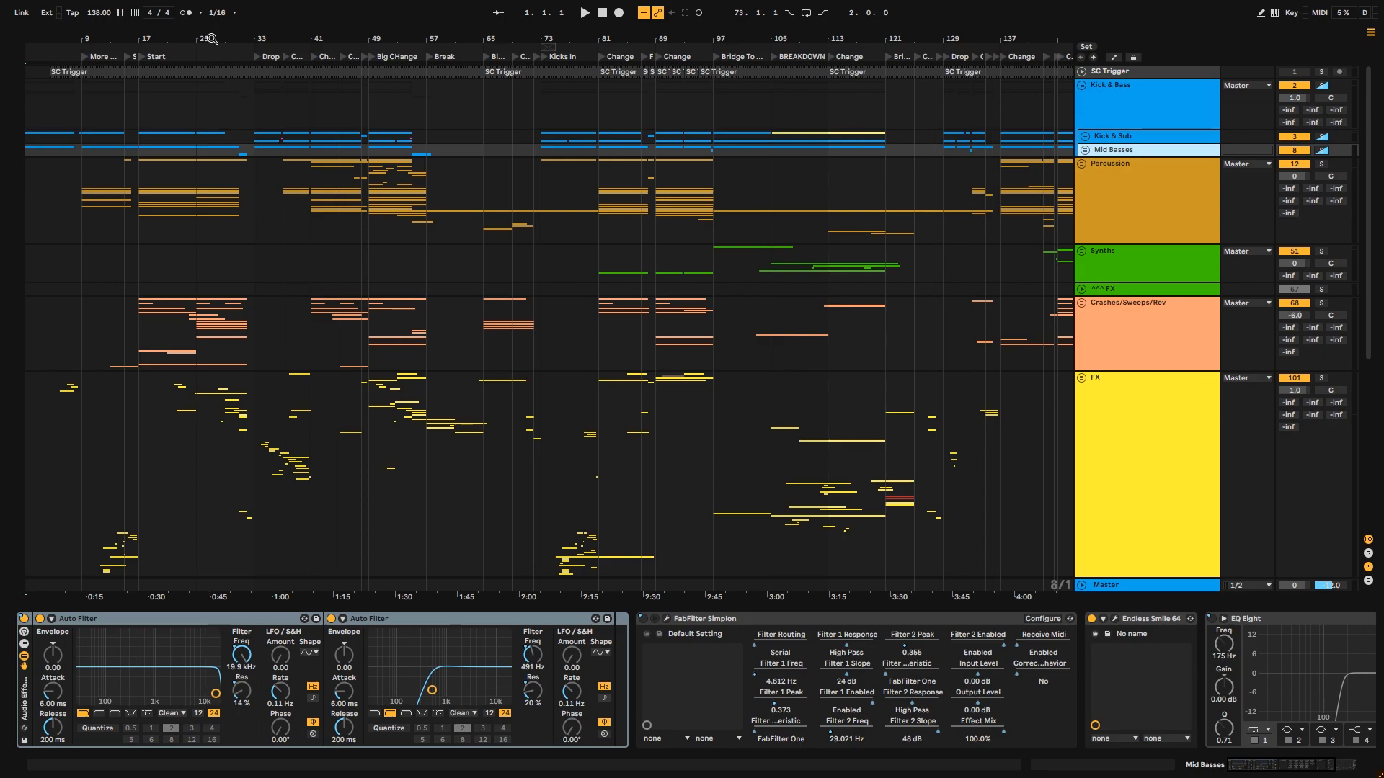
- Fold the Kick & Bass group and look over the arrangement's track groups down to the last channel
left_click_drag(211, 38, 227, 39)
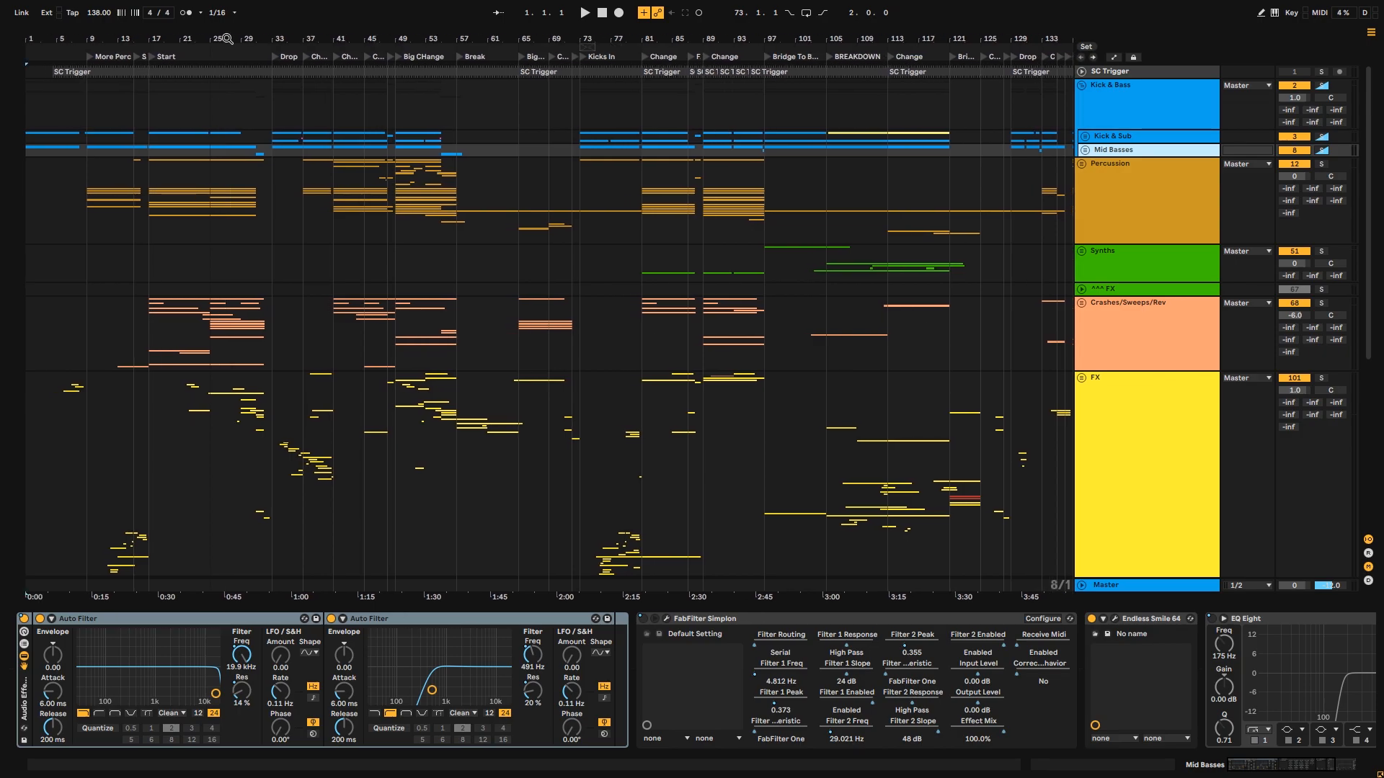
left_click(1082, 84)
left_click_drag(1368, 141, 1373, 353)
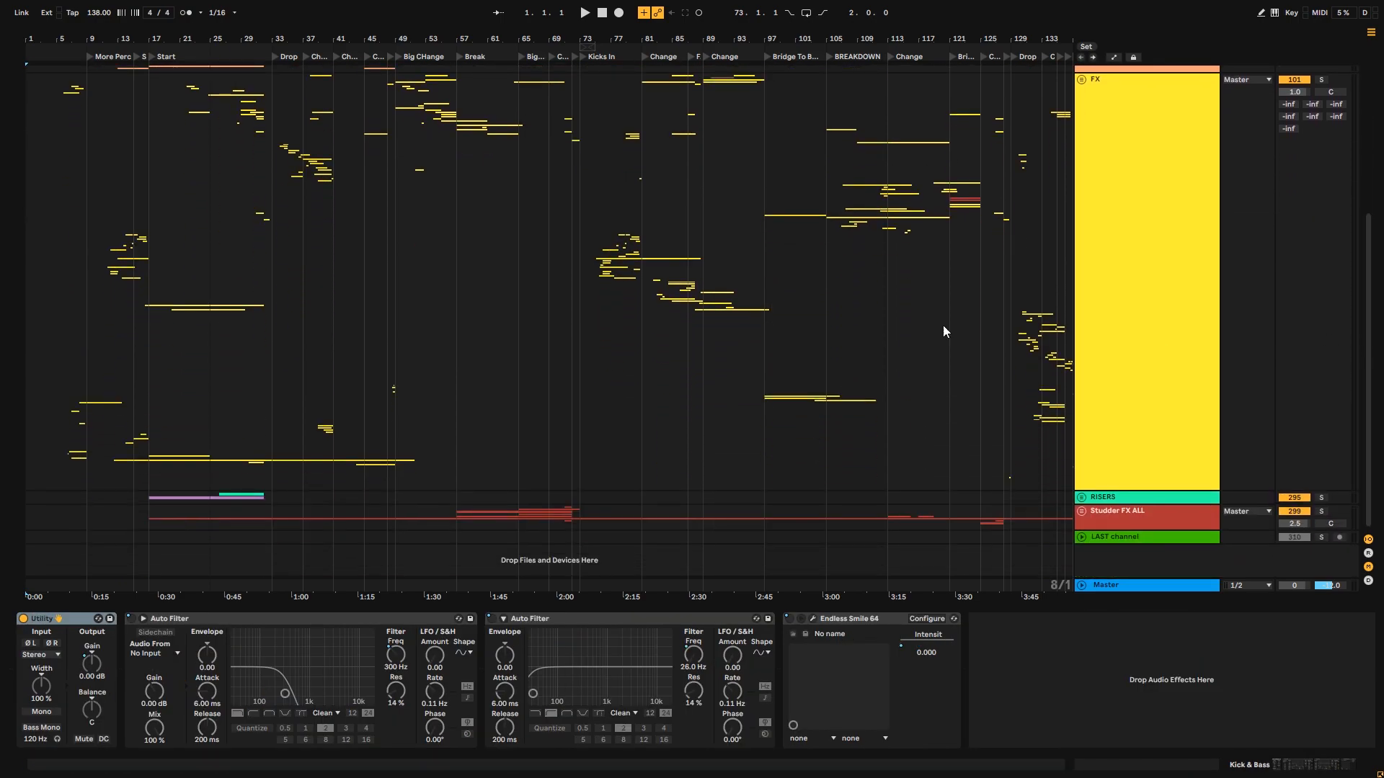
right_click(313, 299)
left_click(456, 378)
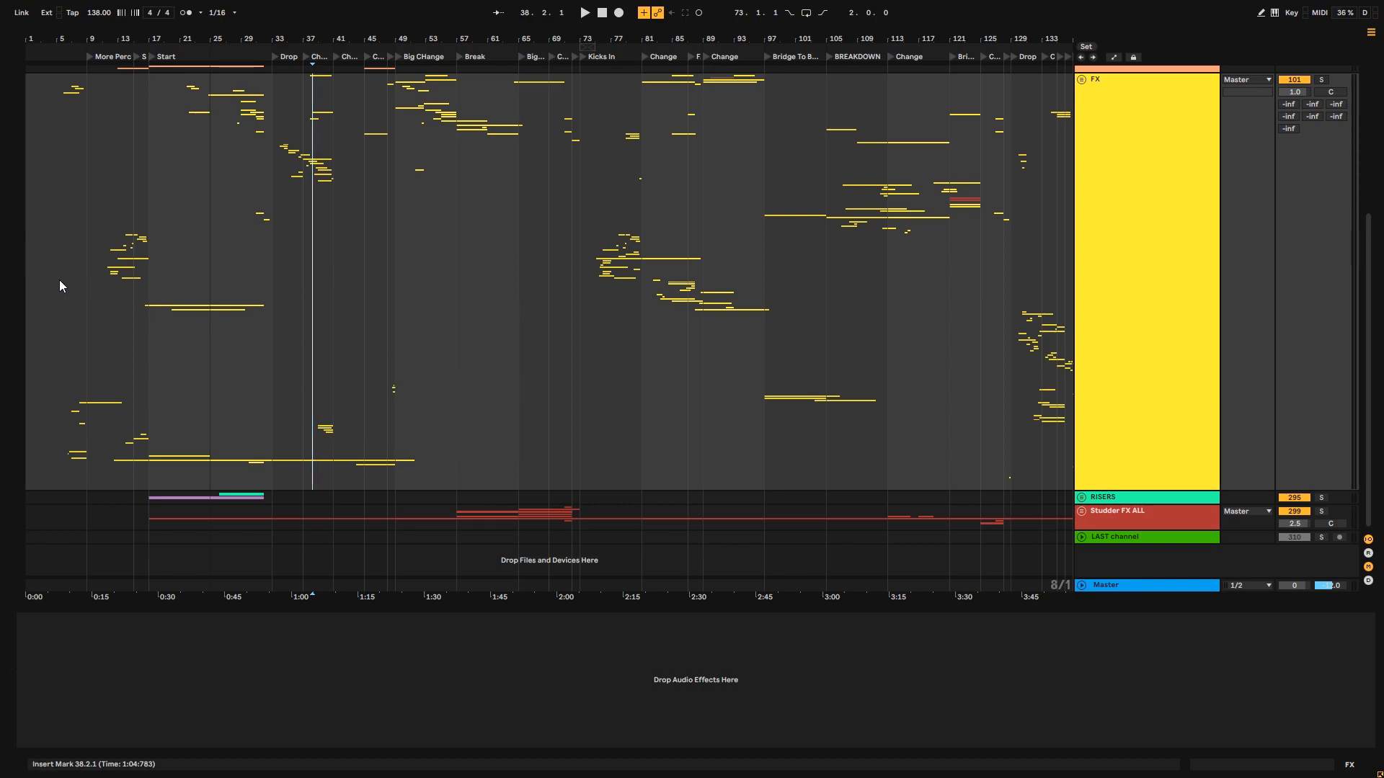
key("Home")
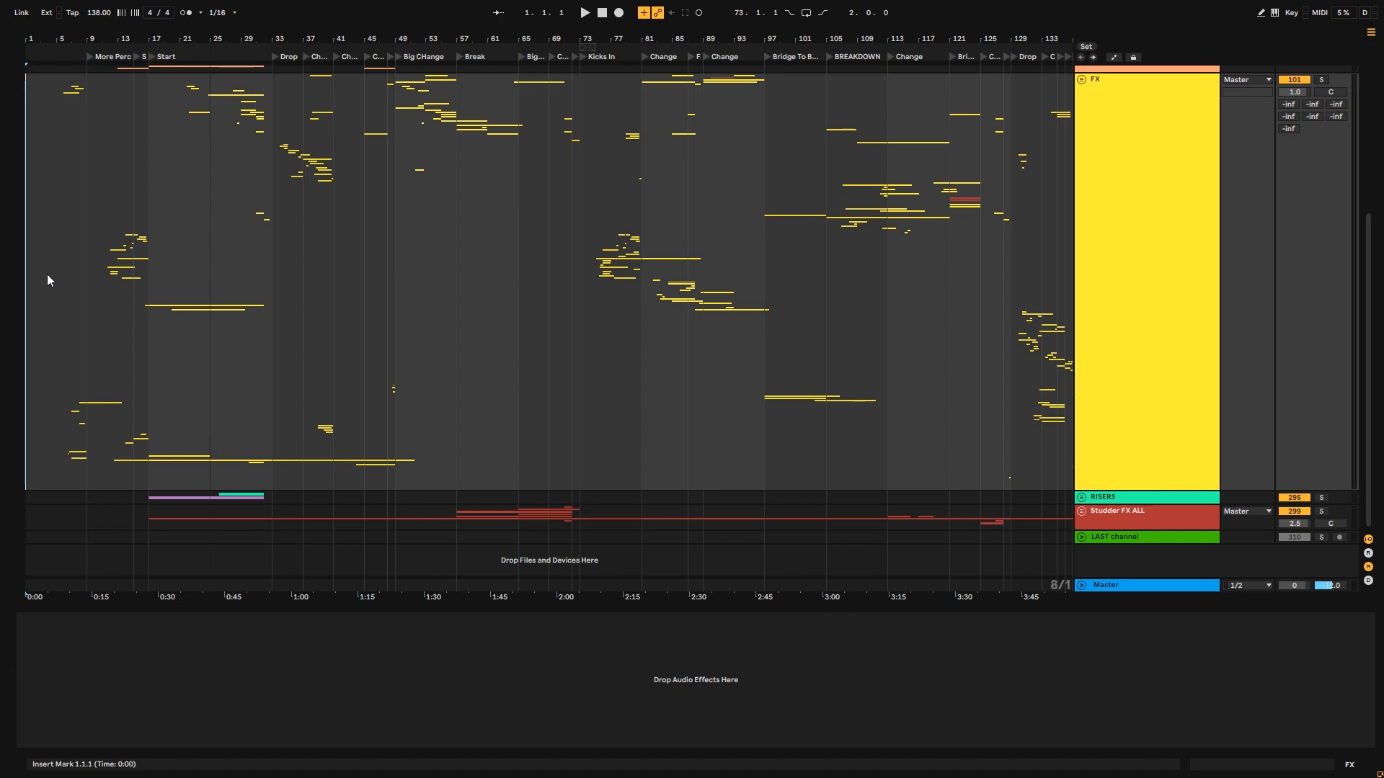
left_click_drag(1365, 360, 1345, 166)
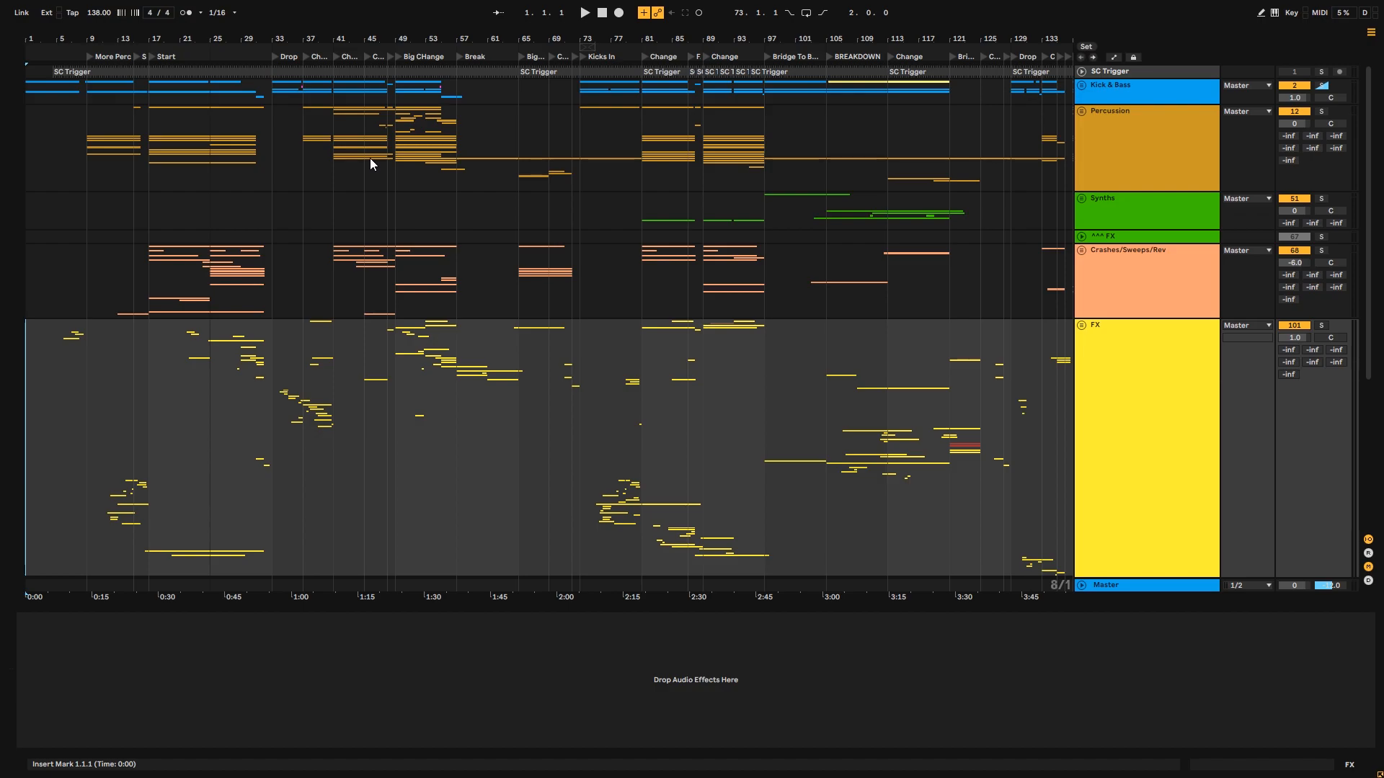
- Examine the arrangement's sections from the intro through the drop and its changes up to the break
left_click(264, 161)
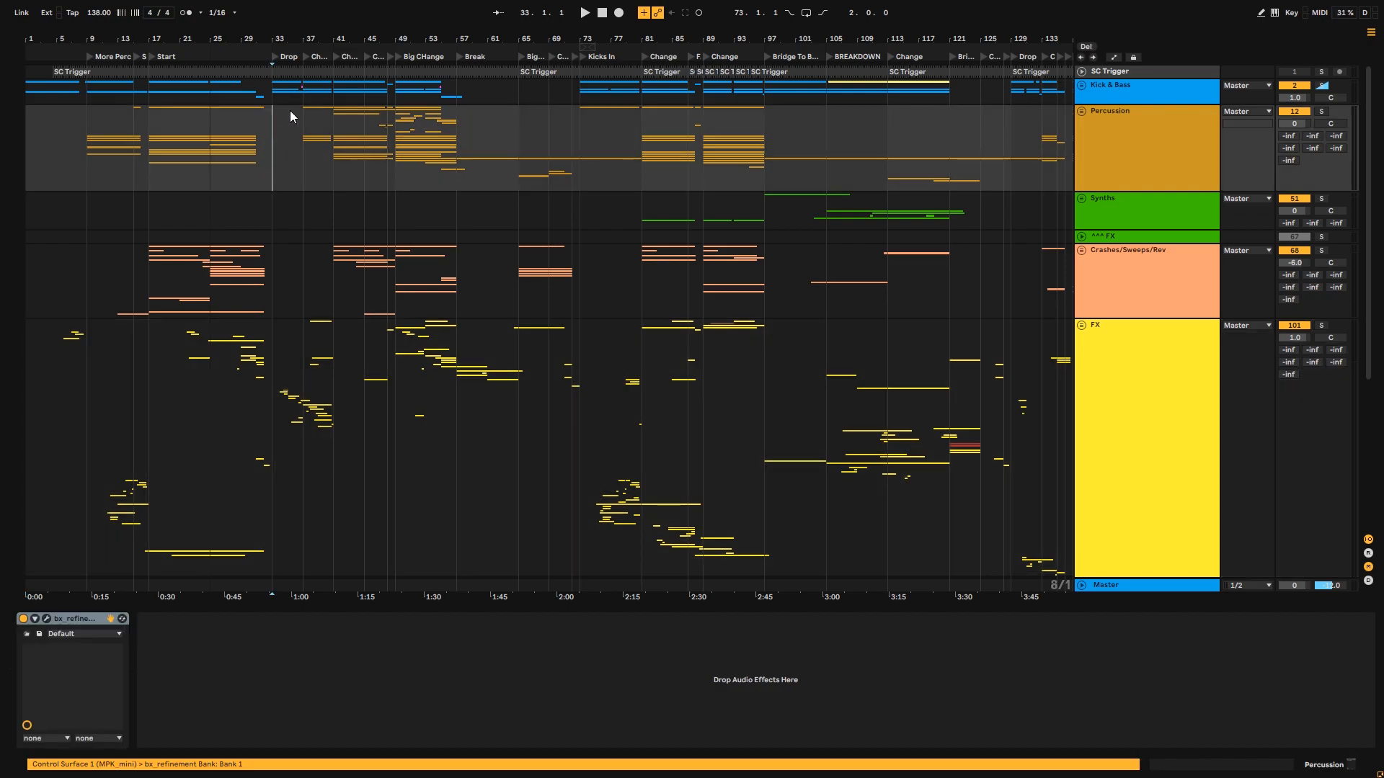
left_click_drag(296, 41, 292, 55)
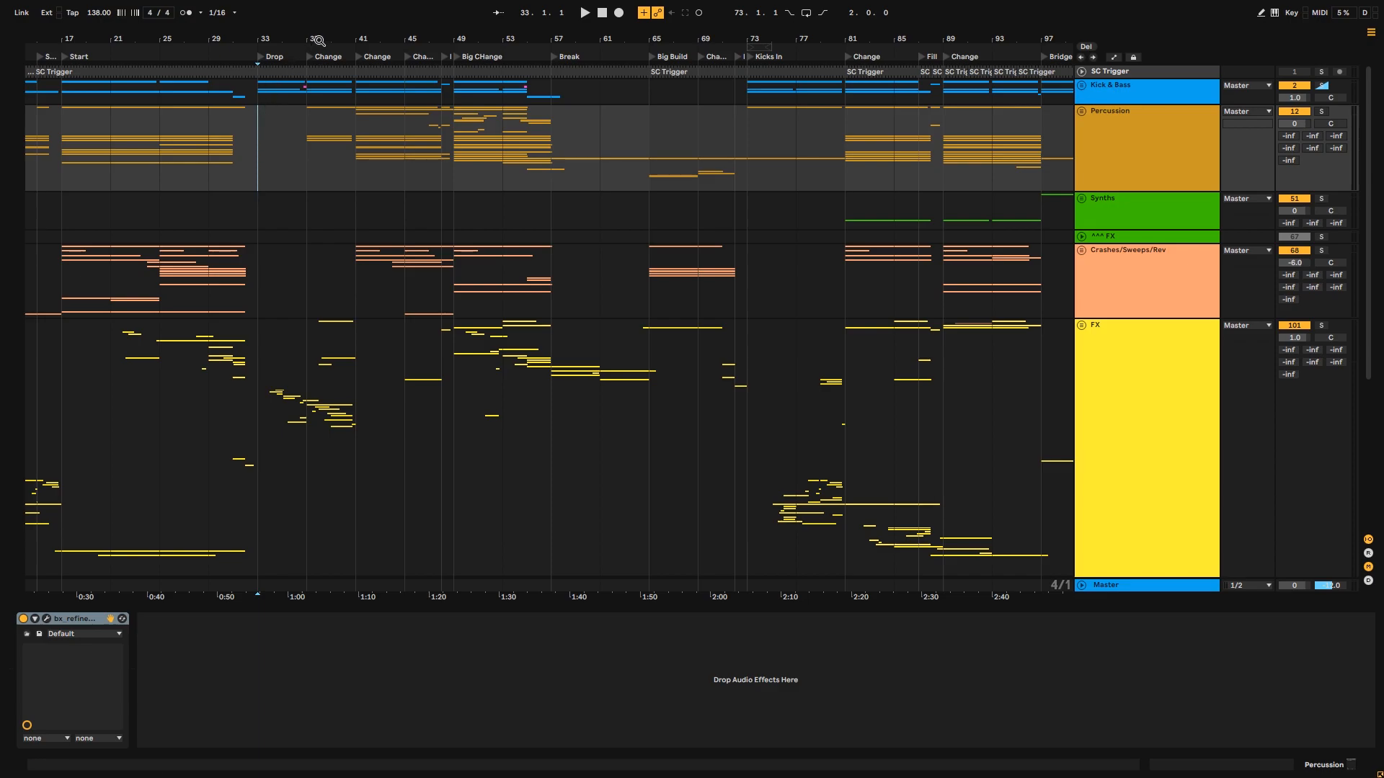
key("minus")
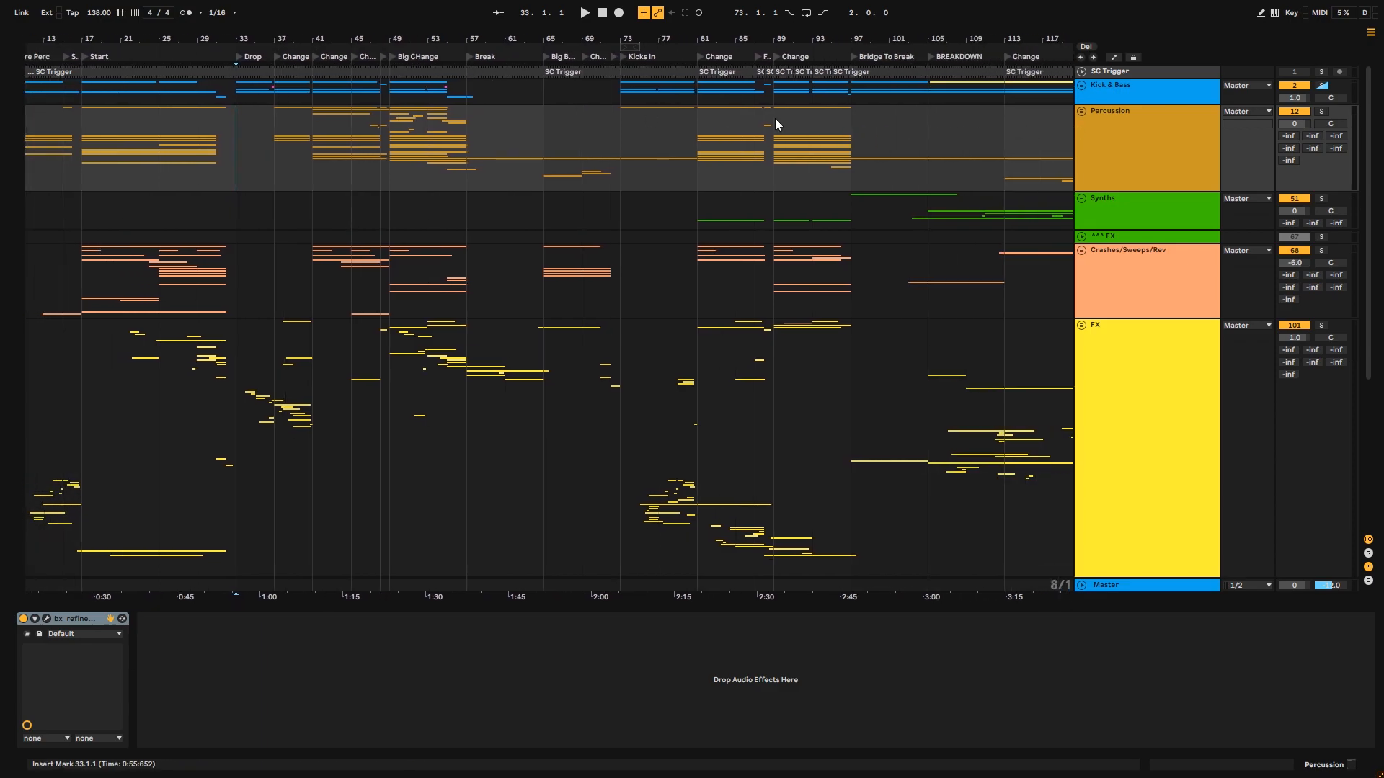
key("plus")
key("plus")
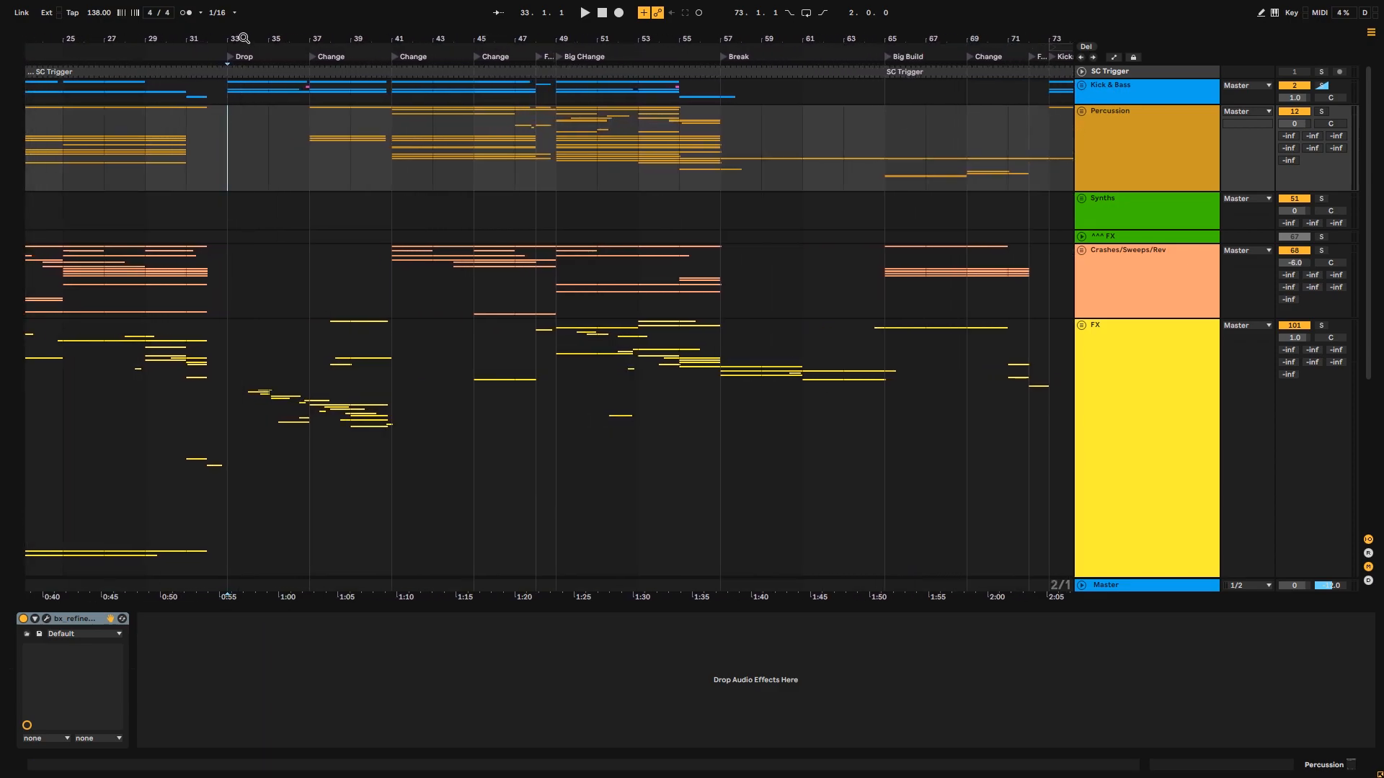
left_click_drag(507, 39, 580, 39)
left_click_drag(537, 137, 7, 140)
left_click_drag(564, 176, 88, 171)
left_click(44, 159)
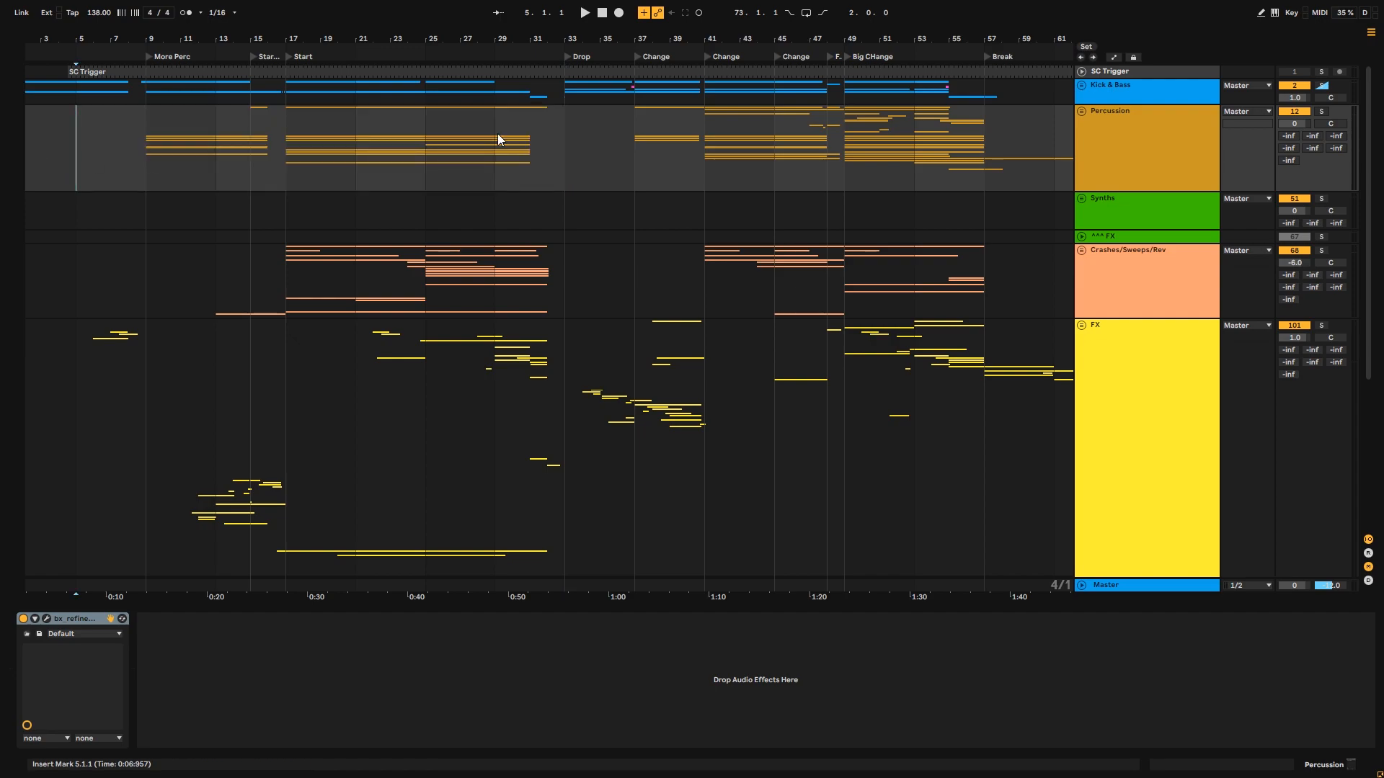
left_click_drag(558, 42, 555, 148)
left_click_drag(639, 44, 451, 39)
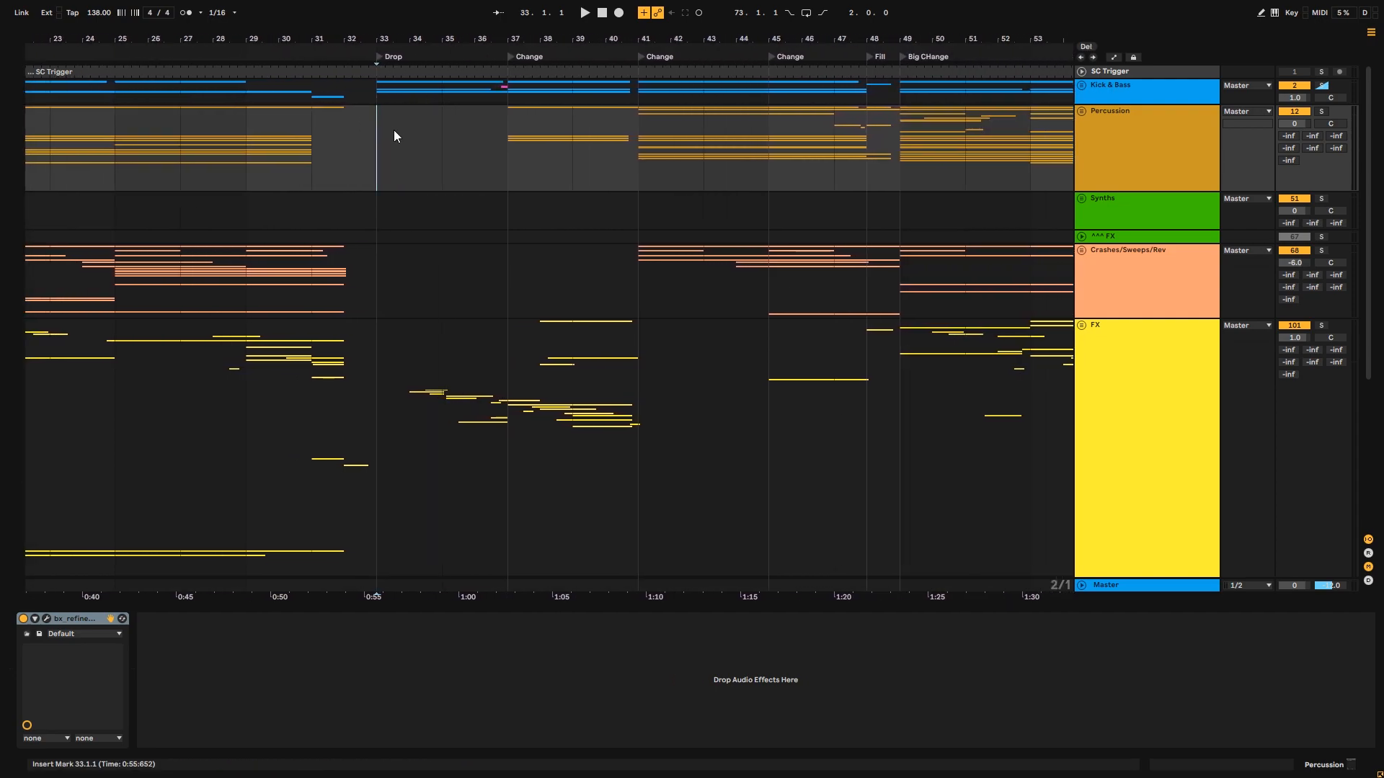
- Unfold the Kick & Bass and Kick & Sub groups and play the drop's kick clip with only the Kick soloed
left_click(1081, 87)
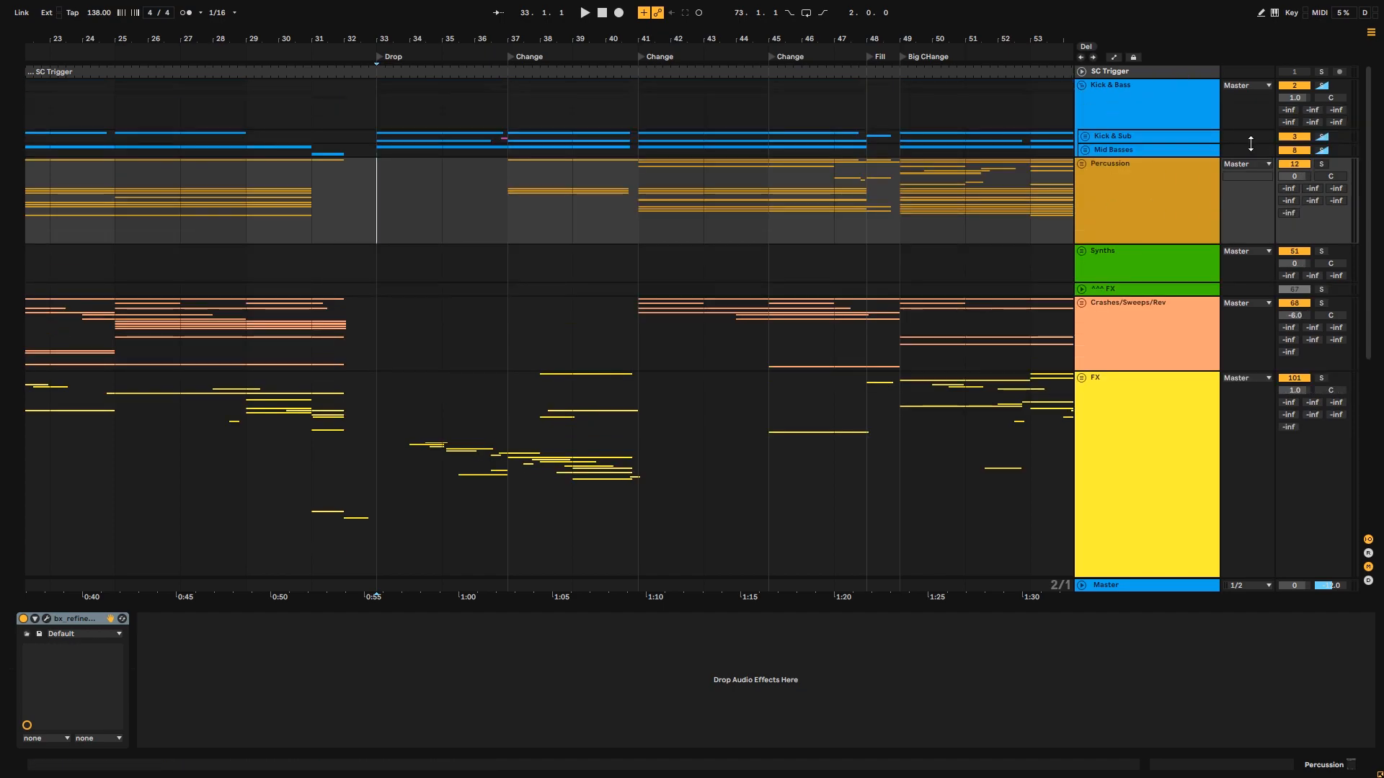
left_click(1085, 136)
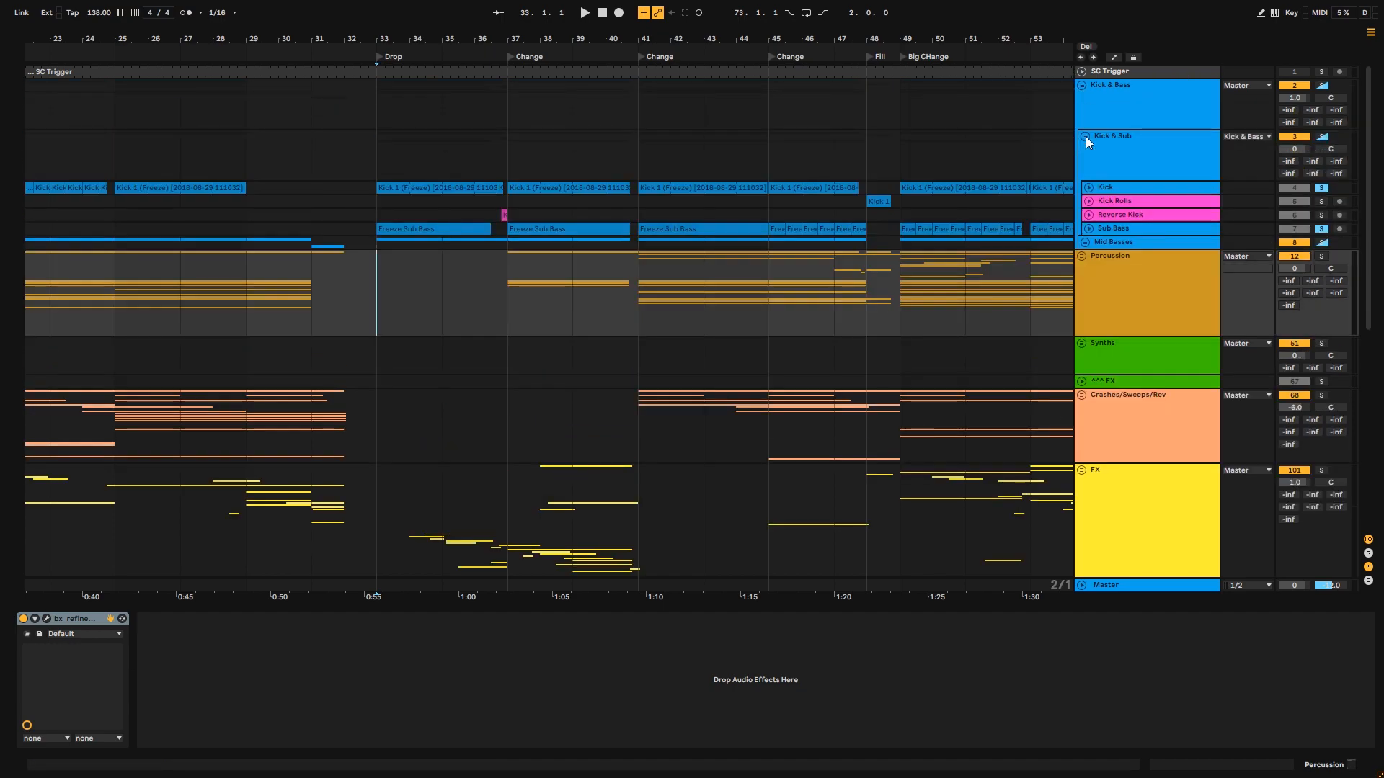
left_click(432, 187)
left_click(1321, 229)
key("space")
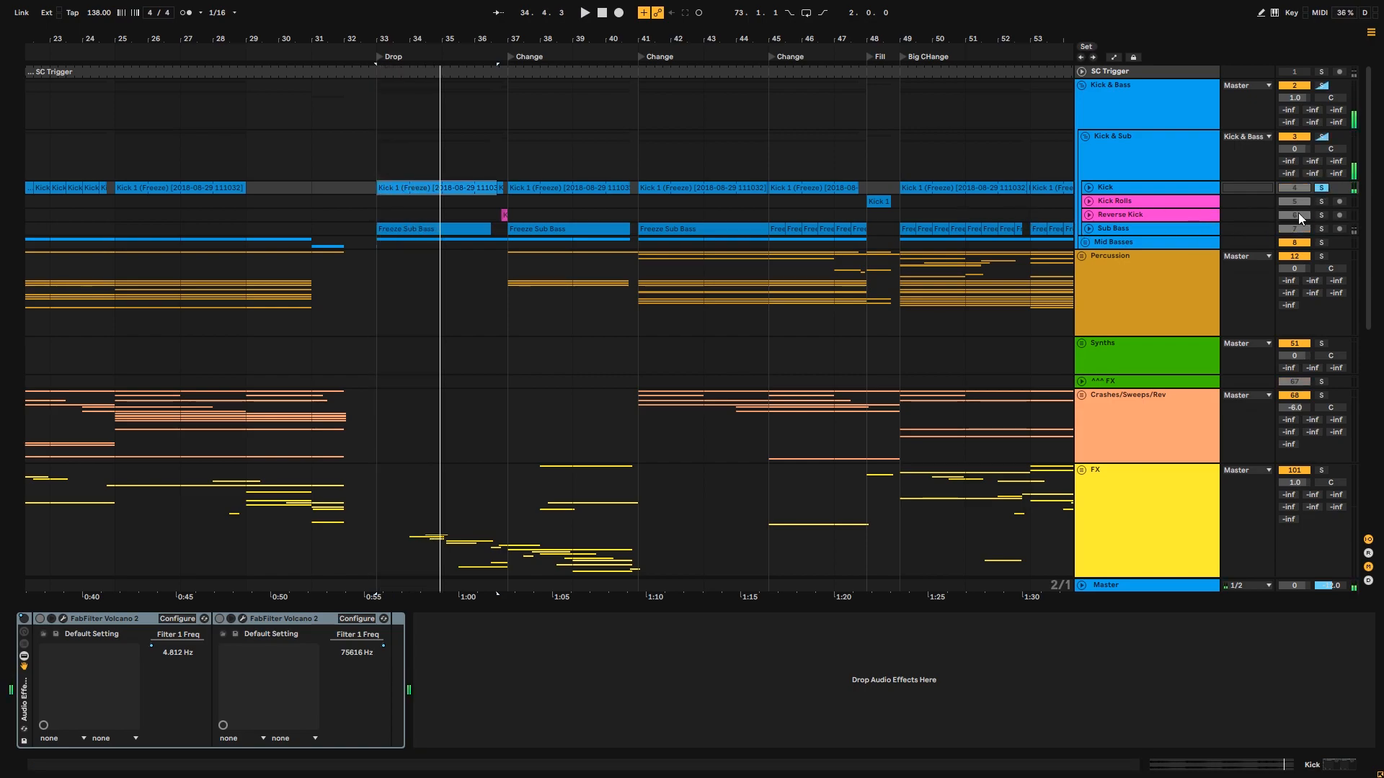
- Unfold and solo the Sub Bass track, play it at the drop and show its device chain
left_click(1320, 228)
left_click(1089, 229)
key("space")
left_click(1178, 262)
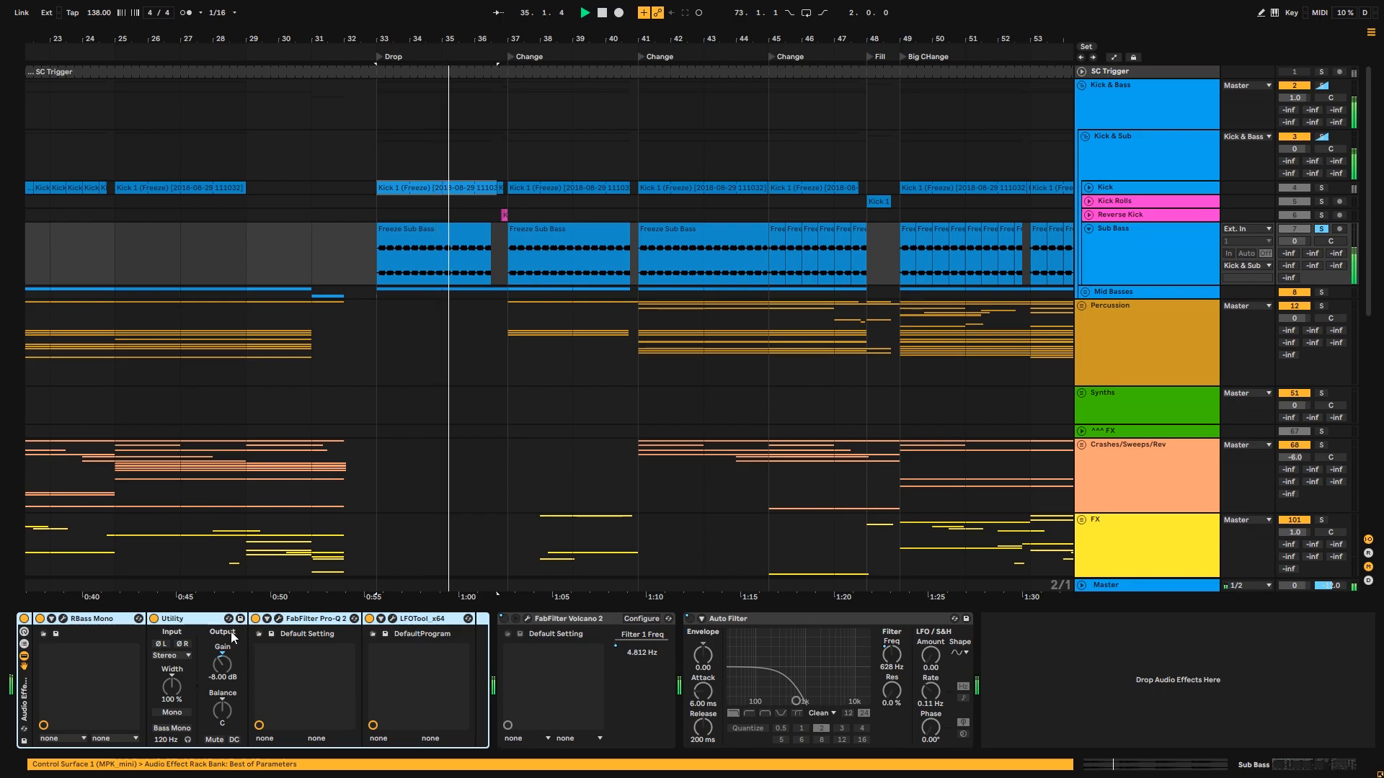
key("space")
- Inspect the RBass Mono, FabFilter Pro-Q 2 and LFOTool settings on the Sub Bass track, closing each plugin window
left_click(51, 618)
left_click(62, 619)
left_click(63, 619)
left_click(344, 618)
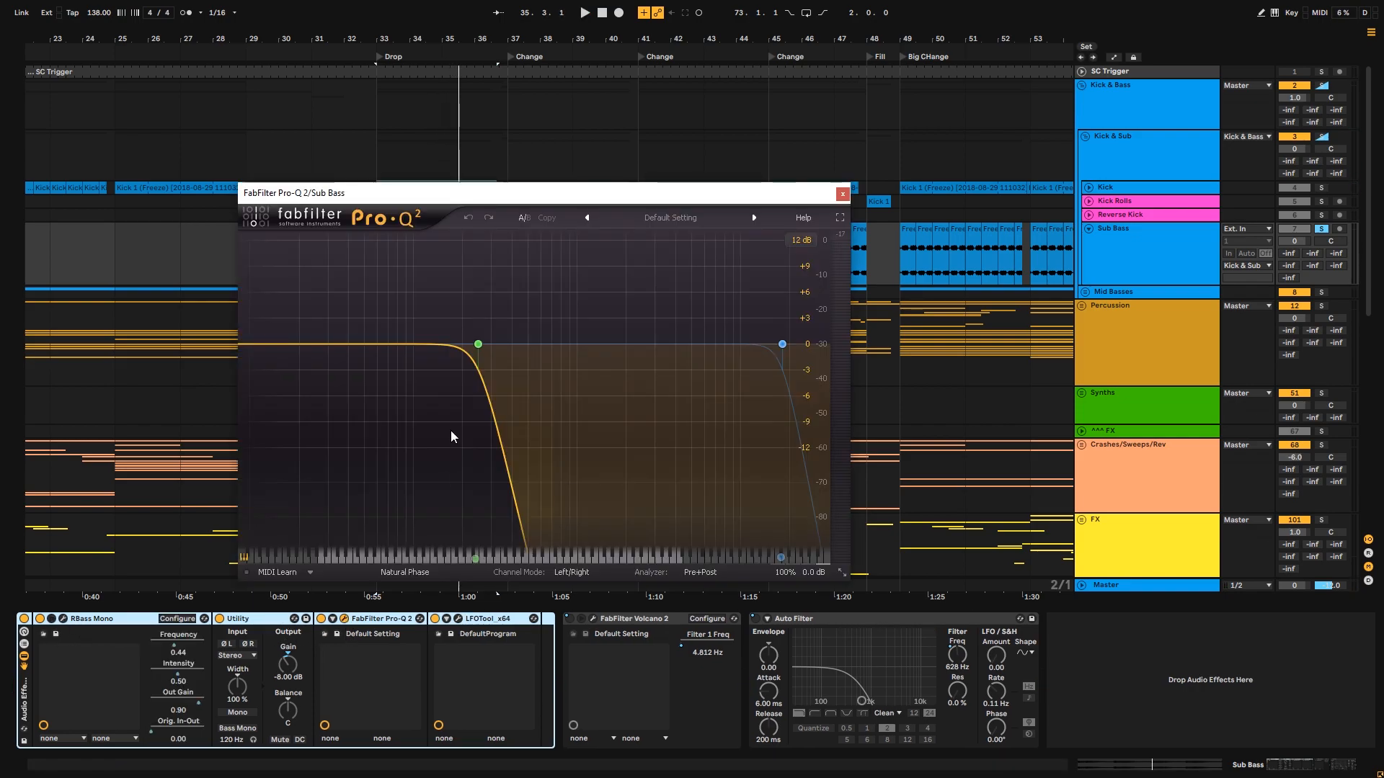
left_click(344, 618)
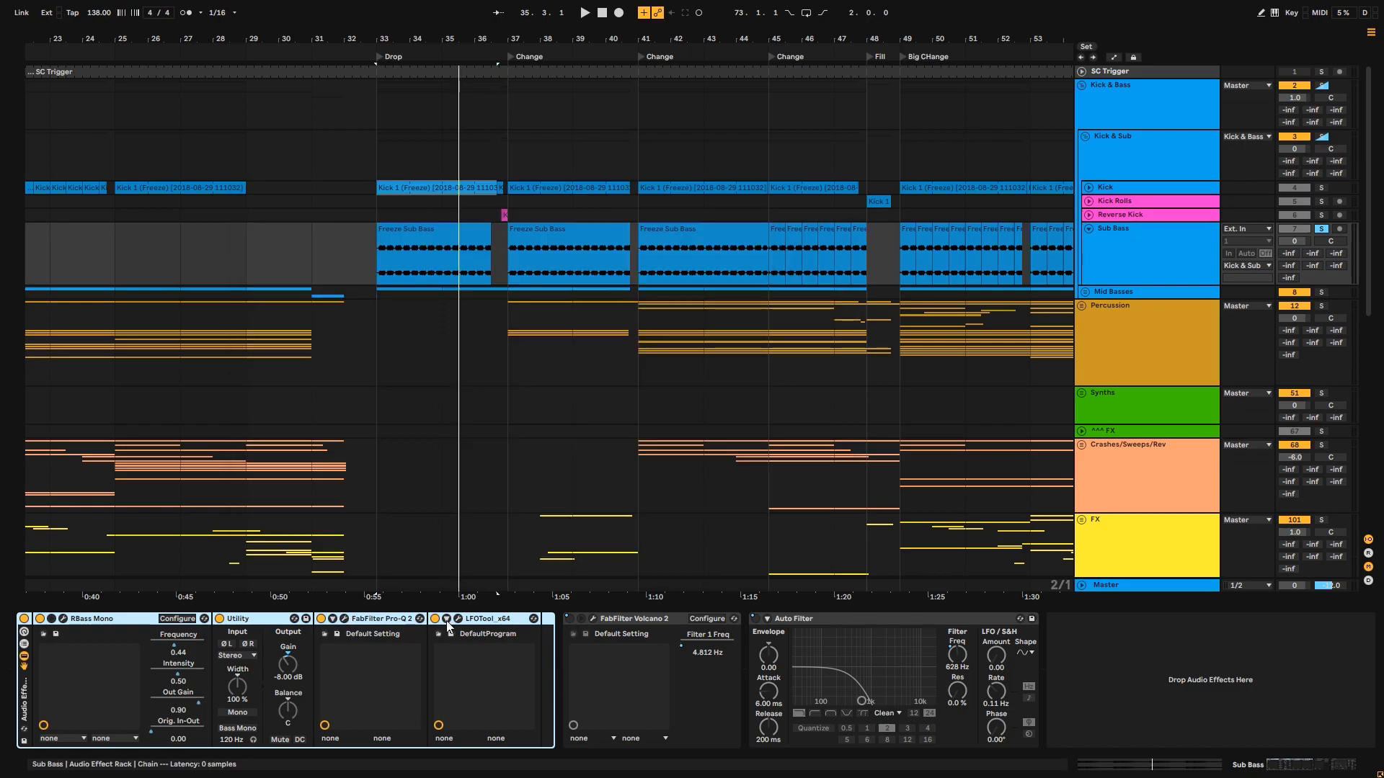
left_click(459, 619)
left_click(736, 186)
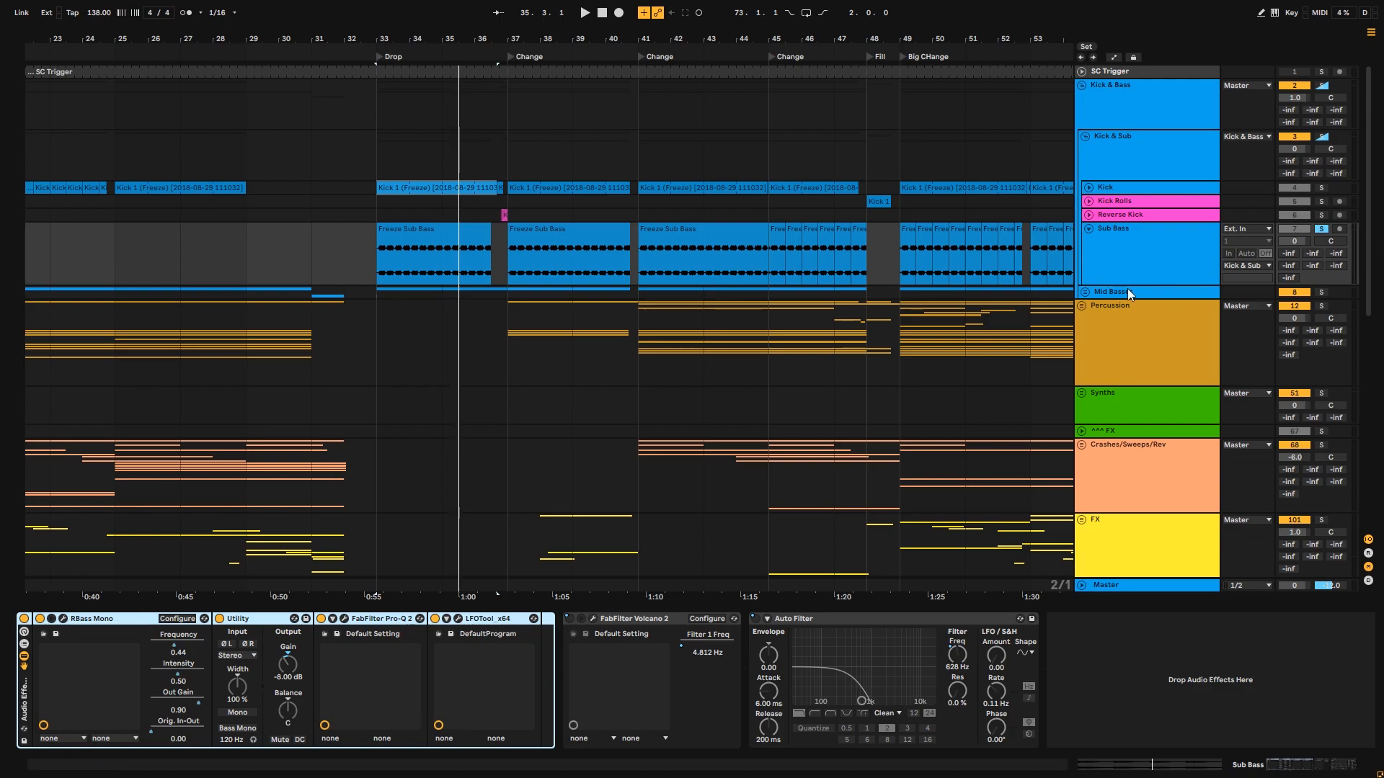
- Unfold the Mid Basses group and its Rolling Bass track, and play the drop with Rolling Bass soloed
left_click(1083, 291)
scroll(984, 331, "down", 4)
scroll(1093, 242, "down", 1)
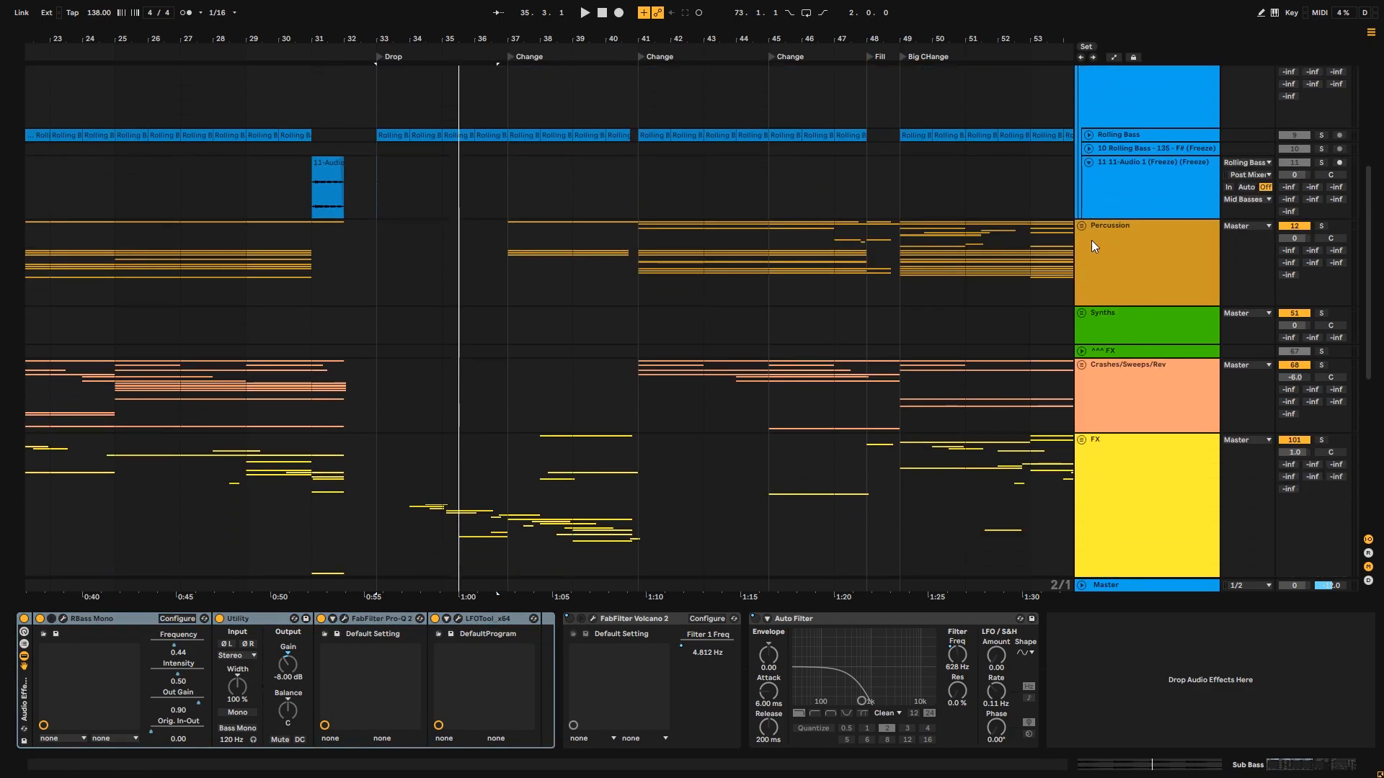
scroll(1085, 244, "up", 5)
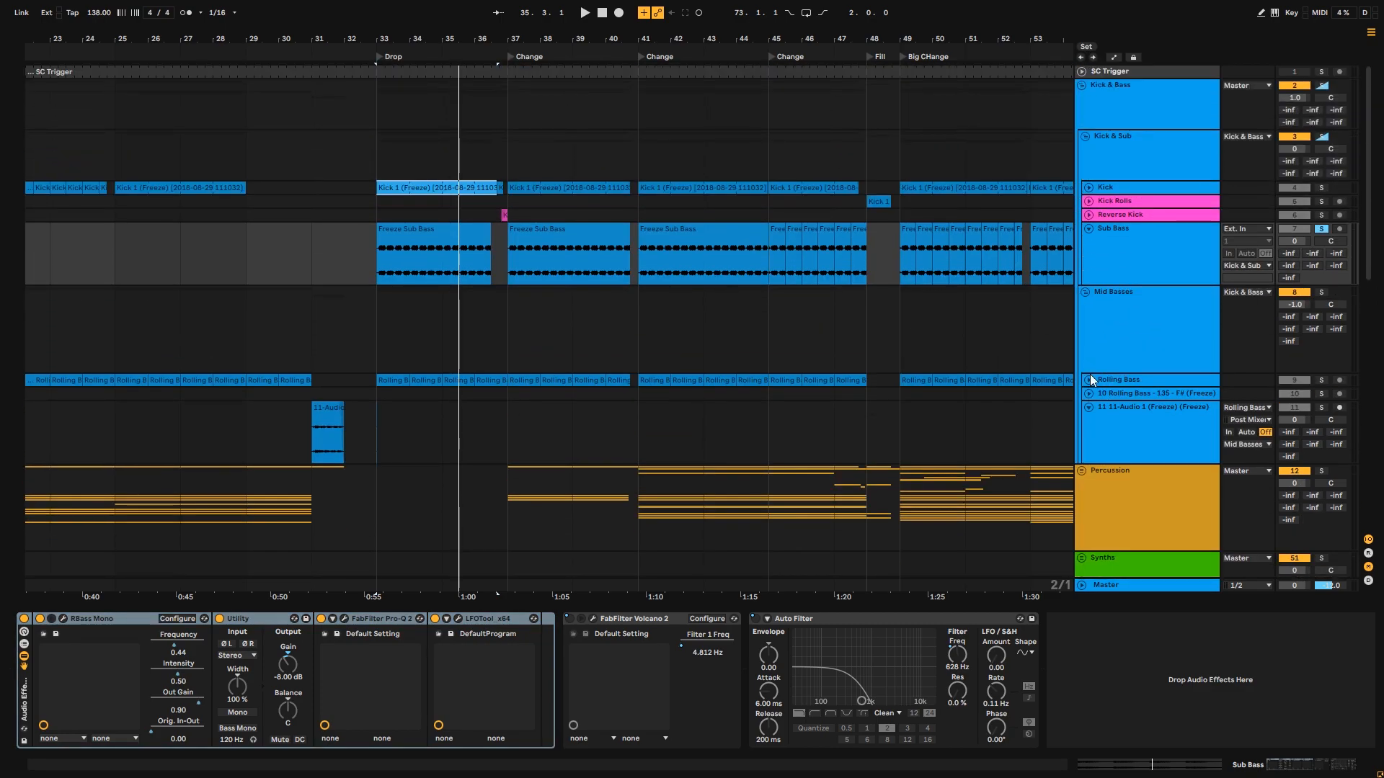
left_click(1089, 379)
left_click(1322, 381)
key("space")
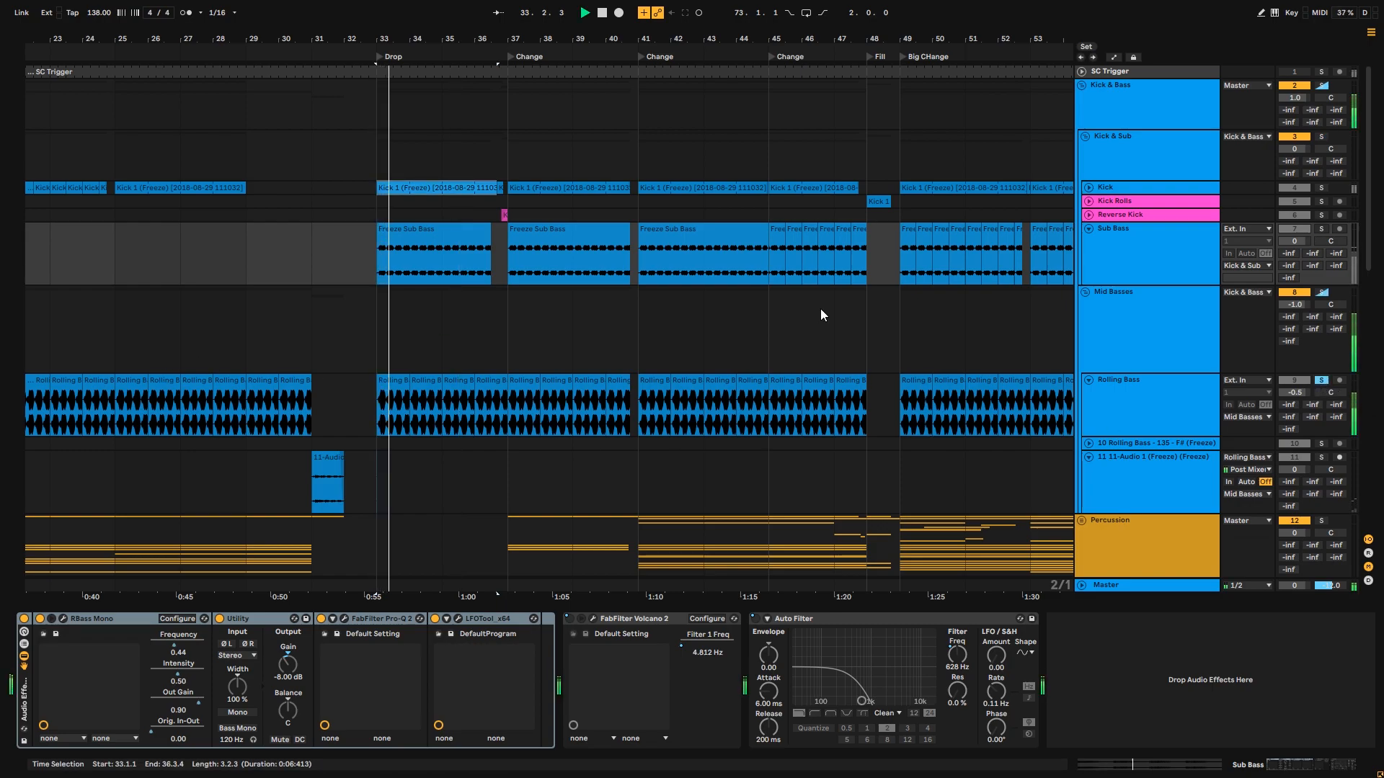
- Stop playback and inspect the EQ Eight, Utility and Kickstart devices on the Rolling Bass track
left_click(1176, 417)
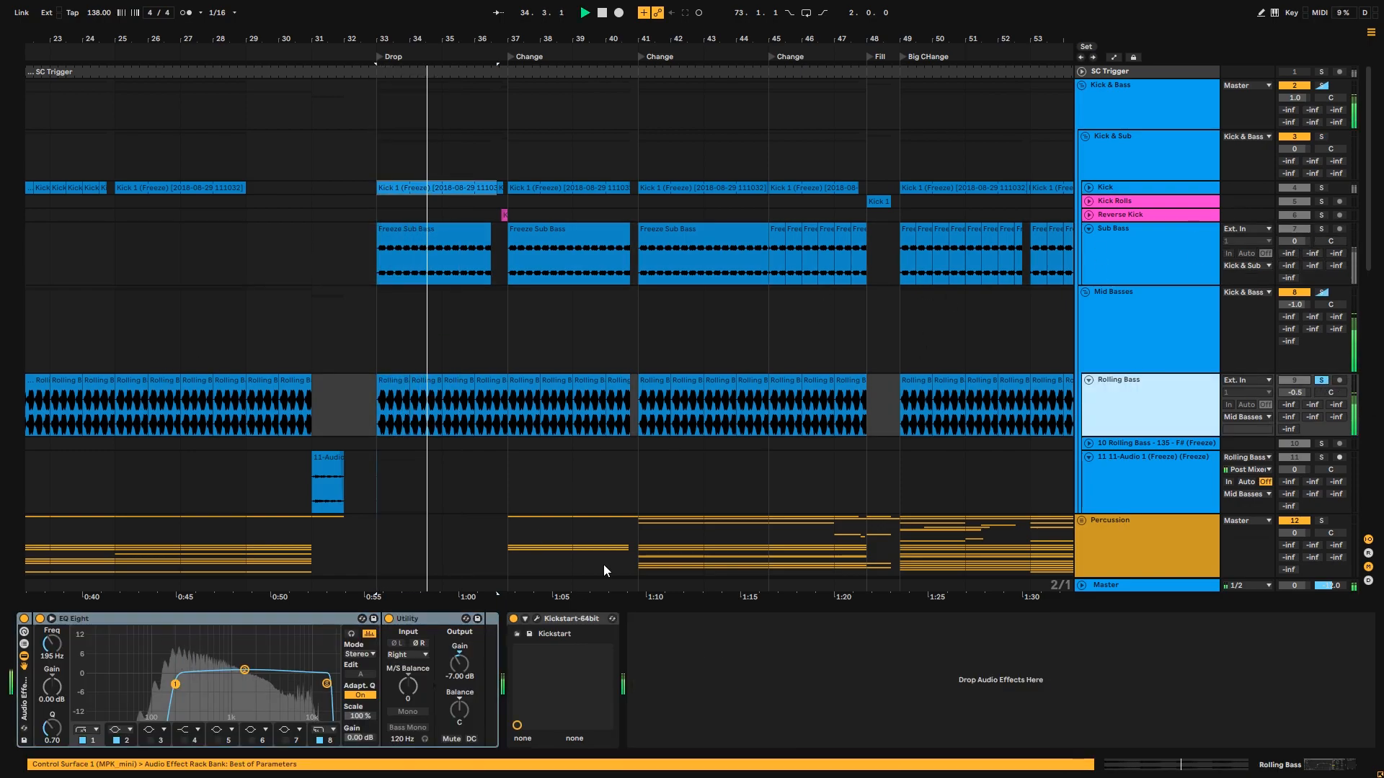
left_click(537, 619)
left_click(537, 618)
key("space")
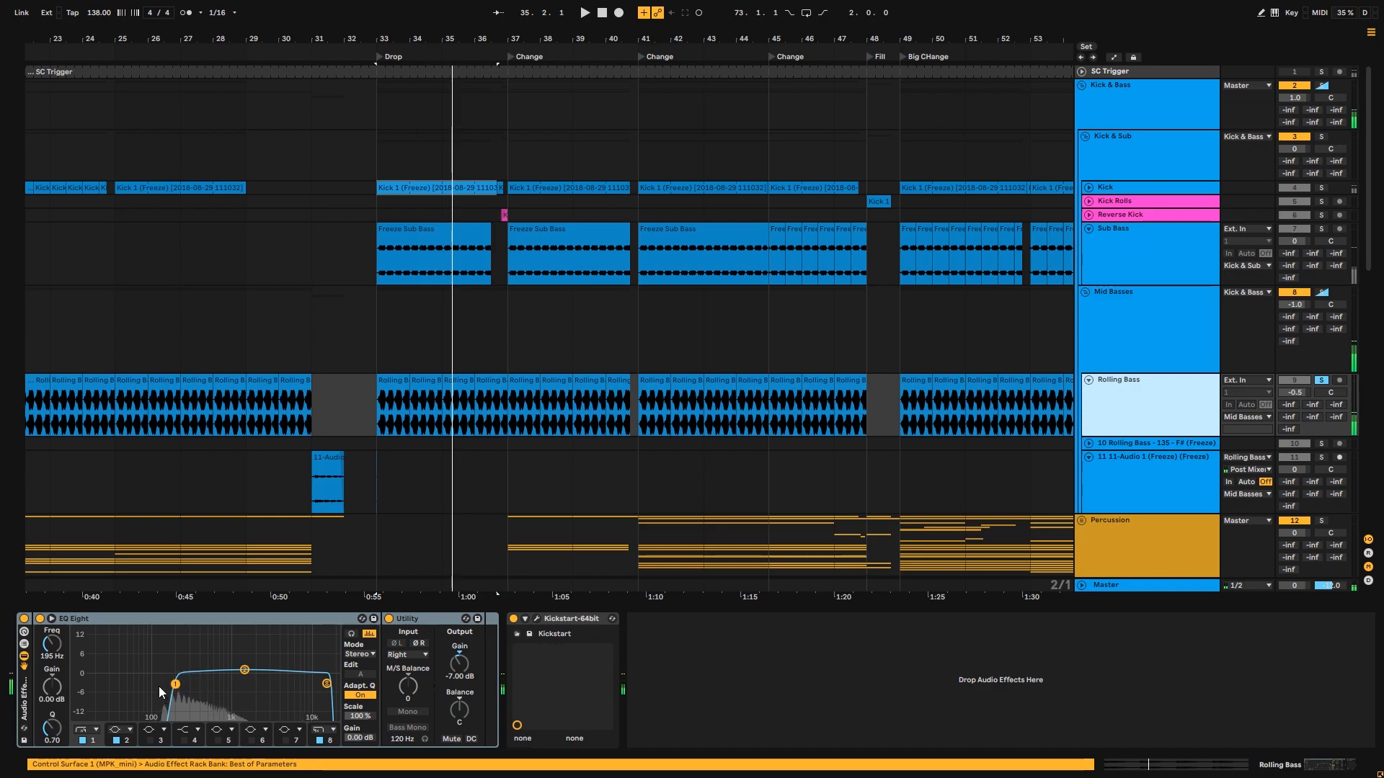
left_click(414, 655)
left_click(413, 685)
left_click(534, 622)
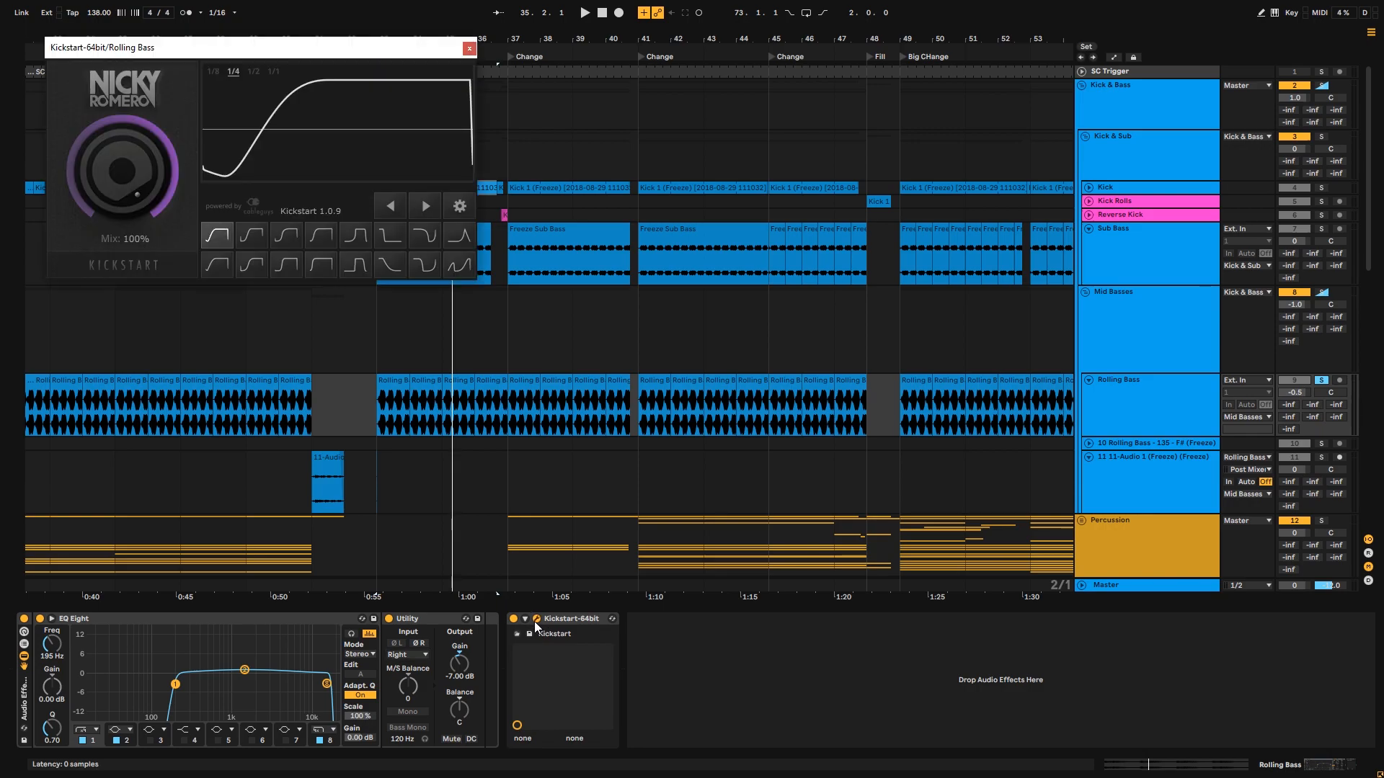
left_click(534, 621)
- Fold the Kick & Sub group and play the drop from bar 33 with Kick & Bass and Mid Basses soloed
left_click(359, 273)
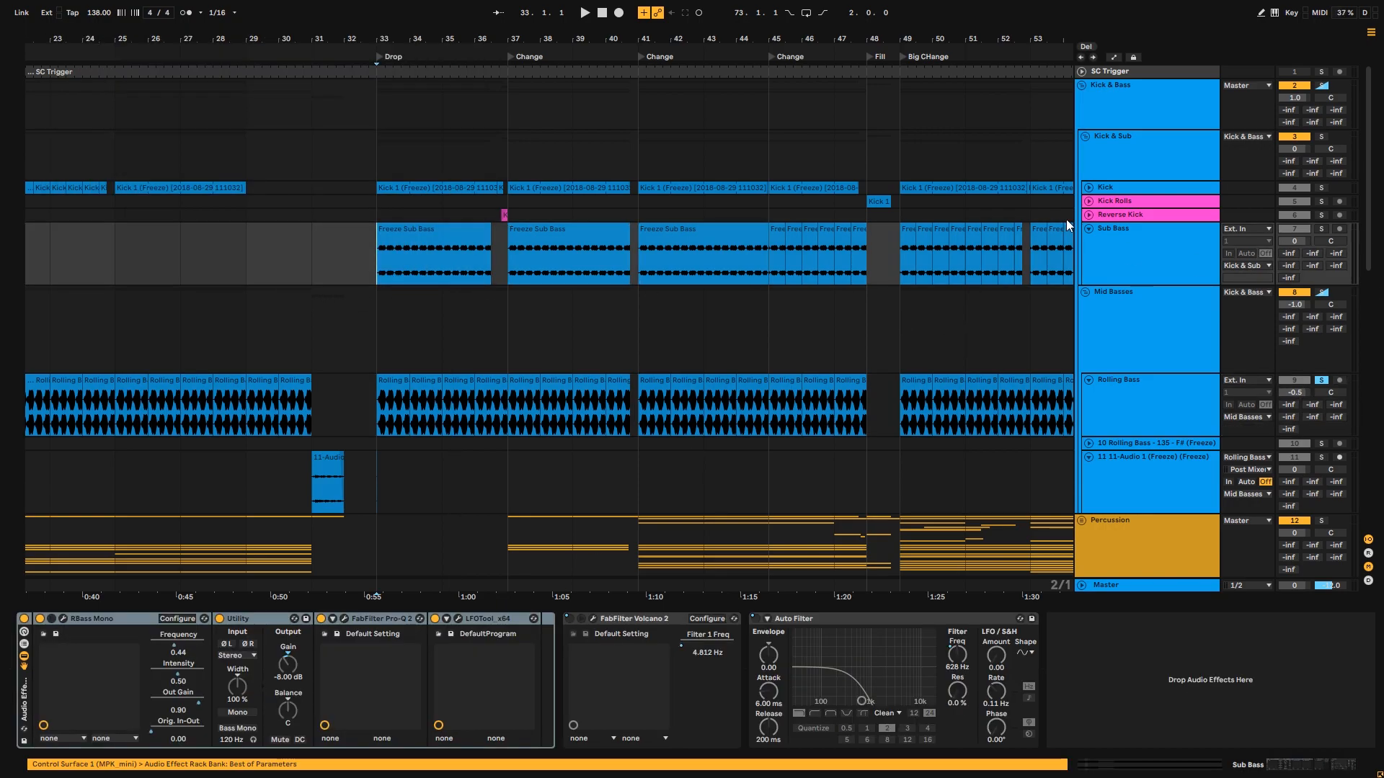
left_click(1323, 87)
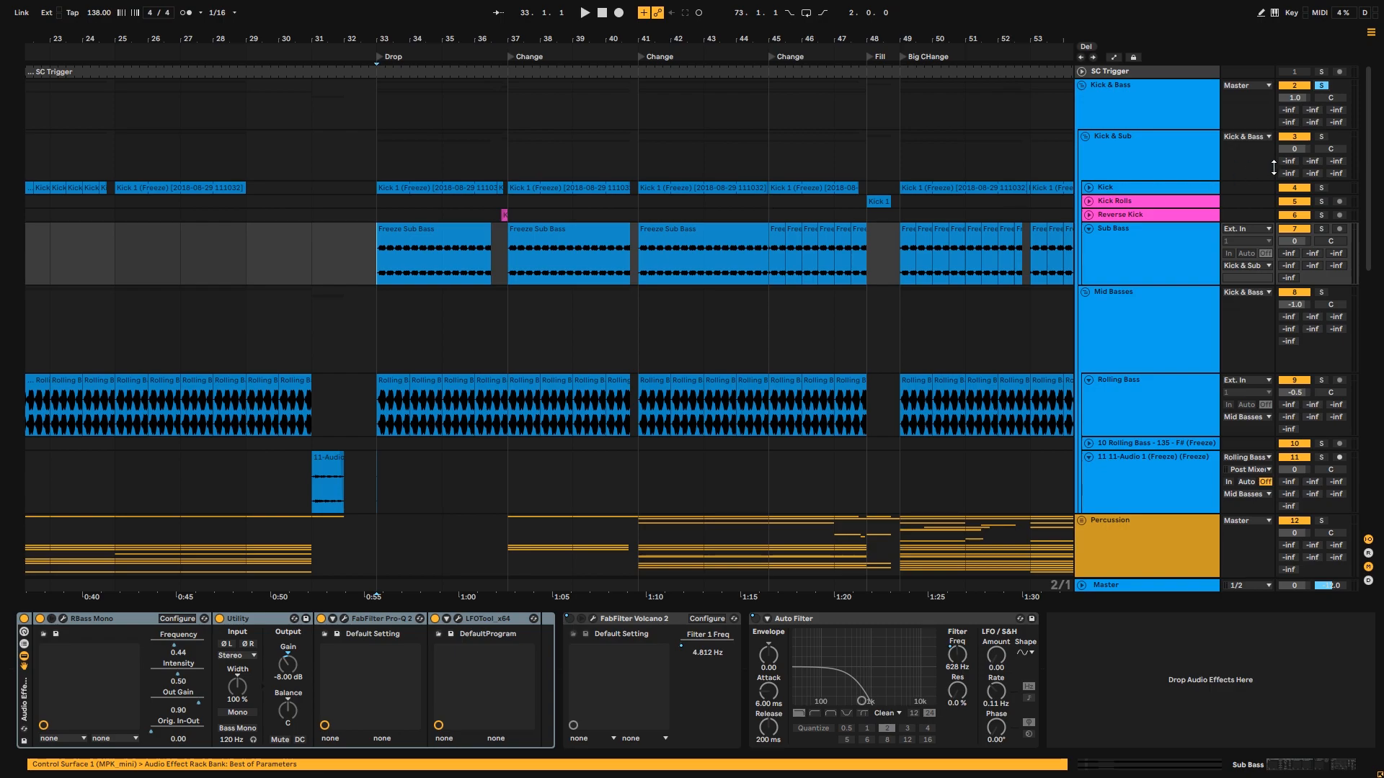
left_click(1086, 137)
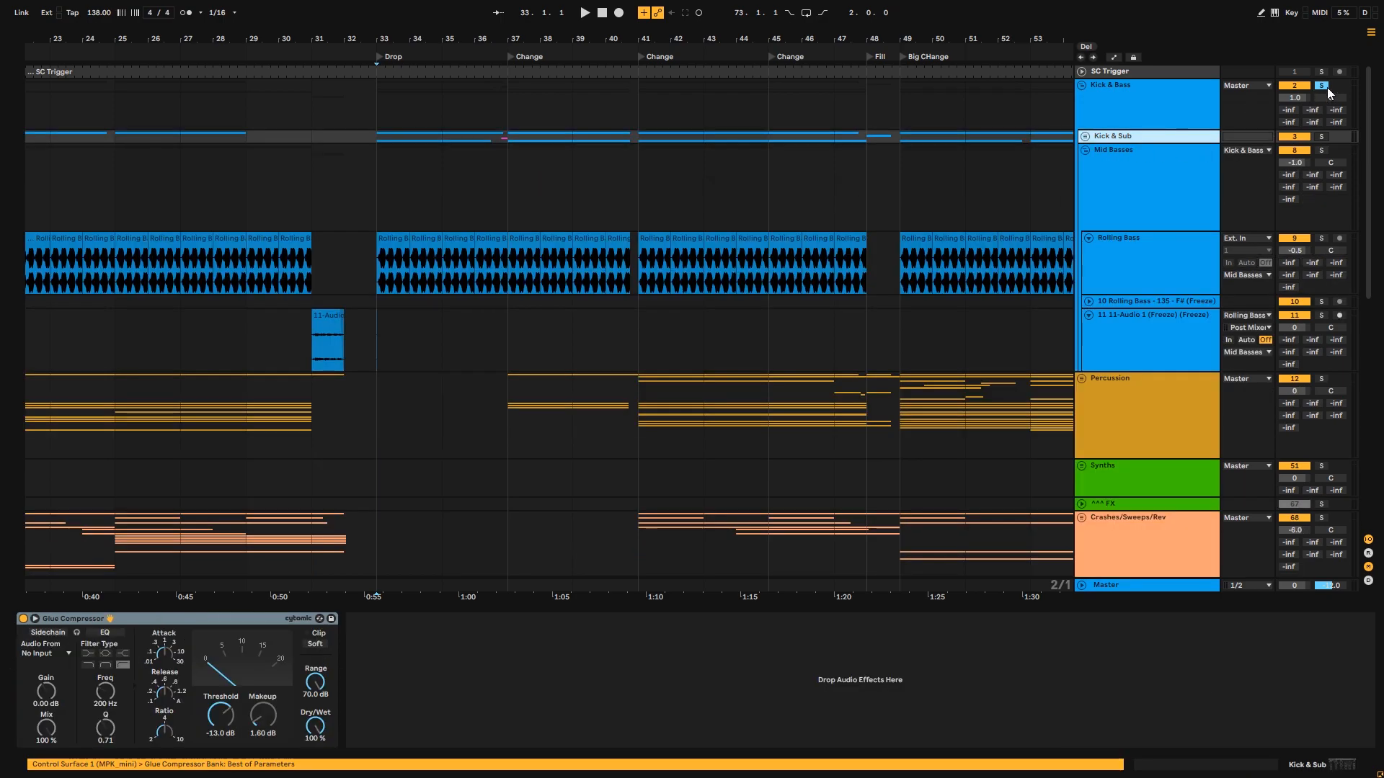
left_click(1328, 89)
left_click(1321, 150)
key("space")
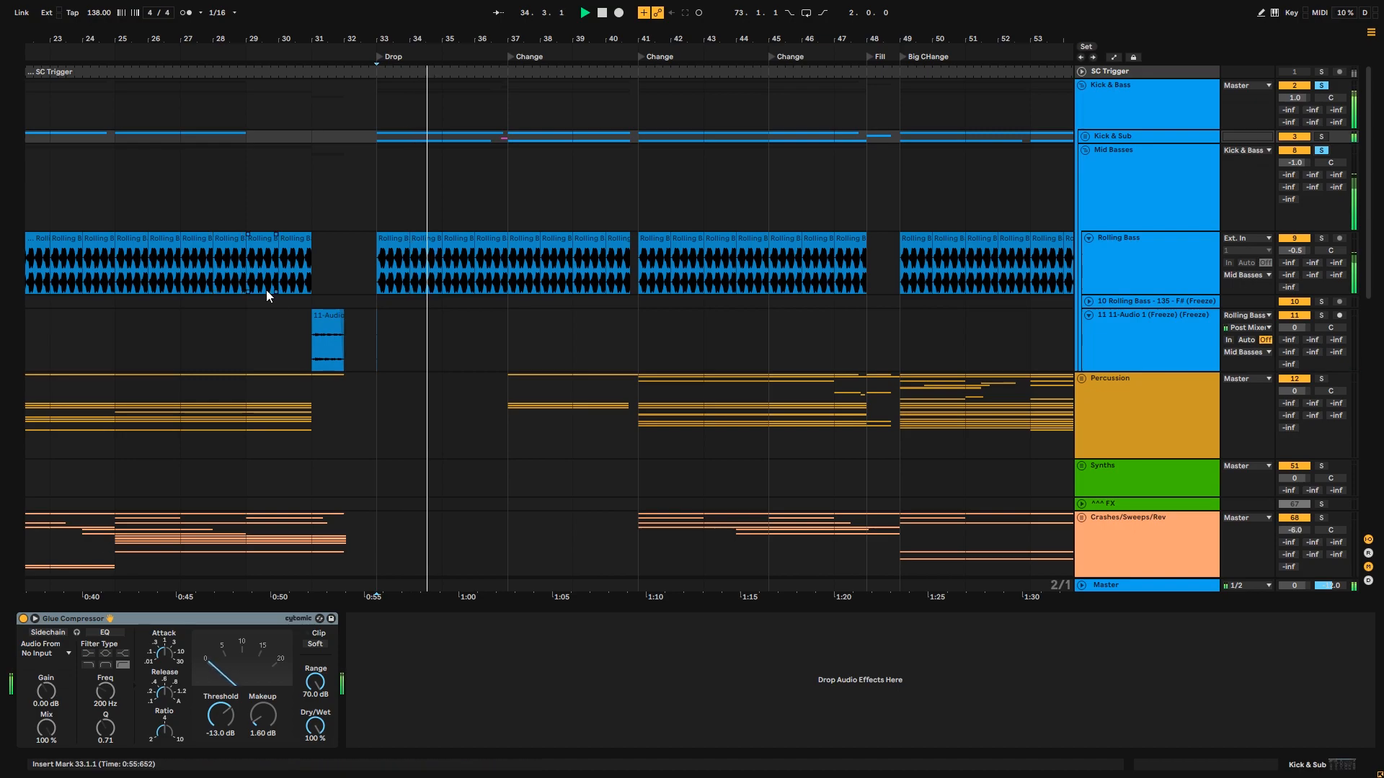
key("space")
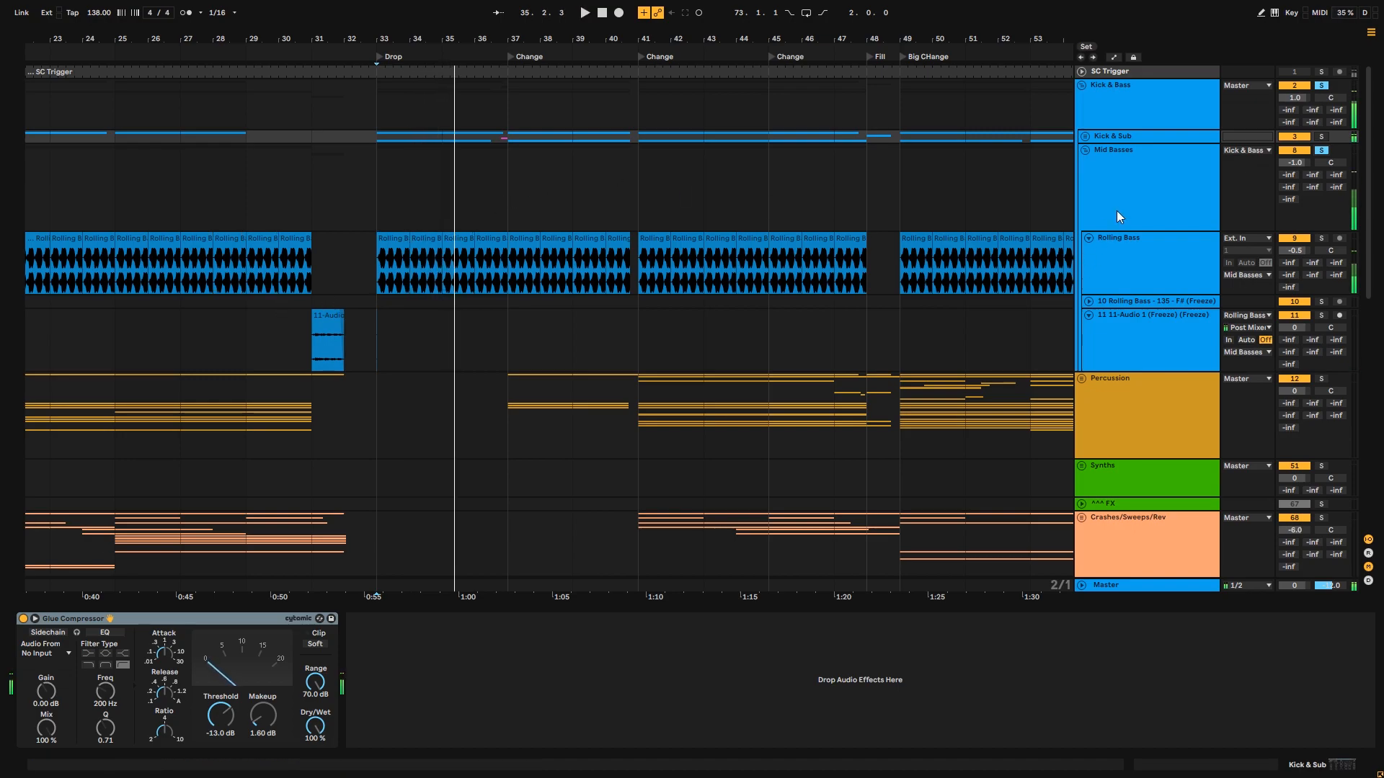
- Fold the Rolling Bass track and the Mid Basses and Kick & Bass groups
left_click(1087, 238)
left_click(1085, 149)
left_click(1084, 85)
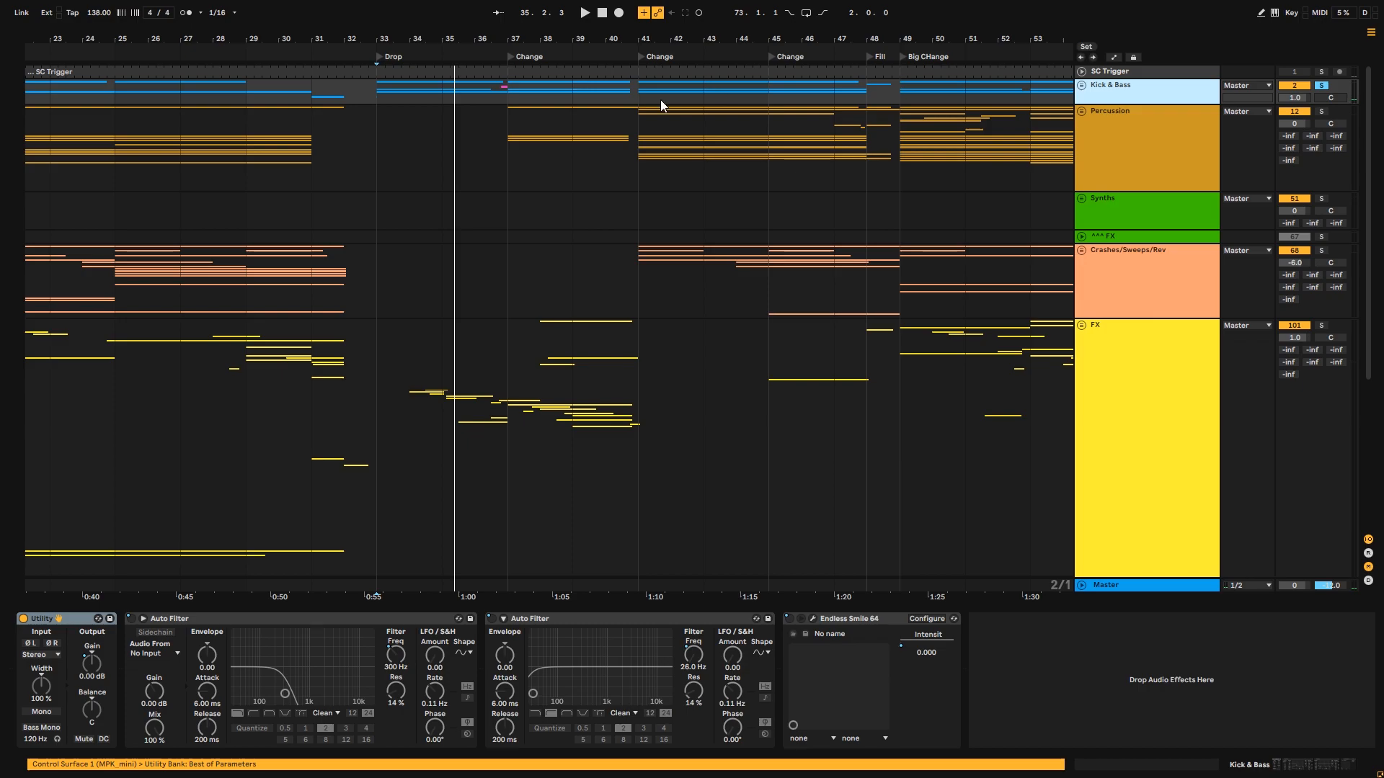
- Go to the Big CHange section at bar 49 and unfold the Percussion group
left_click(617, 133)
left_click_drag(614, 40, 495, 41)
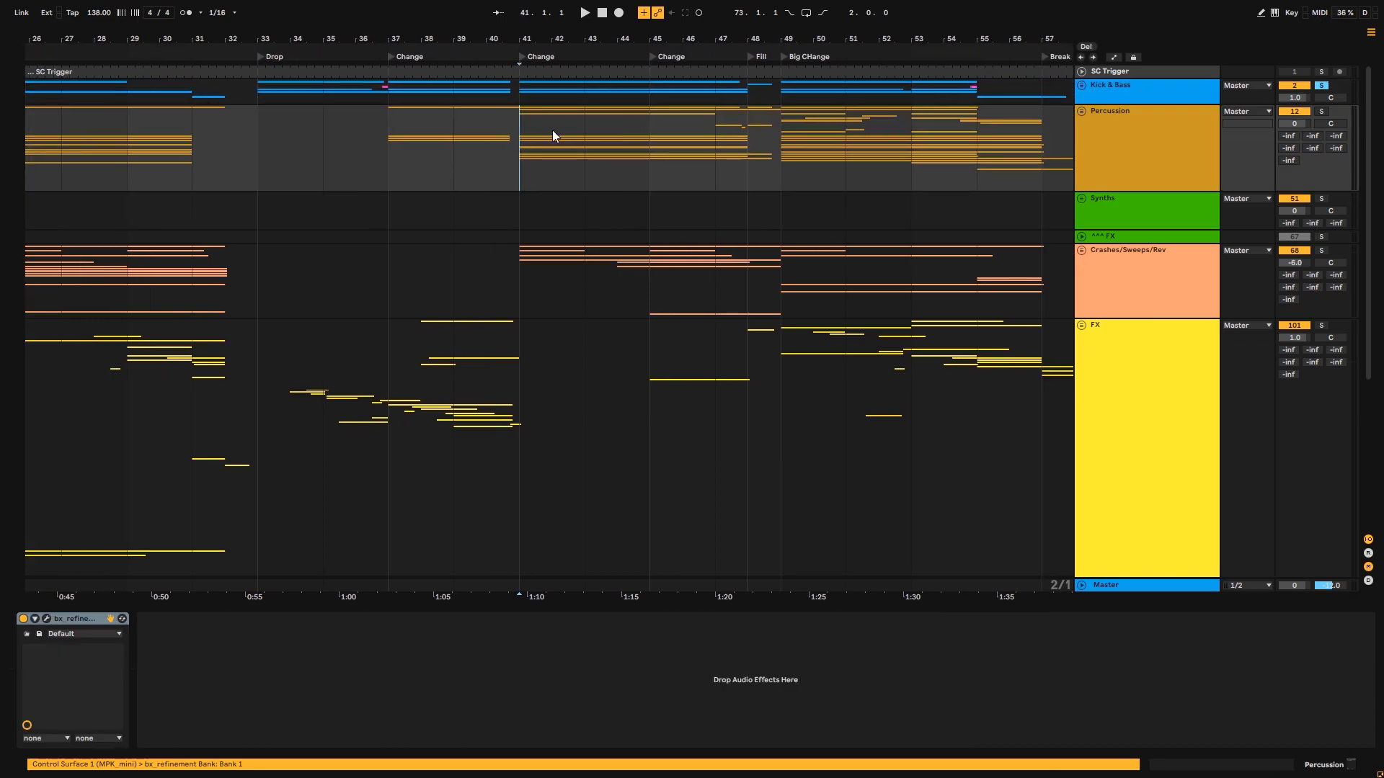
left_click_drag(839, 38, 504, 32)
left_click(1082, 111)
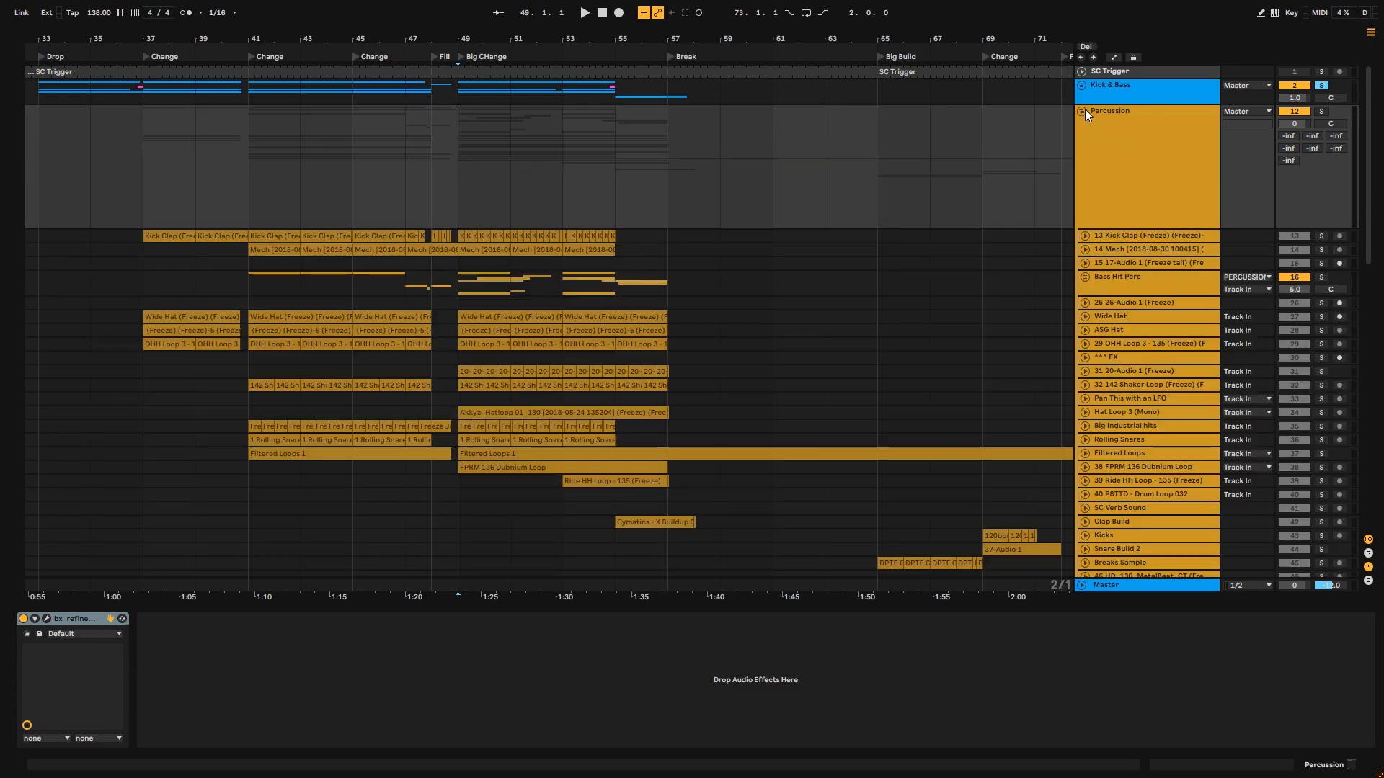
- Select bars 49 to 53 across the Percussion group, loop that selection and play it
left_click_drag(478, 40, 479, 81)
left_click_drag(475, 190, 434, 210)
key("ctrl+l")
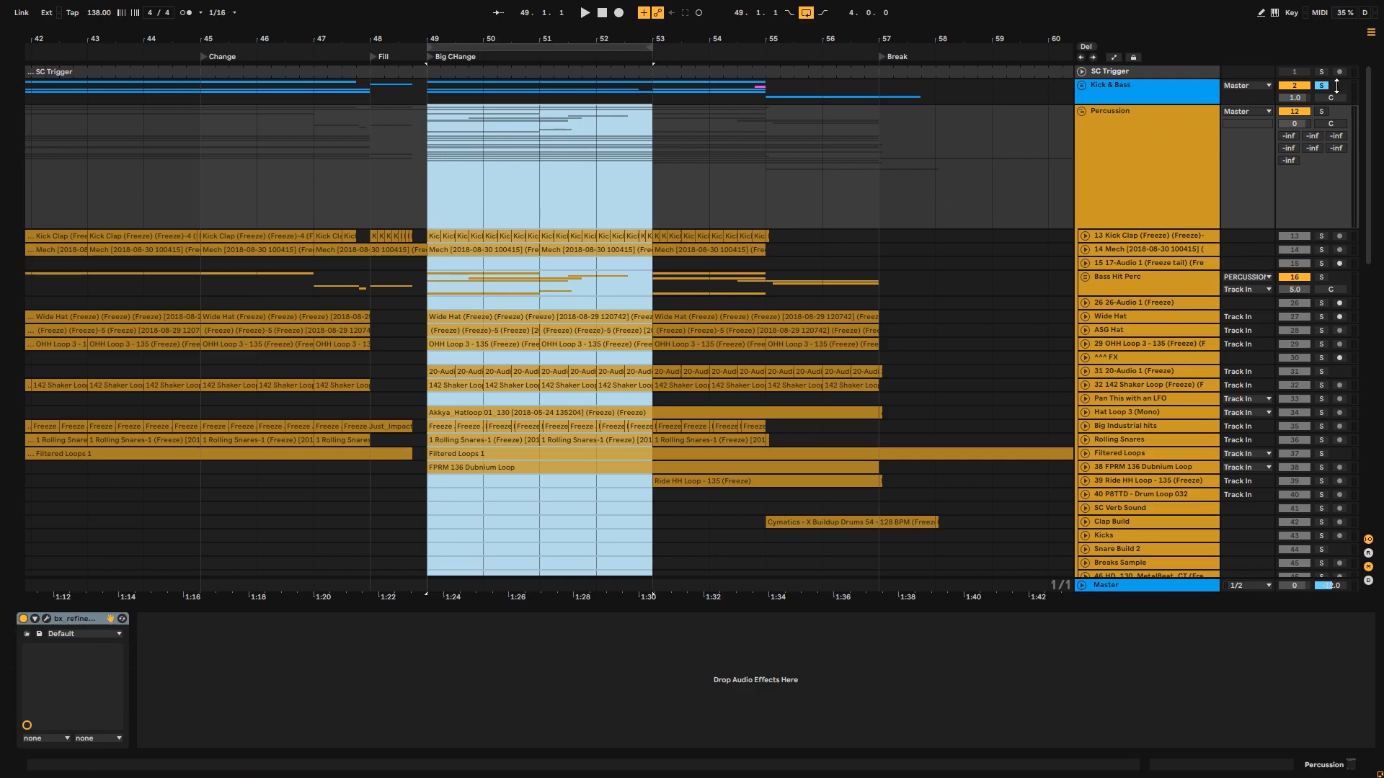
key("space")
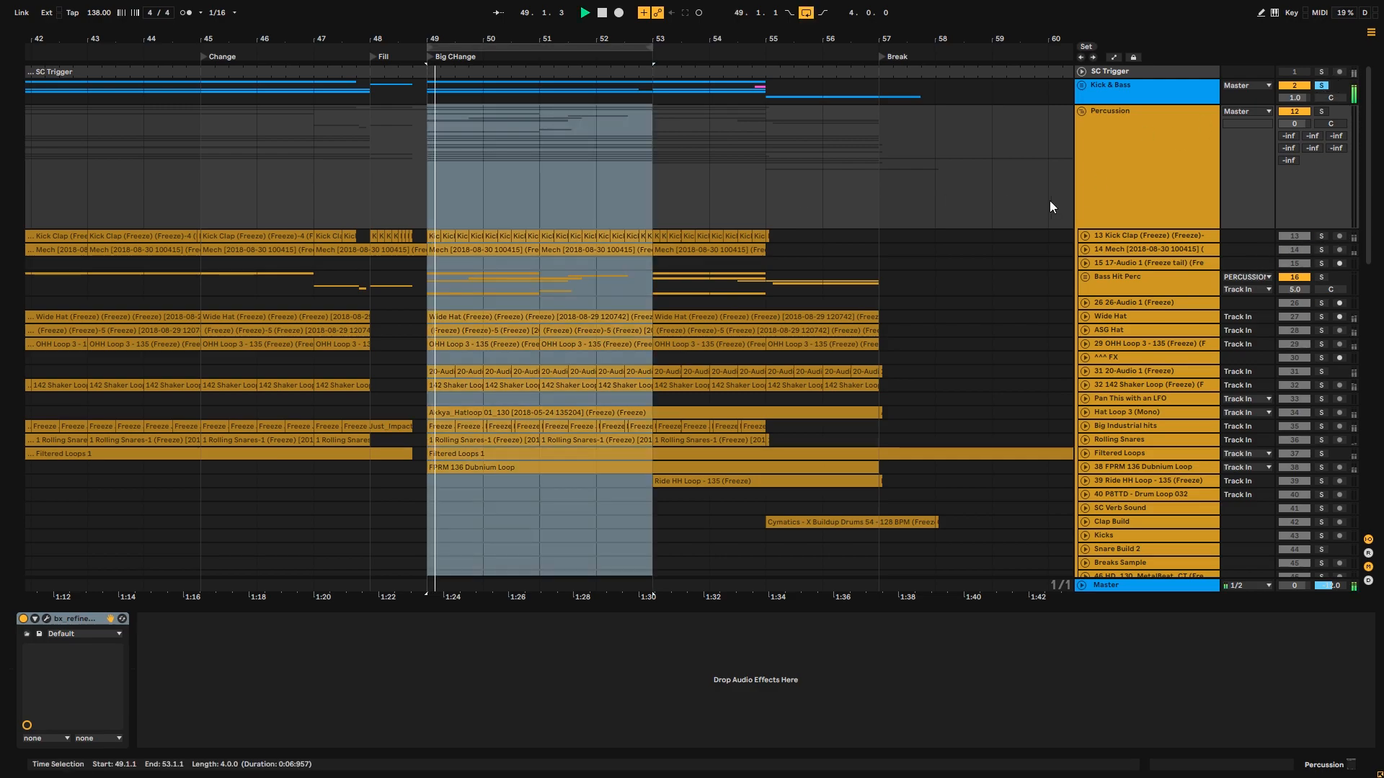
- Show the devices of the 13 Kick Clap track and play the loop with that track soloed
left_click(1156, 238)
left_click(1321, 236)
key("space")
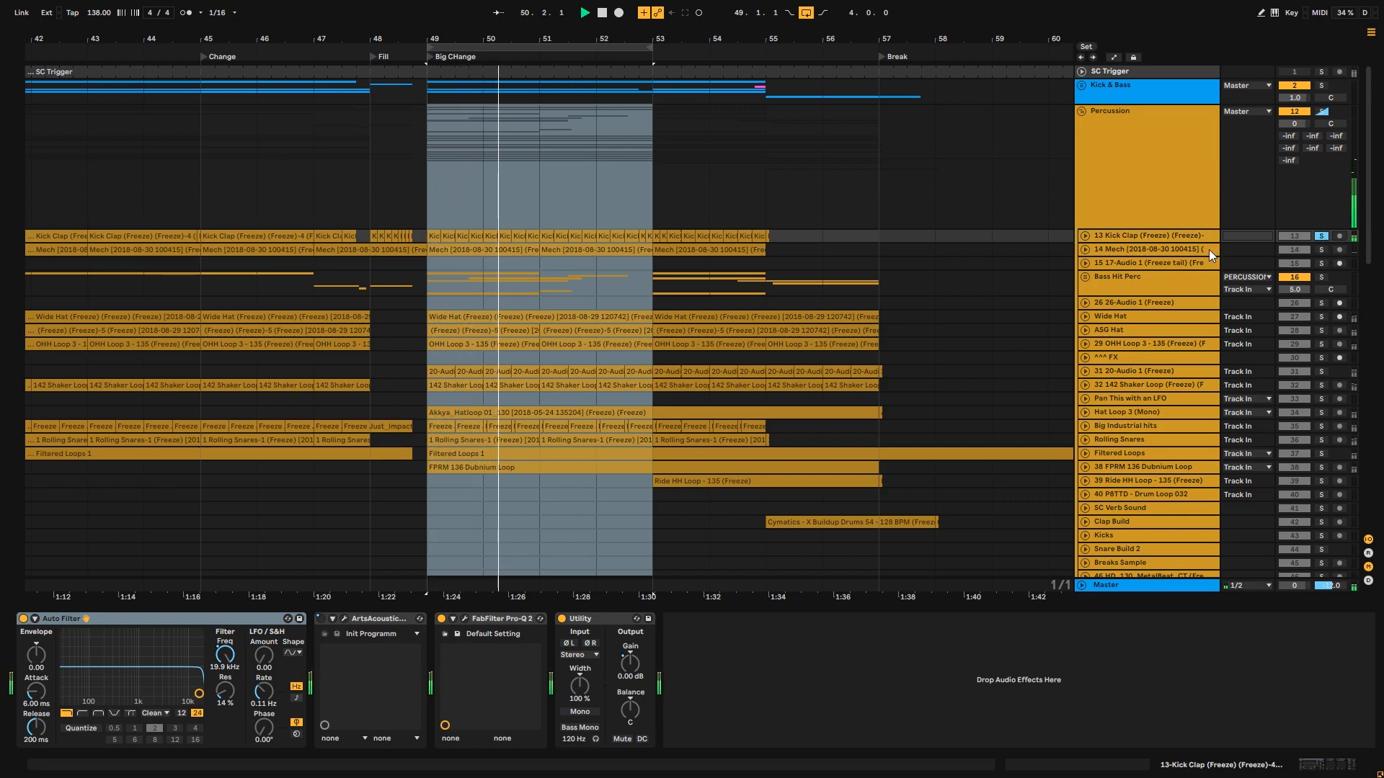
- Replay the Kick Clap with the Kick & Bass group also soloed, and unfold, solo and play the 14 Mech track
key("space")
key("space")
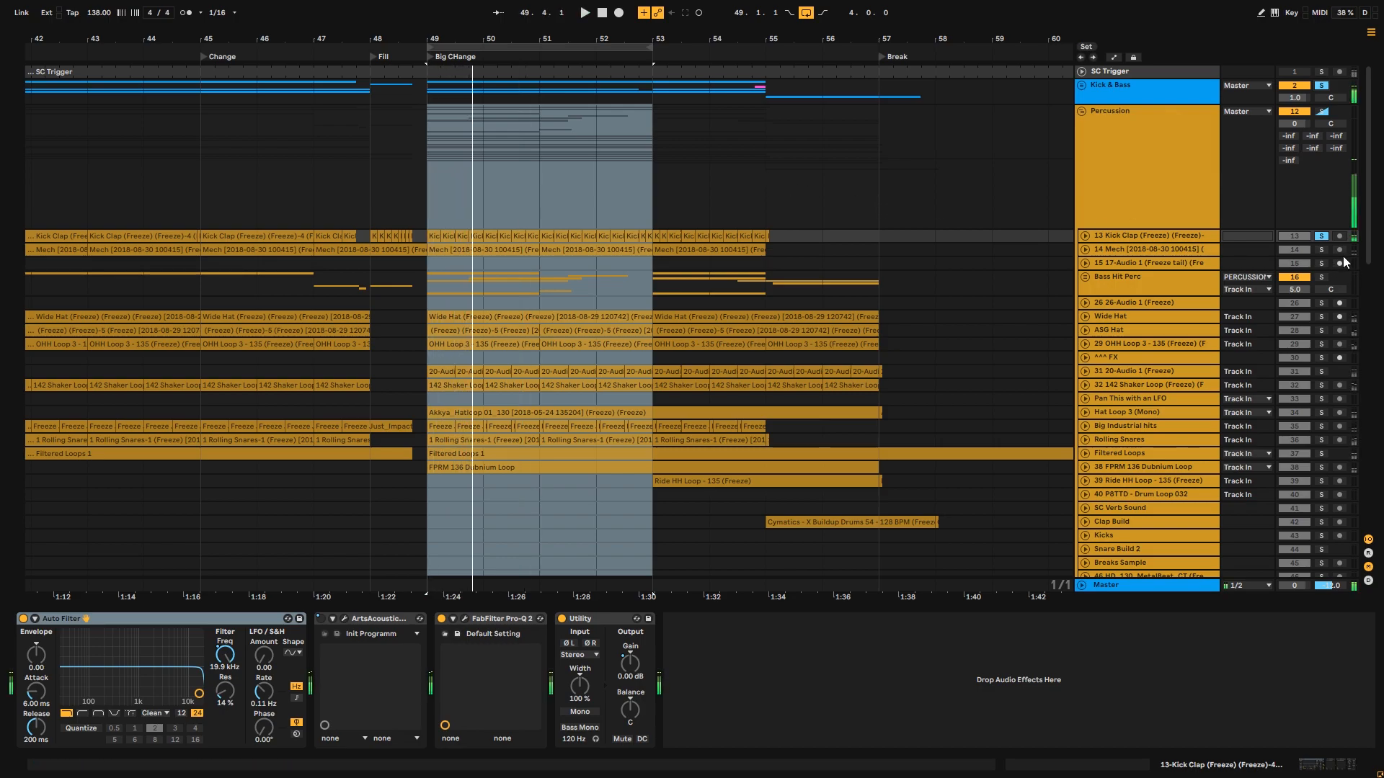
left_click(1323, 250)
left_click(1085, 249)
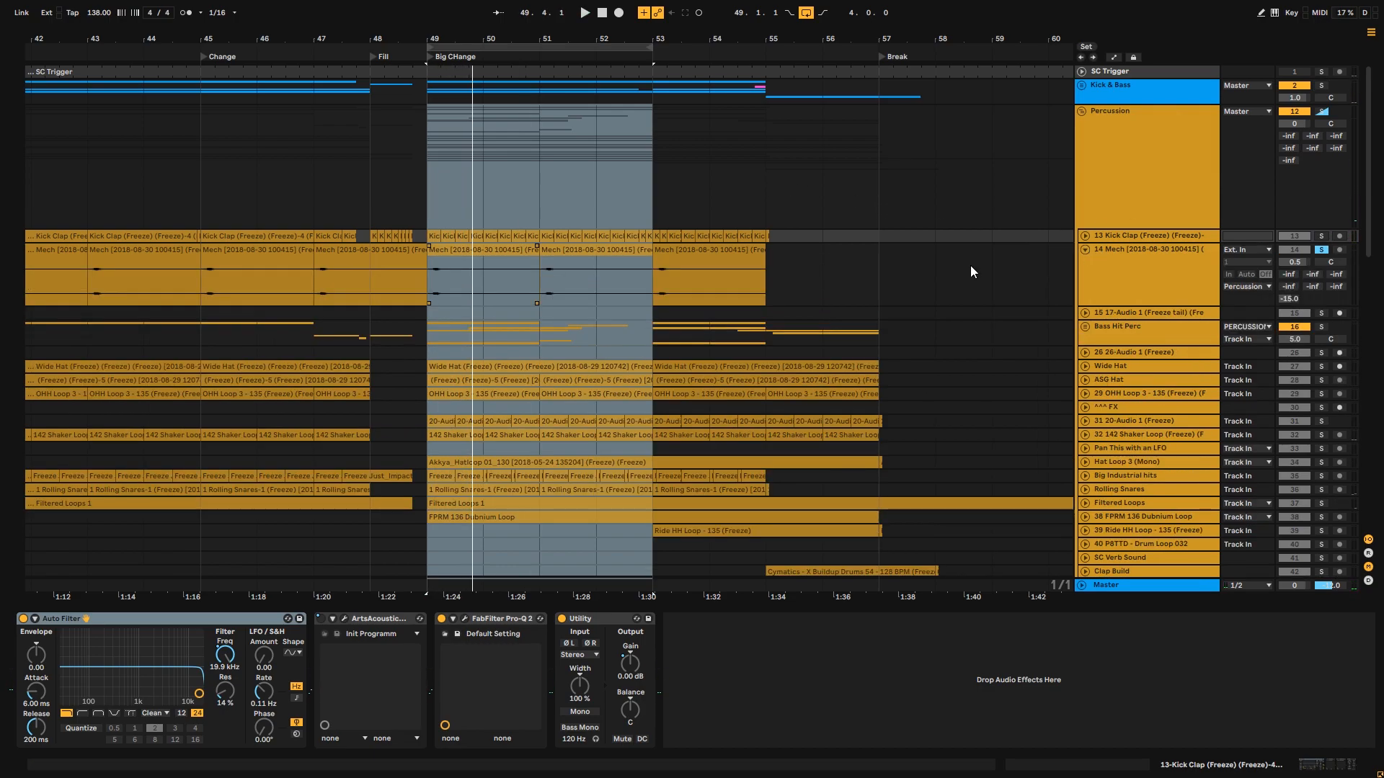
left_click(459, 296)
left_click(1318, 252)
key("space")
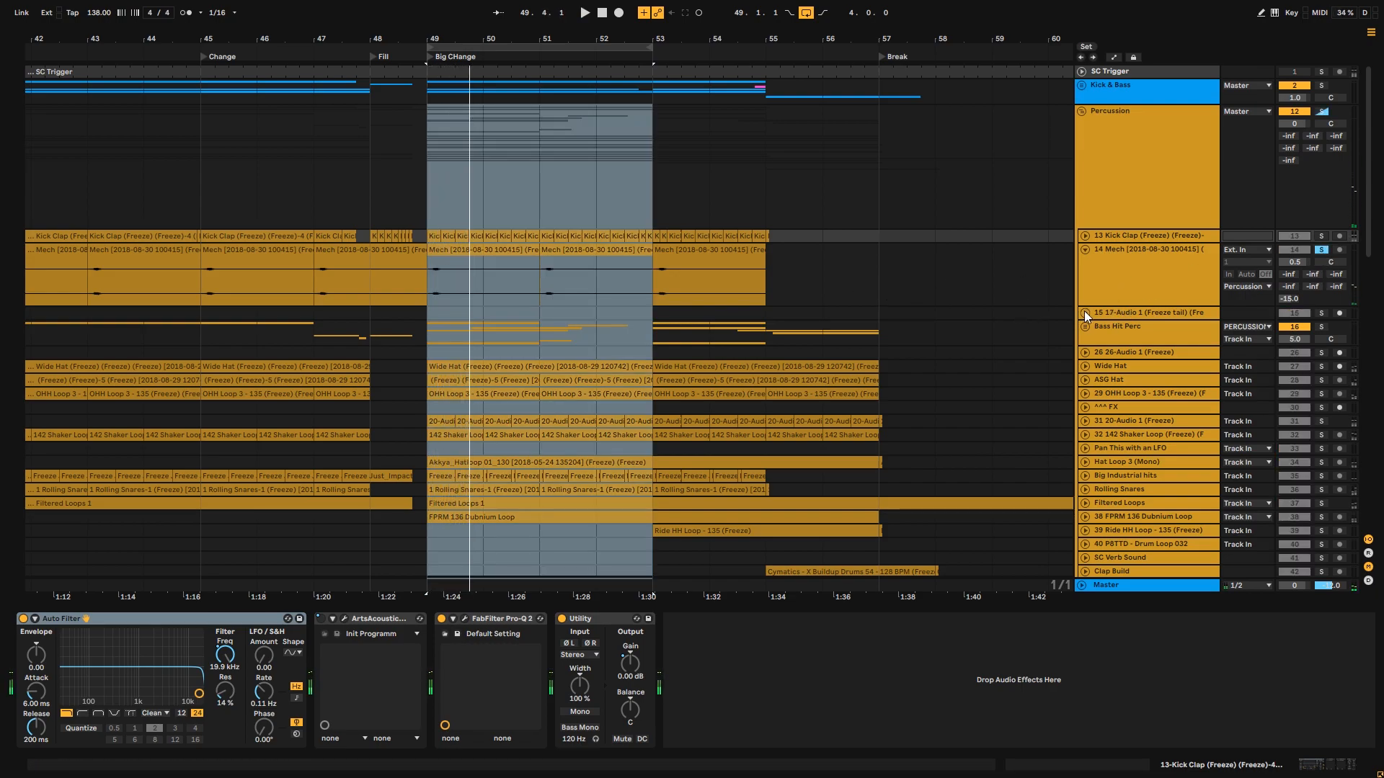
- Unfold the 15 17-Audio 1 track and the Bass Hit Perc group, and solo that group
left_click(1085, 313)
left_click(1115, 379)
left_click(1321, 376)
left_click(1085, 376)
scroll(1338, 216, "down", 5)
- Solo the Synth Hit 1 track and play it from bar 49
left_click(399, 301)
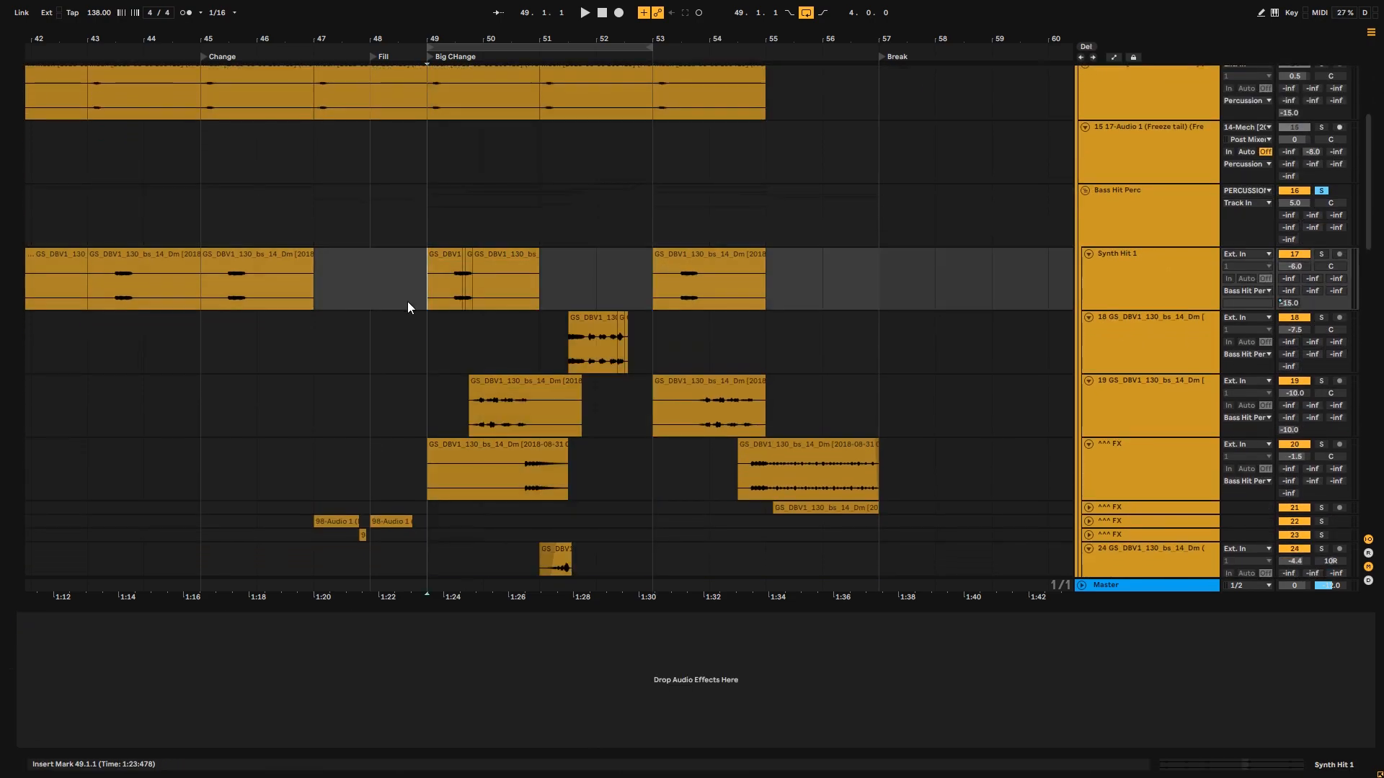
left_click(1321, 256)
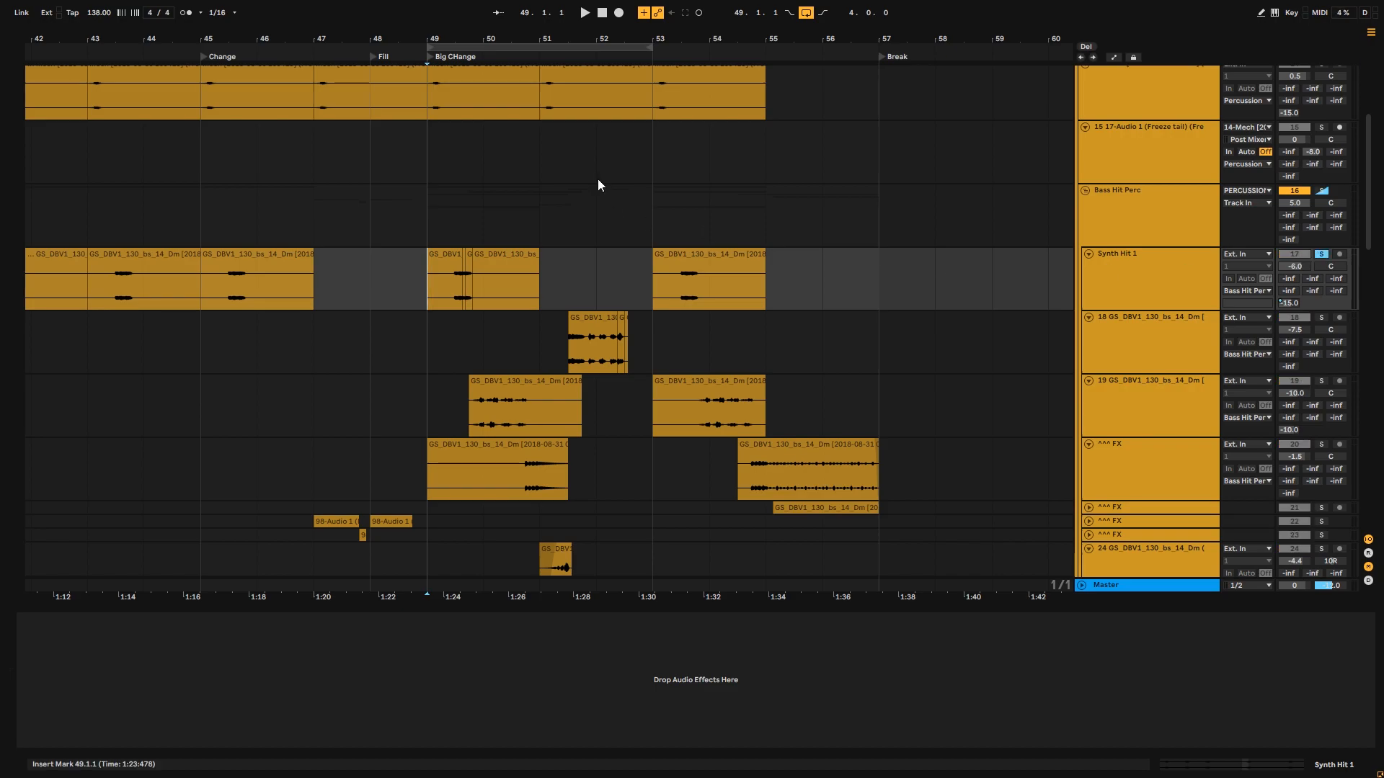
key("space")
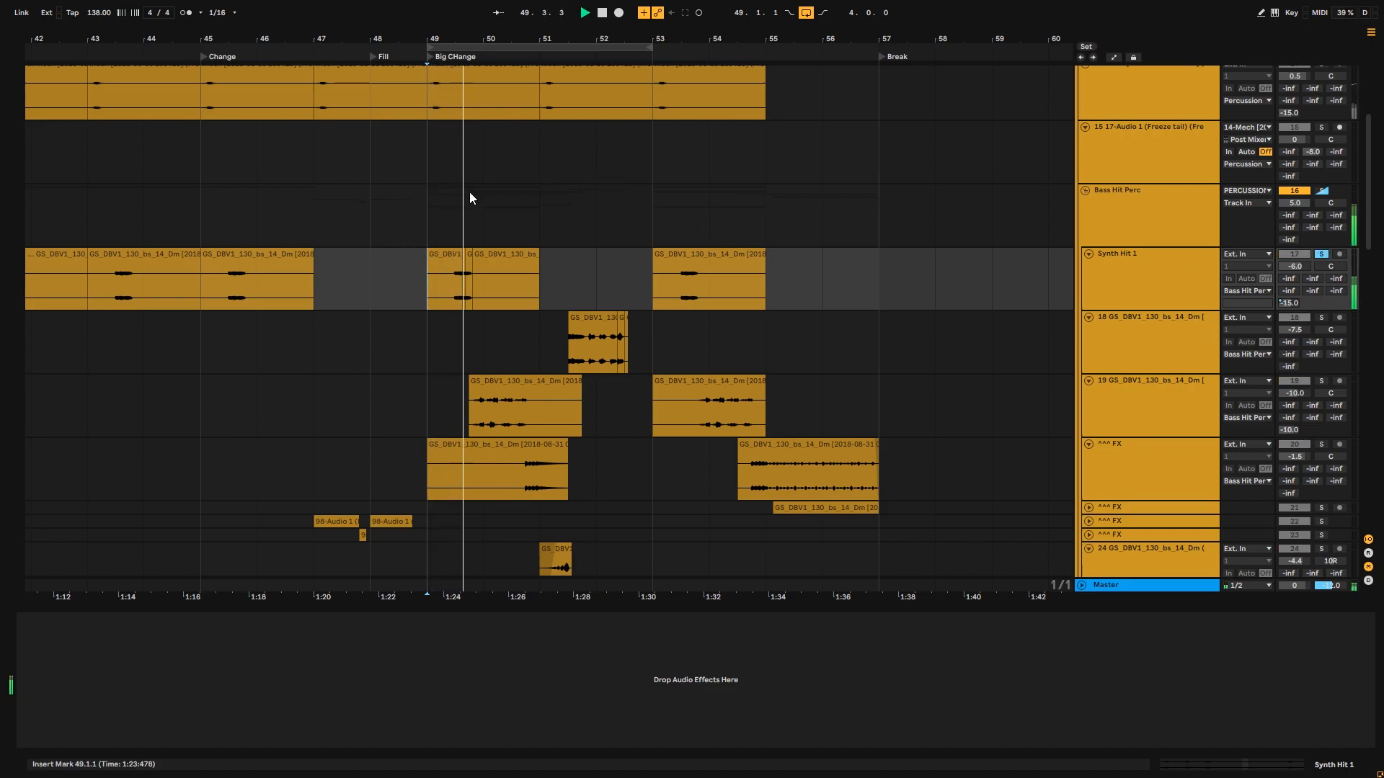
- Extend the loop to bar 57 and replay the soloed Synth Hit 1 track from bar 49
left_click_drag(648, 54, 882, 102)
left_click(417, 303)
left_click(563, 349)
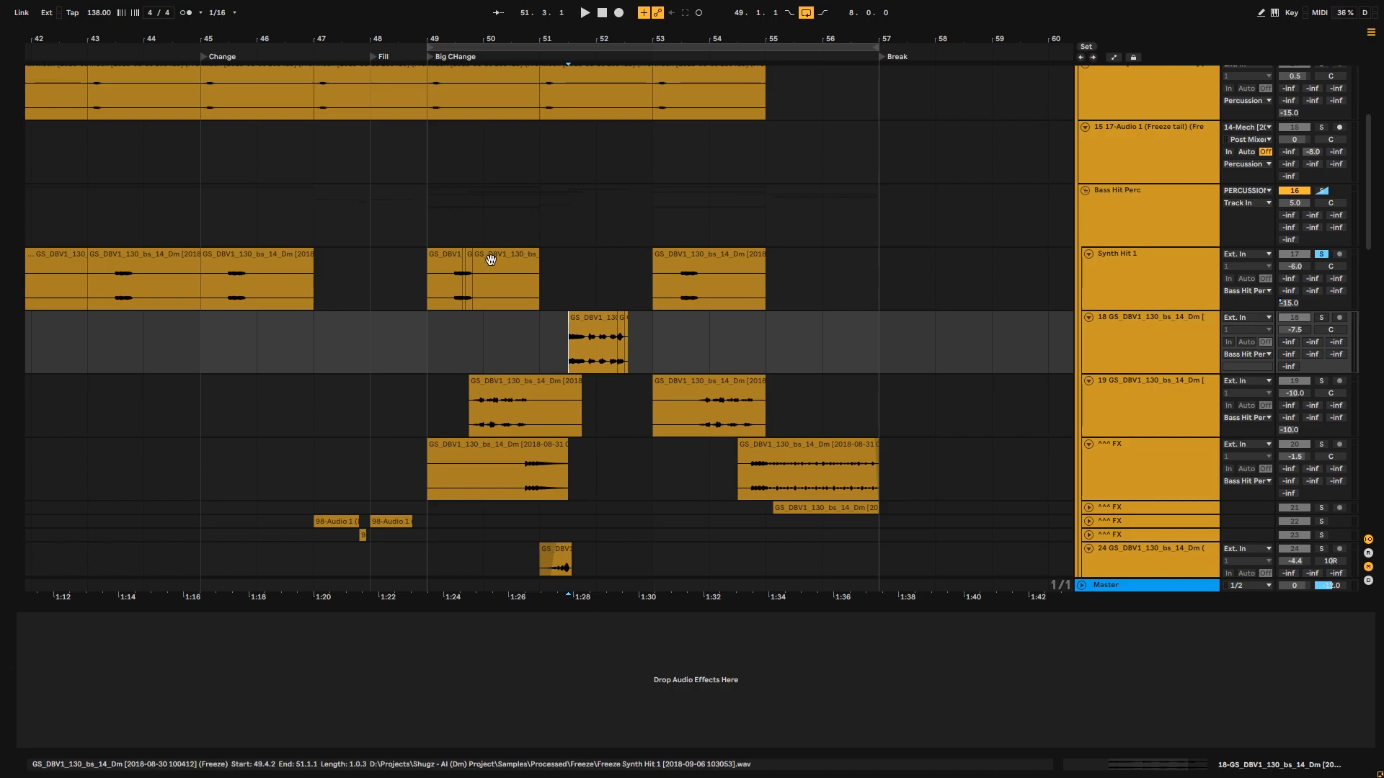
left_click(658, 269)
key("space")
- Solo track 18 in the Bass Hit Perc group and play its clip from 51.3.1
left_click(1321, 317)
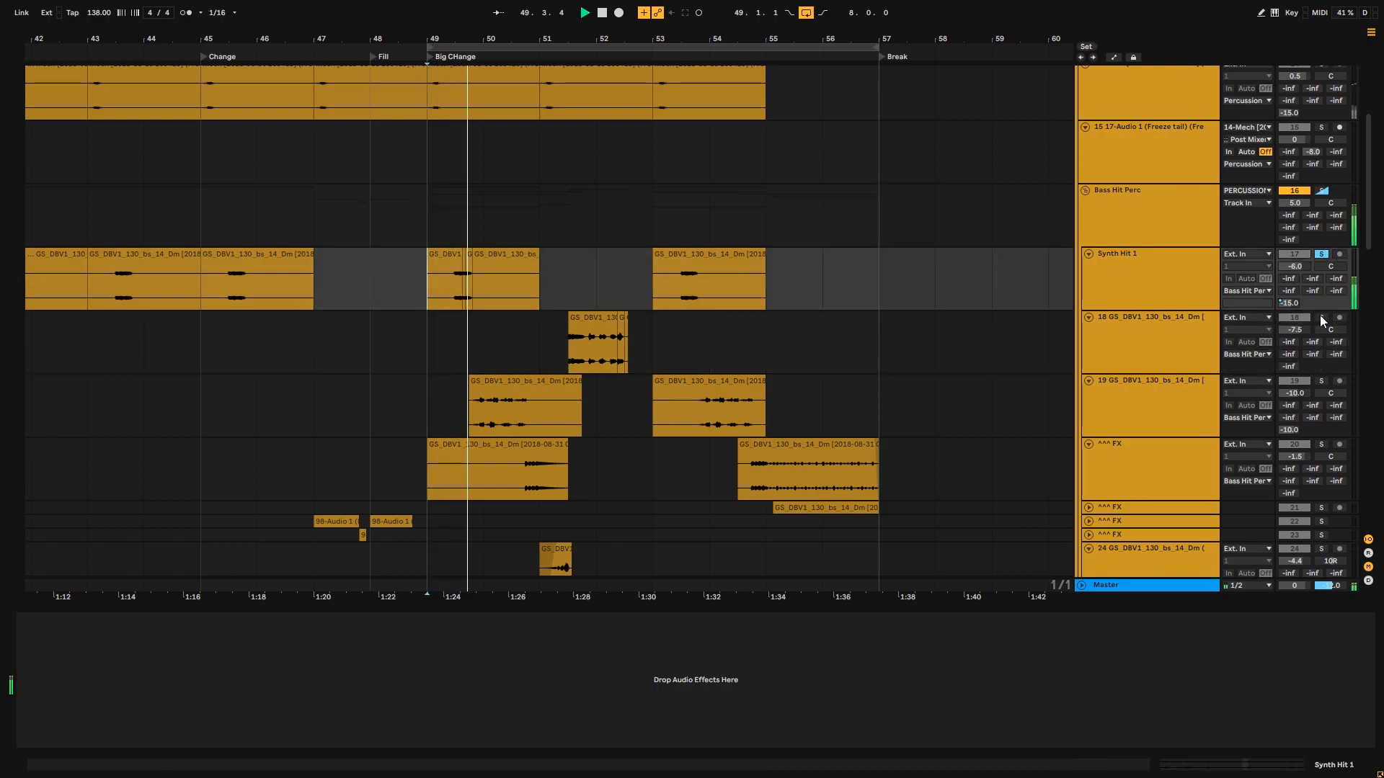
left_click(567, 353)
key("space")
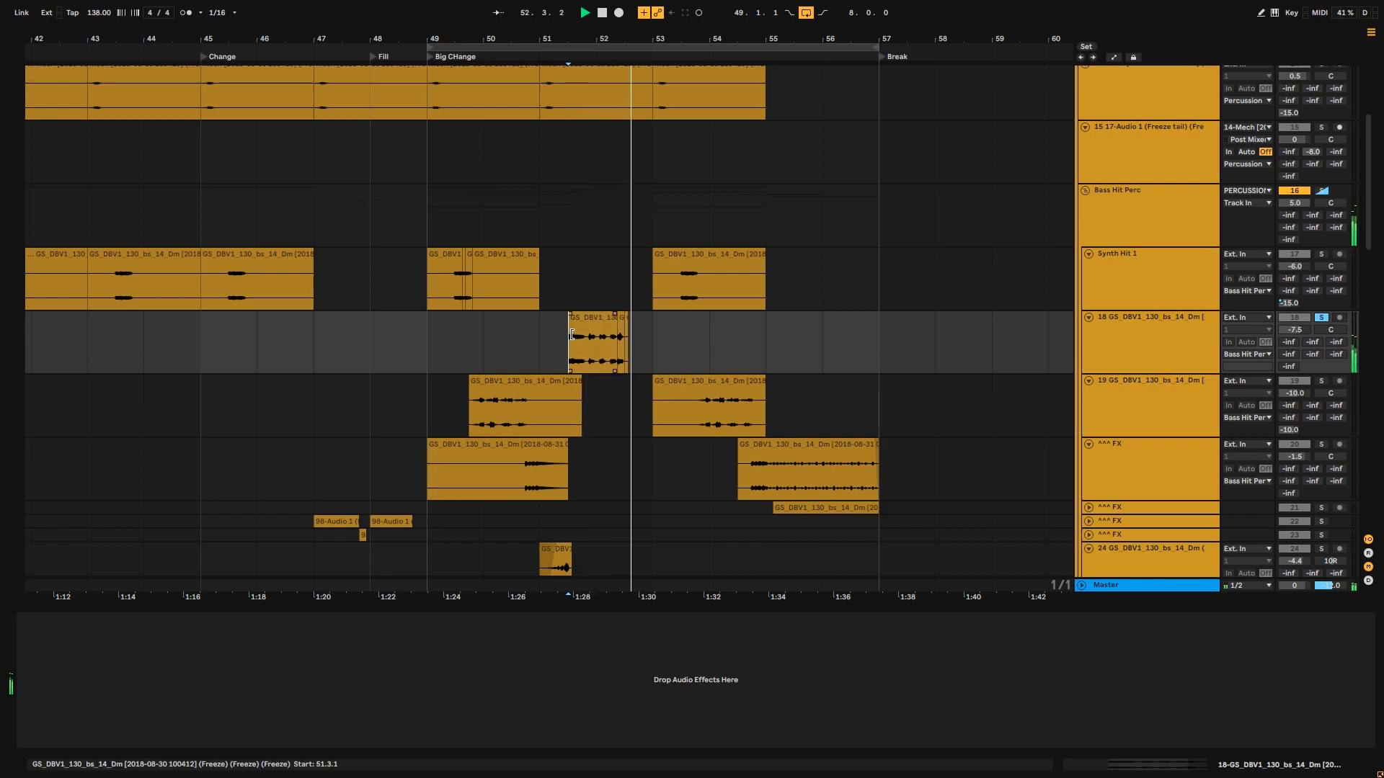
key("space")
- Audition track 19 from the start of its first clip and FX track 20 from bar 51, each soloed
left_click(465, 401)
key("space")
key("space")
left_click(539, 483)
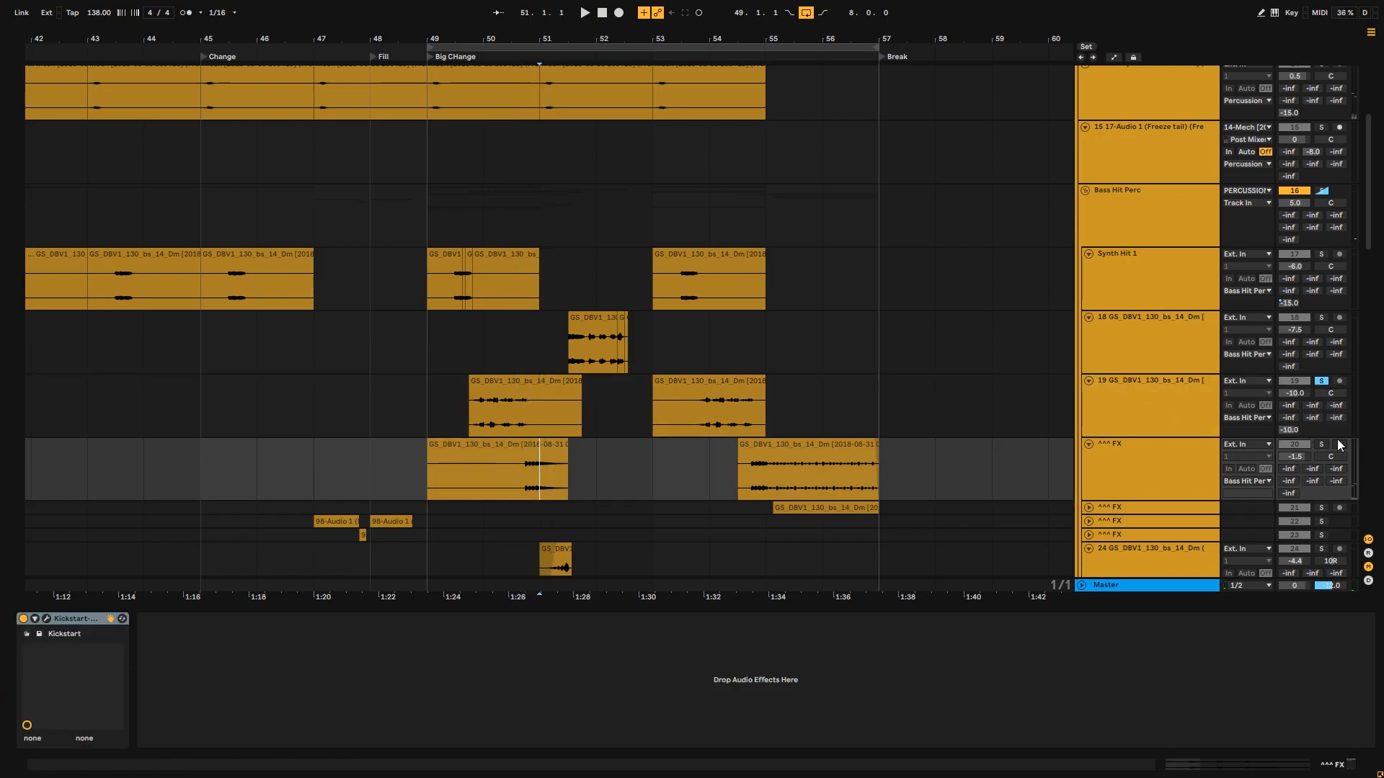
key("space")
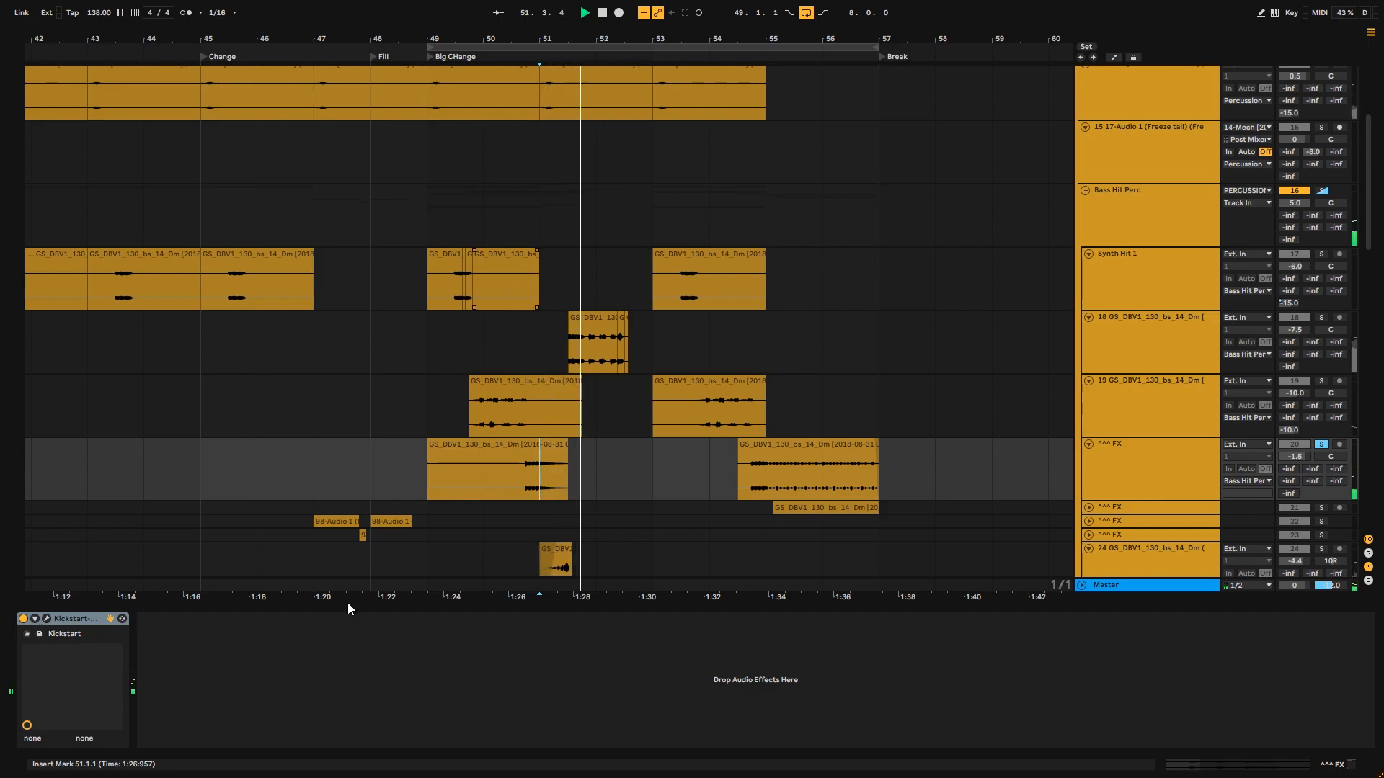
- Solo track 24 in the Bass Hit Perc group and play its clip at bar 51
scroll(648, 462, "up", 3)
scroll(667, 465, "down", 12)
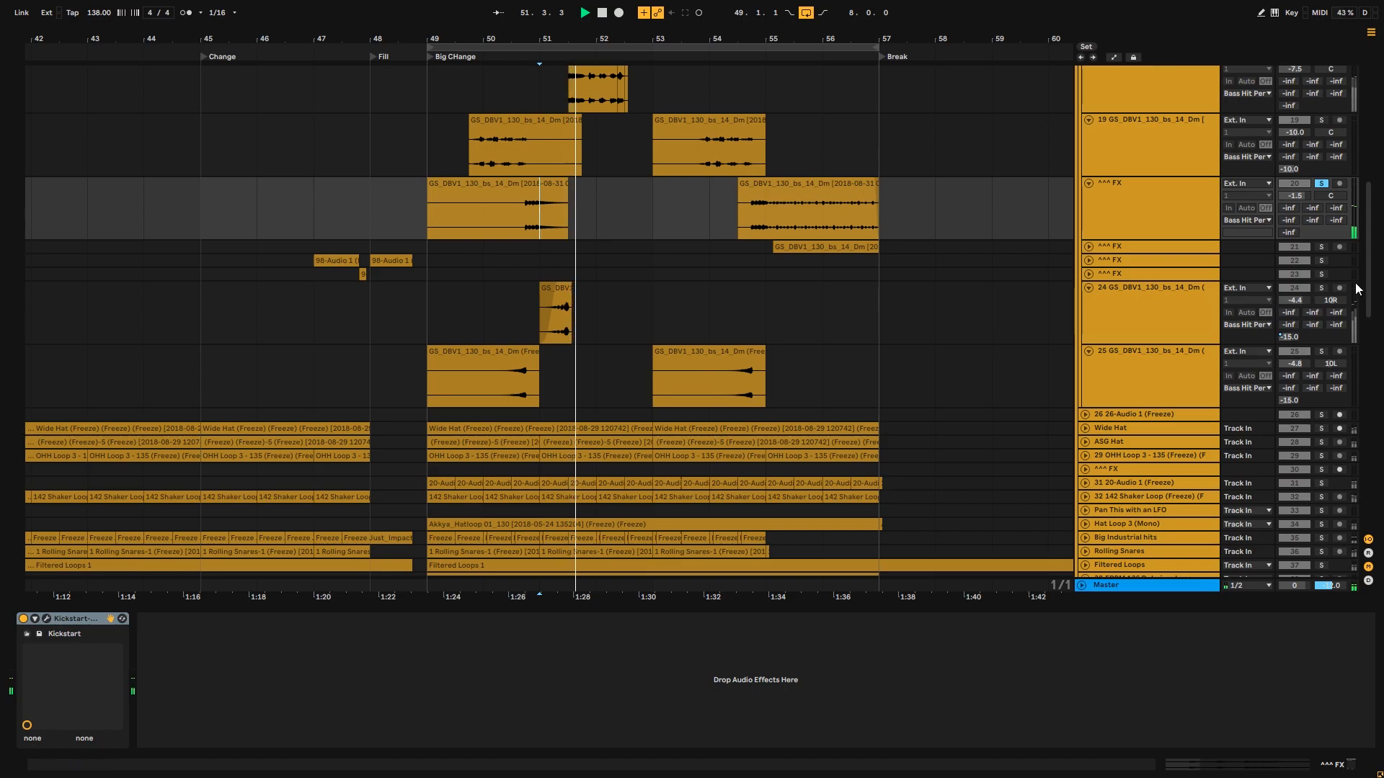
left_click(1321, 289)
left_click(559, 310)
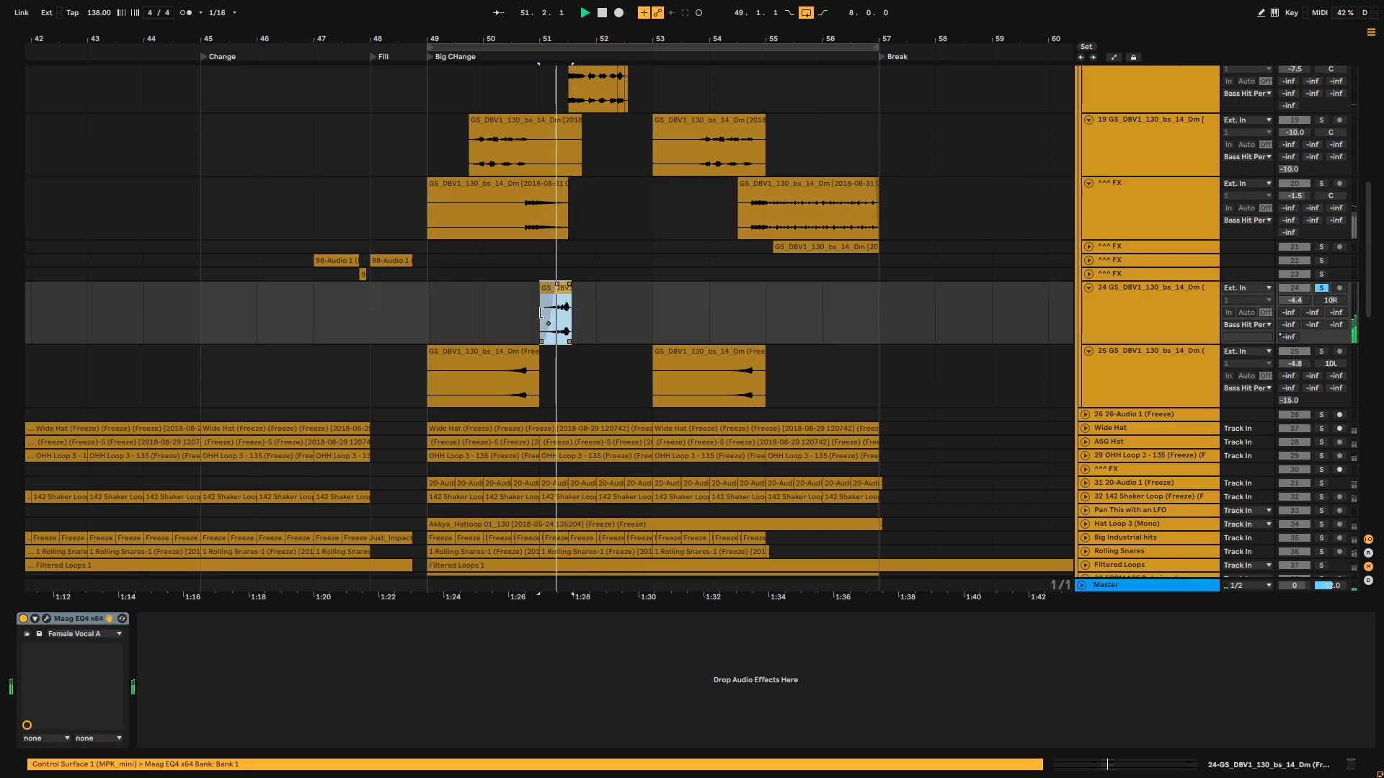
- Solo track 25 in the Bass Hit Perc group and play it from bar 50
left_click(482, 380)
key("space")
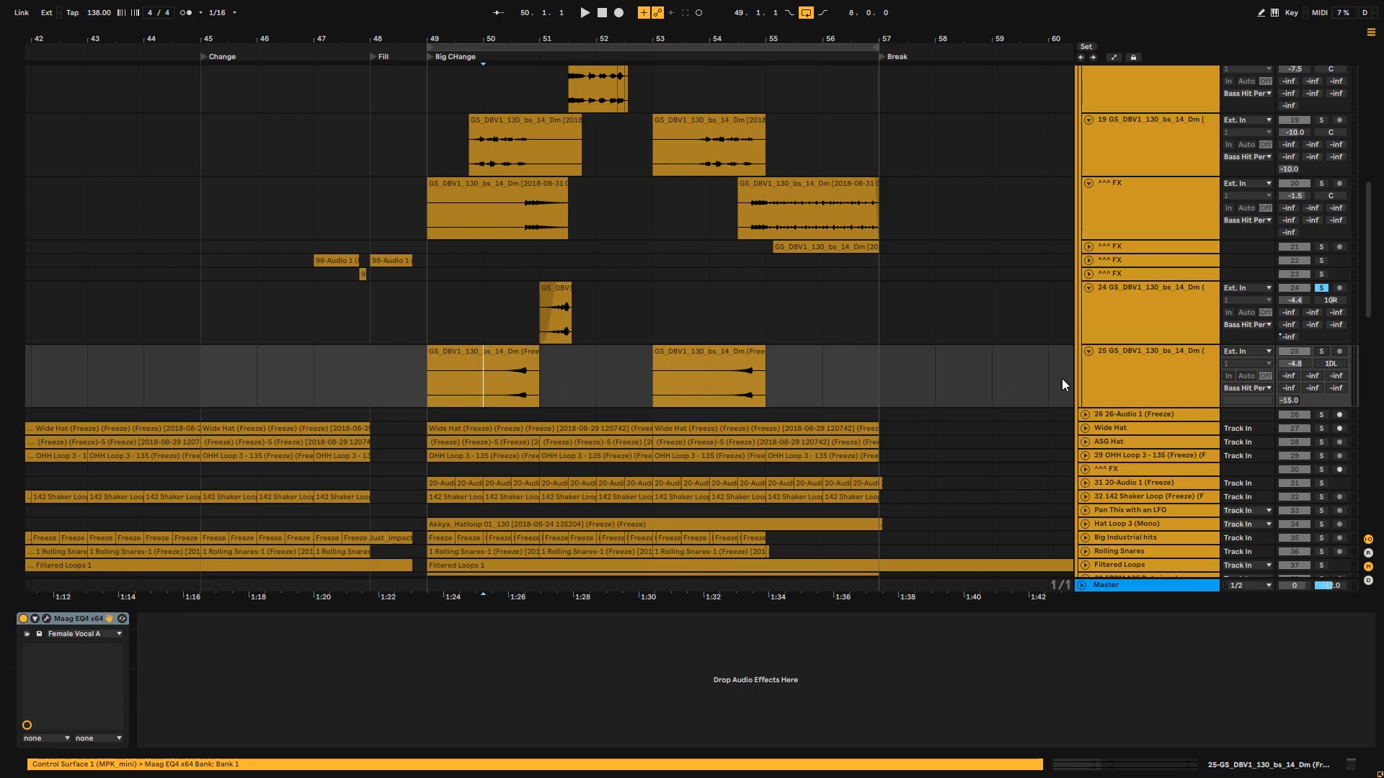
key("space")
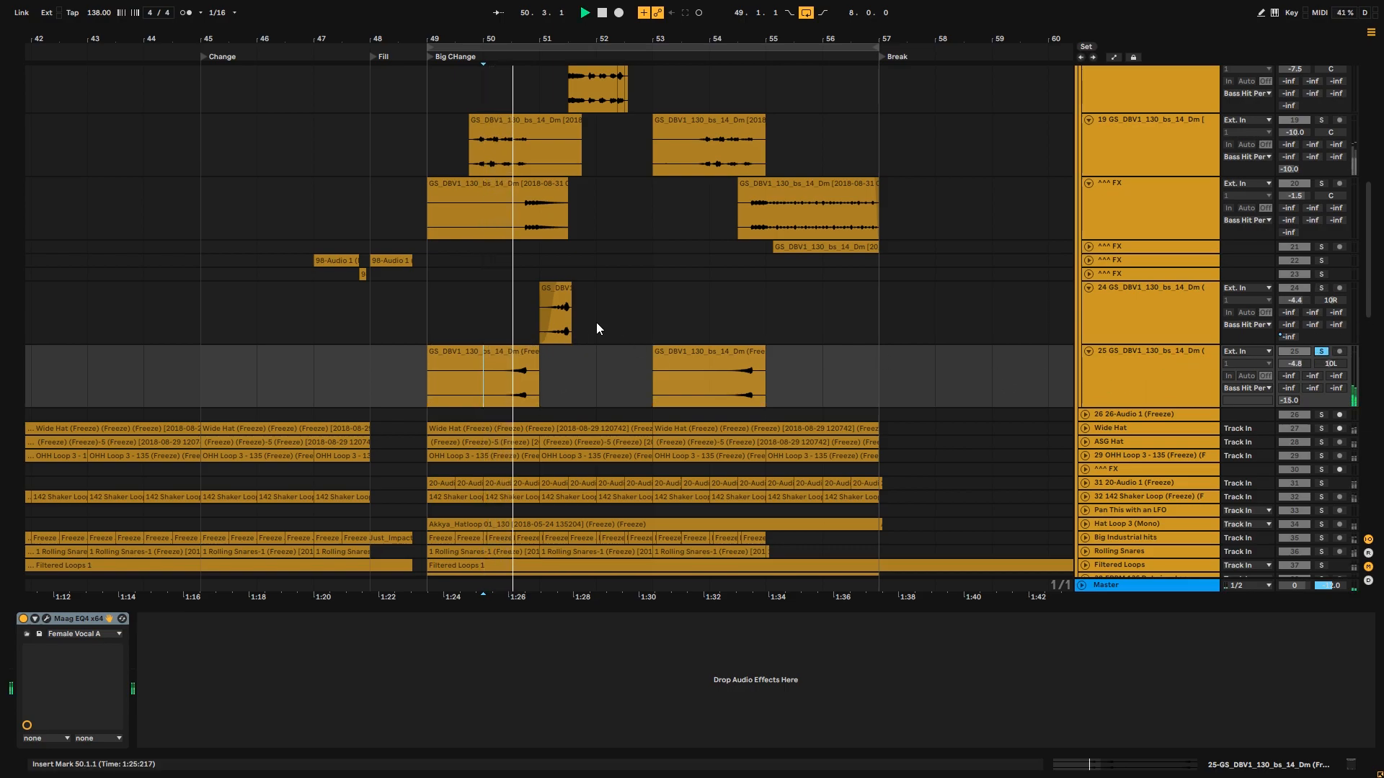
left_click_drag(1322, 345, 1324, 375)
- Fold the Bass Hit Perc group and play the whole group soloed from bar 49
scroll(1373, 231, "up", 5)
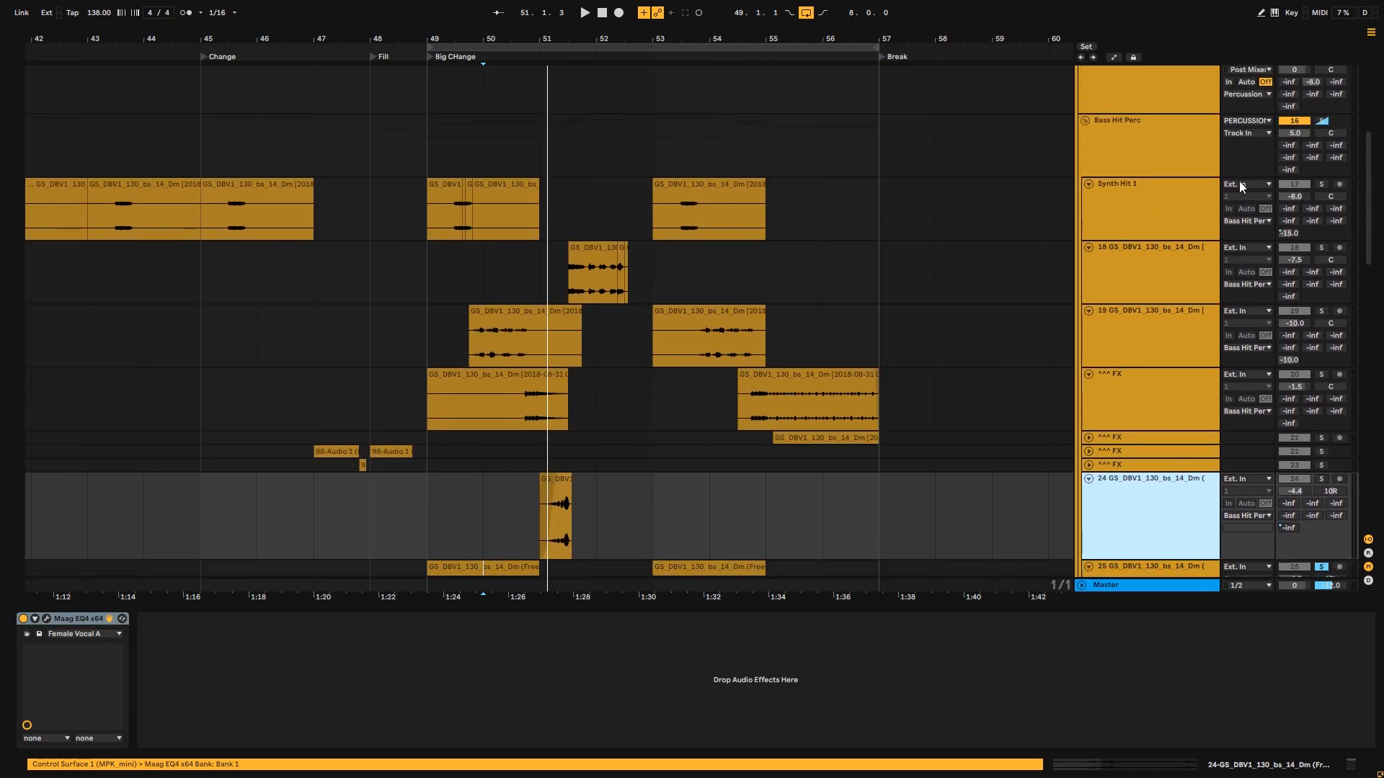
left_click(1086, 120)
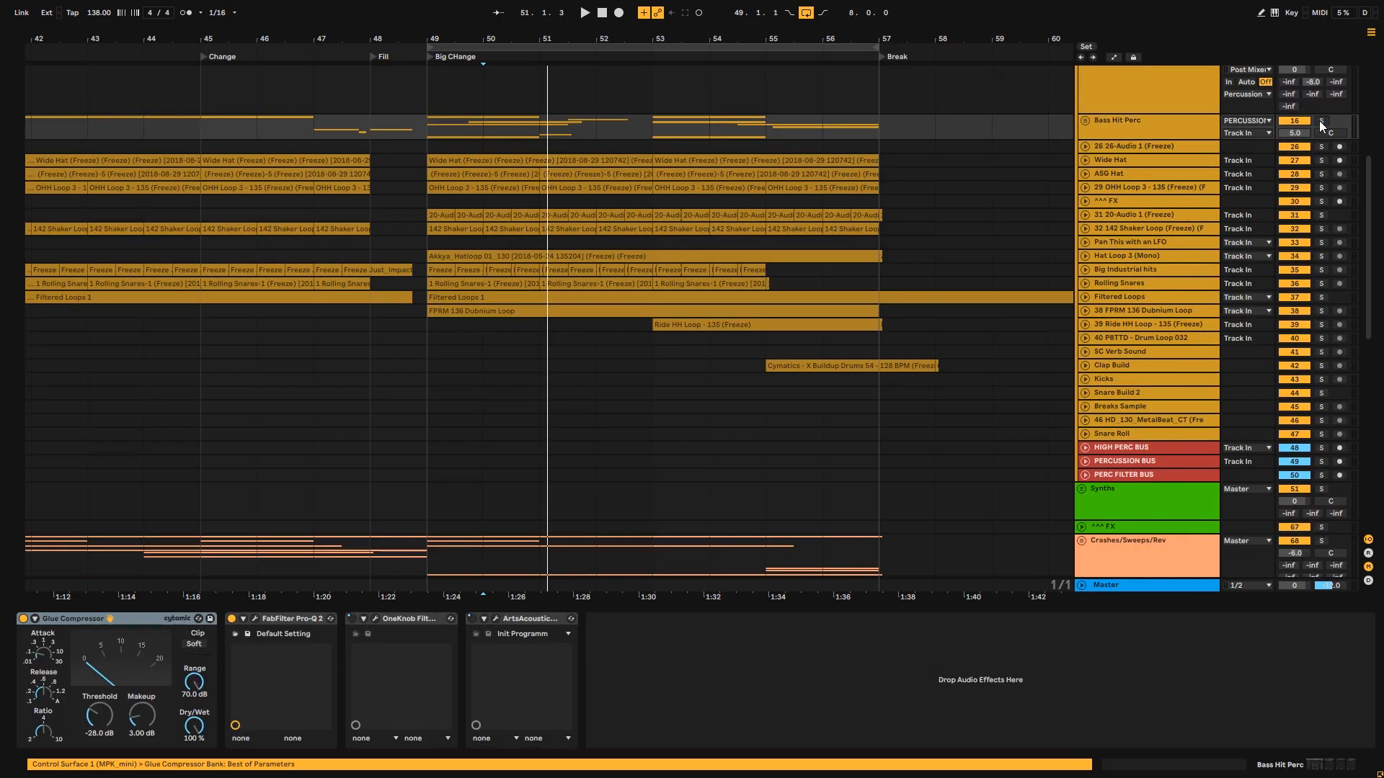
left_click(1320, 121)
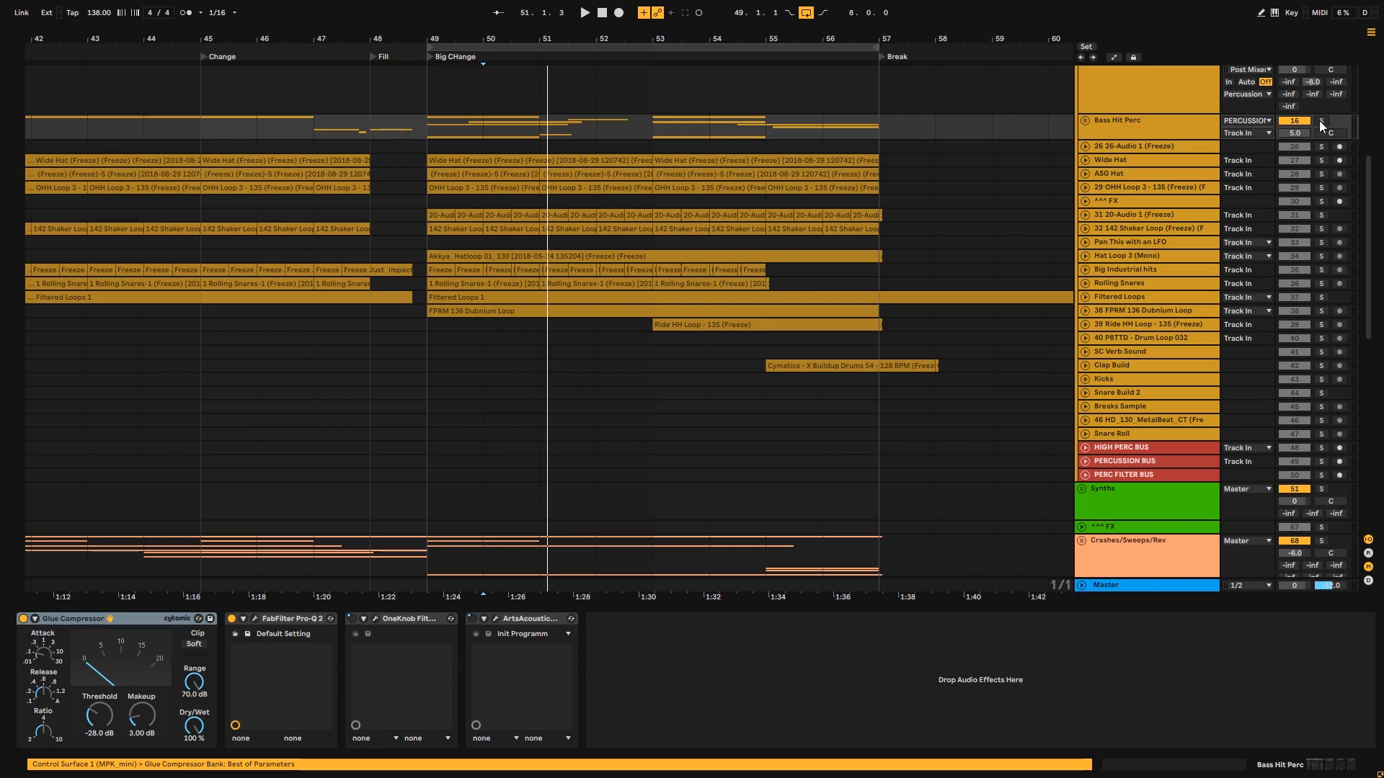
left_click(432, 109)
key("space")
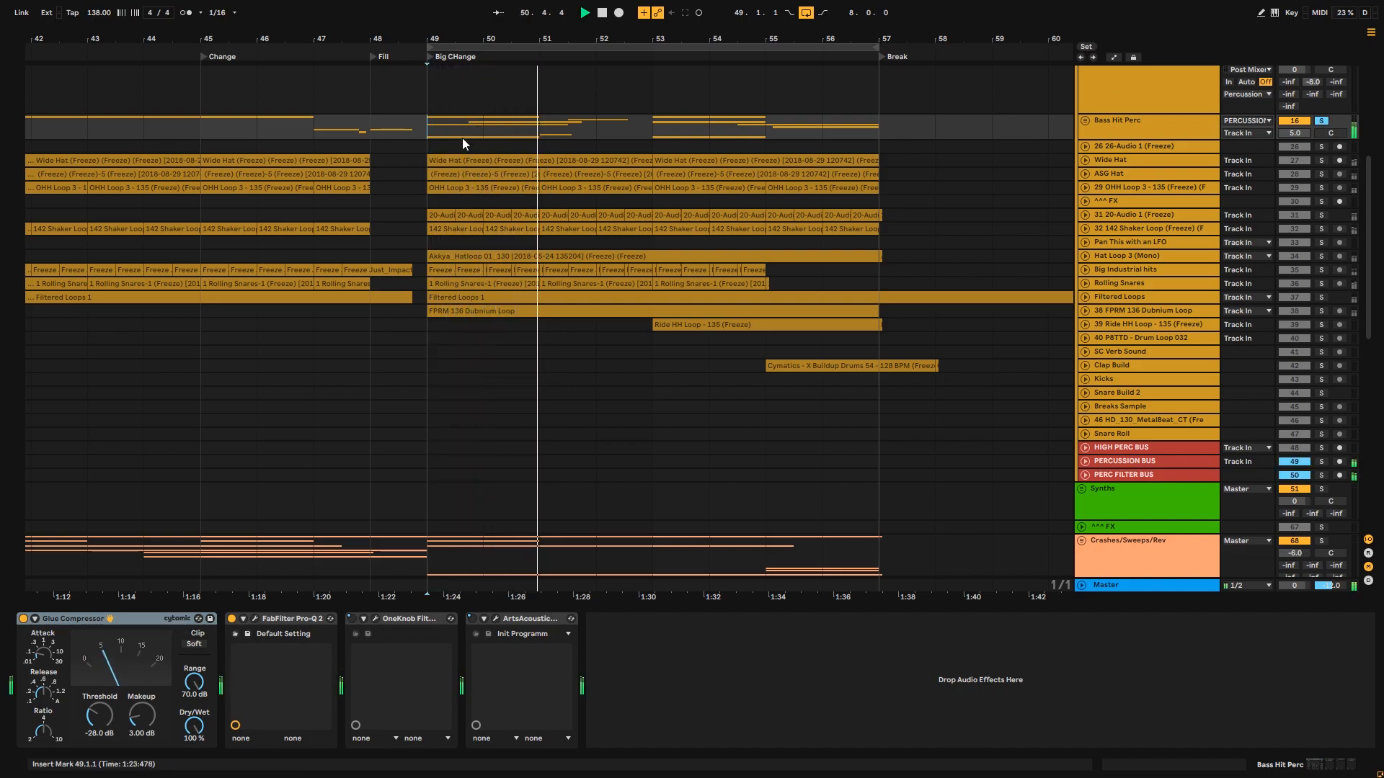
left_click_drag(606, 40, 560, 76)
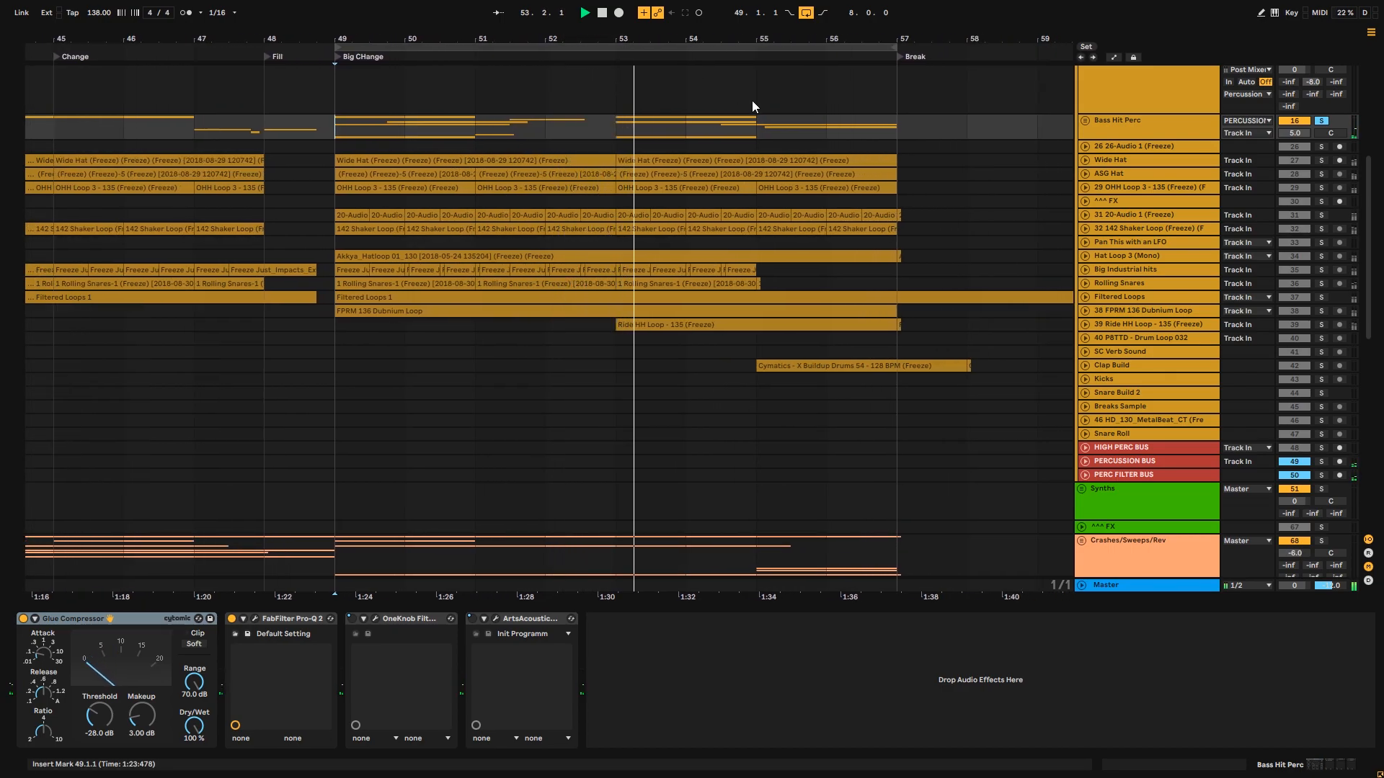
left_click_drag(697, 40, 699, 16)
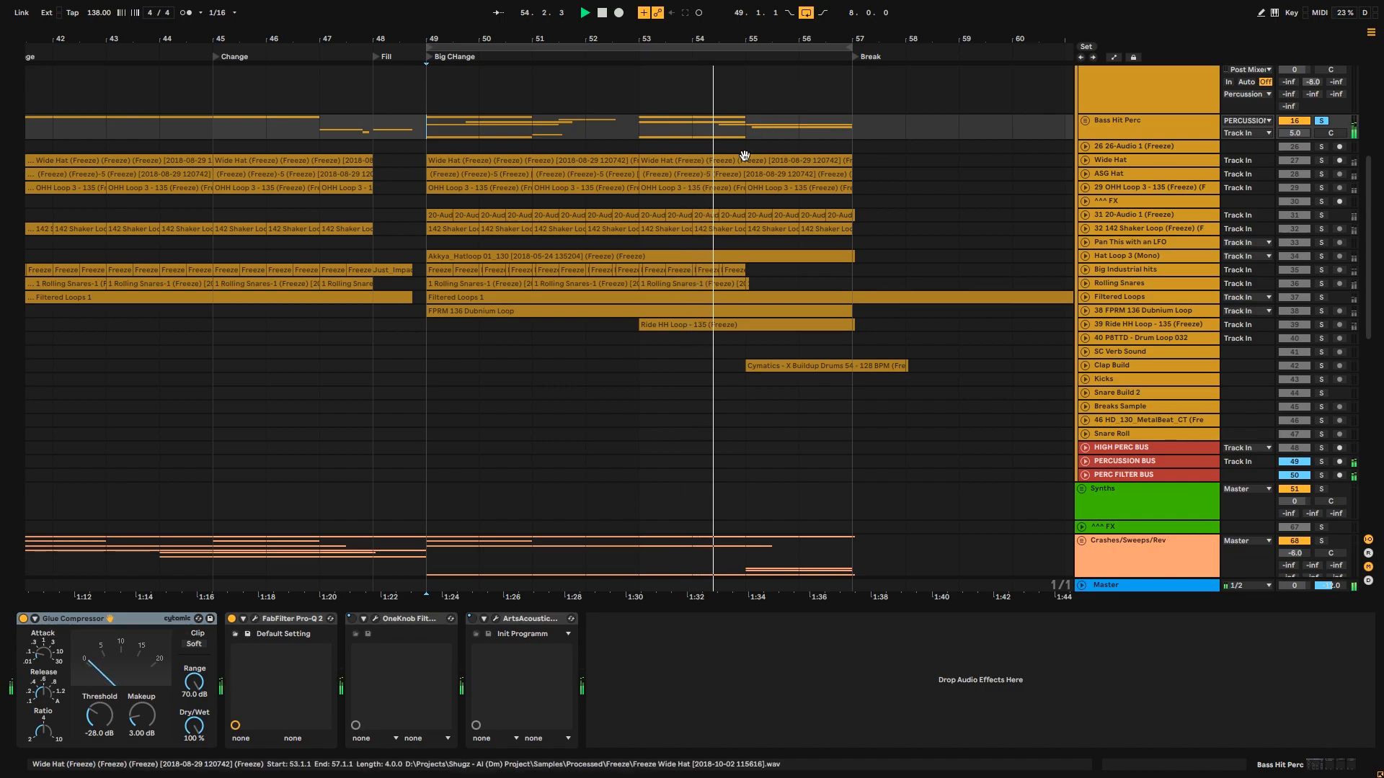
scroll(745, 155, "up", 4)
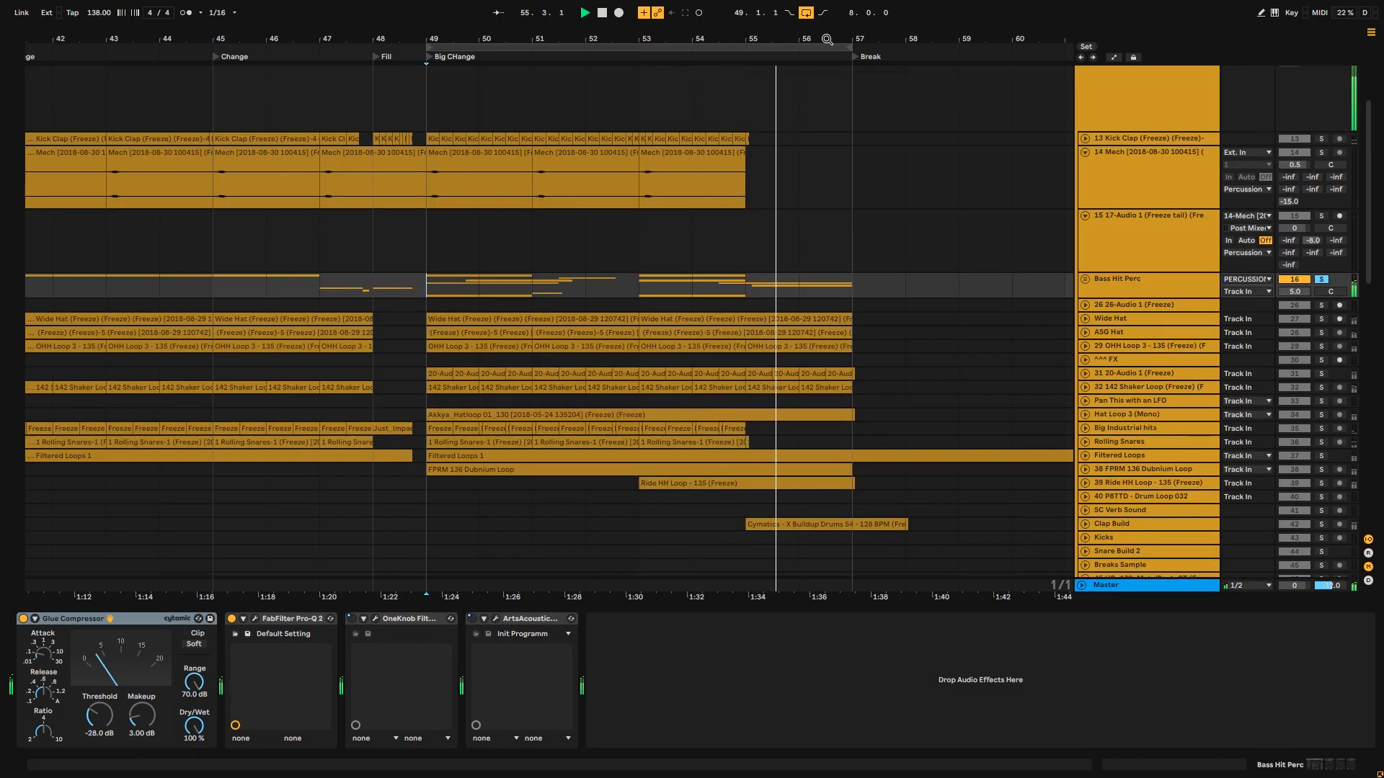
key("space")
- Select the Wide Hat clip at bar 49 and play it with Kick Clap, Mech, Bass Hit Perc and Wide Hat soloed together
left_click(438, 320)
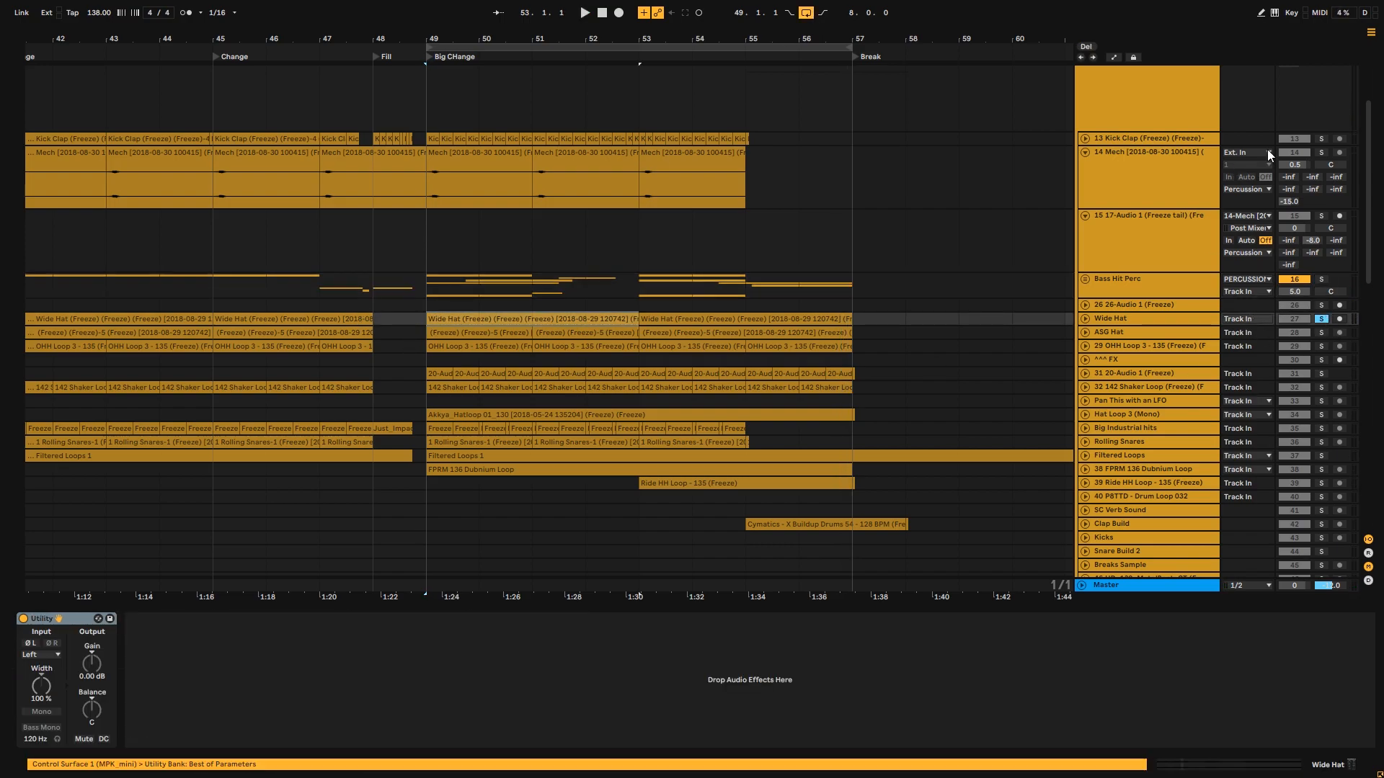
left_click(1323, 139)
left_click(1321, 152, "ctrl")
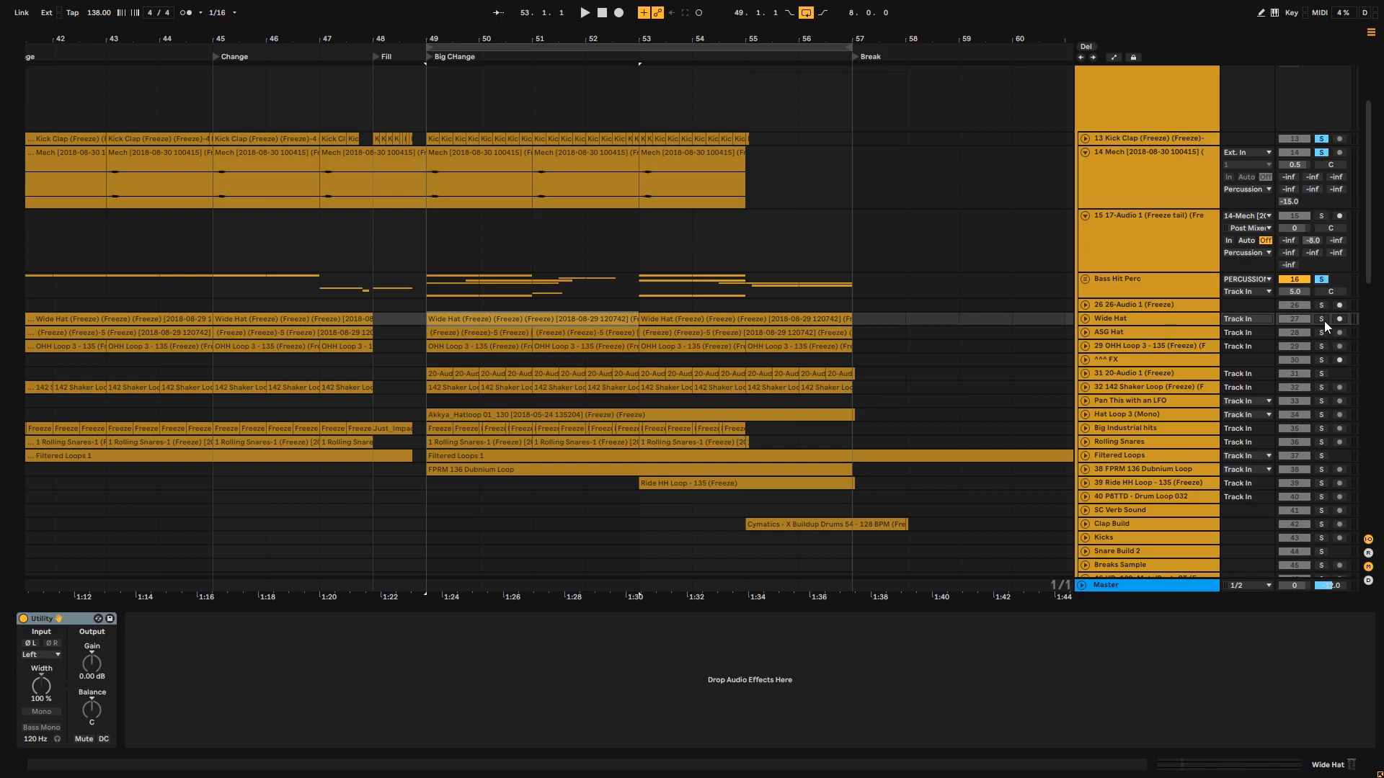
key("space")
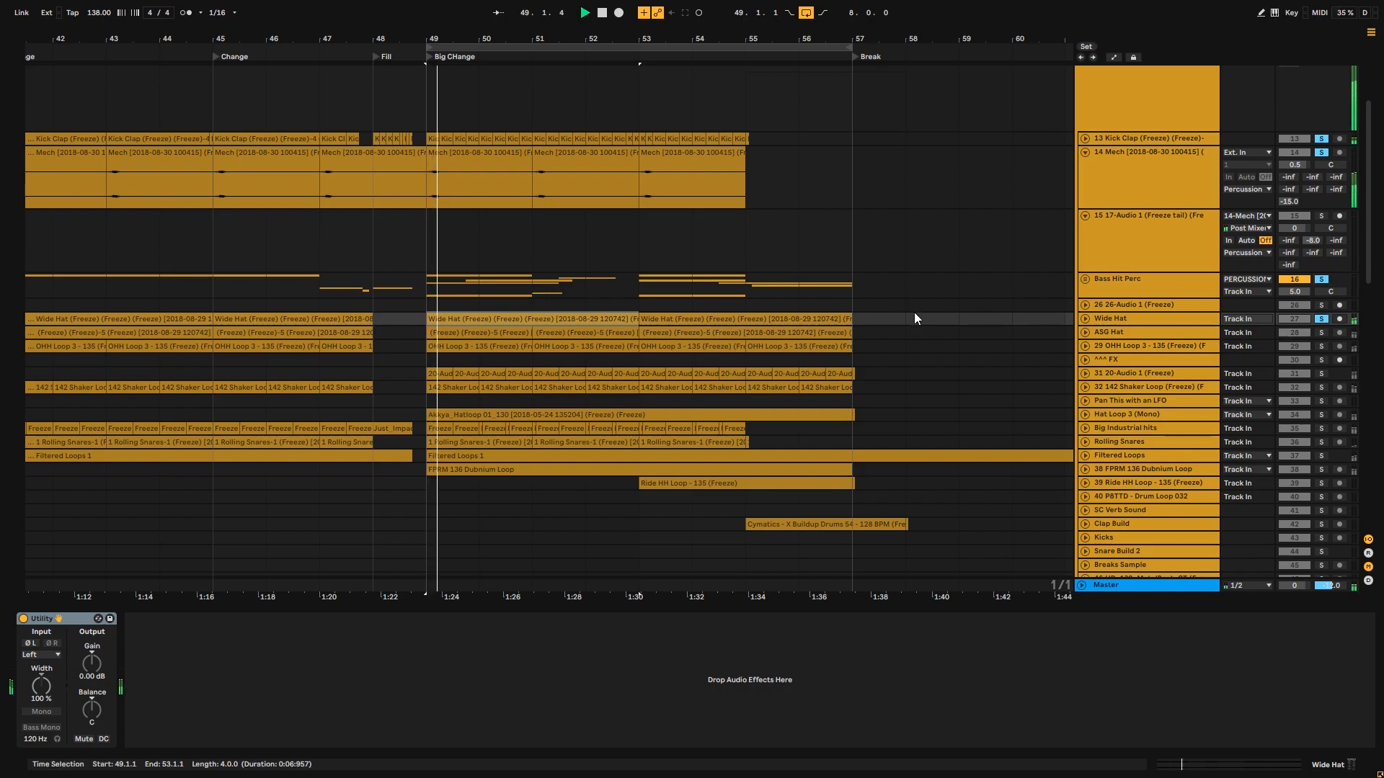
- Add the ASG Hat and 29 OHH Loop 3 tracks to the soloed set one by one, replaying from bar 49 each time
key("space")
left_click(1322, 335, "ctrl")
key("space")
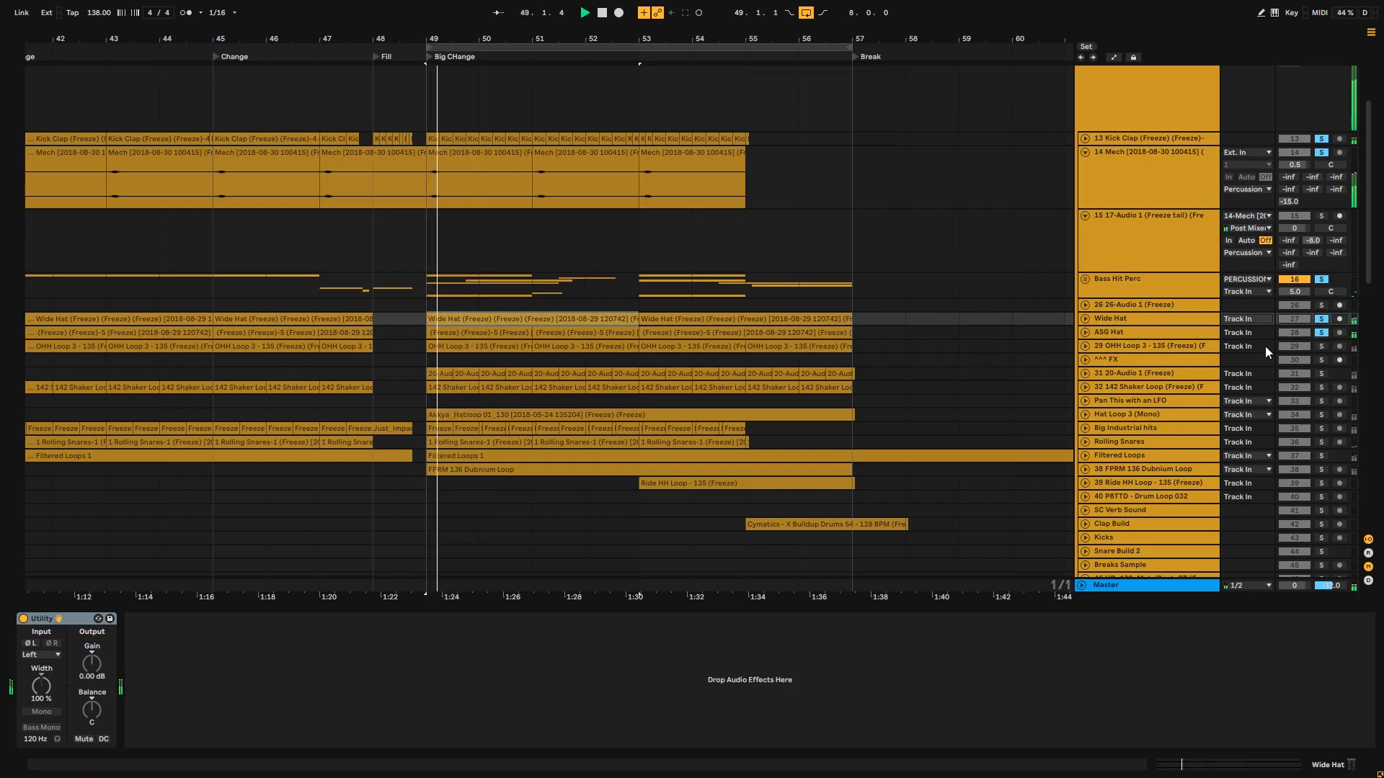
key("space")
left_click(1321, 347, "ctrl")
key("space")
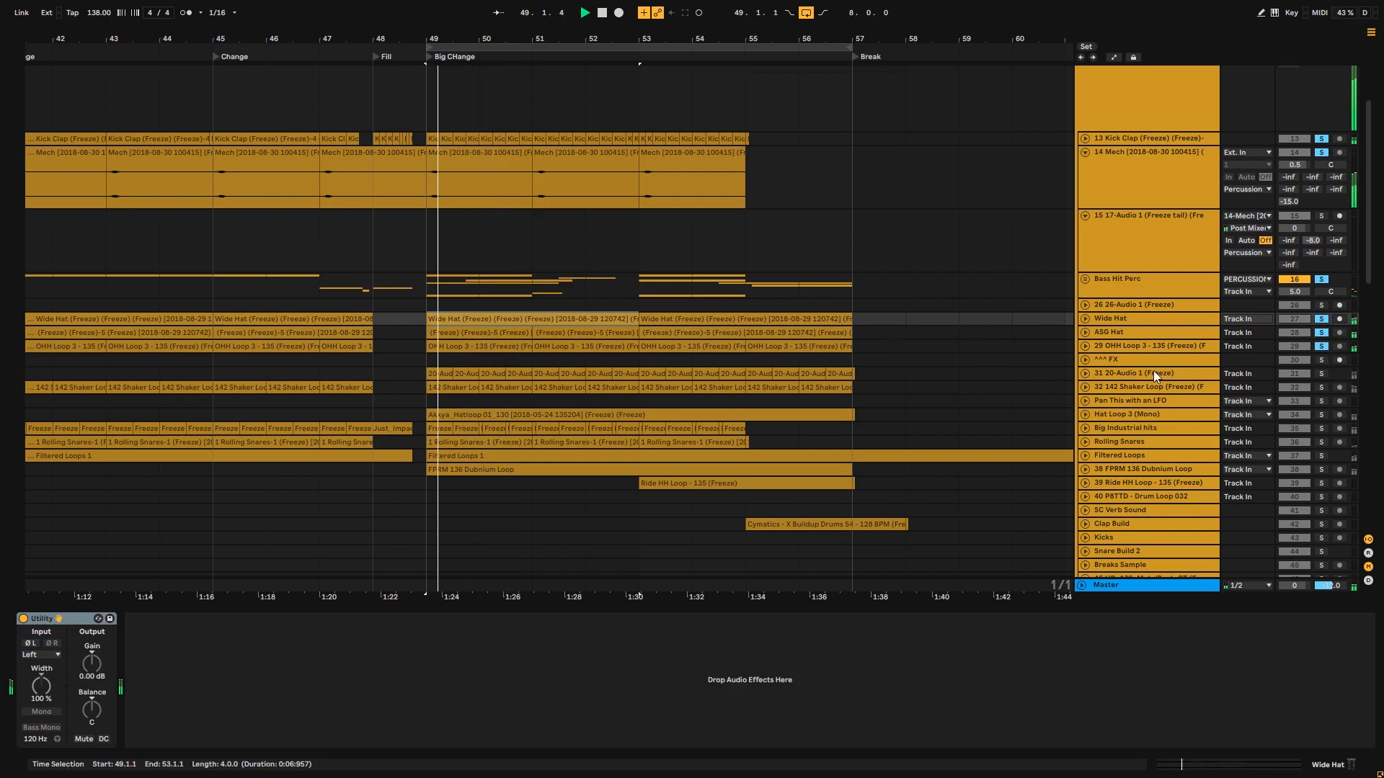
- Play the 31 20-Audio 1 track soloed on its own and unfold it to view its clips
key("space")
left_click(1324, 375)
key("space")
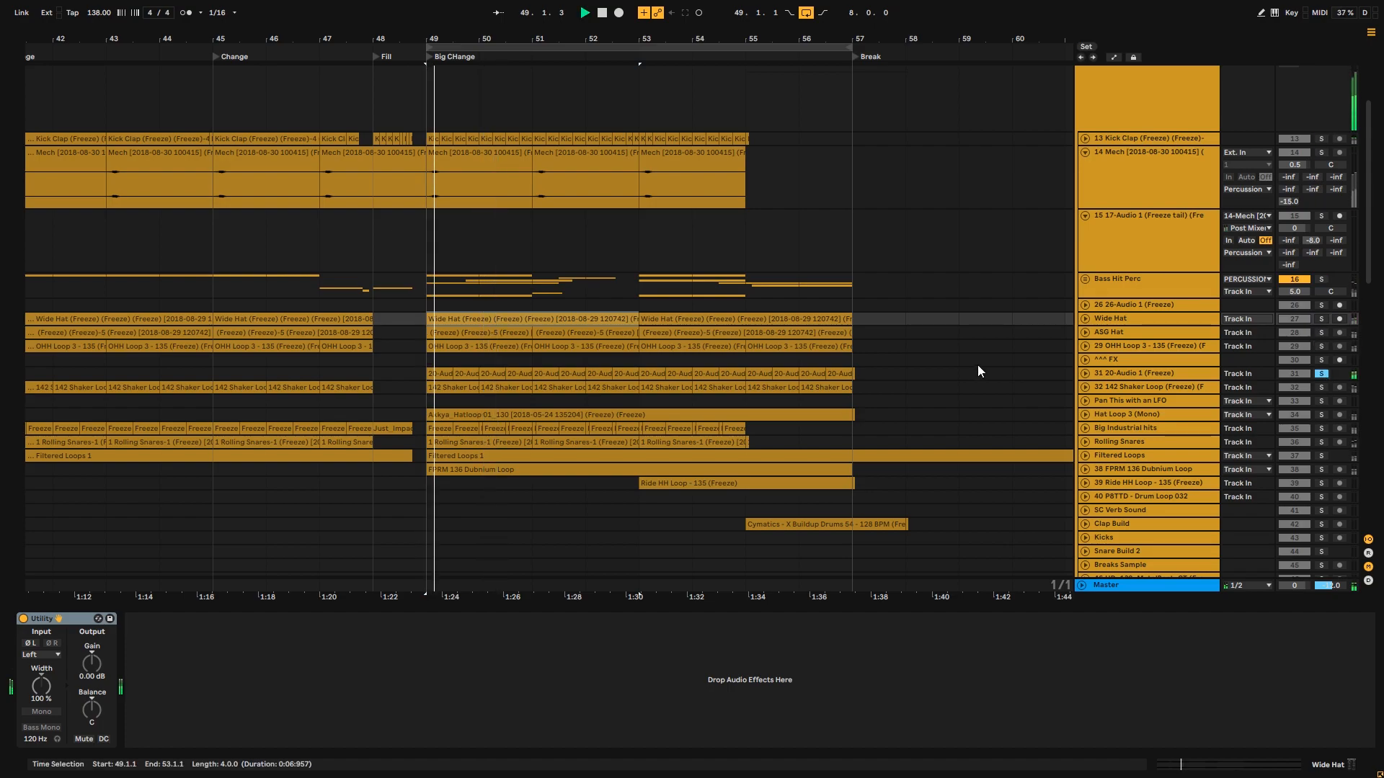
left_click(1085, 373)
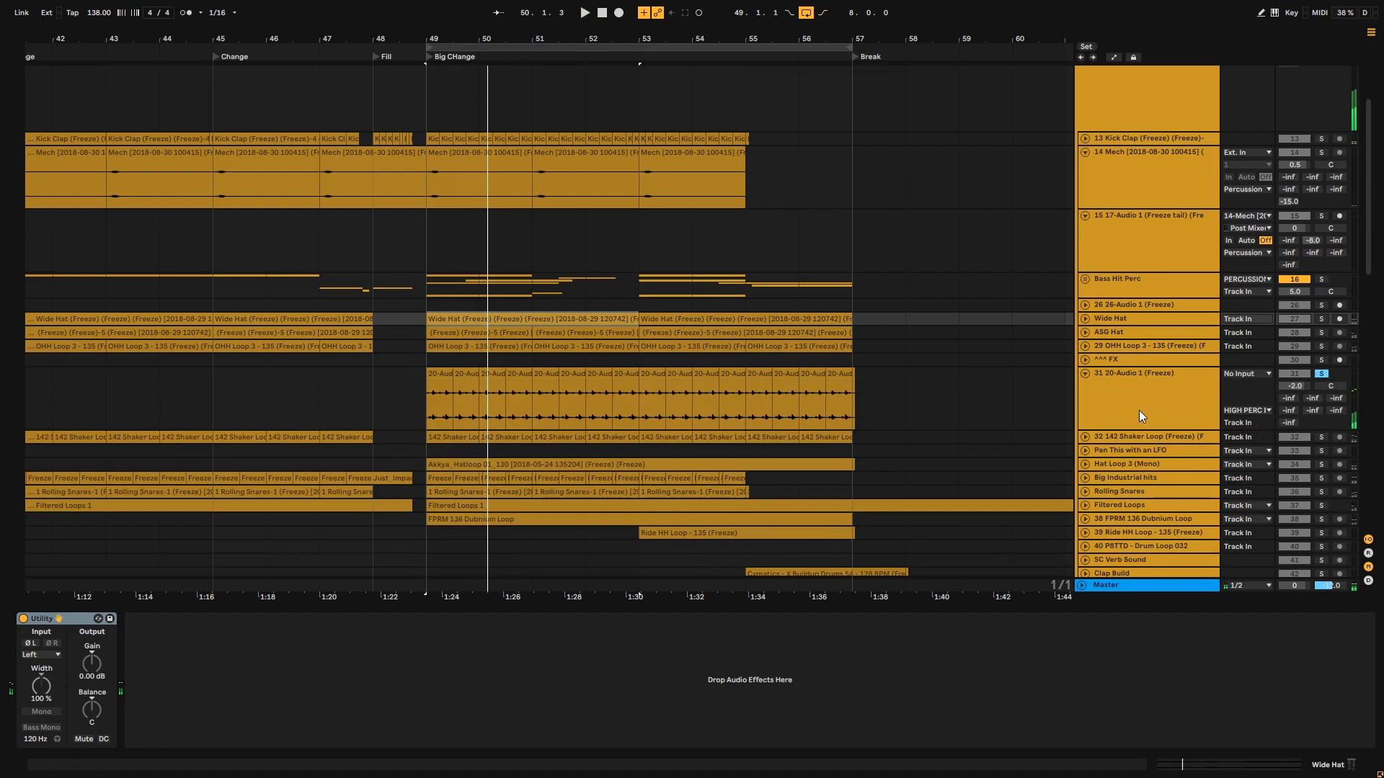
- Audition the 32 142 Shaker Loop and Hat Loop 3 (Mono) tracks, each soloed on its own
left_click(1320, 436)
key("space")
left_click(1321, 465)
key("space")
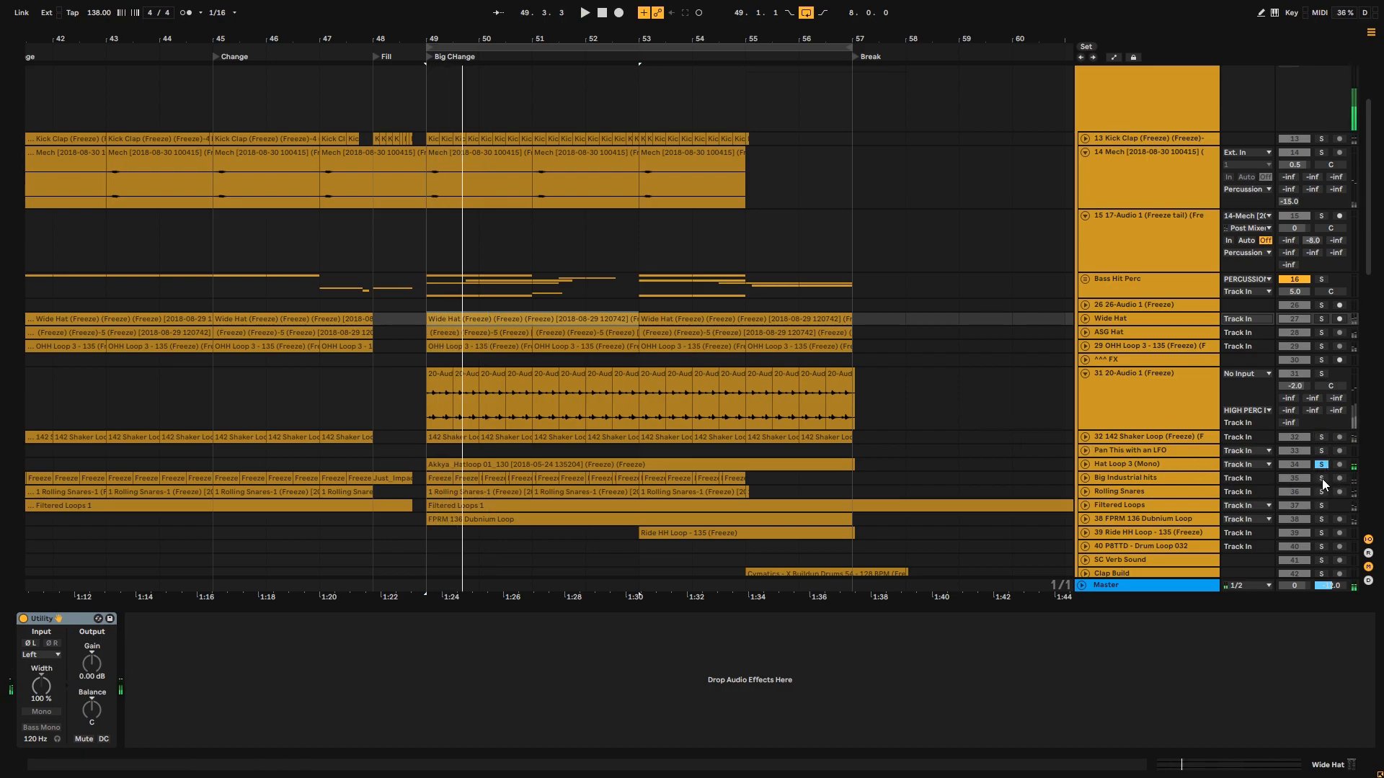
- Play the Big Industrial hits track soloed, unfold it, and select its first clip at bar 49 to show its devices
left_click(1322, 478)
key("space")
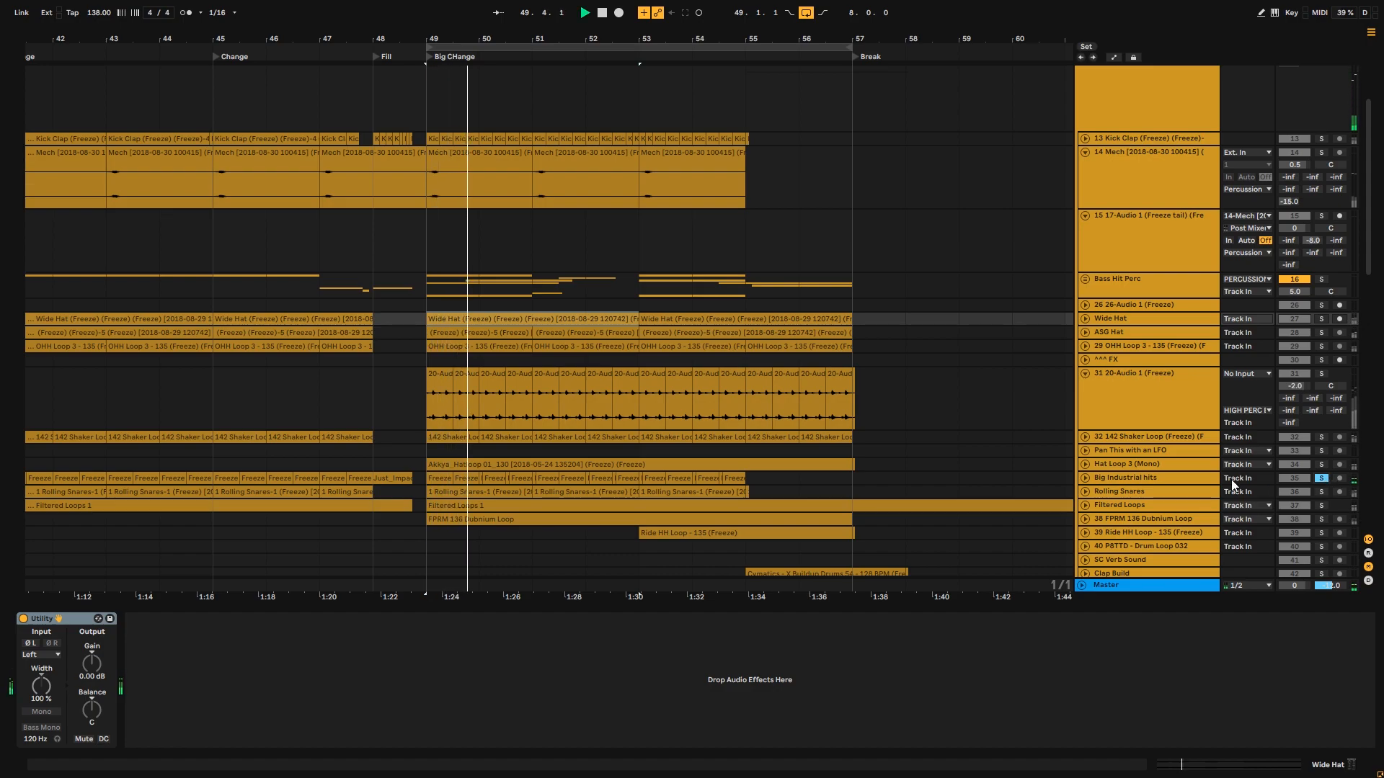
left_click(1085, 477)
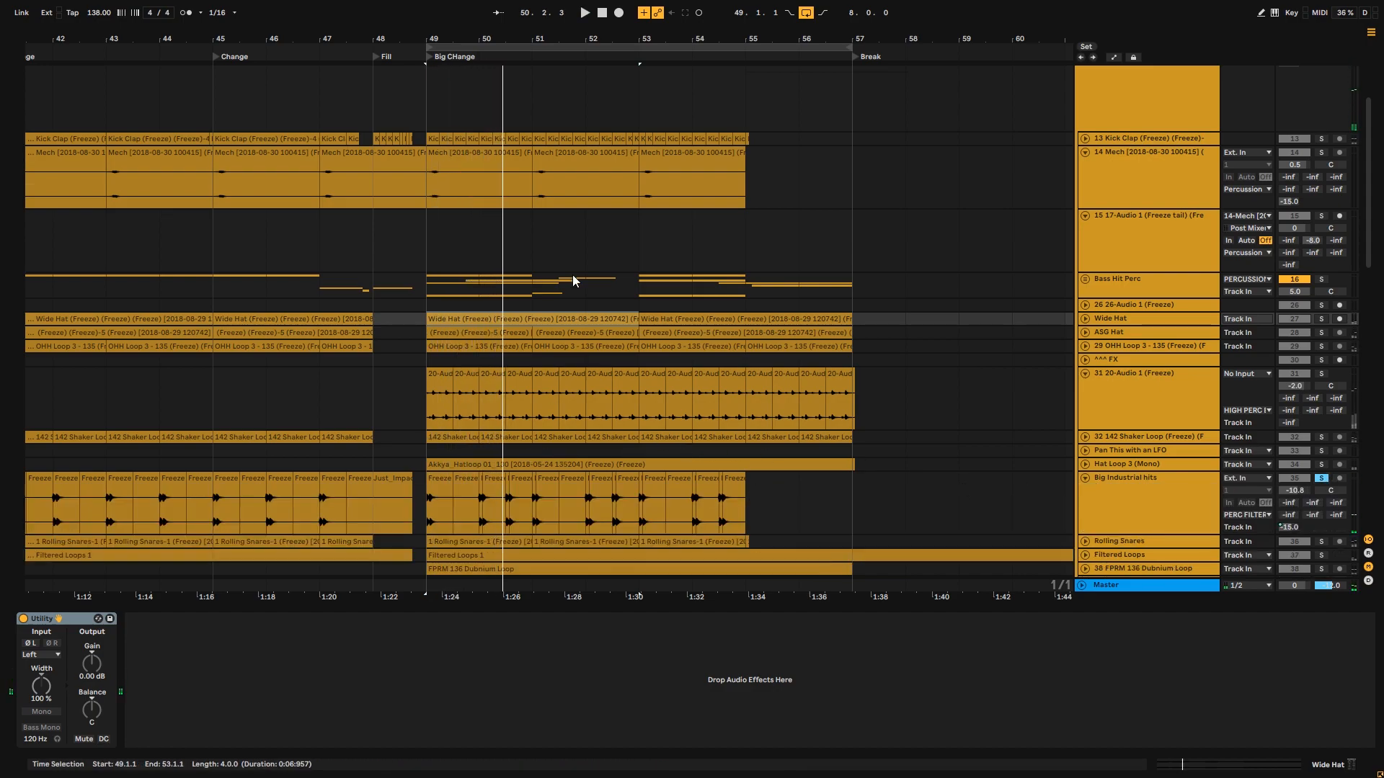
left_click_drag(536, 33, 536, 82)
left_click(374, 499)
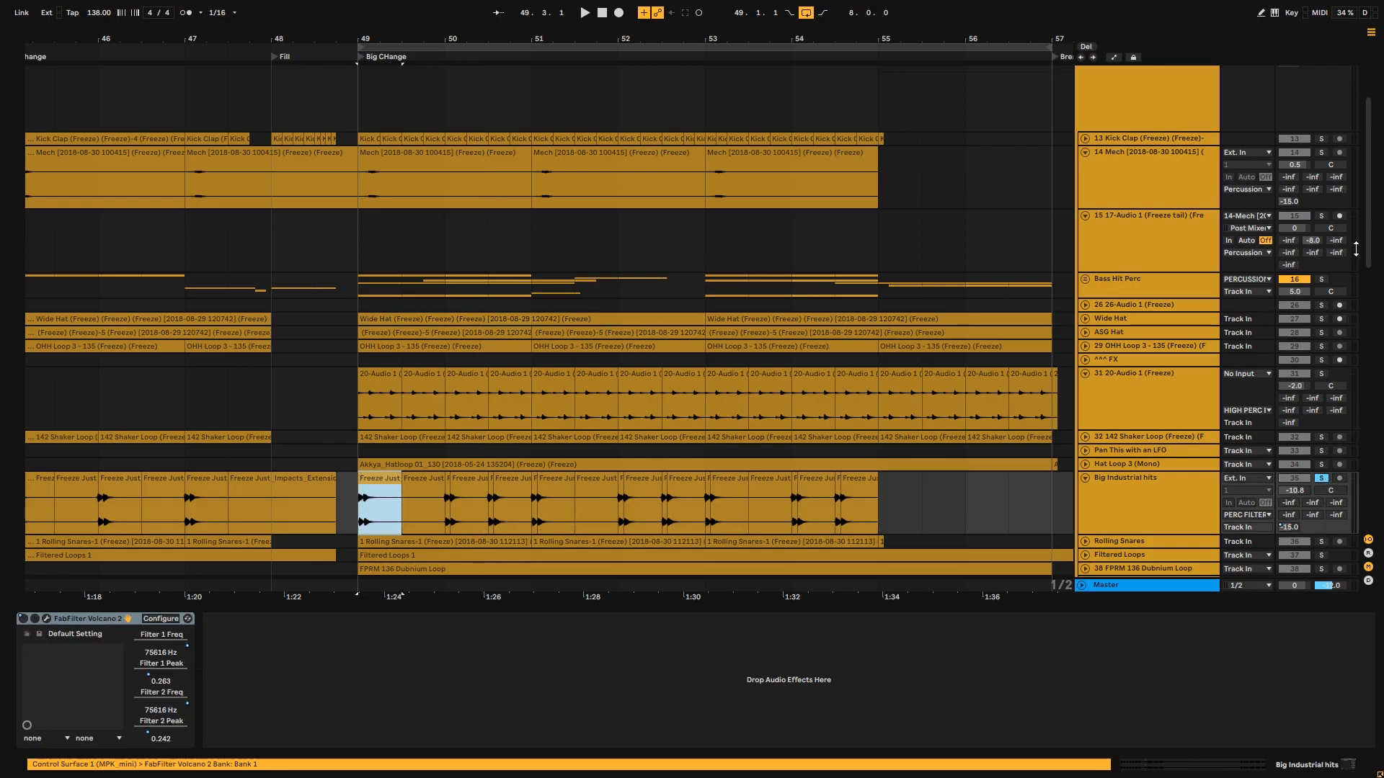
- Solo the Rolling Snares track, unfold it to show its clips, and play it from bar 49
scroll(1375, 260, "down", 5)
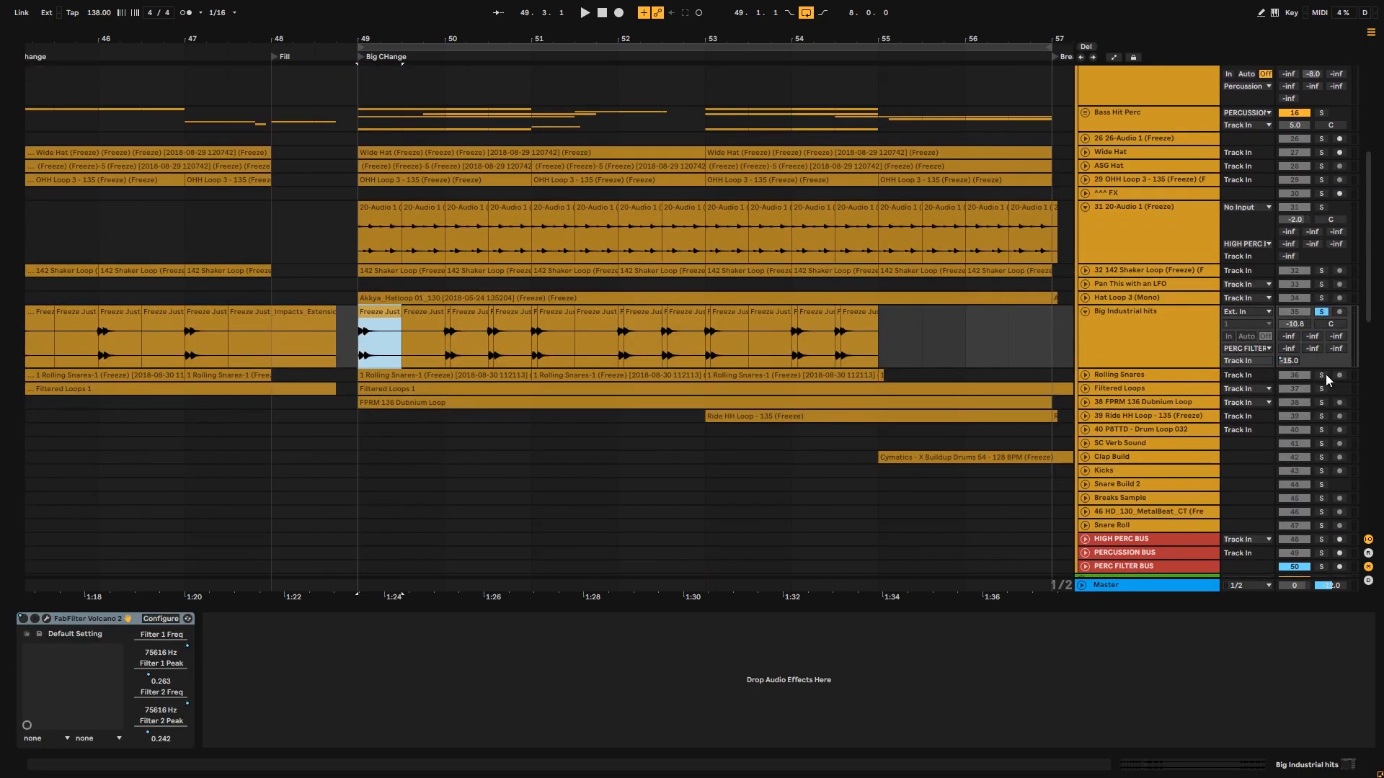
left_click(1323, 375)
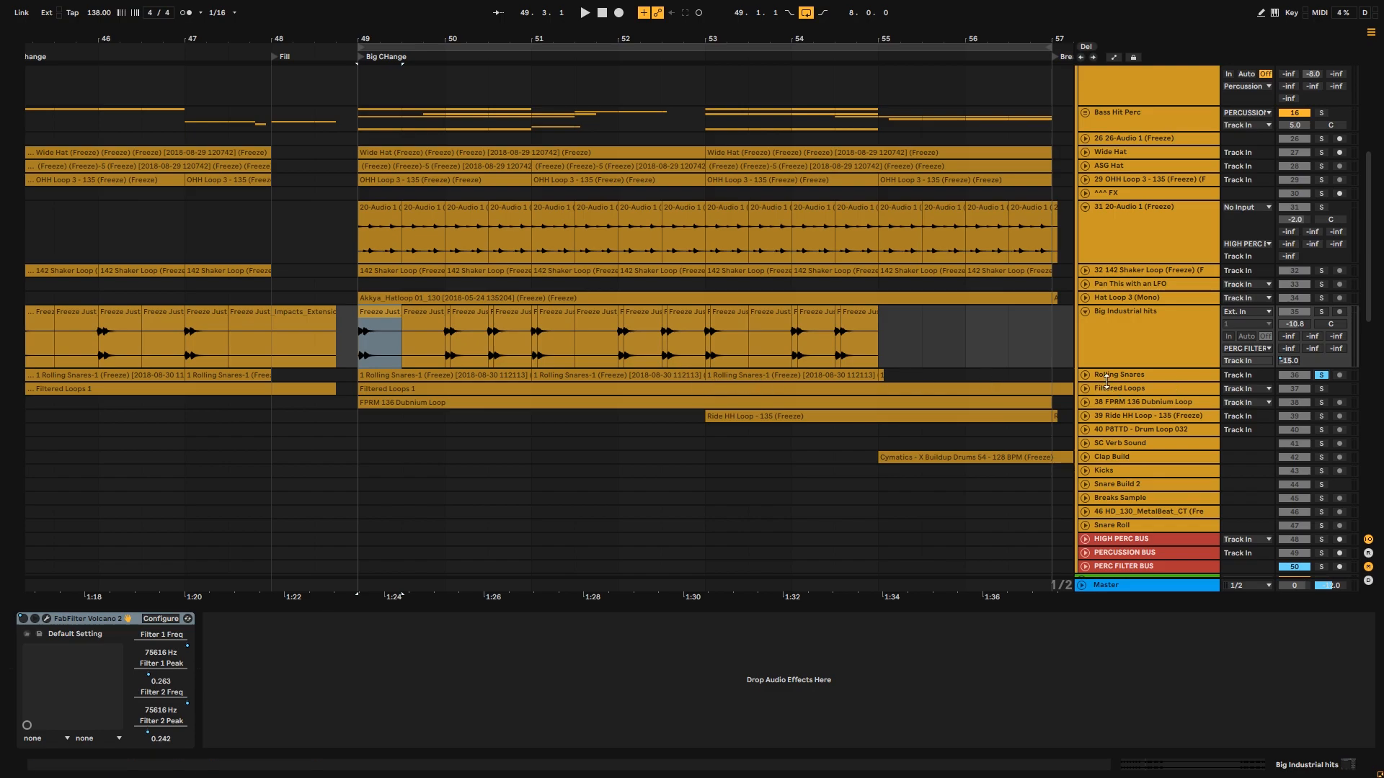
left_click(1089, 375)
key("space")
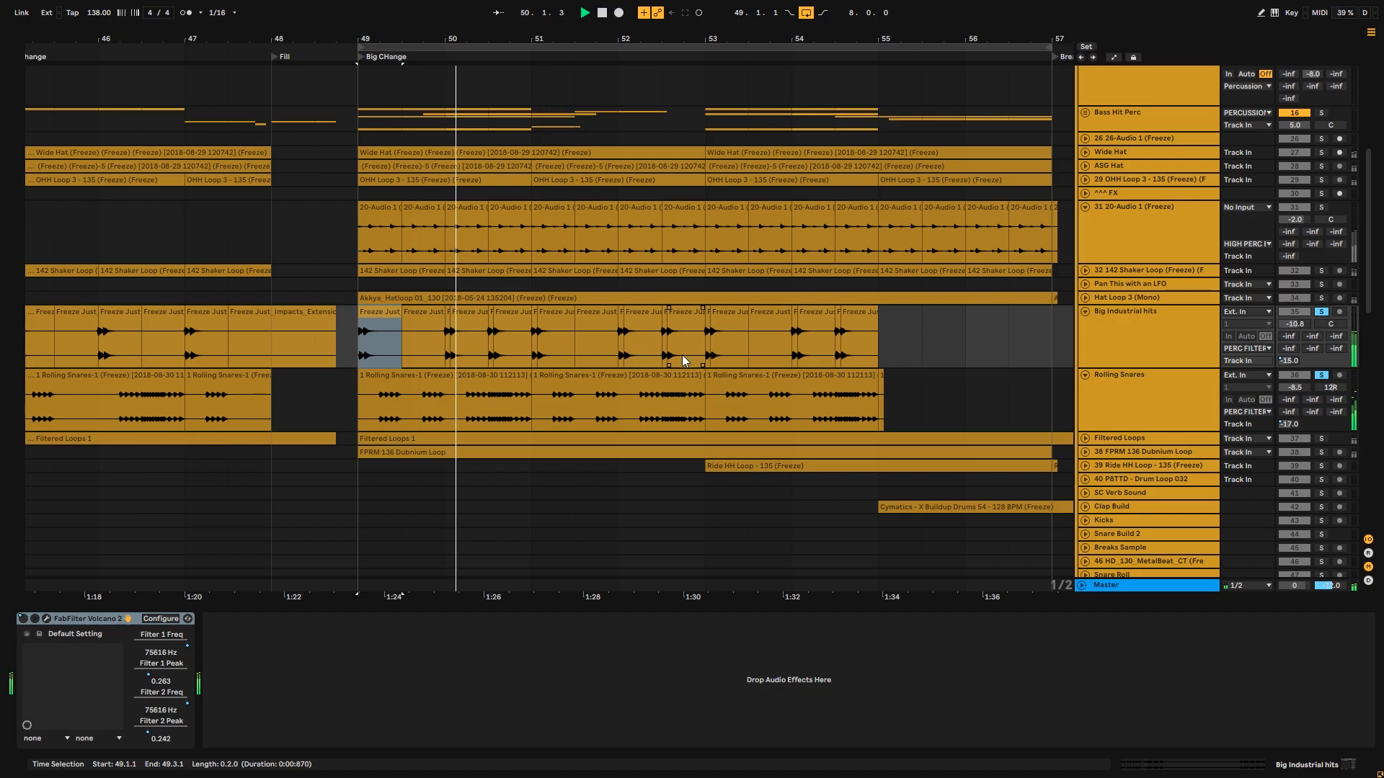
- Unfold the Filtered Loops track and replay it soloed on its own from bar 49
left_click(1087, 439)
key("space")
left_click(1323, 439)
key("space")
scroll(1153, 389, "down", 3)
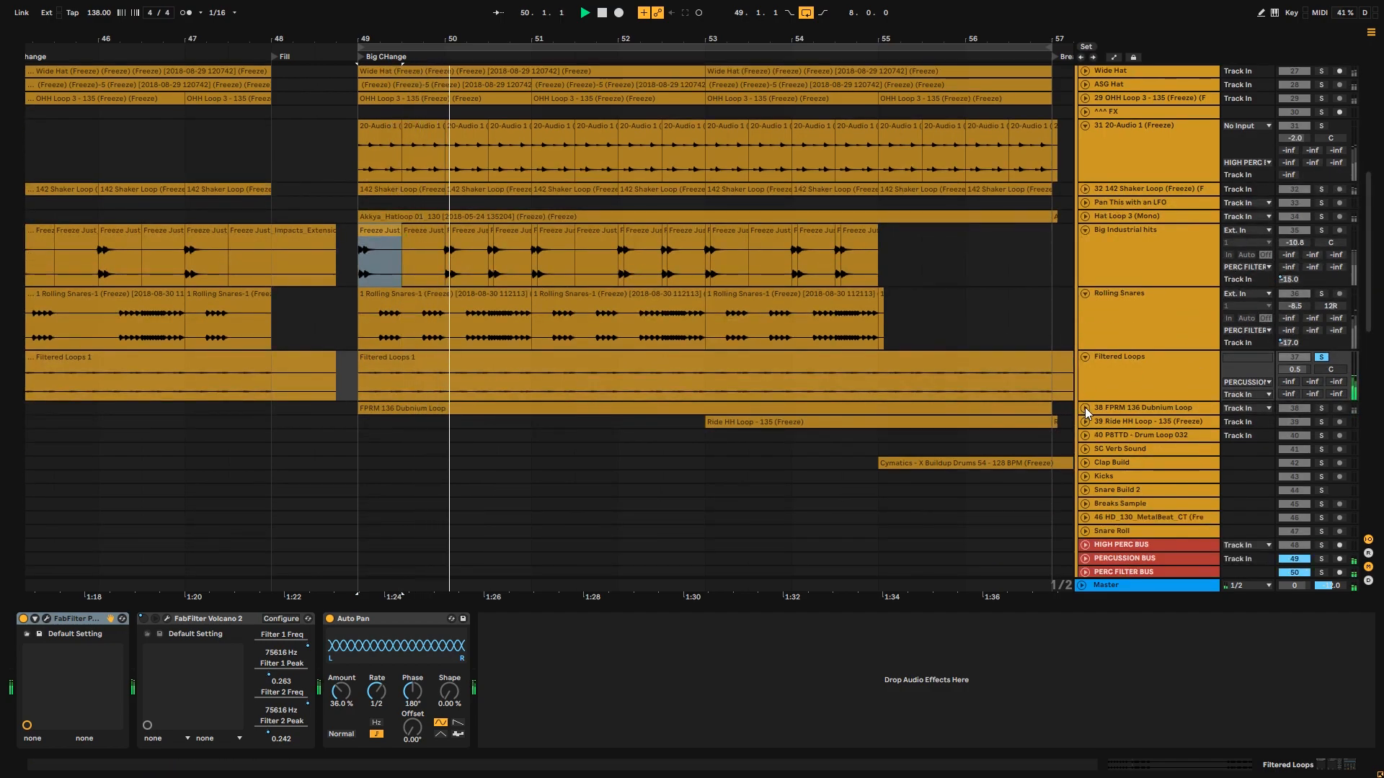
- Unfold the 38 FPRM 136 Dubnium Loop track and play it soloed from bar 49
left_click(1086, 409)
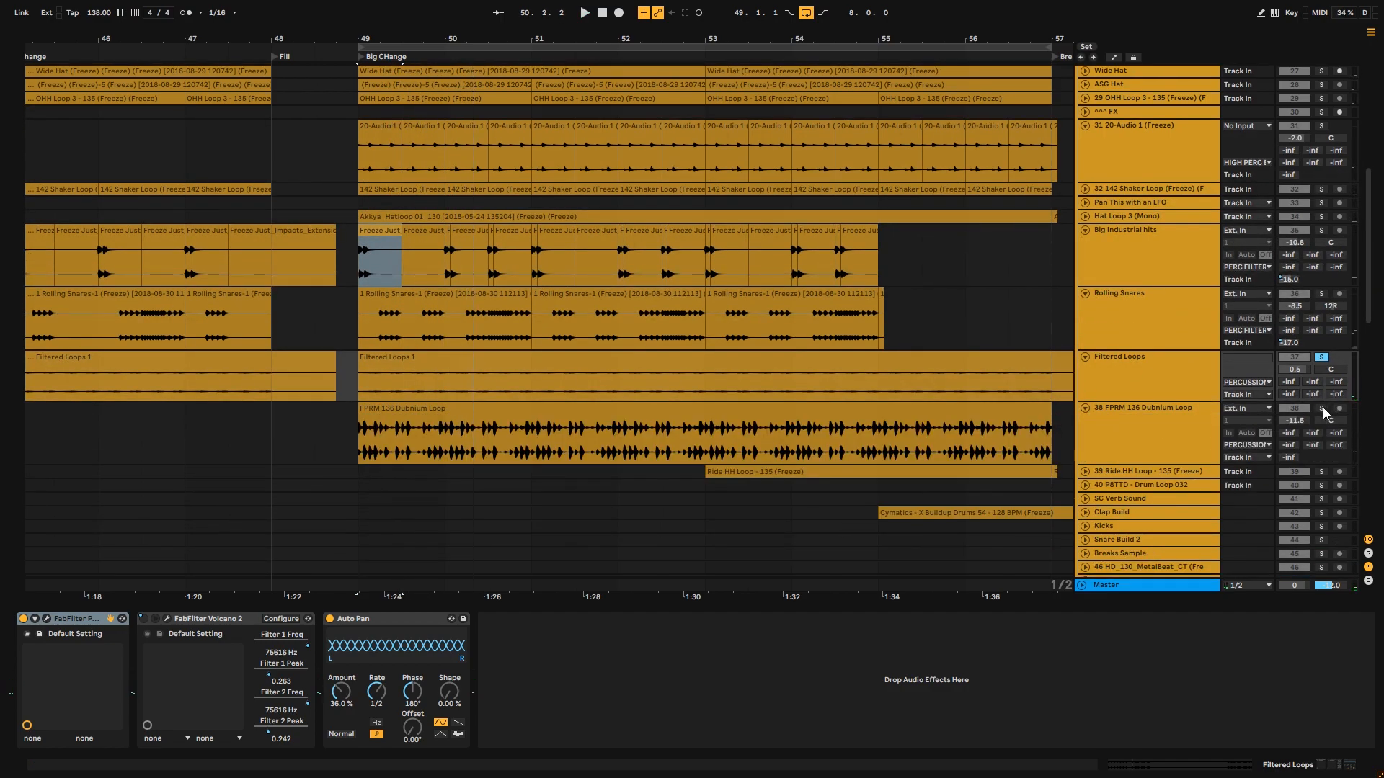
left_click(1322, 408)
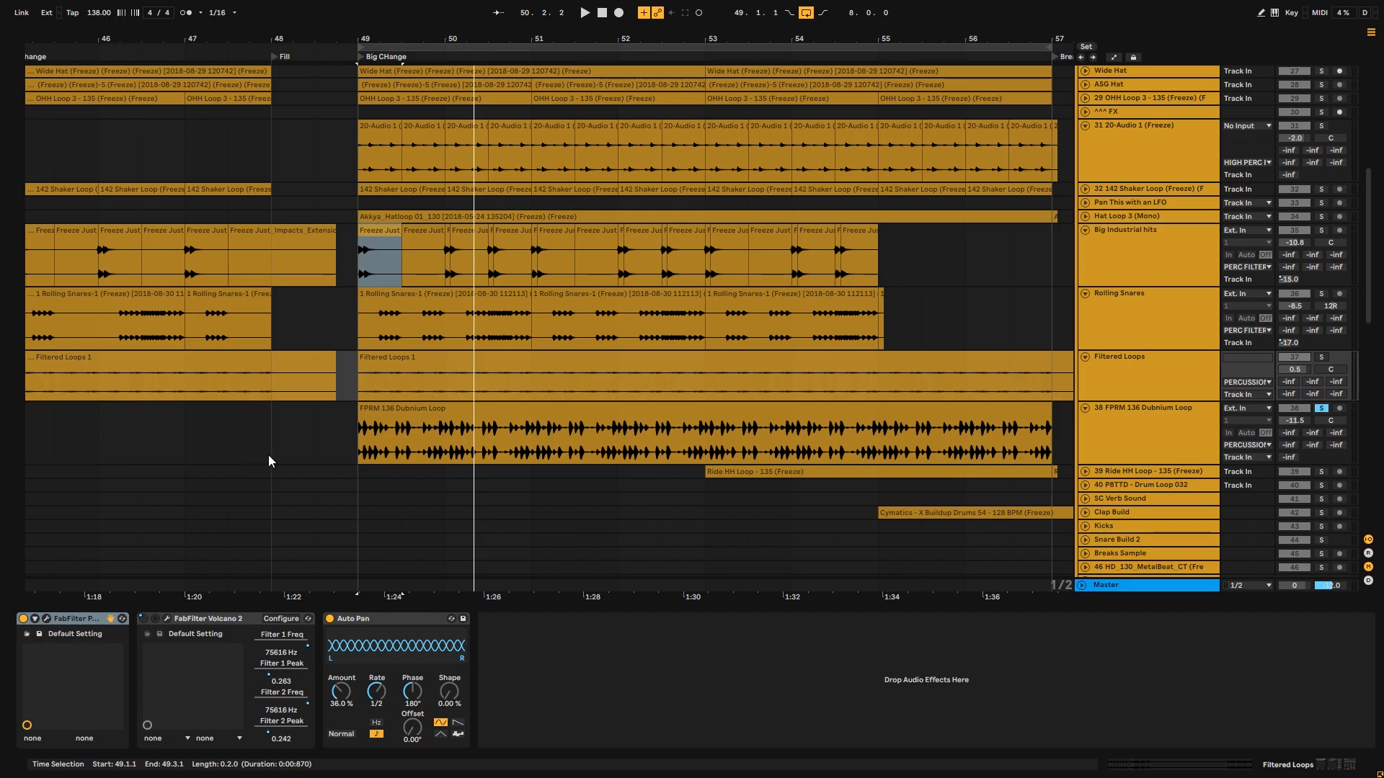
left_click(356, 454)
key("space")
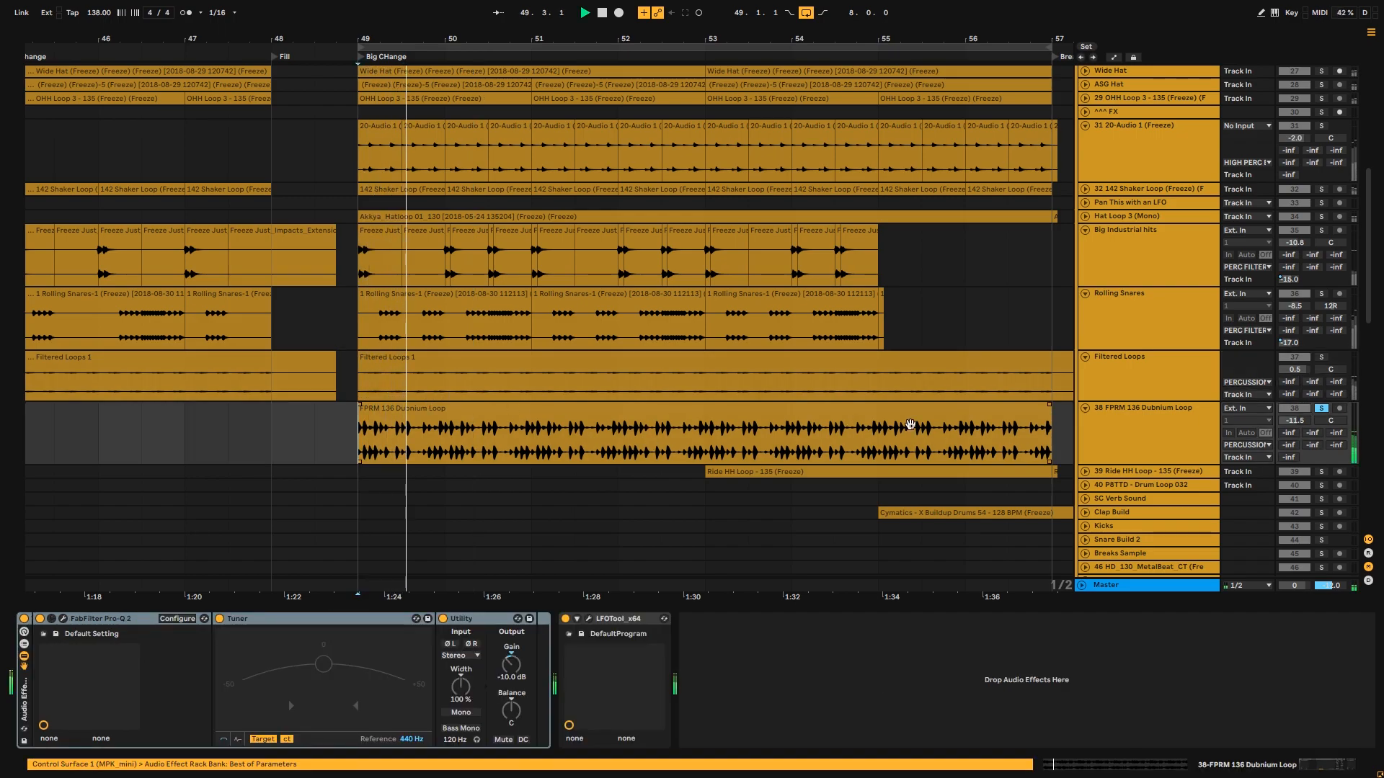
- Unfold the 39 Ride HH Loop - 135 track and audition it soloed from bar 53, ending its solo
left_click(1085, 472)
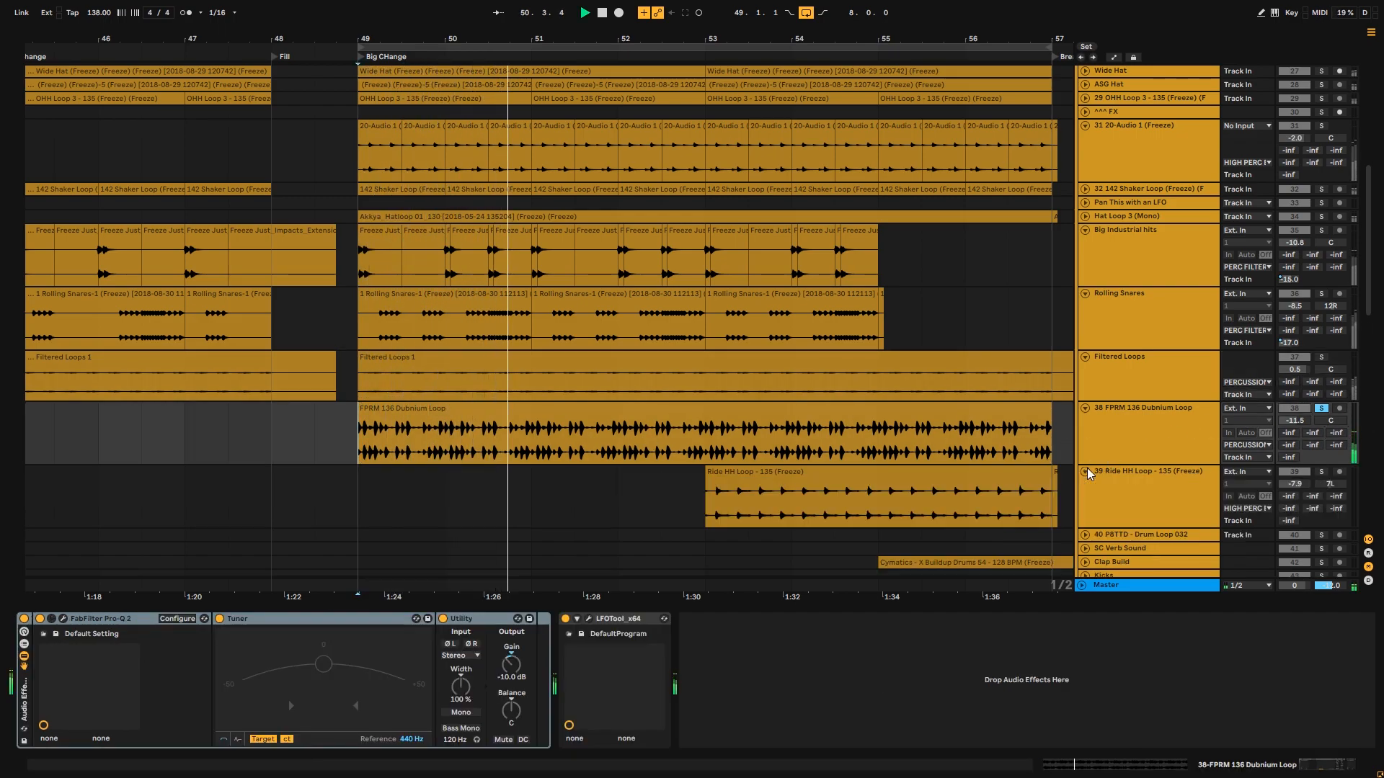
left_click(705, 518)
key("space")
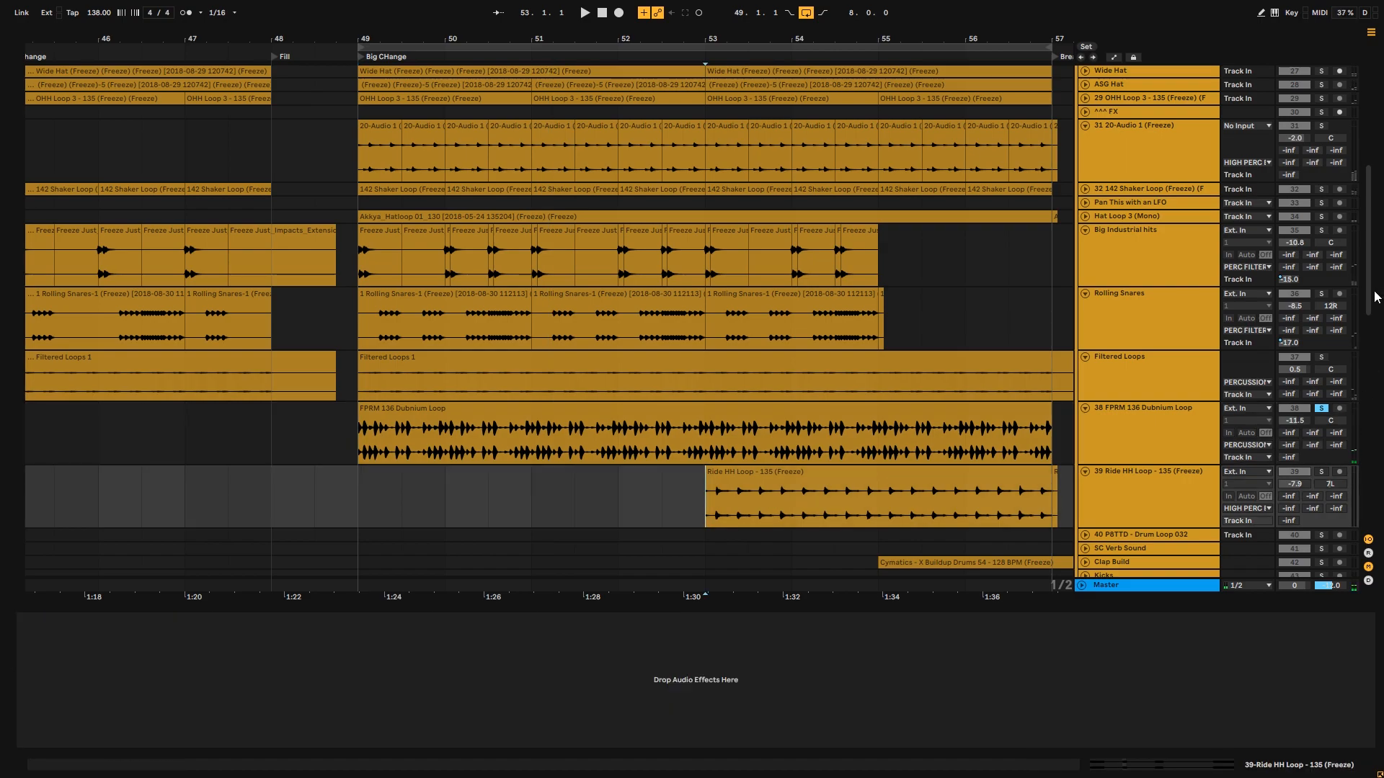
scroll(1370, 307, "down", 3)
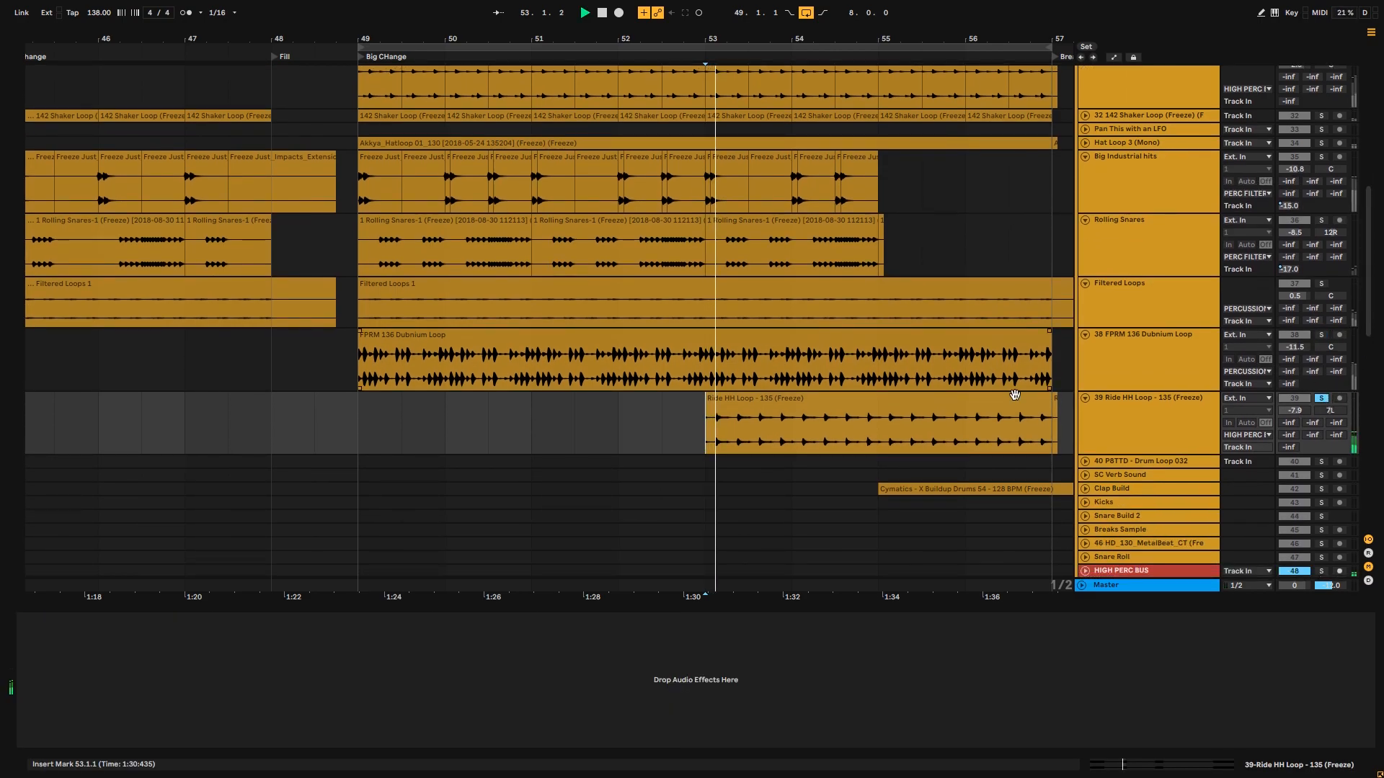
left_click(1319, 400)
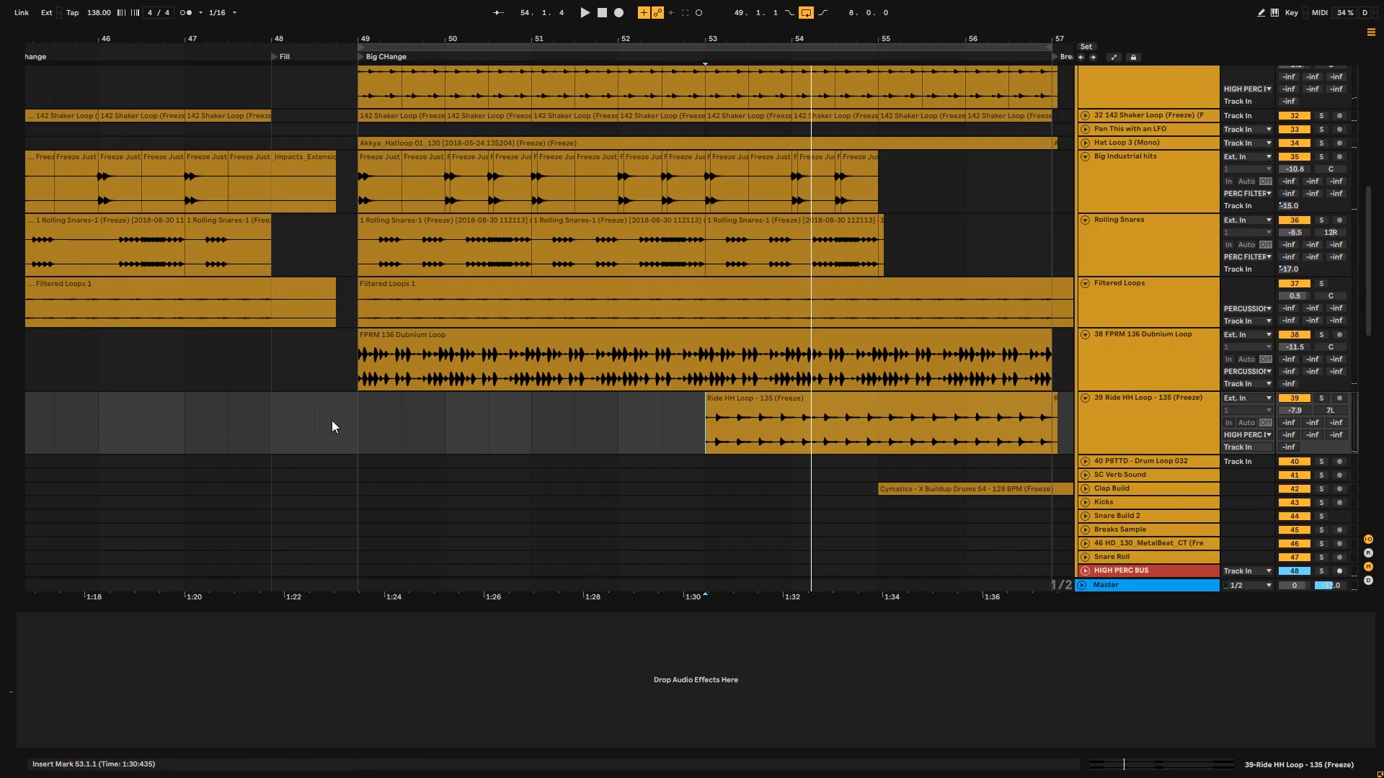
- Play the kick, bass and percussion layers together from bar 49
key("space")
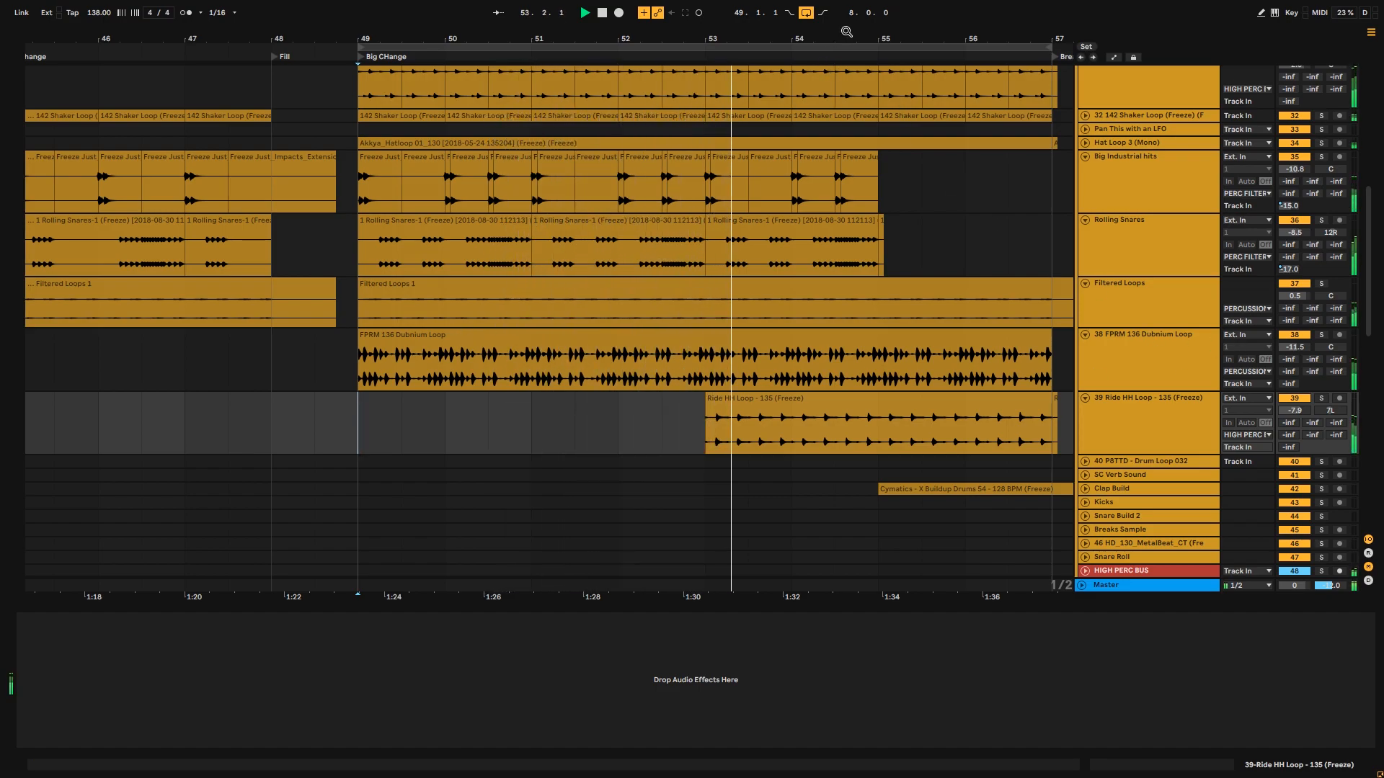
left_click_drag(746, 38, 651, 38)
- Select all the tracks inside the Percussion group and fold them
left_click_drag(1366, 312, 1362, 122)
left_click(1152, 179)
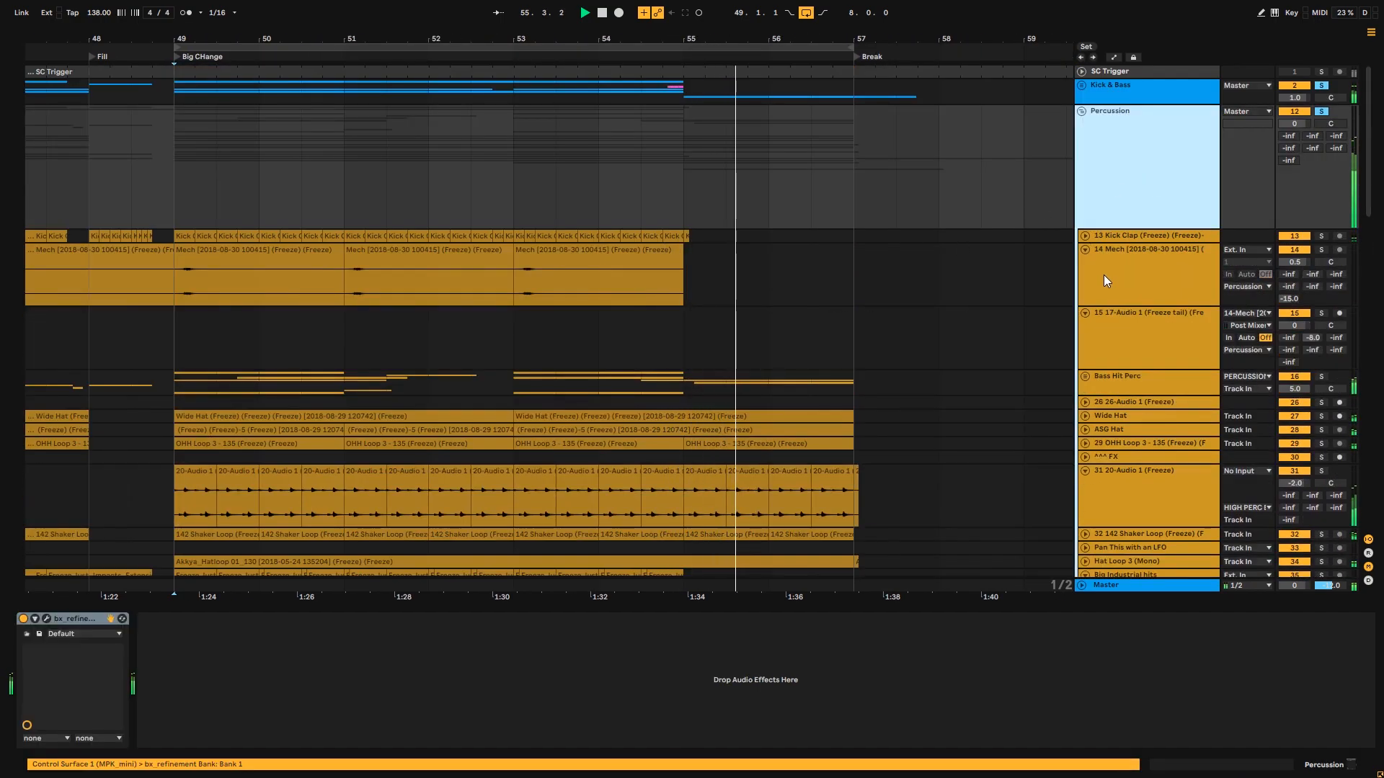
left_click(1161, 287)
key("ctrl+a")
key("u")
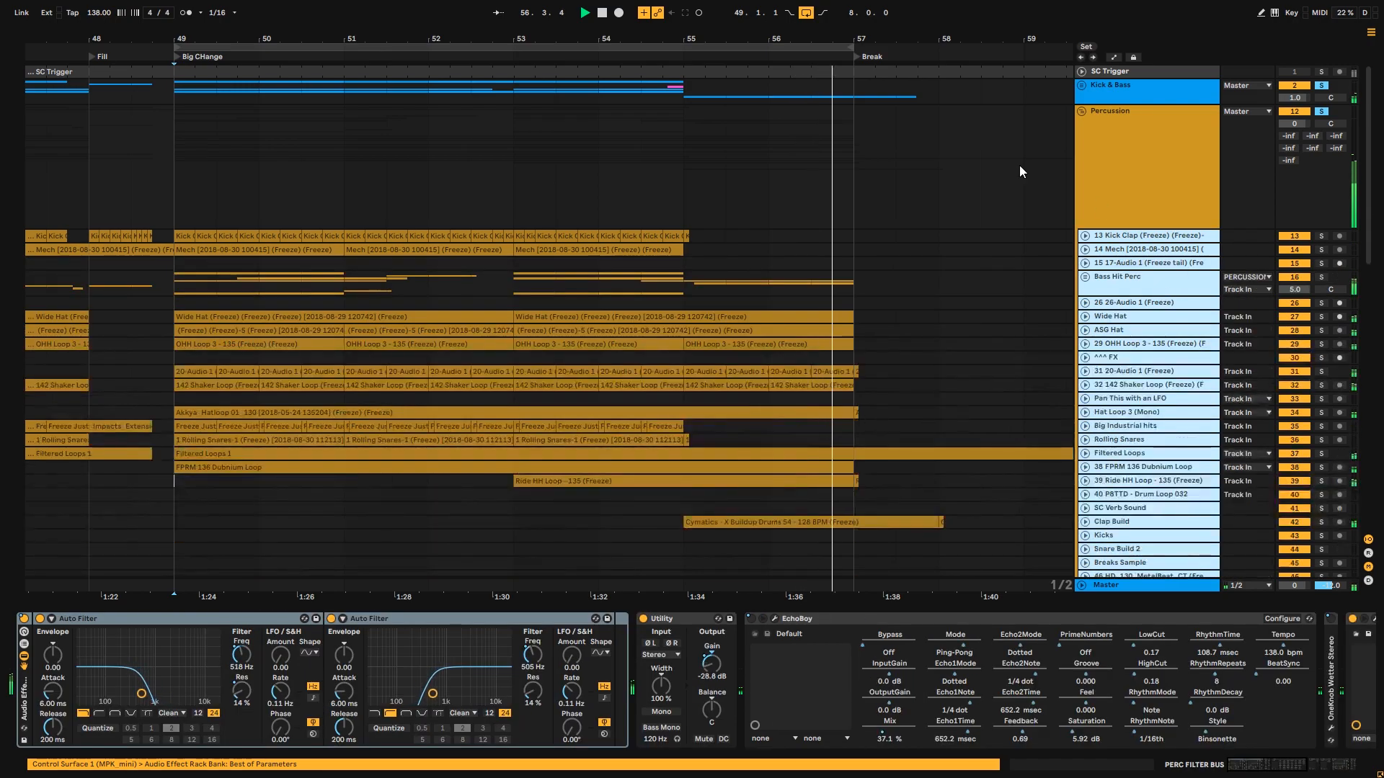
- Clear all track solos and turn off the arrangement loop
left_click(679, 247)
left_click(1323, 276)
left_click(1323, 276)
mouse_move(1369, 266)
left_mouse_down()
mouse_move(1369, 370)
mouse_move(1358, 264)
left_mouse_up()
left_click(805, 13)
mouse_move(811, 37)
left_mouse_down()
mouse_move(691, 36)
mouse_move(825, 10)
left_mouse_up()
left_click(737, 91)
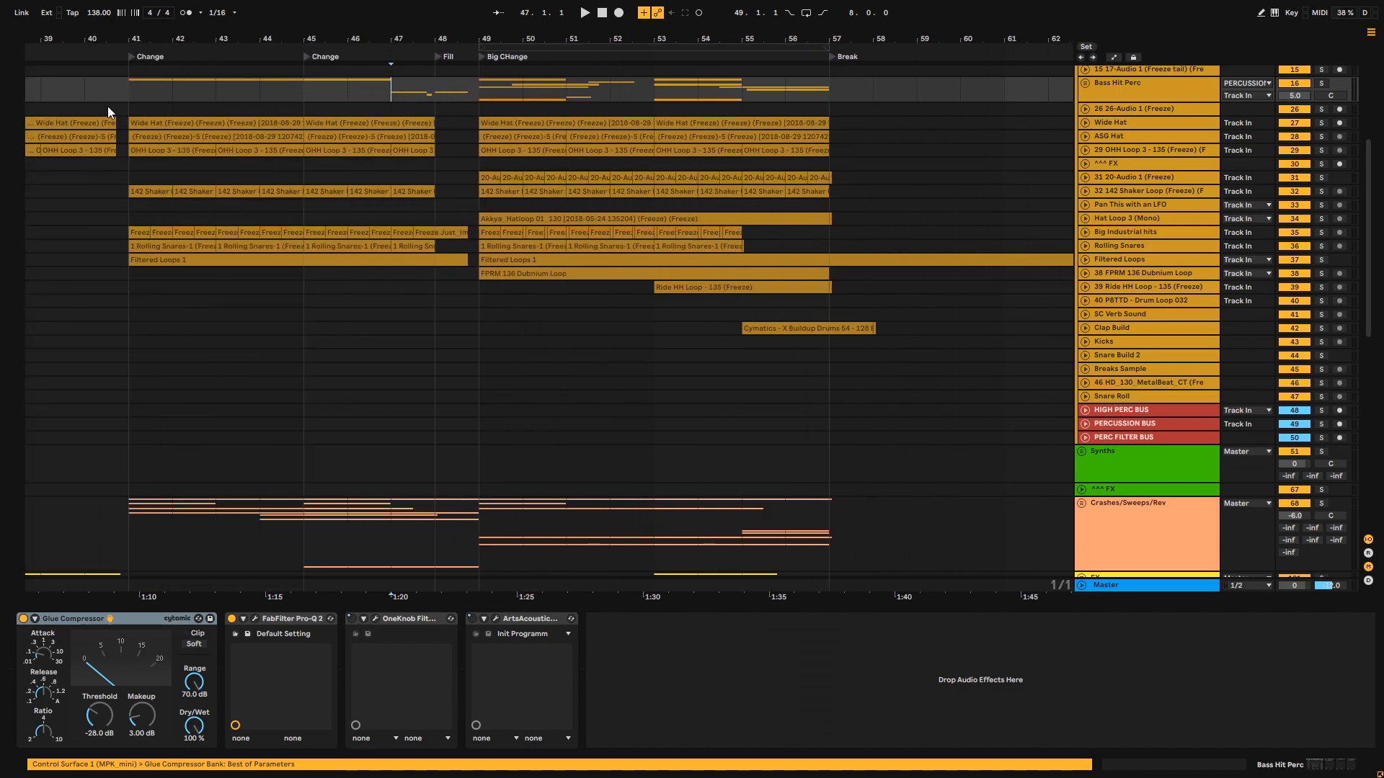
- Play the full arrangement from bar 41 through the Fill and the Big CHange section
left_click(130, 96)
scroll(322, 217, "down", 5)
scroll(429, 336, "down", 3)
scroll(442, 331, "up", 10)
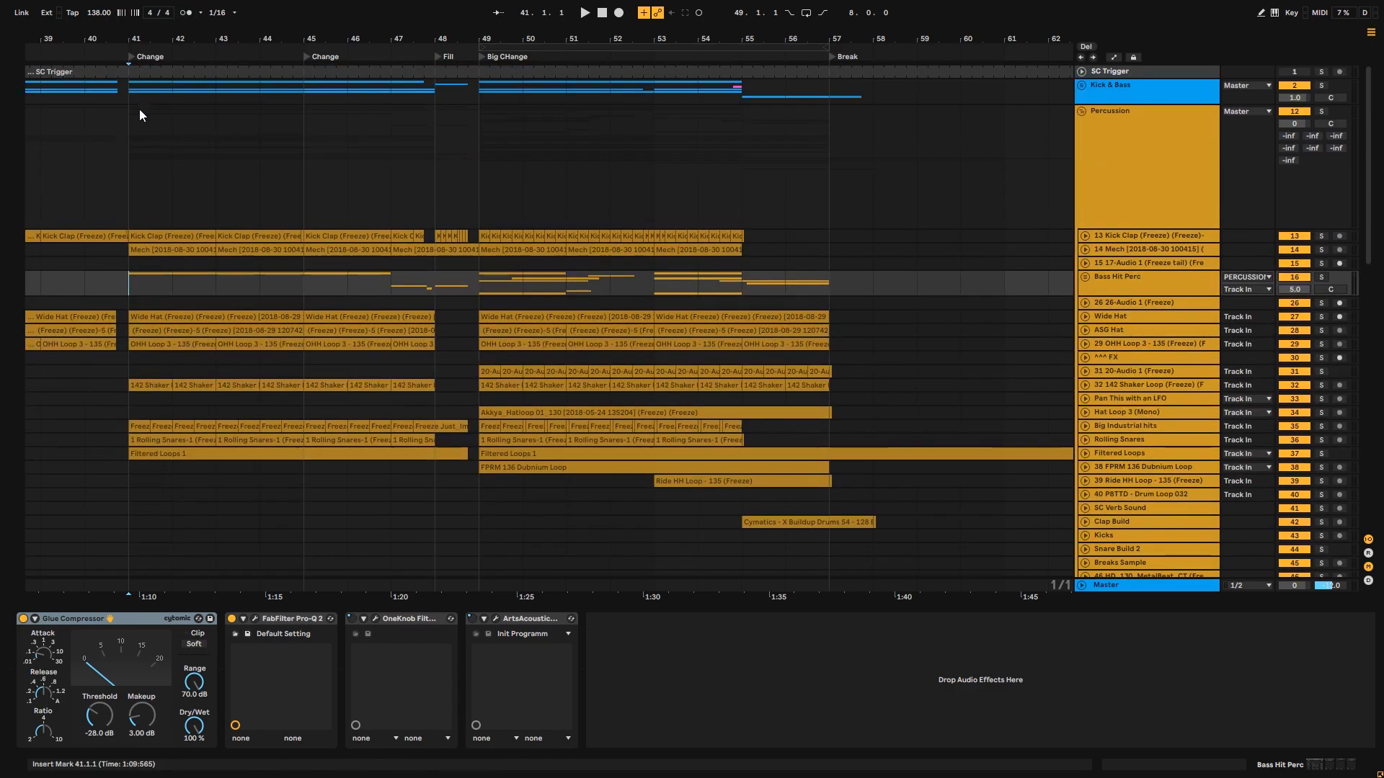
left_click(139, 149)
key("space")
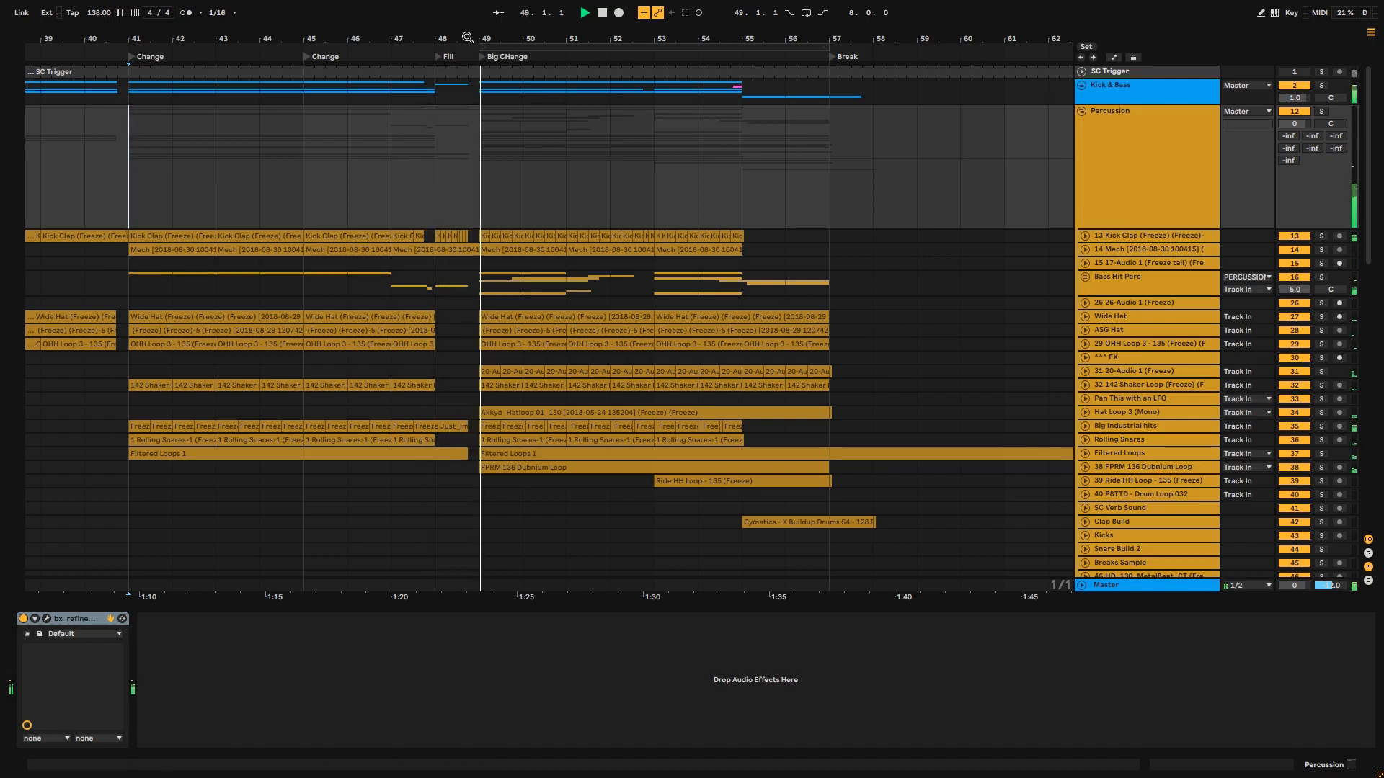
left_click_drag(467, 37, 293, 32)
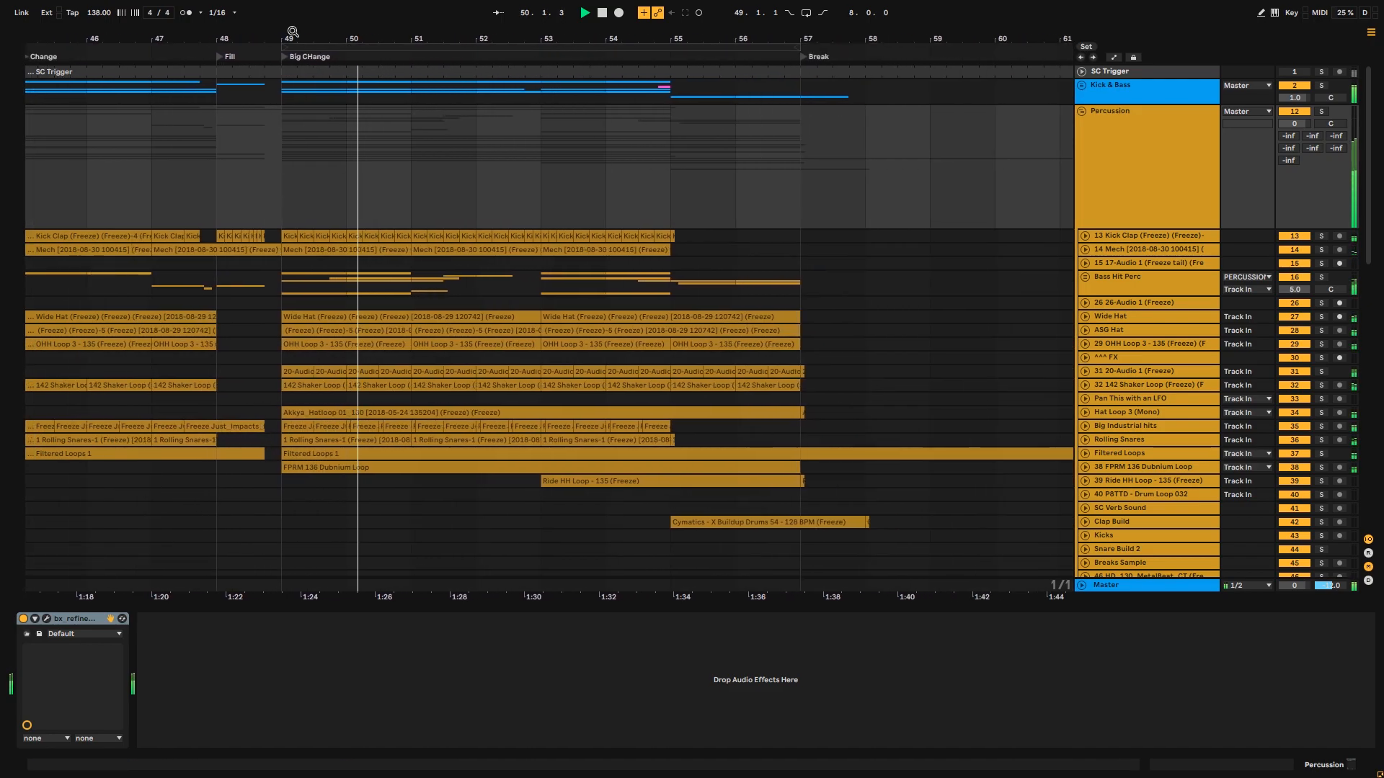
left_click_drag(542, 38, 609, 31)
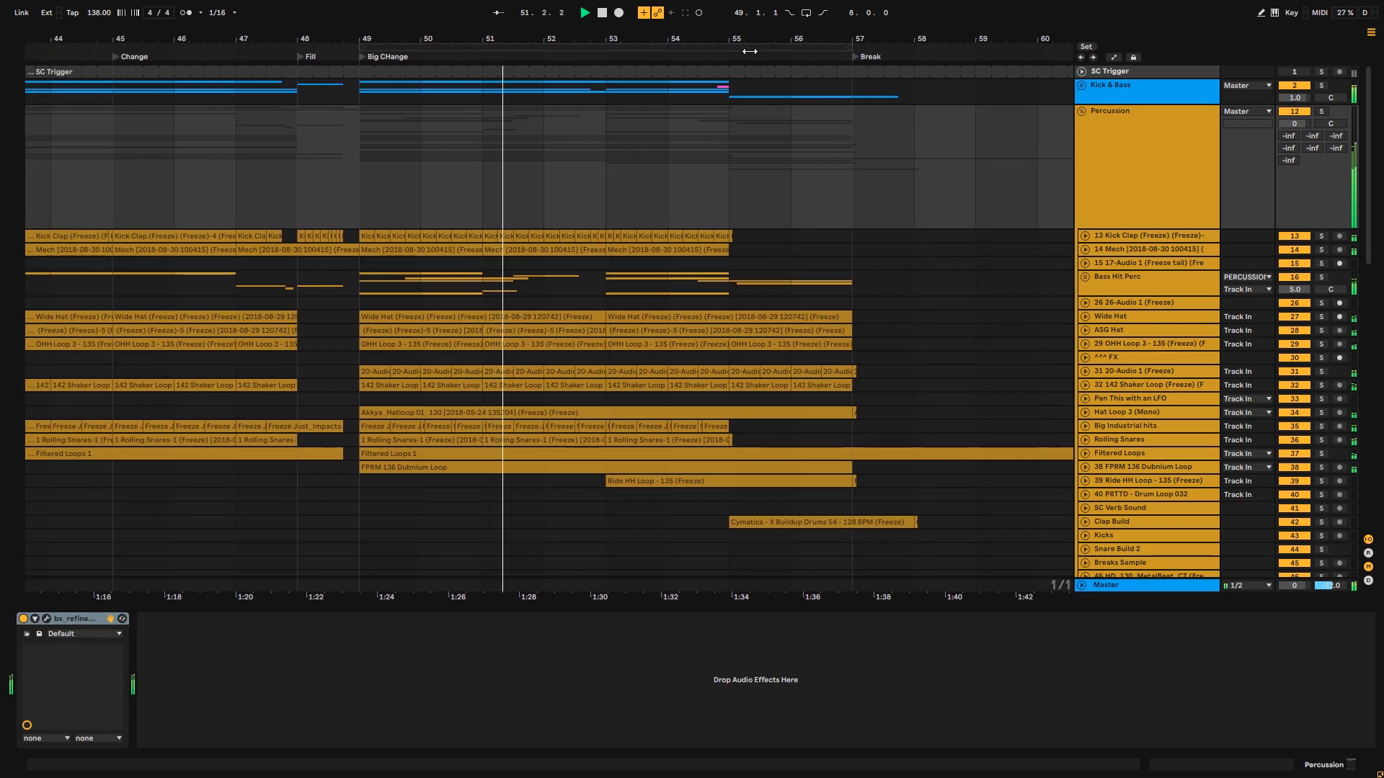
left_click_drag(703, 41, 740, 36)
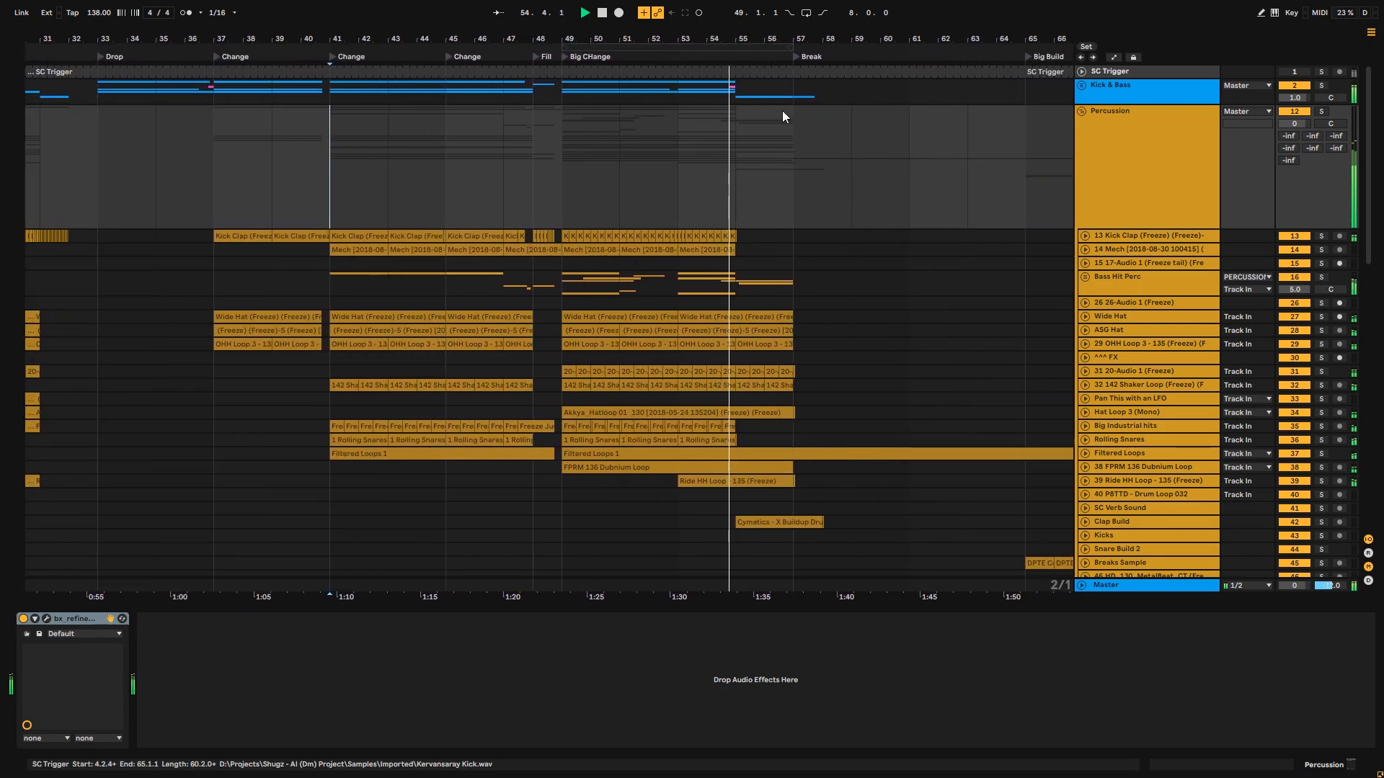
- Fold the Percussion group and stop playback
double_click(1094, 191)
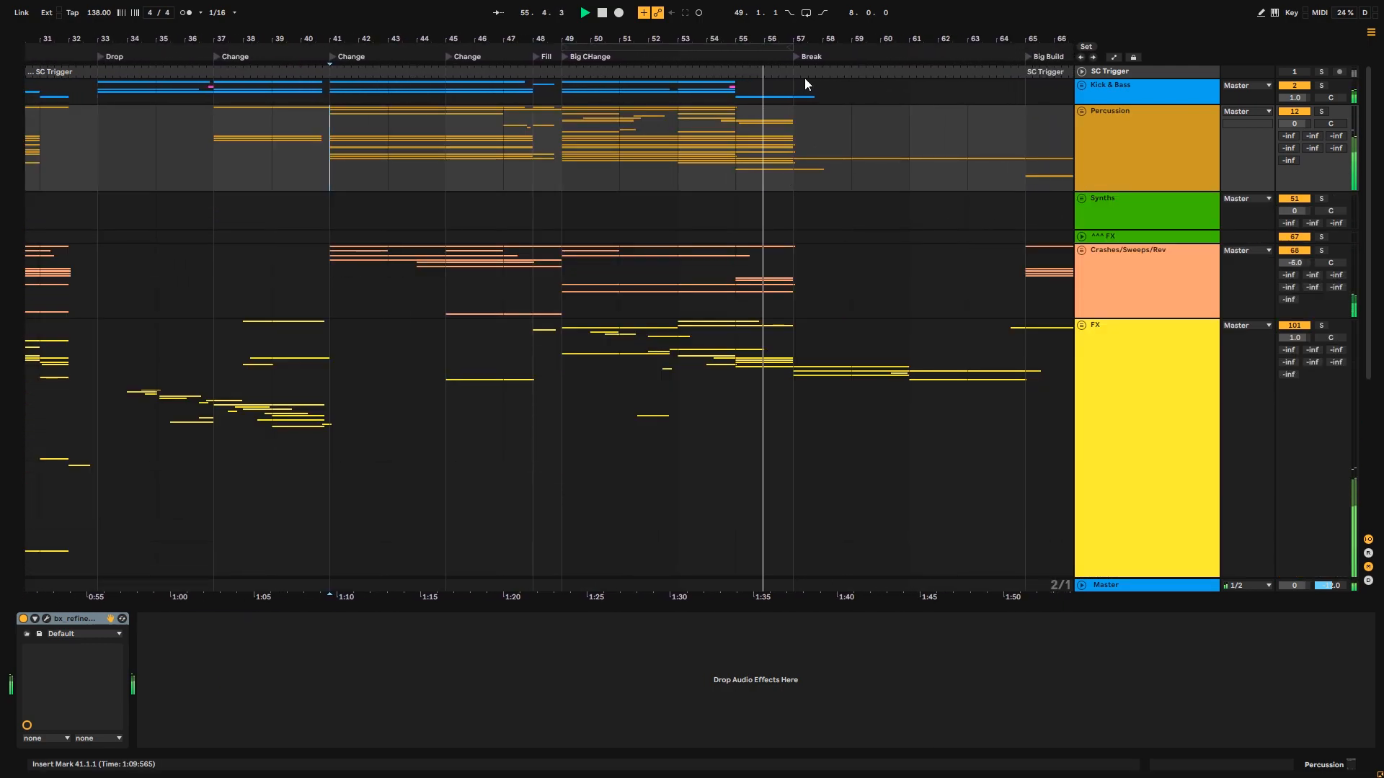
left_click_drag(799, 34, 721, 50)
left_click(712, 150)
key("space")
left_click_drag(337, 34, 577, 45)
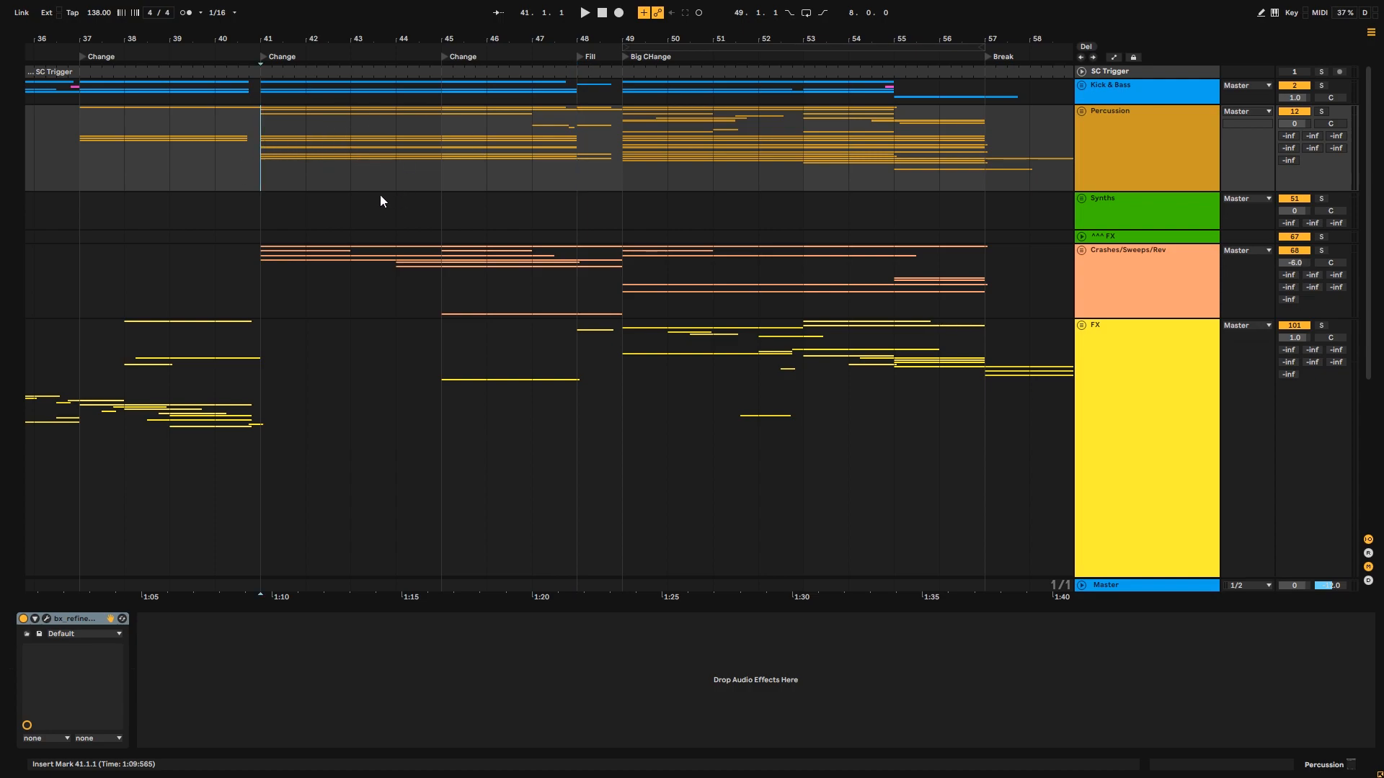
- Mark the Fill at bar 48 and the section from bar 49 to the Break in the Percussion group, ending at bar 59
left_click(591, 180)
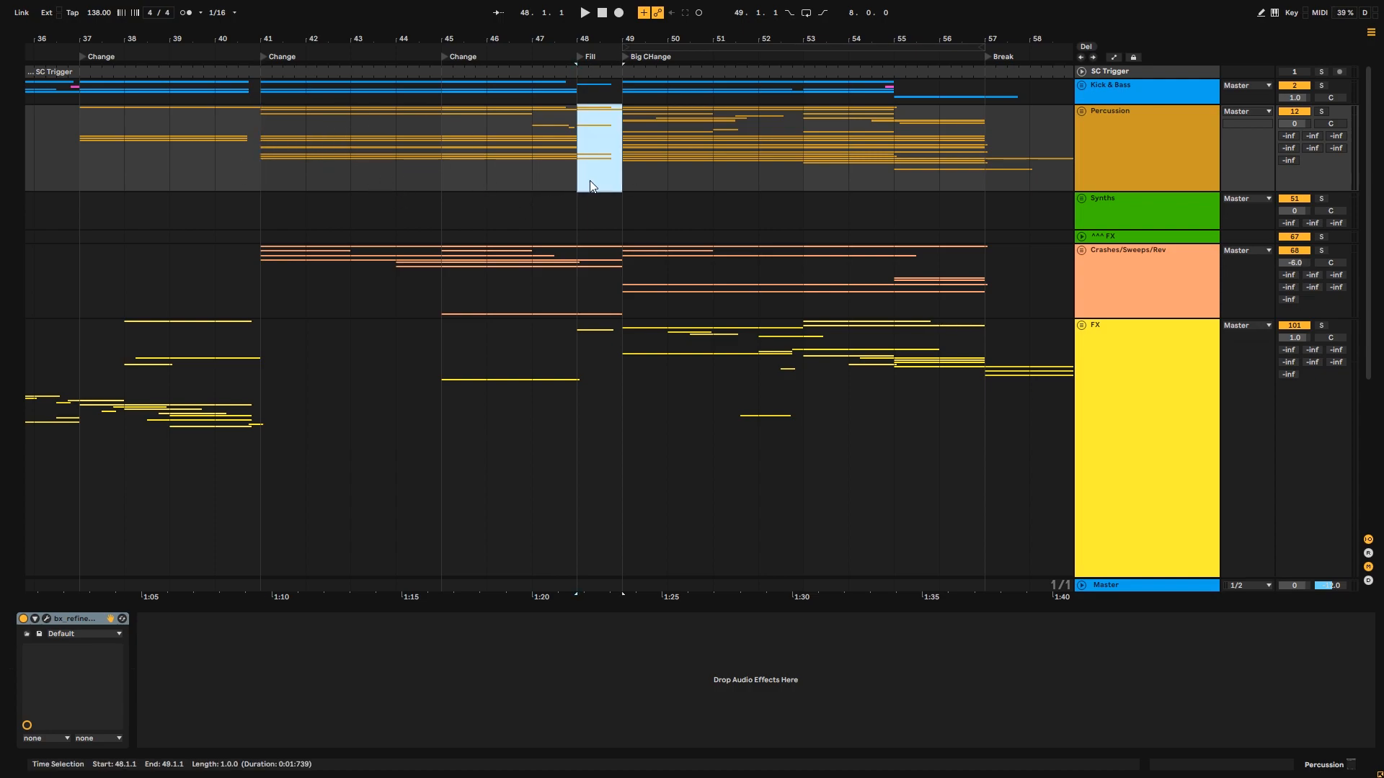
left_click_drag(622, 175, 993, 175)
key("Right")
left_click_drag(994, 35, 666, 40)
left_click_drag(773, 39, 593, 21)
left_click_drag(1371, 216, 1337, 205)
left_click_drag(659, 31, 543, 38)
left_click(441, 131)
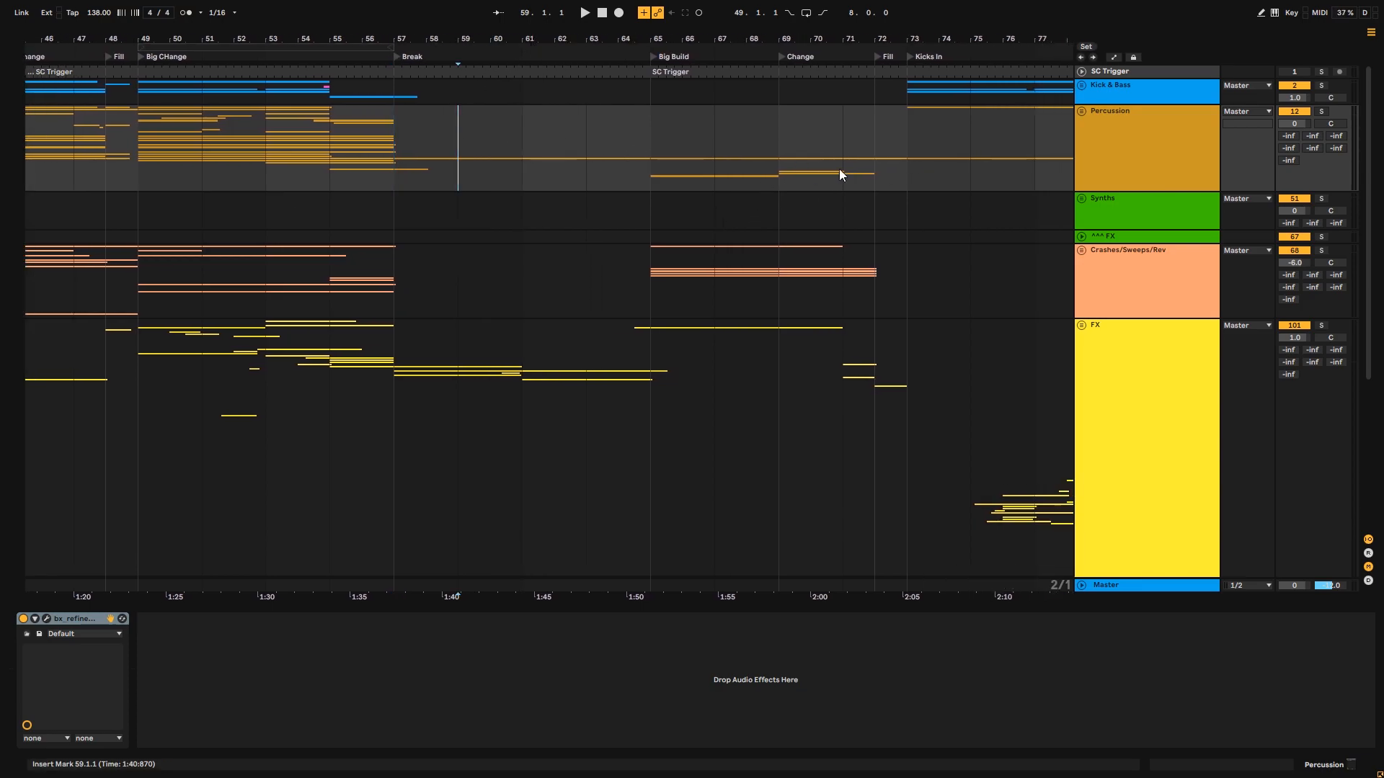
- Unfold the Studder FX ALL group and its STUDDER FX 1 subgroup to show their tracks
scroll(1157, 337, "down", 5)
scroll(580, 82, "up", 5)
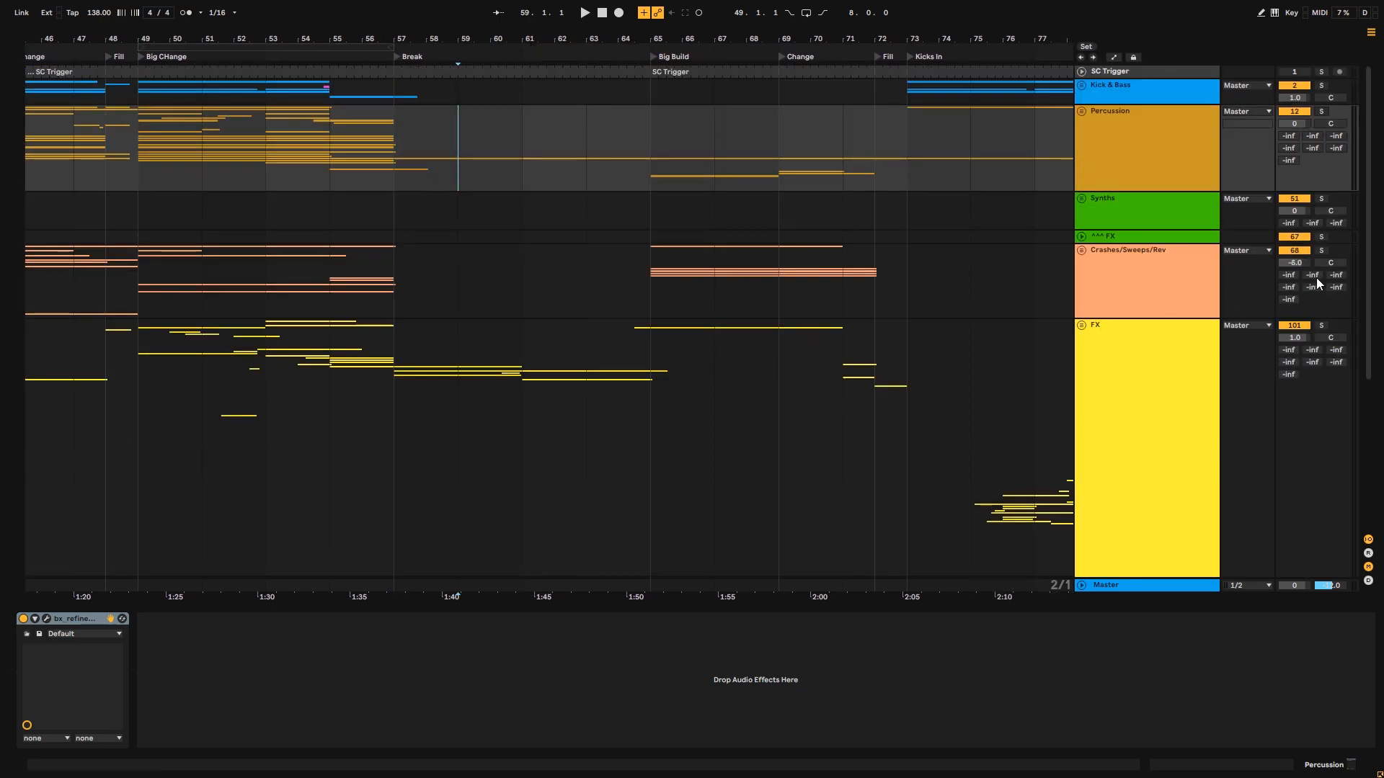
scroll(1325, 300, "down", 4)
left_click(1082, 512)
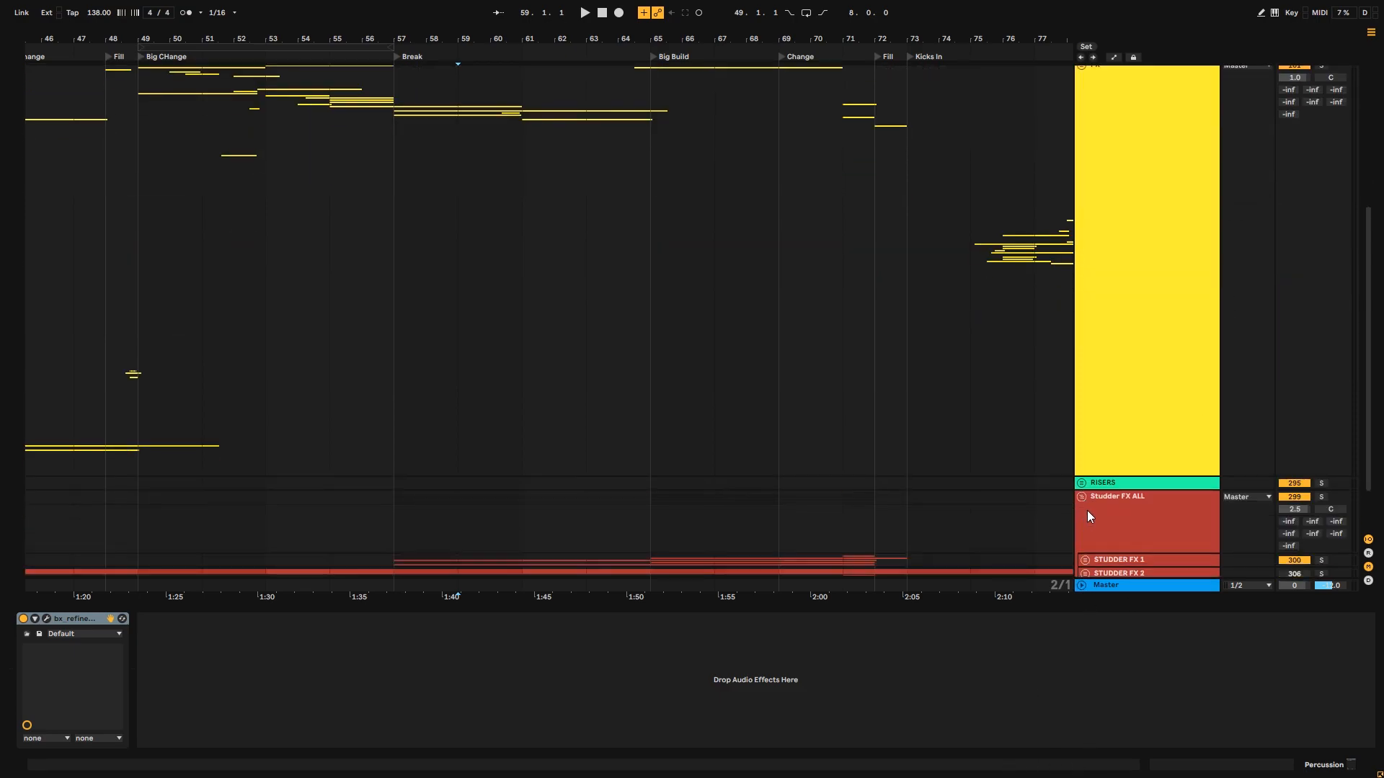
left_click(1084, 495)
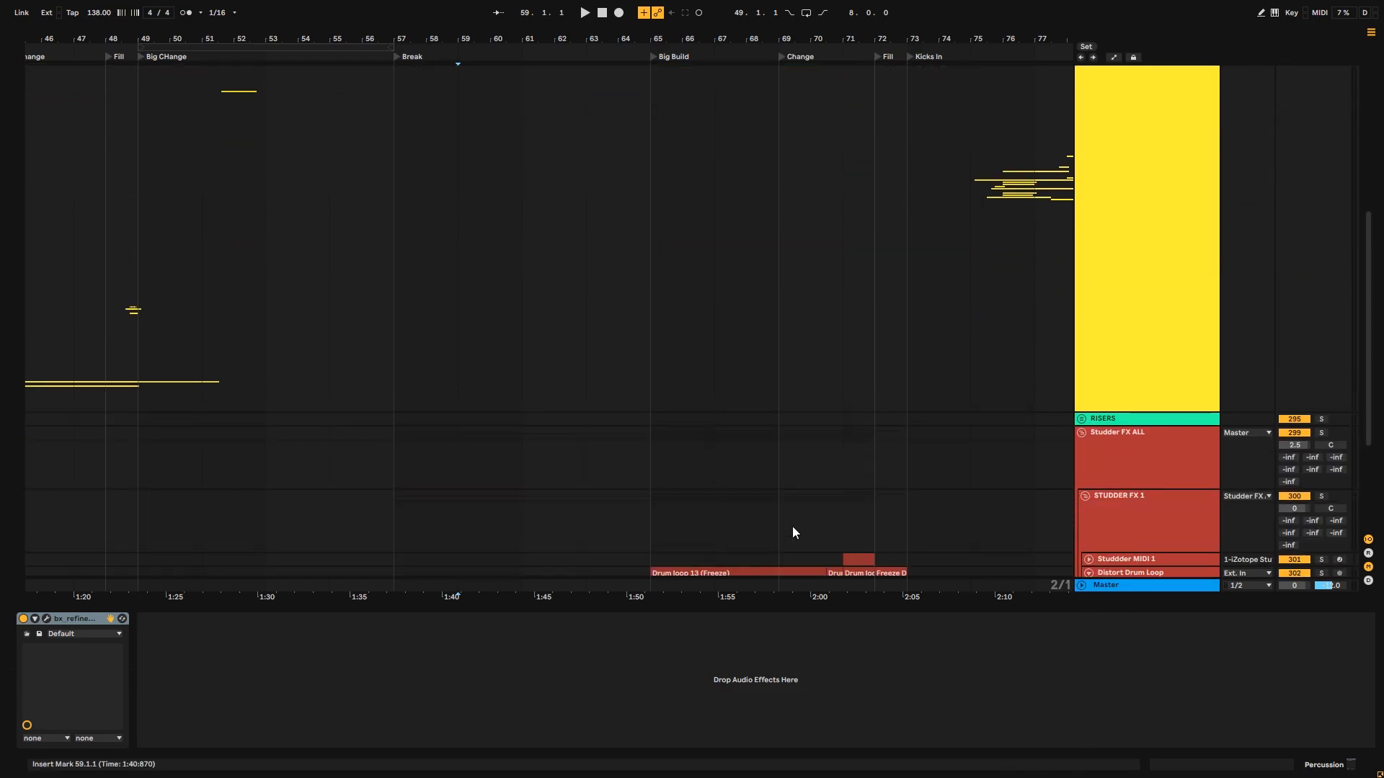
- Play the Distort Drum Loop track soloed from bar 65 and point out its clips up to bar 73
left_click(692, 401)
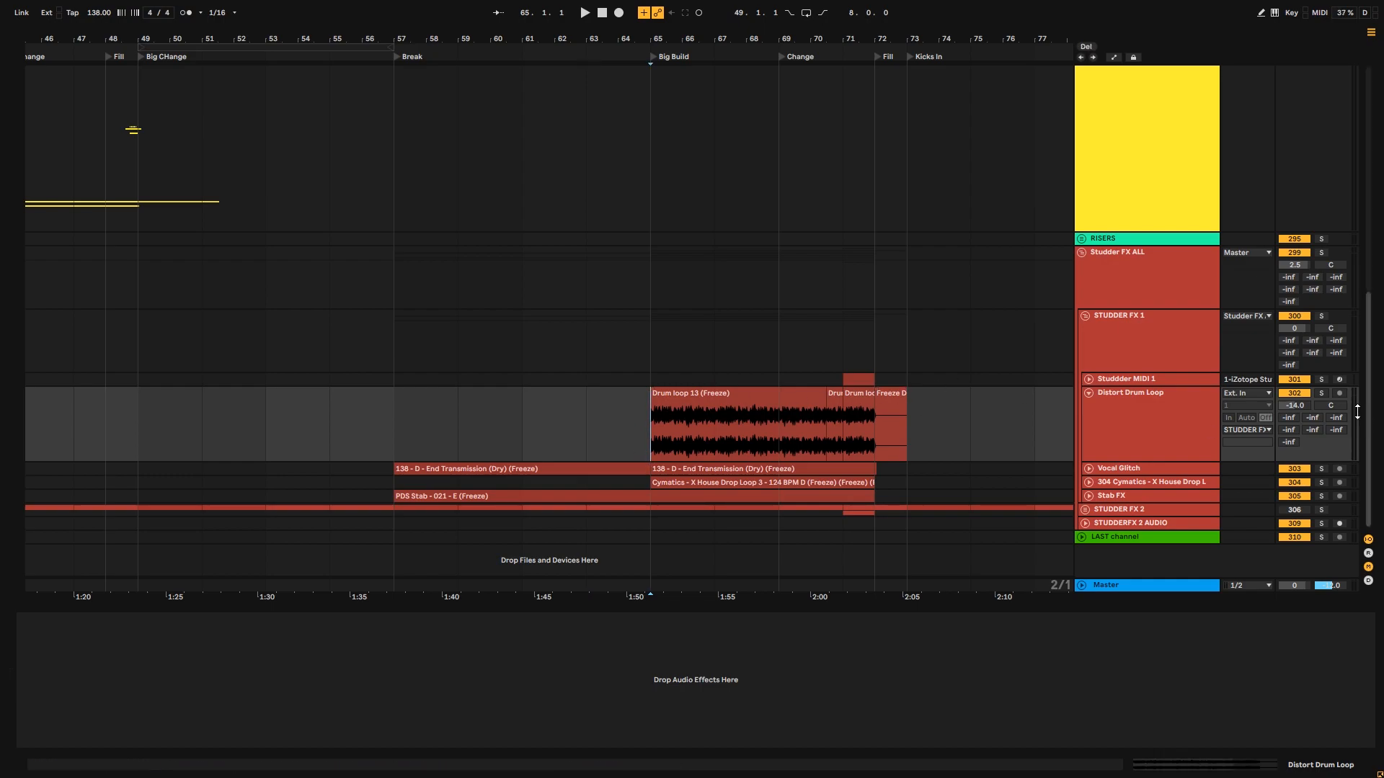
left_click(1321, 393)
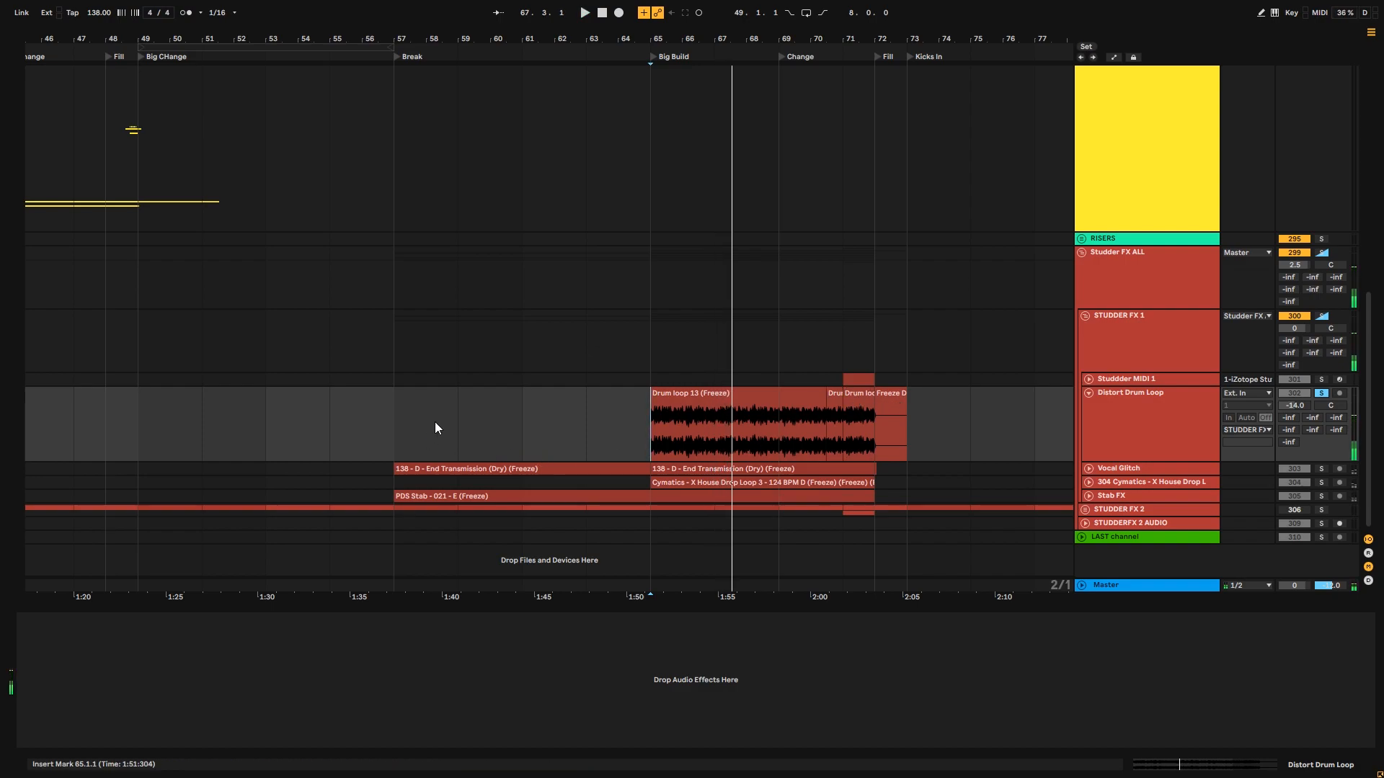
left_click(413, 429)
left_click_drag(642, 430, 1032, 435)
left_click(924, 428)
left_click(926, 431)
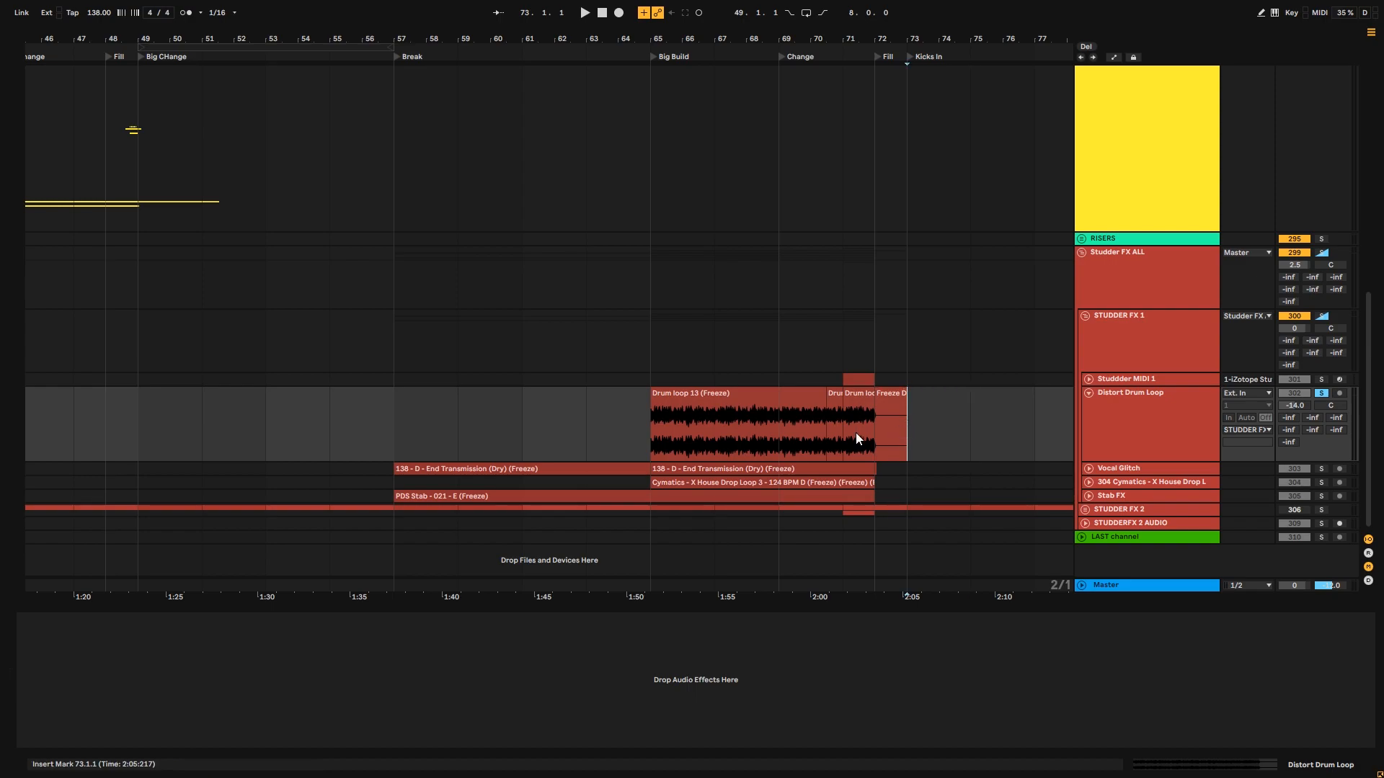
- Play the Vocal Glitch track unfolded and soloed from bar 57, and inspect its FabFilter Volcano 2 plug-in window
left_click(433, 469)
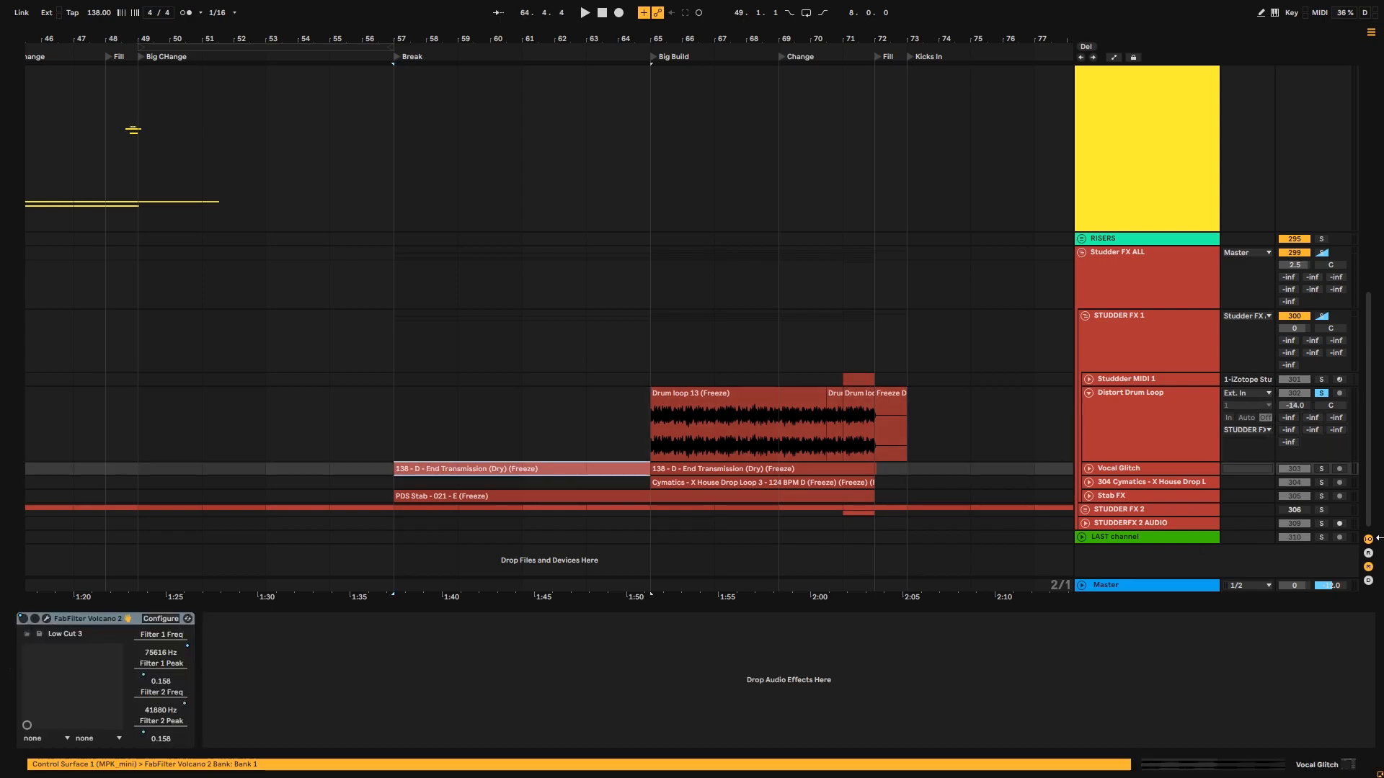
left_click(1321, 468)
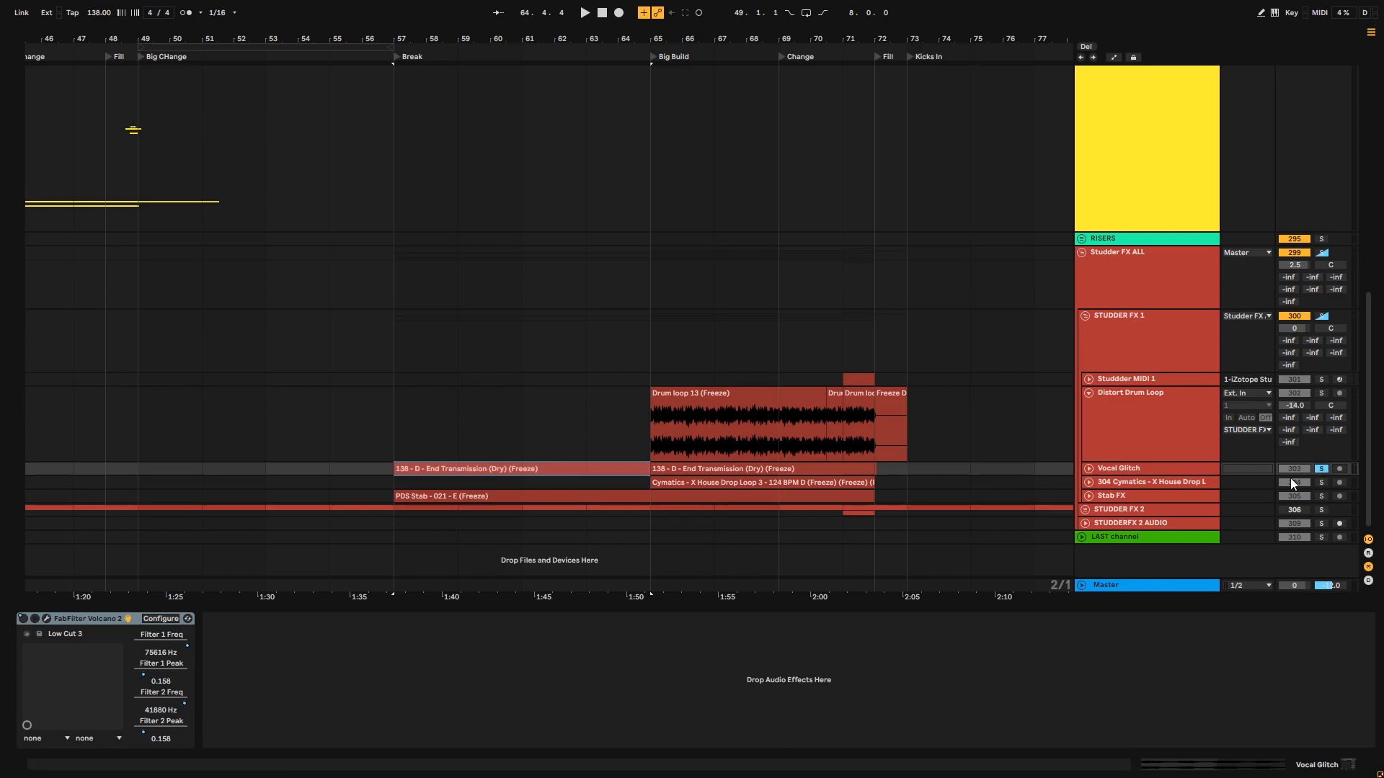
left_click(1089, 469)
key("space")
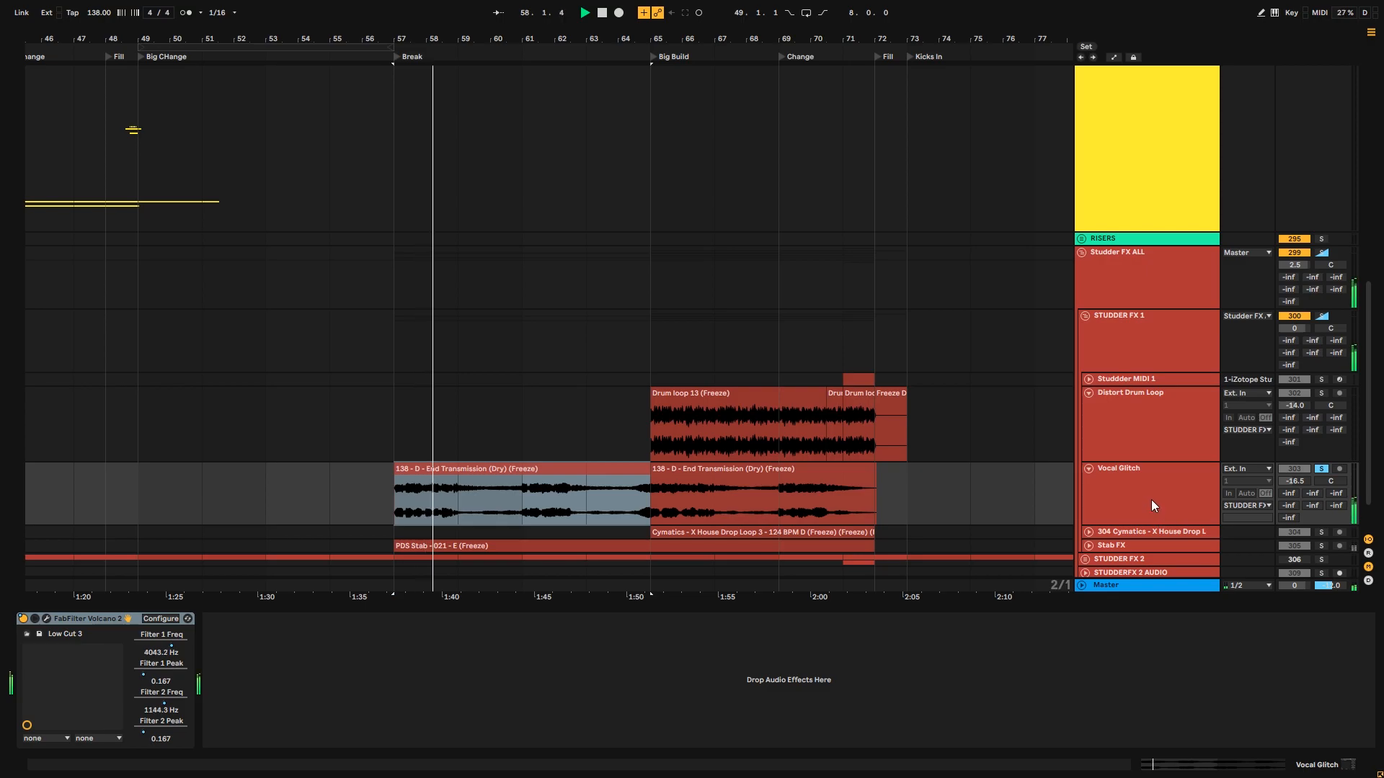
left_click(46, 618)
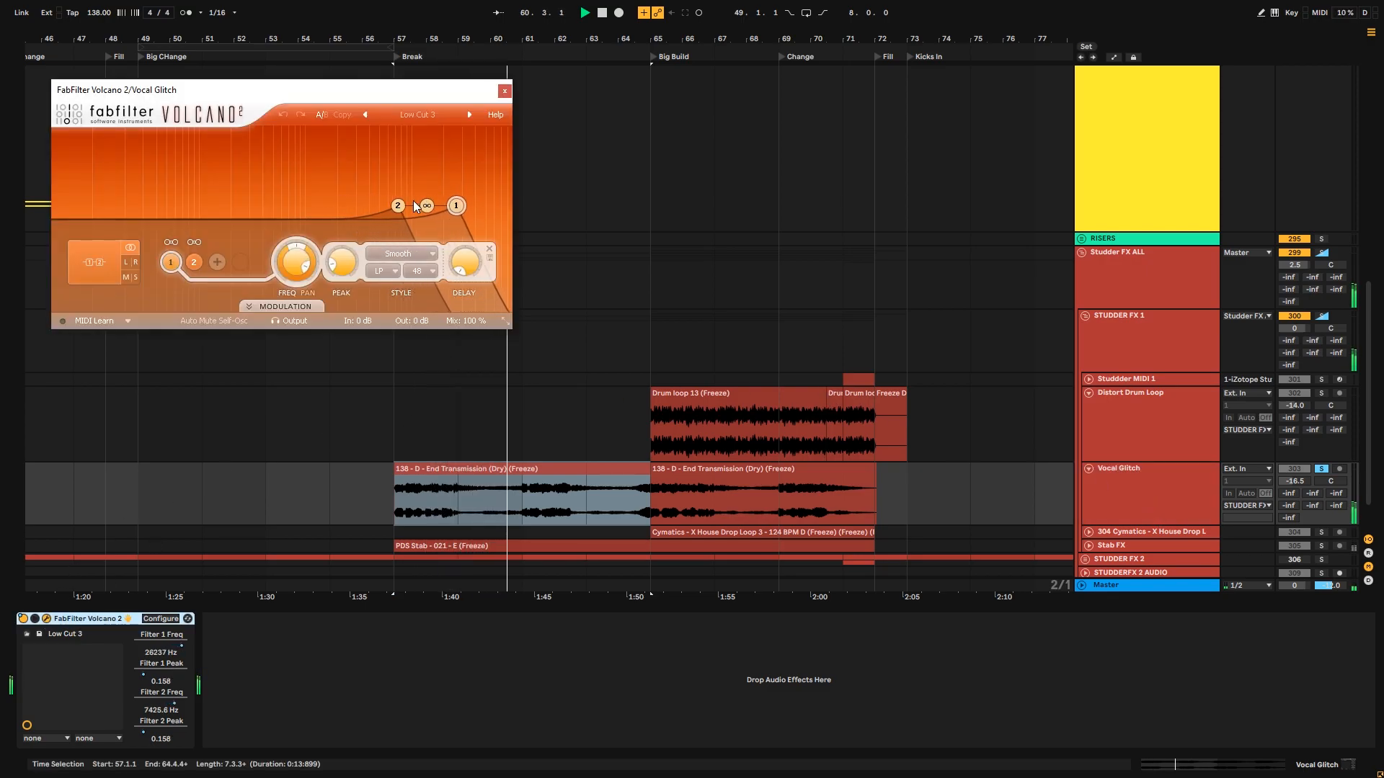
left_click(504, 92)
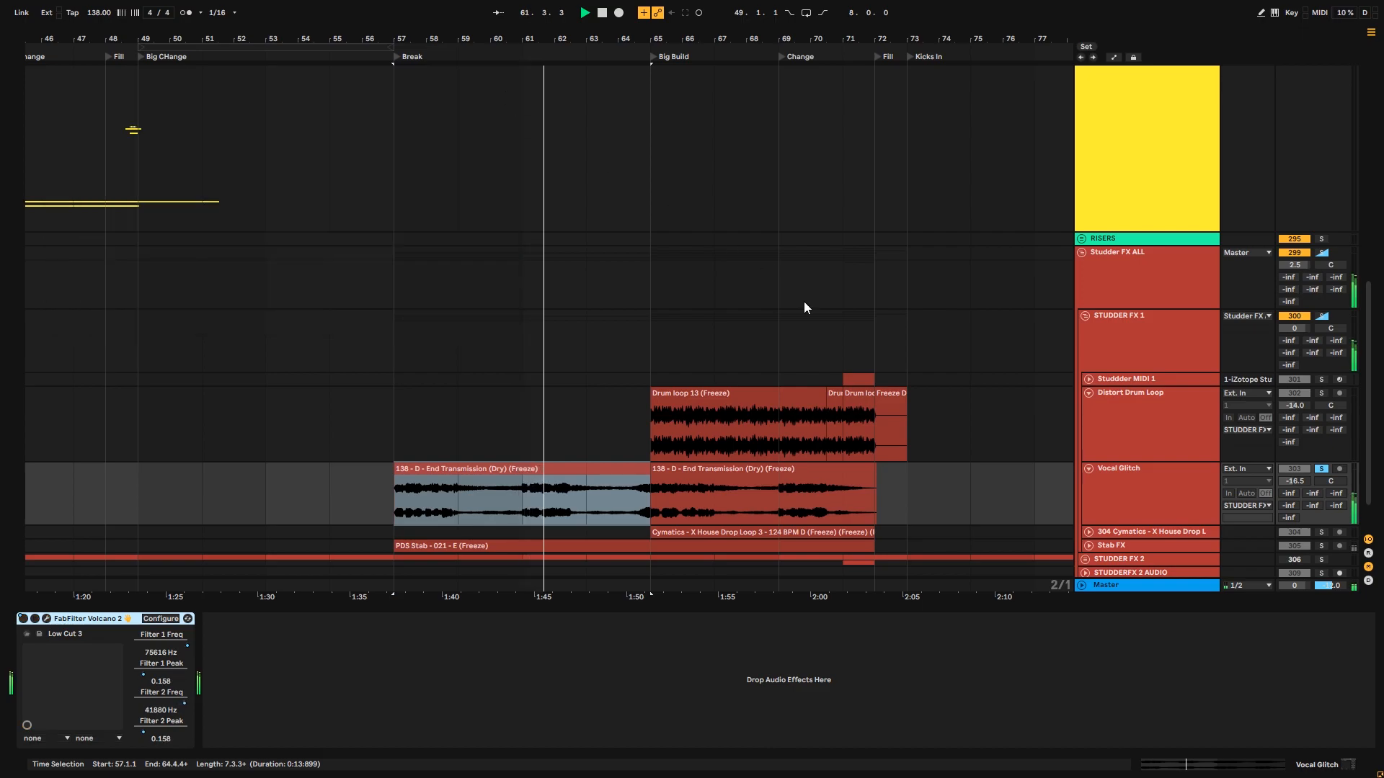
- Play the Stab FX track unfolded and soloed from bar 57, and show its device chain
scroll(800, 304, "down", 2)
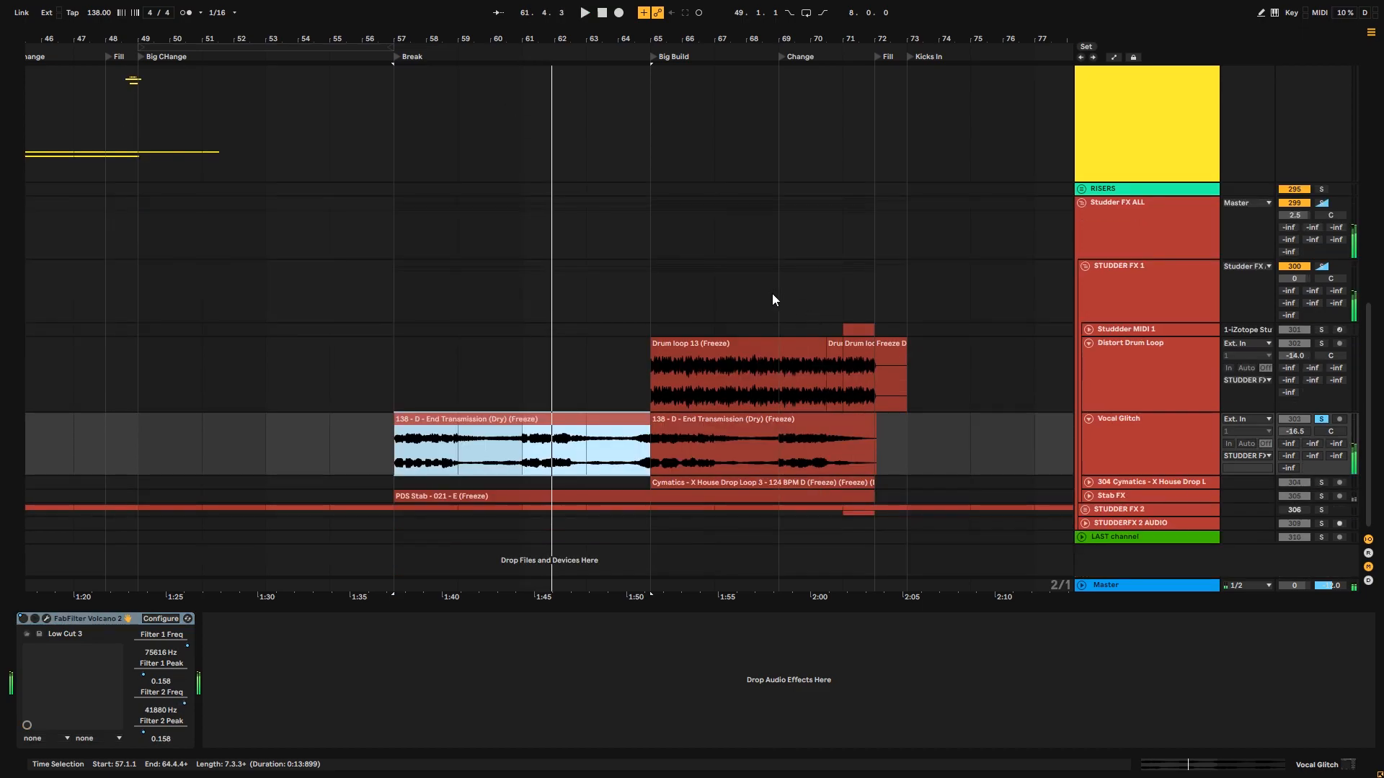
left_click(1322, 497)
left_click(1088, 497)
key("space")
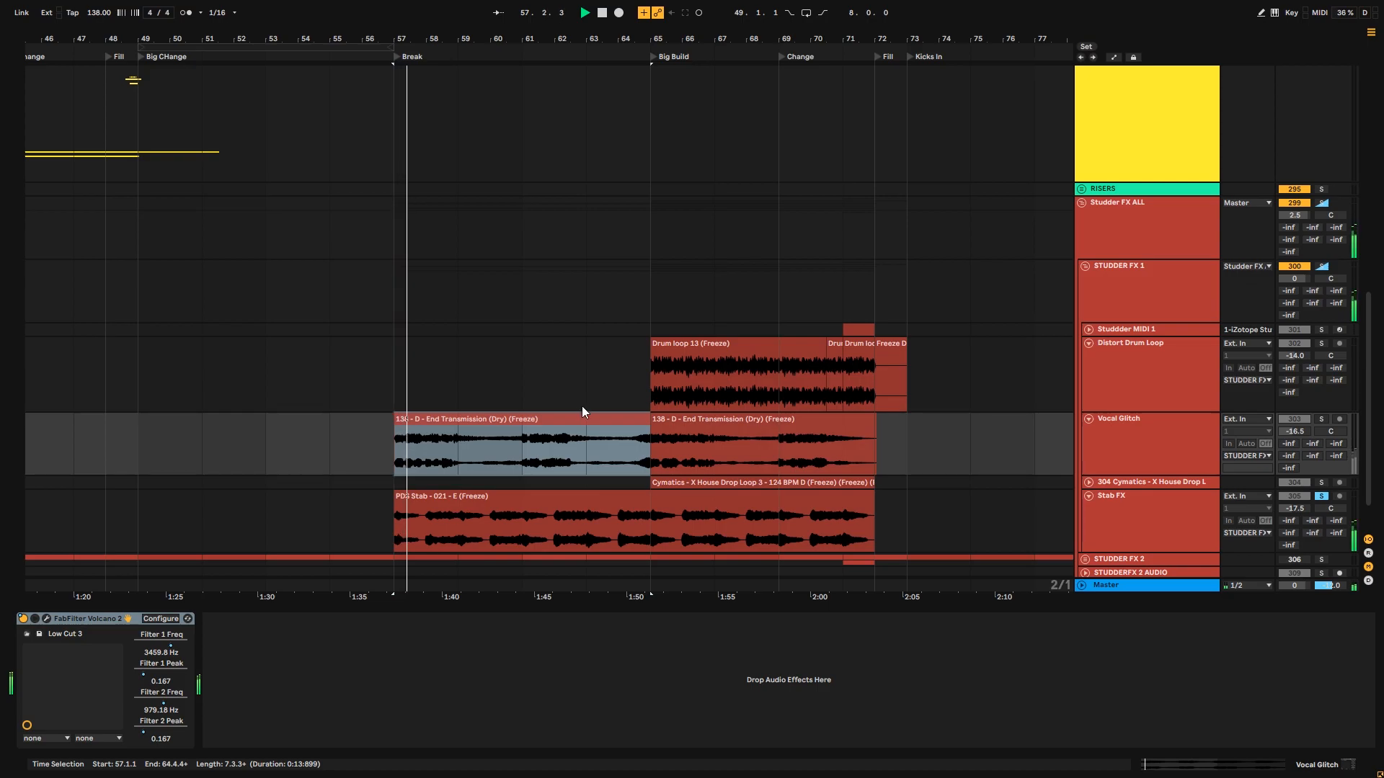
left_click(1151, 540)
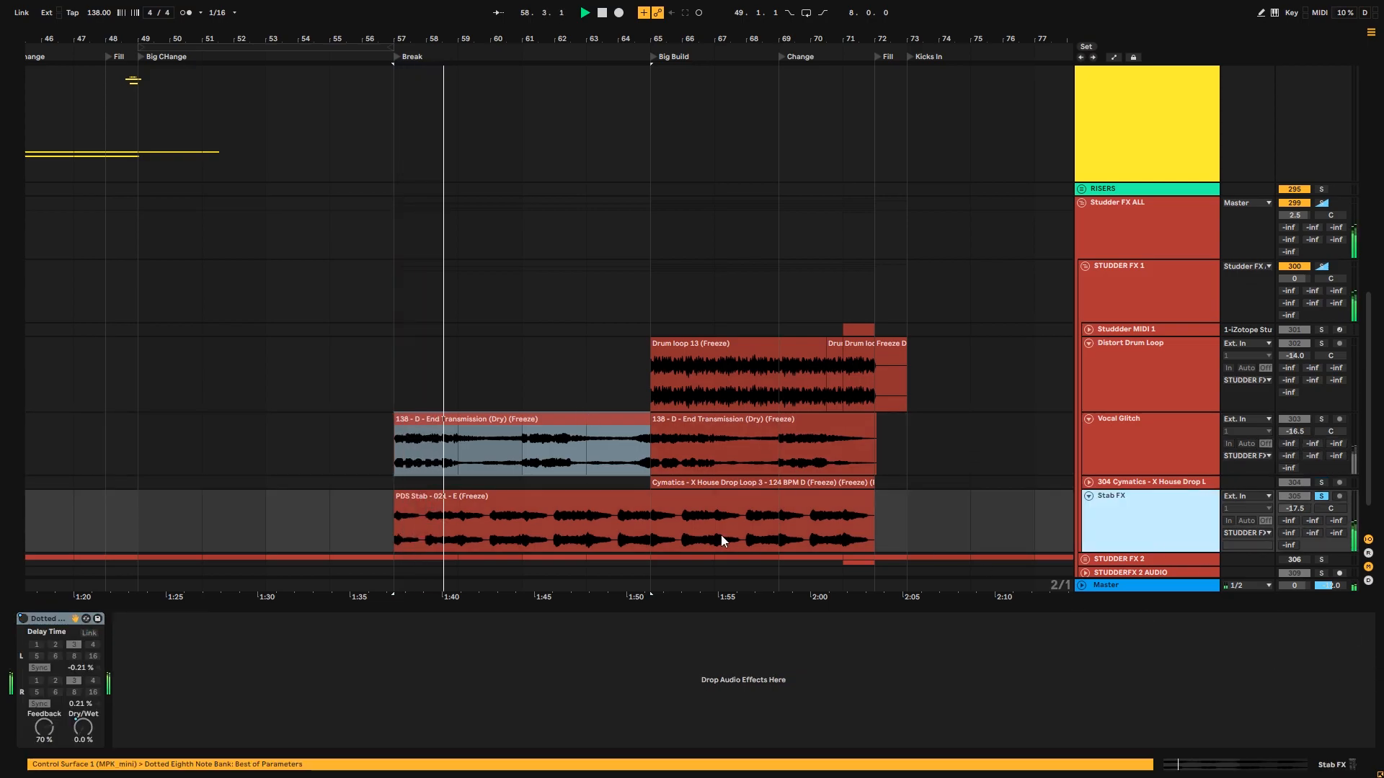
- Add the Vocal Glitch and Distort Drum Loop tracks to the soloed Stab FX during playback, briefly unfolding the STUDDER FX 2 group
left_click(1322, 419, "ctrl")
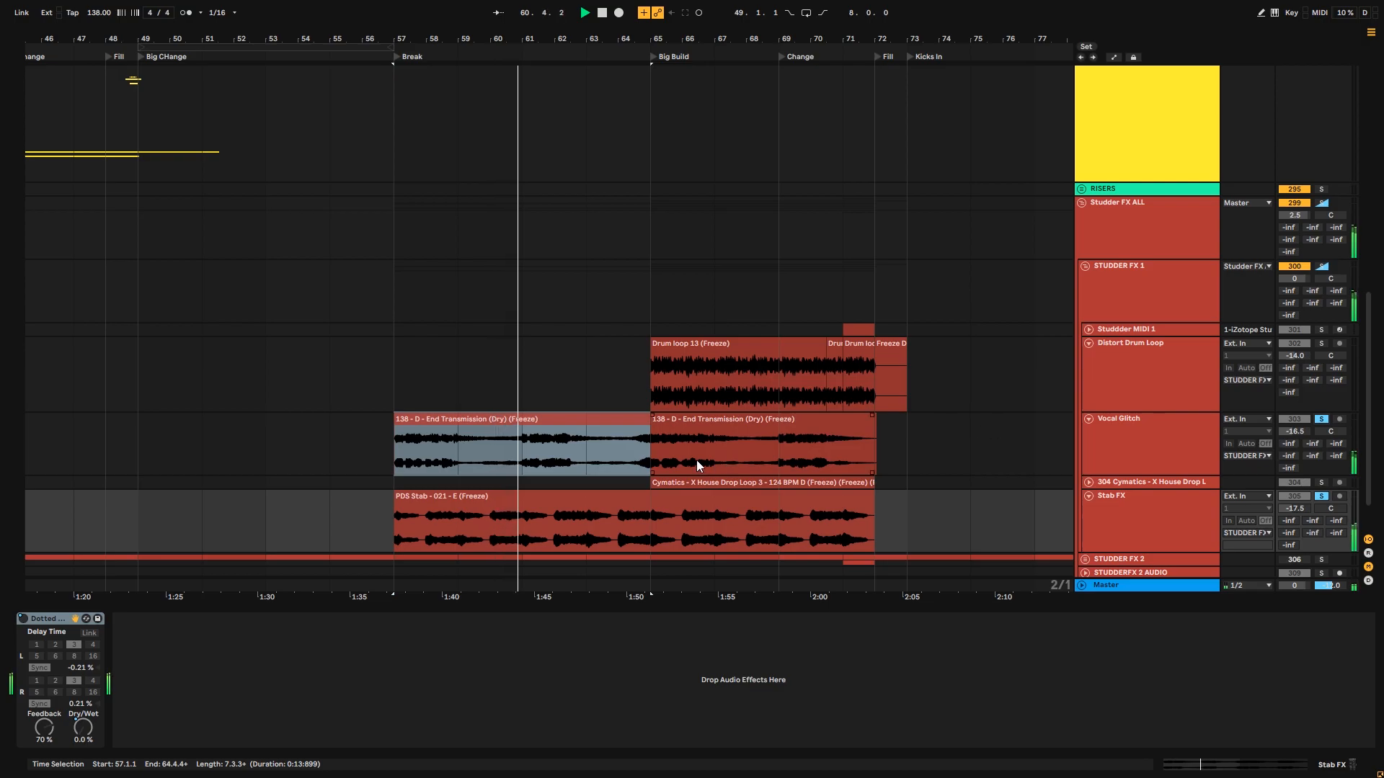
left_click(642, 526)
scroll(908, 425, "down", 1)
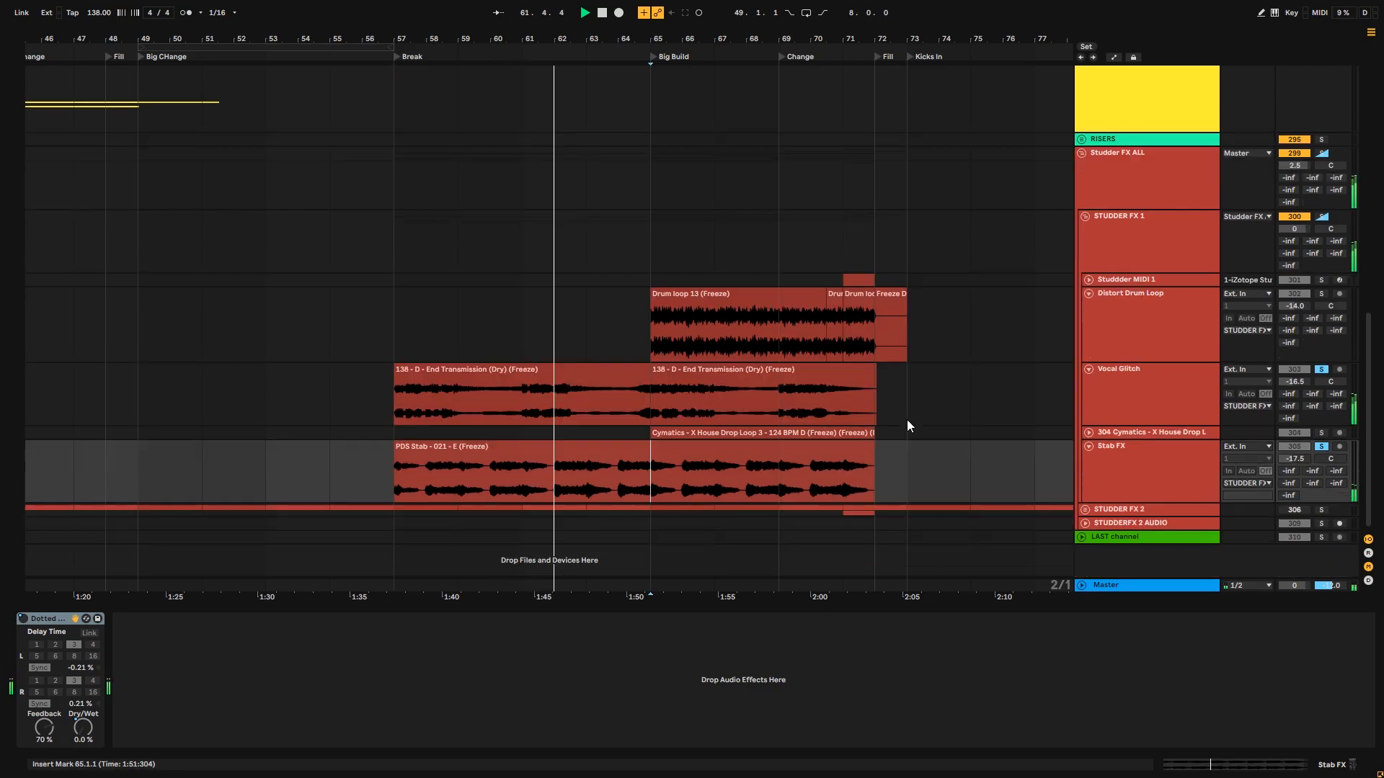
left_click(1086, 510)
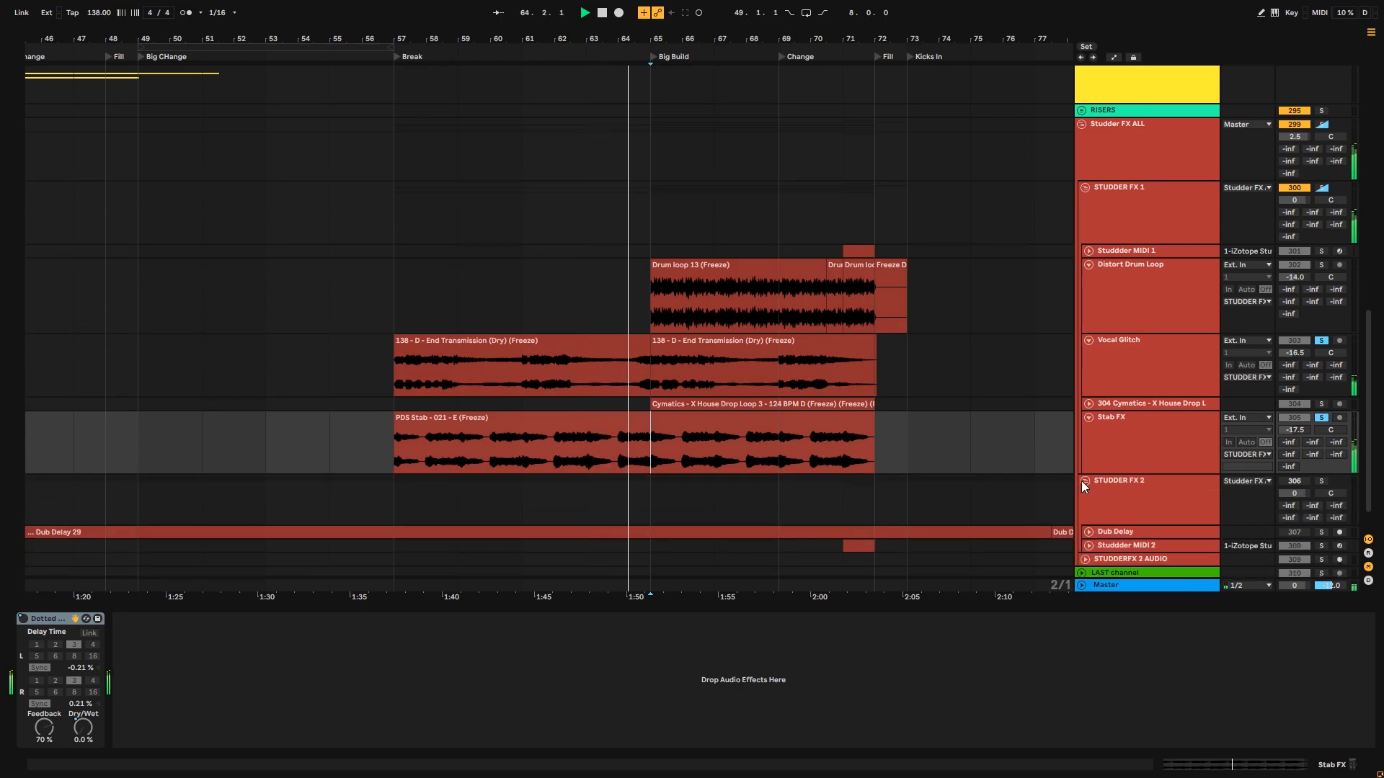
left_click(1084, 480)
left_click(1319, 266)
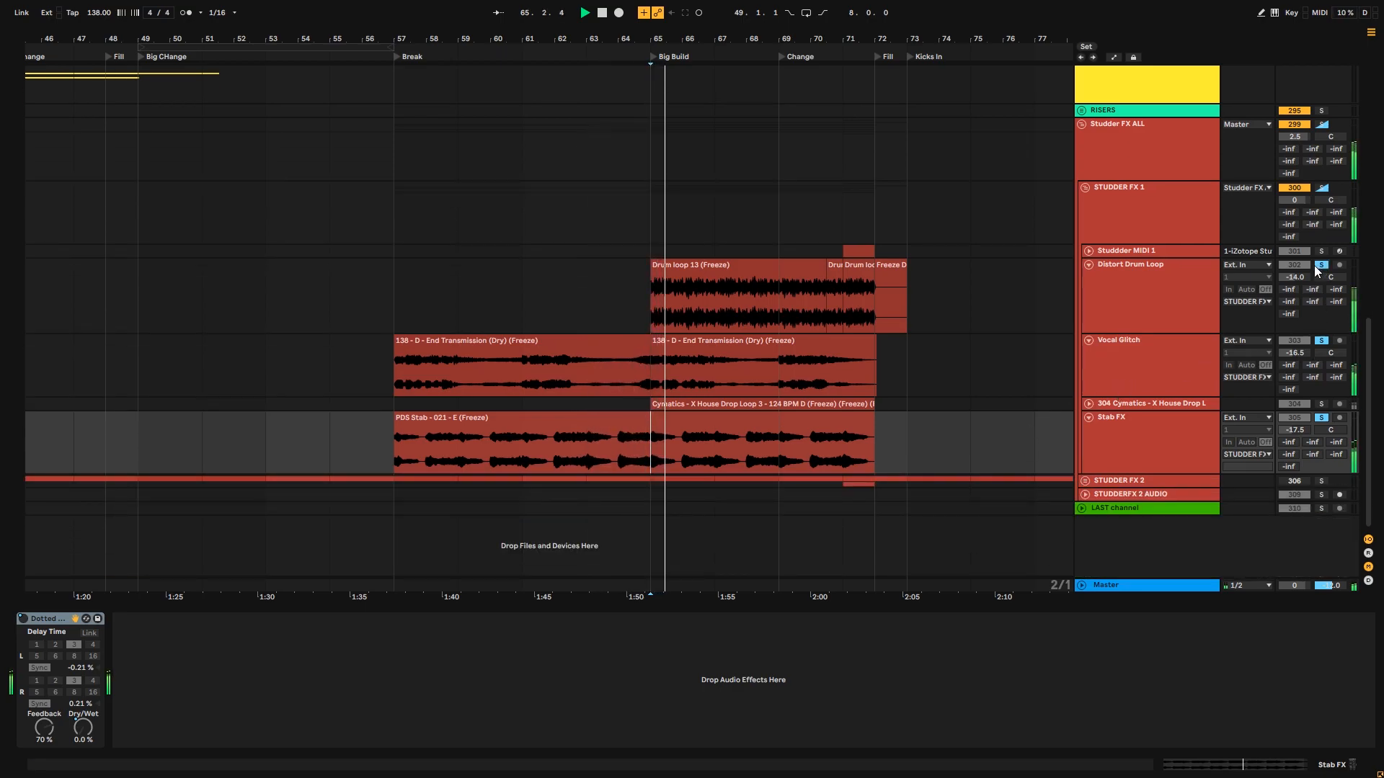
left_click(664, 320)
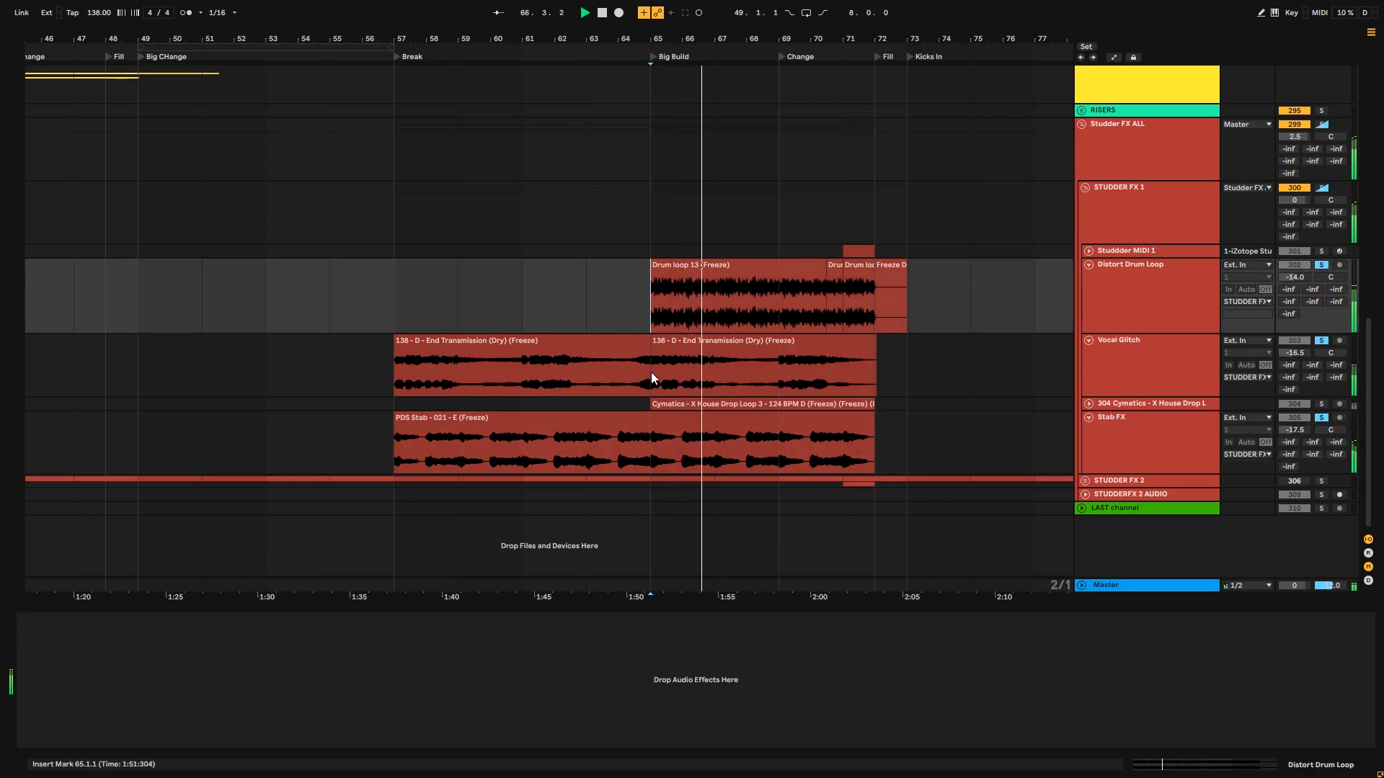
- Play the 304 Cymatics X House Drop Loop track unfolded and soloed from bar 65, with its volume set to -7.5
left_click(678, 405)
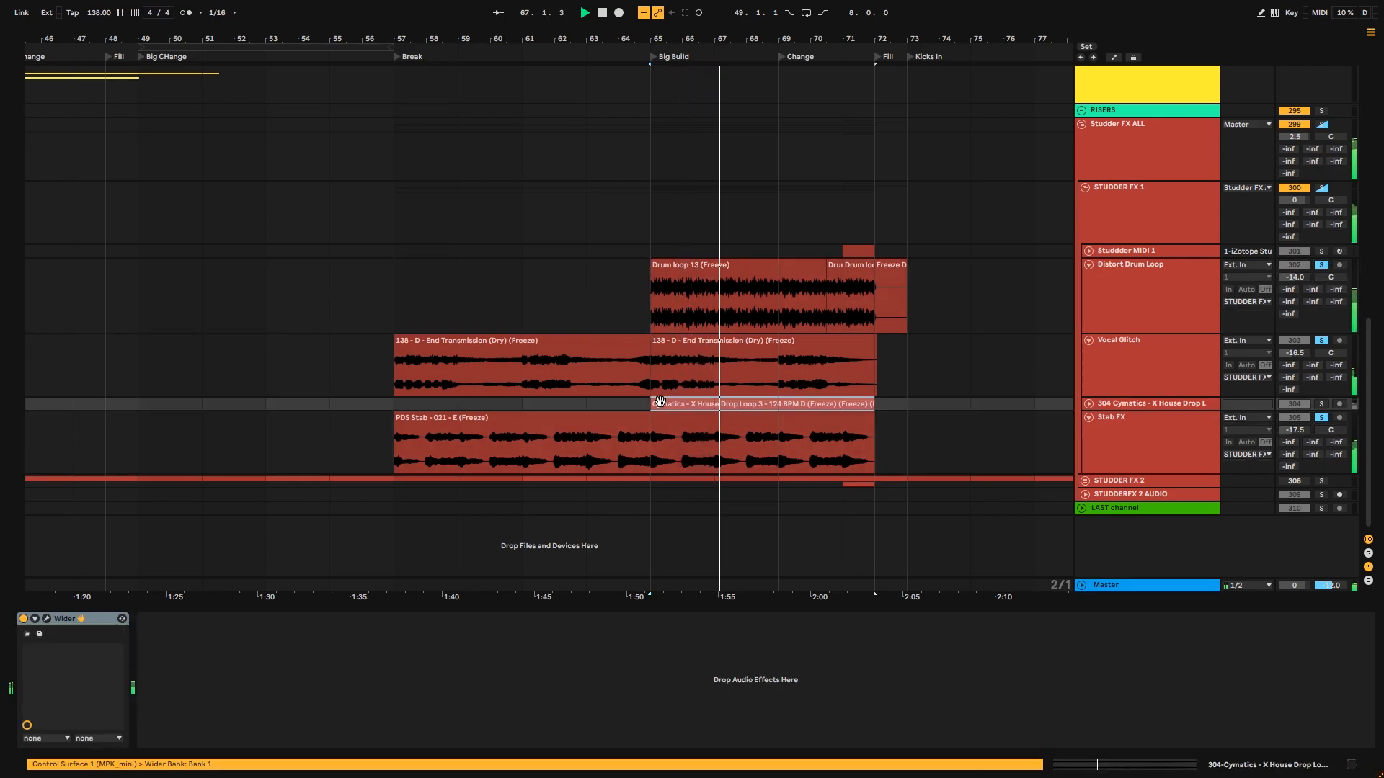
left_click(1088, 404)
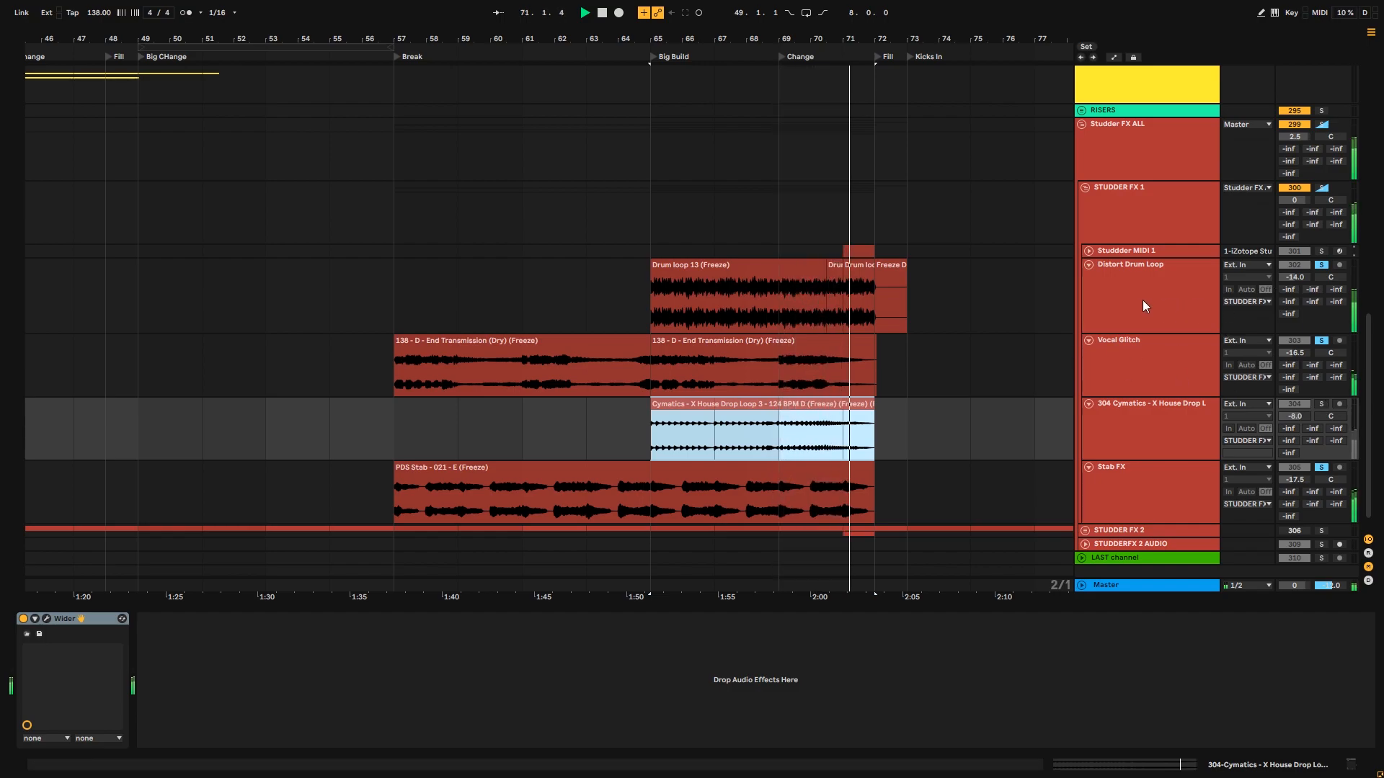
key("space")
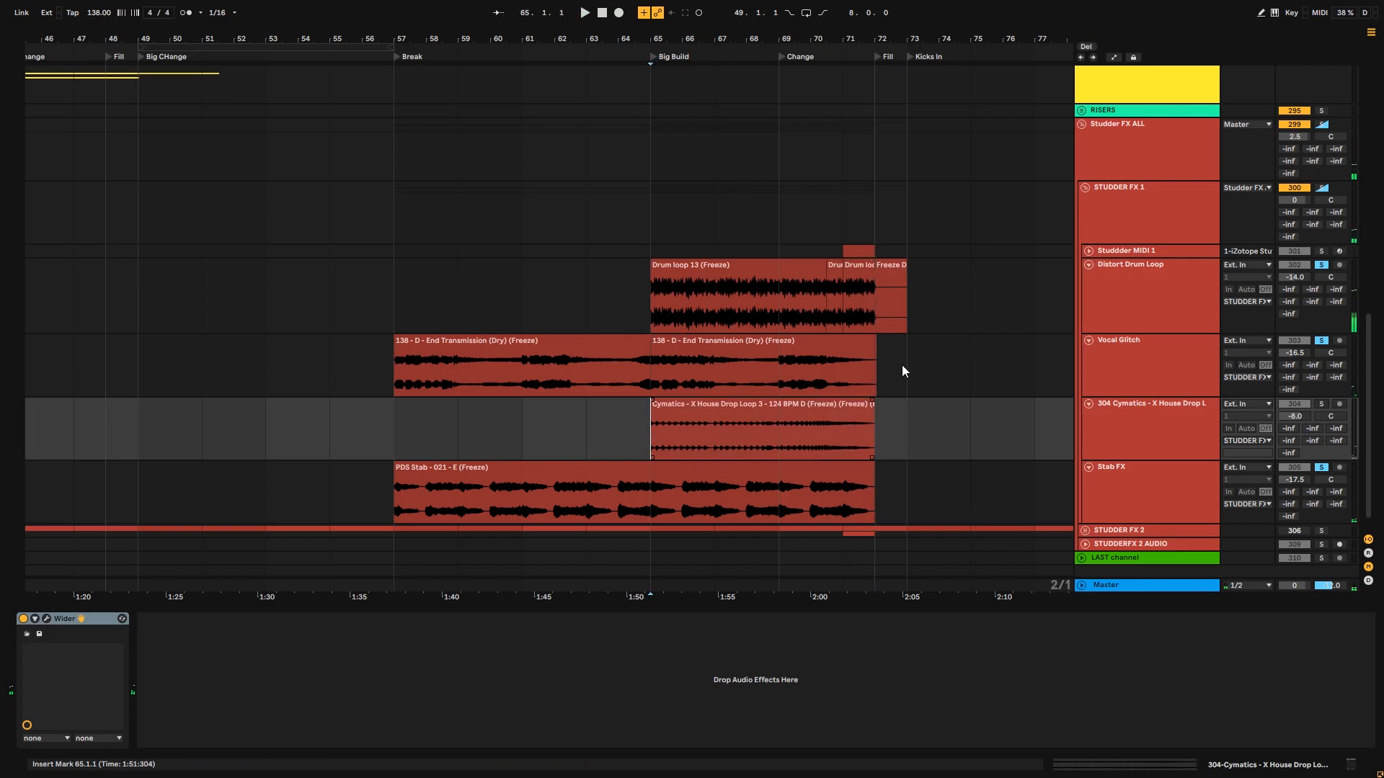
key("space")
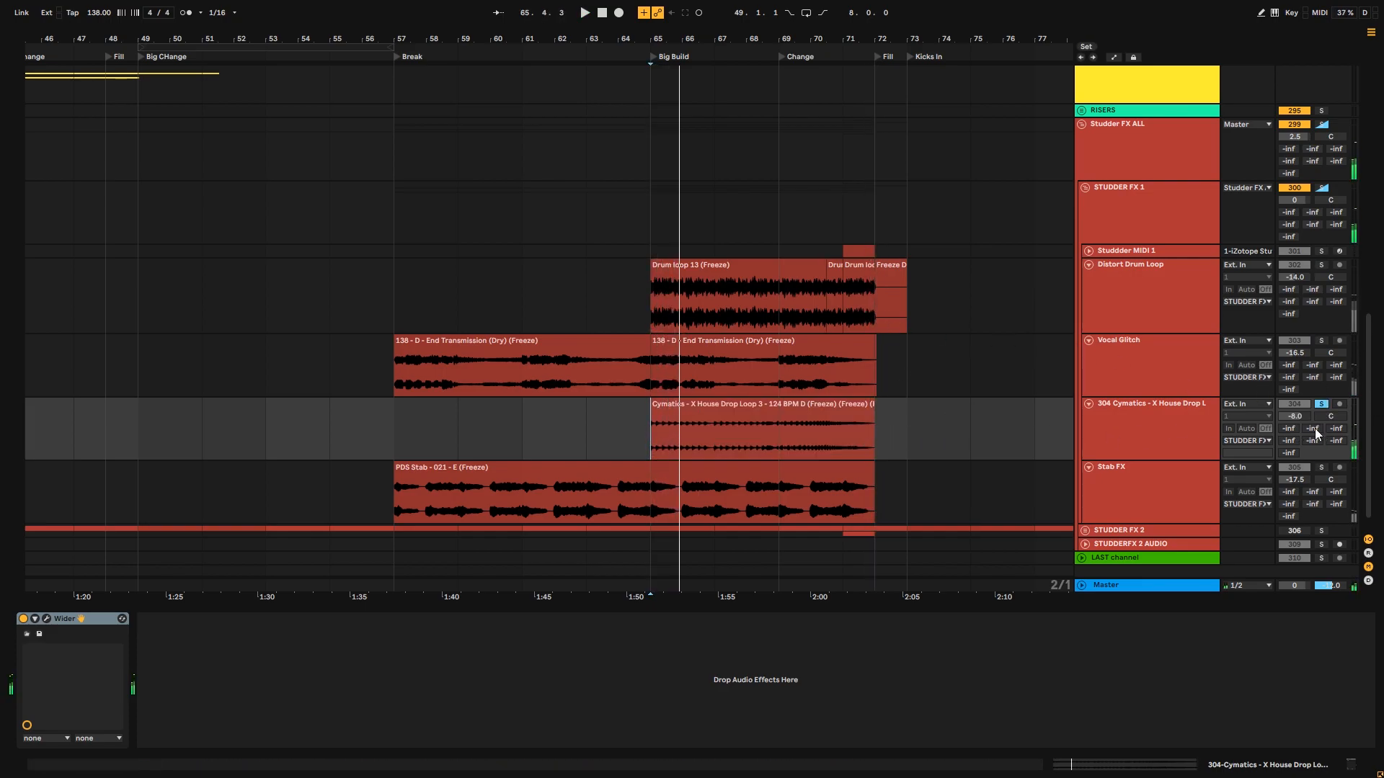
left_click_drag(1302, 415, 1302, 410)
key("space")
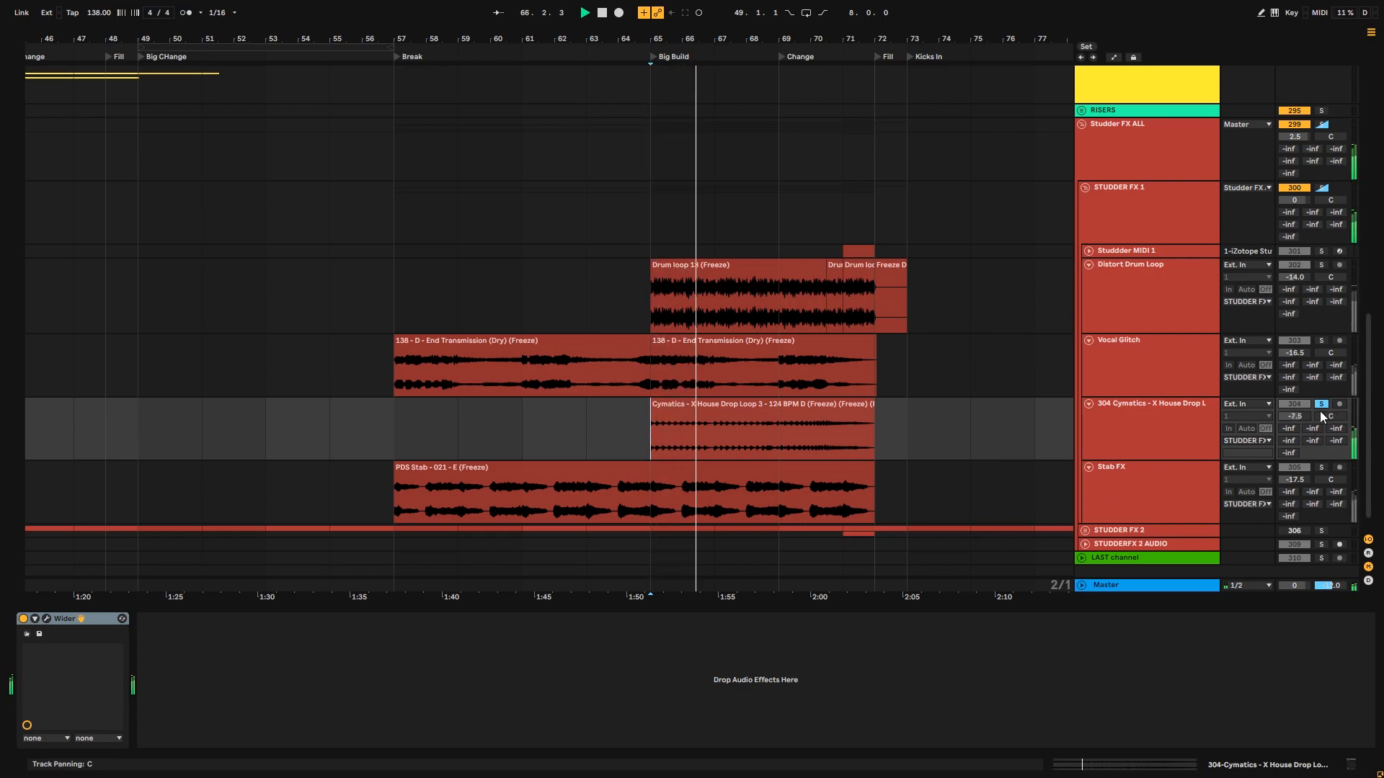
- Play the whole Studder FX ALL group soloed from bar 63 into the Big Build
left_click(1321, 124)
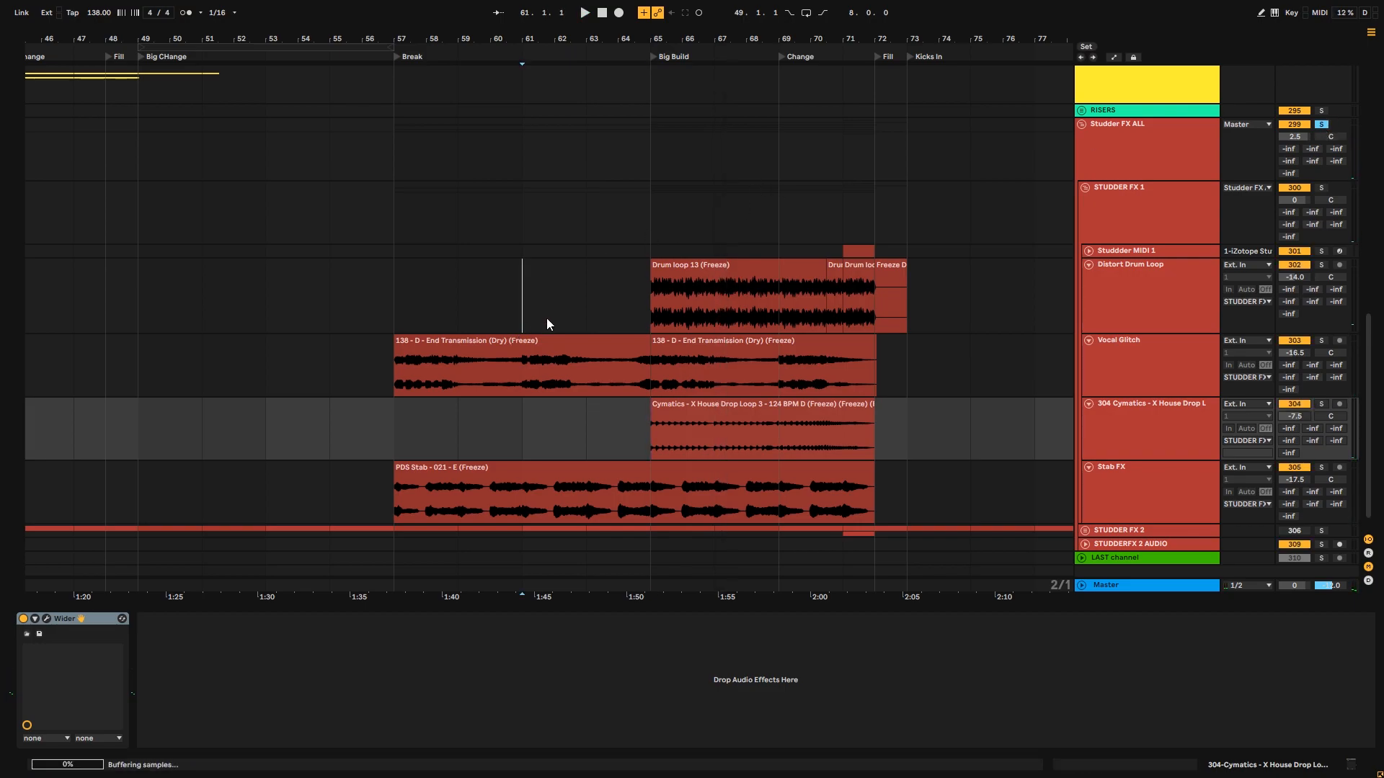
left_click(586, 296)
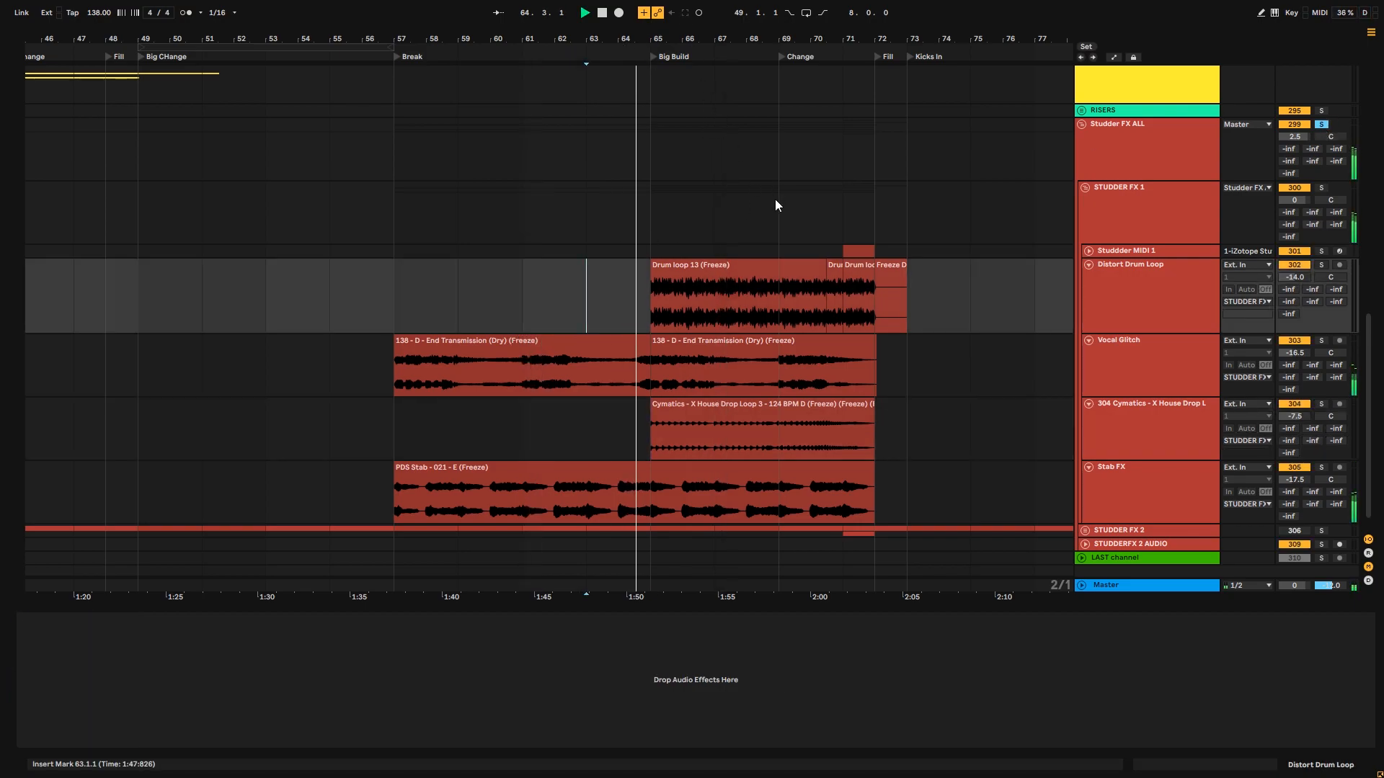
left_click_drag(746, 37, 740, 41)
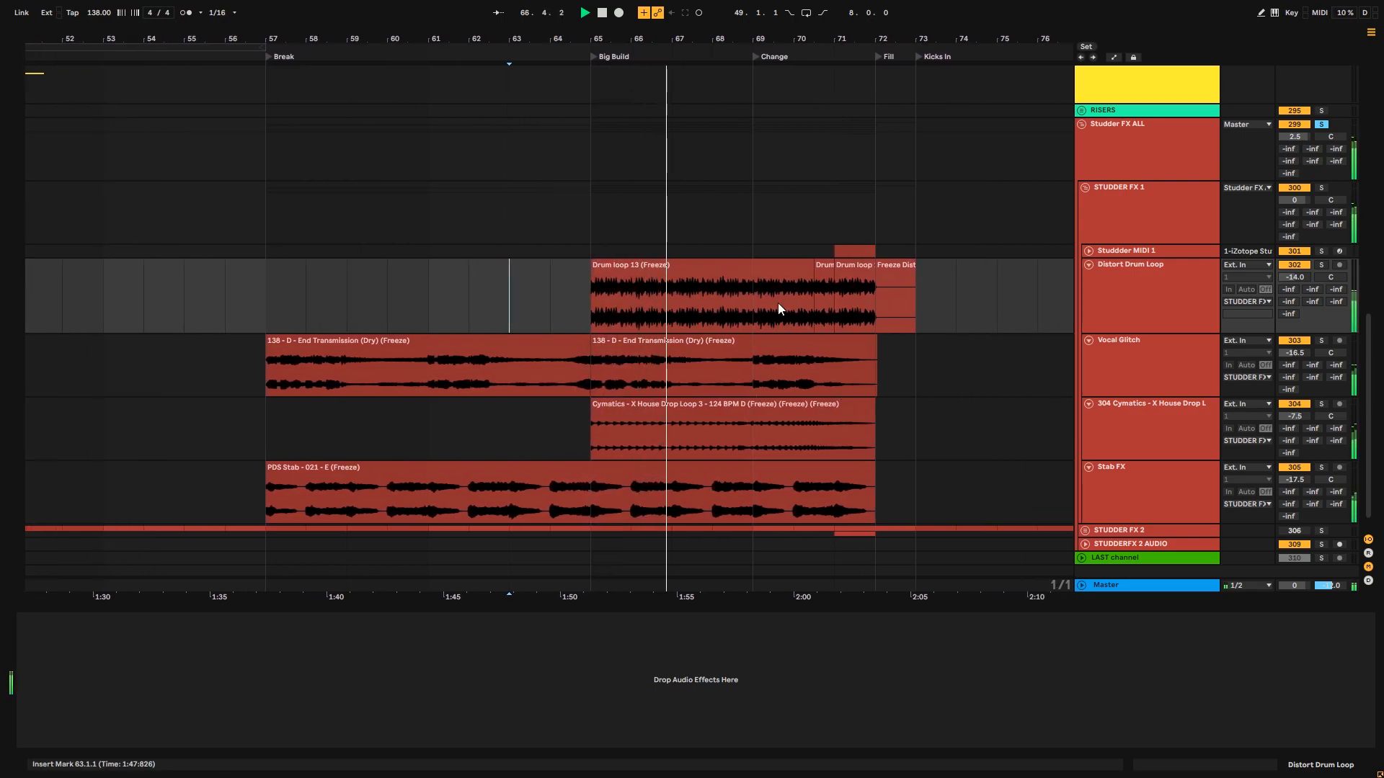
- Fold the Studder FX ALL group and turn off its solo
left_click(1122, 150)
scroll(1127, 156, "up", 4)
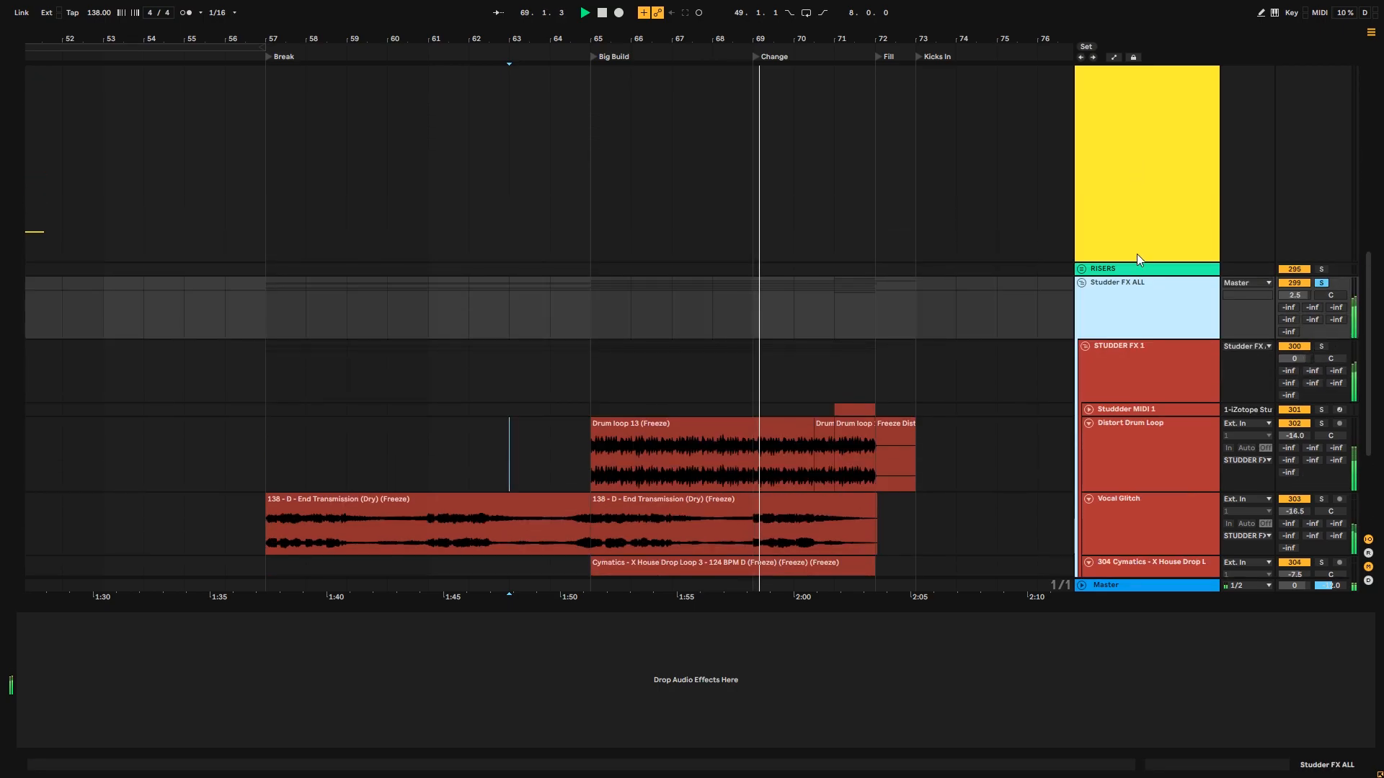
left_click(1082, 284)
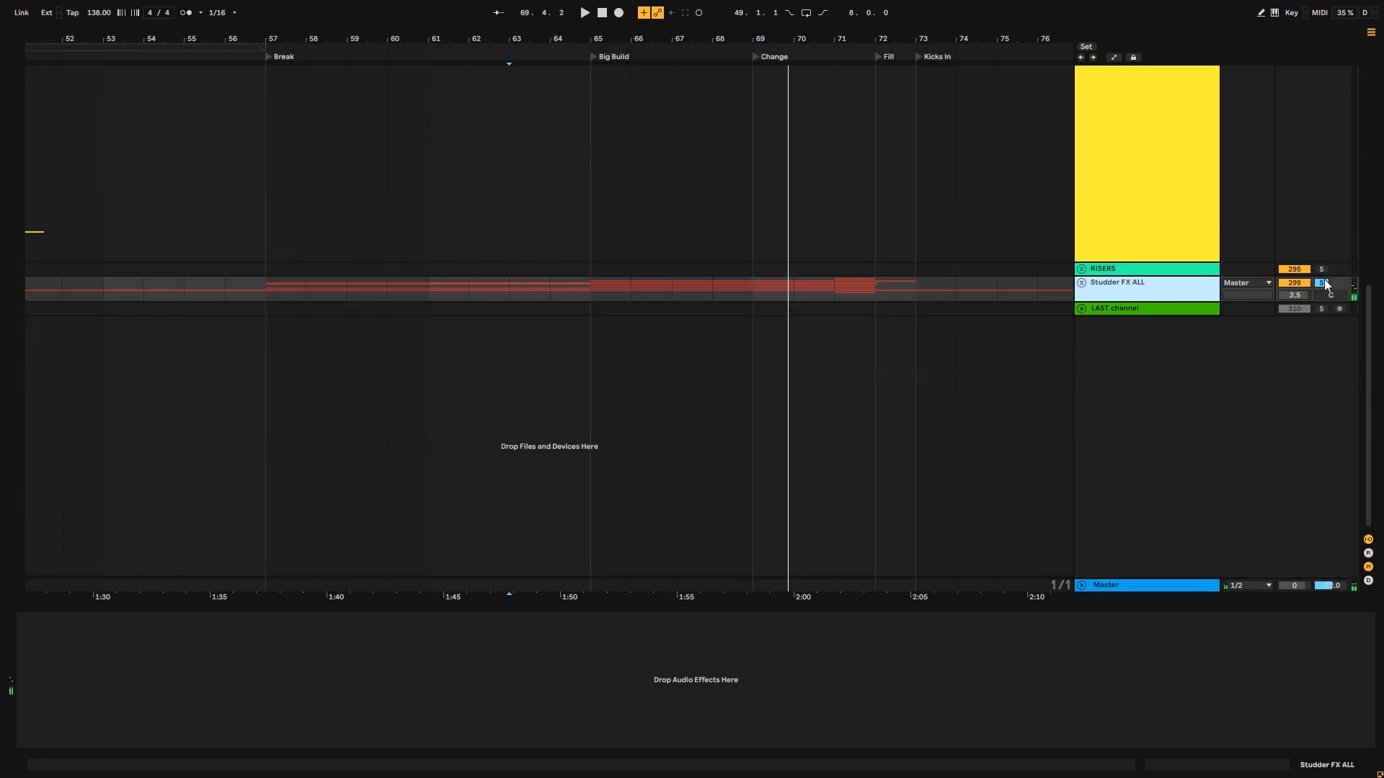
left_click(1325, 283)
- Play the FX group soloed from the start of the Big Build at bar 65
left_click_drag(1369, 333, 1368, 260)
mouse_move(600, 256)
left_mouse_down()
mouse_move(808, 294)
mouse_move(619, 263)
left_mouse_up()
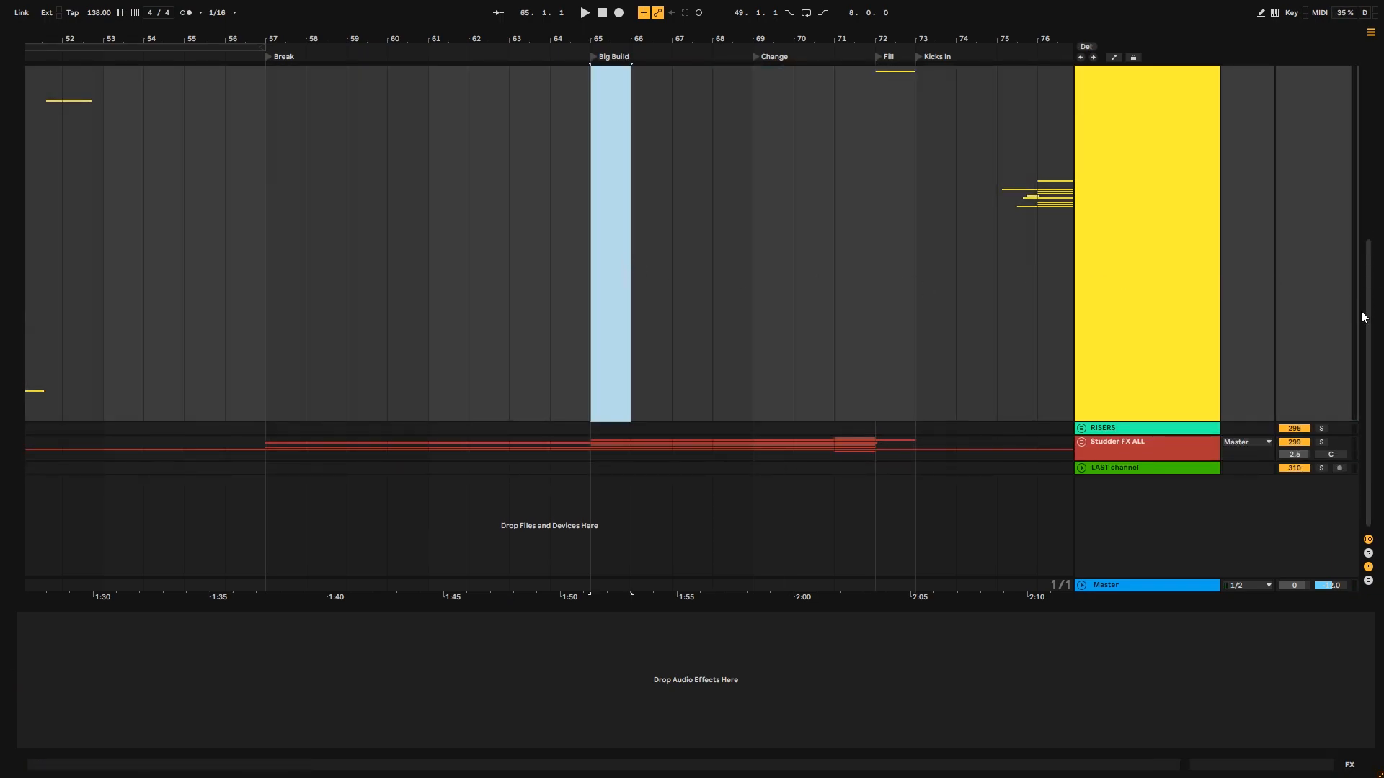
left_click_drag(1376, 325, 1362, 220)
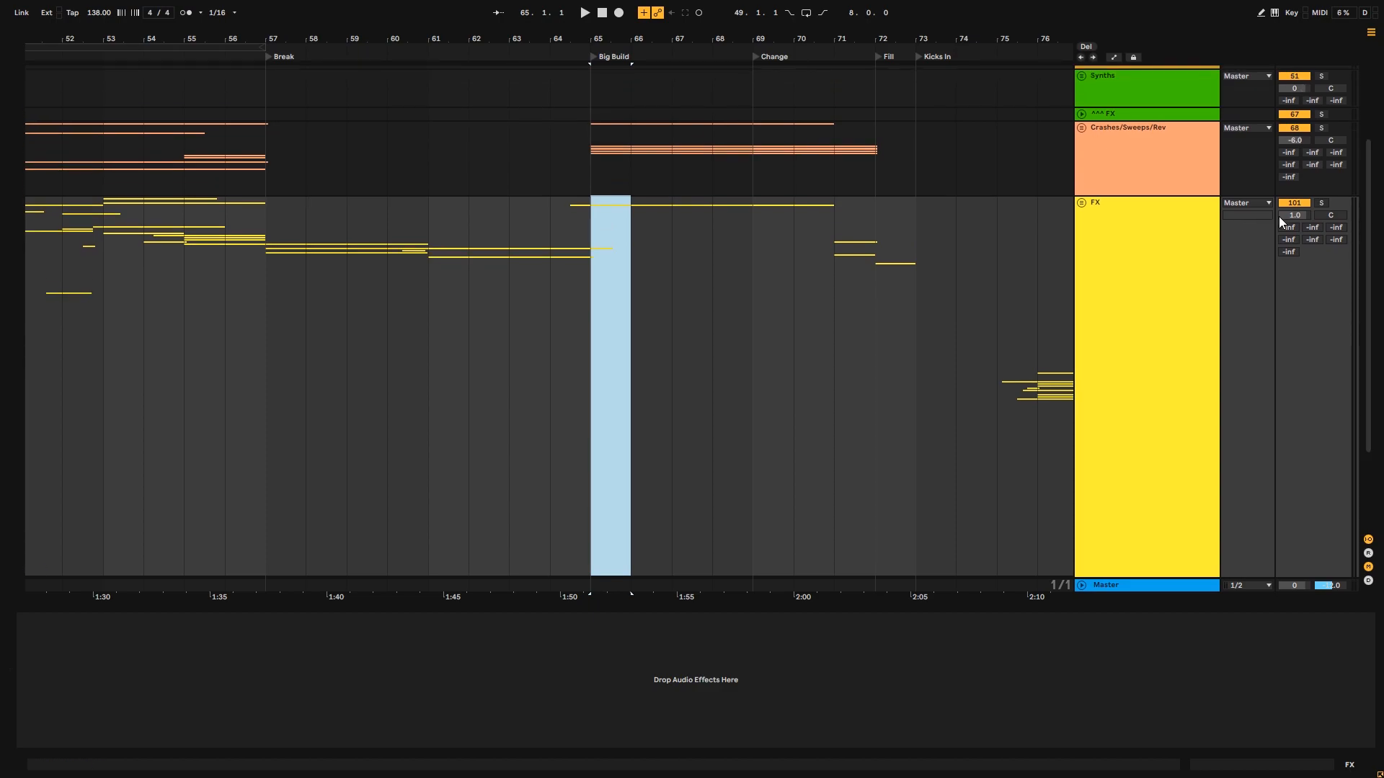
left_click(1320, 206)
left_click(572, 313)
key("space")
- Unfold the Percussion group and play its Breaks Sample track soloed from bar 65
scroll(1162, 214, "up", 3)
left_click(1081, 111)
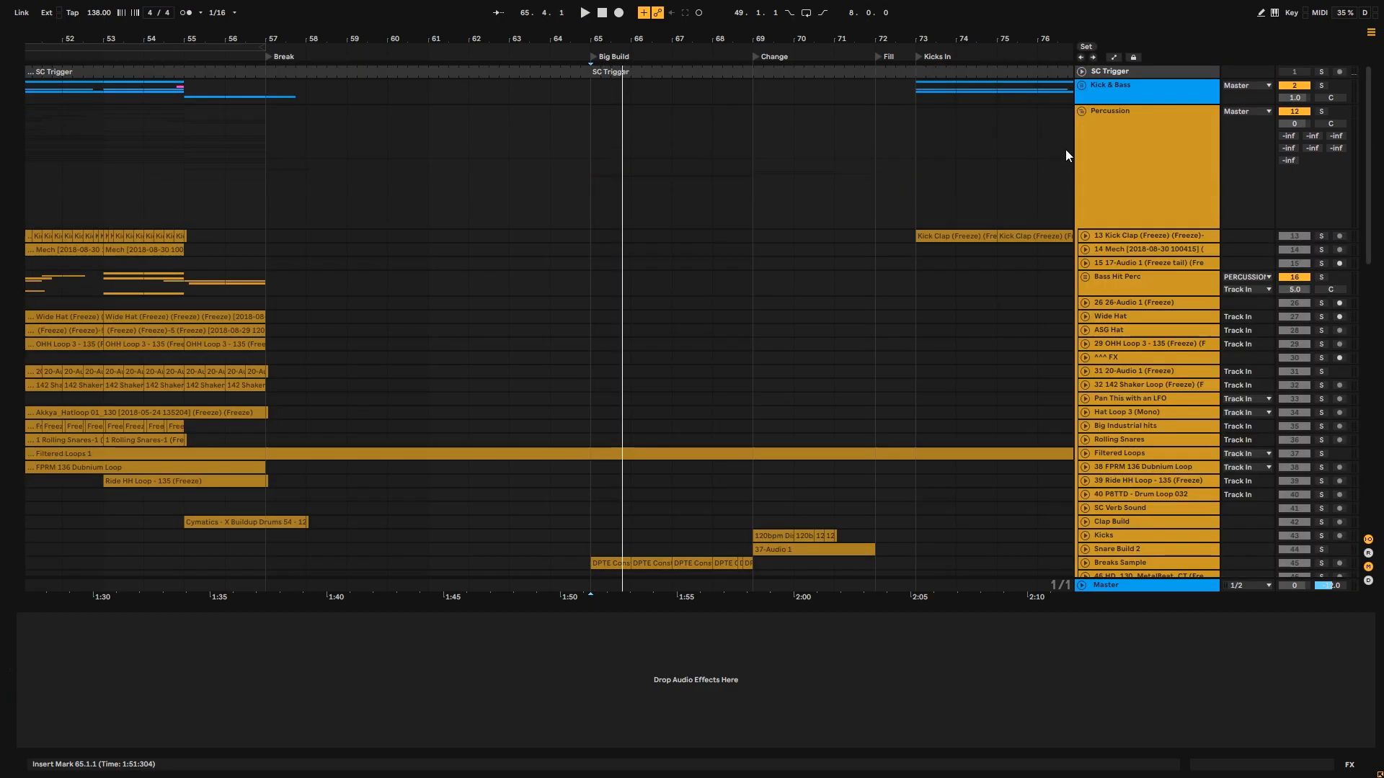
left_click(600, 572)
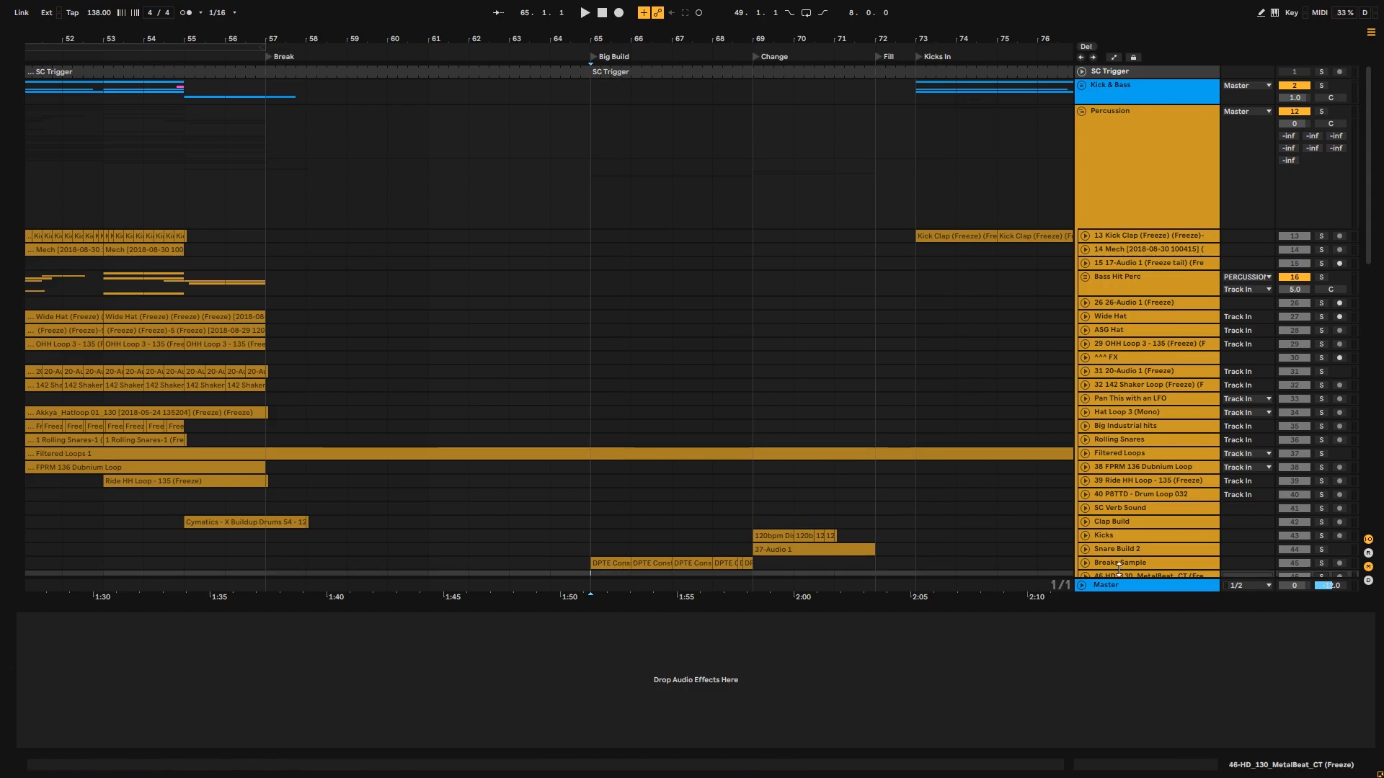
left_click(605, 560)
key("space")
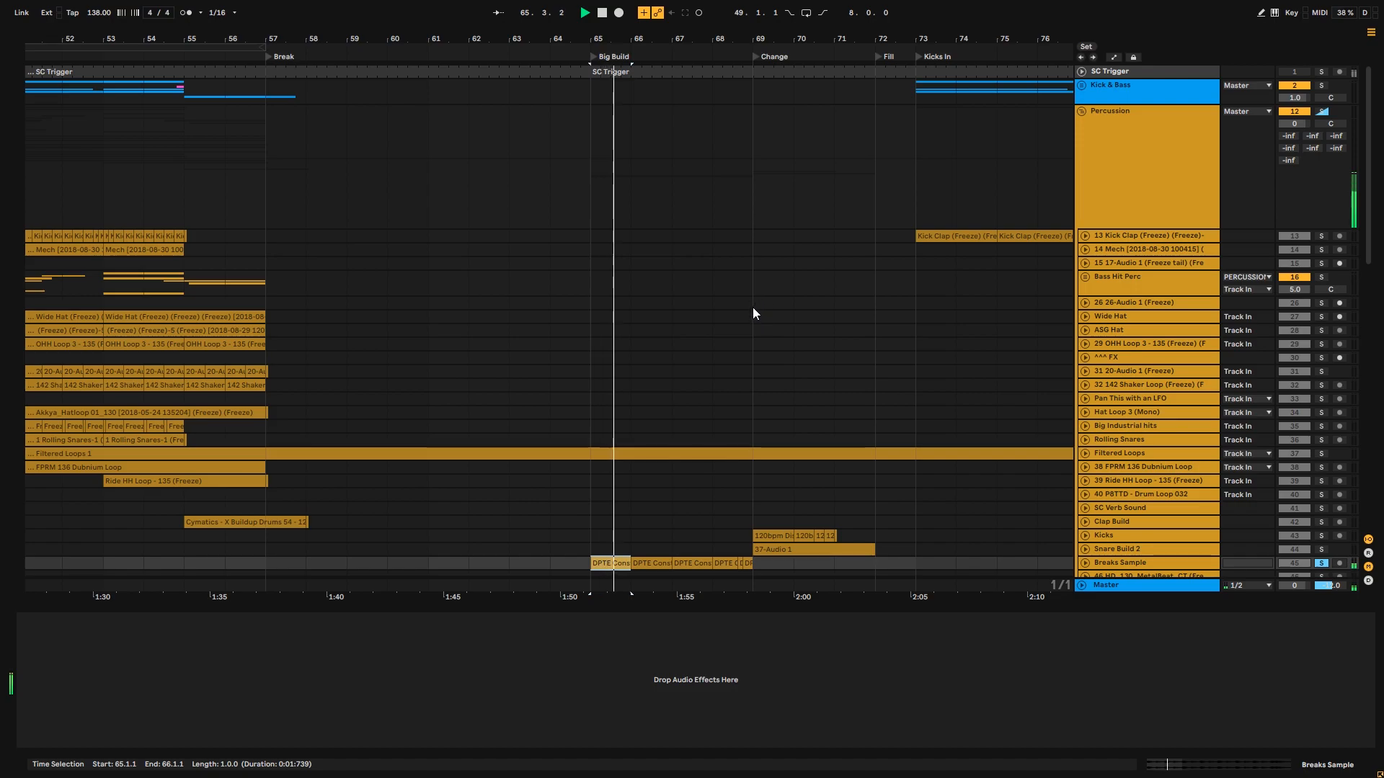
left_click_drag(673, 42, 702, 92)
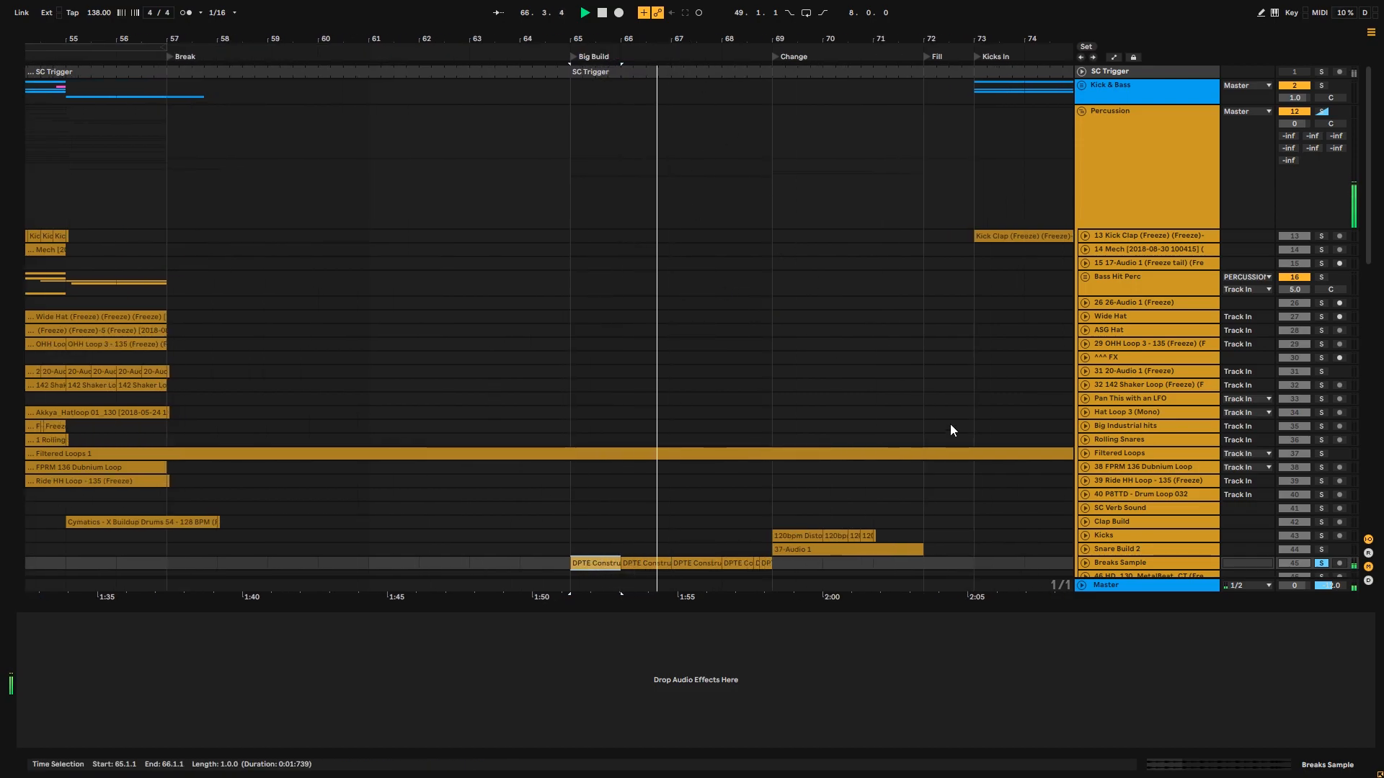
- Unfold the Studder FX ALL group and play its Distort Drum Loop track soloed from bar 65 for comparison
scroll(1133, 461, "down", 15)
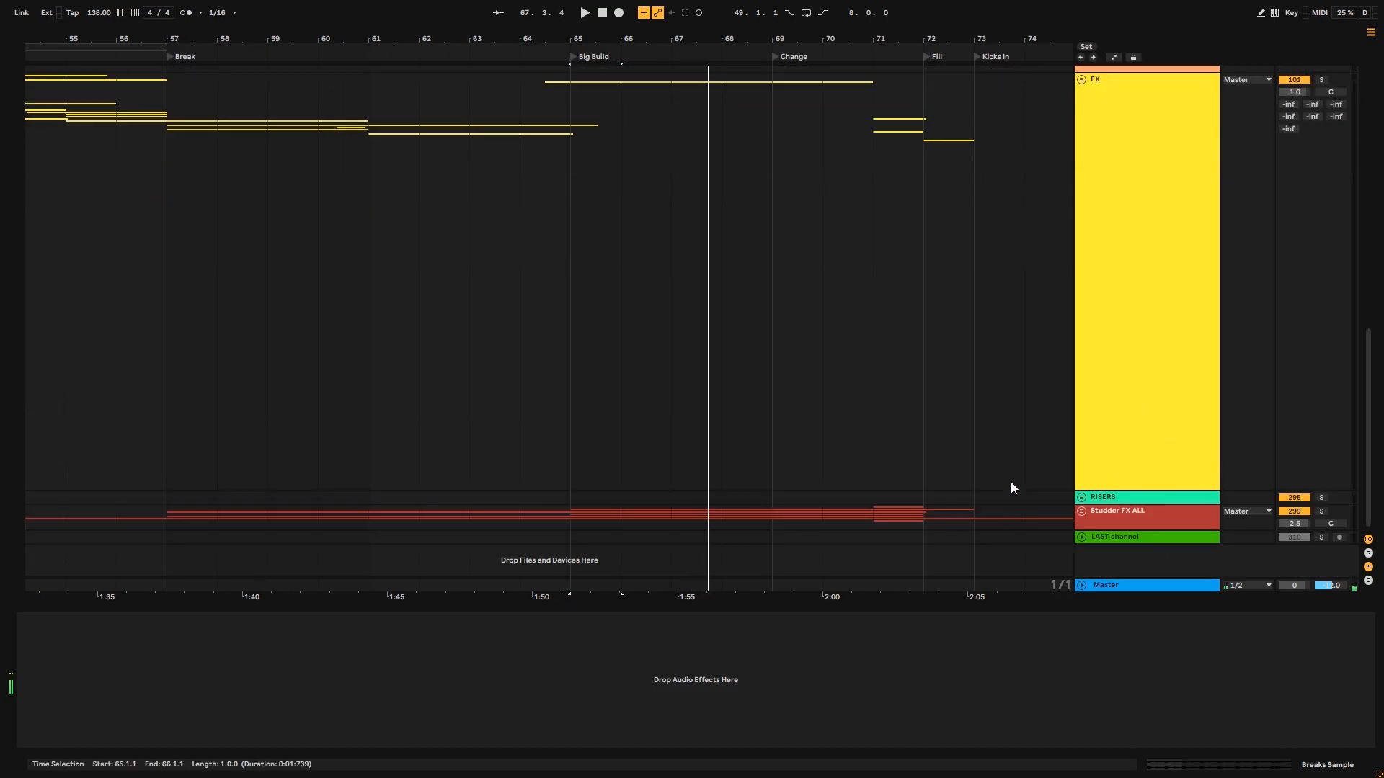
left_click(1082, 510)
scroll(1110, 462, "down", 6)
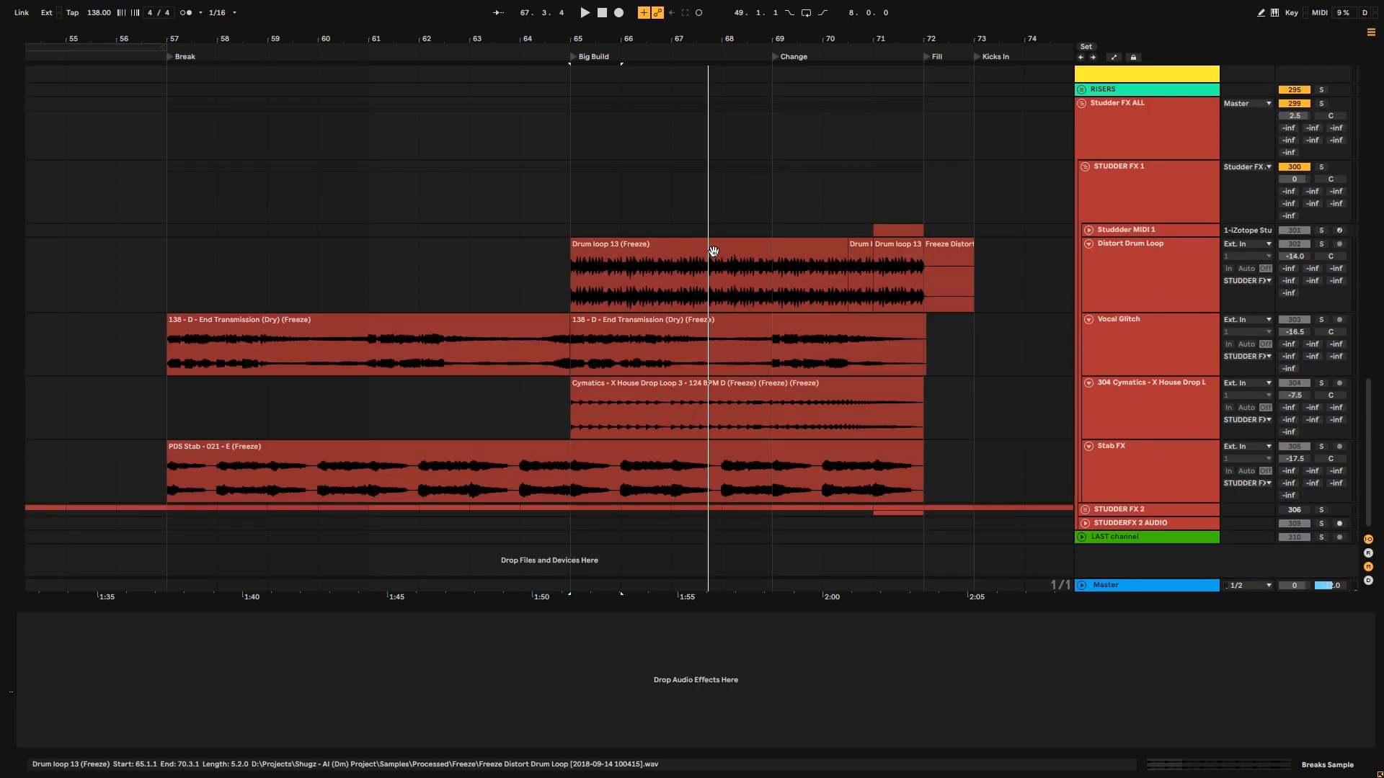
left_click(713, 245)
left_click(1322, 243)
left_click(567, 273)
key("space")
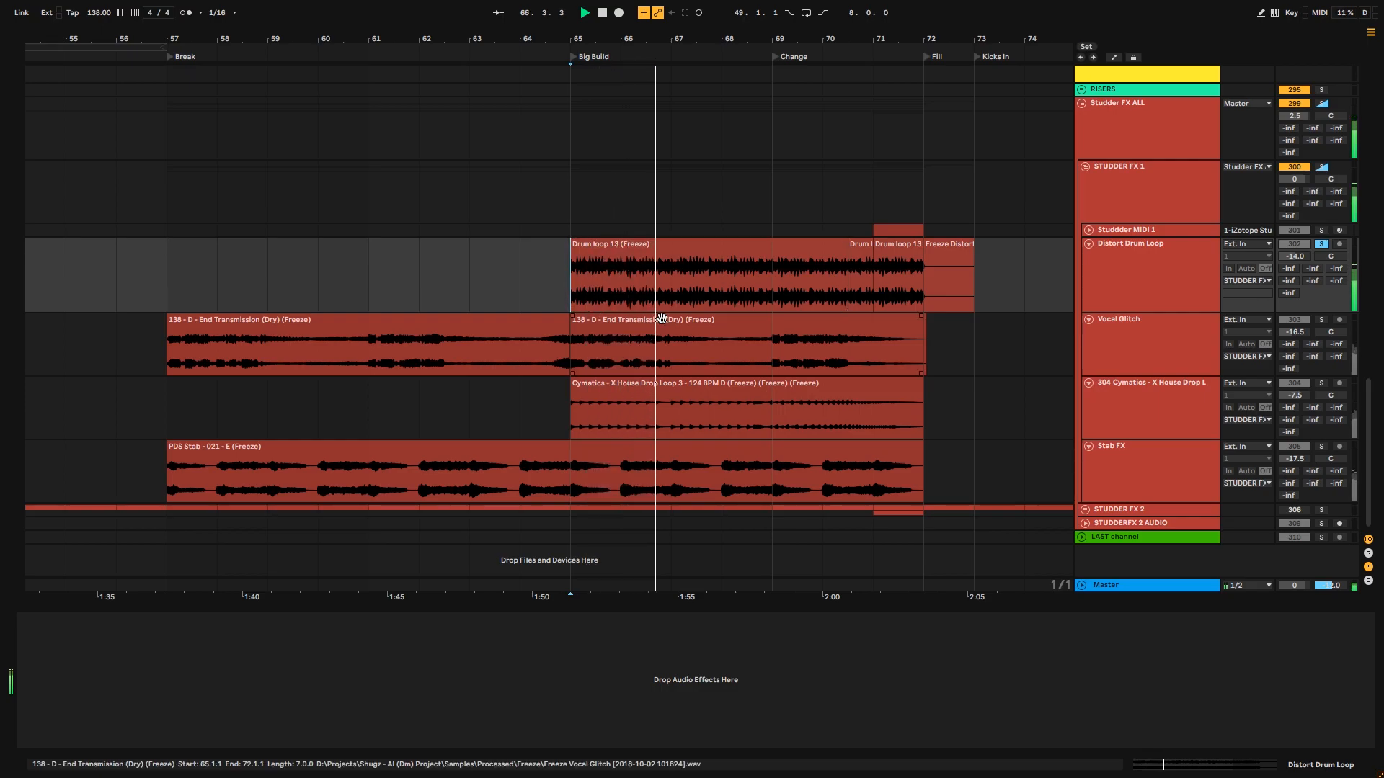
- Return to the Percussion group and replay the Breaks Sample track soloed from bar 65
scroll(663, 320, "up", 15)
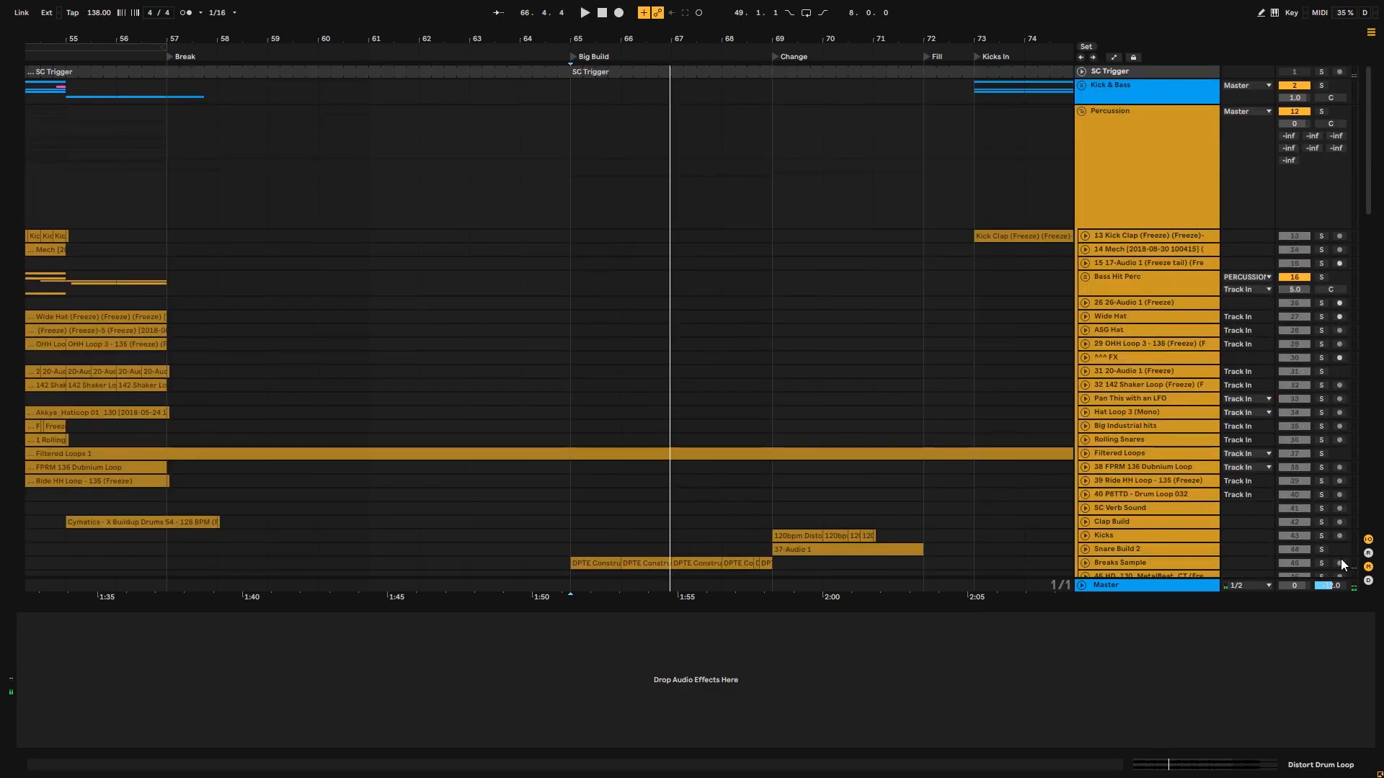
left_click(1319, 562)
left_click_drag(1368, 141, 1359, 168)
left_click(557, 481)
key("space")
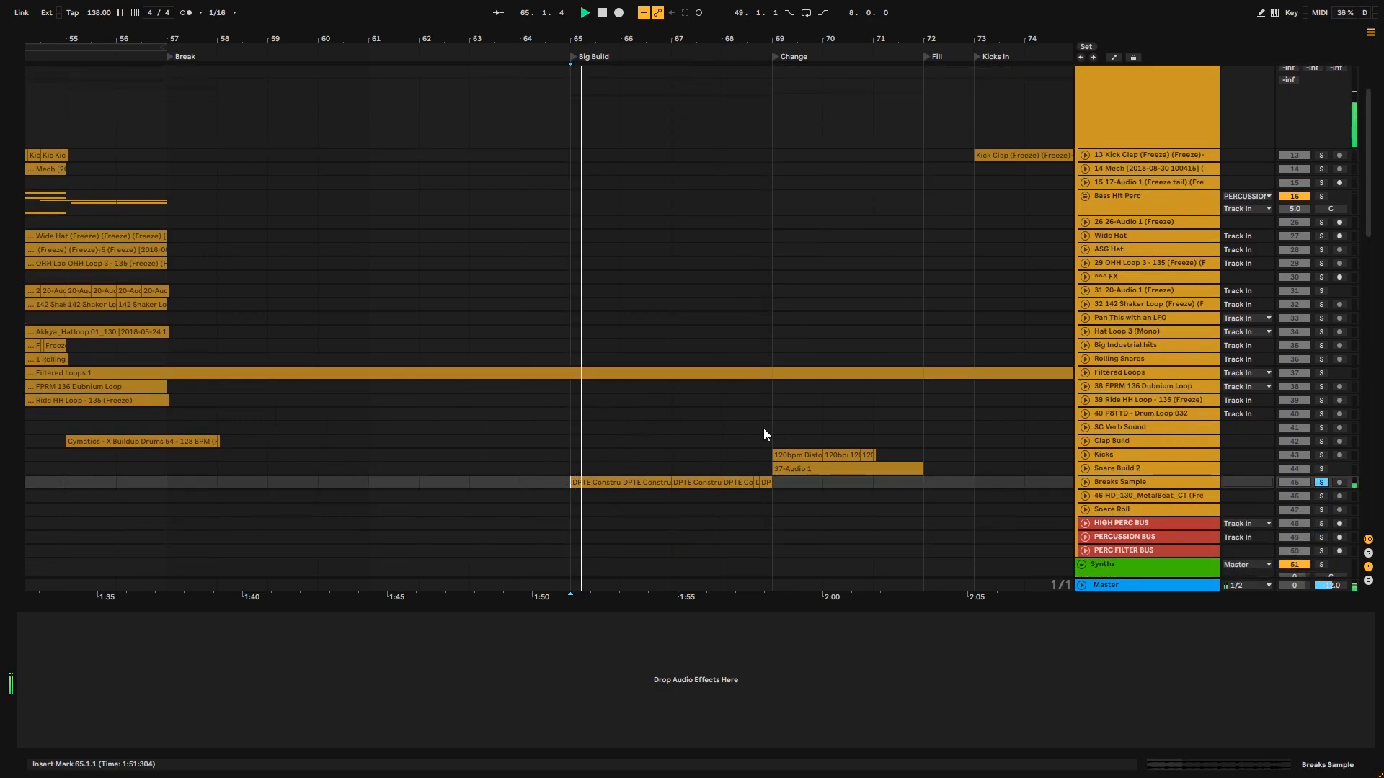
- Play the Kicks track unfolded and soloed from the Change at bar 69, and clear the solo
left_click(768, 467)
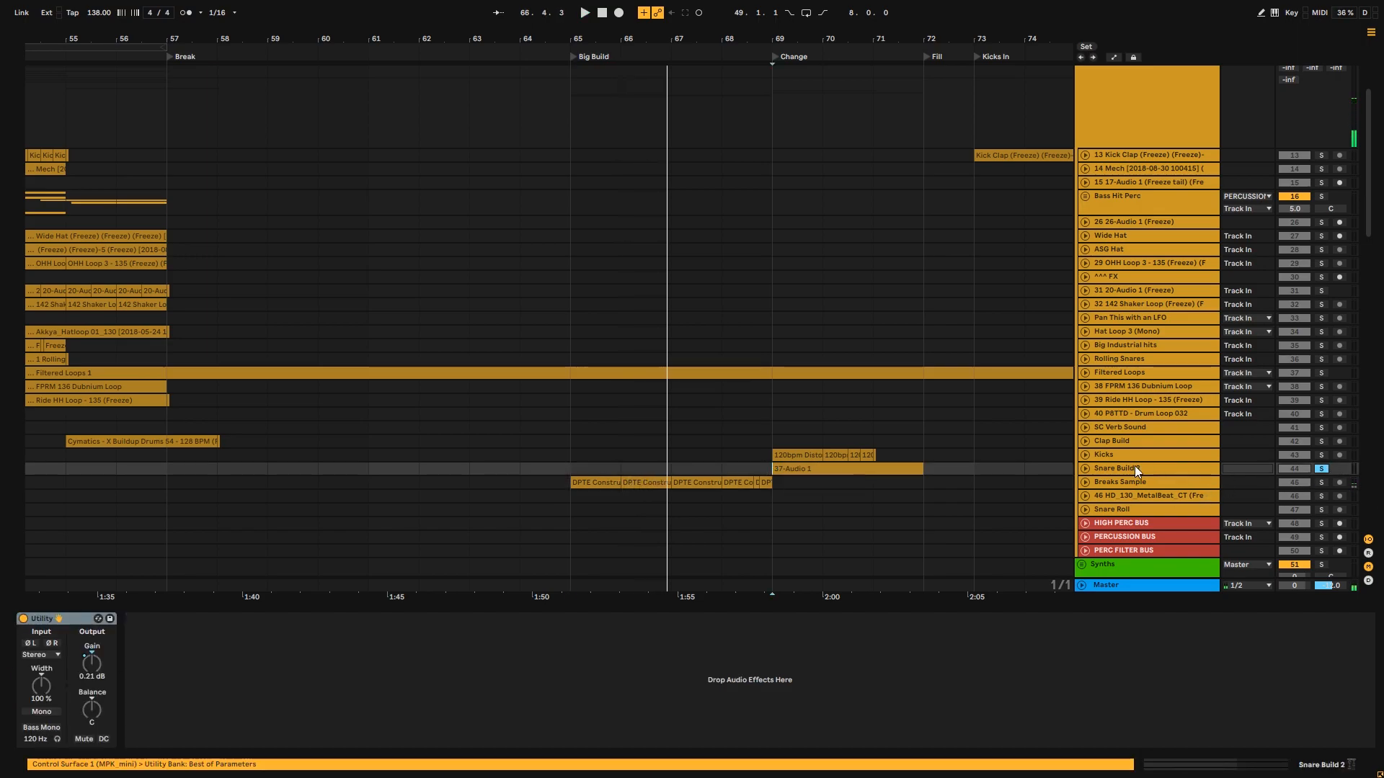
left_click(1322, 454)
key("space")
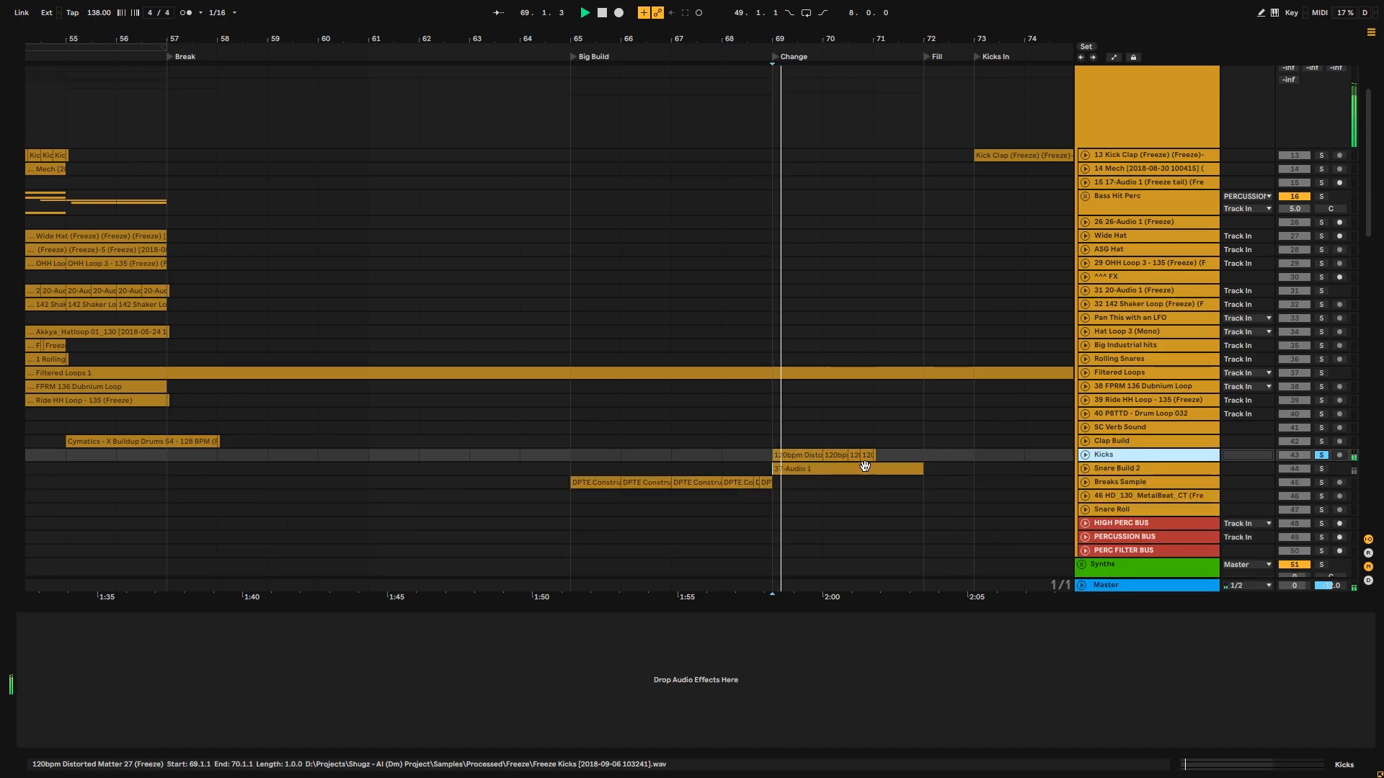
left_click(1083, 456)
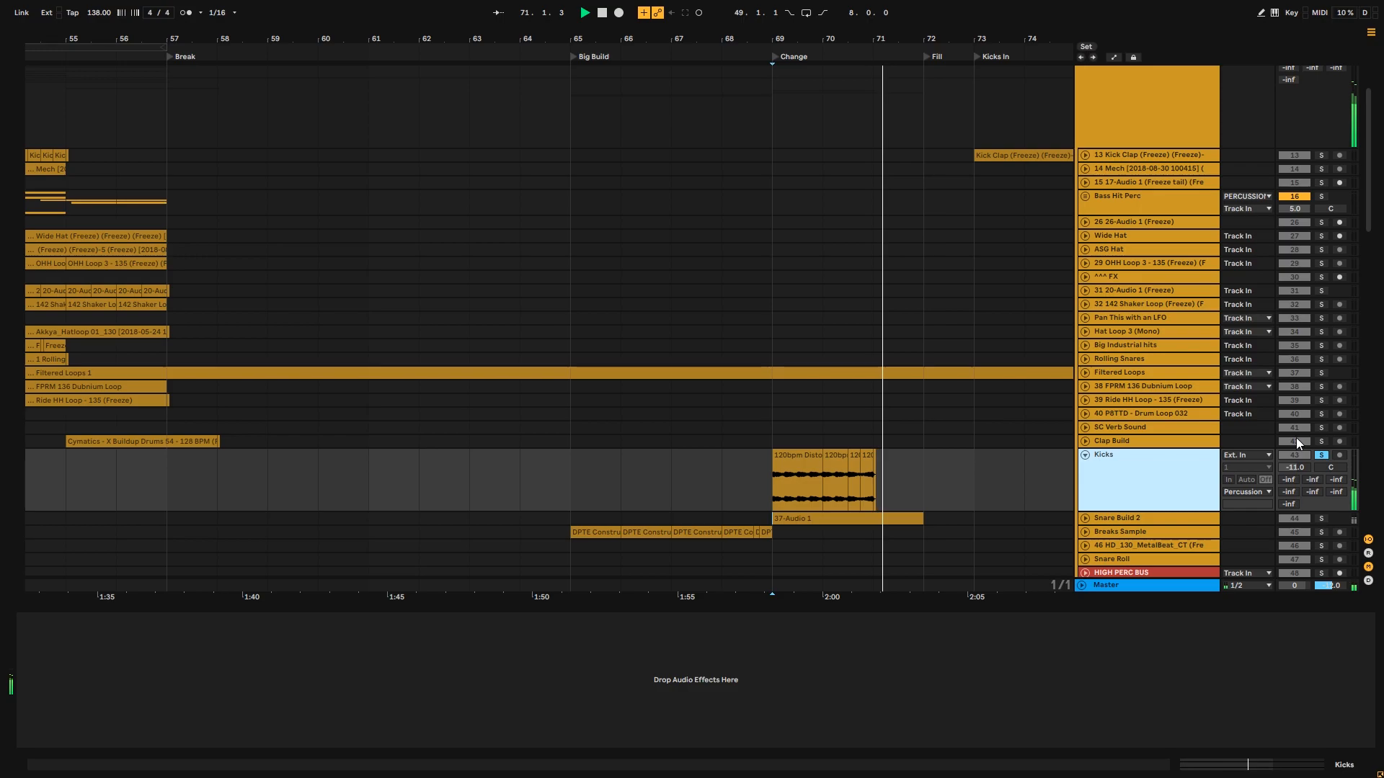
left_click(1323, 373)
left_click(1324, 374)
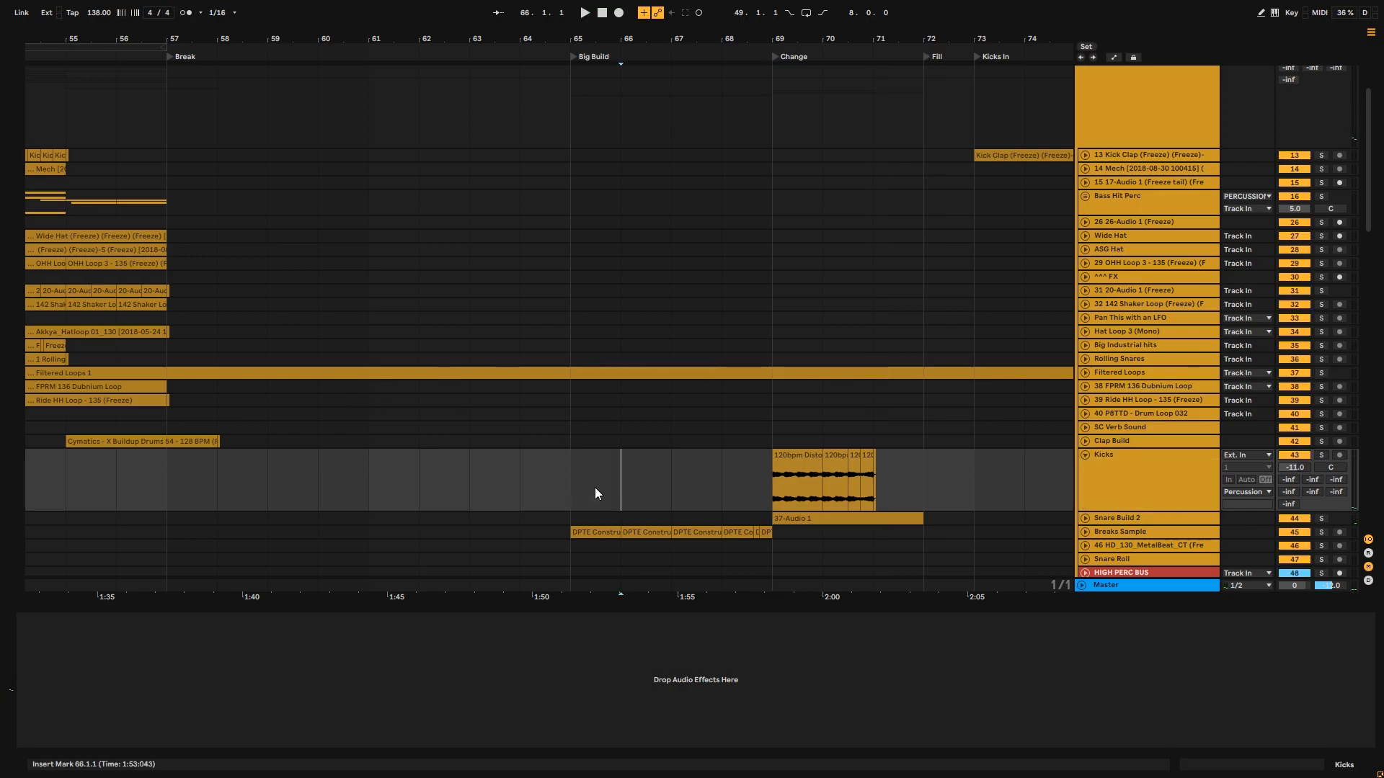
- Place the insert marker at the start of the Break at bar 57 and fold the Percussion group
left_click_drag(378, 39, 463, 228)
left_click(340, 508)
scroll(1368, 210, "up", 3)
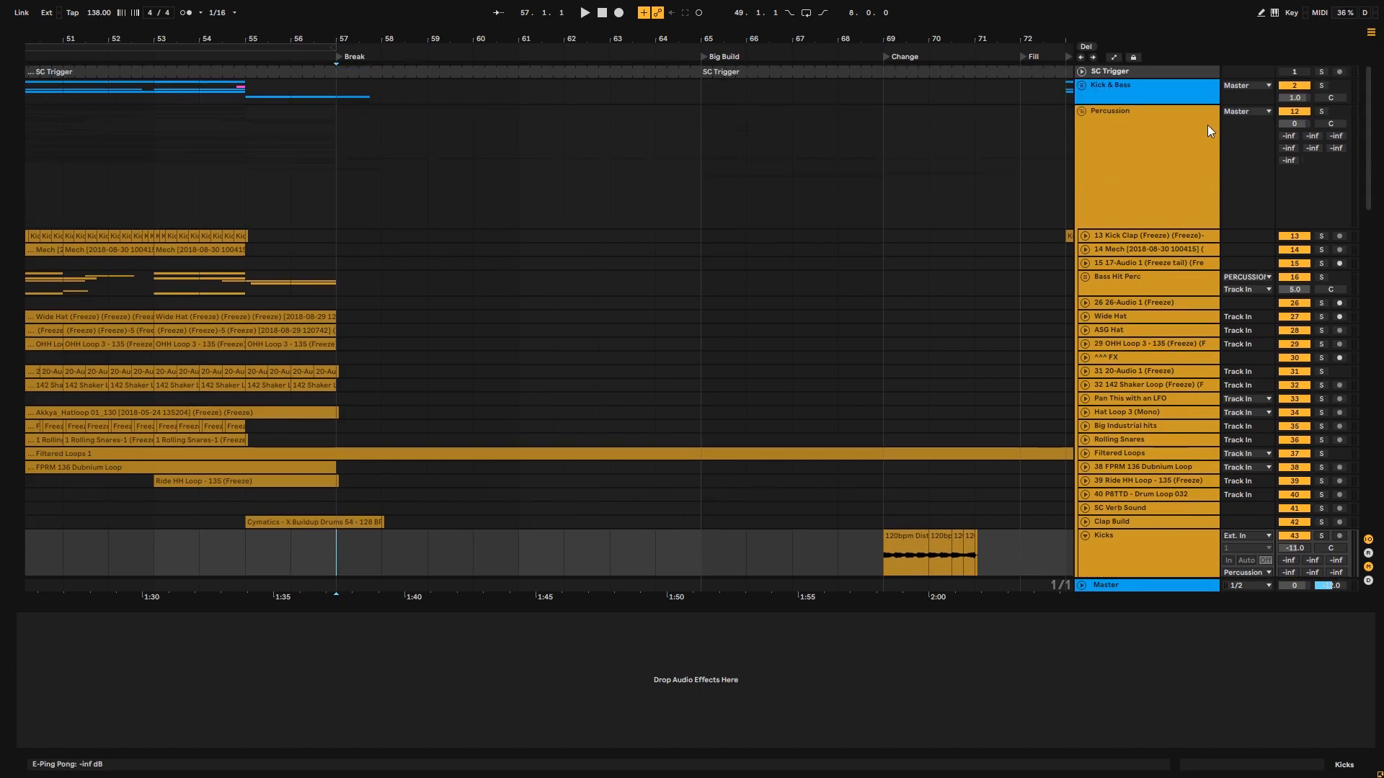
left_click(1082, 112)
scroll(1367, 166, "down", 4)
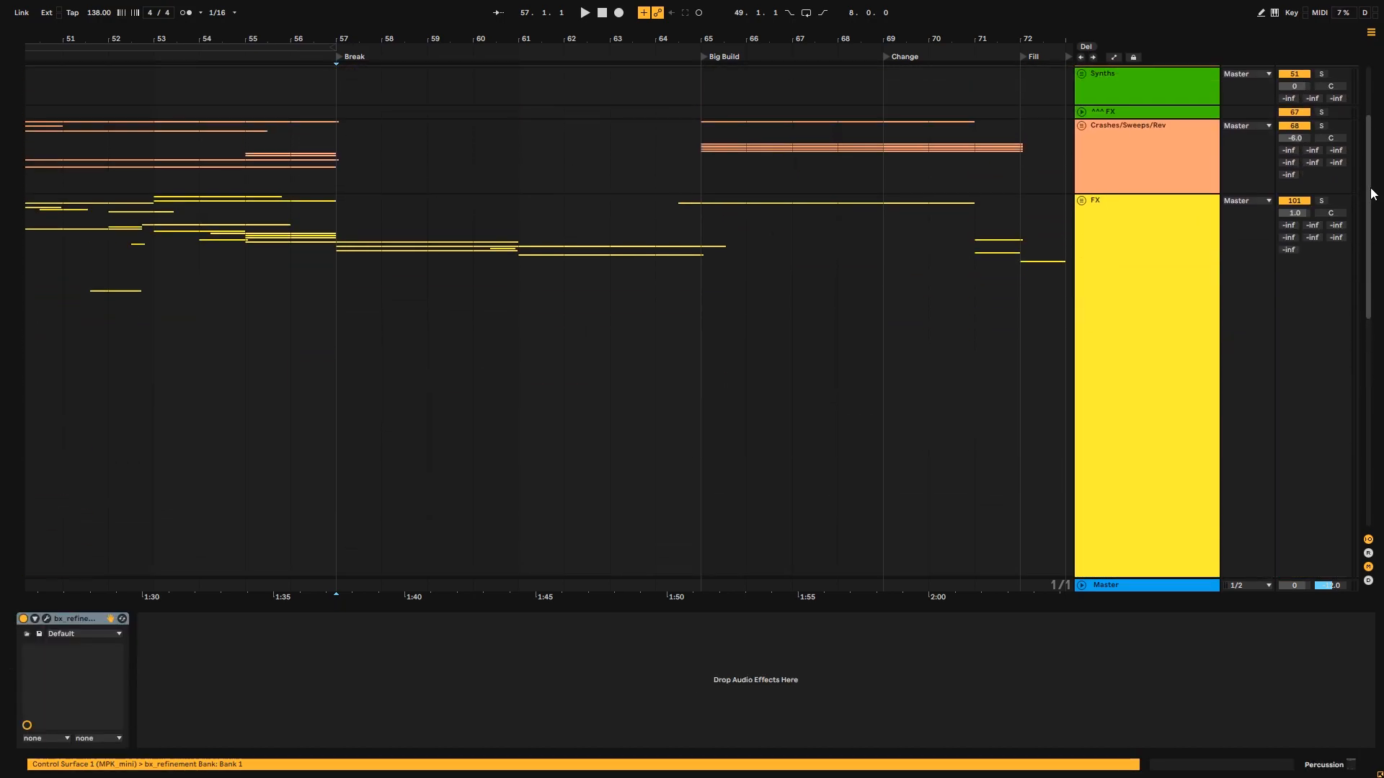
- Play the full mix from the start of the Break at bar 57 while reviewing the FX group's tracks
scroll(911, 431, "down", 10)
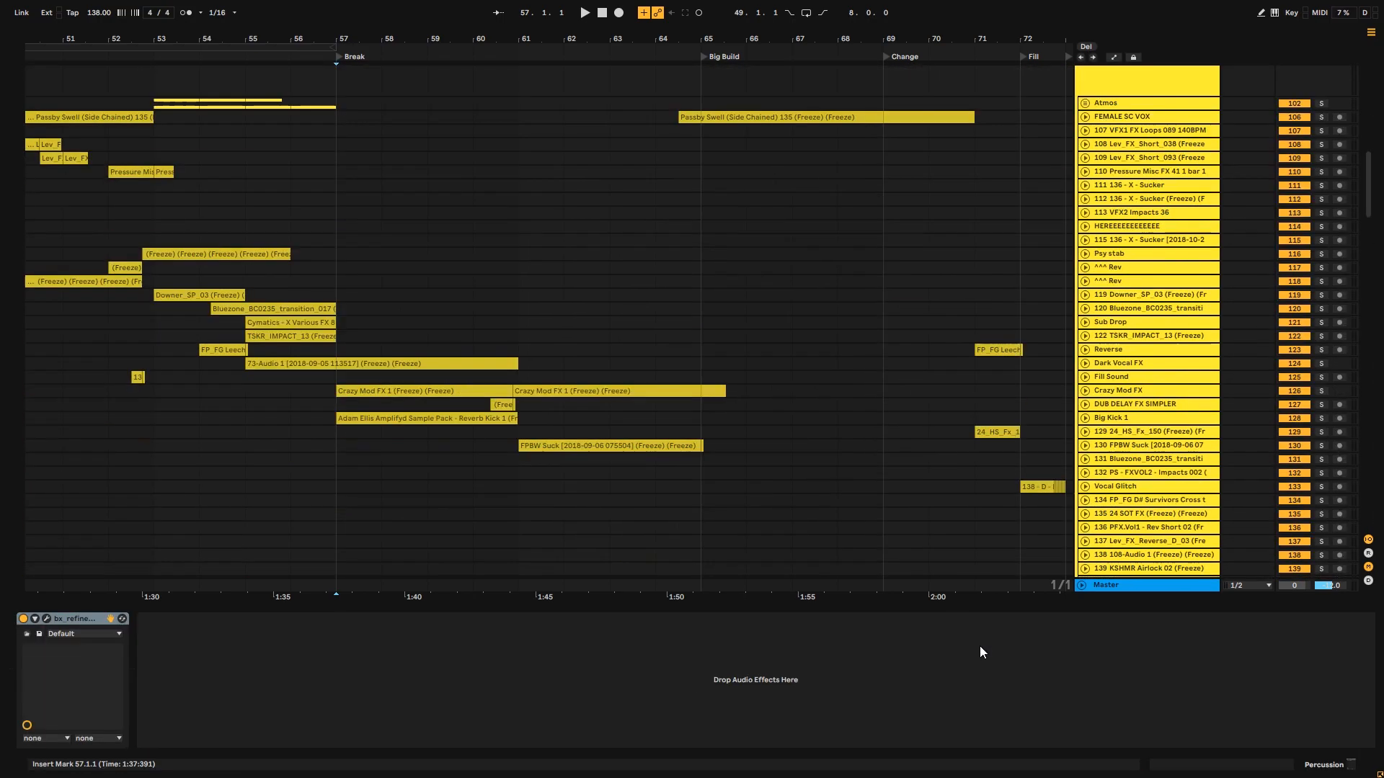
left_click(332, 175)
scroll(337, 162, "down", 3)
key("space")
scroll(365, 185, "up", 20)
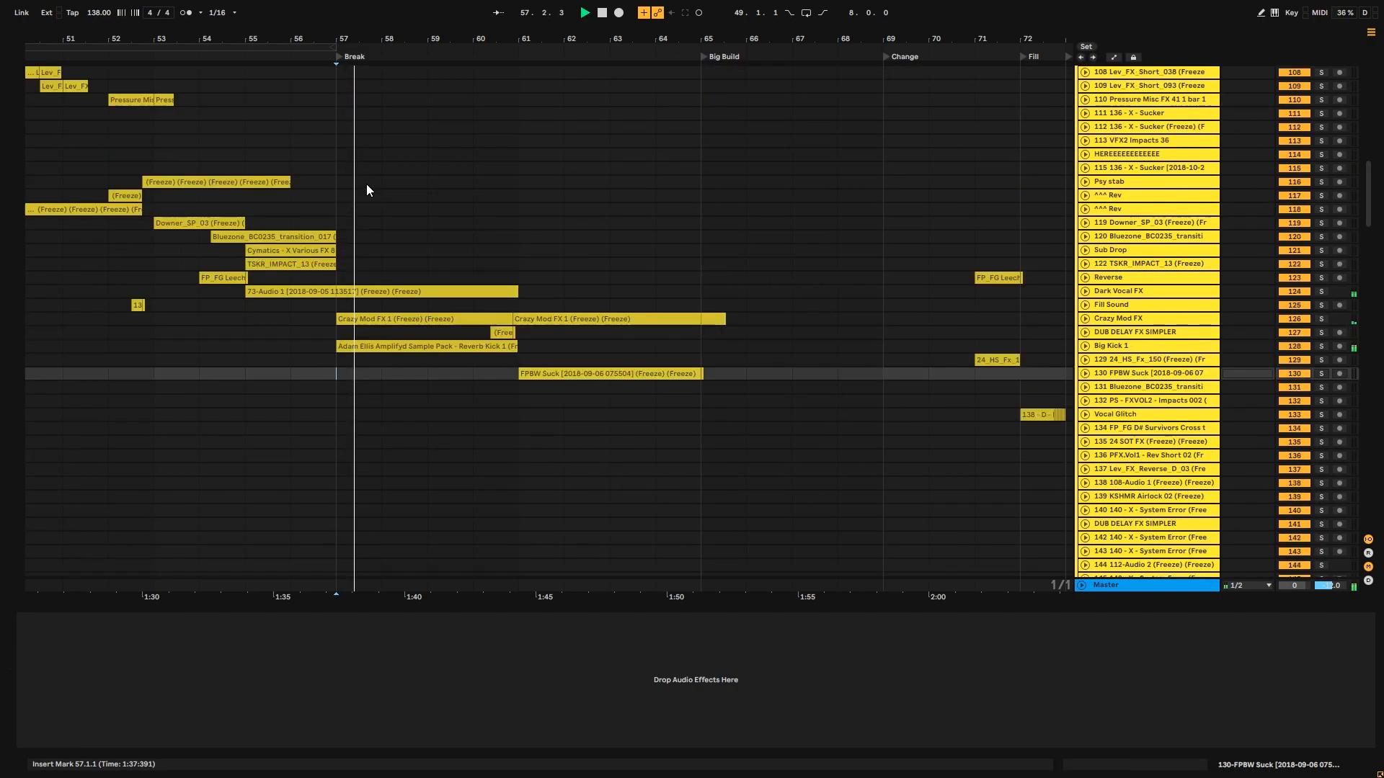
scroll(518, 422, "down", 5)
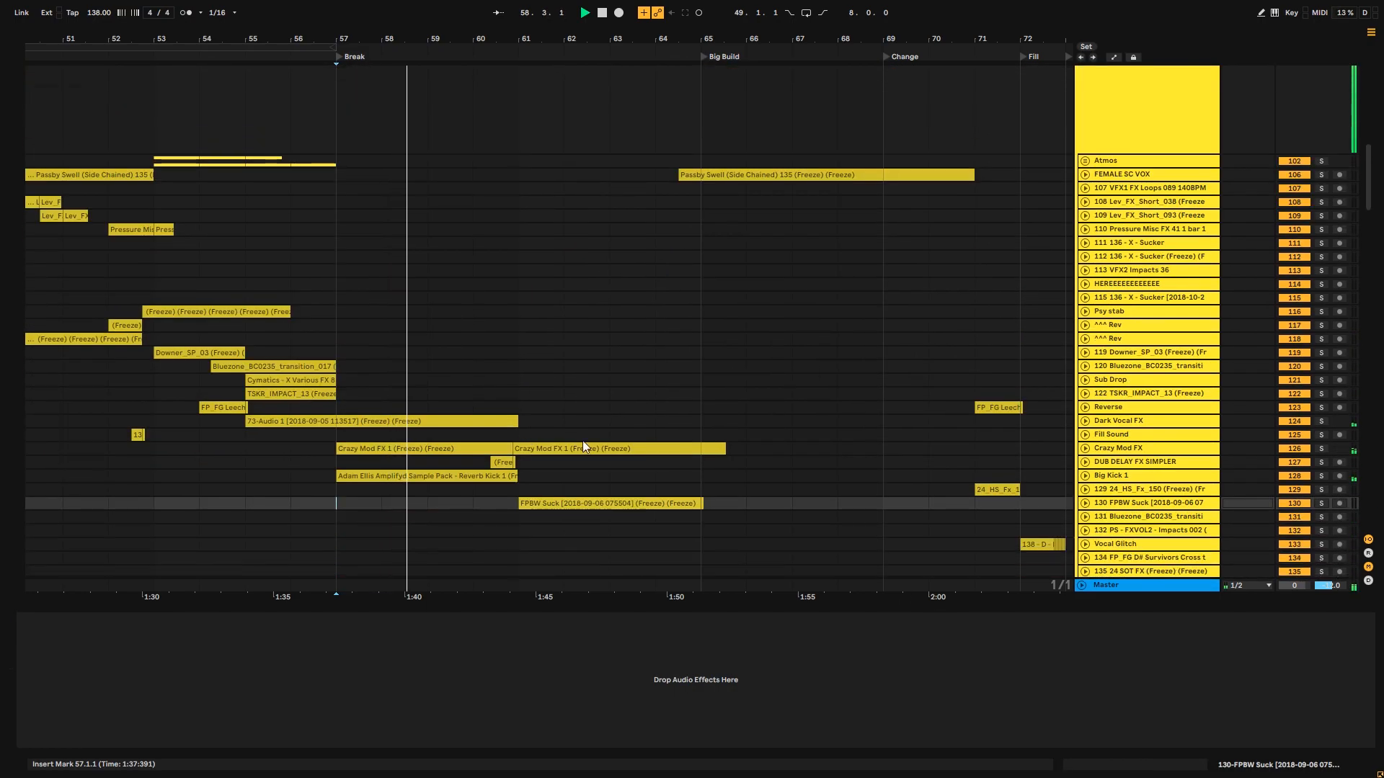
- Solo and unfold the Crazy Mod FX track and play it from the start of the Break at bar 57
left_click(1320, 448)
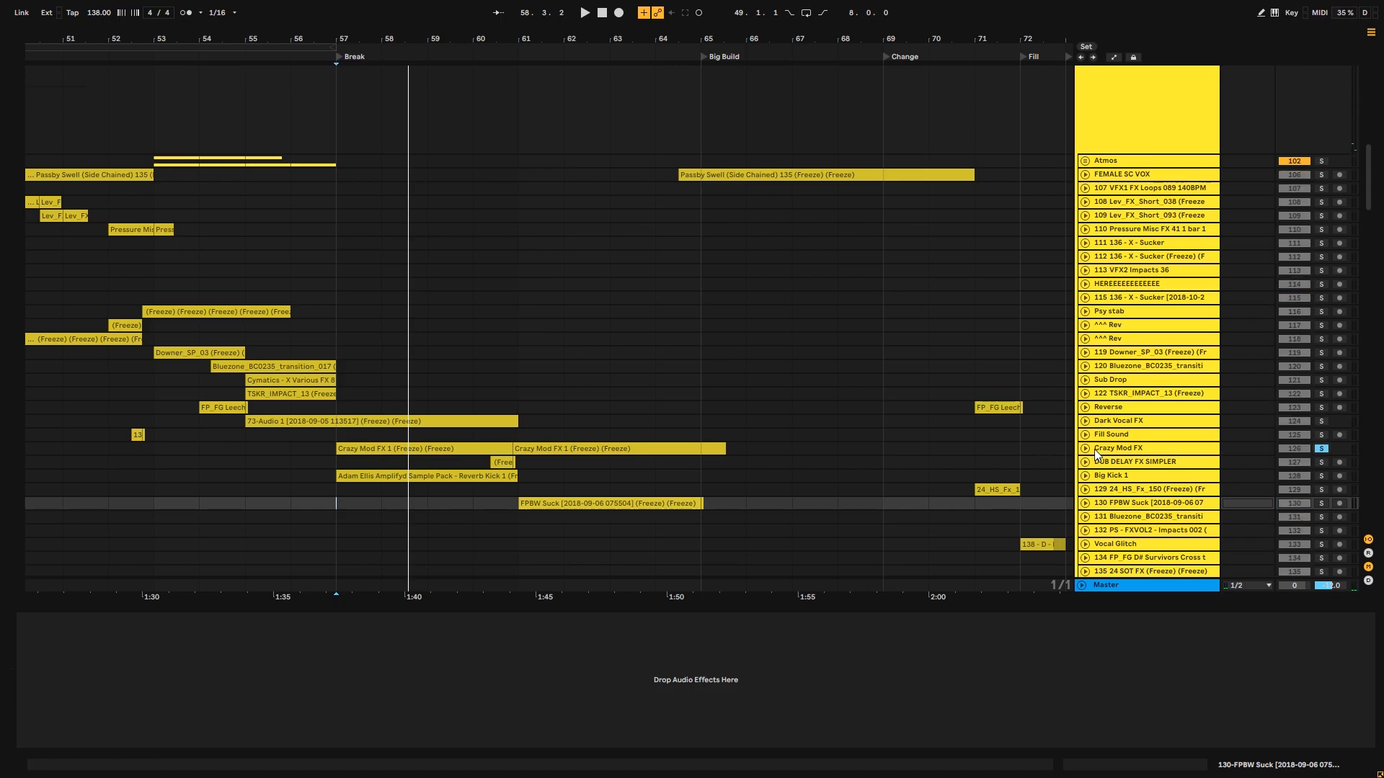
left_click(1085, 448)
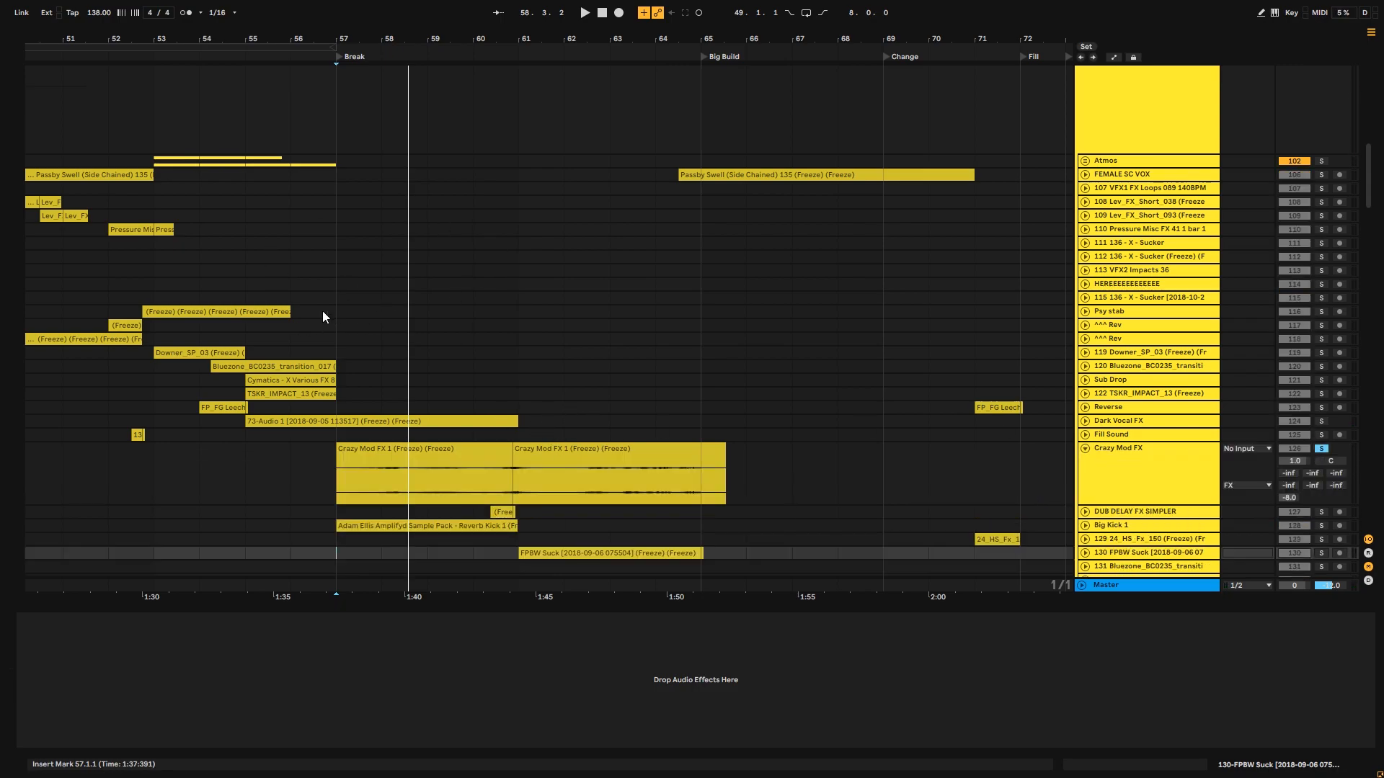
left_click(396, 446)
left_click_drag(427, 40, 438, 144)
left_click(265, 482)
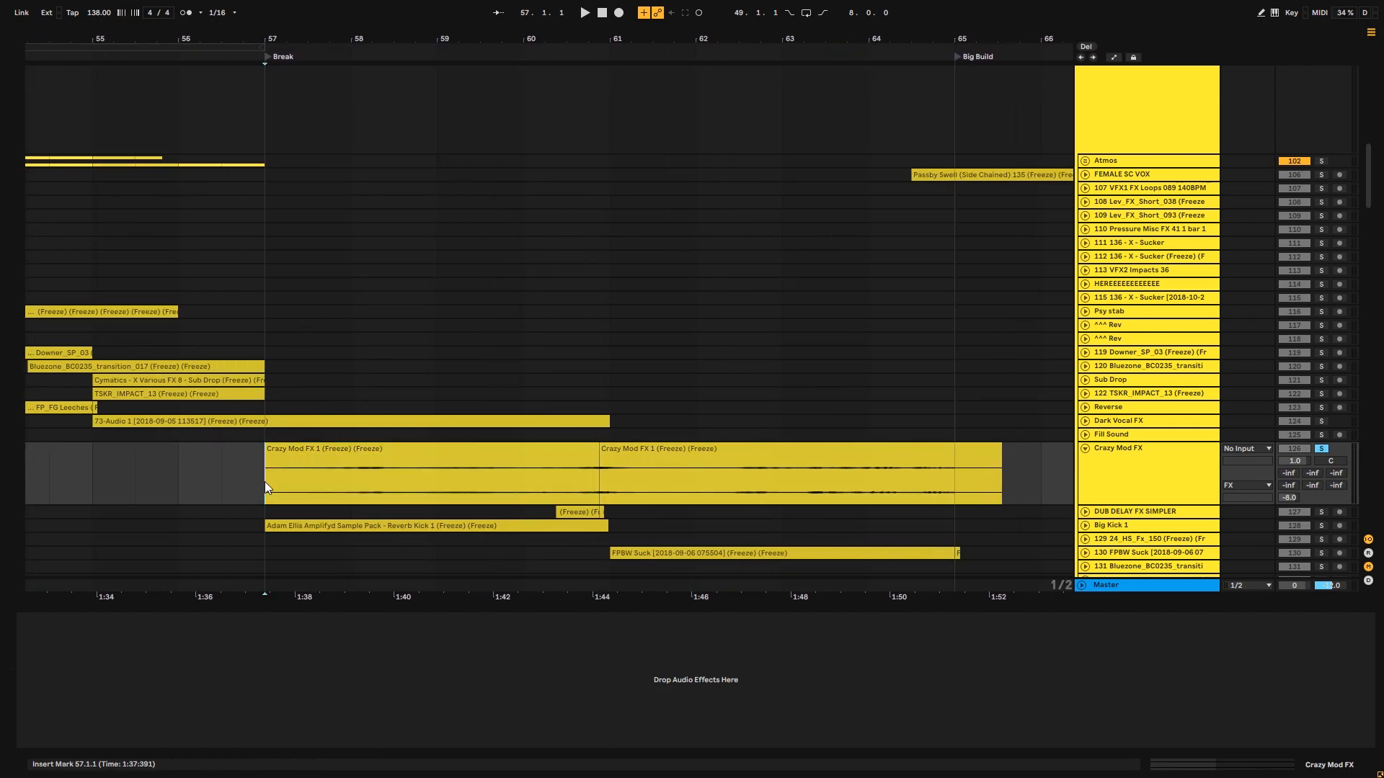
key("space")
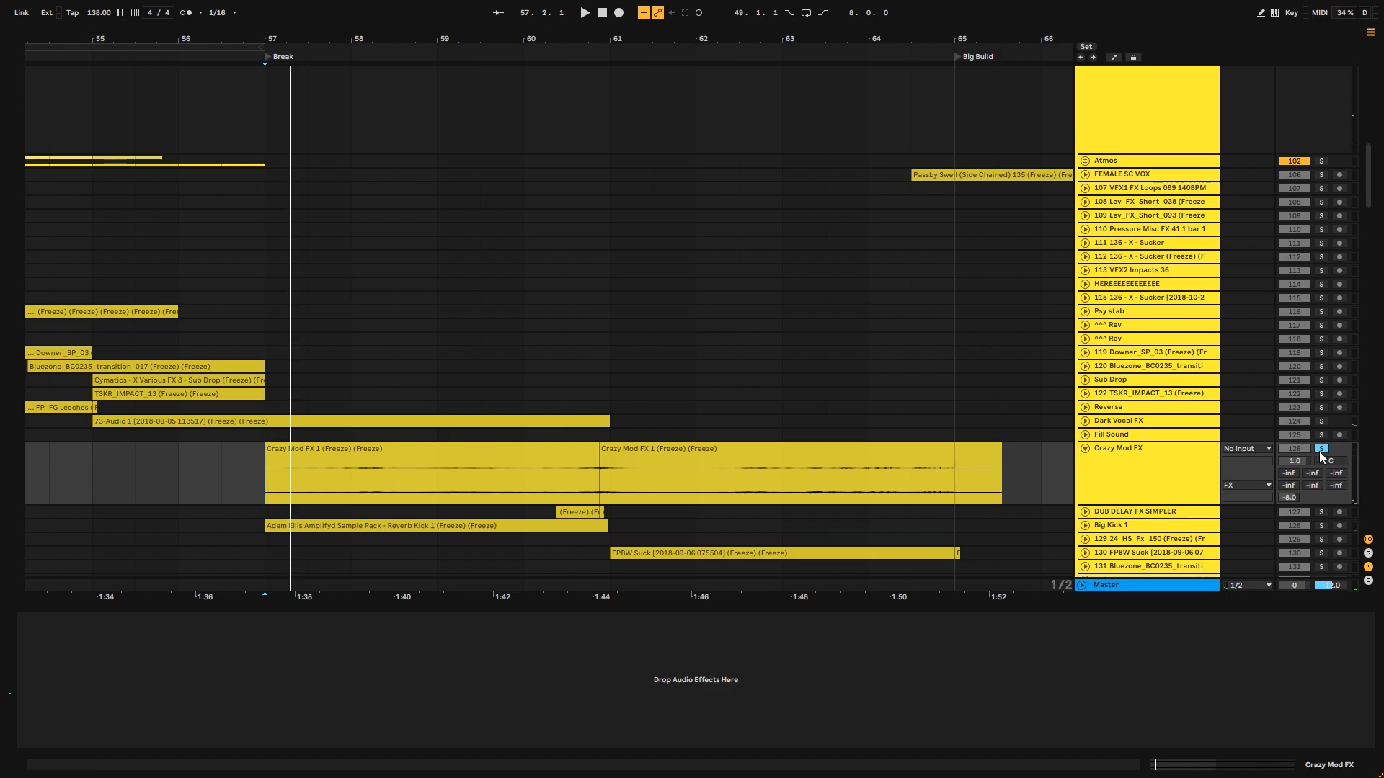
- Fold the Studder FX ALL group near the end of the track list
left_click_drag(1369, 184, 1362, 511)
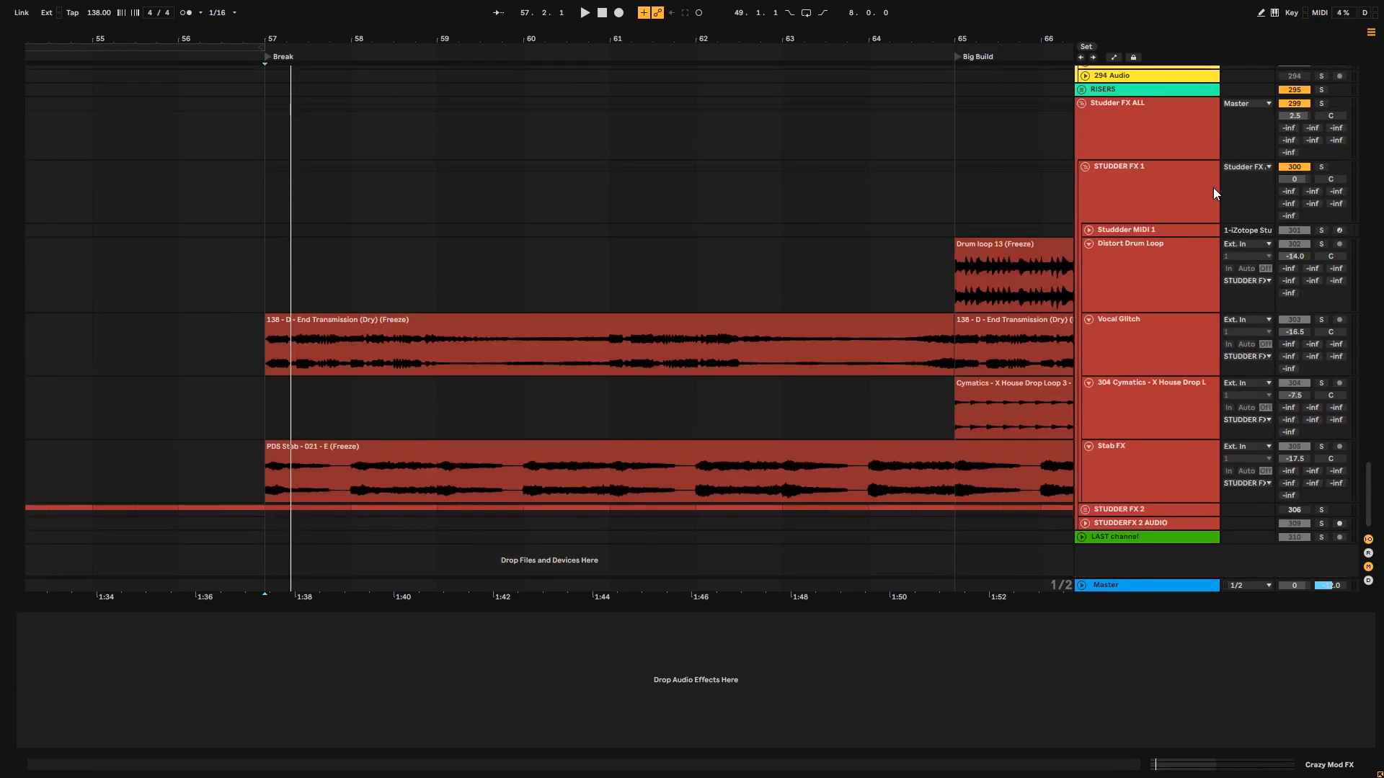
left_click(1083, 106)
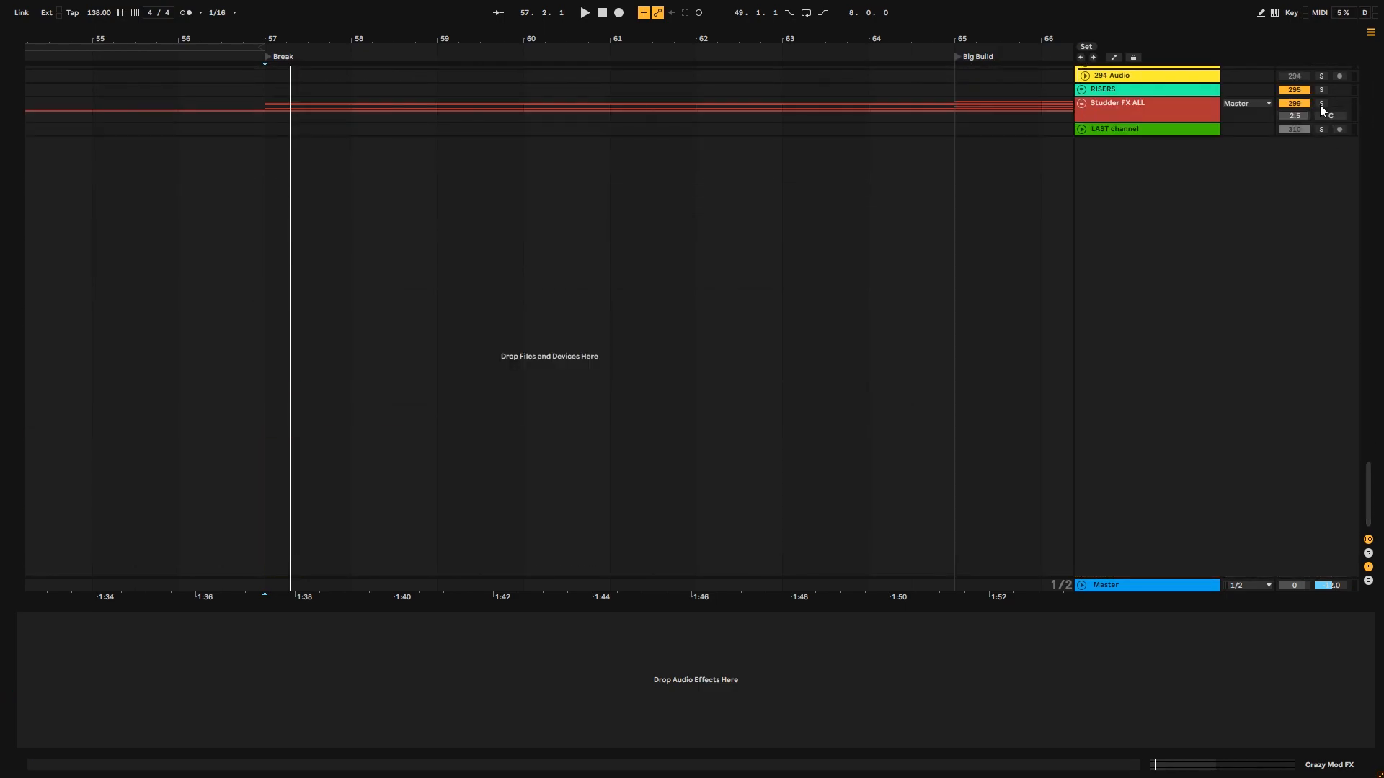
- Replay the Crazy Mod FX track soloed from bar 57 and set its volume to 1.5
left_click_drag(1373, 473, 1352, 215)
scroll(1216, 274, "down", 3)
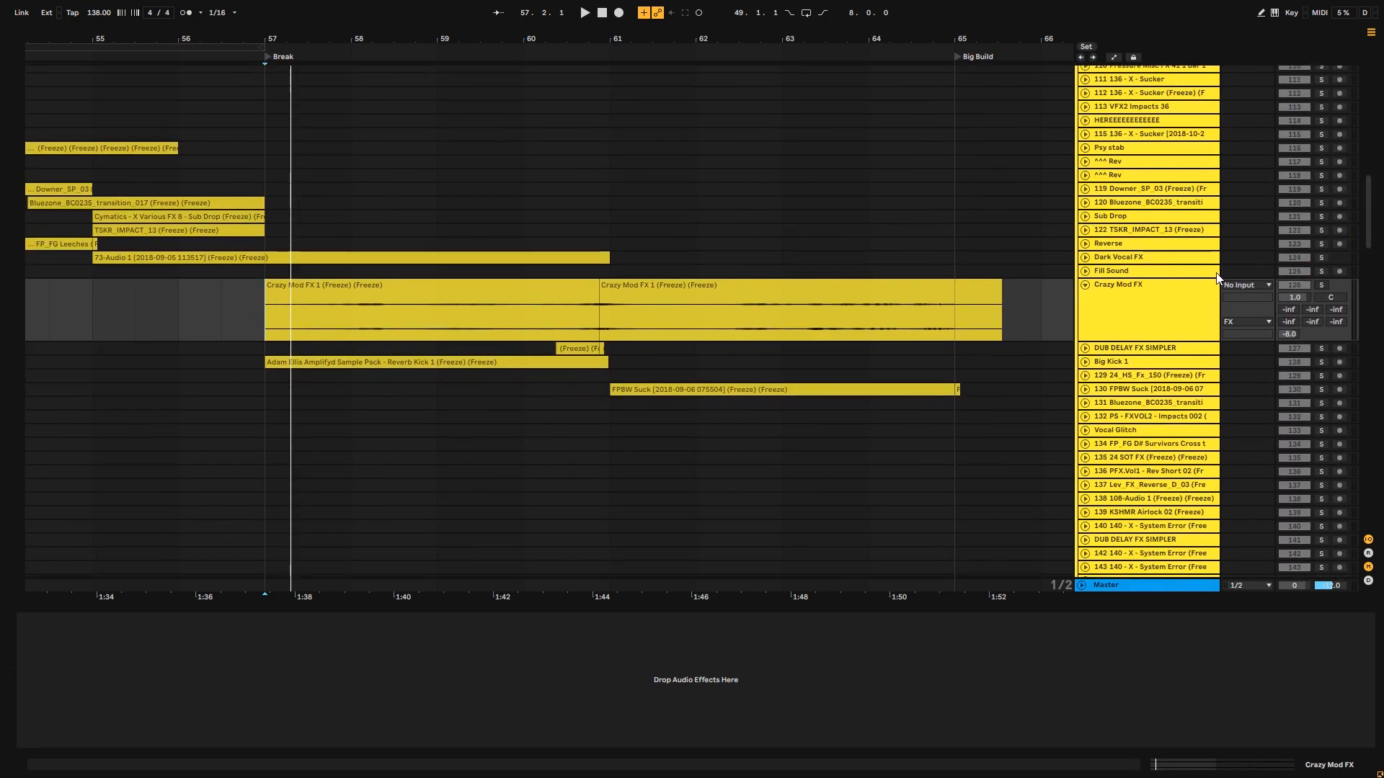
key("space")
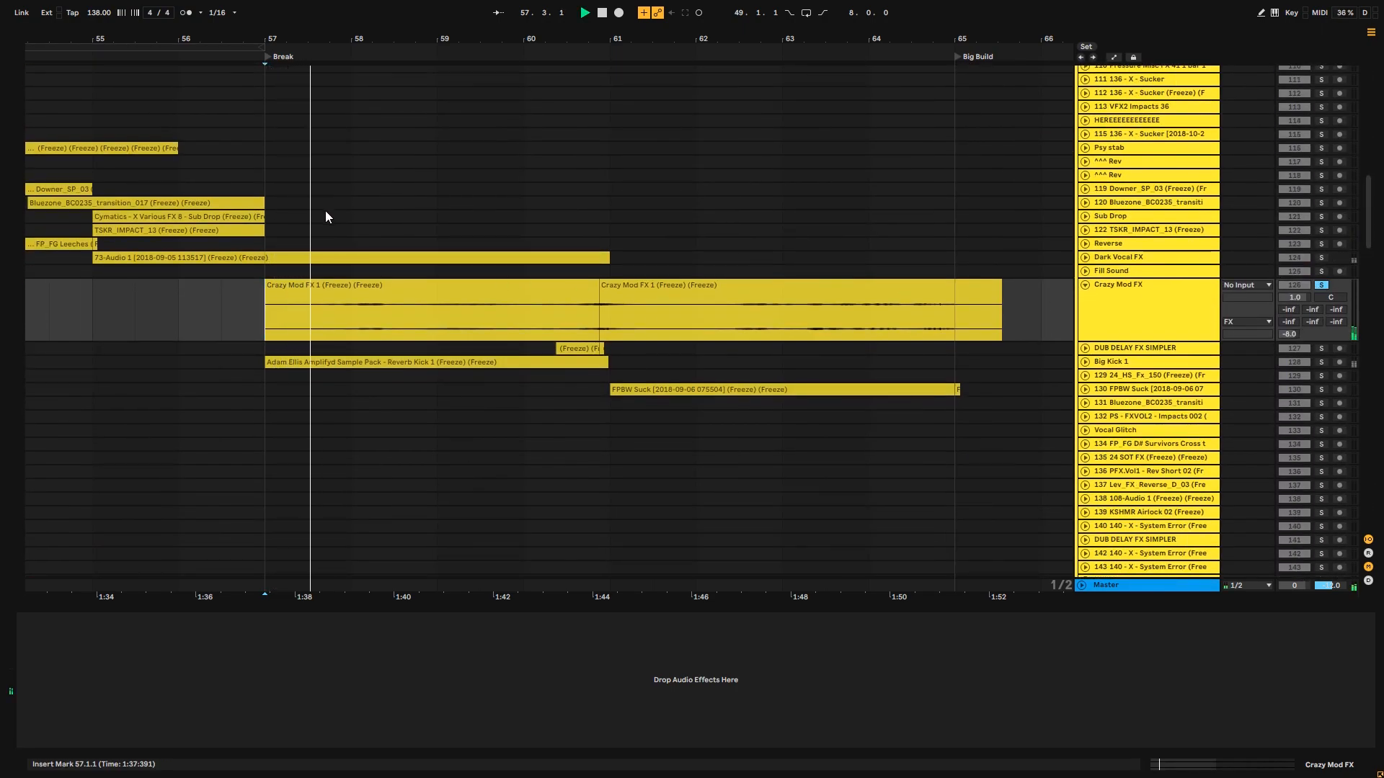
left_click_drag(1301, 300, 1300, 295)
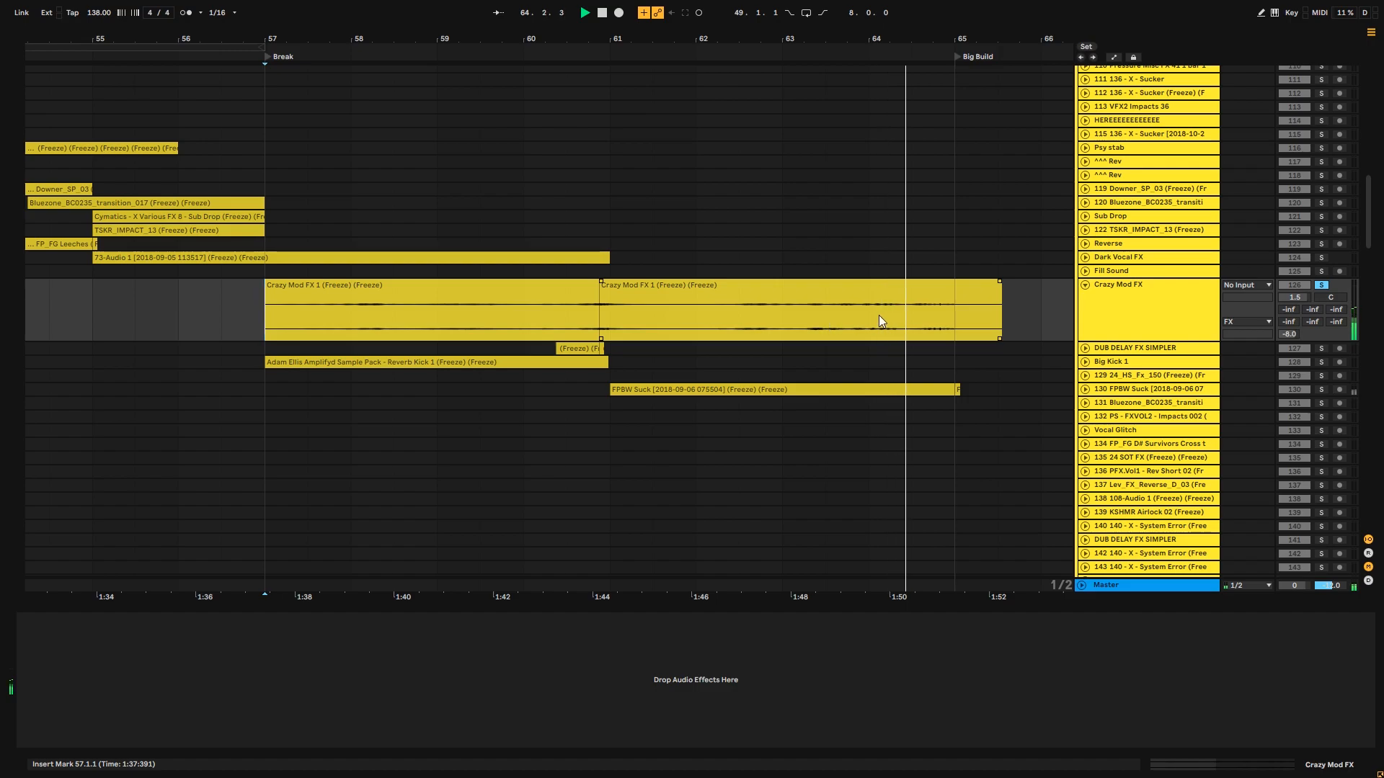
- Unfold the DUB DELAY FX SIMPLER track and play it soloed from the start of its clip at 60.2.3
left_click(302, 364)
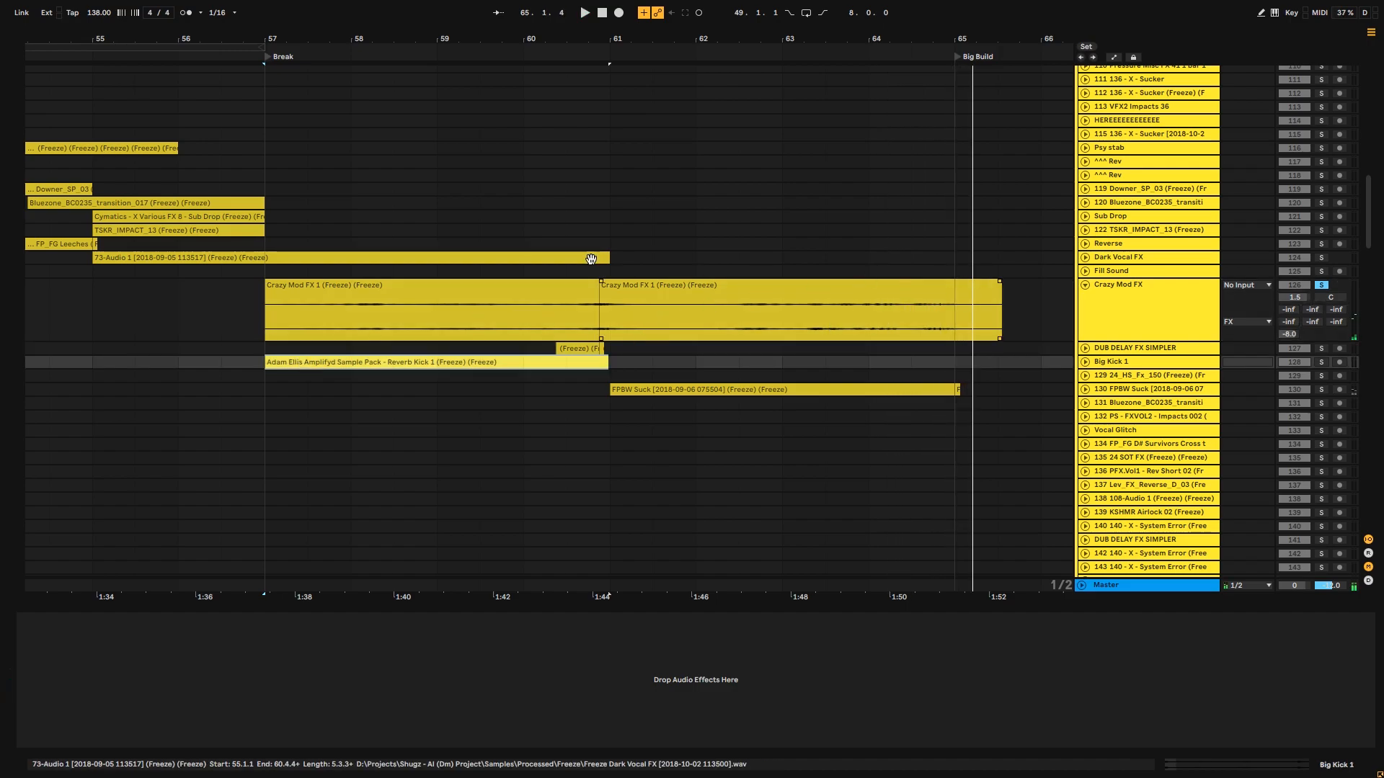
left_click(1091, 347)
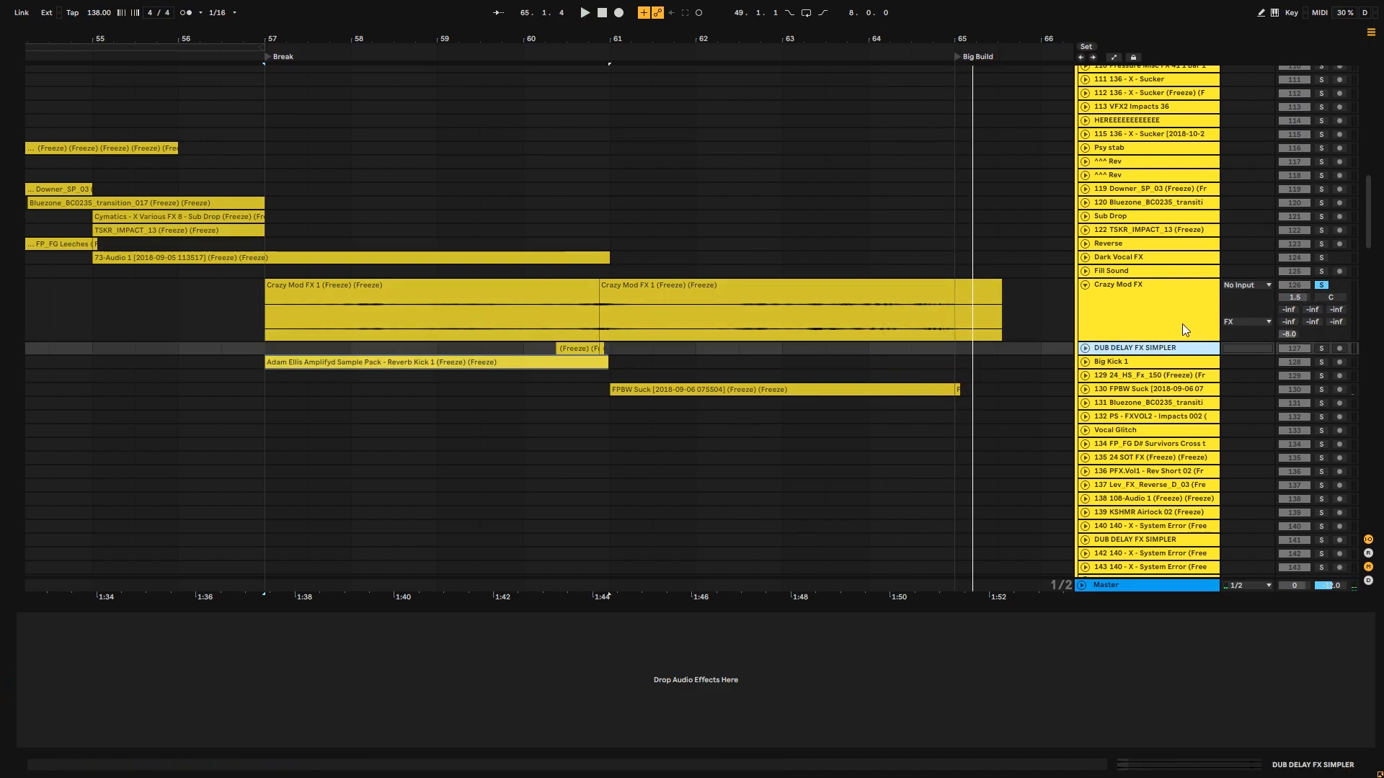
left_click(1085, 348)
left_click(562, 395)
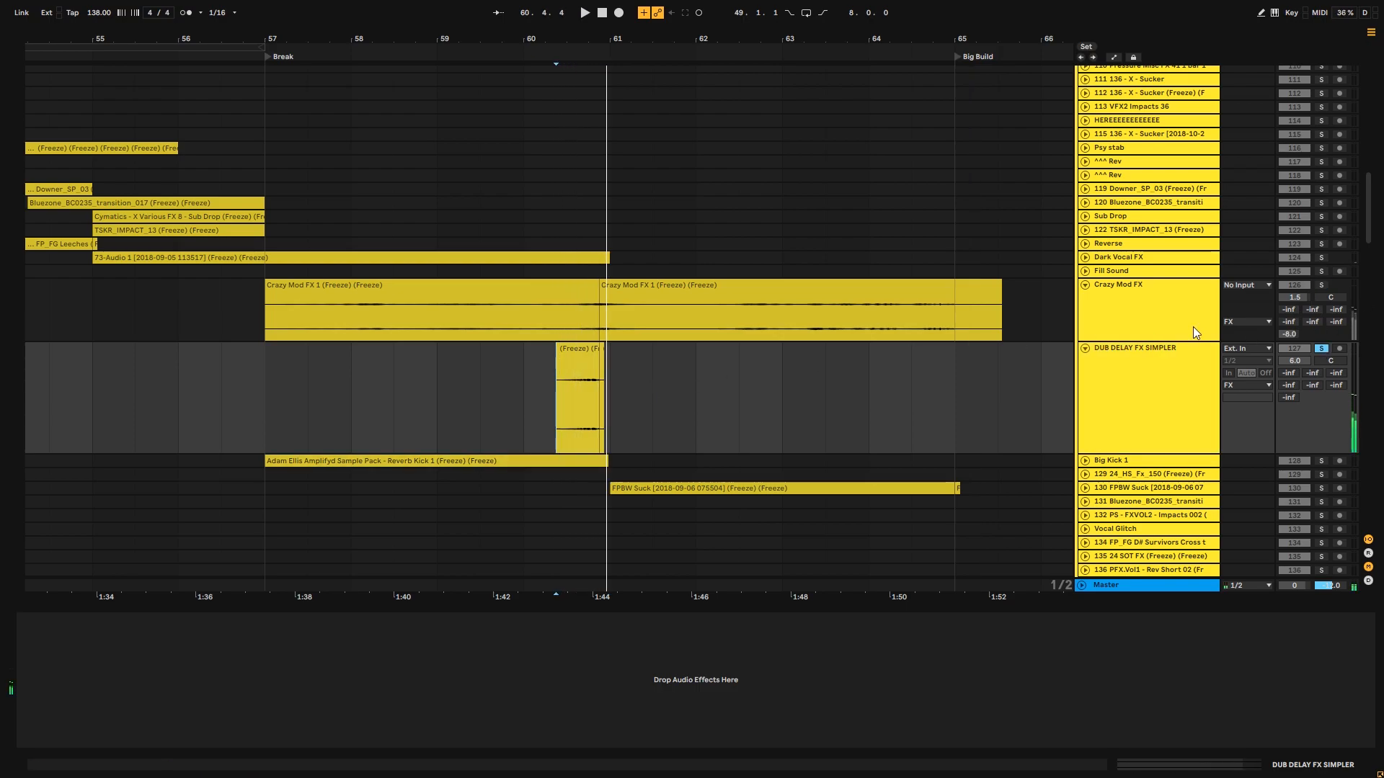
- Clear the solo and play the full mix from 63.3.1 through the Big Build, reviewing the groups involved
left_click(1092, 247)
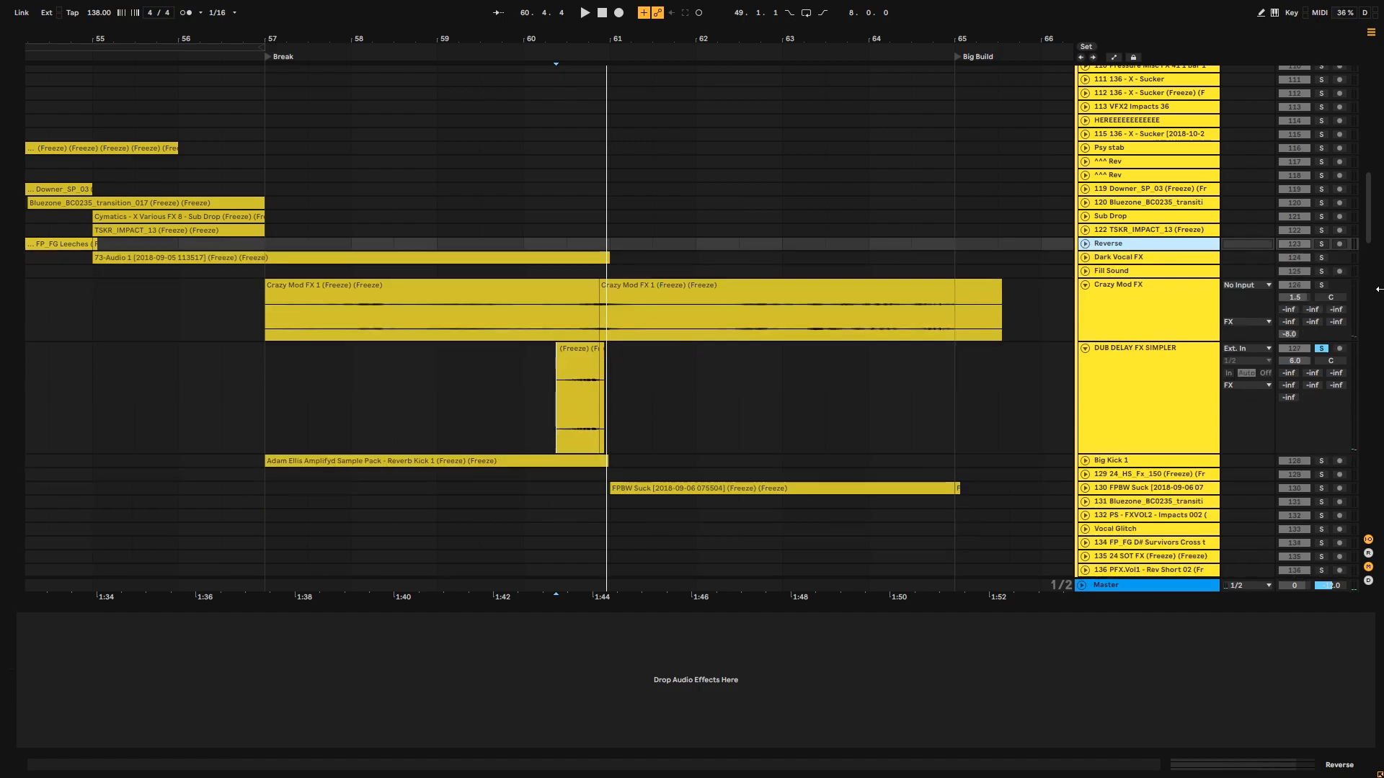
left_click_drag(1376, 218, 1381, 509)
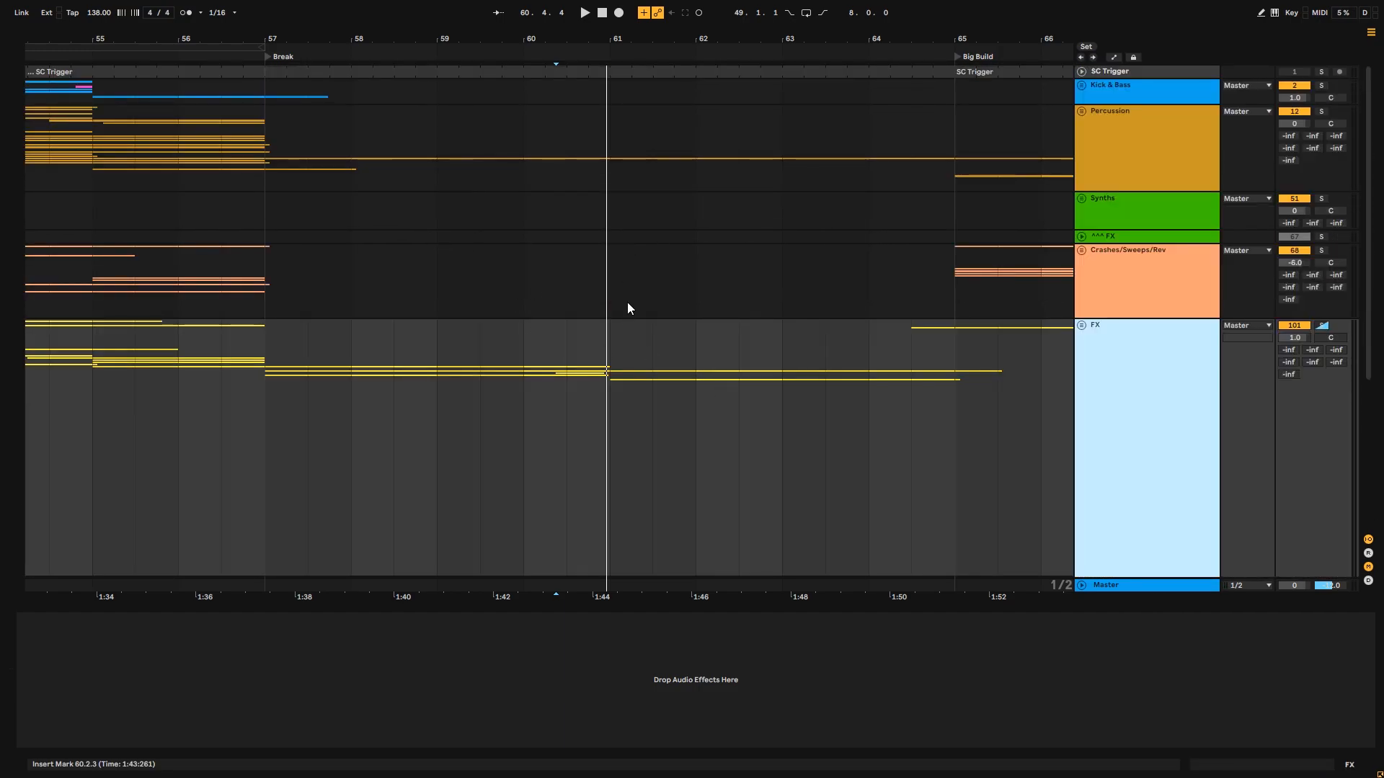
left_click(624, 301)
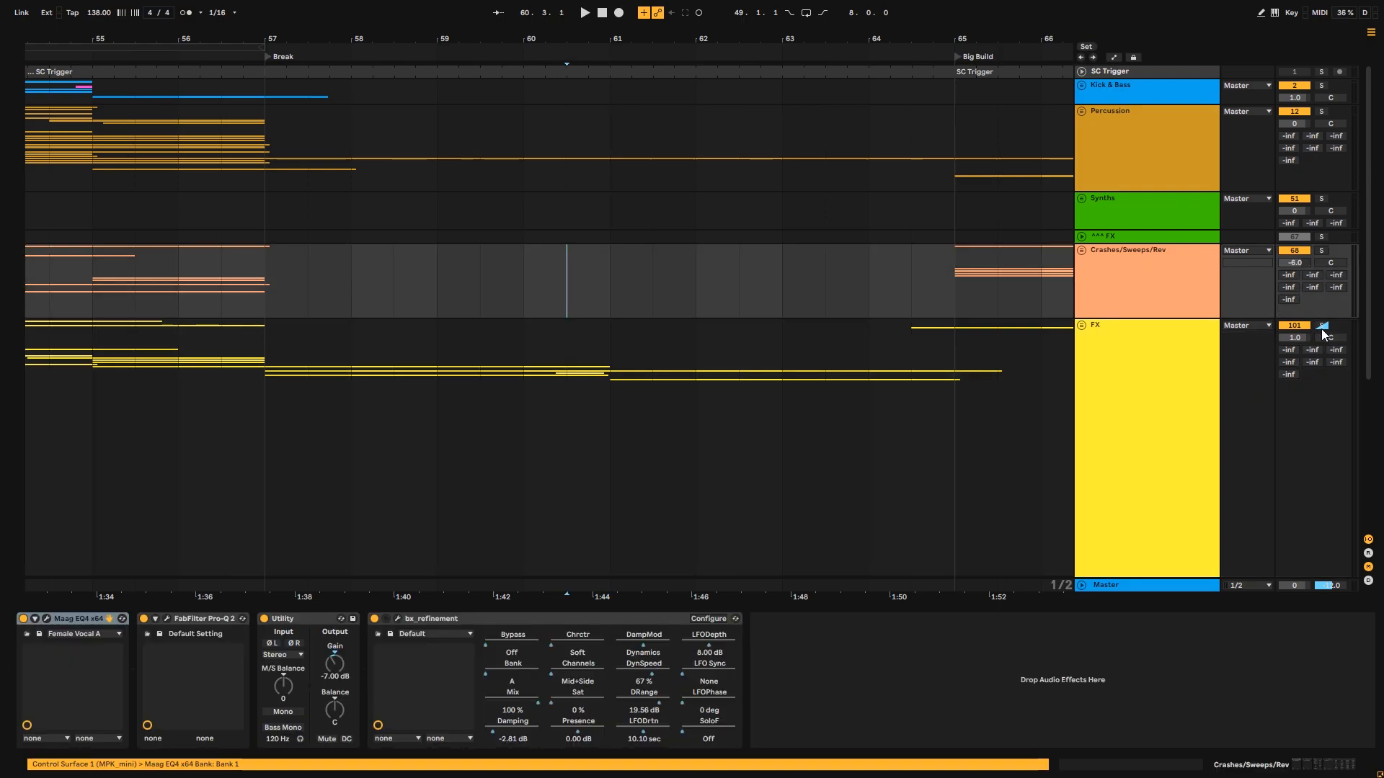
left_click(825, 303)
key("space")
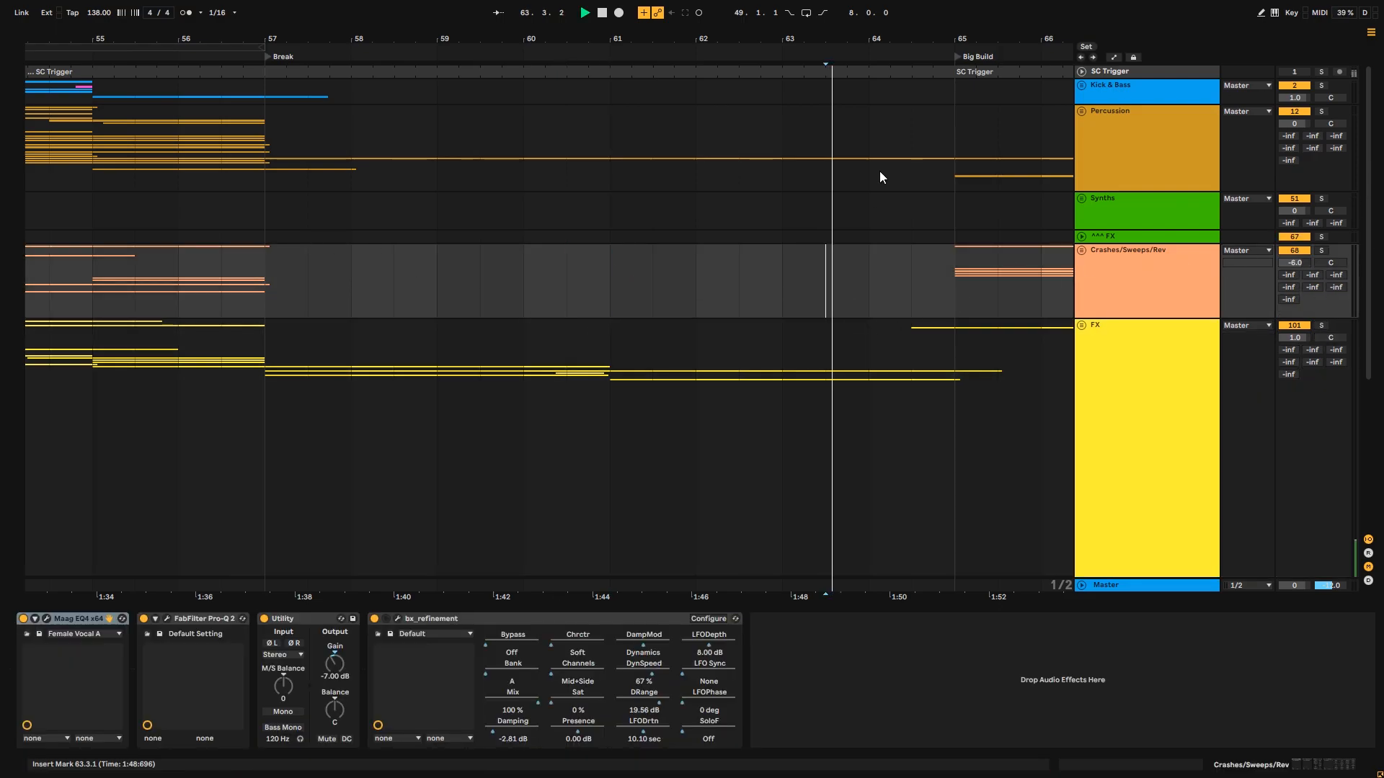
left_click_drag(910, 50, 428, 33)
left_click_drag(668, 41, 445, 18)
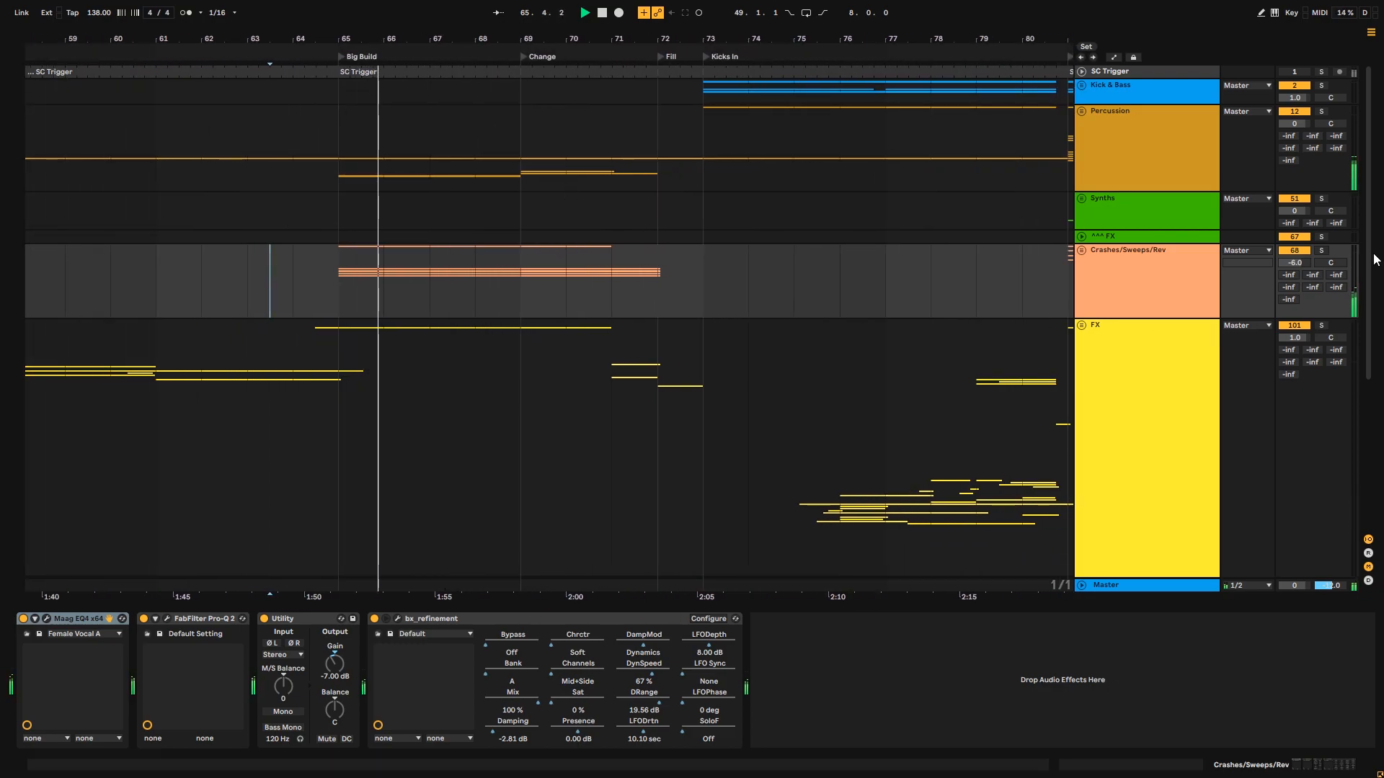
left_click_drag(1367, 265, 1373, 469)
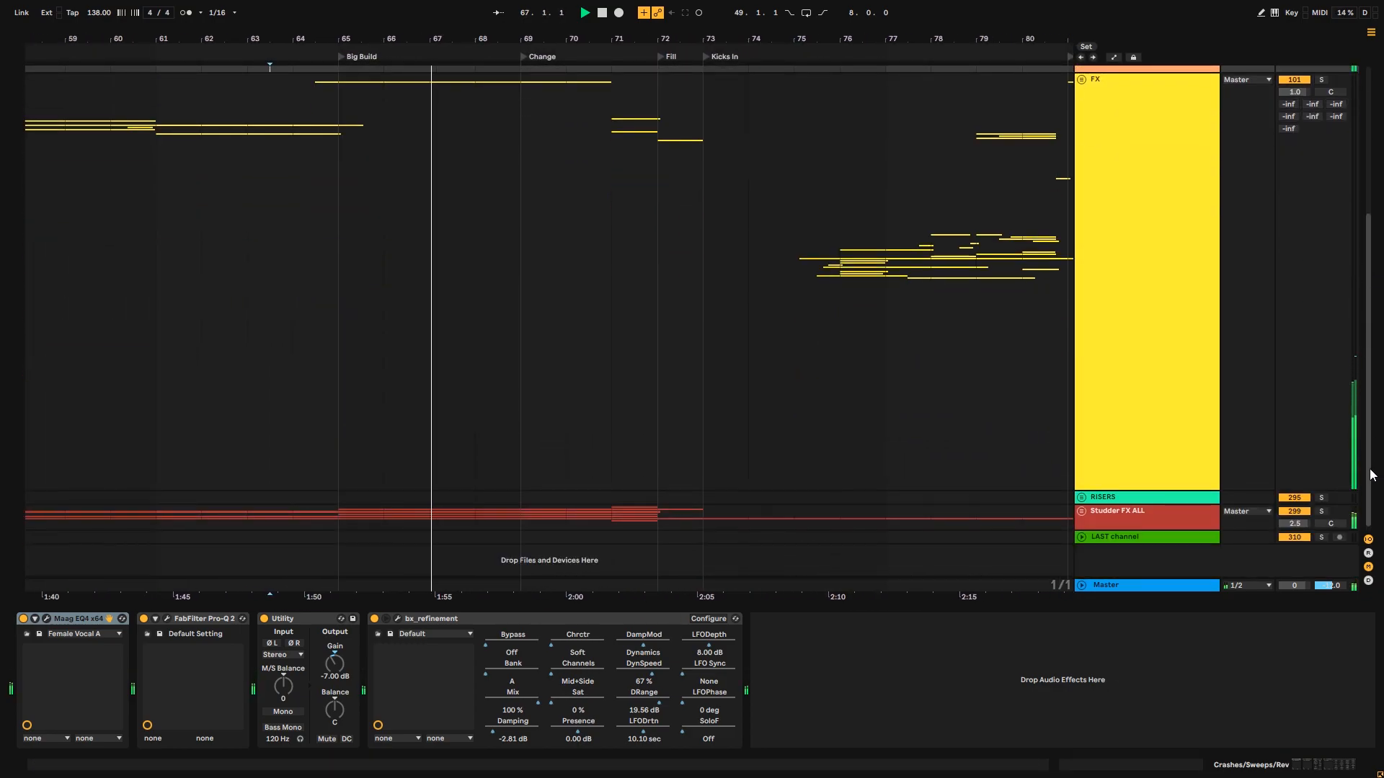
scroll(556, 207, "up", 5)
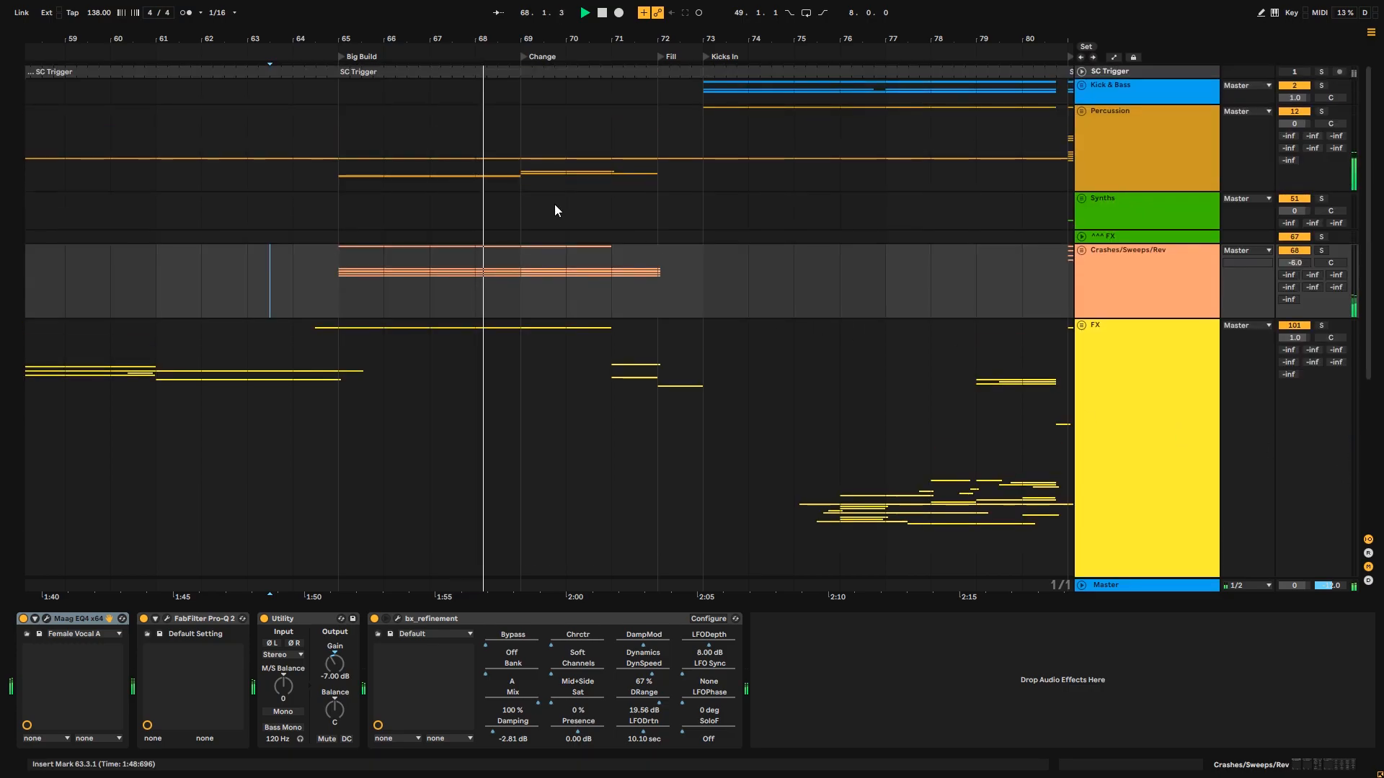
- Unfold the FX group, stop playback and place the insert marker at bar 71
left_click(656, 296)
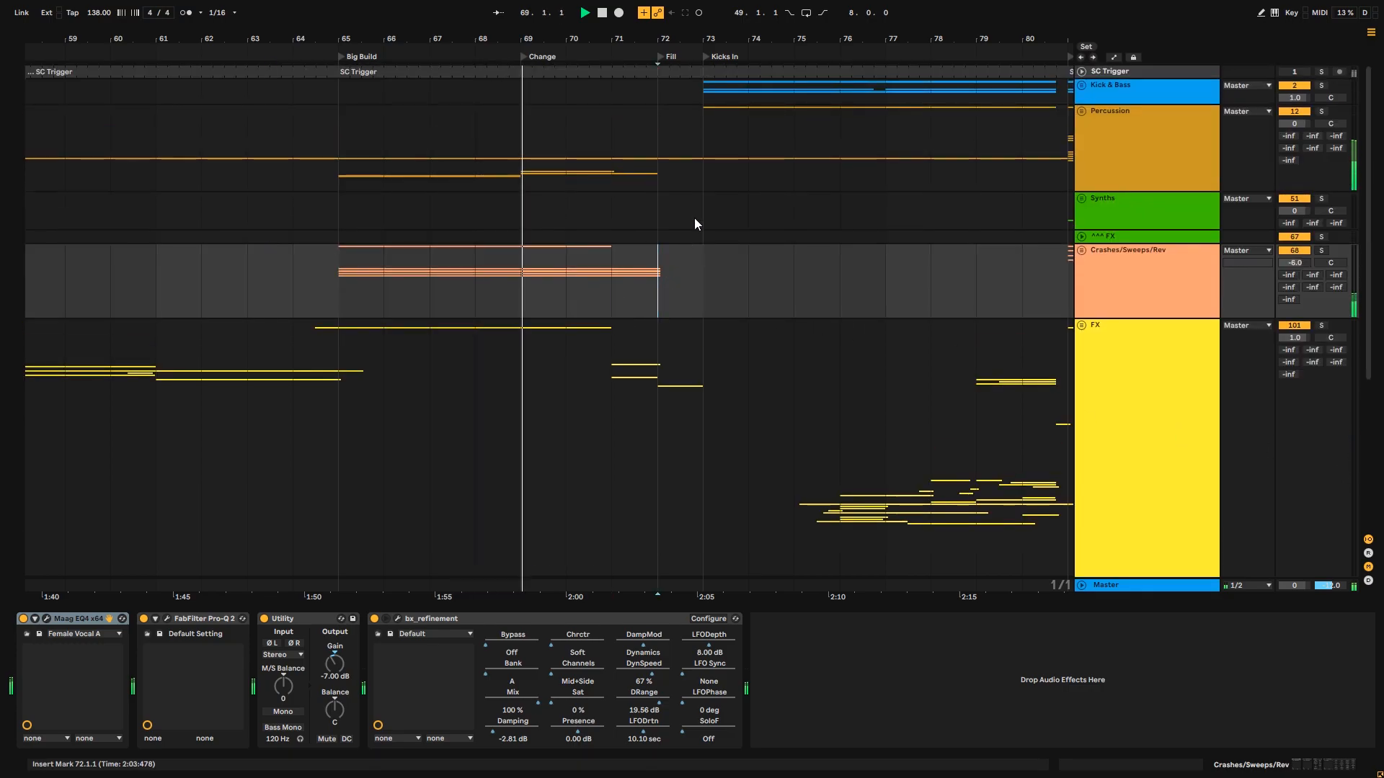
left_click(1084, 325)
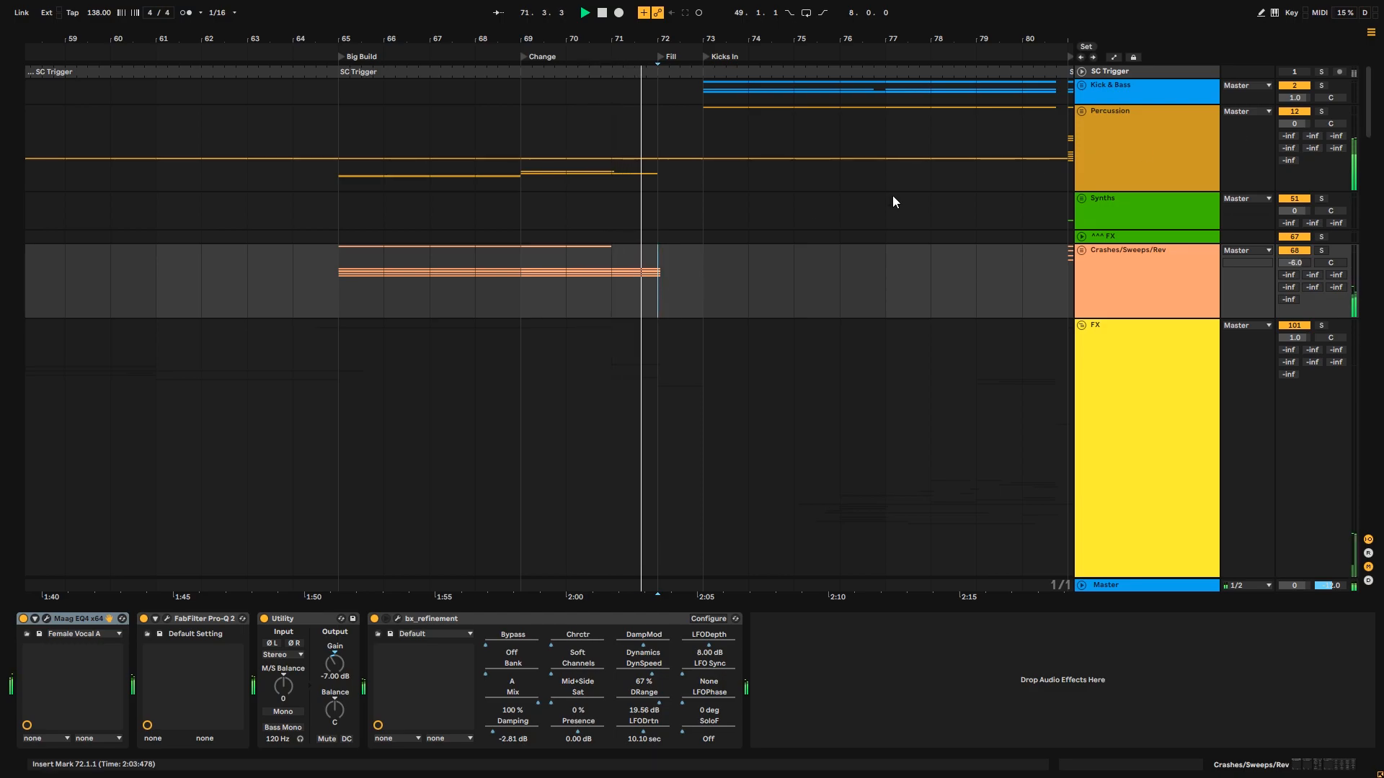
left_click(612, 288)
key("space")
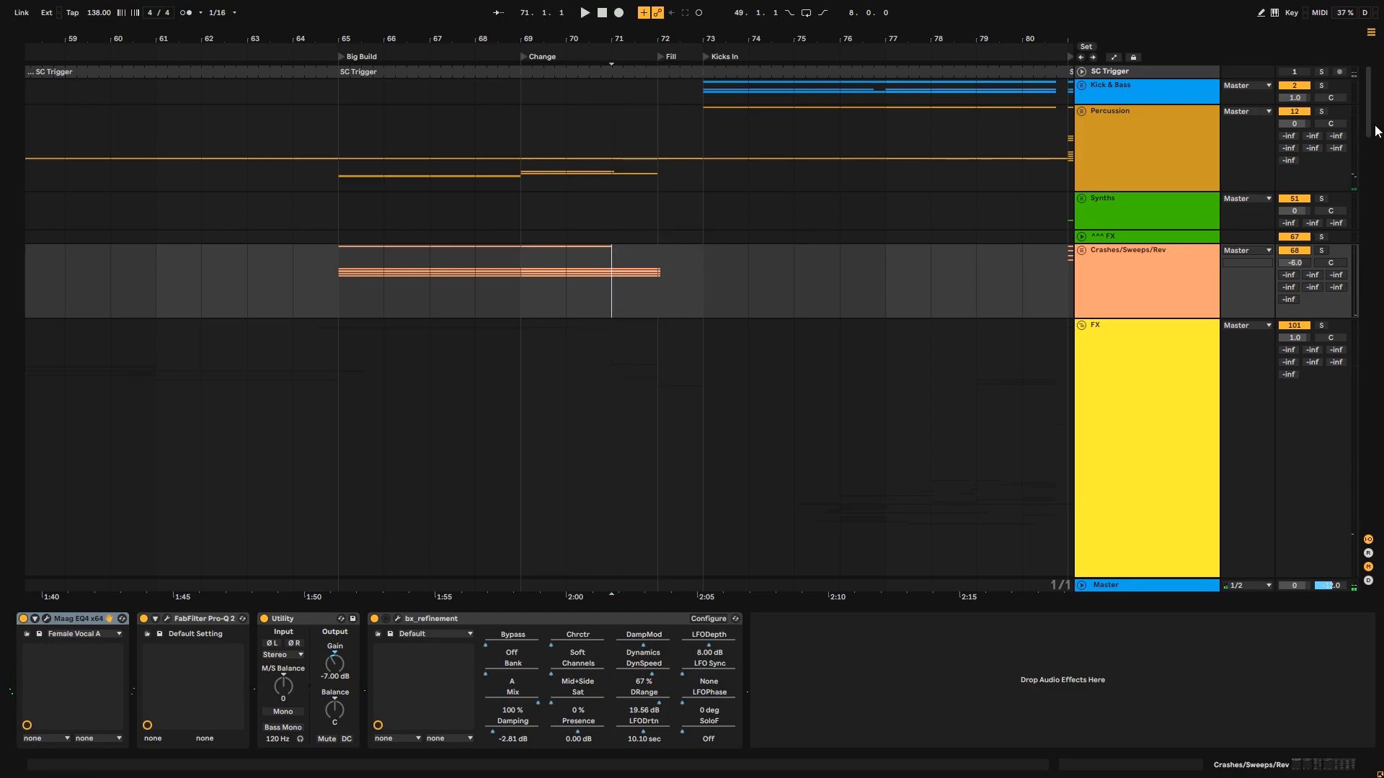
- Solo the Studder FX ALL group and play it from bar 71
left_click_drag(1368, 135, 1346, 544)
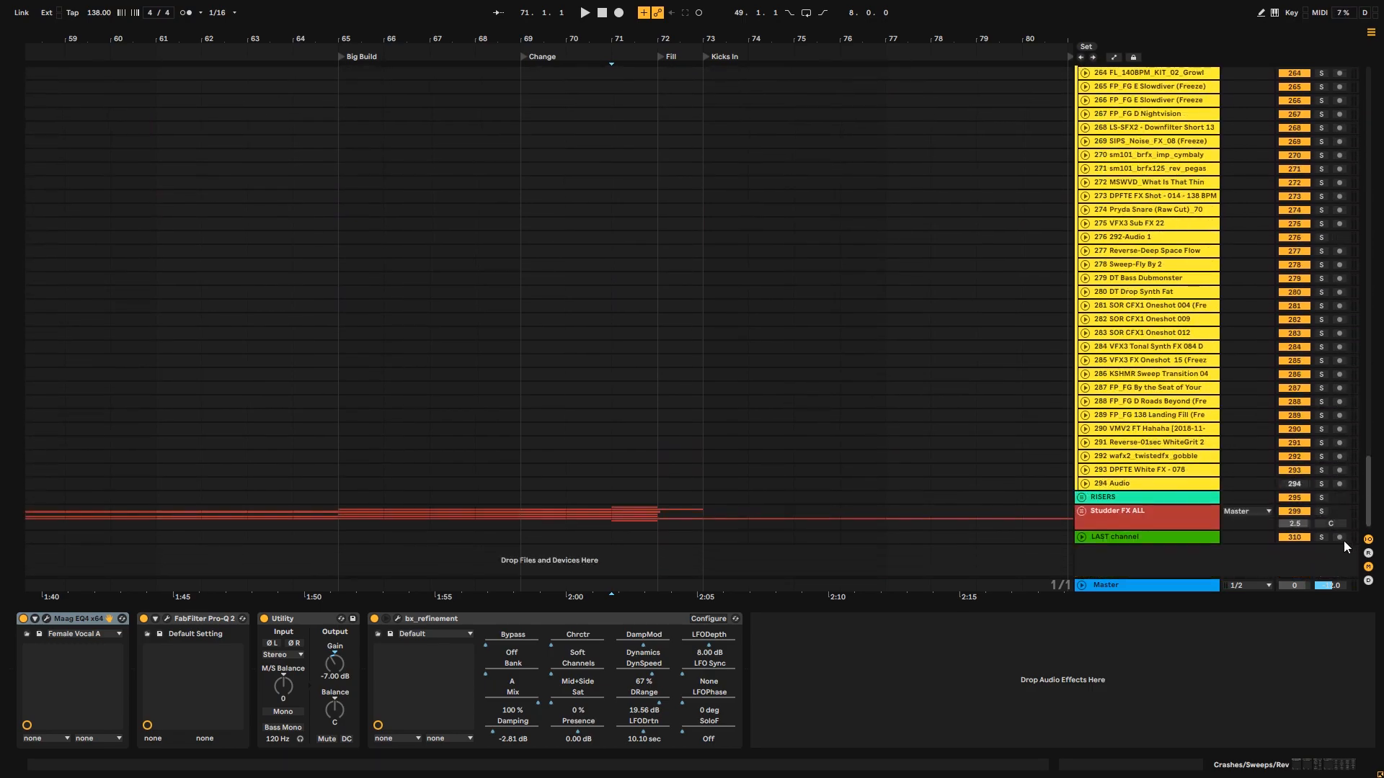
left_click(1321, 511)
key("space")
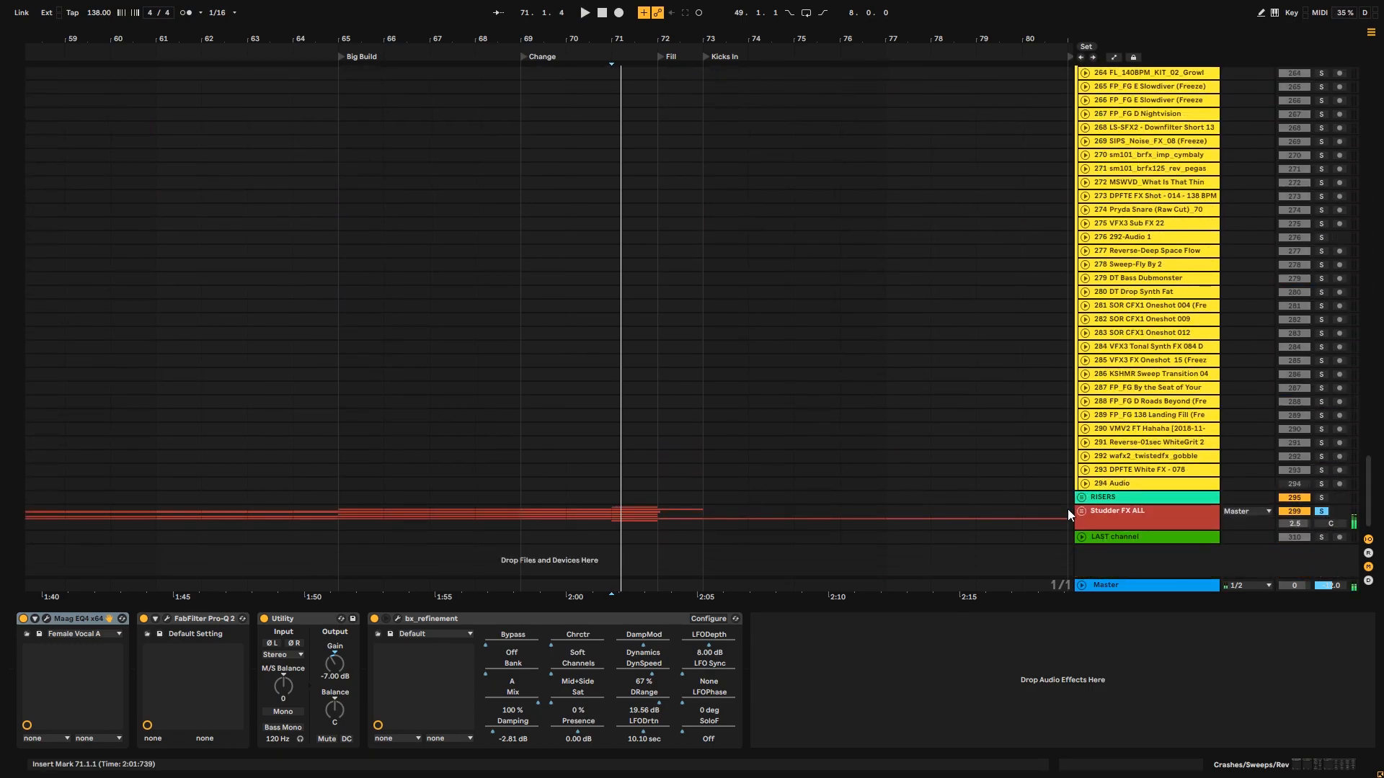
- Unfold the Studder FX ALL group and fold its STUDDER FX 1 subgroup
left_click(1081, 511)
left_click(1126, 518)
scroll(1173, 537, "down", 5)
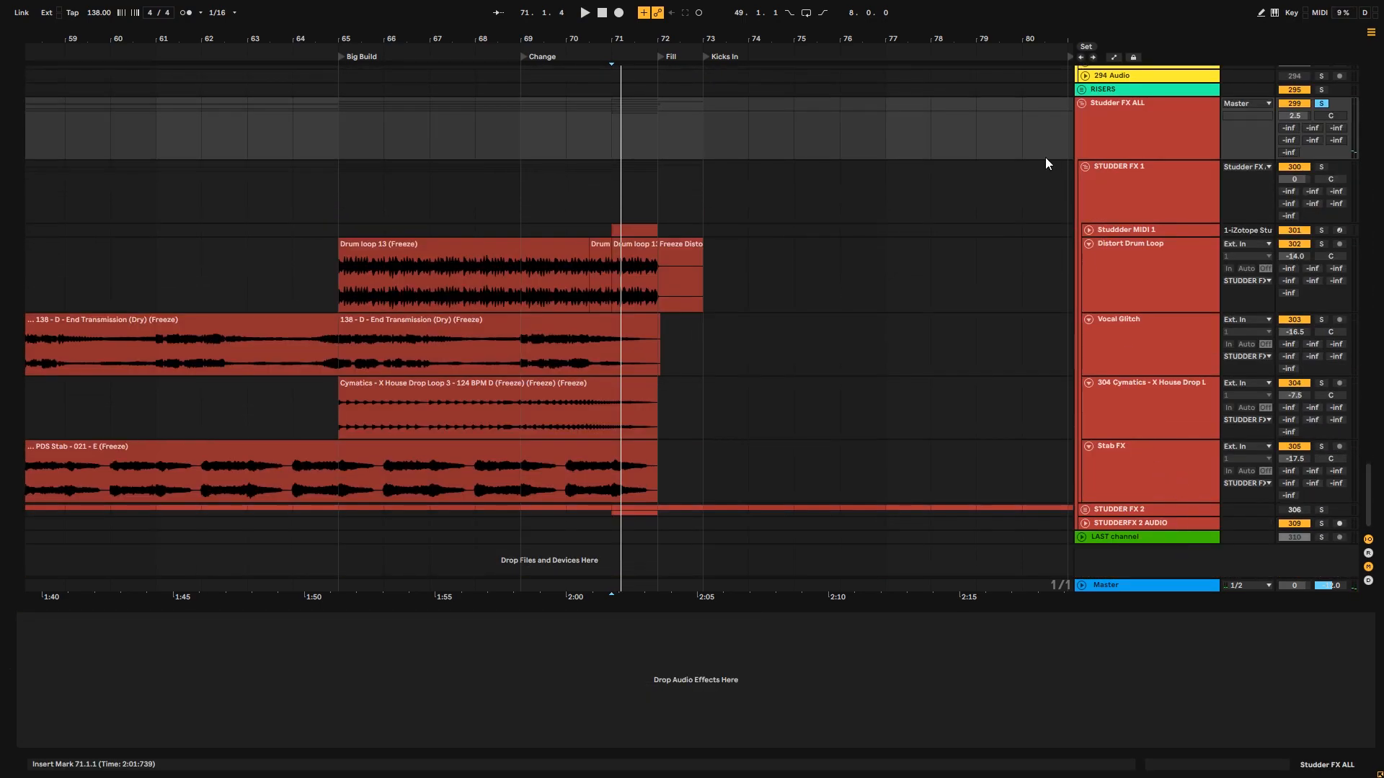
left_click(1084, 167)
left_click(1084, 168)
left_click(1086, 166)
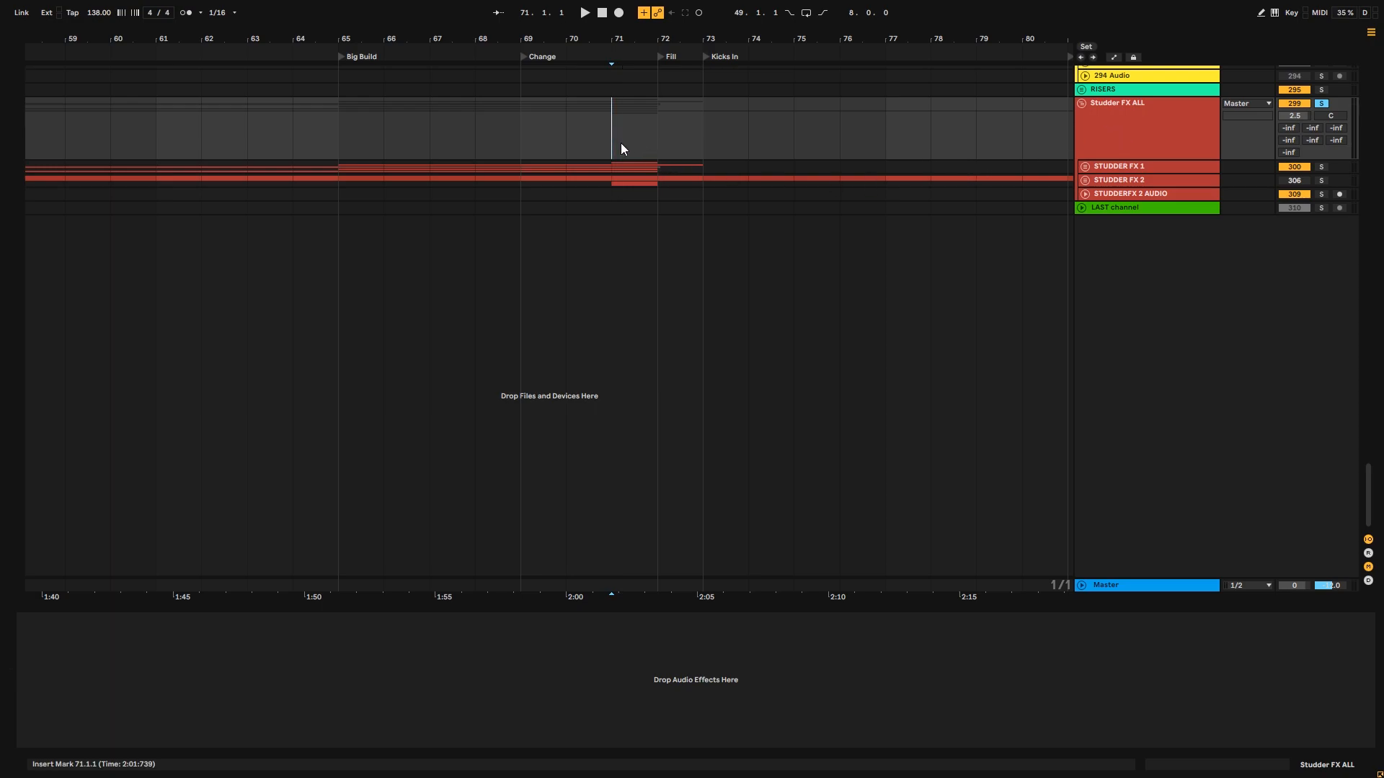
- Place the insert marker at bar 70, one bar after the Change locator
left_click(1104, 137)
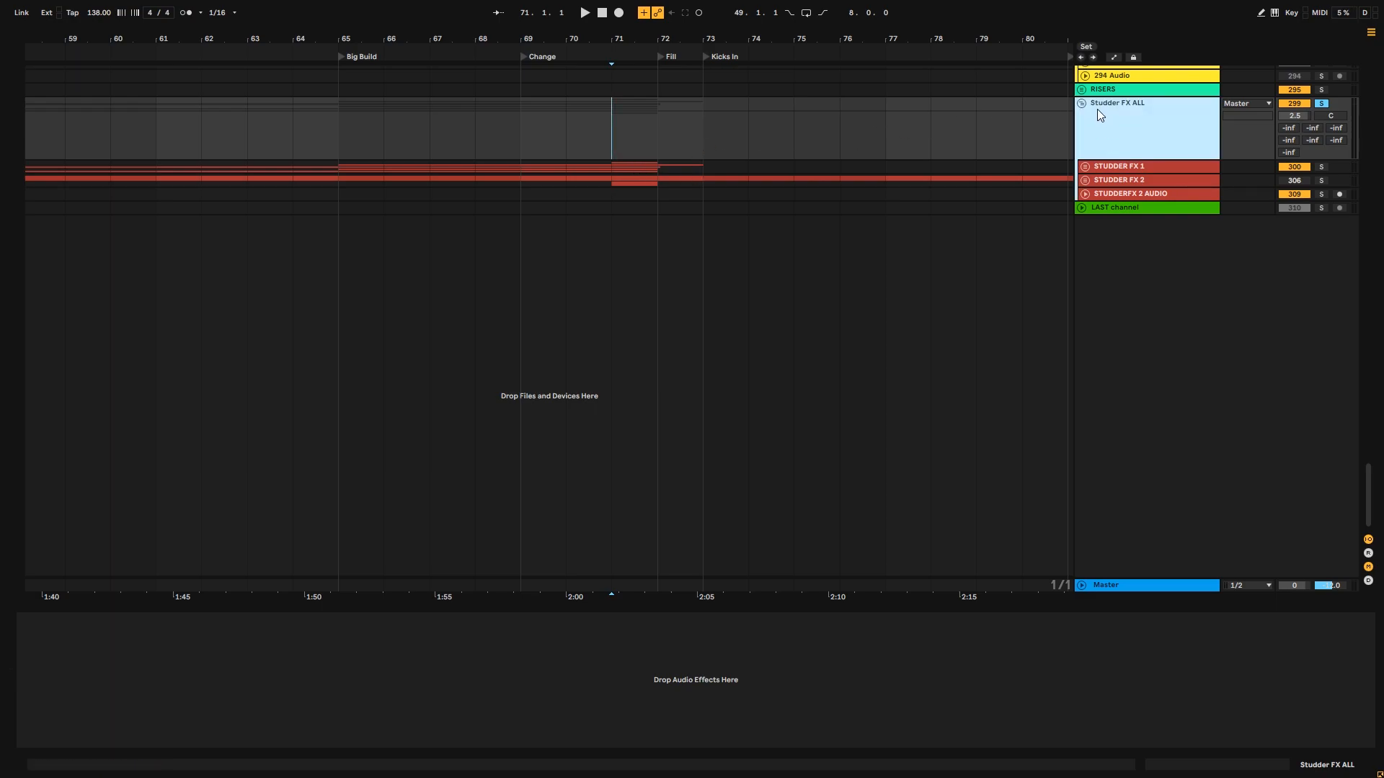
left_click(638, 131)
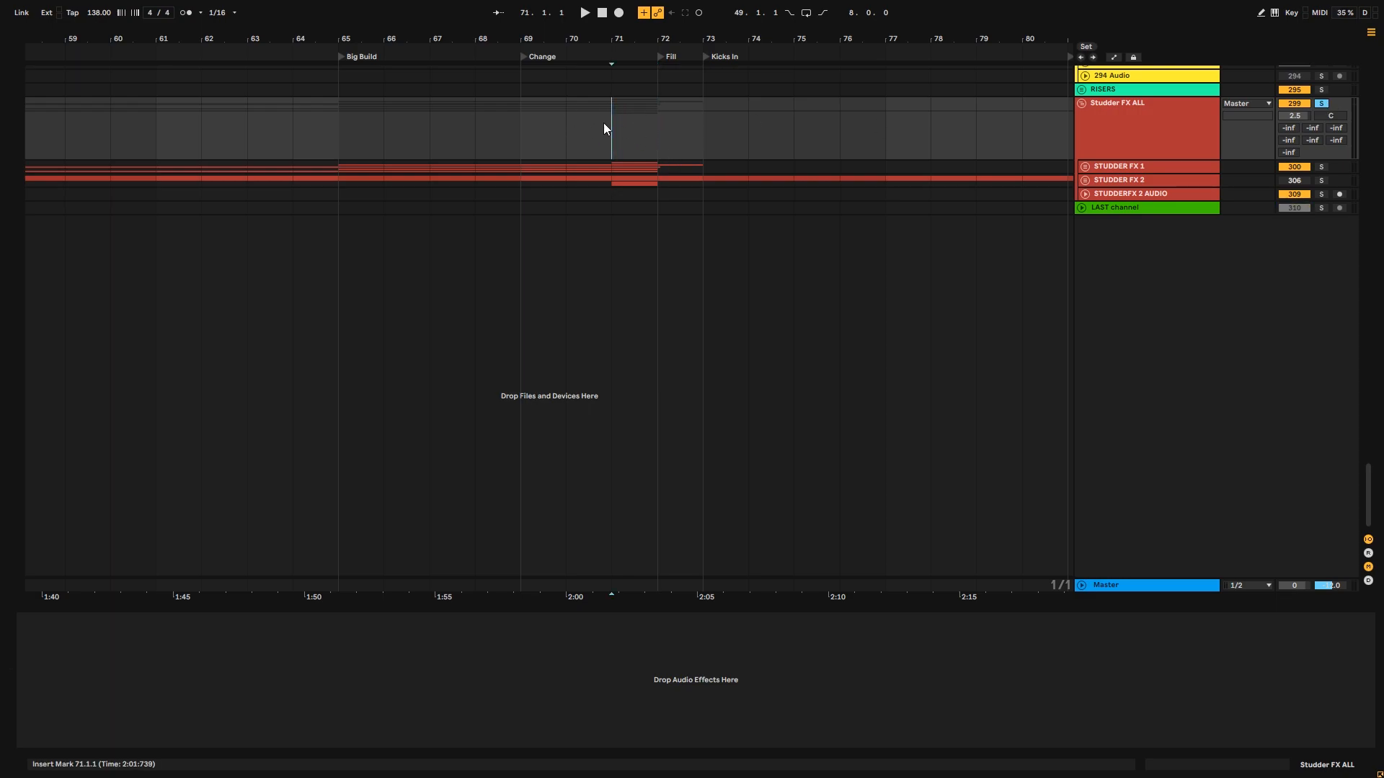
scroll(719, 138, "up", 10)
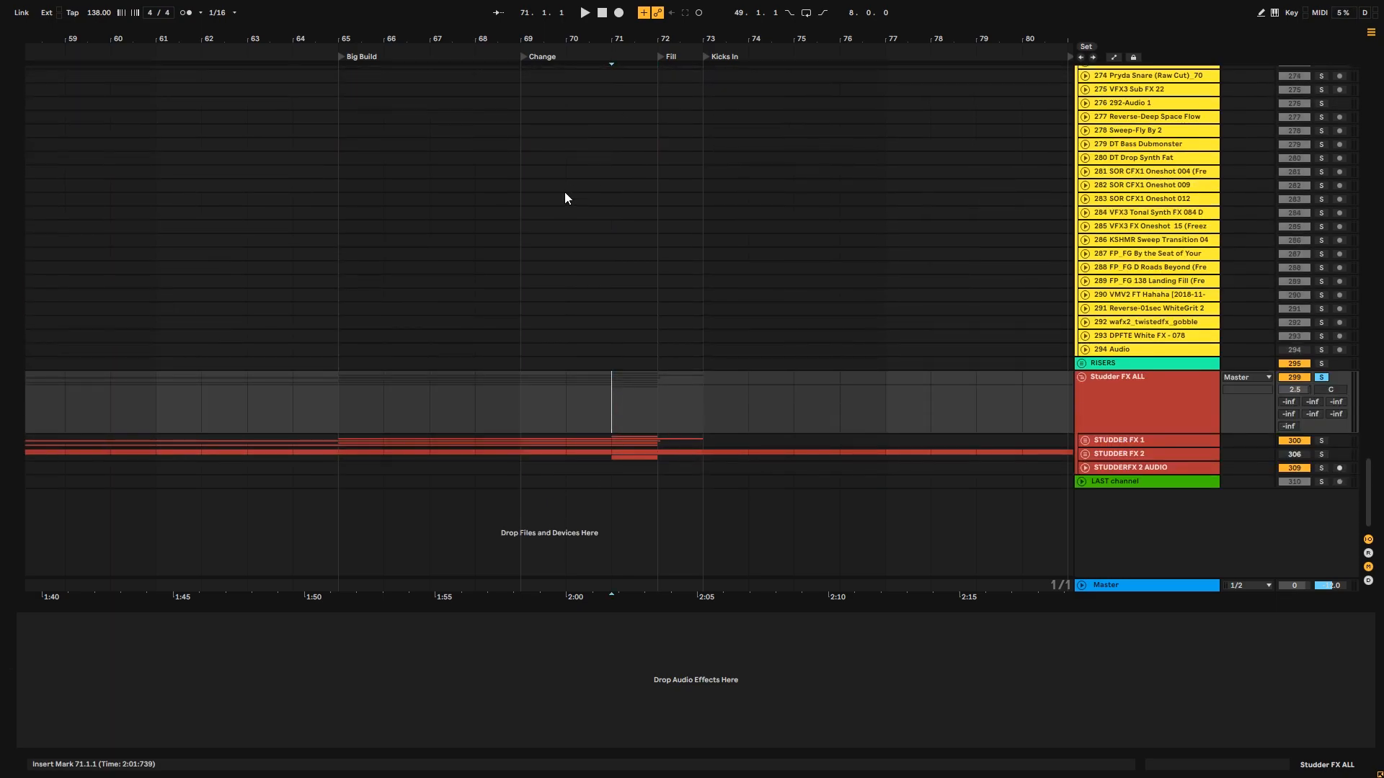
left_click(566, 198)
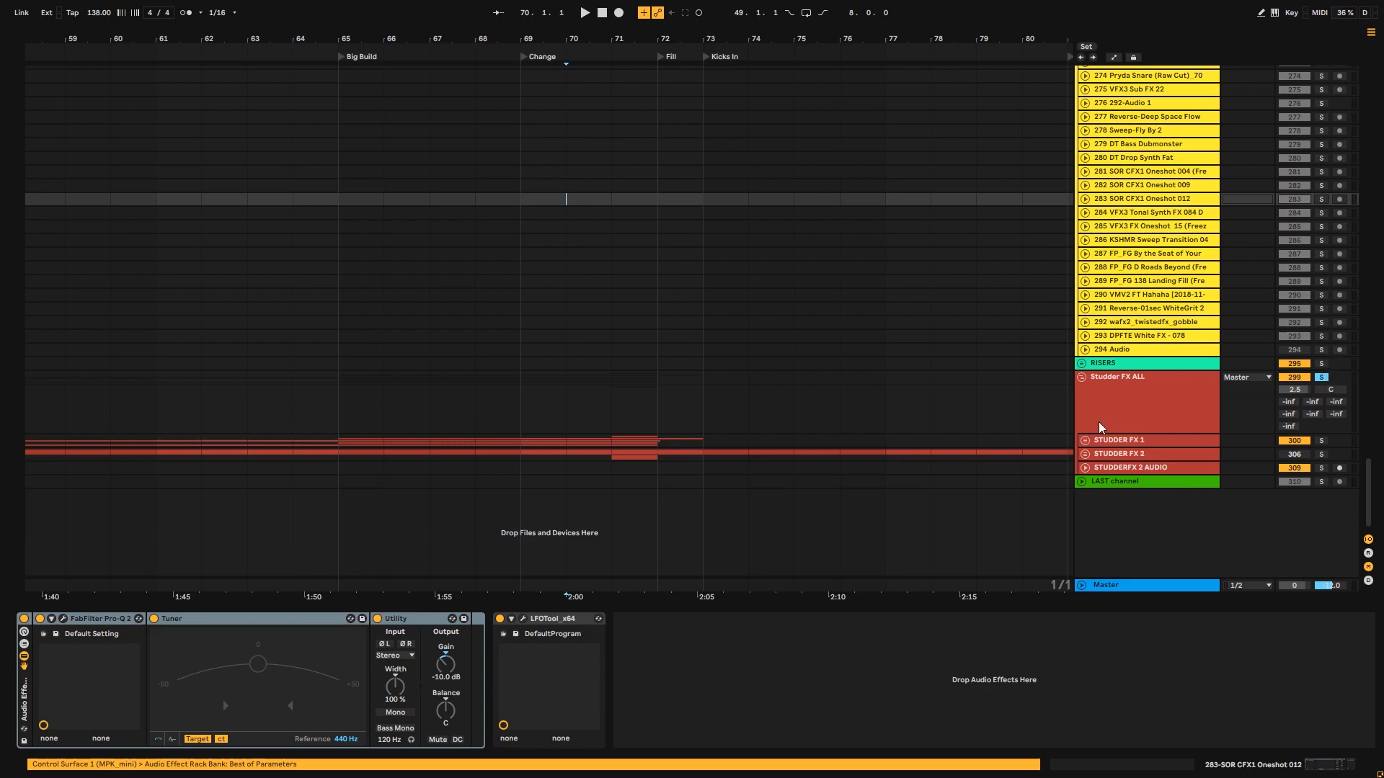
- Unfold the STUDDER FX 2 and STUDDER FX 1 subgroups to show their tracks
left_click(1085, 454)
scroll(798, 473, "down", 1)
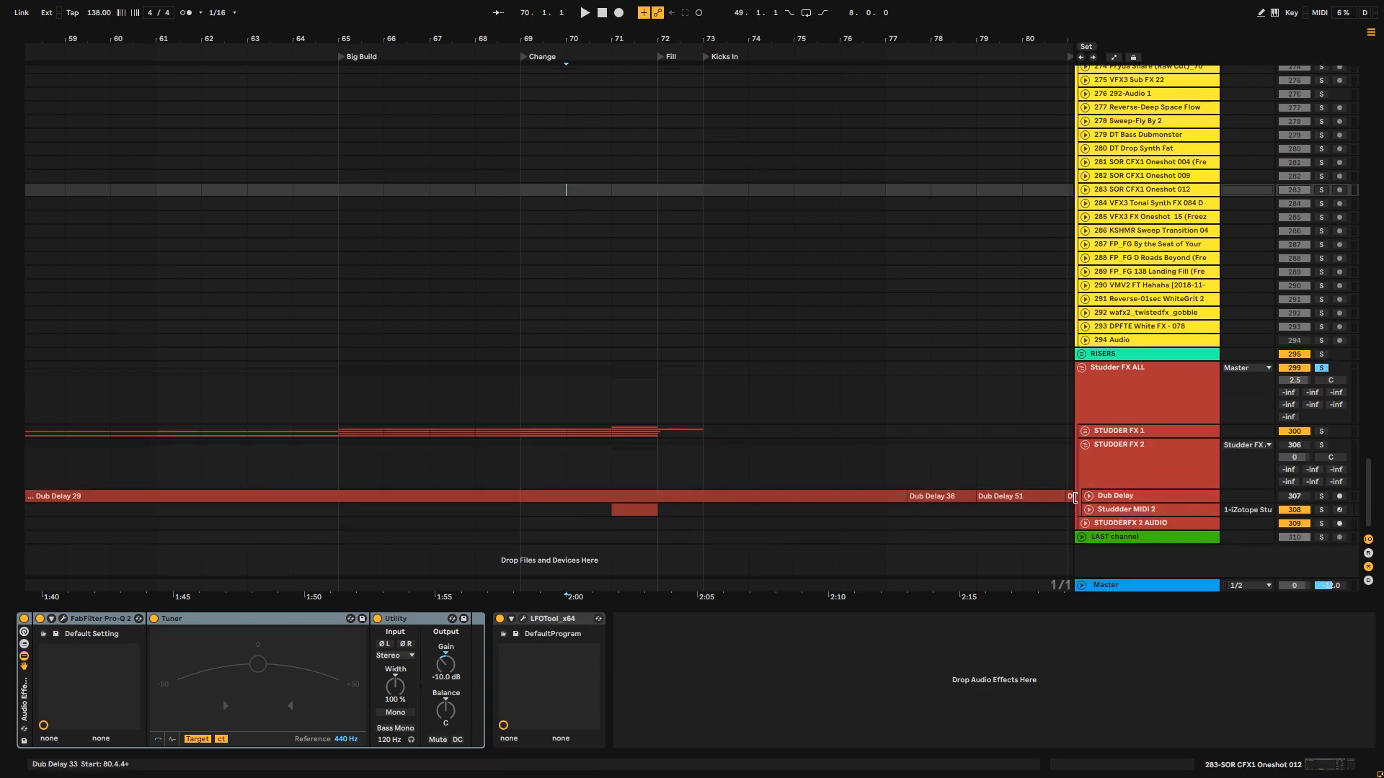
left_click(1085, 431)
scroll(642, 525, "down", 4)
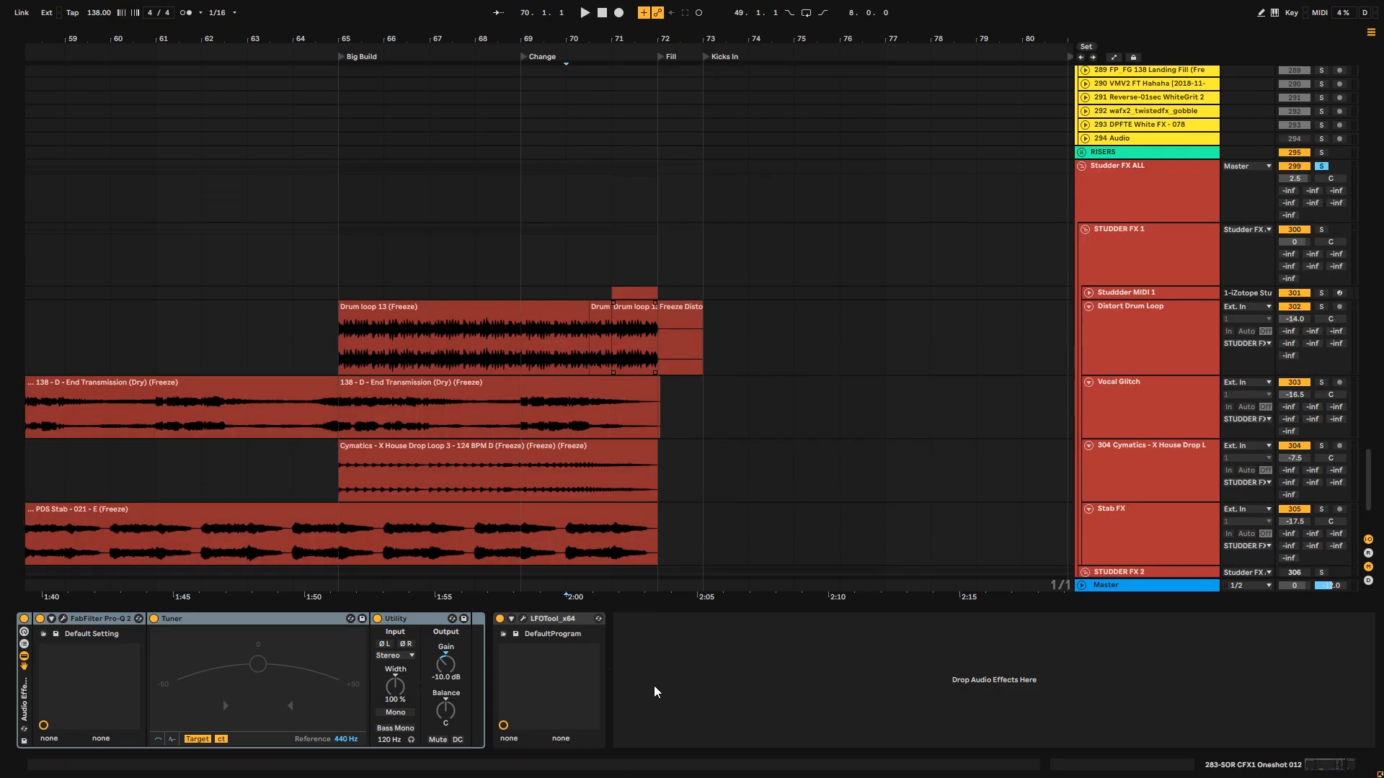
- Audition the Vocal Glitch track soloed from the start of its clip at bar 57, and turn its solo off
scroll(217, 303, "down", 3)
left_click(156, 367)
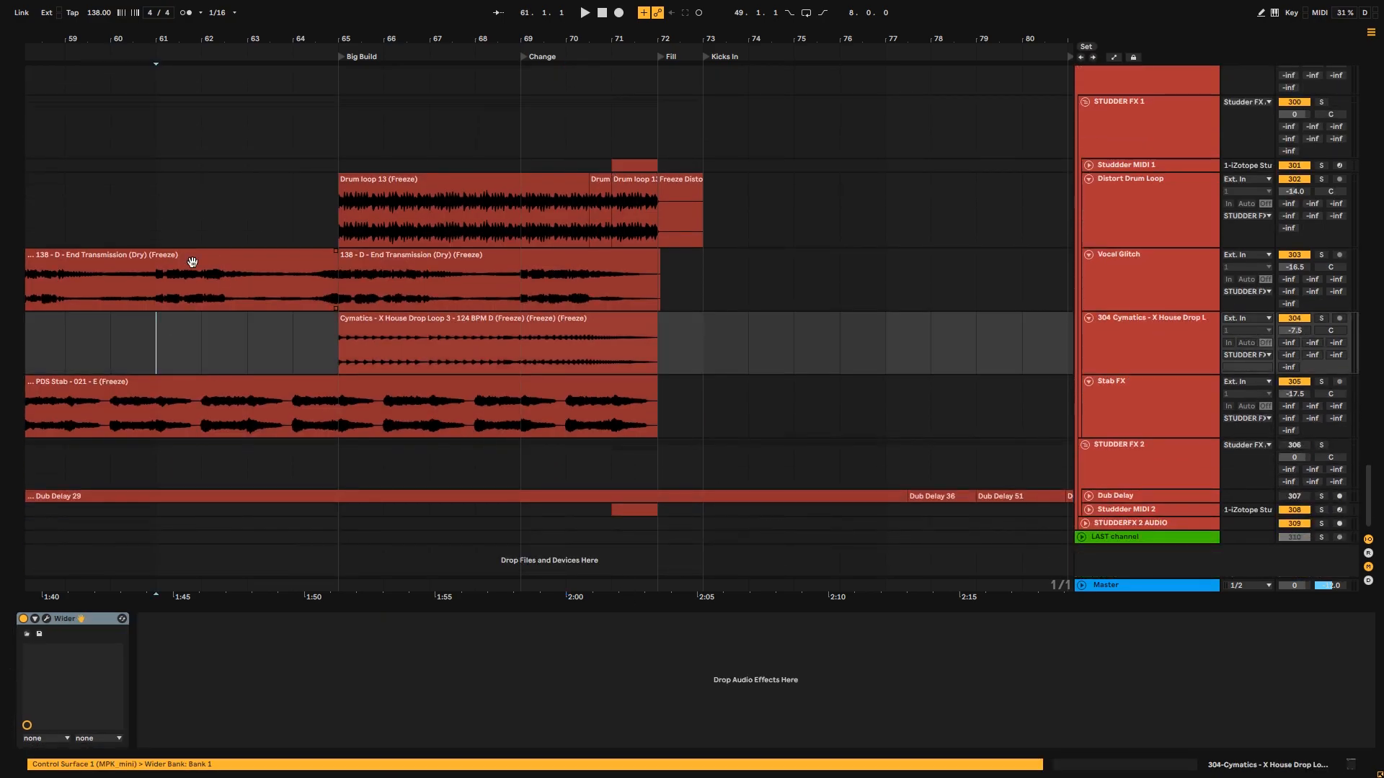
left_click(193, 261)
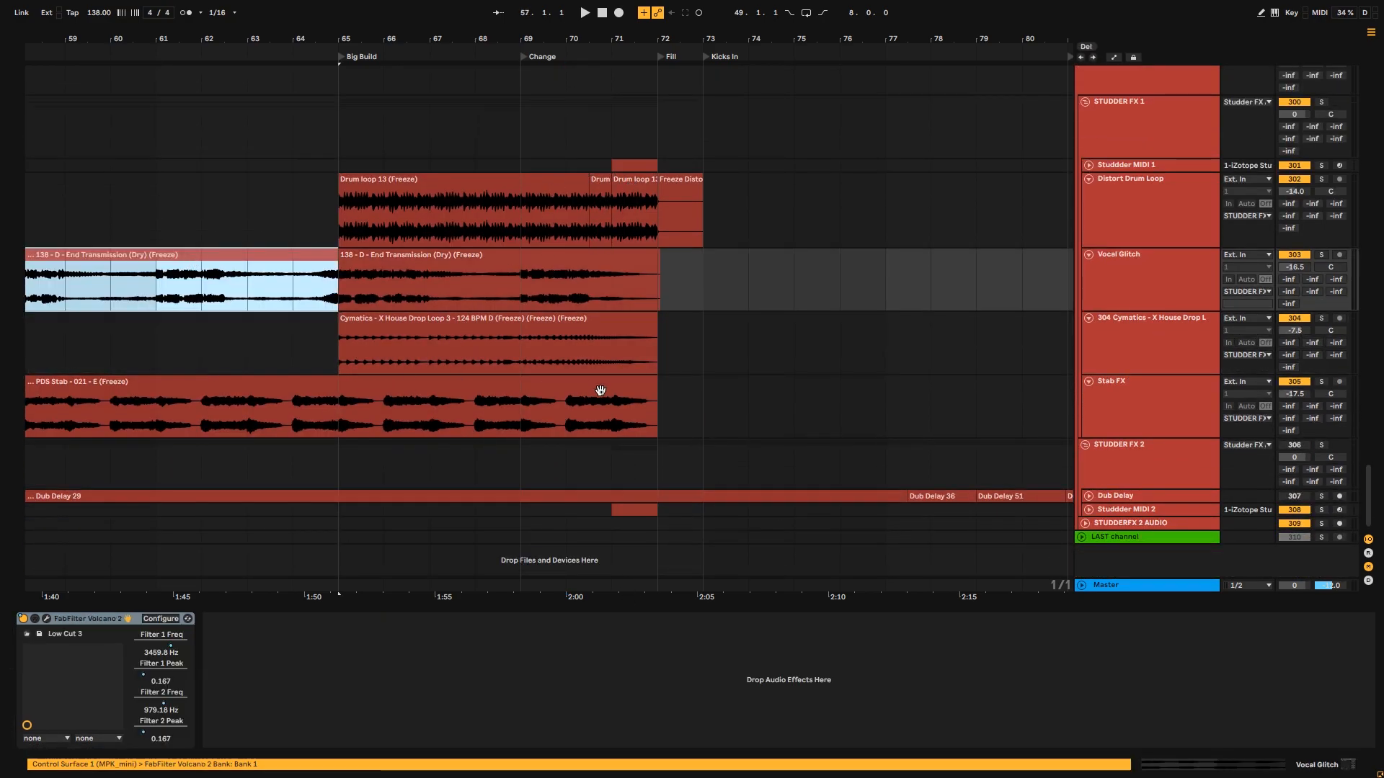
key("space")
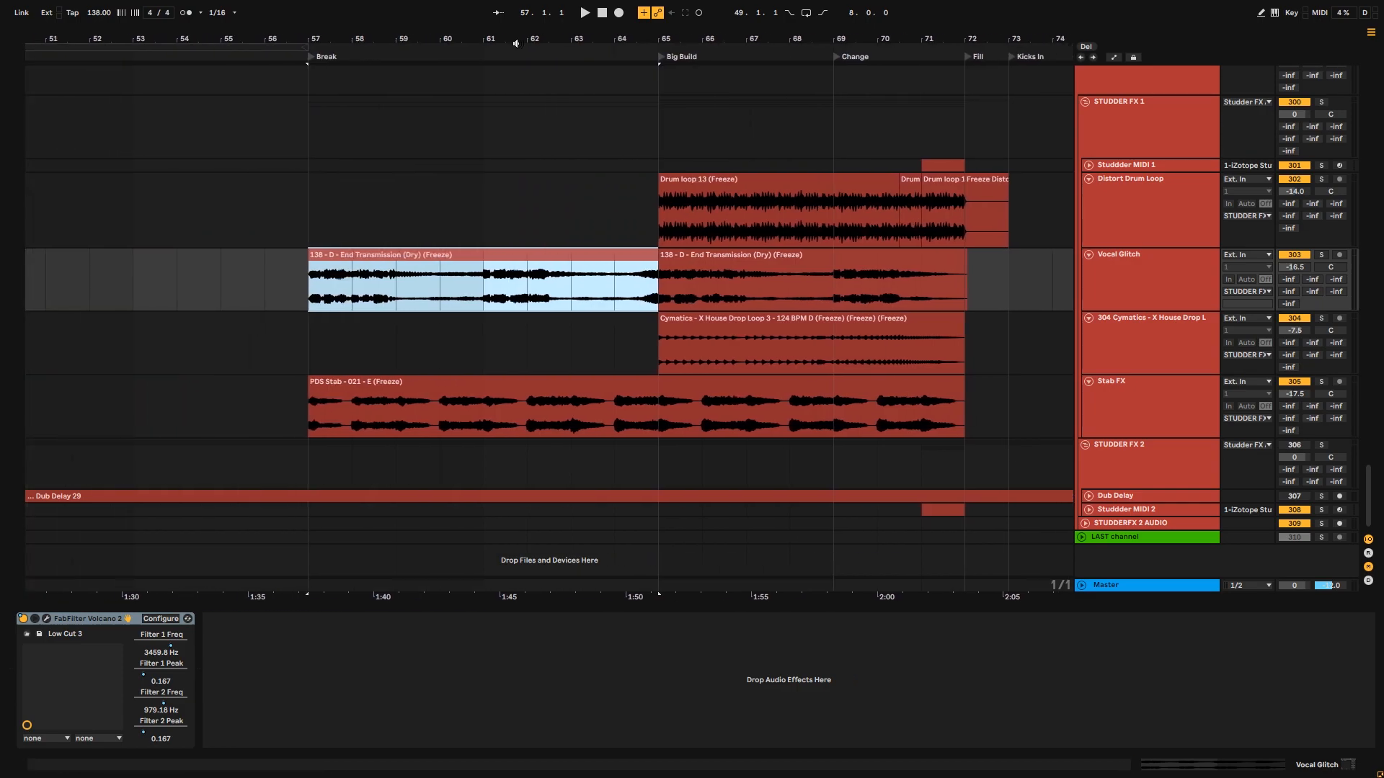
left_click(1321, 255)
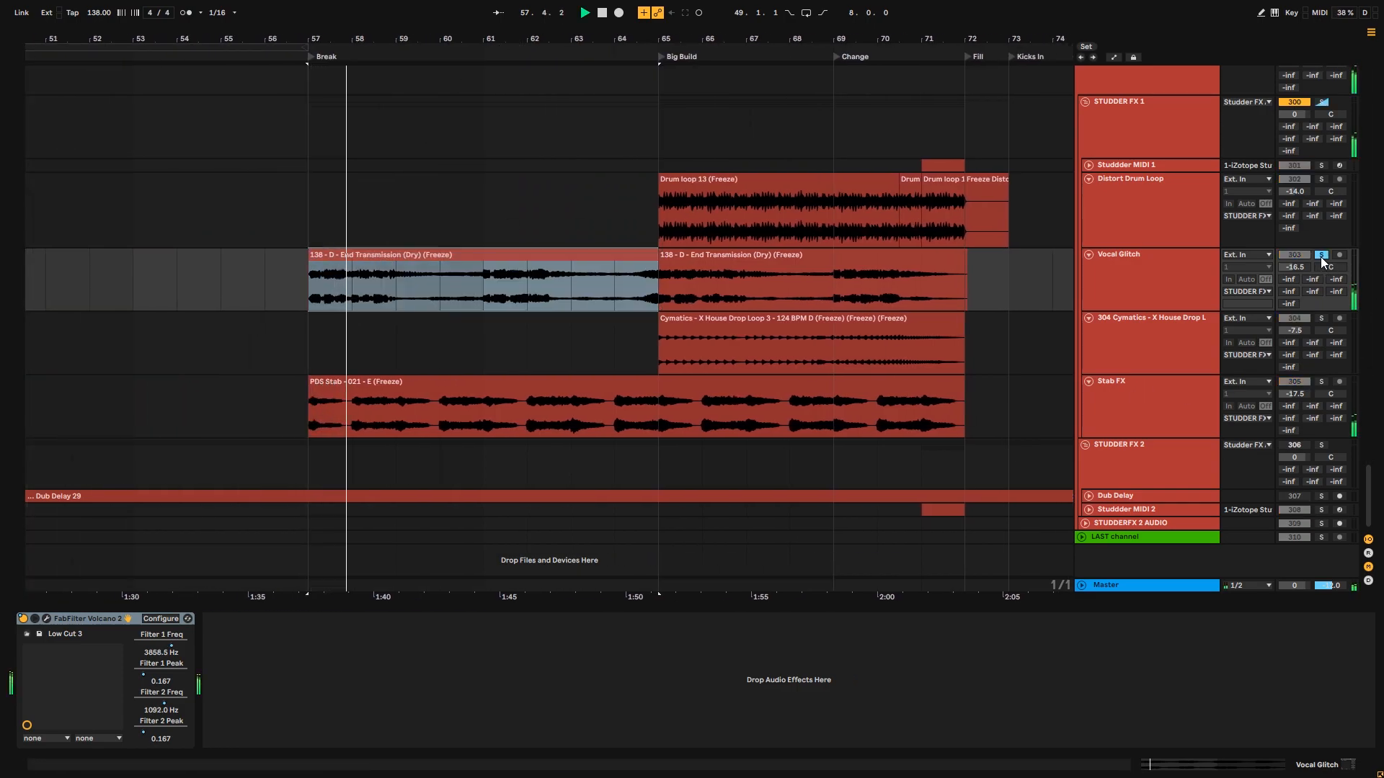
left_click(851, 292)
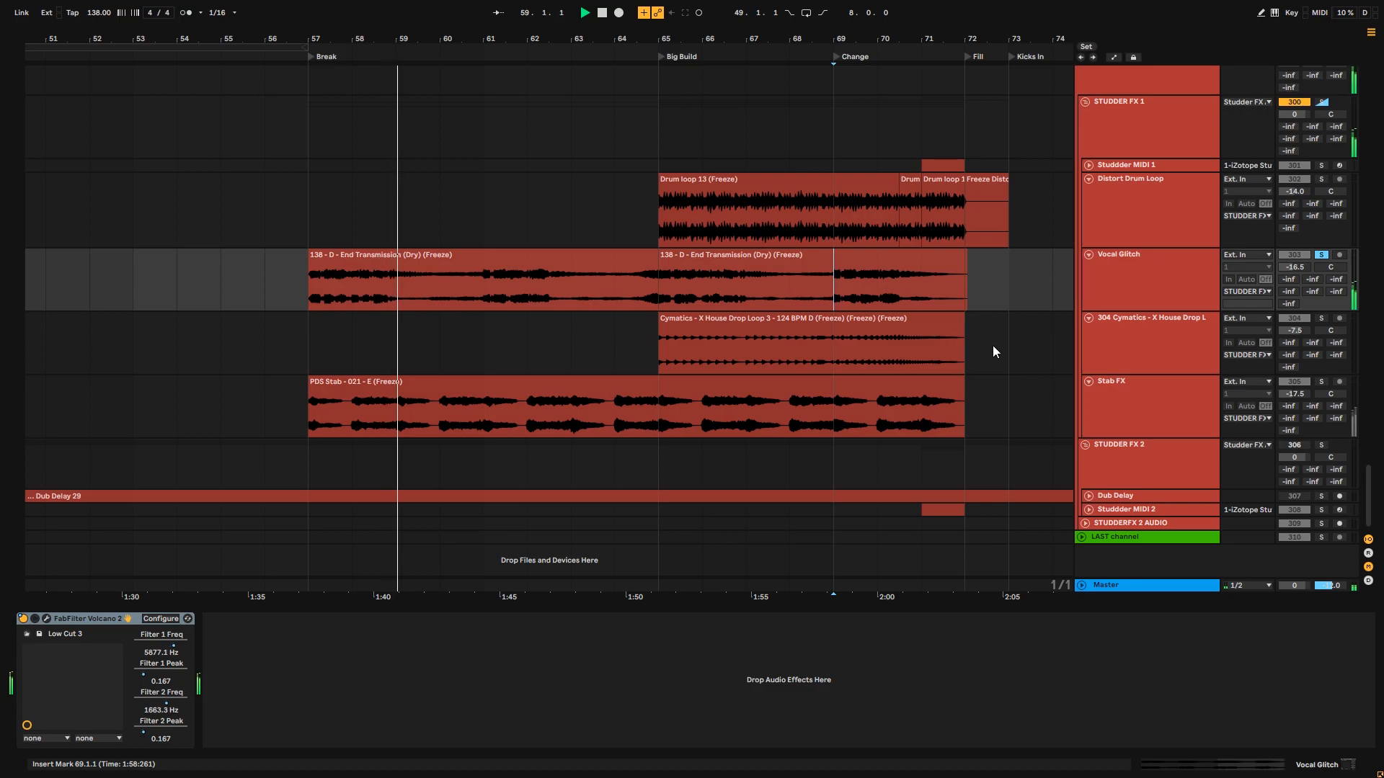
key("space")
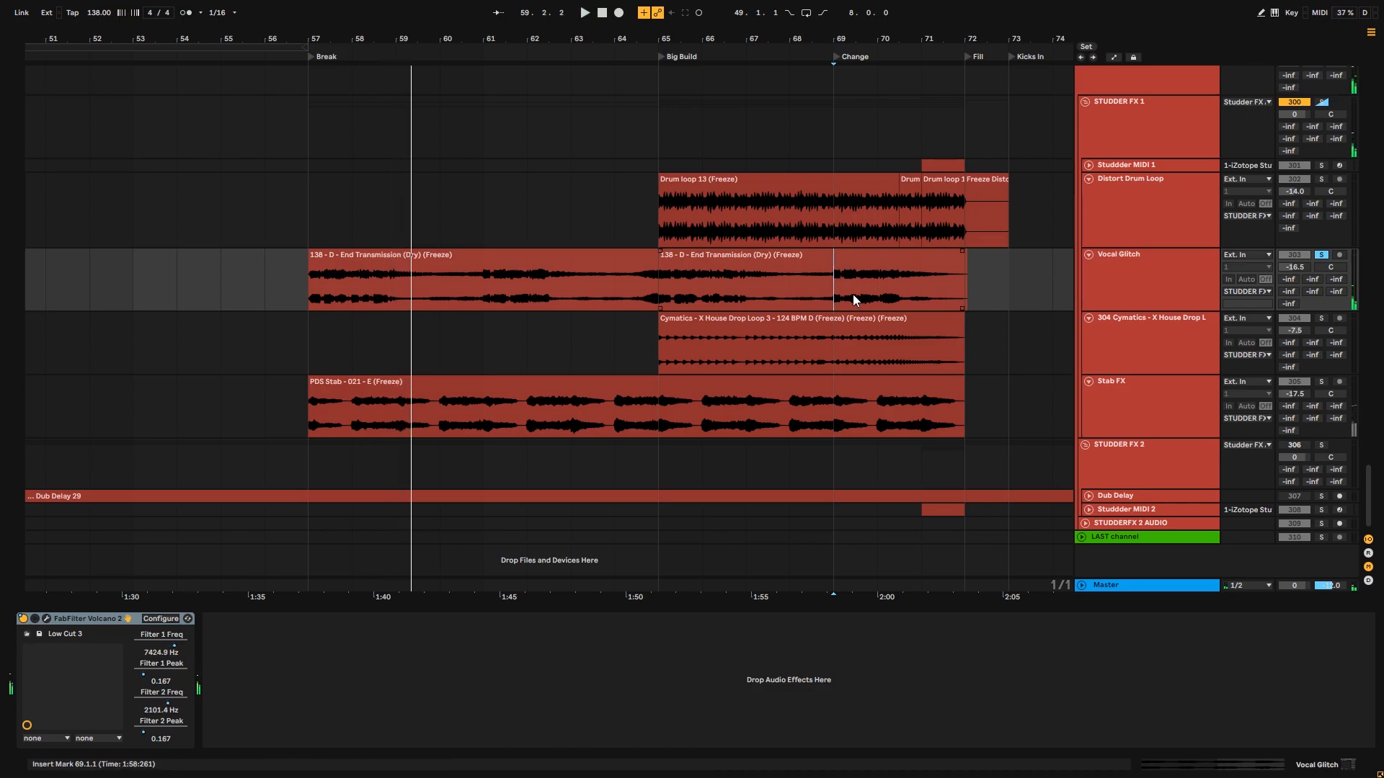
left_click(1323, 256)
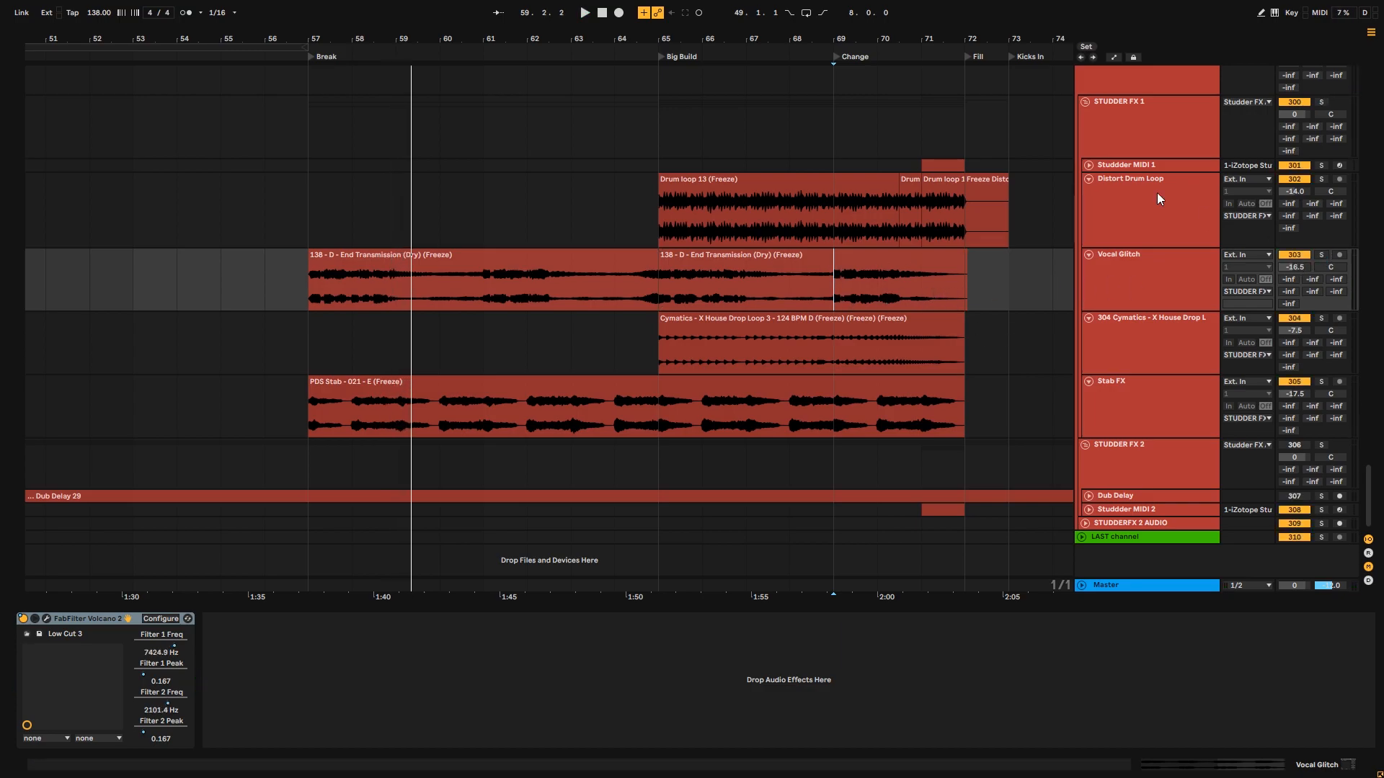
- Fold all track groups and play the full arrangement from the Change locator at bar 69
left_click_drag(962, 37, 681, 42)
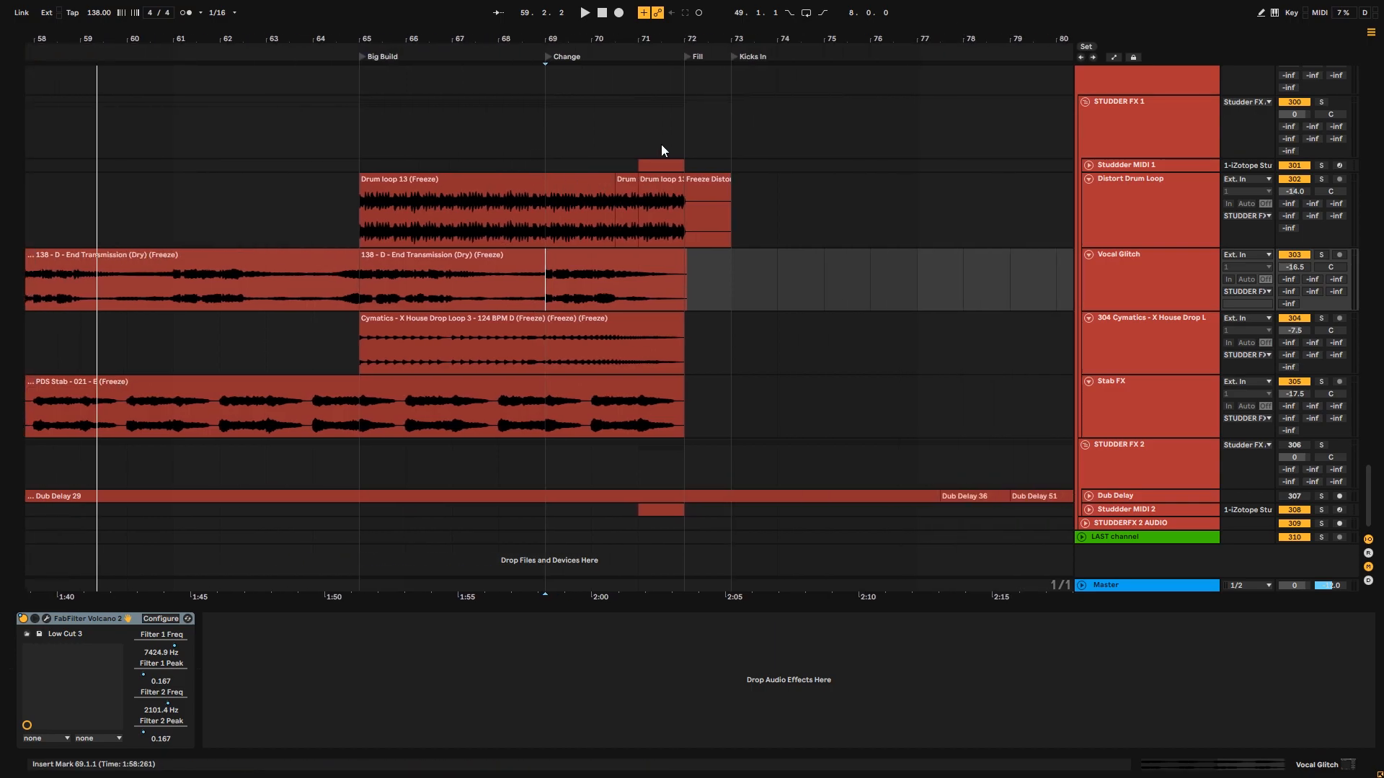
key("alt+u")
left_click(550, 137)
key("space")
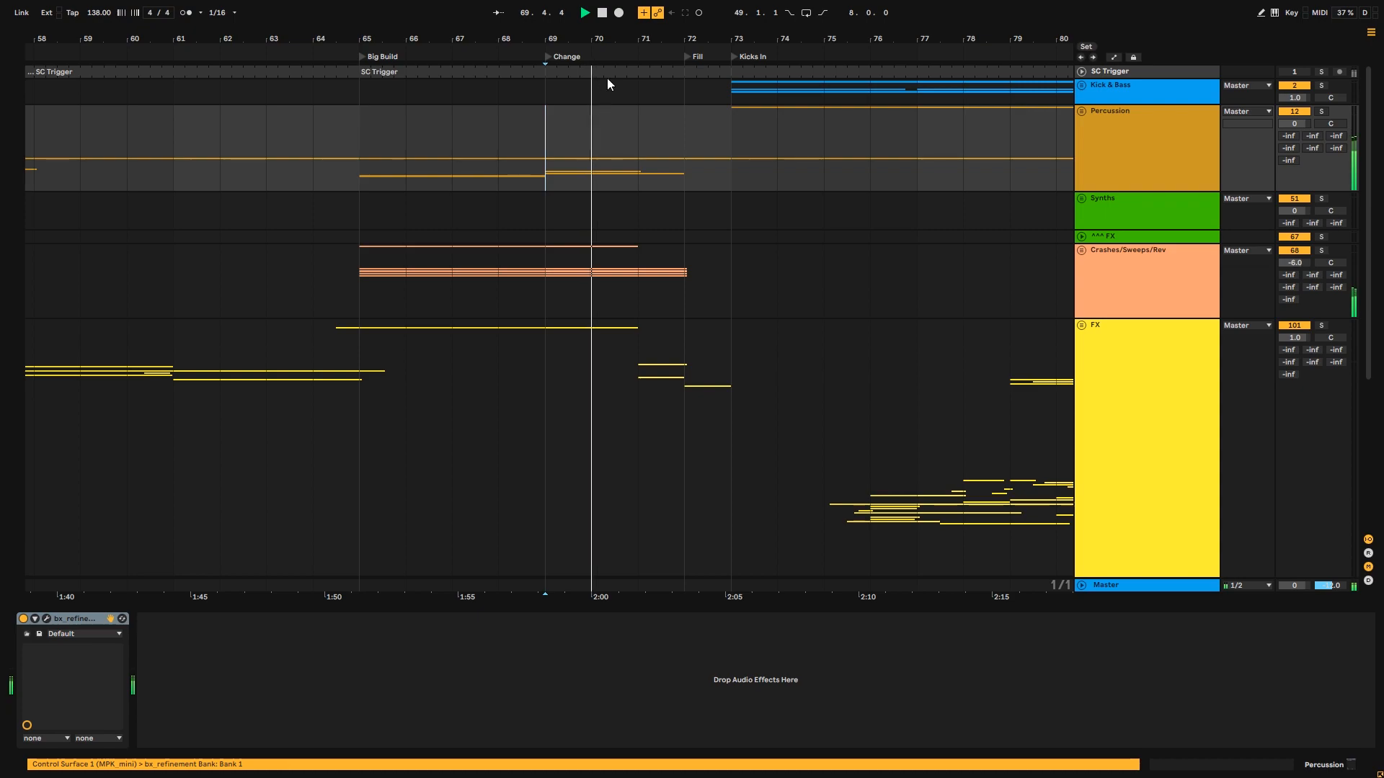
left_click_drag(645, 39, 556, 38)
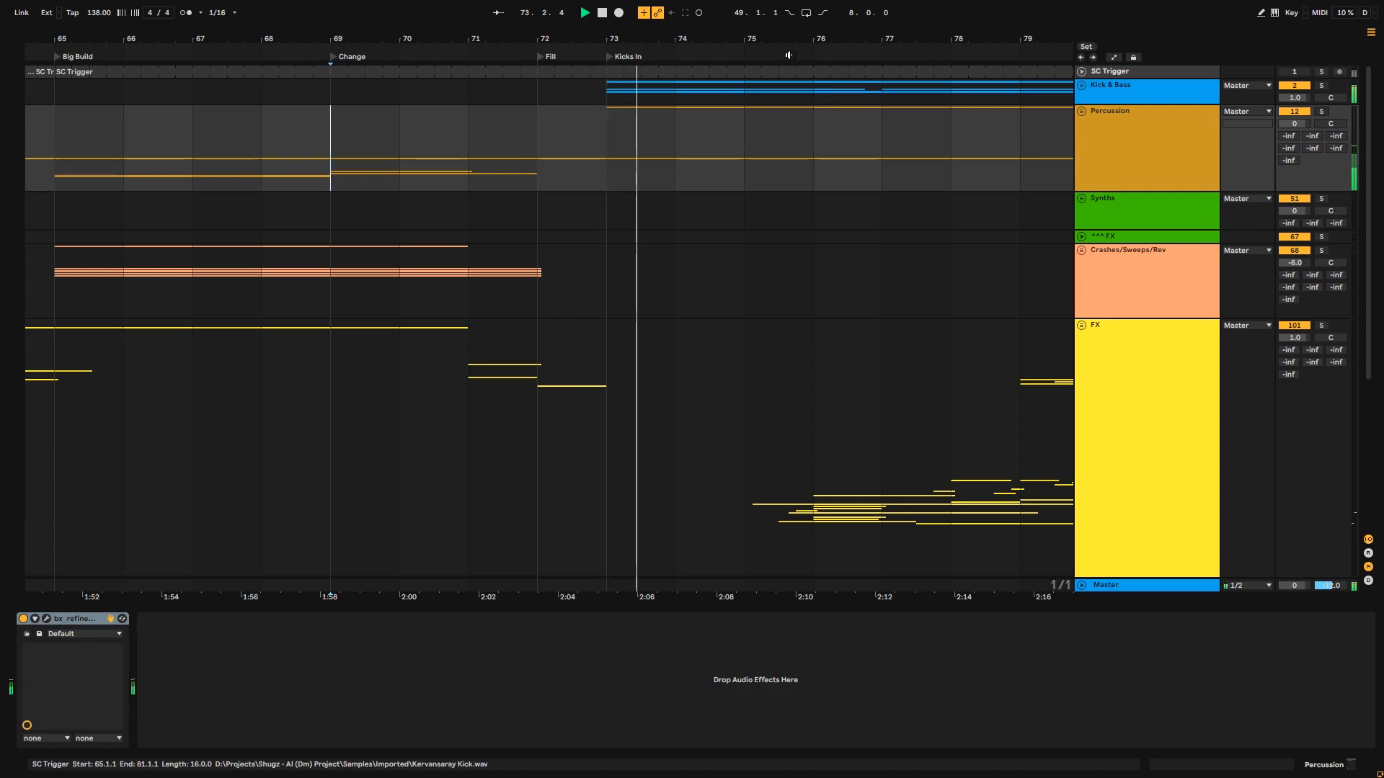
- Select bars 71 to 72 in the Percussion group and play the arrangement from bar 71
left_click(543, 162)
key("space")
left_click_drag(339, 148, 521, 163)
left_click(531, 166)
key("space")
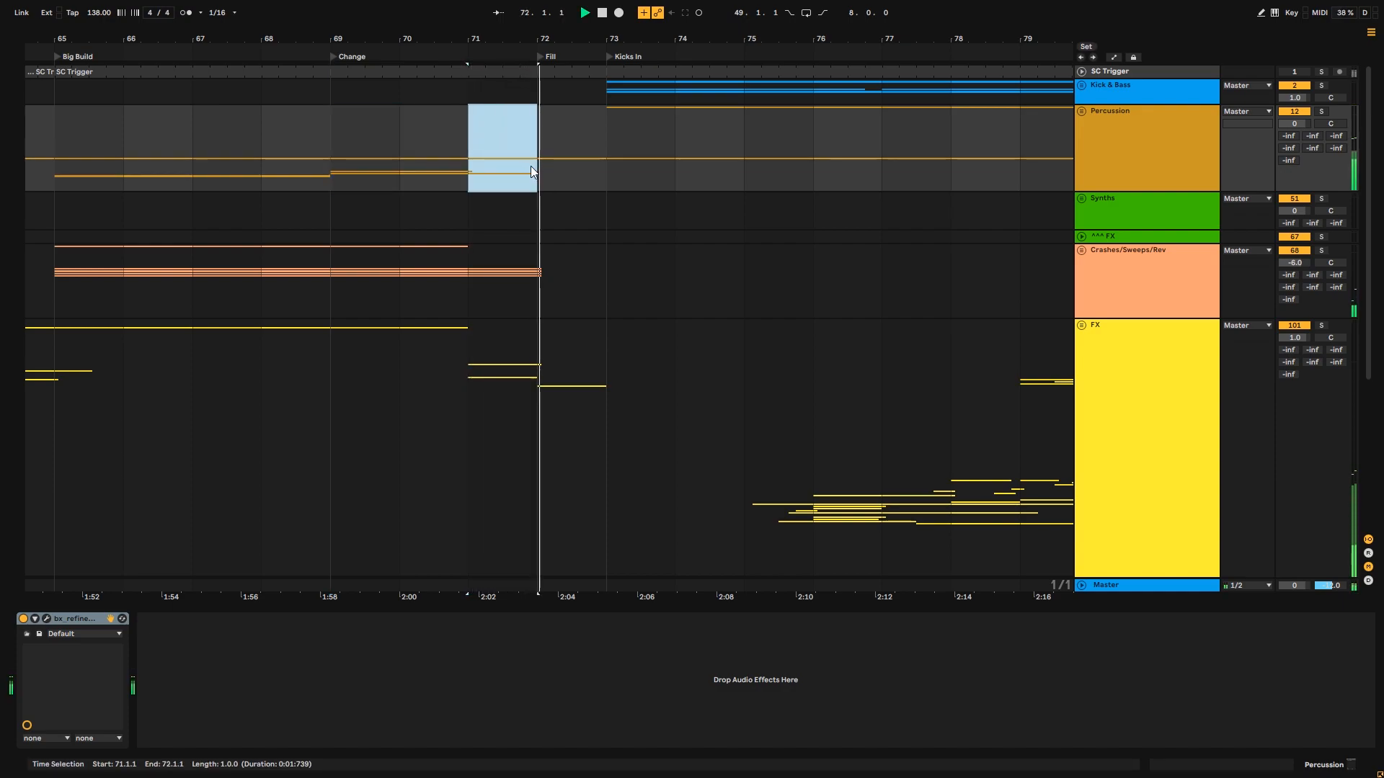
left_click(530, 166)
key("space")
- Play the FX group soloed from bar 71, and the unsoloed mix from the Fill locator at bar 72
left_click(495, 388)
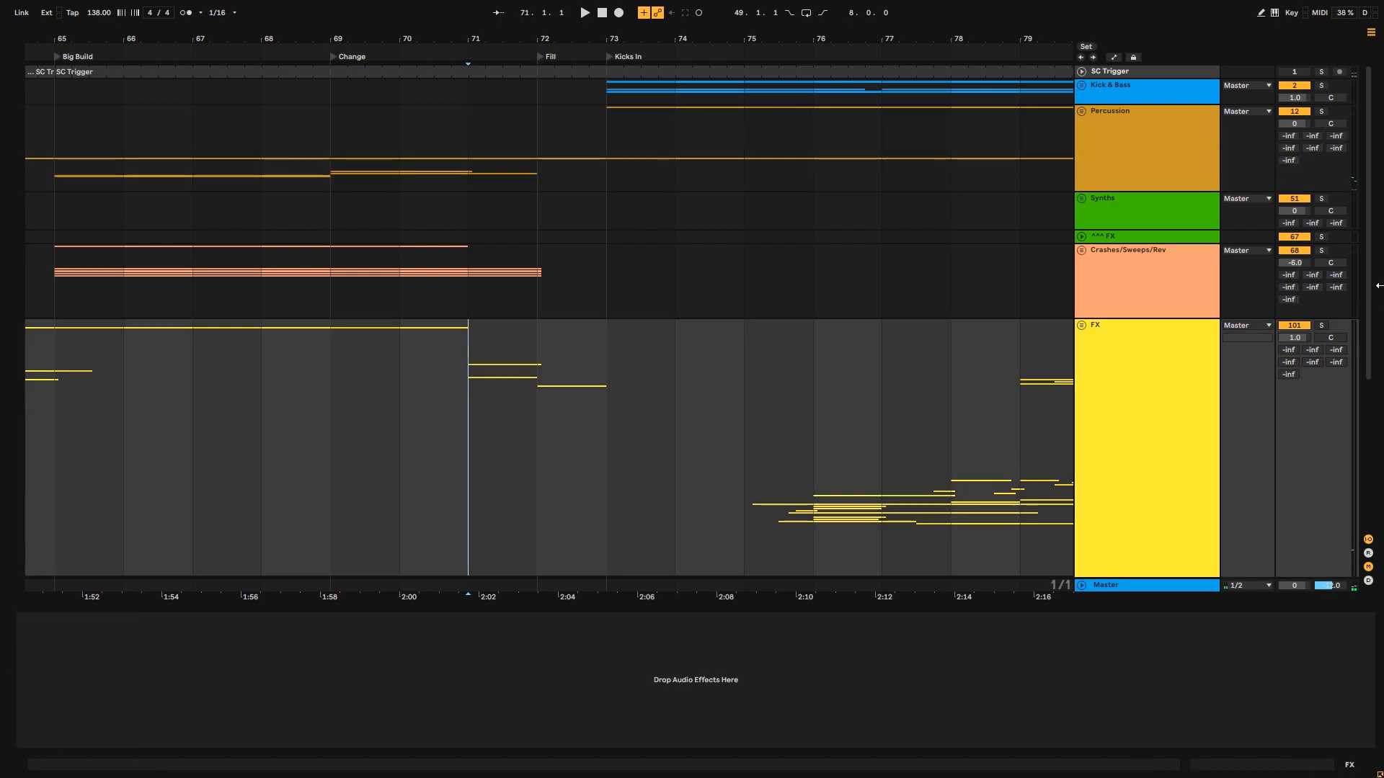
left_click(1321, 325)
key("space")
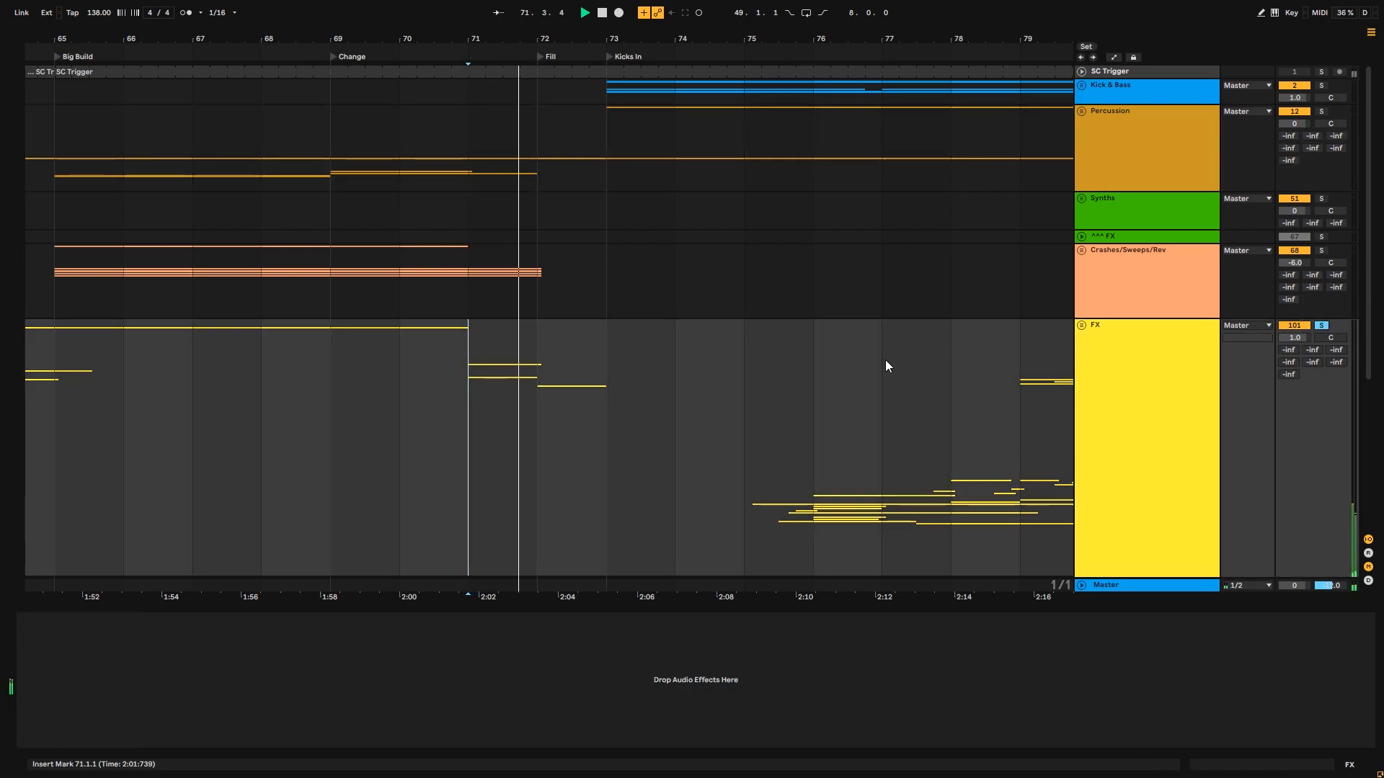
left_click(1321, 325)
left_click(520, 444)
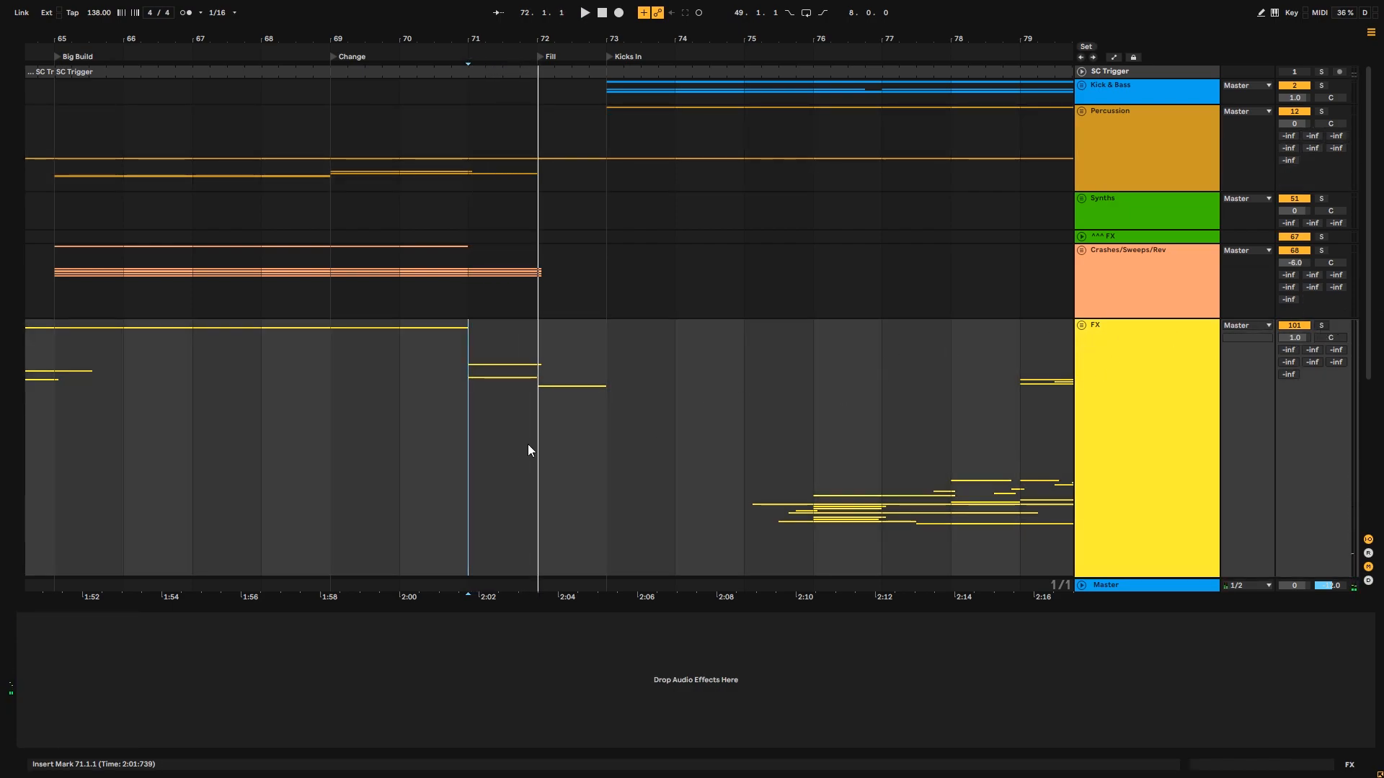
key("space")
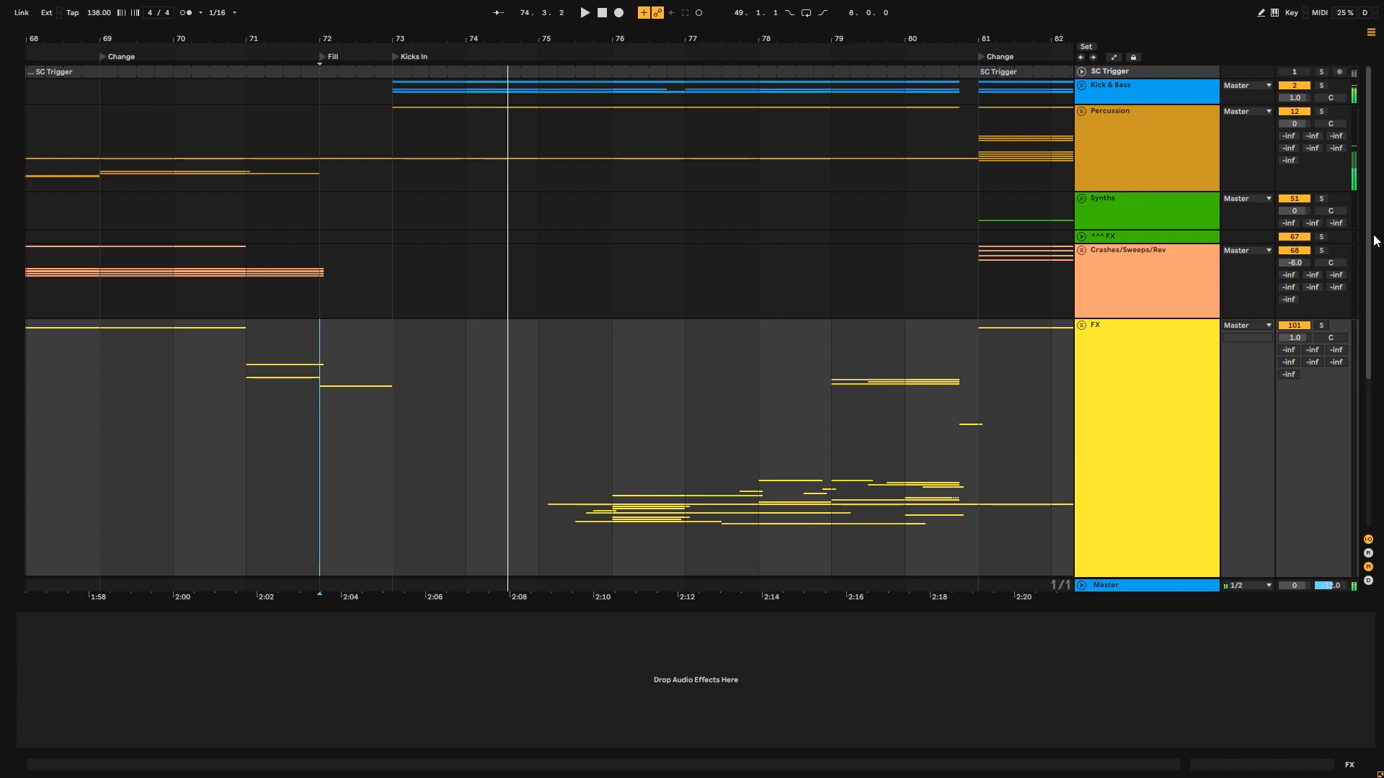
- Set the loop to bars 75 to 97 using a selection in the FX group, and play it from bar 75
left_click_drag(1373, 248, 1369, 355)
left_click_drag(927, 40, 736, 37)
left_click(373, 312)
left_click_drag(487, 31, 227, 122)
left_click_drag(214, 232, 261, 307)
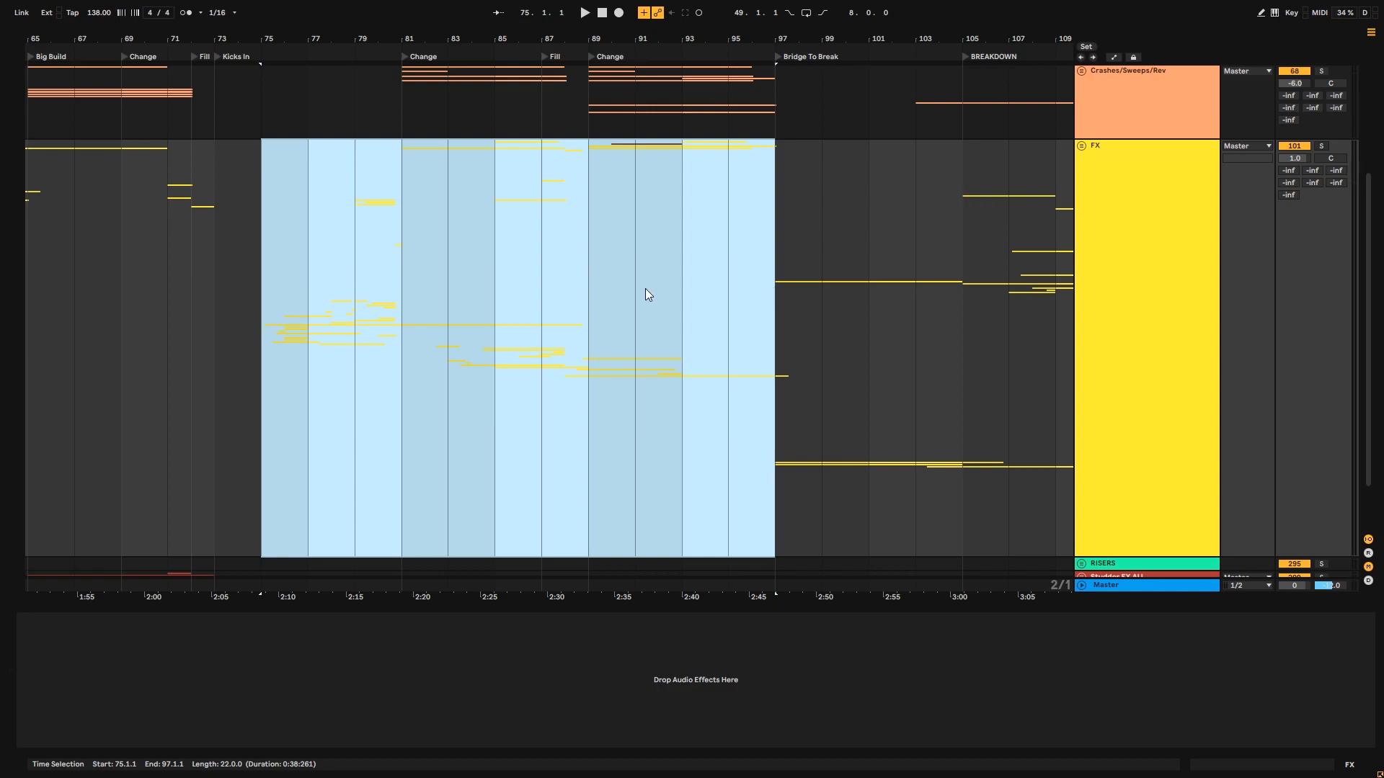
key("ctrl+l")
key("space")
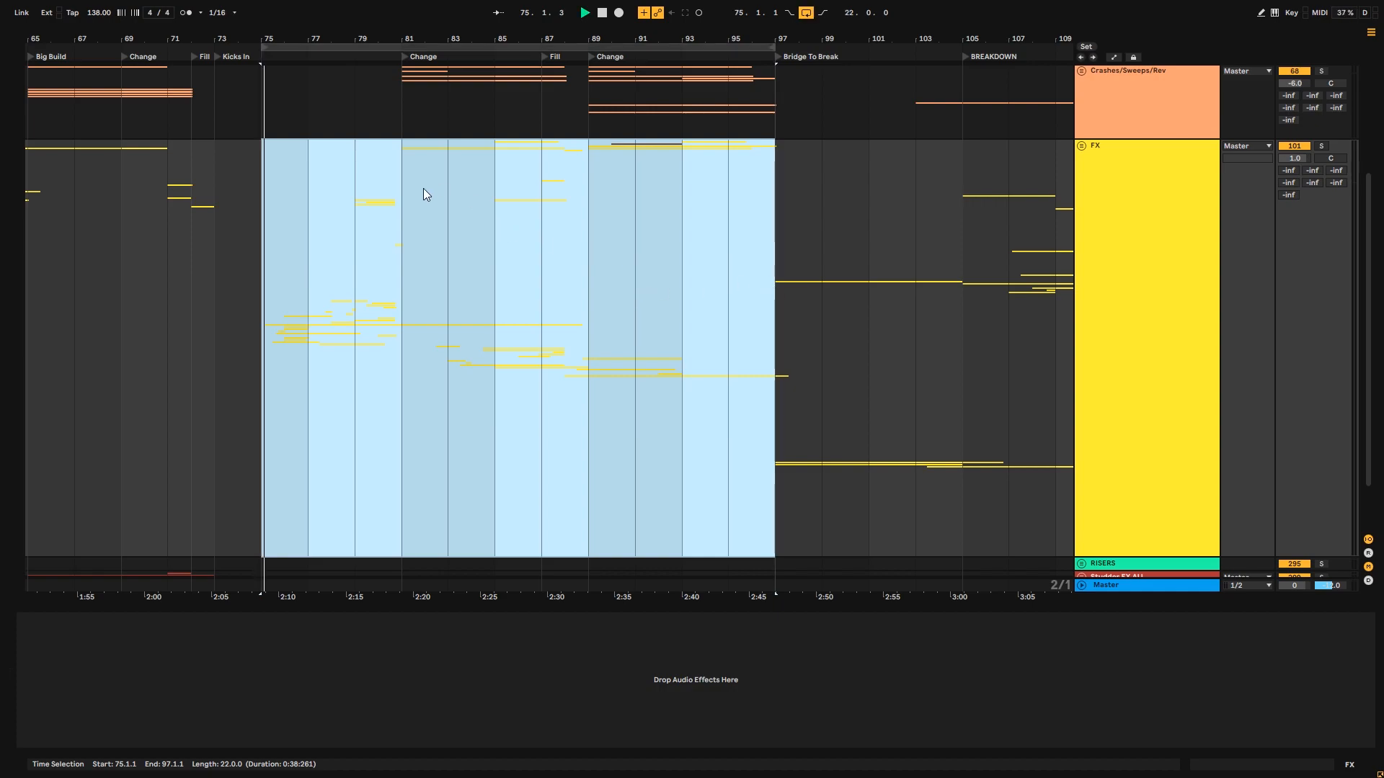
left_click_drag(349, 41, 396, 148)
left_click(382, 201)
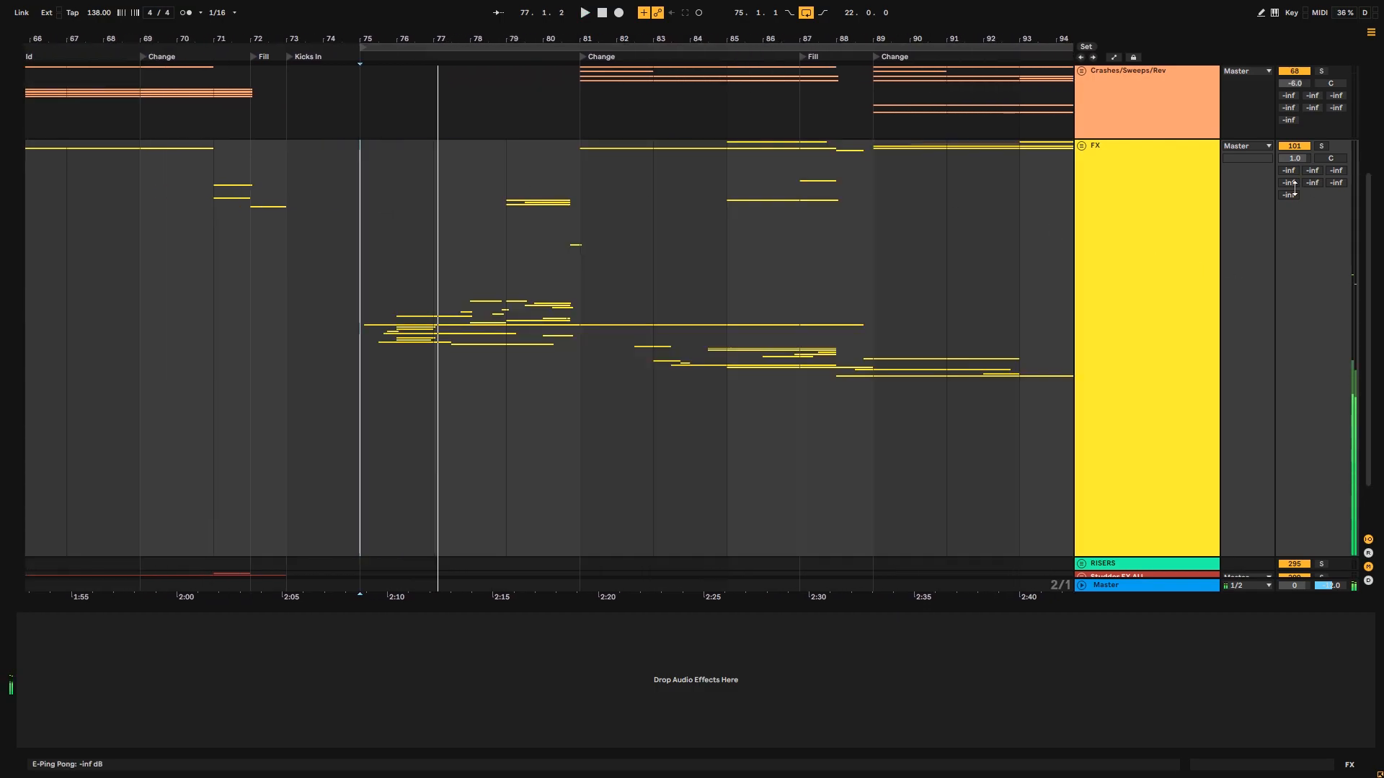
- Unfold the FX group and select its Musk Speech subgroup
left_click(1084, 149)
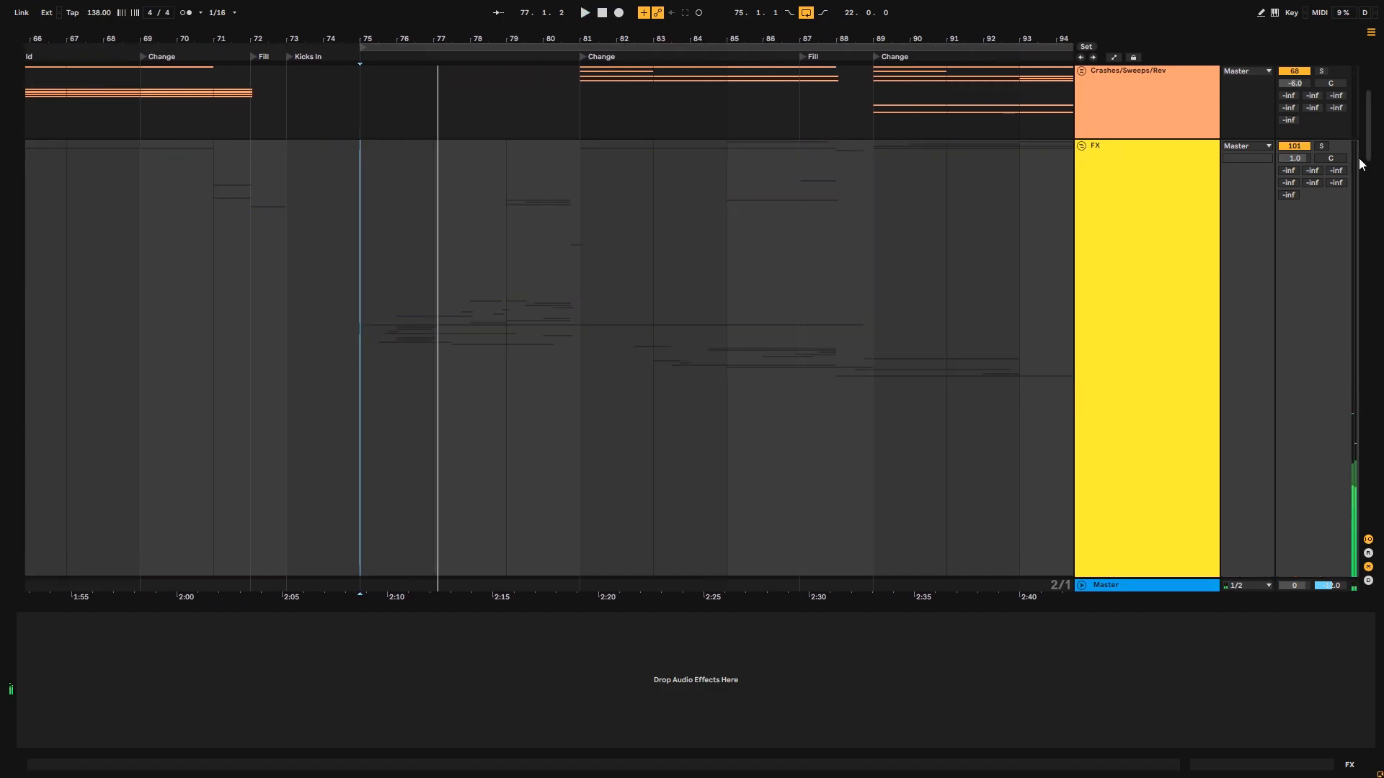
left_click_drag(1368, 145, 1368, 334)
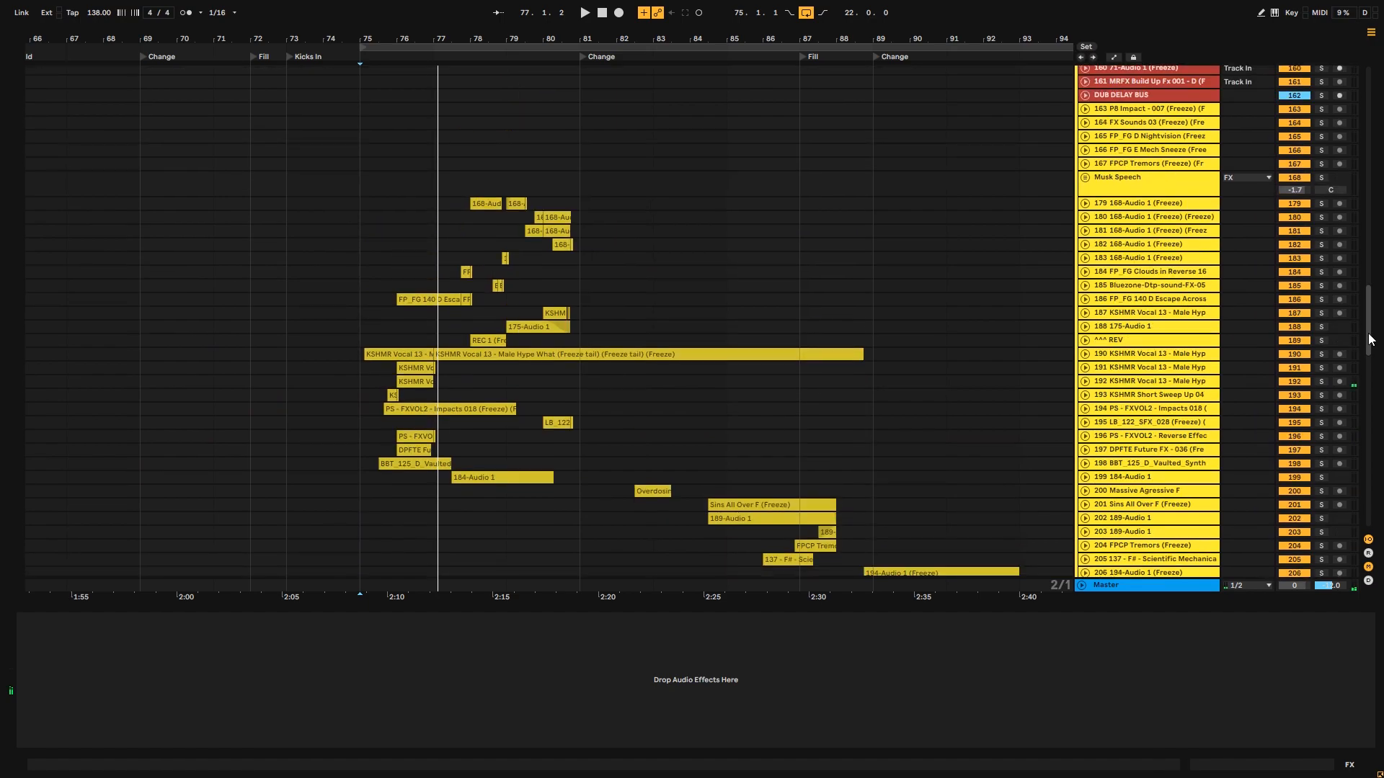
left_click(1142, 187)
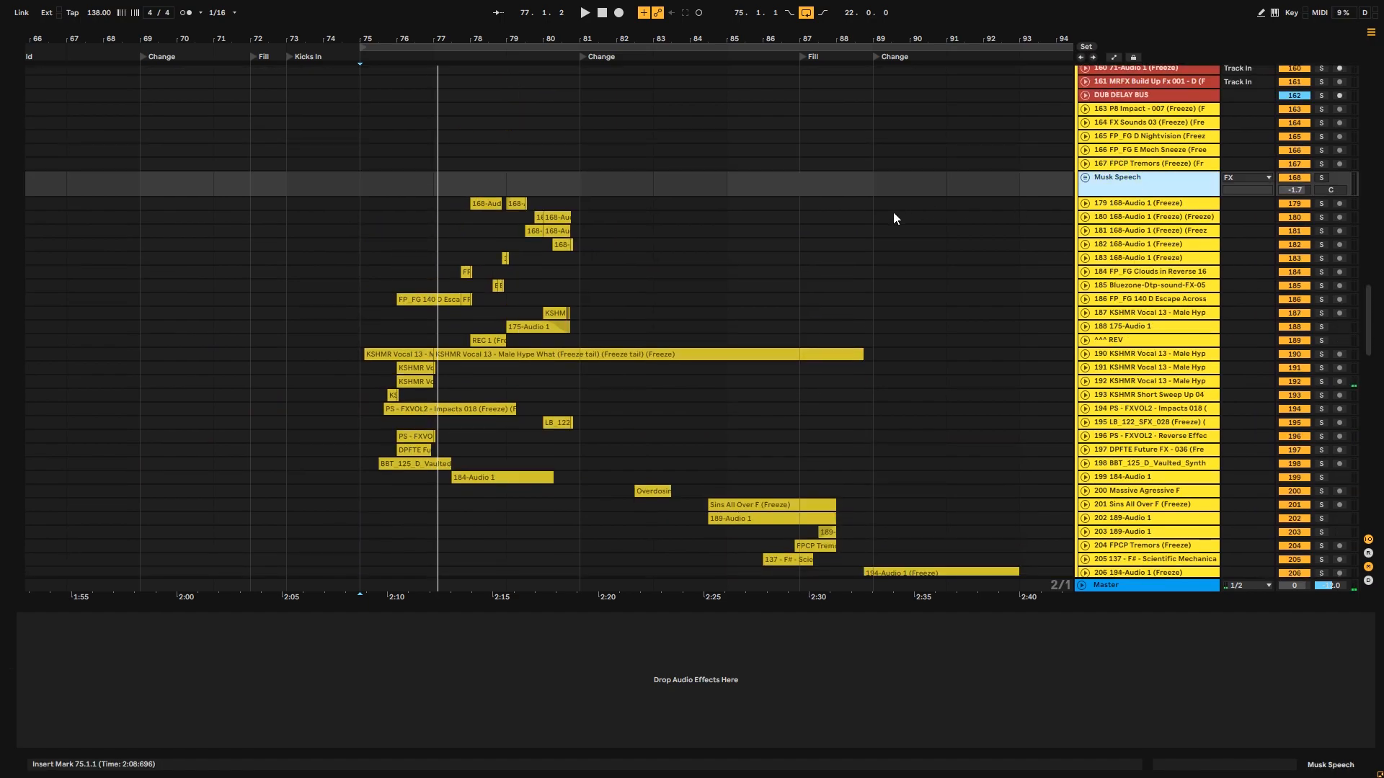
- Place the insert marker at bar 75 on track 181 and play the FX layers from there
left_click_drag(483, 33, 483, 79)
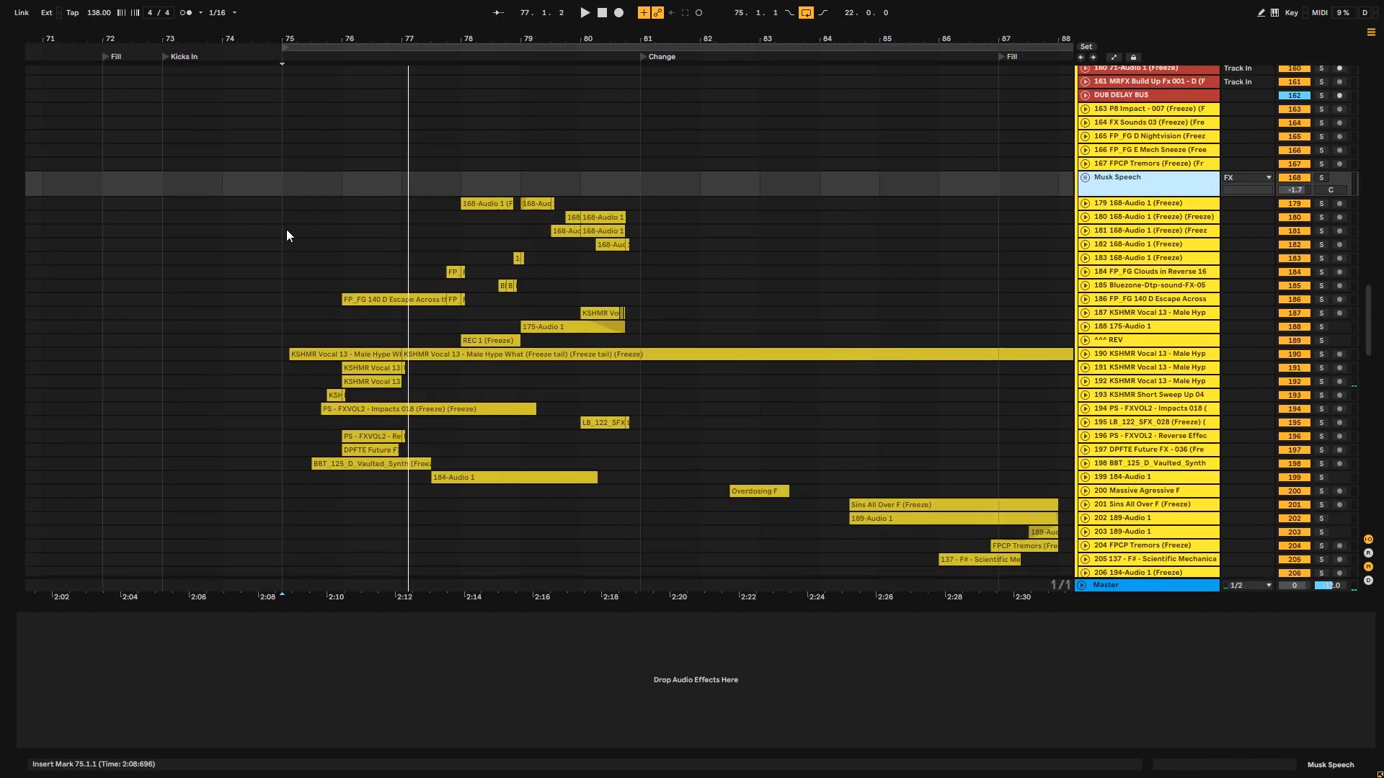
left_click(287, 230)
left_click_drag(436, 34, 436, 72)
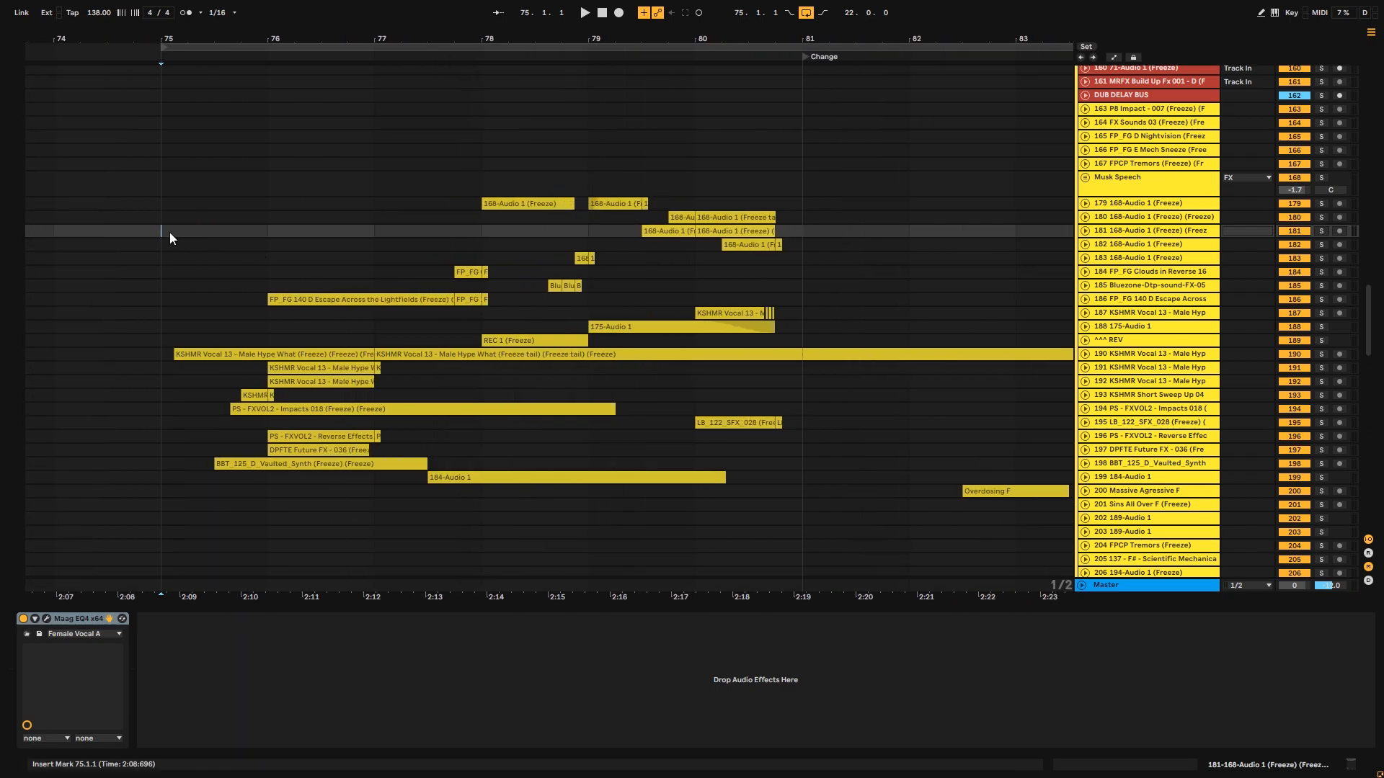
left_click_drag(231, 37, 180, 247)
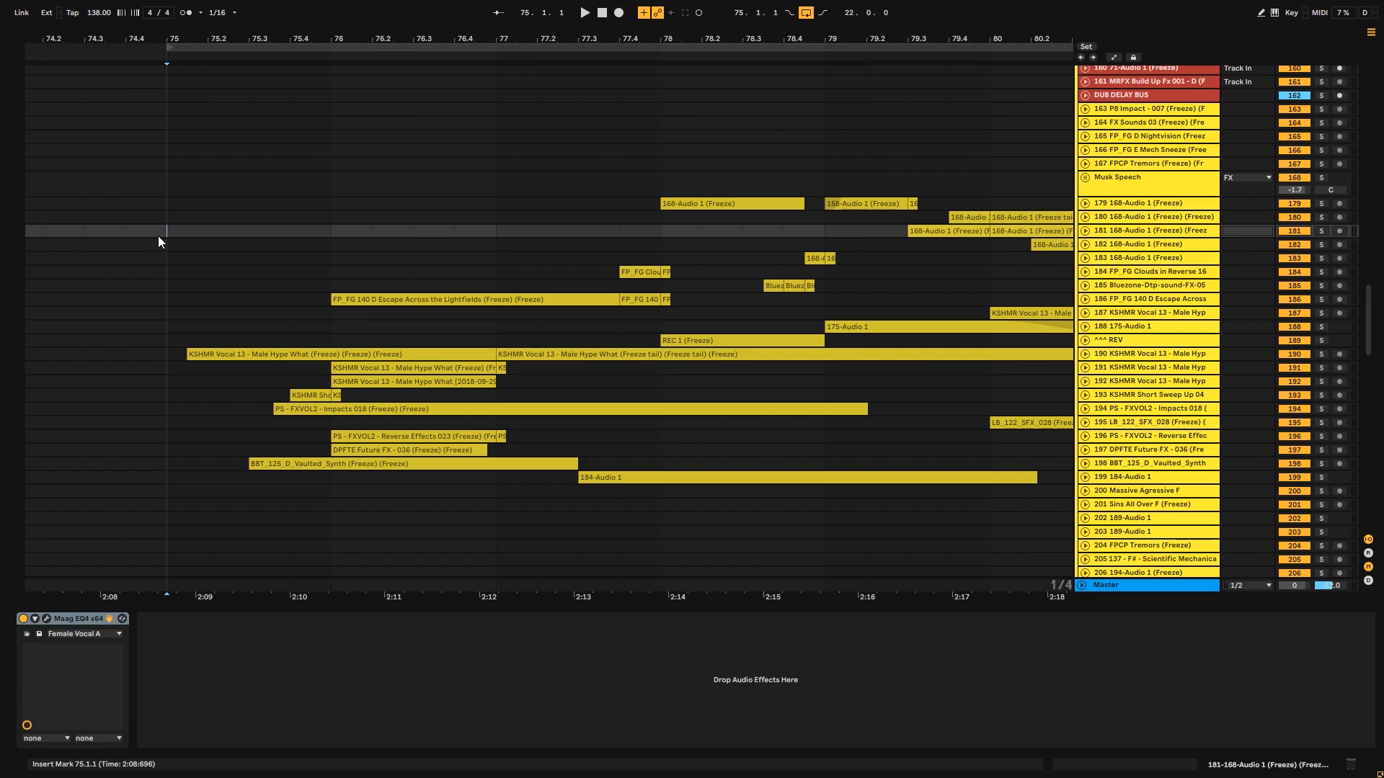
key("space")
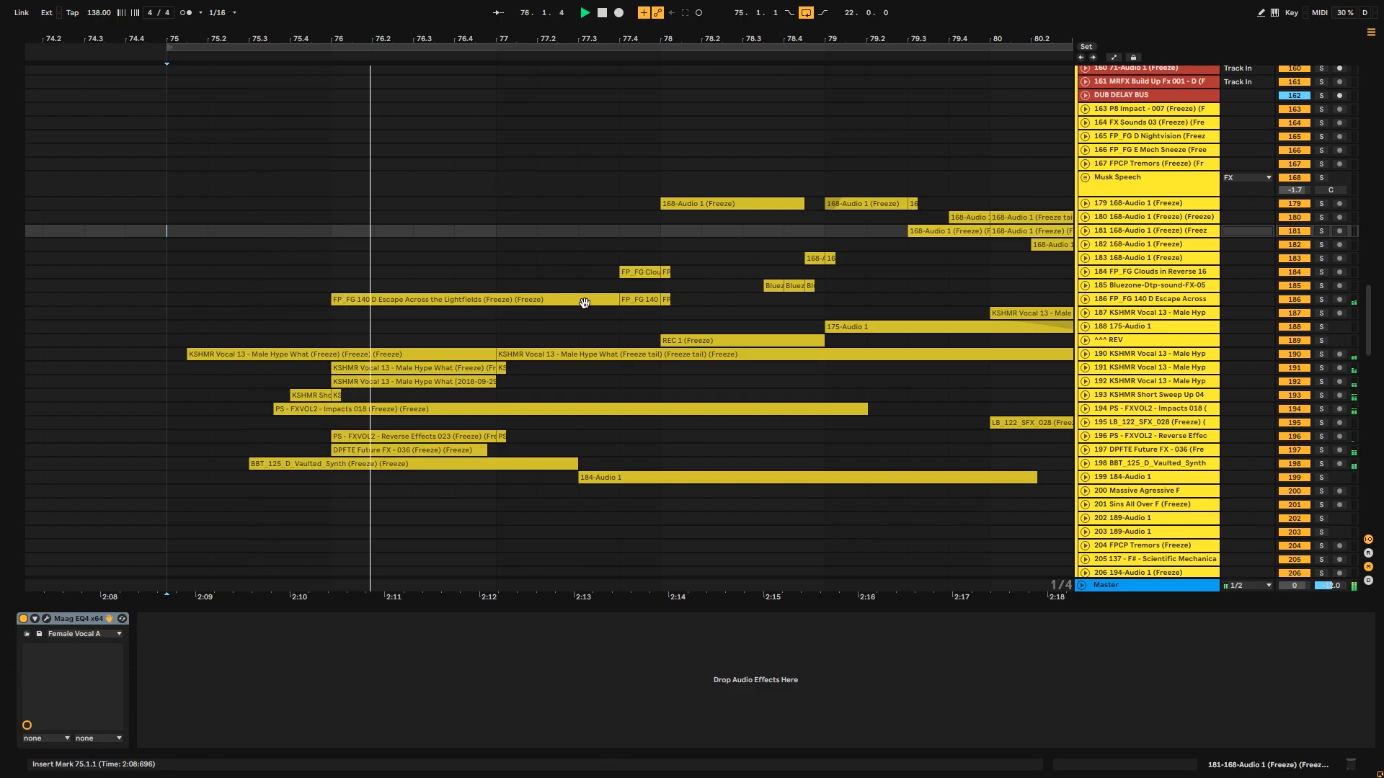
- Unfold tracks 179 to 199 of the FX group together and reduce their track height
left_click(1131, 205)
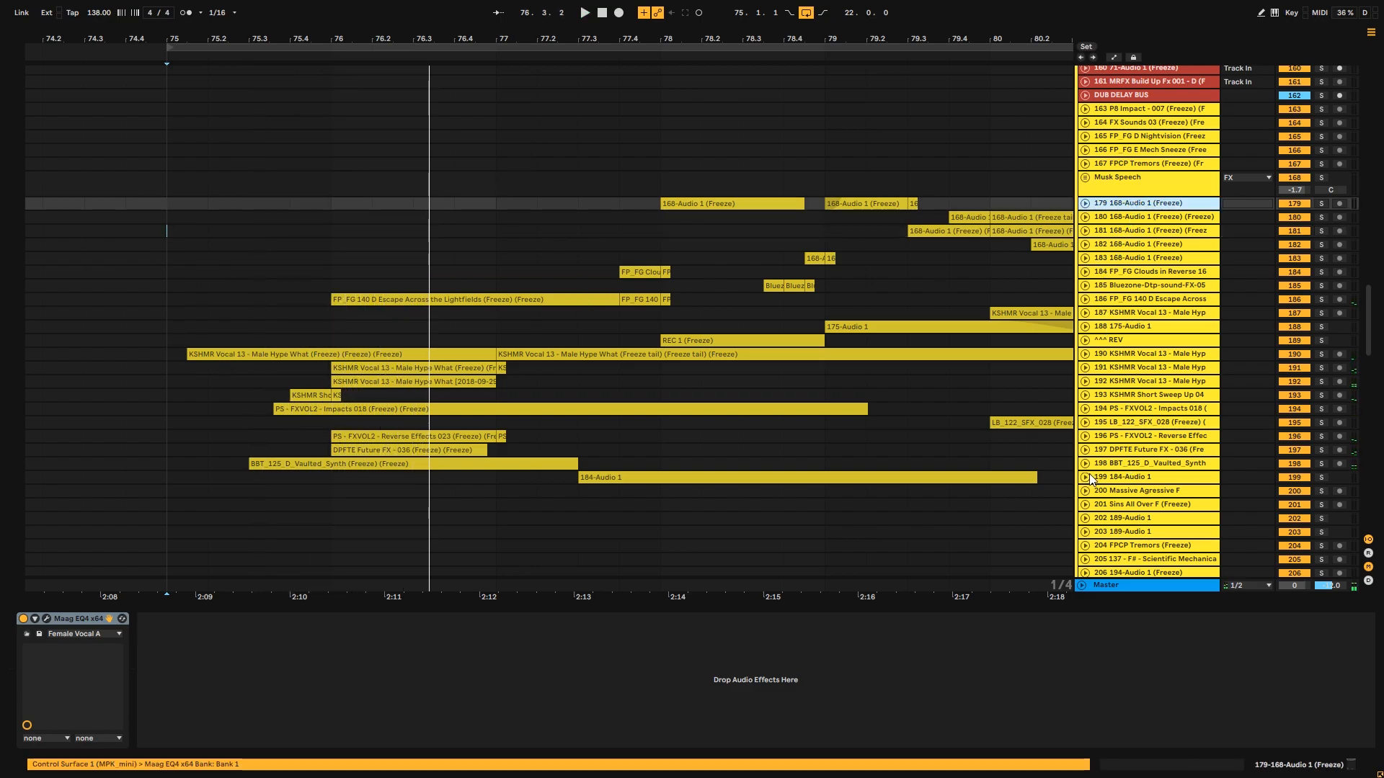
left_click(1092, 477, "shift")
left_click(1086, 479)
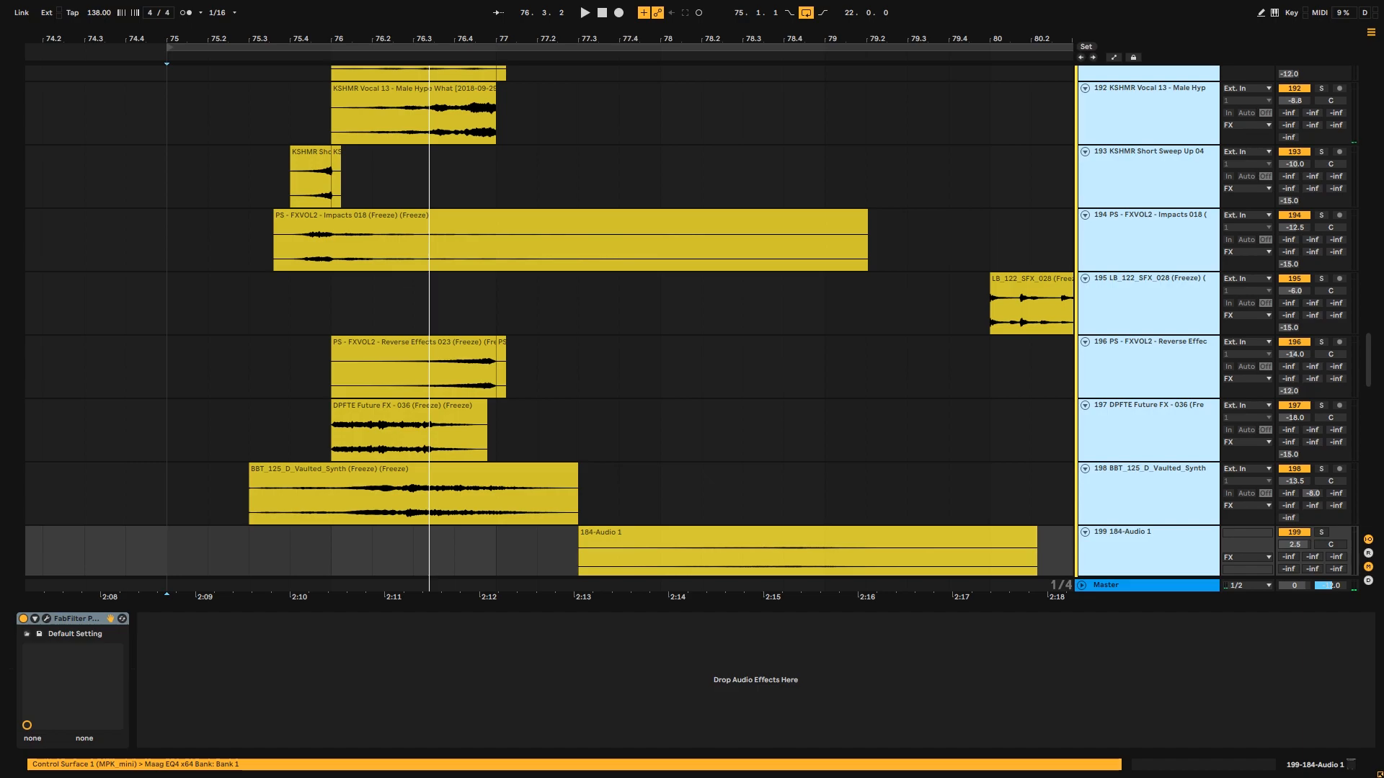
scroll(549, 148, "right", 2)
scroll(559, 161, "up", 8)
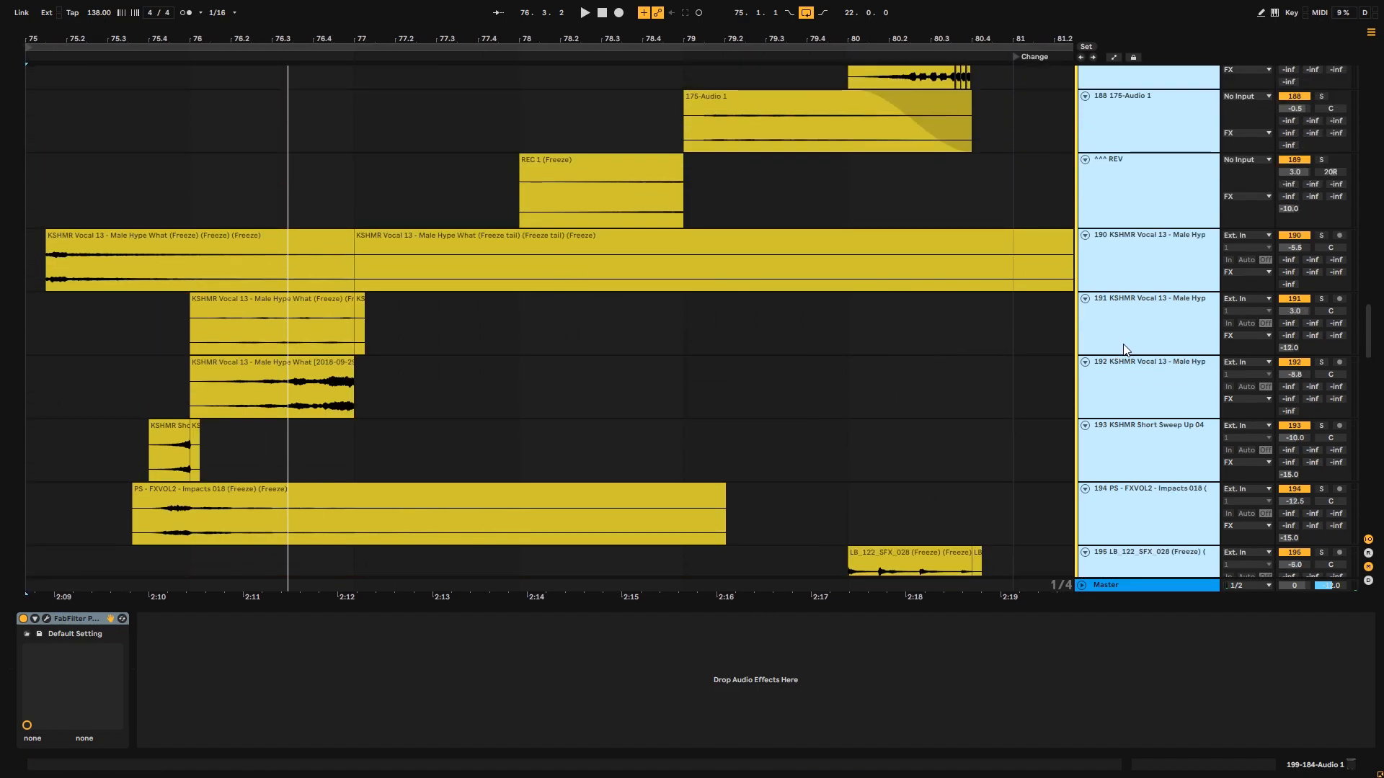
mouse_move(1128, 352)
left_mouse_down()
mouse_move(1130, 330)
mouse_move(1130, 351)
mouse_move(1118, 337)
left_mouse_up()
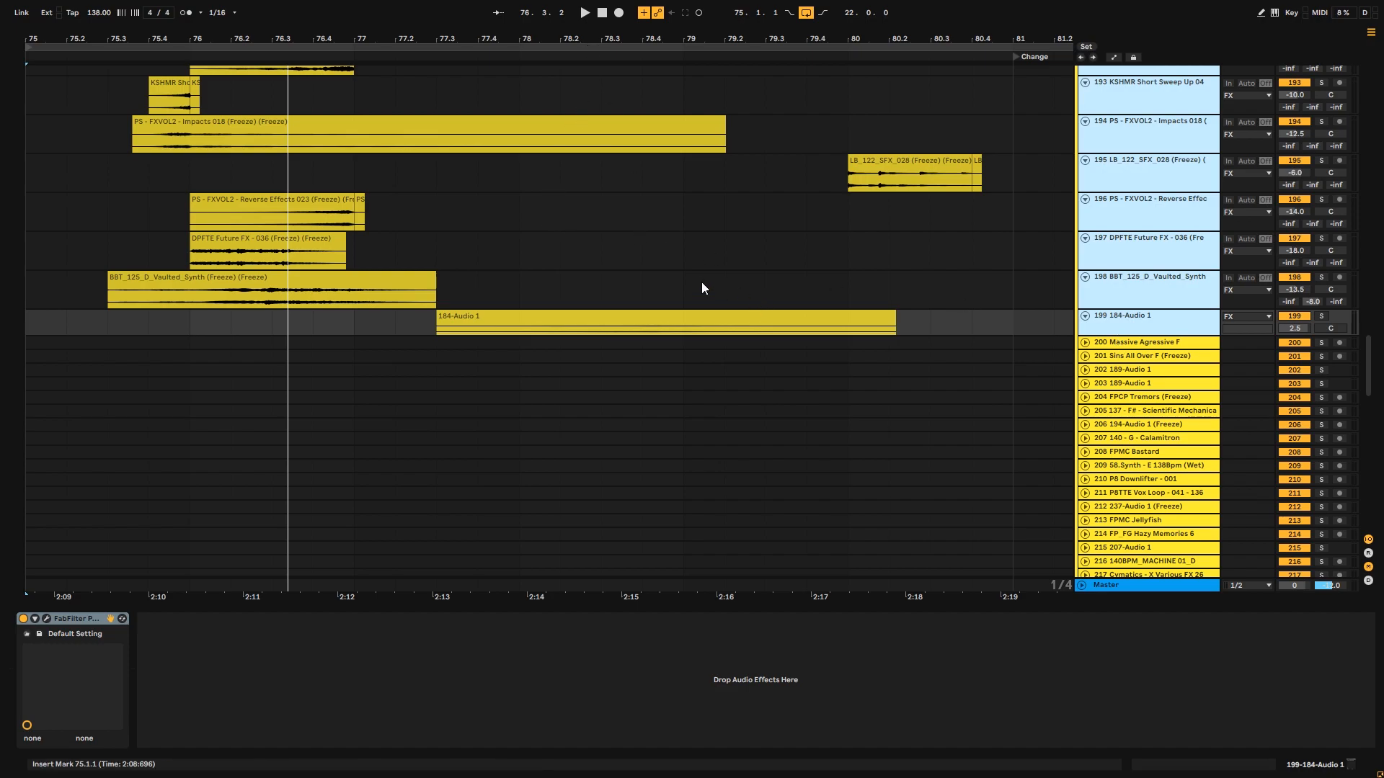
scroll(1373, 310, "up", 5)
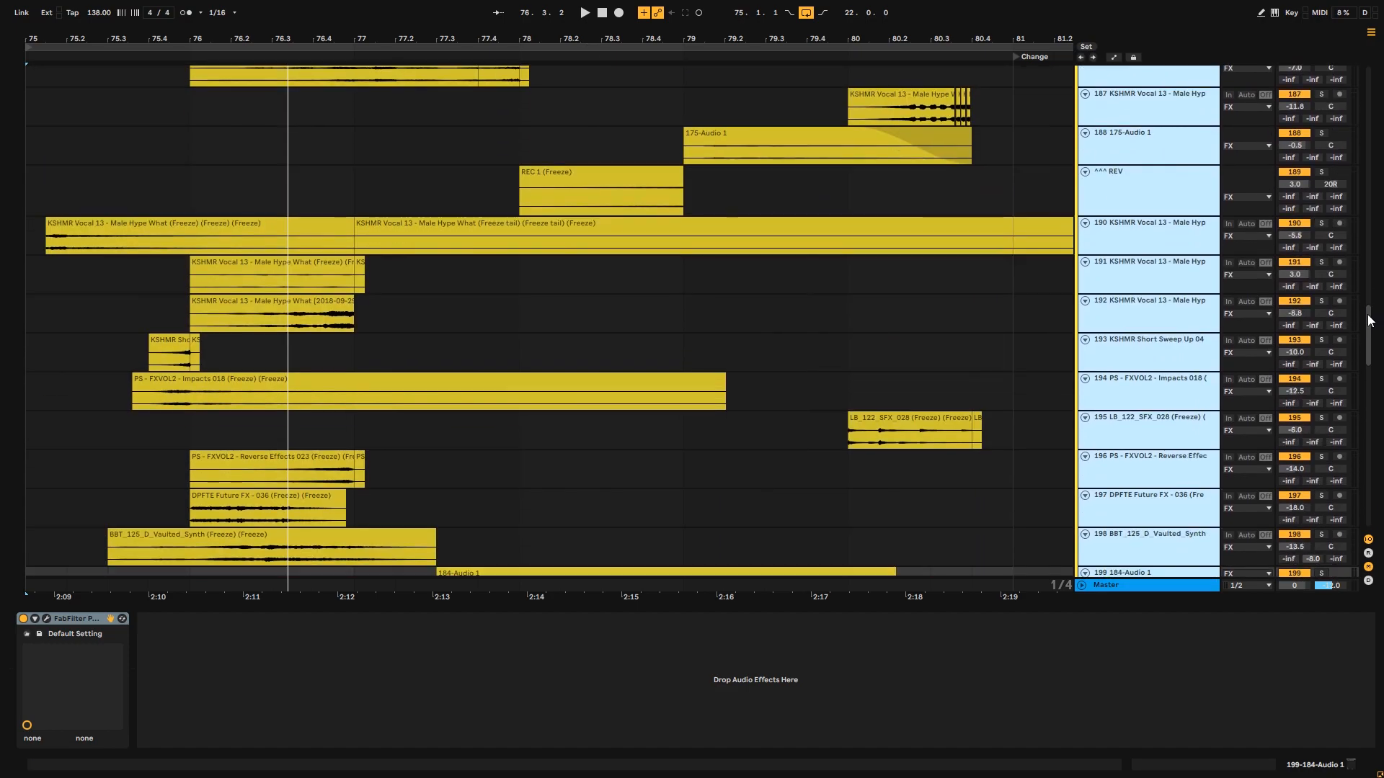
- Place the insert marker at bar 75 on track 188 and play the arrangement from there
left_click(15, 36)
left_click(414, 153)
key("space")
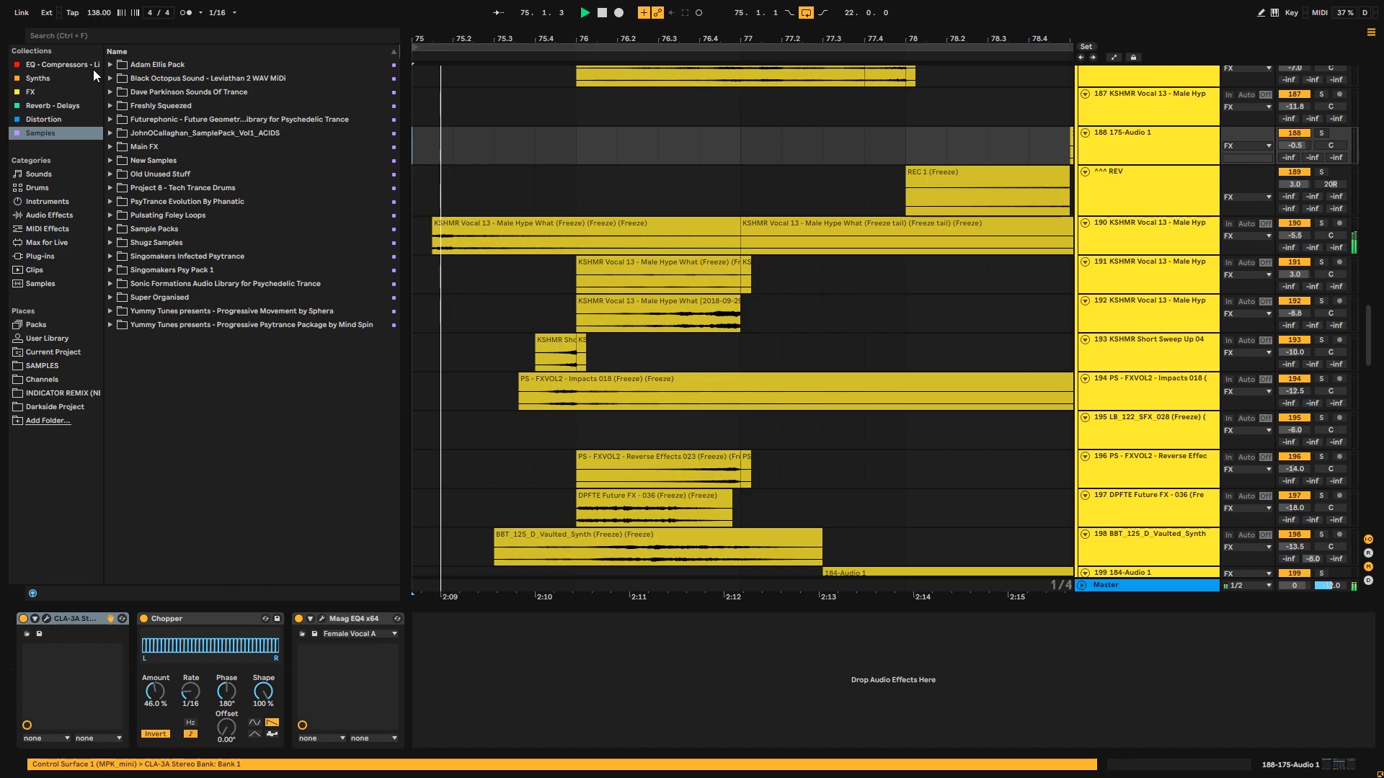
left_click(15, 36)
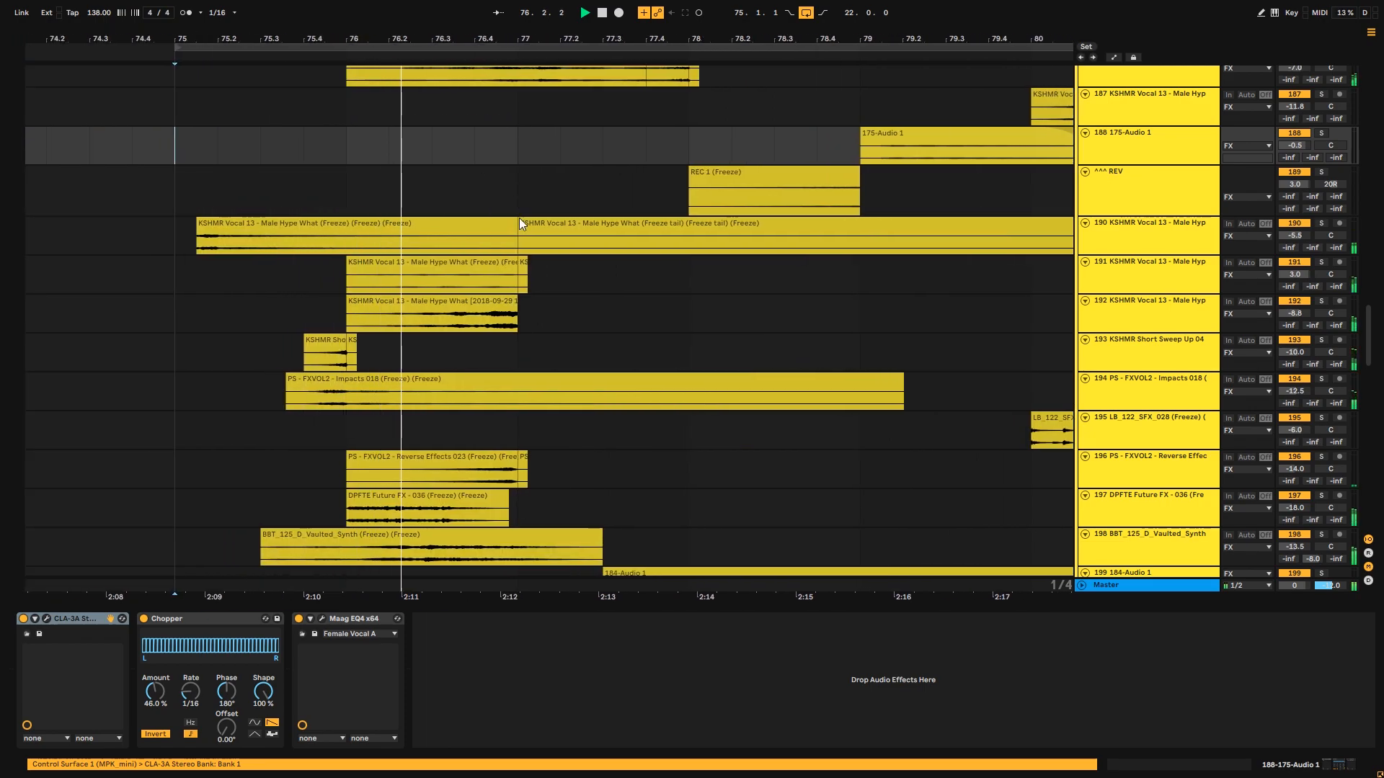
- Select bars 75 to 81 on track 191 and make that range the loop
left_click_drag(175, 243, 702, 259)
left_click_drag(874, 44, 775, 50)
left_click_drag(982, 287, 815, 277)
left_click_drag(403, 262, 983, 283)
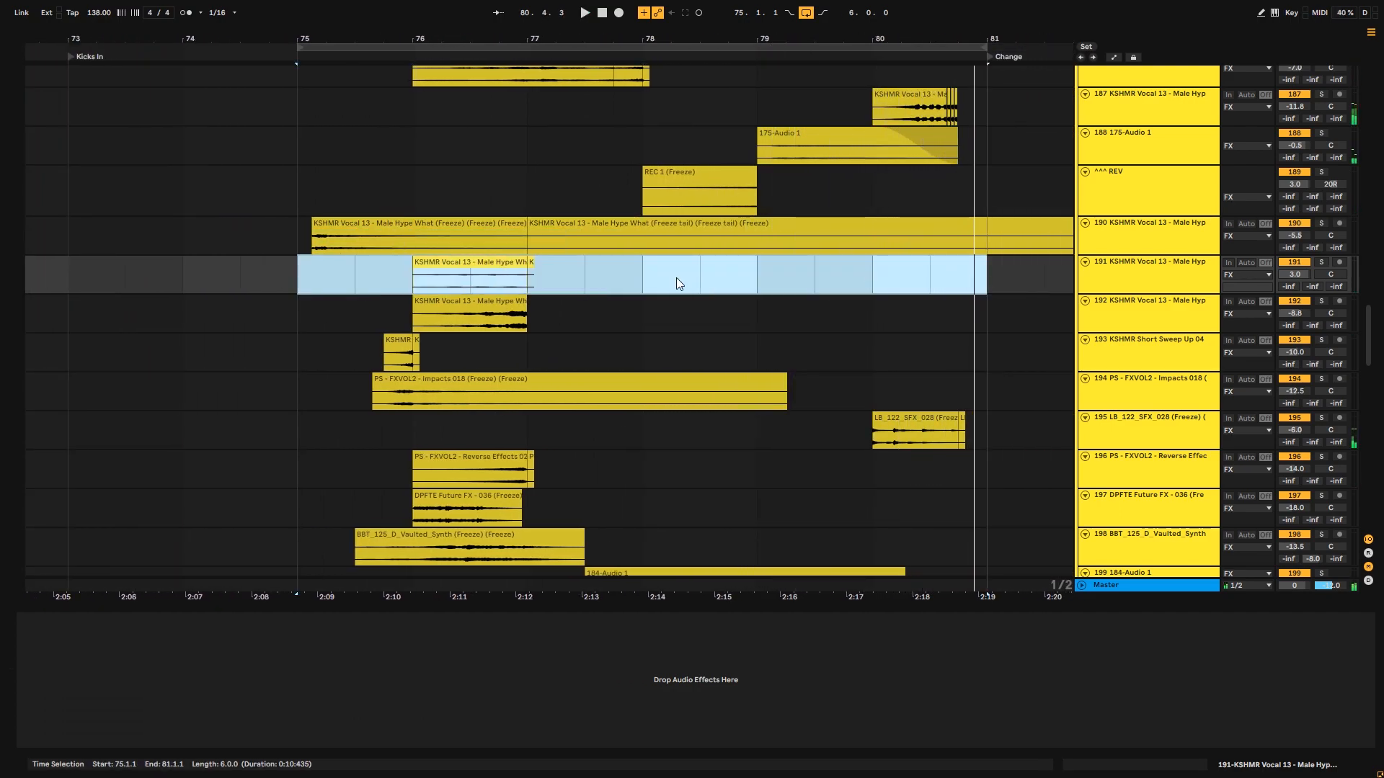
- Solo track 190, the KSHMR Vocal 13 male hype vocal, and play it from bar 75
left_click(289, 247)
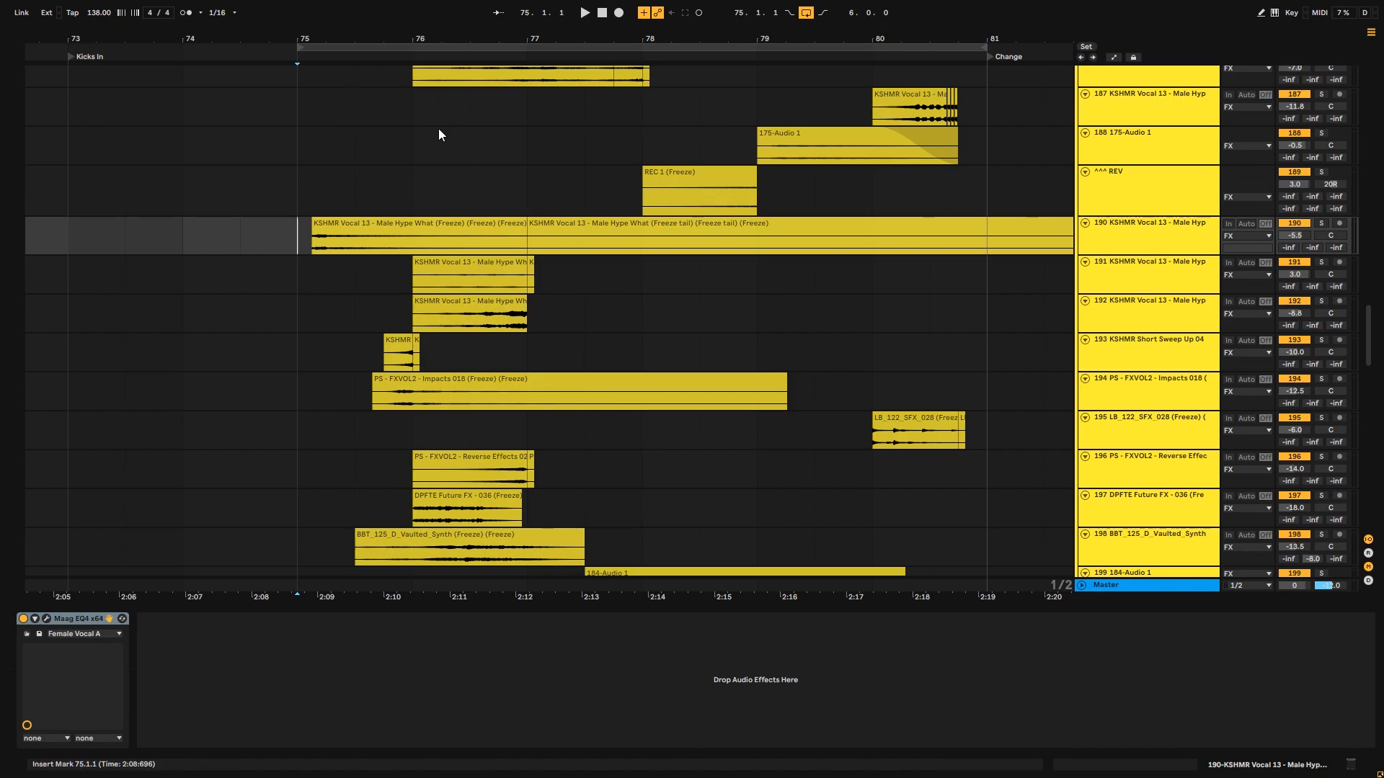
left_click(1320, 225)
key("space")
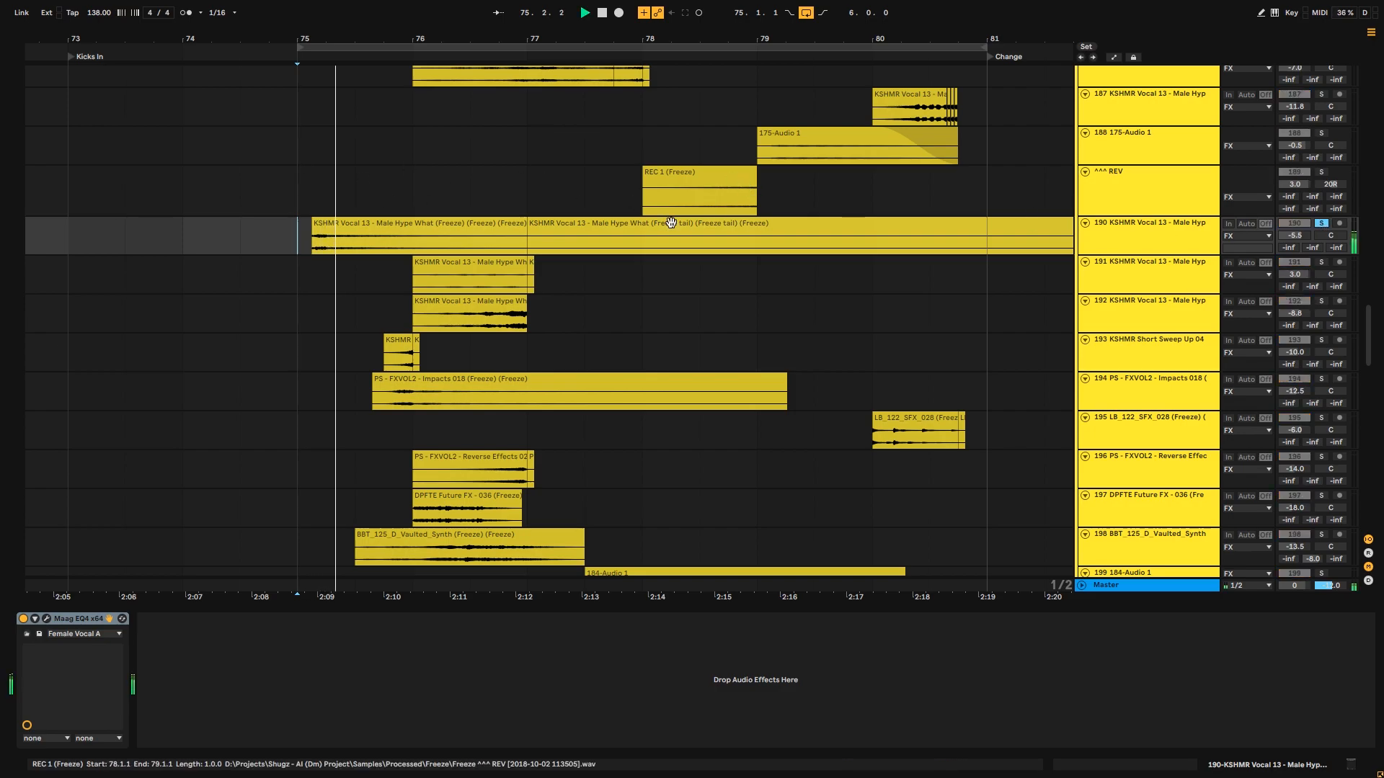
- Replay the soloed hype vocal on track 190 from bar 75
key("space")
left_click(326, 225)
left_click(305, 232)
key("space")
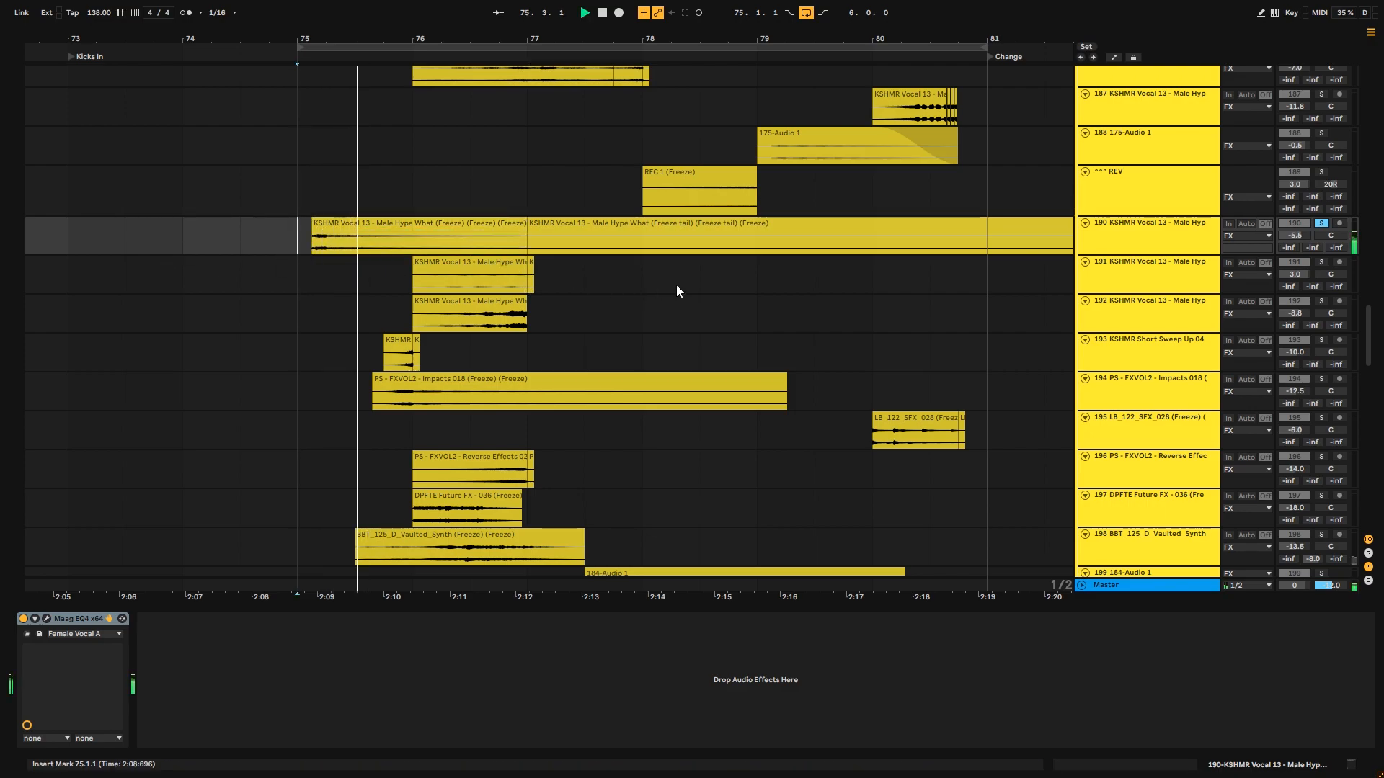
- Solo track 191 and play its male hype vocal clip from bar 76
left_click(452, 274)
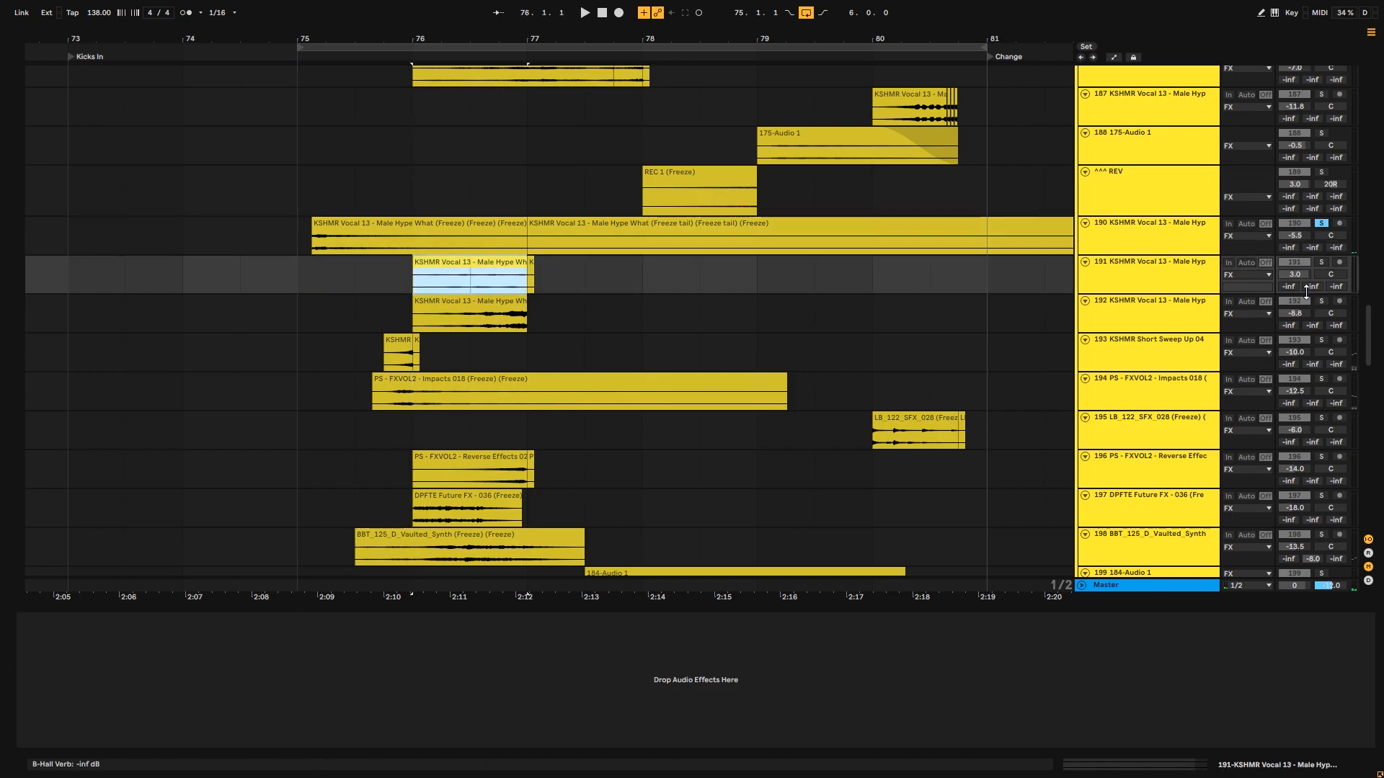
left_click(1324, 264)
key("space")
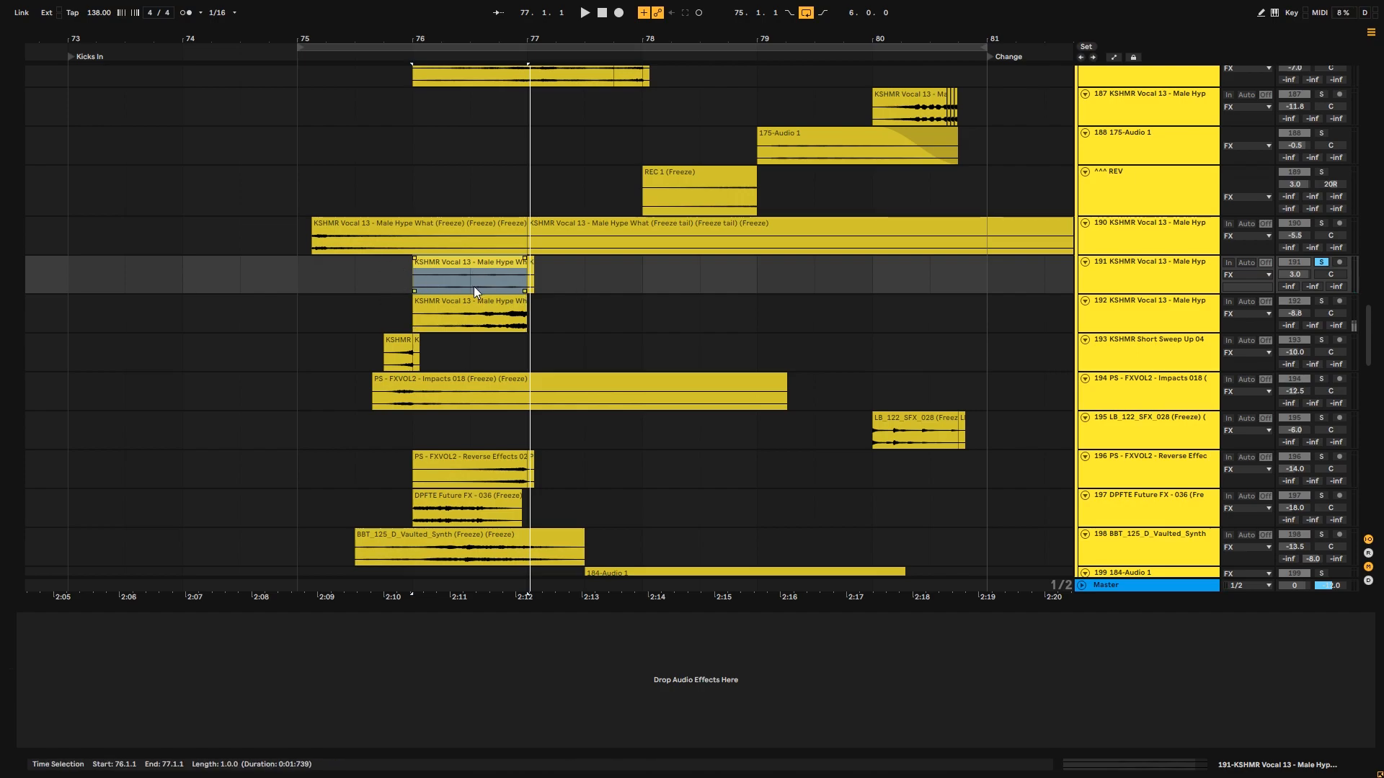
- Solo track 192, play its male hype vocal clip from bar 76, and stop playback
left_click(385, 310)
scroll(1310, 306, "down", 1)
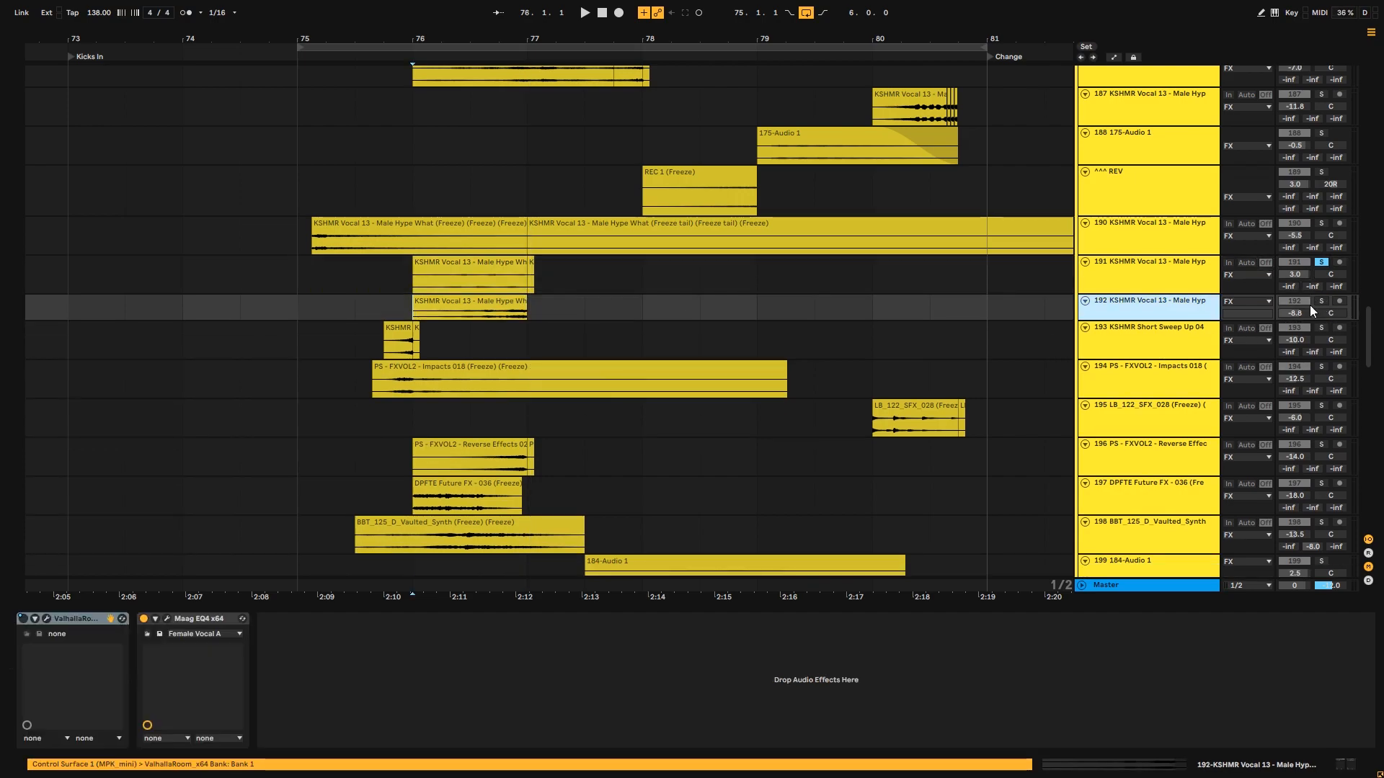
scroll(1133, 317, "up", 1)
key("space")
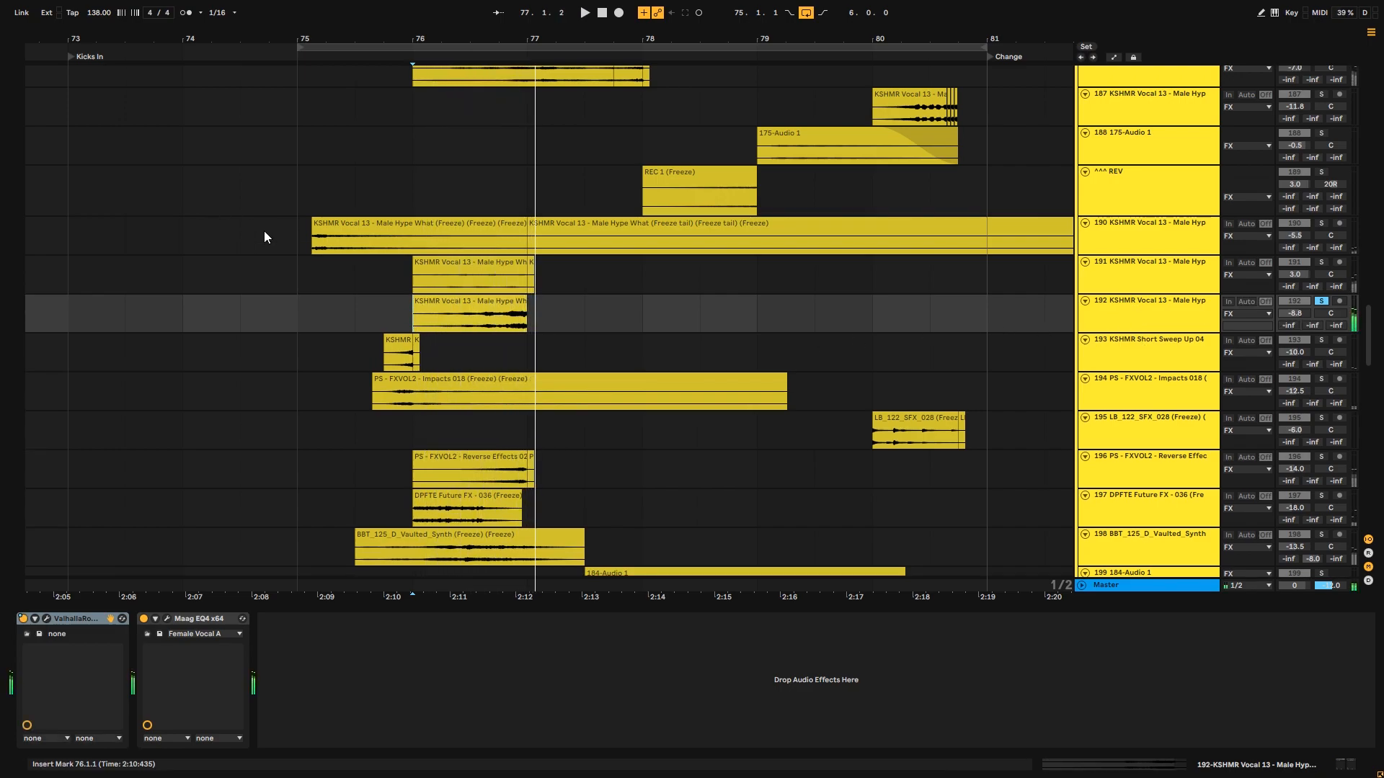
key("space")
- Solo track 193, KSHMR Short Sweep Up 04, and play it from position 75.4.1
left_click(292, 233)
left_click(318, 241)
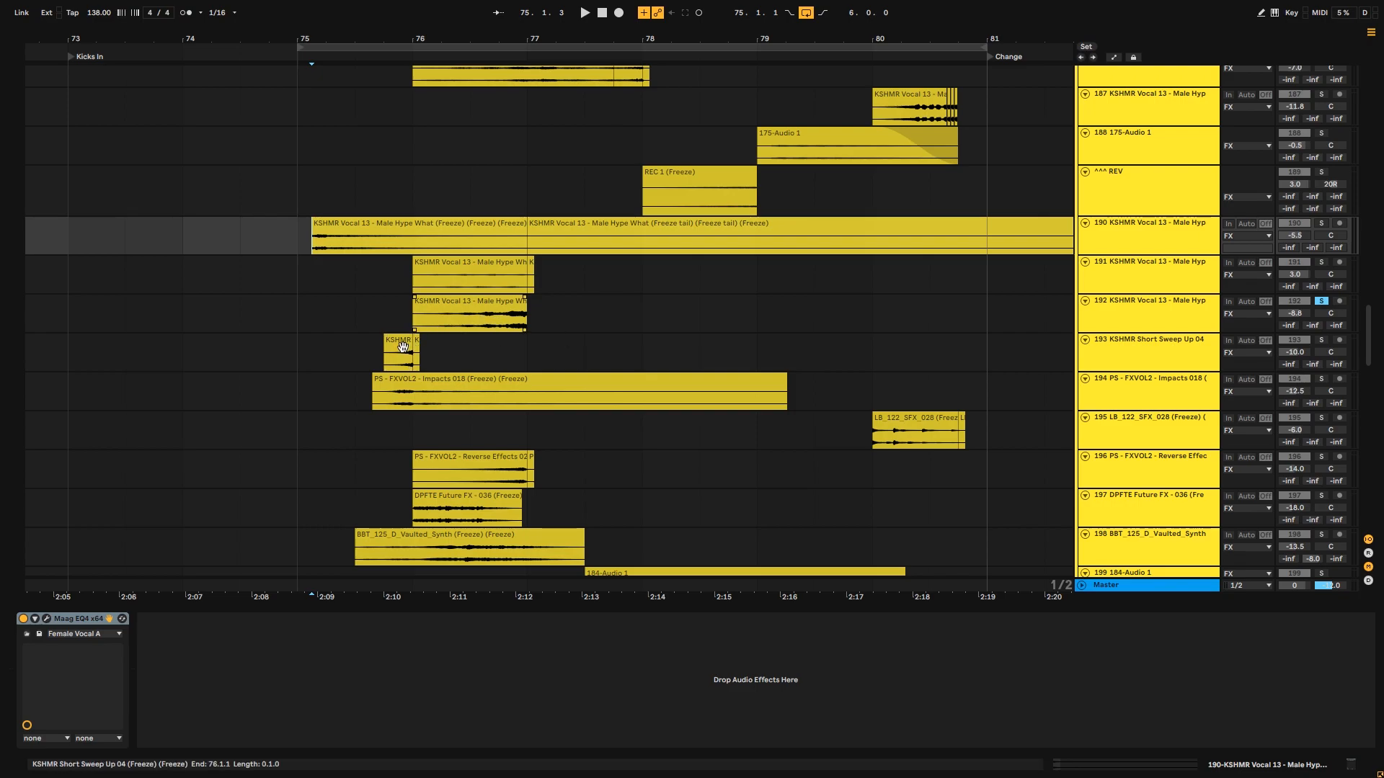
left_click(383, 357)
left_click(1322, 341)
key("space")
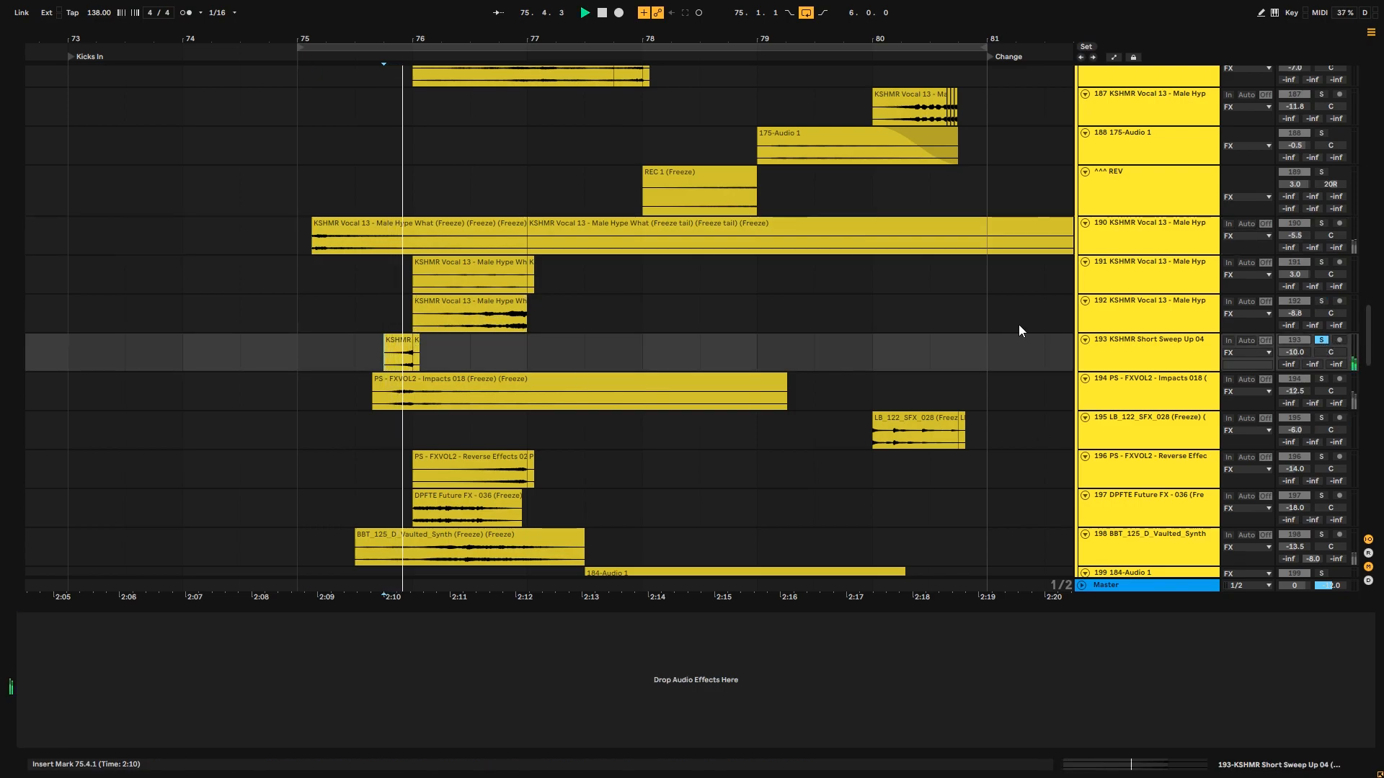
- Solo track 194, PS - FXVOL2 - Impacts 018, and play it from position 75.4.1
left_click(1321, 380)
key("space")
key("space")
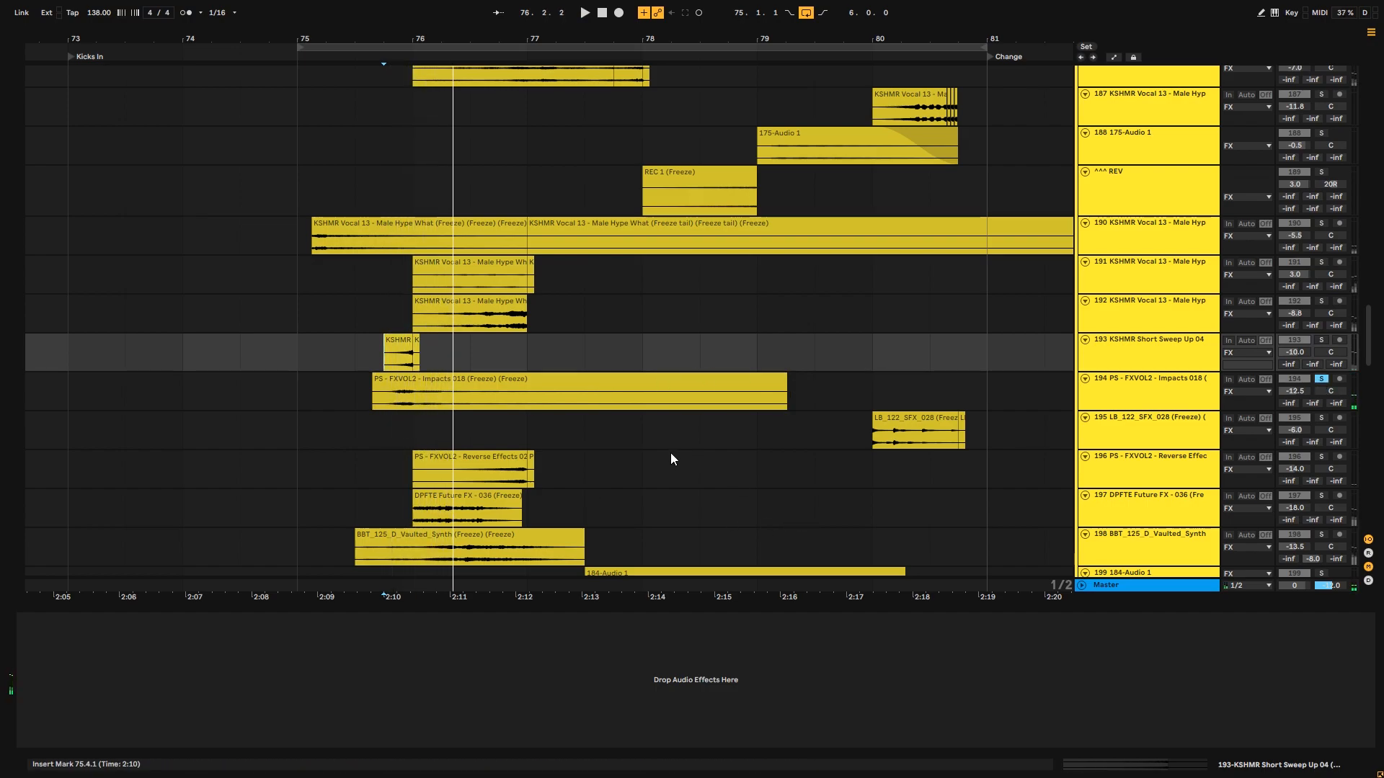
- Solo track 196, the PS - FXVOL2 reverse effect, and play it from position 76.3.1
left_click(457, 475)
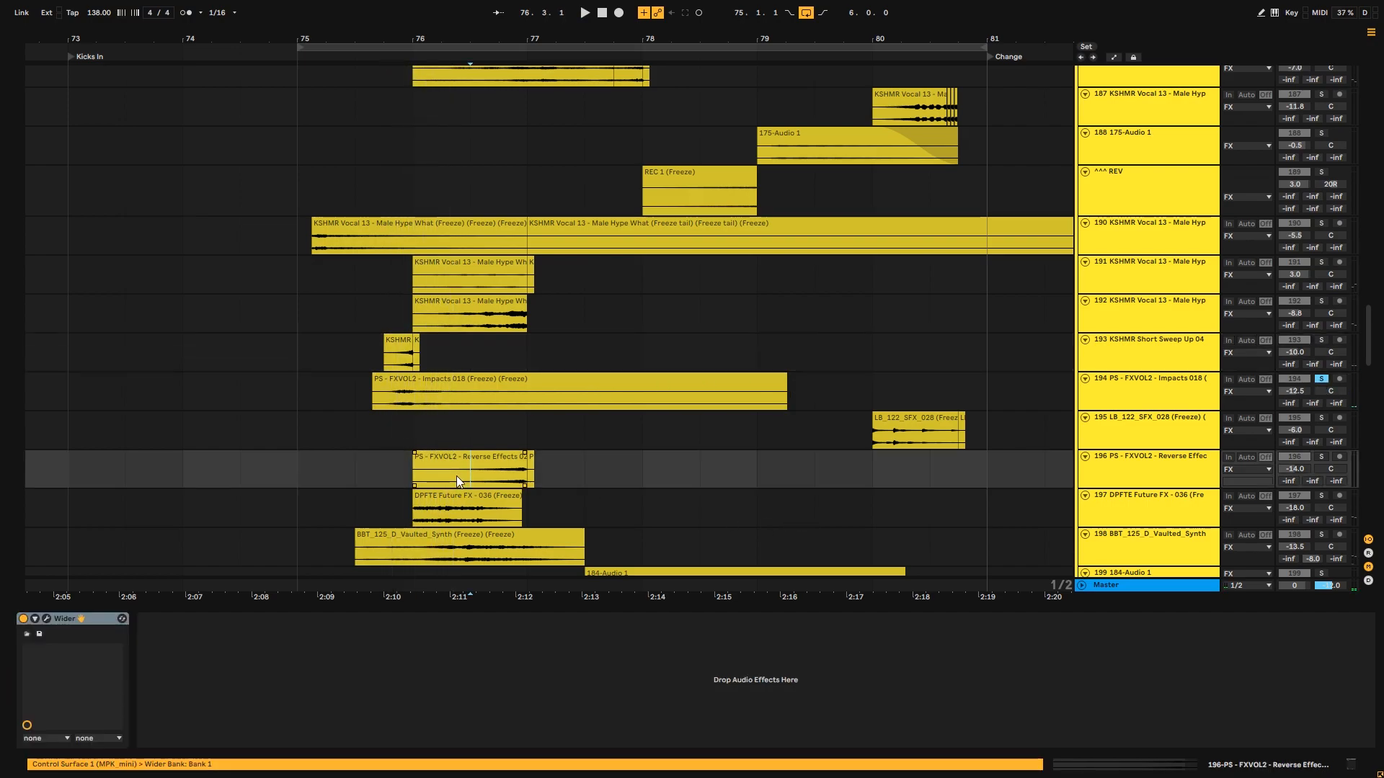
left_click(1316, 456)
key("space")
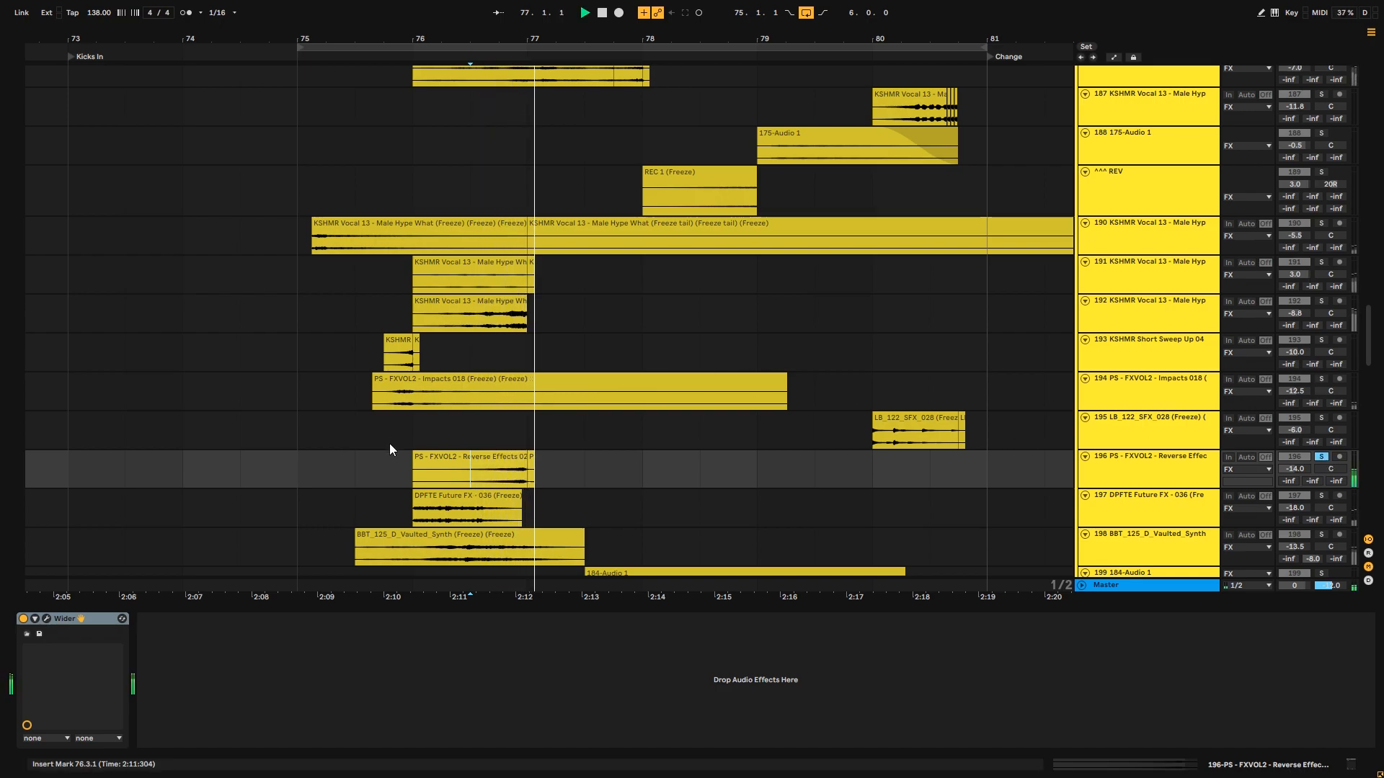
- Solo track 197, DPFTE Future FX - 036, and play it from bar 76
left_click(401, 510)
key("space")
left_click(1328, 496)
key("space")
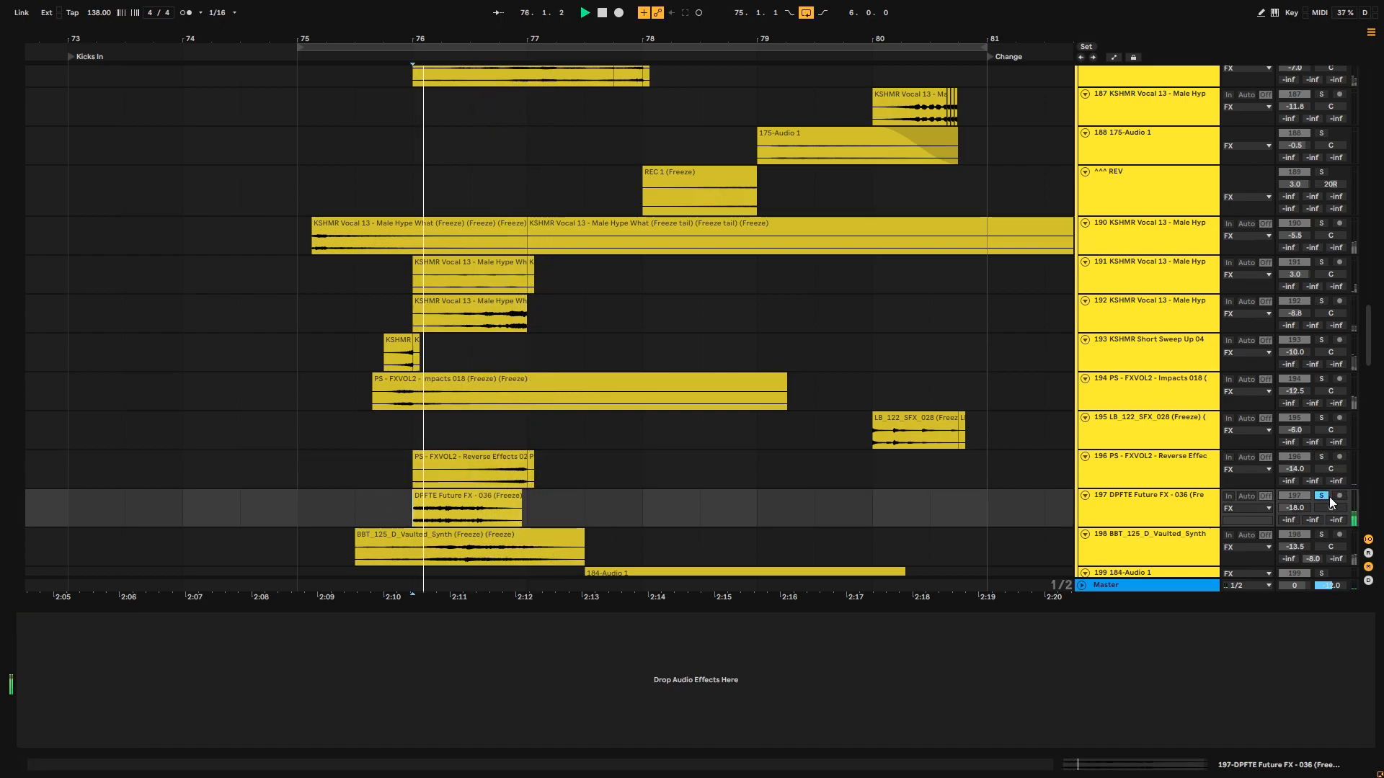
- Solo track 198, BBT_125_D_Vaulted_Synth, and play its clip from position 75.3.1
left_click(1321, 535)
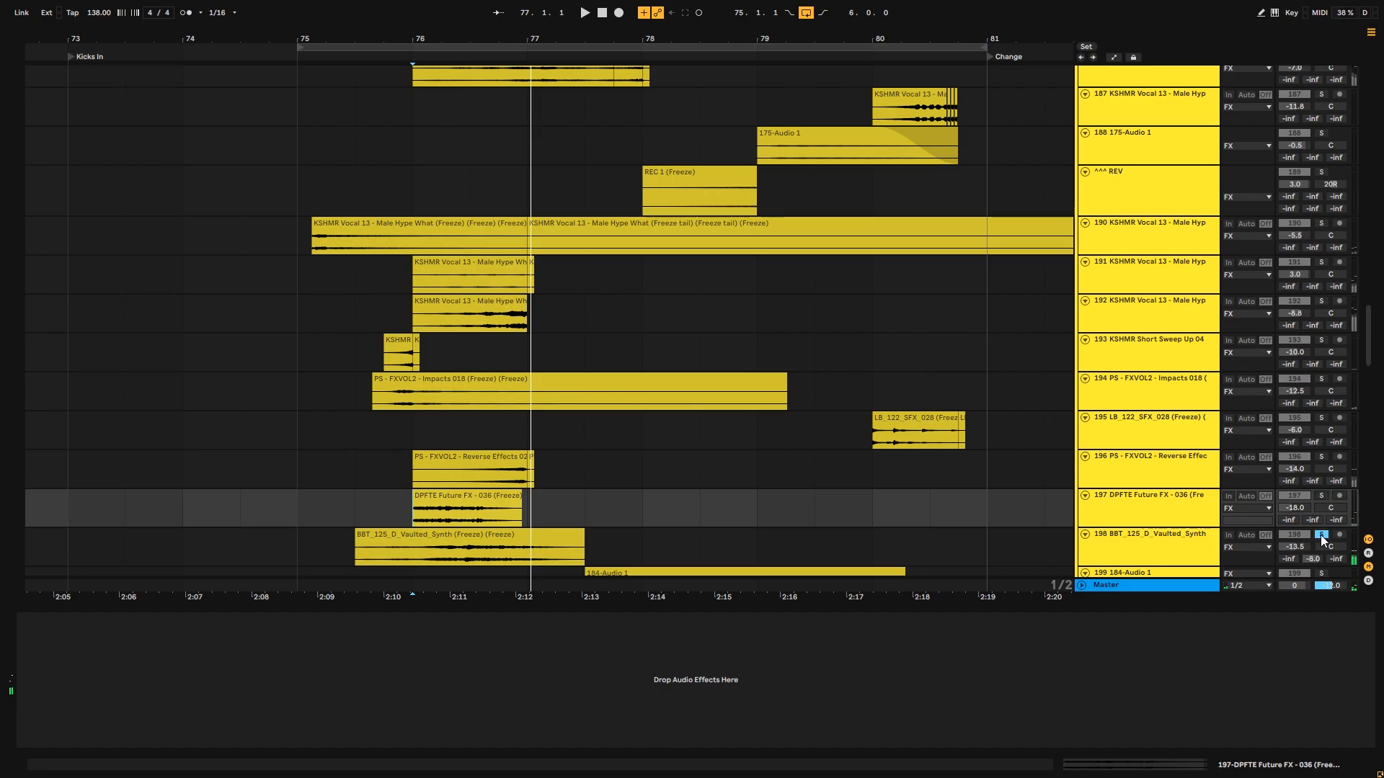
left_click(371, 535)
key("space")
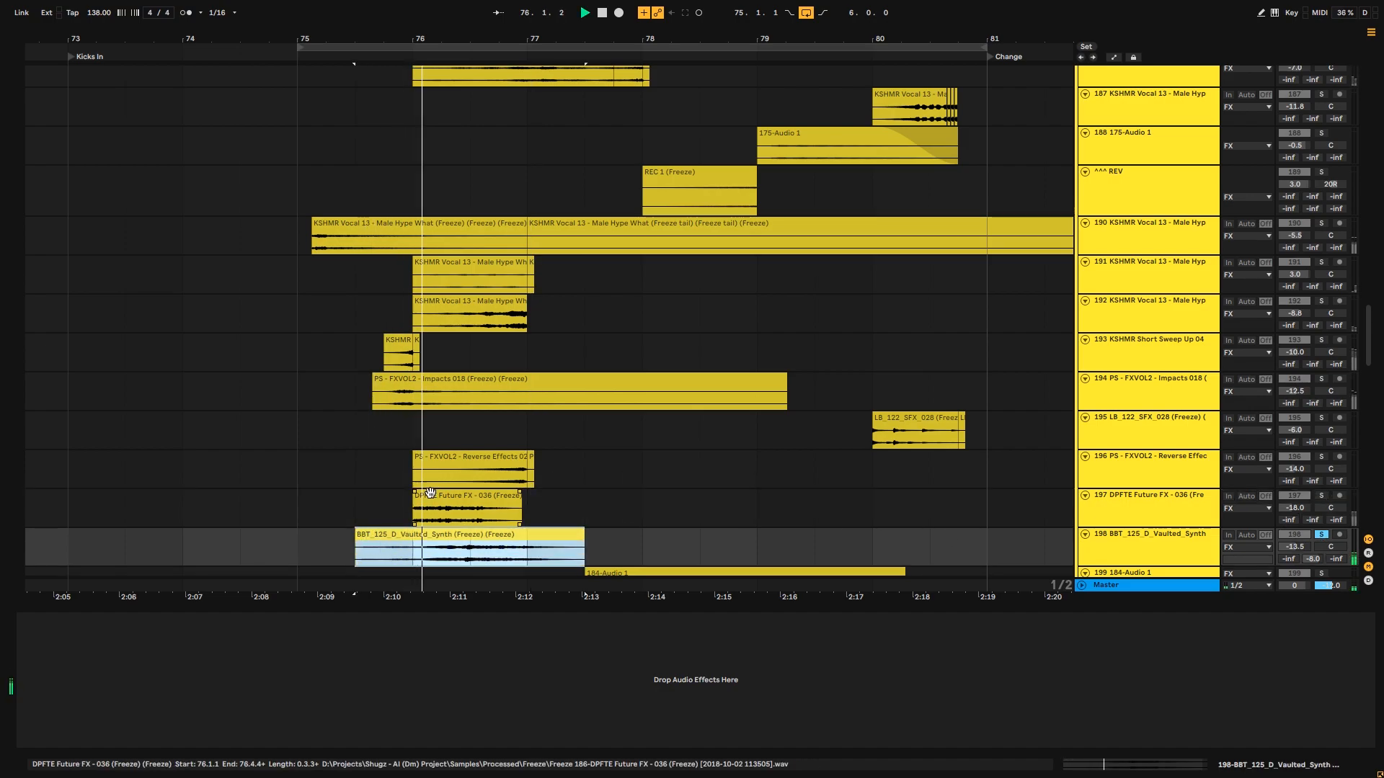
scroll(599, 507, "down", 3)
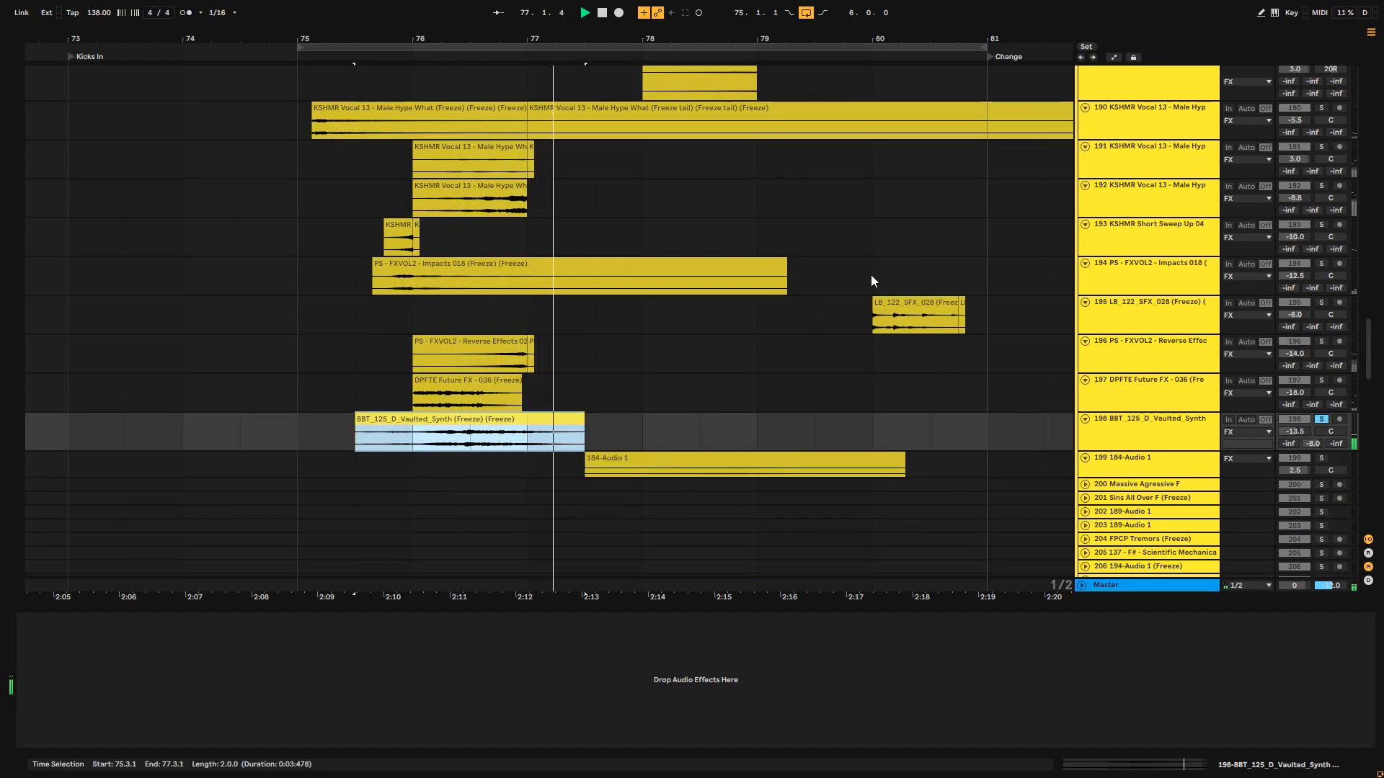
- Select the REC 1 clip on the ^^^ REV track, solo that track and play it from bar 78
scroll(823, 245, "up", 3)
scroll(823, 245, "up", 4)
key("space")
left_click(695, 329)
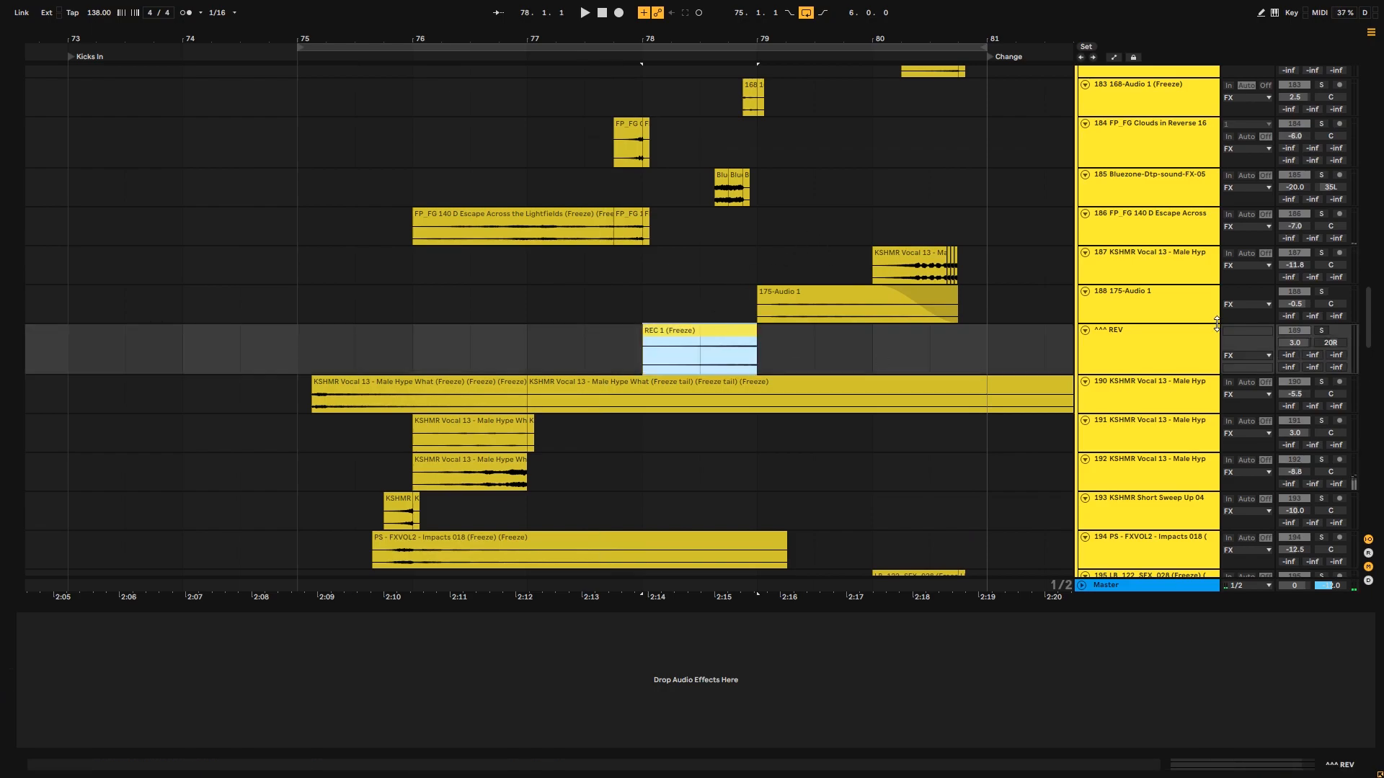
left_click(1323, 330)
key("space")
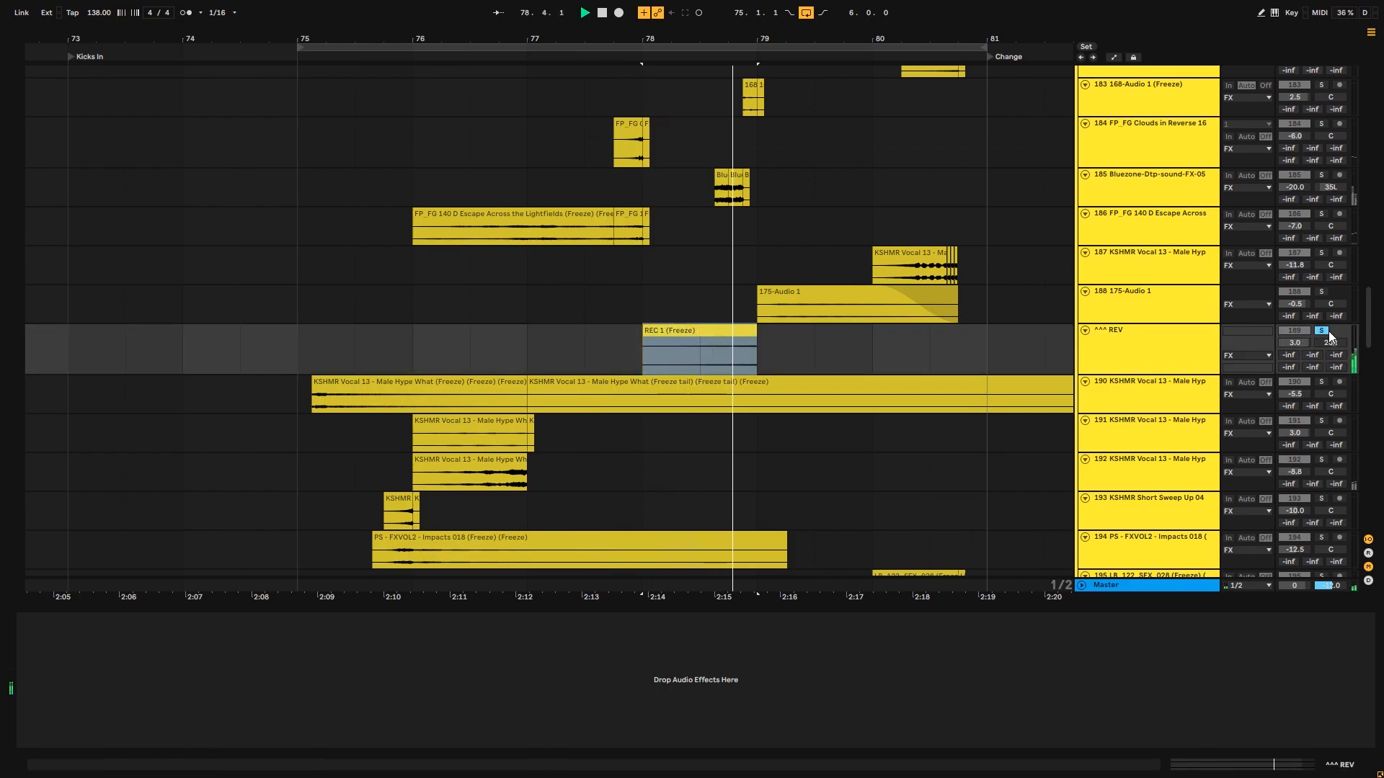
- Solo track 188, 175-Audio 1, and play it from bar 79
left_click(1321, 291)
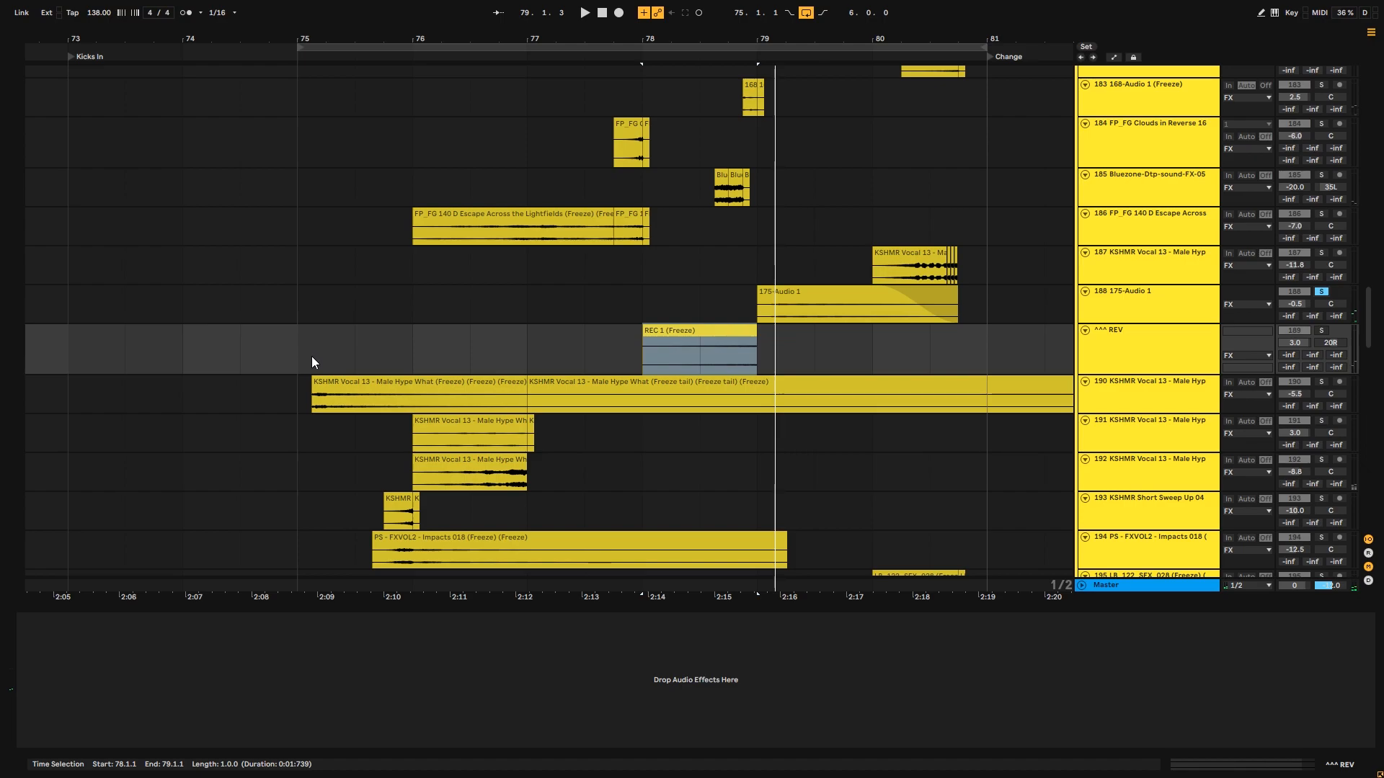
left_click(763, 296)
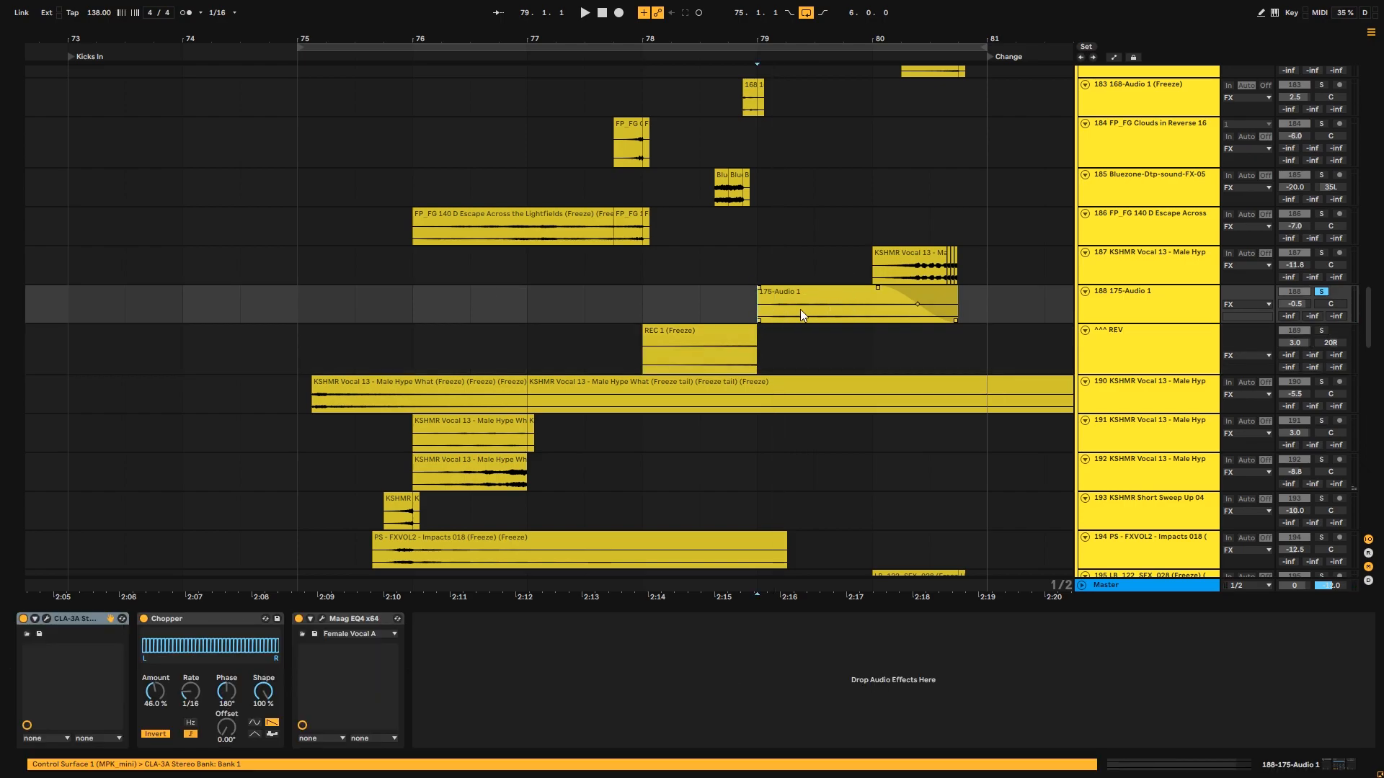
key("space")
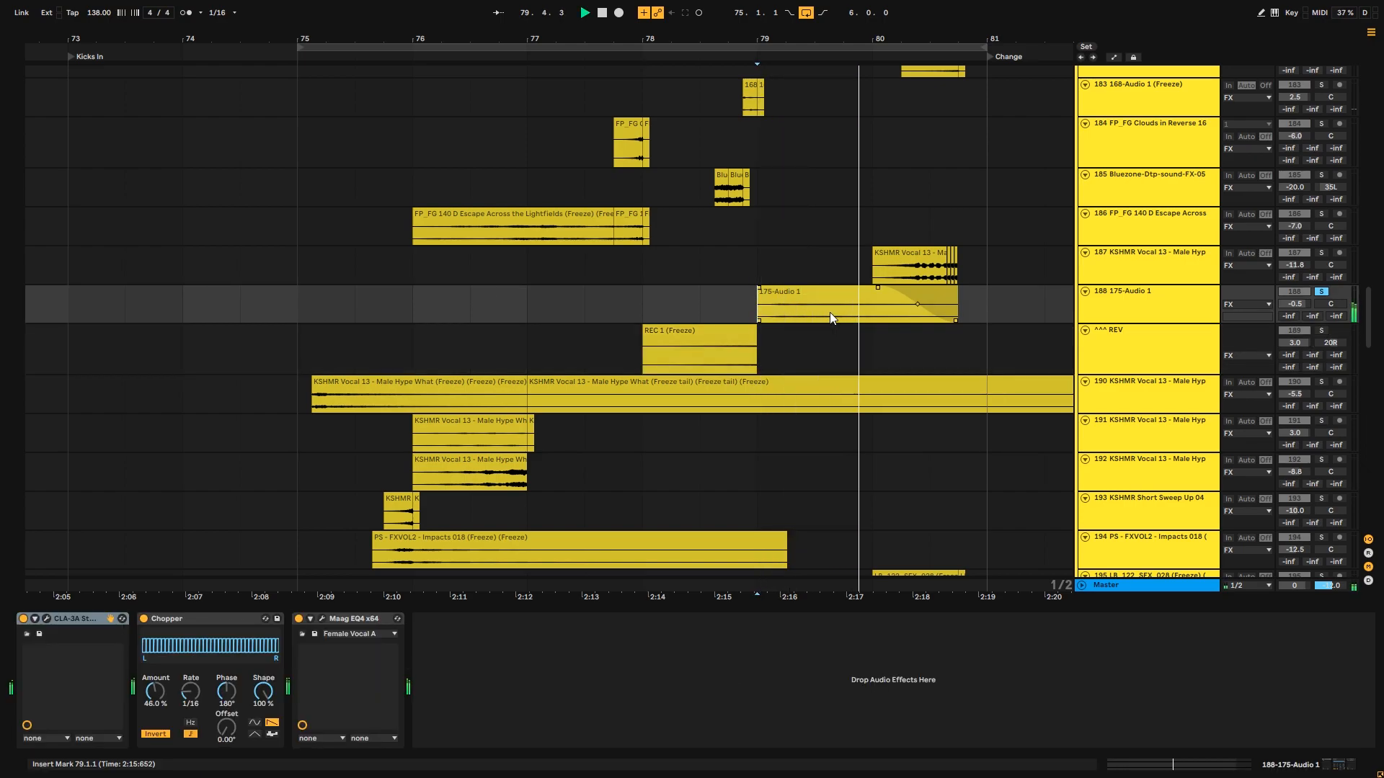
- Solo track 187 and play its male hype vocal clip from bar 80
left_click(1058, 251)
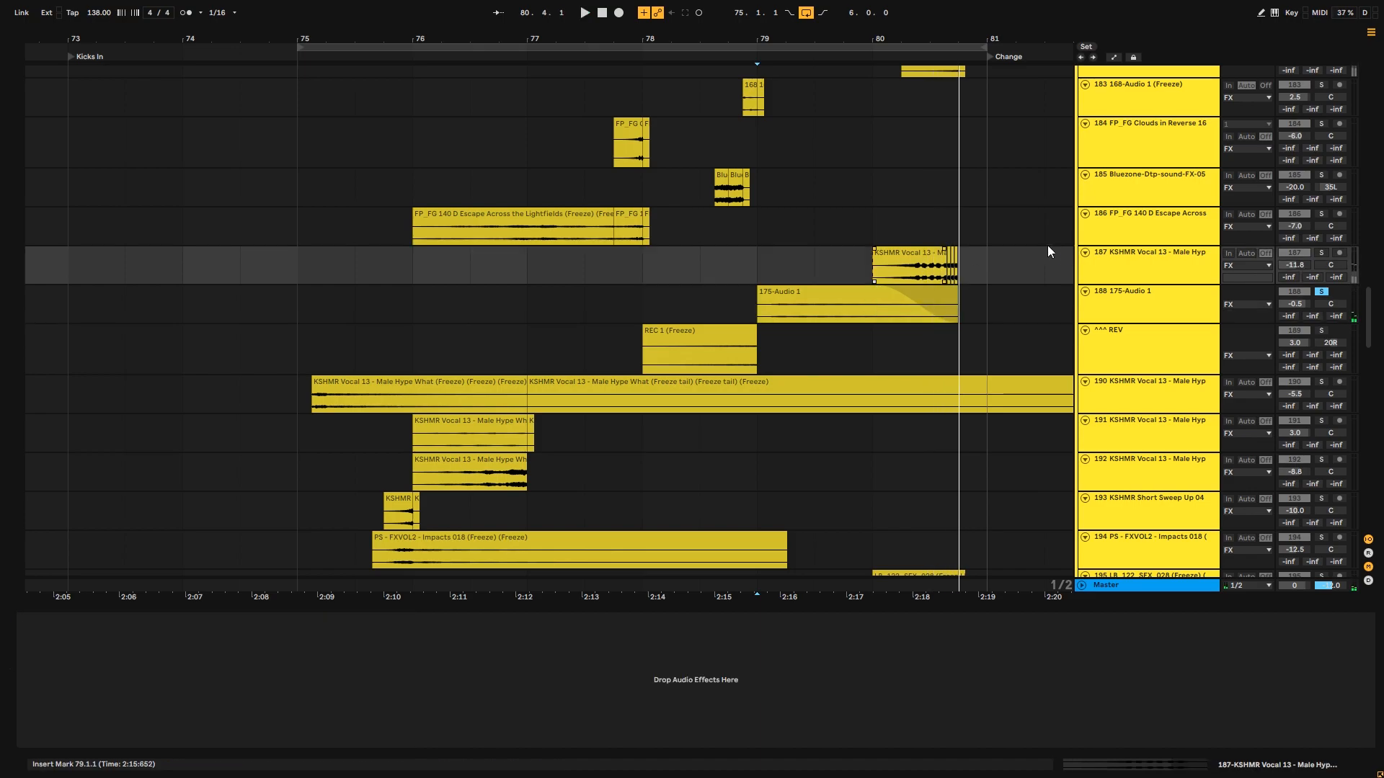
key("space")
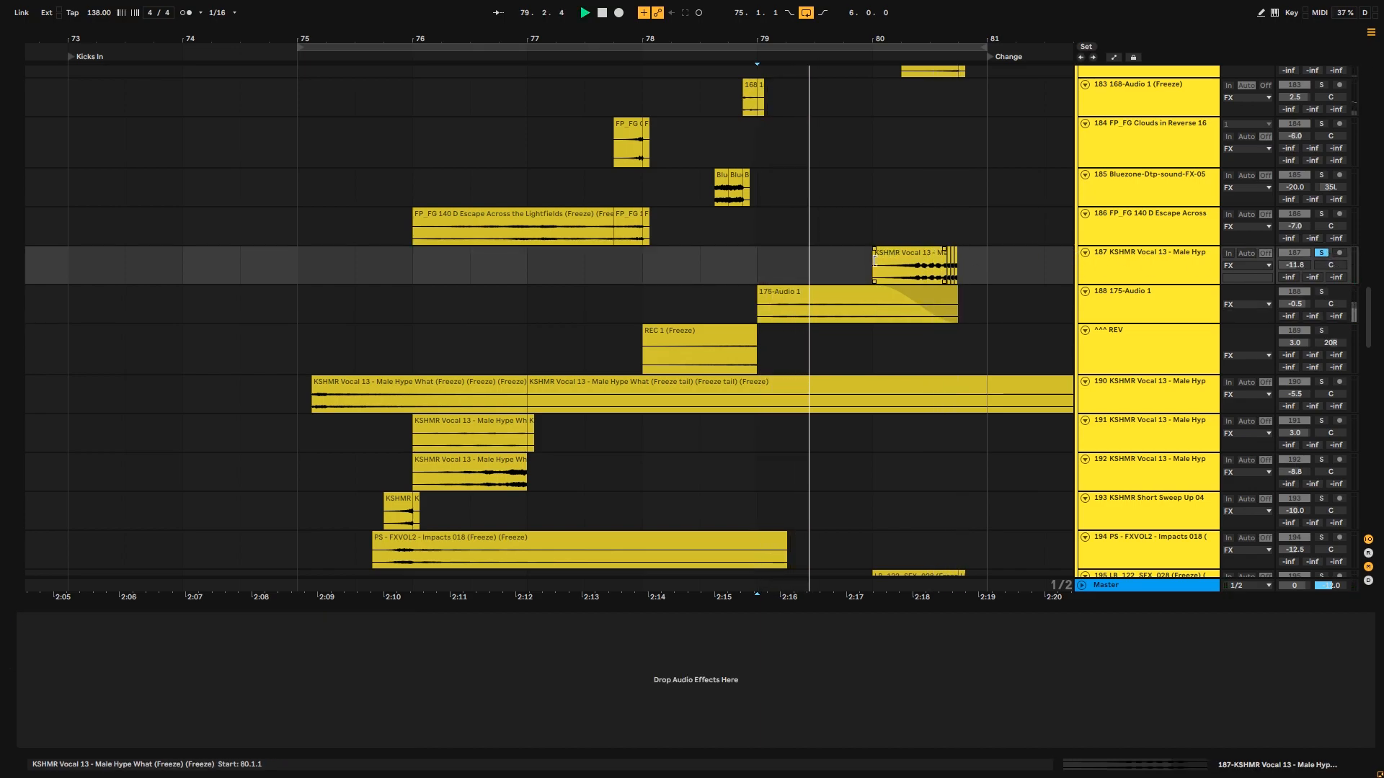
left_click(894, 254)
key("space")
key("space")
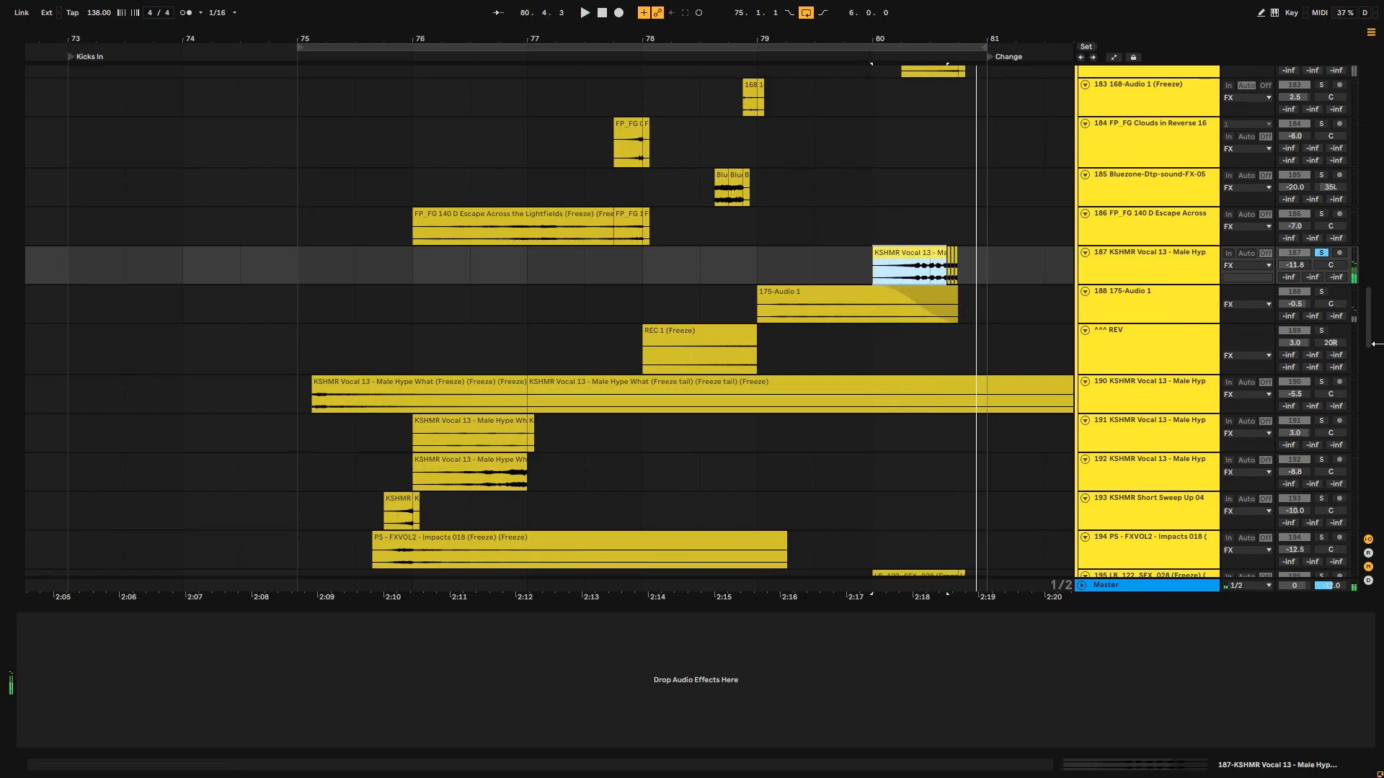
- Solo tracks 187, 188, ^^^ REV, 190 and 191 together and play them from bar 75
left_click(1322, 292)
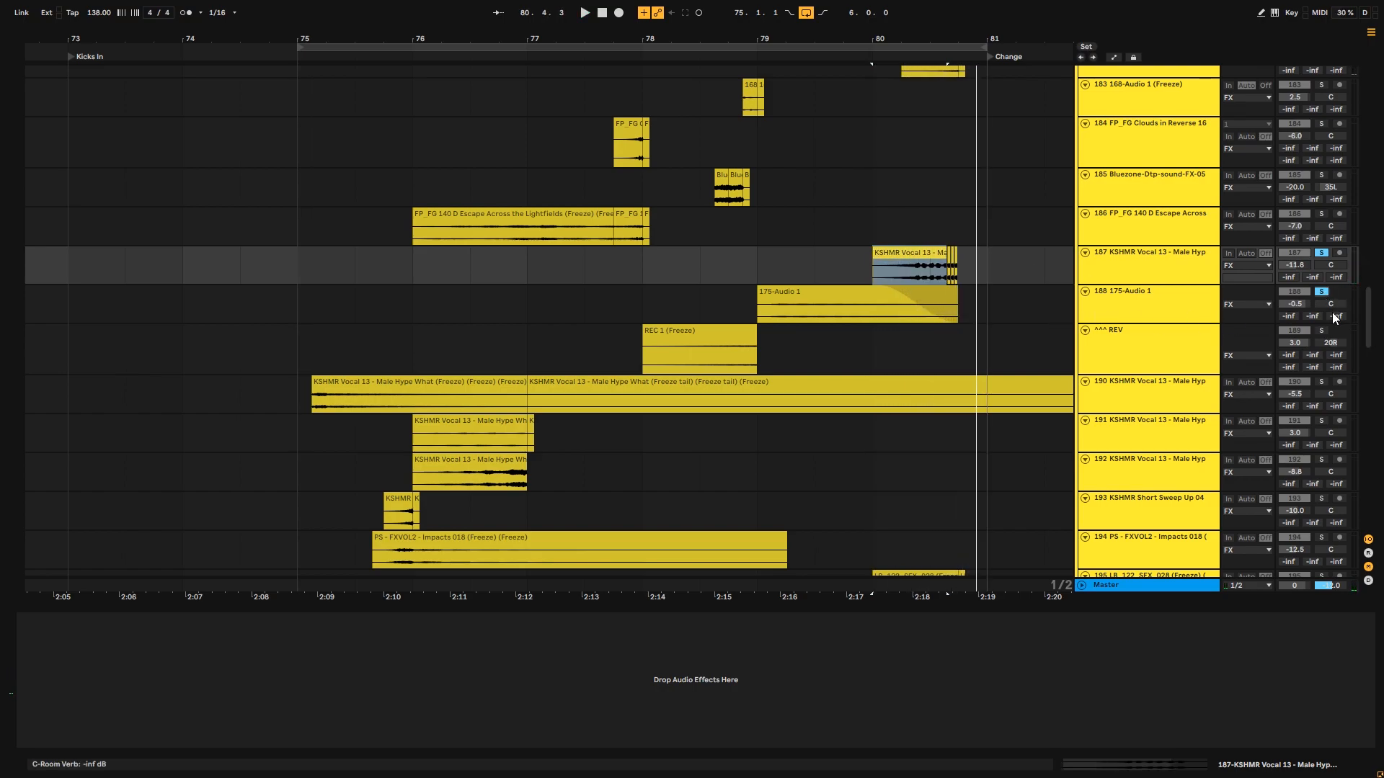
left_click(1322, 331)
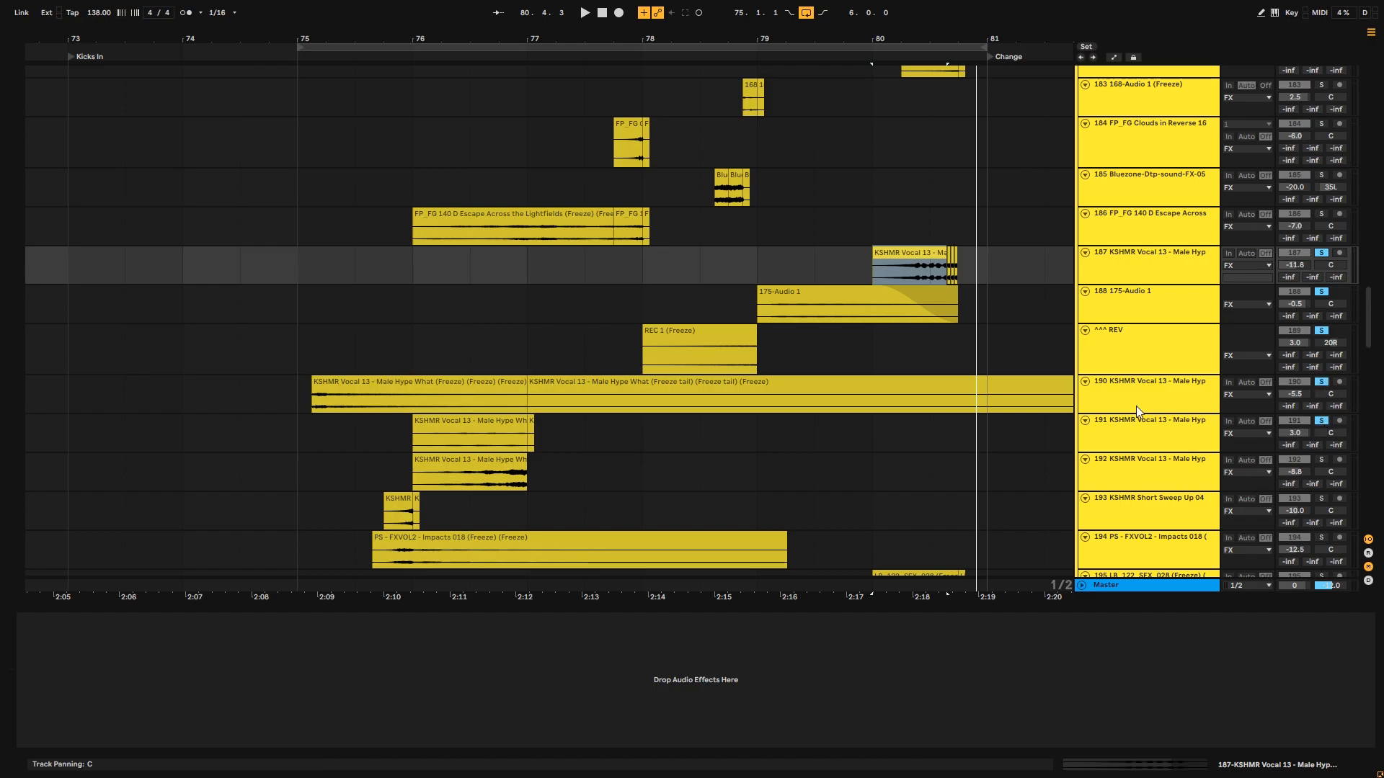
left_click(298, 382)
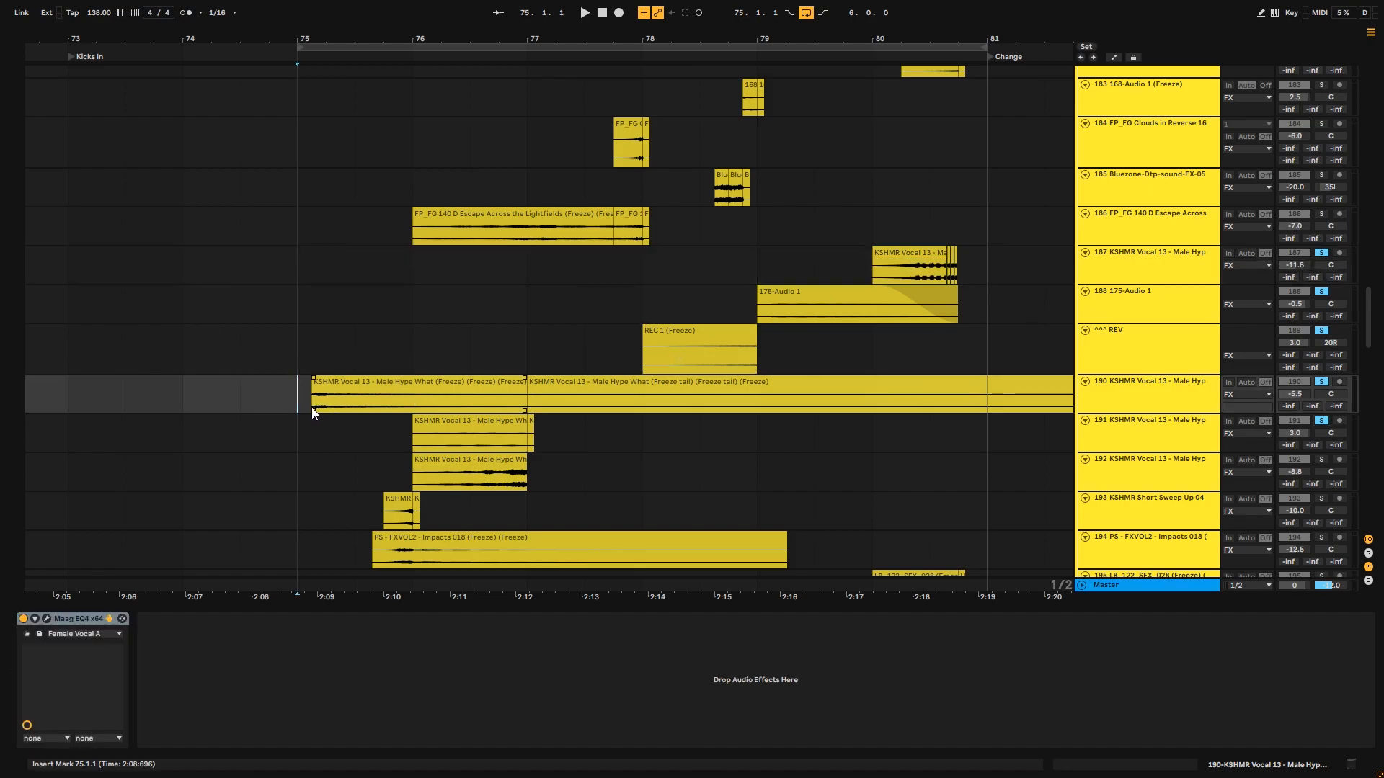
key("space")
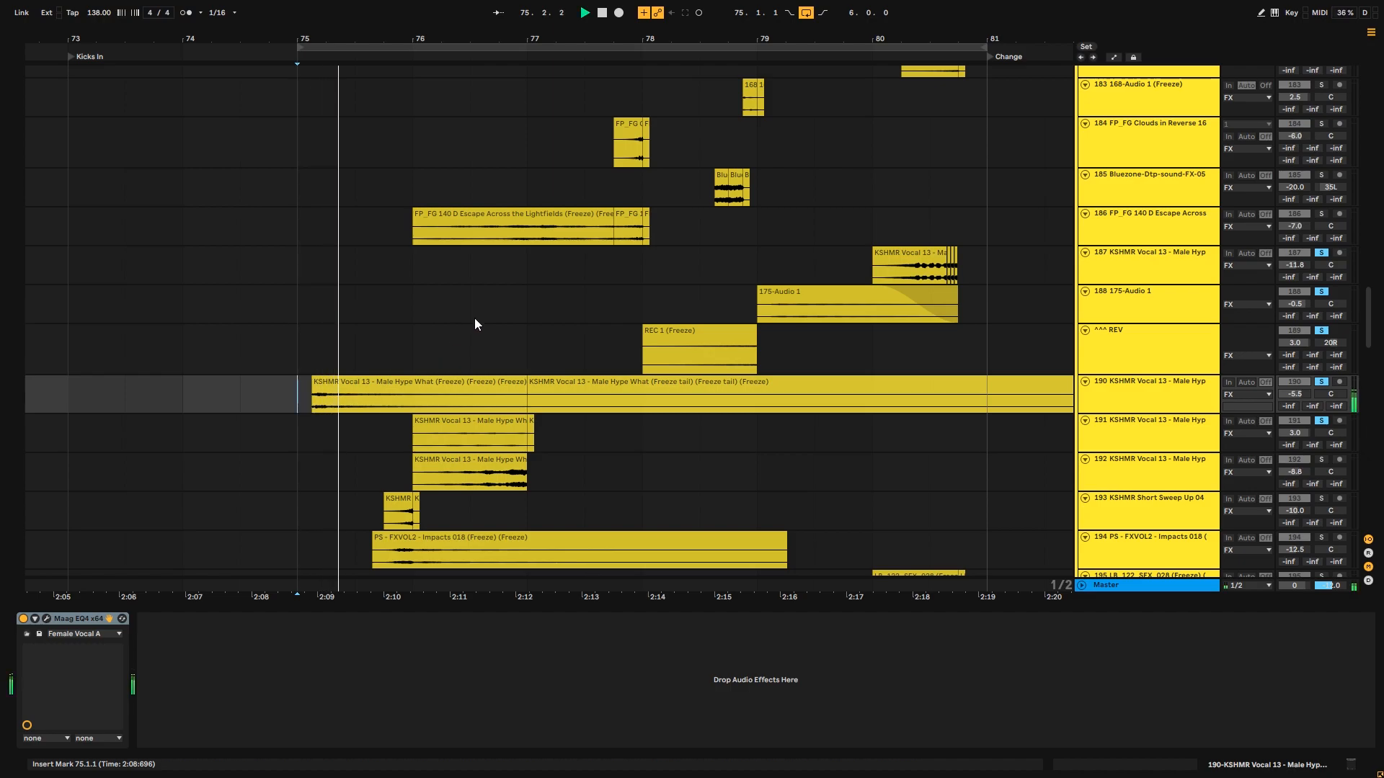
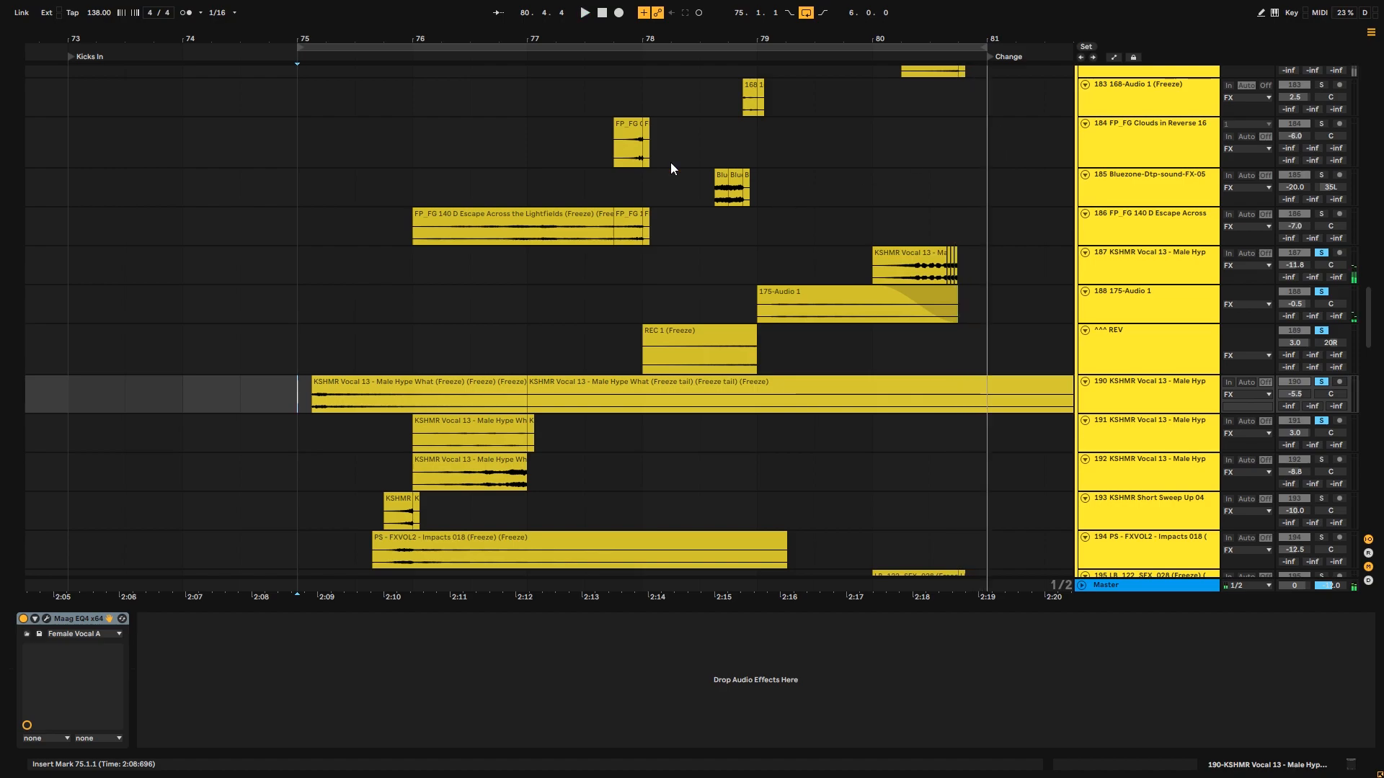
- Turn off the solo on all the soloed FX tracks, 187 to 191
left_click(322, 325)
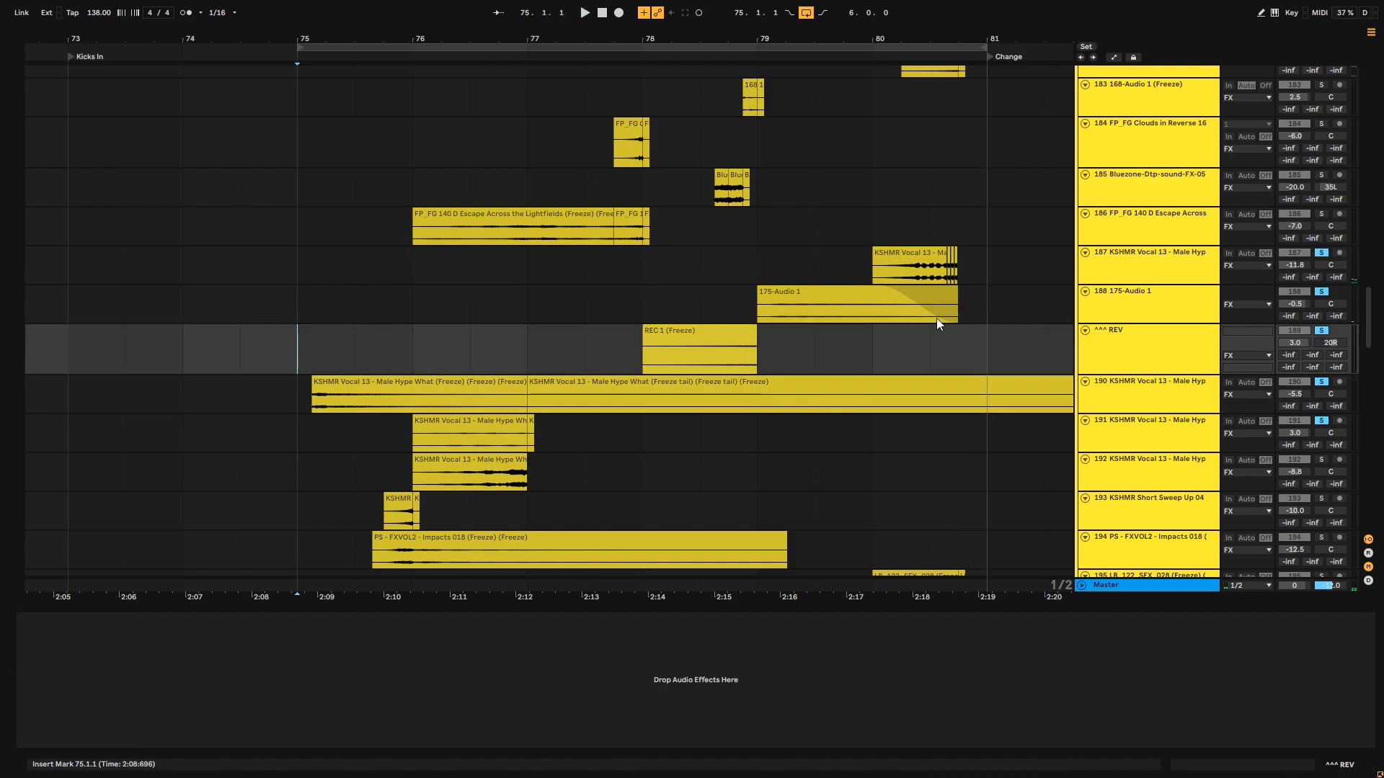
left_click(1322, 332)
left_click(1118, 266)
scroll(901, 189, "up", 4)
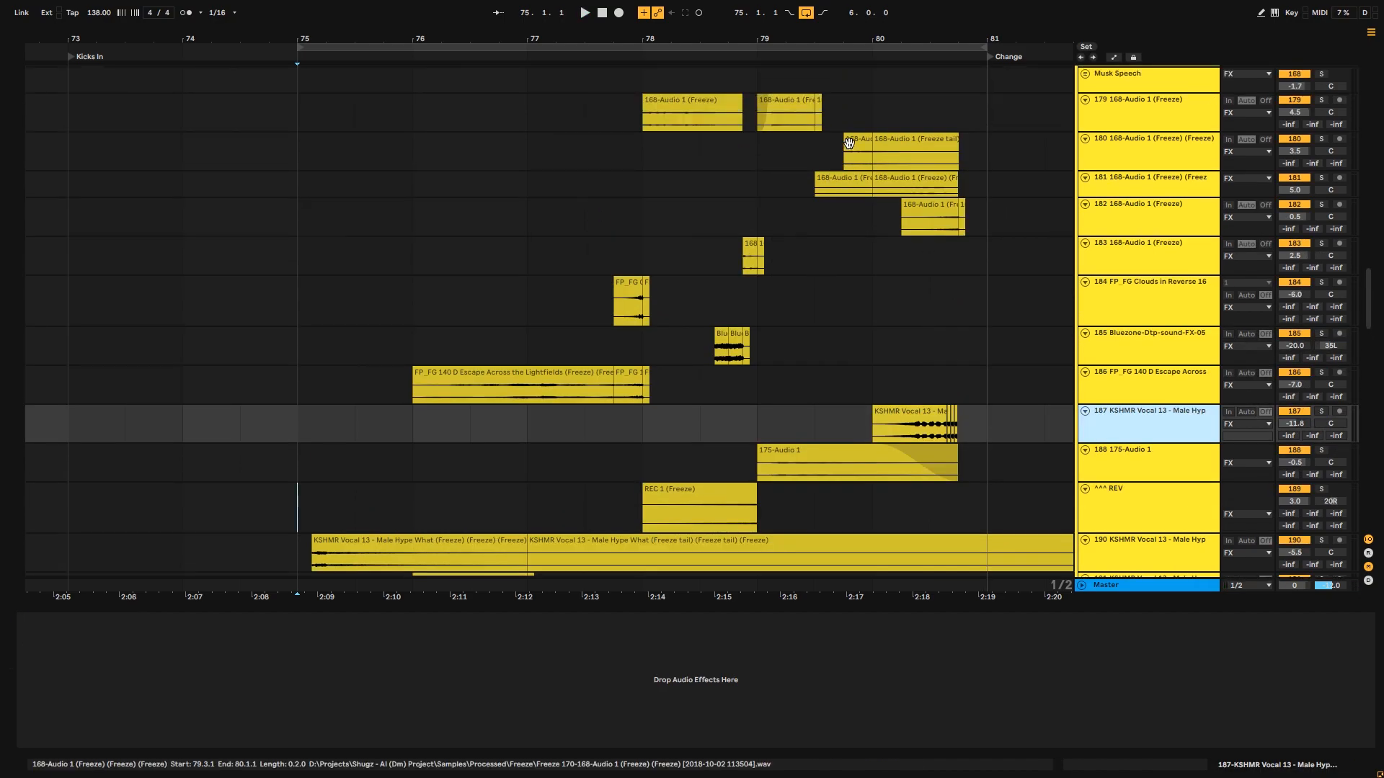
- Select all tracks and fold them together to their minimum height
left_click(290, 150)
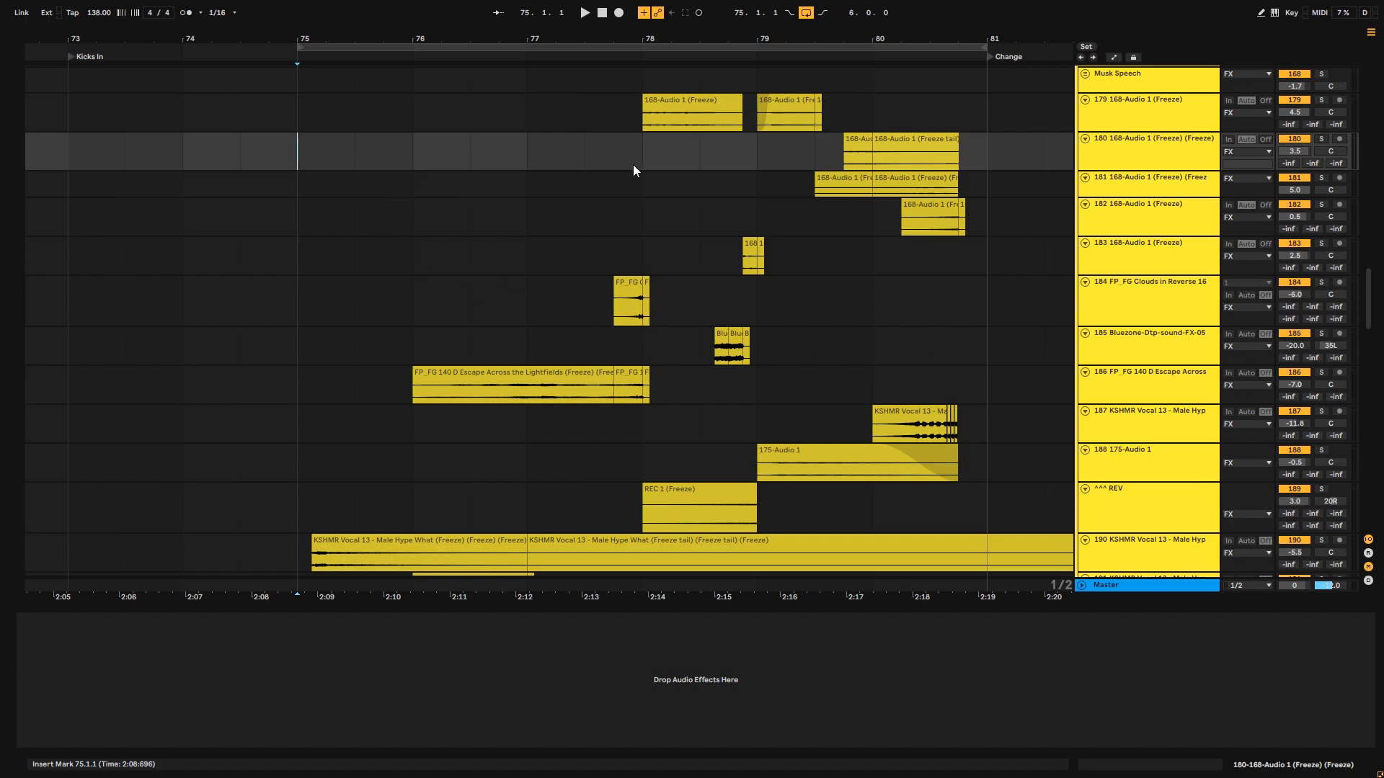
left_click(1173, 344)
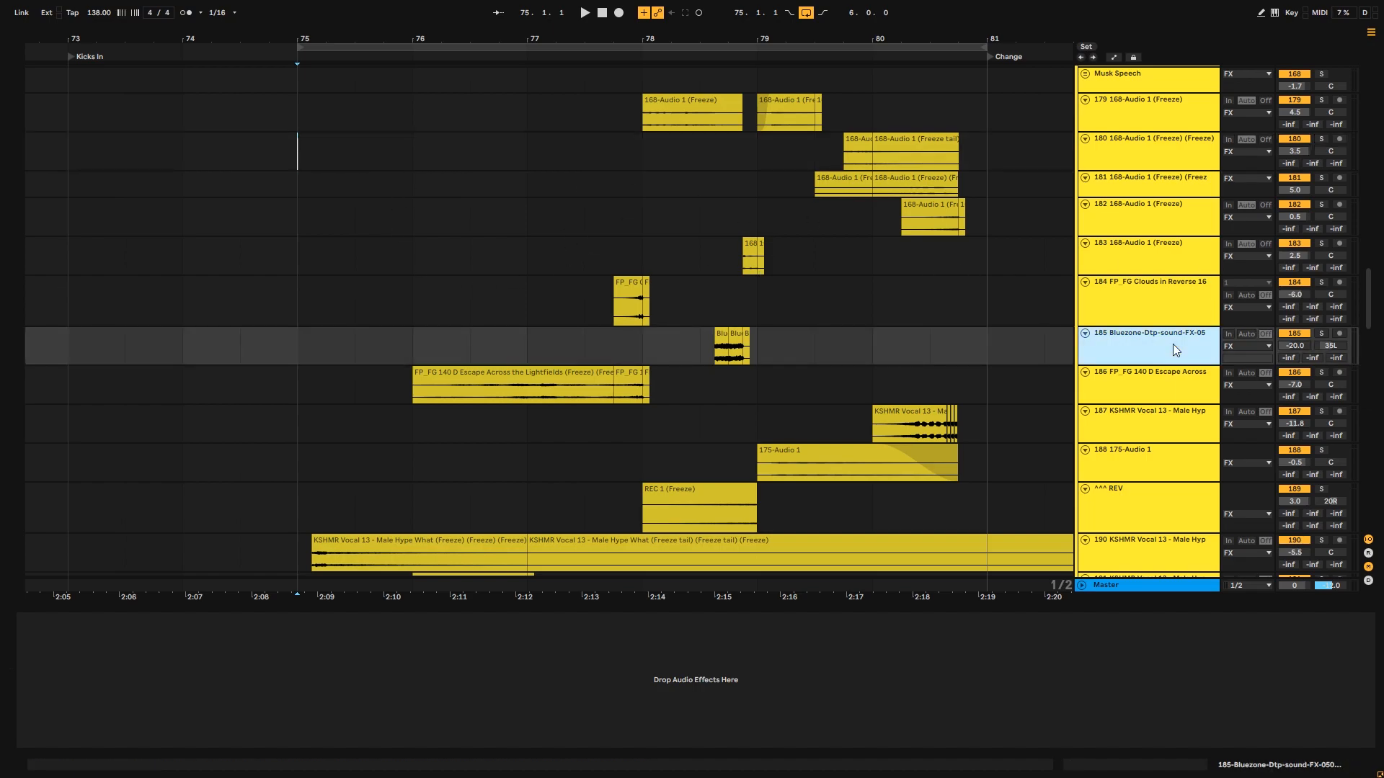
key("ctrl+a")
key("u")
left_click(305, 131)
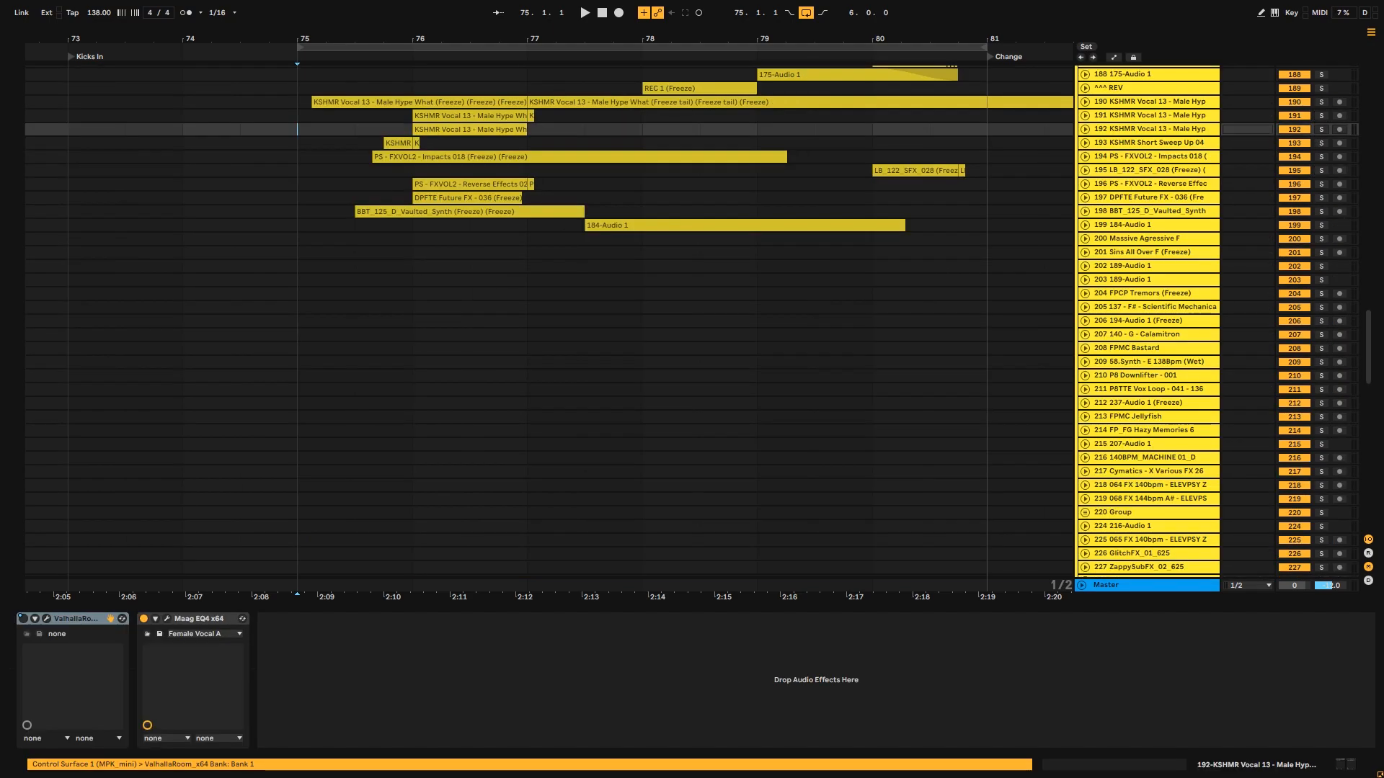
- Place the insert marker at bar 75 on the Musk Speech track and play the unsoloed arrangement from there
scroll(608, 172, "up", 4)
scroll(608, 195, "up", 4)
left_click(317, 252)
left_click(394, 228)
left_click(426, 209)
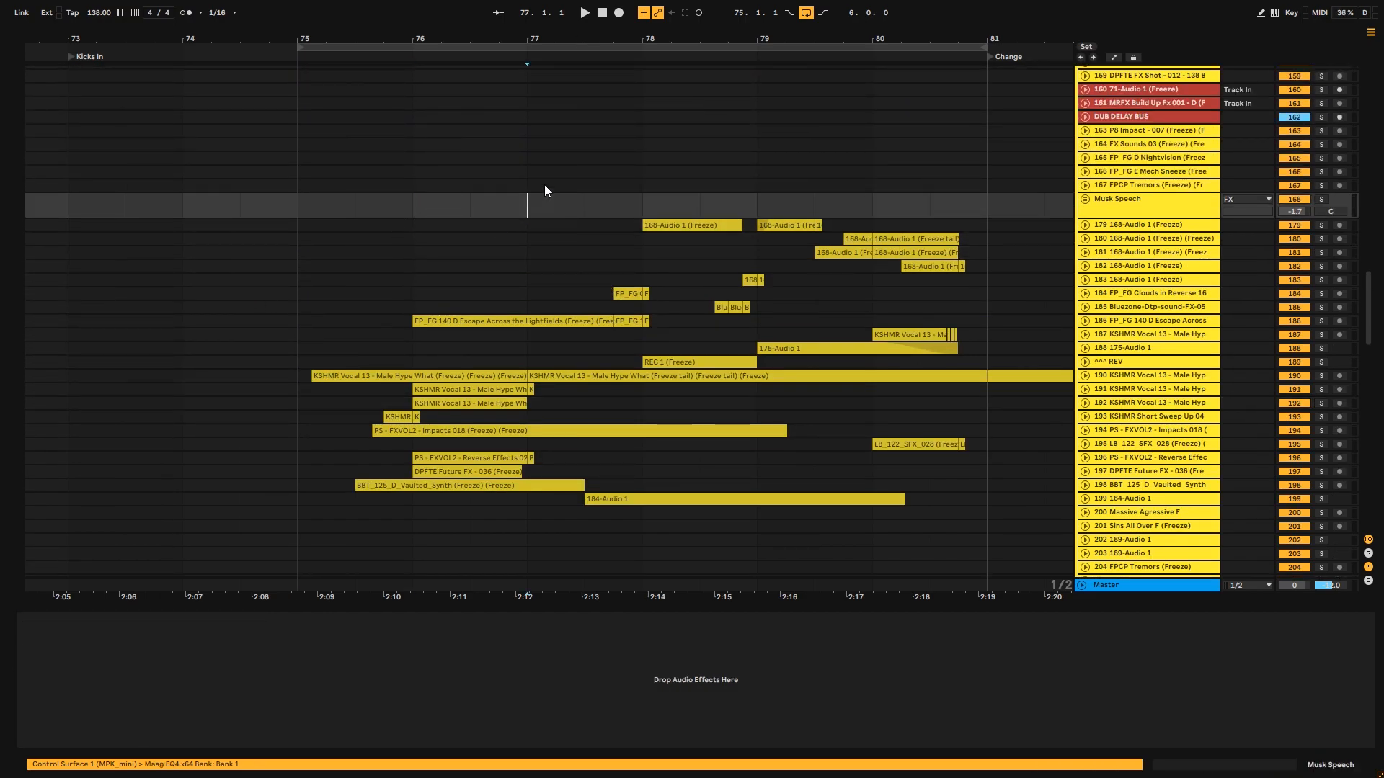
left_click(299, 200)
mouse_move(436, 38)
left_mouse_down()
mouse_move(439, 57)
mouse_move(306, 59)
left_mouse_up()
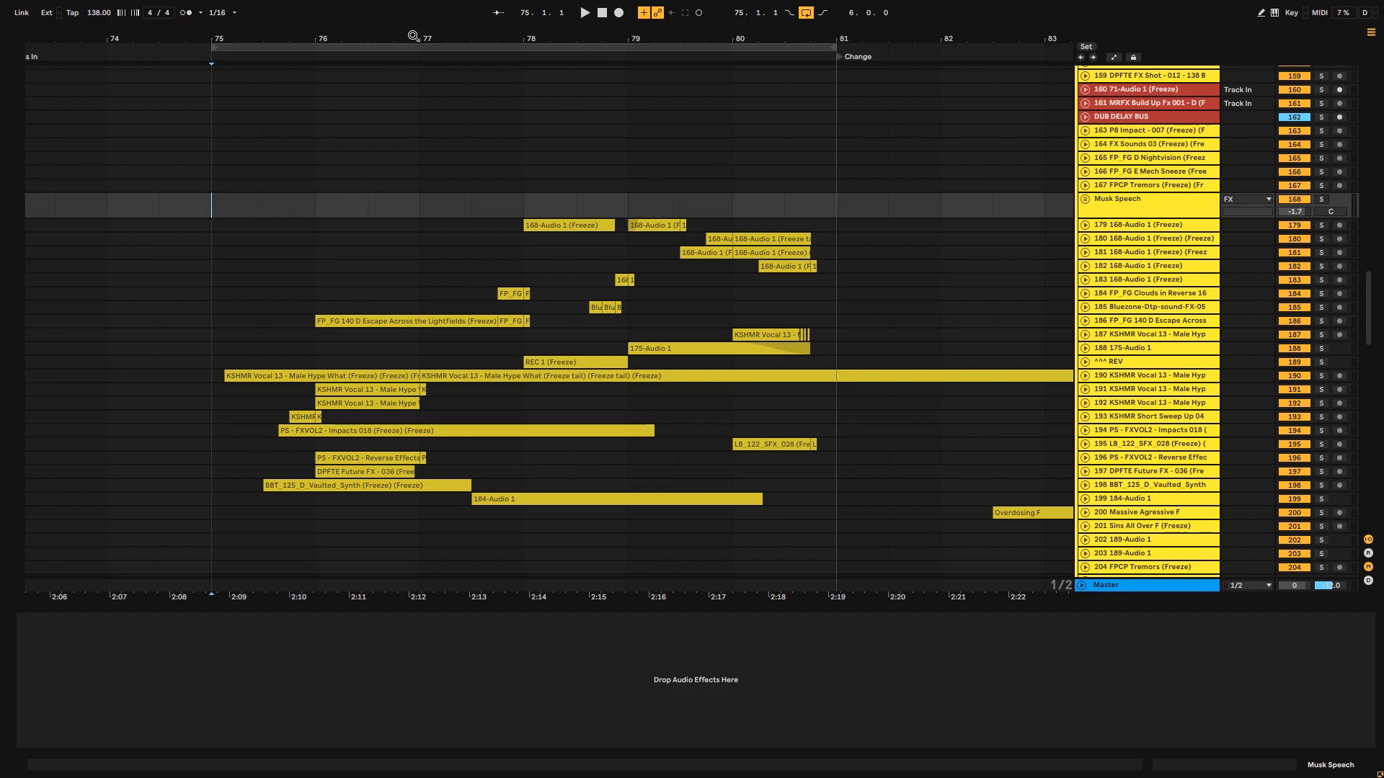
left_click_drag(413, 36, 415, 61)
left_click_drag(127, 204, 153, 205)
left_click_drag(414, 62, 402, 50)
left_click_drag(149, 228, 150, 209)
key("space")
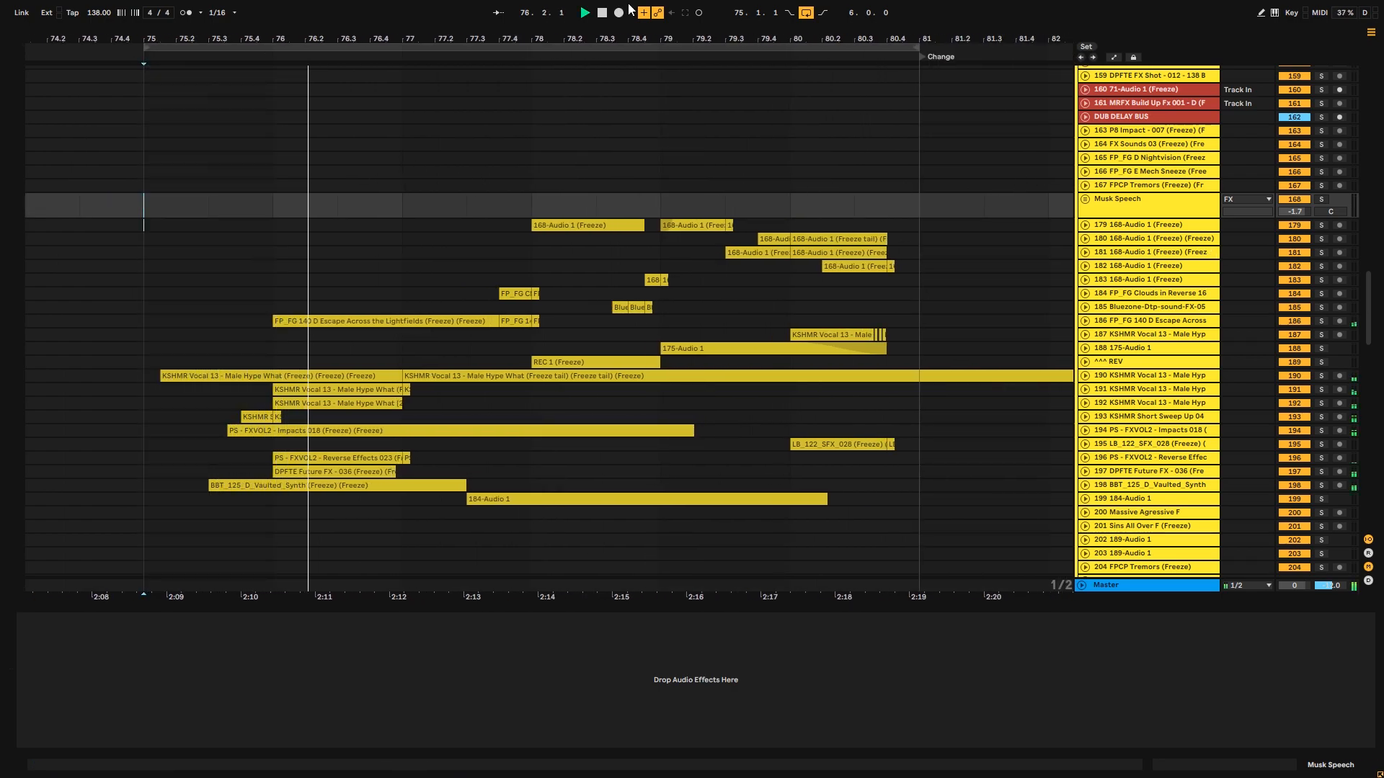
- Turn off loop playback and let the unsoloed arrangement play past the Change locator at bar 81
left_click_drag(655, 39, 552, 42)
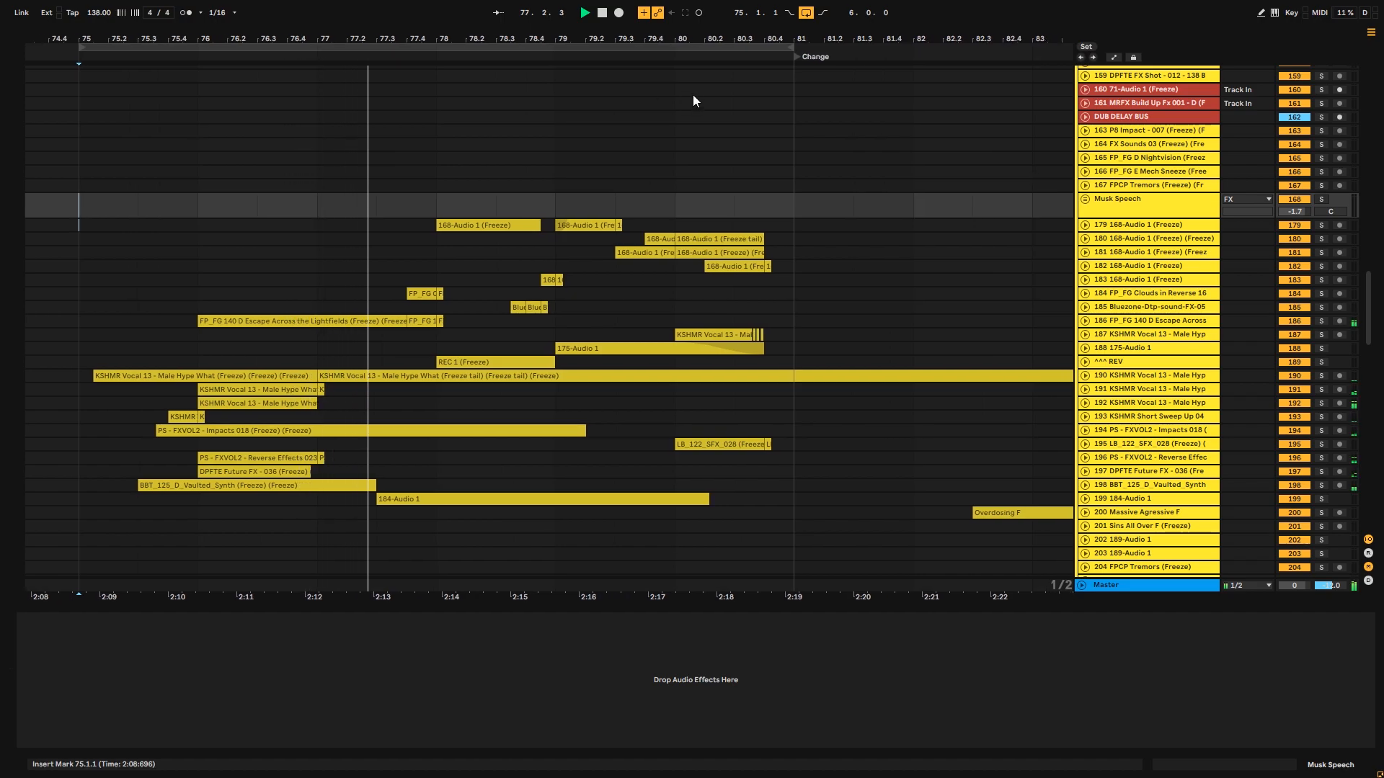
left_click(806, 12)
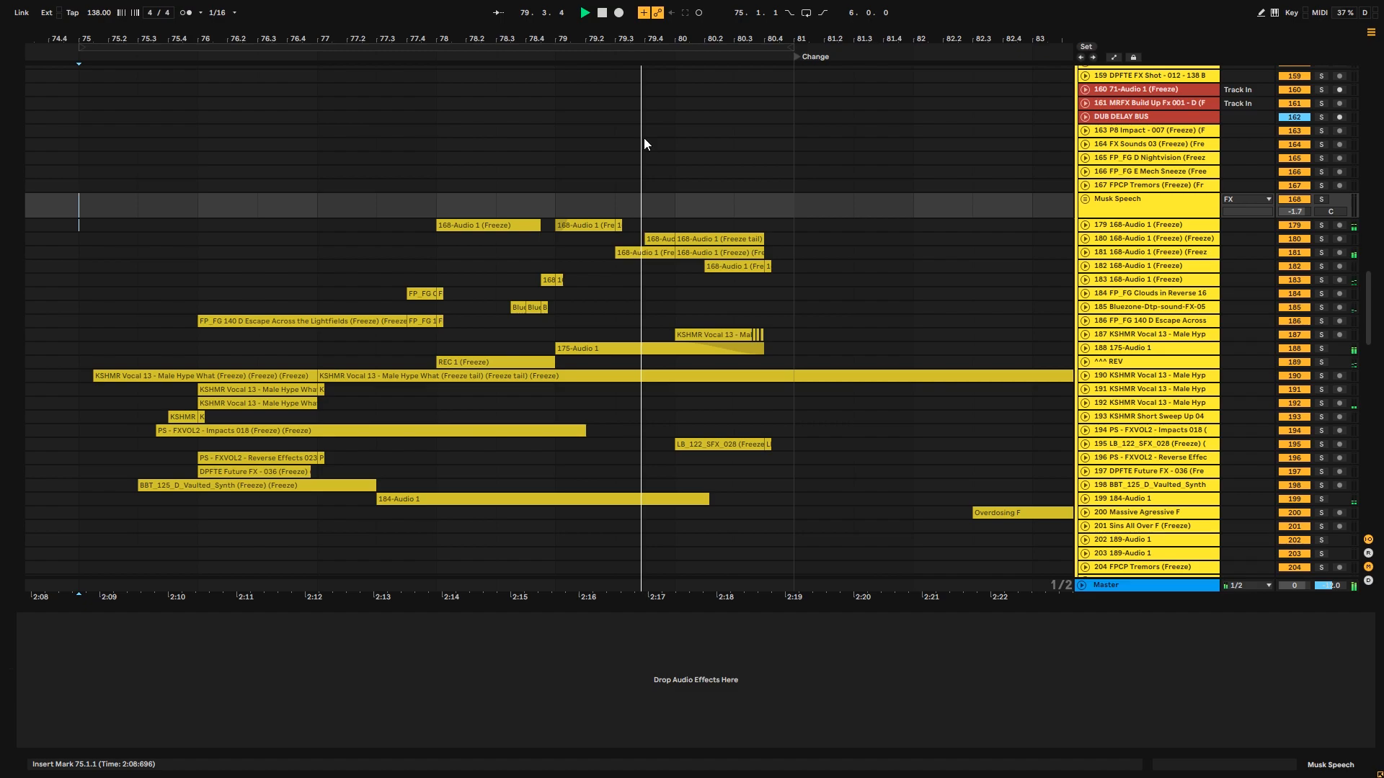
left_click_drag(789, 37, 519, 185)
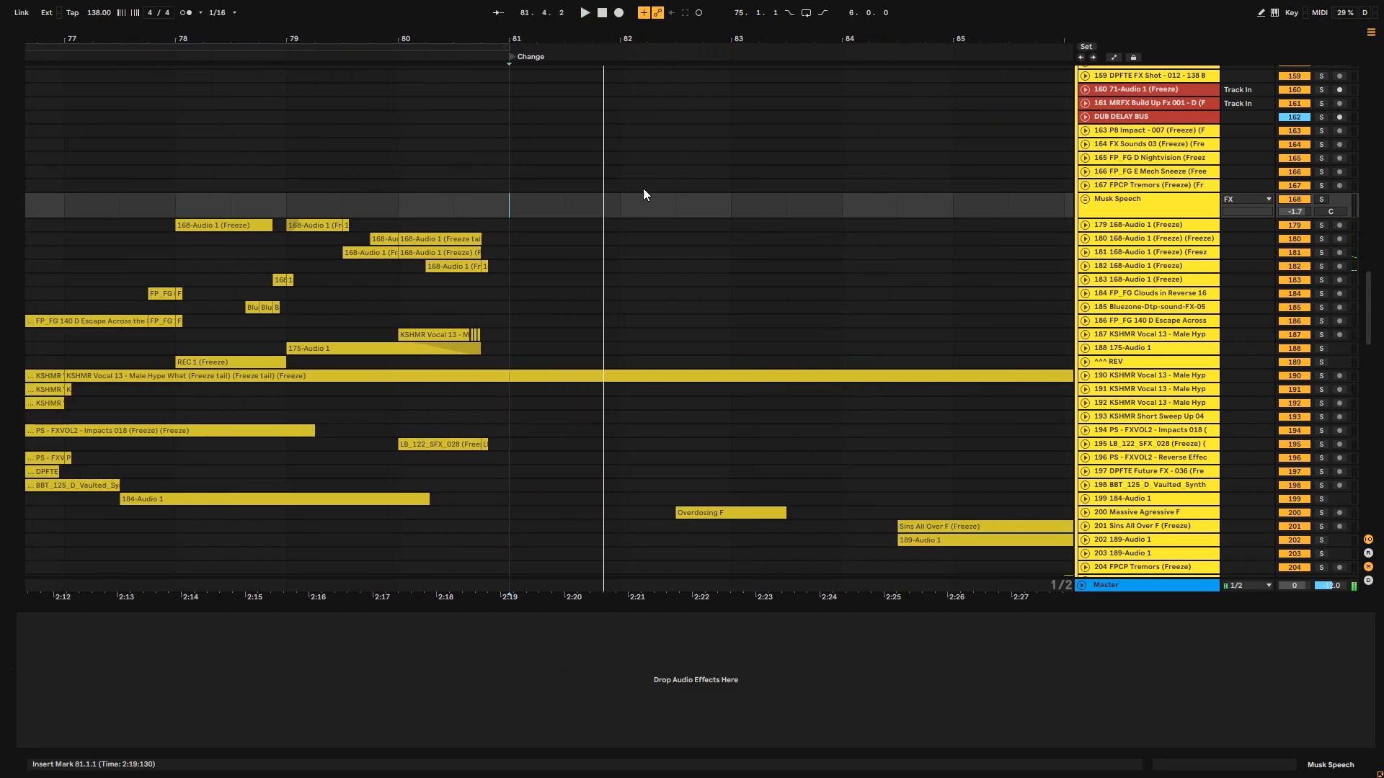
- Highlight bars 89 to 97 on the Musk Speech track, then select bars 81 to 89 and loop them
left_click_drag(738, 37, 528, 22)
left_click(686, 202)
left_click_drag(702, 216, 1002, 220)
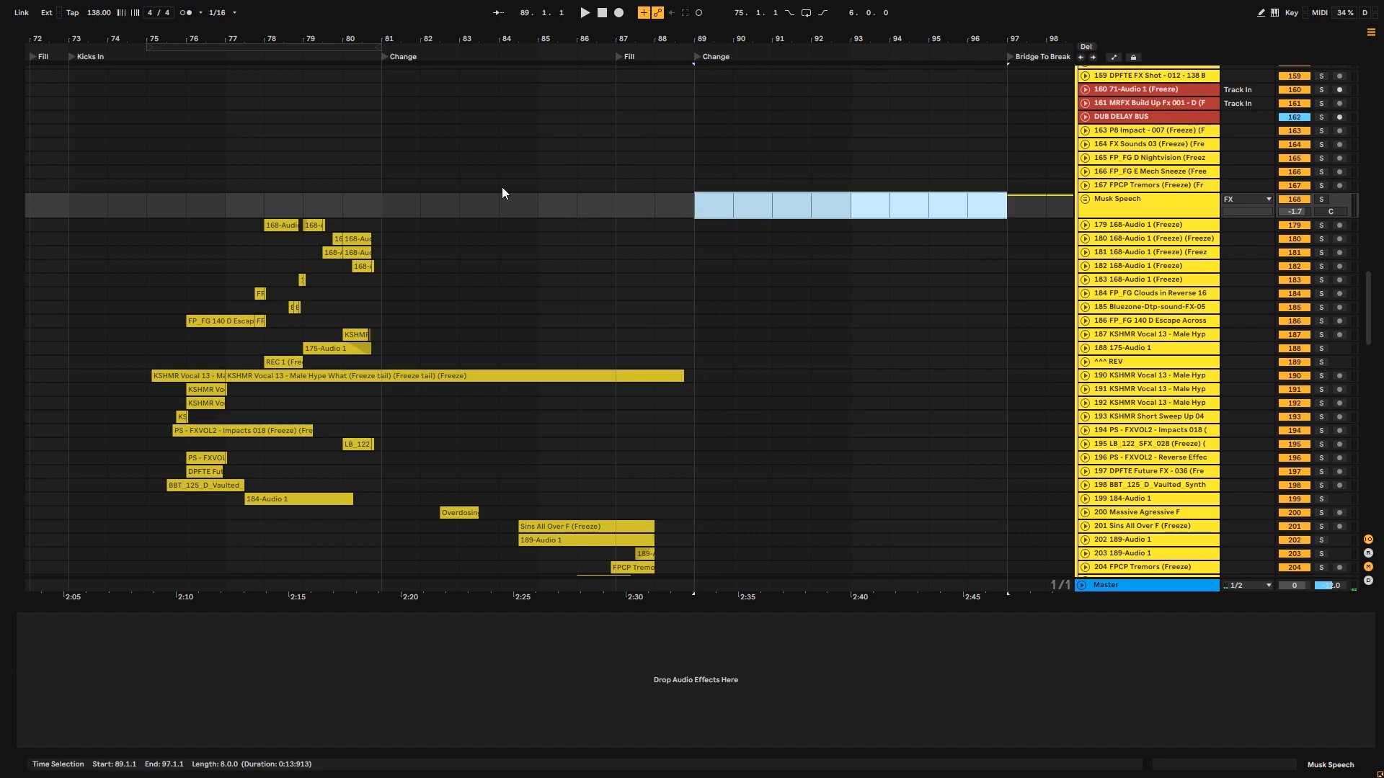
left_click_drag(413, 204, 685, 206)
key("ctrl+l")
scroll(462, 182, "up", 2)
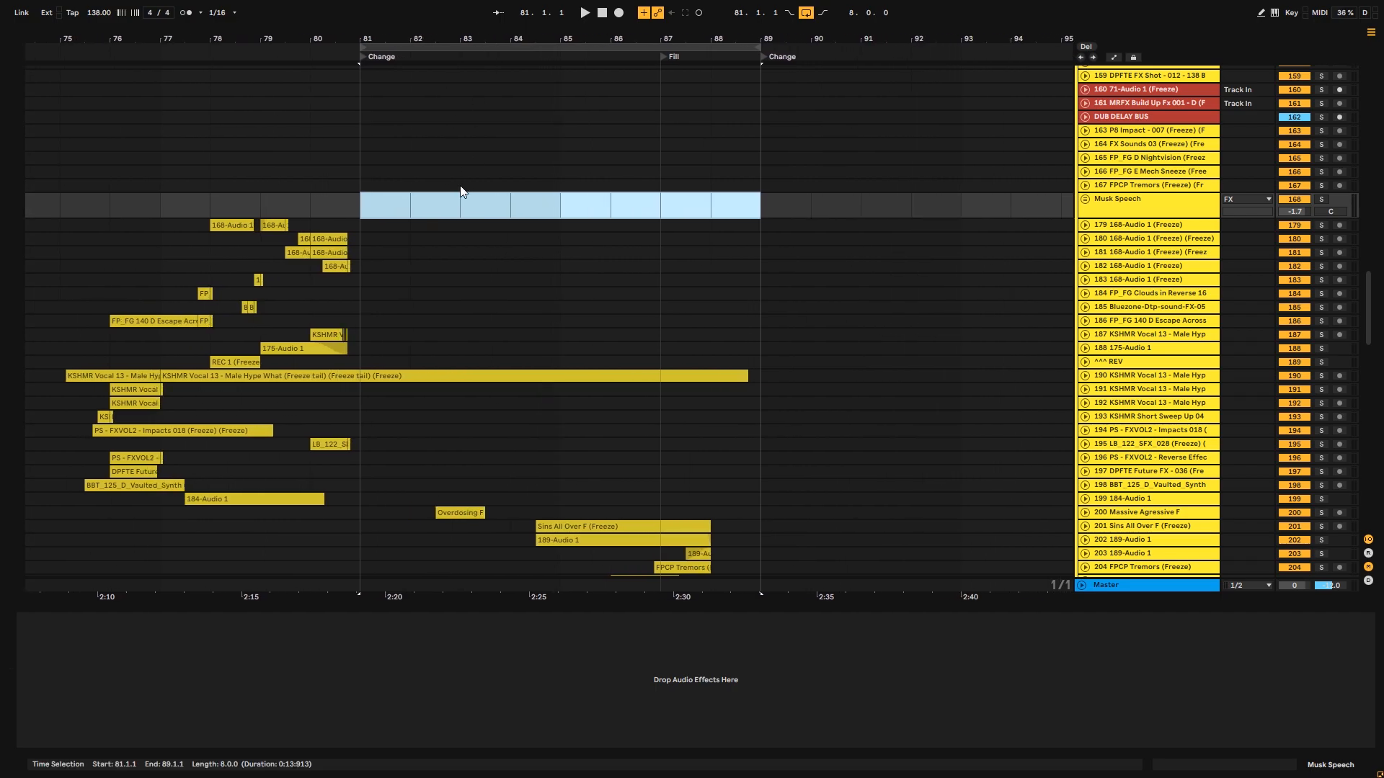
- Return to the Percussion group and highlight bars 89 to 93, followed by bars 97 to 105
left_click(366, 225)
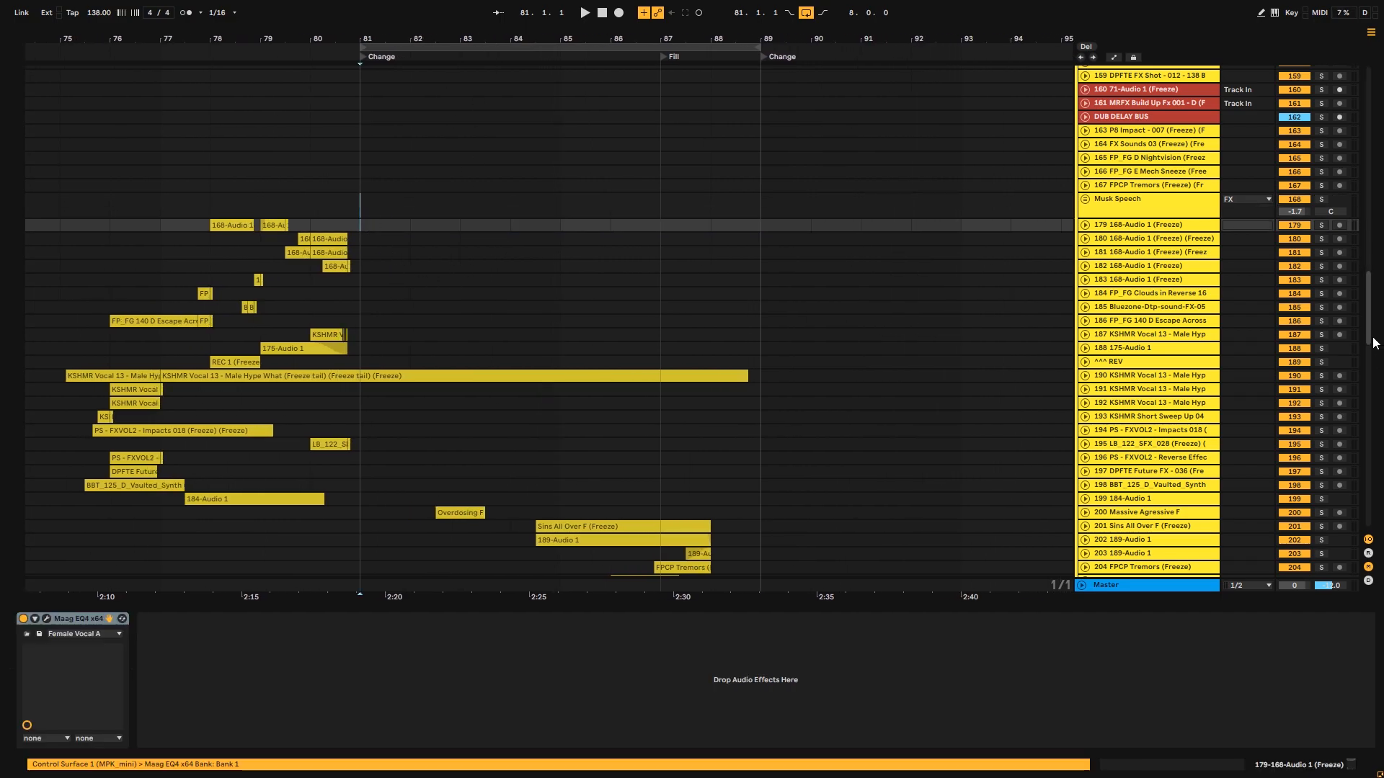
left_click_drag(1369, 339, 1358, 176)
scroll(1354, 178, "up", 5)
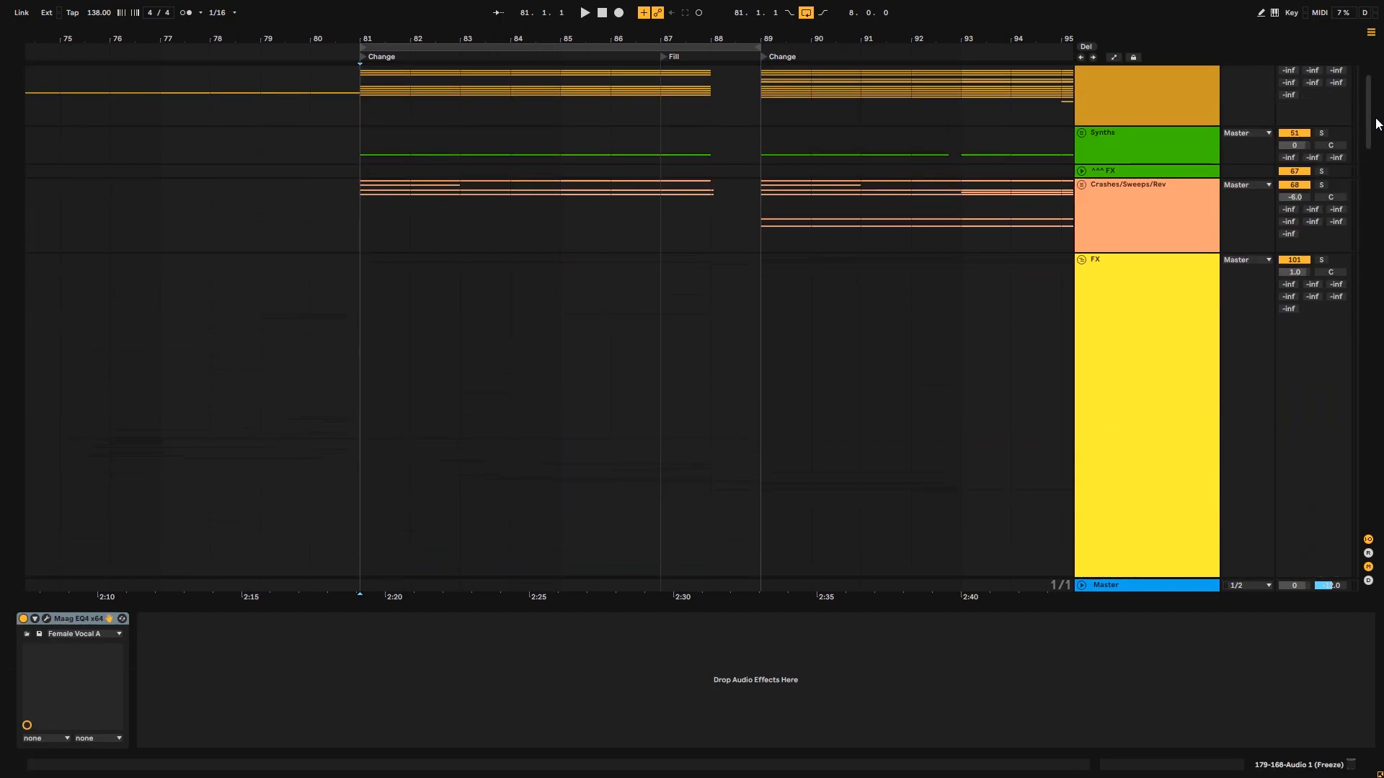
scroll(1369, 119, "up", 2)
left_click(369, 177)
left_click_drag(358, 28, 648, 15)
left_click_drag(445, 164, 741, 157)
left_click_drag(212, 137, 1019, 147)
scroll(737, 131, "right", 5)
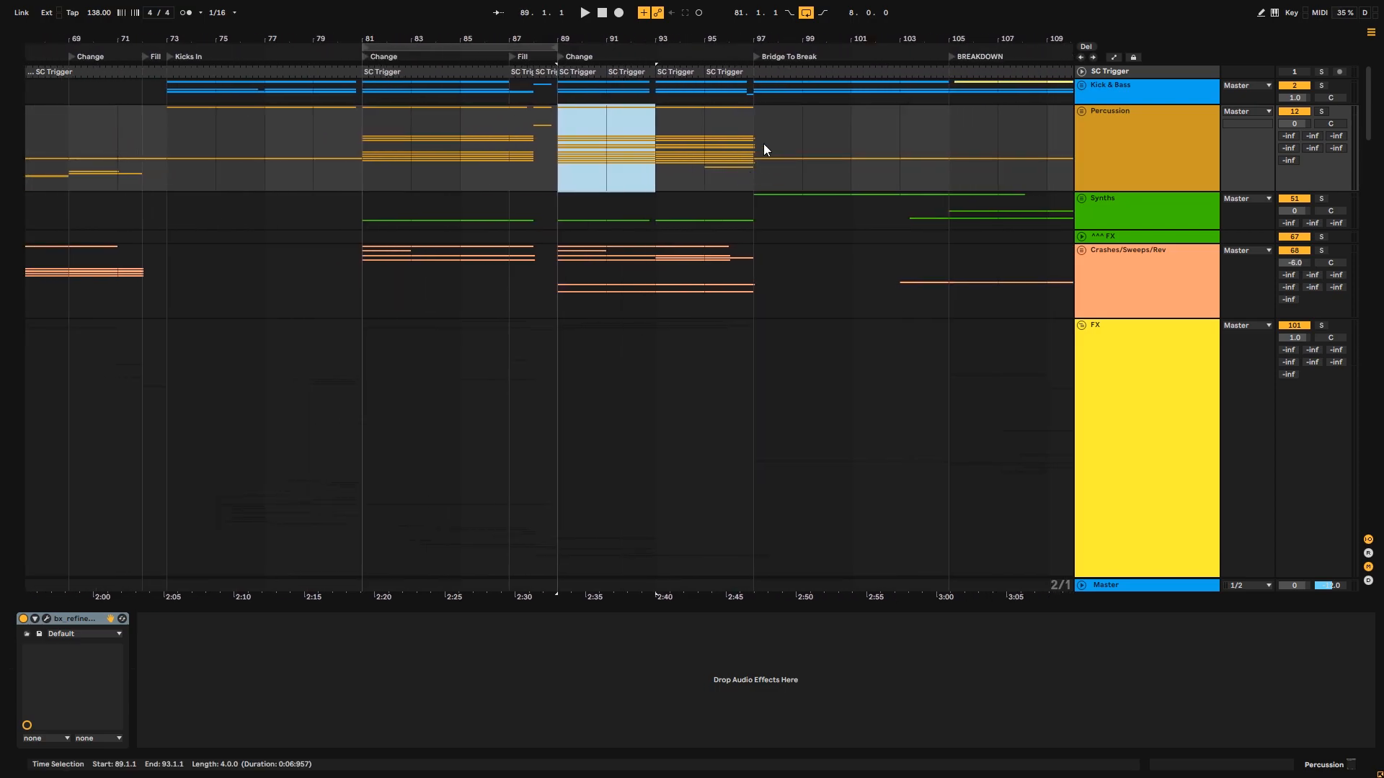
left_click_drag(763, 149, 957, 157)
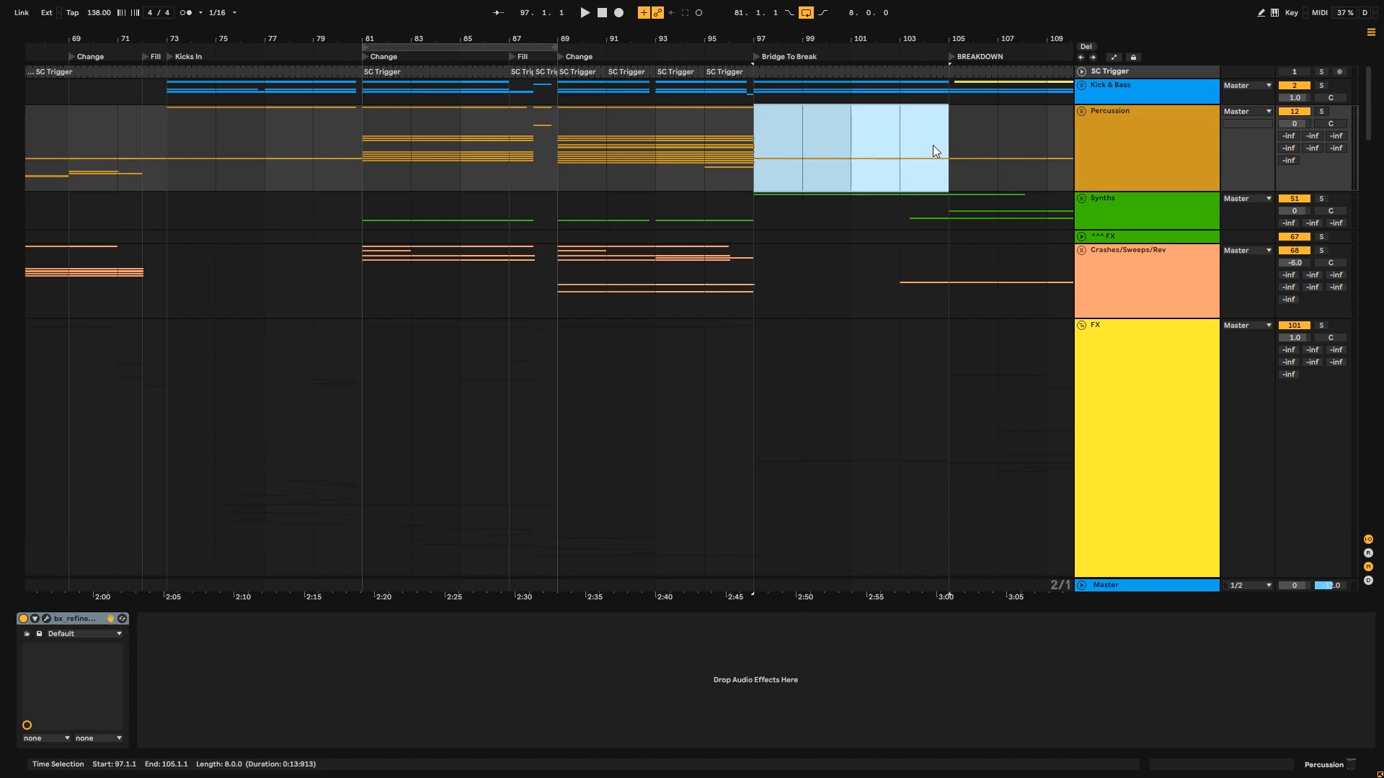
left_click(932, 153)
- Play the Percussion group solo from bar 81, add Kick & Bass to the solo, and clear the solos
left_click(372, 146)
left_click_drag(371, 39, 397, 105)
key("space")
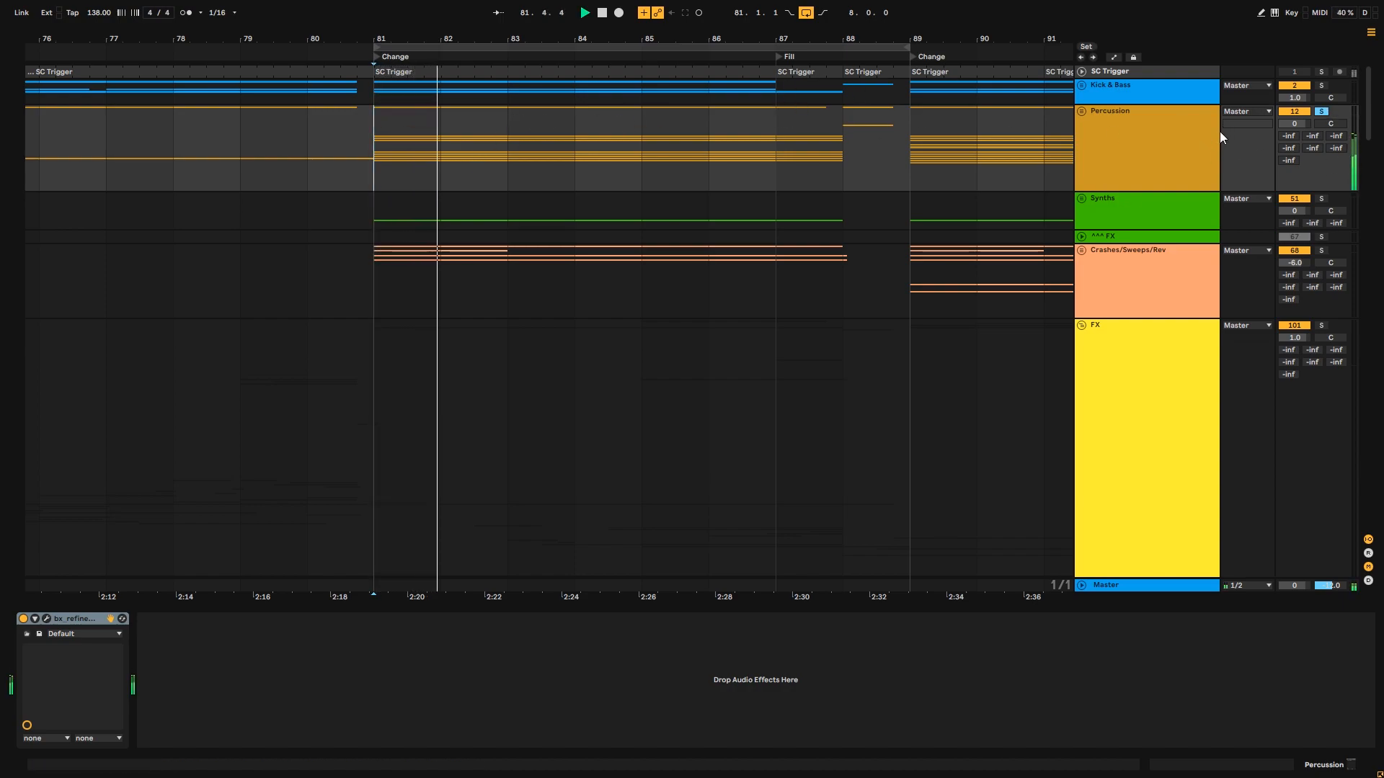
left_click(1322, 86, "ctrl")
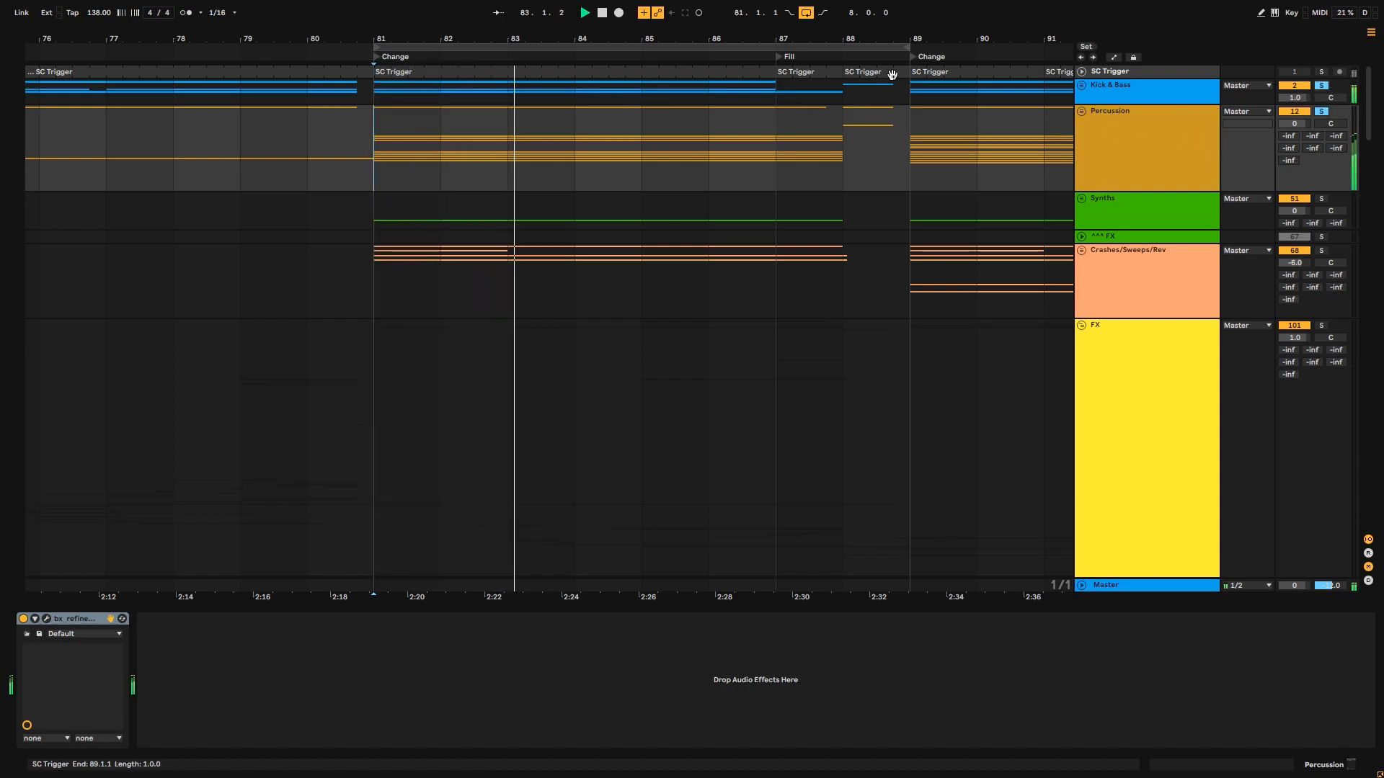
left_click_drag(680, 31, 680, 56)
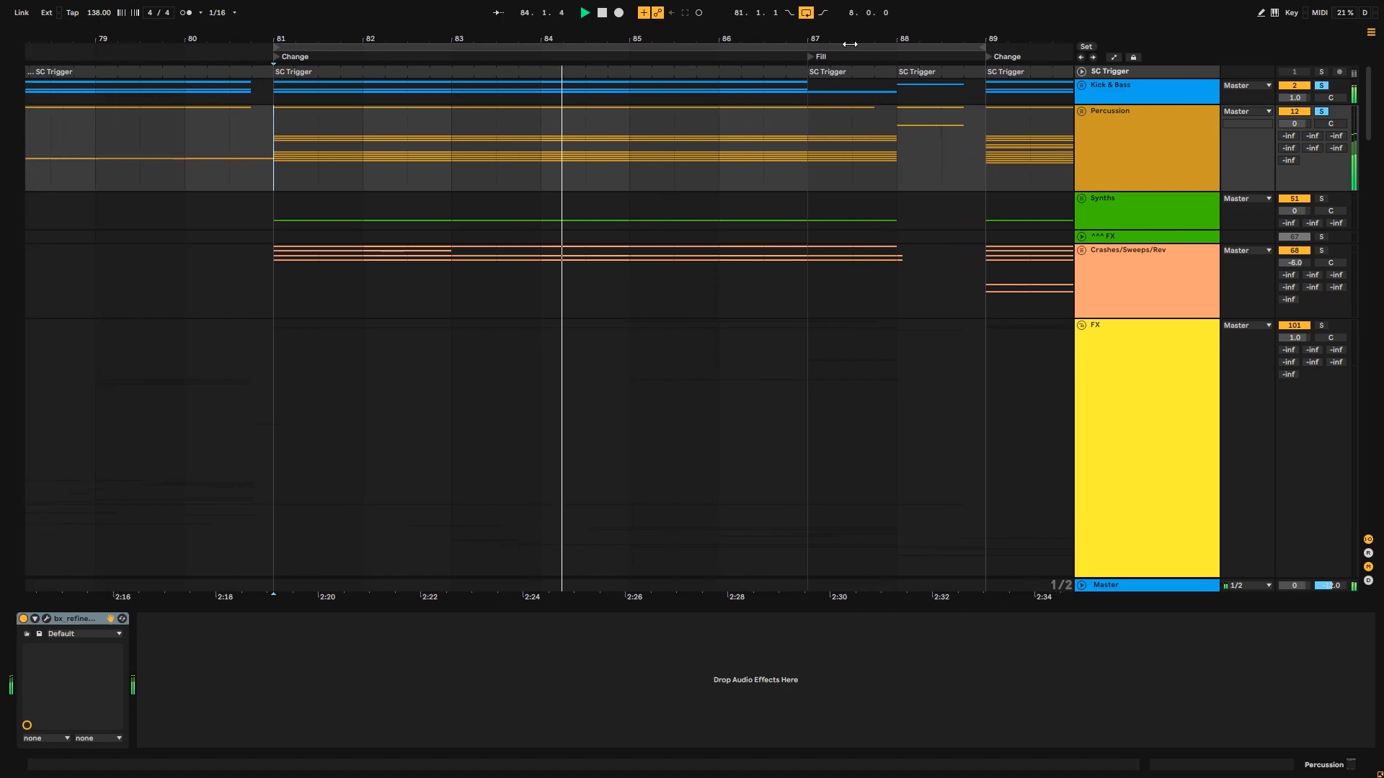
left_click_drag(837, 33, 809, 21)
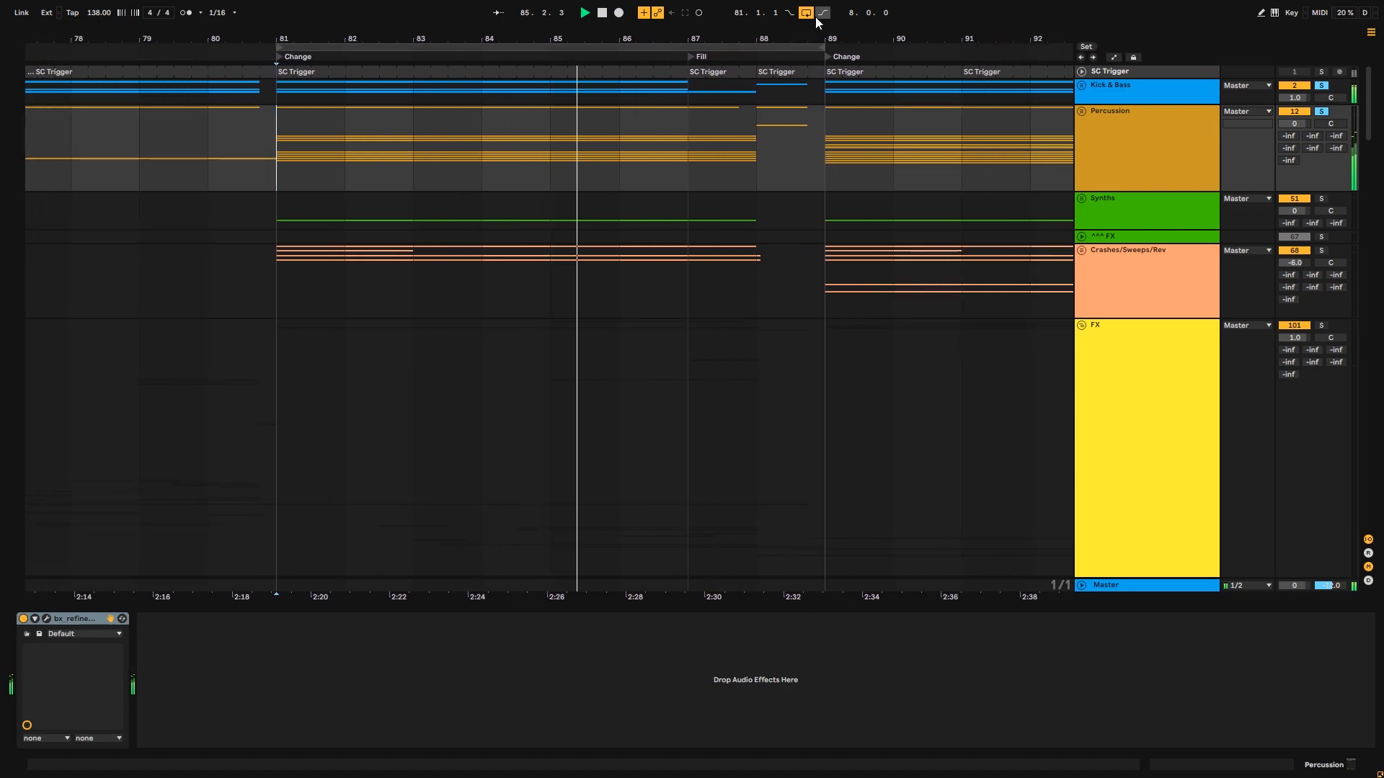
left_click(1321, 112)
key("space")
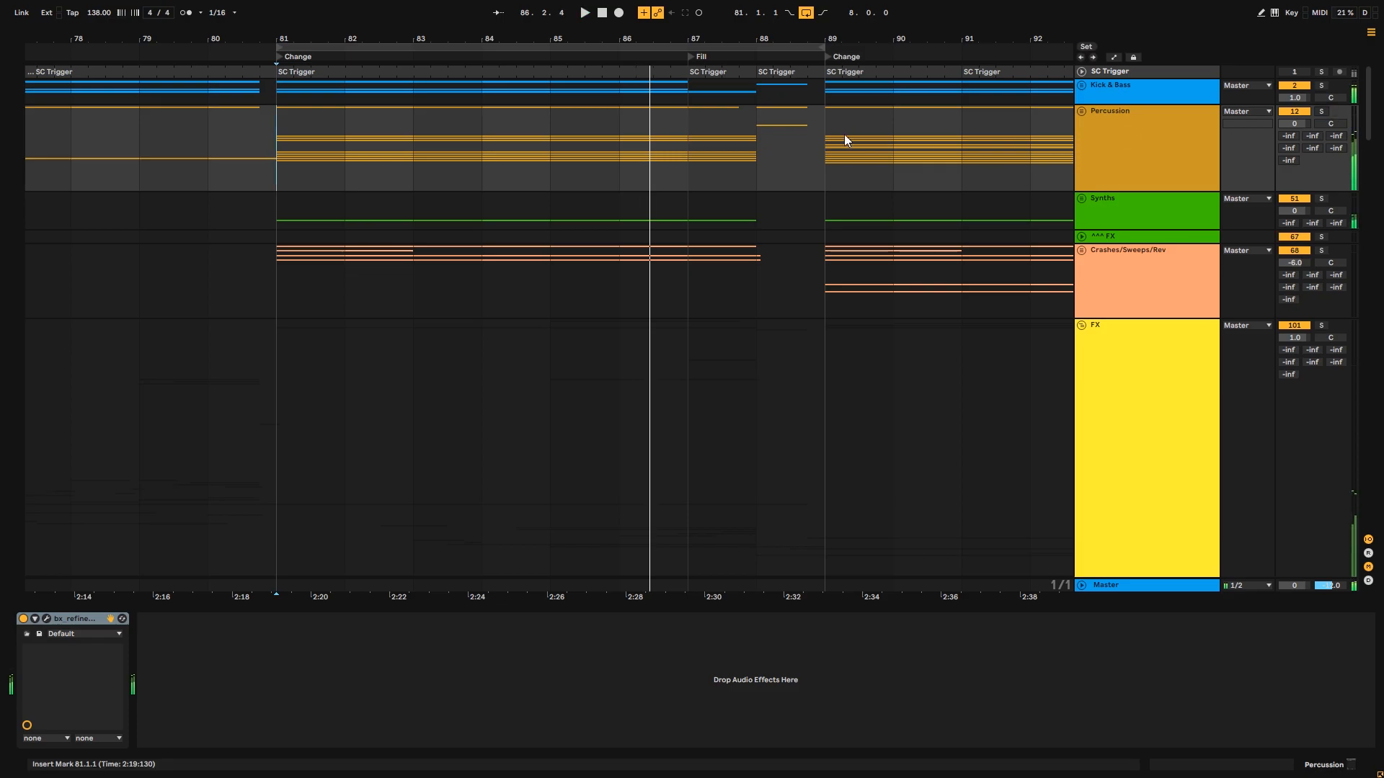
- Solo the Synths group from bar 81 and unfold it together with its track 64, the BBT_125_D background synth
left_click(279, 214)
left_click(285, 250)
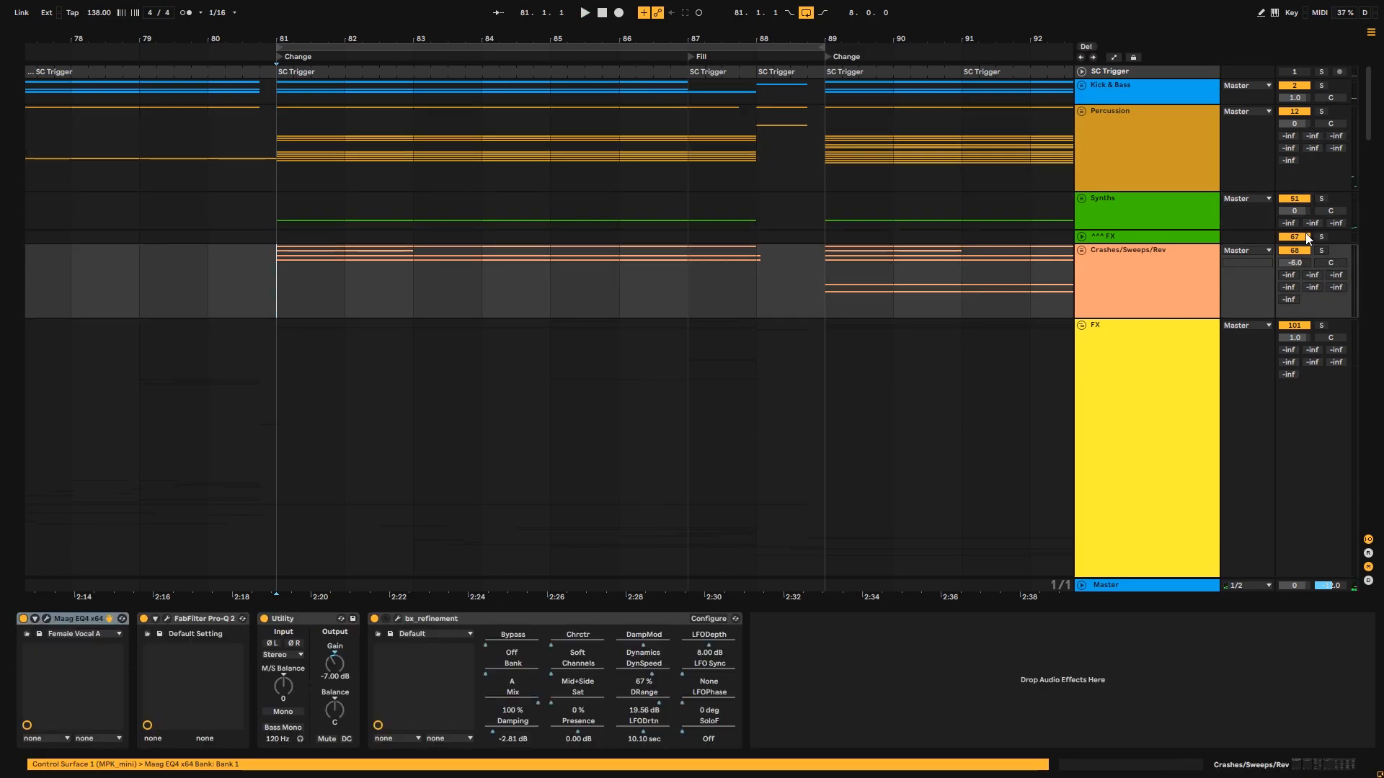
key("space")
left_click(1081, 199)
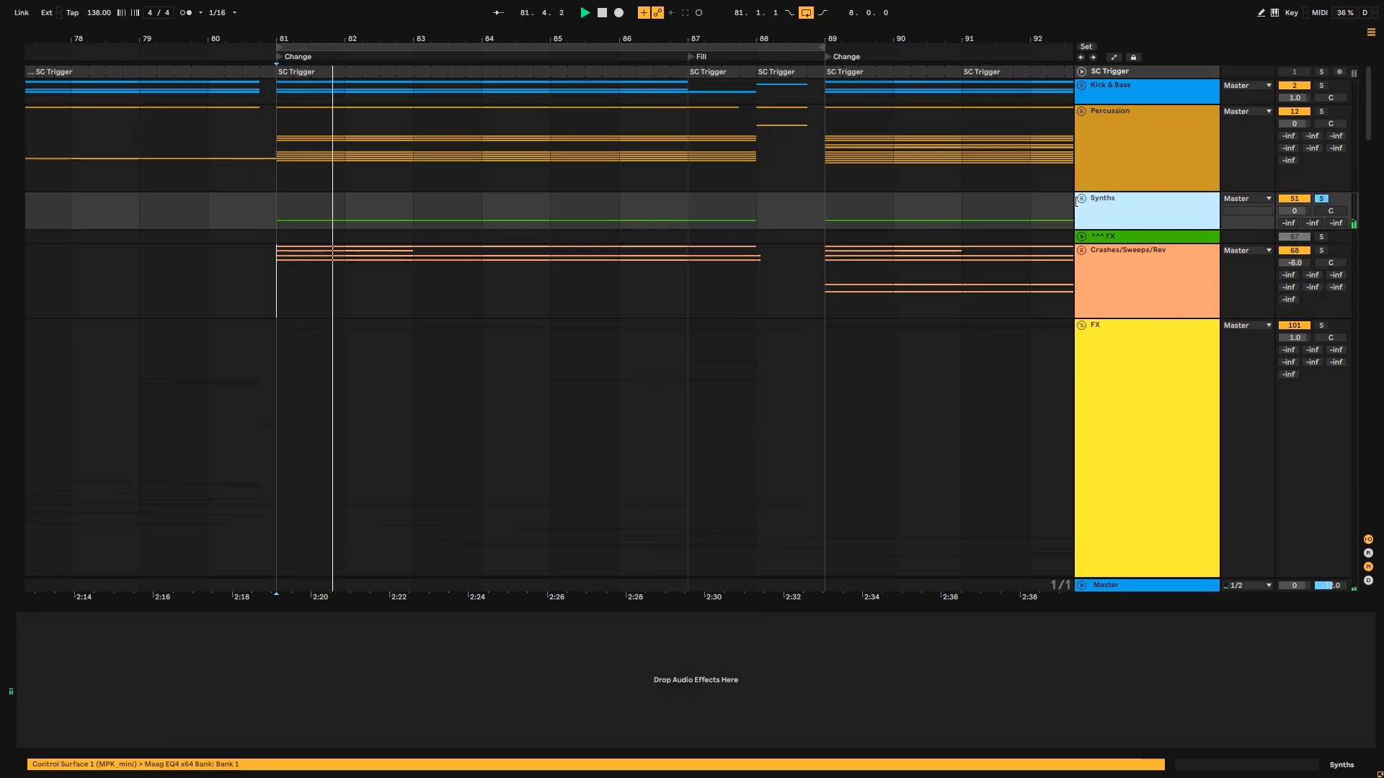
left_click(1084, 397)
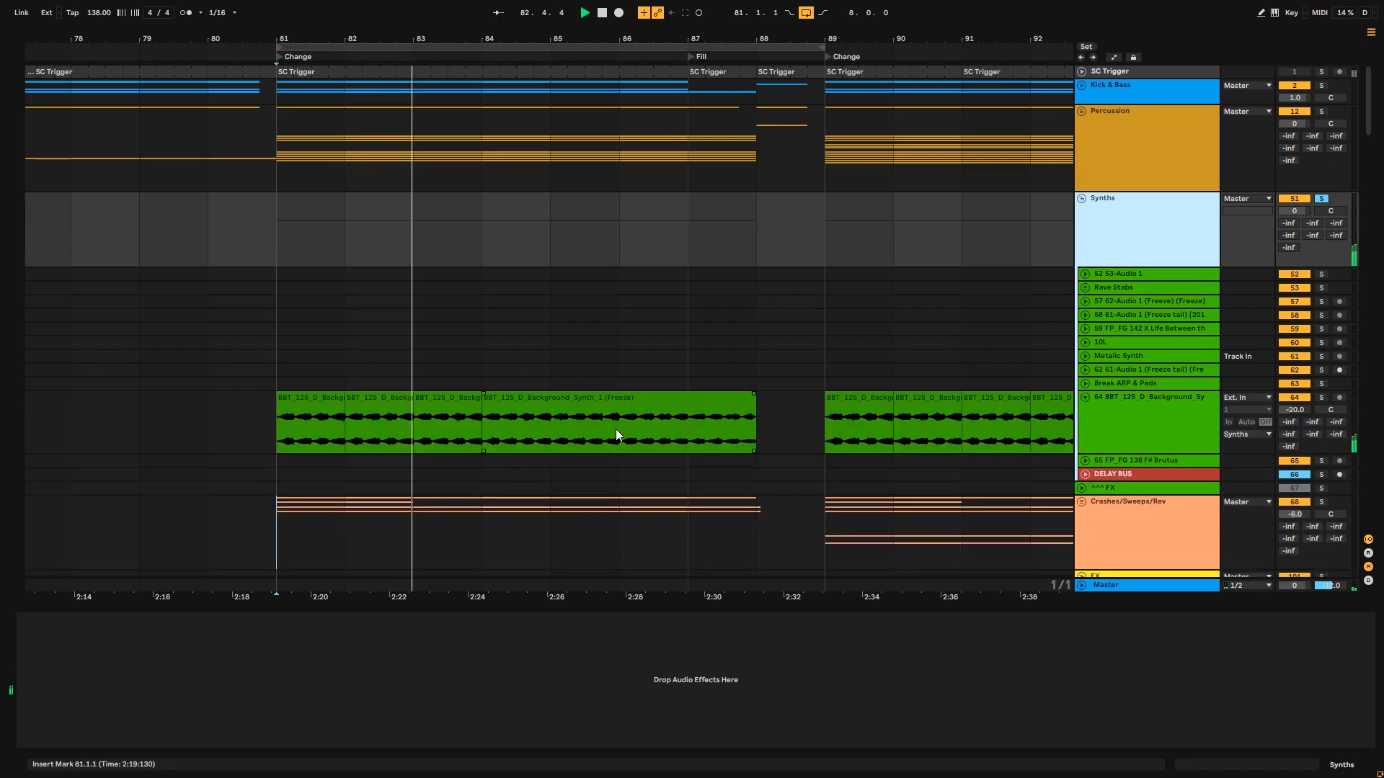
- Audition the soloed background synth clips in the sections starting at bars 81 and 89
left_click(617, 431)
key("space")
key("space")
left_click(829, 439)
key("space")
key("space")
key("space")
- Clear the synth solo, place the insert marker at bar 81 on the Synths group, and fold the group
left_click(1318, 401)
left_click(274, 209)
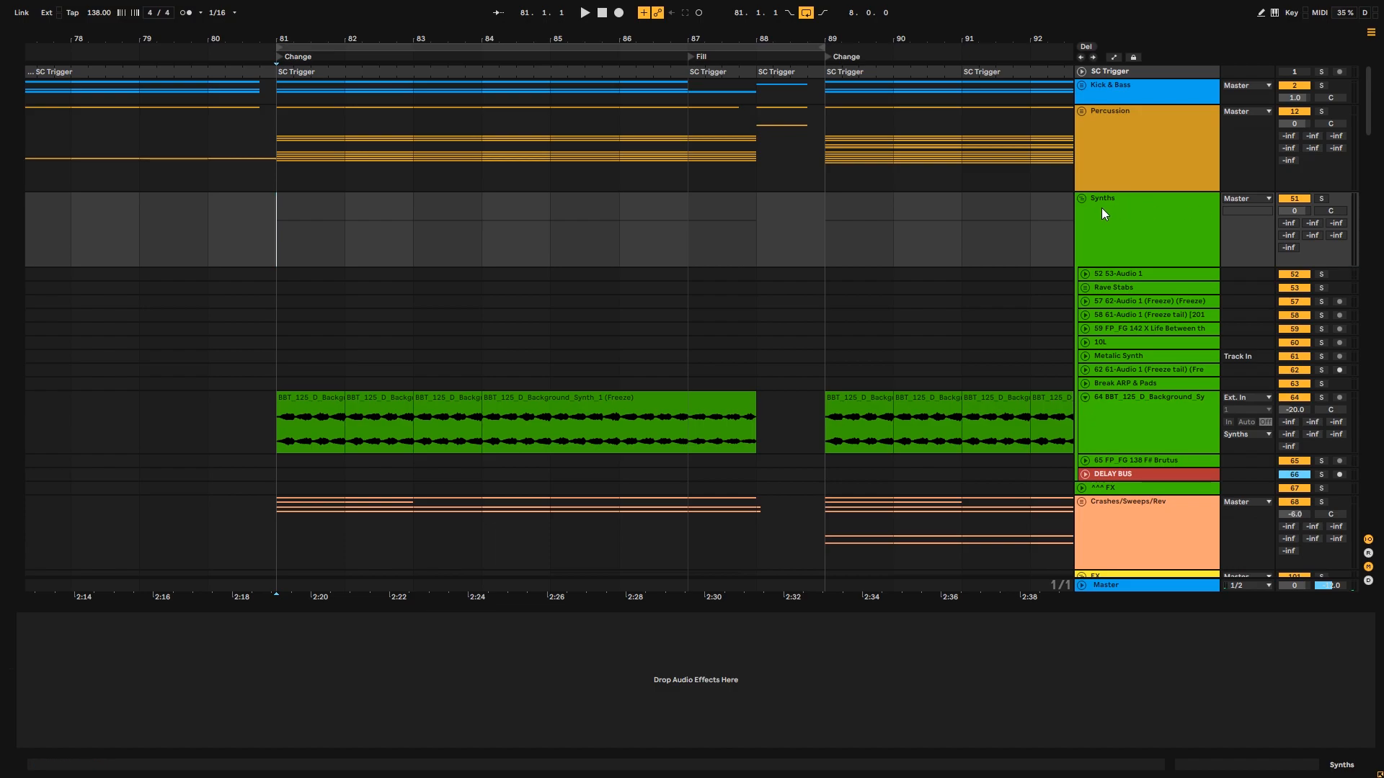
left_click(1081, 199)
- Select bars 87 to 89 on the FX group, play them, and set the insert marker at bar 87
scroll(1347, 189, "down", 10)
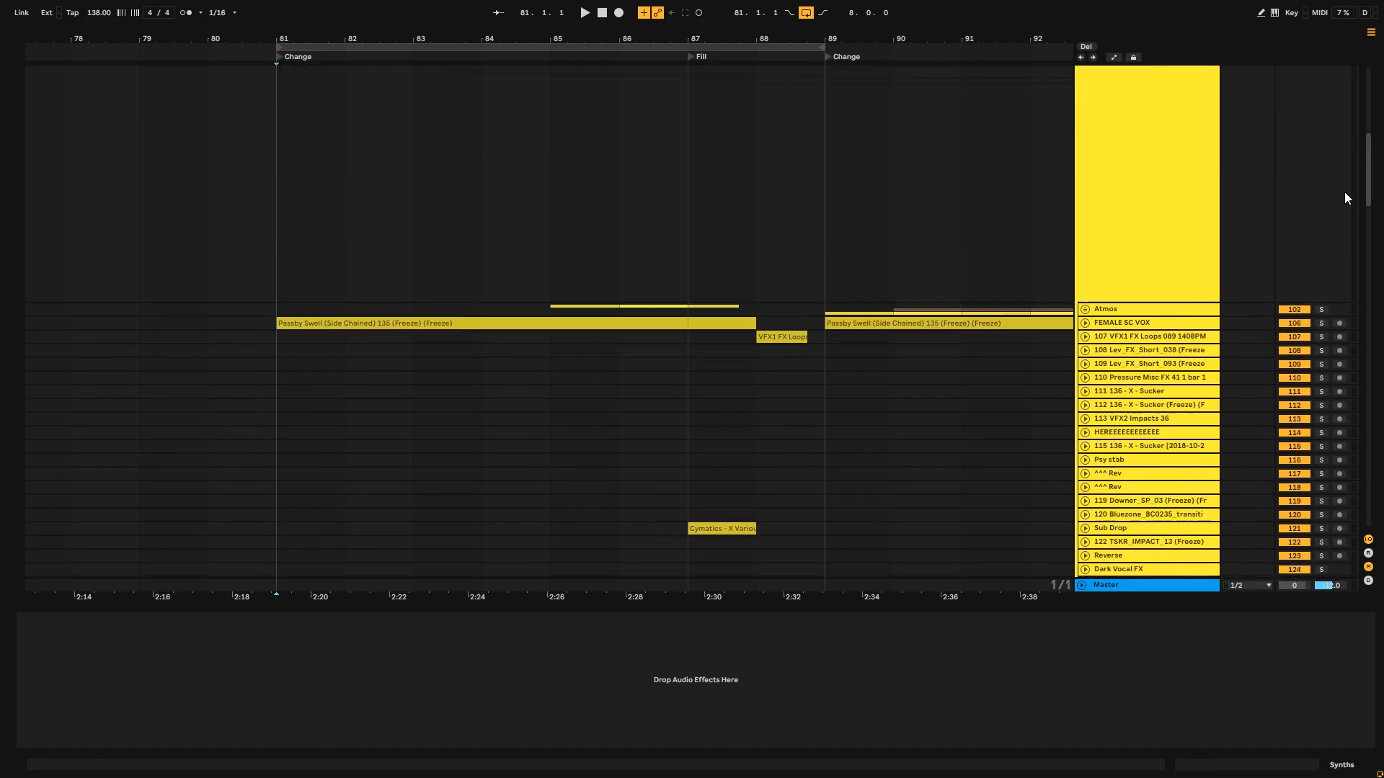
left_click(556, 240)
left_click(691, 240)
left_click_drag(690, 242, 805, 266)
key("space")
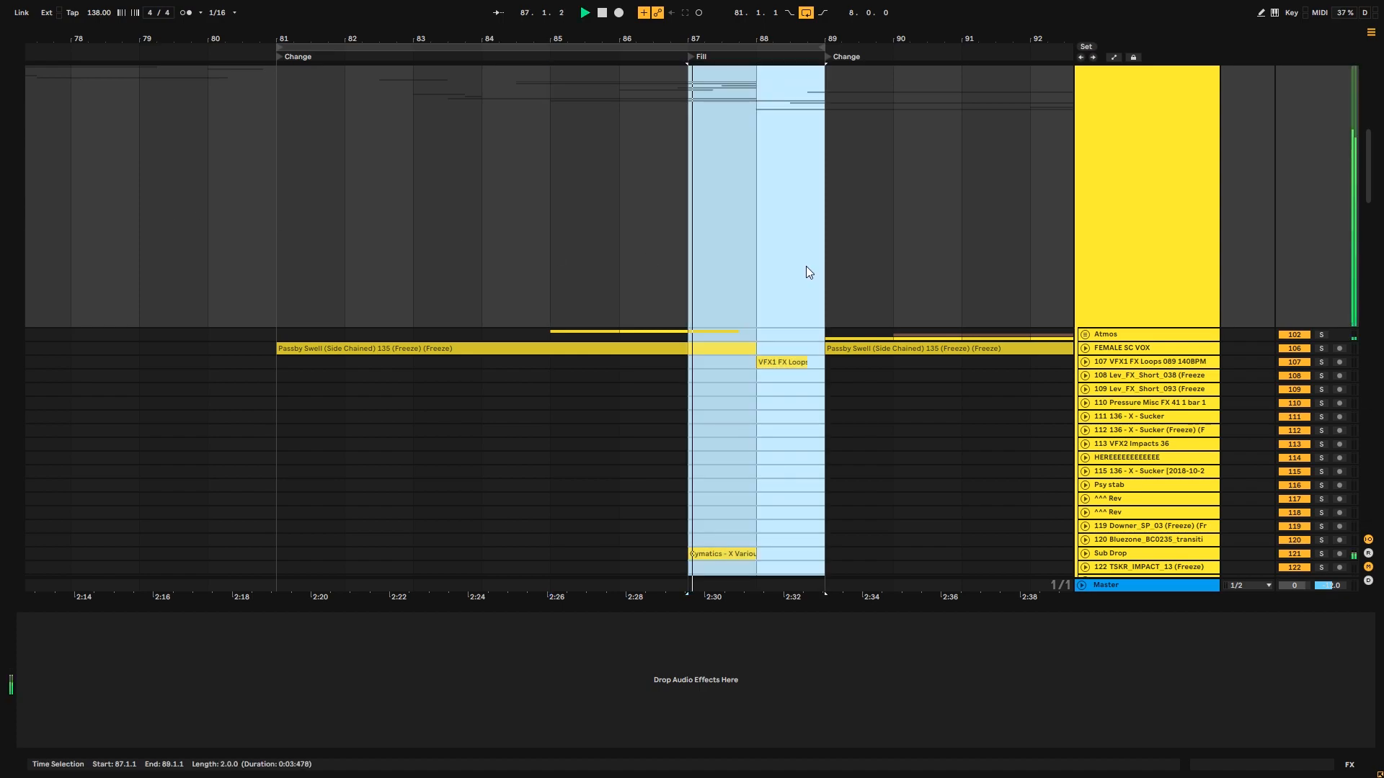
left_click_drag(764, 33, 753, 37)
left_click(571, 238)
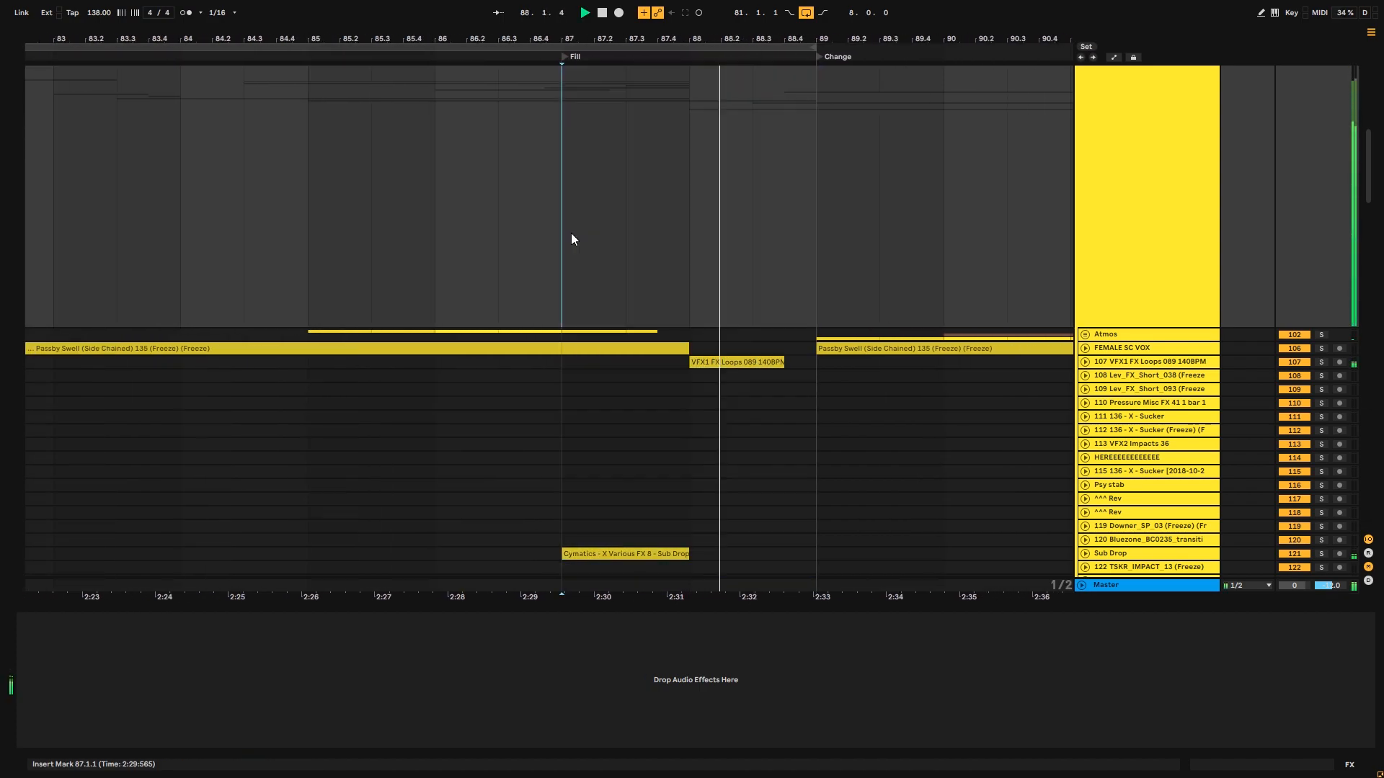
- Move the Fill locator to bar 88 and select bars 87 to 88 on the FX group
left_click_drag(563, 57, 690, 94)
left_click_drag(554, 280, 683, 306)
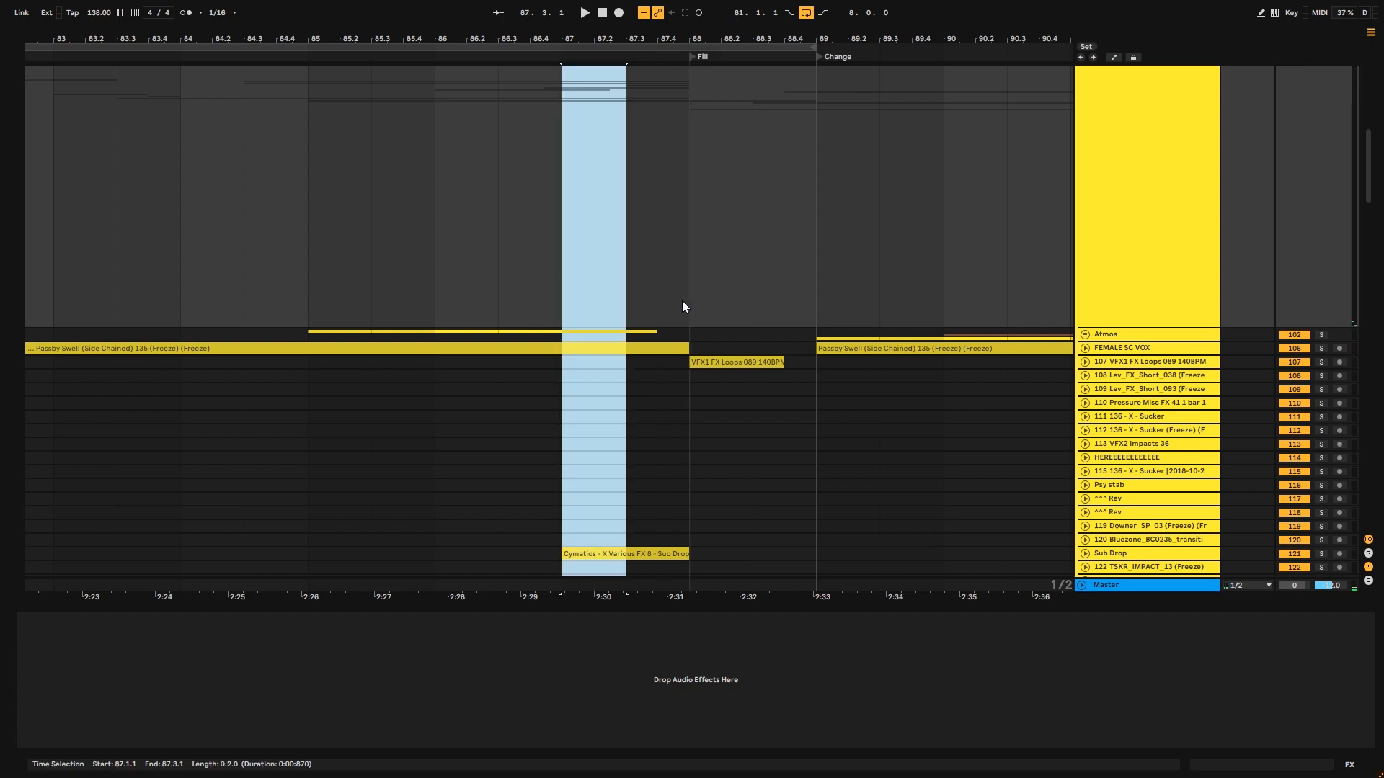
left_click_drag(568, 296, 676, 295)
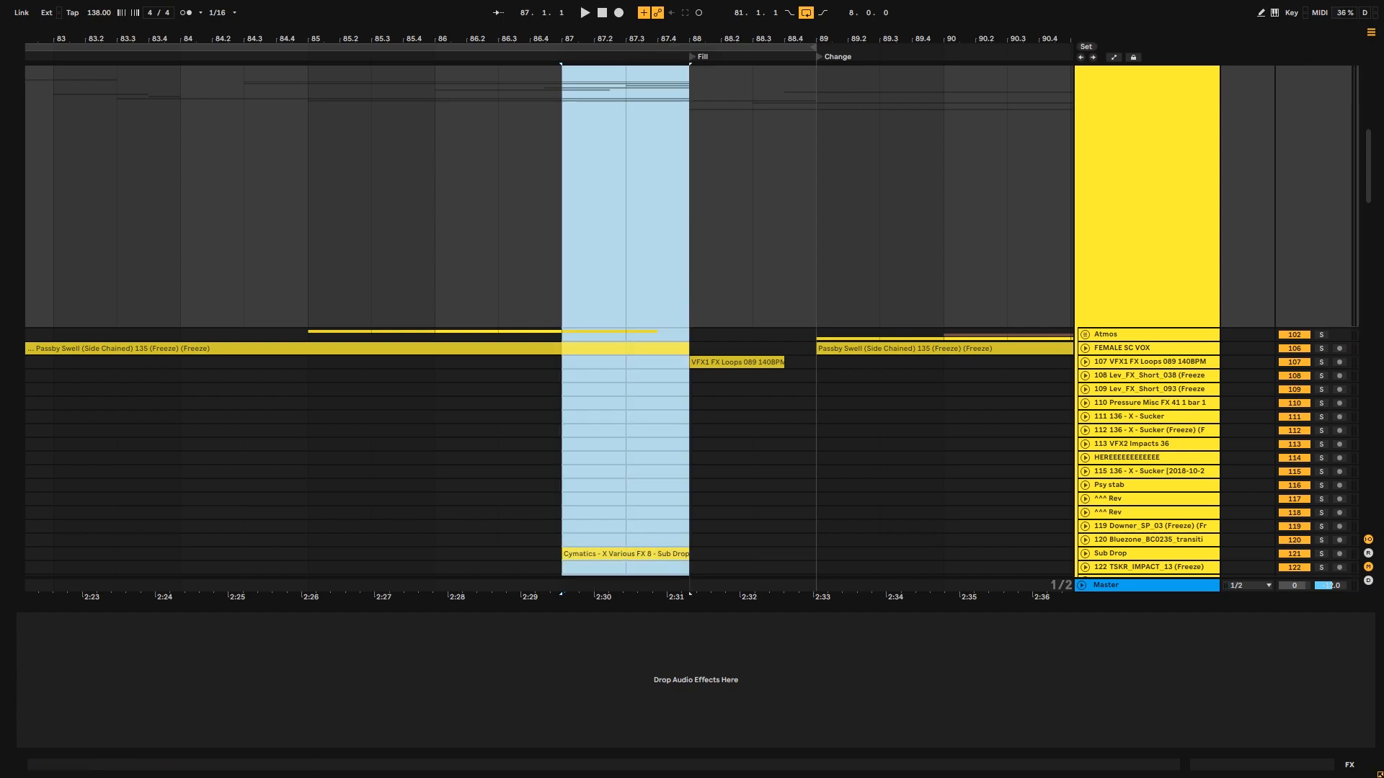
left_click_drag(731, 33, 813, 31)
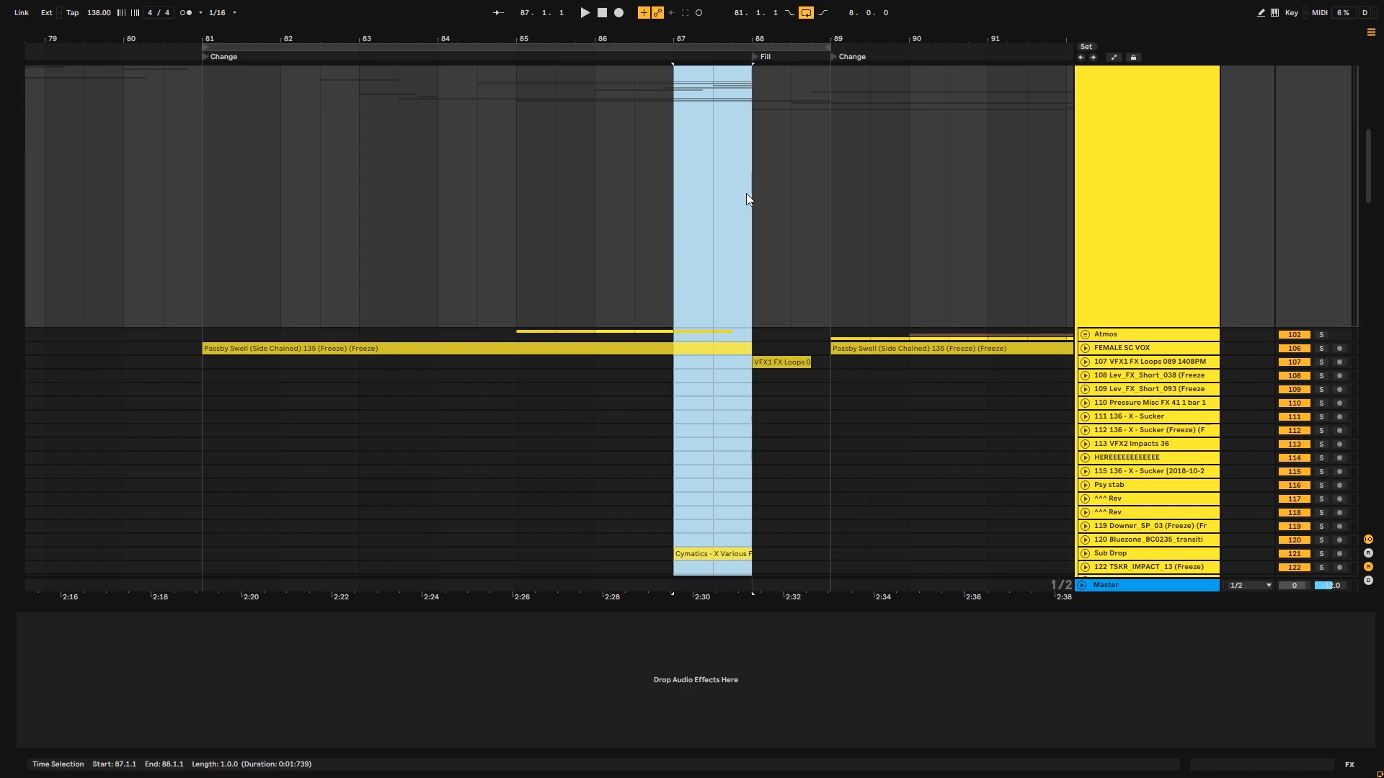
- Turn off loop playback and select bars 87 to 88 on the Percussion group
left_click(808, 13)
left_click(669, 258)
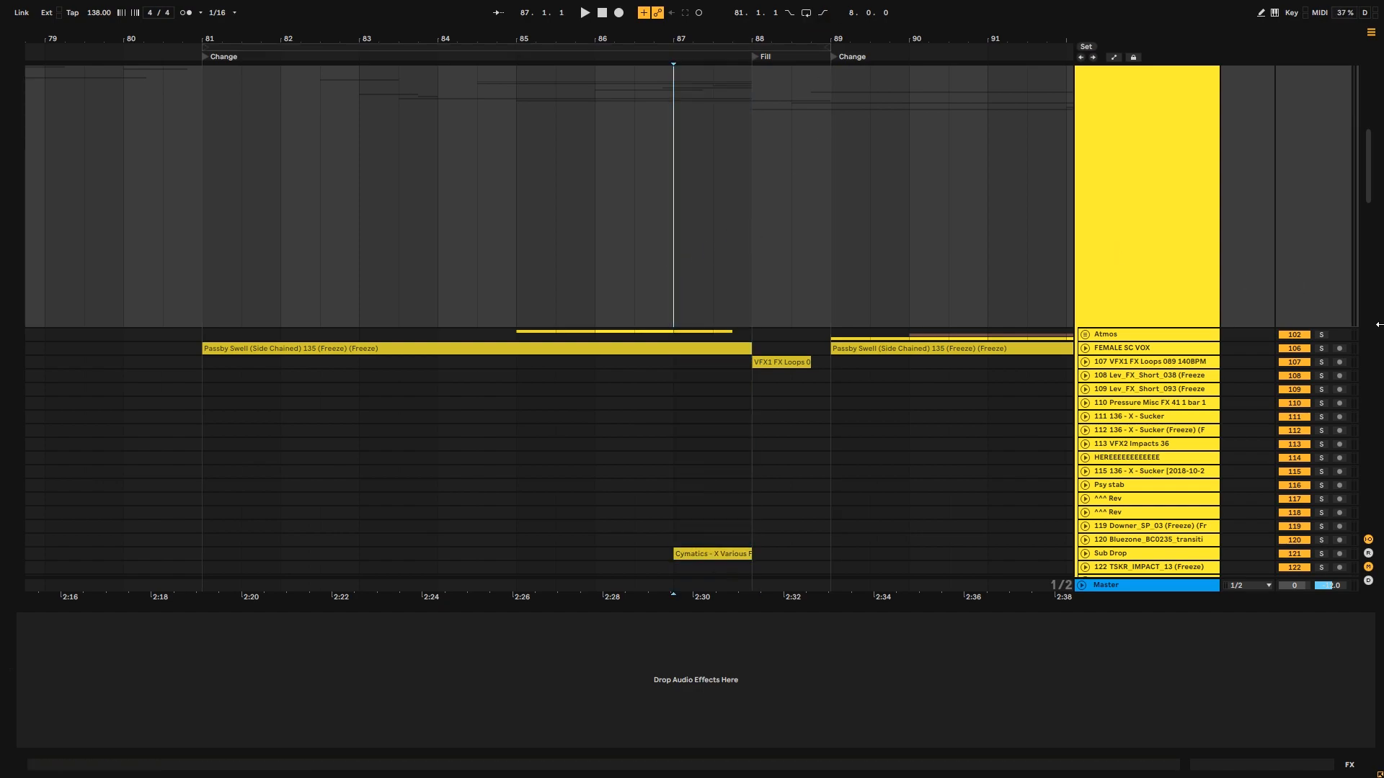
scroll(1373, 172, "up", 5)
mouse_move(664, 145)
left_mouse_down()
mouse_move(772, 157)
mouse_move(702, 185)
left_mouse_up()
left_click(769, 162)
right_click(768, 162)
left_click(907, 273)
- Play the music from bar 87 with Kick & Bass soloed, then with only Percussion soloed
key("space")
key("space")
key("s")
key("space")
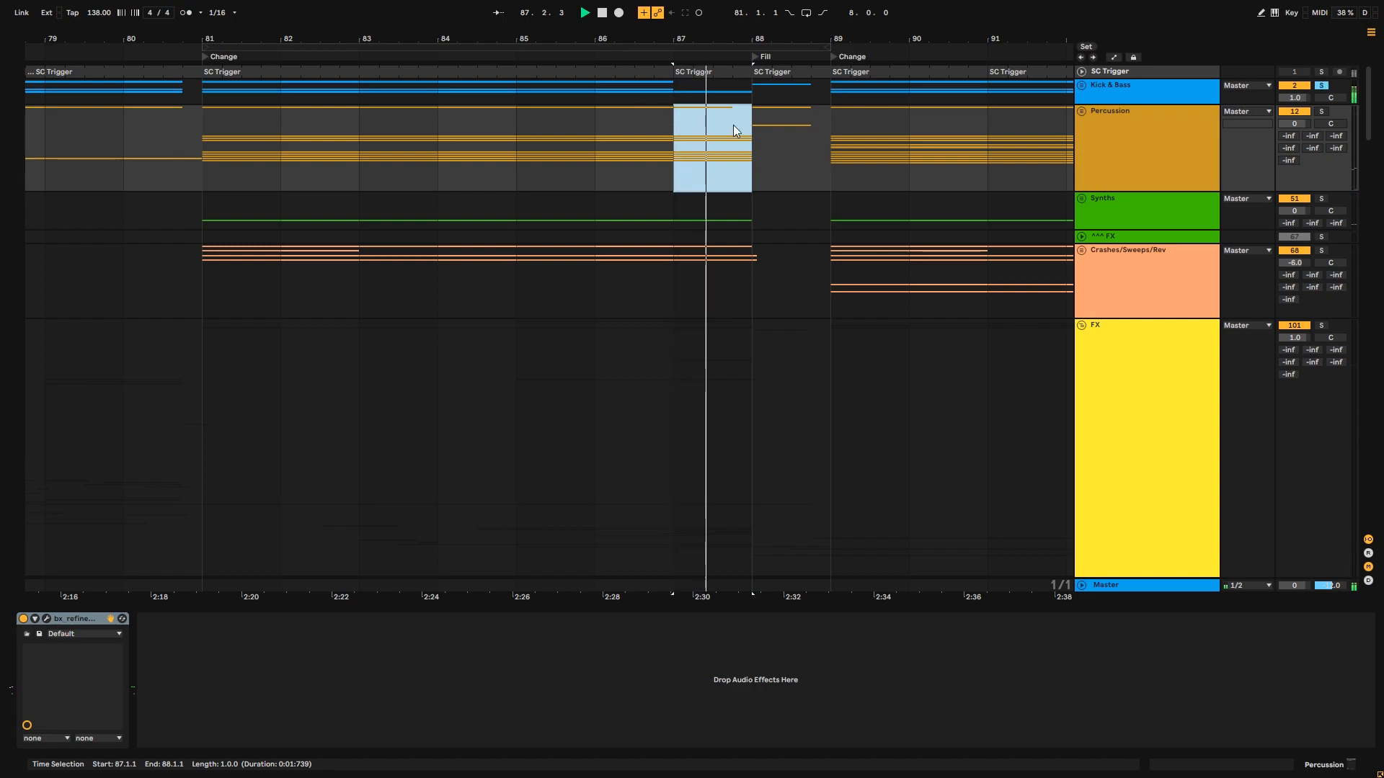
left_click(1321, 112)
key("space")
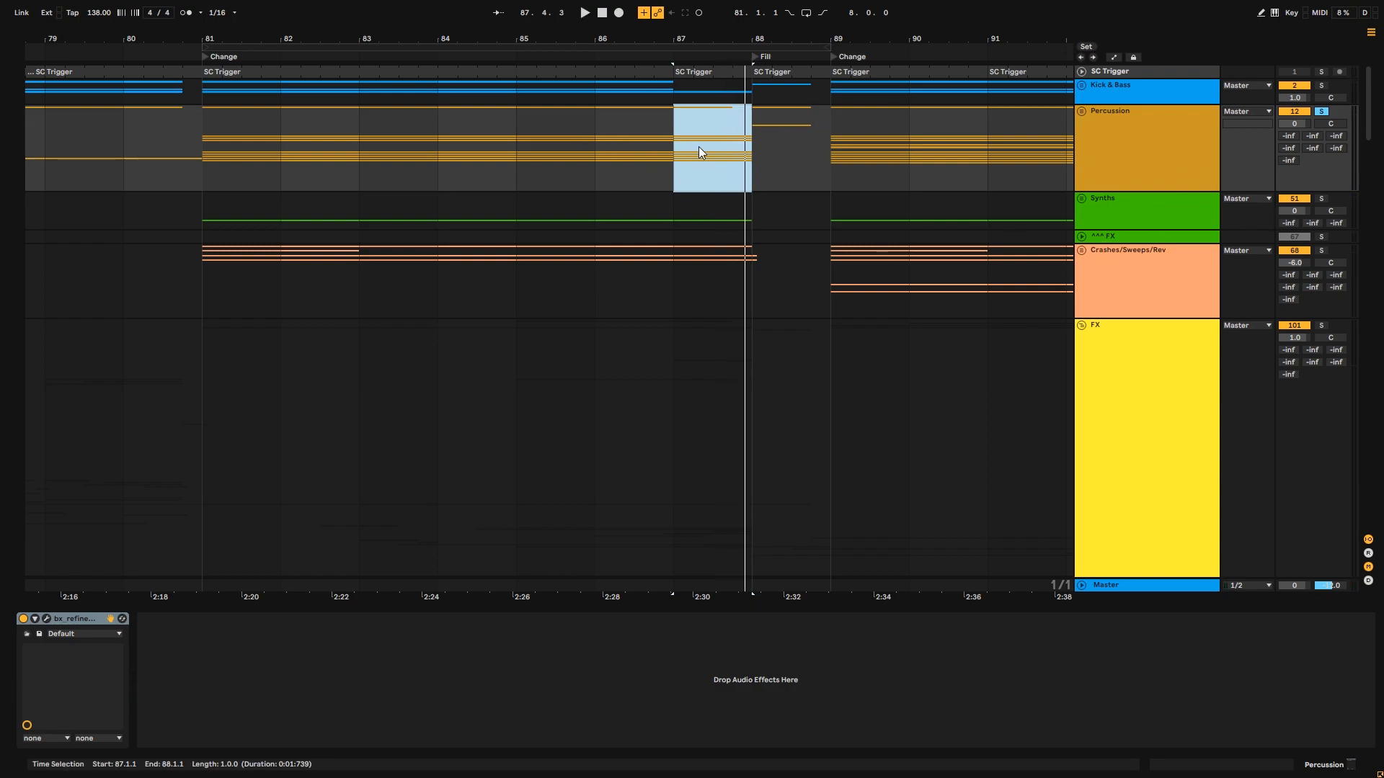
- Find the Sub Drop track in the FX group and solo it in place of Percussion
left_click(698, 148)
left_click_drag(751, 32, 752, 27)
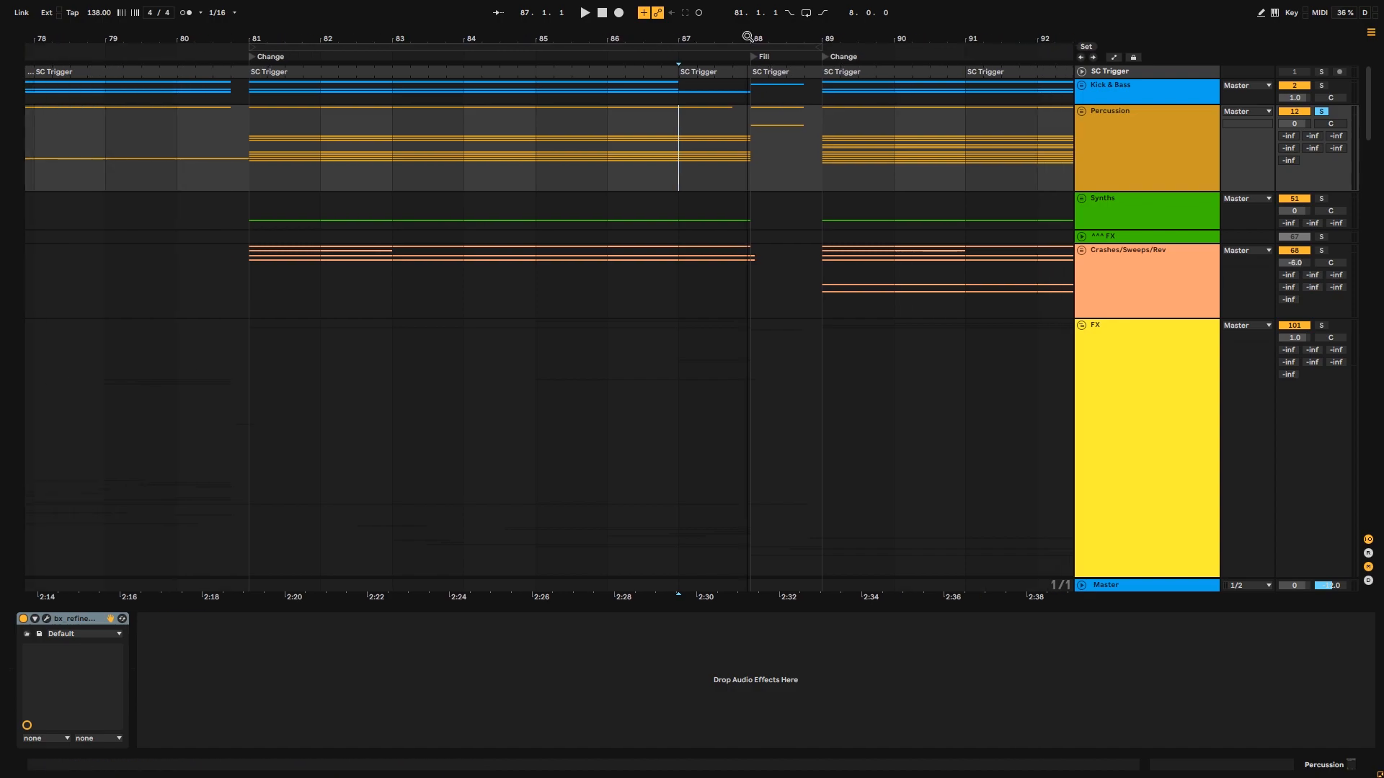
left_click_drag(1373, 116, 1379, 108)
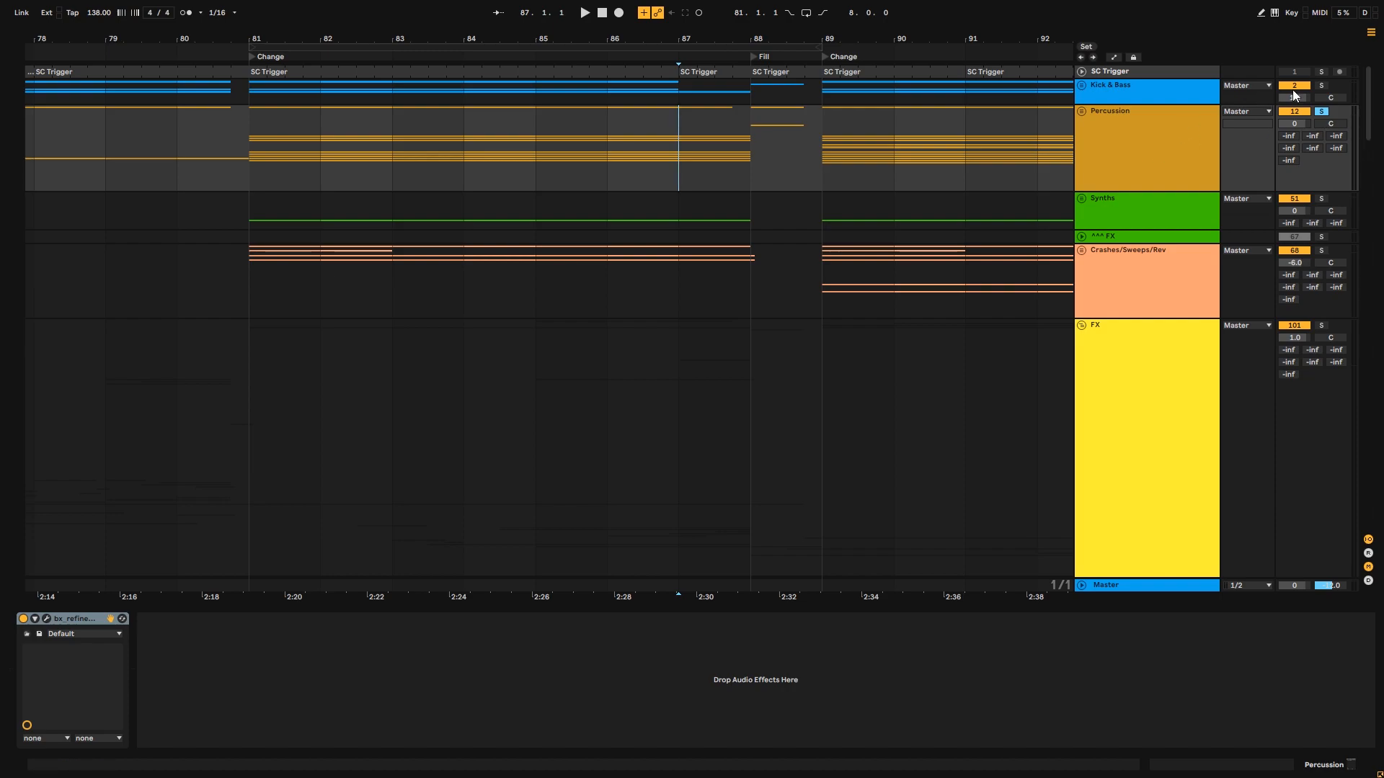
left_click_drag(1365, 107, 1363, 165)
left_click(1237, 468)
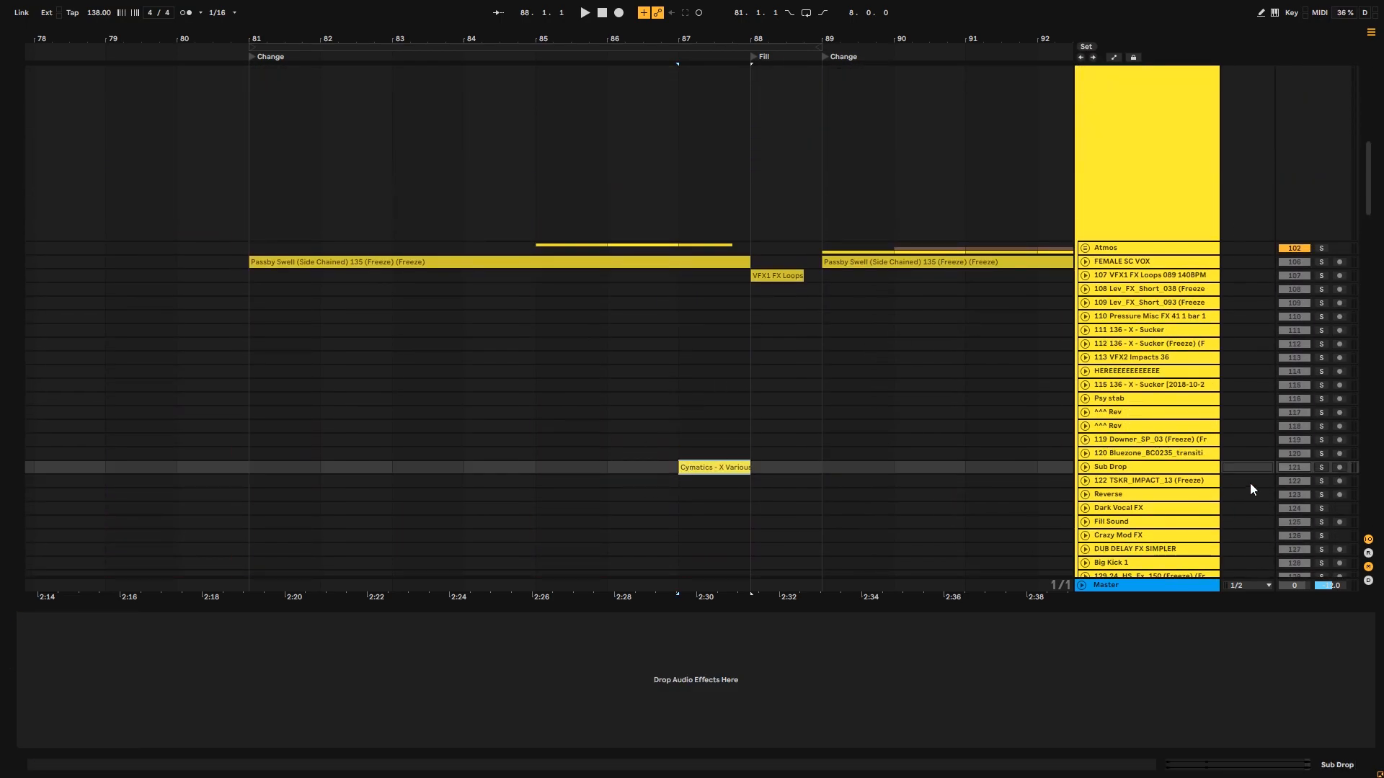
left_click(1322, 467)
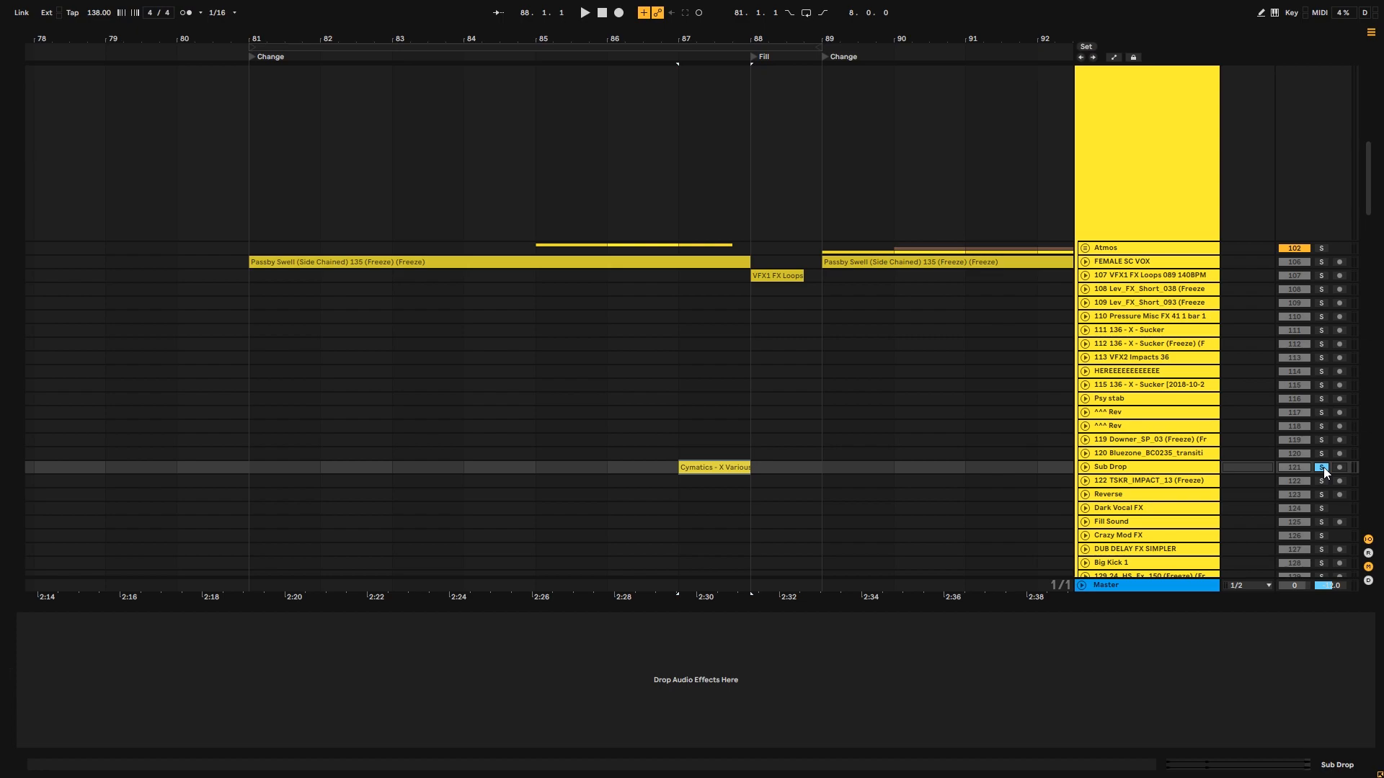
- Highlight the bars around the fill on the FX group, including bars 87 to 89, and return the insert marker to bar 87
left_click_drag(678, 149, 807, 166)
left_click(716, 177)
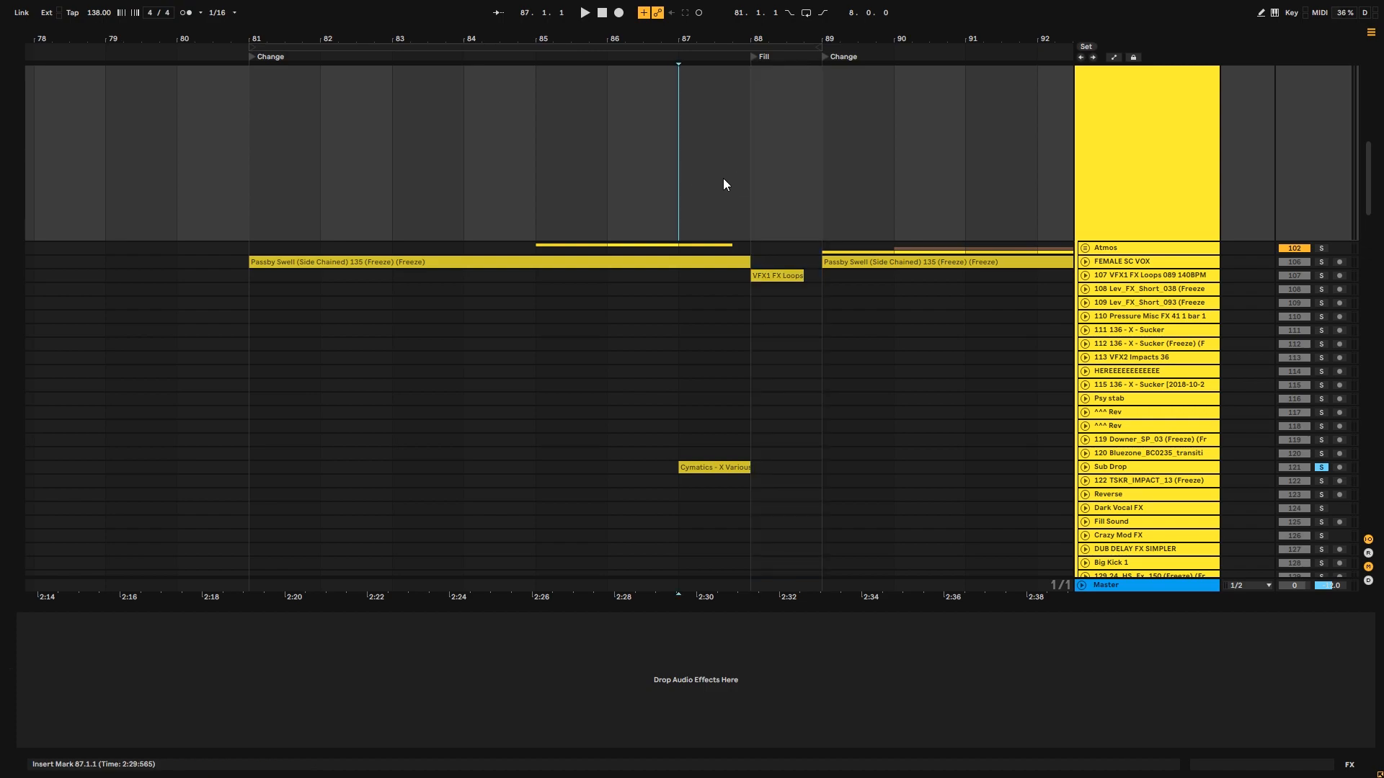
left_click_drag(547, 191, 731, 200)
left_click(748, 200)
key("Left")
left_click_drag(743, 222, 833, 225)
left_click(801, 219)
key("Left")
key("Left")
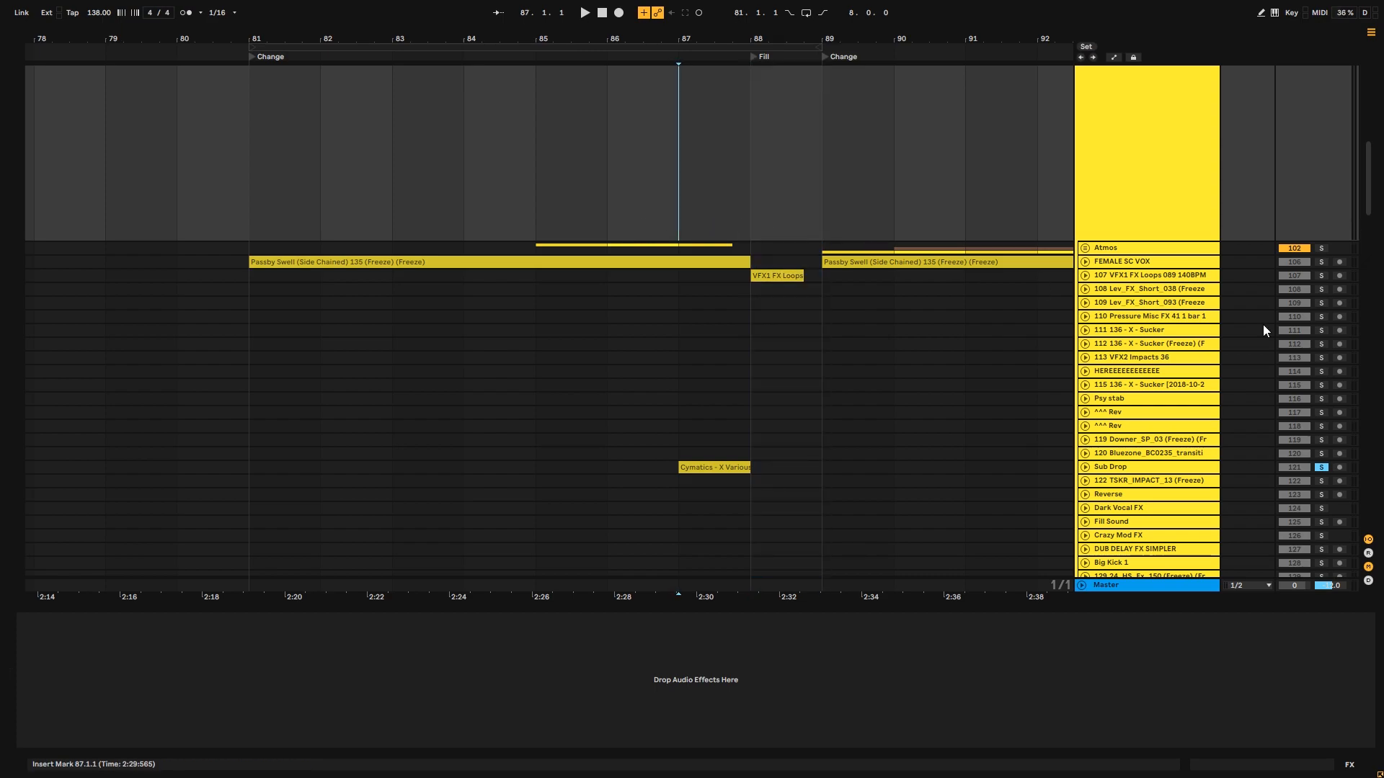
- Turn off the Sub Drop solo and play the full arrangement from bar 87 into the fill
left_click(1317, 468)
key("space")
left_click_drag(728, 38, 728, 55)
key("space")
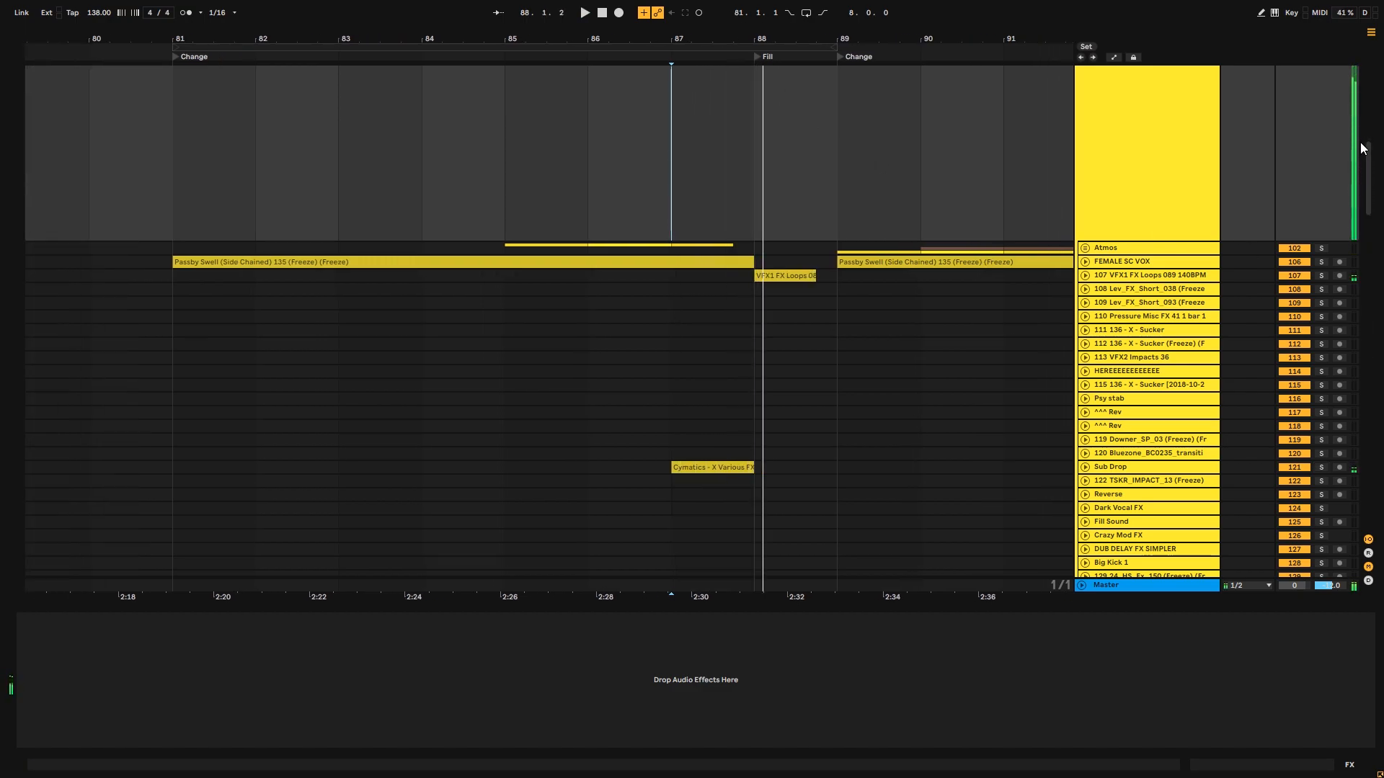
- Solo the Sub Drop track again and play it from bar 87 to bar 88
left_click(1321, 467)
key("space")
mouse_move(1370, 196)
left_mouse_down()
mouse_move(1365, 281)
mouse_move(1372, 219)
left_mouse_up()
key("space")
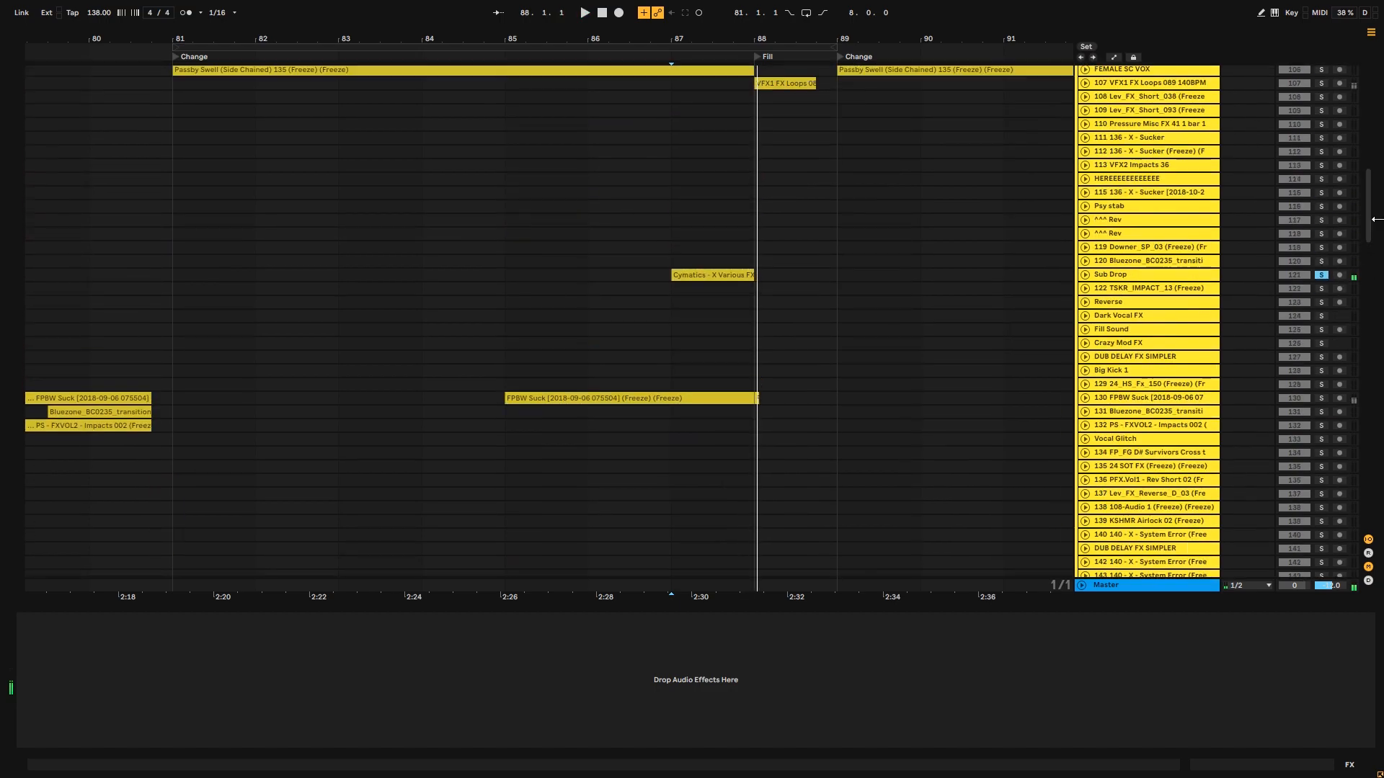
- Find and expand the Sins All Over F track in the FX group, mark its clip start at 84.3, and select track 202 below it
left_click(1084, 398)
left_click_drag(1369, 223, 1369, 349)
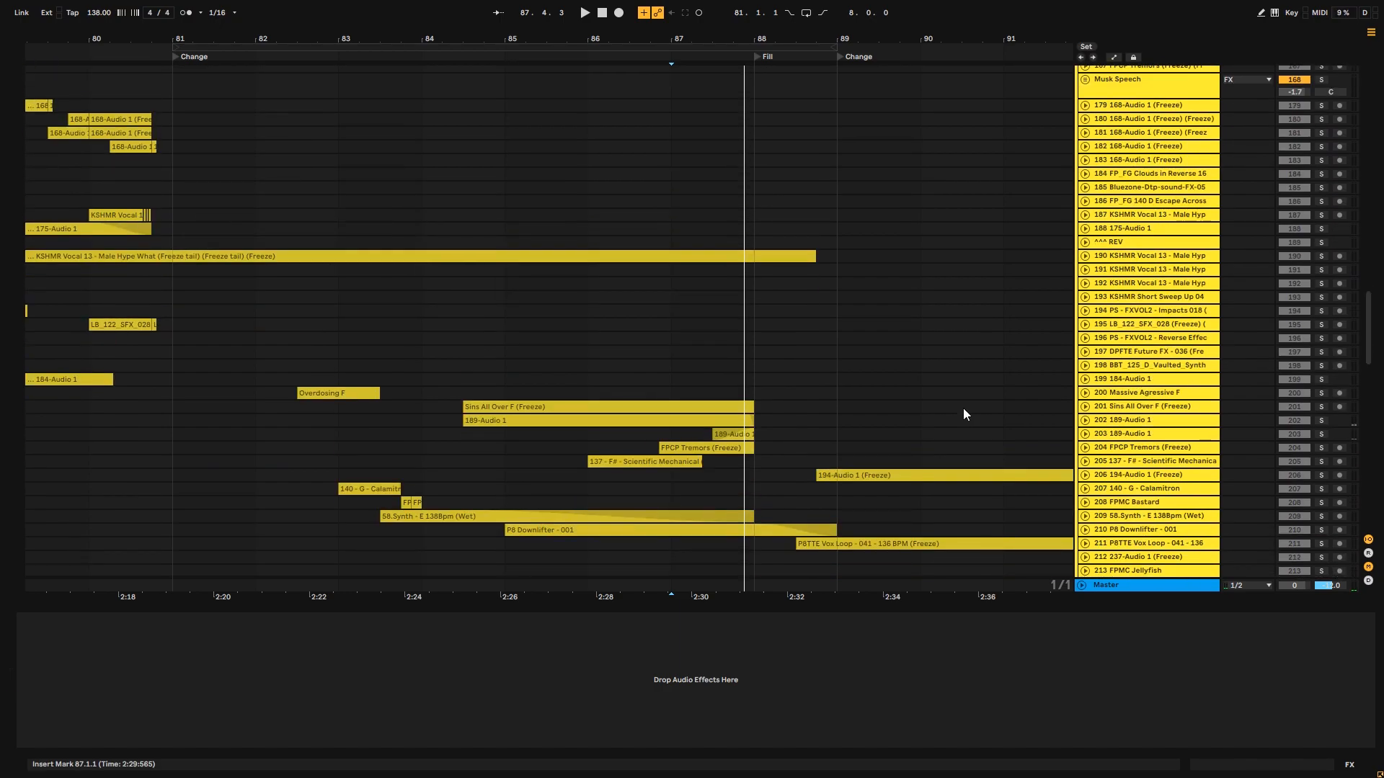
left_click(1085, 407)
left_click(463, 513)
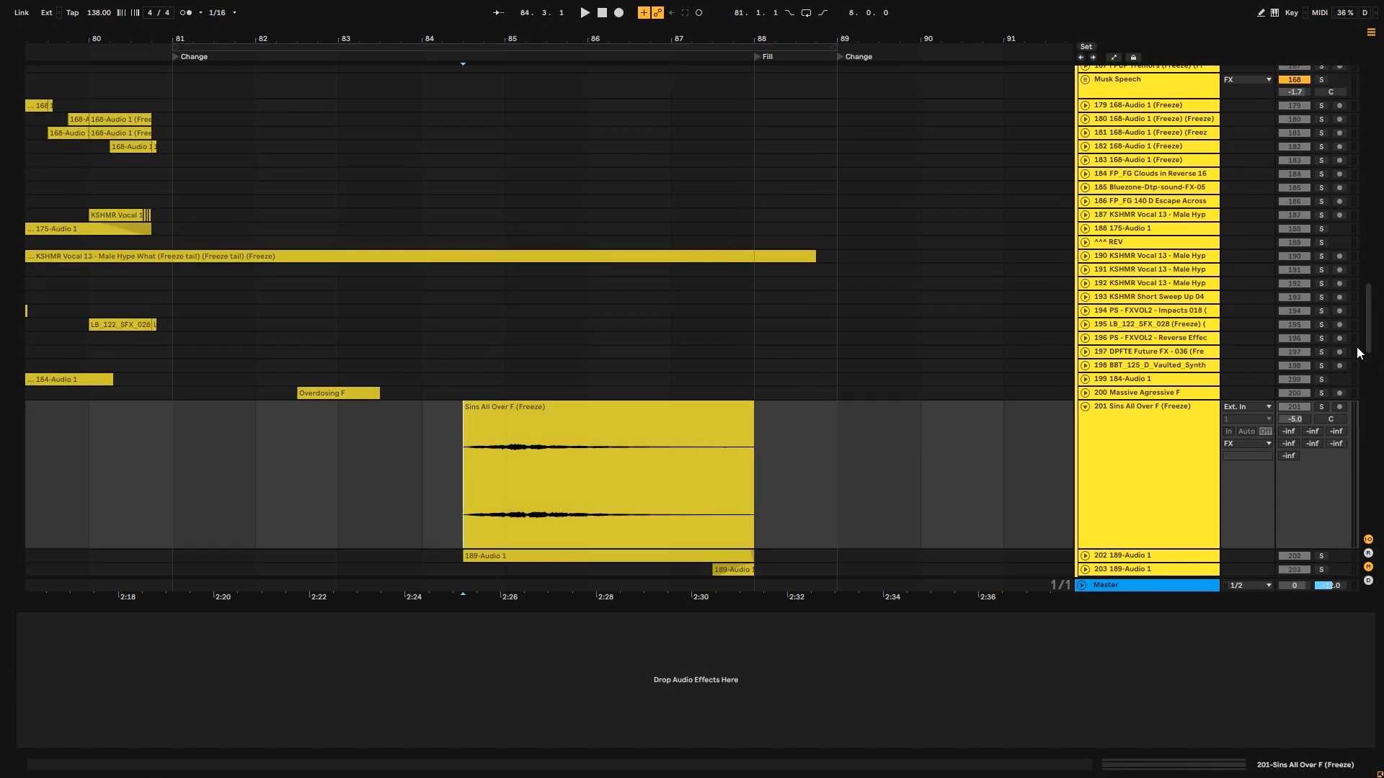
scroll(1106, 392, "down", 5)
left_click(1093, 321)
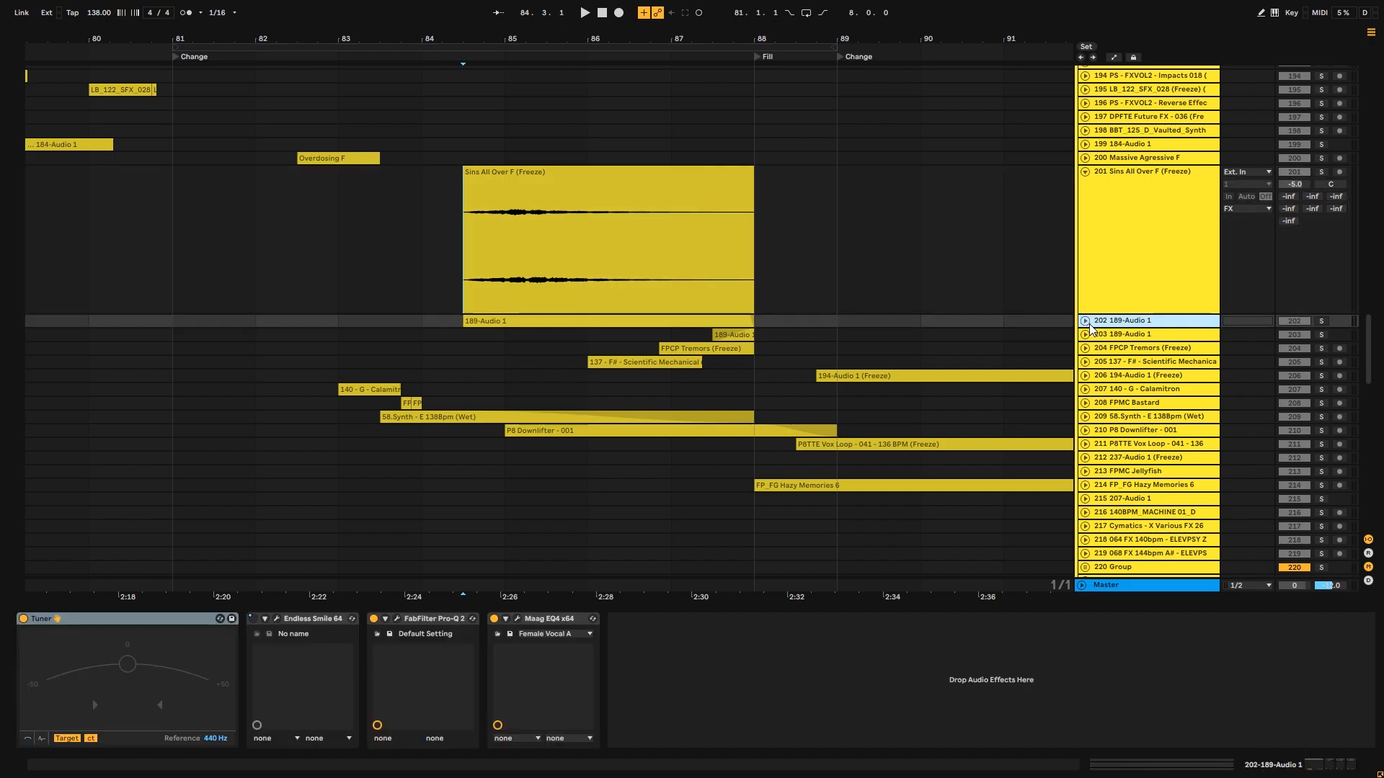
- Expand track 203 189-Audio 1, solo it, and play it from 87.3
left_click(1085, 334)
left_click(709, 369)
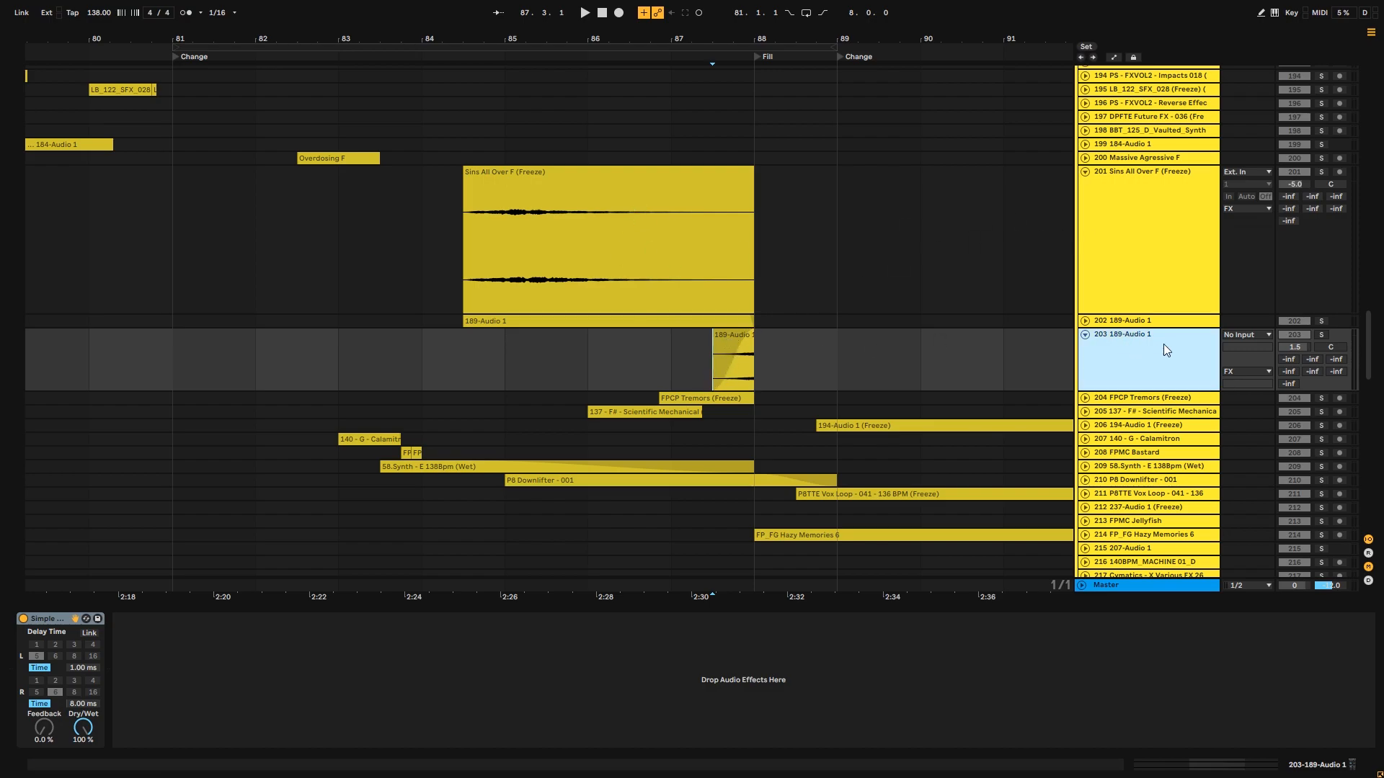
left_click(1323, 335)
key("space")
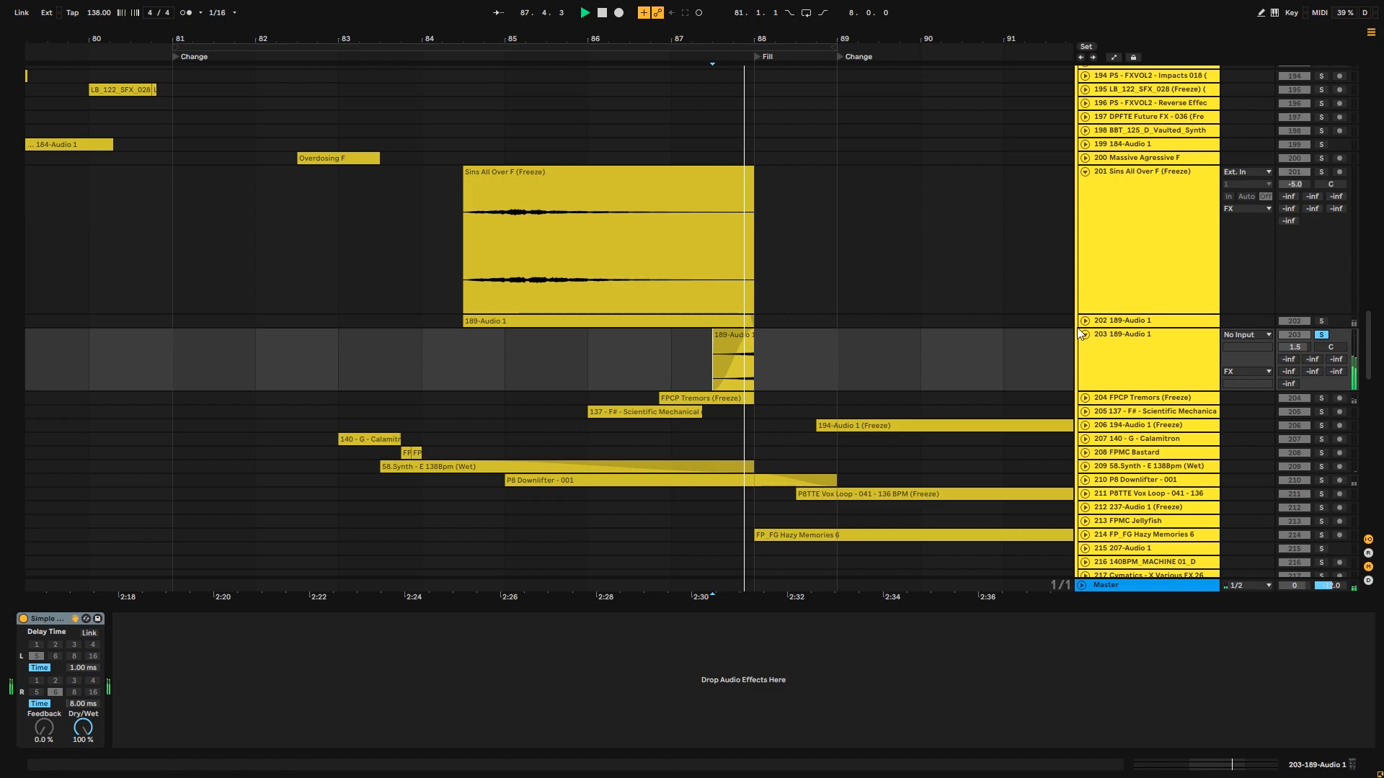
- Expand the FPCP Tremors track, solo it in place of track 203, and play it from bar 87
left_click(1085, 399)
left_click(675, 434)
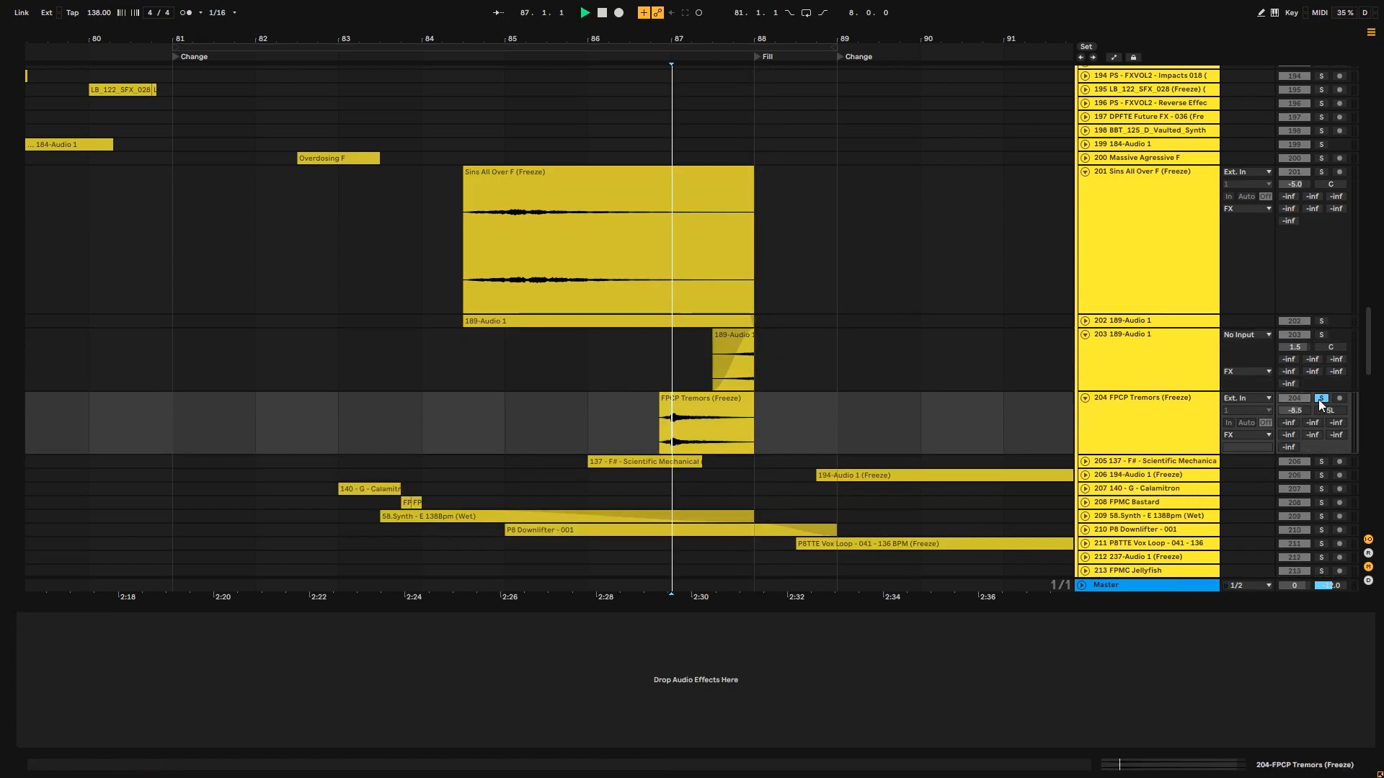
left_click(588, 425)
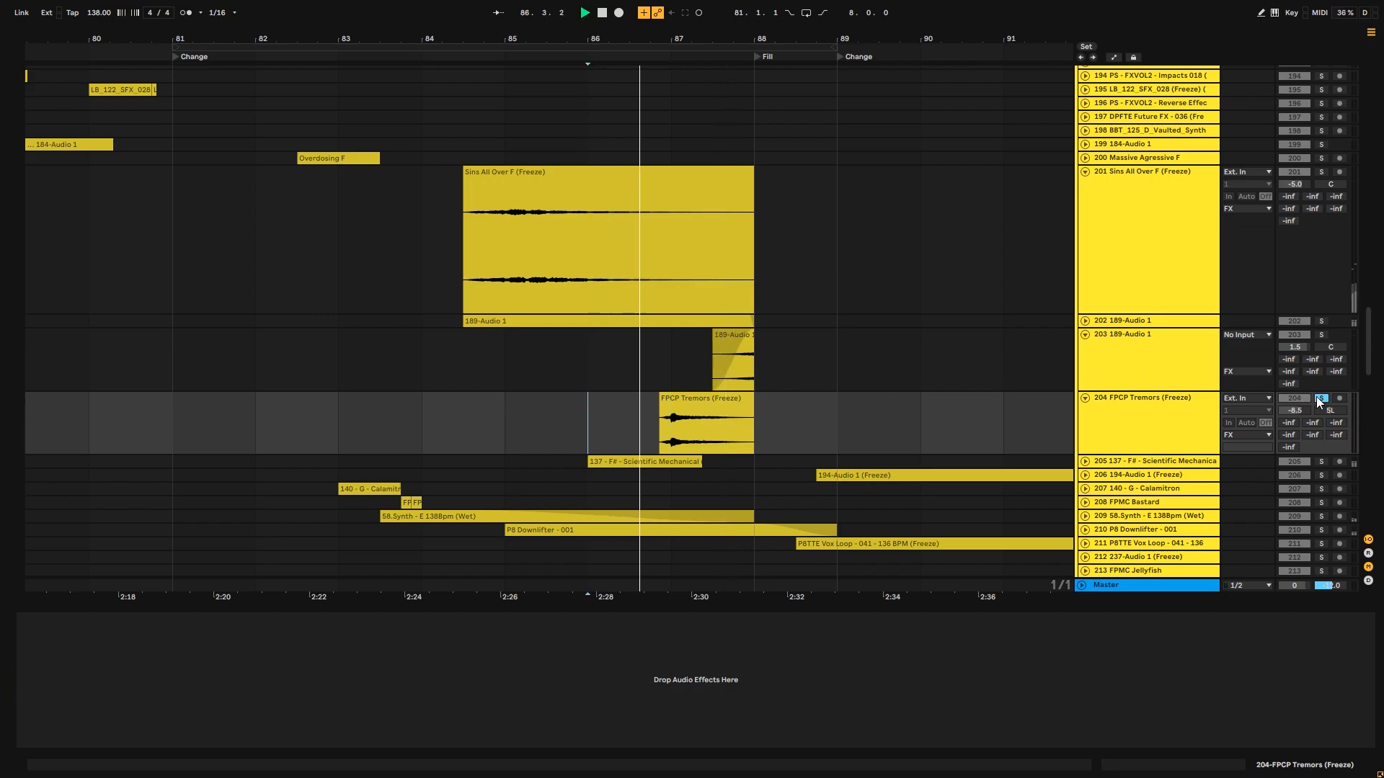
- Expand the 137 - F# - Scientific Mechanical track, move the solo to it, and play it from bar 86
left_click(1085, 462)
left_click(659, 447)
key("space")
left_click(580, 500)
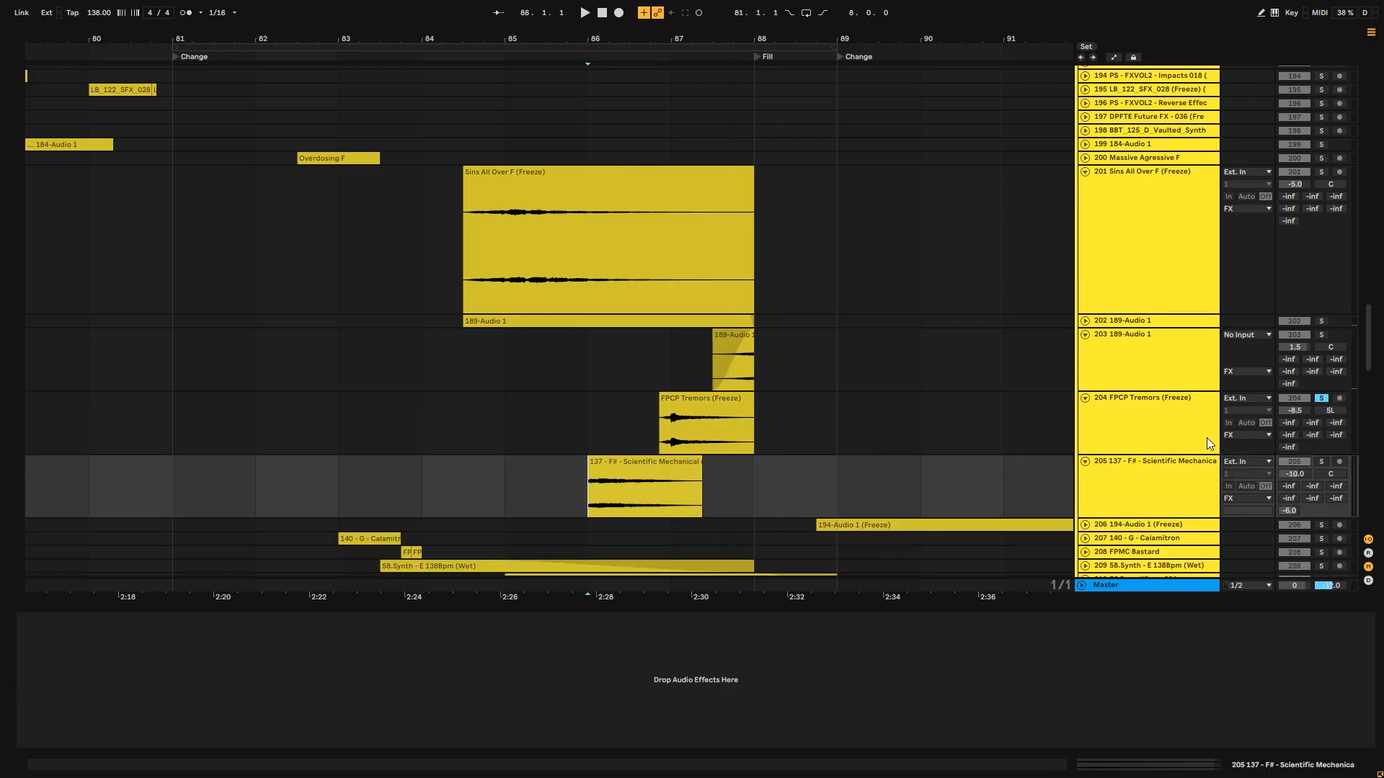
left_click(1321, 462)
key("space")
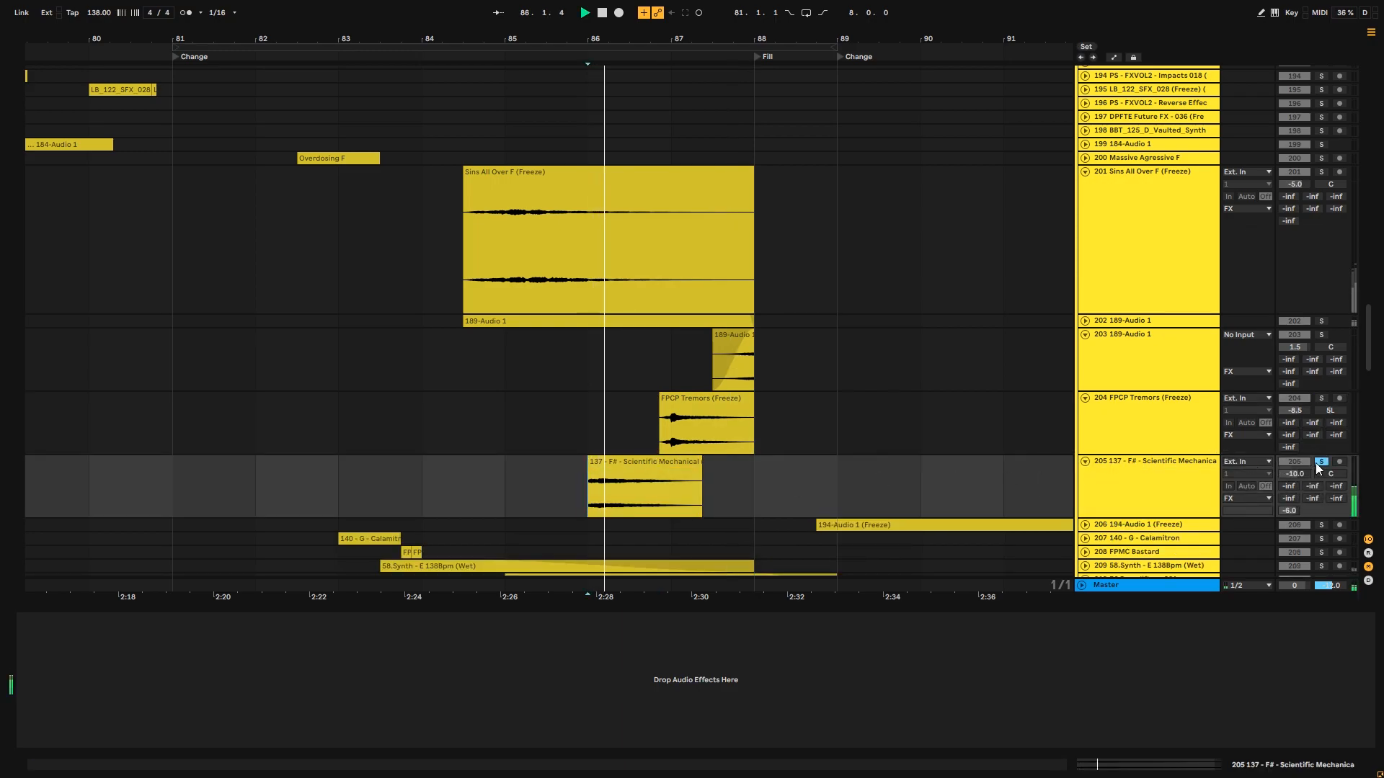
- Expand the P8 Downlifter track, solo it instead, and play it from bar 85
scroll(1226, 480, "down", 3)
scroll(1165, 483, "up", 3)
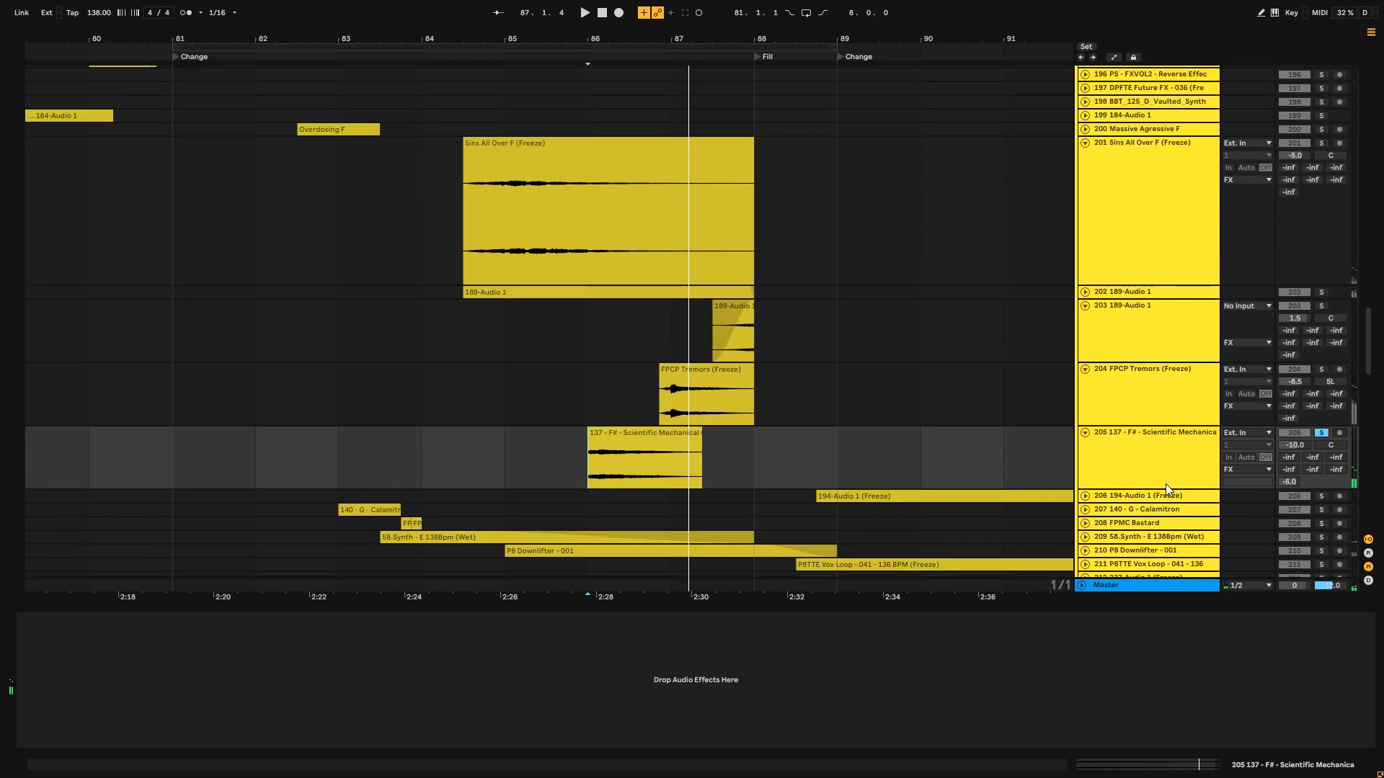
scroll(1201, 485, "down", 6)
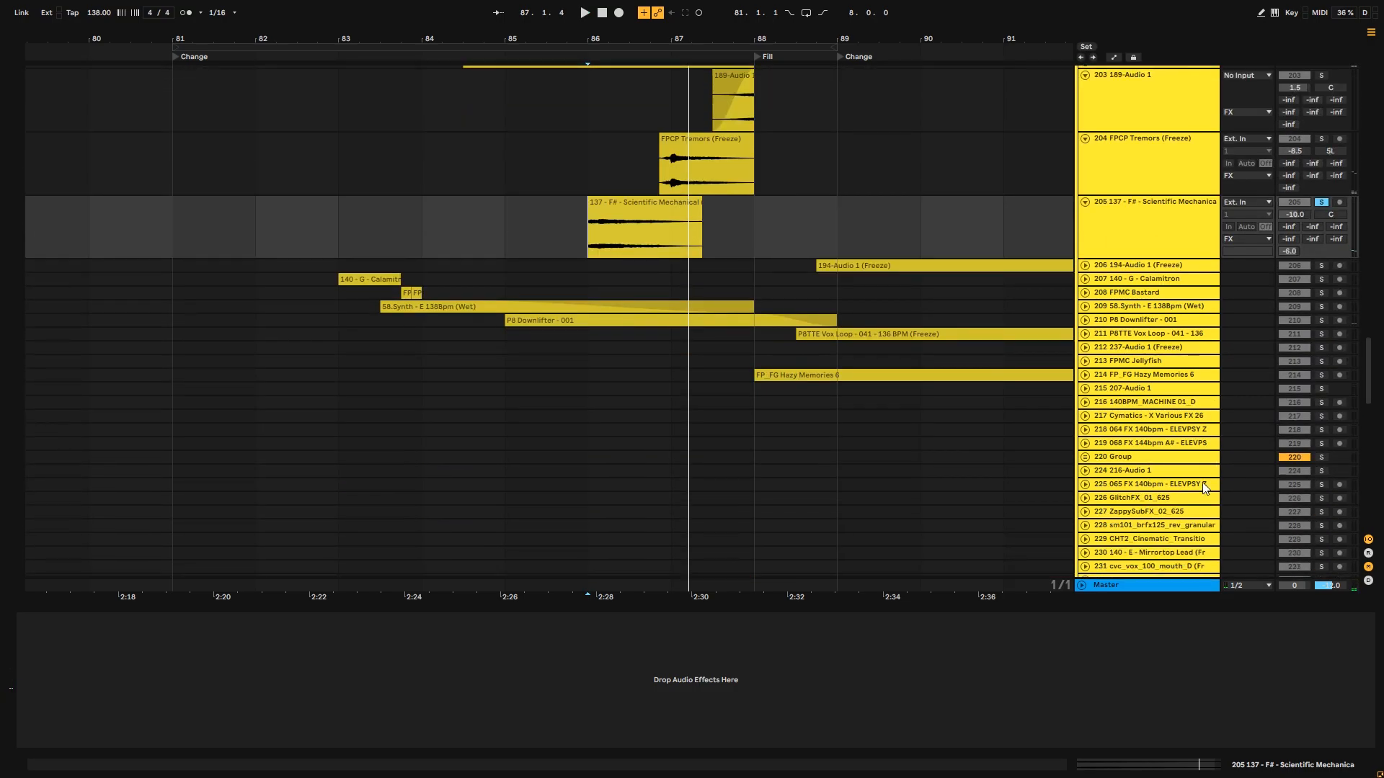
left_click(1084, 320)
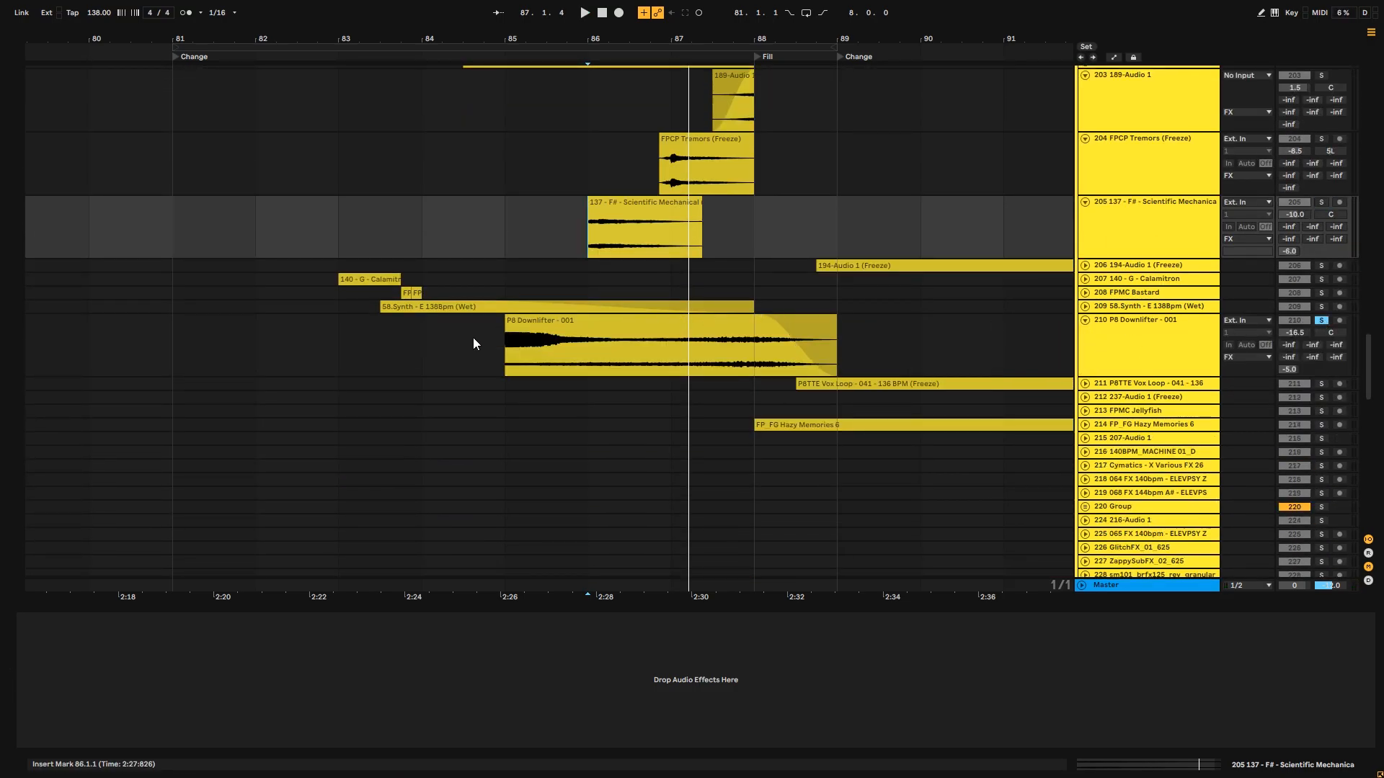
left_click(470, 340)
key("space")
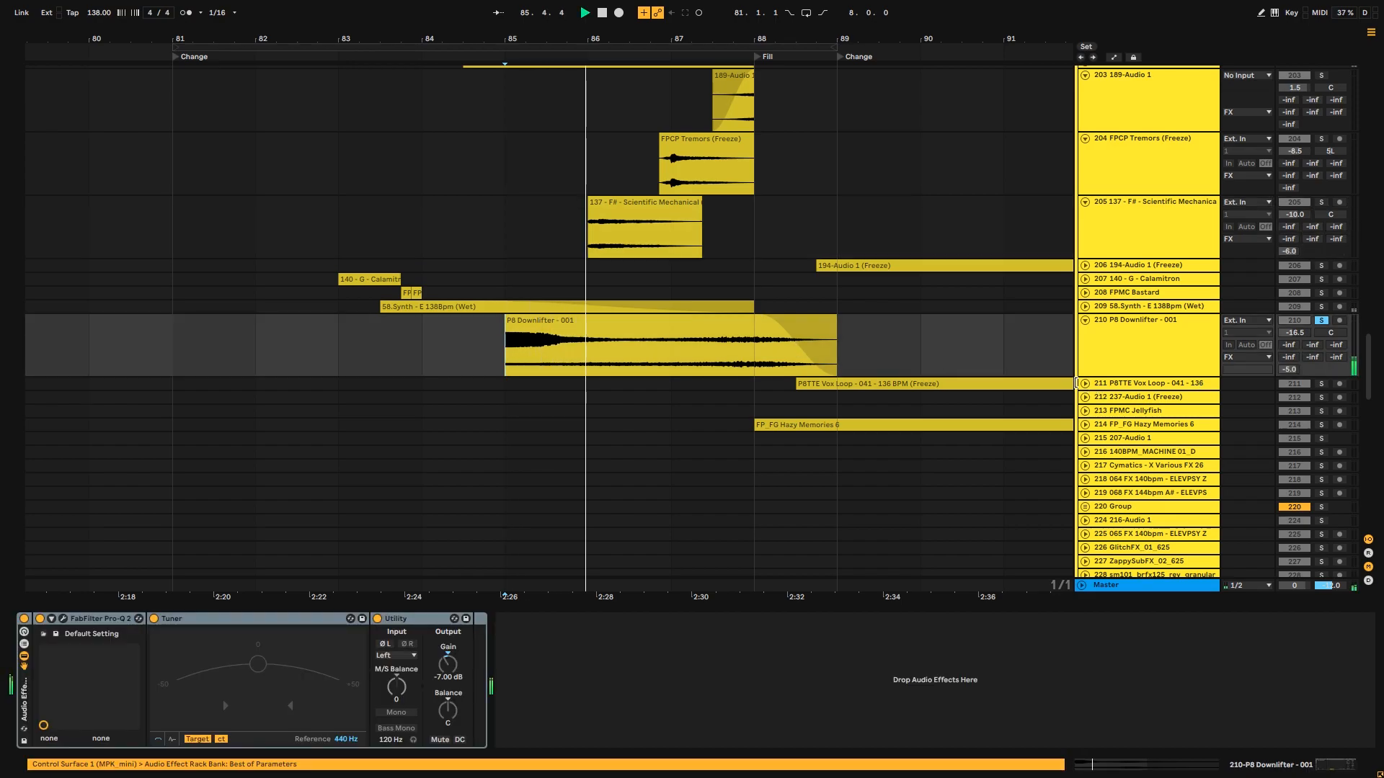
- Expand the FP_FG Hazy Memories 6 track, switch the solo to it, and play it from bar 88
left_click(1076, 382)
left_click(1085, 425)
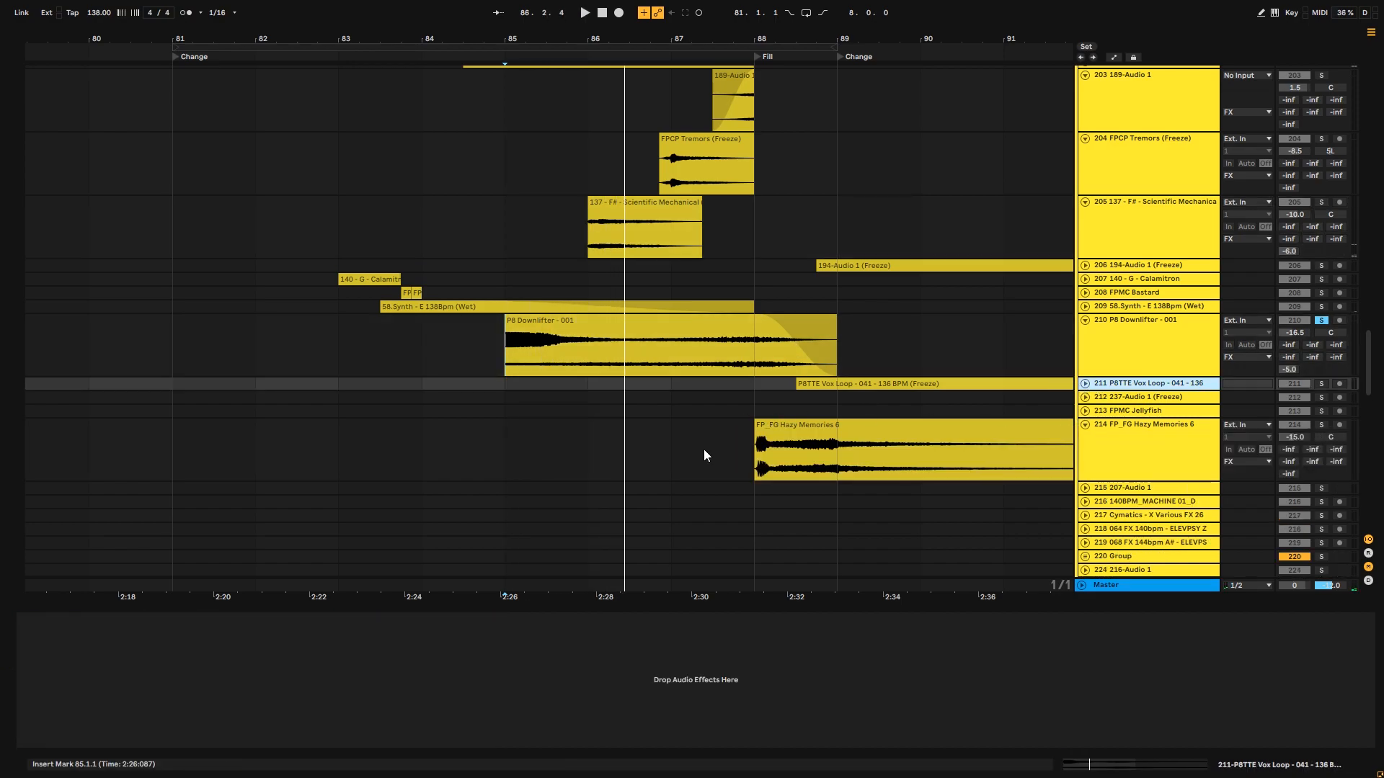
left_click(741, 458)
left_click(1321, 425)
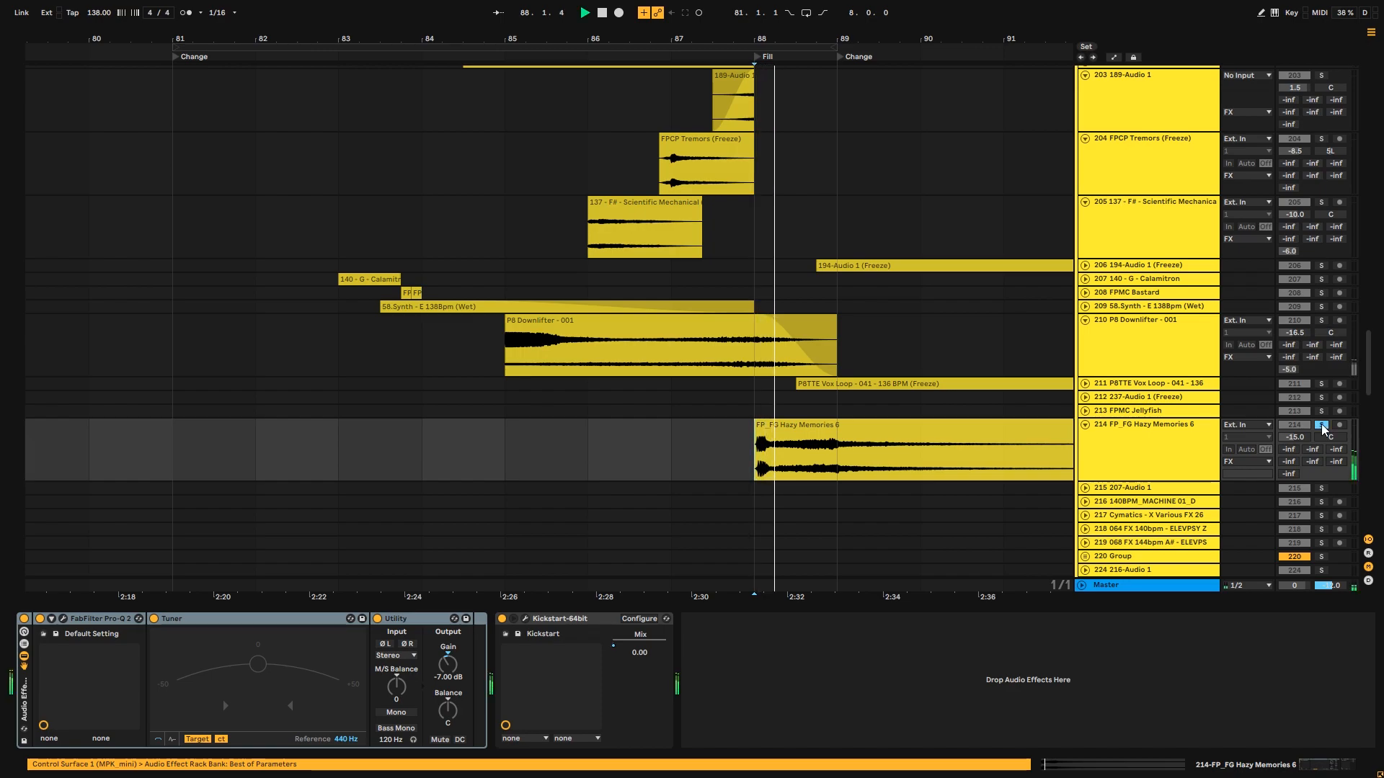
- Turn off the Hazy Memories 6 solo and replay the full arrangement from bar 88
left_click(1321, 424)
left_click(749, 462)
key("space")
key("space")
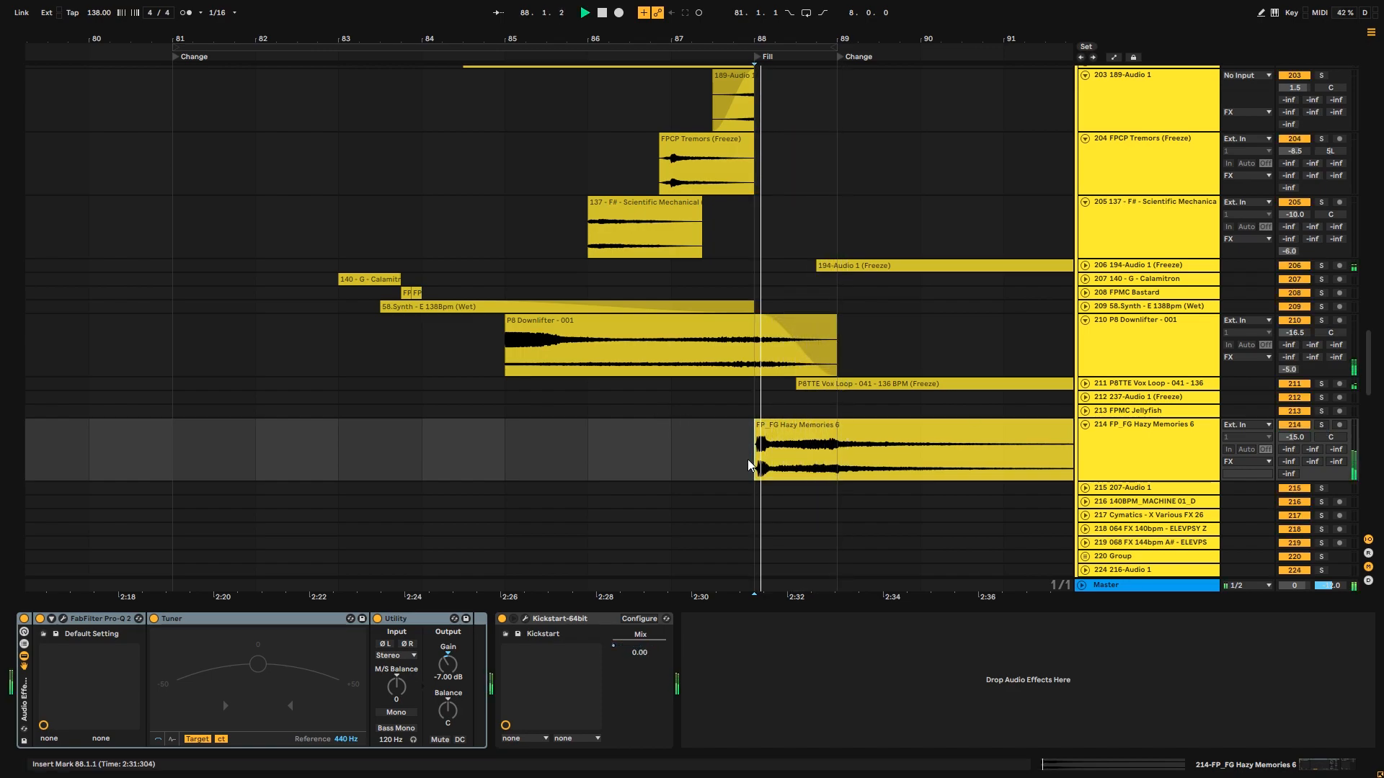
key("space")
key("space")
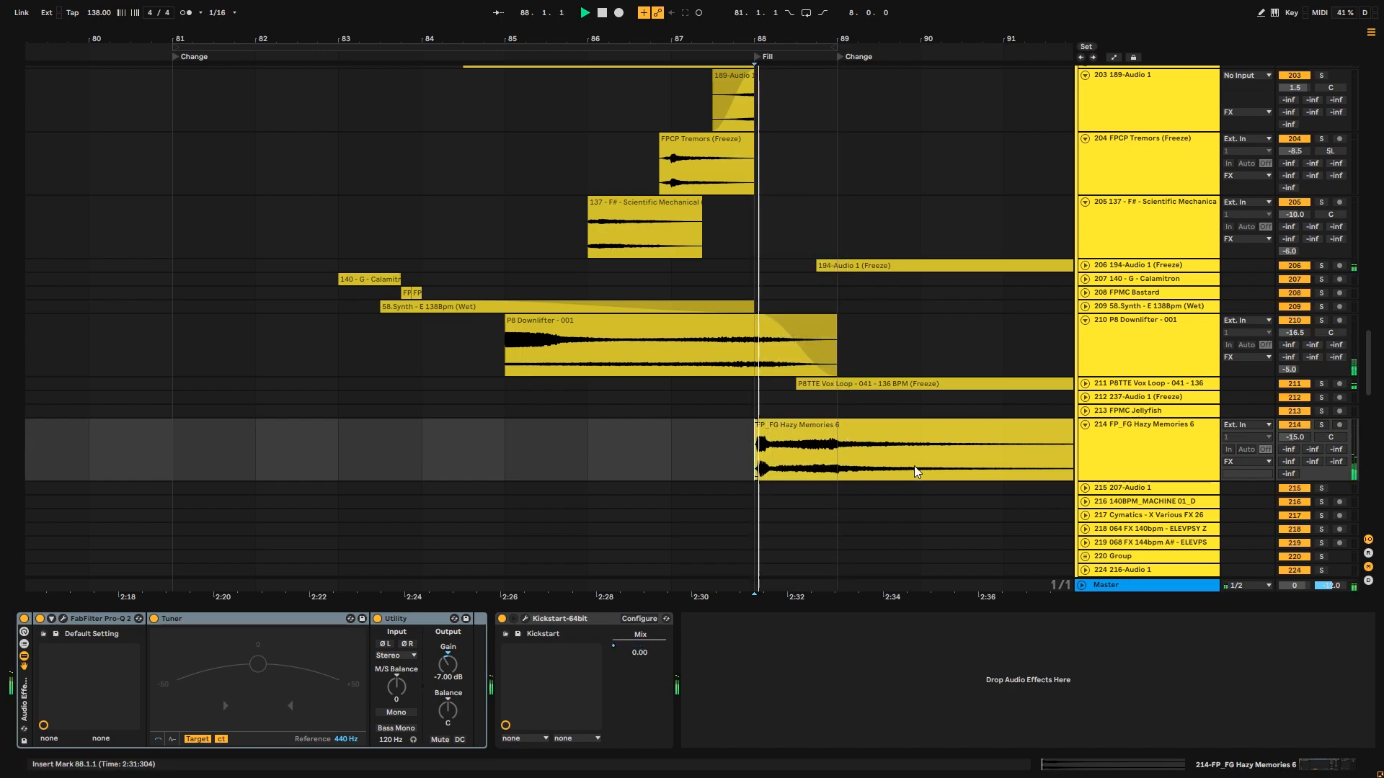
key("space")
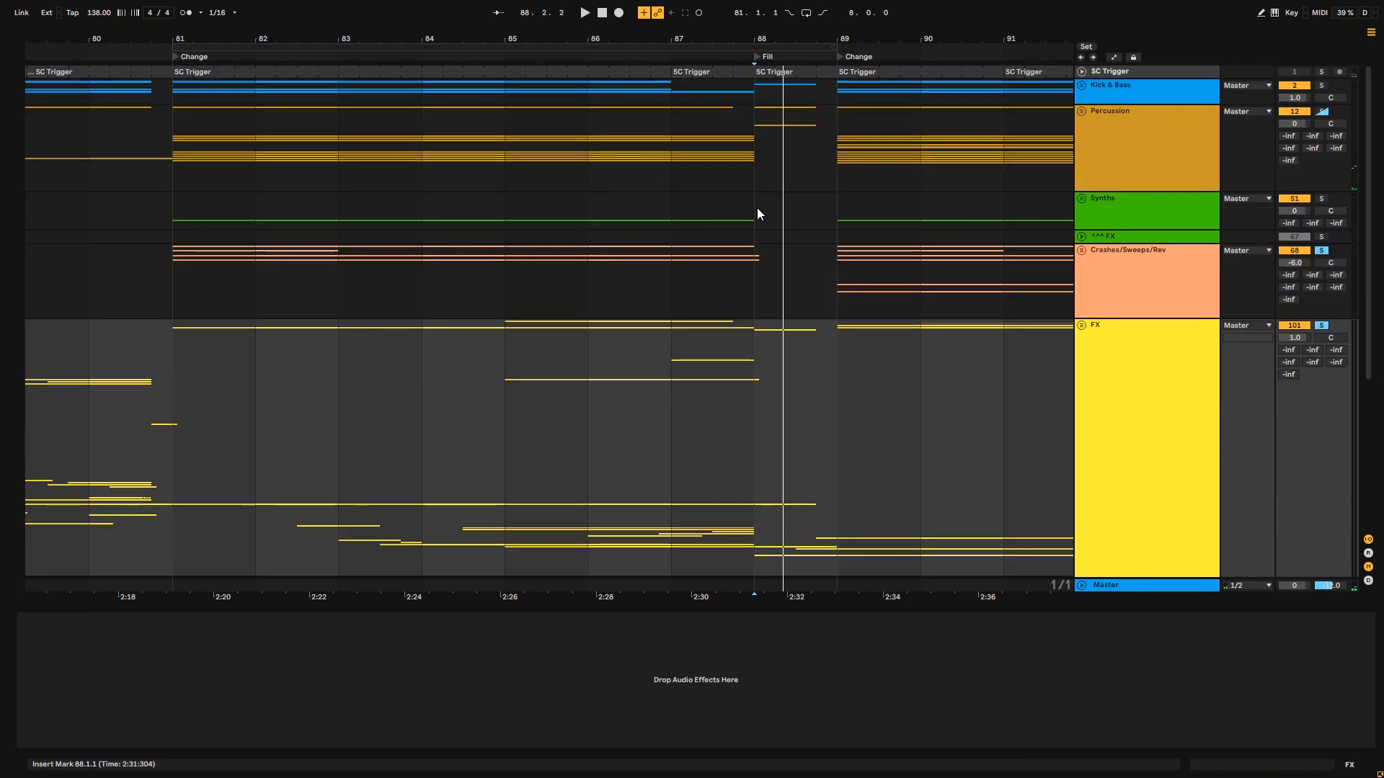
- Solo the Percussion group and play the fill from bar 88, with the timeline framed around the fill
left_click(758, 140)
key("space")
left_click(1318, 112)
left_click(1320, 113)
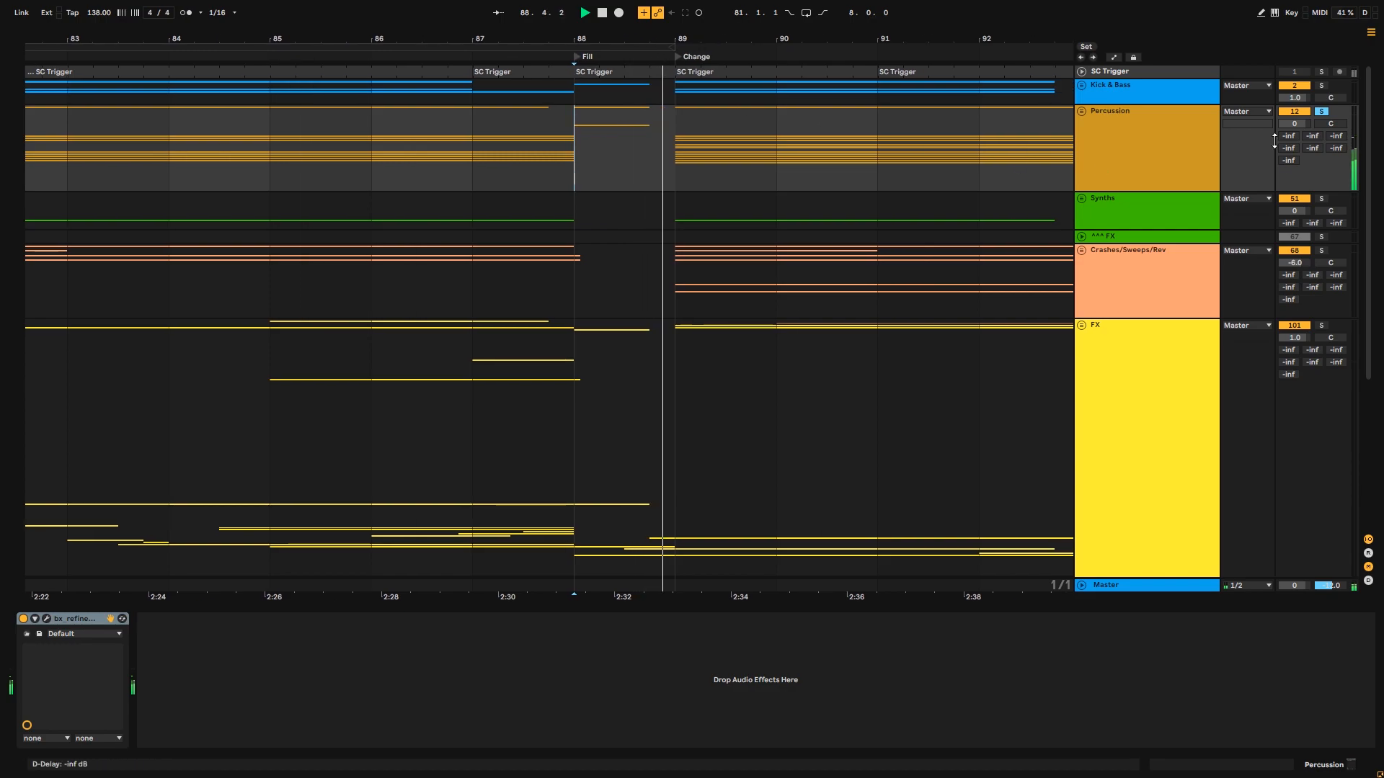
left_click_drag(622, 36, 622, 61)
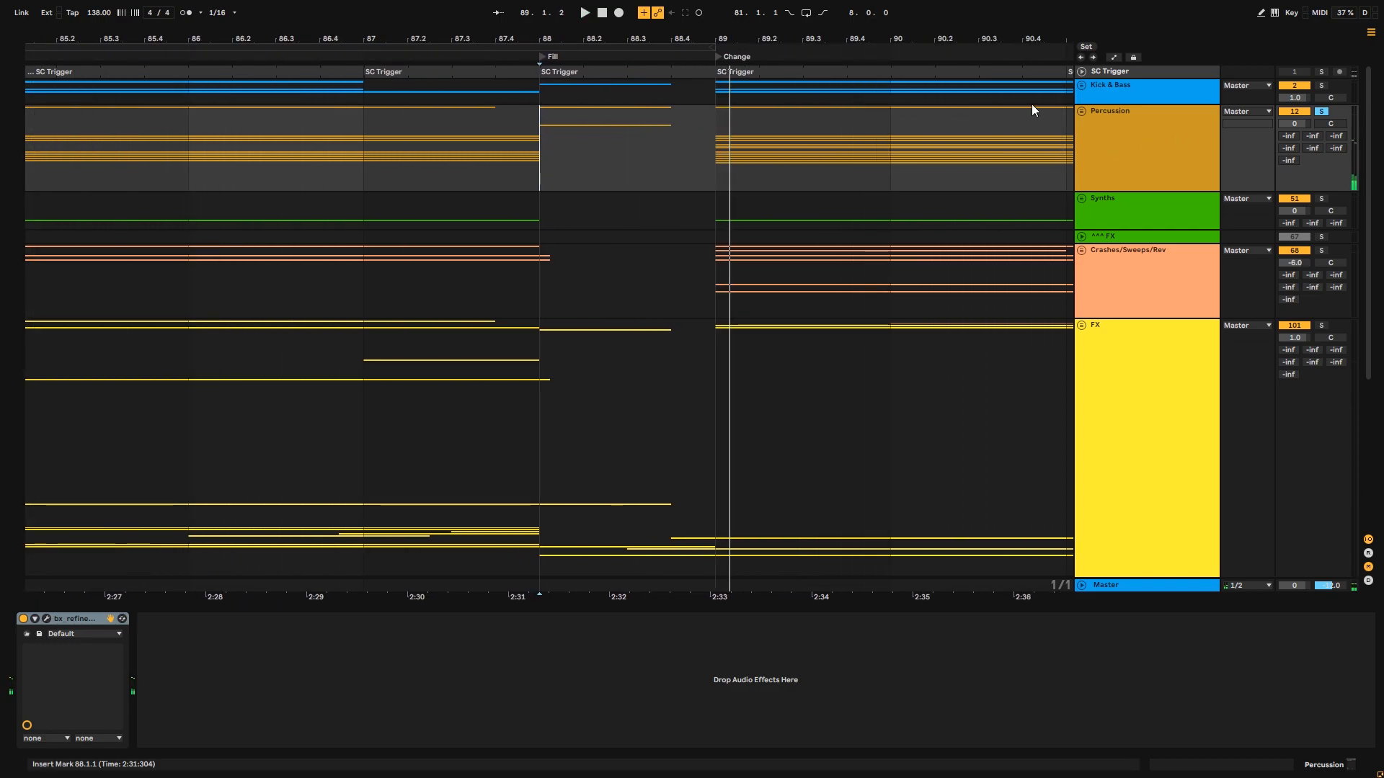
- Expand the Percussion group and its Kick Clap track, then play the Kick Clap soloed with Kick & Bass from bar 88
left_click(1082, 110)
left_click(1084, 236)
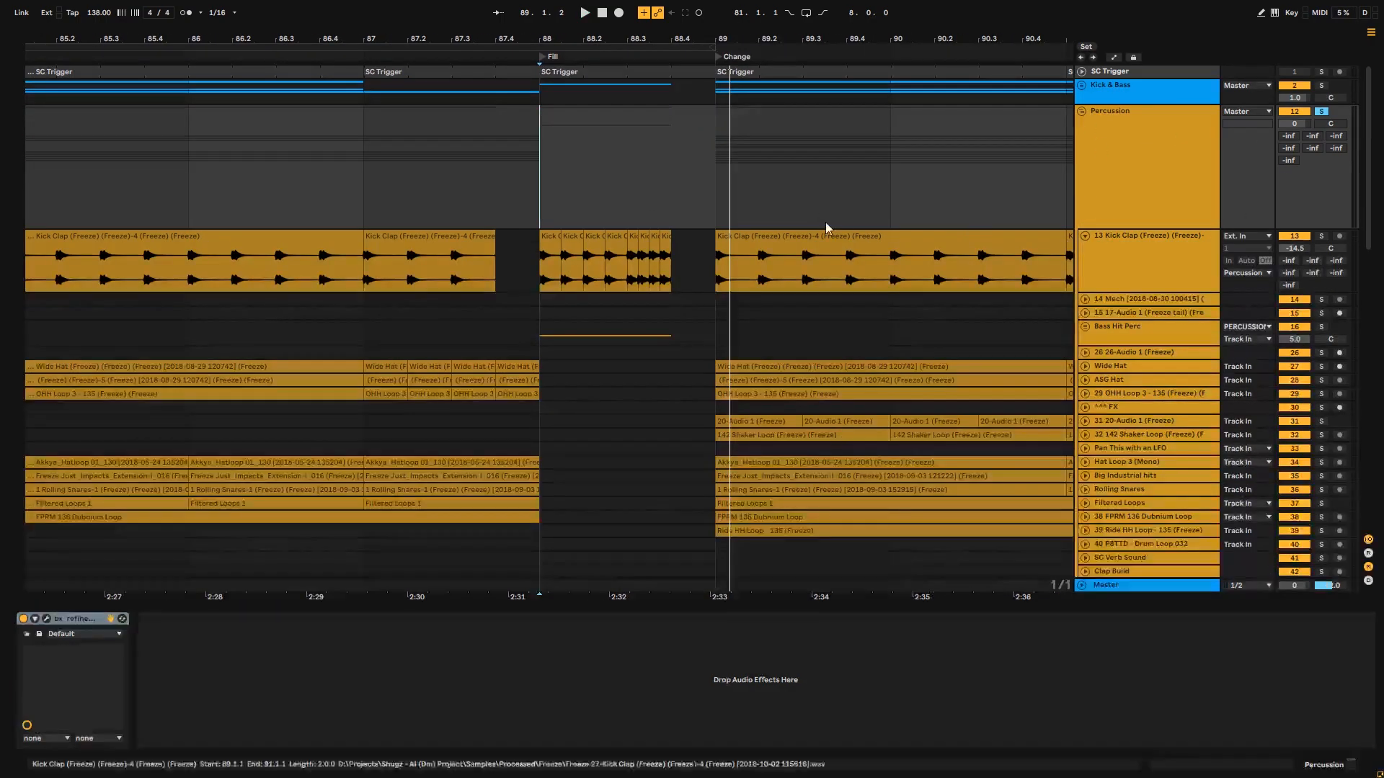
left_click(1321, 87)
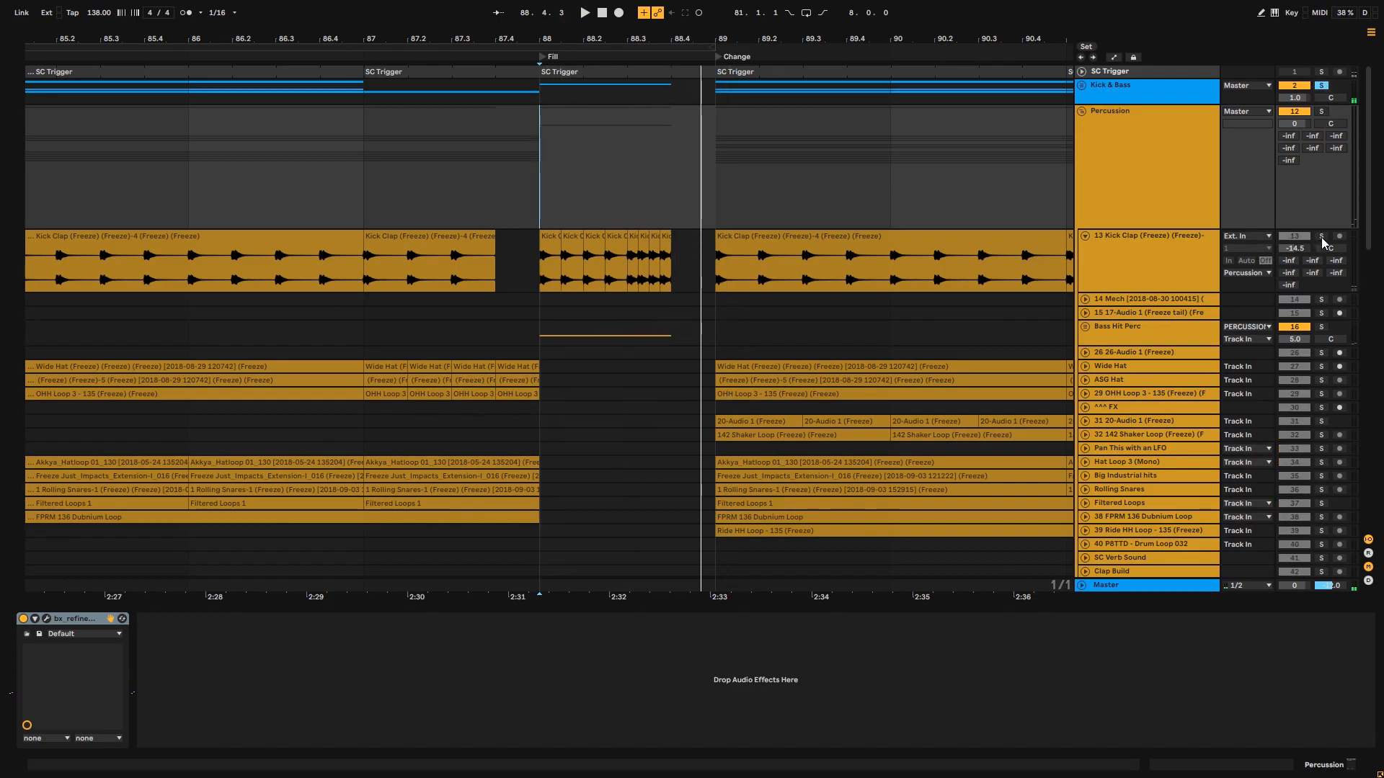
key("space")
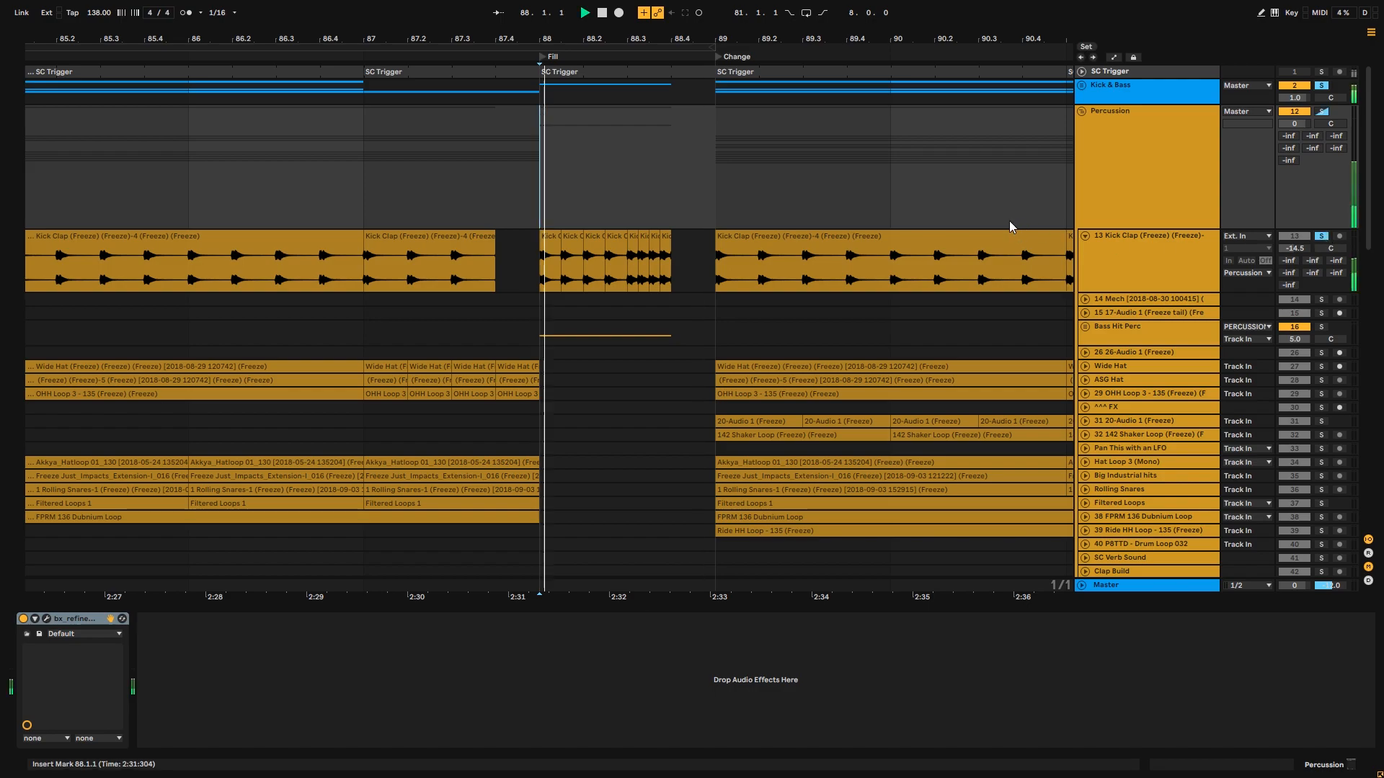
left_click(1087, 327)
left_click(1087, 328)
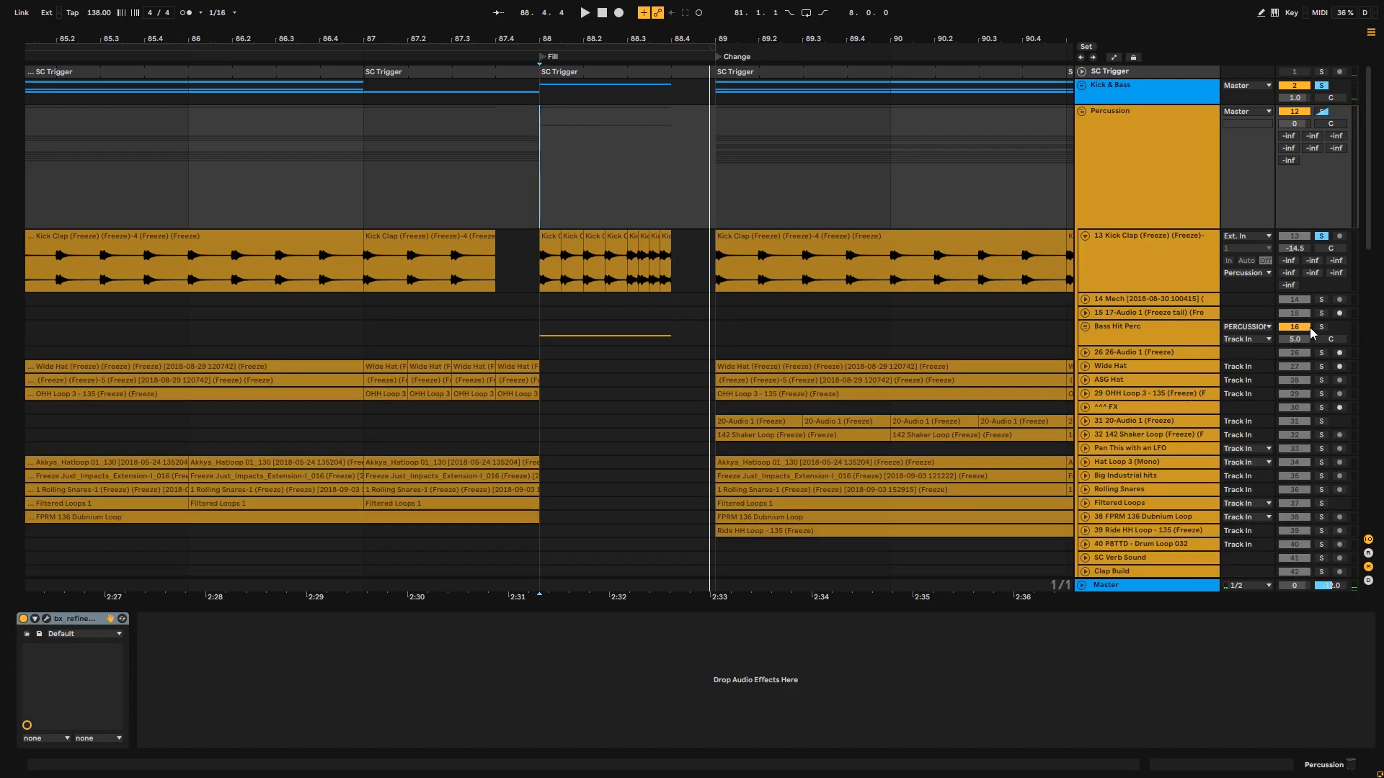
key("space")
- Solo the FX group instead and play it from bar 88 through the fill into the next change
left_click_drag(1370, 240, 1349, 468)
left_click(1320, 202)
key("space")
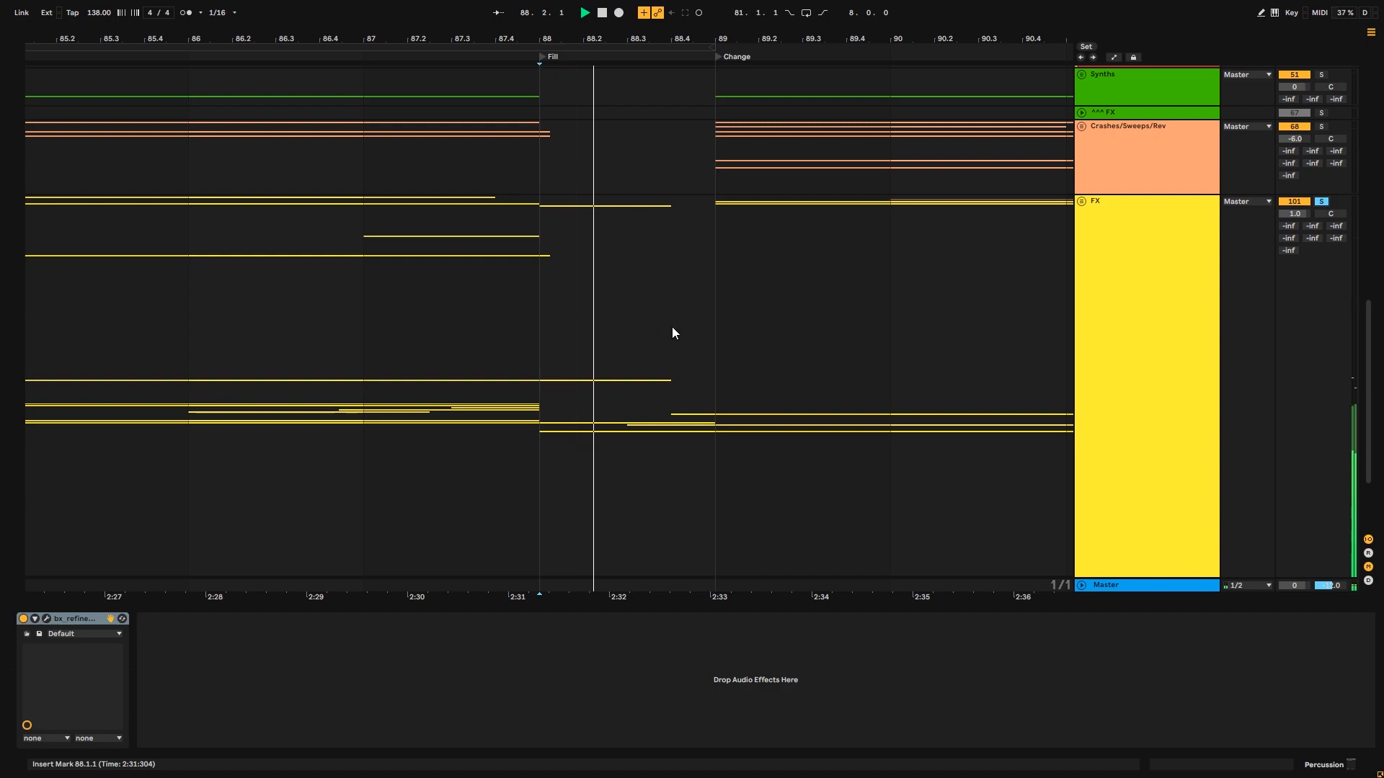
left_click(571, 420)
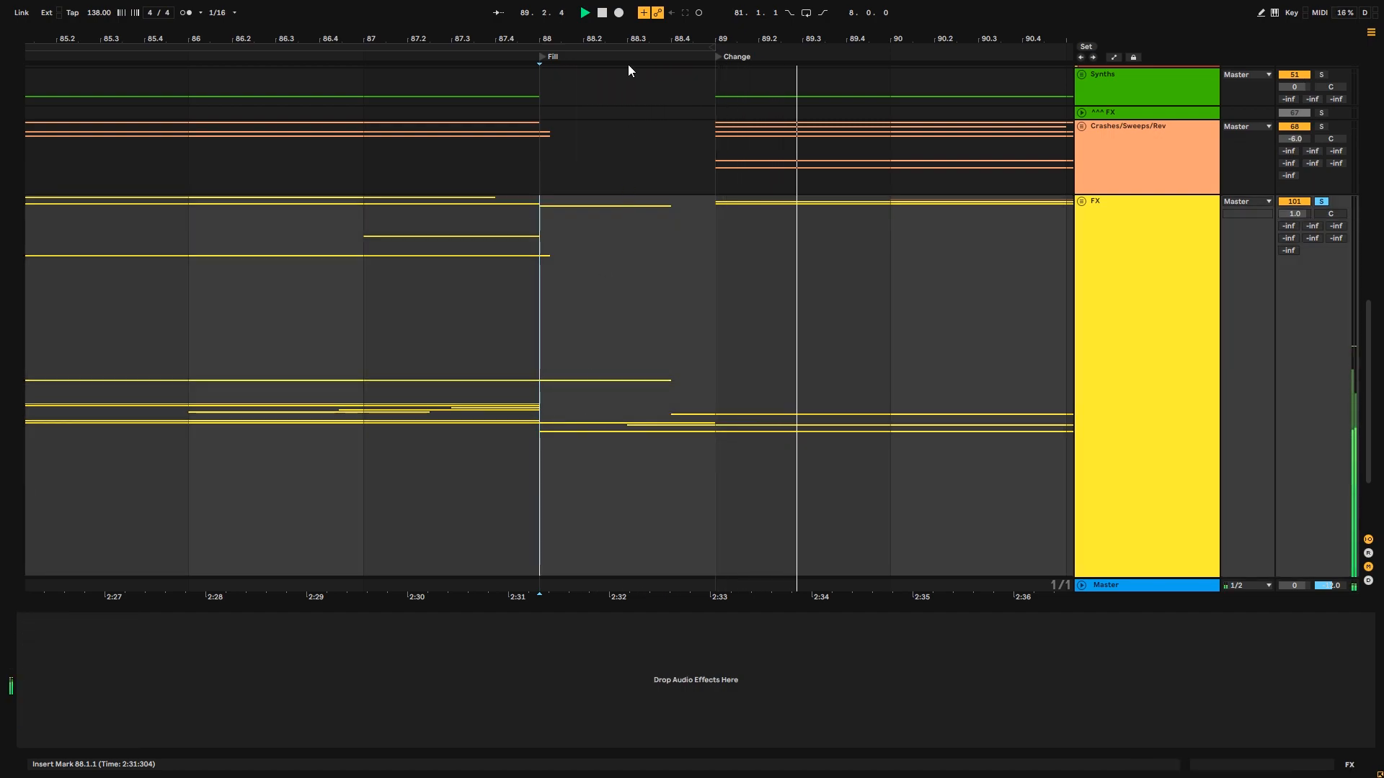
left_click_drag(642, 38, 661, 38)
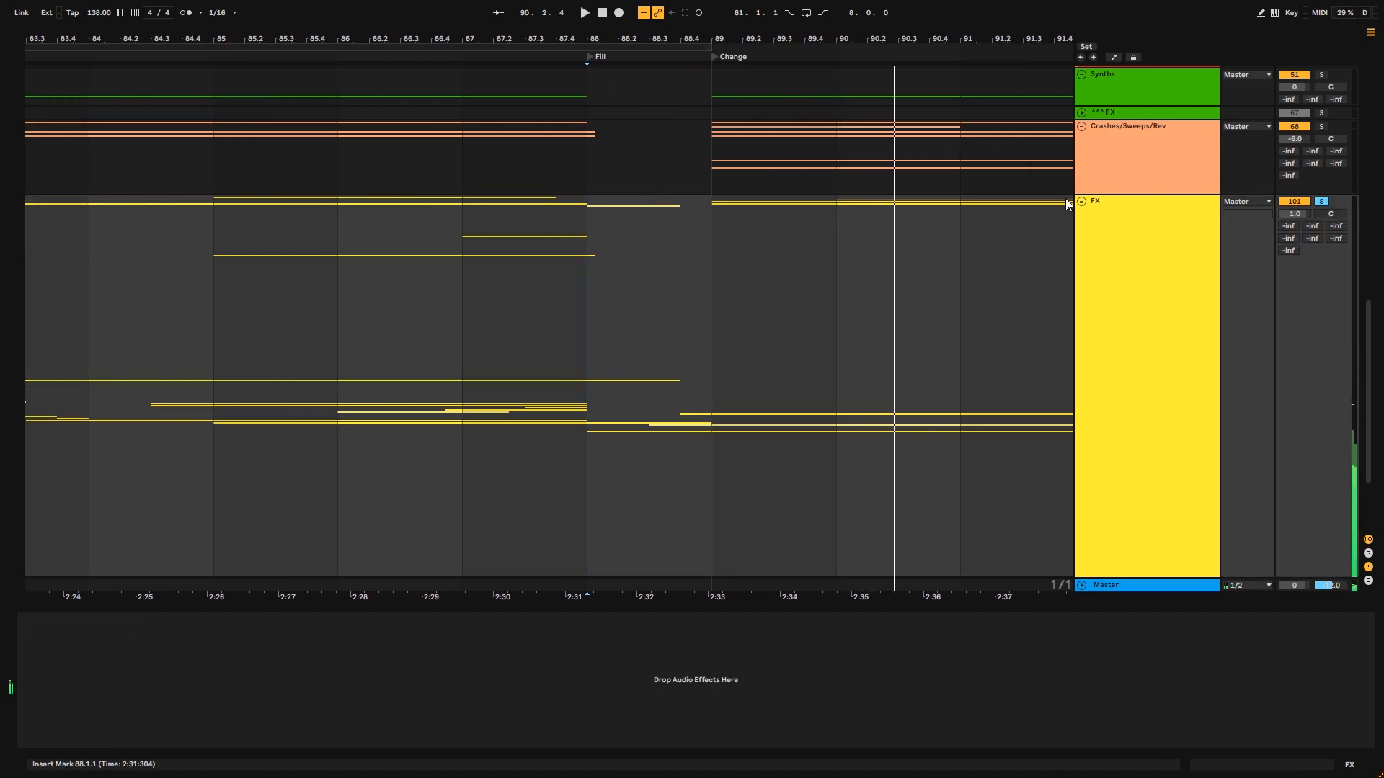
- Expand the FX group with no solo active and set the insert marker to bar 88 on the FP_FG Hazy Memories 6 track
key("u")
left_click_drag(1365, 170, 1368, 401)
key("space")
key("space")
left_click(565, 362)
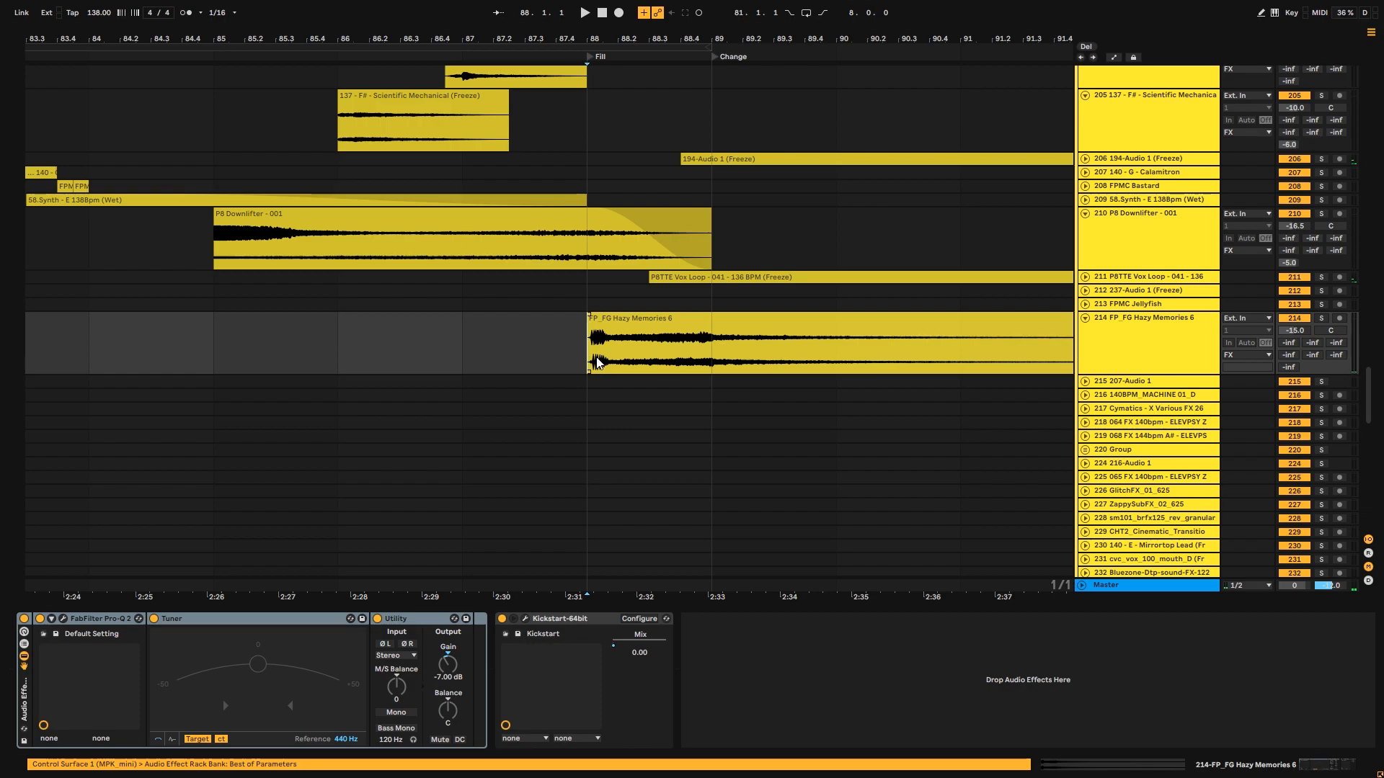
- Expand the P8TTE Vox Loop track, solo it, and play it from its clip start in bar 88
left_click(1085, 278)
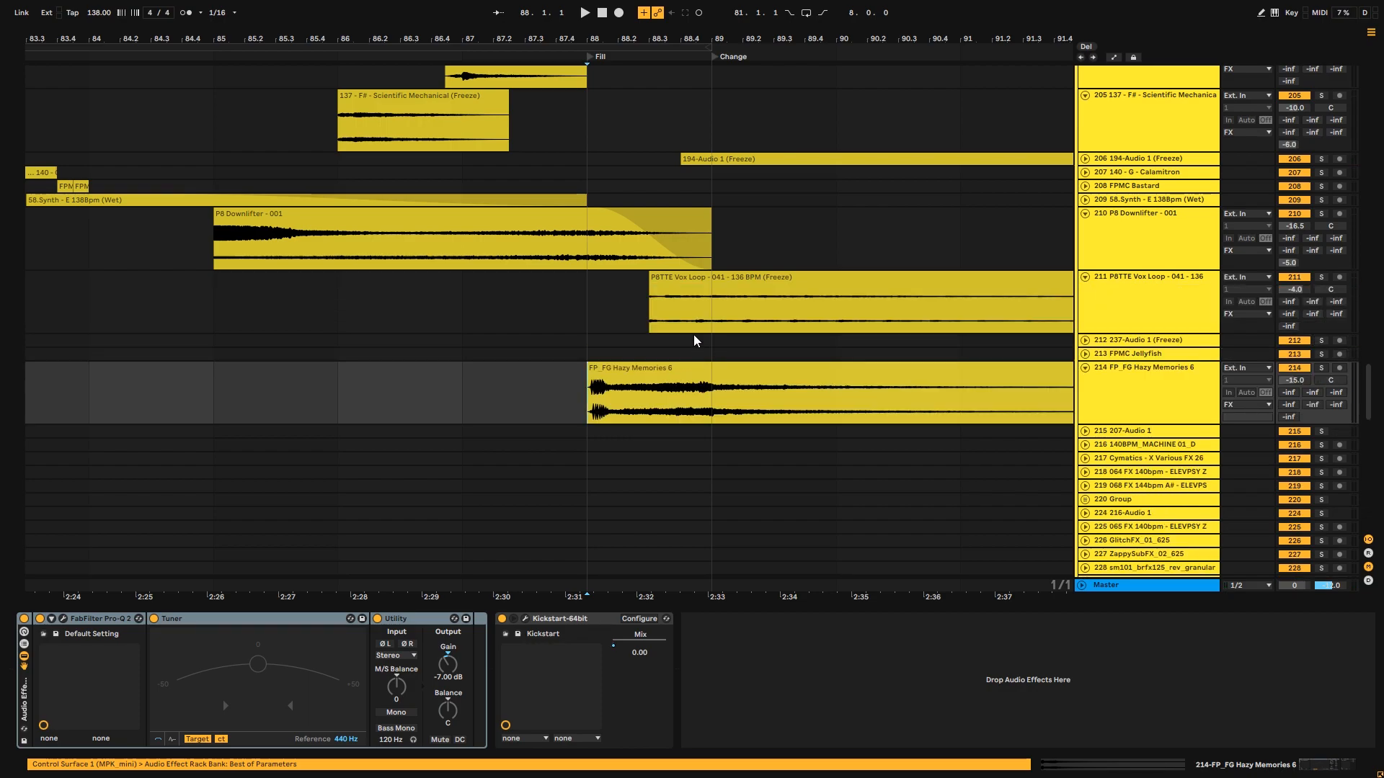
left_click(652, 308)
key("space")
left_click(1321, 277)
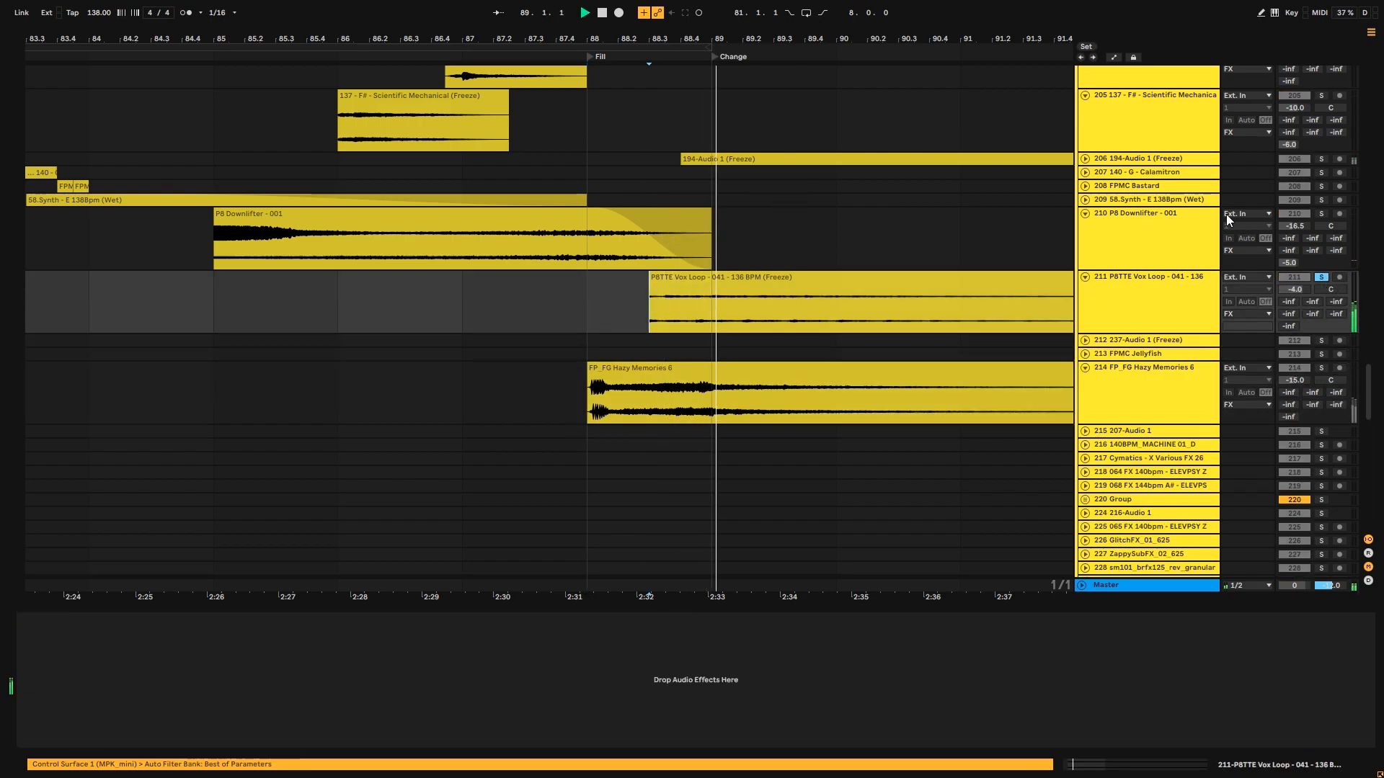
- Expand track 206 194-Audio 1, solo it in place of the vox loop, and play it from 88.4 with 88.4 to 89 highlighted
left_click(1085, 158)
left_click(667, 207)
key("space")
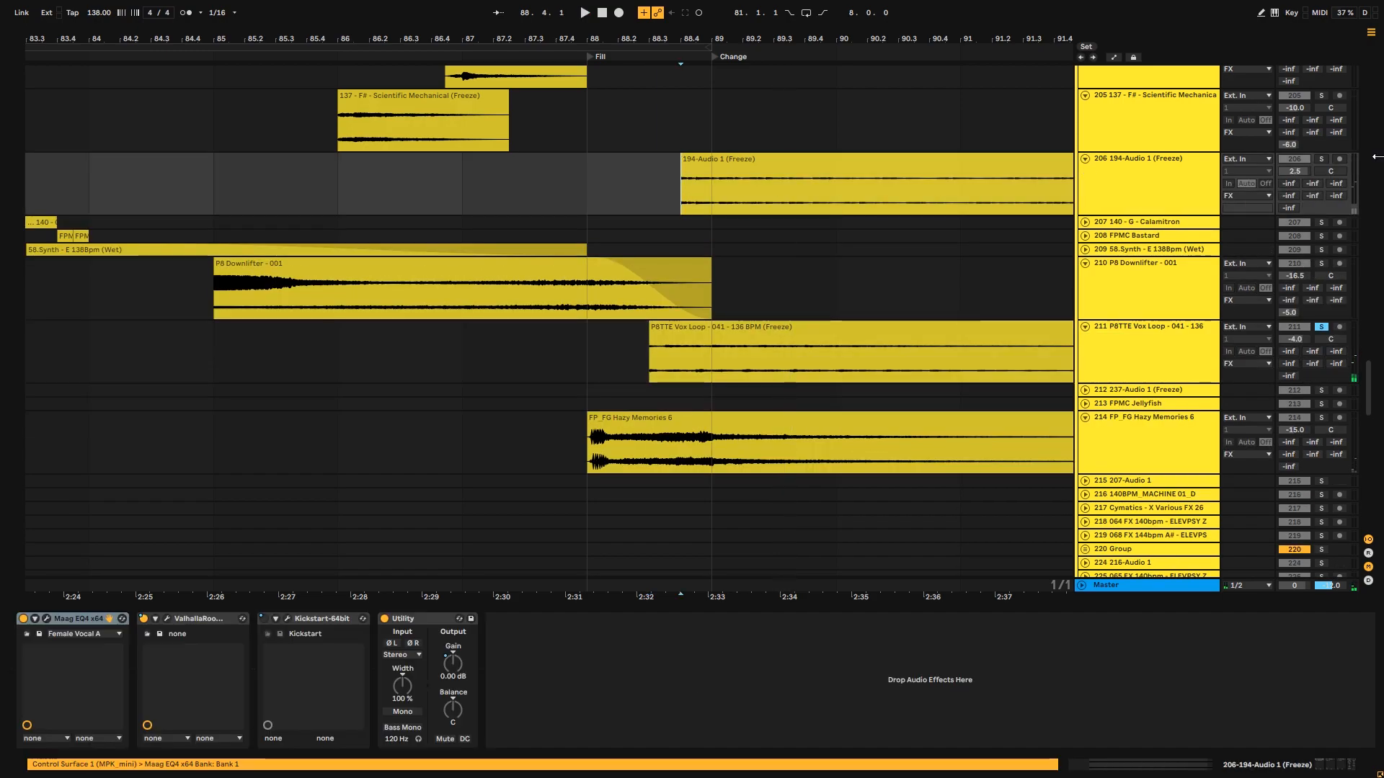
key("space")
left_click_drag(801, 35, 614, 42)
key("space")
key("space")
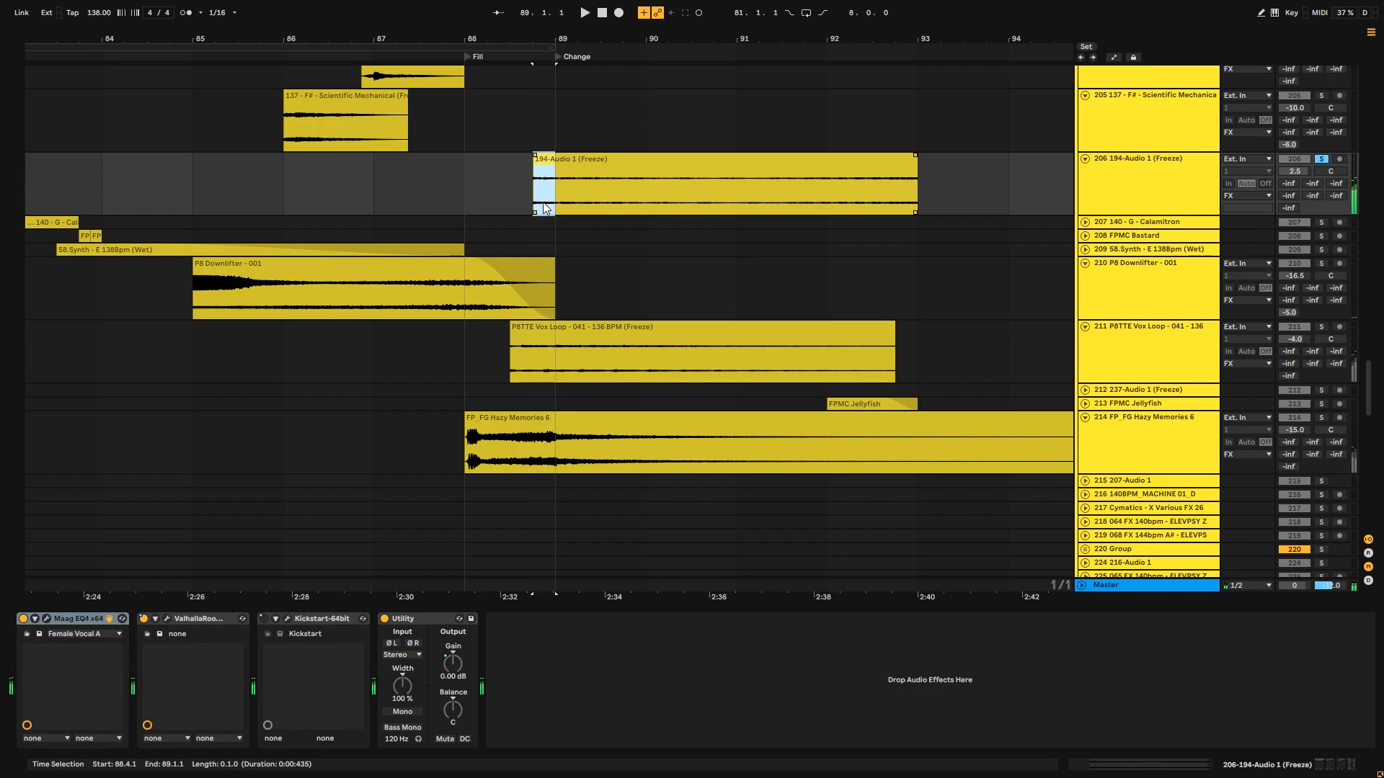
- Highlight bars 89 to 91 on the 194-Audio 1 clip and place the insert marker at bar 91
left_click_drag(560, 197, 736, 215)
left_click_drag(548, 196, 738, 205)
left_click(728, 196)
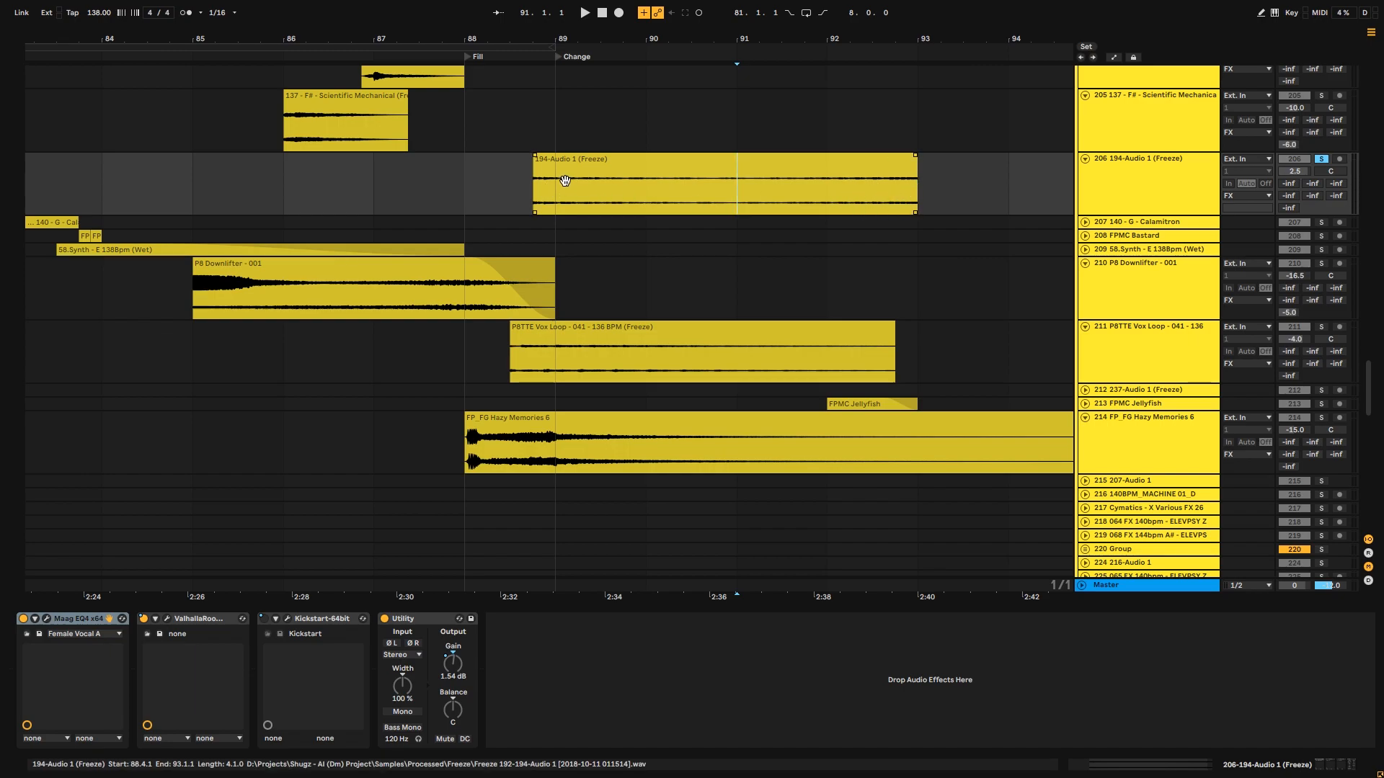
- Play the soloed 194-Audio 1 clip from 88.4 past its end and place the insert marker at bar 93
left_click(531, 218)
key("space")
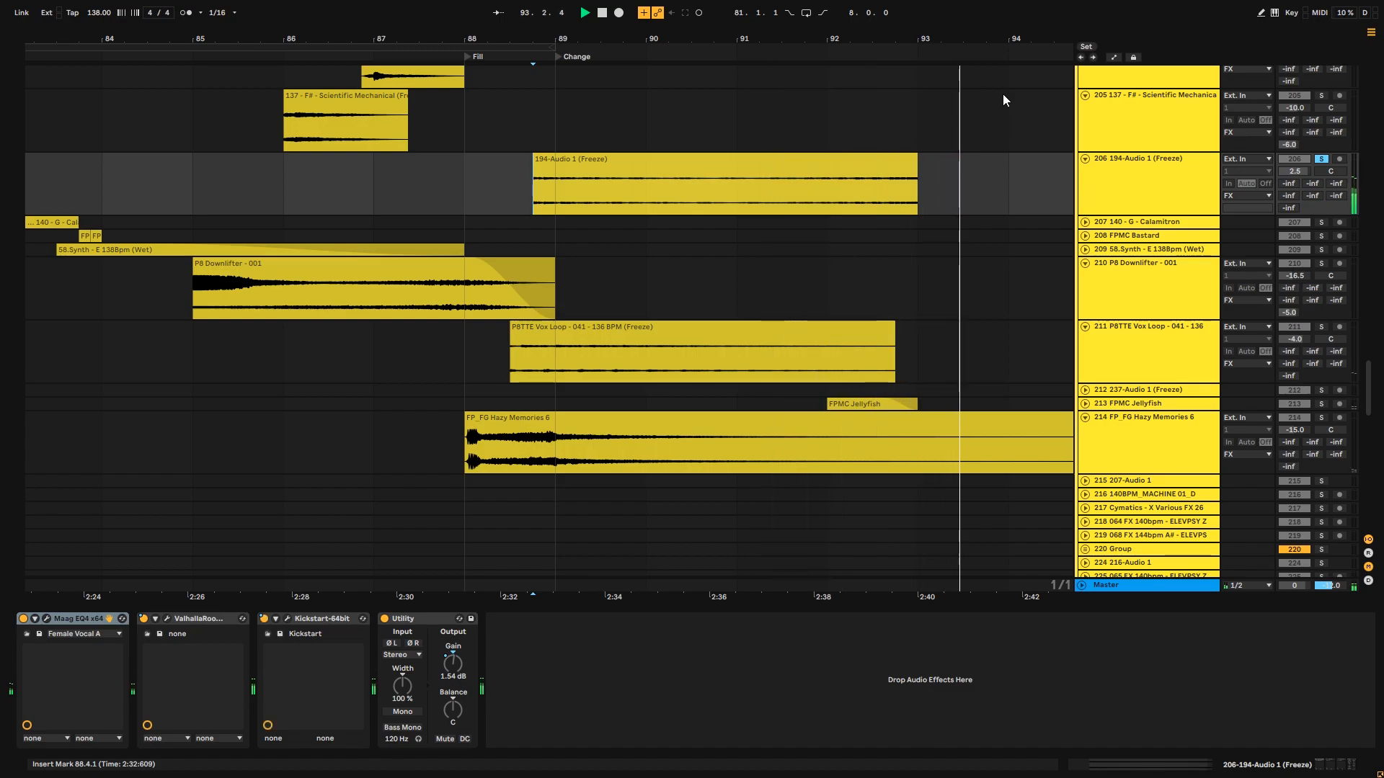
left_click_drag(1023, 37, 663, 43)
key("space")
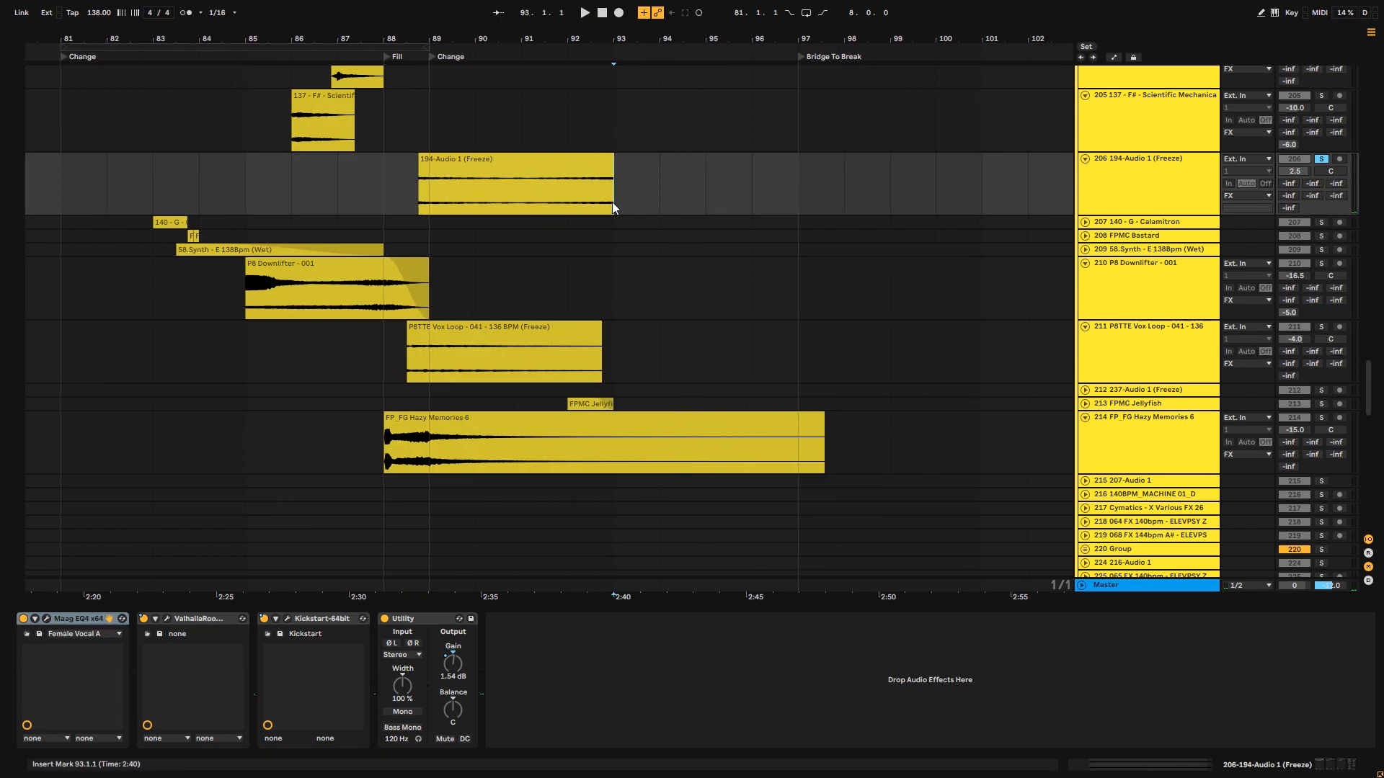
- Remove the solo from track 206 and play the full mix from bar 88 into the Change section
left_click_drag(621, 202, 586, 188)
left_click_drag(456, 38, 428, 108)
left_click_drag(358, 211, 358, 211)
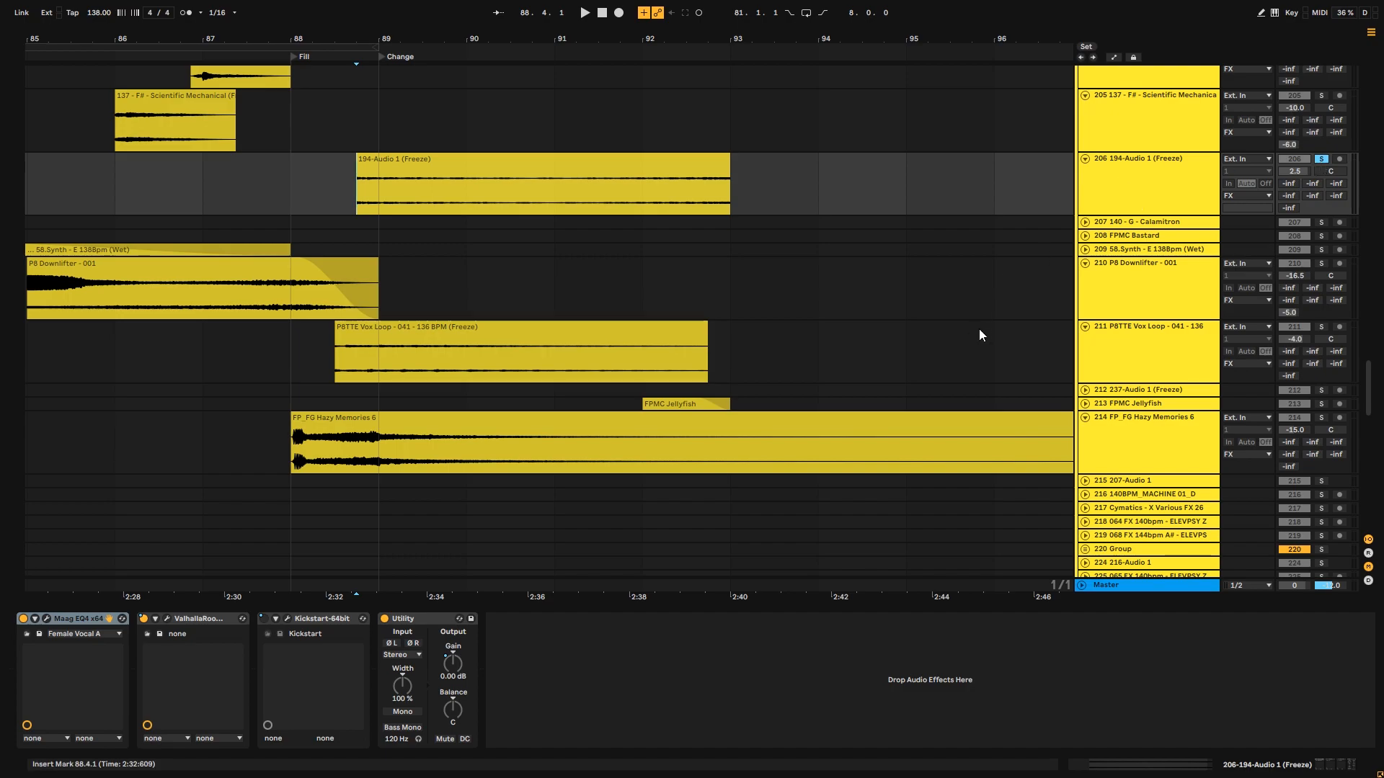
left_click_drag(589, 38, 747, 29)
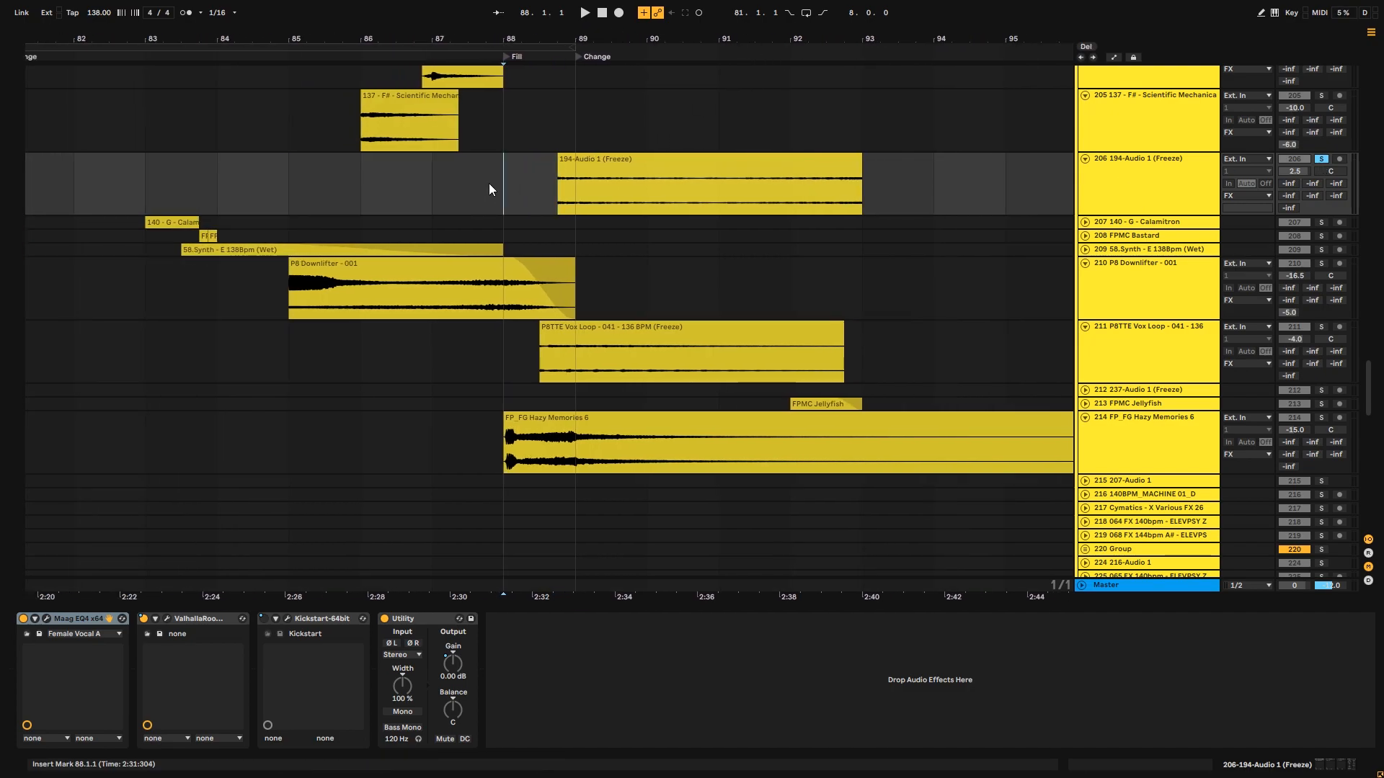
left_click(1325, 156)
key("space")
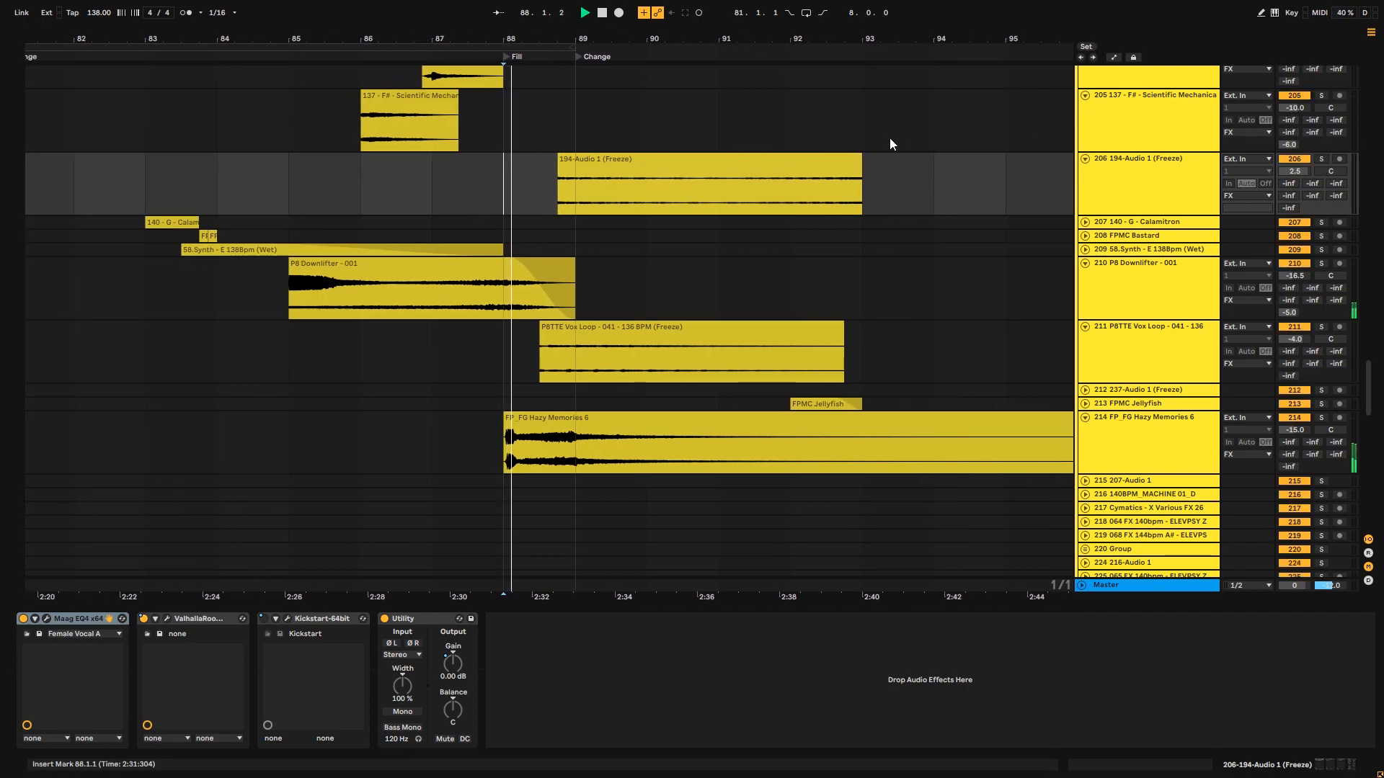
left_click_drag(935, 32, 620, 37)
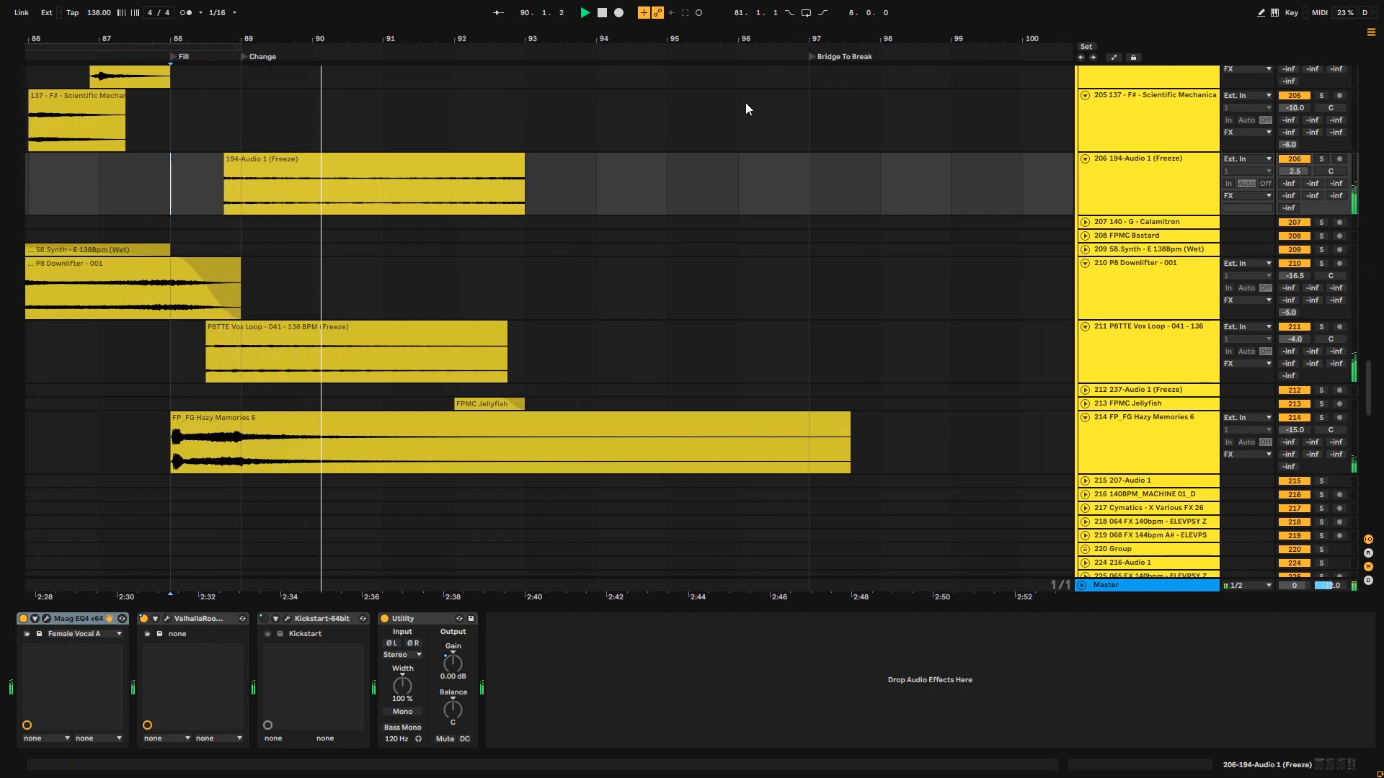
- Collapse all tracks inside the FX group and place the insert marker at bar 98 on track 235
left_click(1127, 265)
key("ctrl+a")
key("u")
left_click(886, 186)
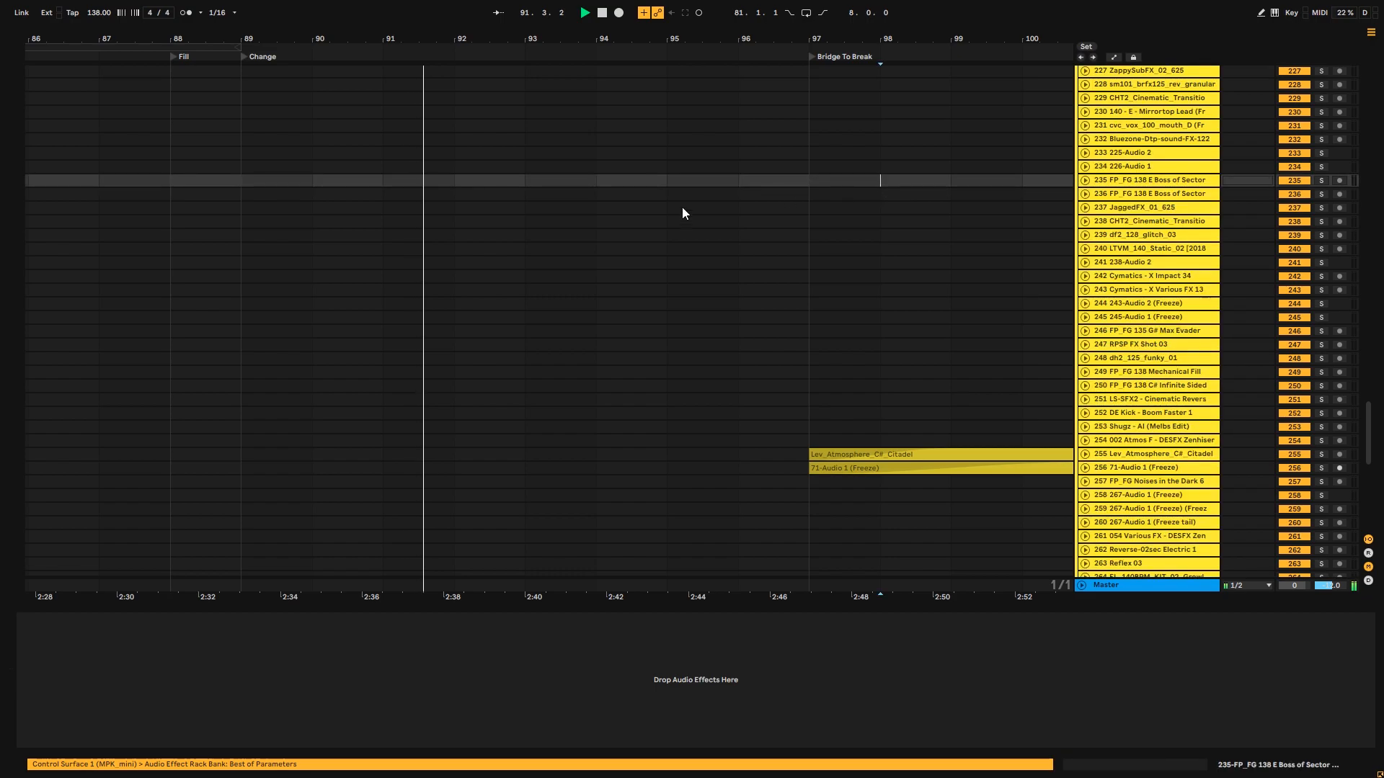
- Look through the collapsed FX tracks during playback and fold the FX group back to its overview
scroll(867, 278, "down", 5)
left_click_drag(677, 372, 661, 185)
left_click_drag(624, 271, 506, 451)
left_click_drag(1368, 479, 1378, 311)
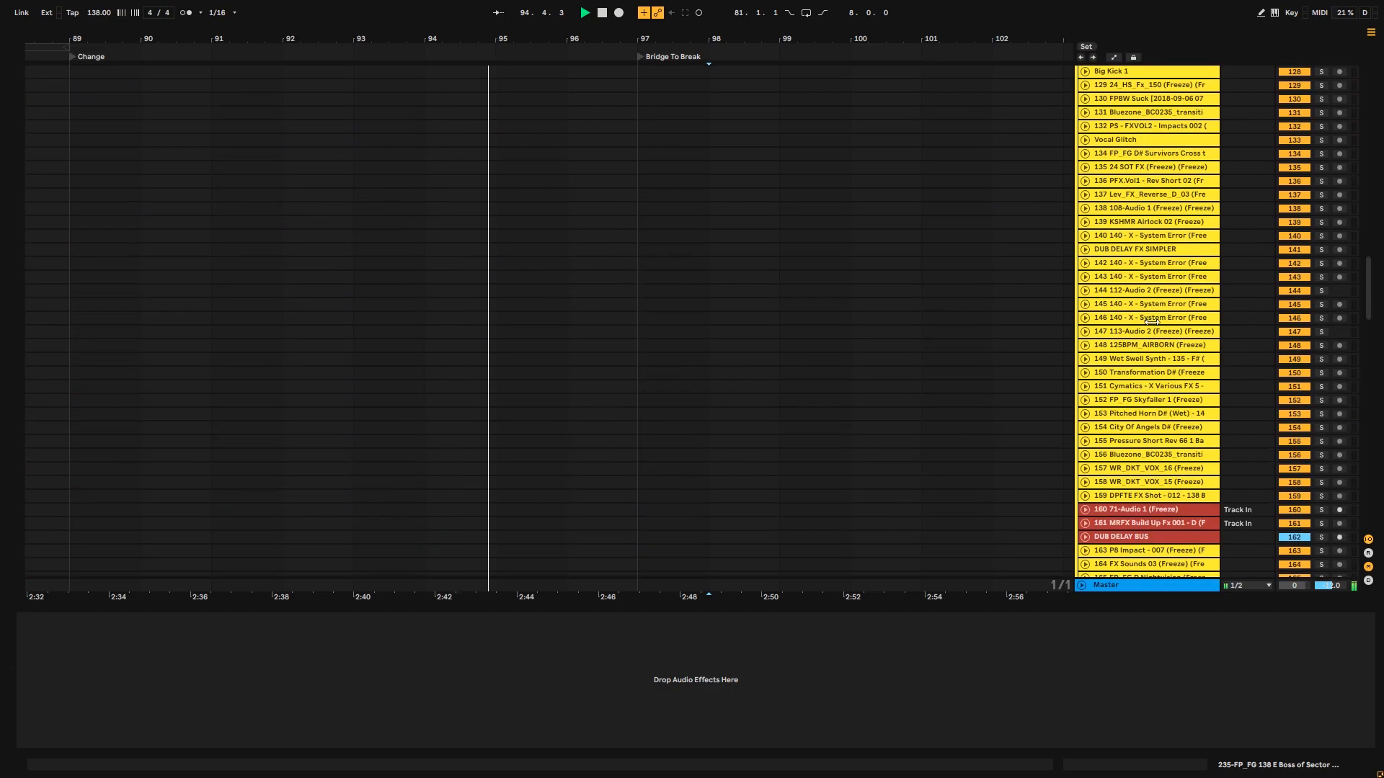
key("alt+u")
- Stop playback and place the insert marker at bar 97 on the Synths group, where Bridge To Break starts
scroll(1374, 253, "down", 2)
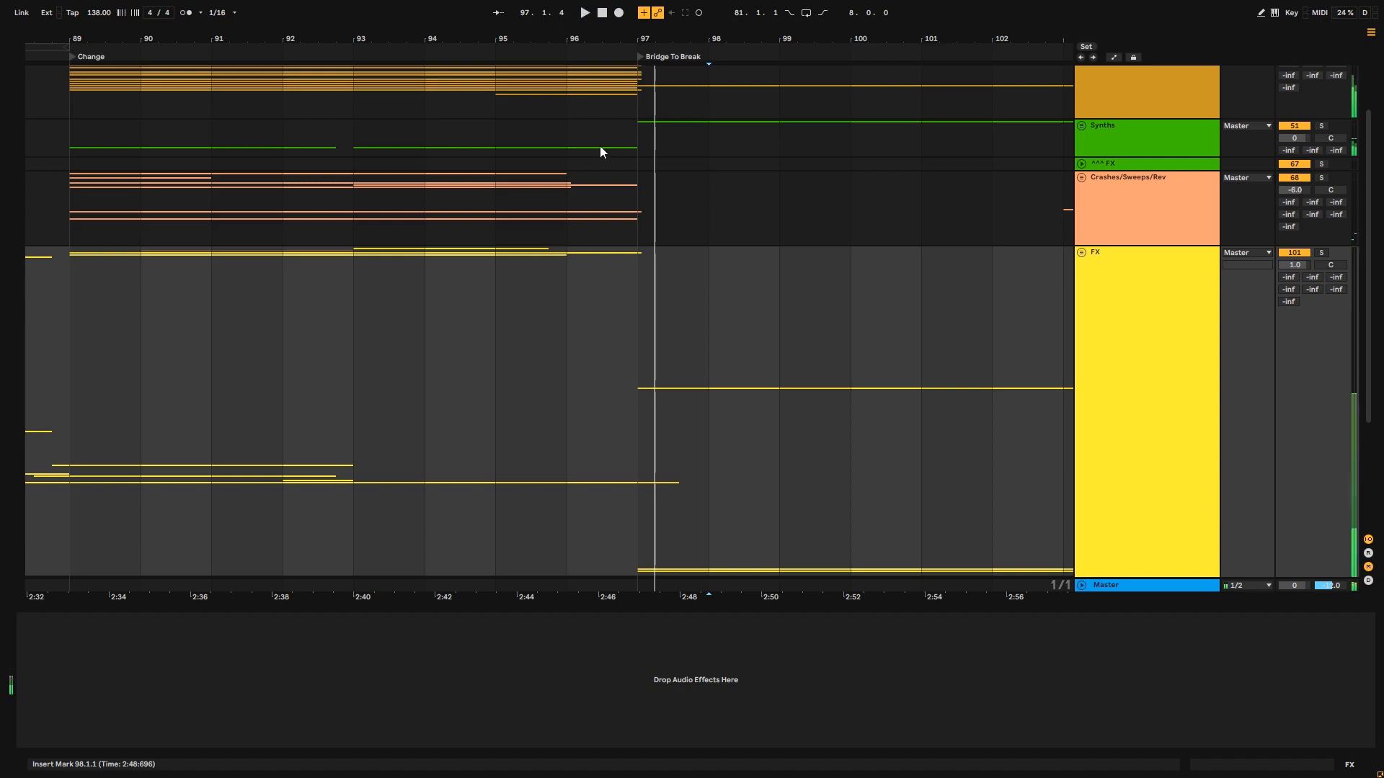
left_click(560, 150)
key("space")
left_click_drag(701, 39, 368, 21)
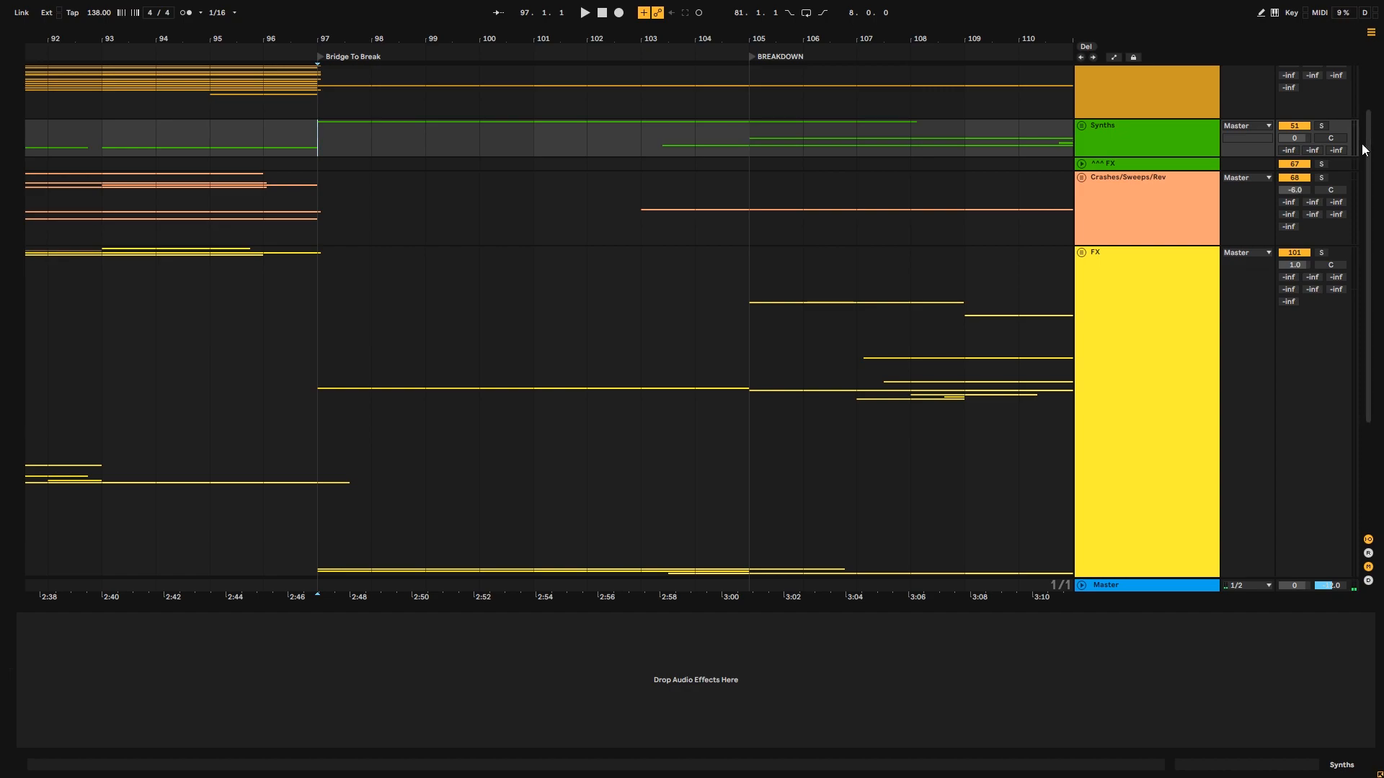
- Unfold the FX group and locate the atmosphere clips that start at bar 97
scroll(1366, 144, "down", 4)
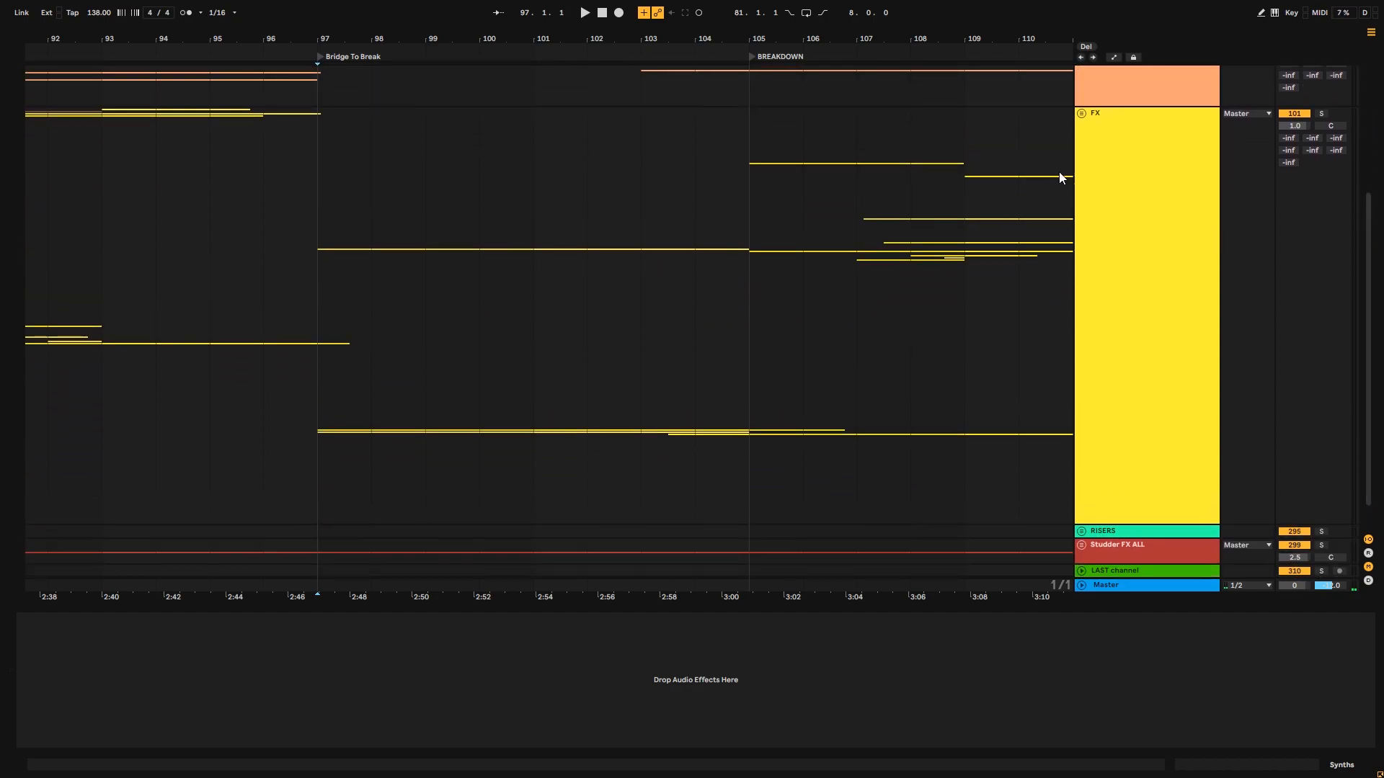
left_click(1083, 114)
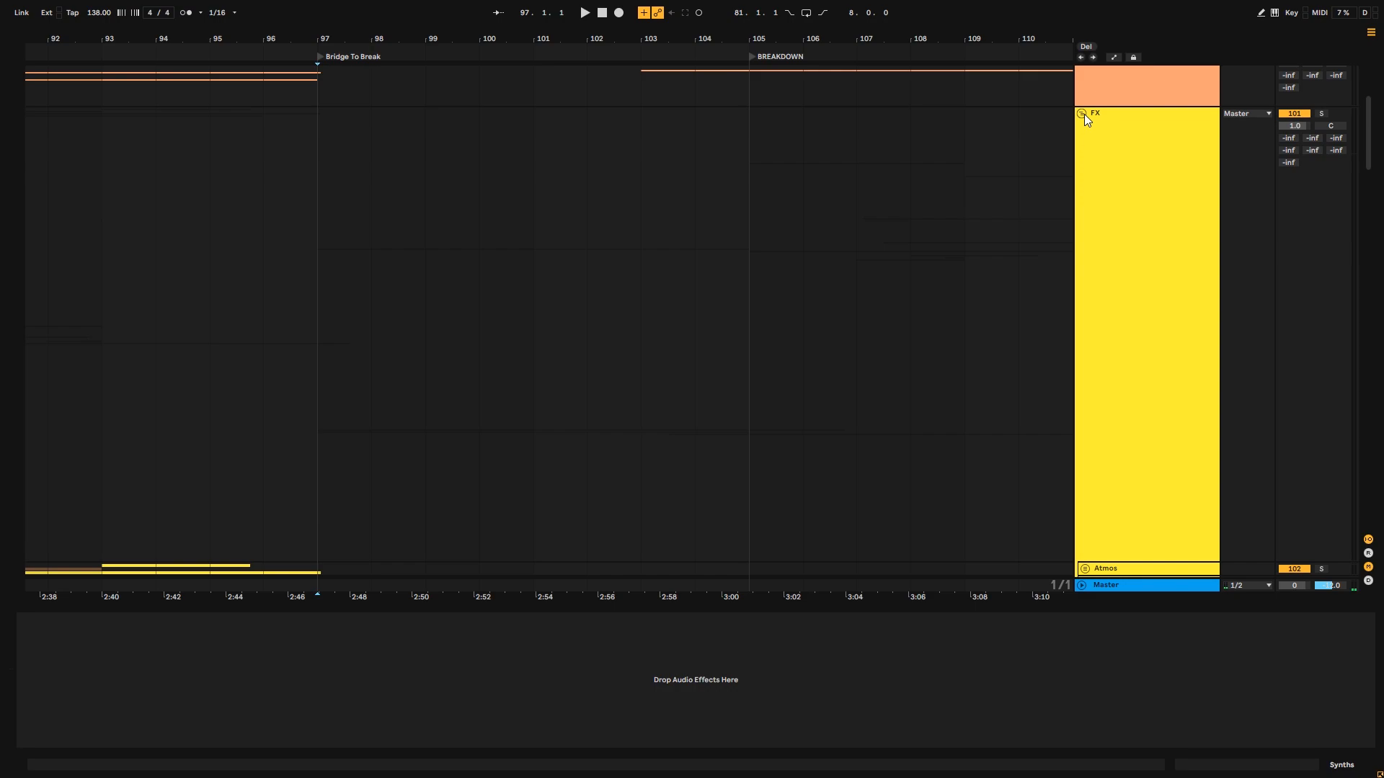
left_click_drag(1373, 160, 1368, 425)
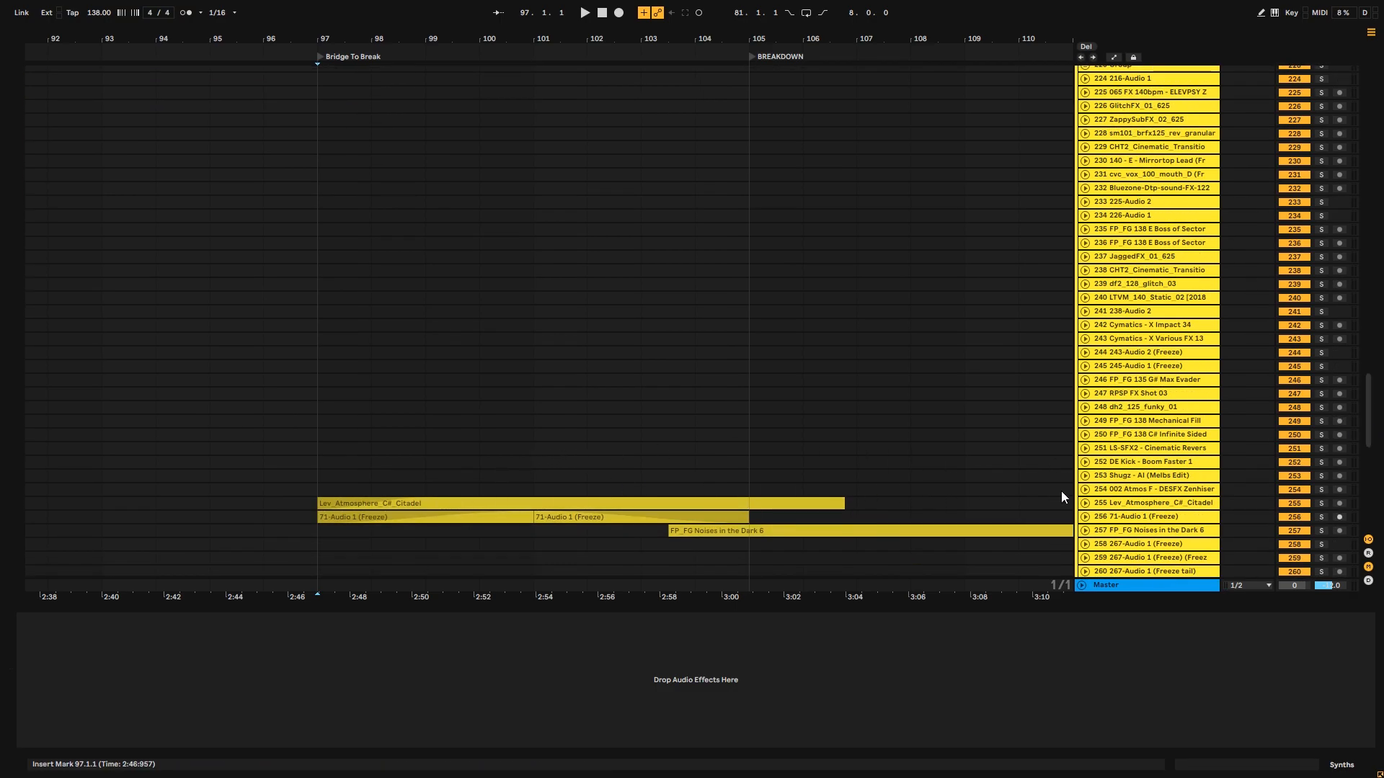
left_click(1085, 516)
left_click(1085, 516)
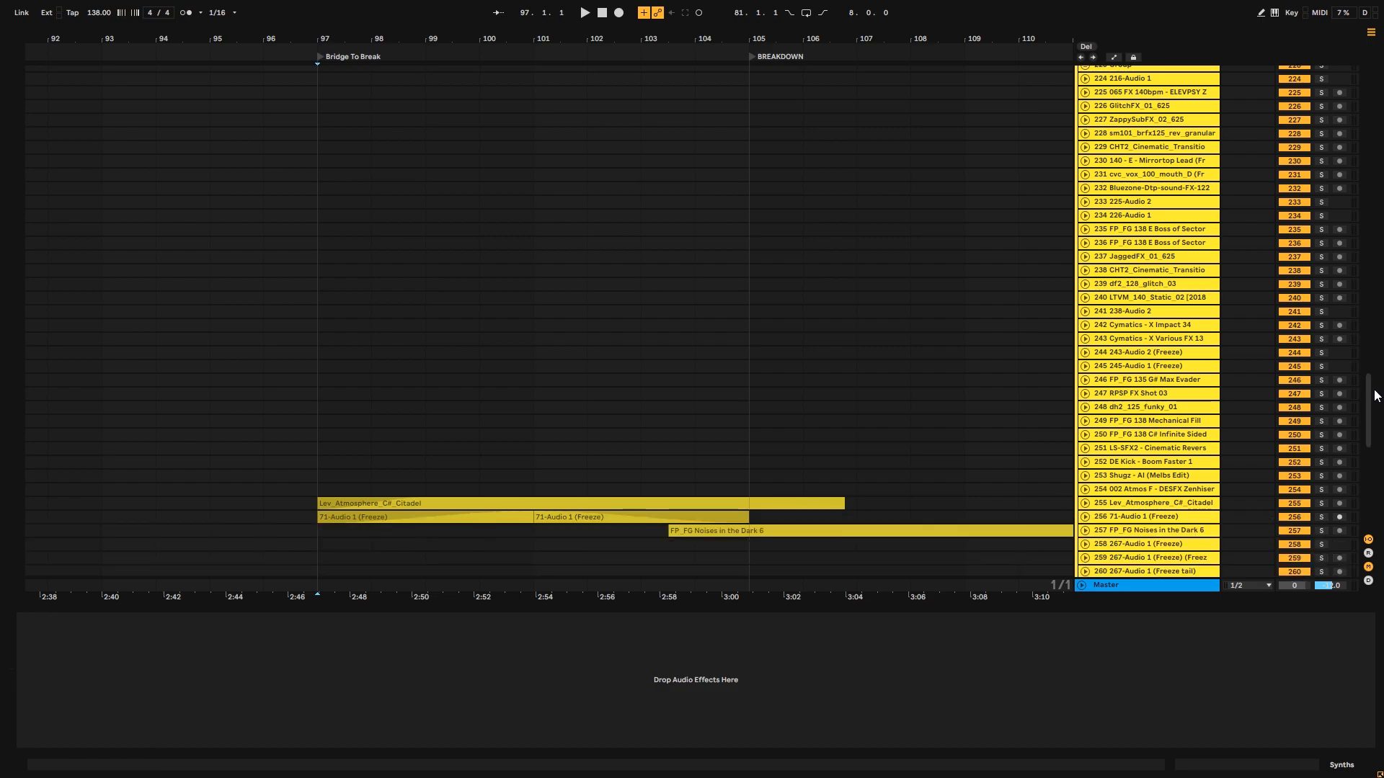
- Expand track 255 Lev_Atmosphere_C#_Citadel and select it at bar 97 to show its waveform and device chain
scroll(1369, 407, "down", 5)
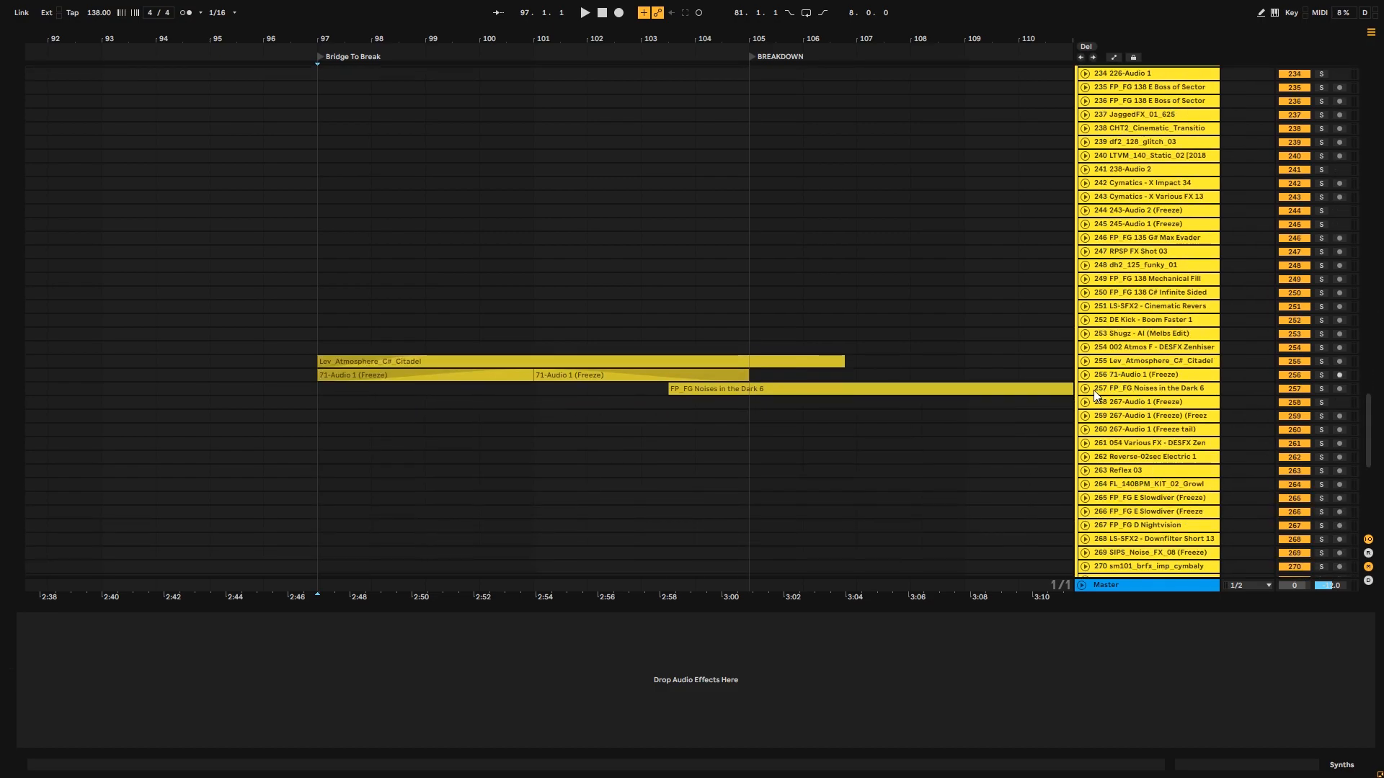
left_click(1086, 390)
left_click(1086, 390)
left_click(1087, 390)
left_click(1086, 390)
left_click(1085, 349)
left_click(1084, 348)
left_click(1086, 361)
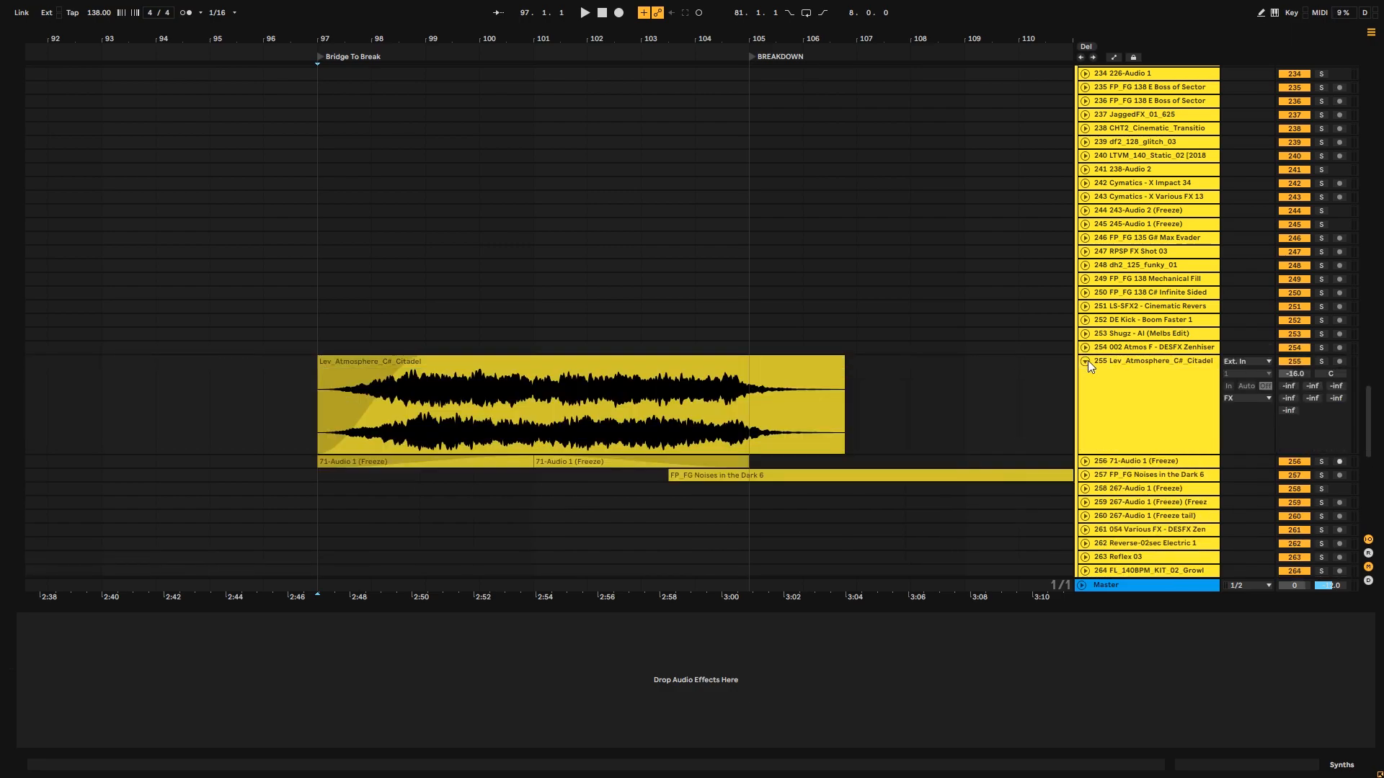
left_click(337, 404)
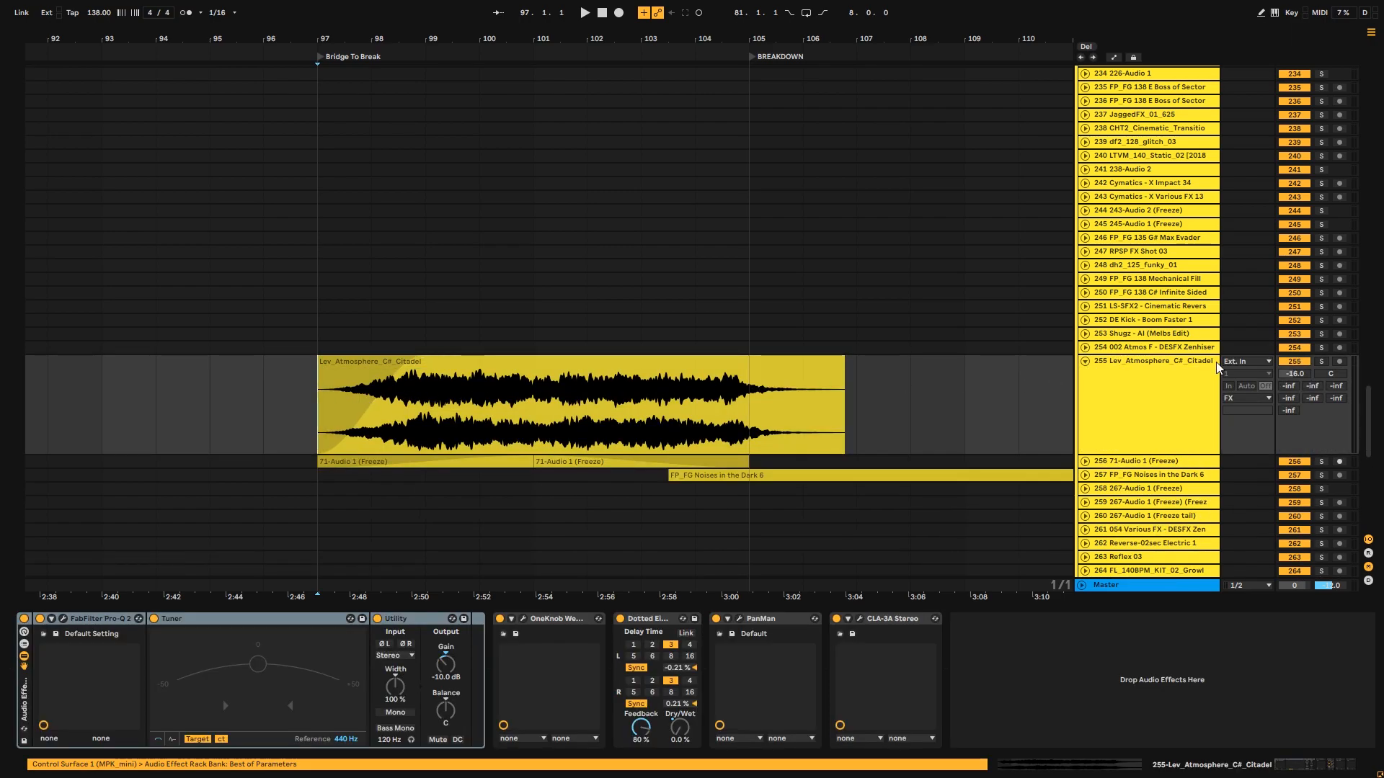
- Select the Musk Speech group within the FX tracks and solo it
left_click_drag(1368, 406, 1376, 303)
scroll(1371, 123, "down", 2)
left_click(1115, 271)
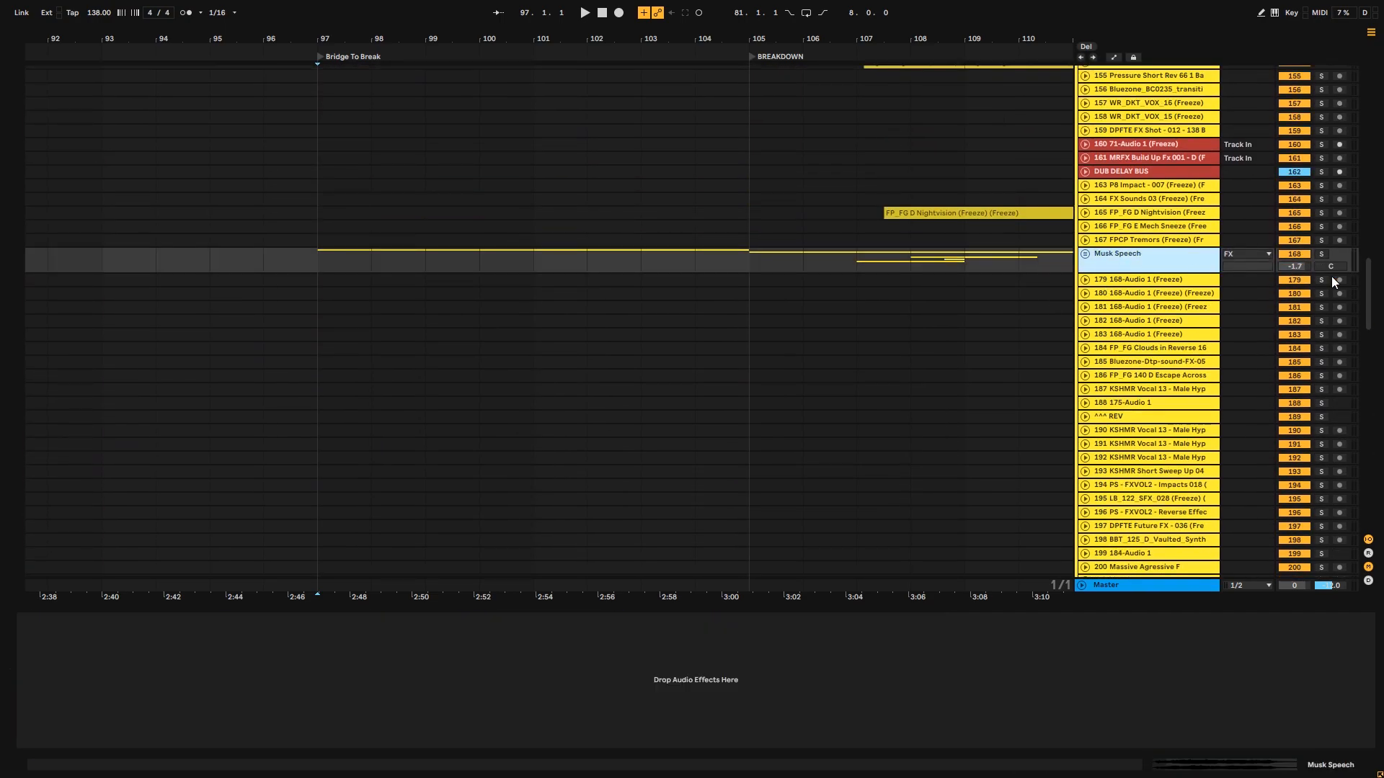
left_click(1325, 255)
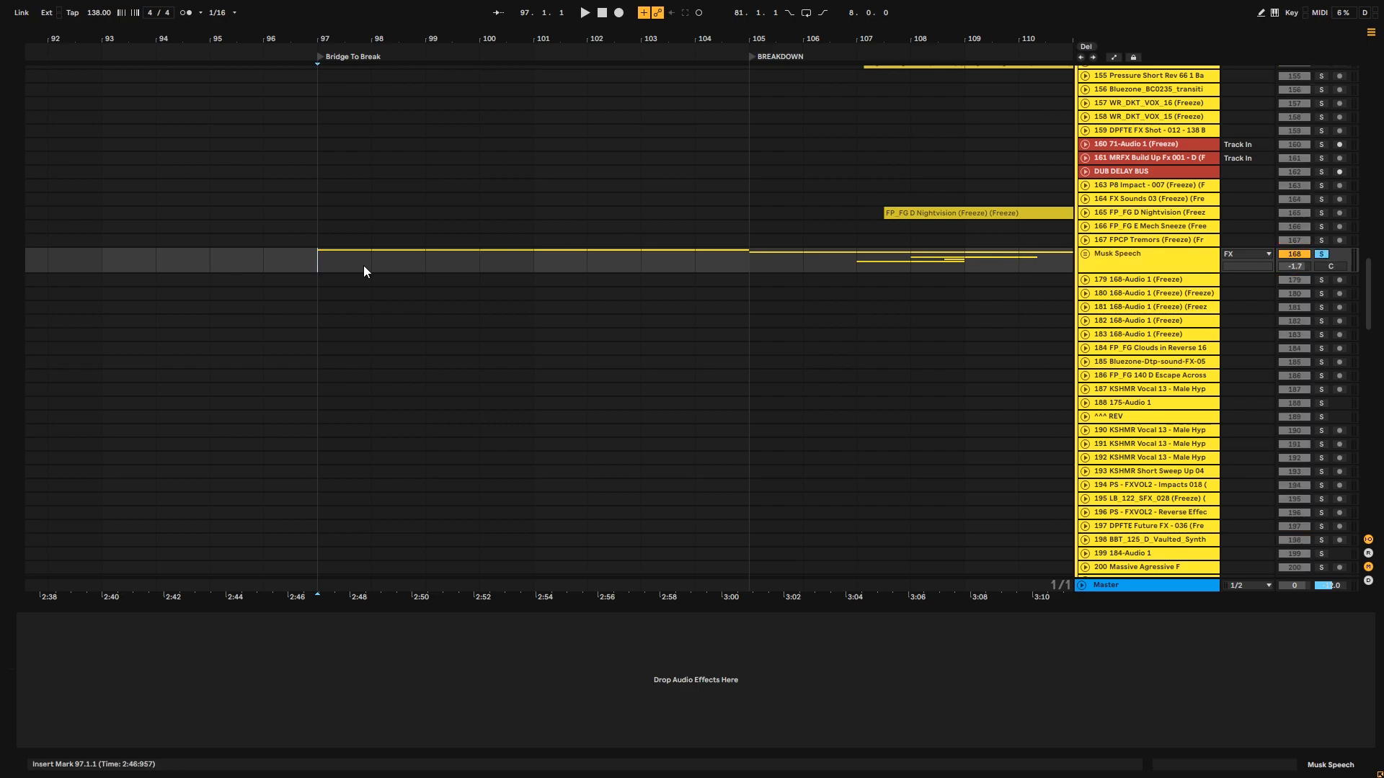
mouse_move(450, 32)
left_mouse_down()
mouse_move(365, 31)
mouse_move(391, 28)
left_mouse_up()
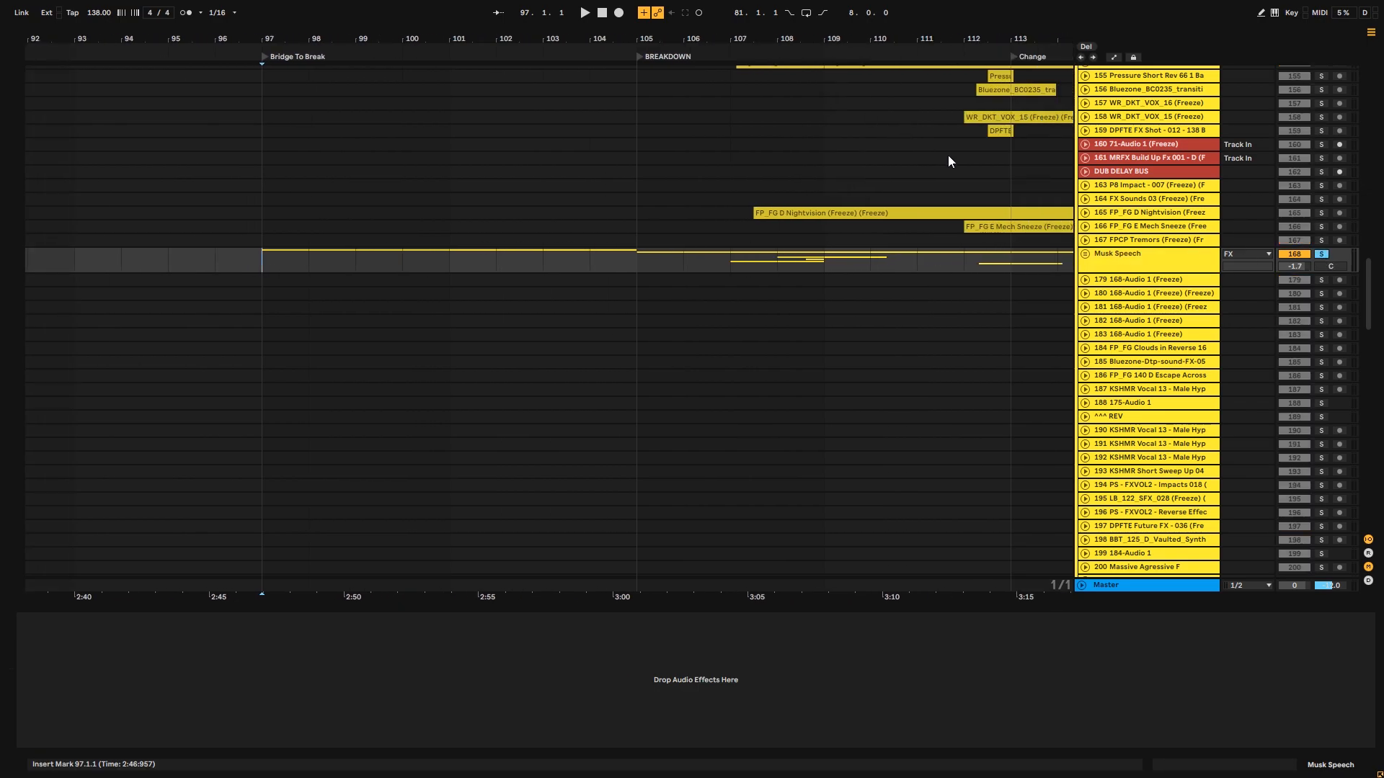
- Unfold the Musk Speech group and collapse all the tracks inside it
left_click(1086, 255)
left_click_drag(577, 37, 443, 33)
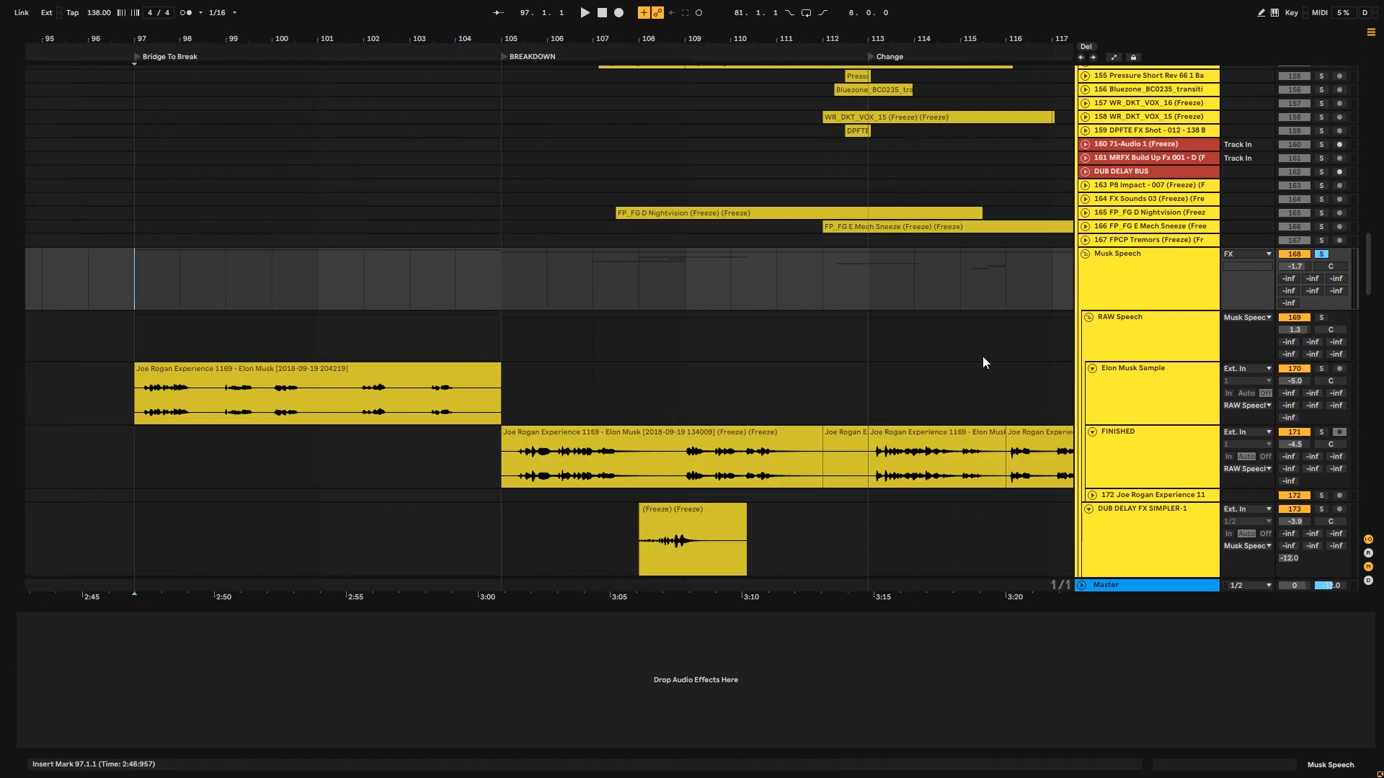
left_click(1156, 335)
key("ctrl+a")
key("u")
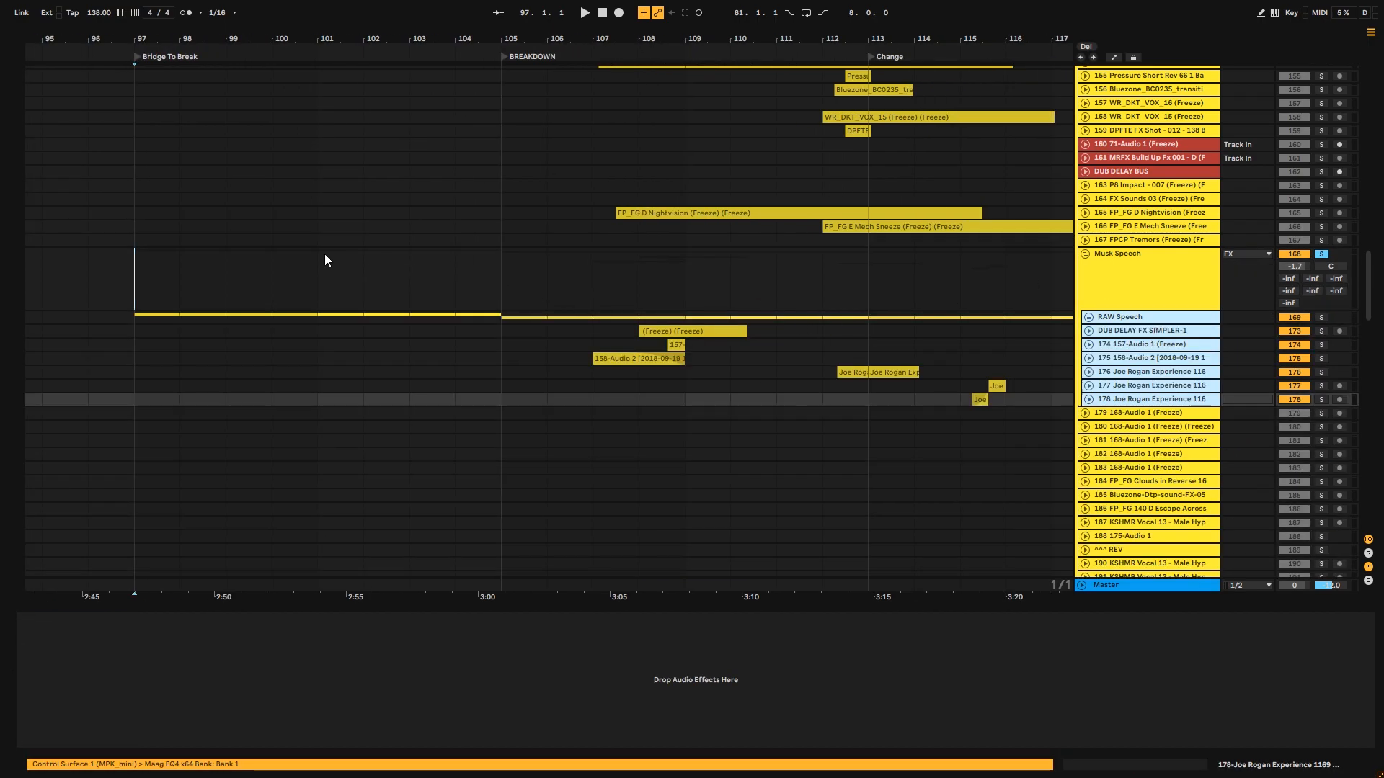
- Play the soloed Musk Speech group from bar 97 and place the insert marker at bar 105, the BREAKDOWN start
left_click(124, 294)
left_click_drag(251, 44, 286, 42)
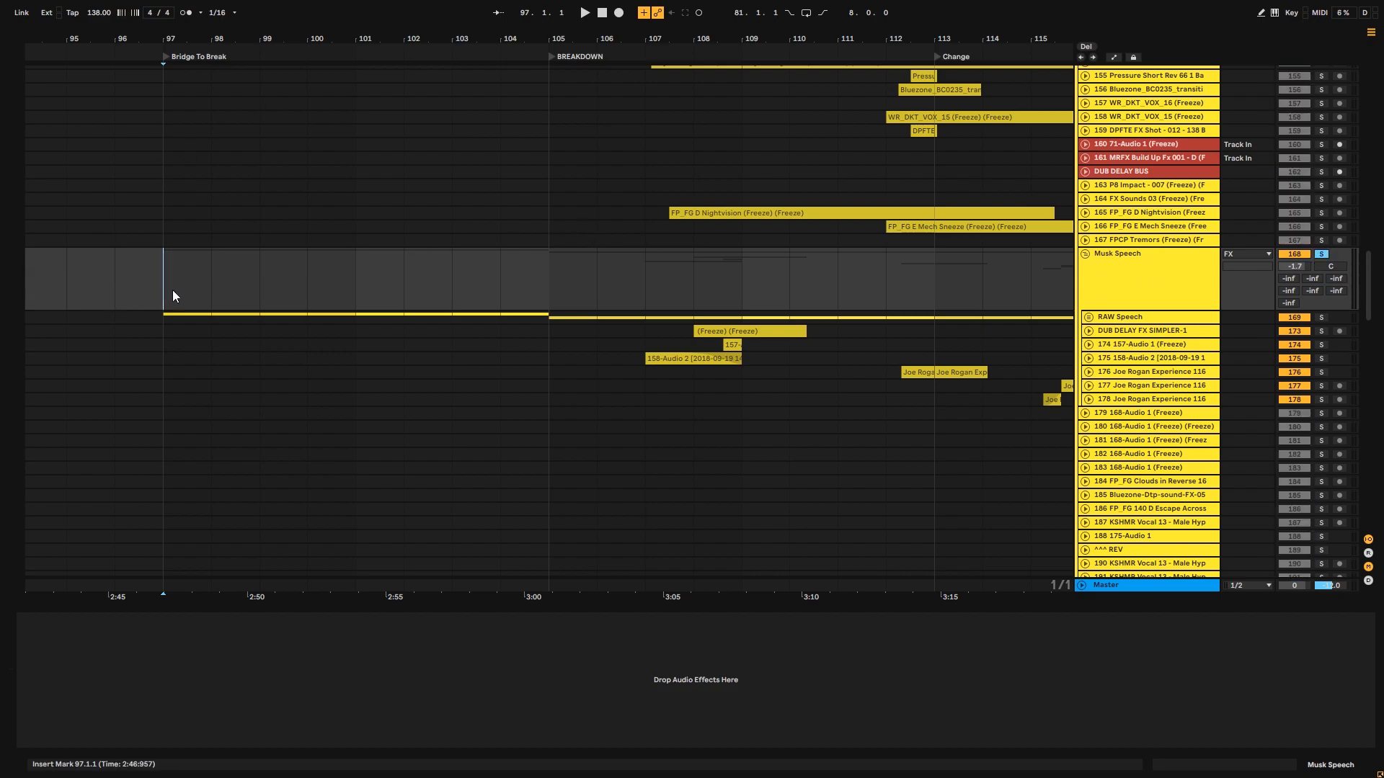
left_click_drag(389, 33, 406, 20)
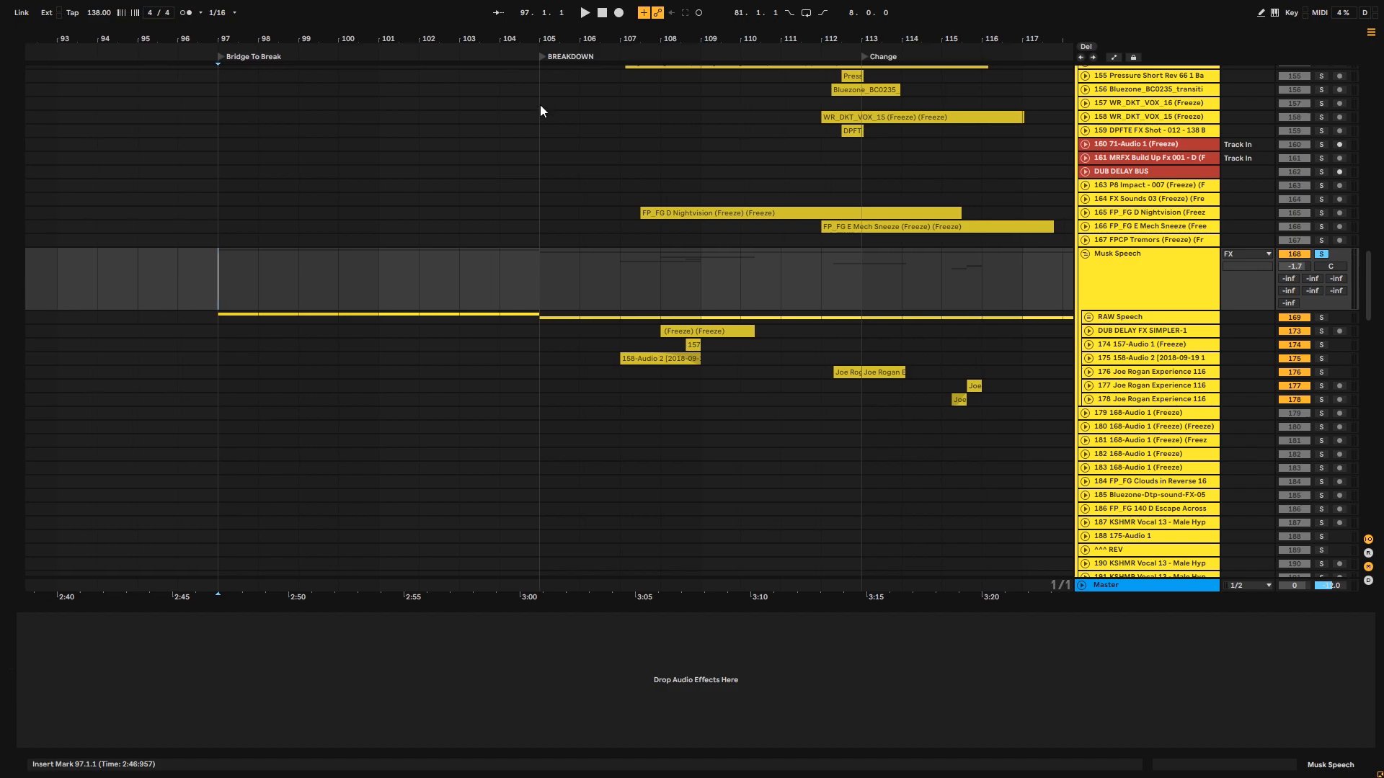
key("space")
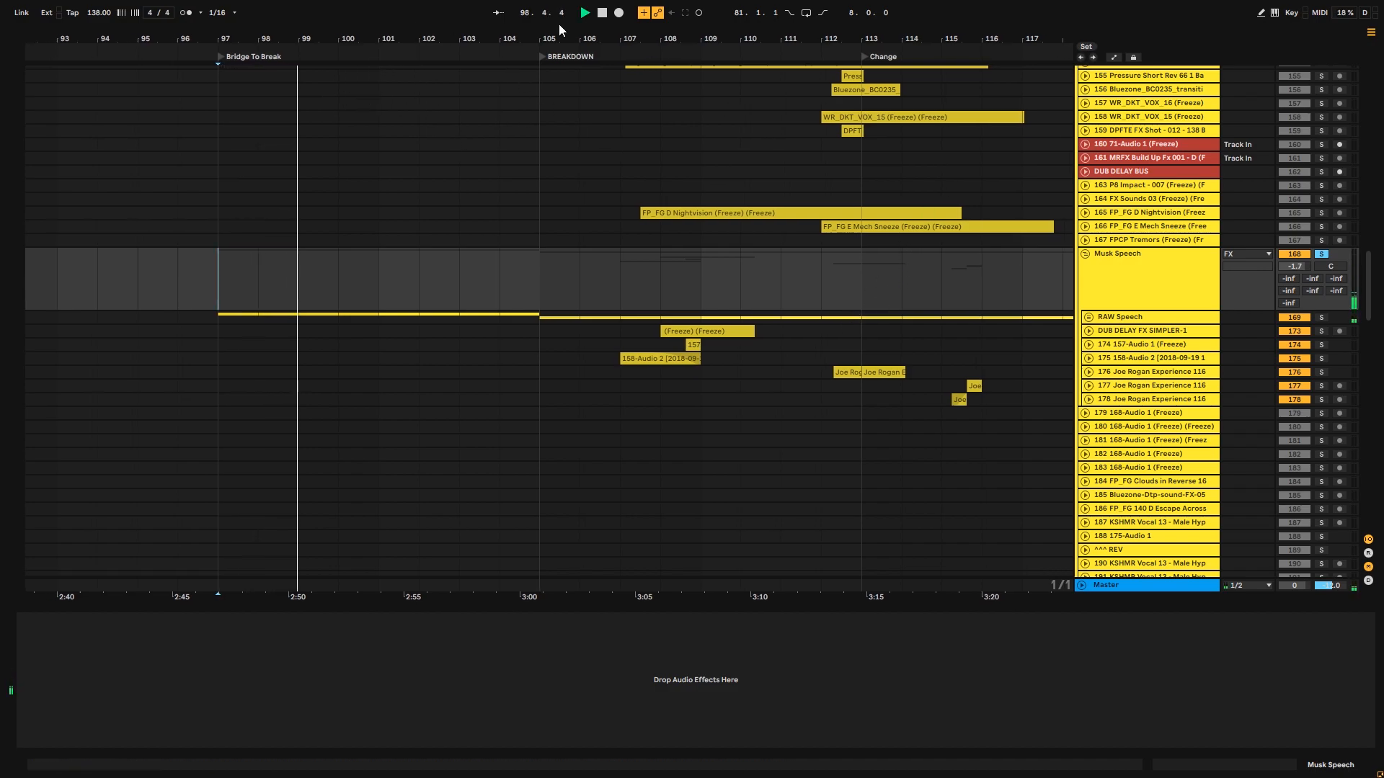
left_click_drag(503, 45, 634, 36)
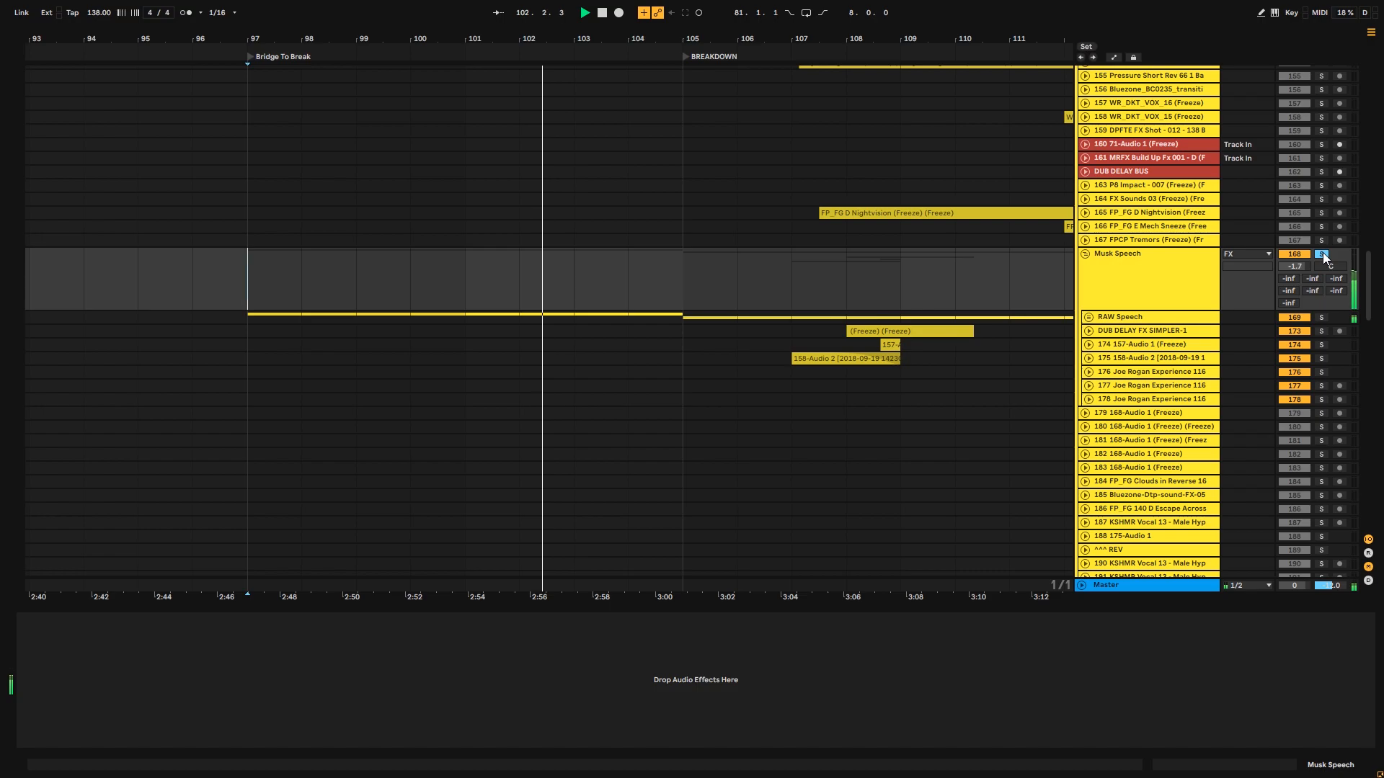
left_click(682, 297)
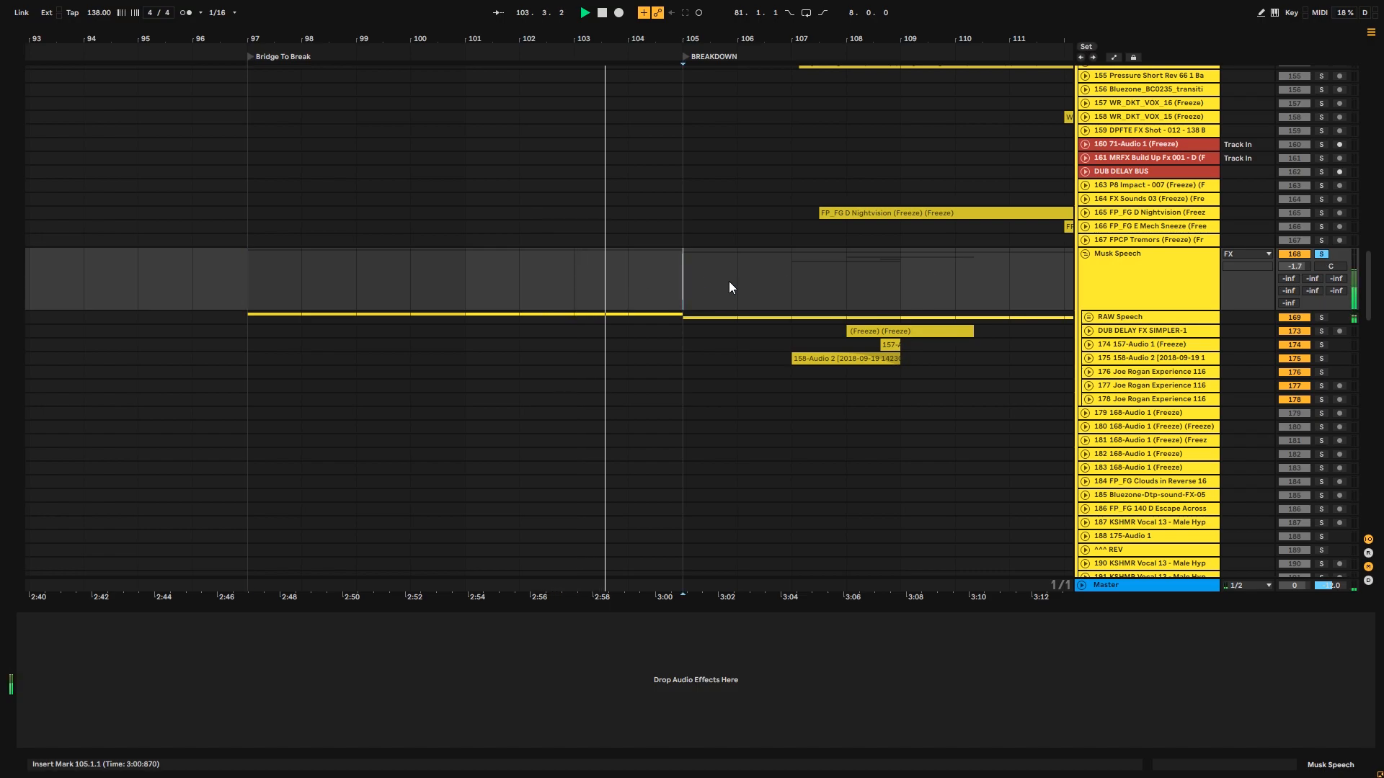
- Remove the Musk Speech solo and play the full mix from bar 97
left_click(1321, 254)
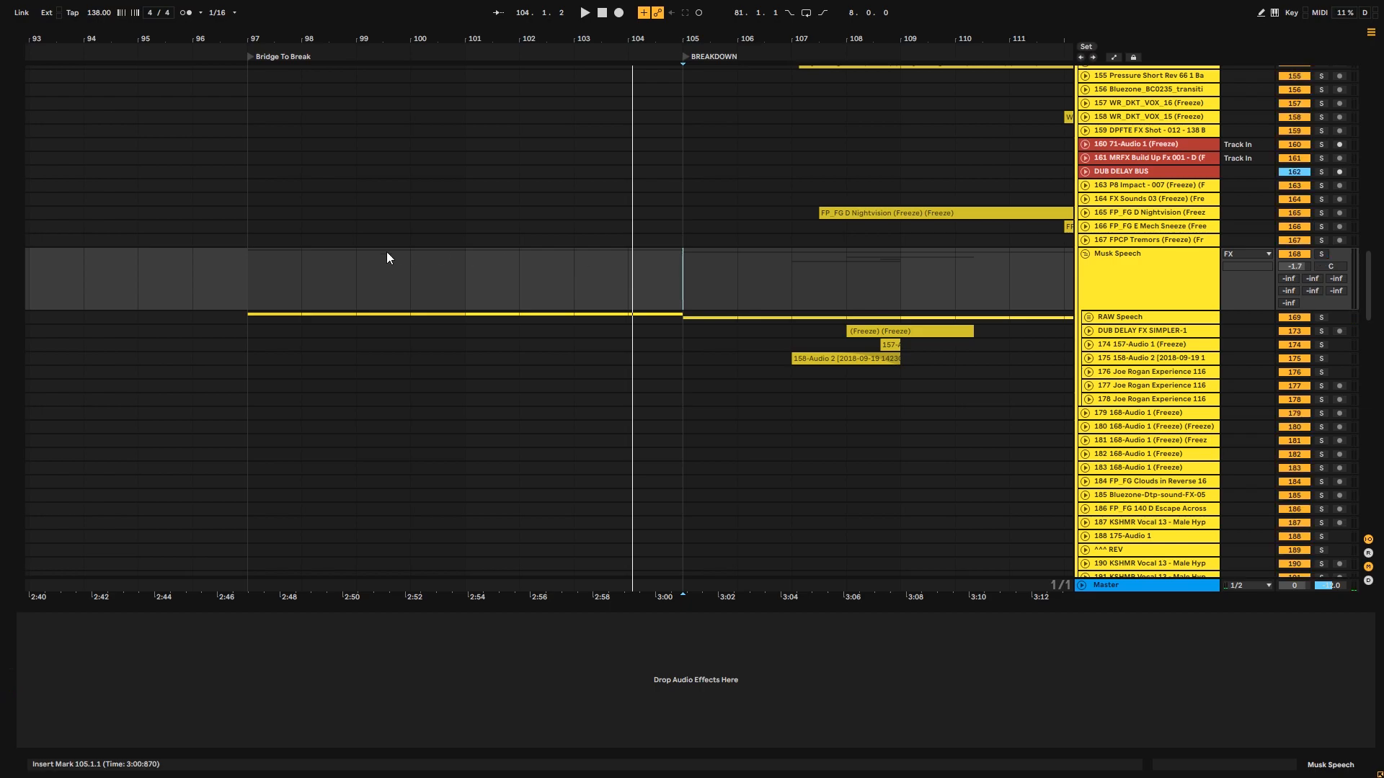
left_click_drag(485, 42, 461, 42)
left_click(184, 289)
left_click_drag(184, 289, 202, 287)
left_click(218, 276)
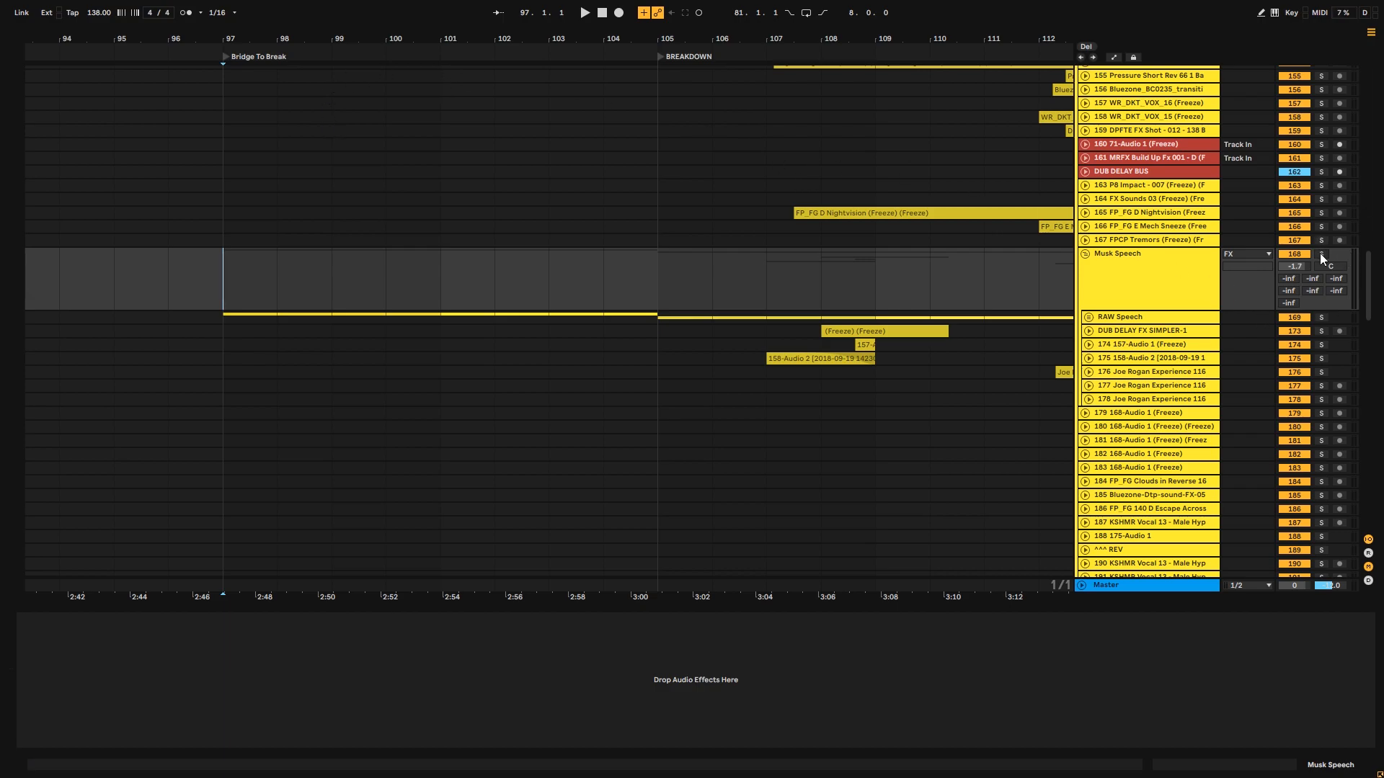
key("space")
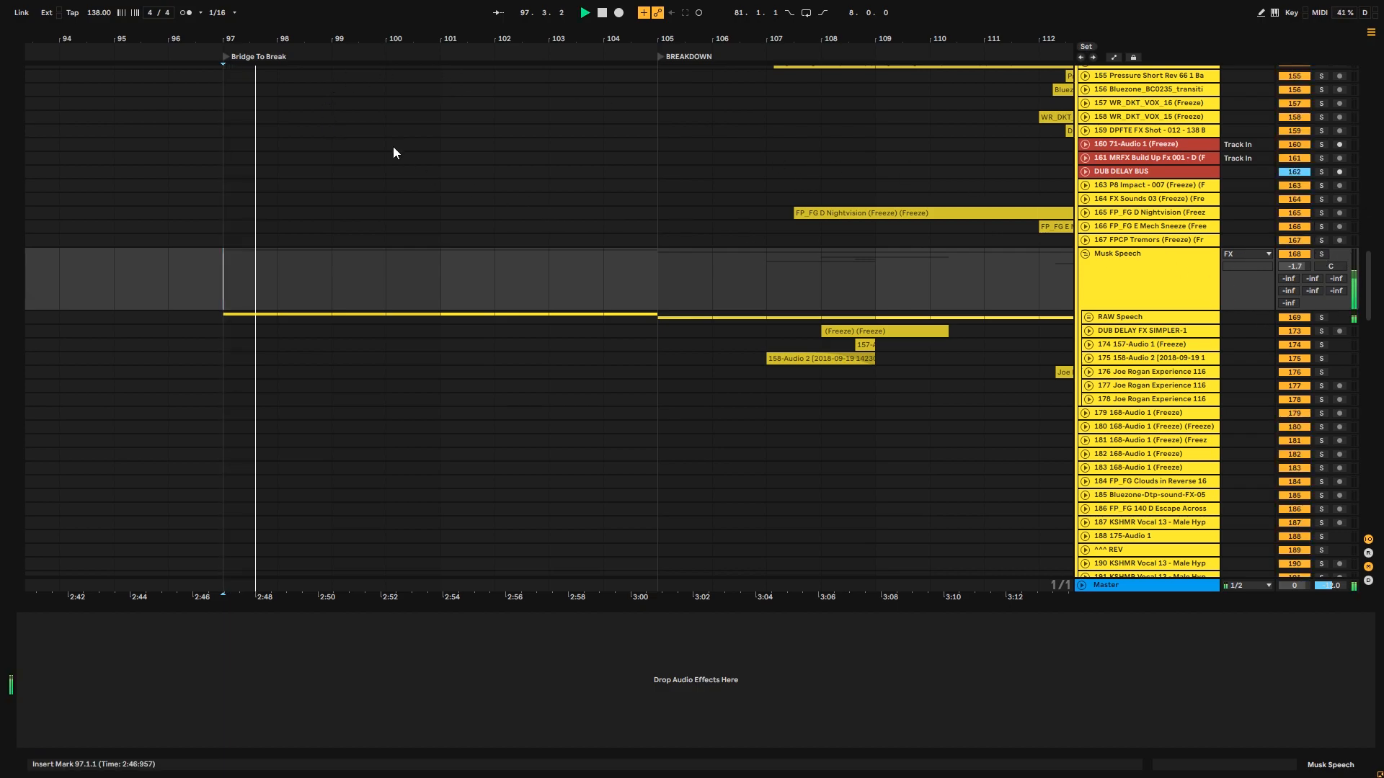
key("space")
key("space")
- Place the insert marker at bar 105, stop playback, and bring the main group overview into view
left_click(657, 281)
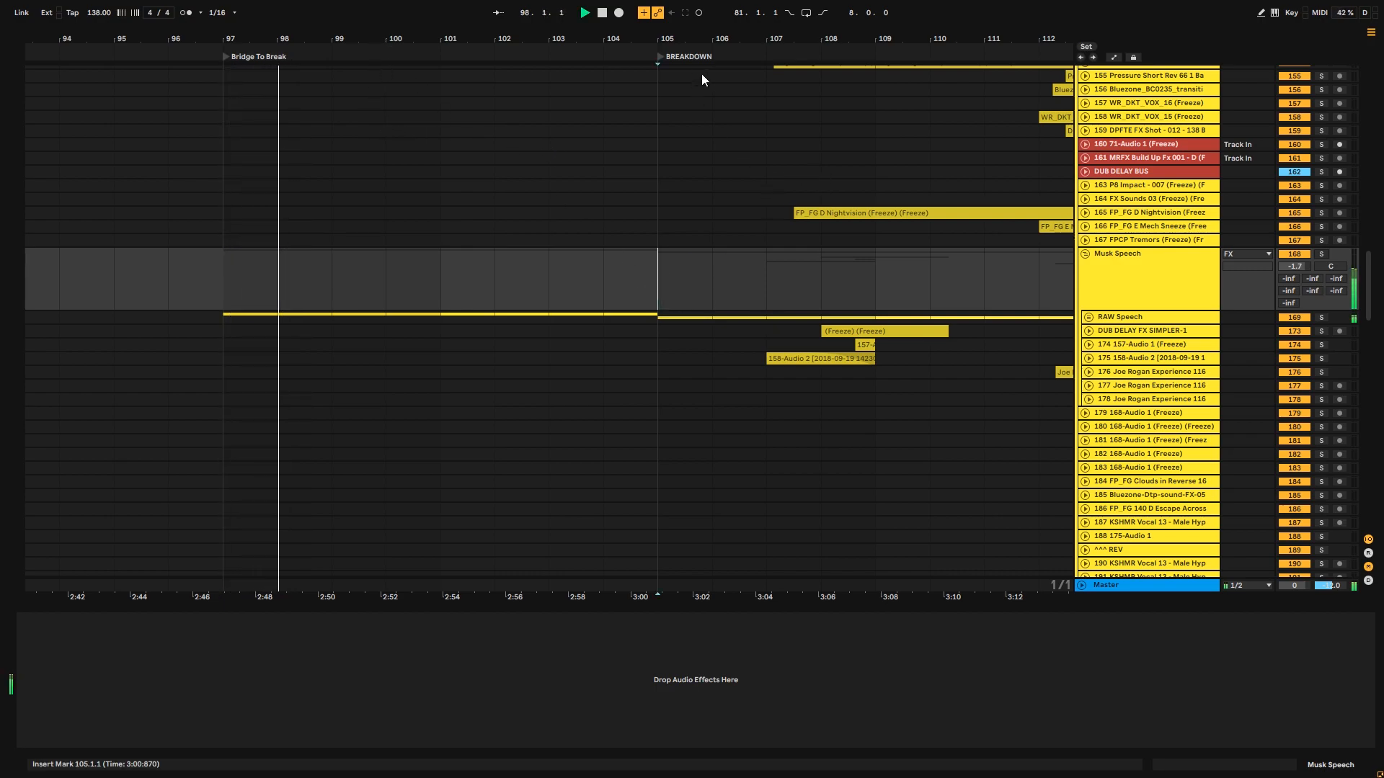
left_click_drag(1370, 270, 1370, 100)
key("space")
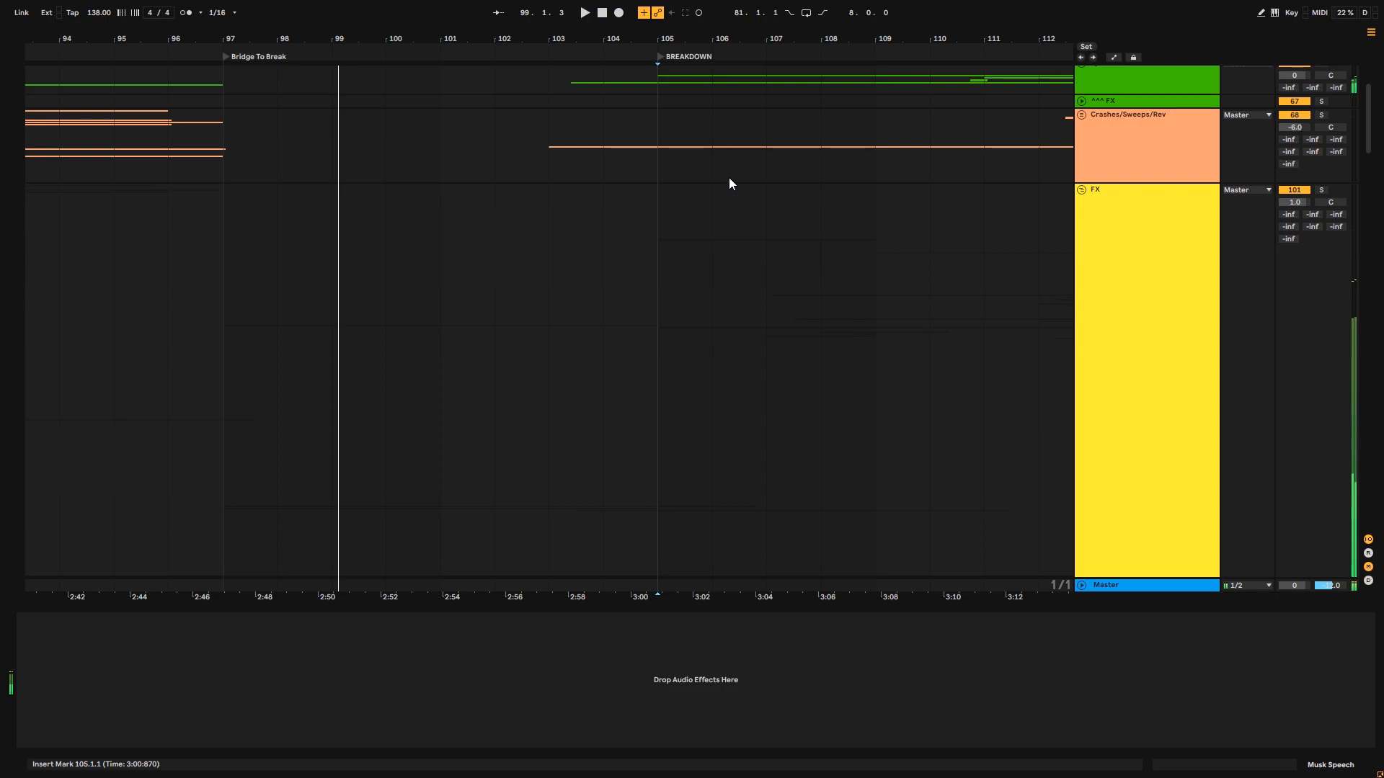
scroll(516, 124, "up", 4)
left_click_drag(304, 36, 516, 14)
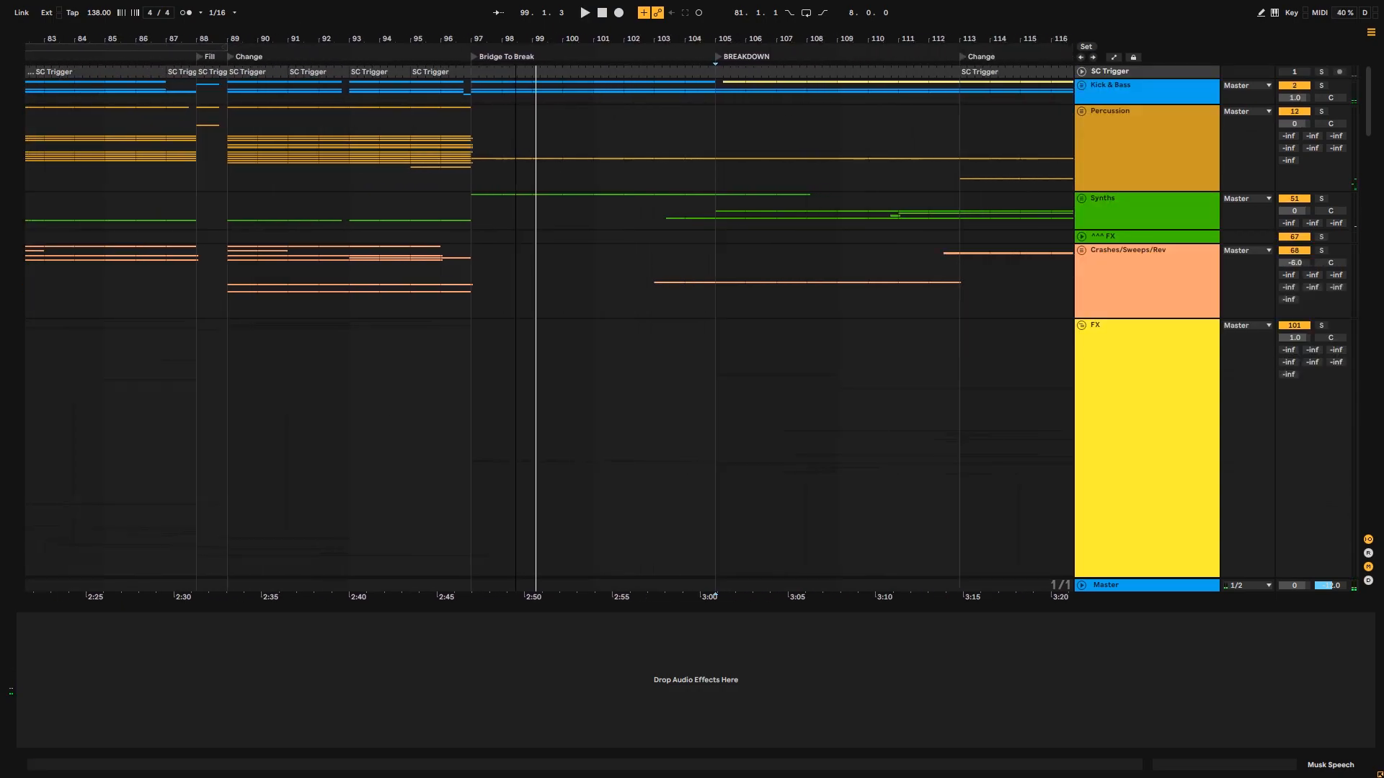
- Highlight bars 97 to 105 on the Percussion group and loop that eight-bar Bridge To Break section
left_click_drag(223, 150, 728, 172)
left_click(469, 157)
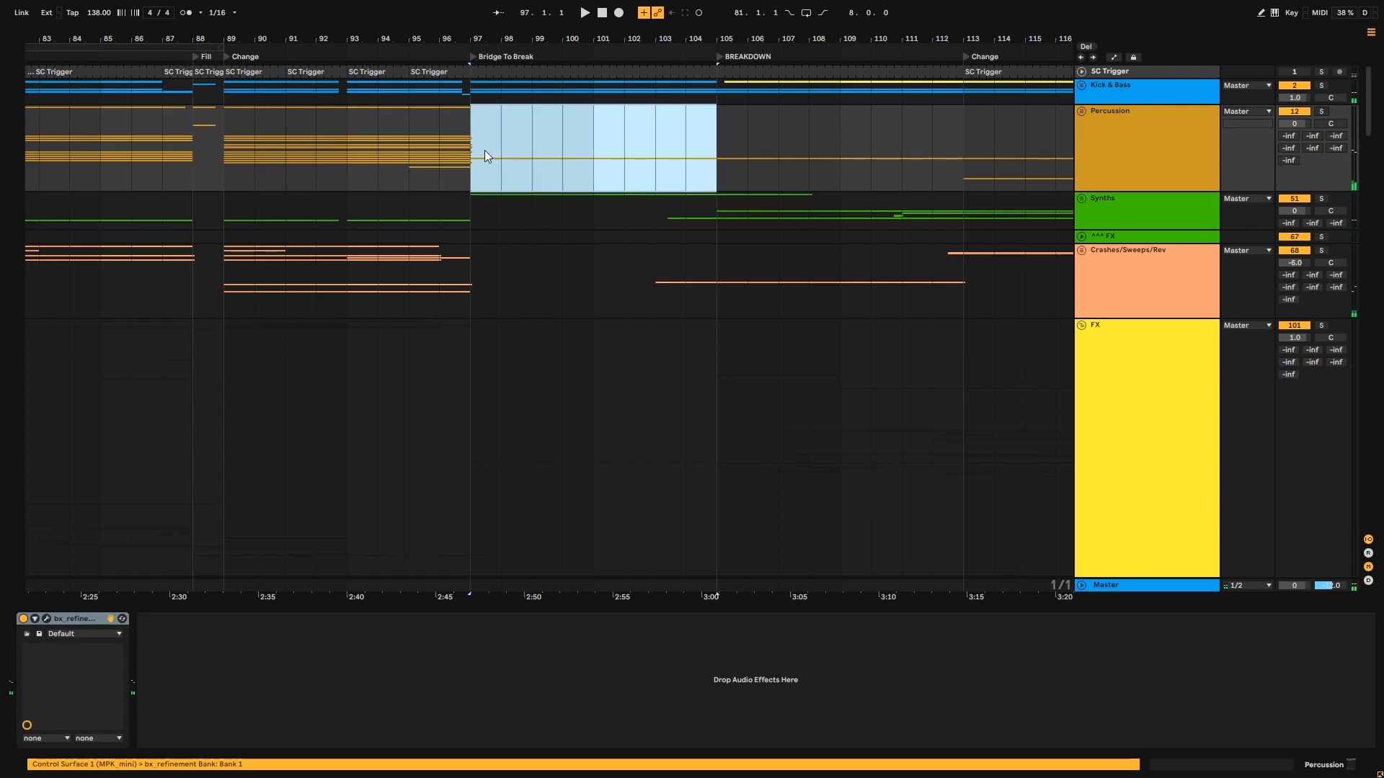
left_click(465, 147)
scroll(475, 137, "up", 3, "ctrl")
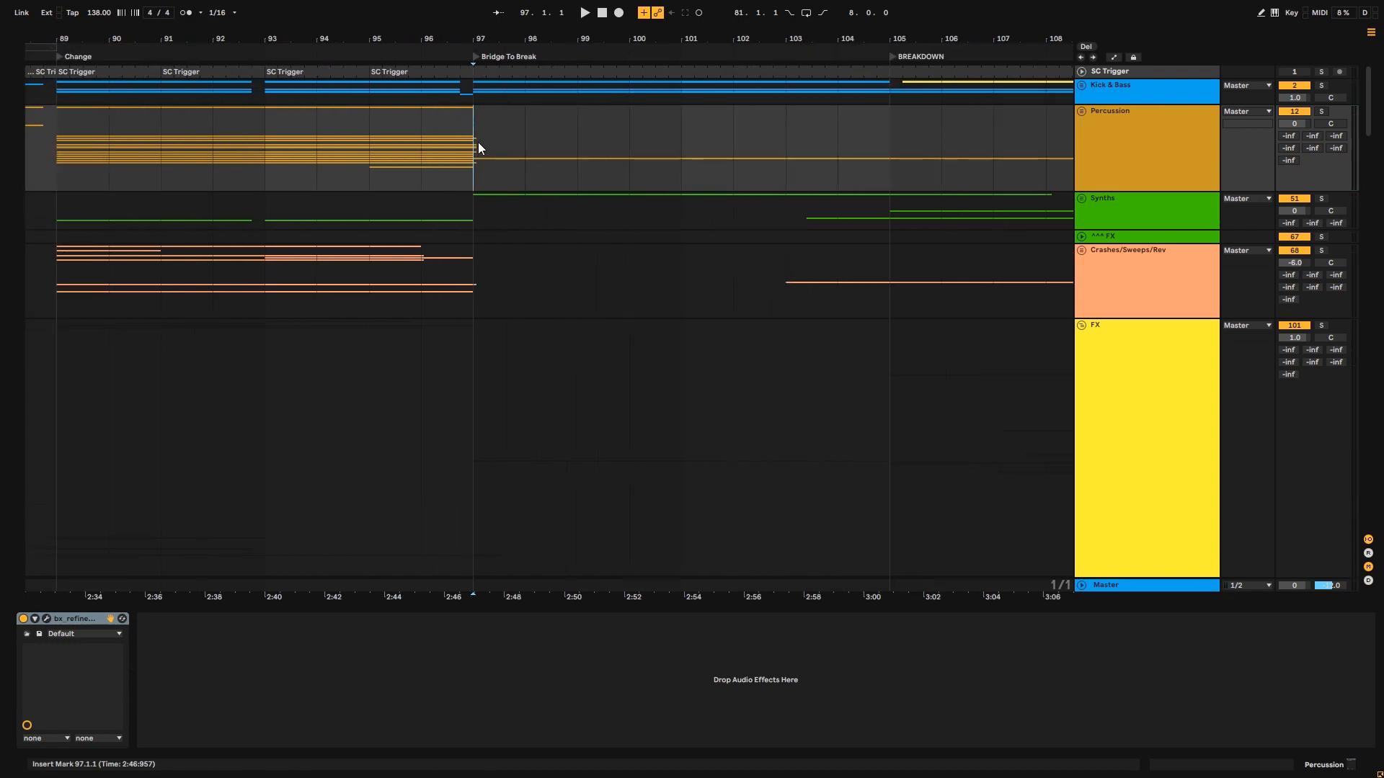
left_click_drag(892, 132, 514, 140)
key("ctrl+l")
left_click_drag(575, 47, 523, 47)
left_click(492, 159)
left_click_drag(837, 49, 891, 49)
- Unfold the Synths group and select the Percussion group
left_click(1082, 199)
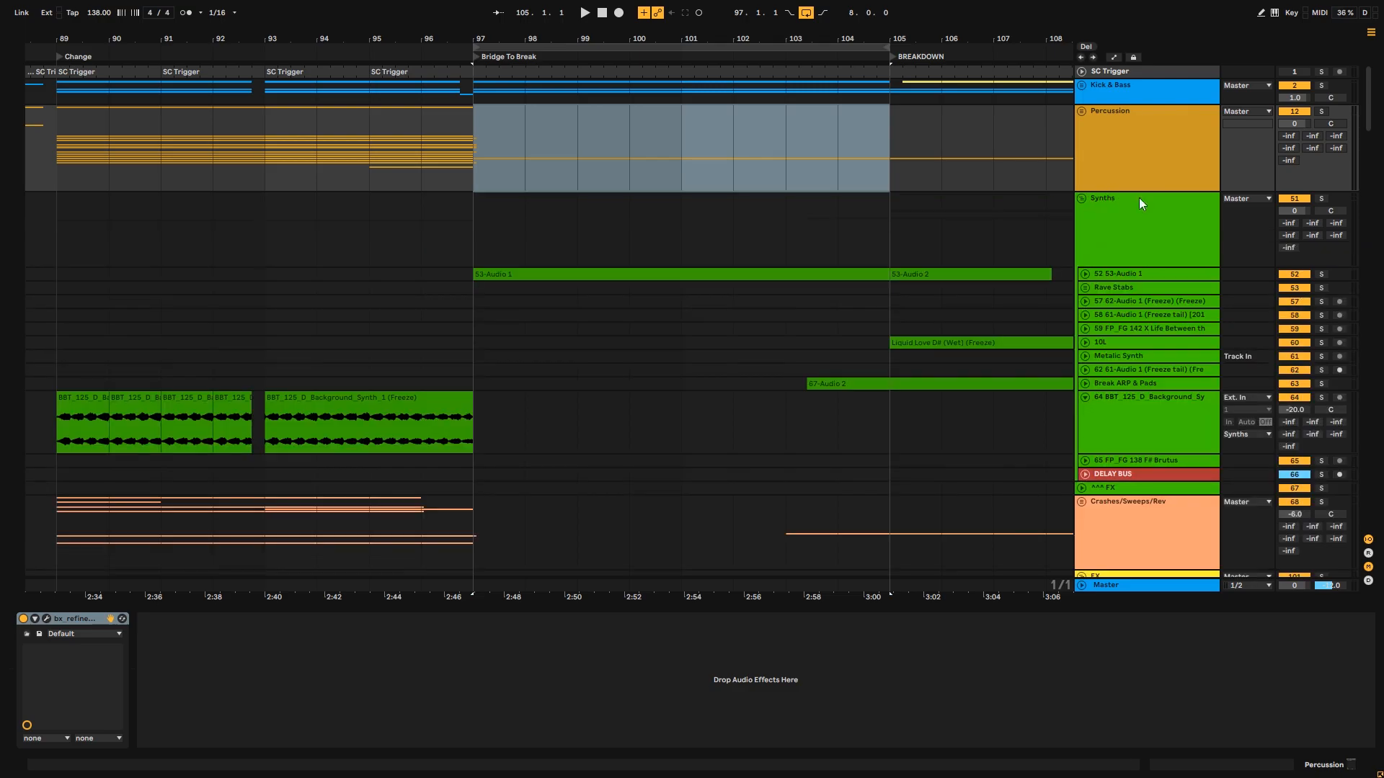
left_click(1200, 159)
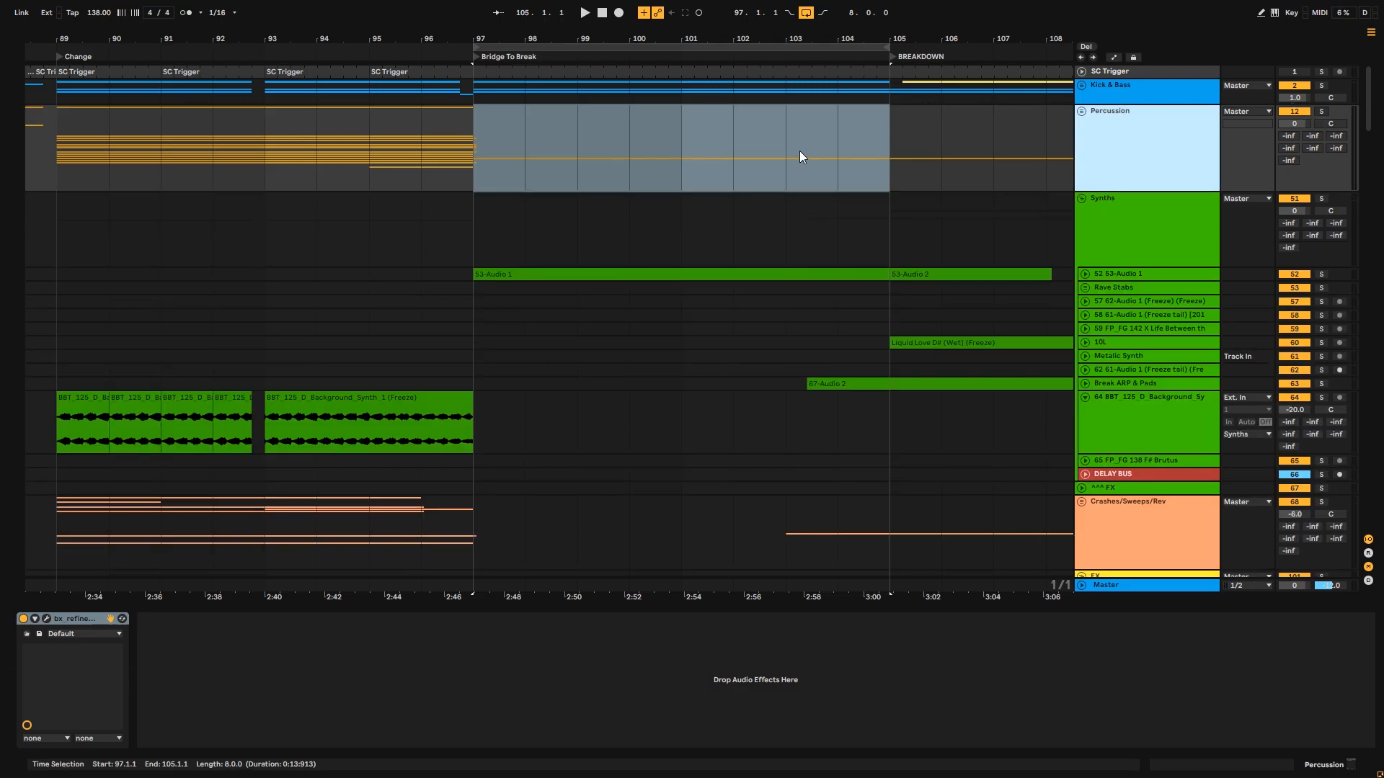
- Highlight bars 97 to 104 on the Percussion group and clear the highlight again
left_click(494, 143)
left_click_drag(494, 143, 821, 150)
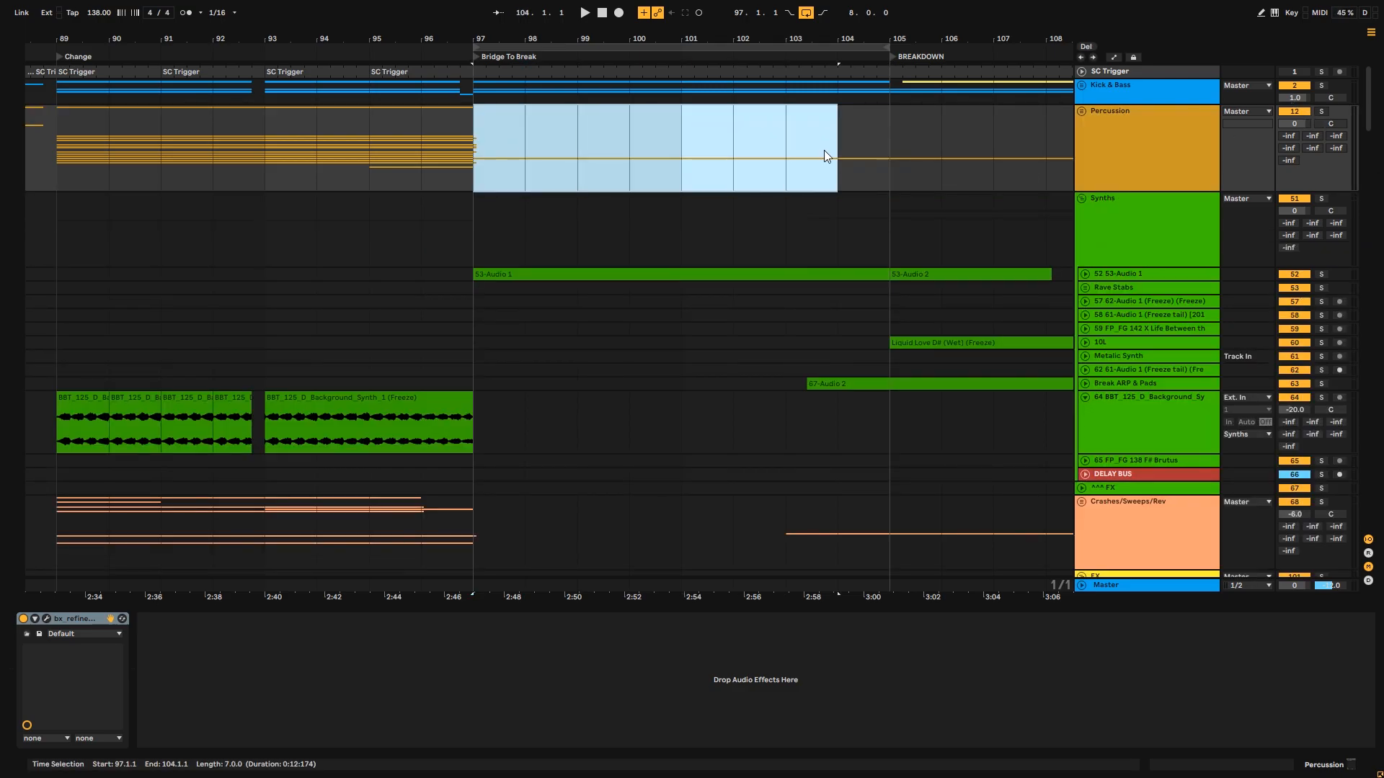
left_click(900, 158)
- Play from bar 97, audition the Percussion group in solo, and return to the full mix
left_click_drag(894, 38, 649, 48)
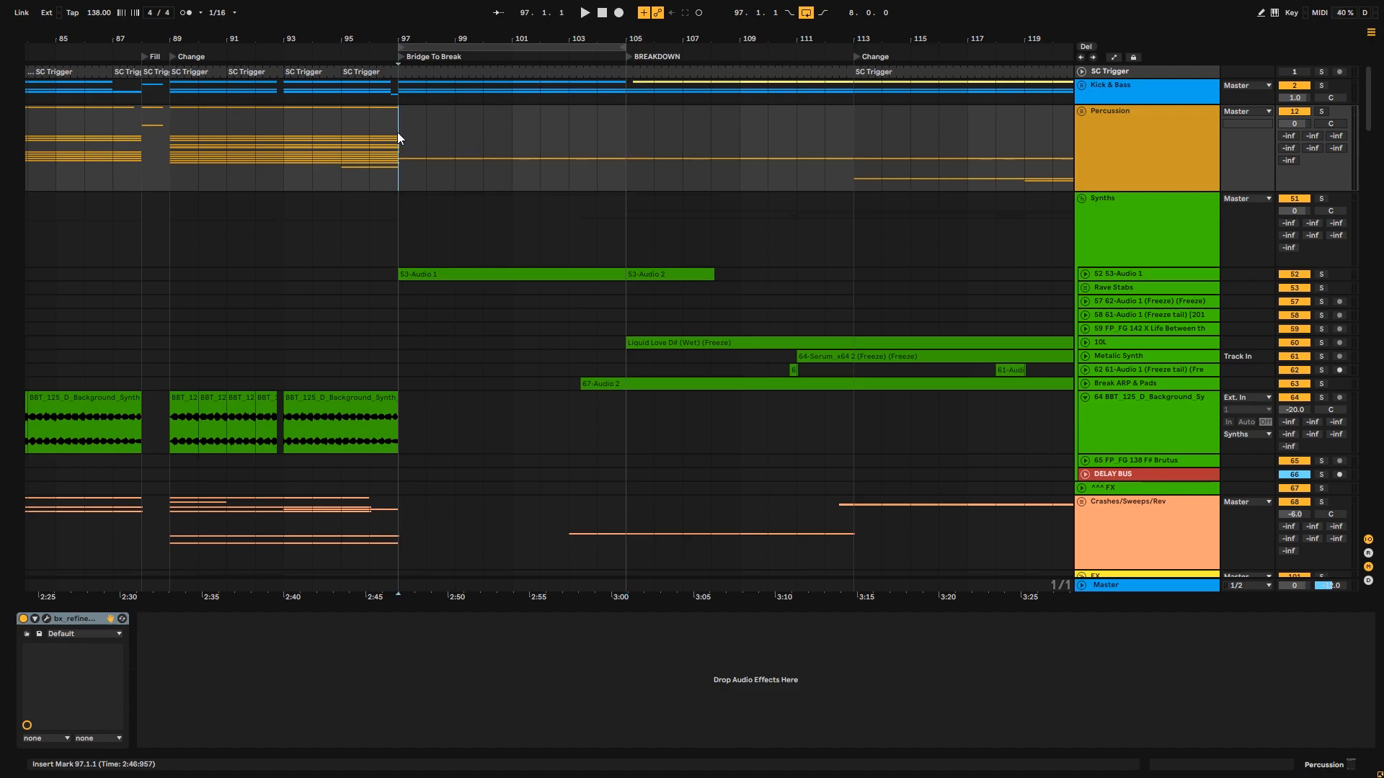
key("space")
left_click(1321, 111)
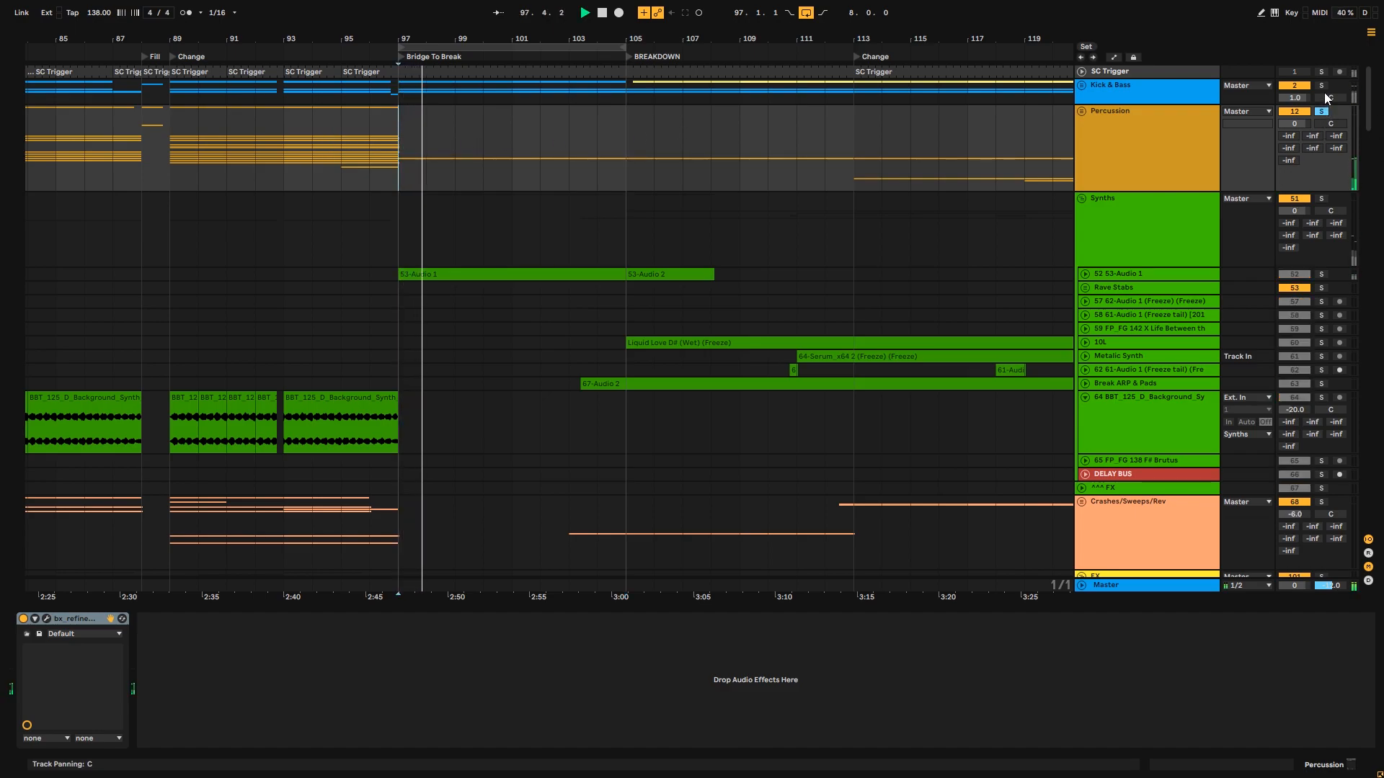
left_click(1322, 111)
mouse_move(1367, 108)
left_mouse_down()
mouse_move(1371, 119)
mouse_move(1377, 106)
left_mouse_up()
- Audition the 53-Audio 1 synth track in solo and return to the full mix
left_click(1321, 273)
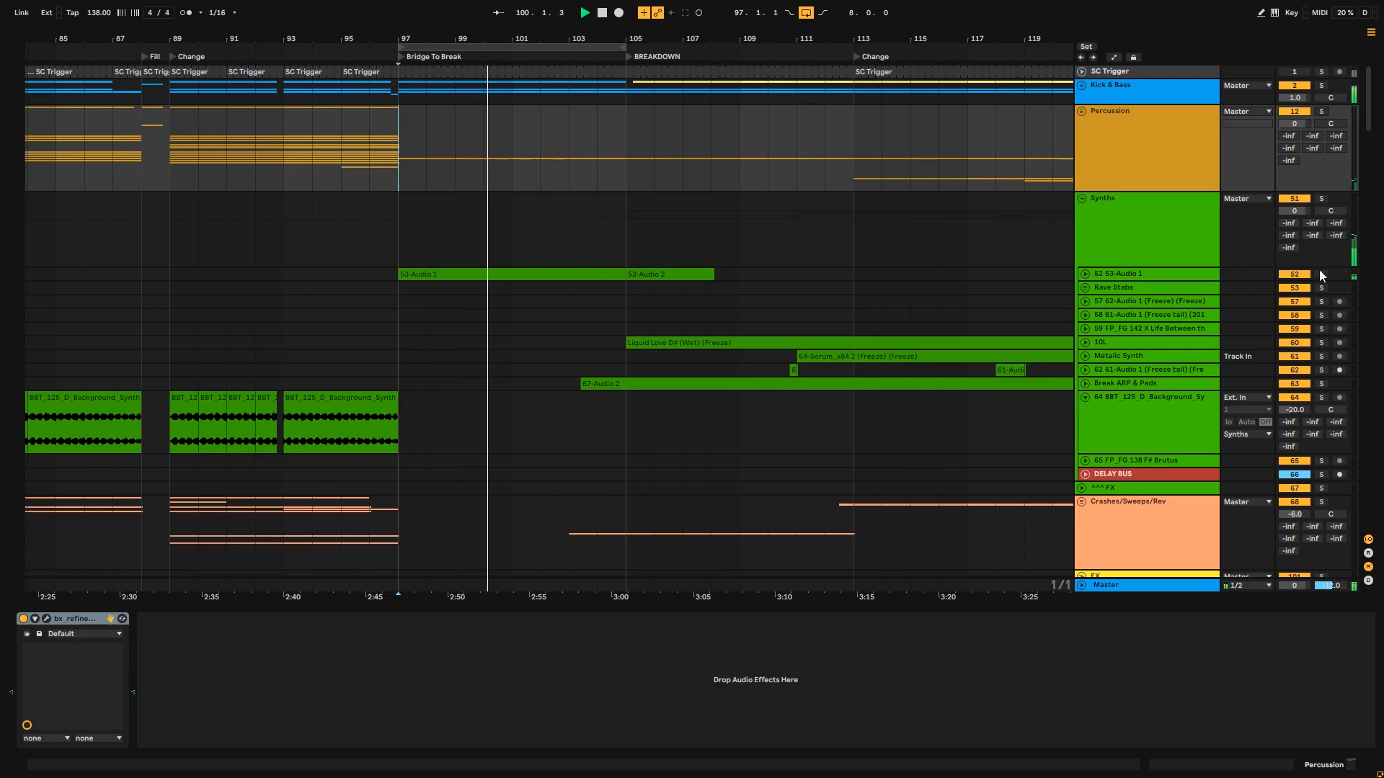
left_click(1328, 277)
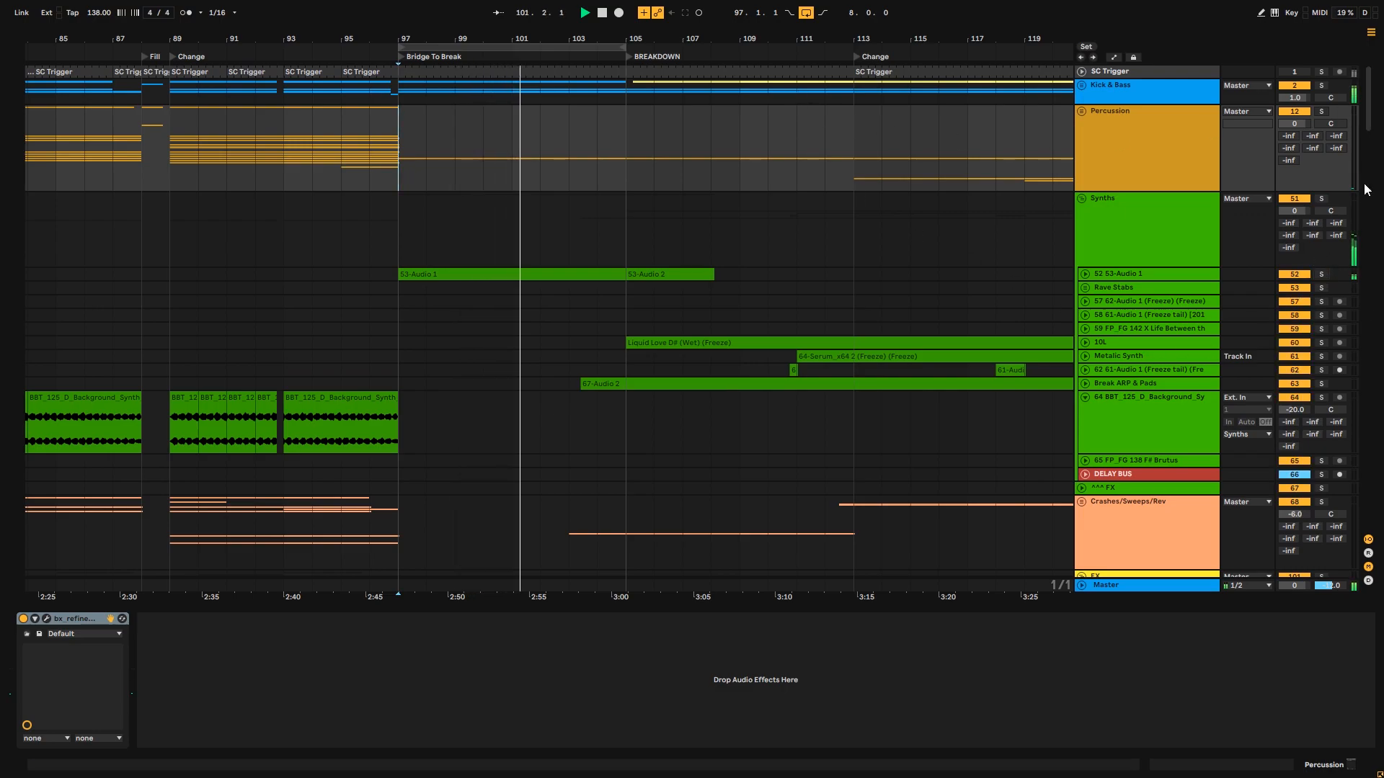
left_click_drag(1369, 113, 1370, 114)
- Turn off the arrangement loop and place the insert marker at bar 105, where the BREAKDOWN section starts
left_click(805, 13)
left_click_drag(617, 36, 573, 112)
left_click(575, 119)
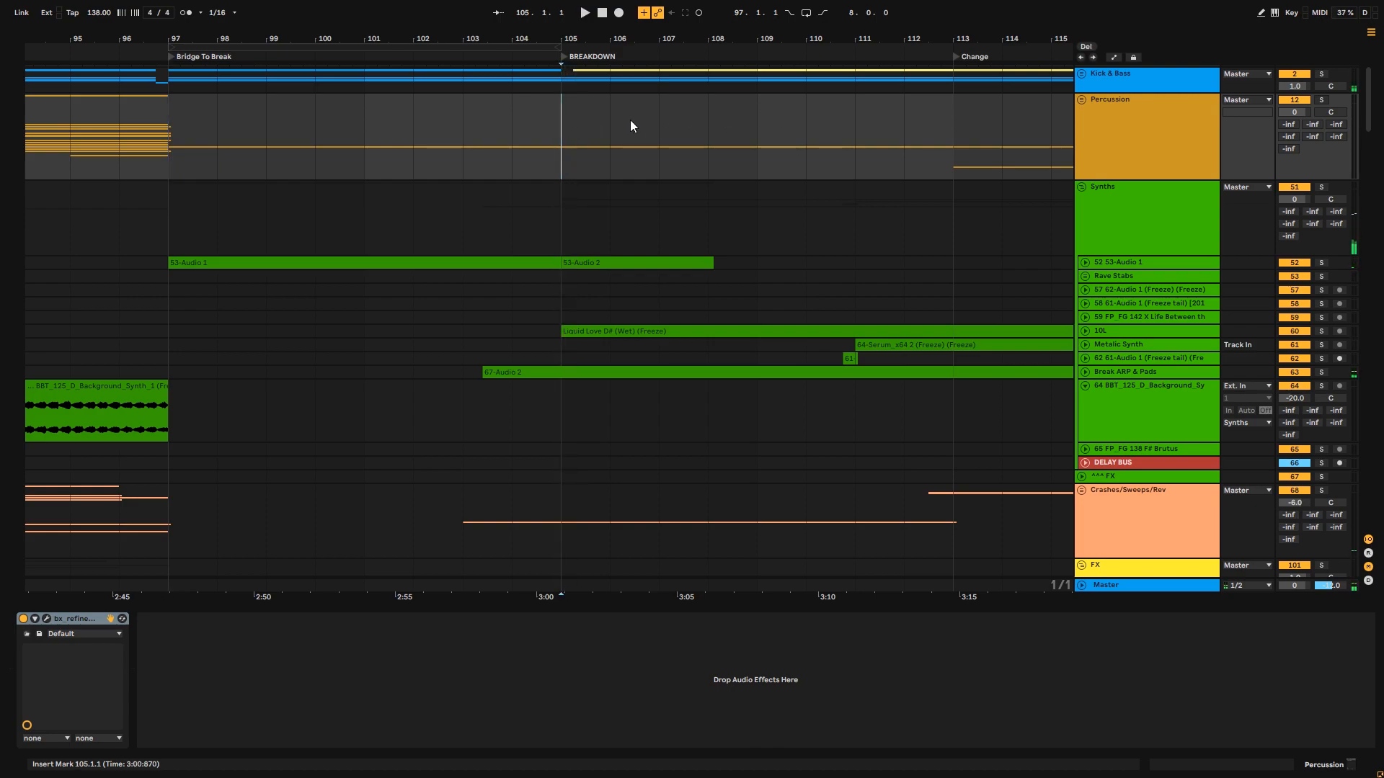
- Highlight bars 107 to 121 on the Percussion group, loop that range, and start playback
left_click_drag(702, 33, 542, 8)
left_click_drag(857, 131, 523, 143)
key("ctrl+l")
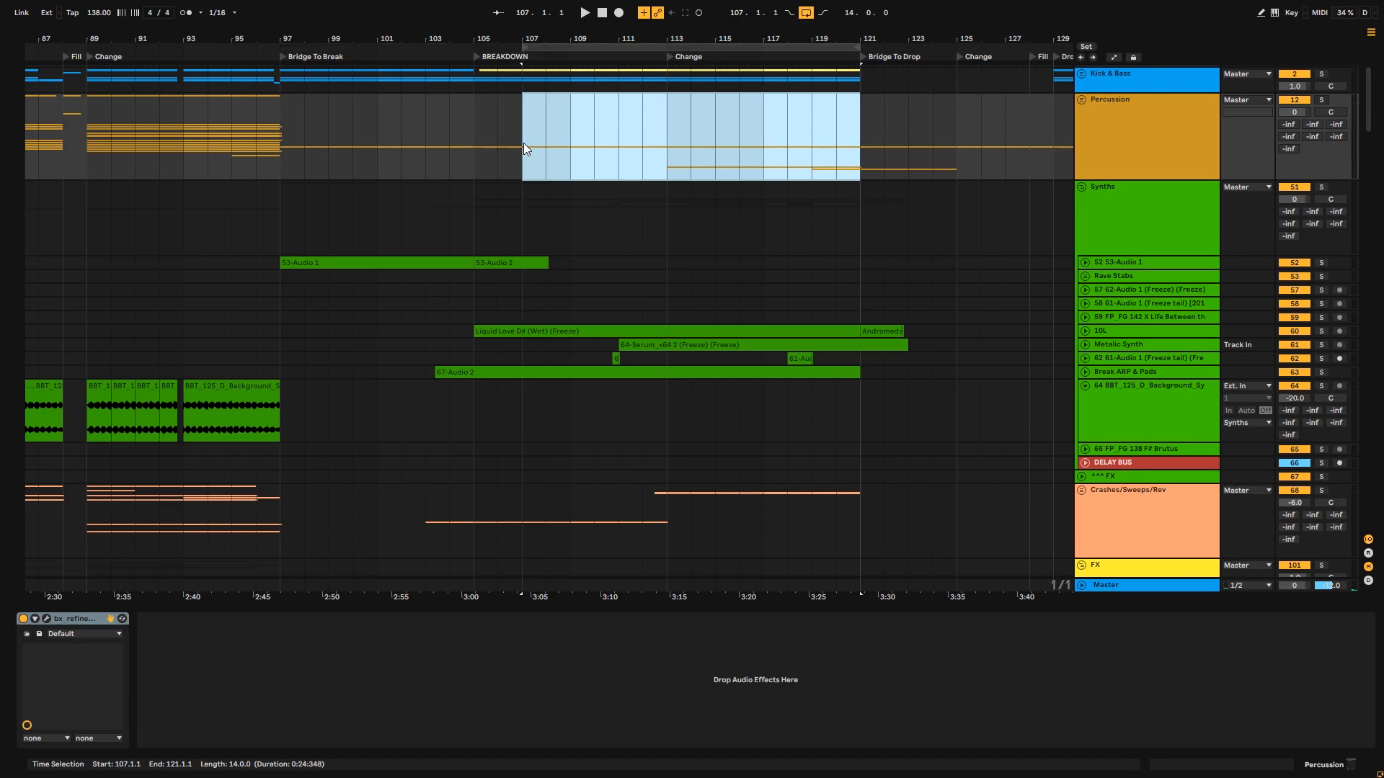
key("space")
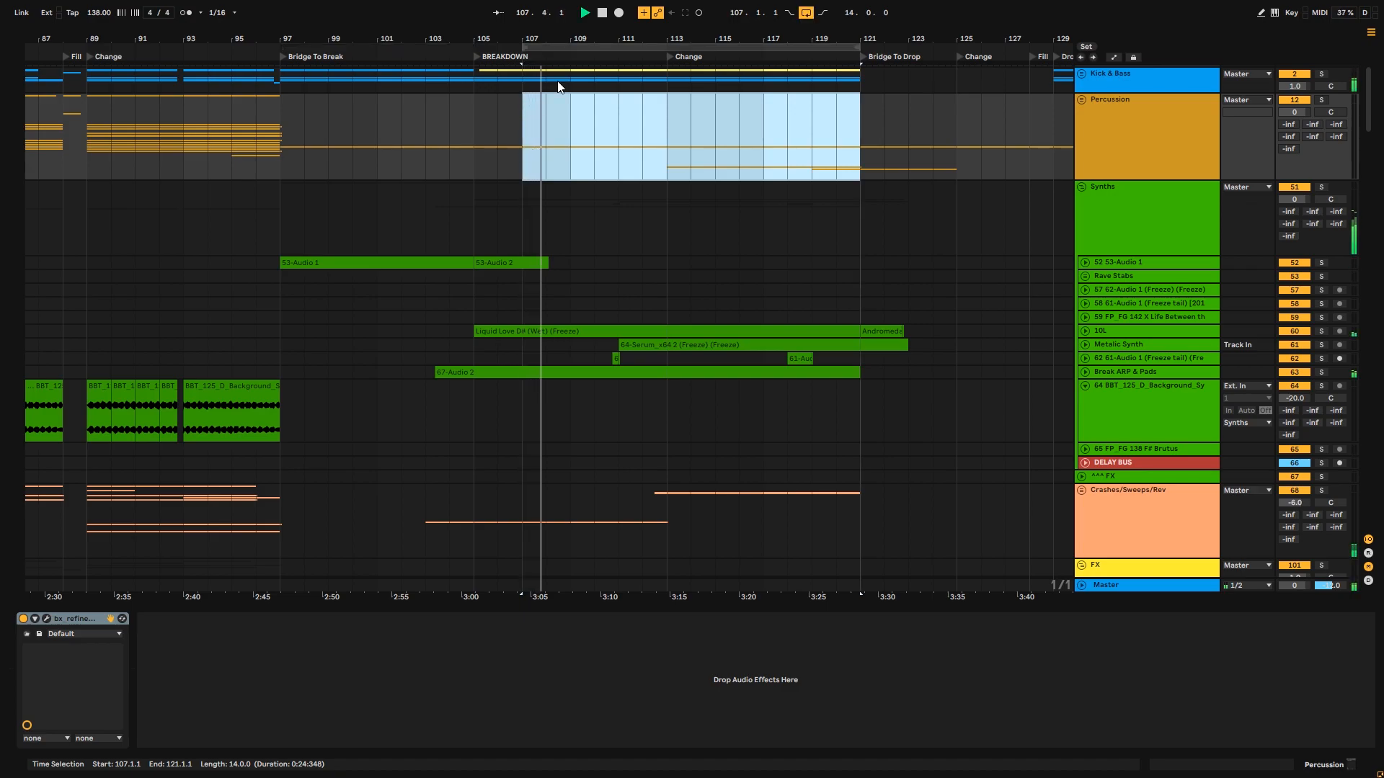
- Move the loop start to bar 105 and extend its end to bar 122 to cover the whole breakdown
left_click_drag(566, 49, 518, 49)
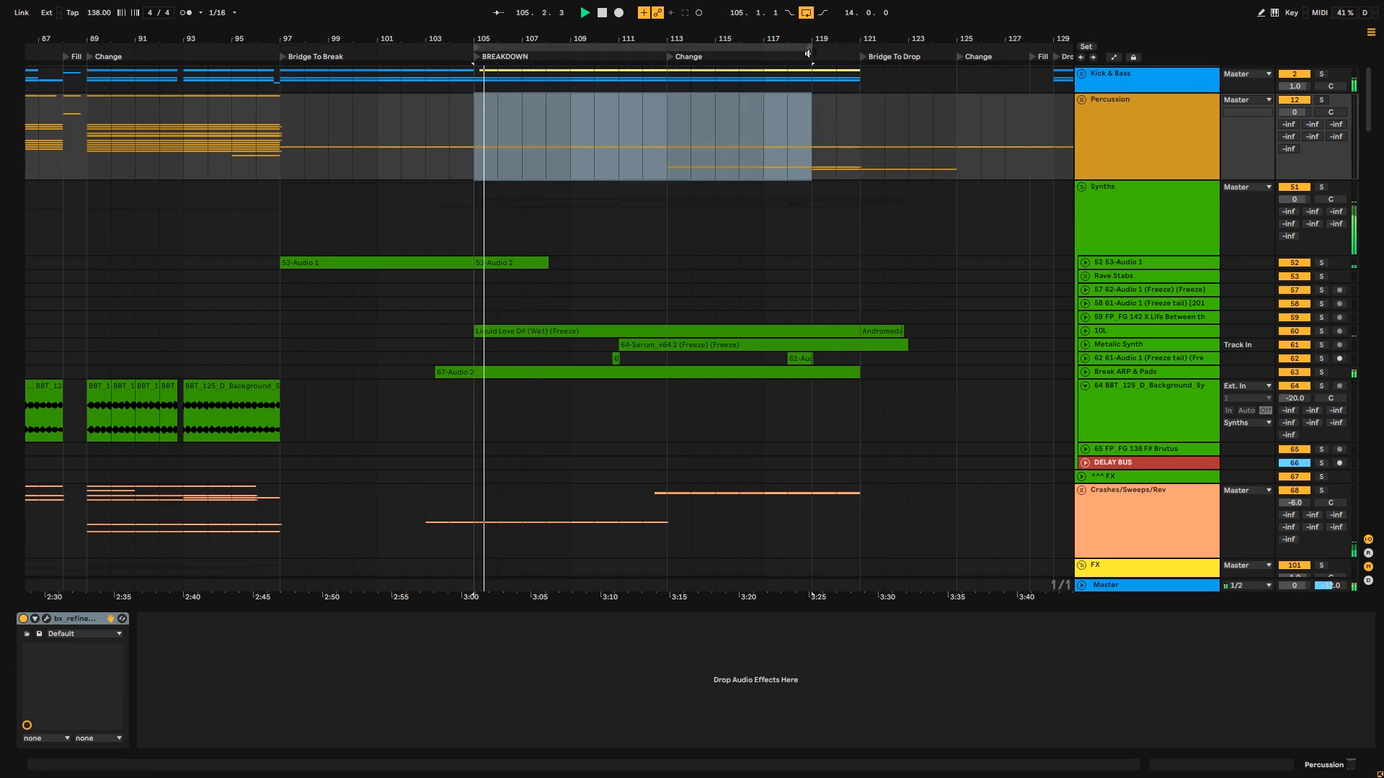
left_click_drag(807, 54, 885, 53)
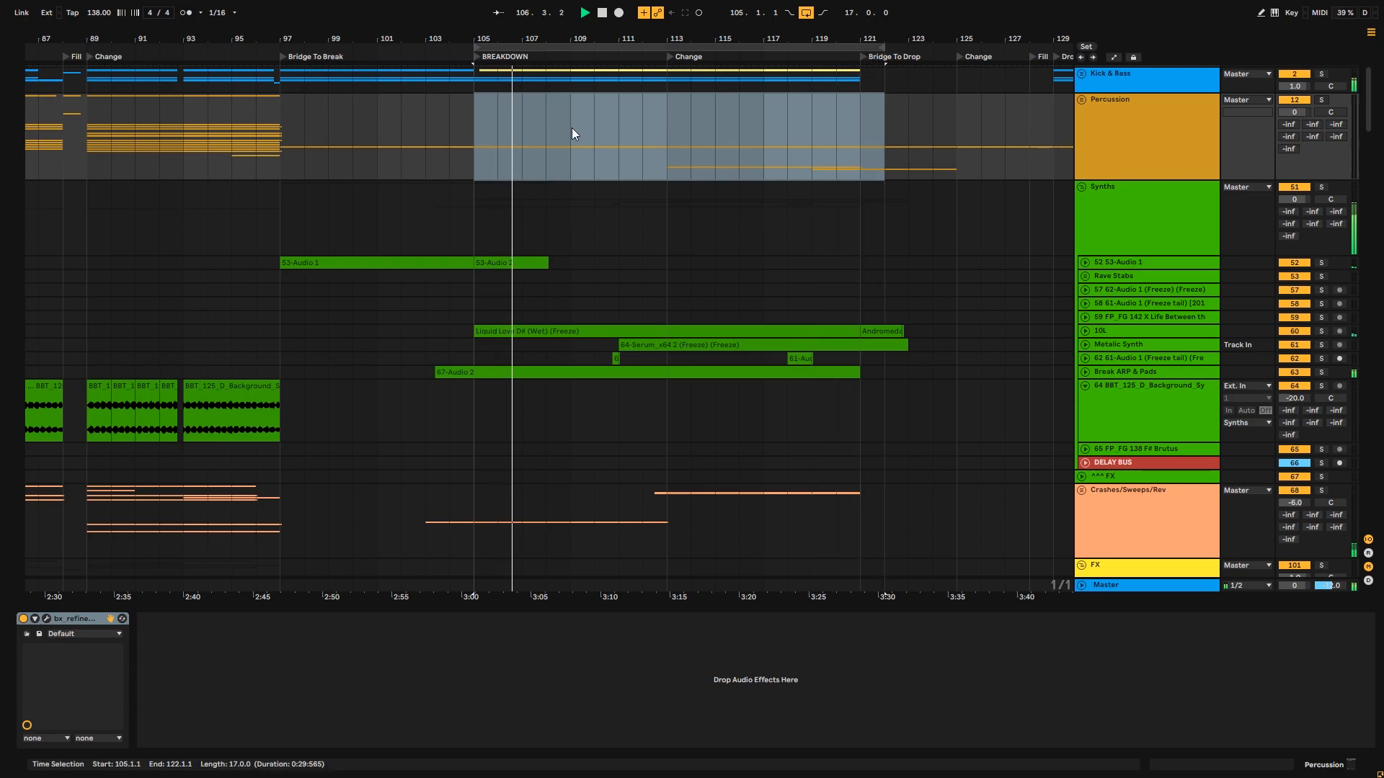
- Place the insert marker at bar 105 and fold the Synths group to view the group overview during playback
left_click(474, 124)
key("alt+u")
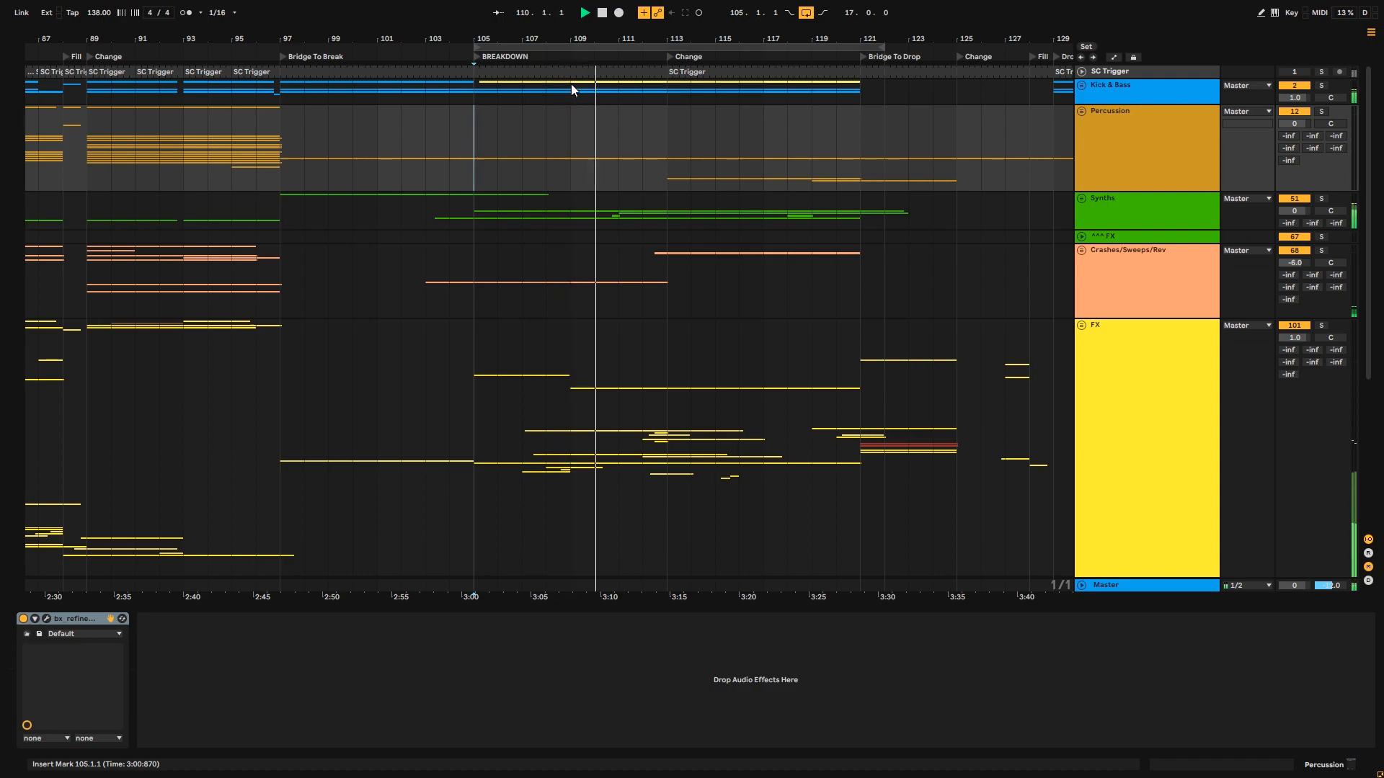
left_click_drag(653, 38, 653, 58)
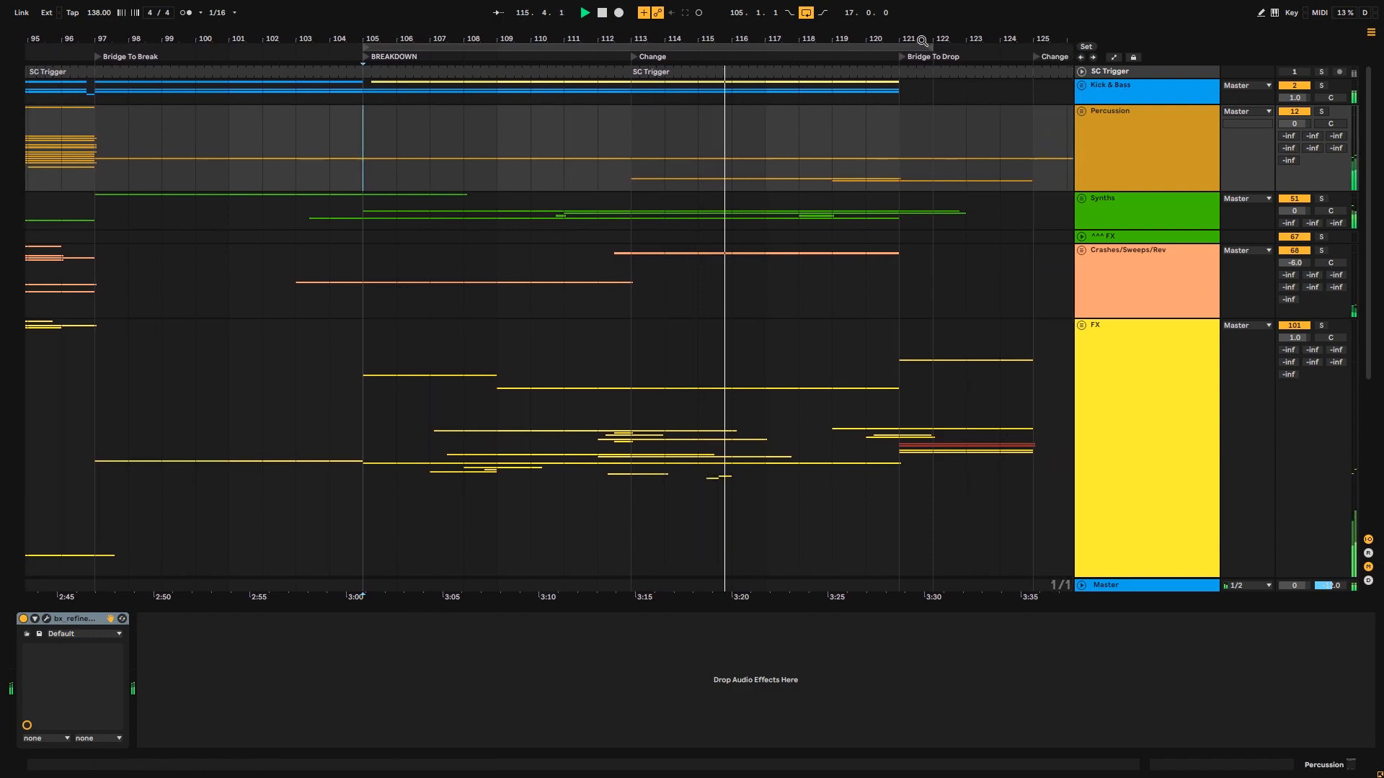
- Set the loop to cover the breakdown from bar 105 to bar 121 and place the insert marker at bar 105
left_click_drag(906, 144, 366, 128)
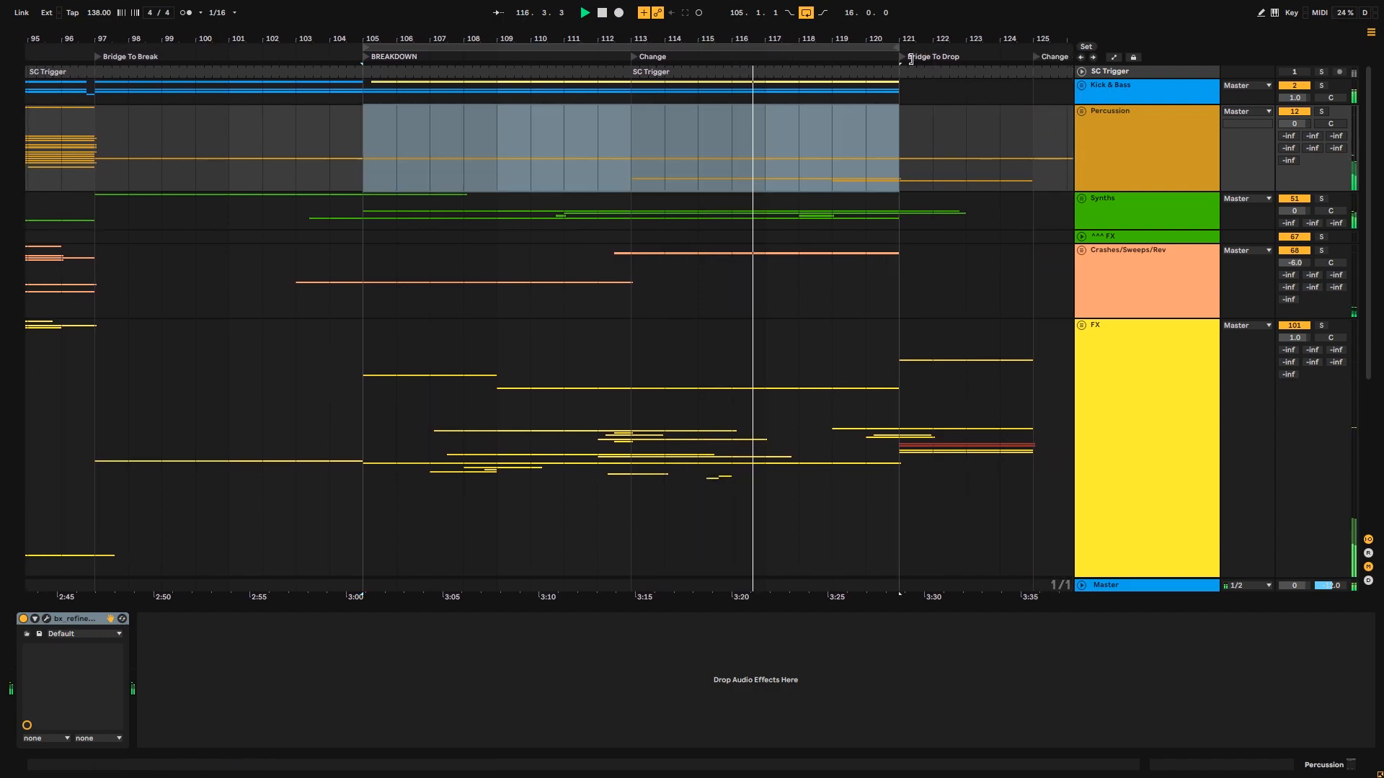
left_click(357, 124)
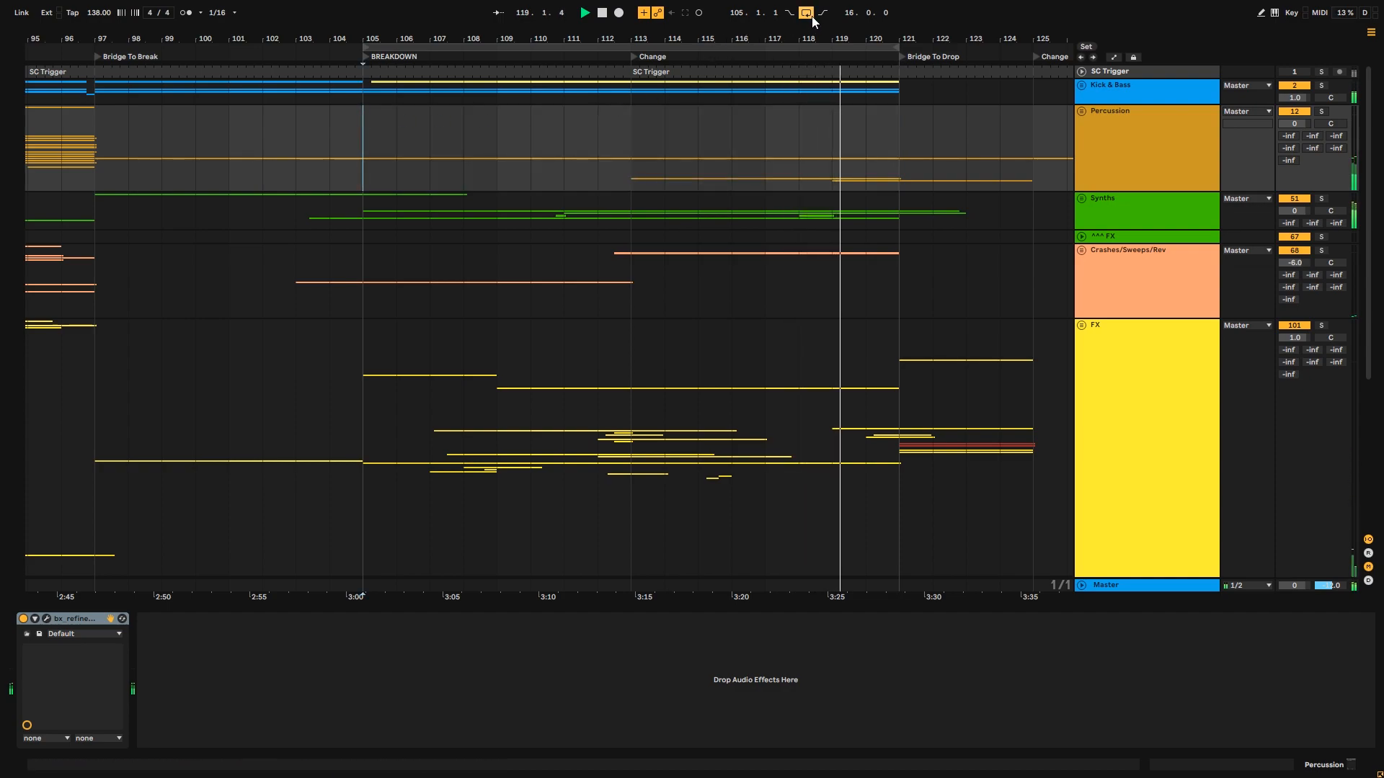
left_click(897, 47)
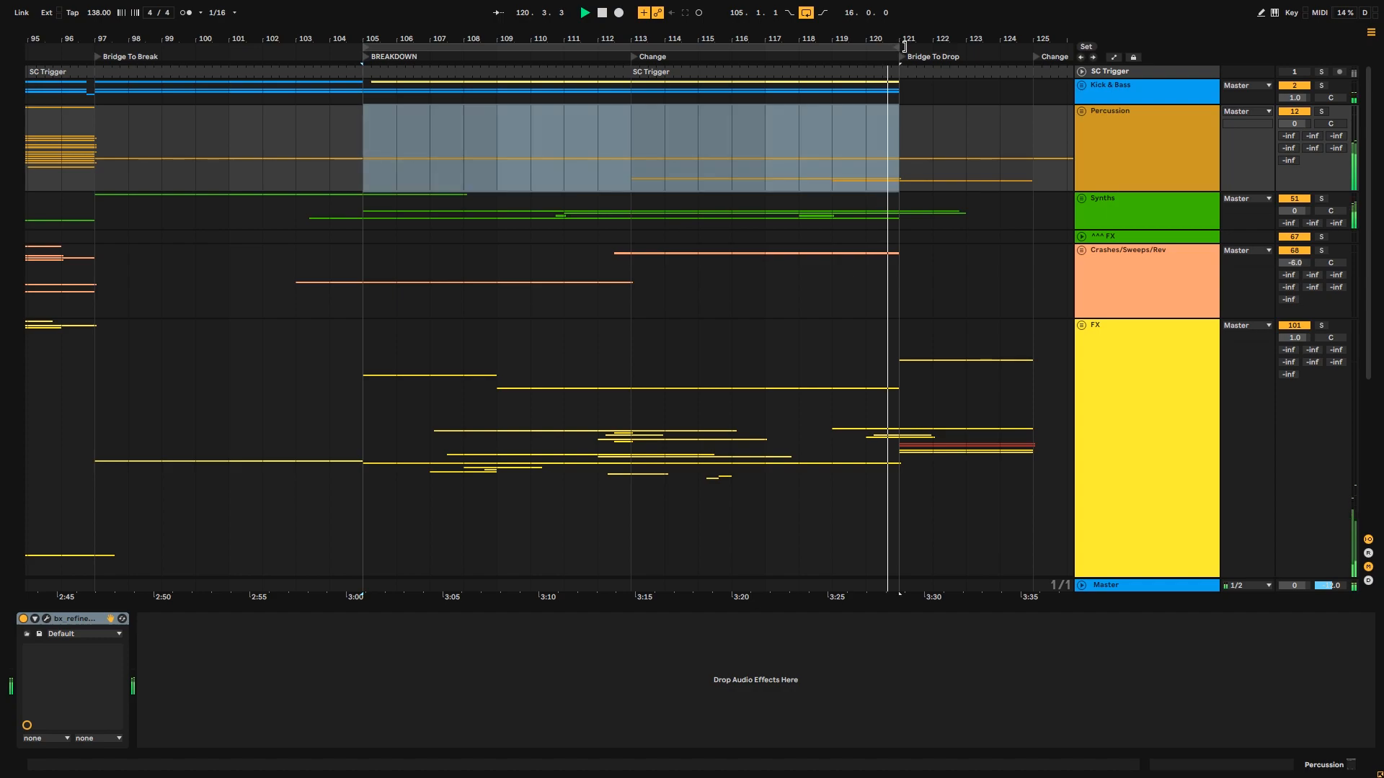
left_click(372, 139)
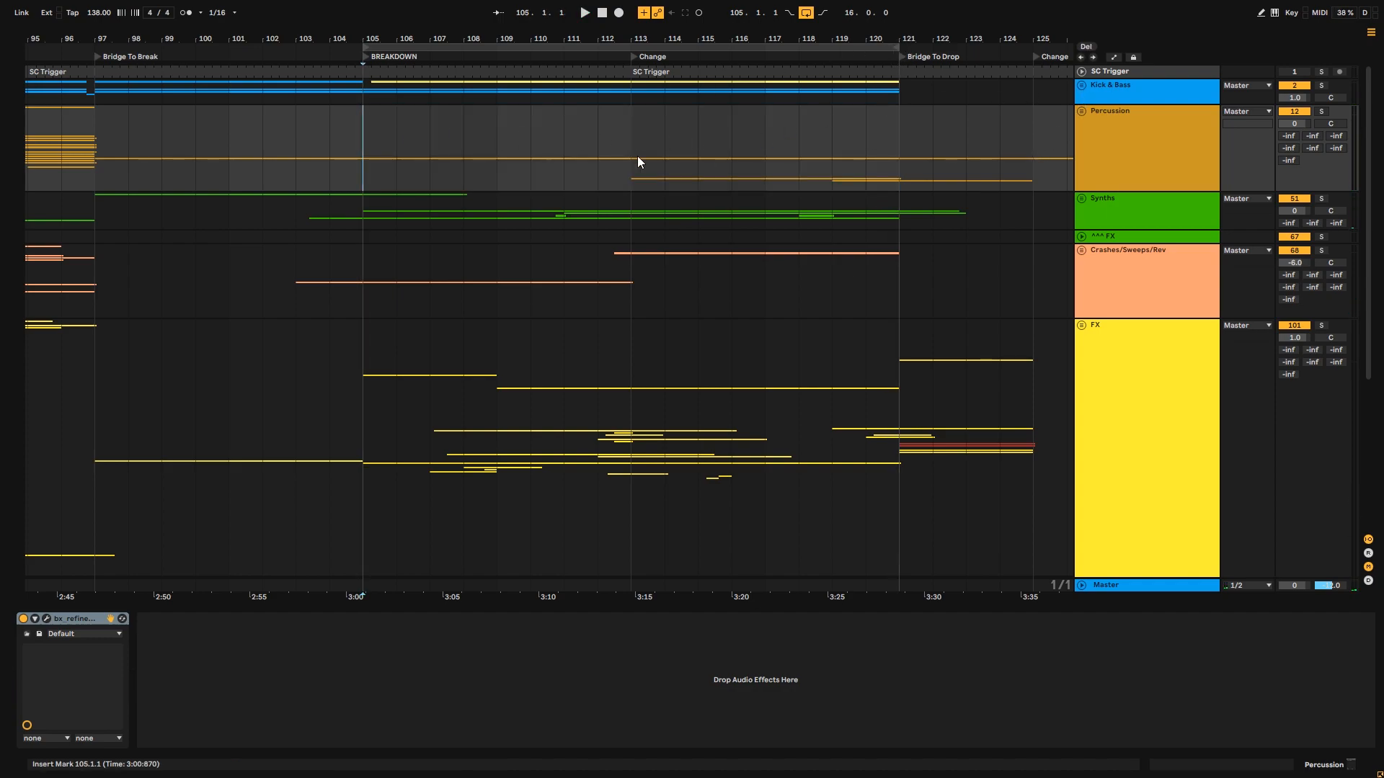
- Unfold the FX group and its nested RAW Speech group to show the Elon Musk Sample and FINISHED tracks
mouse_move(490, 34)
left_mouse_down()
mouse_move(512, 39)
mouse_move(467, 39)
left_mouse_up()
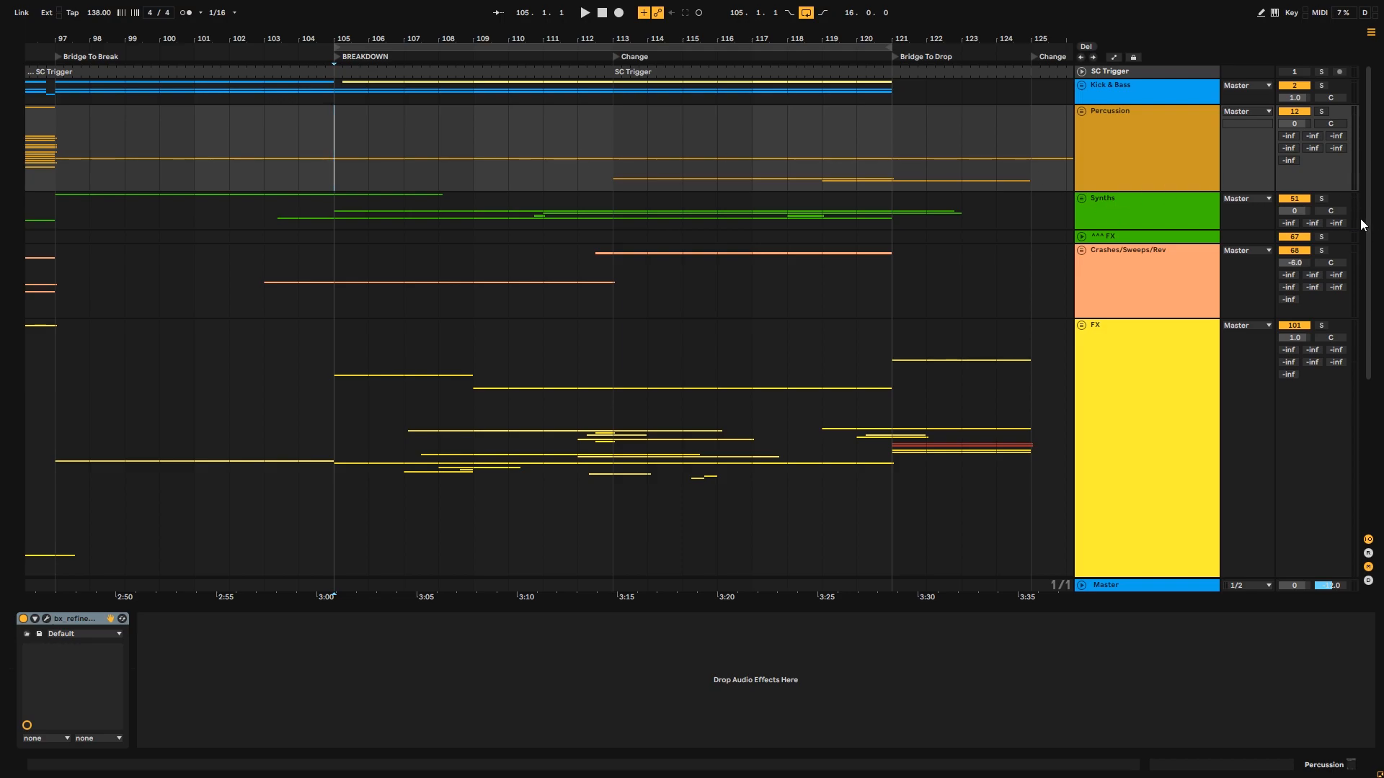
scroll(1358, 279, "down", 2)
scroll(1358, 279, "down", 5)
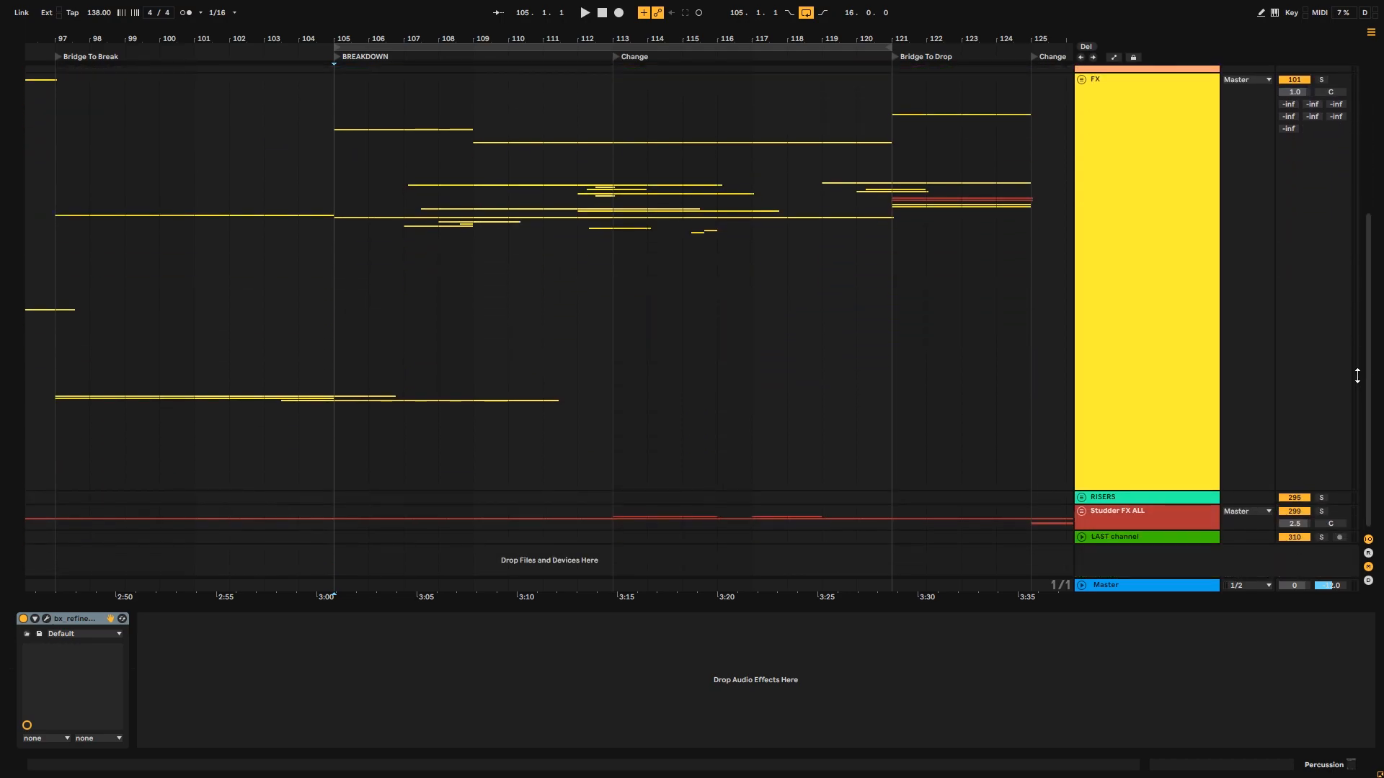
left_click(1081, 80)
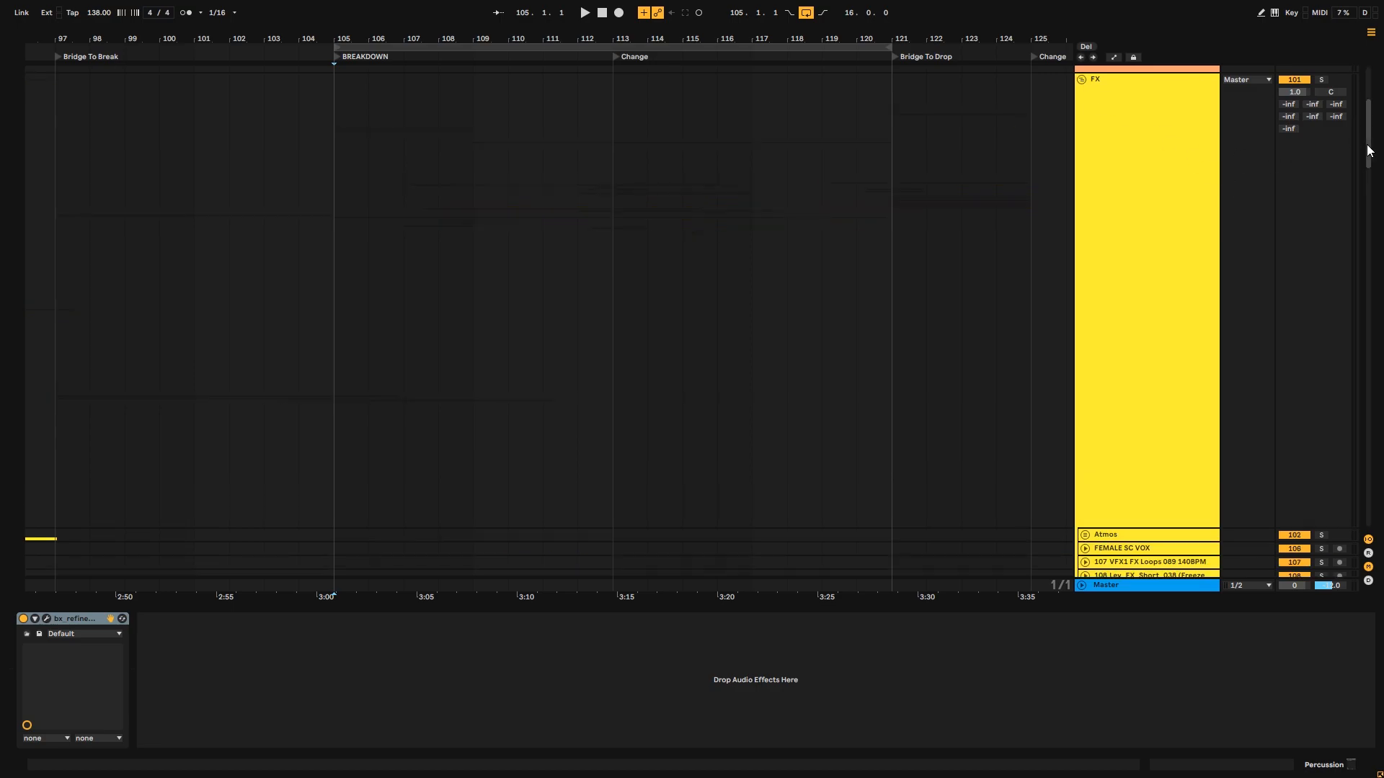
scroll(1369, 281, "down", 10)
left_click_drag(1370, 283, 1358, 538)
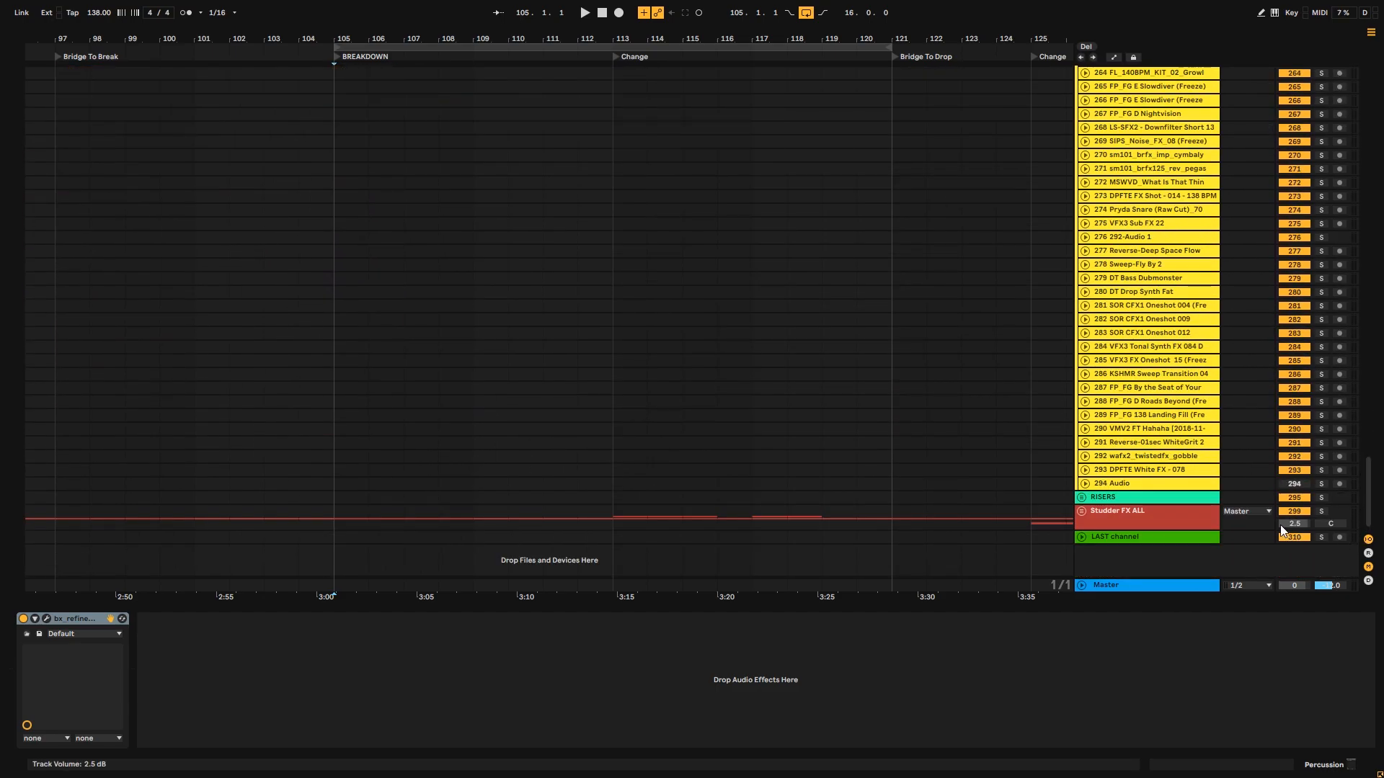
scroll(1314, 467, "up", 10)
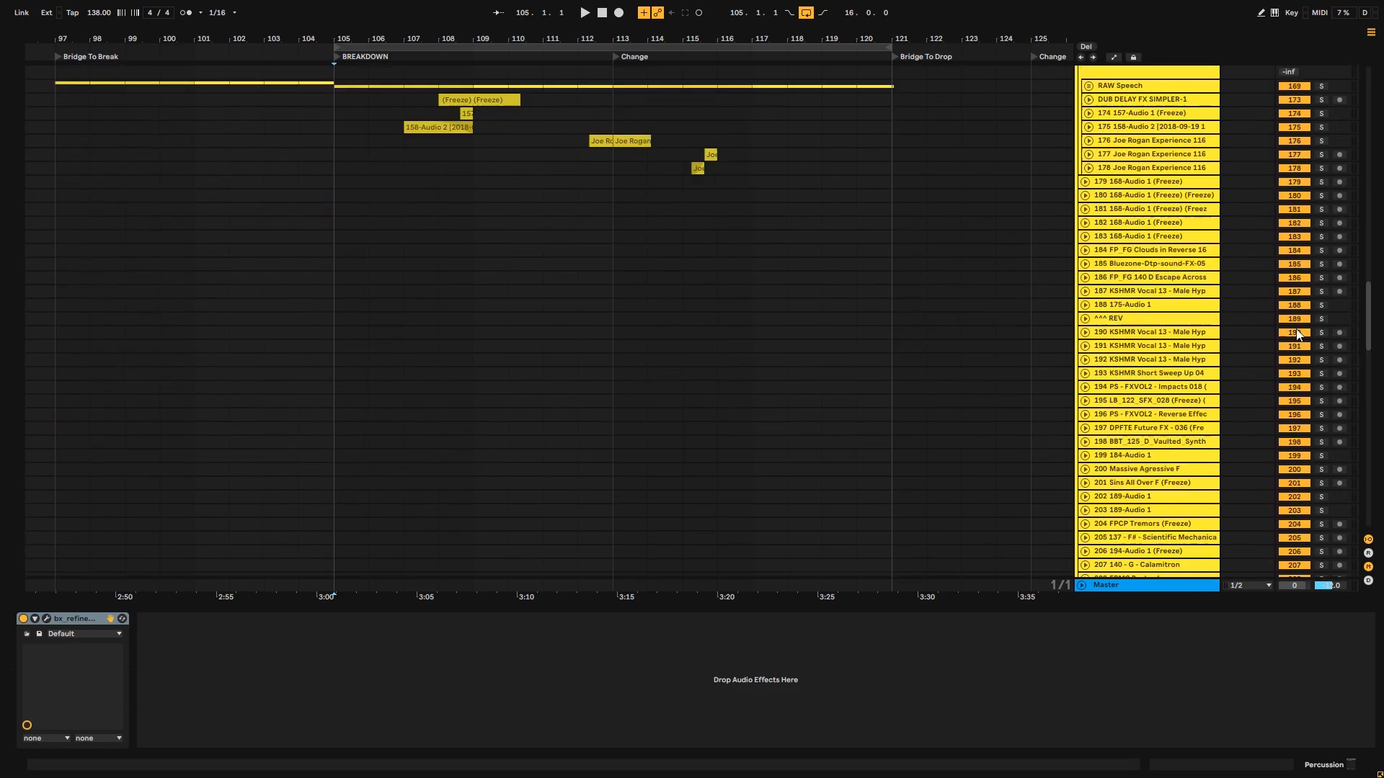
scroll(1314, 467, "up", 20)
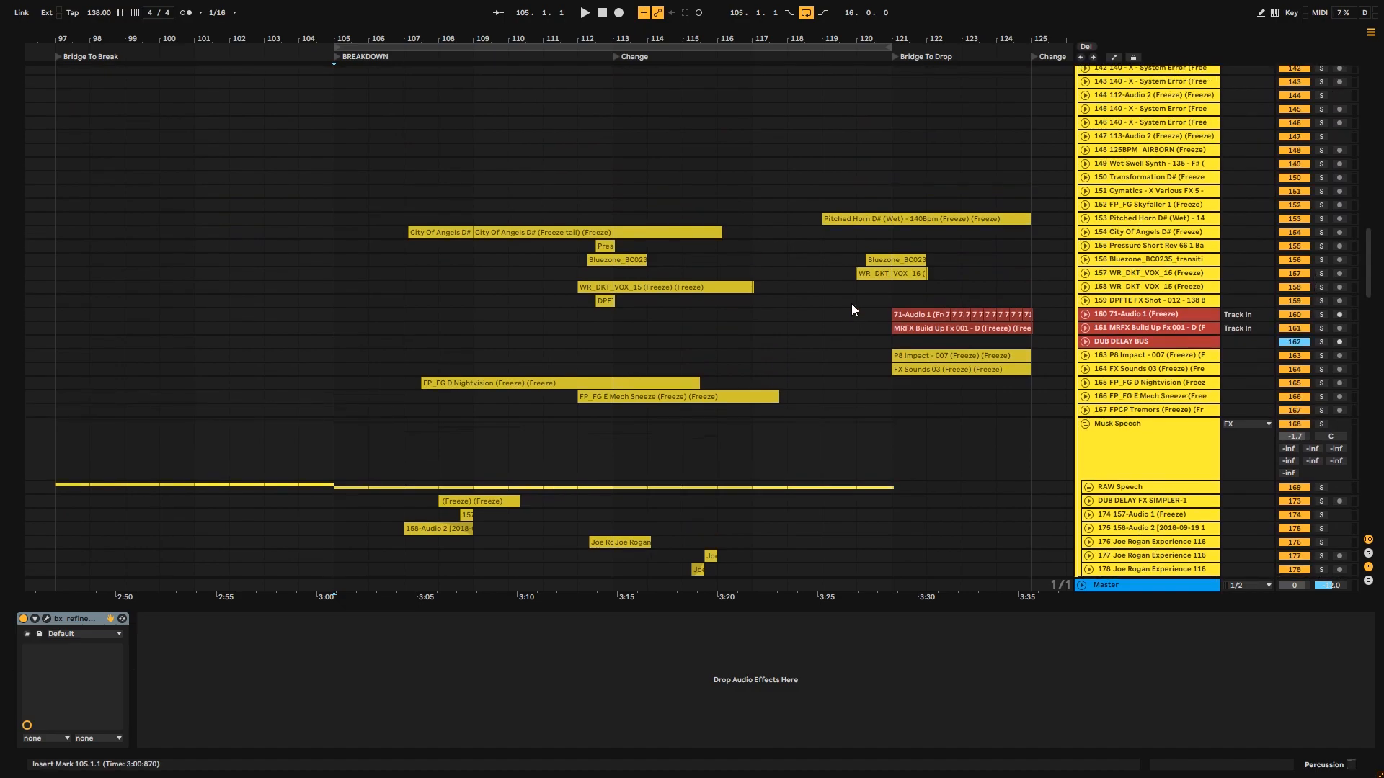
left_click(1088, 488)
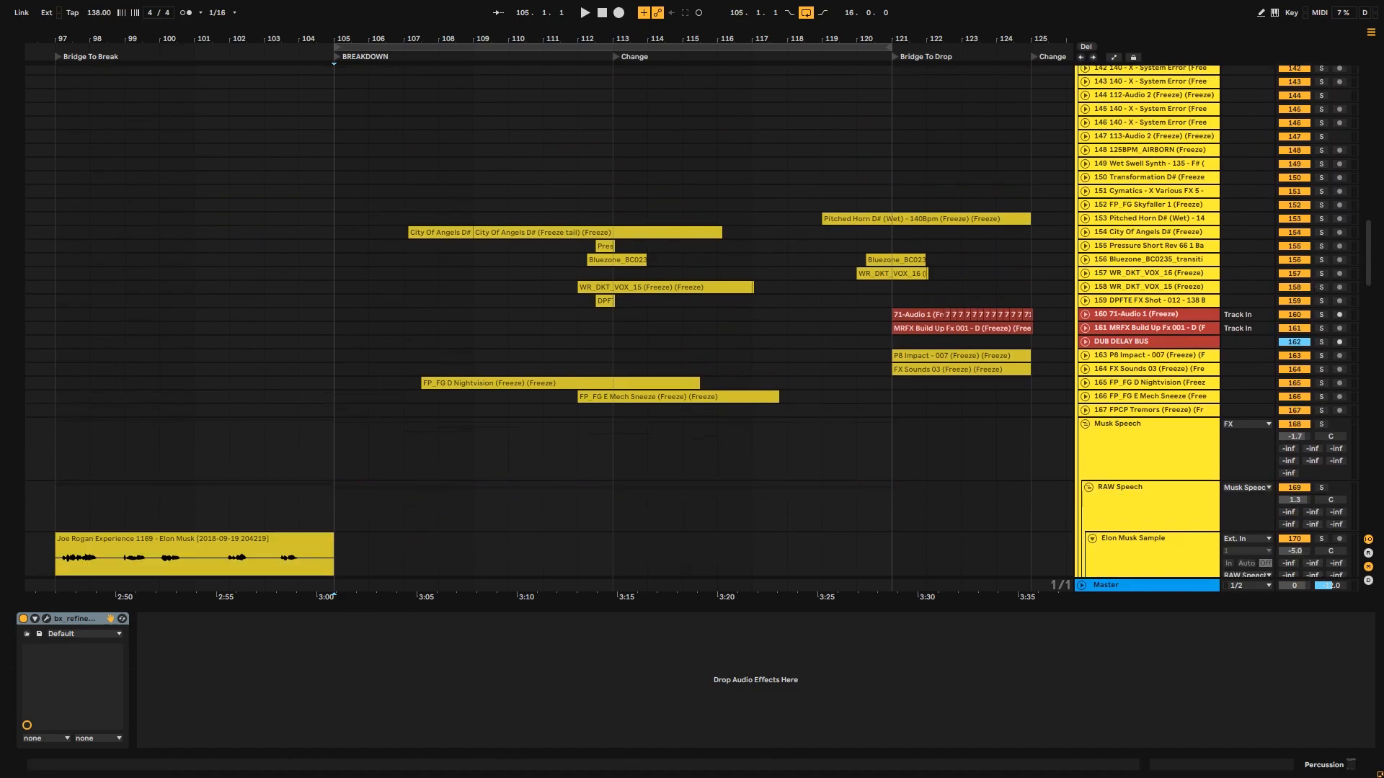
left_click_drag(506, 38, 796, 36)
scroll(734, 171, "down", 5)
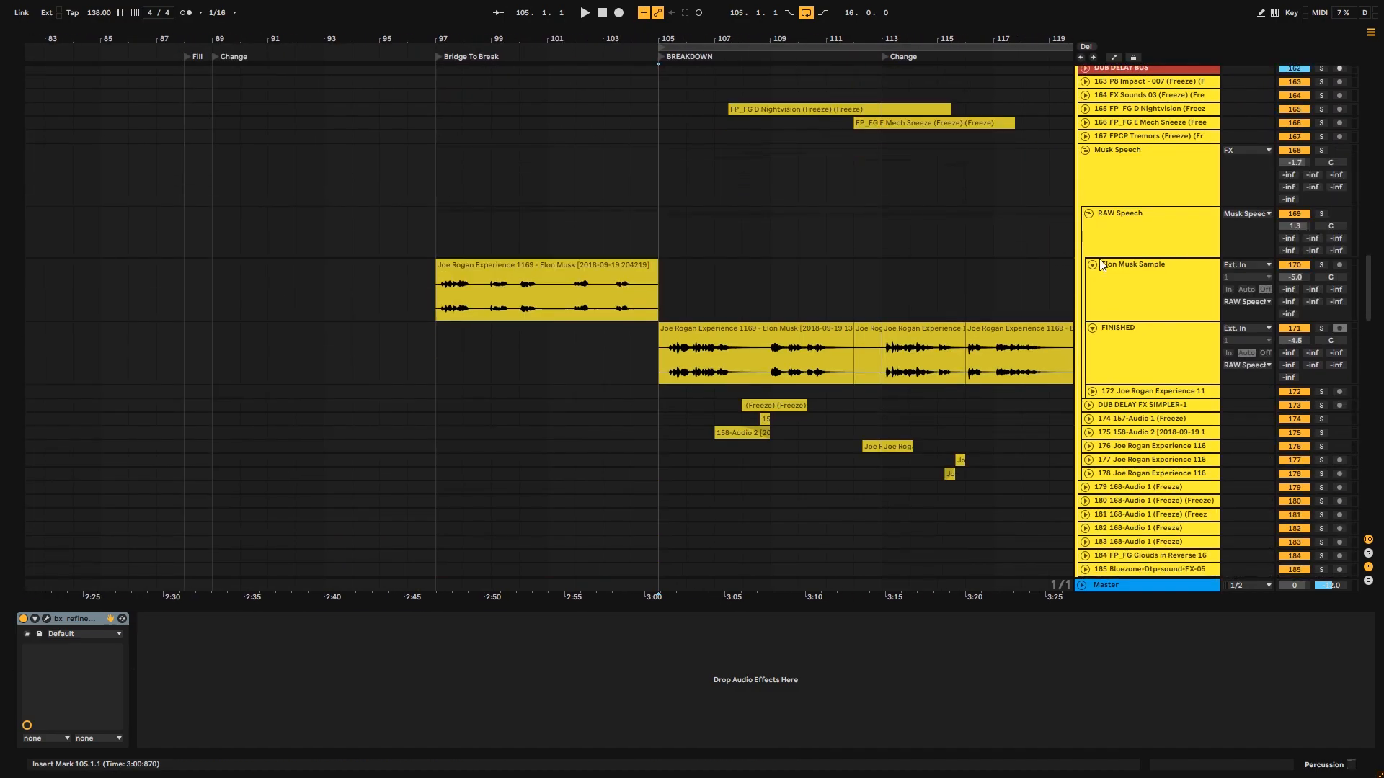
- Examine the device chains on the Elon Musk Sample track and the RAW Speech group
left_click(434, 302)
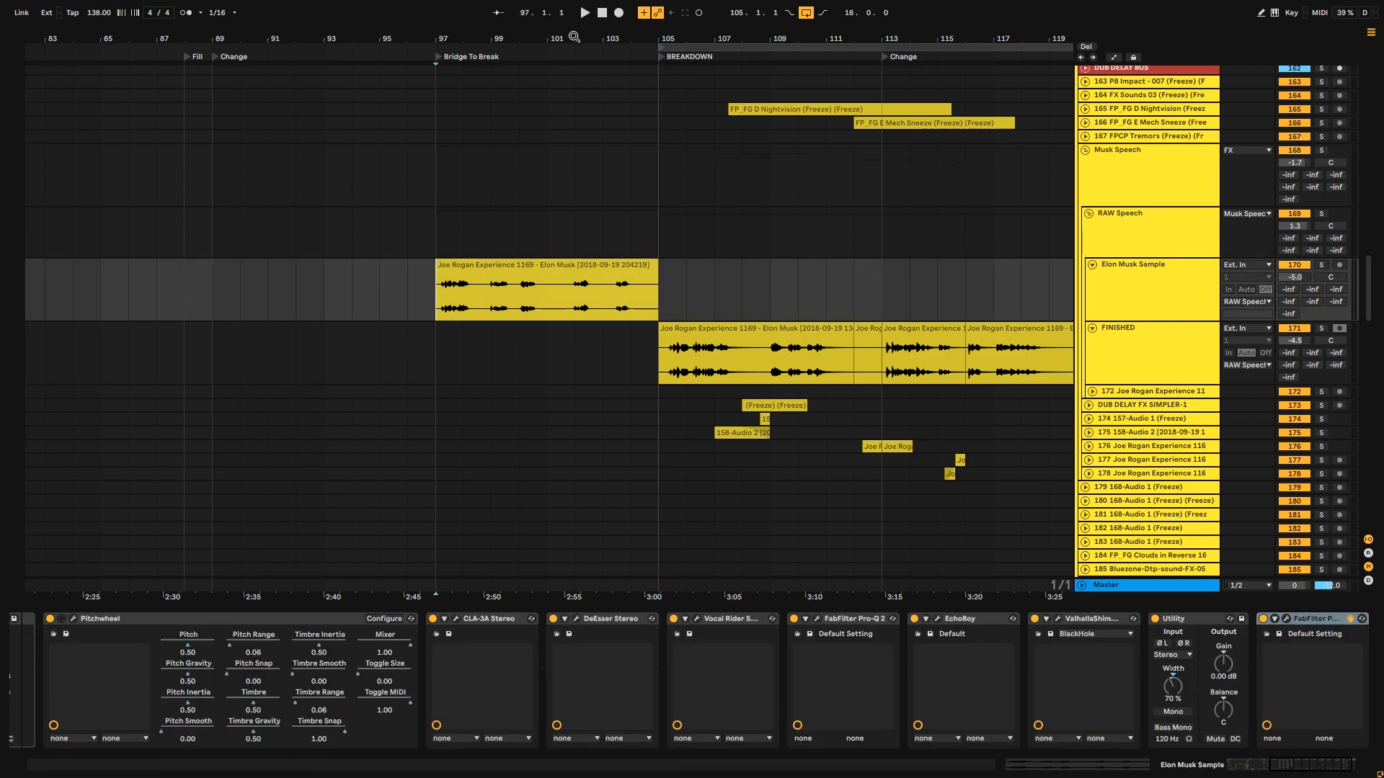
left_click_drag(574, 36, 436, 39)
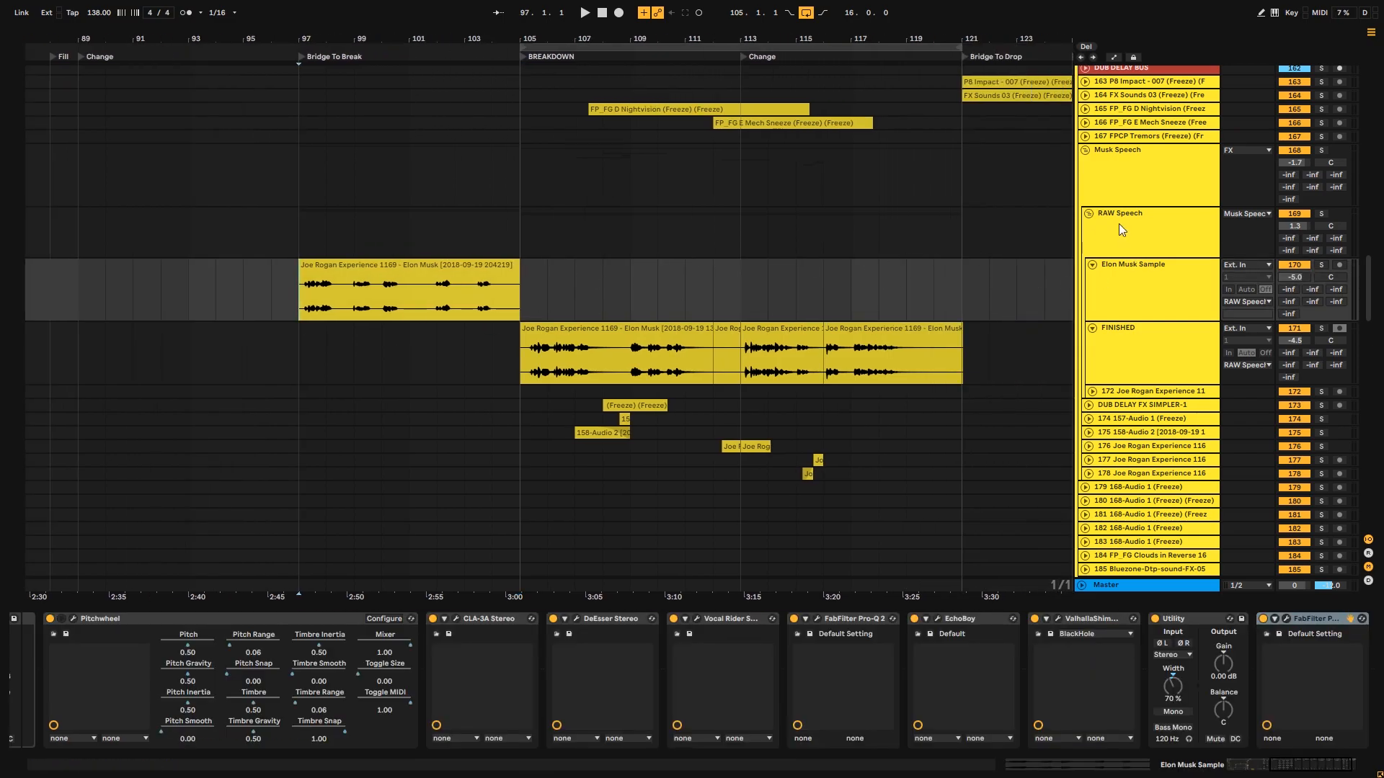
left_click(1092, 222)
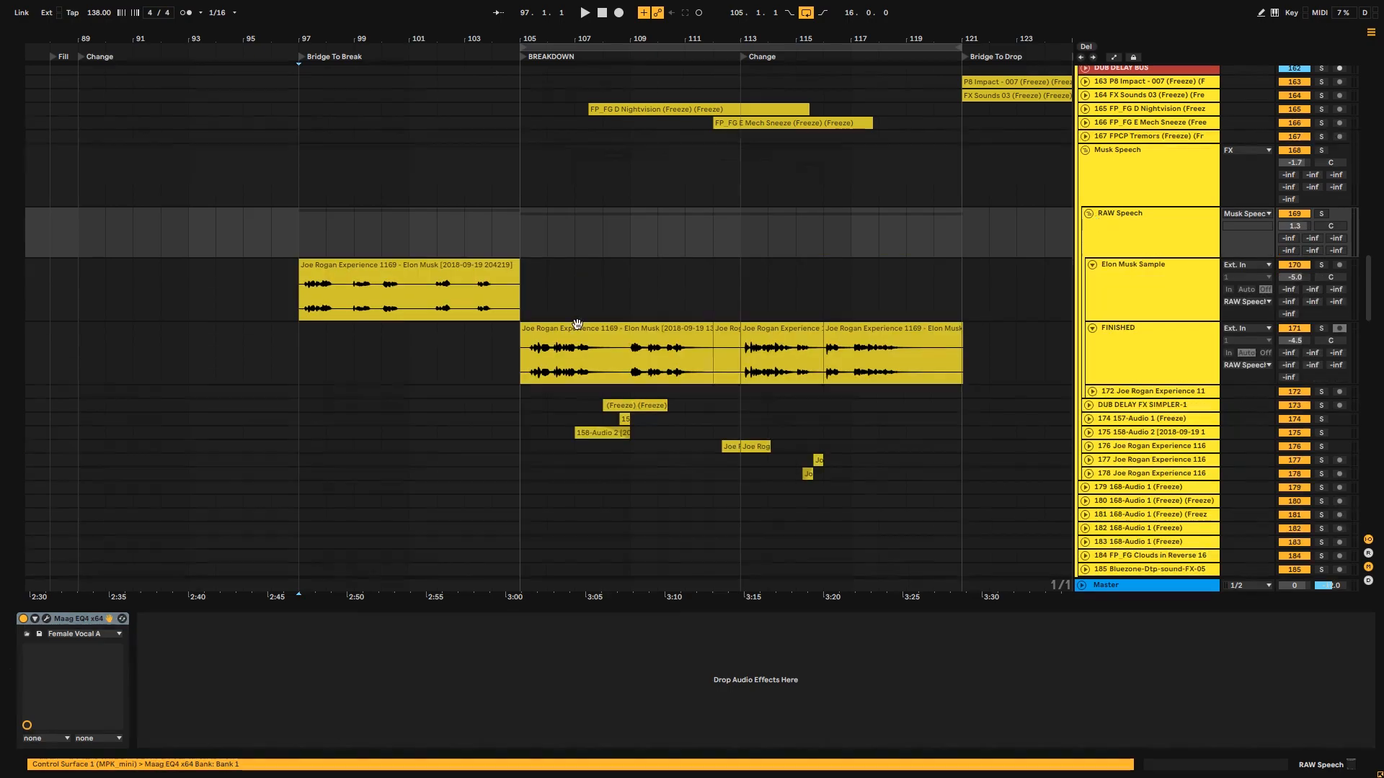
left_click(302, 311)
left_click_drag(387, 33, 329, 35)
left_click_drag(421, 49, 450, 38)
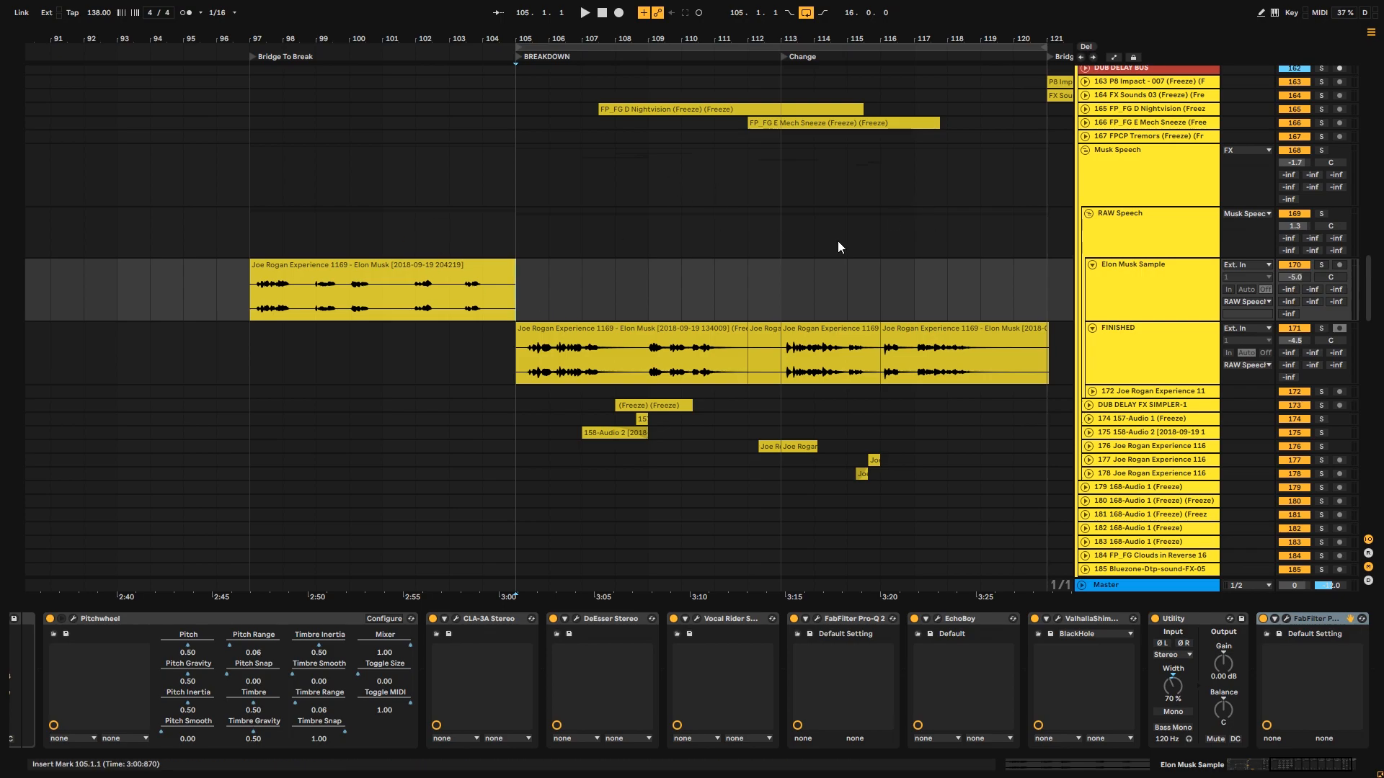
left_click(1151, 237)
left_click(1122, 283)
left_click(1130, 355)
left_click(540, 316)
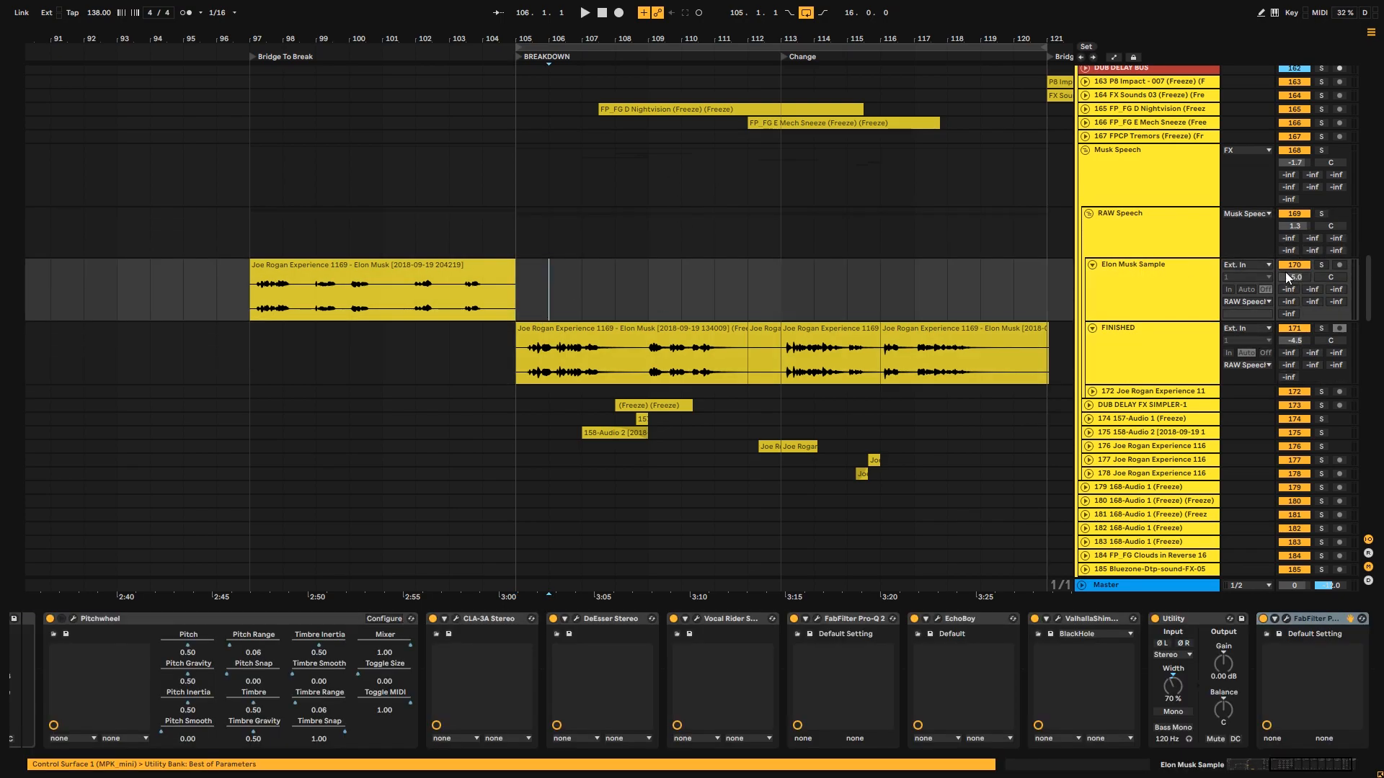
- Solo the RAW Speech group and play it from the start of the breakdown at bar 105
left_click(1321, 214)
left_click(521, 292)
key("space")
left_click_drag(658, 39, 658, 95)
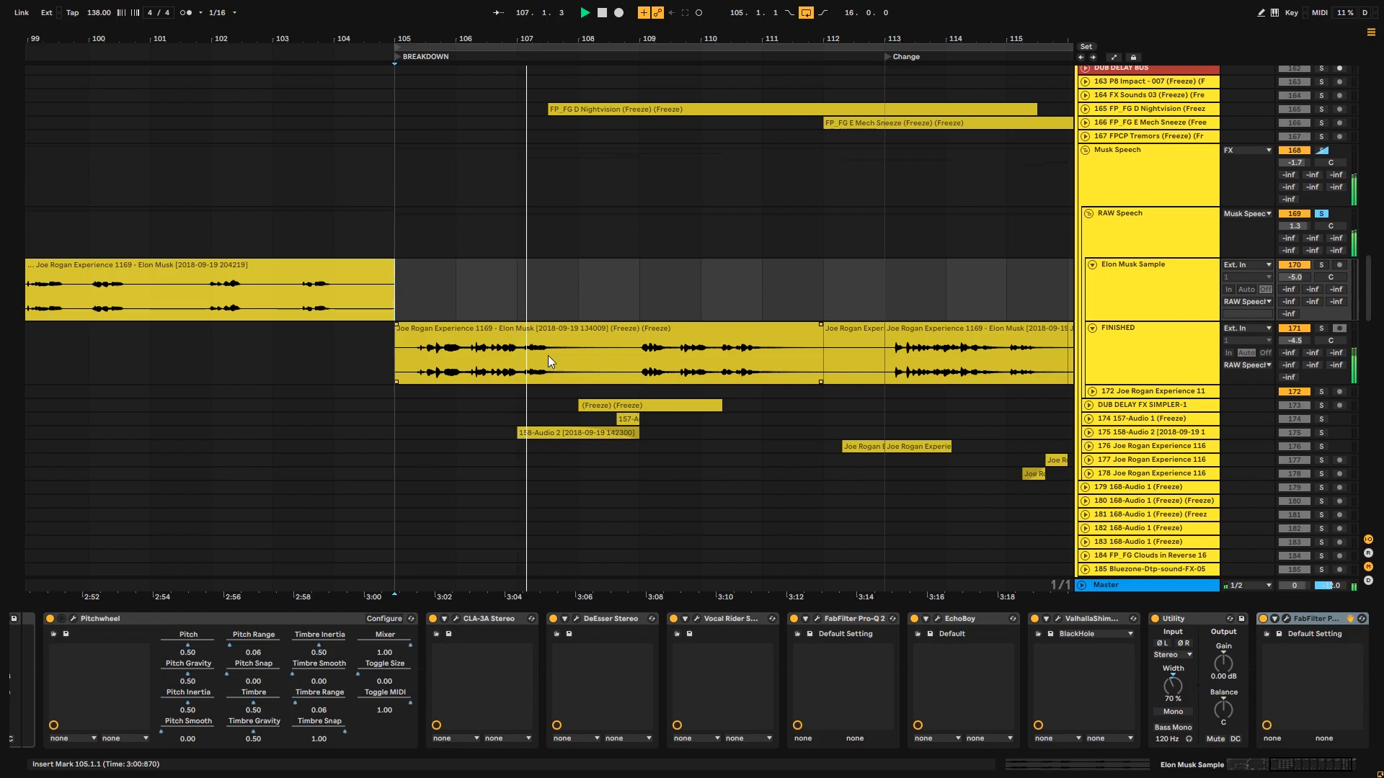
- Highlight the opening speech phrase in bars 105 to 109 on the FINISHED track and audition it from bar 106
left_click_drag(401, 371, 655, 376)
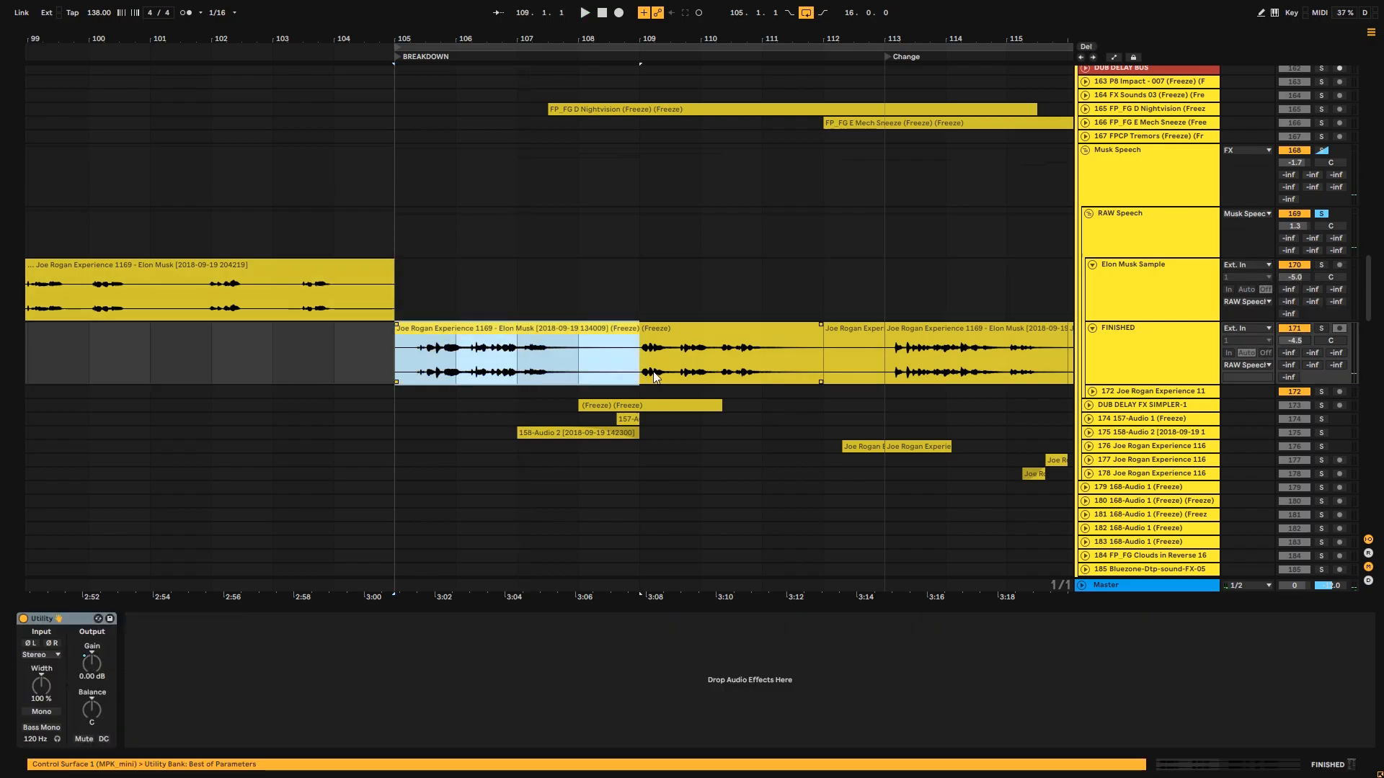
left_click(456, 382)
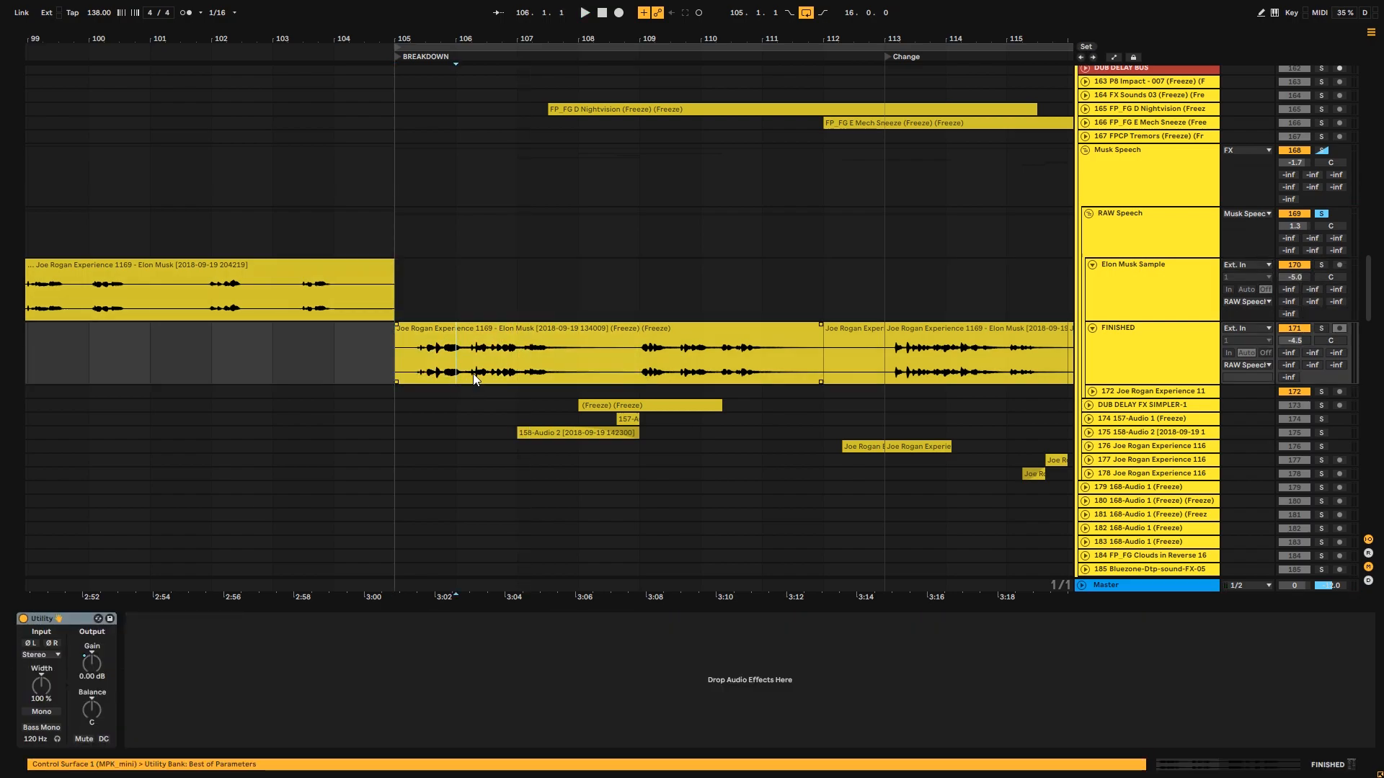
key("space")
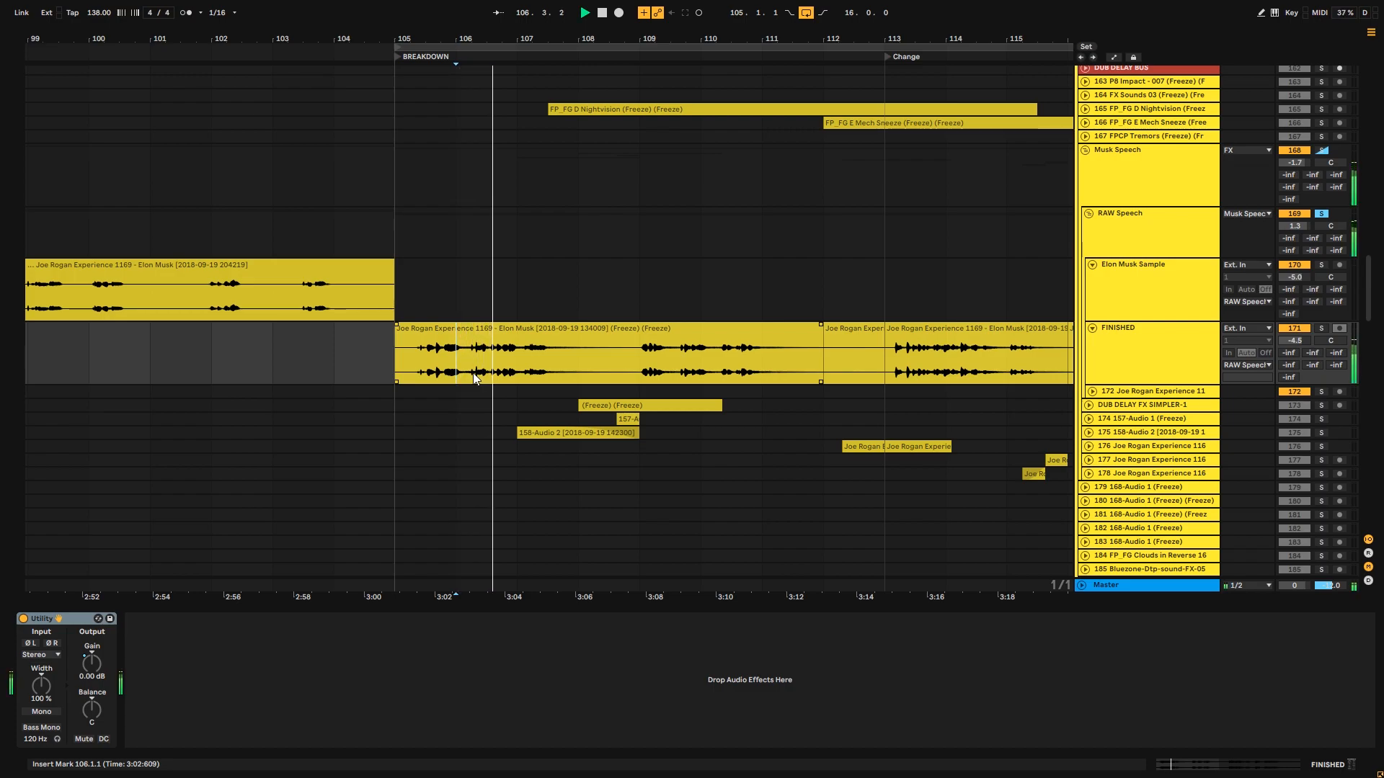
key("space")
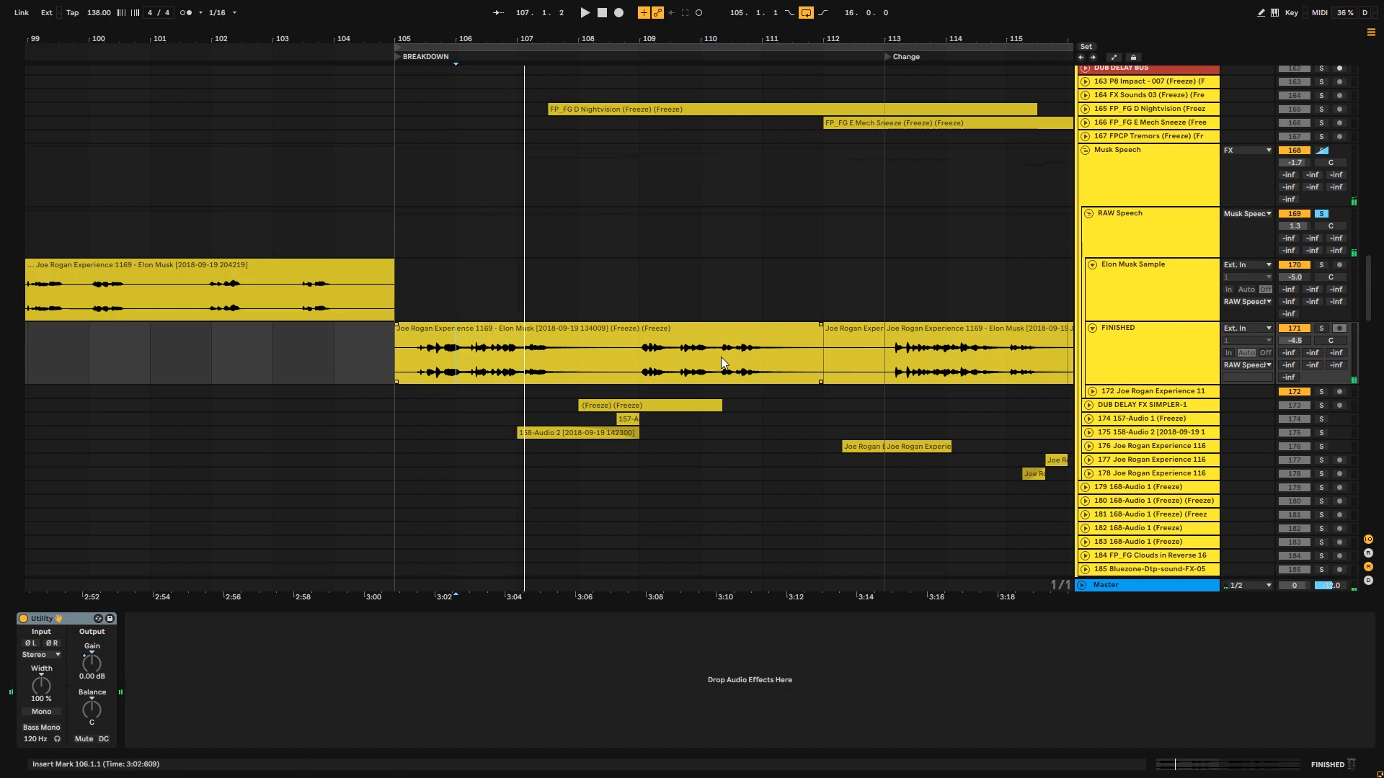
- Audition the second speech phrase on the FINISHED track from bar 109
left_click(646, 369)
key("space")
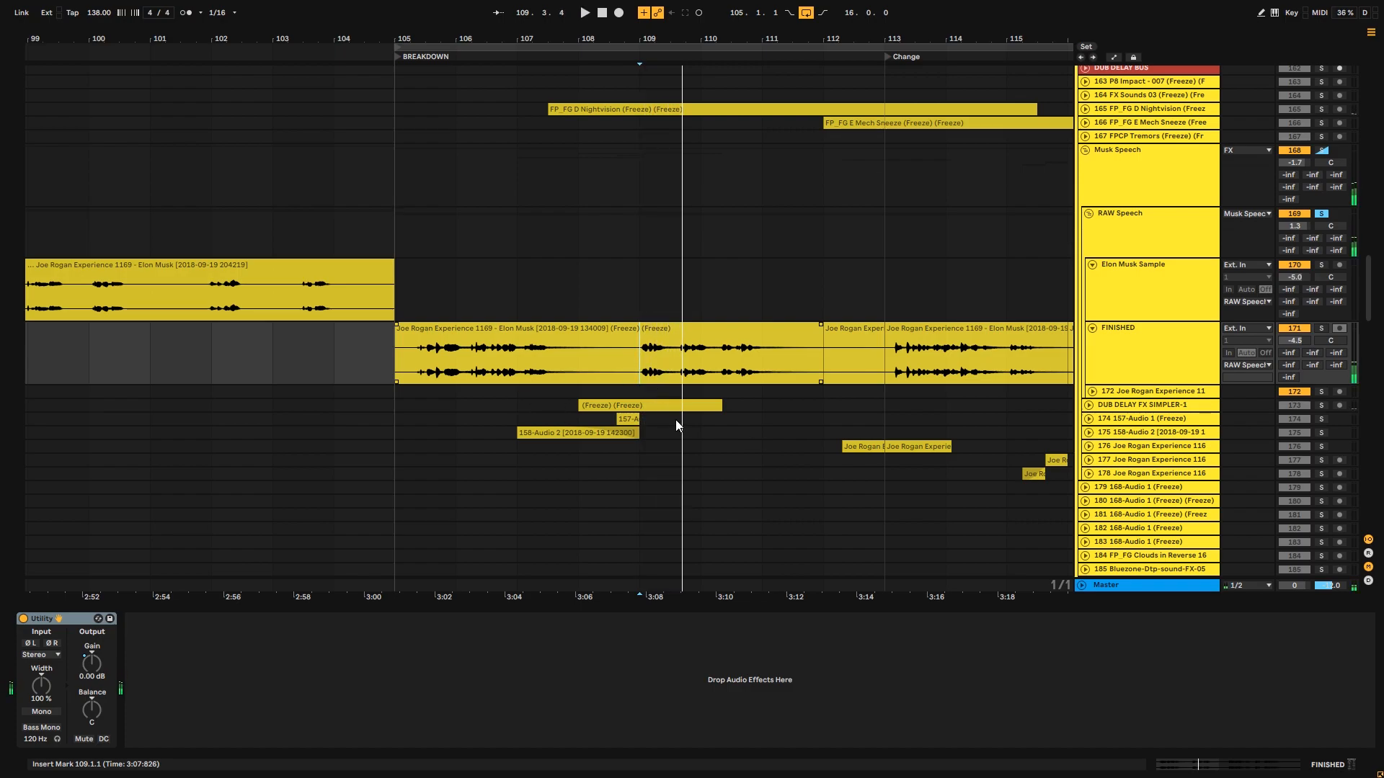
key("space")
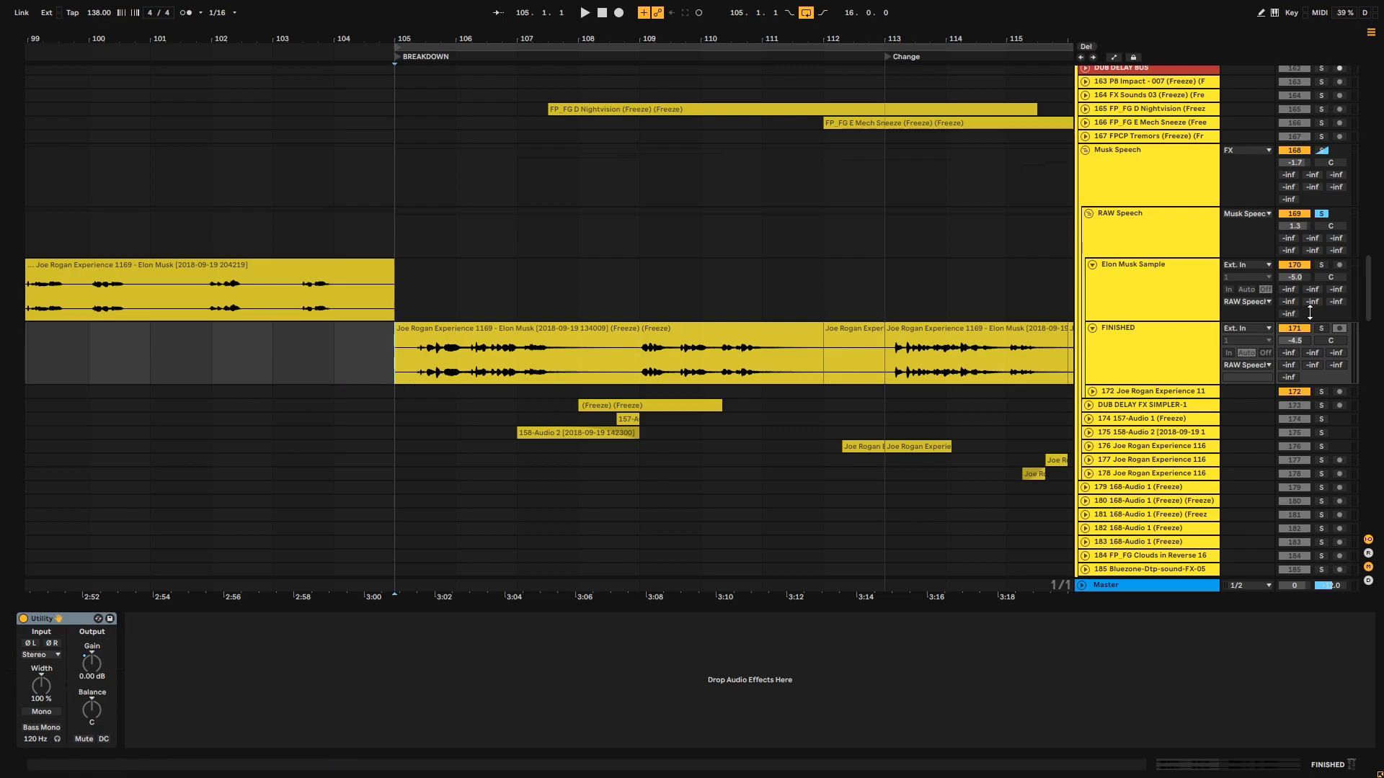
- Play the soloed speech from bar 105, and restart playback at the second phrase at bar 109
key("space")
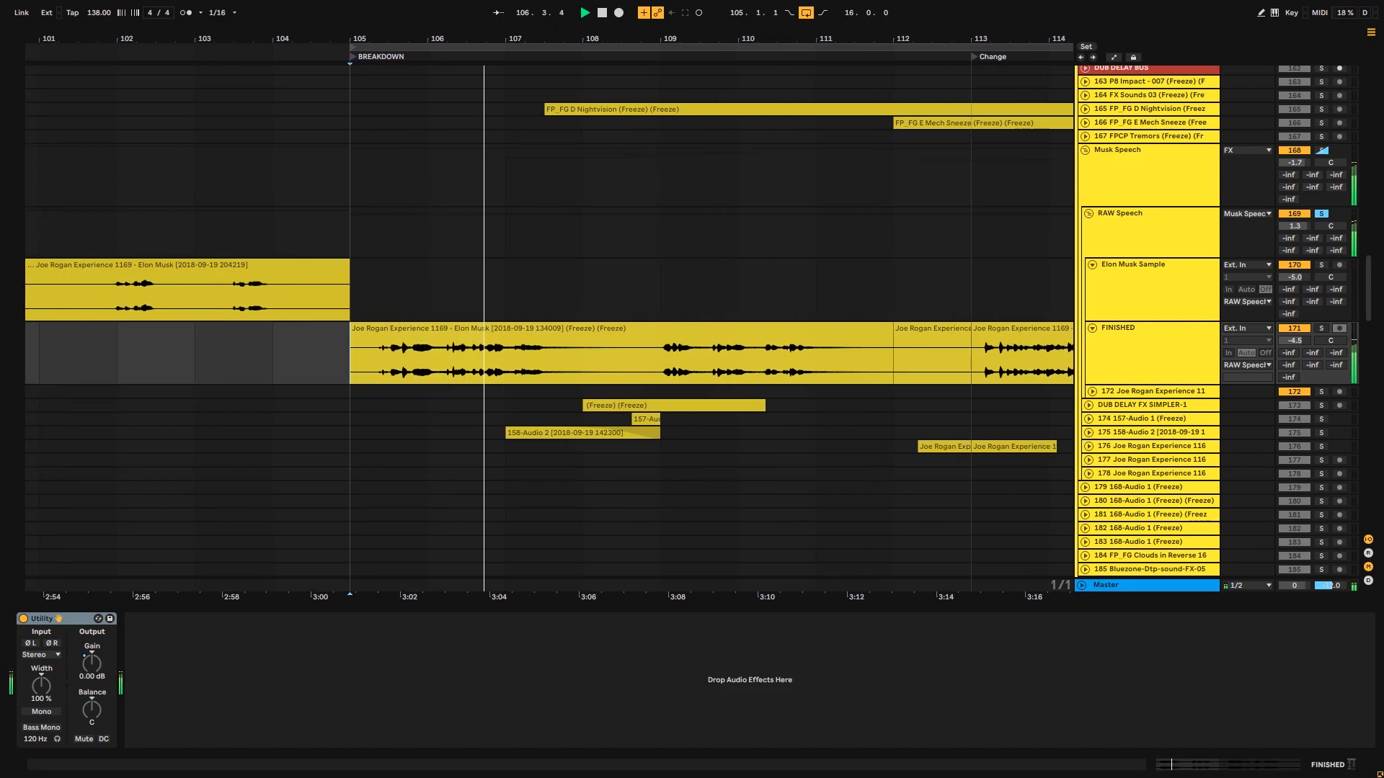
scroll(555, 366, "right", 3)
left_click(555, 360)
key("space")
key("space")
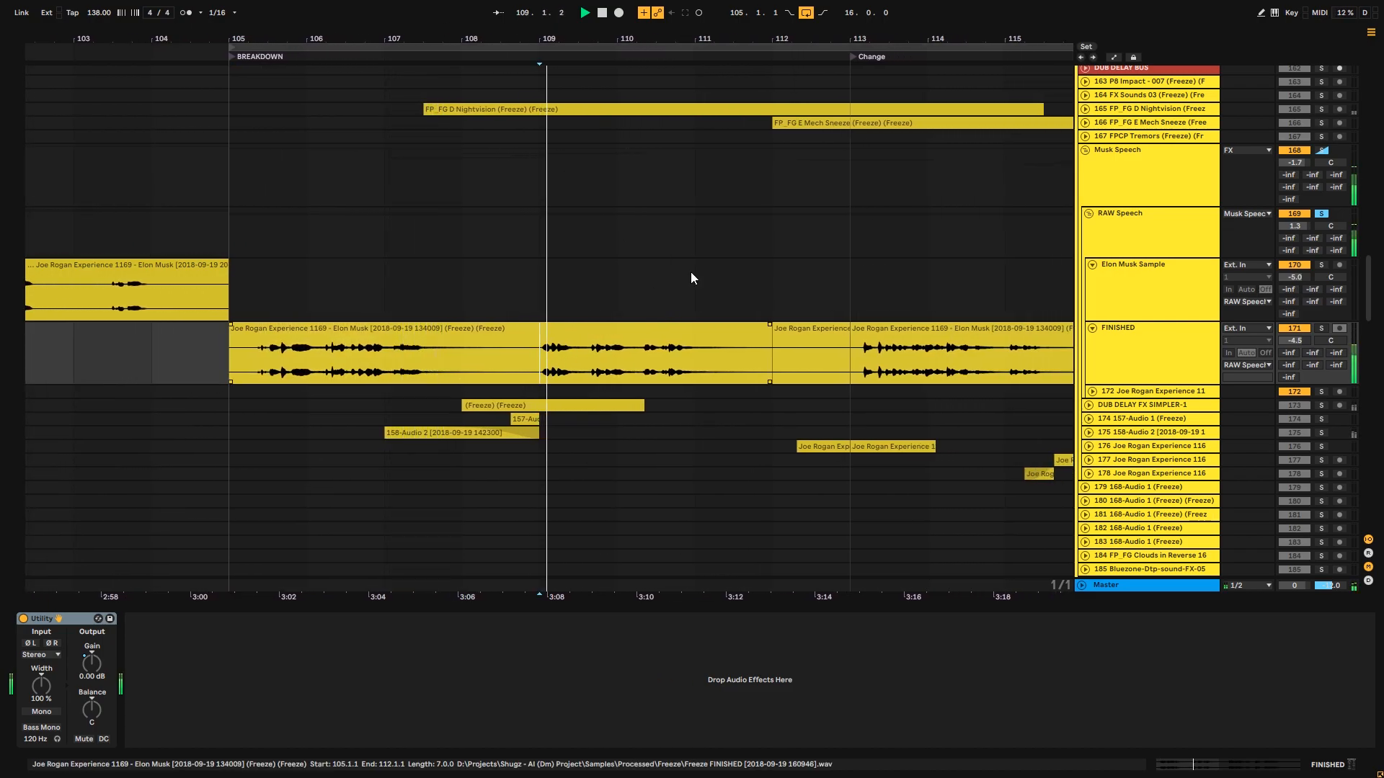
- Restart playback of the FINISHED track at the Change locator at bar 113
left_click_drag(710, 36, 518, 39)
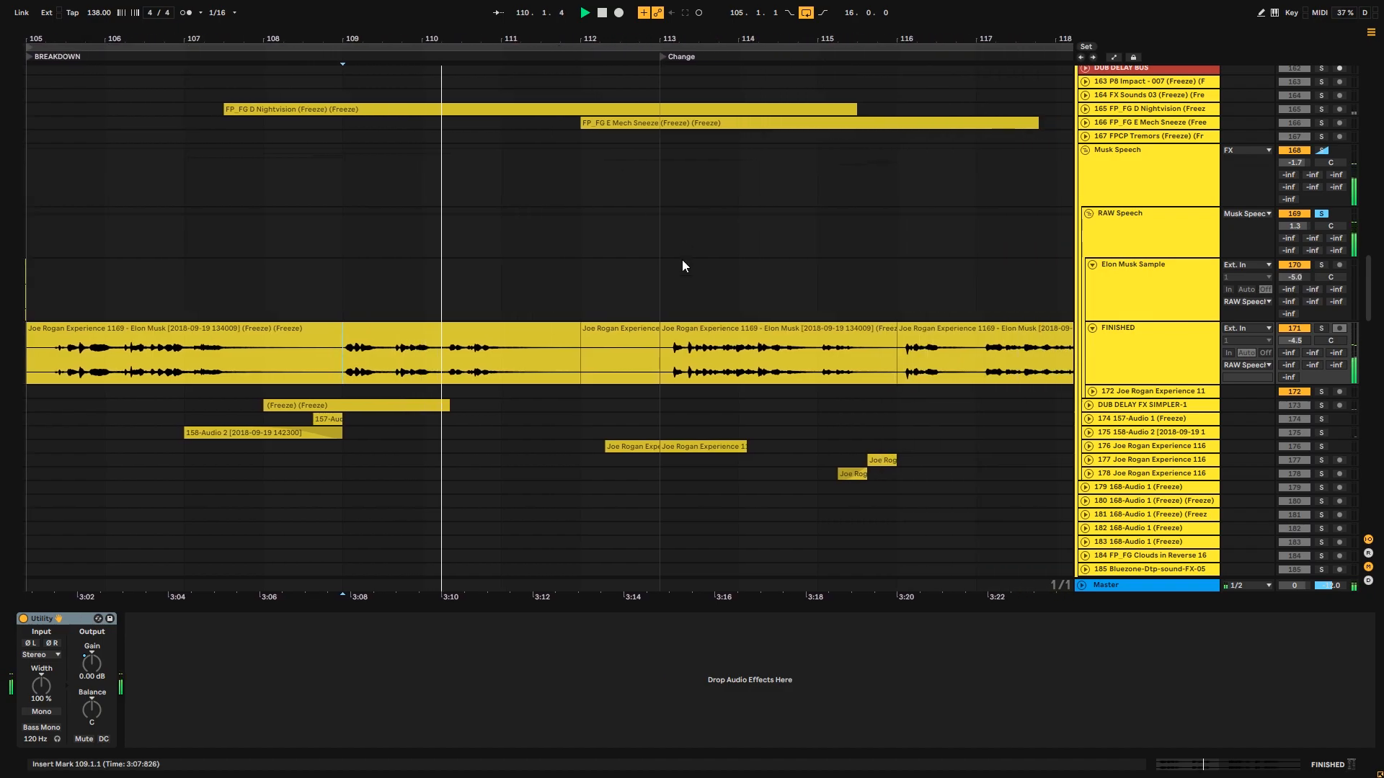
left_click(654, 370)
key("space")
key("space")
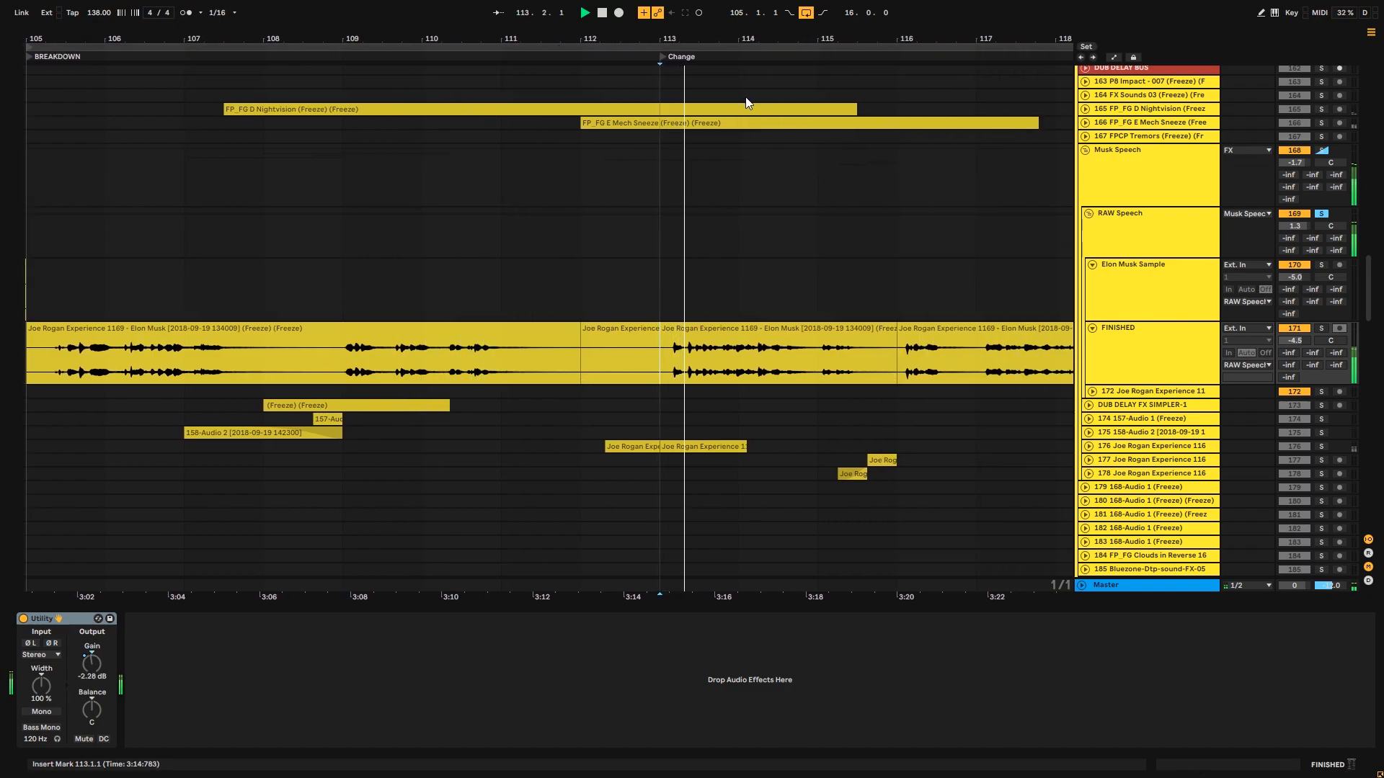
- Audition the last speech clip on the FINISHED track from bar 116 and from bar 117
left_click_drag(764, 36, 542, 40)
left_click_drag(707, 37, 612, 39)
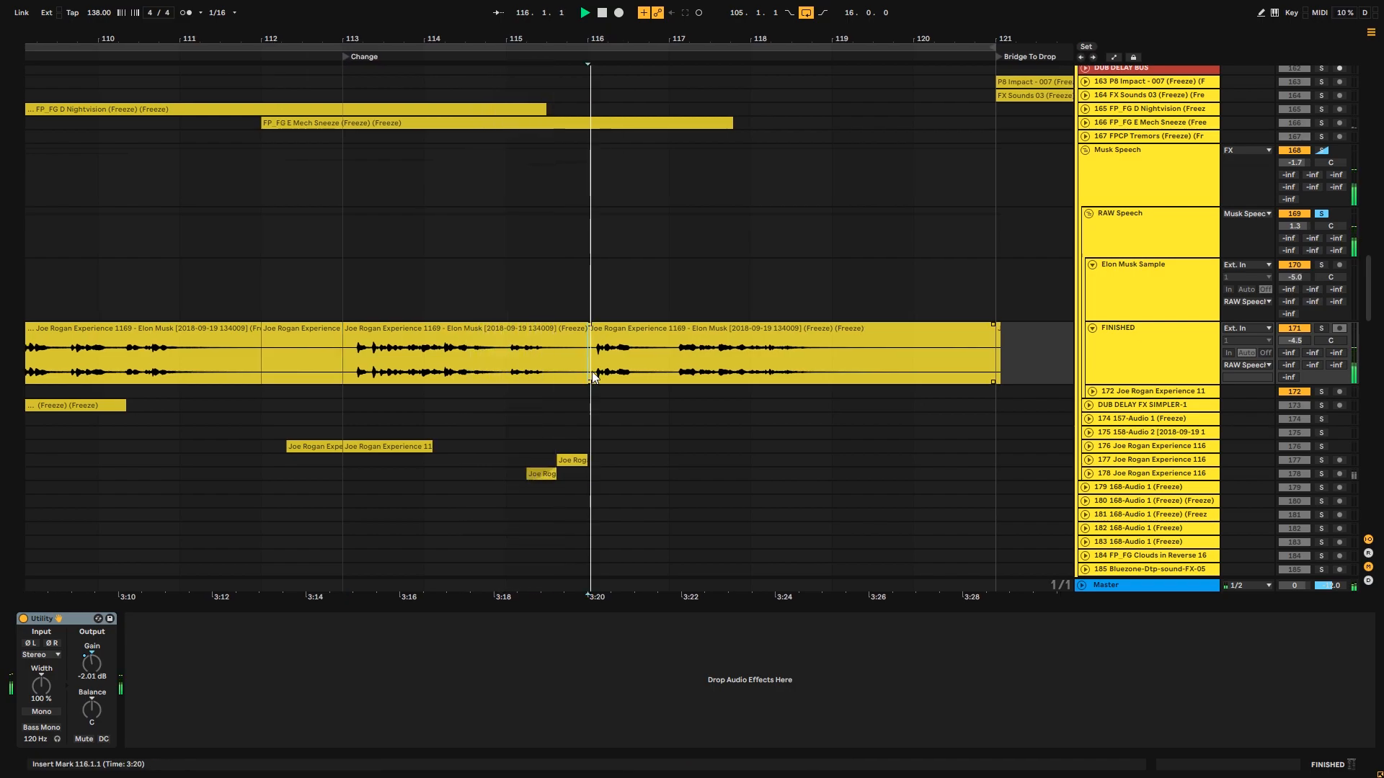
left_click(678, 369)
key("space")
key("space")
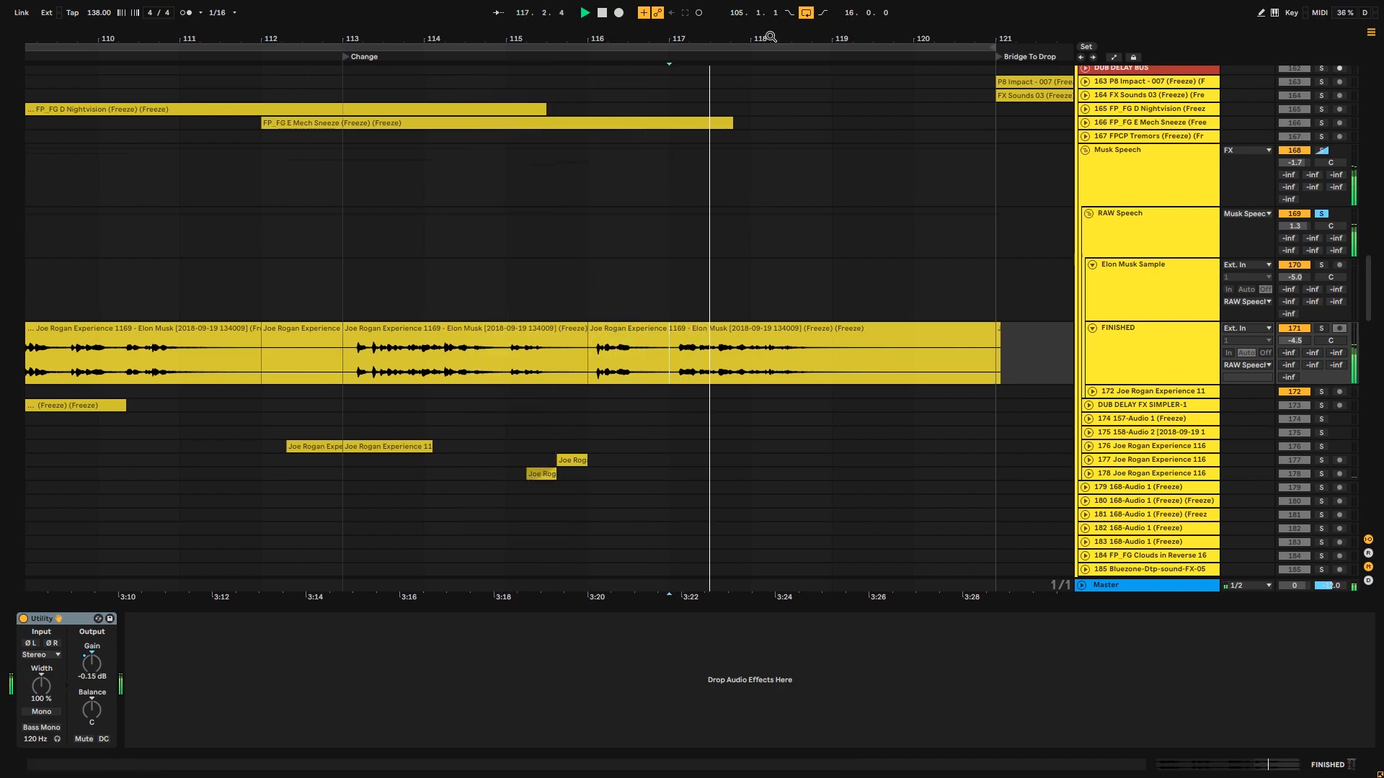
- Stop playback and return the insert marker to bar 105 on the FINISHED track
left_click_drag(742, 32, 884, 9)
key("space")
left_click(185, 356)
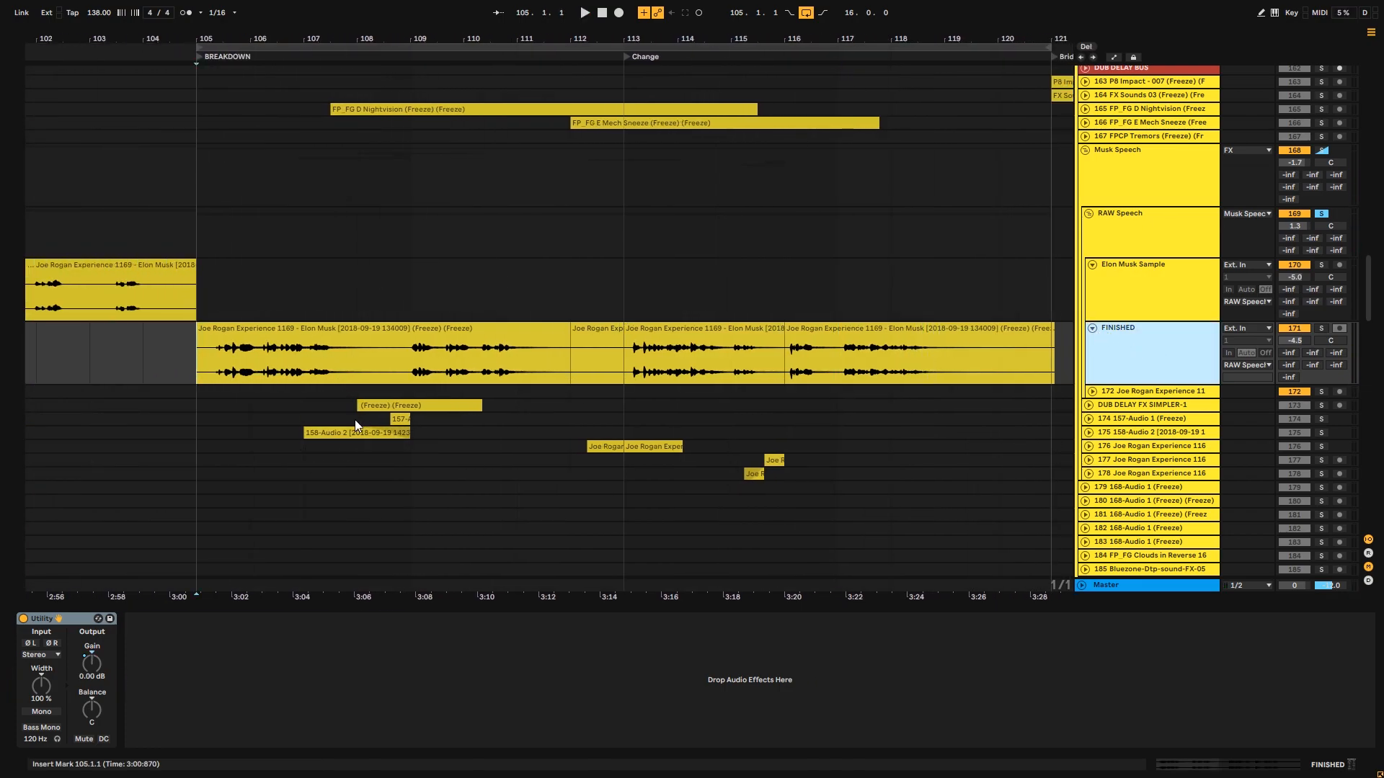
- Unfold track 175 to show its 158-Audio 2 clip at bar 107, and select the DUB DELAY FX SIMPLER-1 track
left_click(310, 436)
left_click(1096, 433)
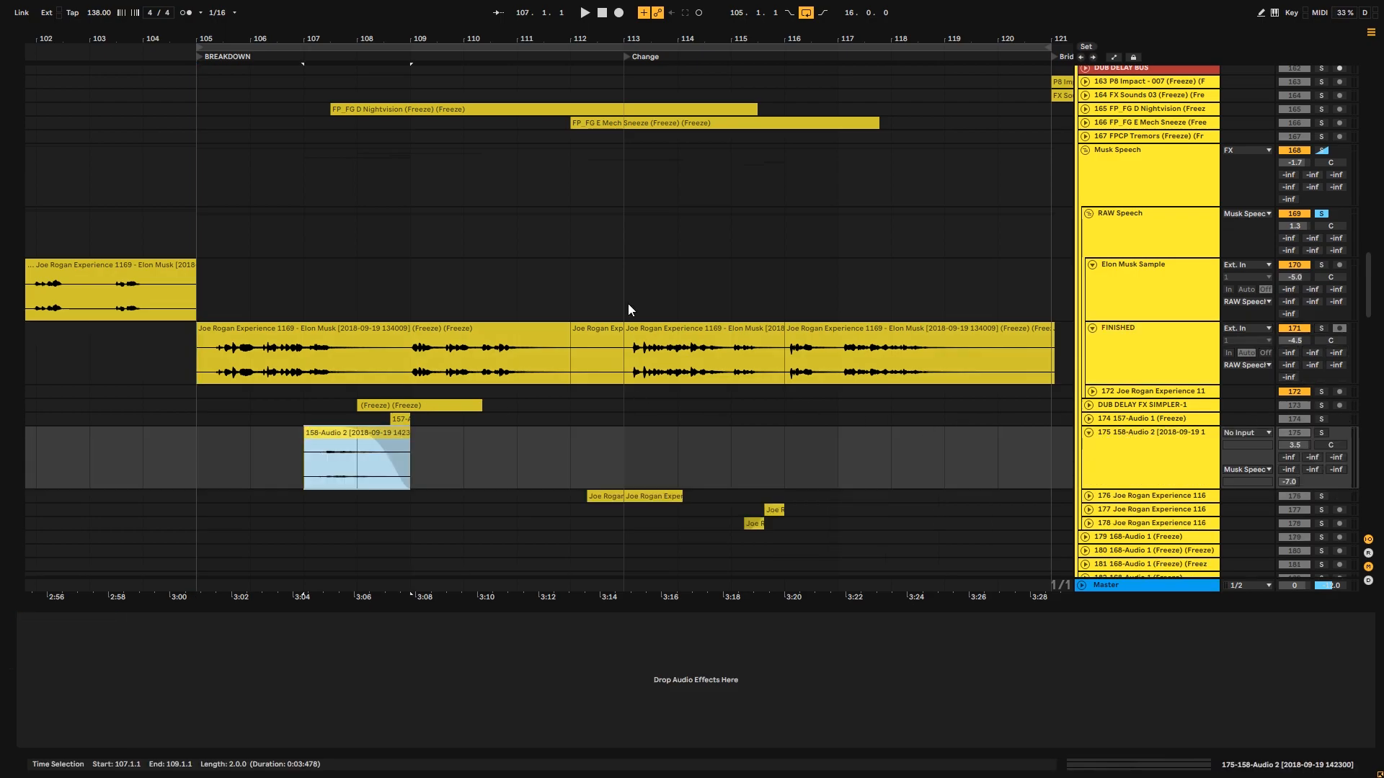
left_click_drag(346, 35, 423, 34)
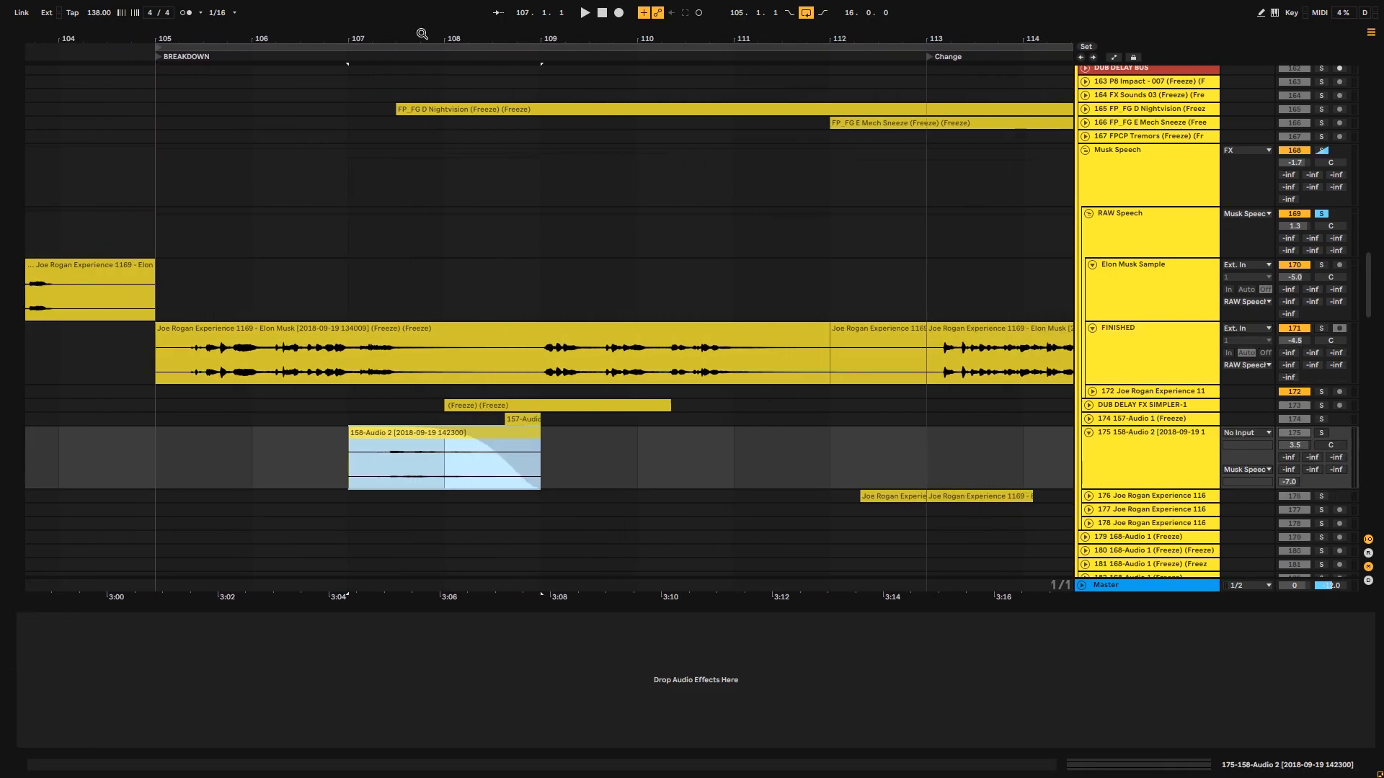
left_click(160, 451)
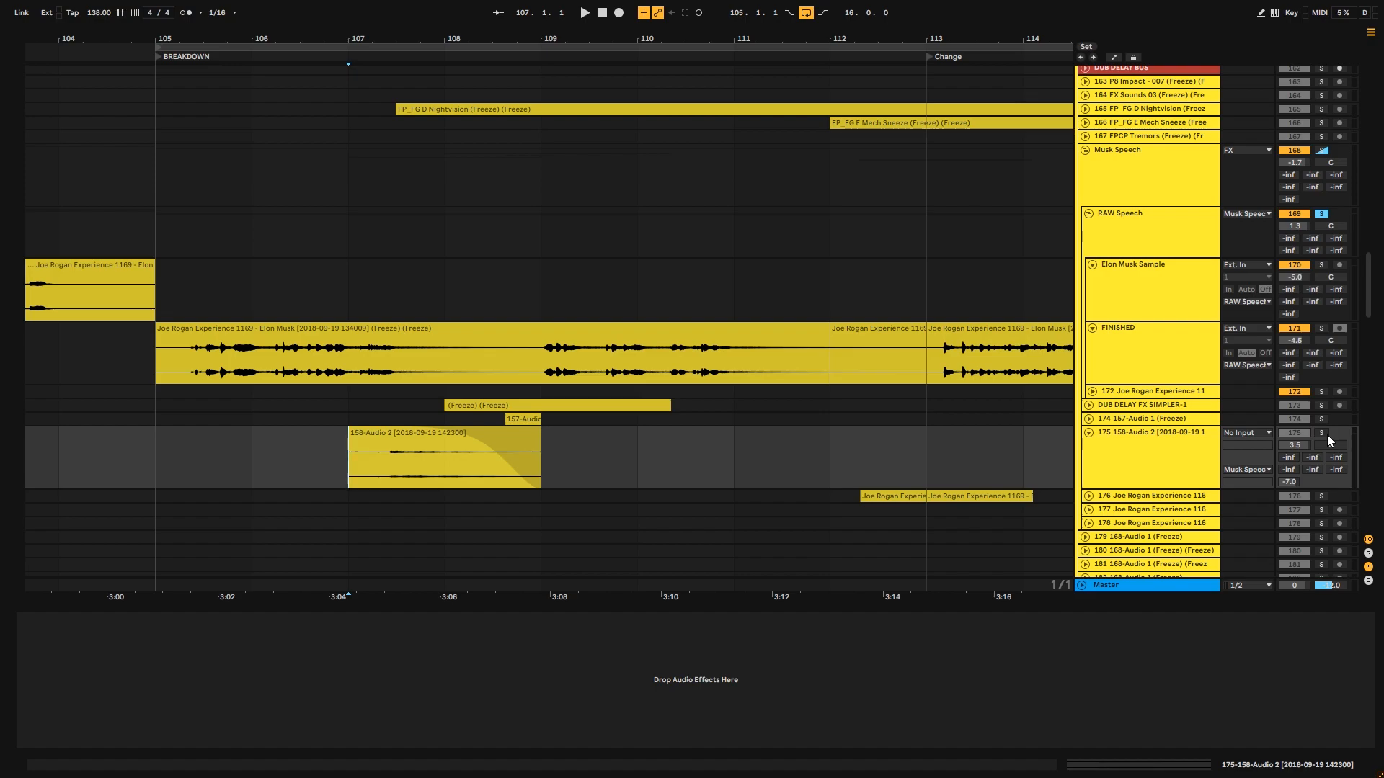
left_click(1124, 405)
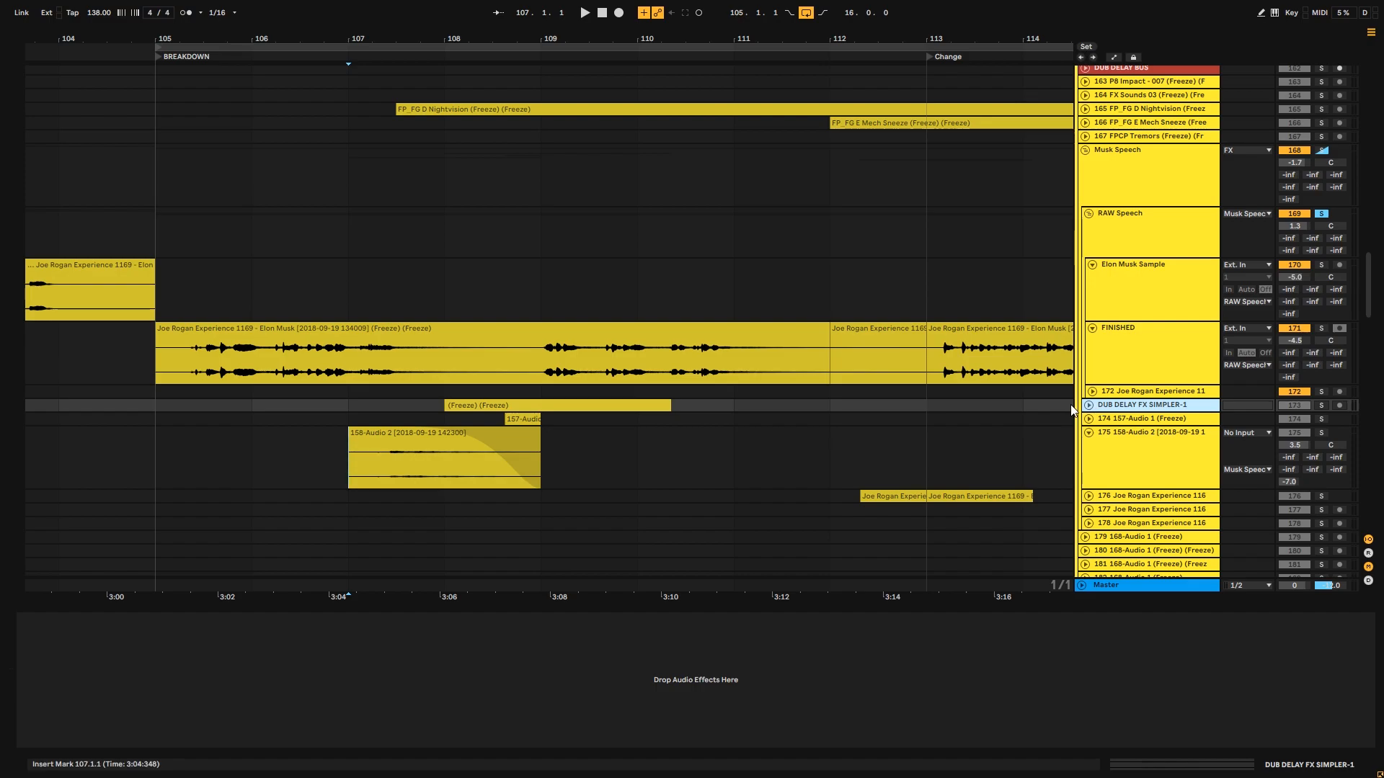
- Unfold and solo the DUB DELAY FX SIMPLER-1 track and audition its clip from bar 108
left_click(1088, 405)
left_click(522, 405)
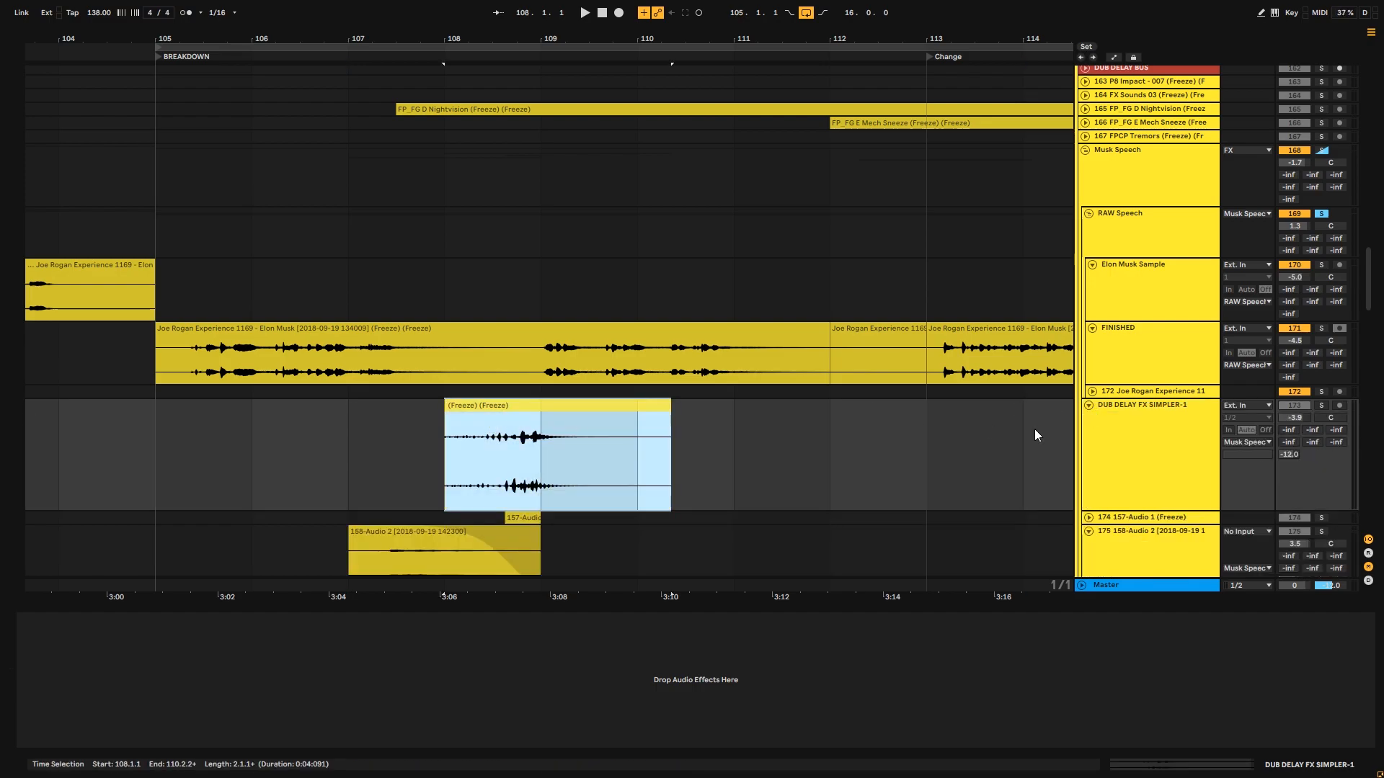
left_click(1321, 405)
key("space")
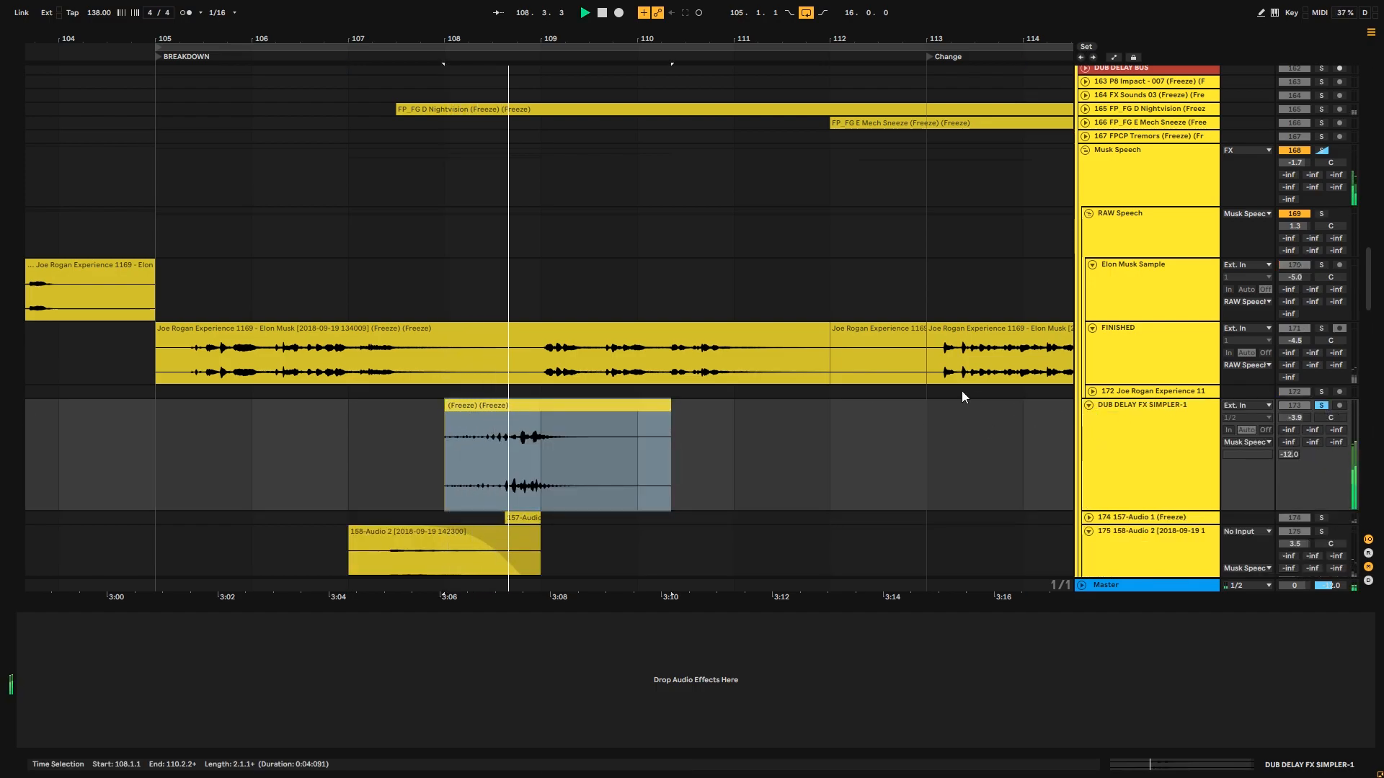
left_click(603, 465)
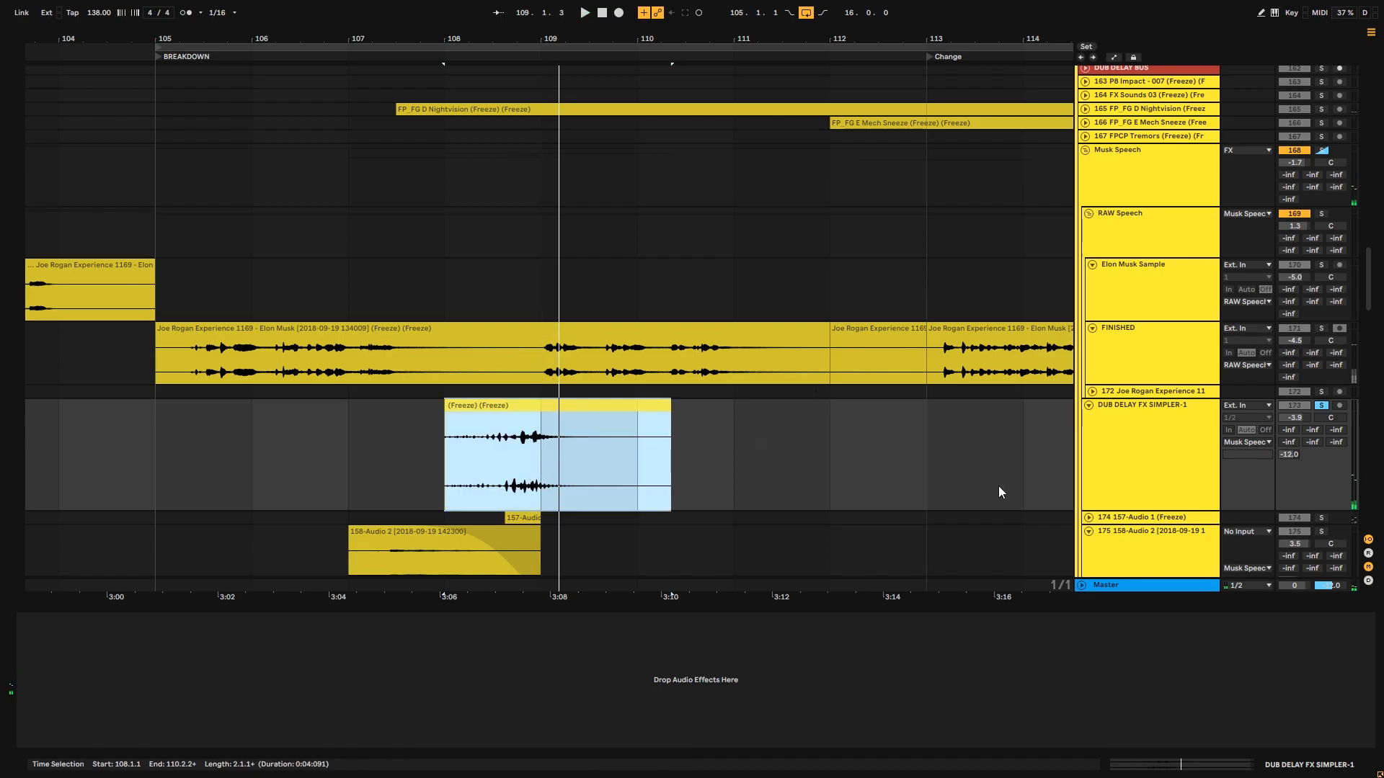
- Unfold track 174 and audition its short 157-Audio 1 clip just before bar 109 in solo
left_click(1089, 517)
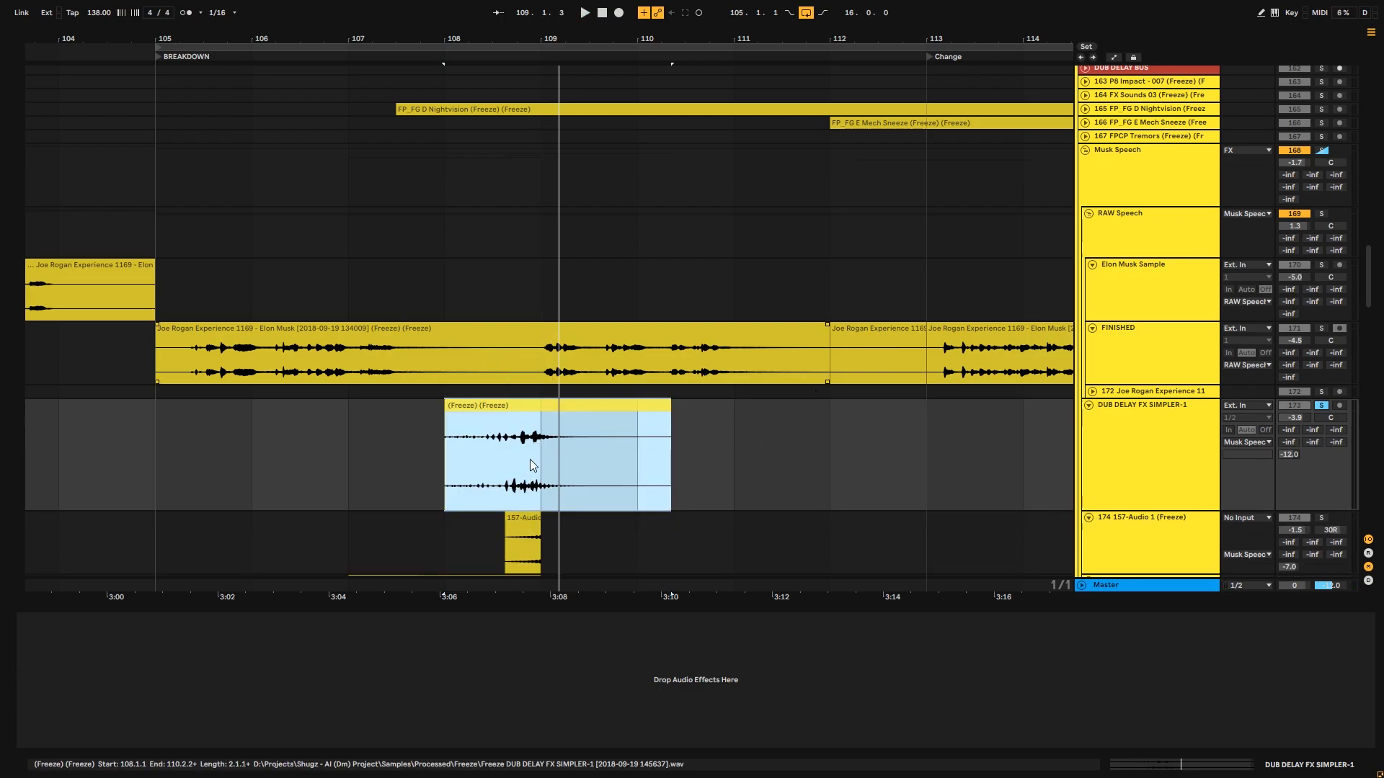
left_click(504, 552)
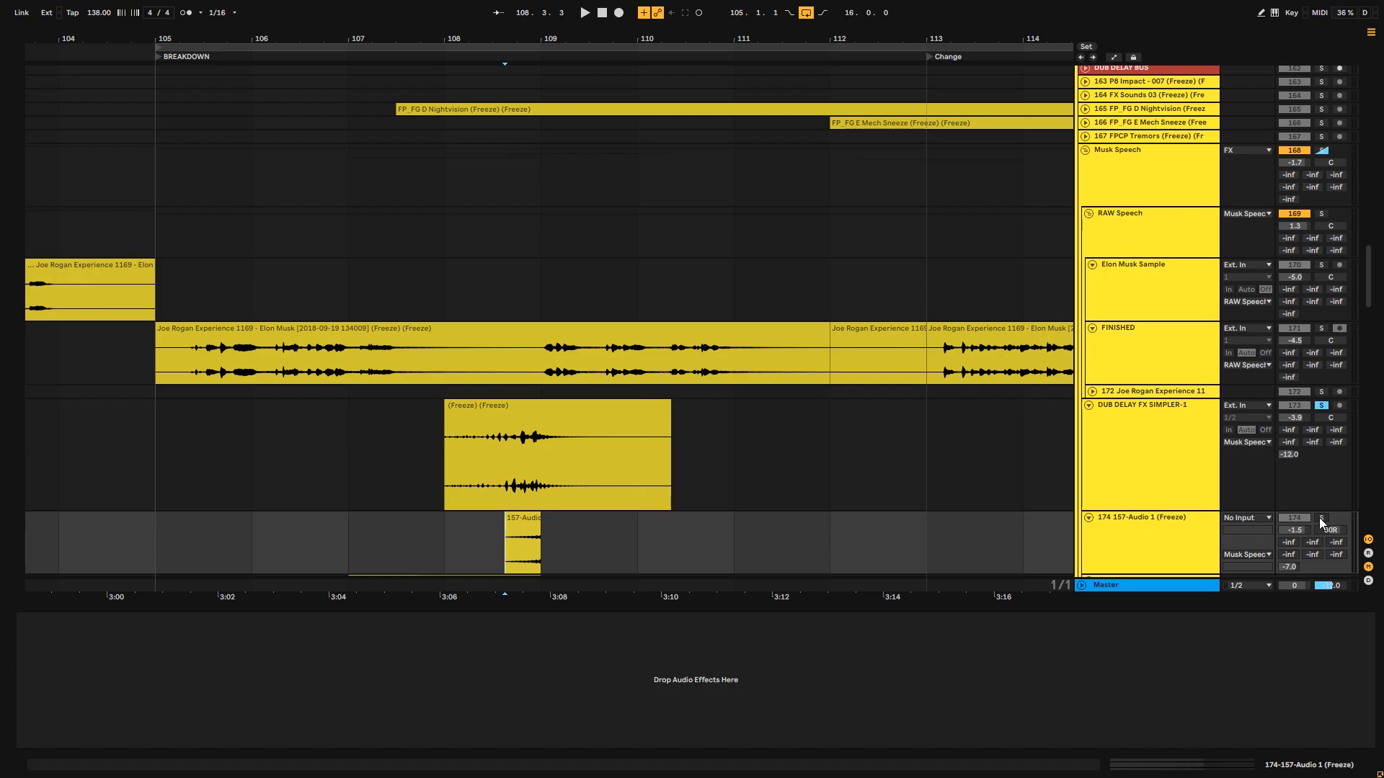
scroll(1238, 236, "down", 10)
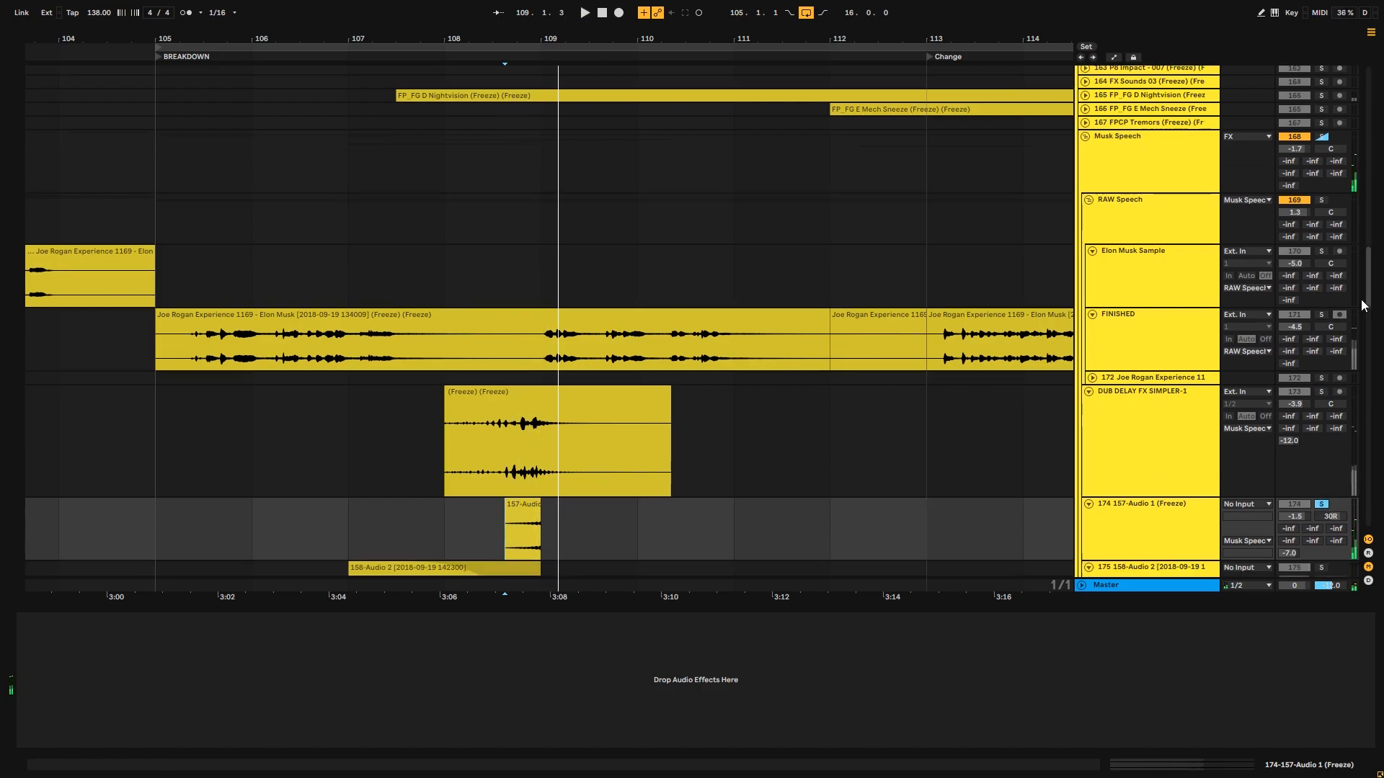
- Solo track 175 and audition its 158-Audio 2 clip from bar 107
left_click(540, 104)
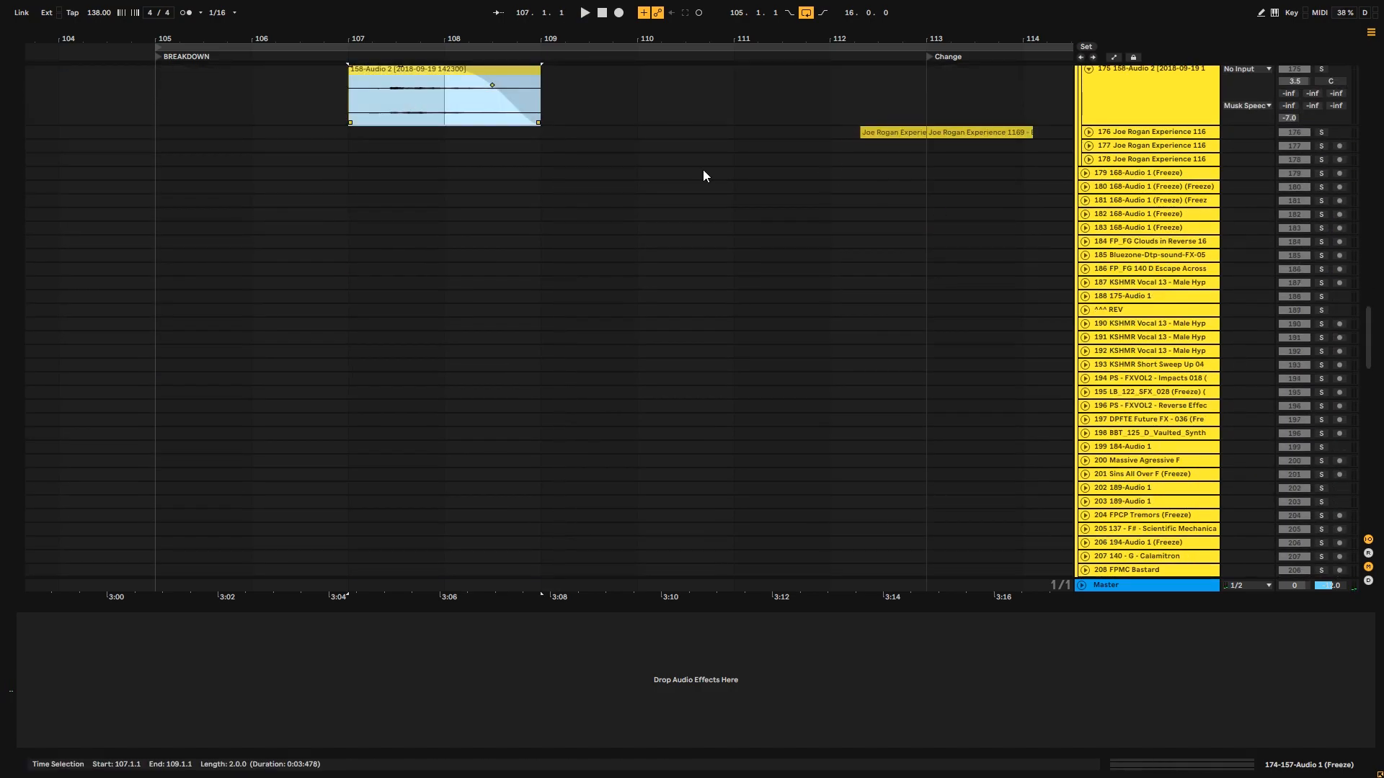
left_click(1321, 69)
key("space")
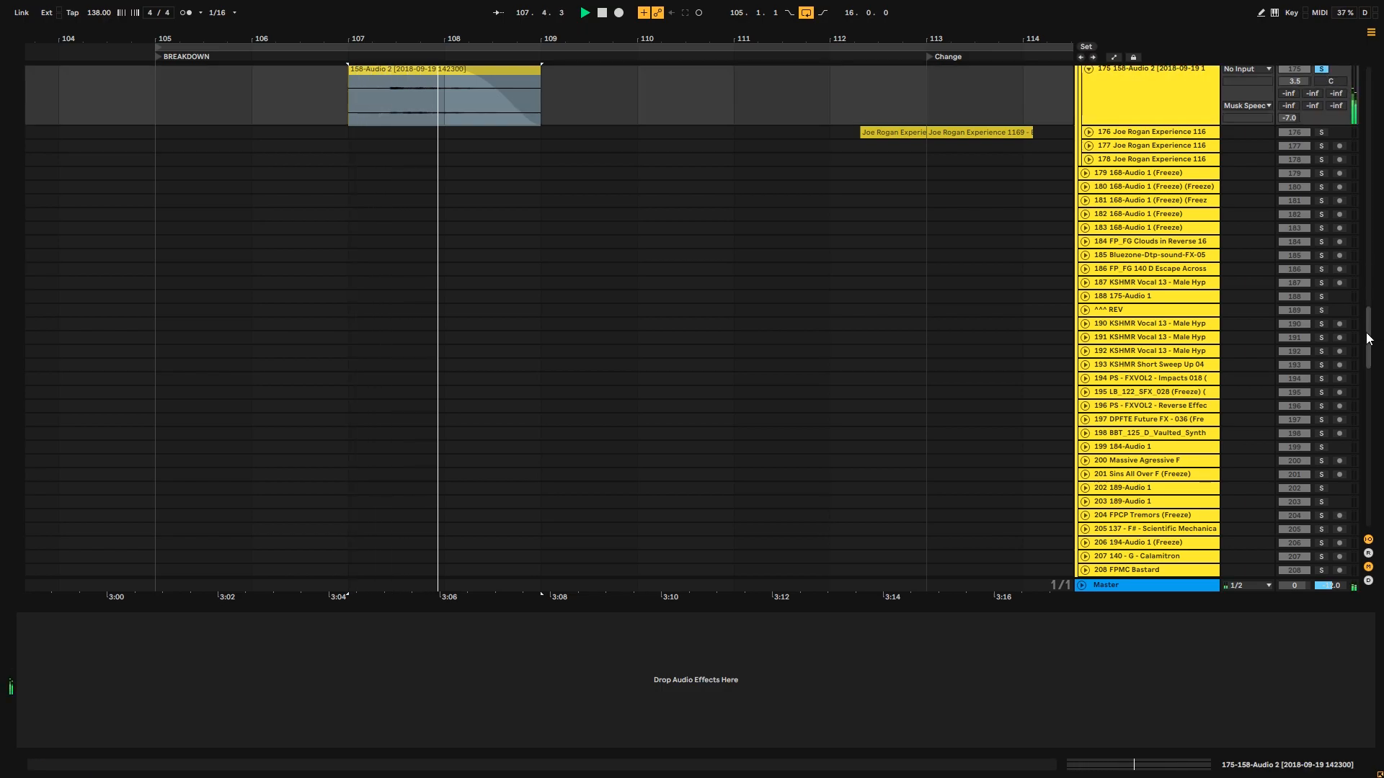
left_click_drag(1367, 336, 1364, 309)
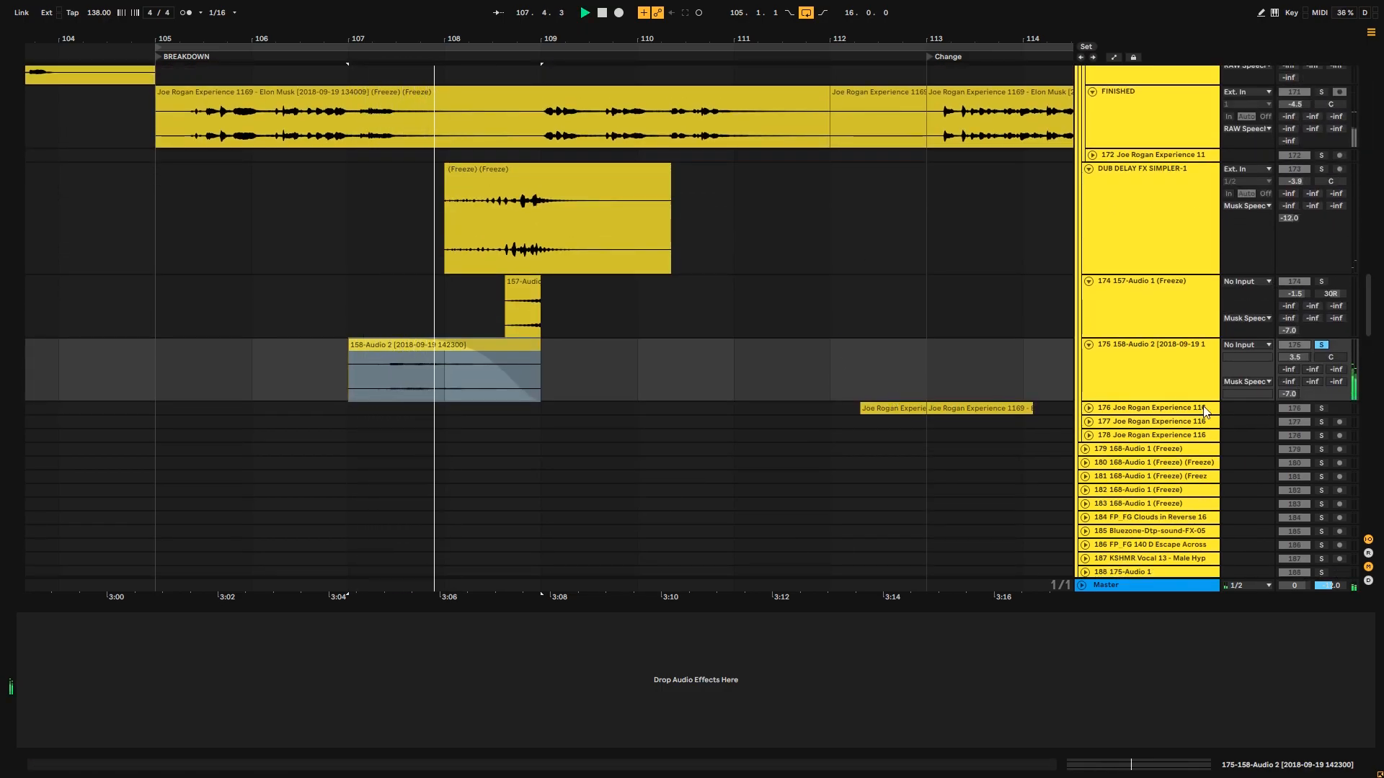
- Unfold and solo track 176 and audition its Joe Rogan Experience clips around the Change locator
left_click(1089, 408)
left_click(836, 435)
left_click(856, 436)
key("space")
key("space")
key("alt+plus")
left_click(1321, 409)
left_click_drag(944, 40, 658, 38)
key("space")
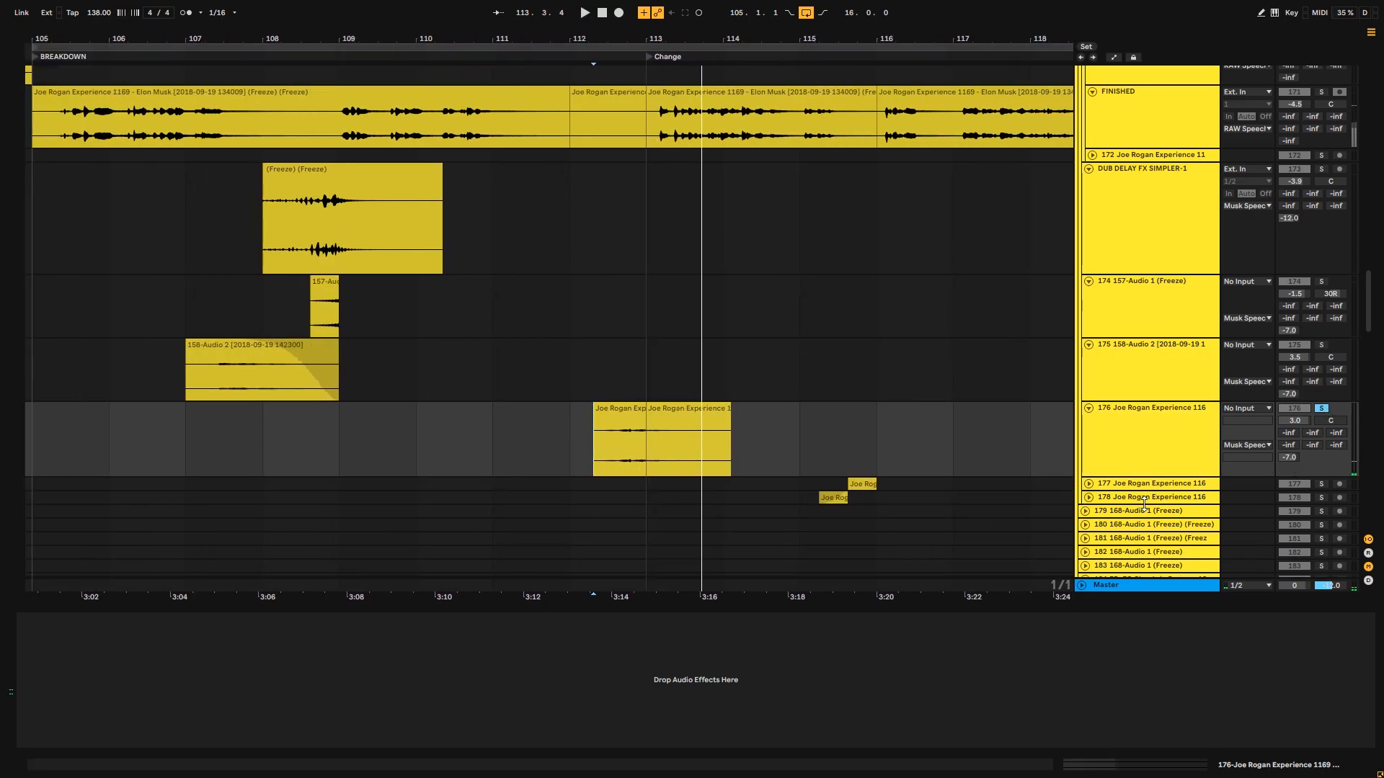
- Unfold and solo track 177 and audition its short speech clip after bar 115
left_click(1089, 483)
left_click(1182, 497)
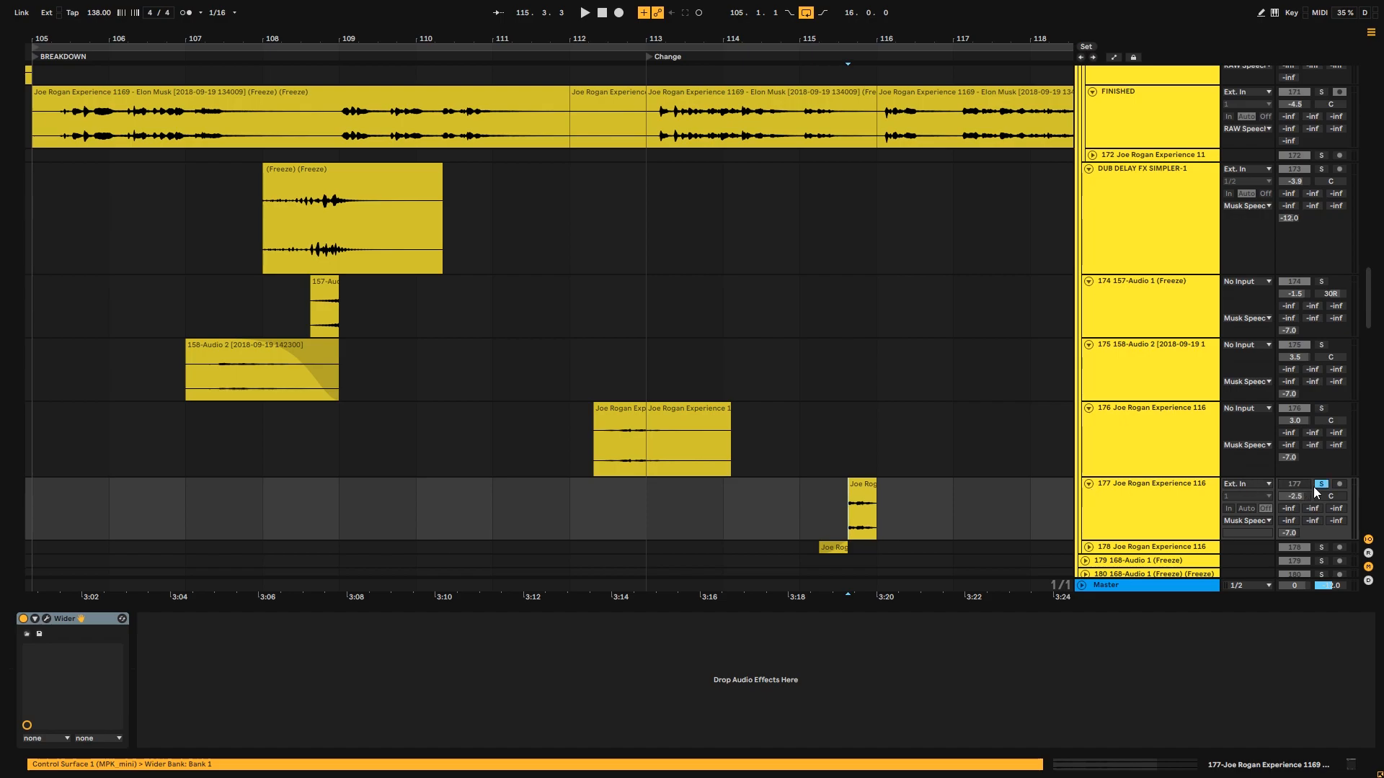
left_click_drag(911, 39, 653, 48)
key("space")
key("space")
- Solo track 178 and audition its short speech clip in bar 115
left_click(580, 549)
left_click(1321, 547, "ctrl")
key("space")
left_click_drag(616, 36, 847, 29)
key("space")
- Fold the Musk Speech group, solo it, and play the whole group from the BREAKDOWN locator at bar 105
left_click_drag(1370, 307, 1378, 272)
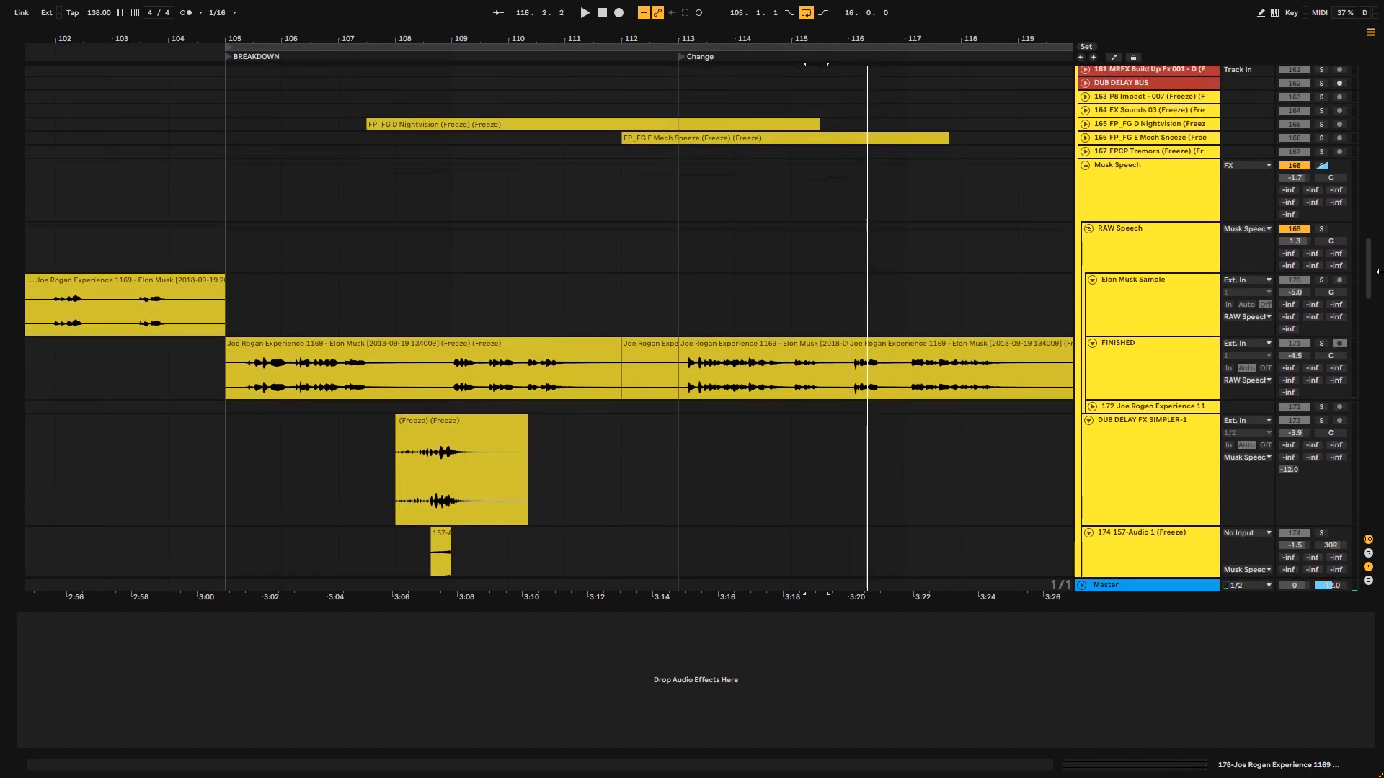
left_click(1086, 168)
left_click(251, 183)
left_click(1321, 167)
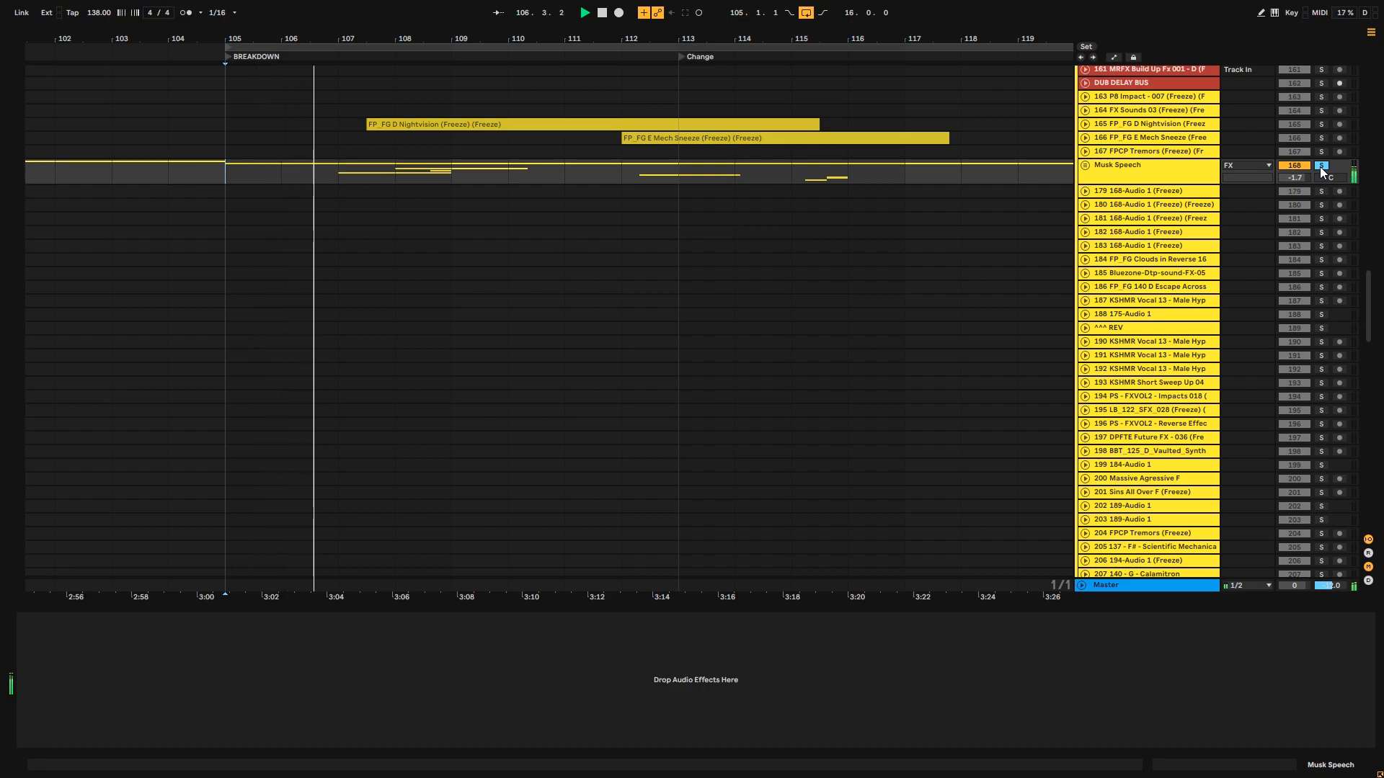
left_click_drag(396, 34, 424, 35)
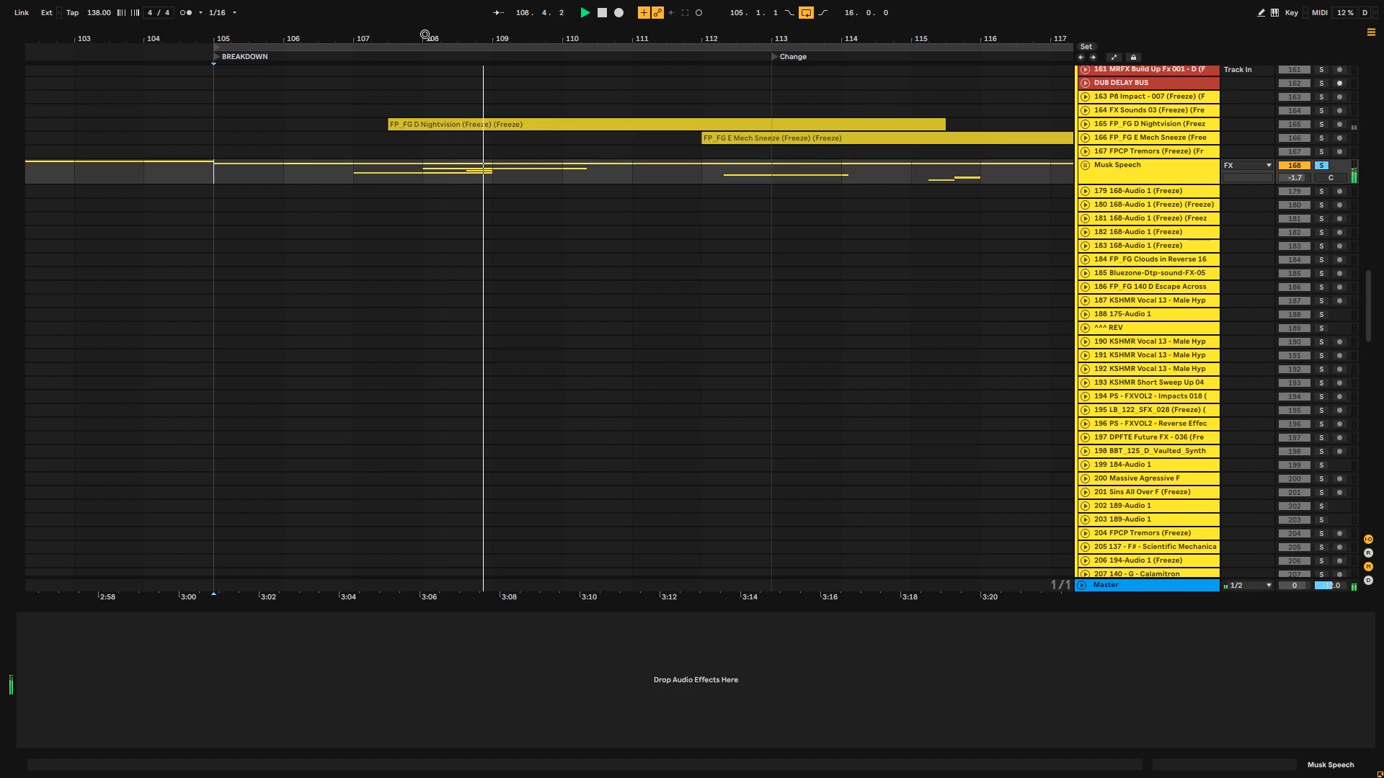
left_click_drag(571, 37, 473, 28)
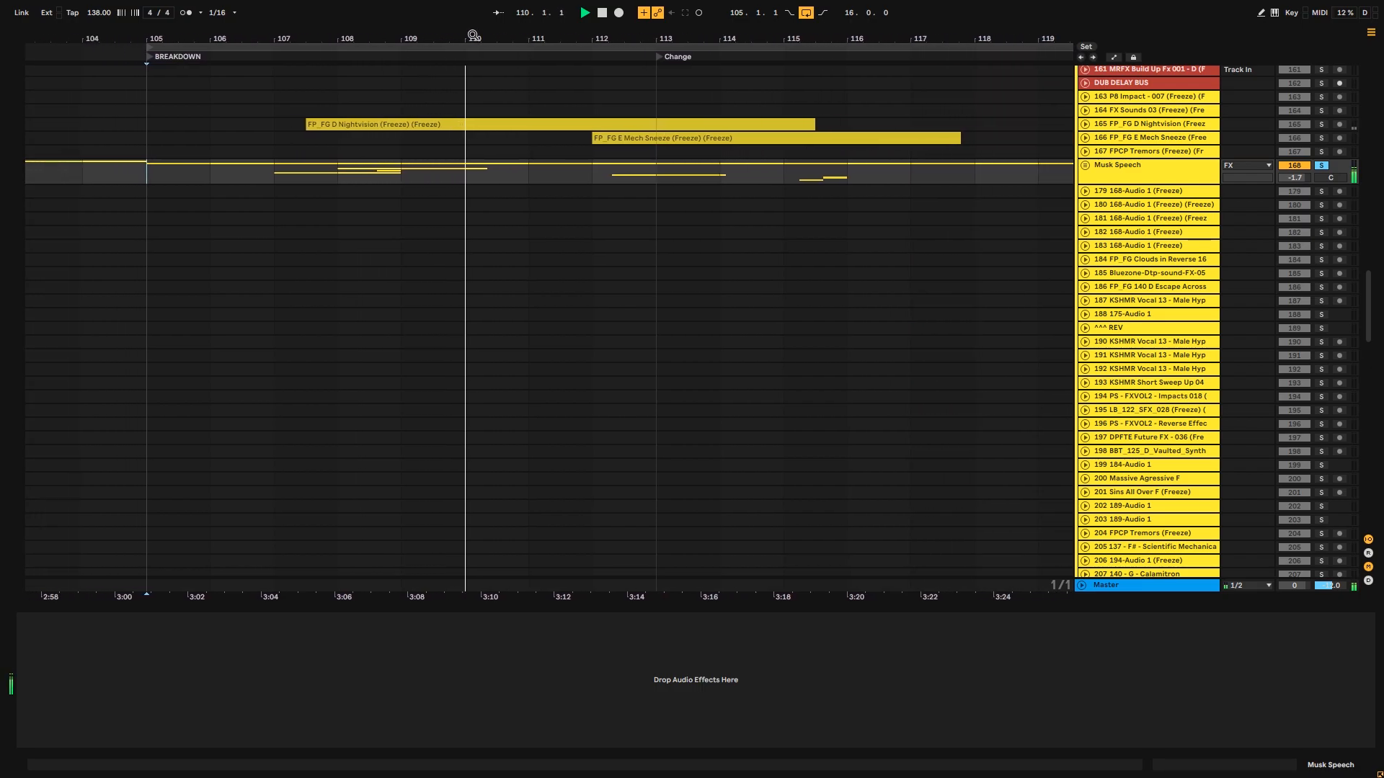
scroll(565, 189, "up", 5)
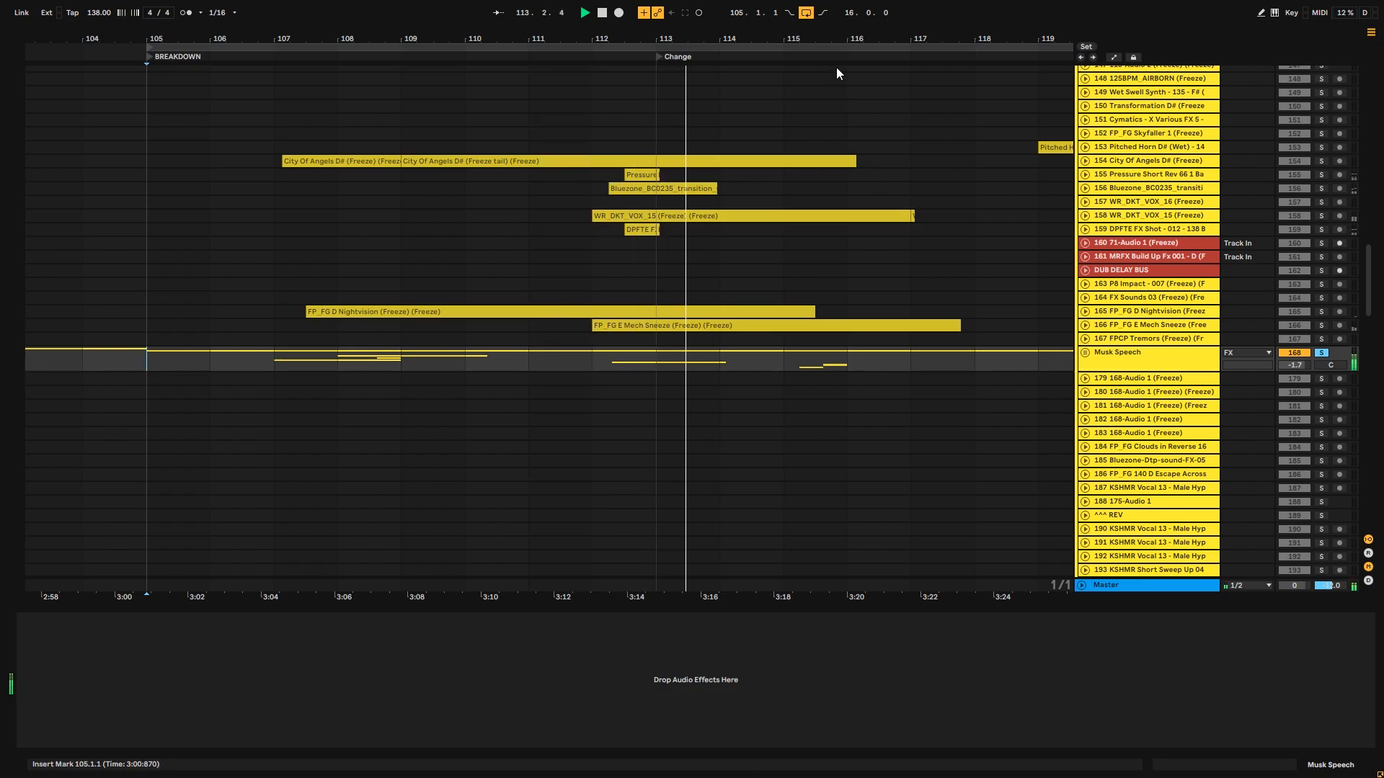
left_click_drag(835, 36, 674, 36)
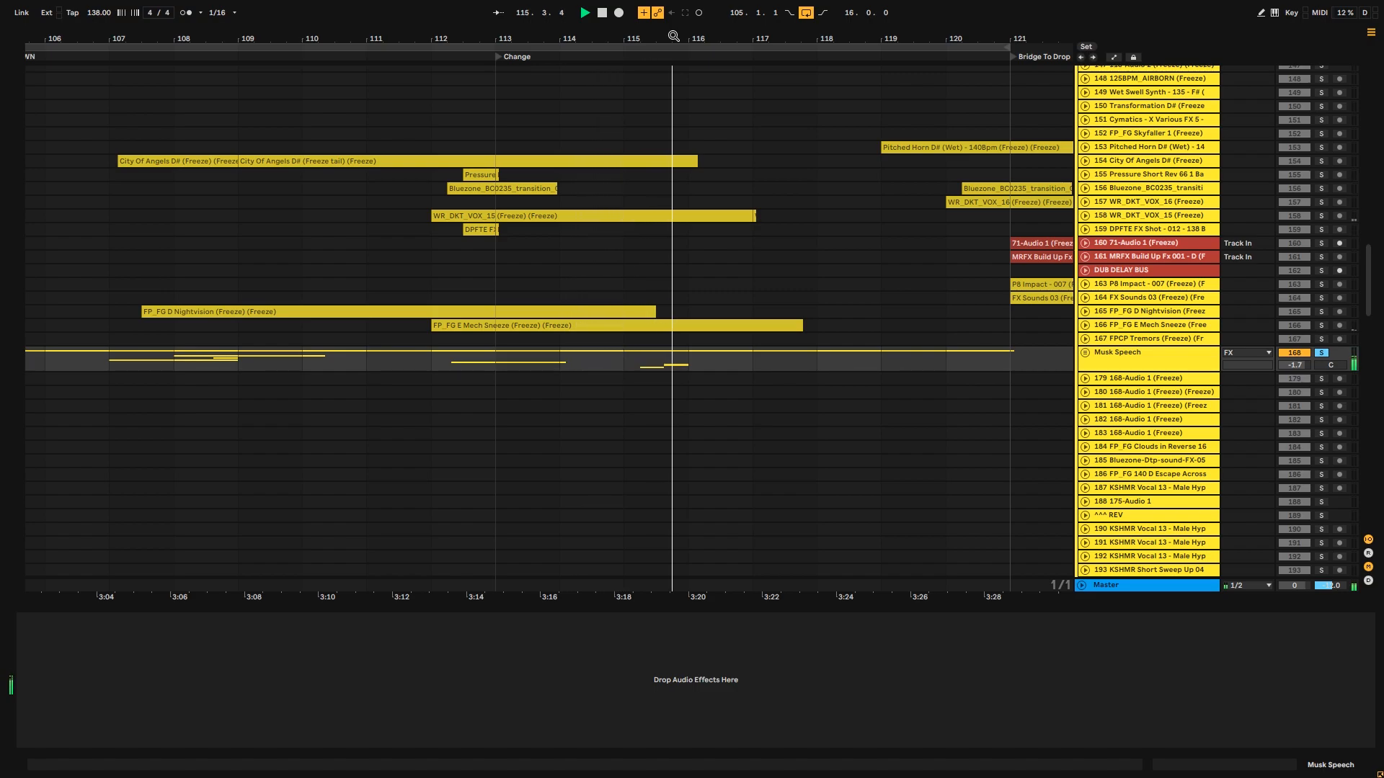
left_click_drag(697, 33, 629, 10)
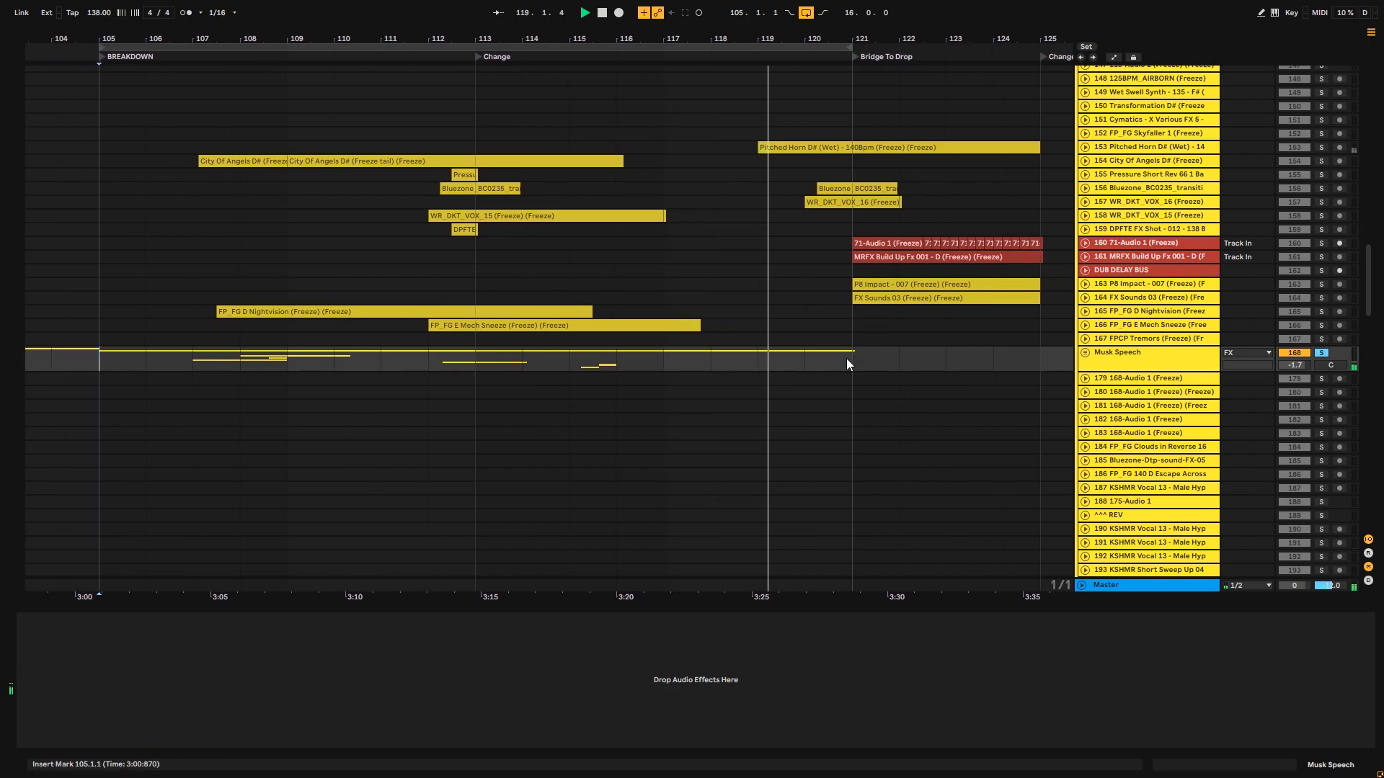
- Unfold the Musk Speech group, view the RAW Speech group's devices, and fold both groups
left_click(1084, 354)
left_click(1117, 428)
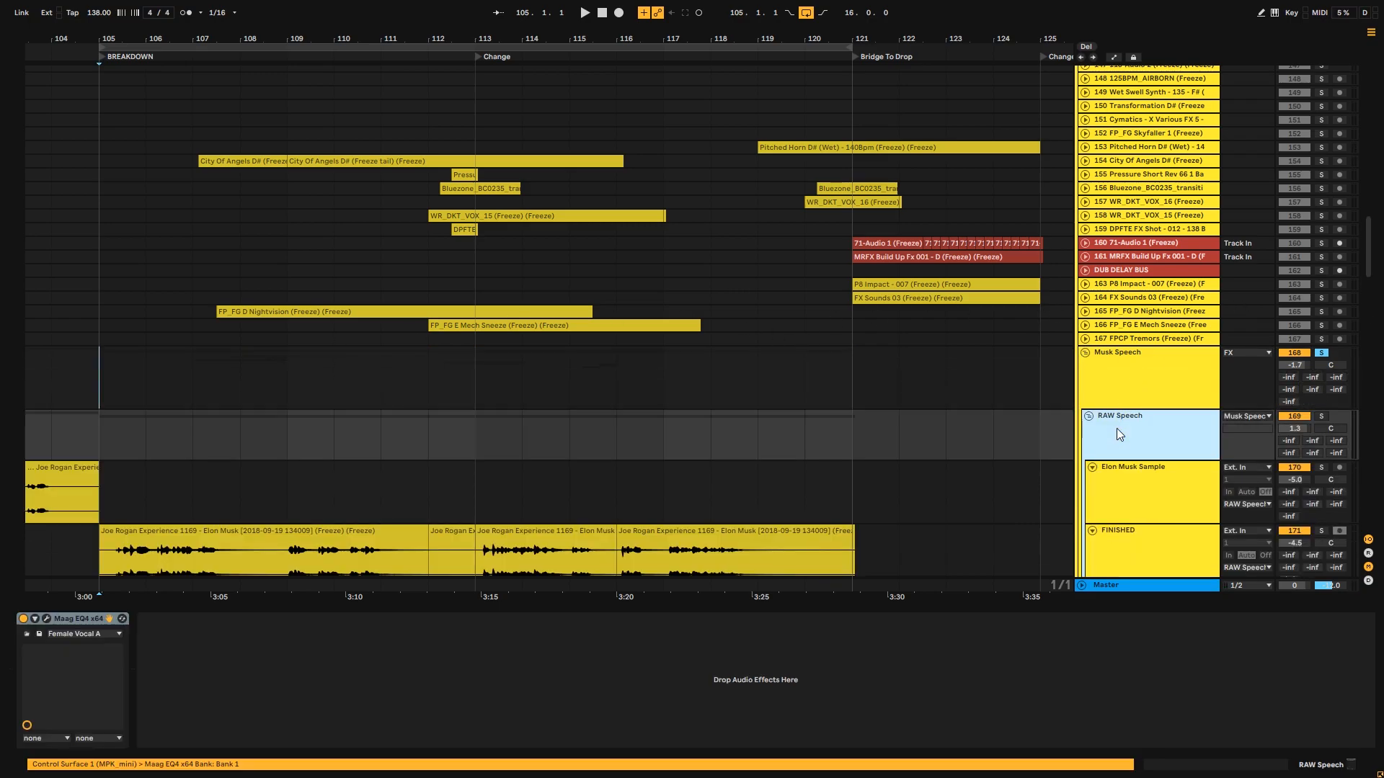
left_click(1088, 416)
left_click(1086, 353)
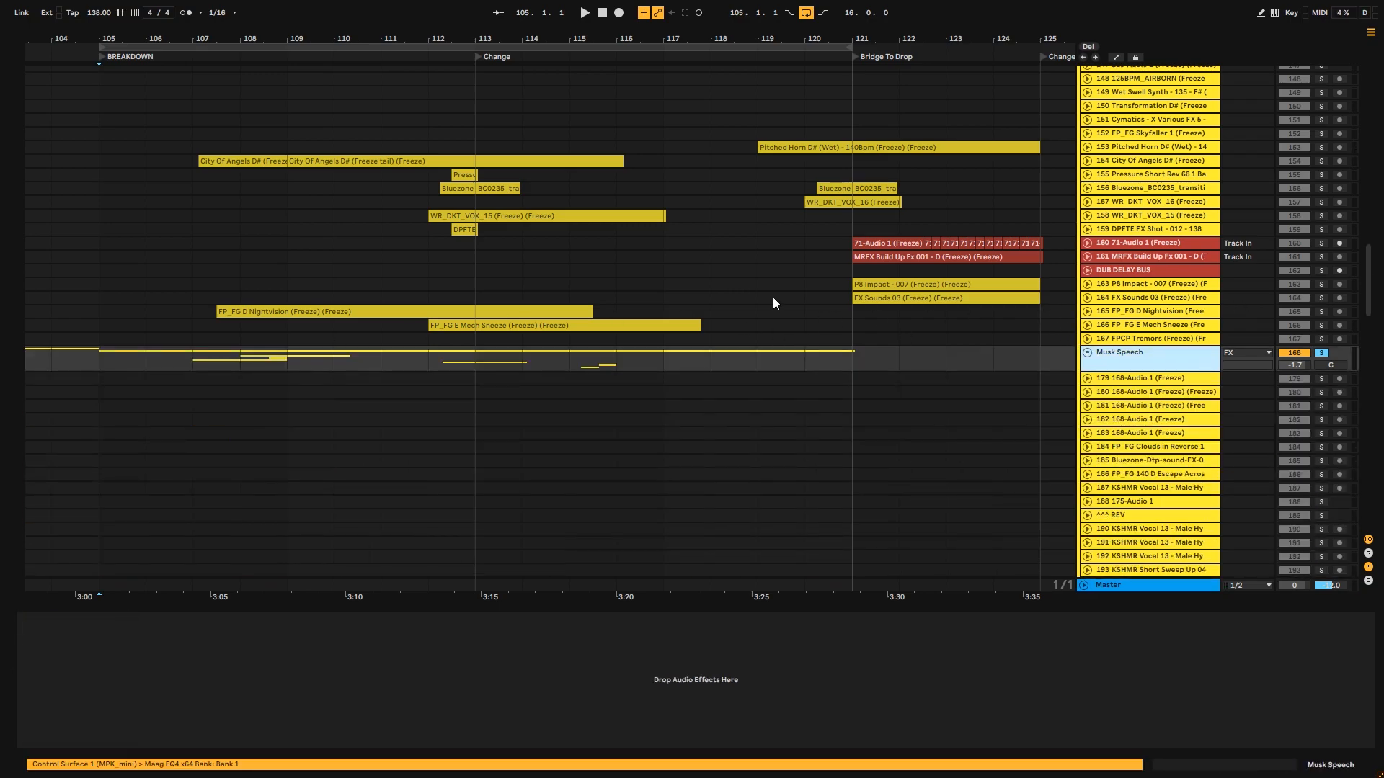
- Solo and unfold track 165 FP_FG D Nightvision and audition its clip from its start in bar 107
left_click(95, 325)
left_click(242, 301)
left_click(1132, 296)
left_click(1321, 311)
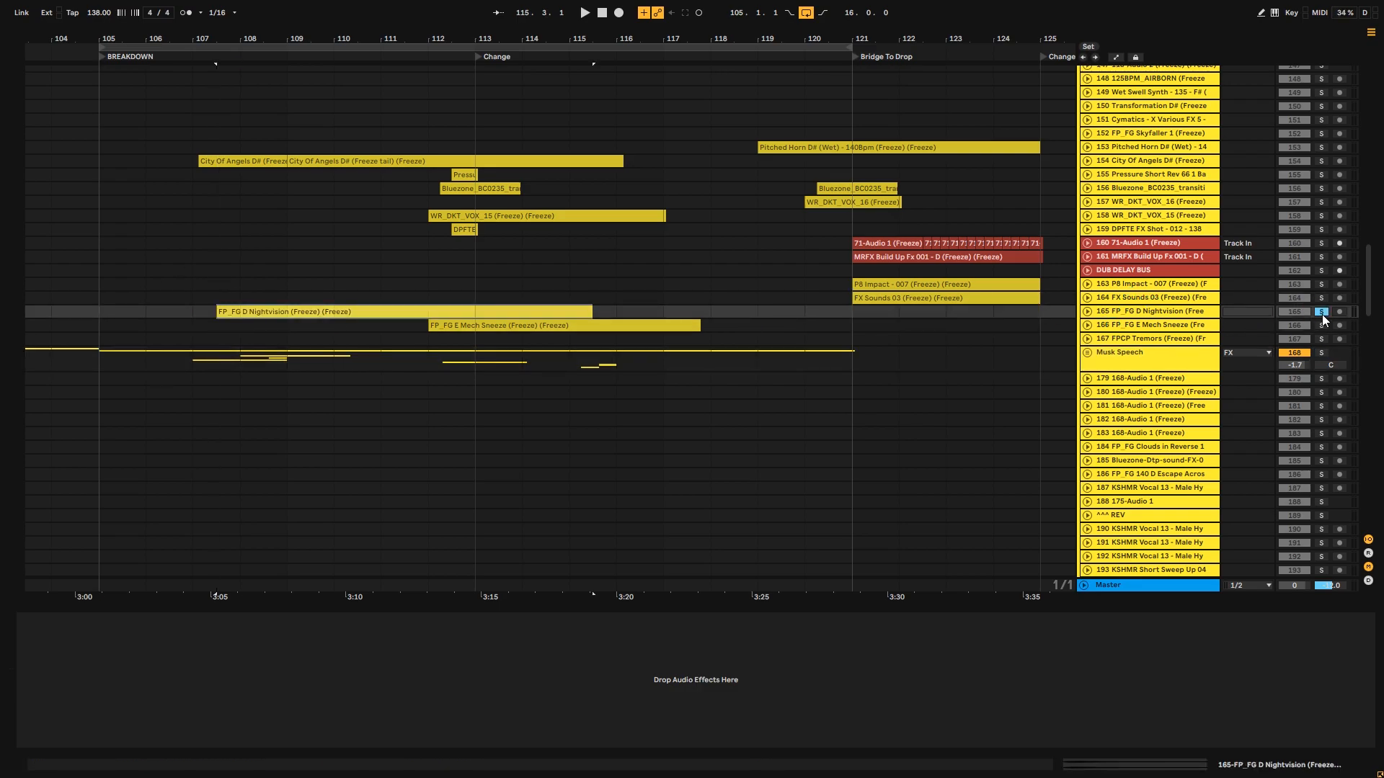
left_click(1088, 311)
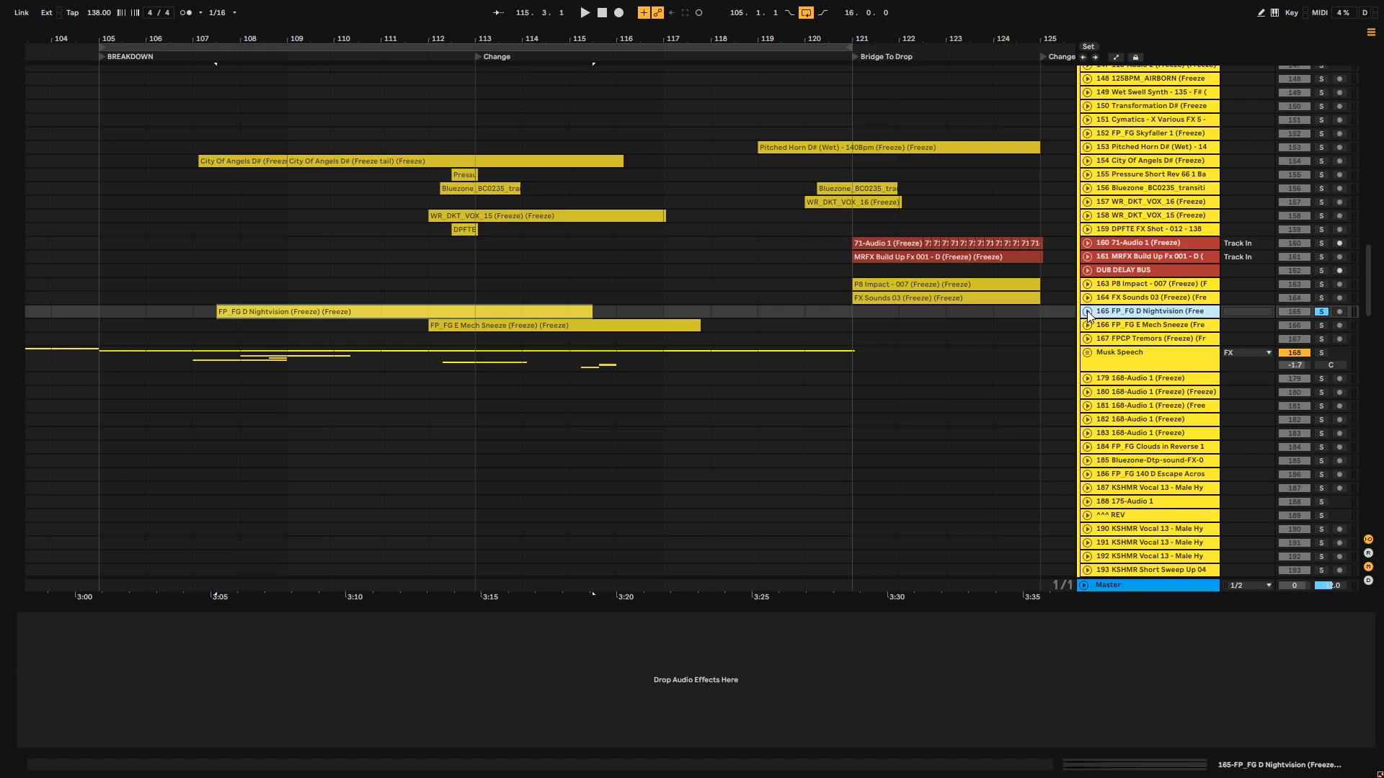
key("space")
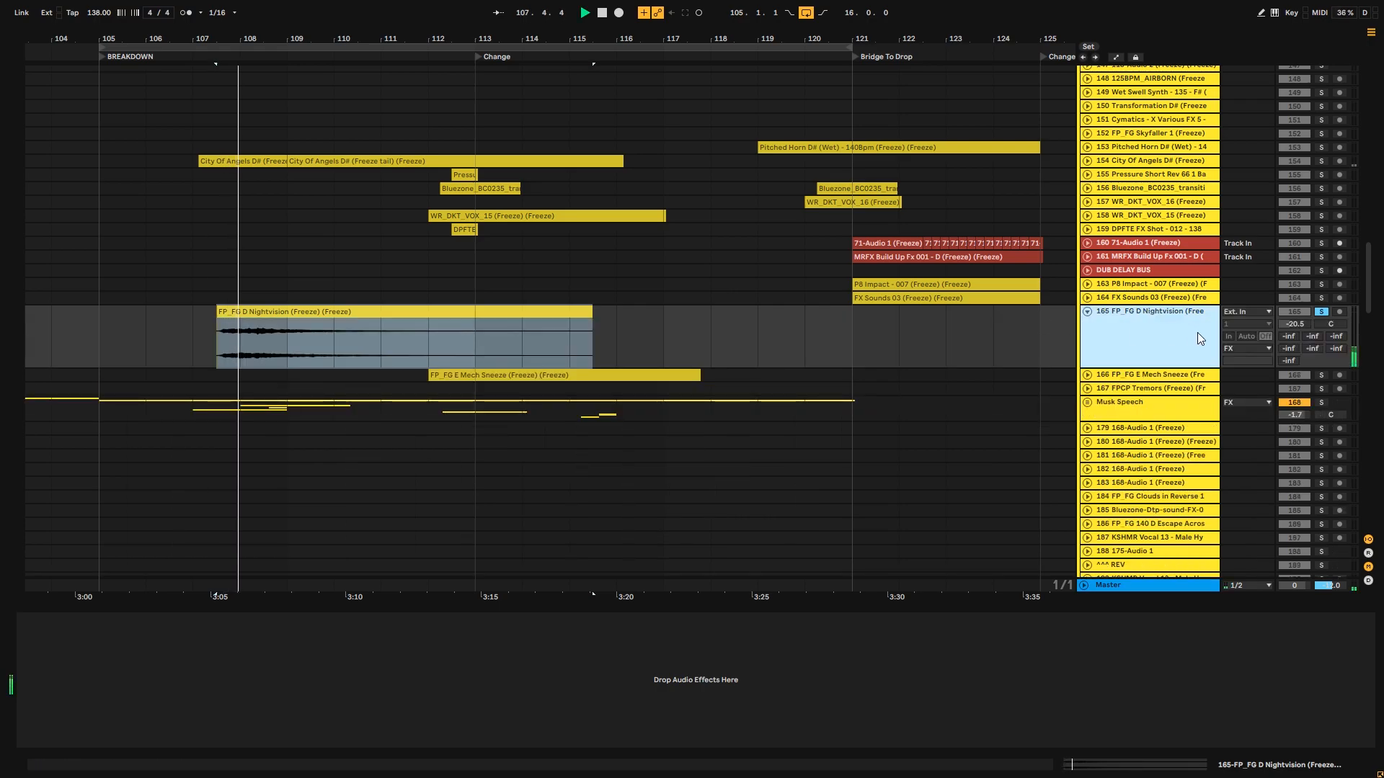
- Unfold and solo track 166 FP_FG E Mech Sneeze and audition its clip from bar 112
left_click(1087, 375)
left_click(448, 398)
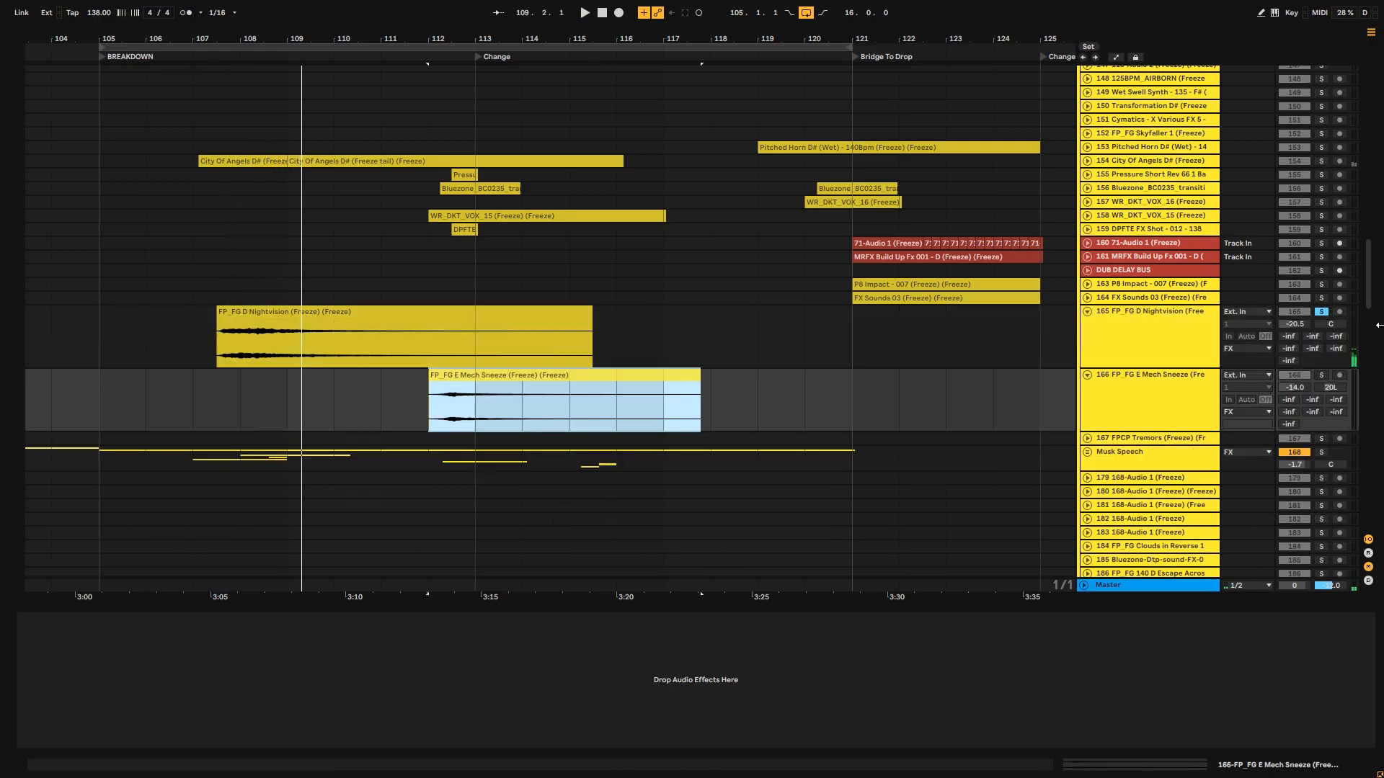
left_click(1321, 376)
left_click(425, 422)
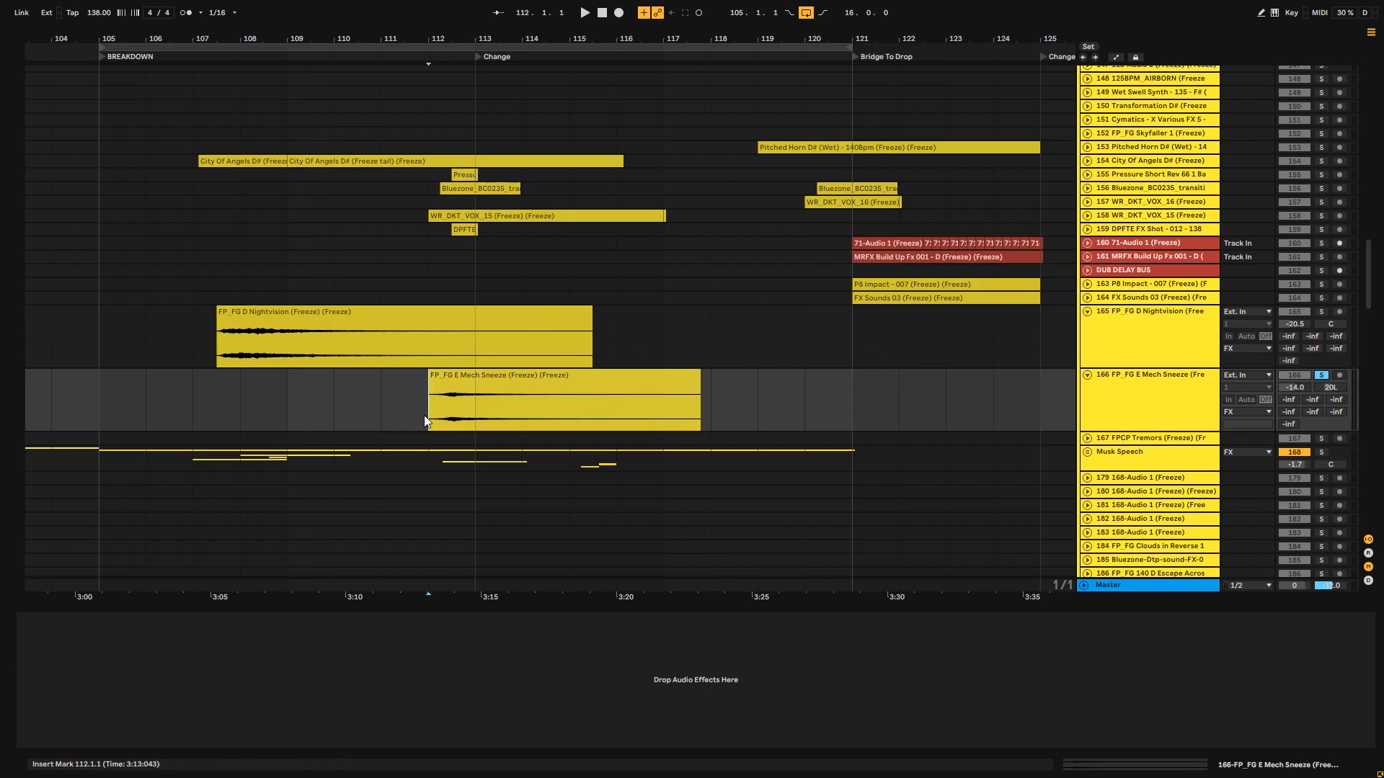
key("space")
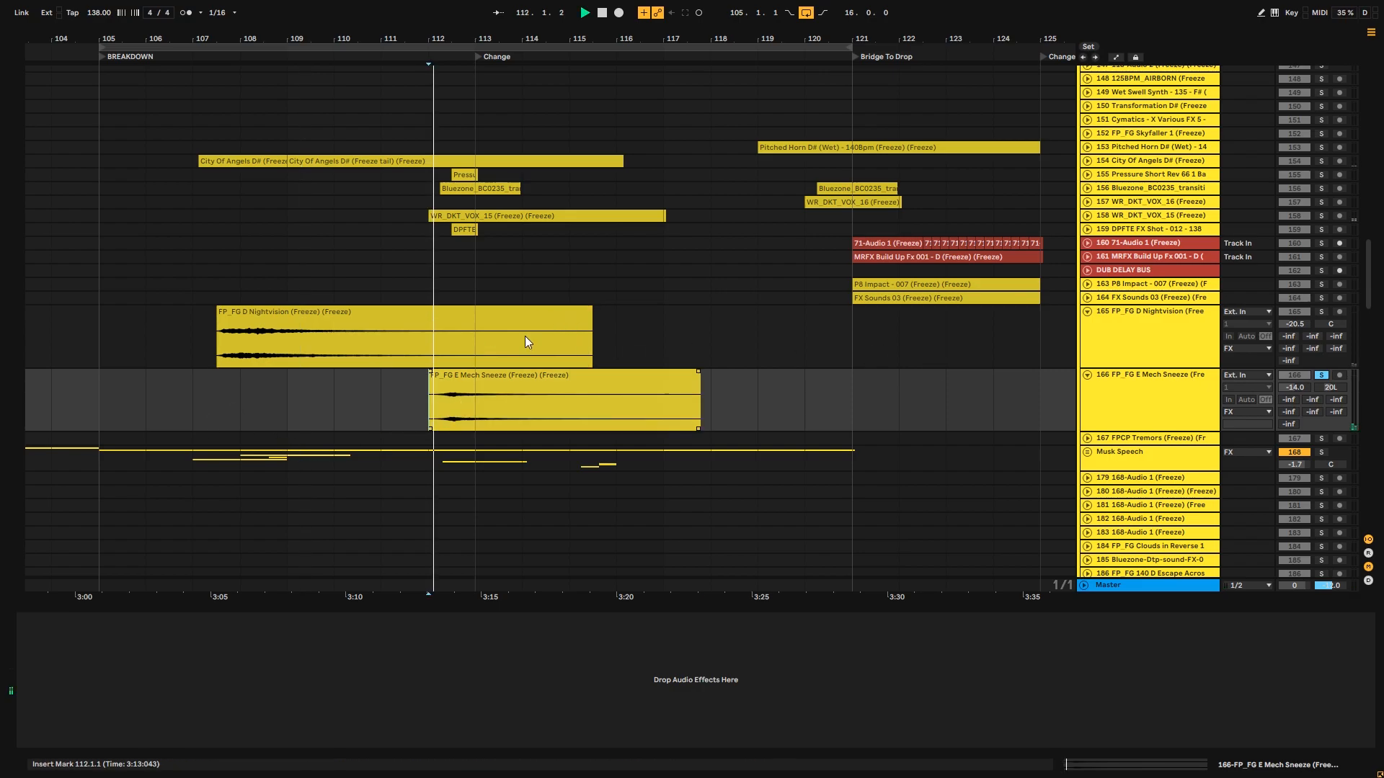
- Select the WR_DKT_VOX_15 clip on track 158, solo the track, and audition it from bar 112
left_click(460, 214)
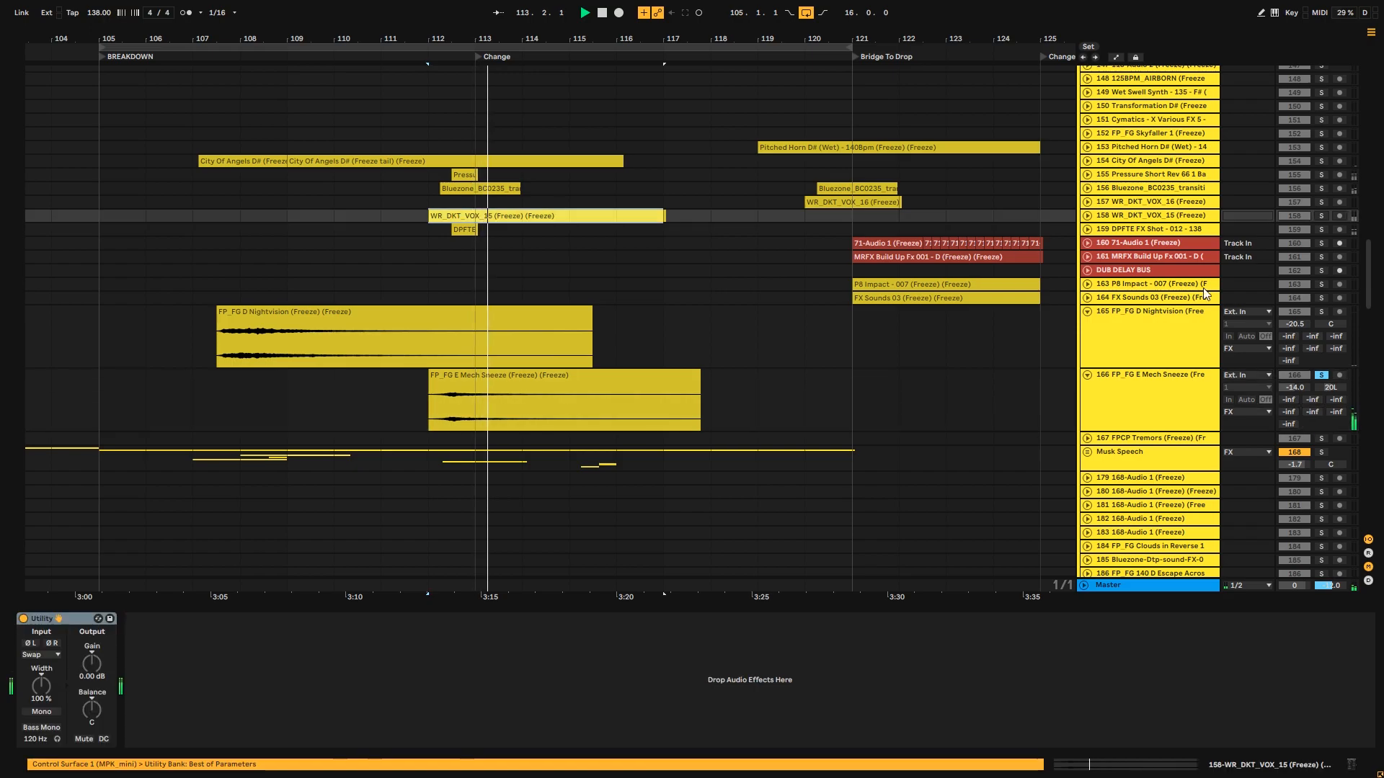
left_click(1321, 214)
key("space")
key("space")
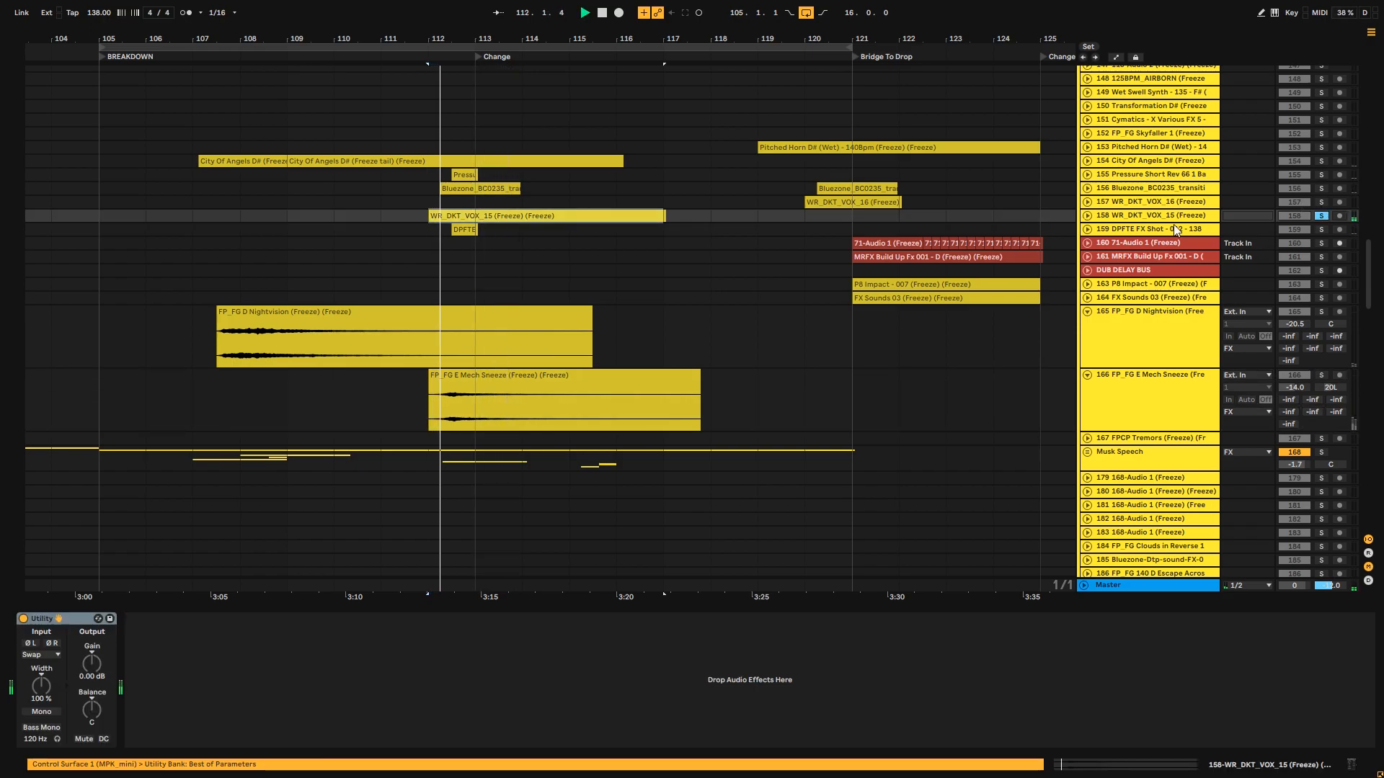
- Unfold and solo track 159 DPFTE FX Shot and audition its clip leading into the Change locator
left_click(1088, 229)
left_click(1322, 229)
key("space")
key("space")
left_click(465, 245)
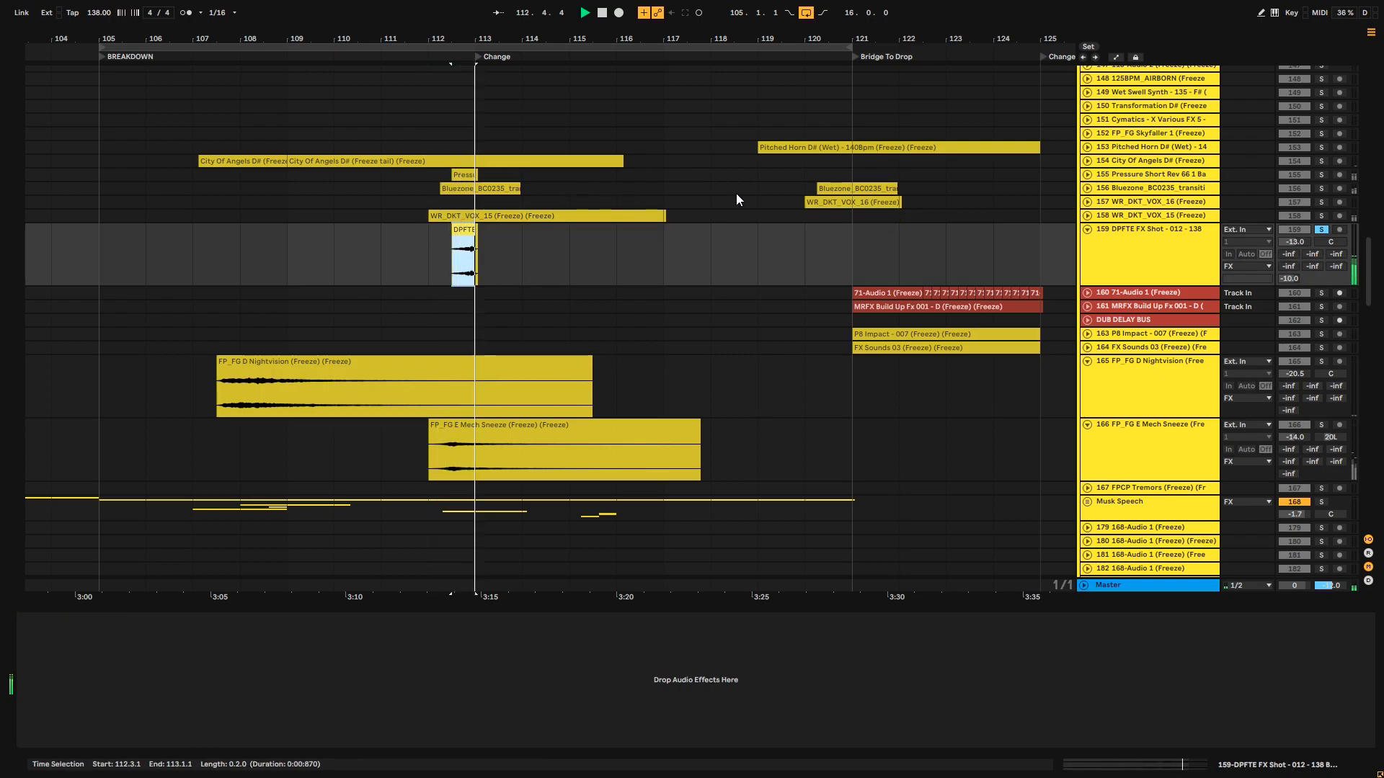
- Unfold tracks 156 Bluezone_BC0235 and 155 Pressure Short Rev, and audition each in solo around the Change locator
left_click(1088, 188)
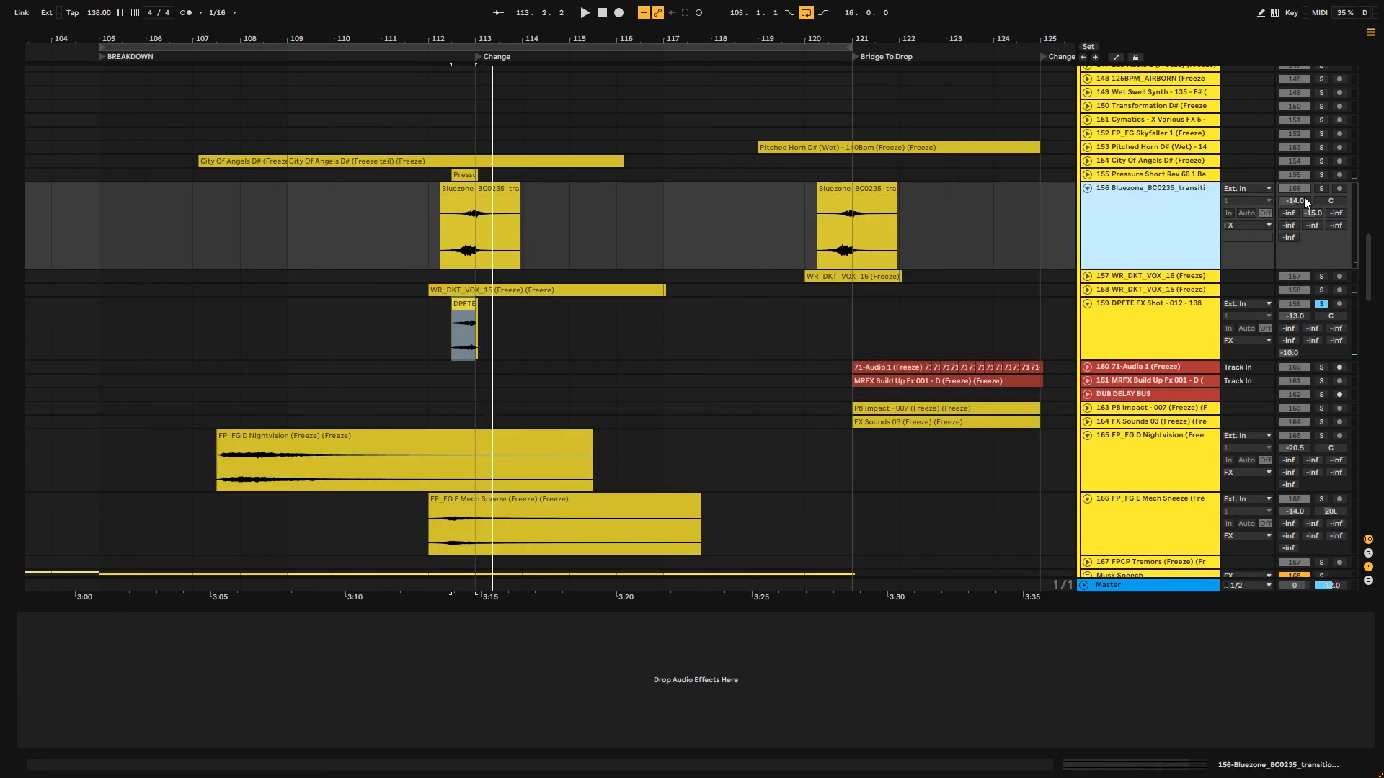
left_click(1322, 189)
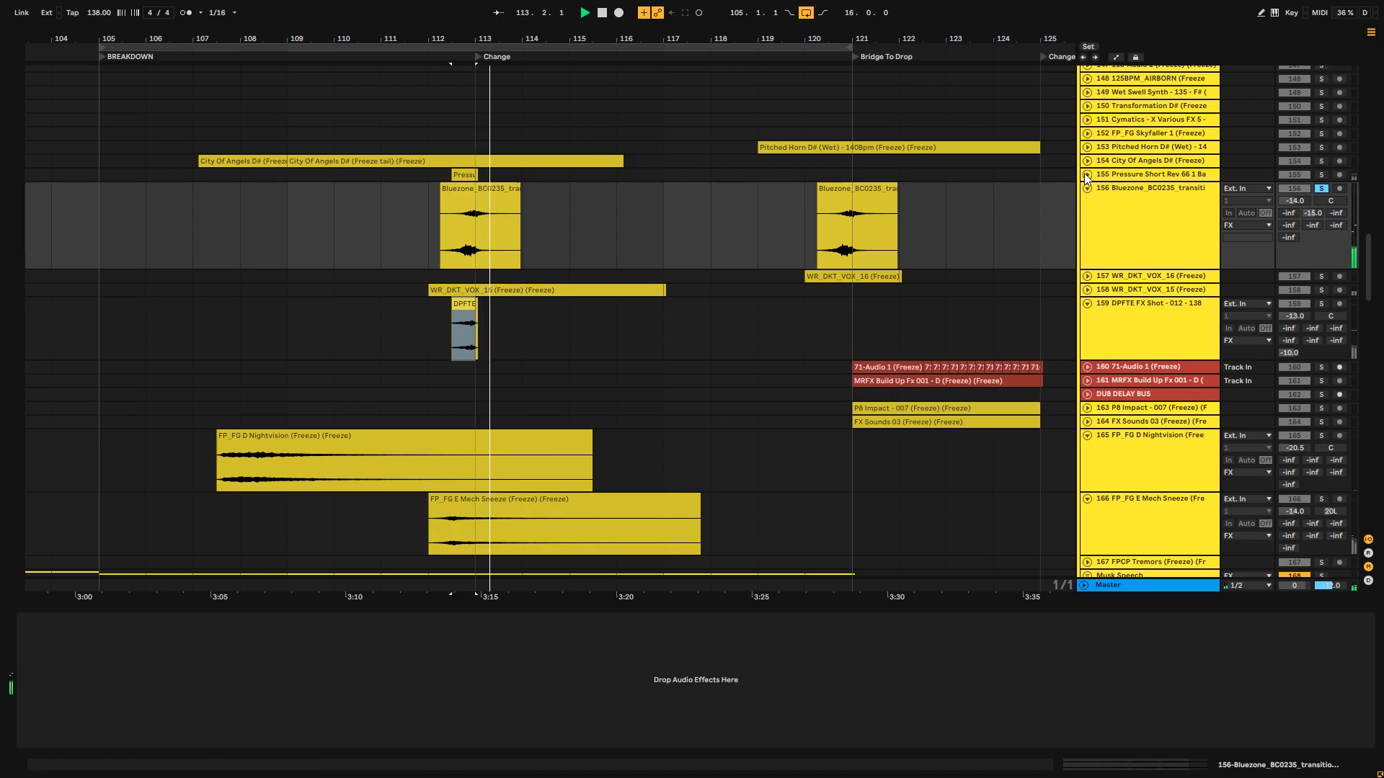
left_click(1086, 174)
left_click(1320, 177)
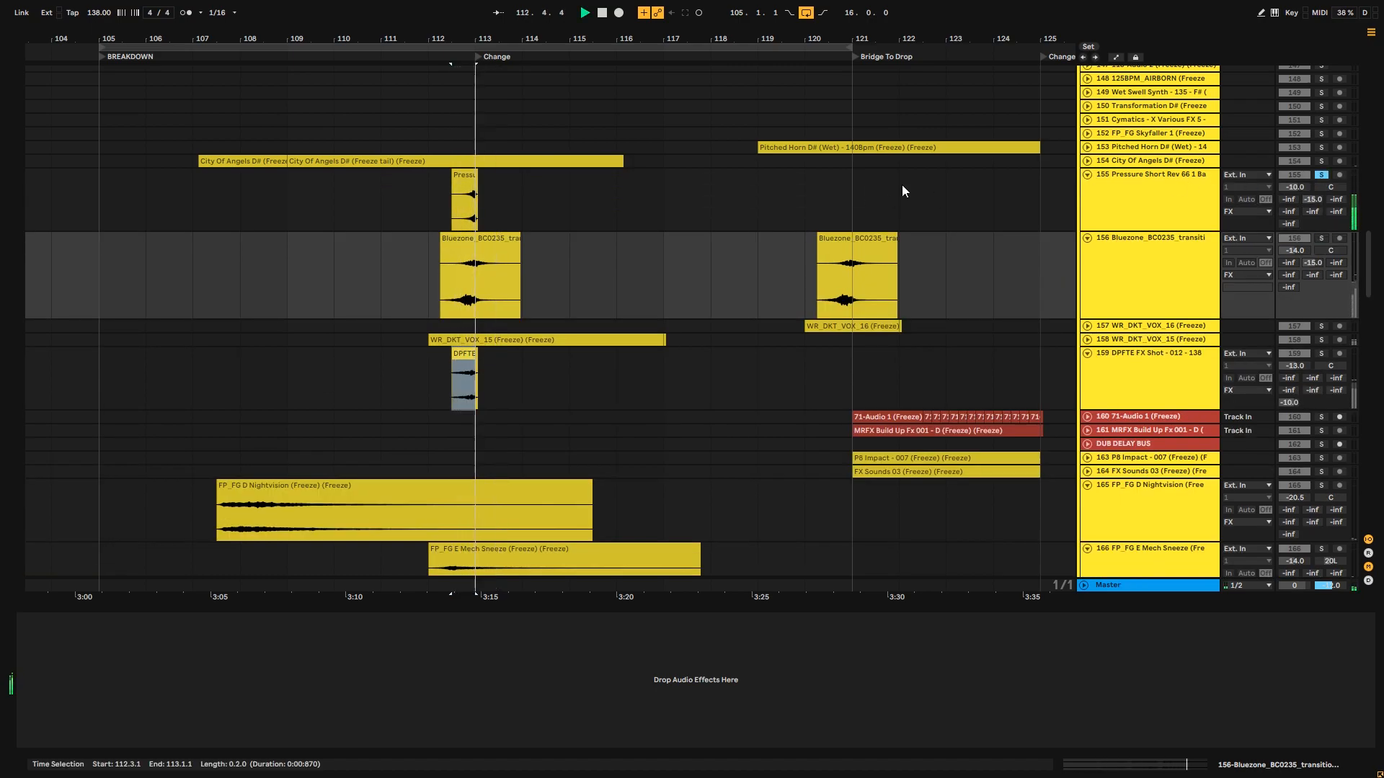
- Unfold track 154 City Of Angels D# and audition its clips in solo from their start in bar 107
left_click(1088, 161)
left_click(278, 214)
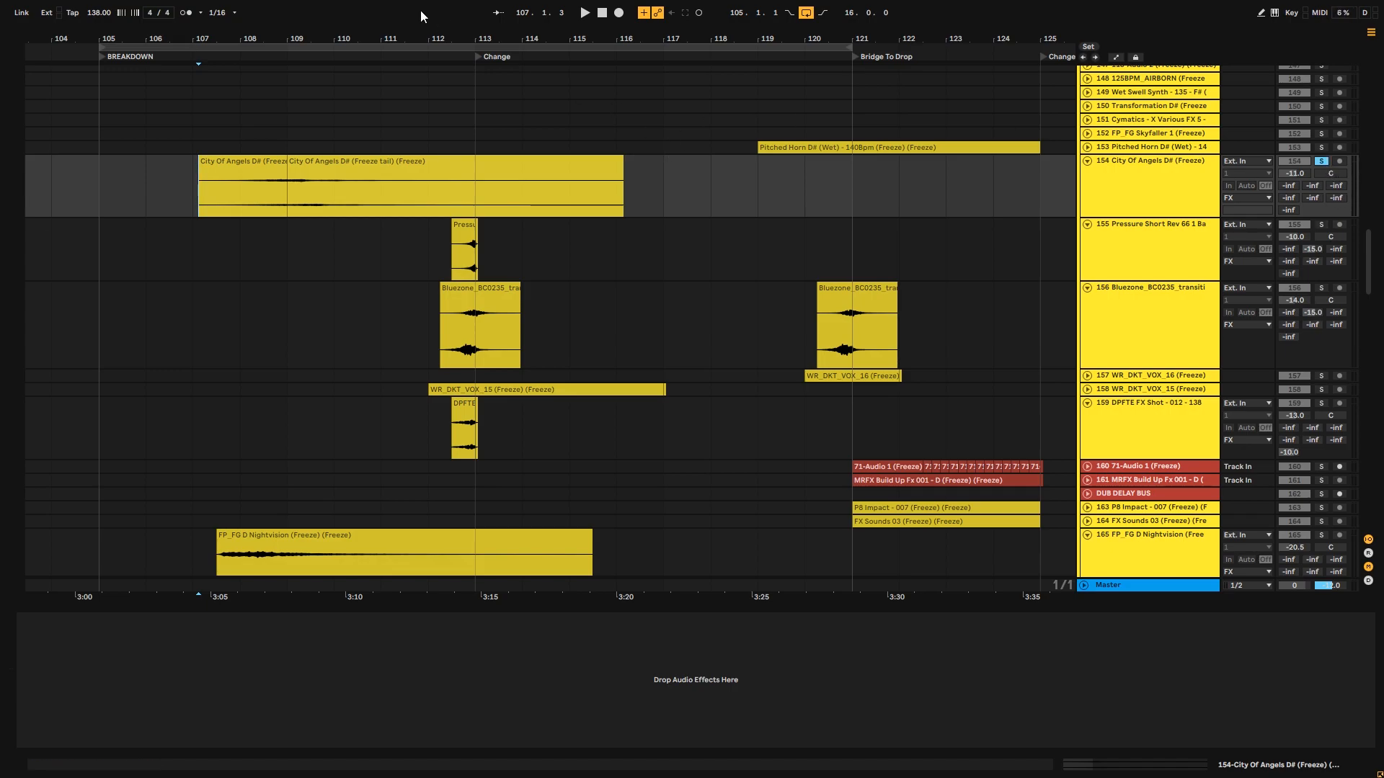
scroll(328, 184, "left", 3)
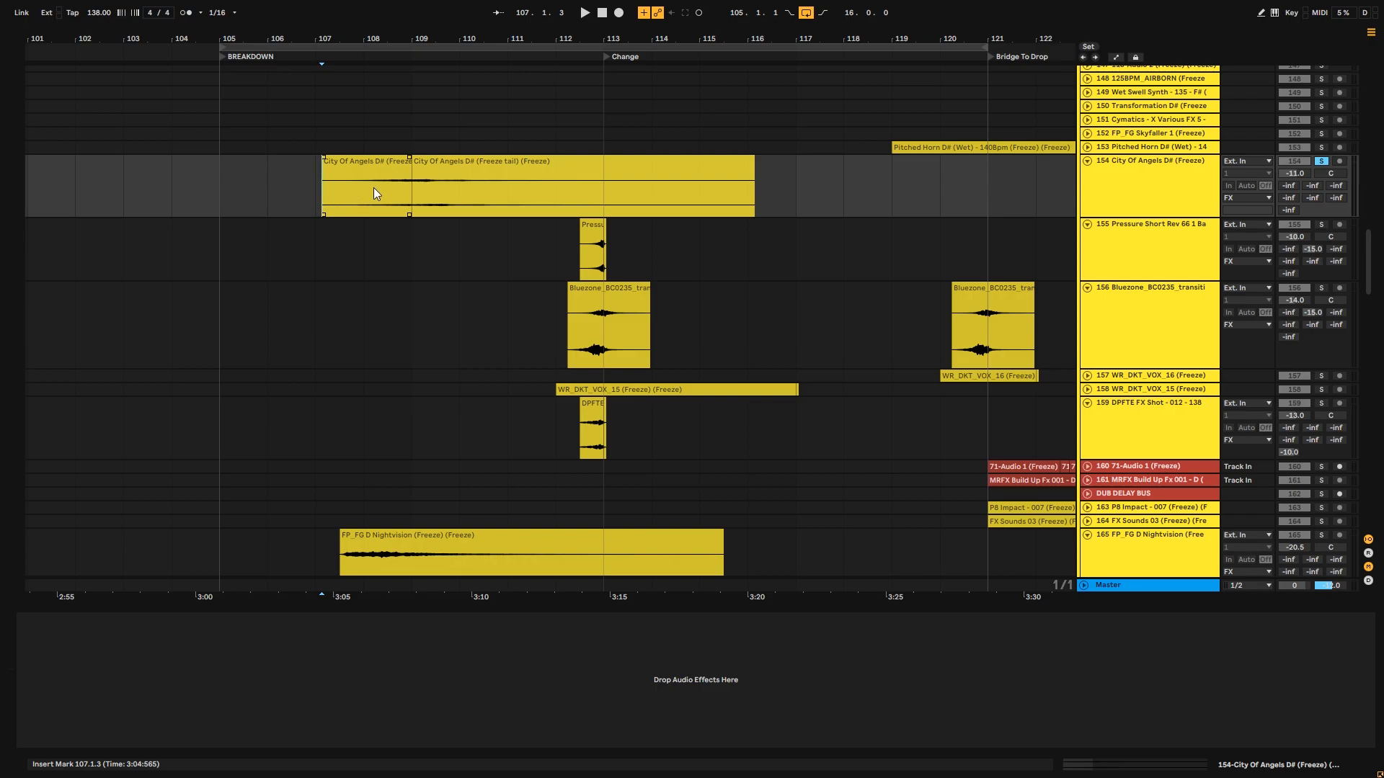
key("space")
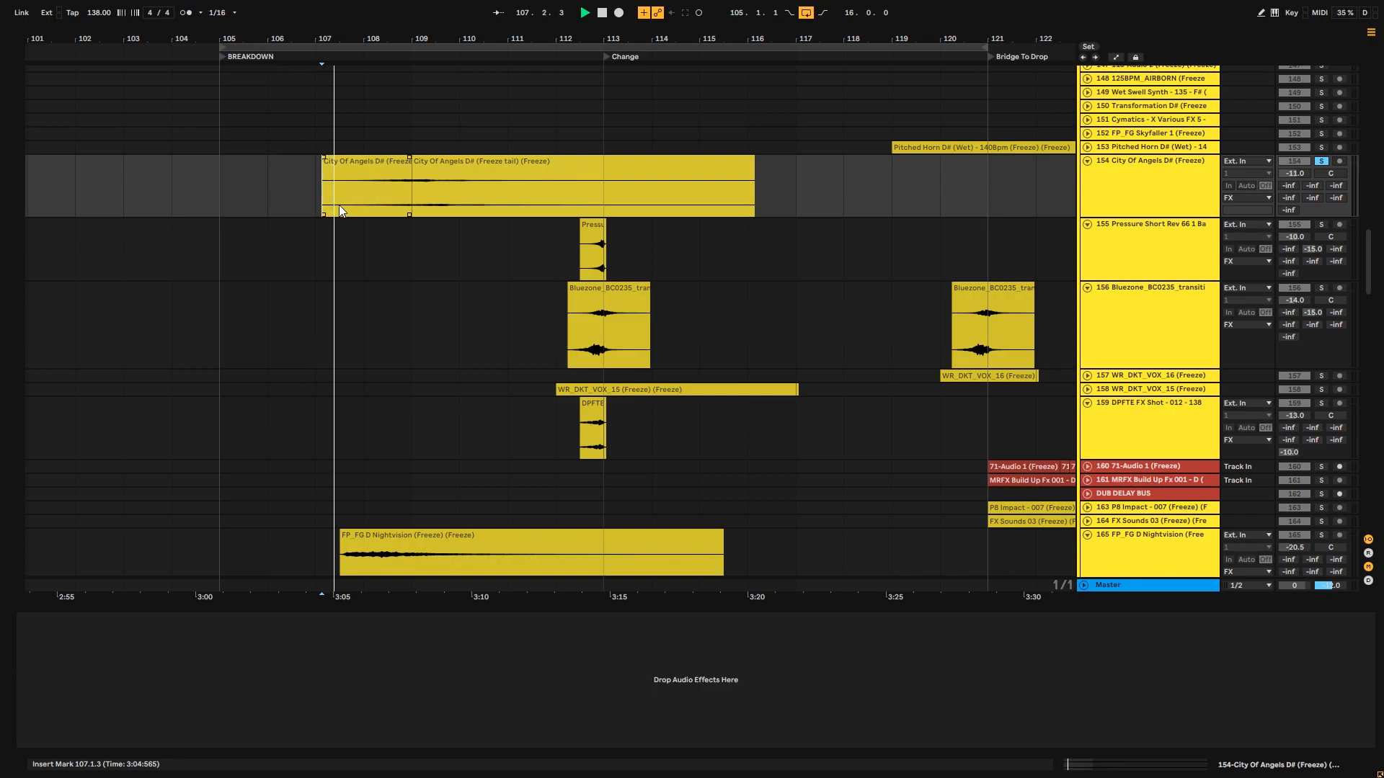
- Finish auditioning the City Of Angels D# clips, stop playback, and take track 154 out of solo
left_click(461, 168)
left_click_drag(470, 40, 533, 29)
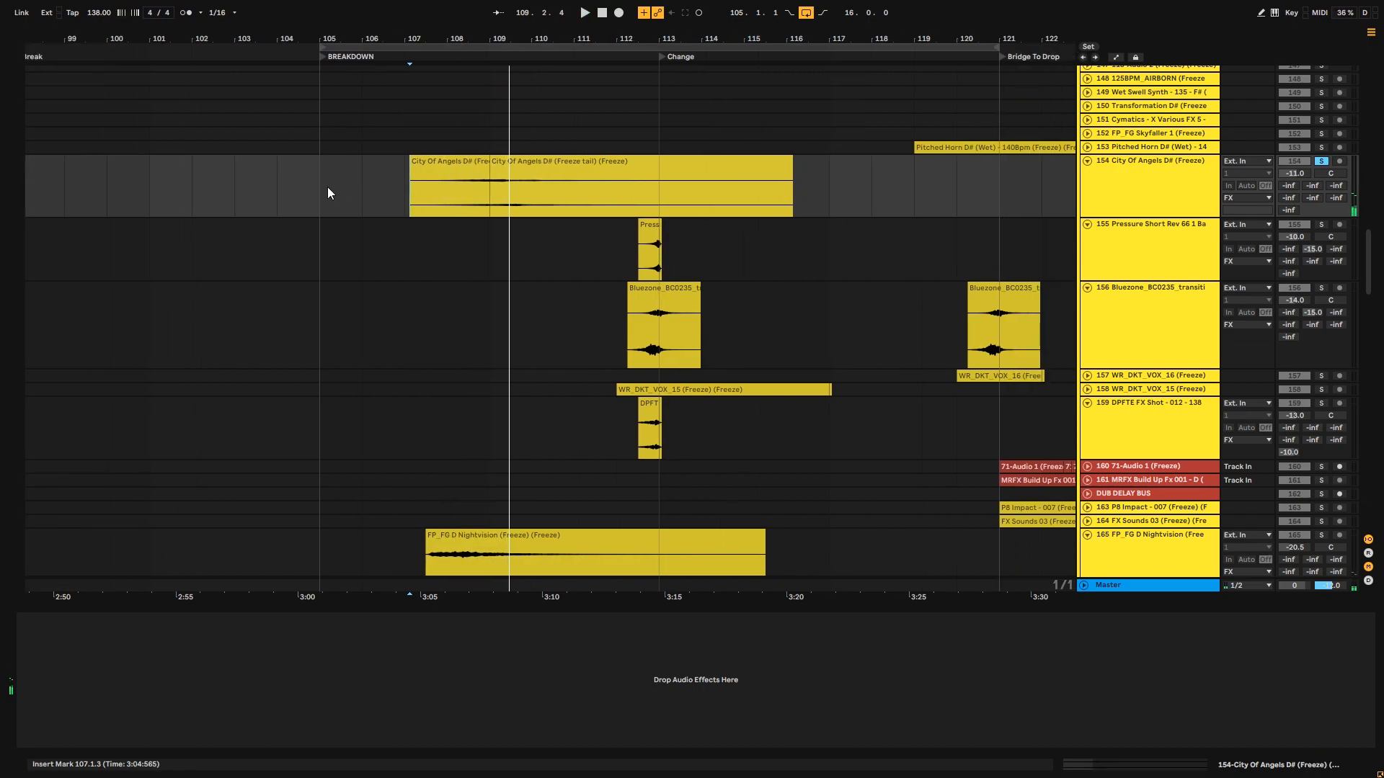
key("space")
left_click_drag(334, 192, 1051, 188)
left_click(1324, 161)
- Unfold the Synths group and play the breakdown from bar 106
left_click_drag(1368, 257, 1378, 75)
left_click(1100, 210)
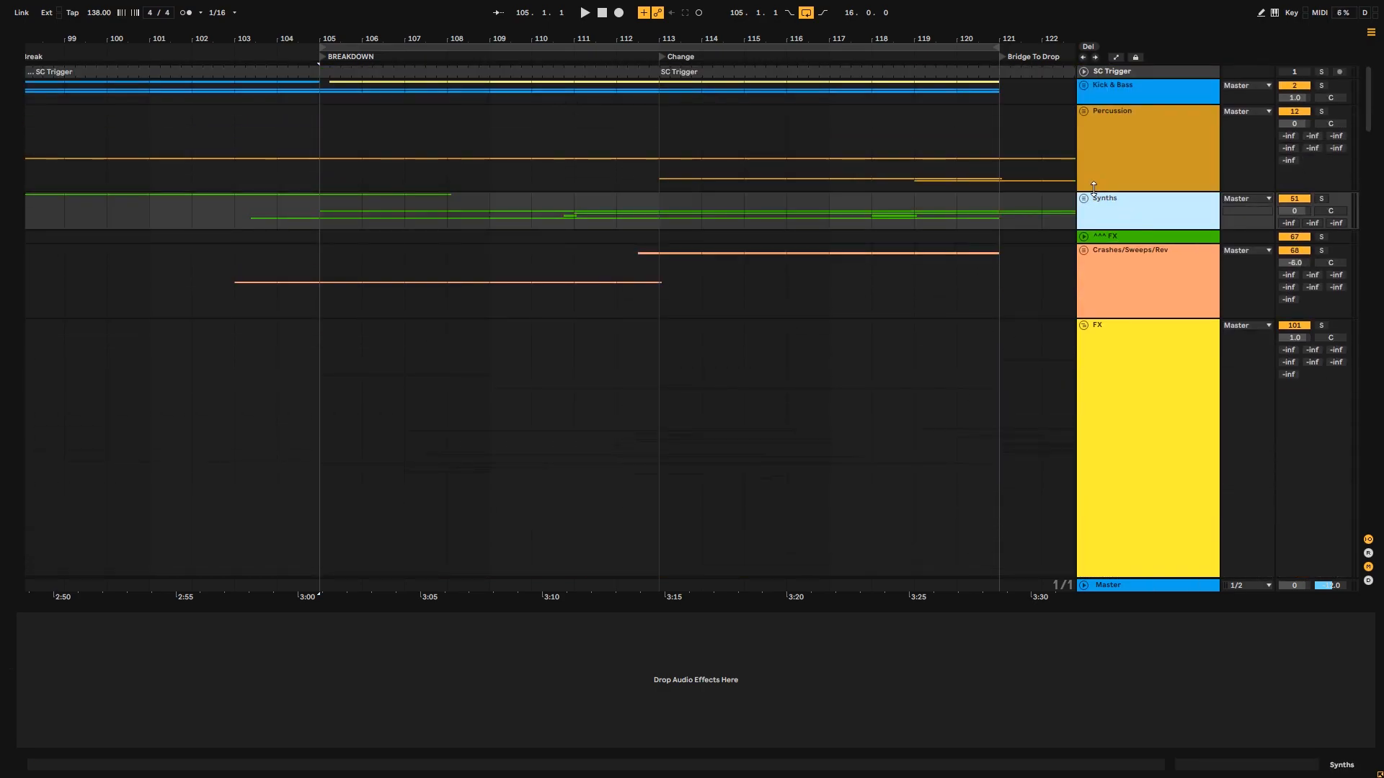
left_click(1085, 199)
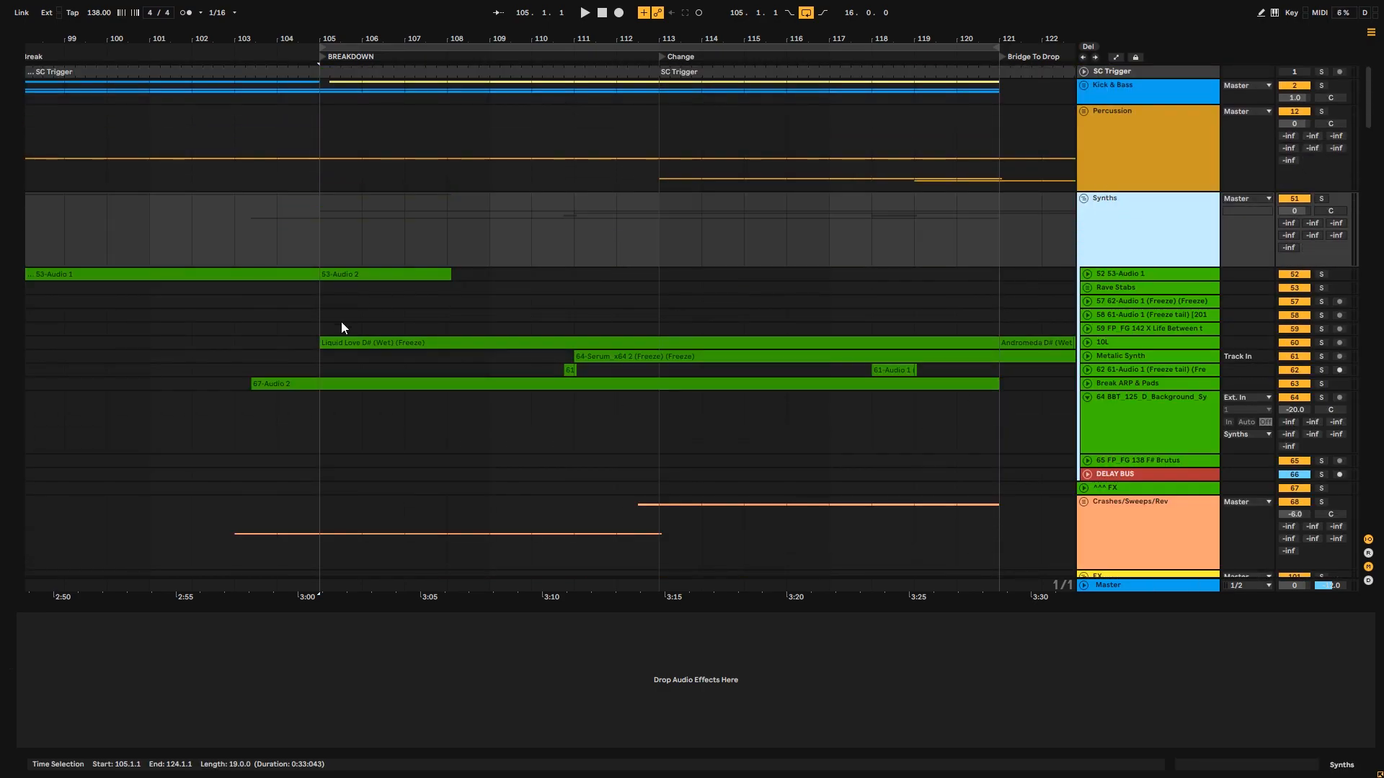
left_click(362, 342)
key("space")
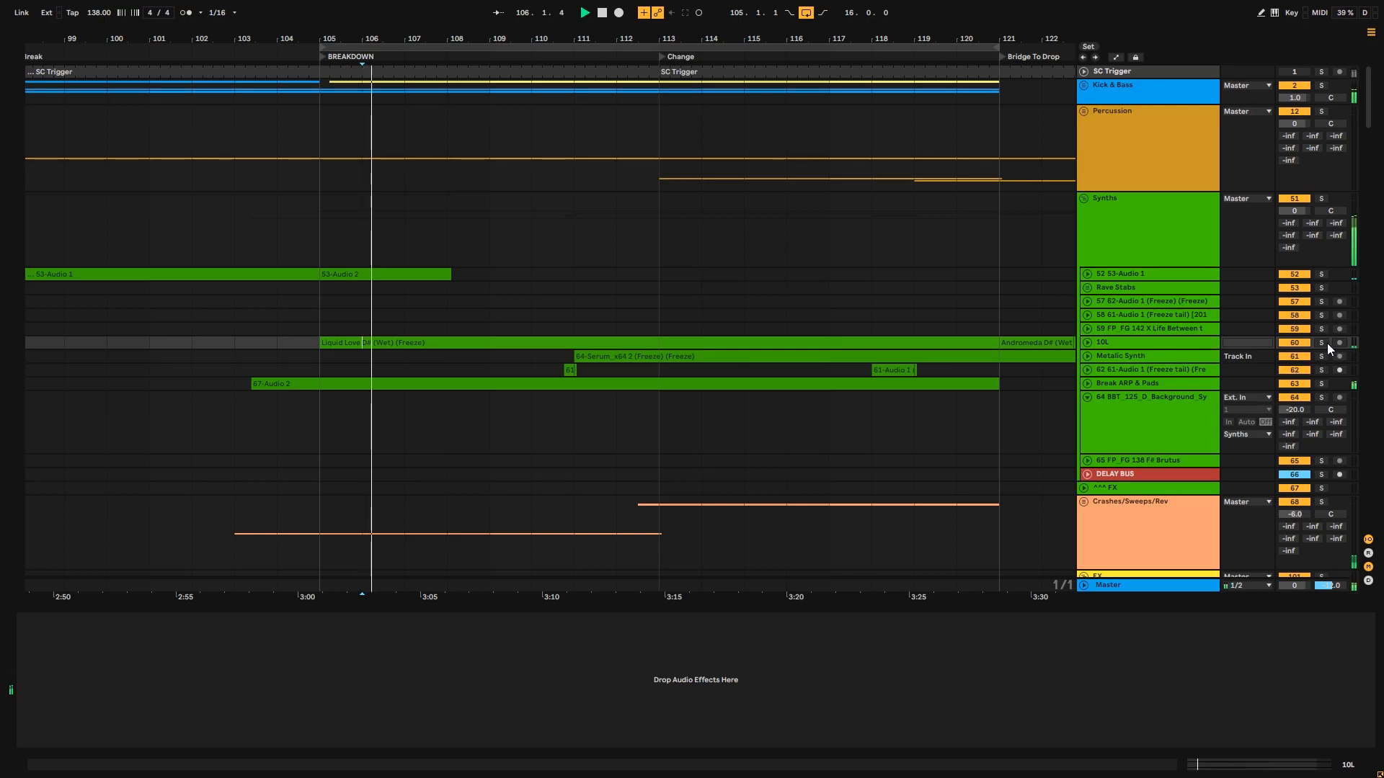
- Solo and unfold the Break ARP & Pads track and audition its clip from the BREAKDOWN locator at bar 105
left_click(1321, 383)
left_click(1087, 386)
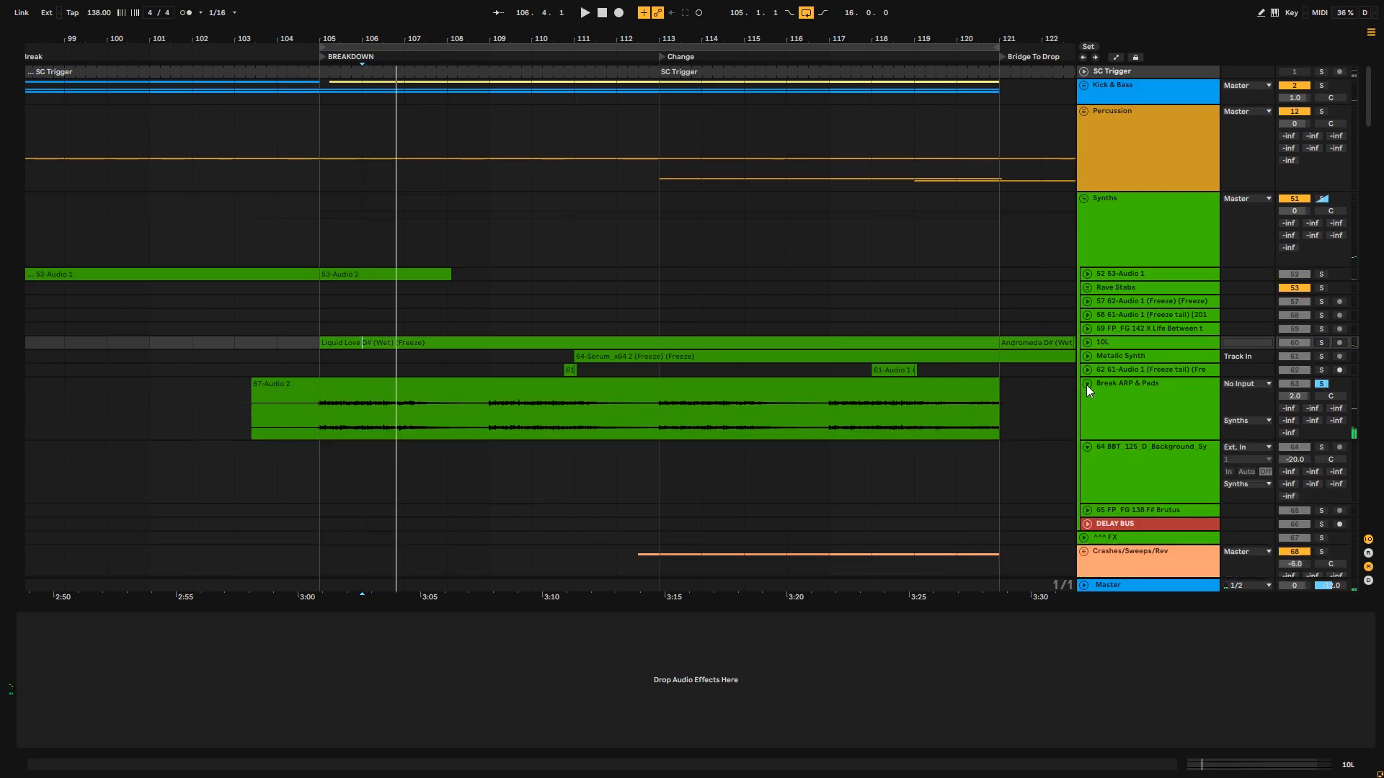
left_click(323, 431)
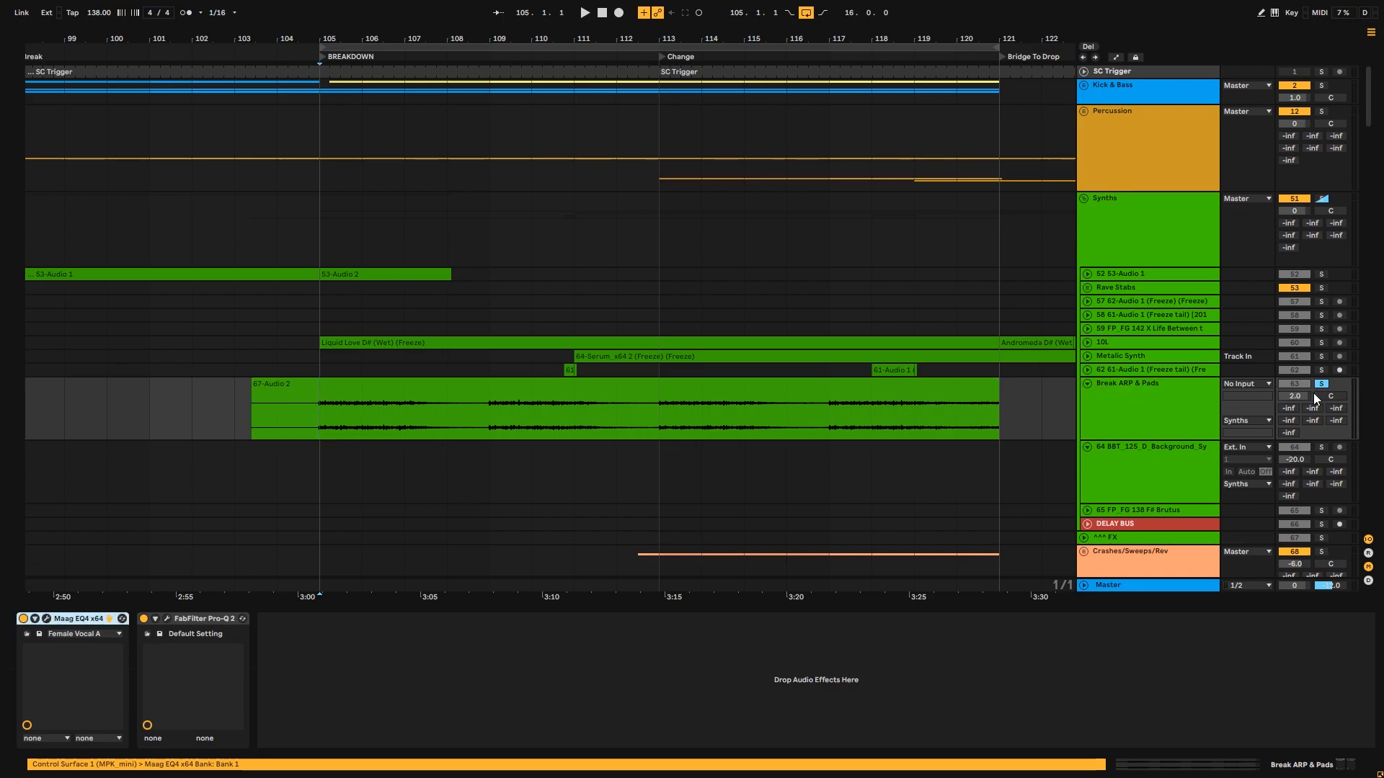
key("space")
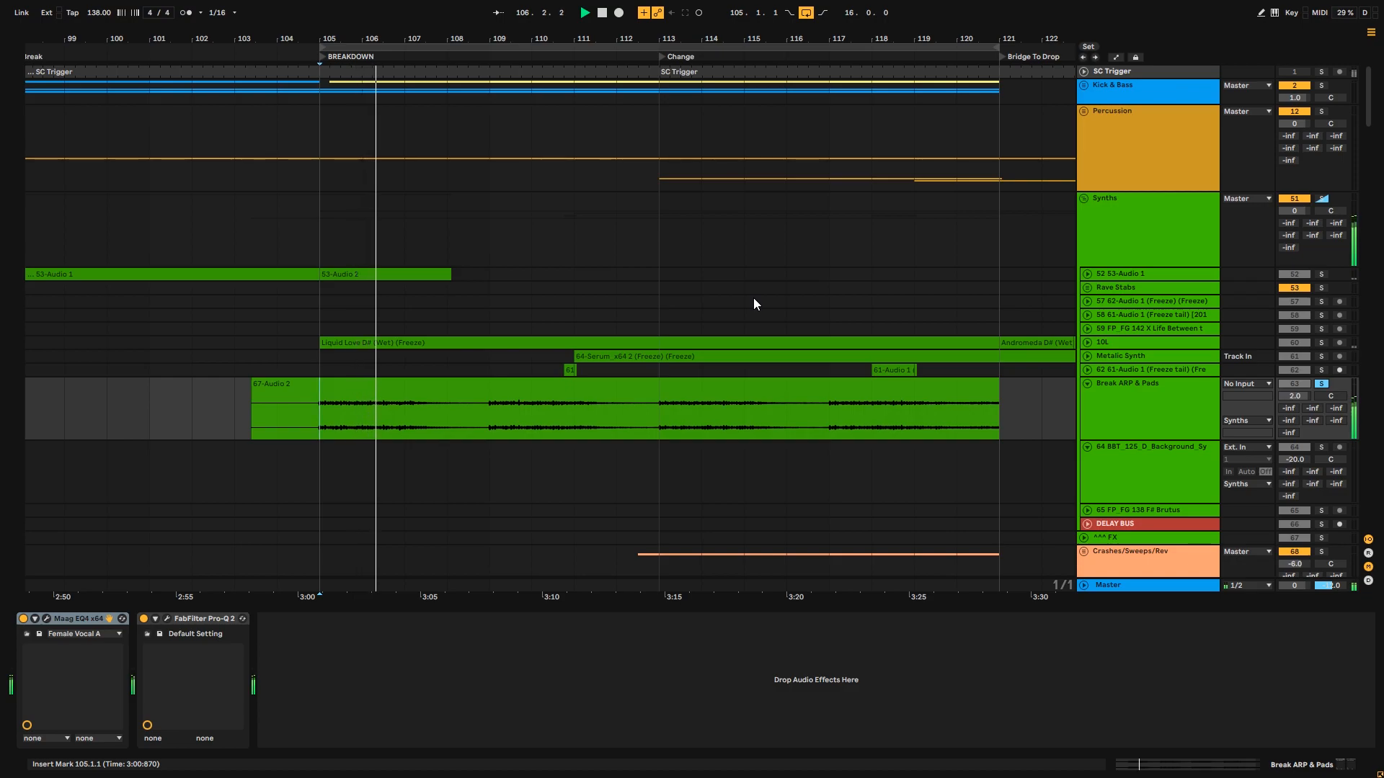
key("space")
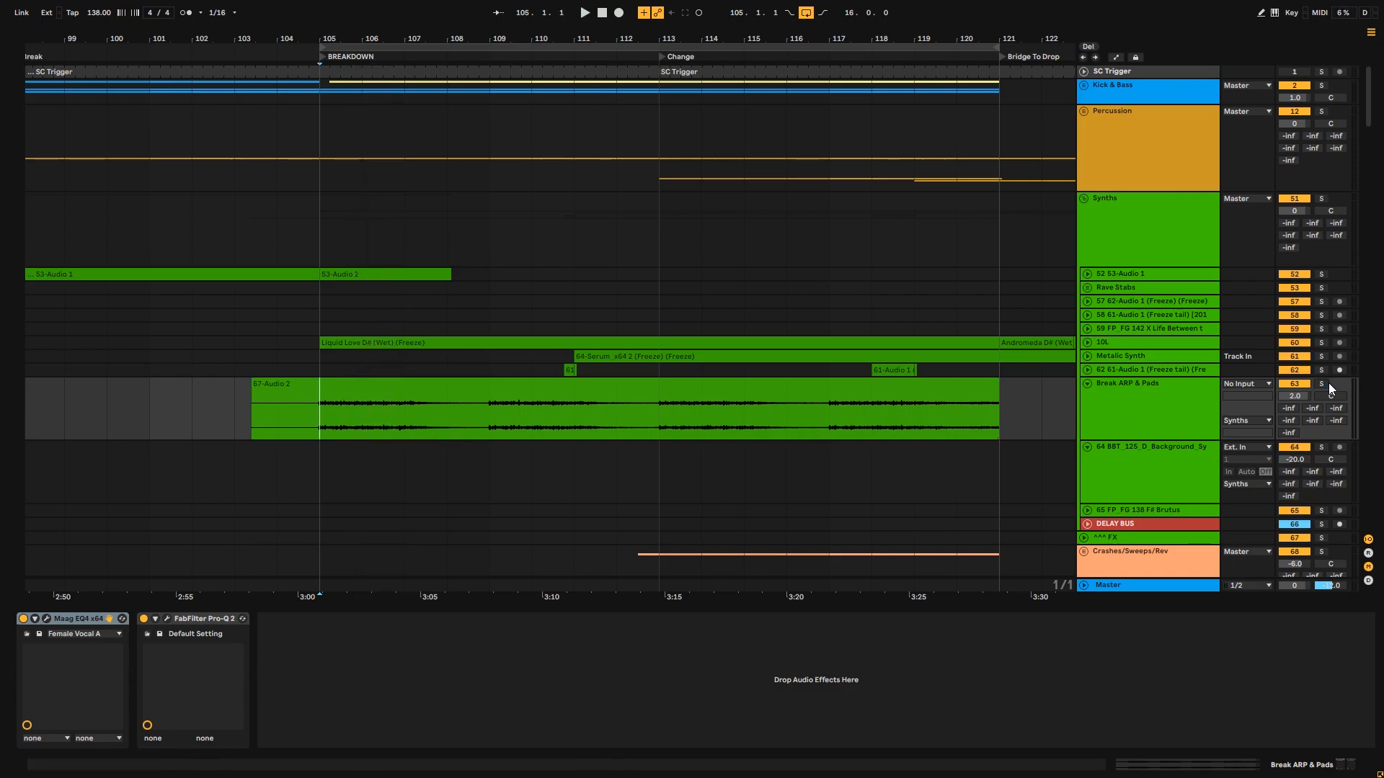
key("space")
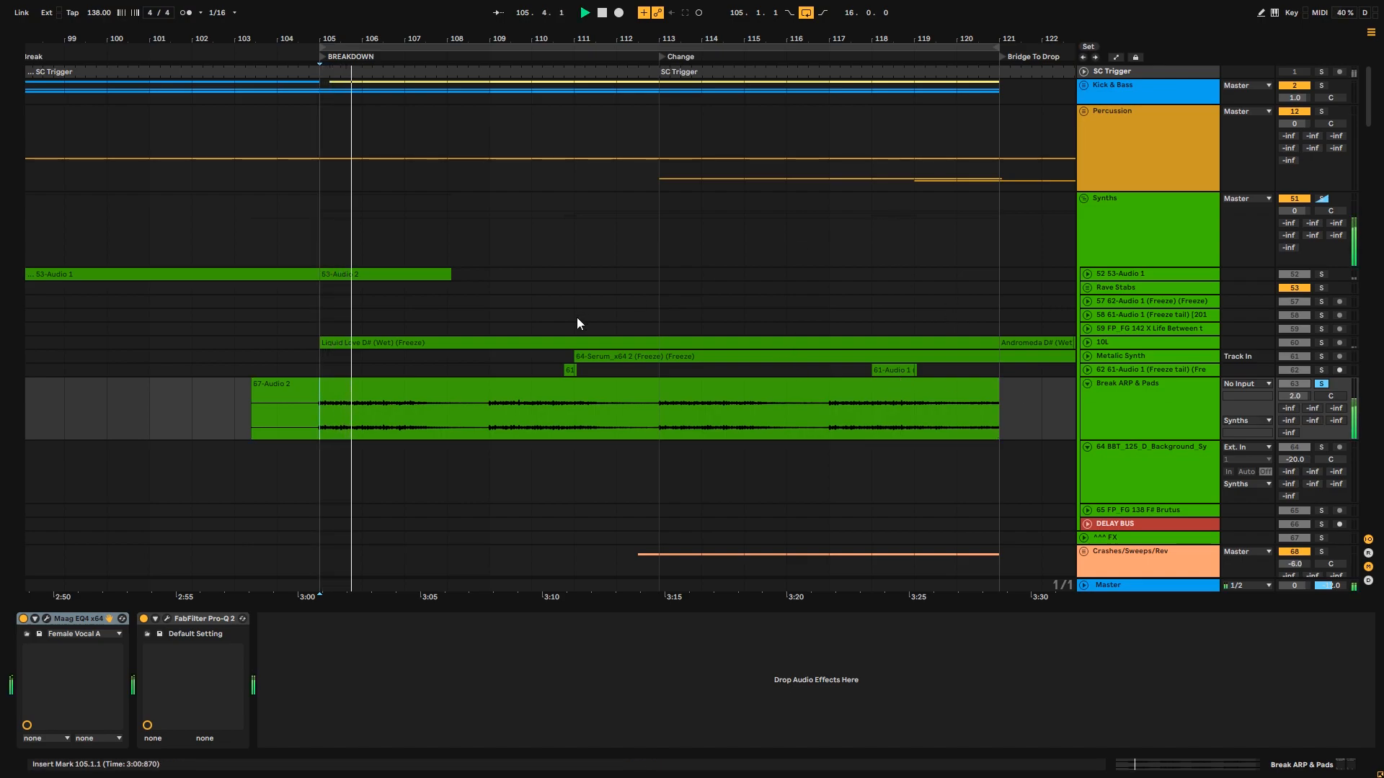
- Play from bar 109, adding Metalic Synth, 10L and track 62 to the Break ARP & Pads solo, and clear the solos
left_click(490, 421)
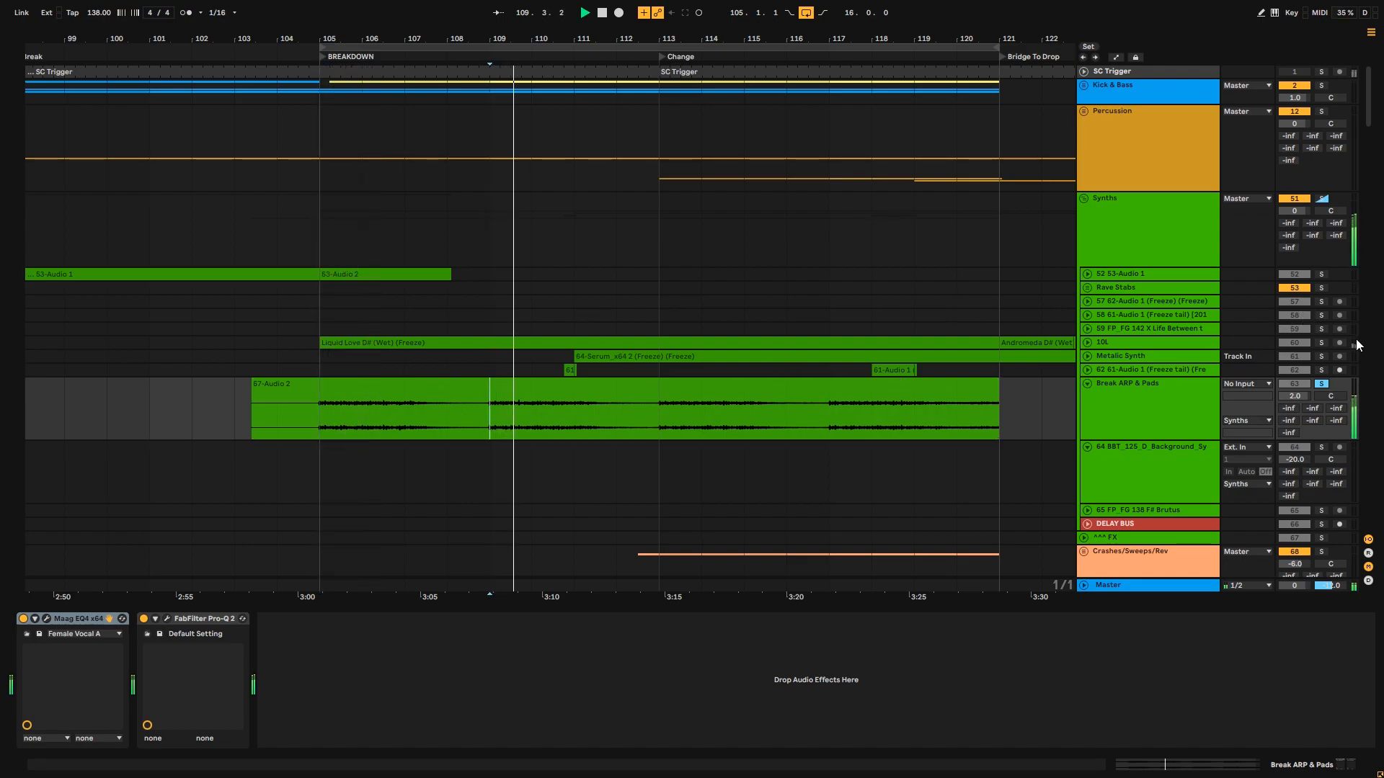
left_click(1320, 356, "ctrl")
left_click(1321, 342, "ctrl")
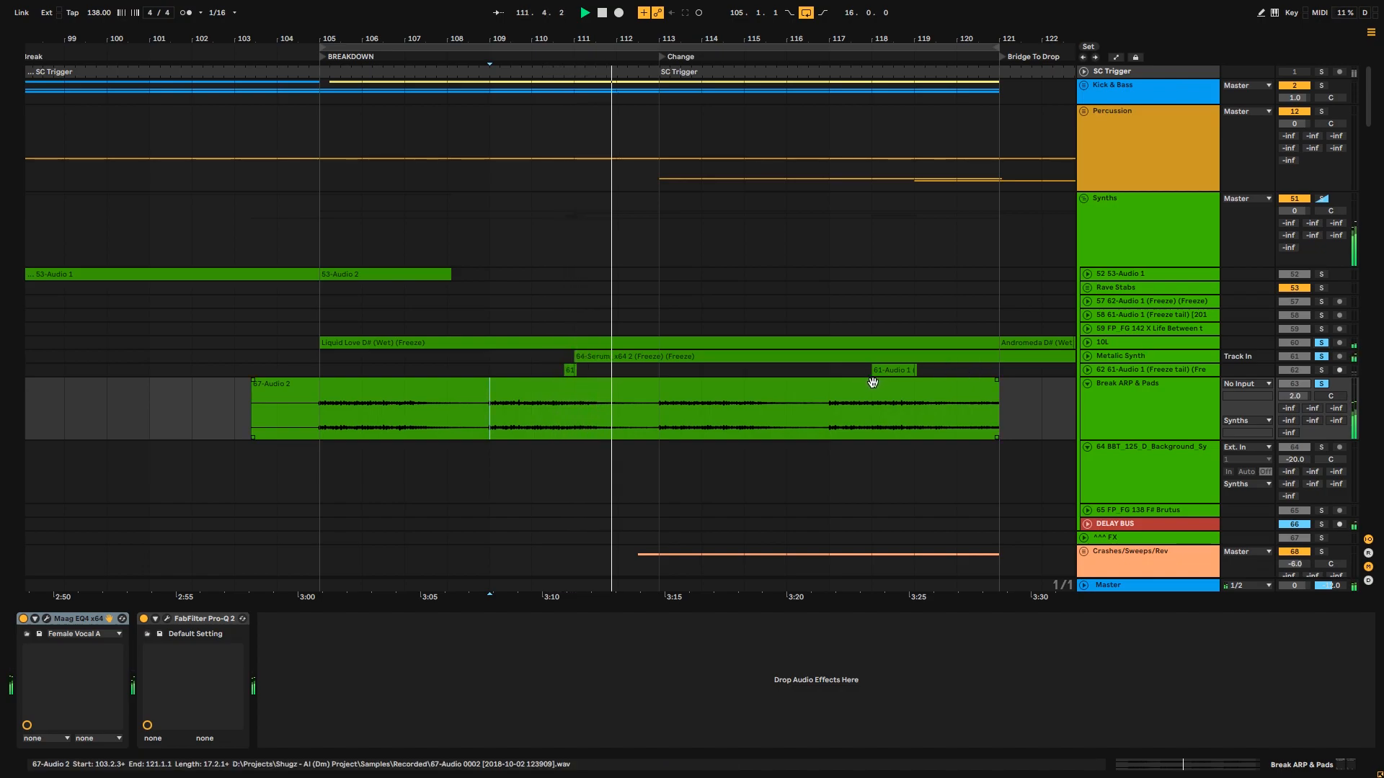
left_click(1323, 370, "ctrl")
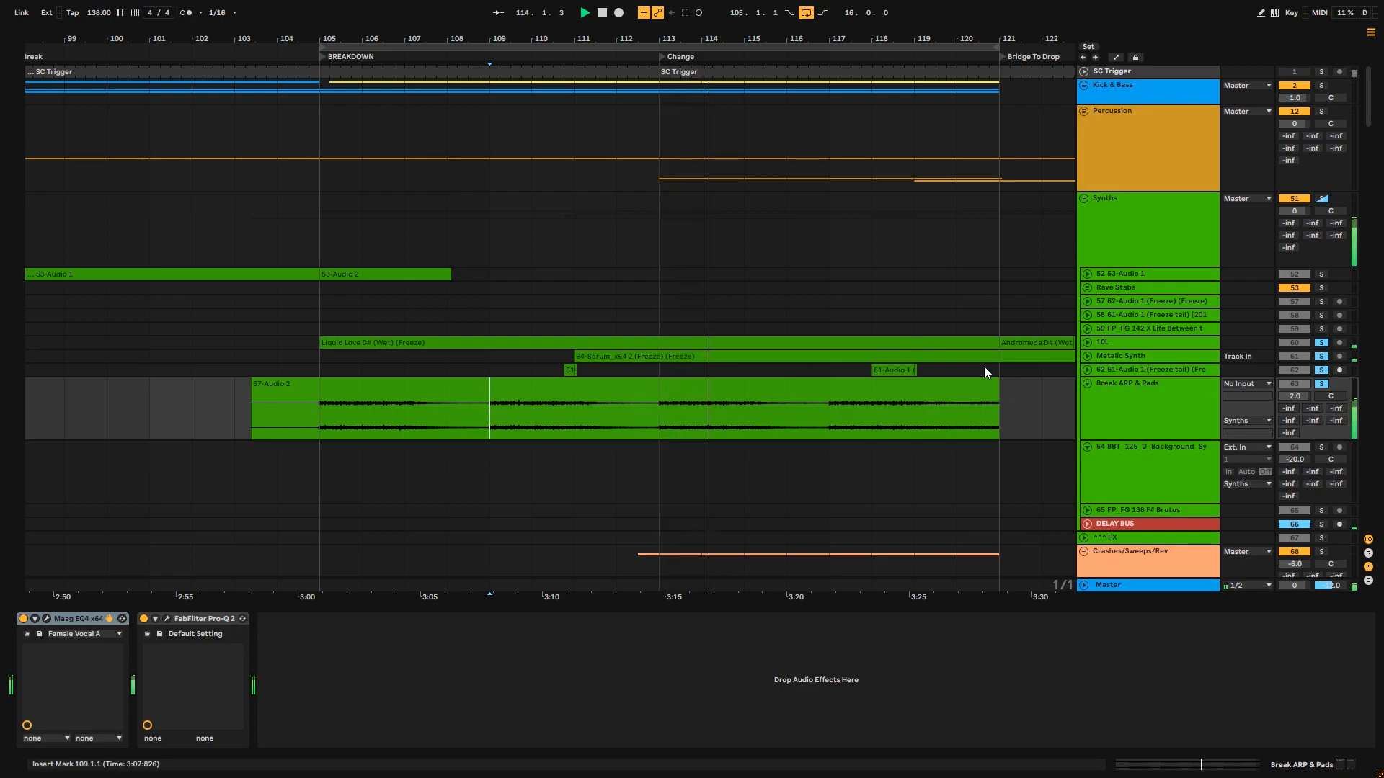
left_click(1318, 384)
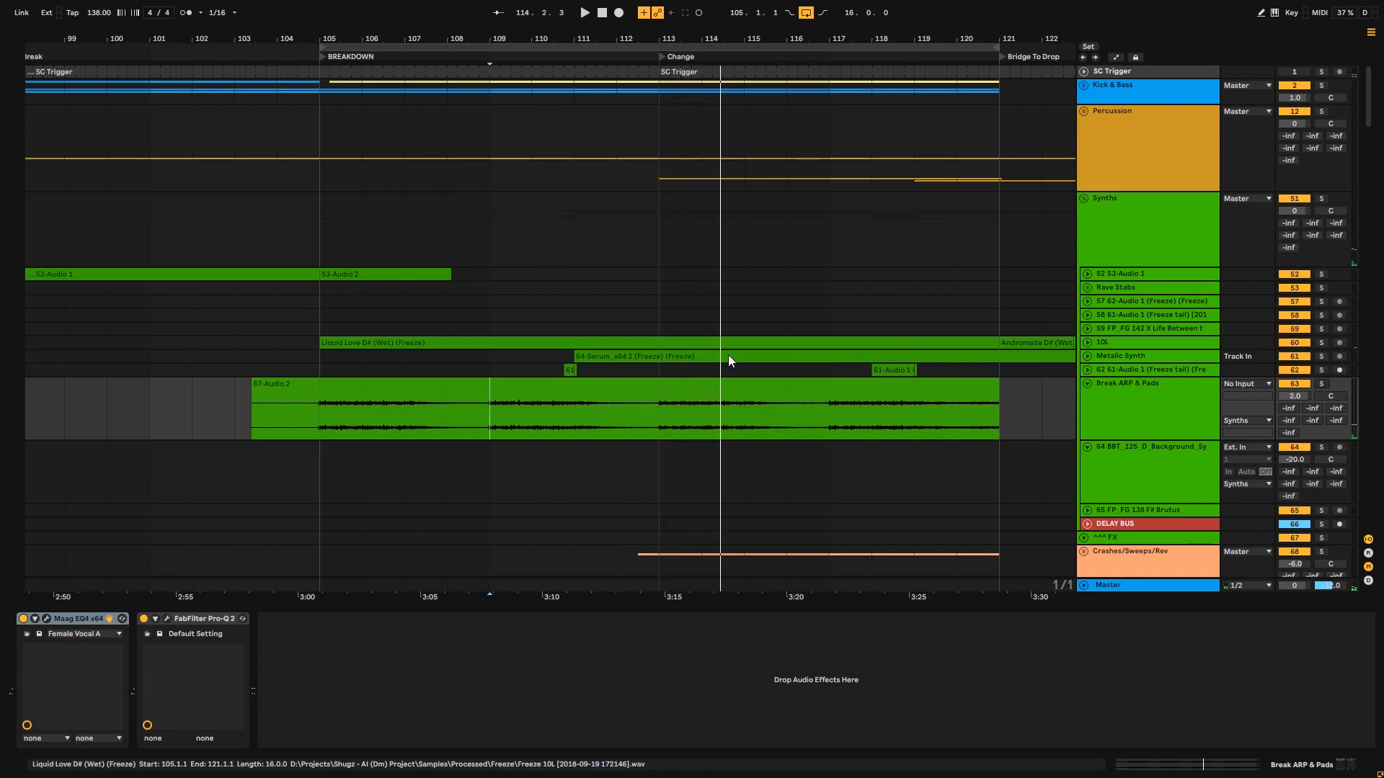
- Audition the 67-Audio 2 clip on Break ARP & Pads in solo from bar 106, and fold the track
left_click(336, 386)
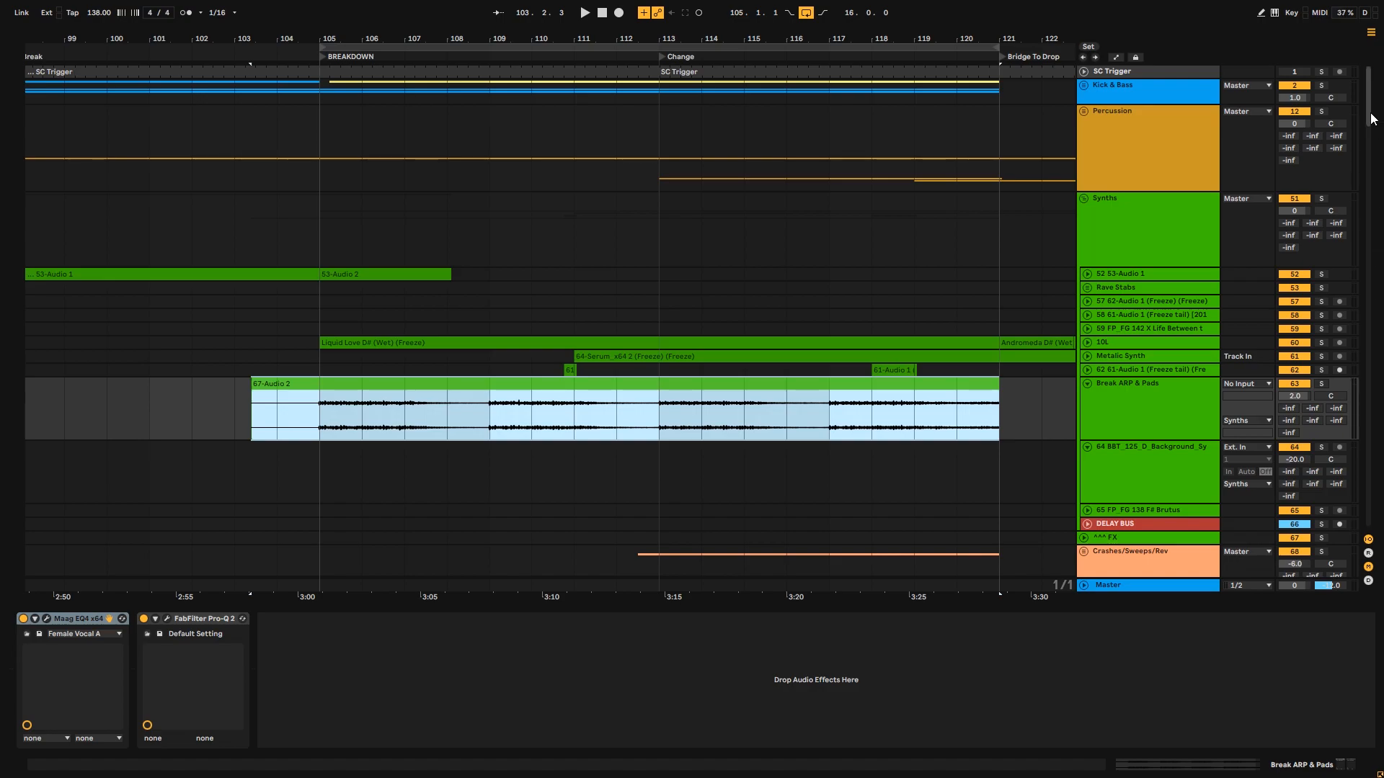
scroll(1297, 173, "down", 4)
left_click(1162, 249)
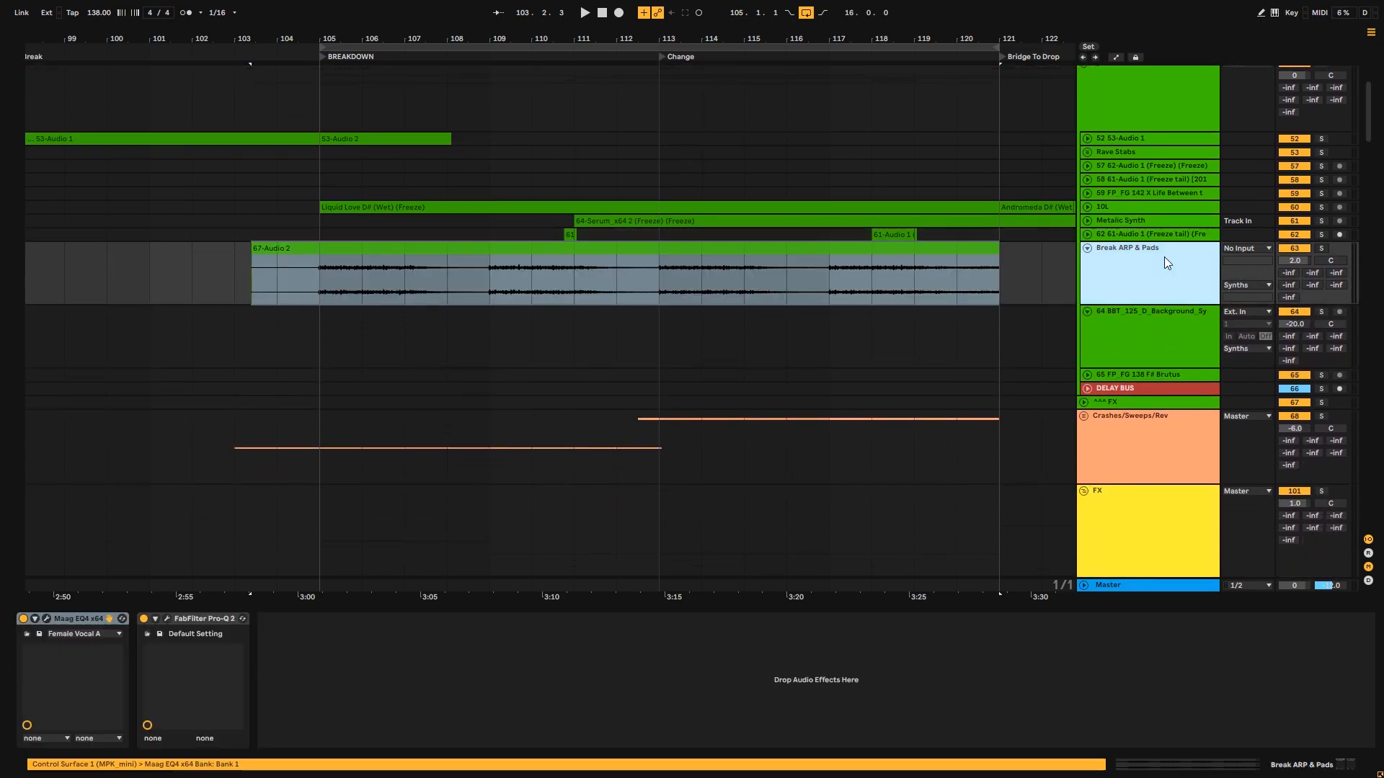
left_click_drag(702, 281, 678, 272)
left_click_drag(761, 32, 690, 18)
left_click(418, 284)
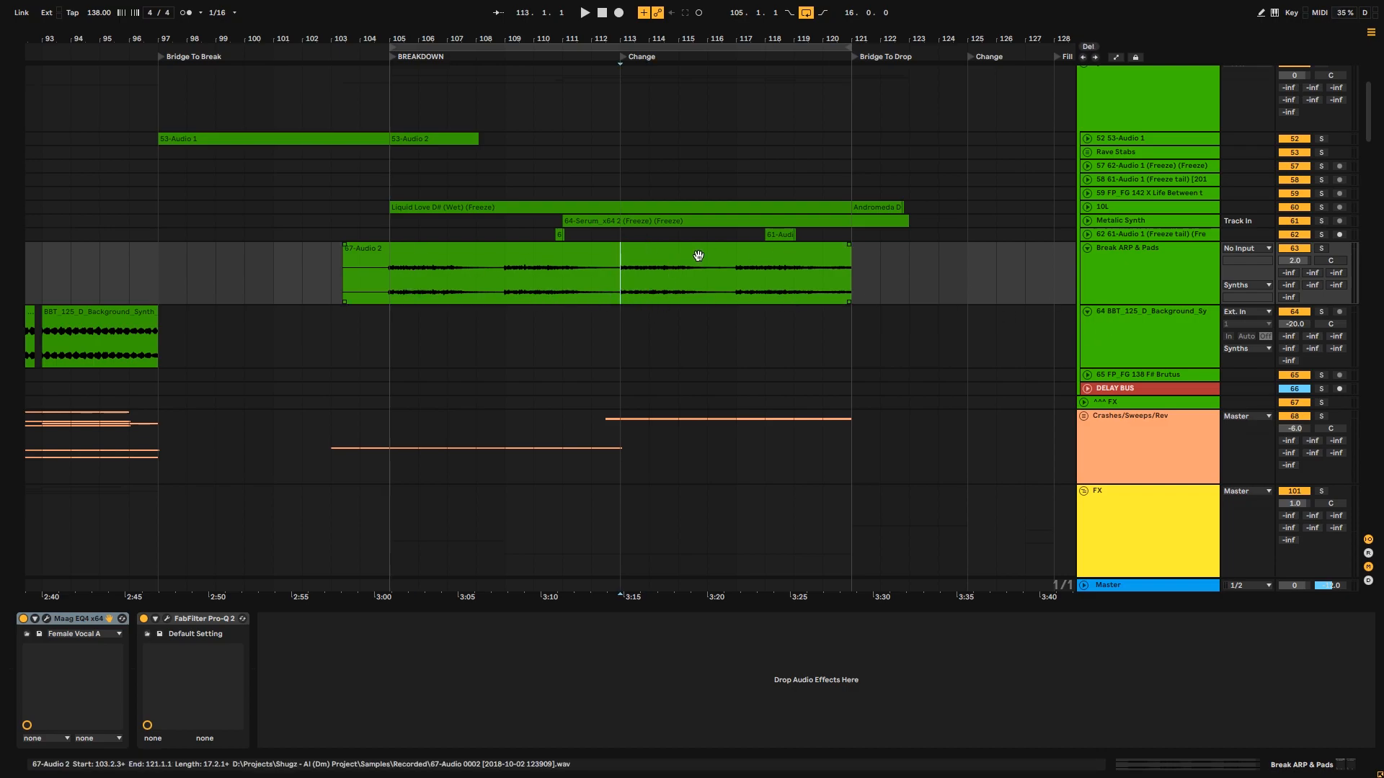
left_click(1321, 250)
key("space")
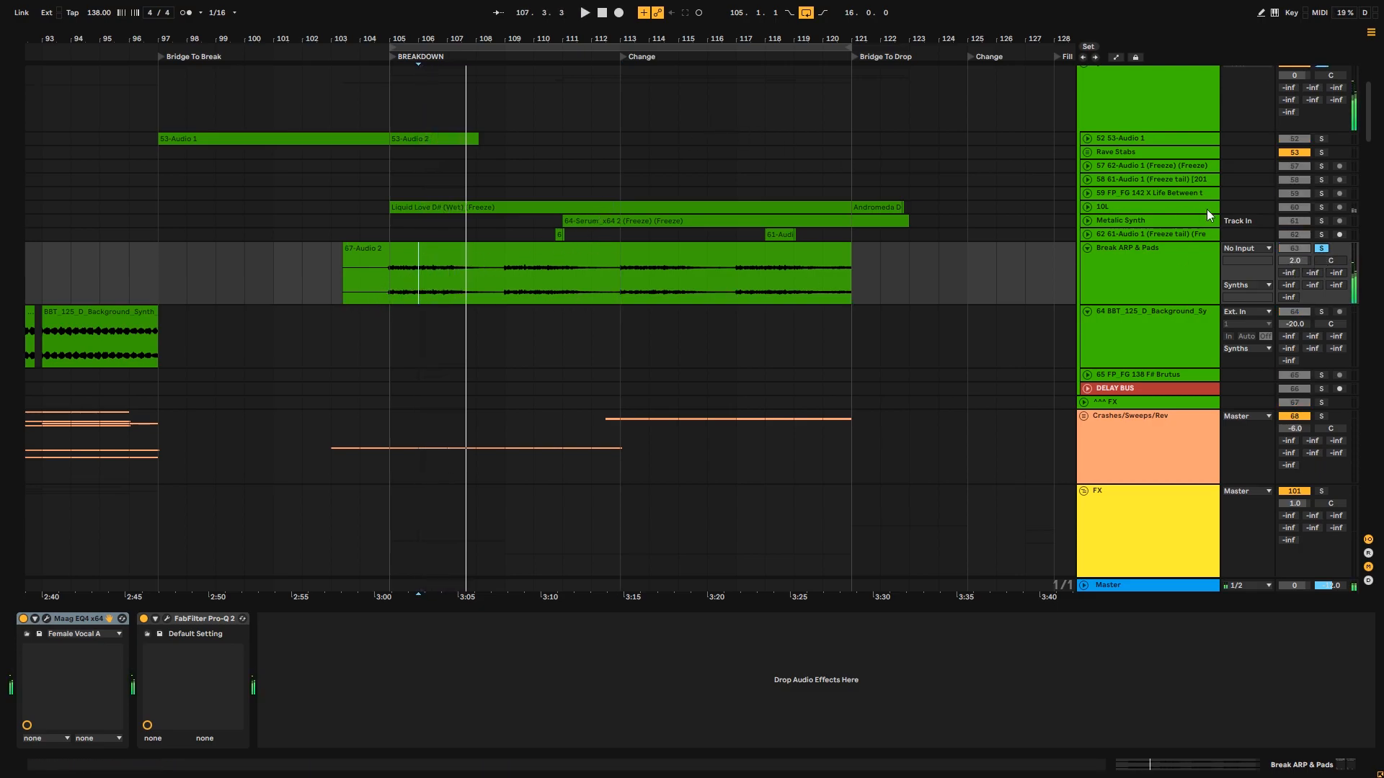
left_click(1139, 257)
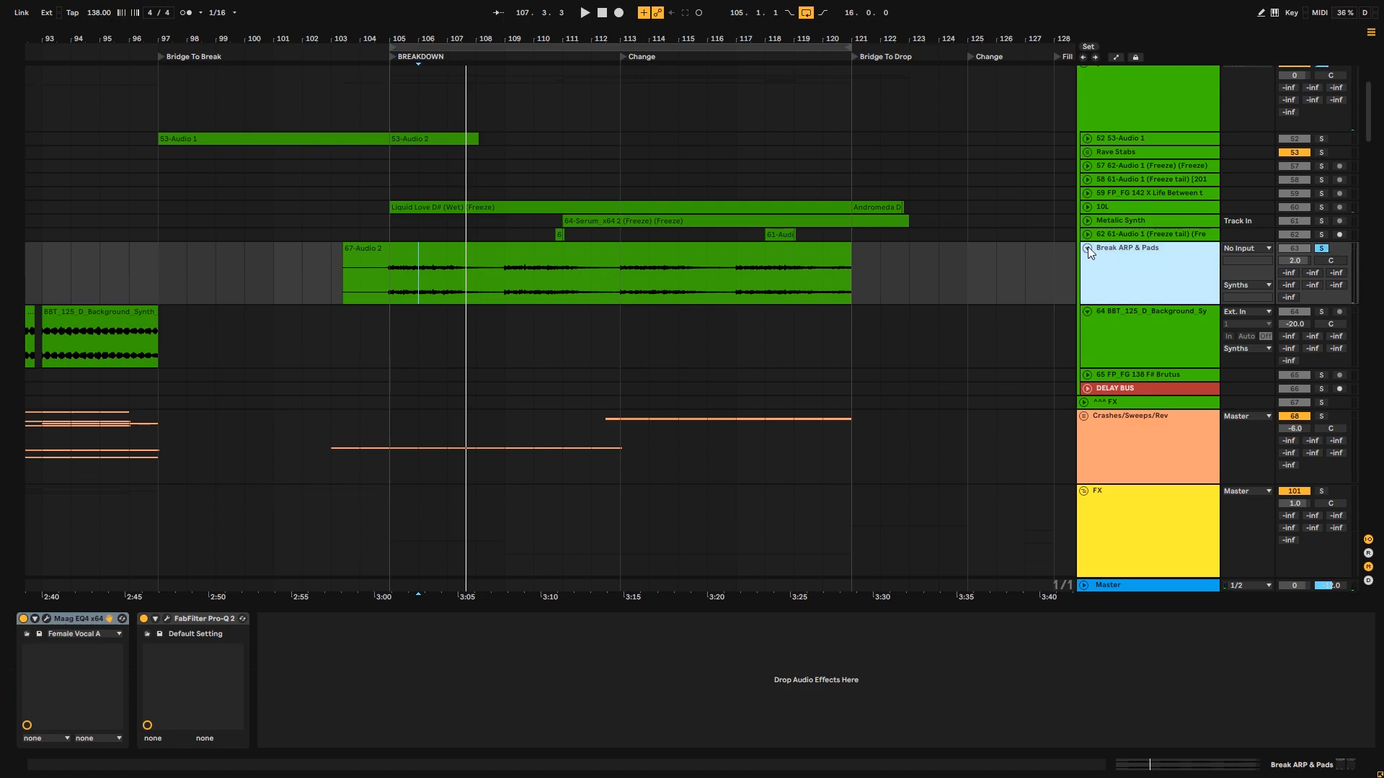
left_click(1088, 249)
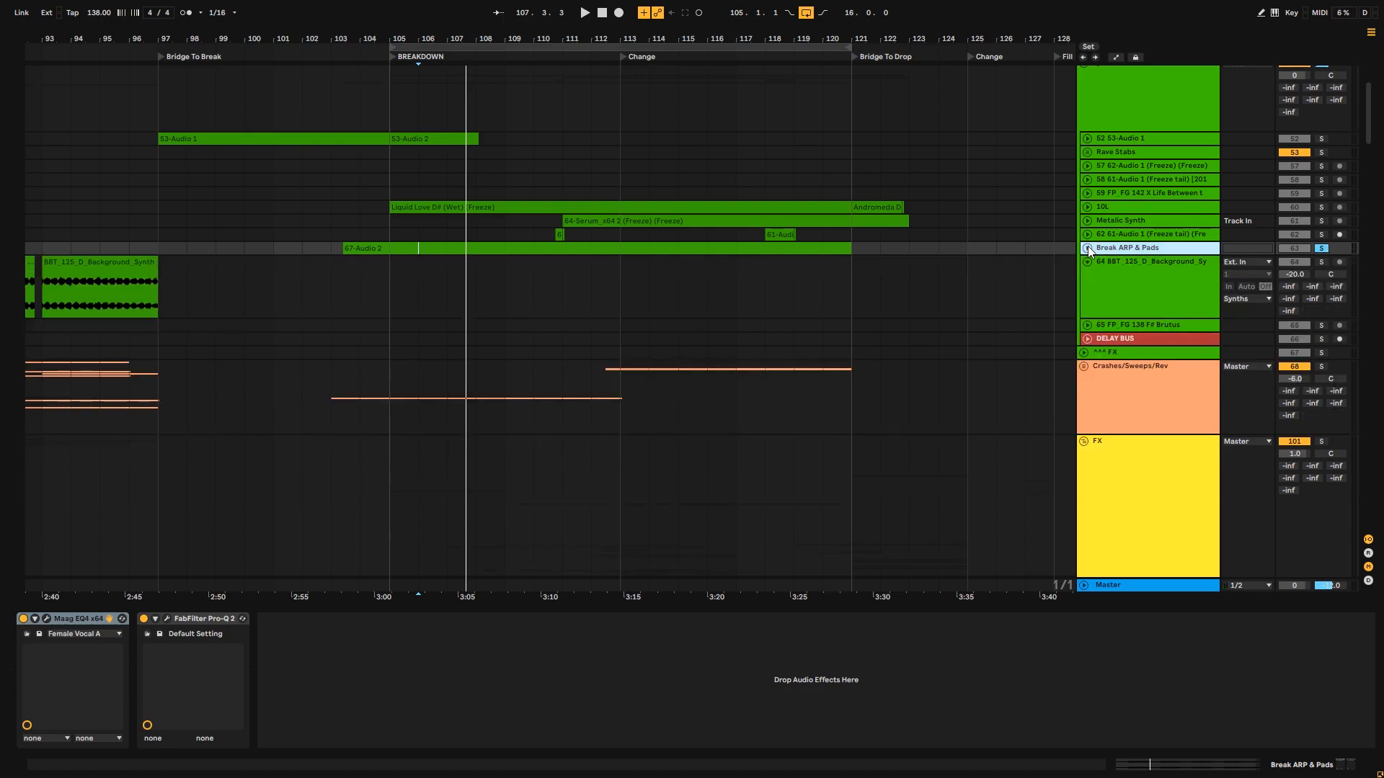
- Play the breakdown from bar 105 with the Synths, Crashes/Sweeps/Rev and FX groups soloed, and fold the track groups
left_click(390, 166)
left_click(1322, 234)
left_click(1322, 234)
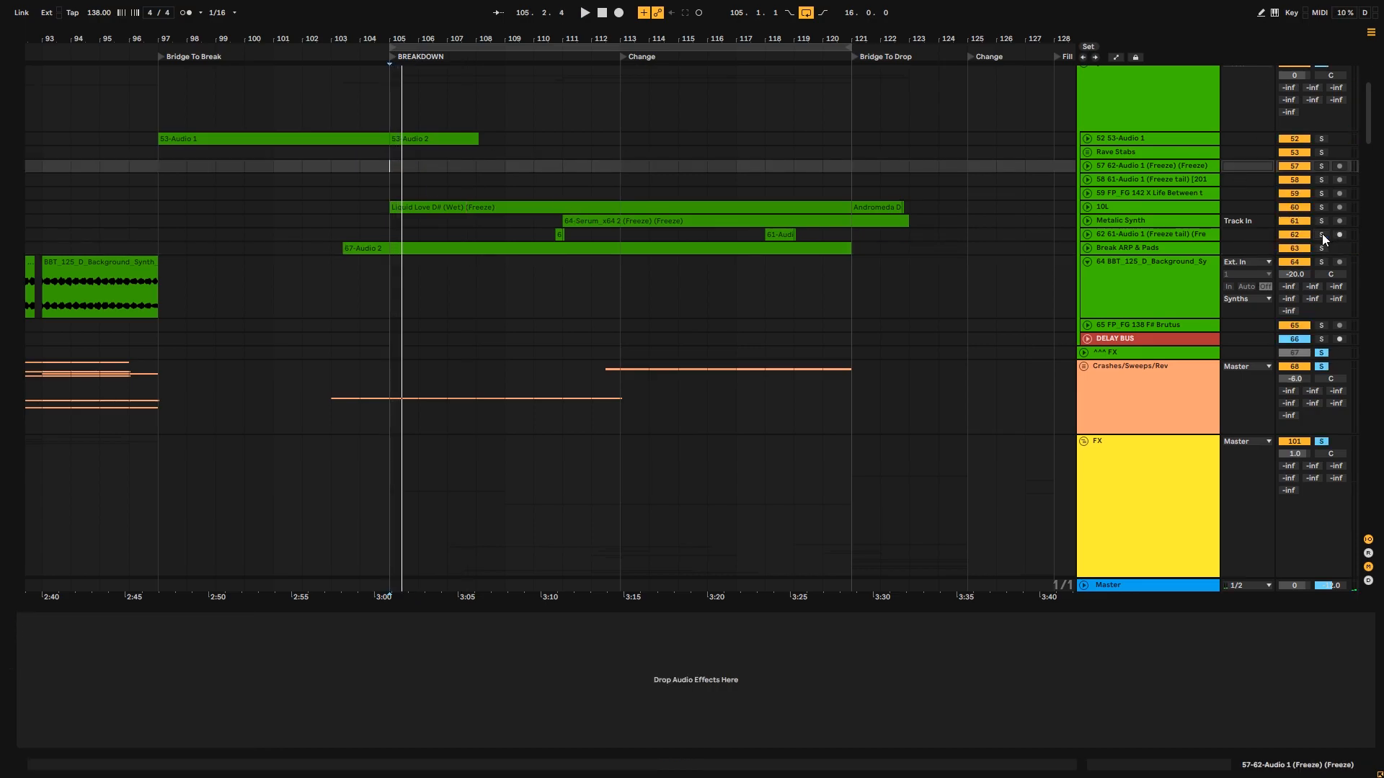
key("space")
left_click_drag(504, 34, 512, 72)
mouse_move(1370, 132)
left_mouse_down()
mouse_move(1368, 95)
mouse_move(1359, 224)
mouse_move(1363, 144)
left_mouse_up()
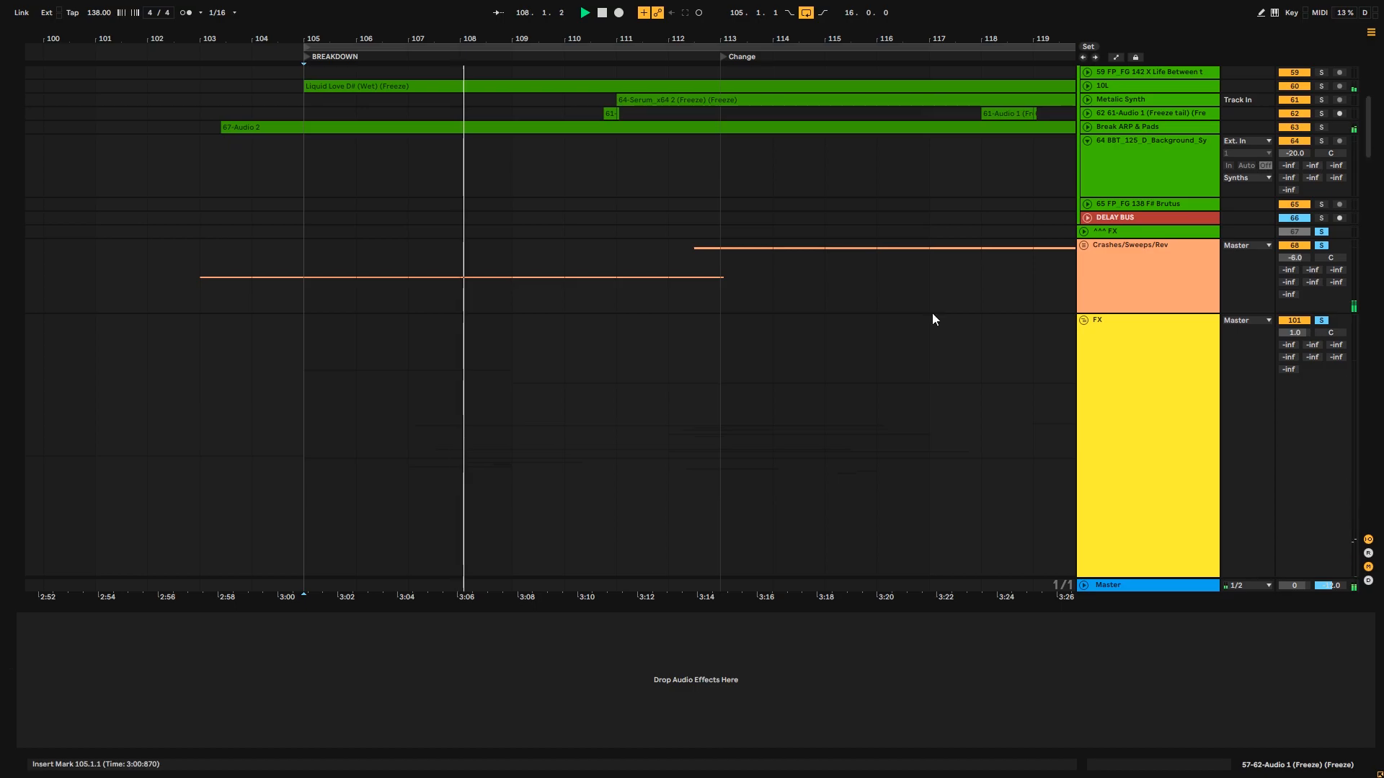
scroll(1332, 347, "down", 15)
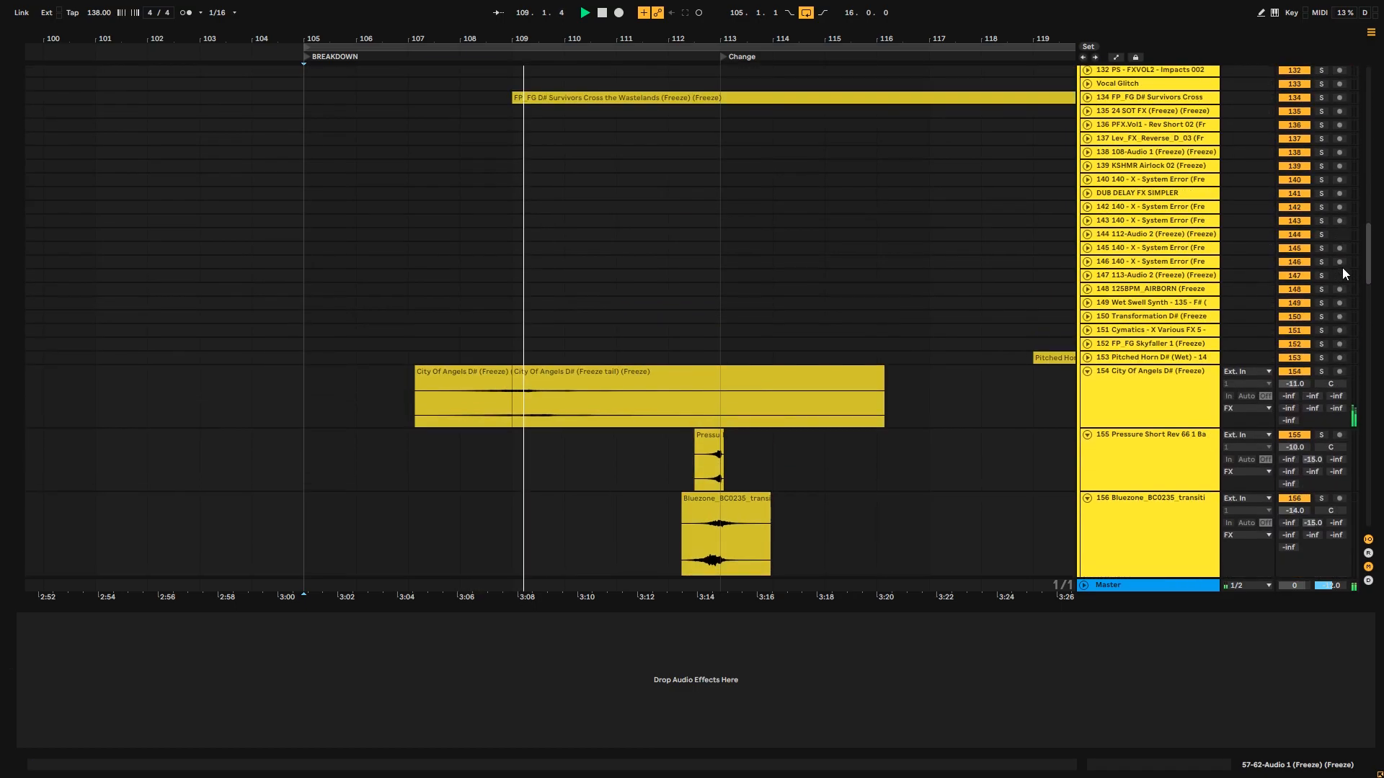
scroll(1331, 353, "down", 4)
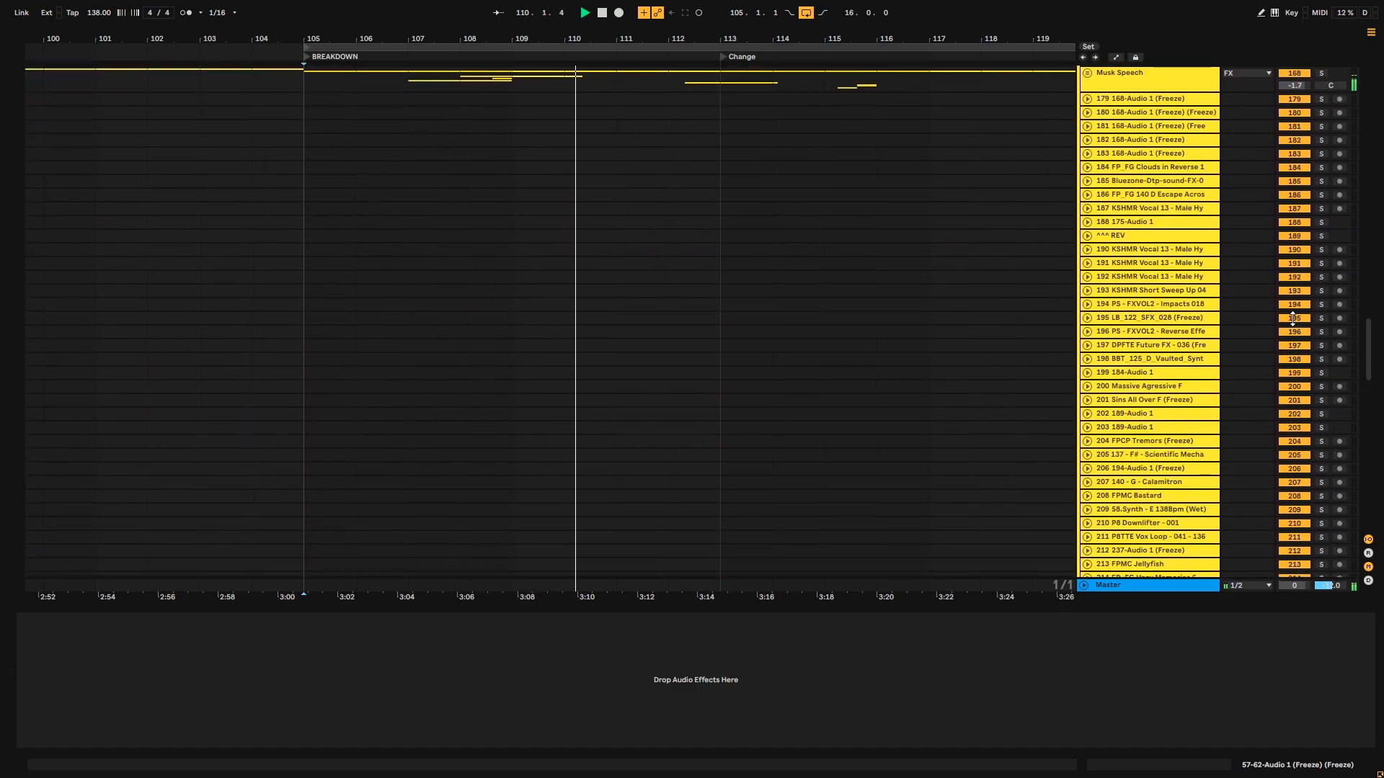
key("alt+u")
left_click_drag(1370, 288, 1369, 318)
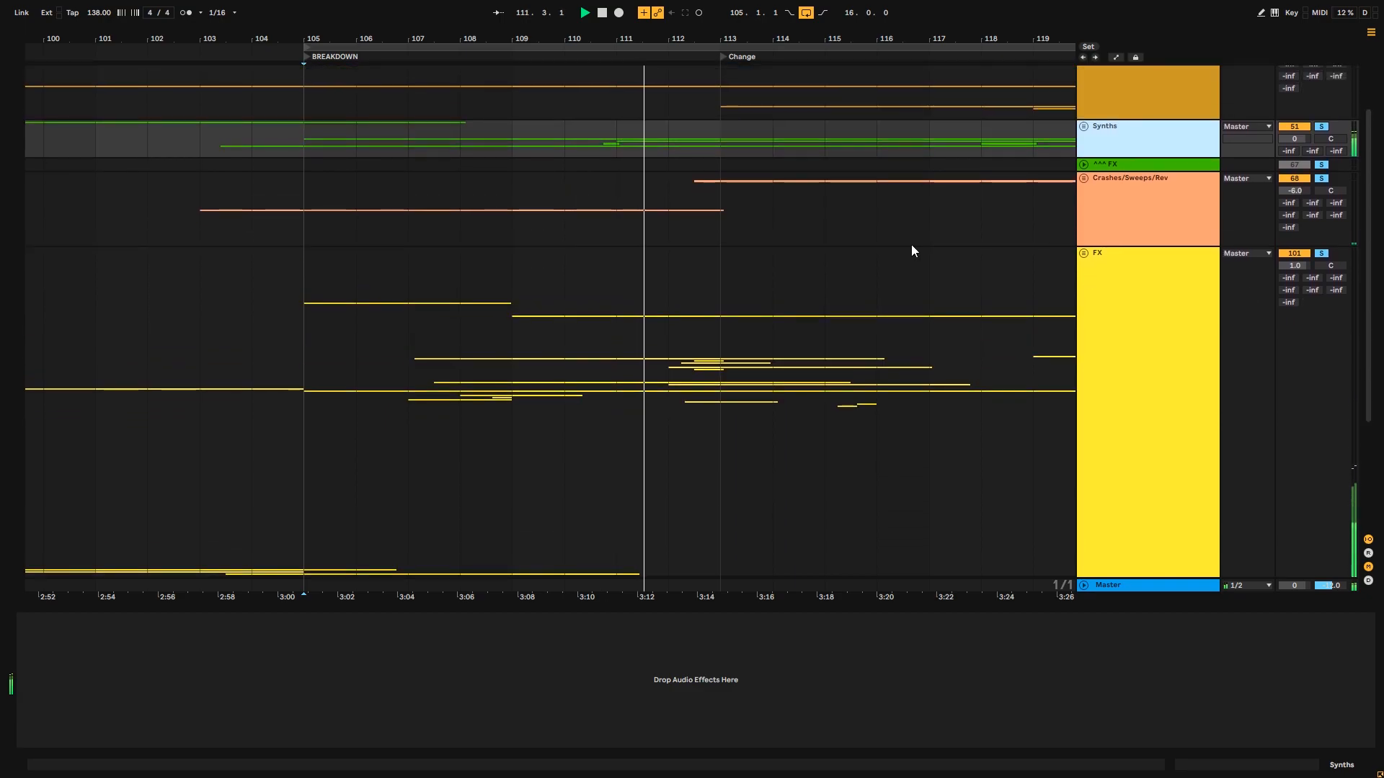
- Unfold the soloed Synths group and its Metalic Synth track, and place the insert marker at the start of bar 111
left_click(617, 146)
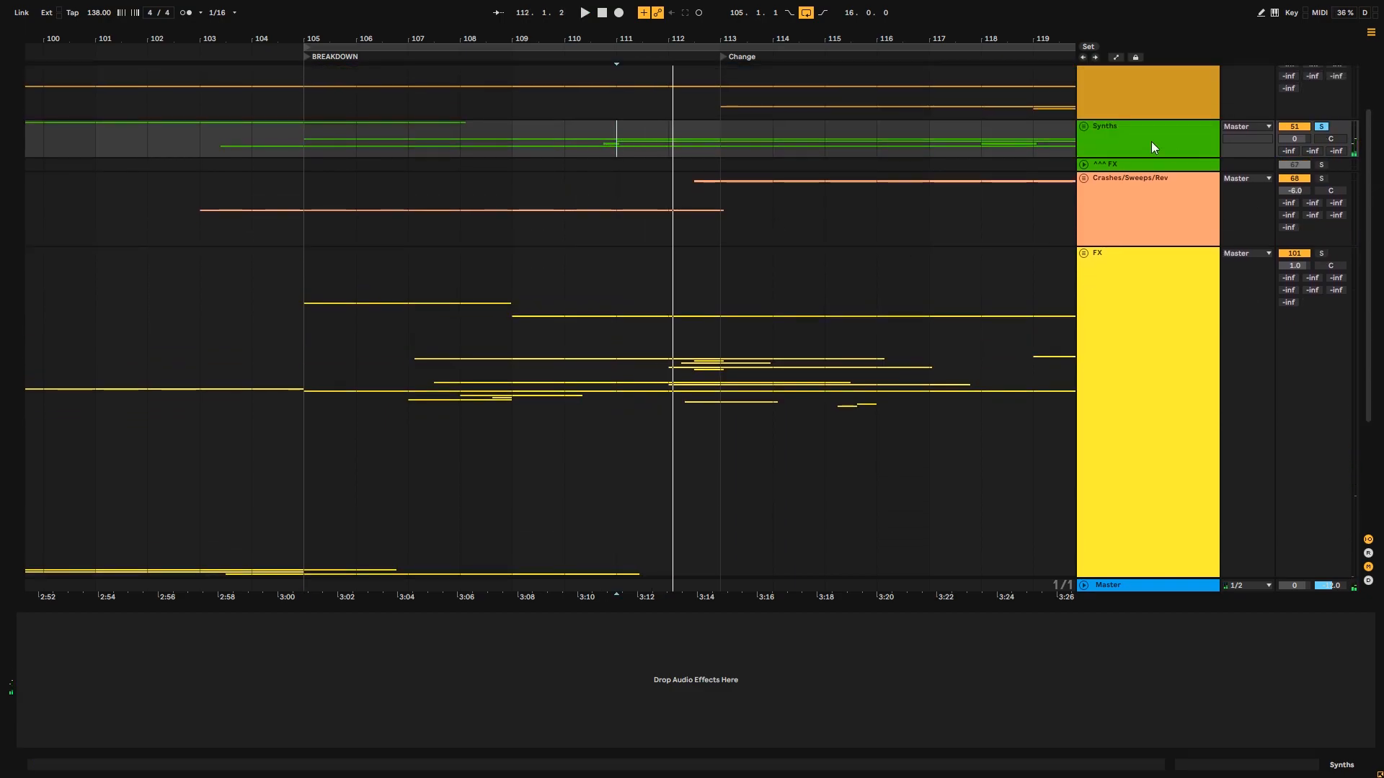
left_click(1083, 126)
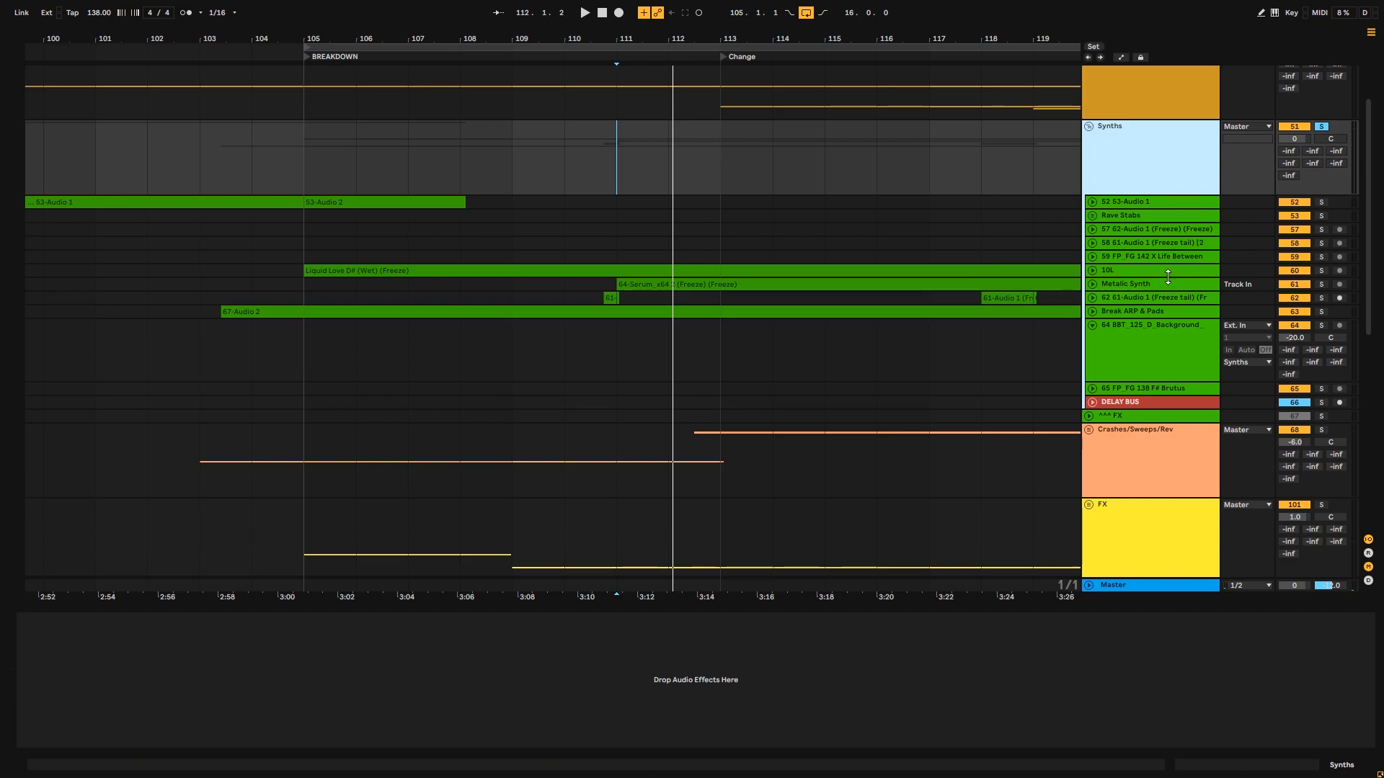
left_click(1093, 286)
left_click(642, 290)
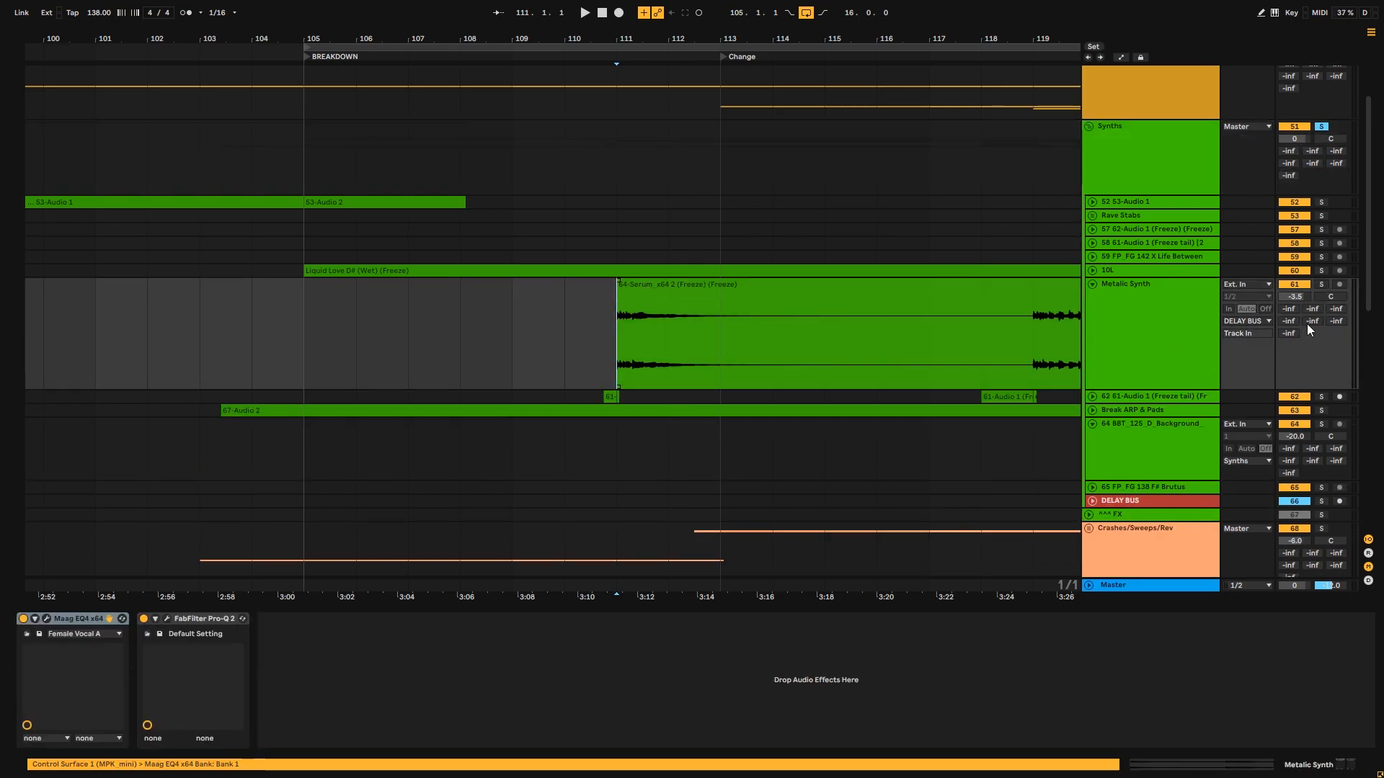
- Audition Metalic Synth in solo from bar 111, undoing the accidental move of the Liquid Love clip onto it
left_click(1322, 286)
key("space")
left_click_drag(634, 271, 741, 371)
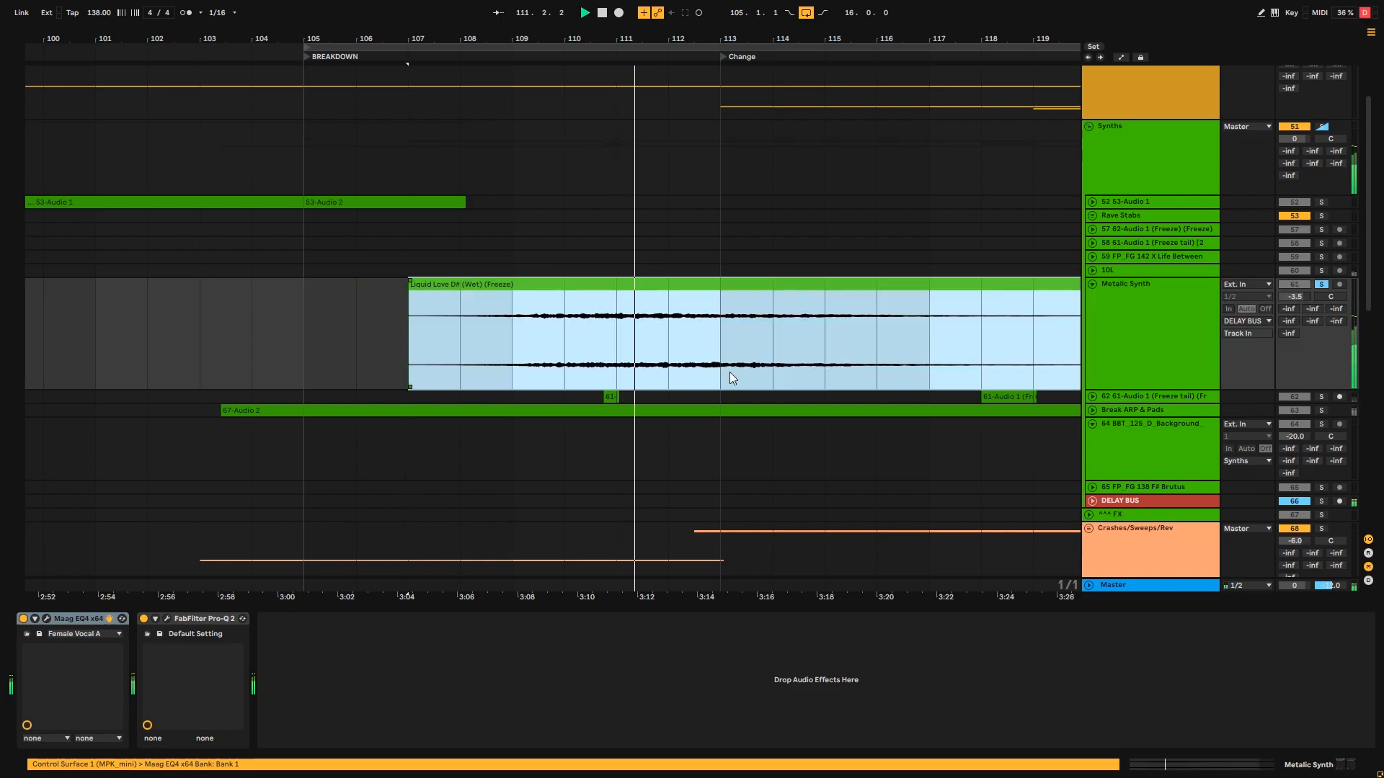
key("ctrl+z")
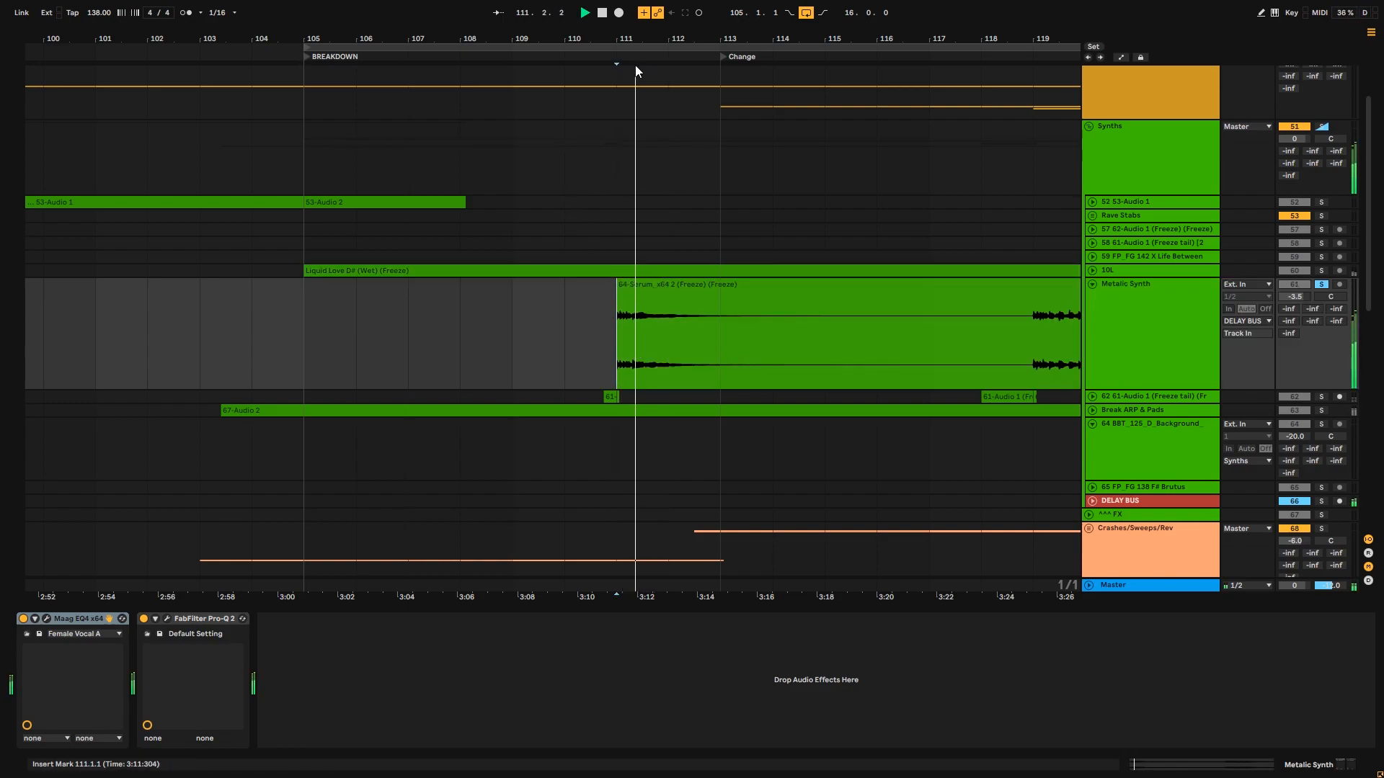
left_click_drag(710, 31, 704, 55)
key("space")
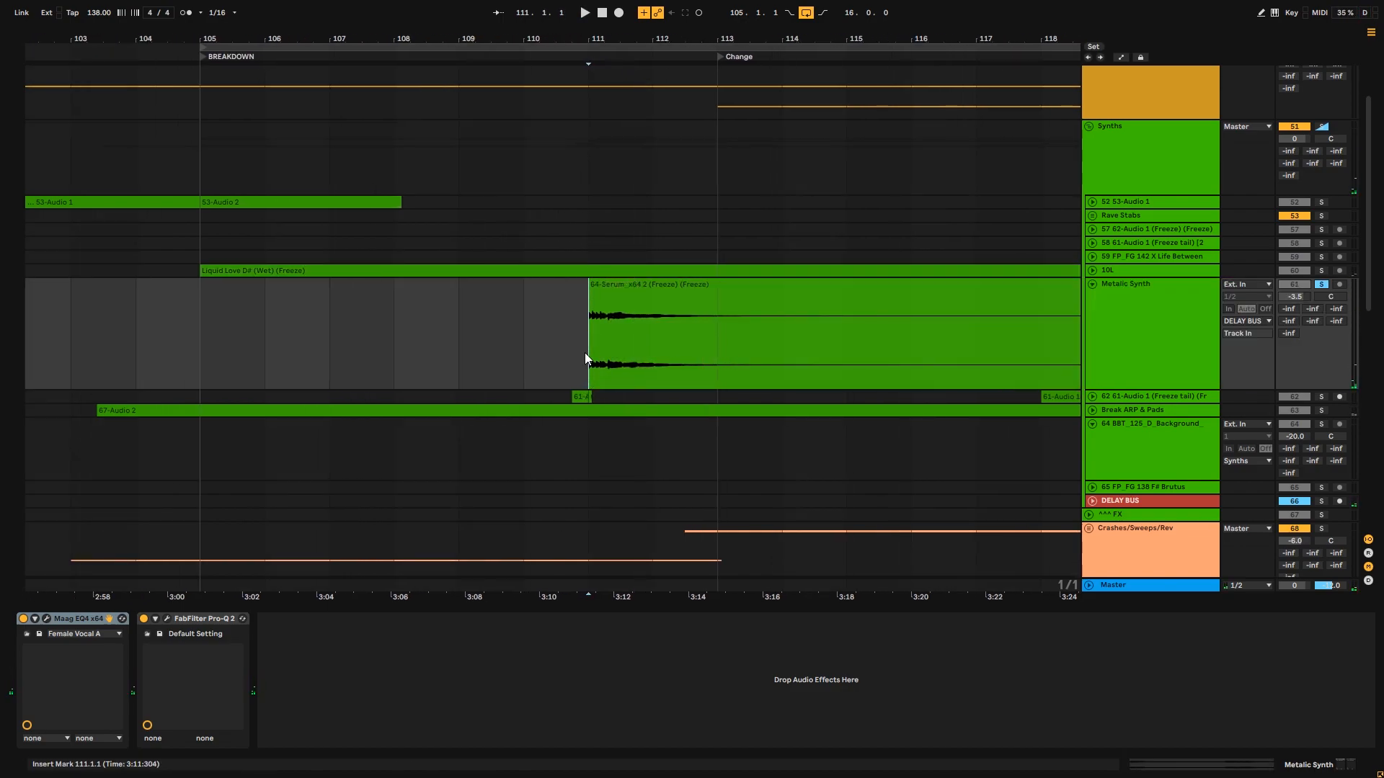
- Solo Metalic Synth again and audition it from bar 110 into the start of its 64-Serum_x64 2 clip
left_click(265, 357)
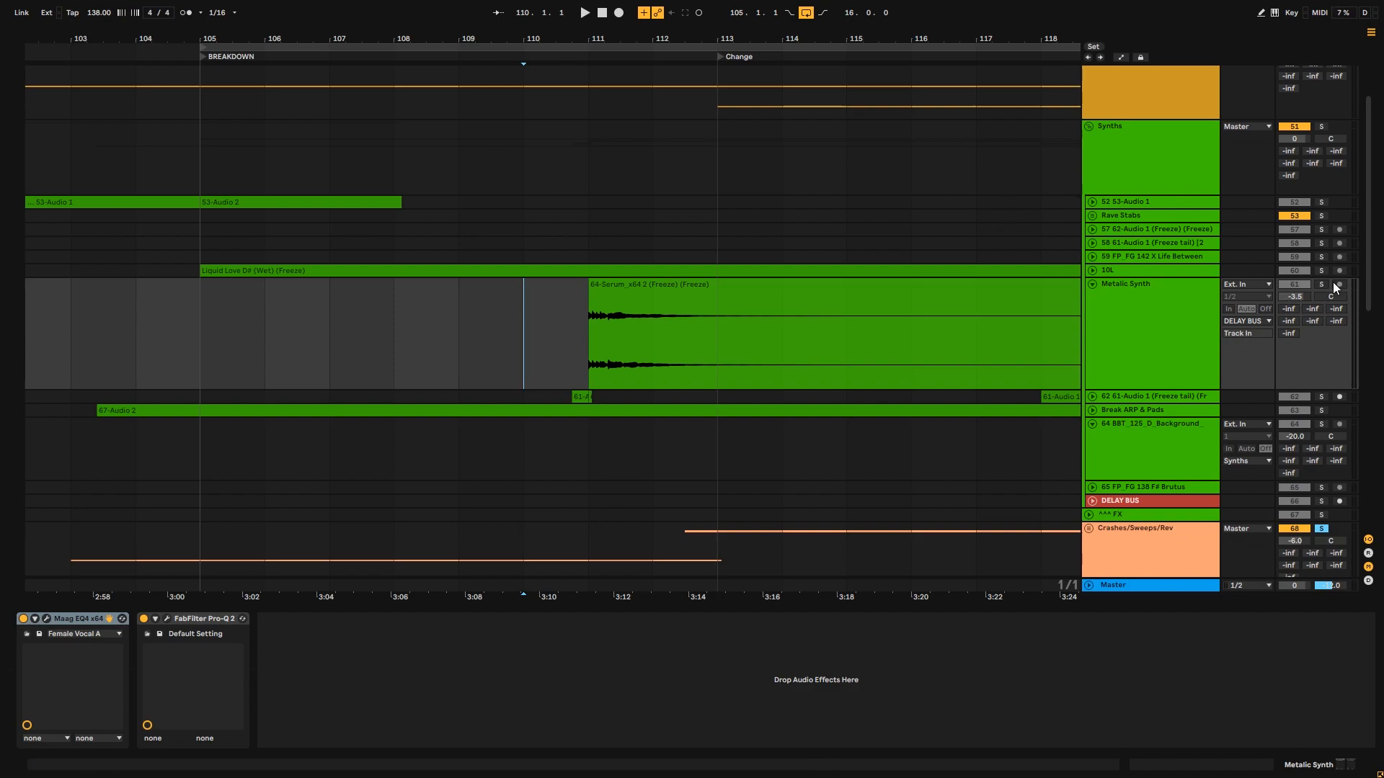
left_click(1325, 284)
key("space")
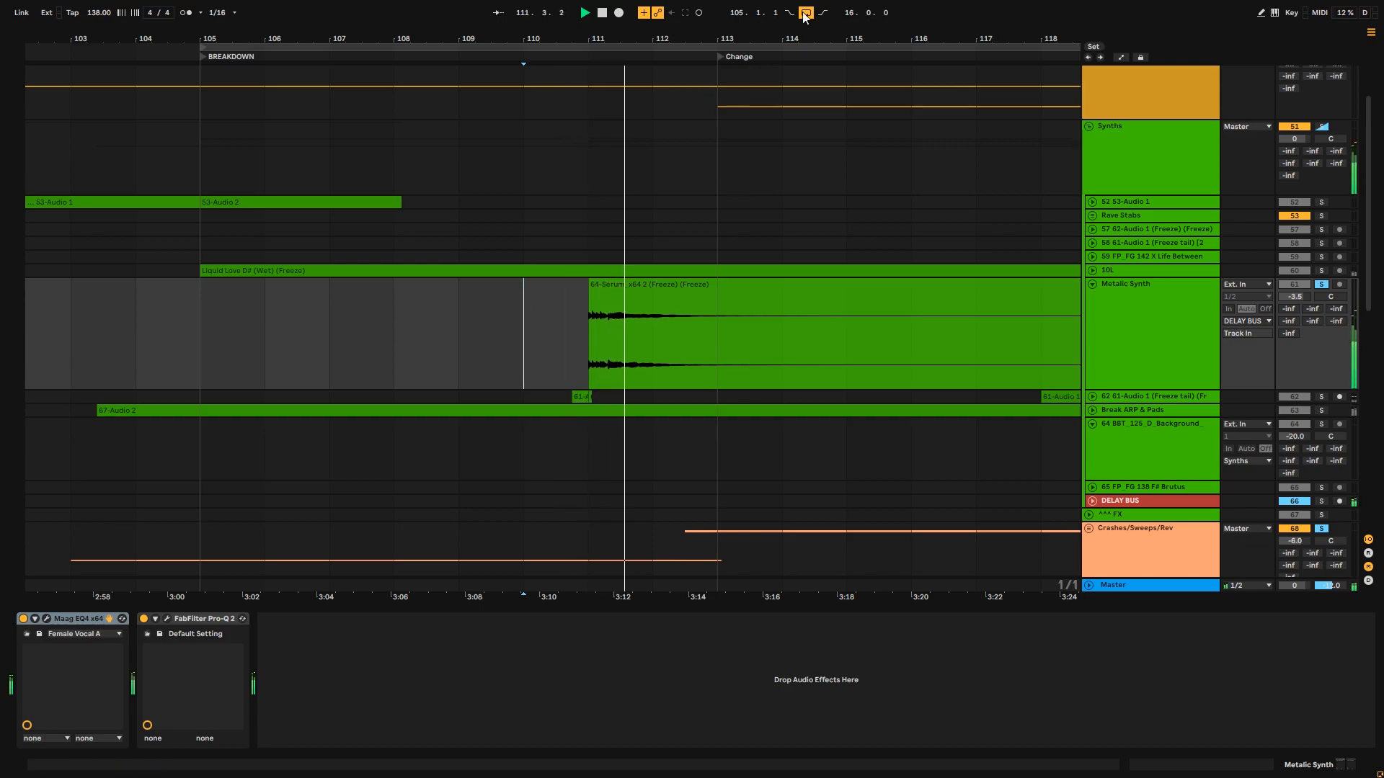
left_click_drag(775, 33, 459, 14)
- Audition the later part of the soloed Metalic Synth clip from around bar 117
left_click(607, 374)
key("space")
key("space")
left_click(559, 368)
left_click(579, 369)
key("space")
- Select bars 119 to 121 of the Metalic Synth clip and audition the passage in solo from bar 118
left_click_drag(655, 357, 729, 364)
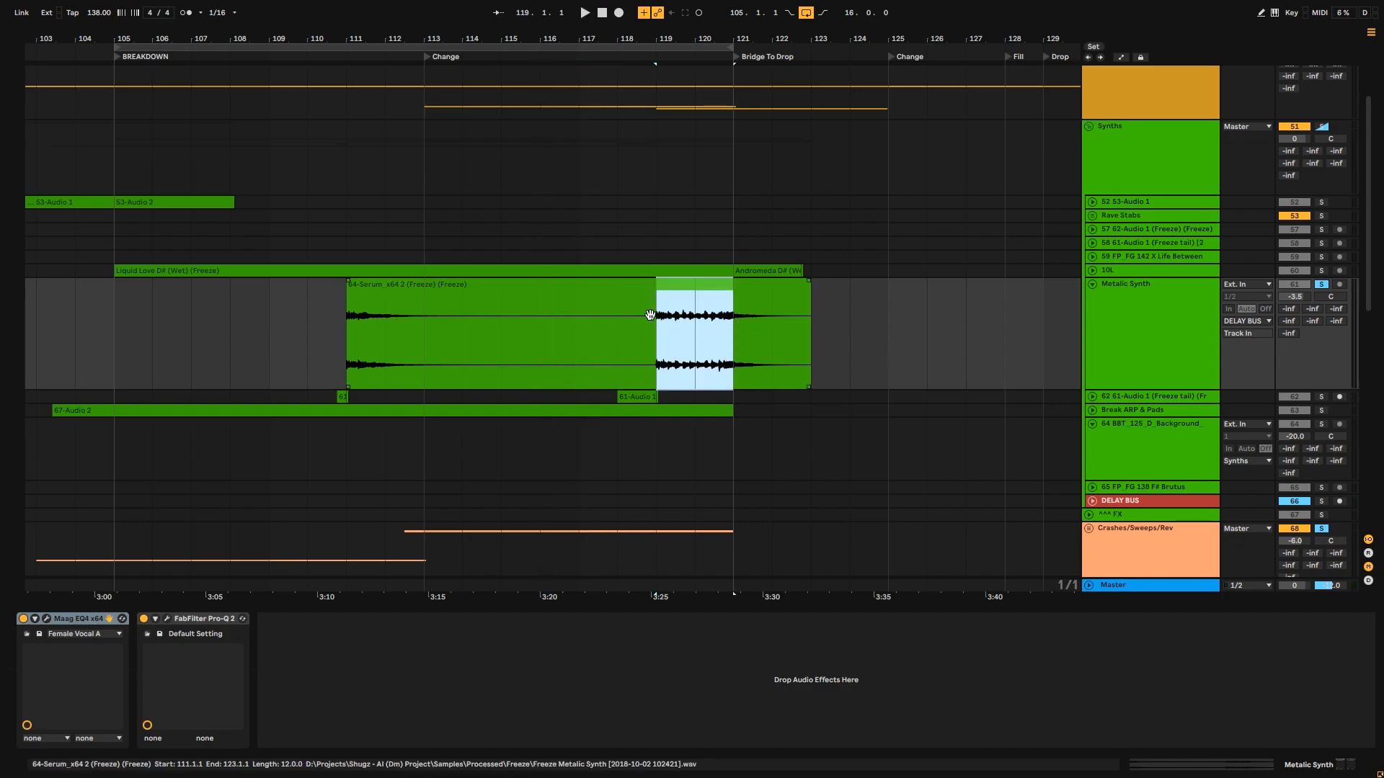
left_click_drag(748, 355, 1027, 372)
left_click(685, 366)
left_click(617, 347)
key("space")
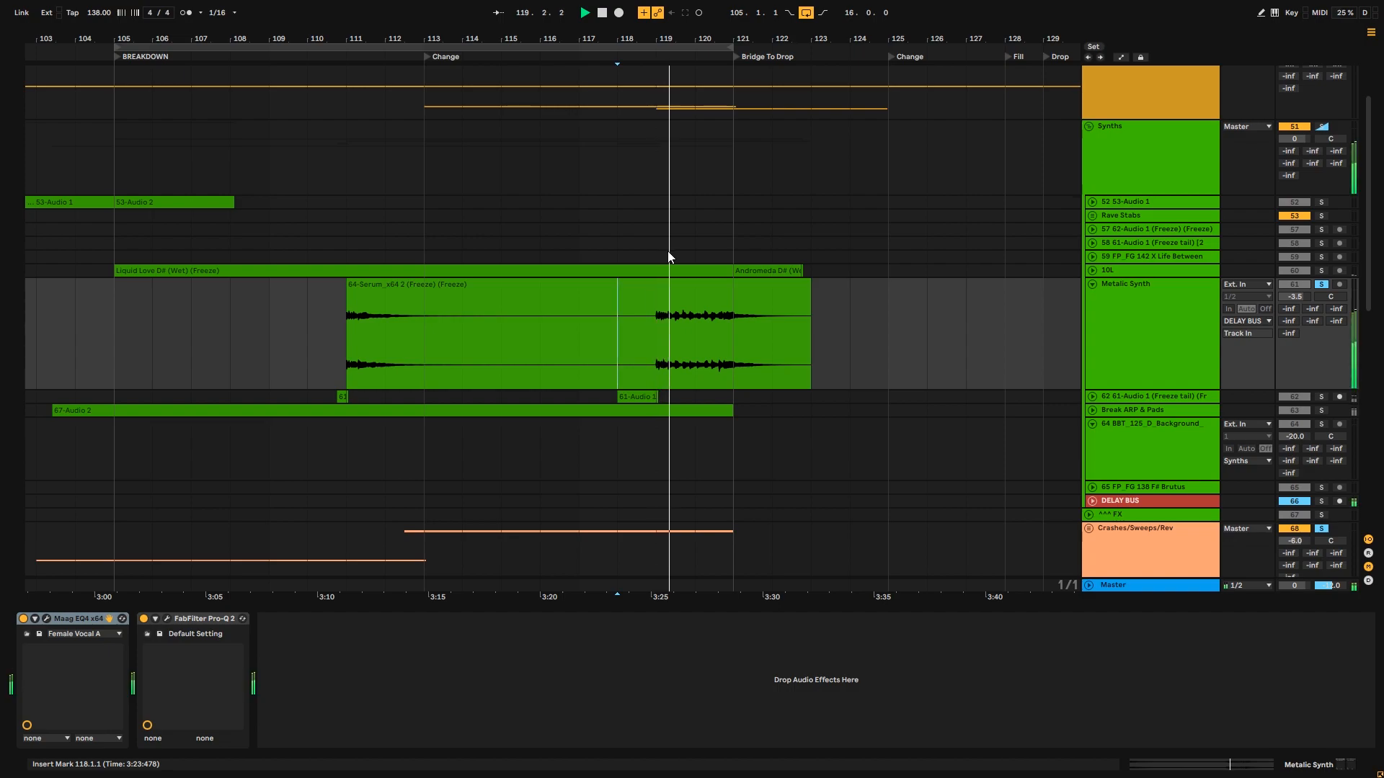
left_click(636, 328)
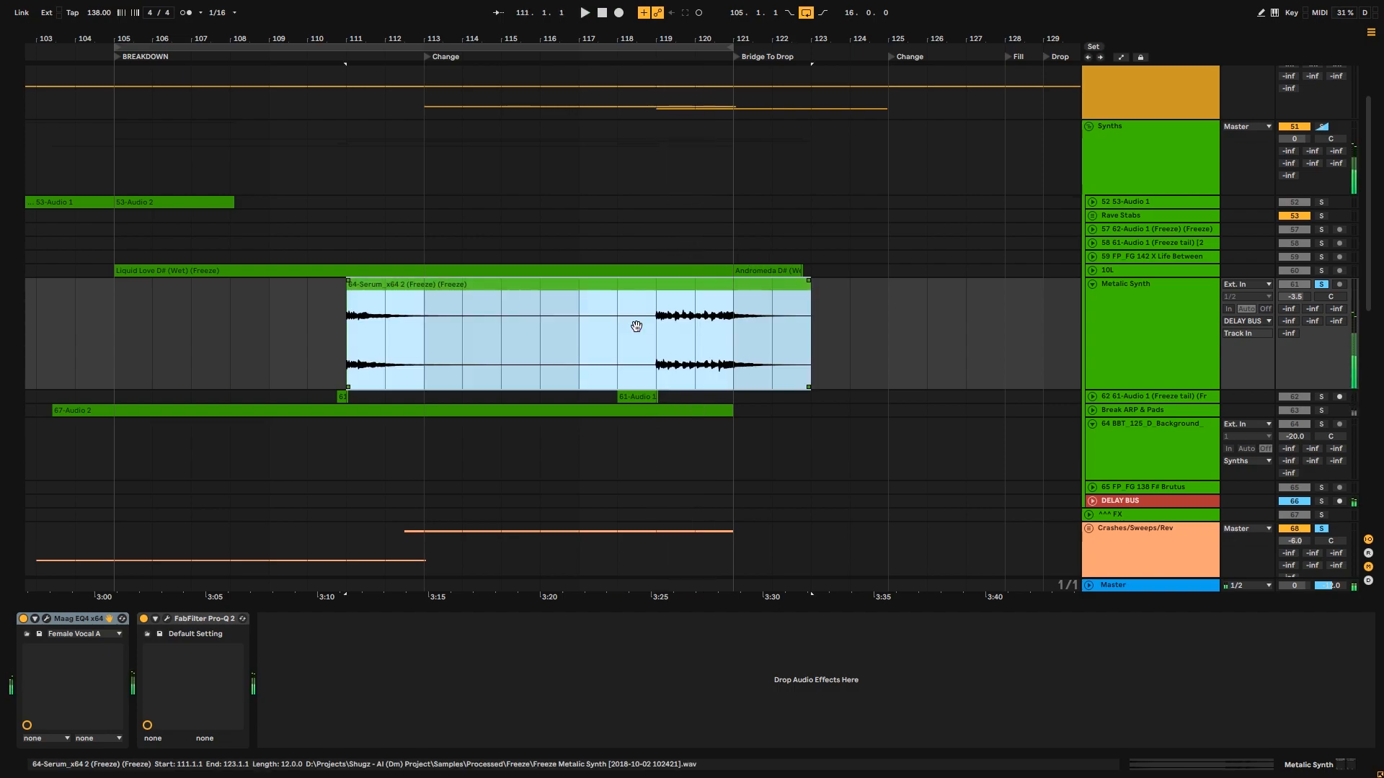
- Audition the soloed Metalic Synth clip from bar 119 and release the track's solo
key("space")
left_click(646, 363)
left_click(656, 365)
key("space")
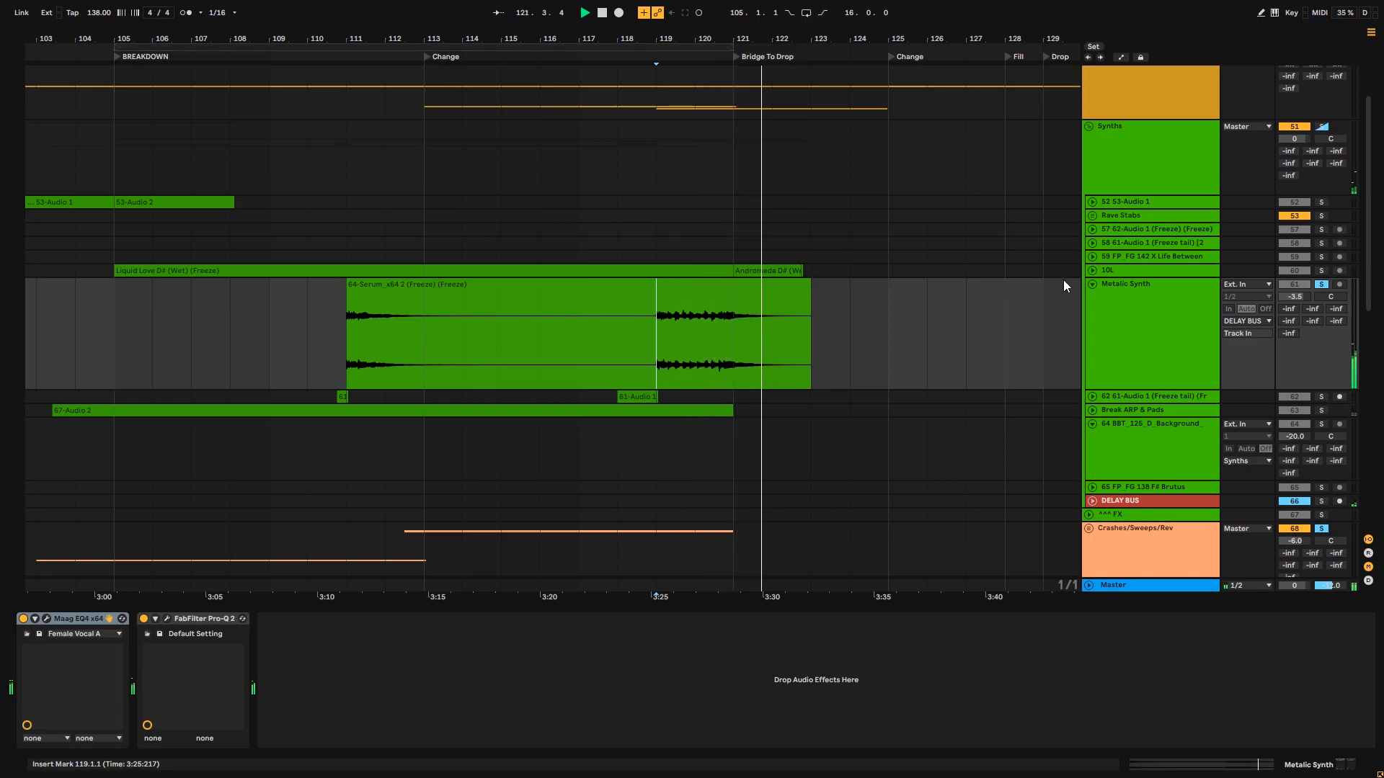
left_click(1322, 284)
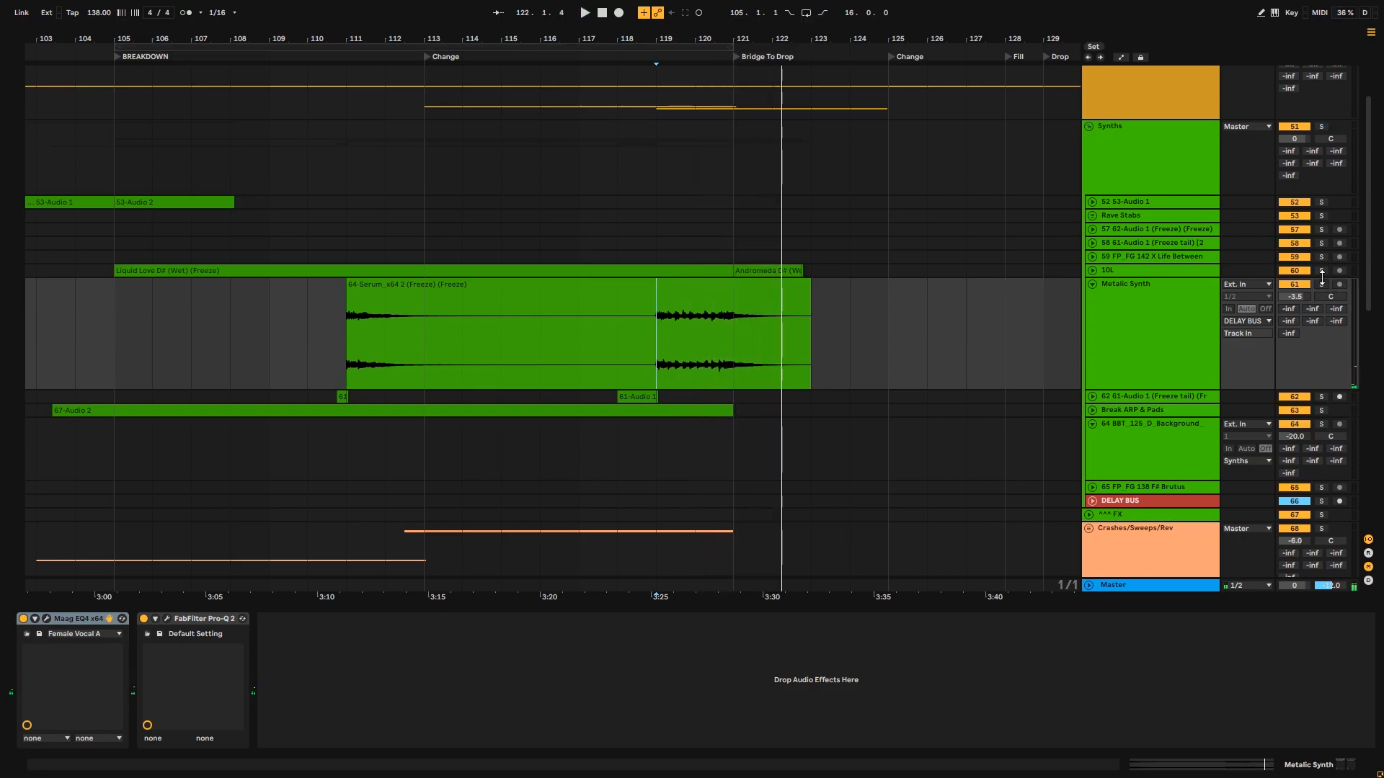
- Collapse the Metalic Synth track and its parent Synths group
left_click(1091, 285)
left_click(1092, 127)
scroll(681, 75, "left", 5)
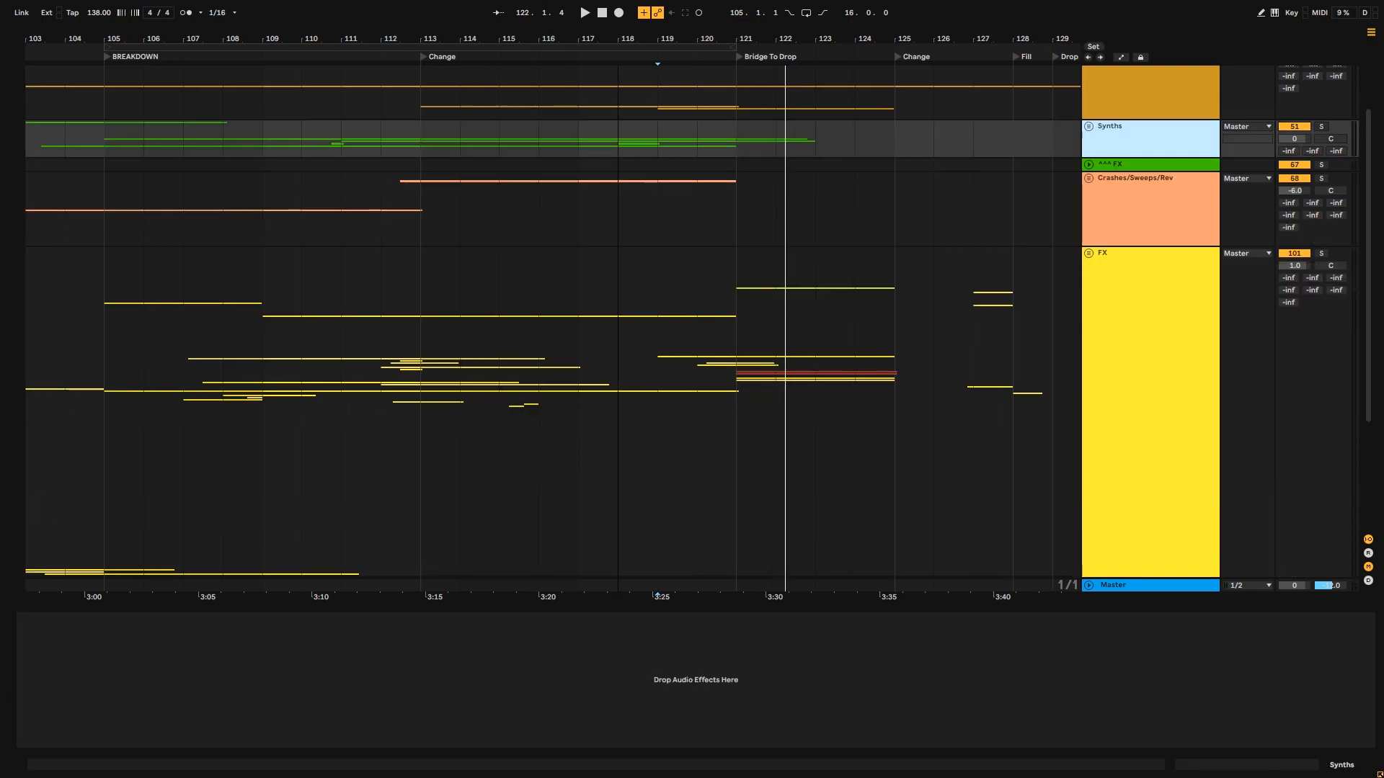
- Audition the full mix from bar 120 on the collapsed Synths group, towards the Bridge To Drop marker
left_click(521, 125)
left_click_drag(603, 32, 558, 23)
left_click(631, 134)
left_click(733, 137)
key("space")
key("space")
left_click_drag(810, 36, 812, 197)
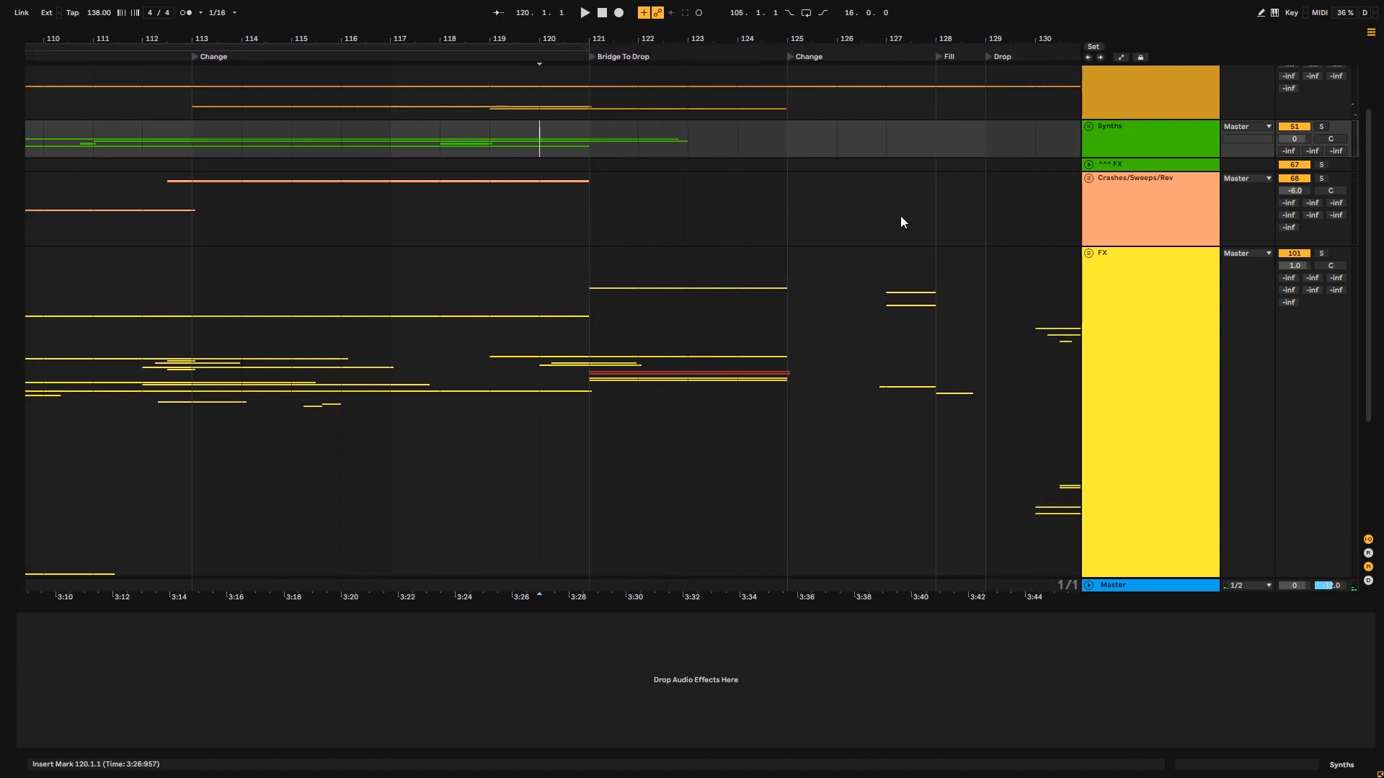
- Place the playback start at bar 121 and unfold the FX group to reach its Bridge To Drop effect tracks
scroll(1190, 202, "down", 1)
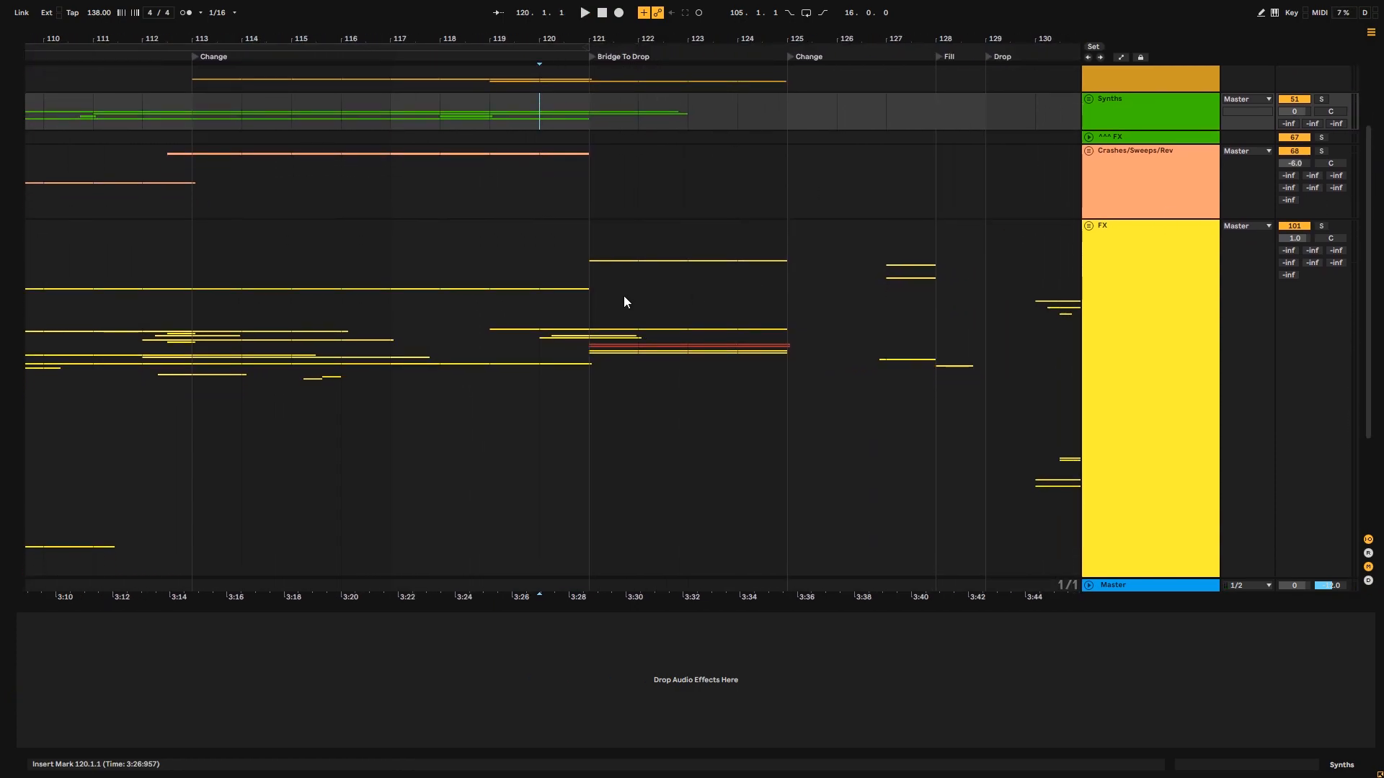
left_click(624, 301)
left_click(605, 305)
left_click_drag(1082, 231, 1376, 209)
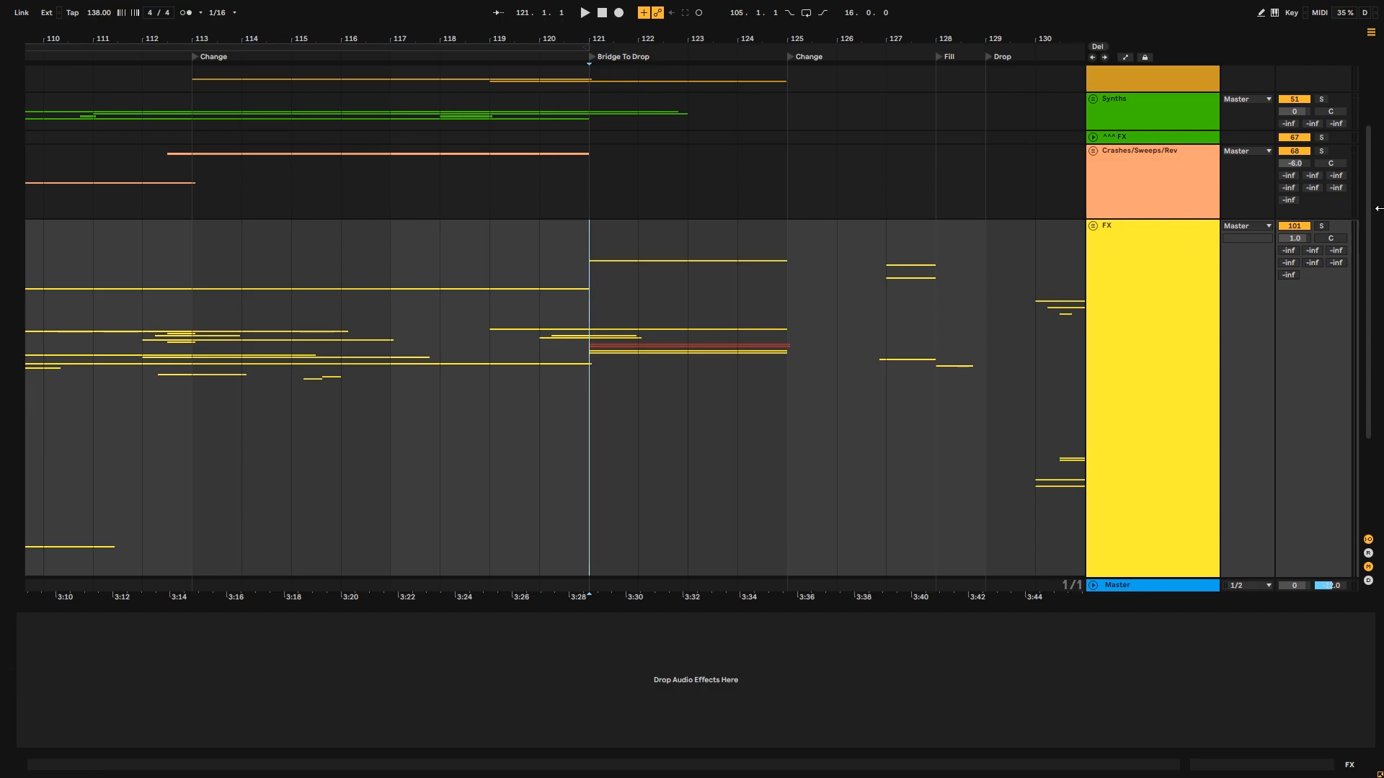
key("space")
left_click(1093, 225)
left_click_drag(1368, 143, 1290, 314)
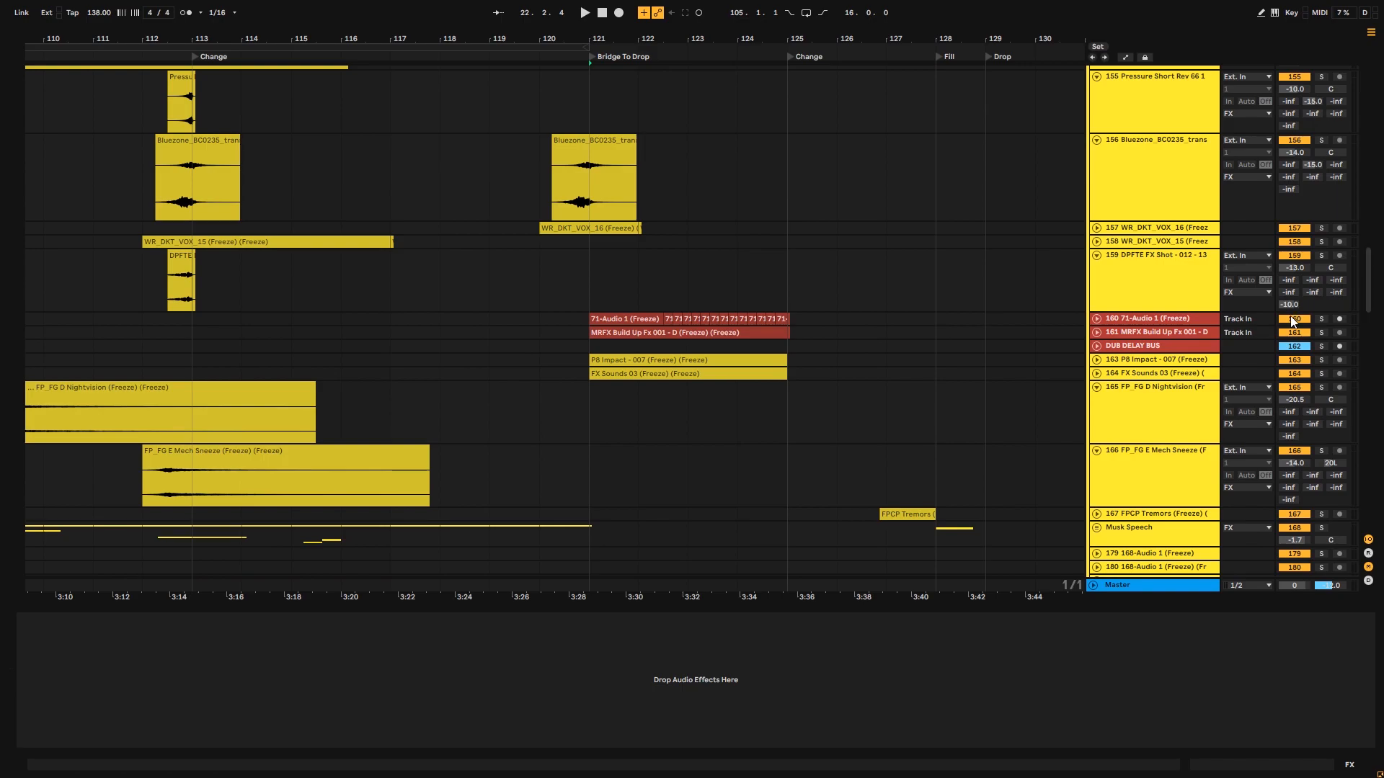
- Audition the Bridge To Drop from bar 121, ending with the DPFTE FX Shot track out of solo
left_click(1319, 319)
left_click(1323, 258)
left_click(591, 283)
key("space")
key("space")
left_click(1322, 256)
key("space")
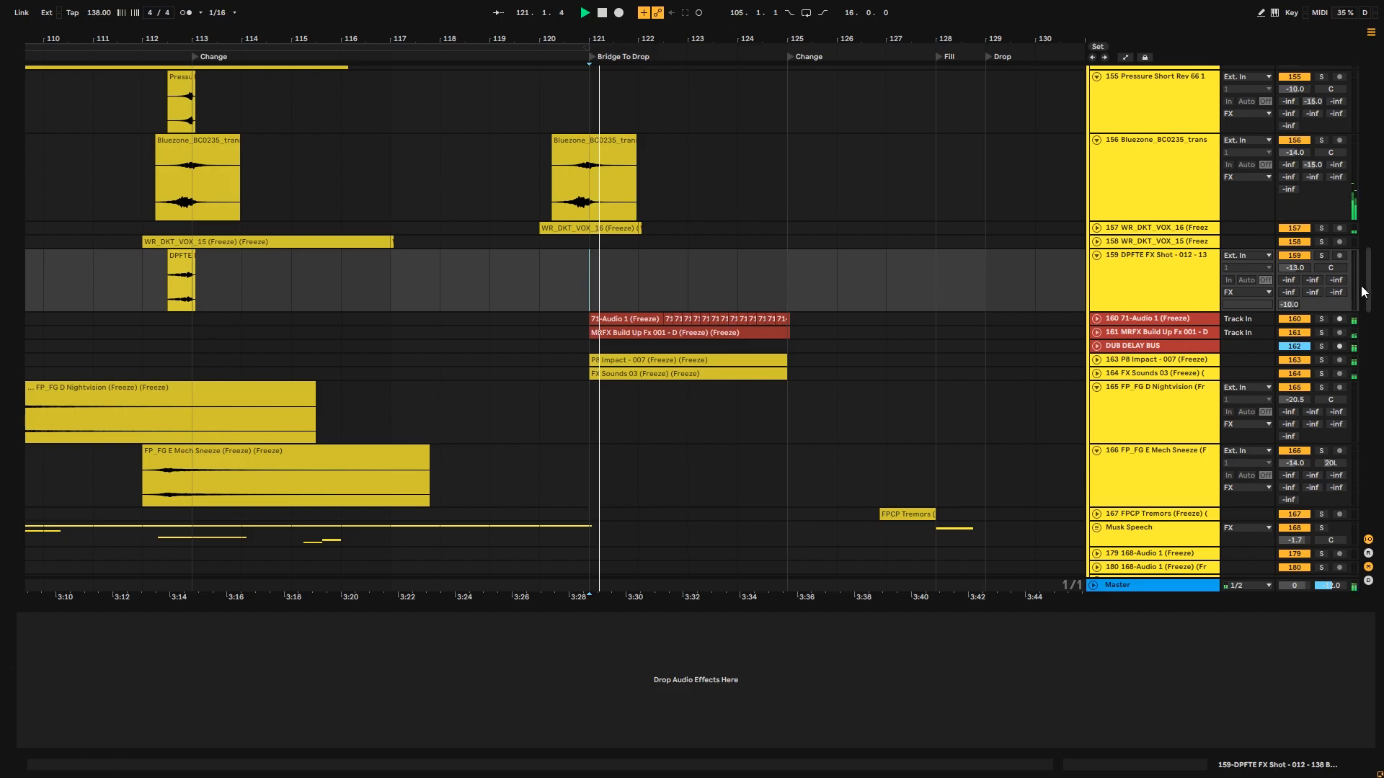
- Solo and unfold the 71-Audio 1 track, select the first short slice at 122.3, and audition the track from bar 121
left_click(1320, 320)
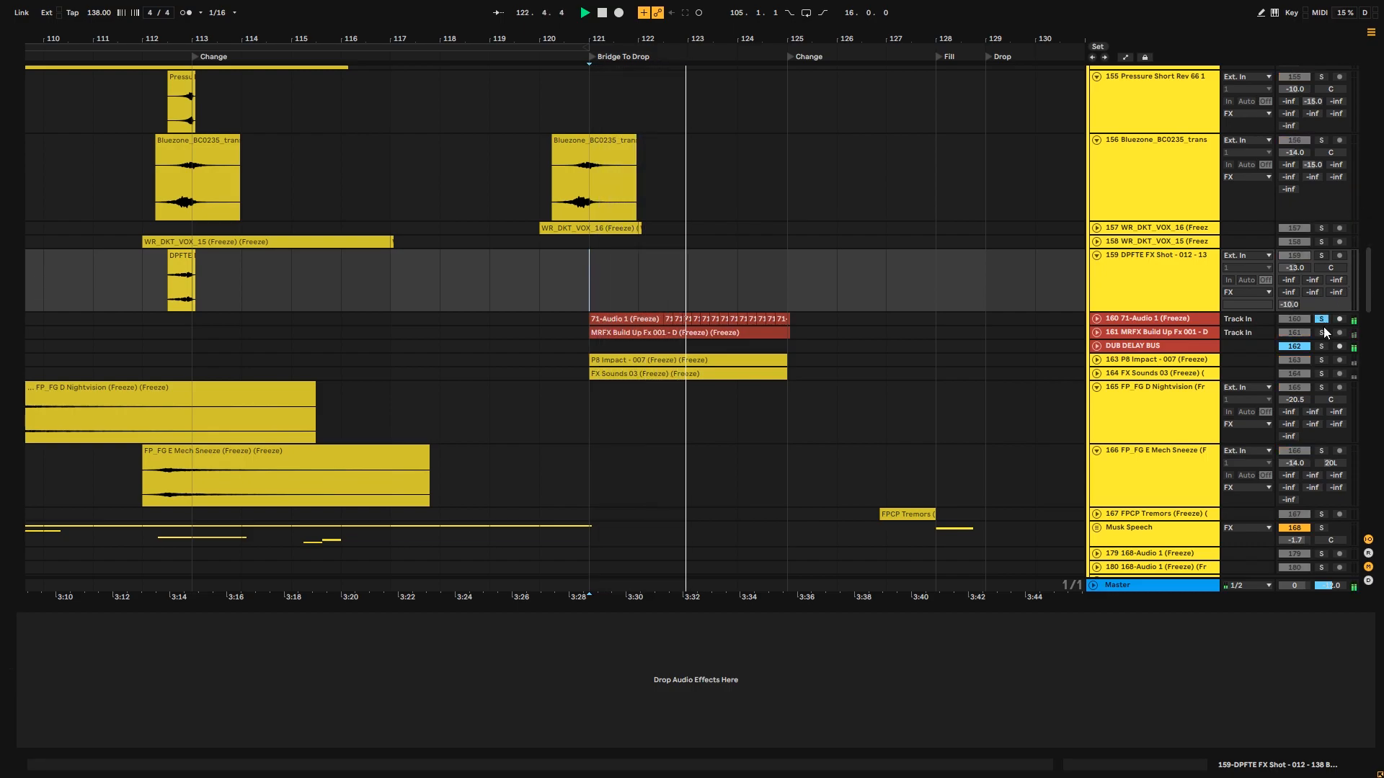
left_click(1098, 320)
key("space")
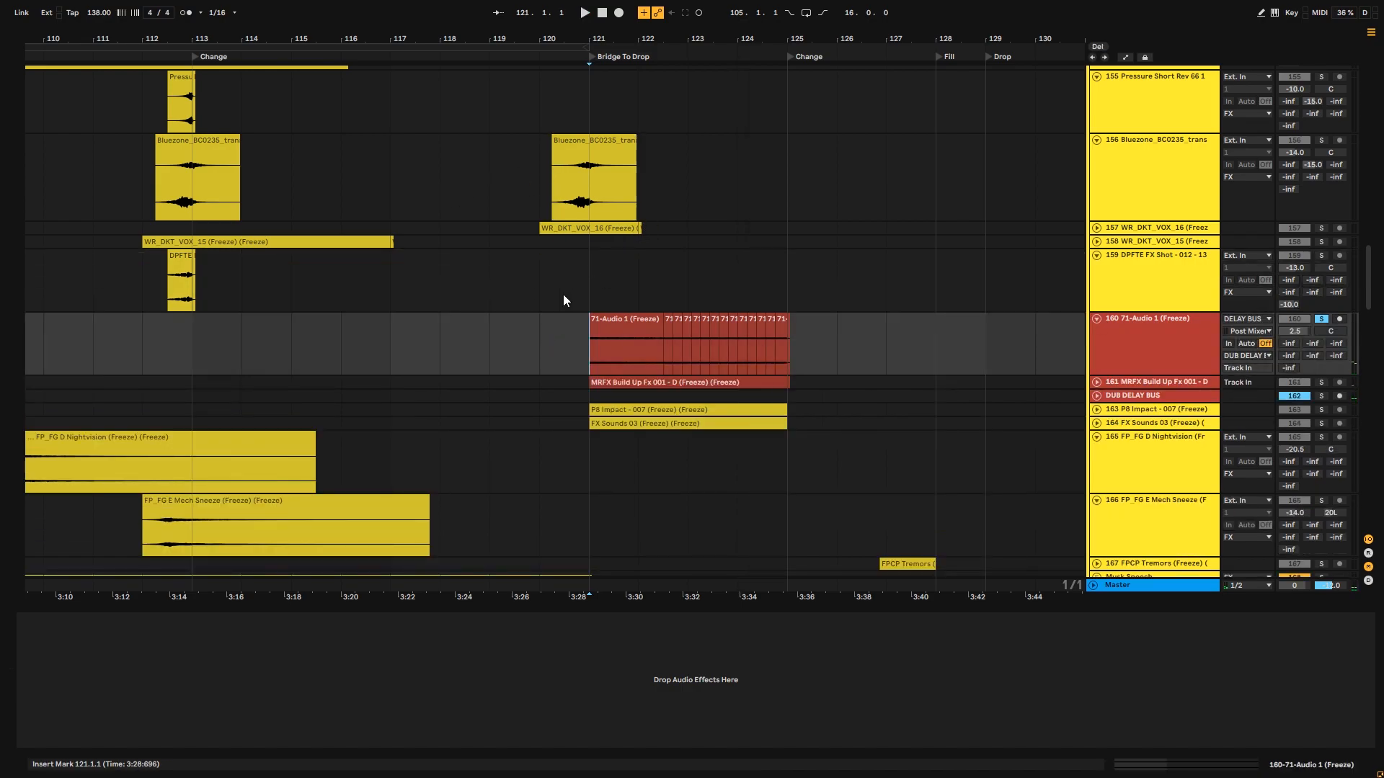
scroll(620, 36, "up", 5)
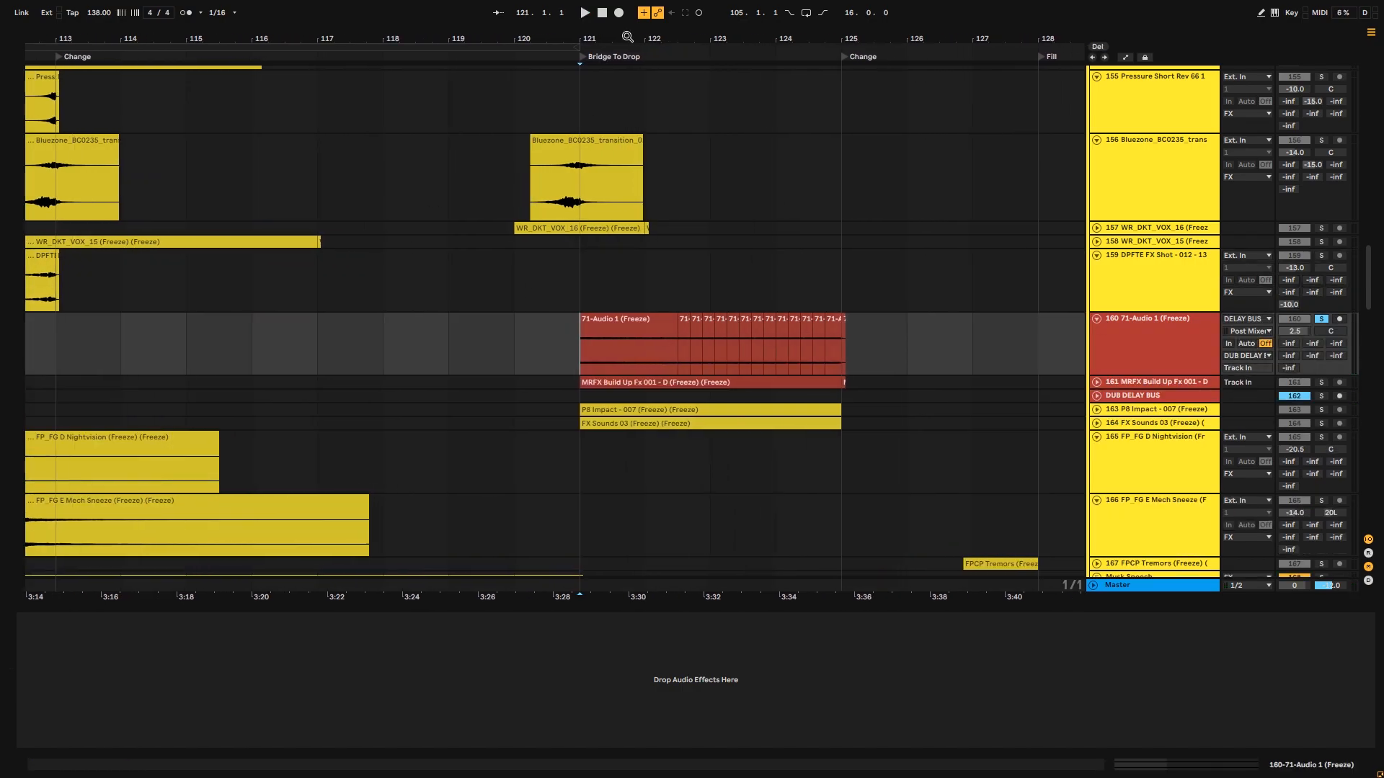
scroll(649, 38, "up", 1)
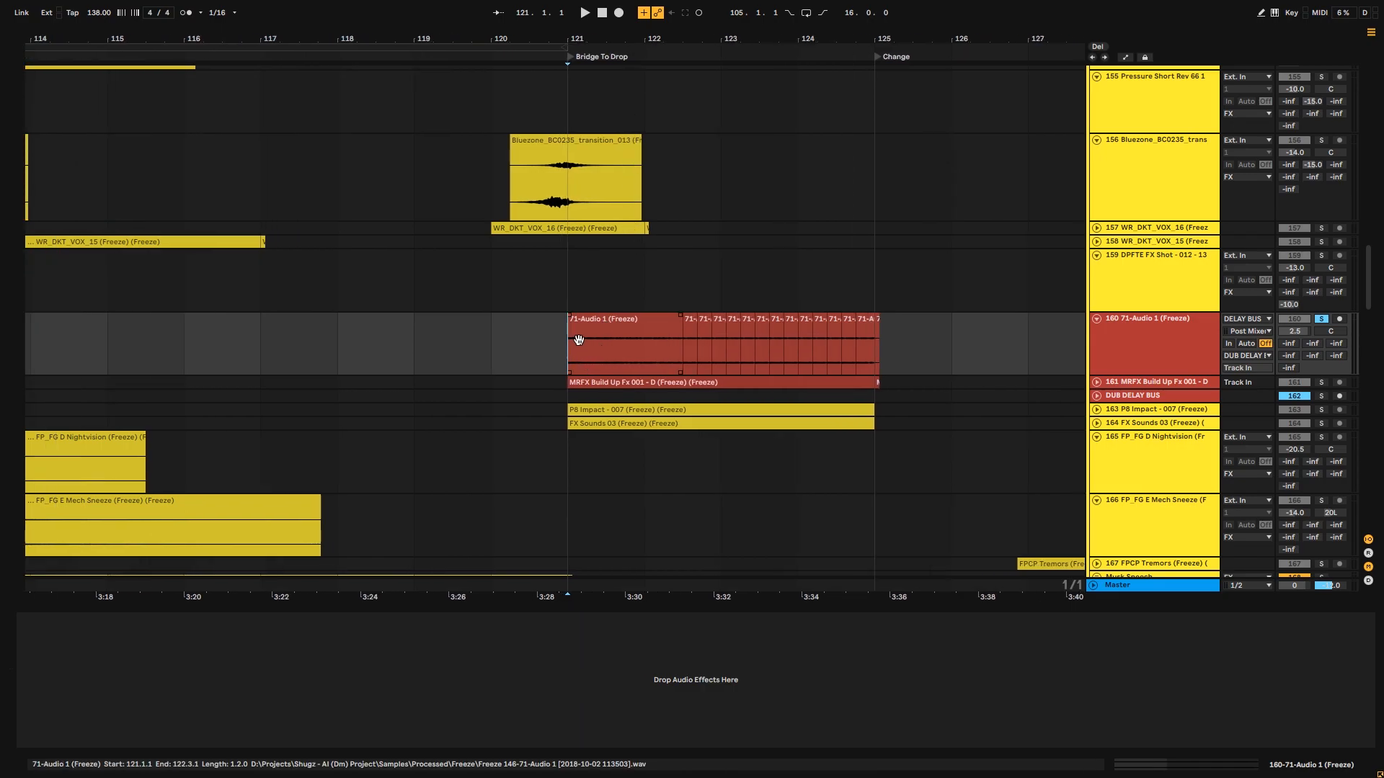
left_click(695, 318)
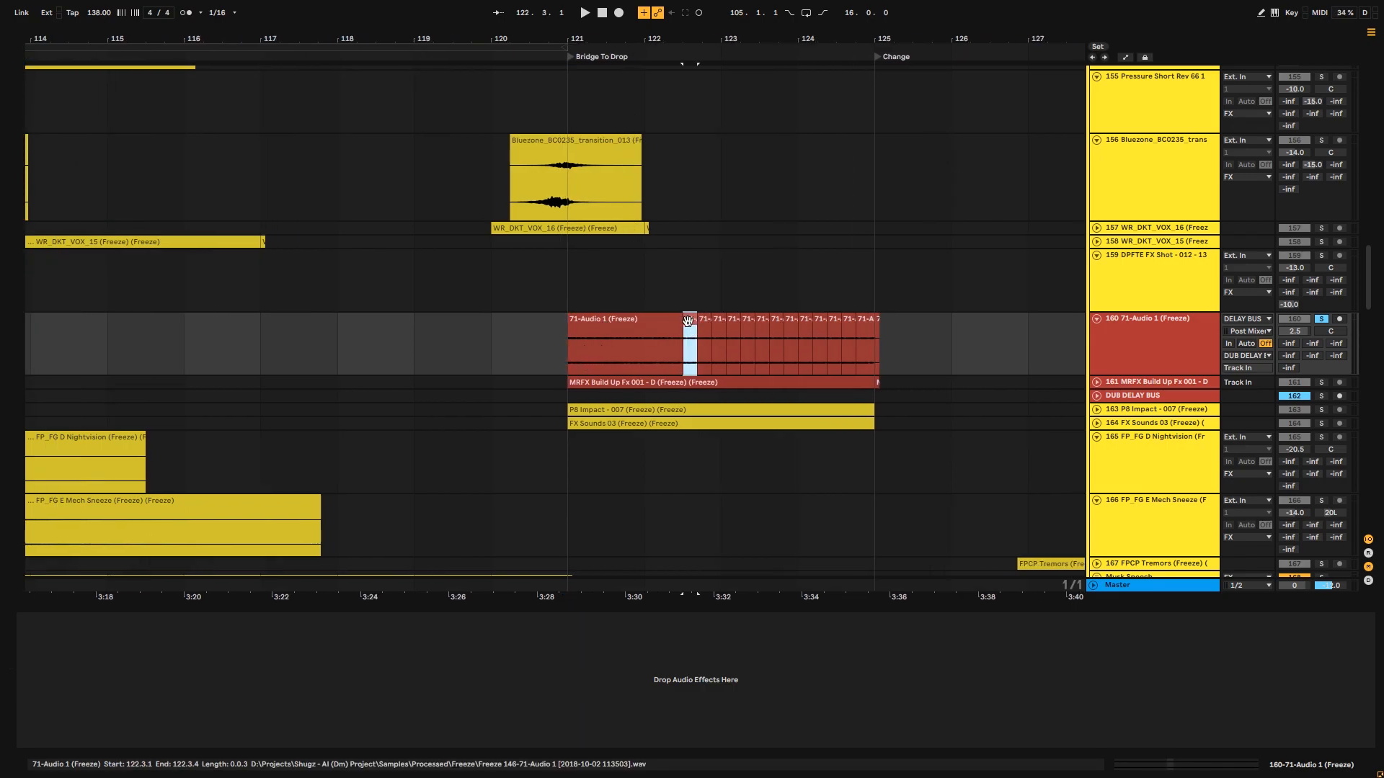
left_click(563, 350)
key("space")
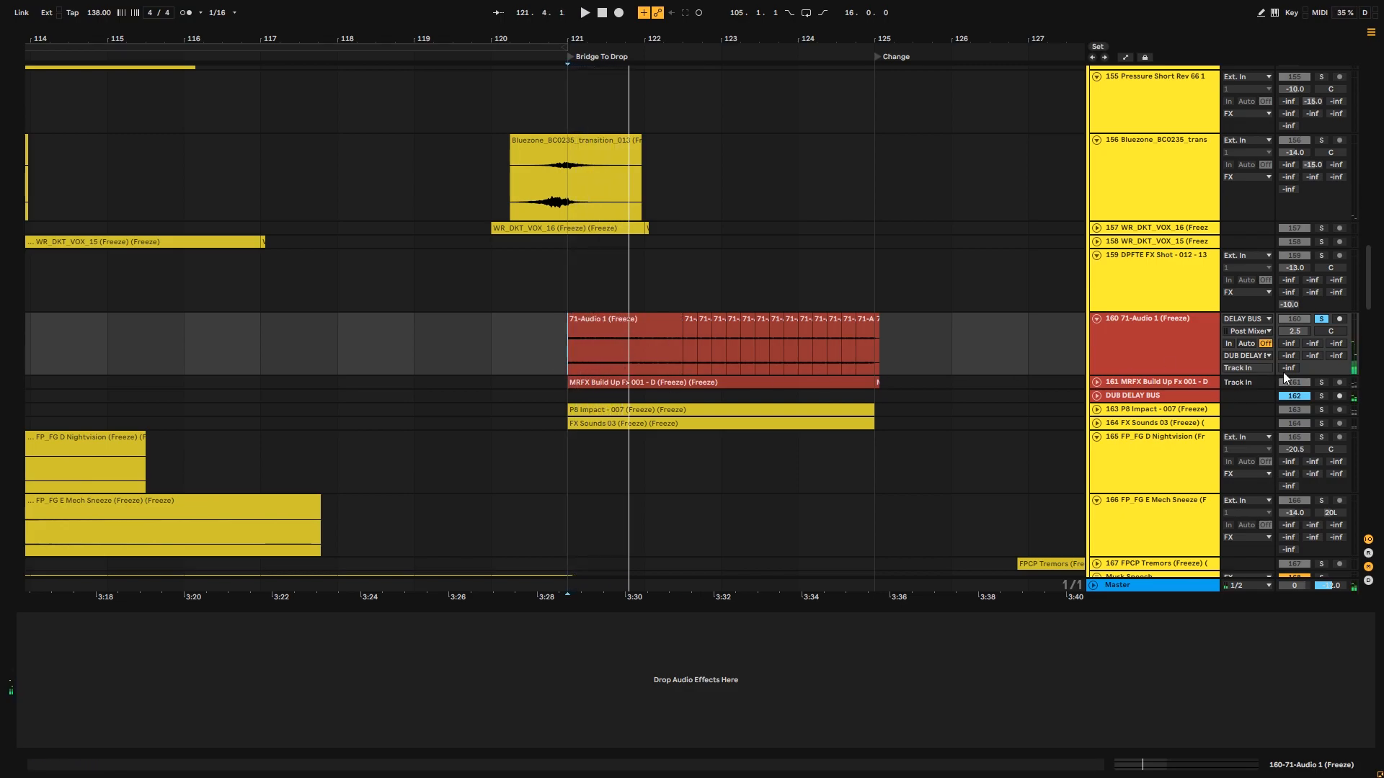
- Solo MRFX Build Up Fx 001 - D and audition it from bar 121
left_click(1321, 382)
key("space")
key("space")
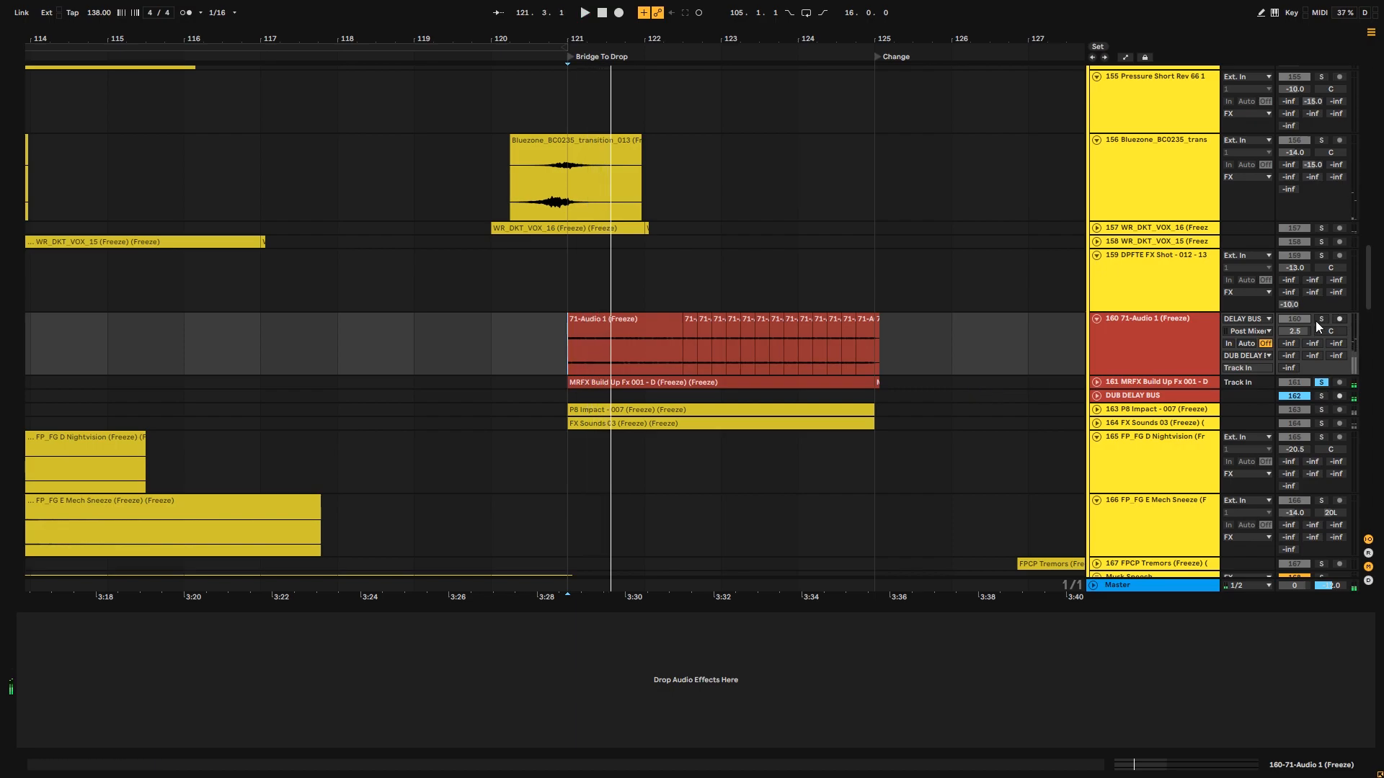
- Select the gap from bar 119 to 121 on 71-Audio 1, and audition that track in solo from bar 121
left_click_drag(425, 342, 568, 342)
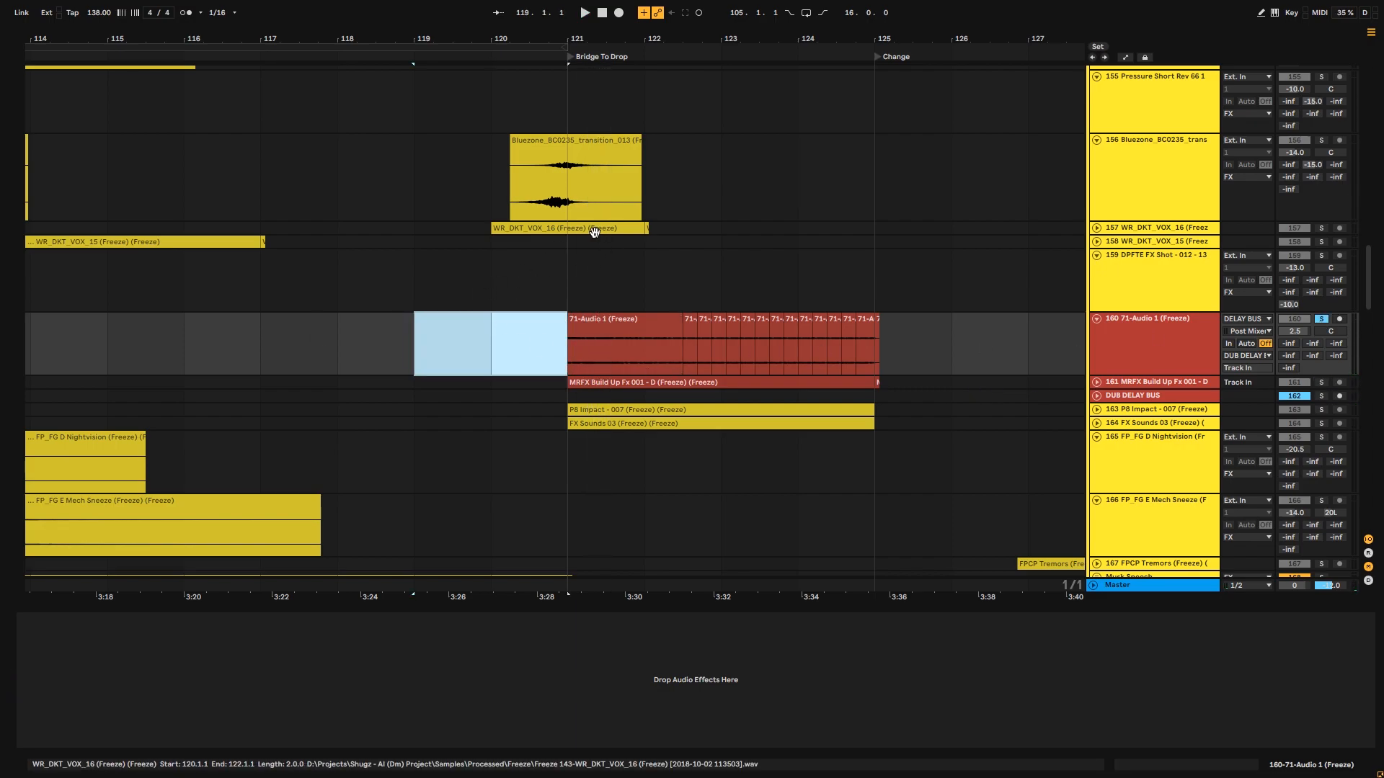
left_click(567, 353)
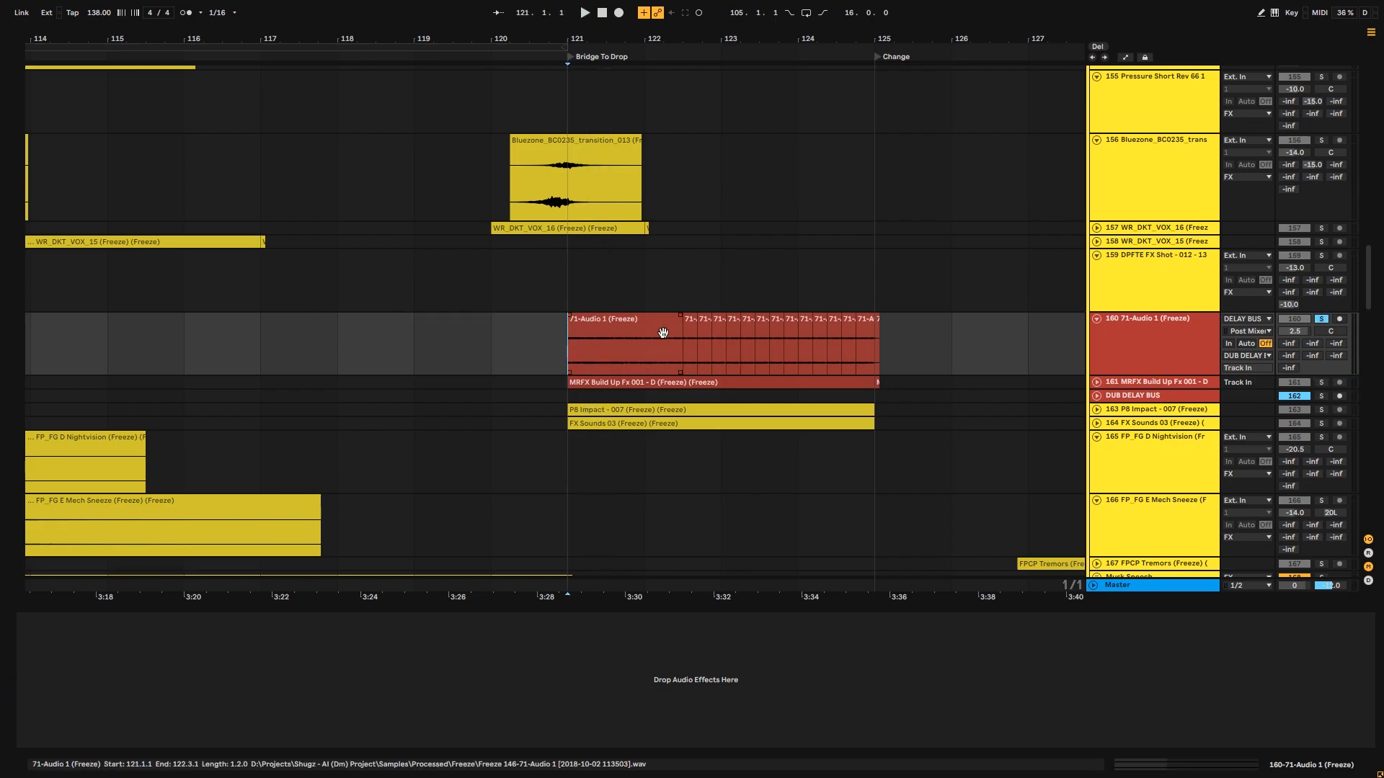
key("space")
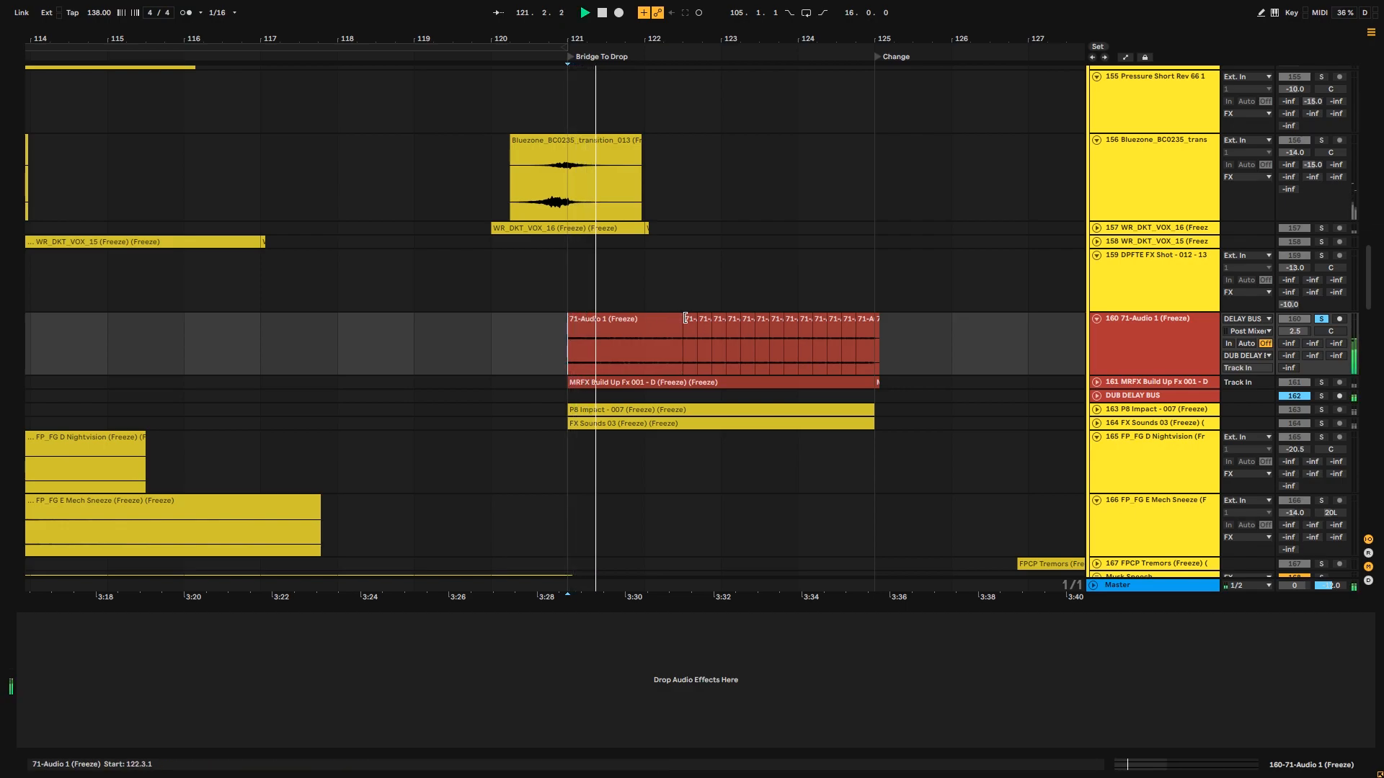
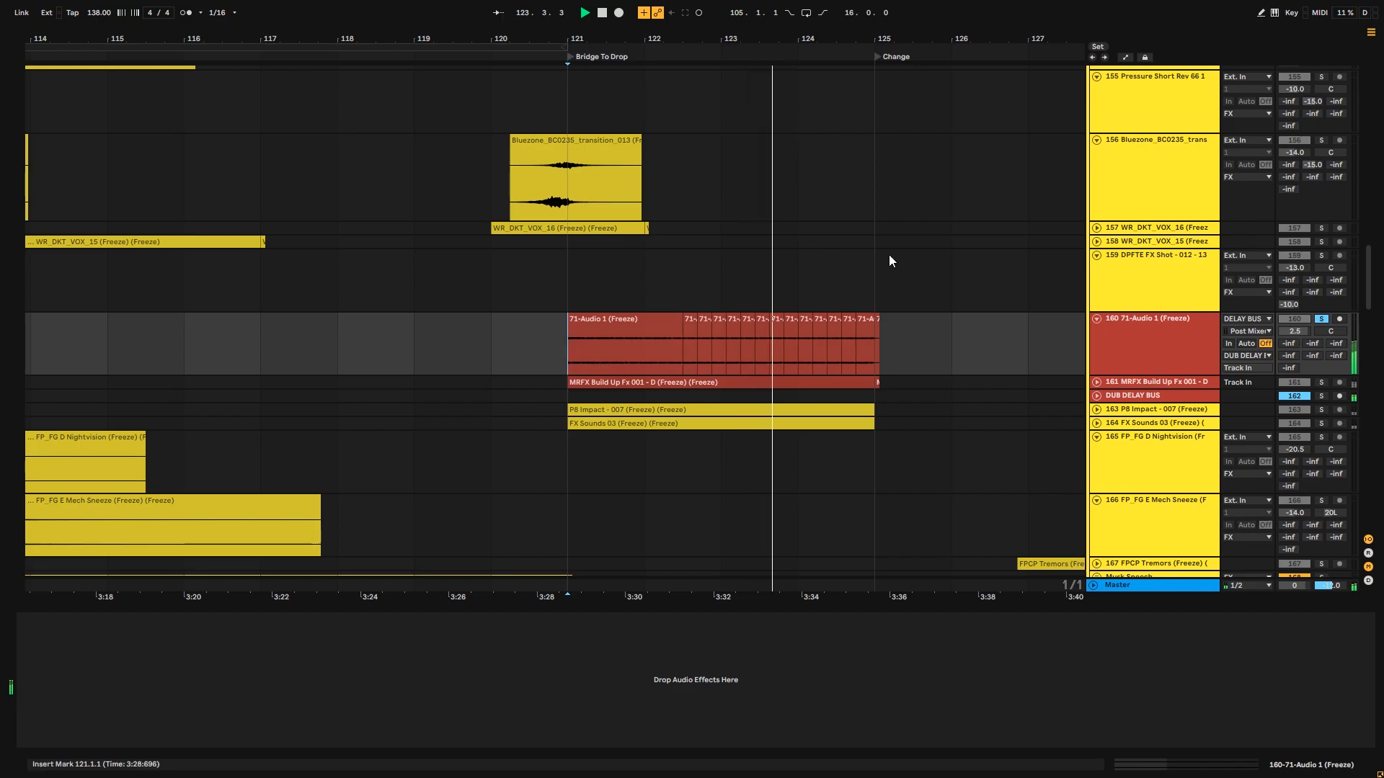
- Audition 71-Audio 1, MRFX Build Up, P8 Impact and FX Sounds 03 soloed together from bar 121, and clear the solos
left_click(599, 381)
key("space")
left_click(1324, 322, "ctrl")
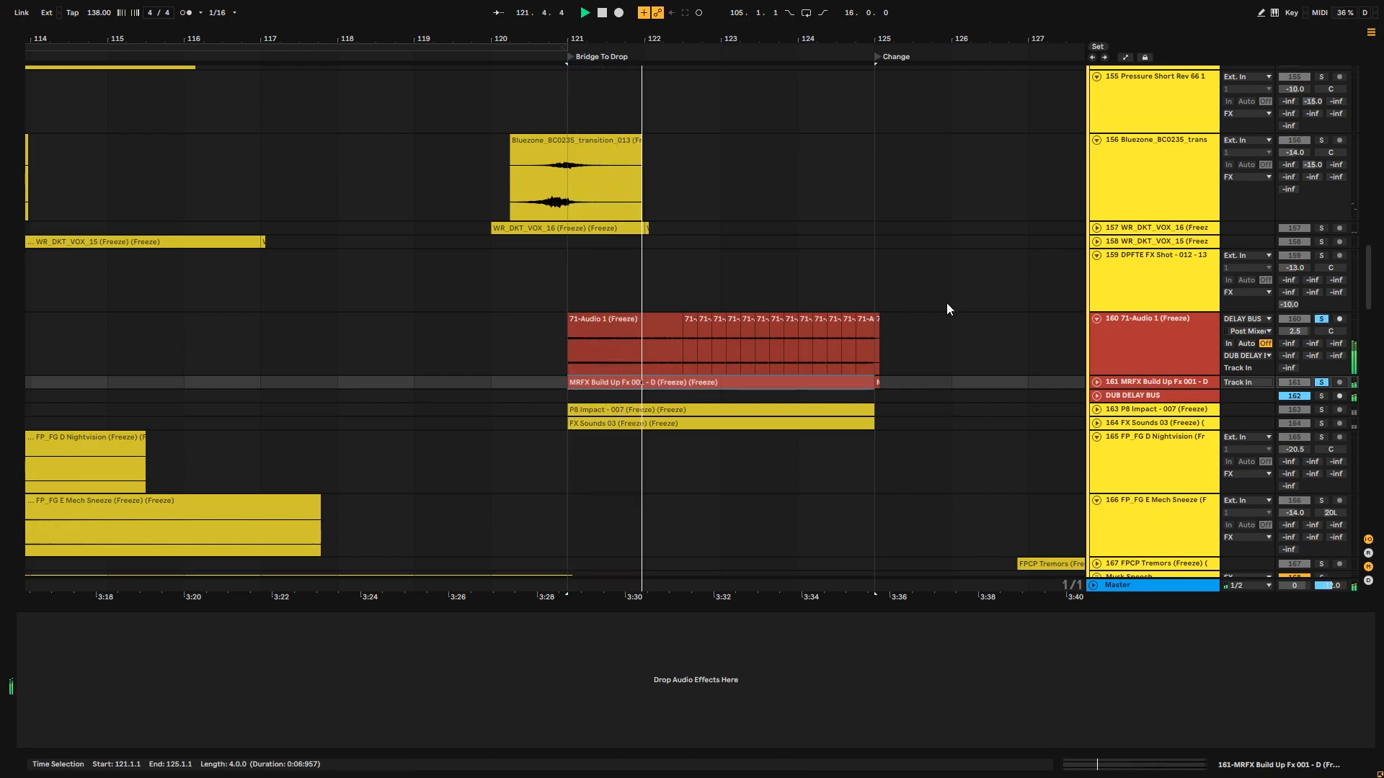
left_click(1321, 409, "ctrl")
left_click(1321, 423, "ctrl")
left_click_drag(848, 39, 719, 41)
key("space")
left_click(1321, 319)
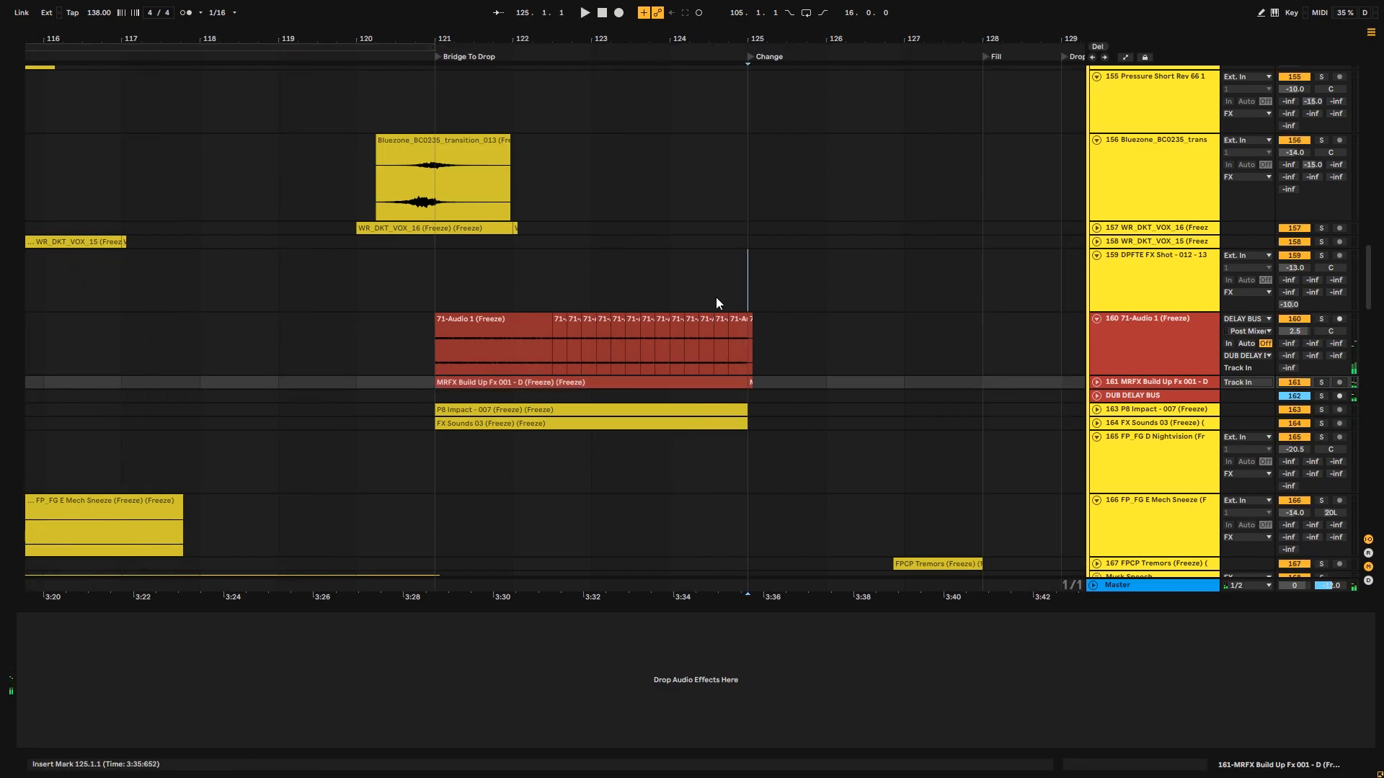
- Set the fixed arrangement grid to 1/4 and select 125.1.1 to 125.2.1 on the DPFTE FX Shot track
left_click(752, 292)
right_click(755, 292)
left_click(765, 453)
left_click_drag(753, 292, 784, 295)
left_click_drag(776, 42, 756, 86)
left_click_drag(734, 279, 755, 273)
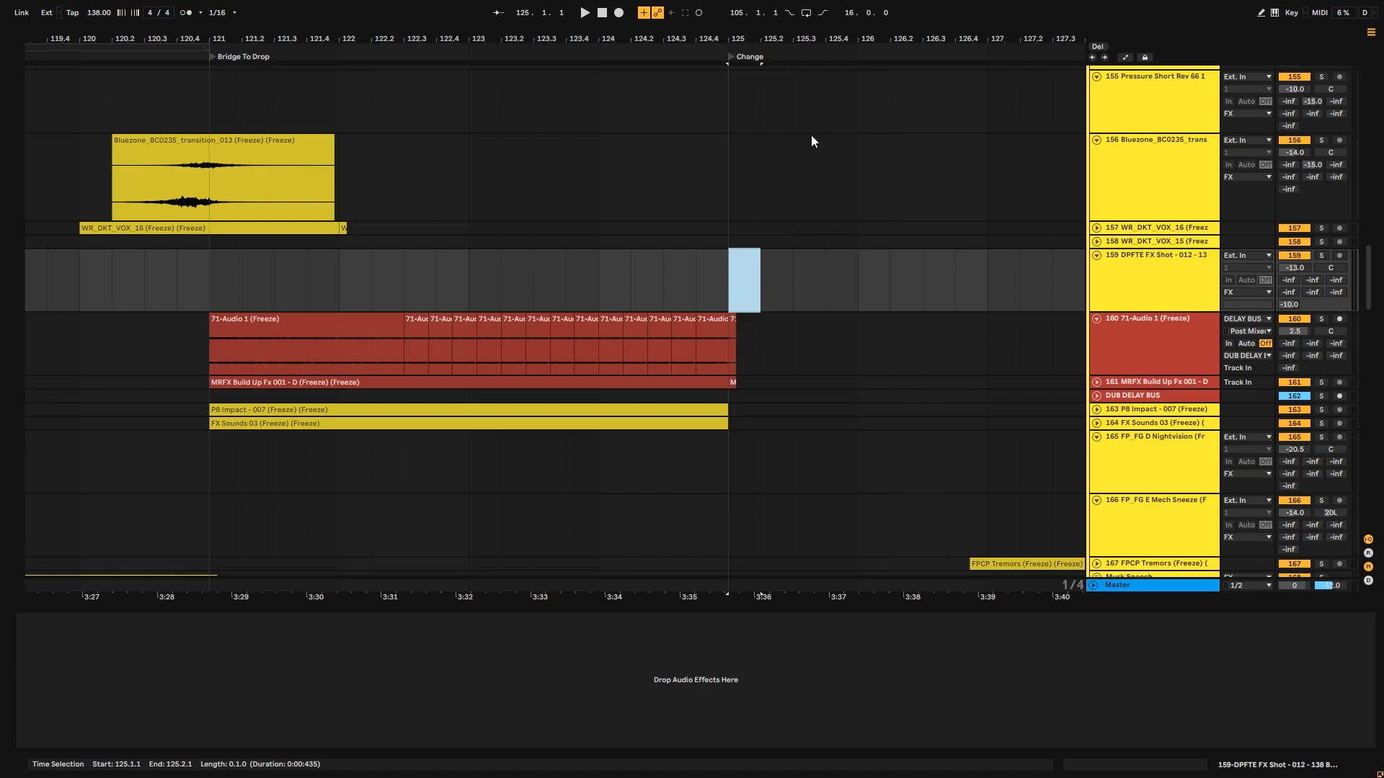
- Fold all tracks and set the arrangement grid to a fixed 1 Bar, followed by adaptive Medium
left_click_drag(804, 32, 516, 7)
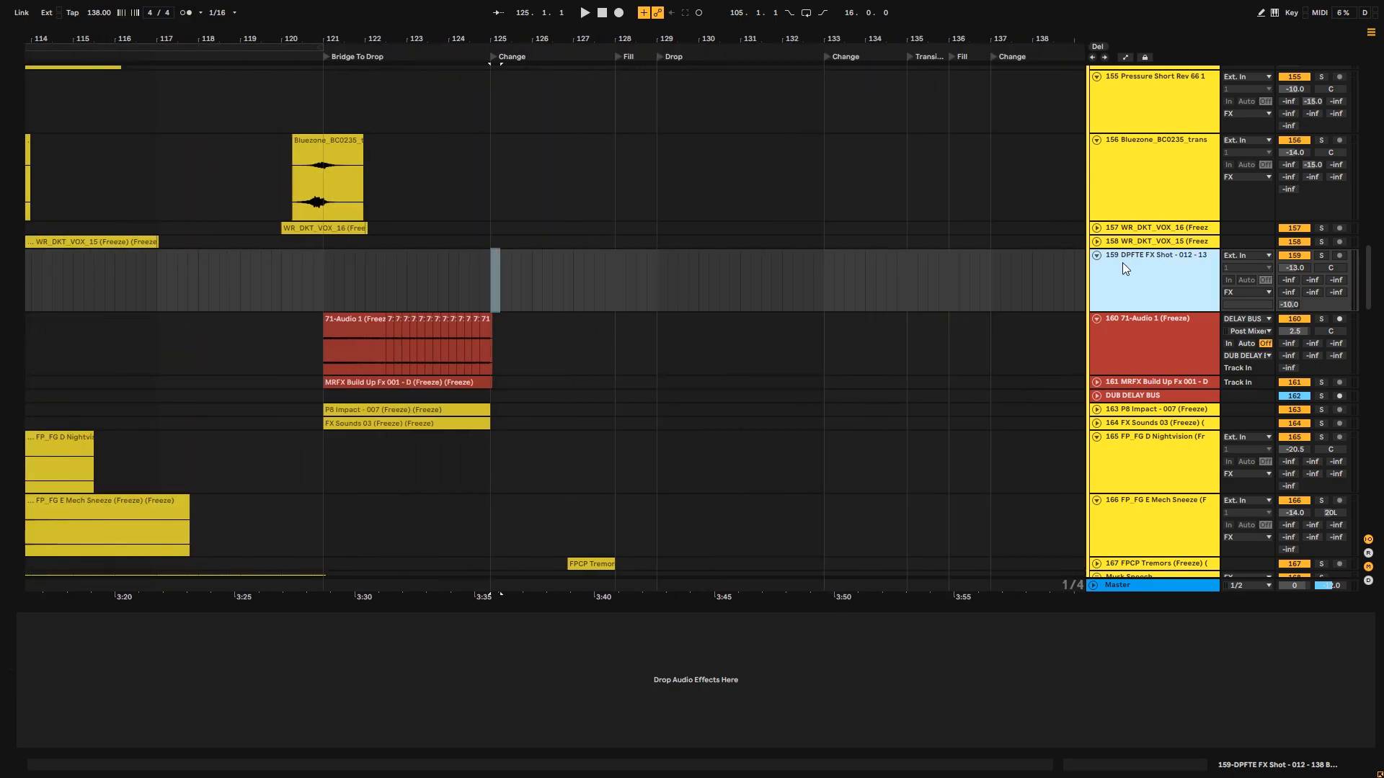
key("ctrl+a")
key("u")
right_click(357, 207)
left_click(502, 314)
right_click(567, 231)
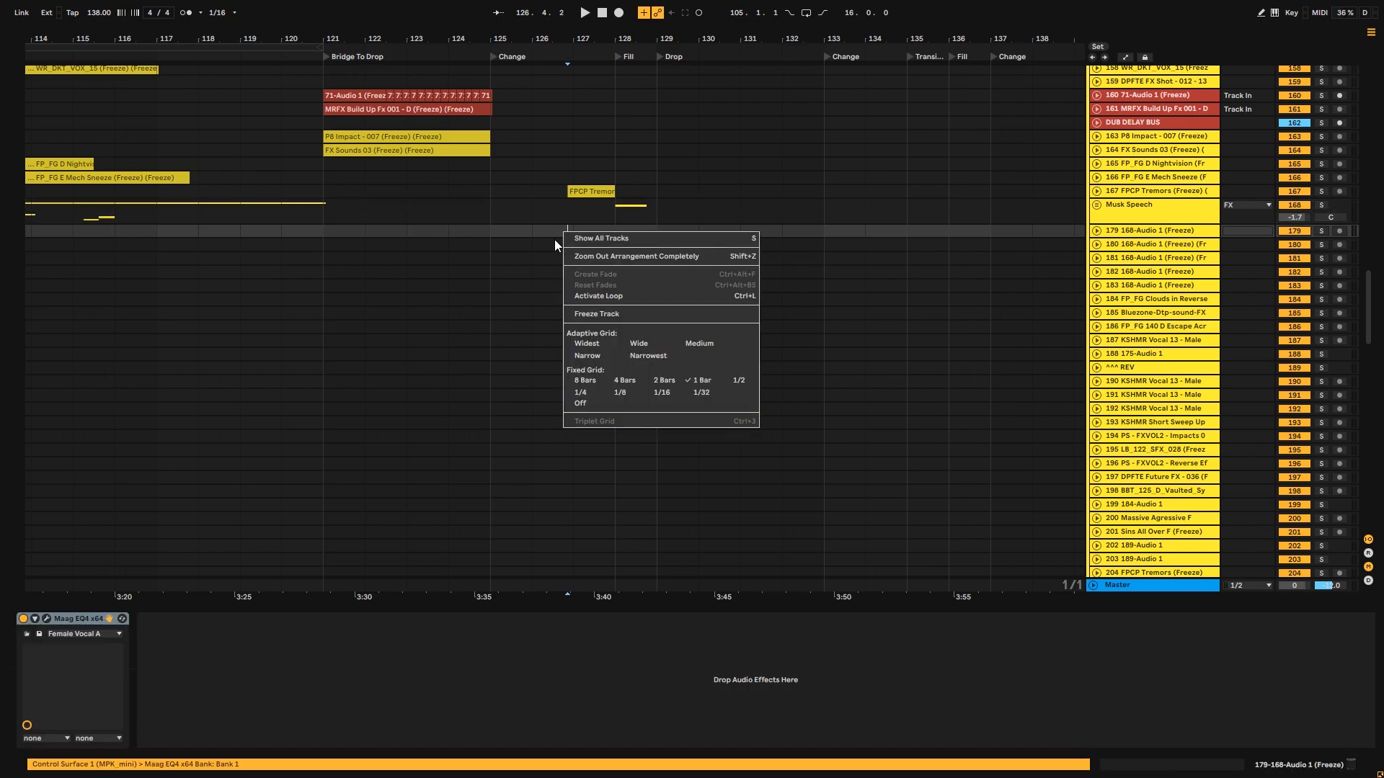
left_click(697, 343)
- Solo the Studder FX ALL group and audition it from bar 125
mouse_move(473, 40)
left_mouse_down()
mouse_move(587, 50)
mouse_move(588, 94)
left_mouse_up()
left_click(351, 221)
left_click_drag(1367, 302, 1368, 536)
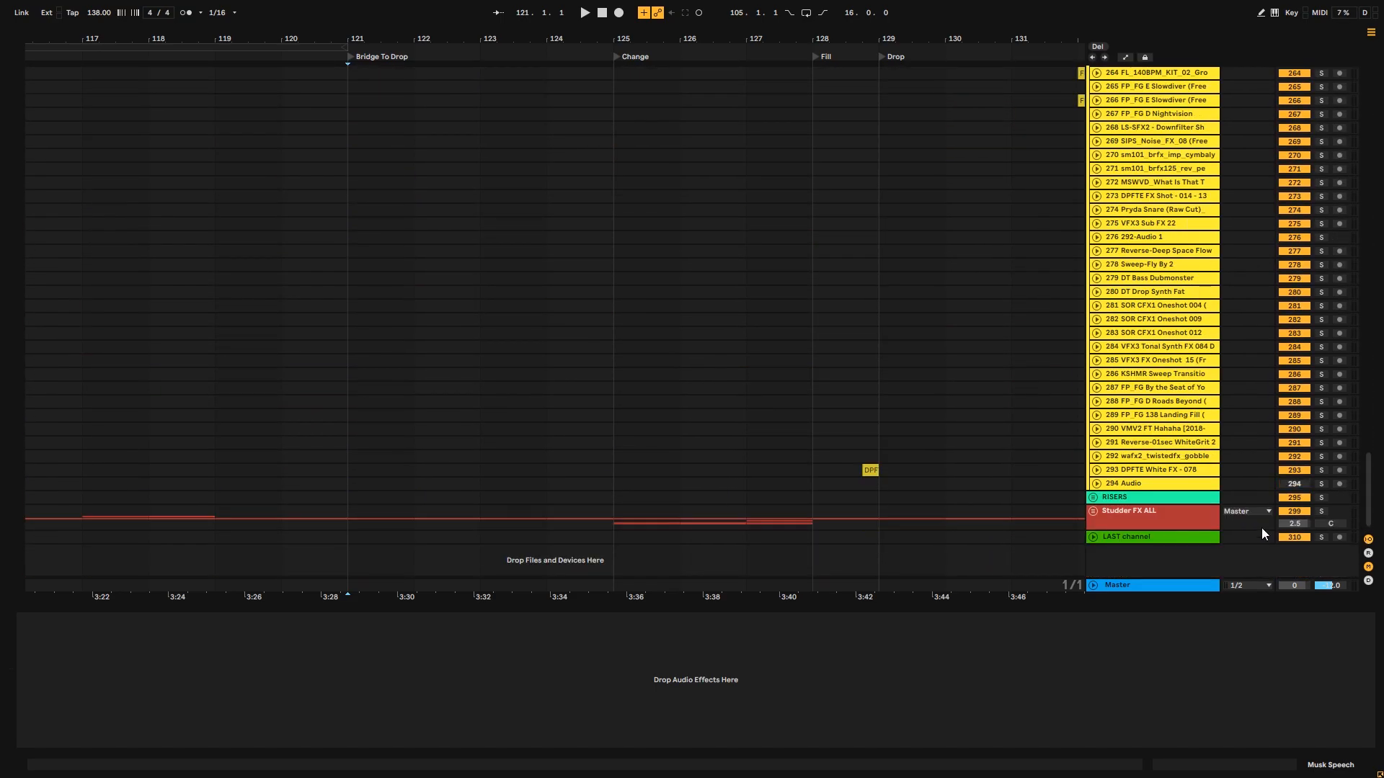
left_click(1321, 511)
key("space")
left_click(618, 518)
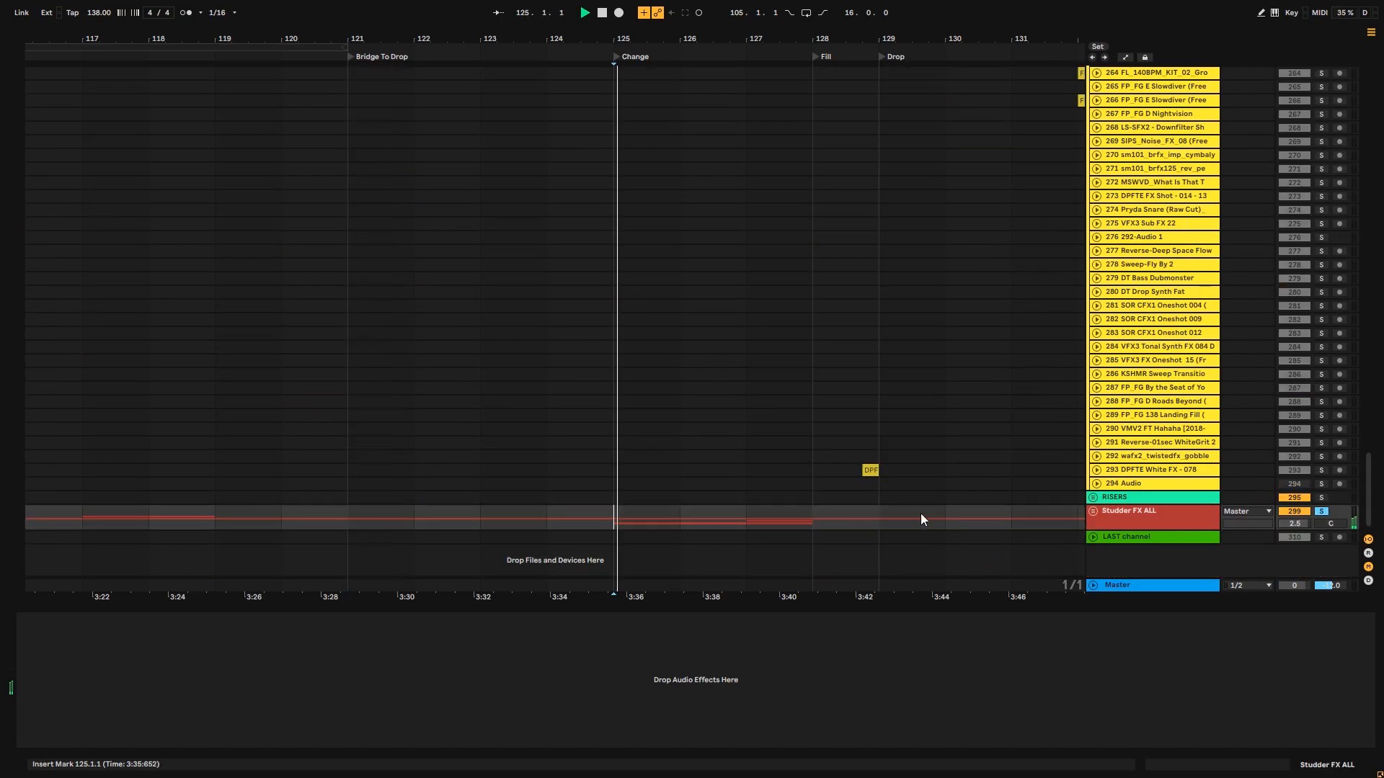
- Unfold the Studder FX ALL group and its STUDDERFX 2 AUDIO track, and select the clip spanning bars 125 to 128
left_click(1093, 511)
key("space")
scroll(1340, 505, "down", 5)
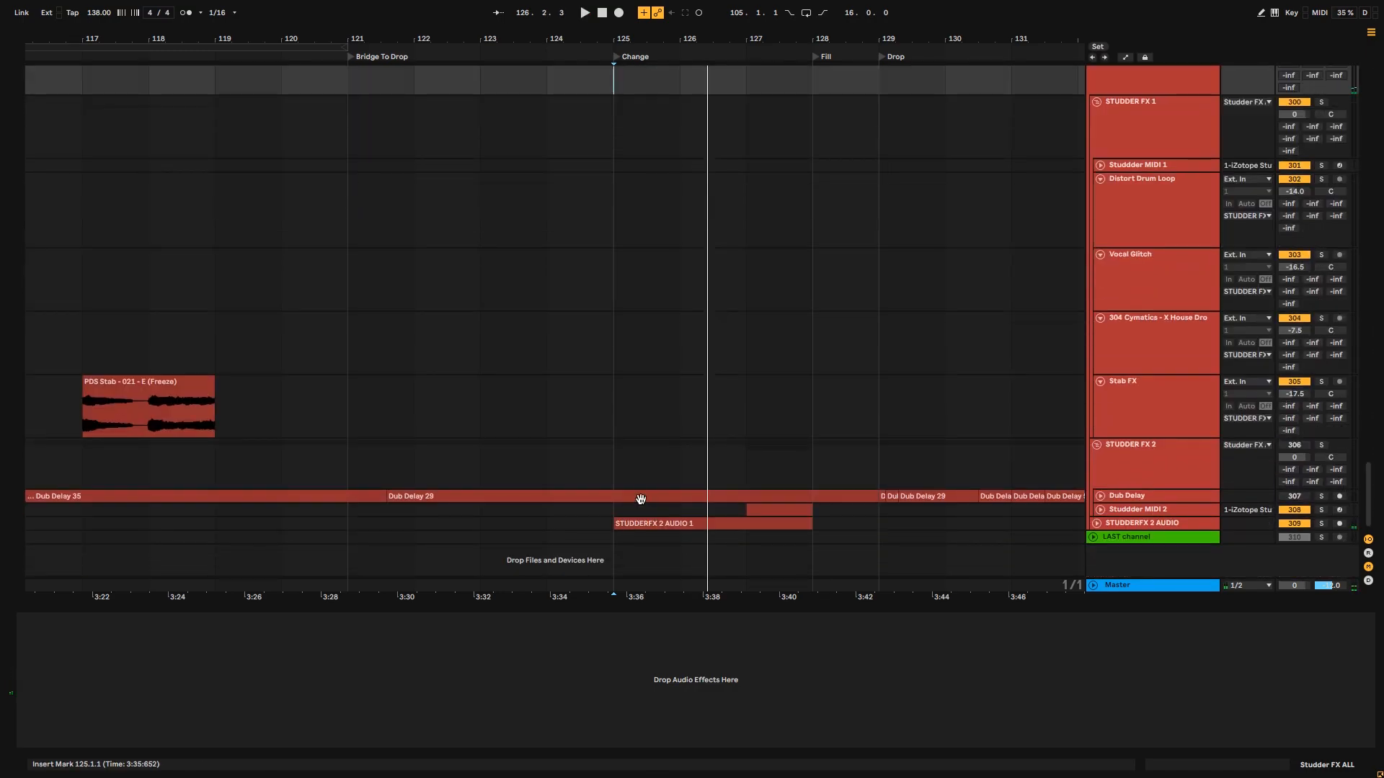
left_click(1098, 496)
left_click(1099, 496)
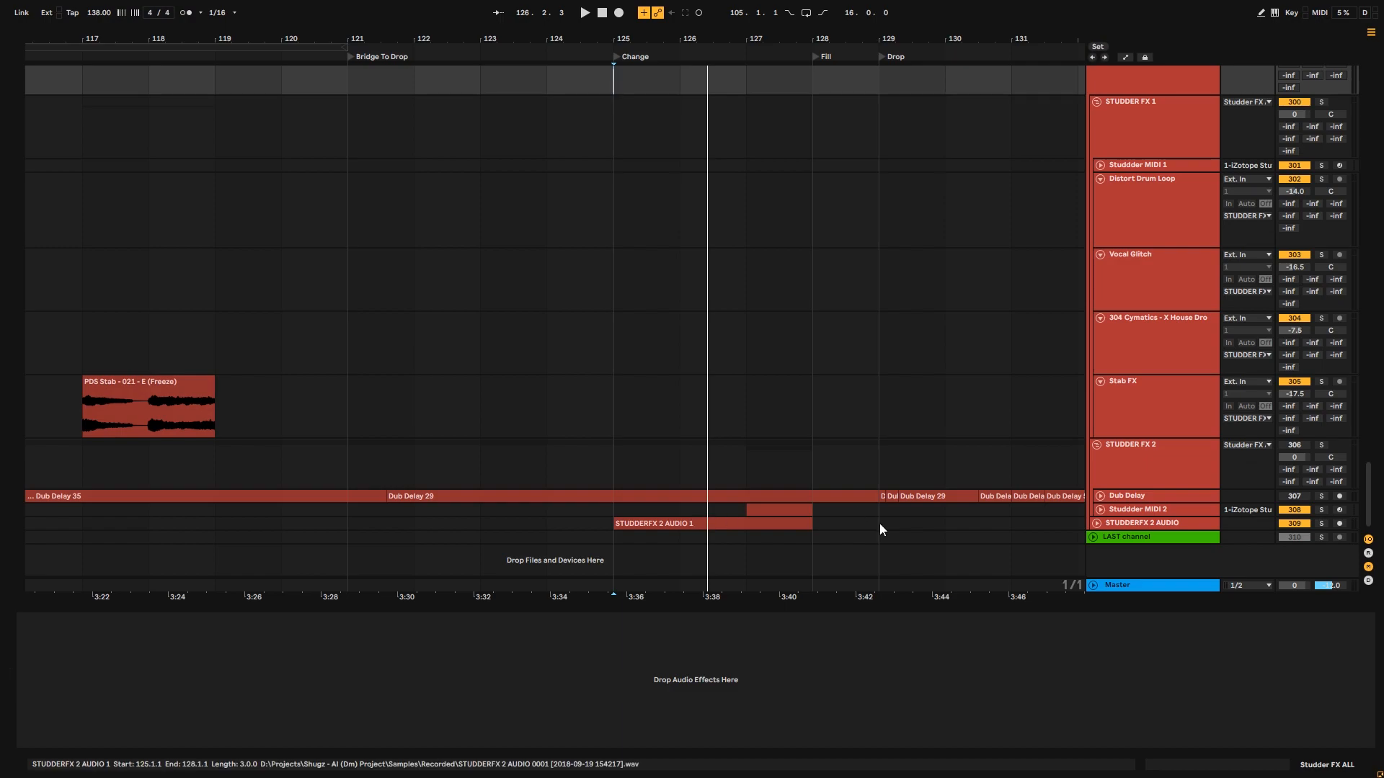
left_click(1097, 524)
left_click(673, 525)
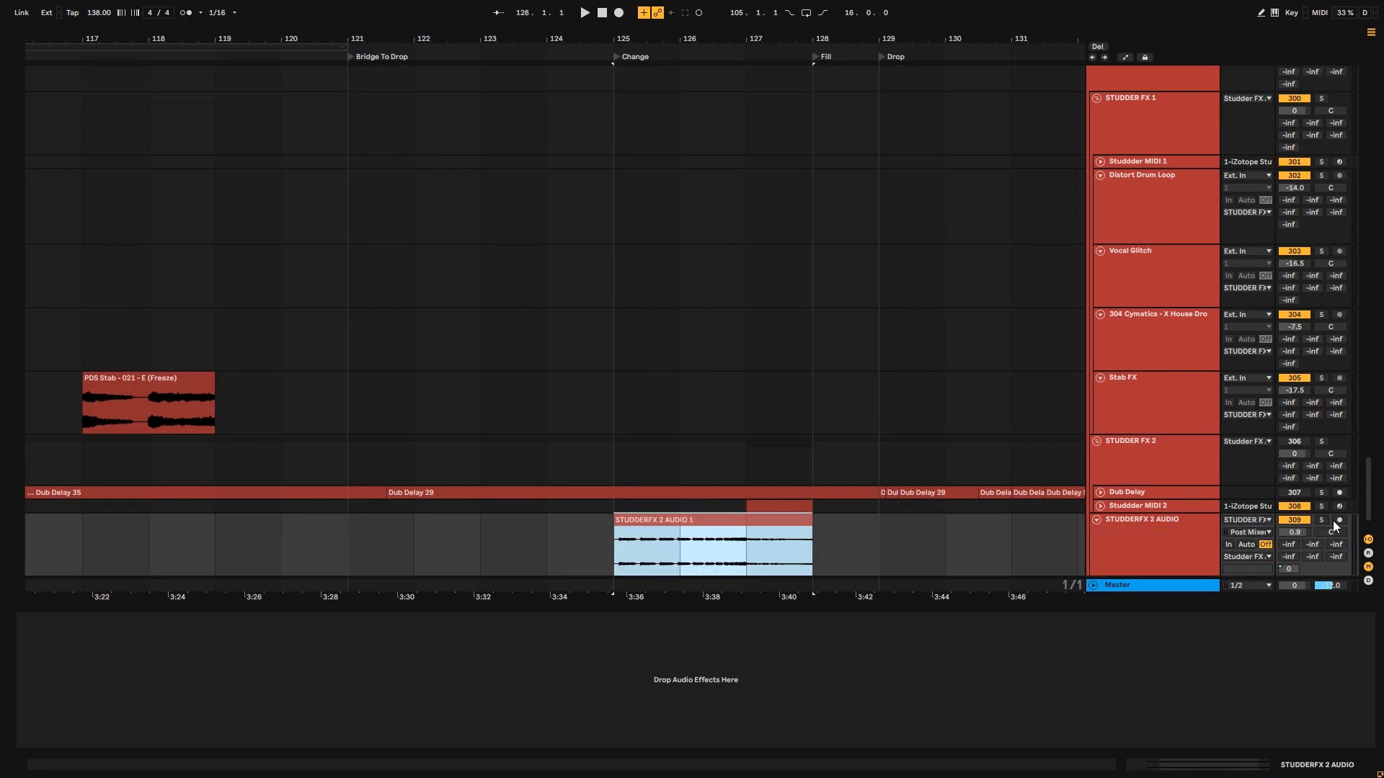
- Solo the STUDDERFX 2 AUDIO track and audition its clip from bar 125 into the Fill section
left_click(607, 541)
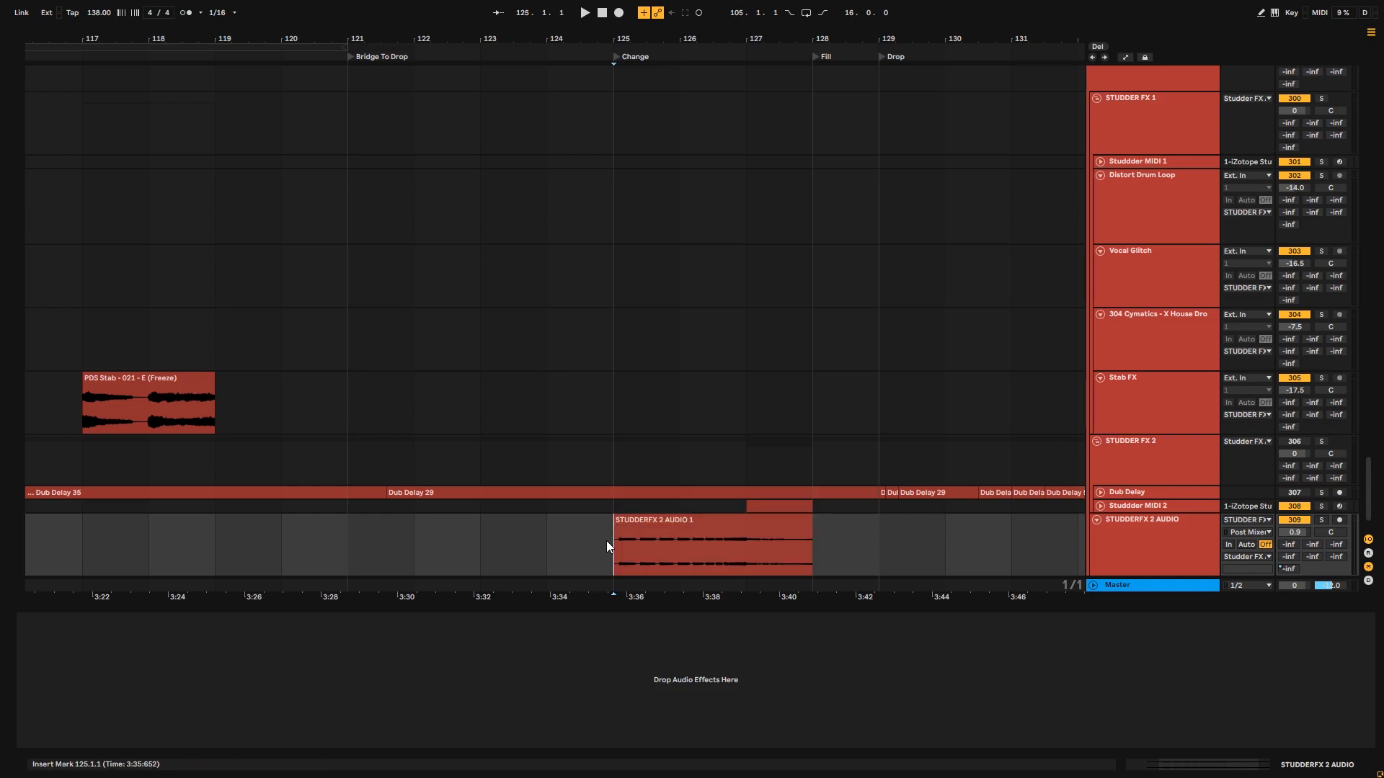
left_click(1327, 519)
left_click(1149, 542)
scroll(664, 500, "down", 2)
key("space")
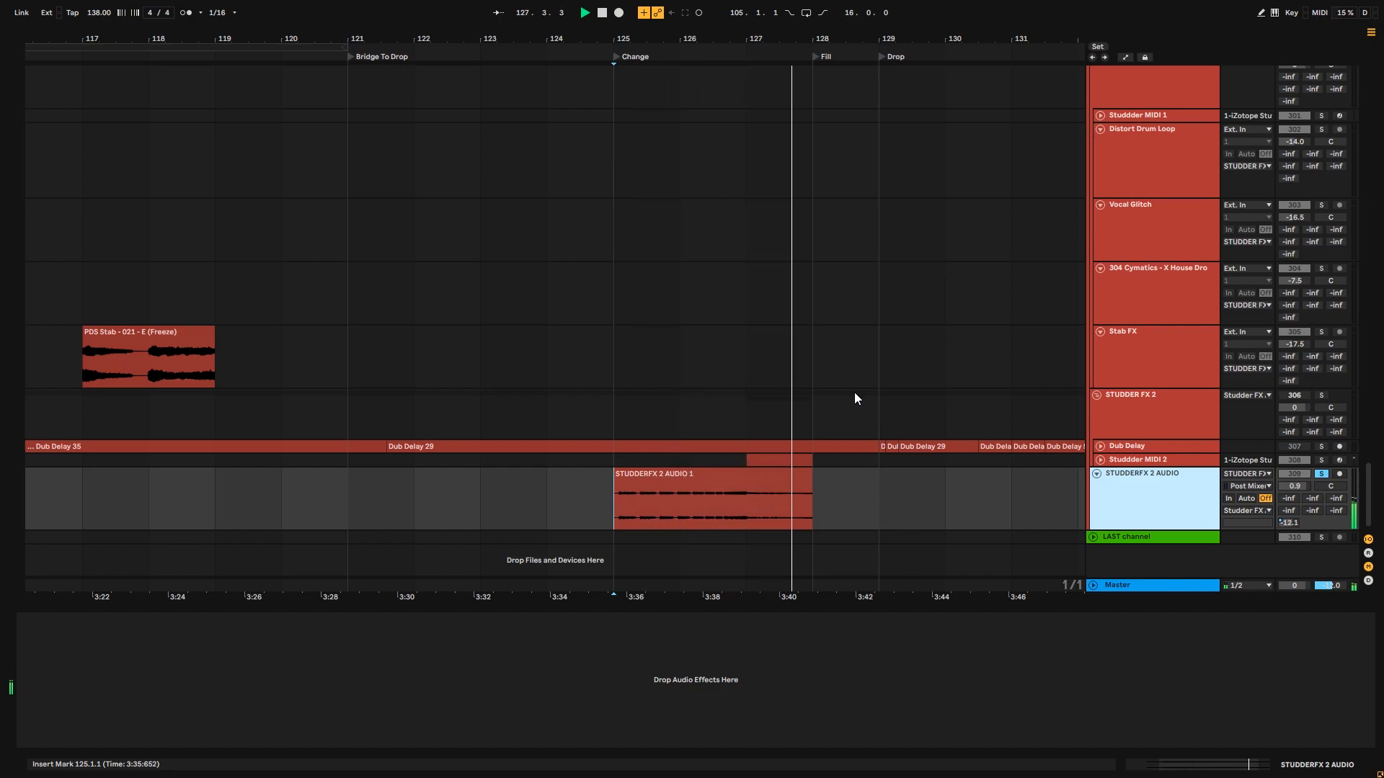
key("space")
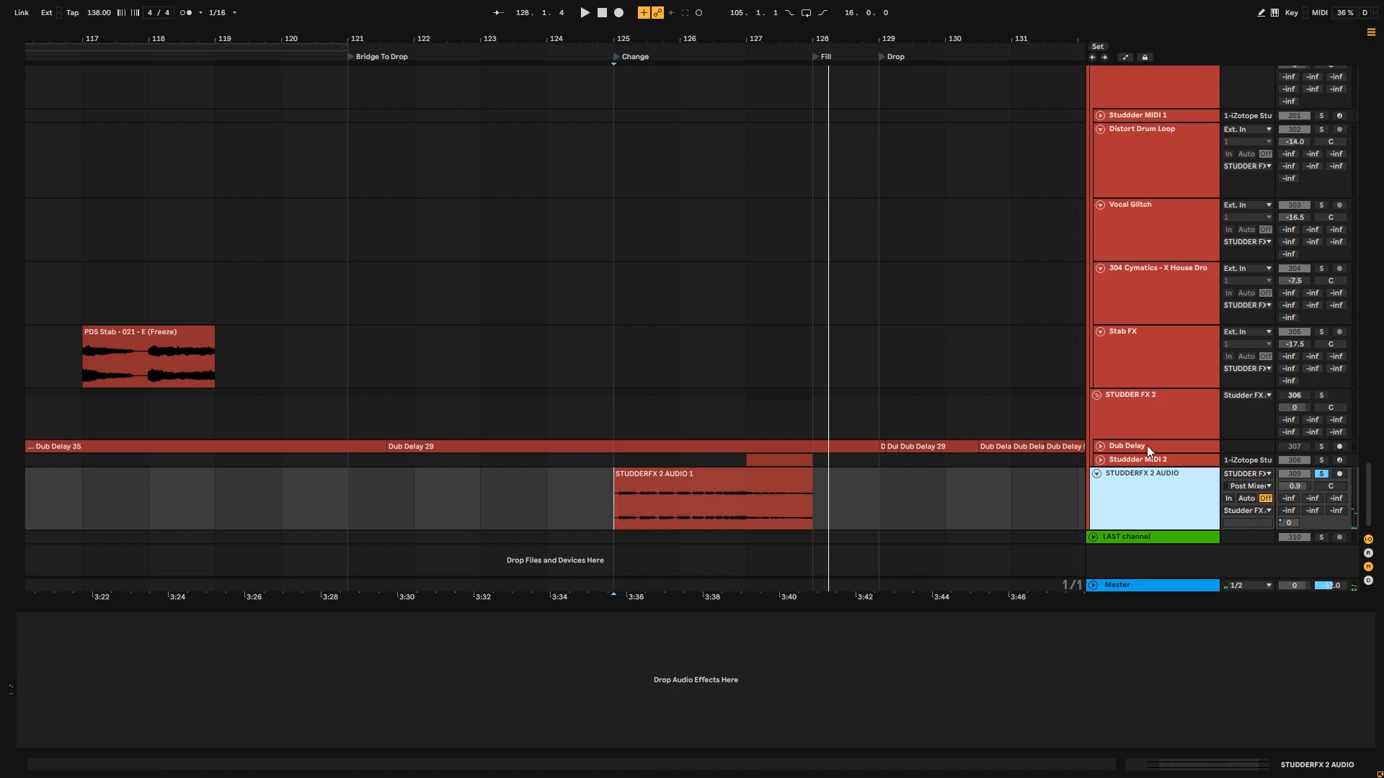
- Audition the STUDDERFX 2 AUDIO clip's tail from bar 127 and select the passage from bar 127 to 128
left_click(617, 500)
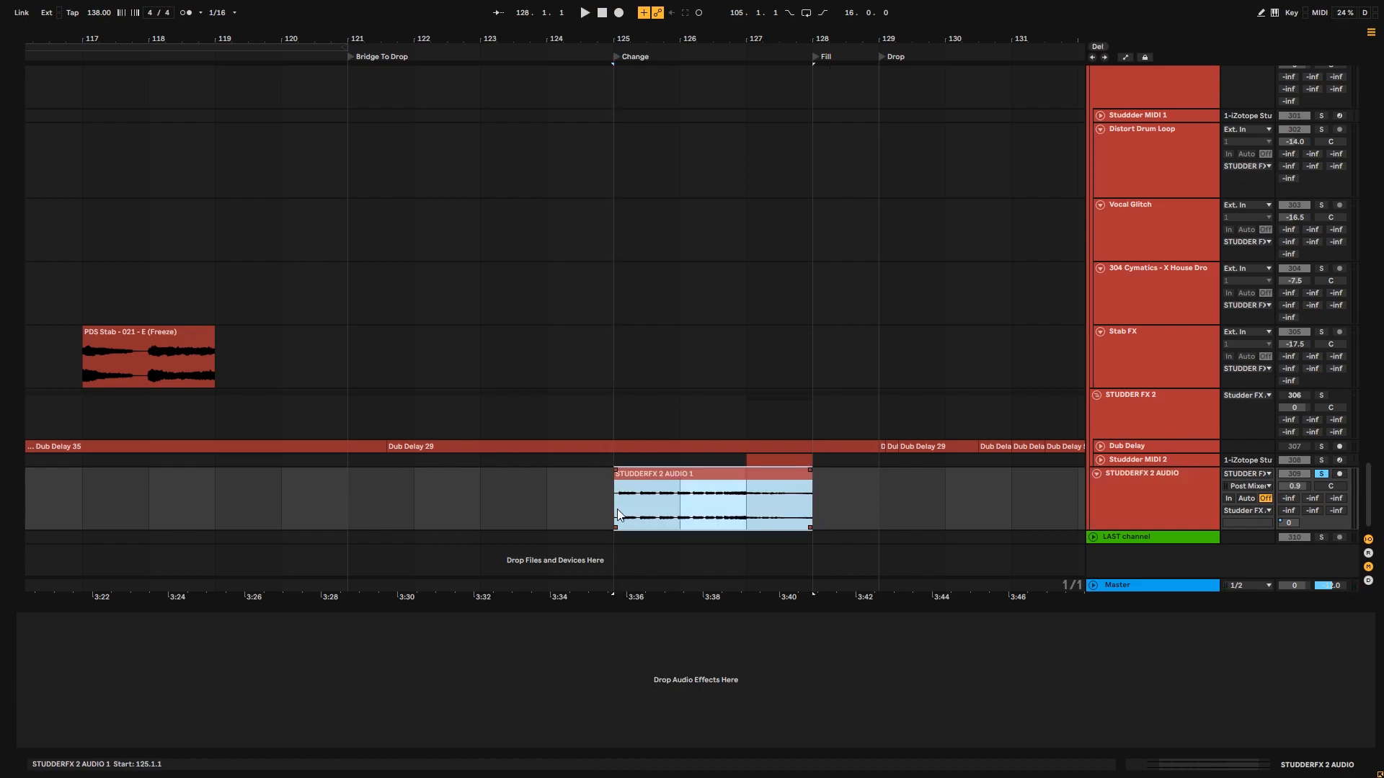
left_click(755, 511)
key("space")
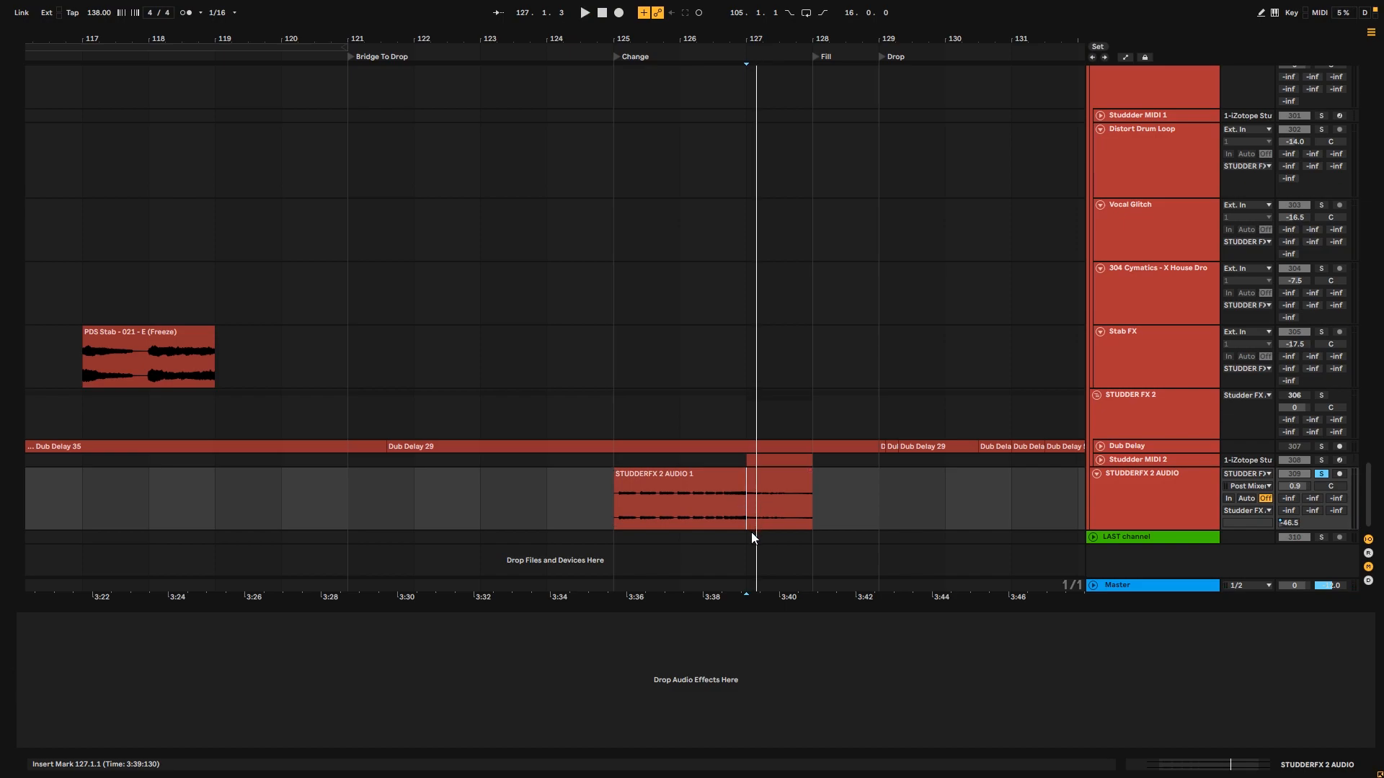
left_click_drag(753, 512, 803, 512)
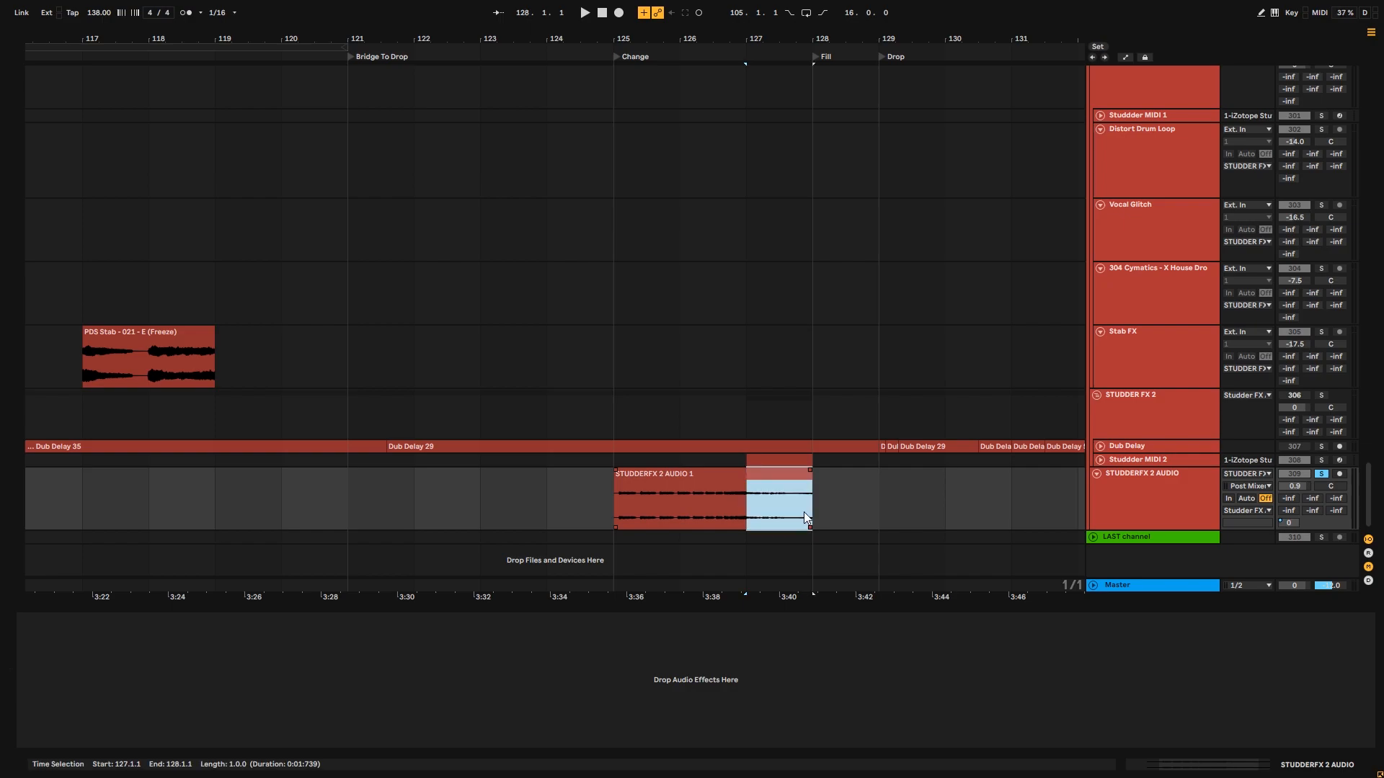
- Play the selected STUDDERFX 2 AUDIO passage from bar 127 to 128 and return the insert marker to bar 125
key("space")
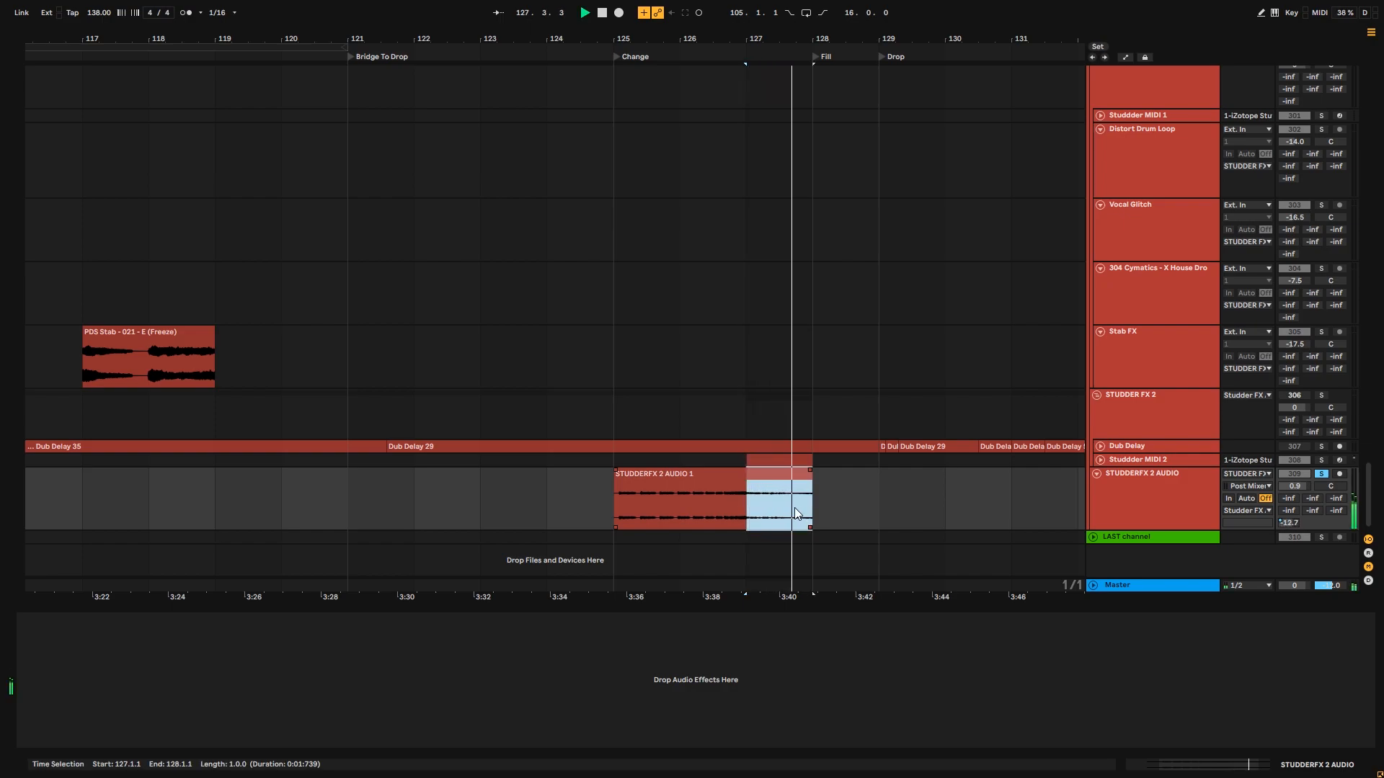
key("space")
left_click(638, 502)
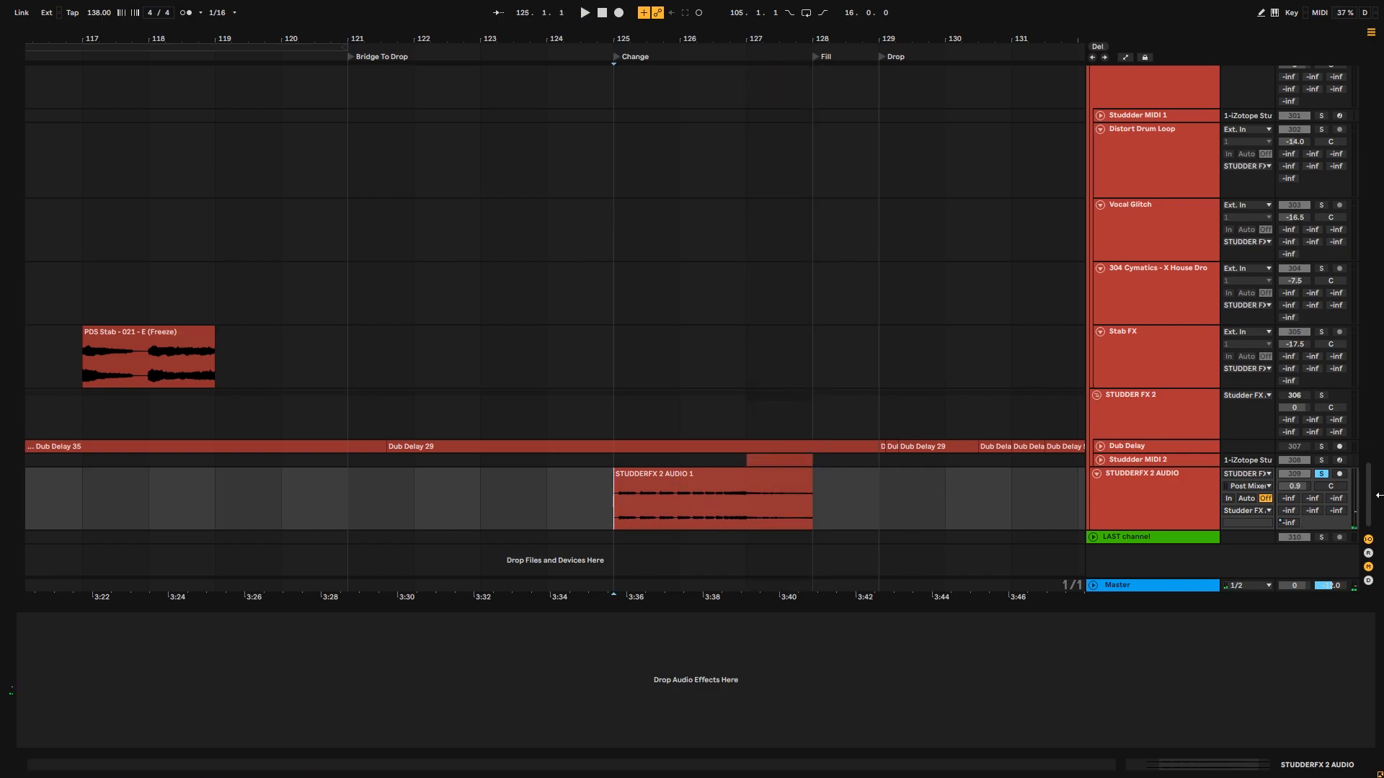
- Solo the 167-FPCP Tremors track in the FX group and audition its clip leading up to the Fill
left_click_drag(1368, 231, 1359, 237)
left_click(783, 310)
left_click(1321, 311)
key("space")
- Solo the 129 24_HS_Fx_150 track and audition its clip from bar 127
left_click_drag(1367, 281, 1373, 212)
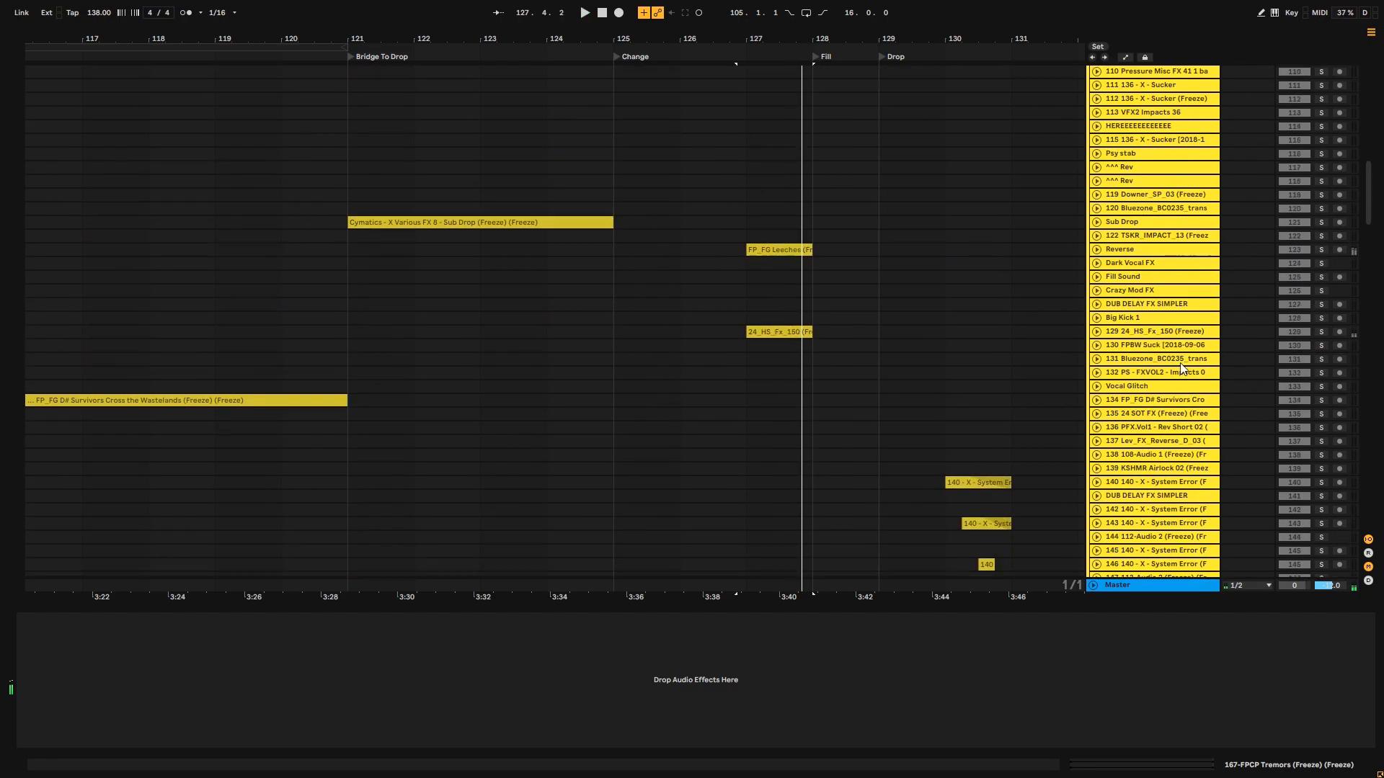
left_click(776, 330)
left_click(1321, 332)
key("space")
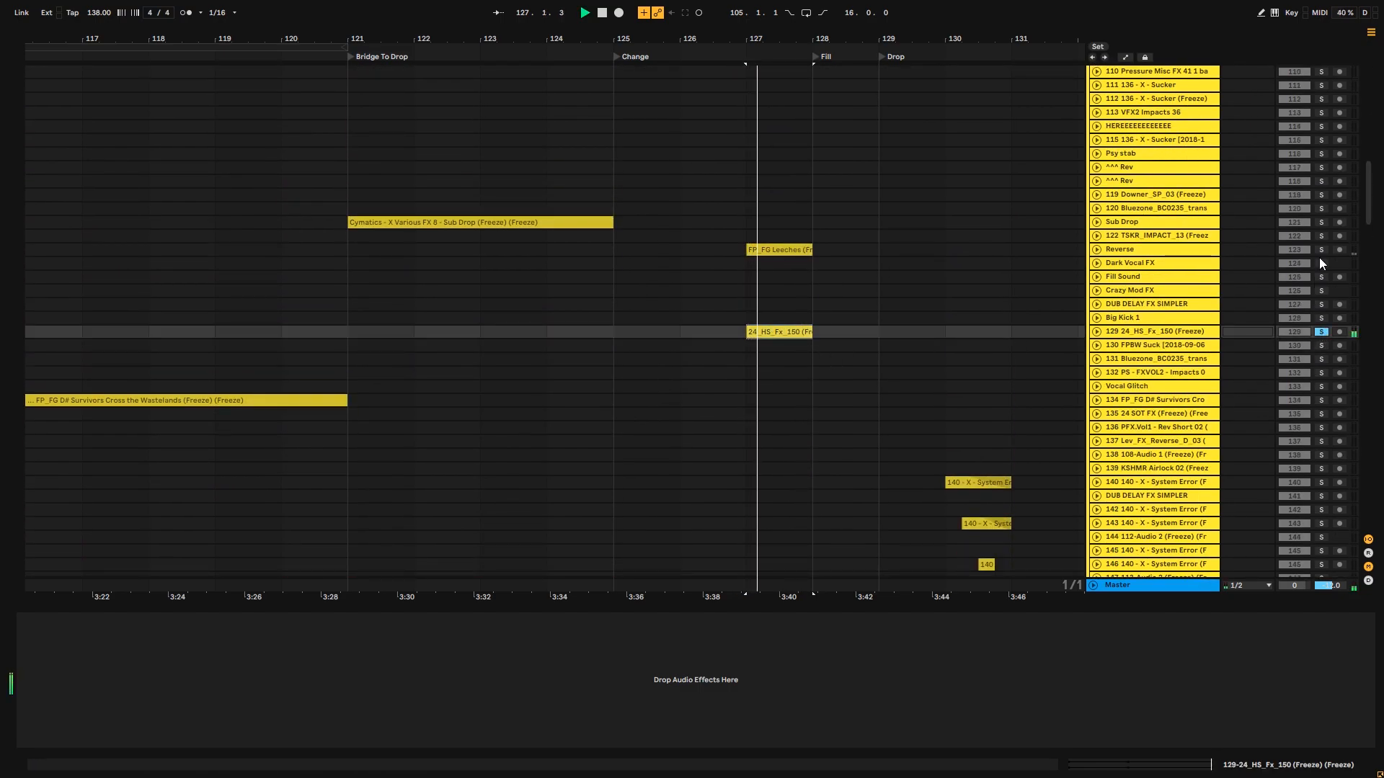
left_click(1097, 250)
key("space")
- Play the unsoloed mix from bar 125 and again from the Bridge To Drop marker at bar 121
left_click_drag(1376, 215, 1370, 97)
key("space")
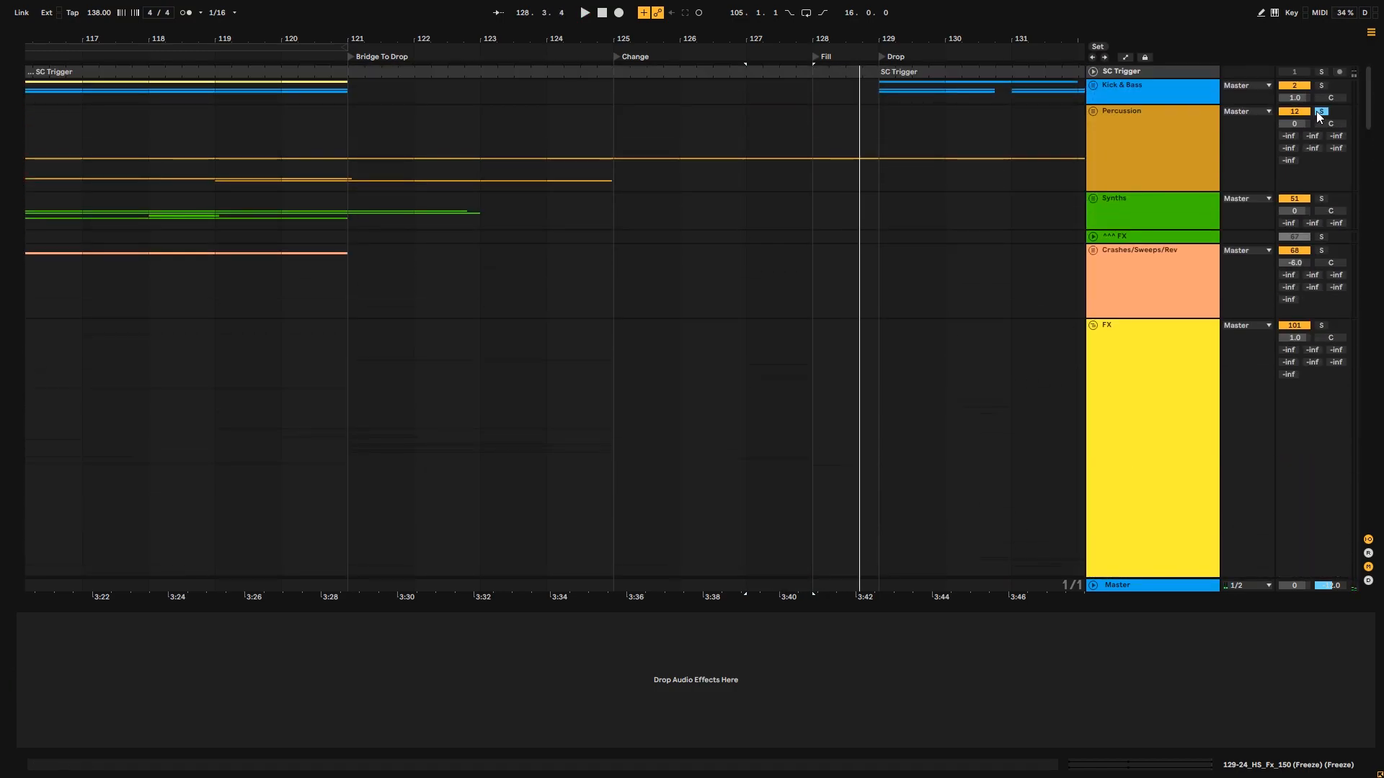
left_click(626, 172)
key("minus")
key("space")
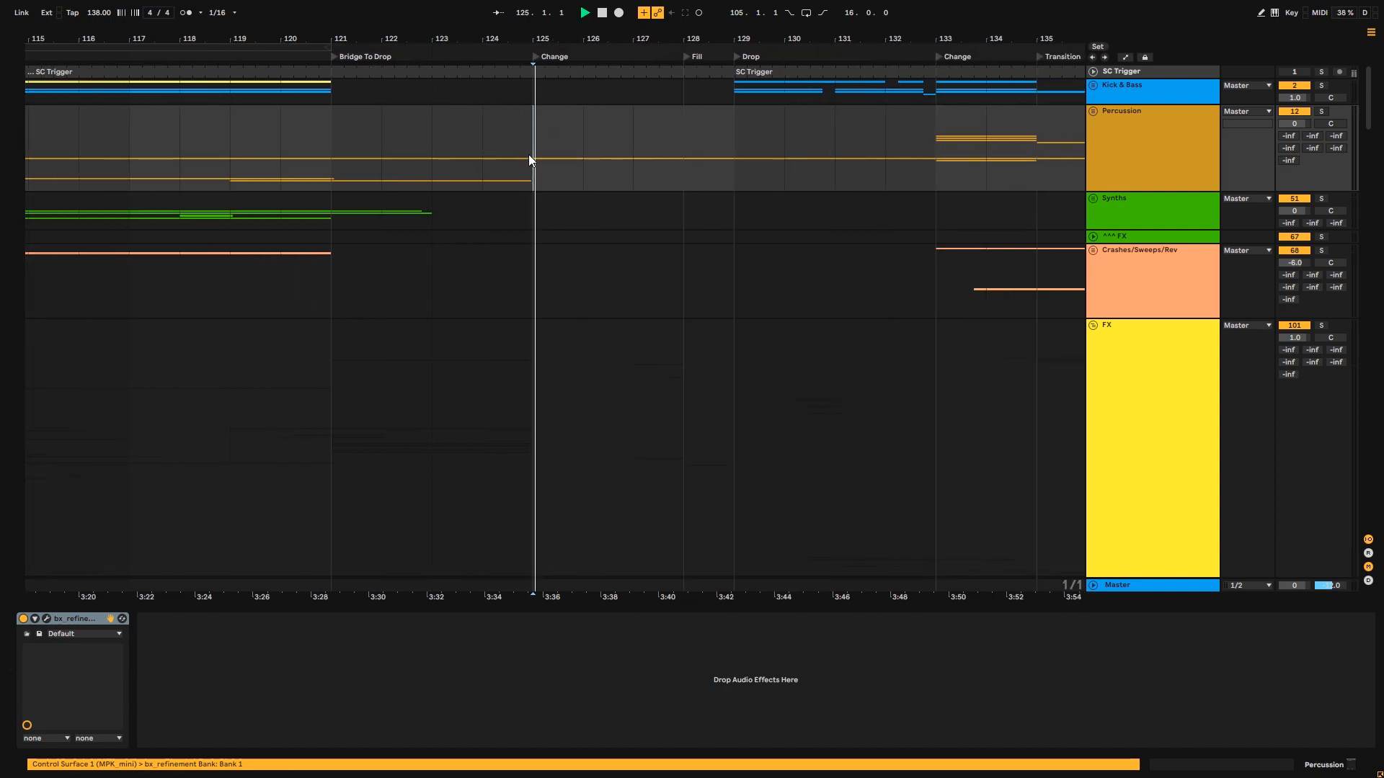
left_click(328, 159)
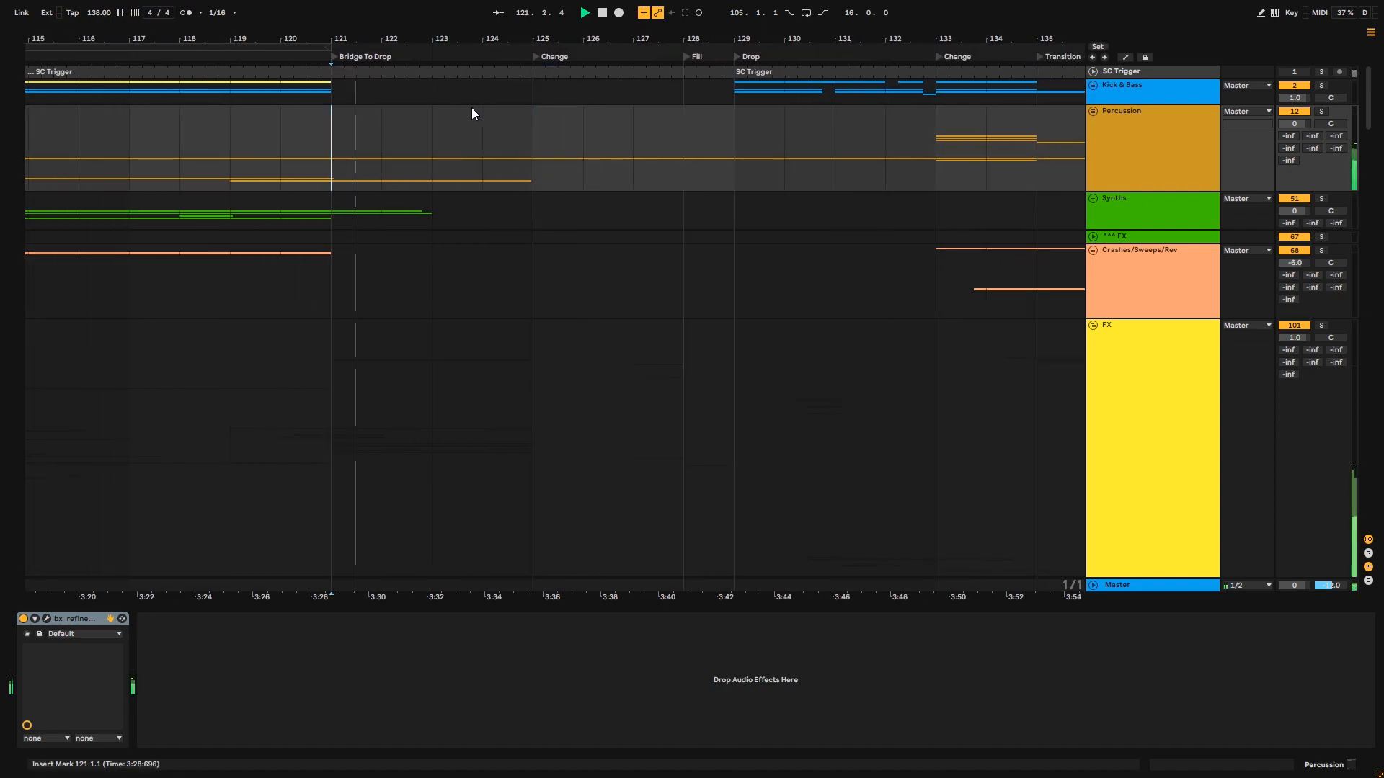
left_click_drag(393, 38, 441, 38)
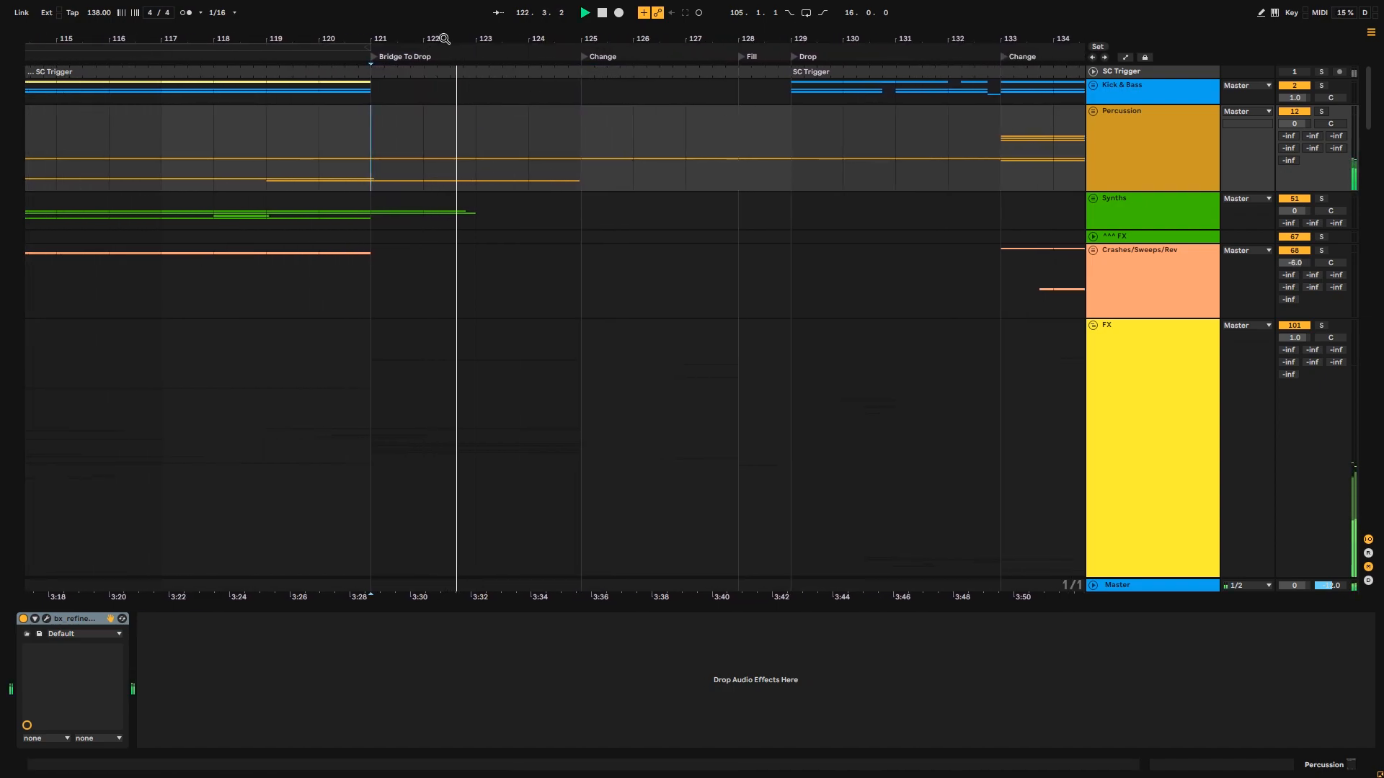
- Select the Percussion through FX groups, and show the Master track's effect chain during playback
left_click(1161, 154)
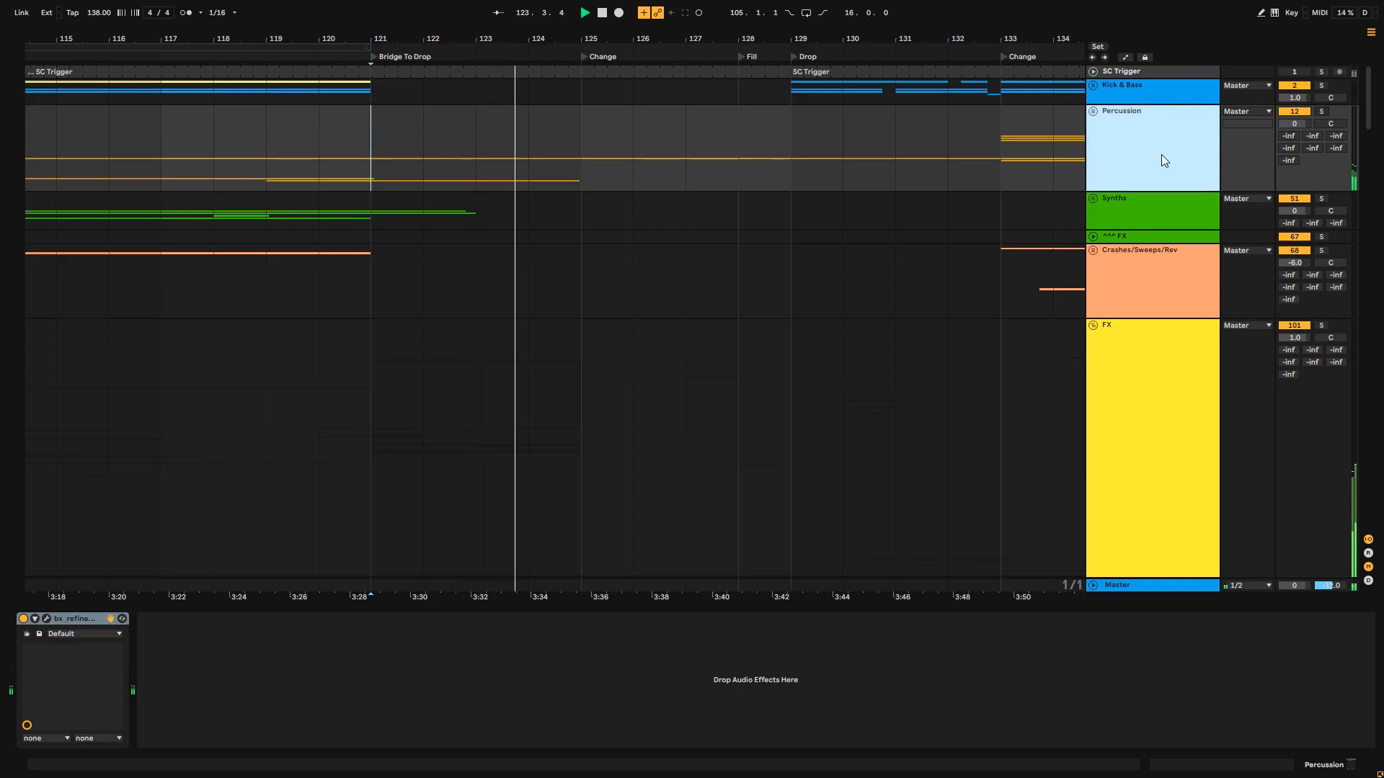
left_click(1157, 447, "shift")
left_click(1132, 586)
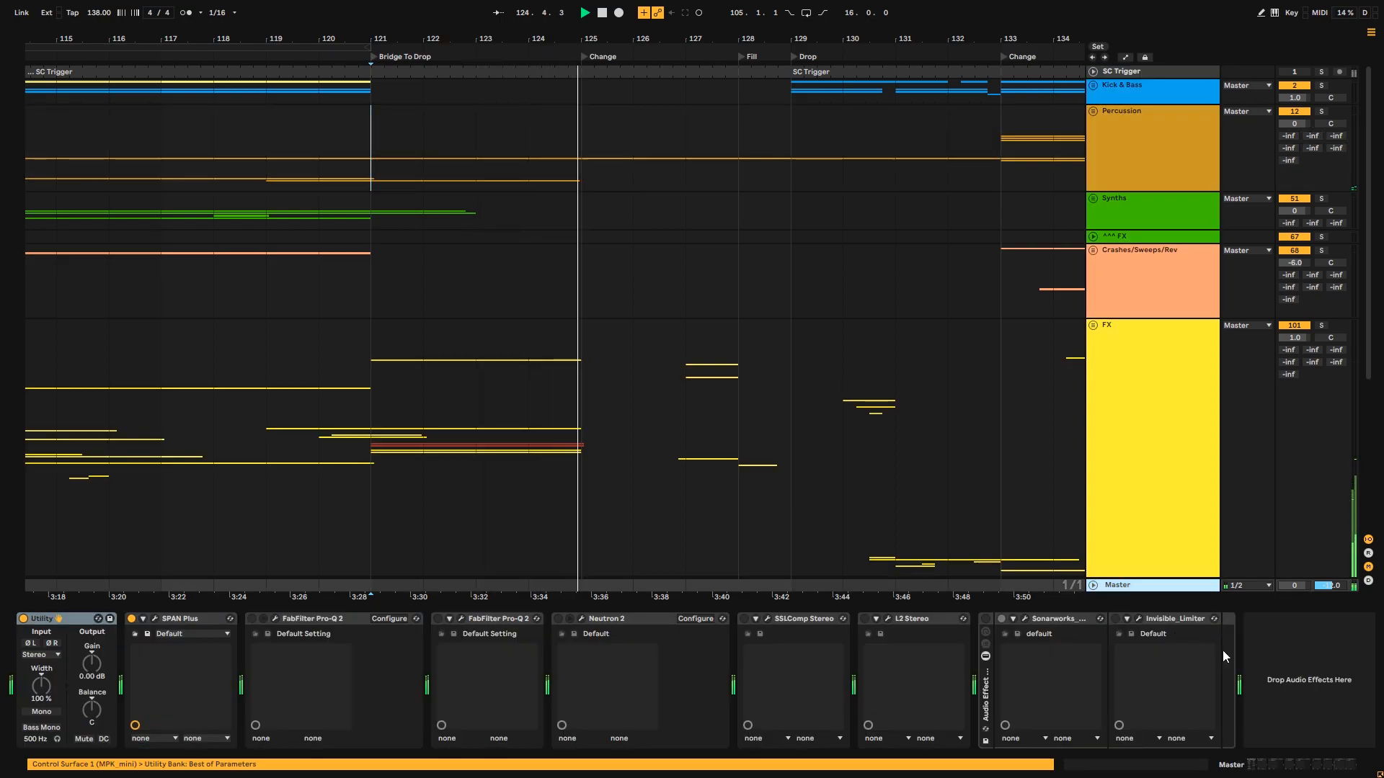
- Play the full mix from the Fill marker at bar 128
mouse_move(695, 40)
left_mouse_down()
mouse_move(644, 34)
mouse_move(726, 54)
mouse_move(666, 54)
left_mouse_up()
left_click(794, 114)
left_click(635, 121)
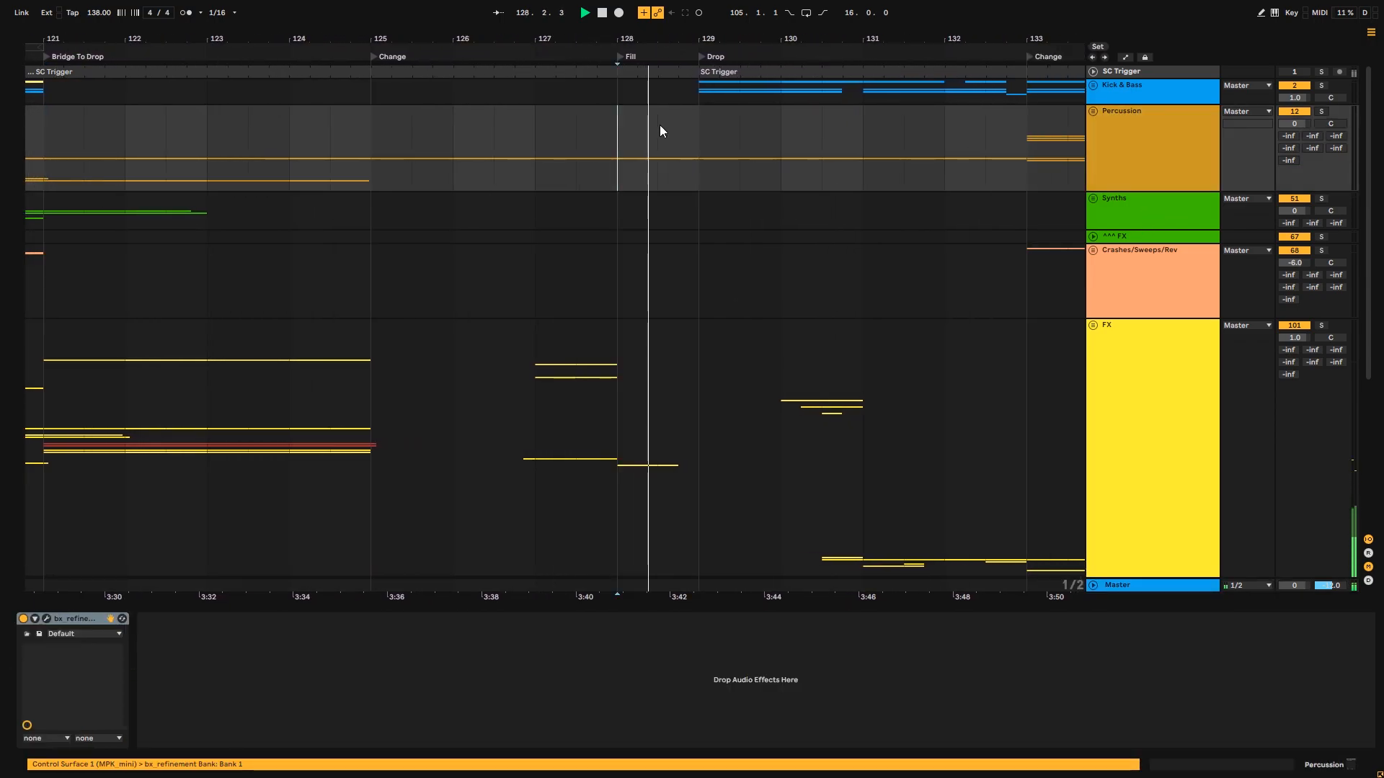
key("space")
- Select the Fill from bar 128 to 129 on the Percussion group and place the insert marker at bar 129
left_click_drag(624, 137, 677, 137)
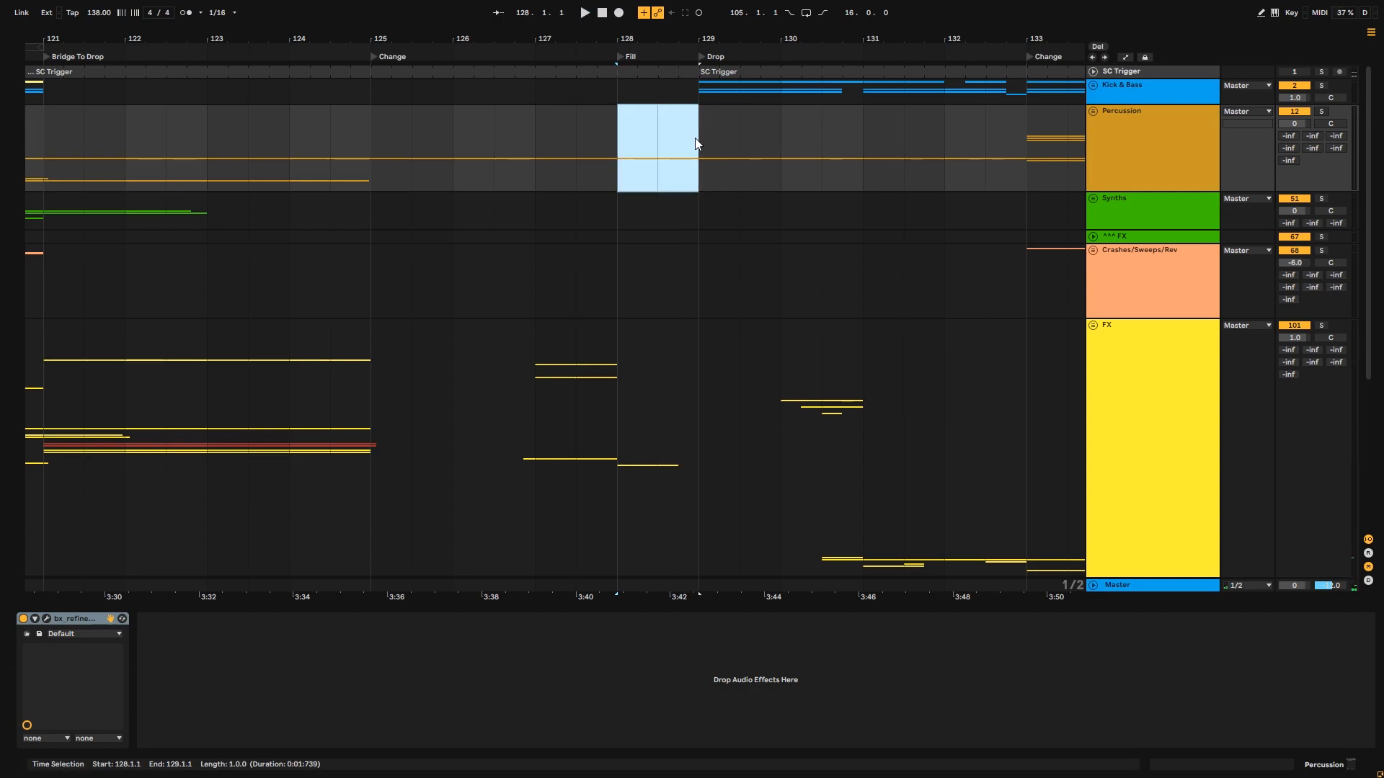
left_click(637, 131)
left_click(686, 141)
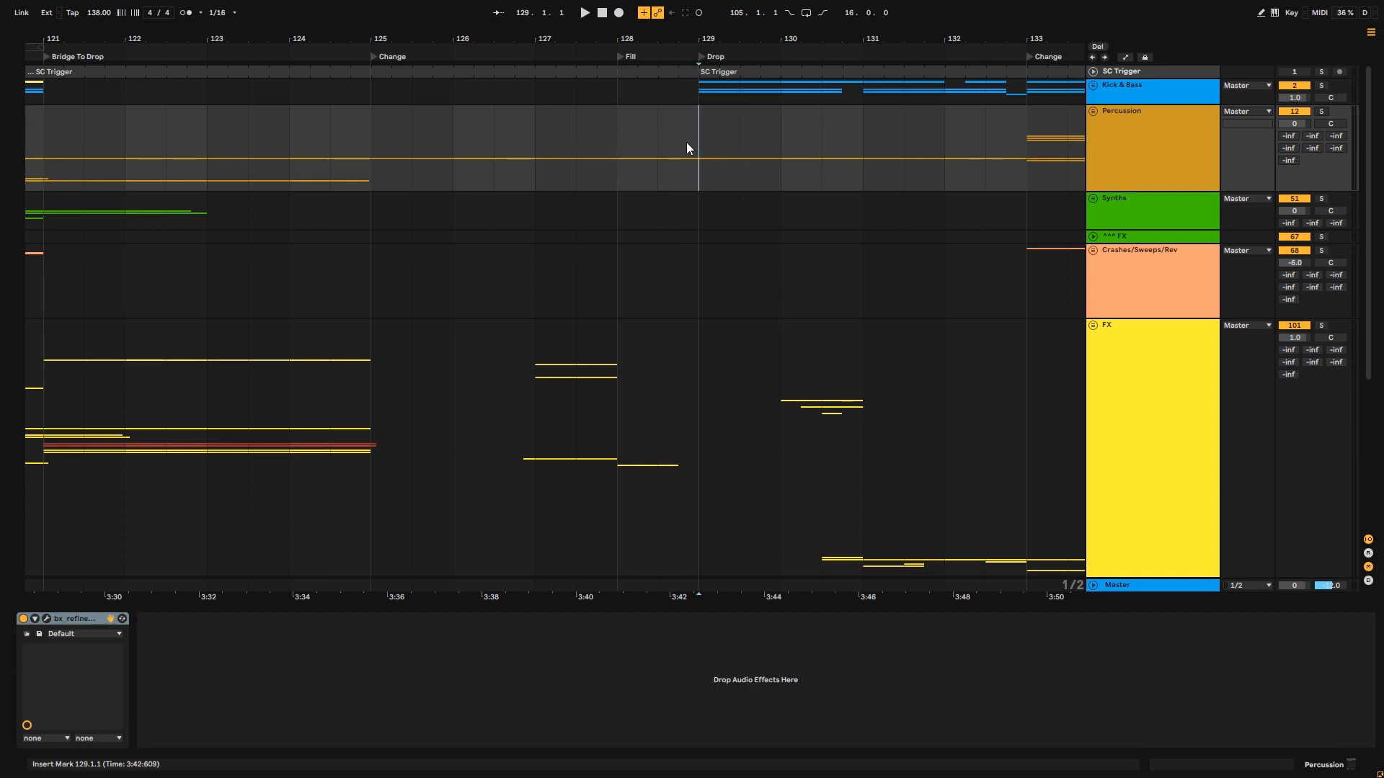
- Mark a passage of FX clips from the Drop at bar 129 and place the insert marker at bar 132
mouse_move(694, 37)
left_mouse_down()
mouse_move(701, 61)
mouse_move(574, 37)
mouse_move(572, 16)
left_mouse_up()
left_click_drag(733, 38, 651, 46)
left_click_drag(1372, 138, 1362, 314)
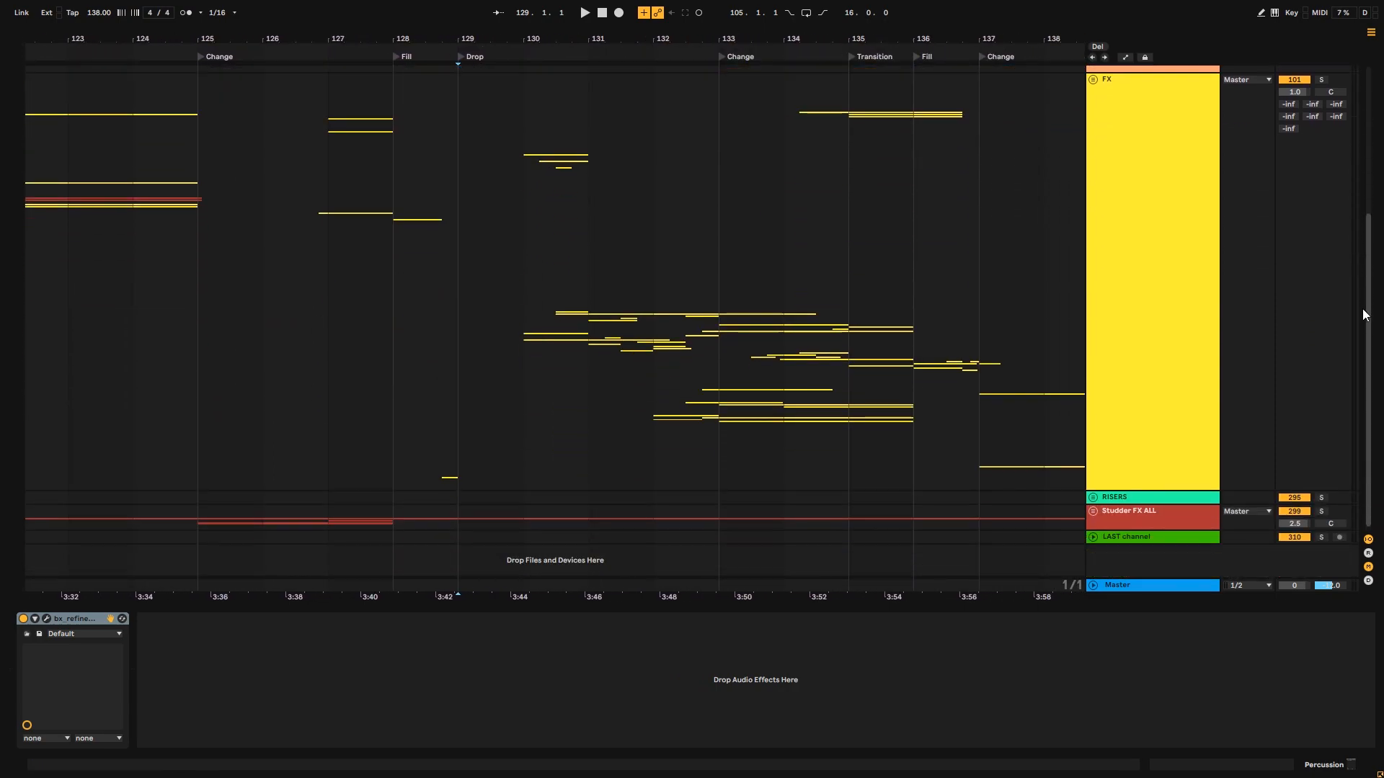
left_click_drag(807, 38, 595, 41)
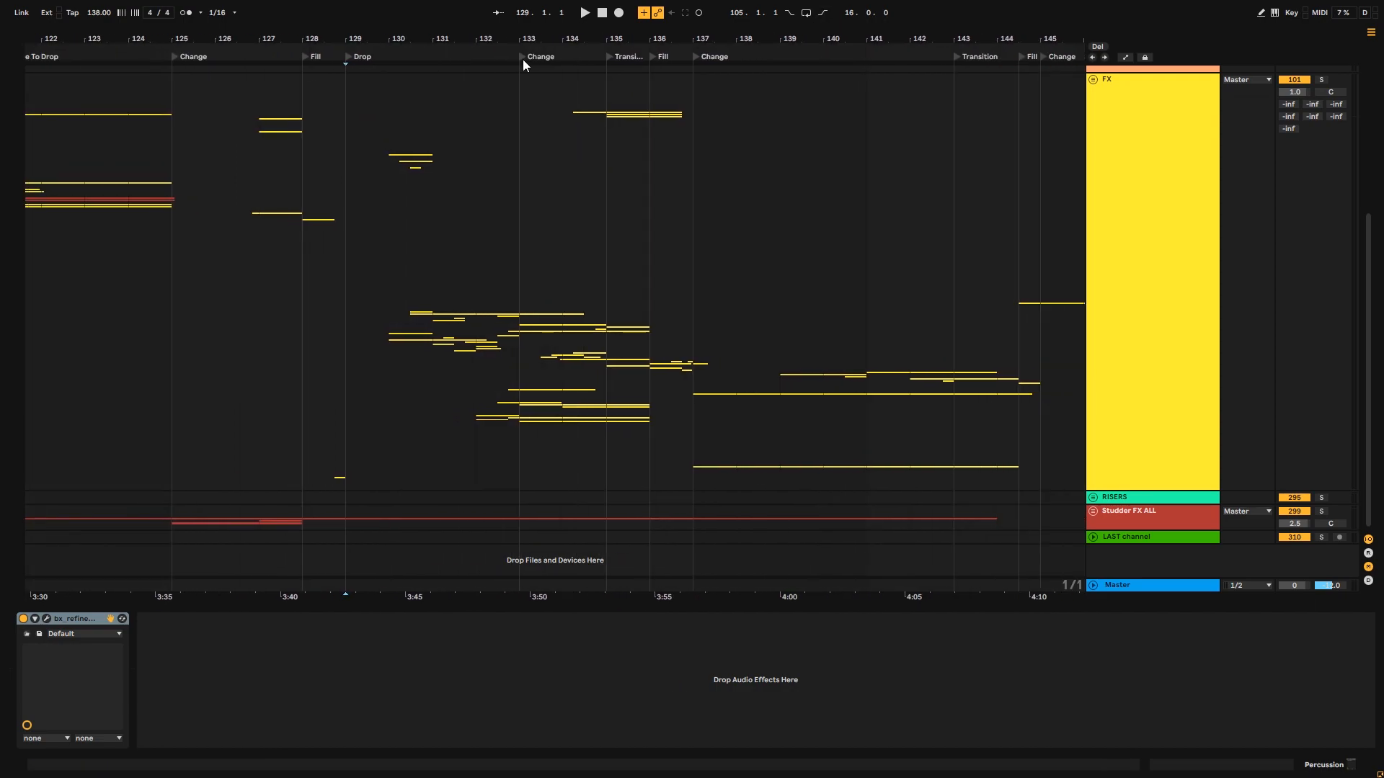
left_click_drag(344, 152, 560, 220)
left_click(472, 207)
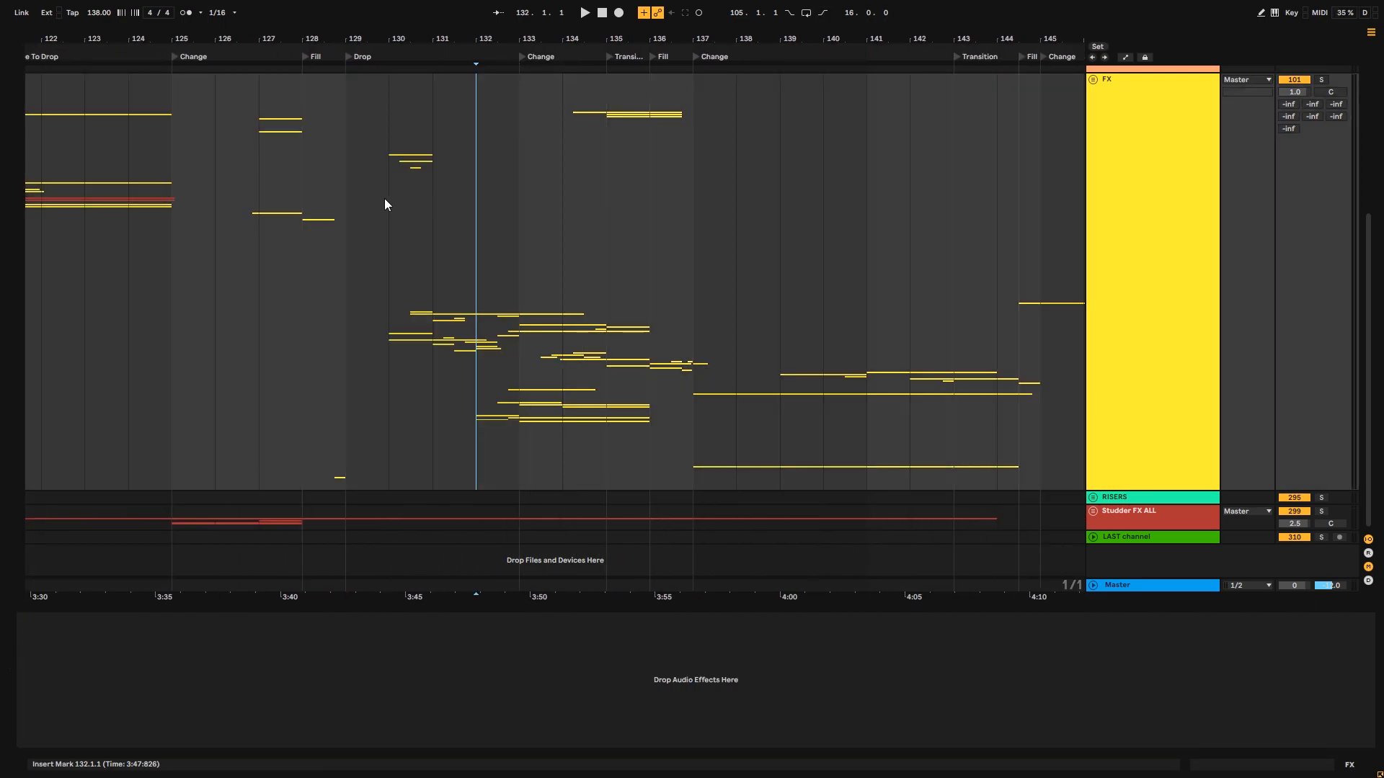
- Select the FX group's Drop passage from bar 129 to 157 and return the insert marker to bar 129
double_click(301, 29)
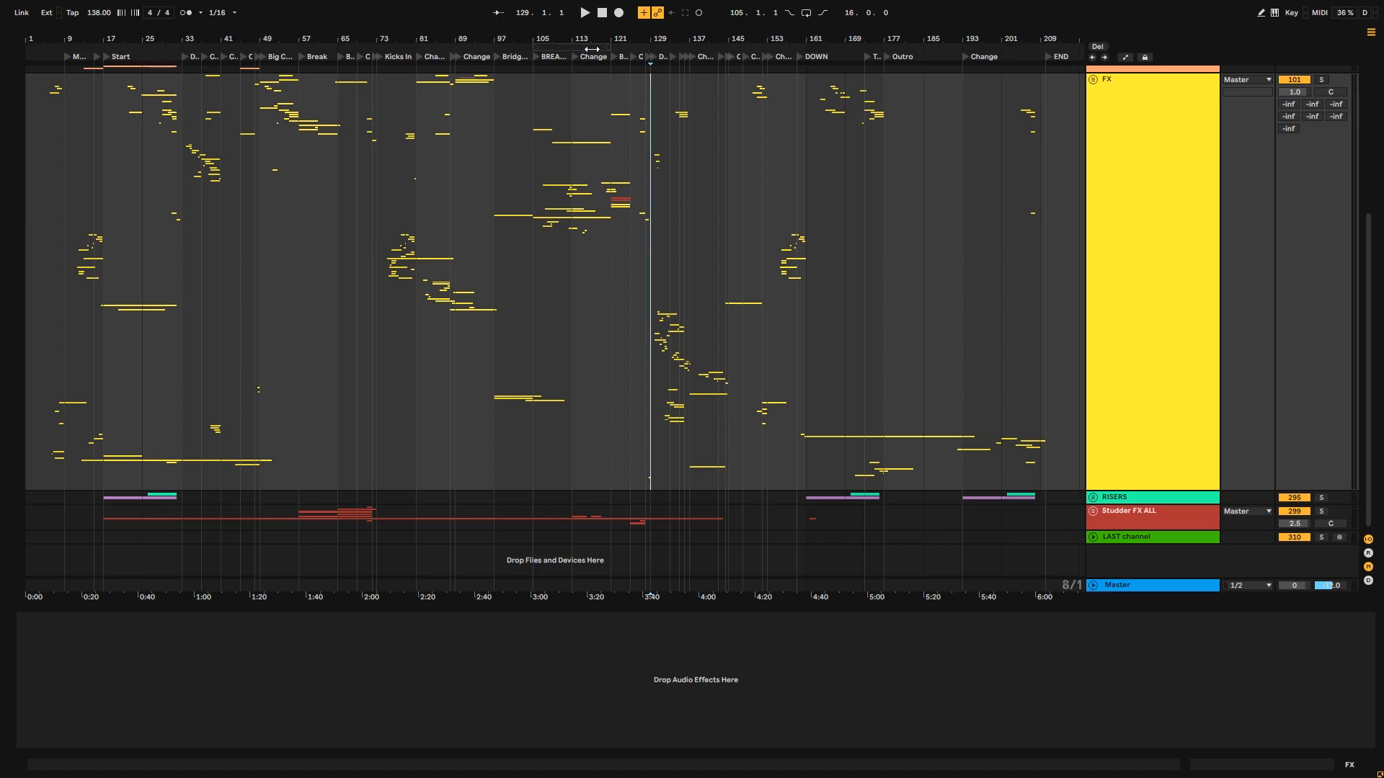
left_click_drag(649, 35, 655, 115)
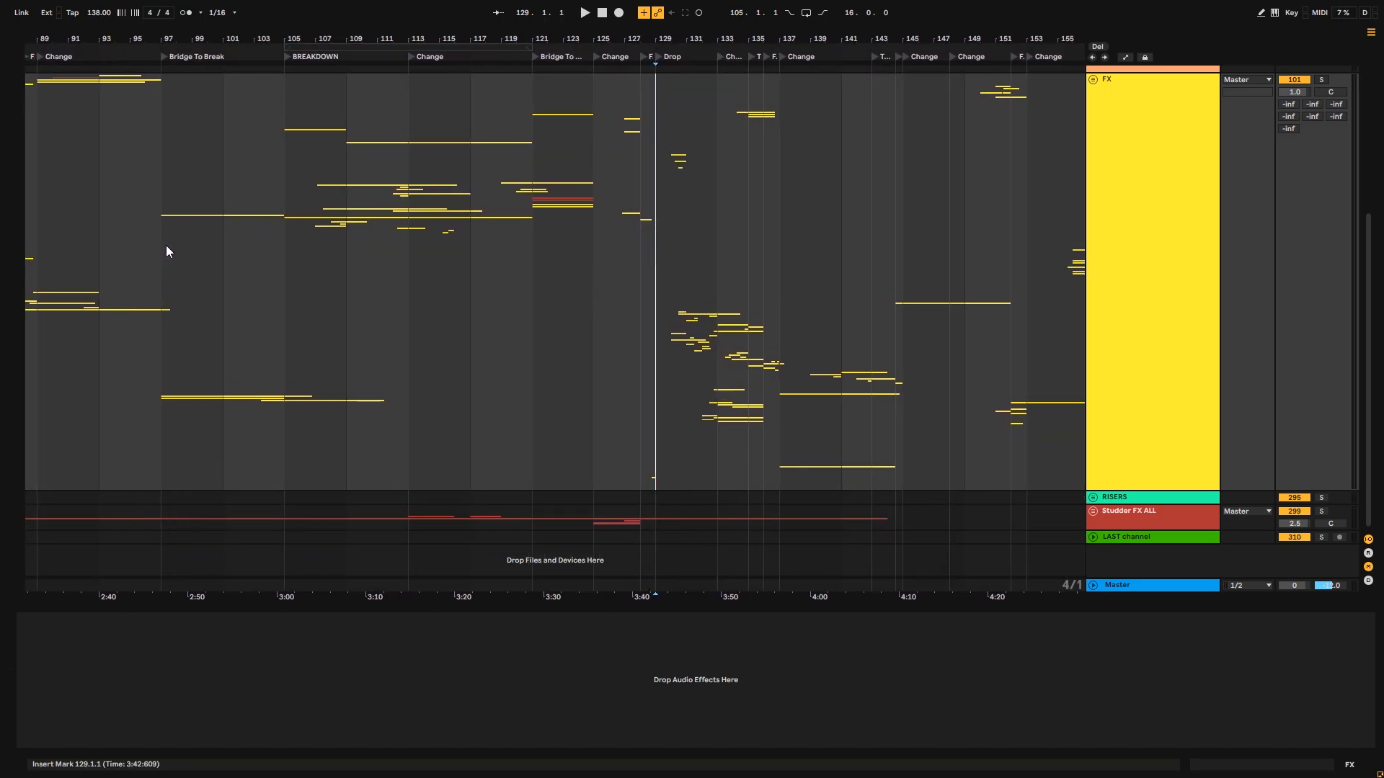
mouse_move(592, 34)
left_mouse_down()
mouse_move(733, 34)
mouse_move(610, 40)
left_mouse_up()
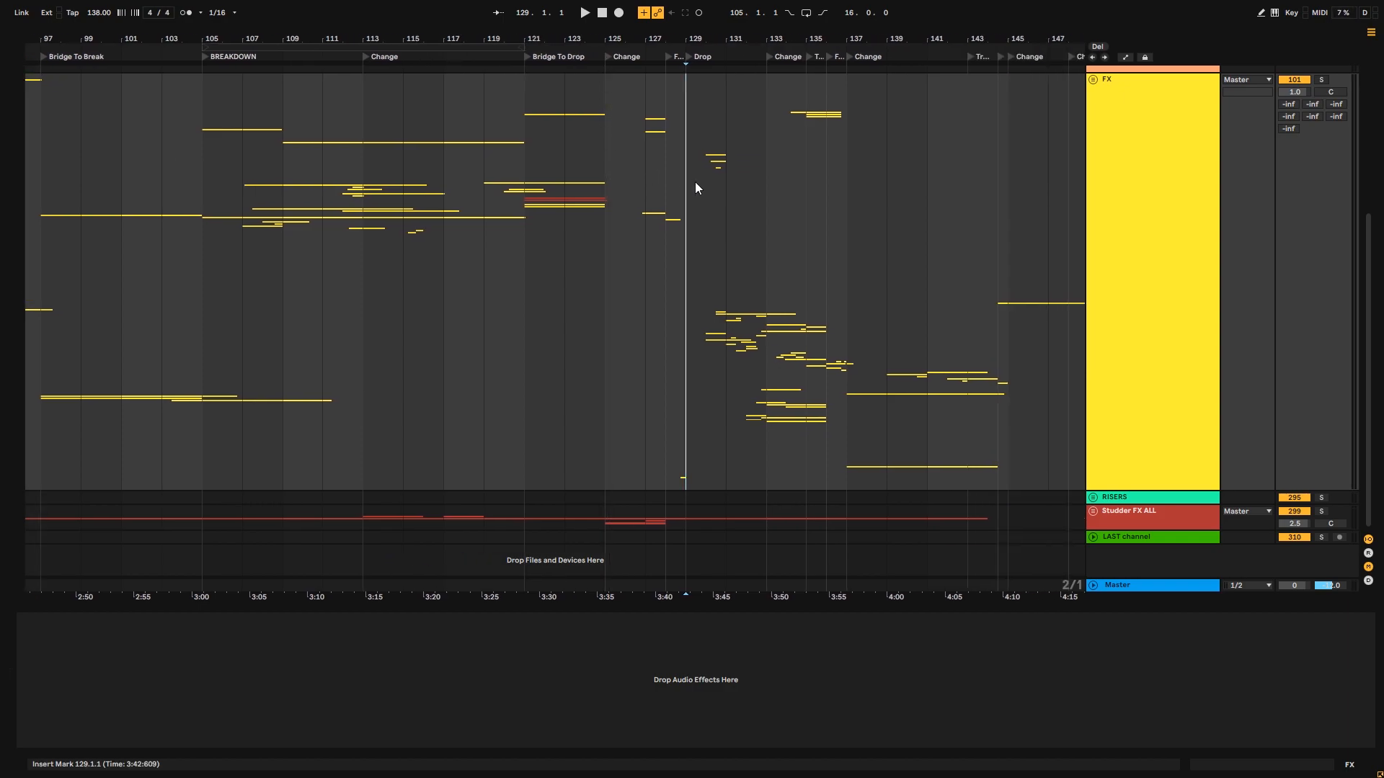
left_click_drag(811, 30, 545, 7)
left_click(858, 206)
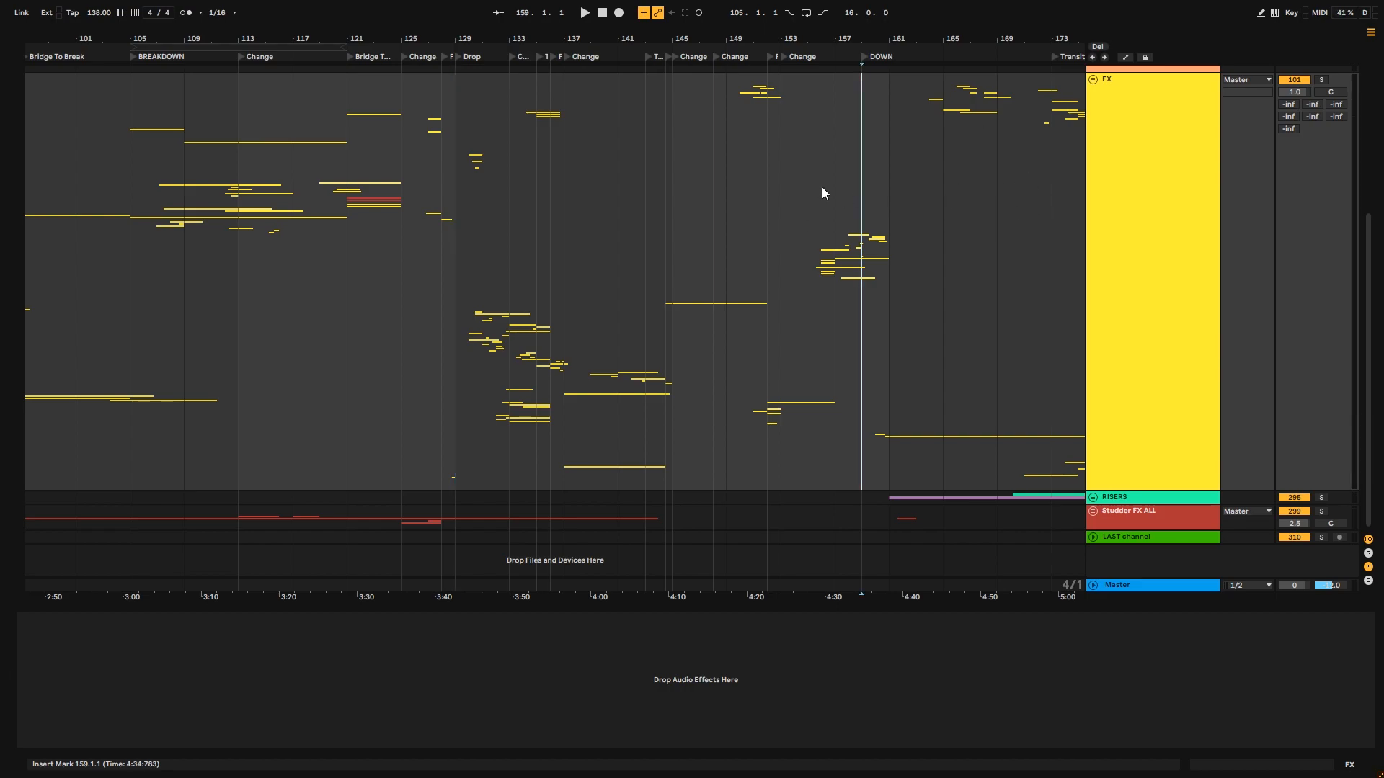
left_click_drag(432, 195, 812, 234)
left_click(460, 188)
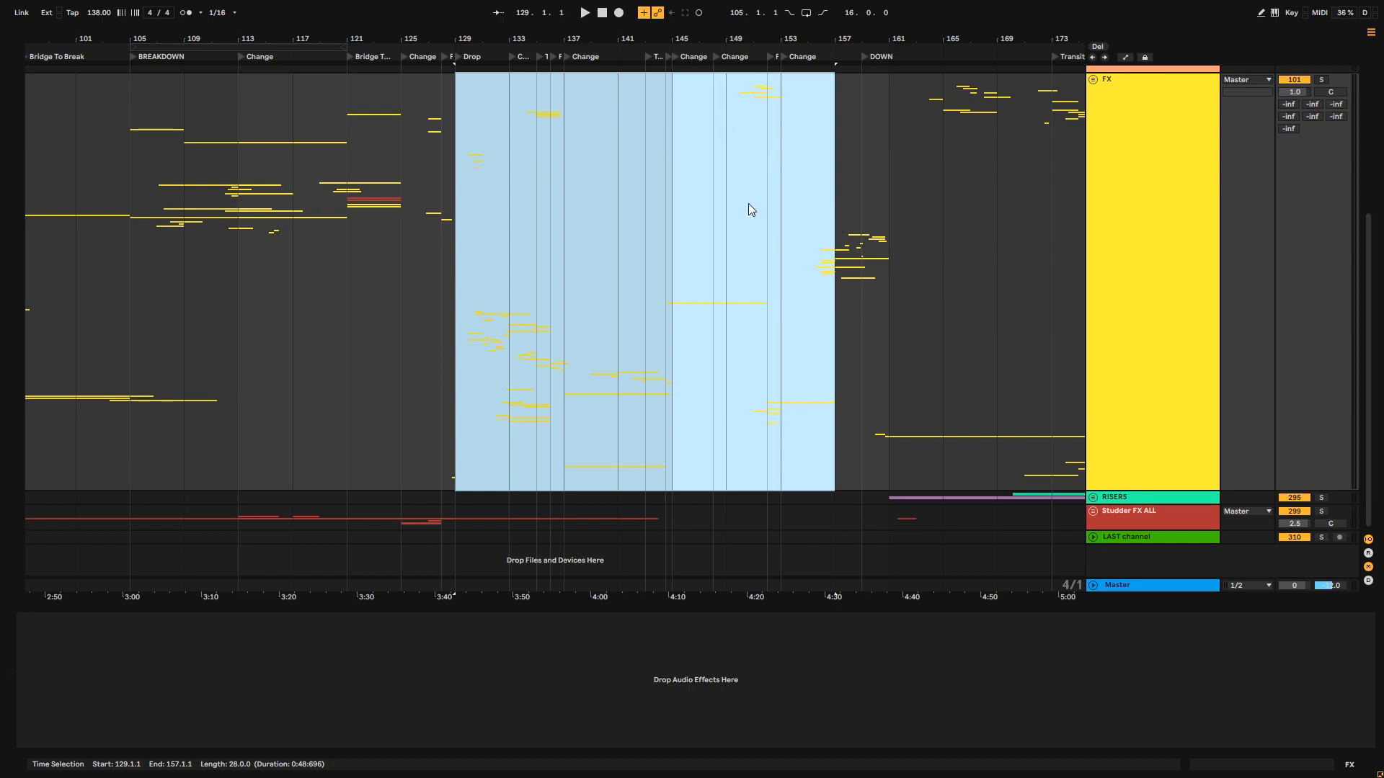
left_click(441, 209)
left_click(461, 190)
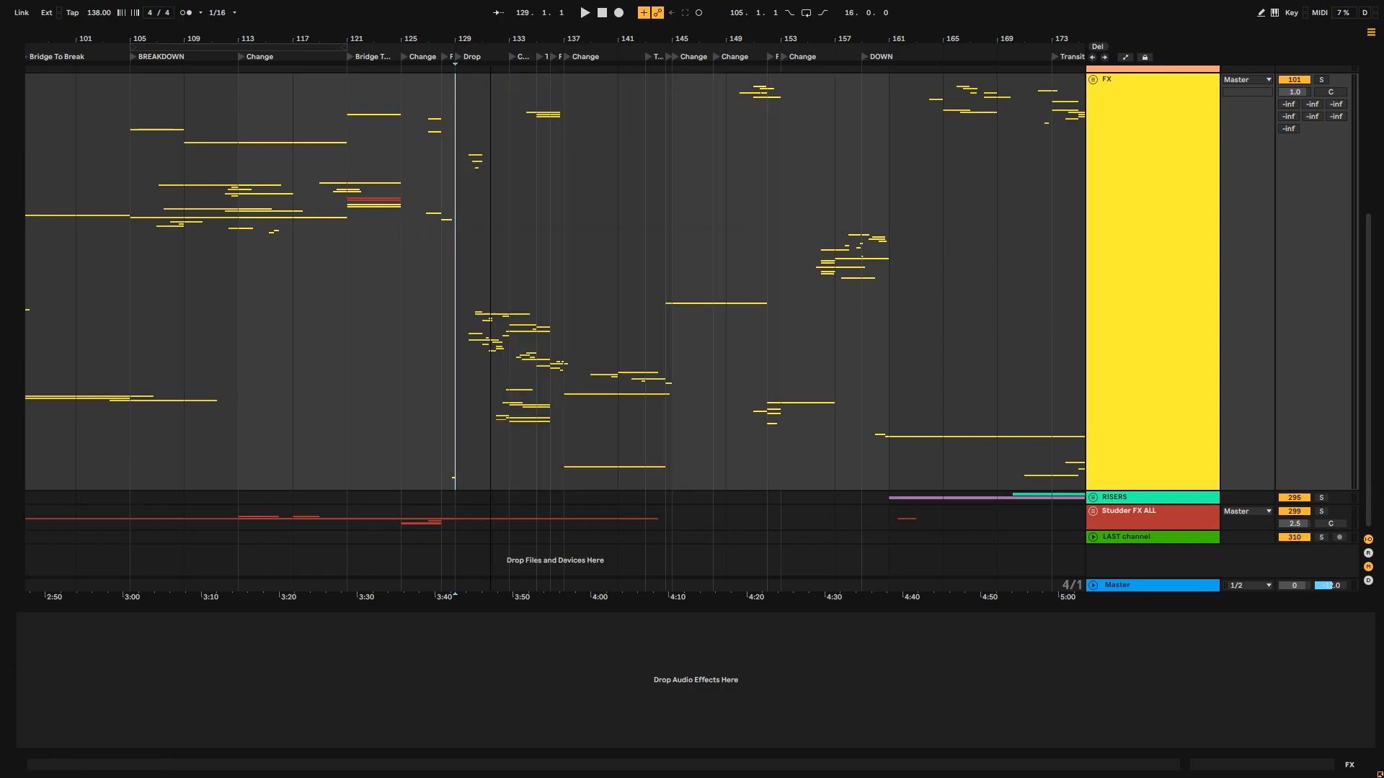
- Play the full mix from the Fill at bar 128 through the Drop into the Change at bar 133
left_click_drag(479, 39, 478, 55)
left_click(447, 169)
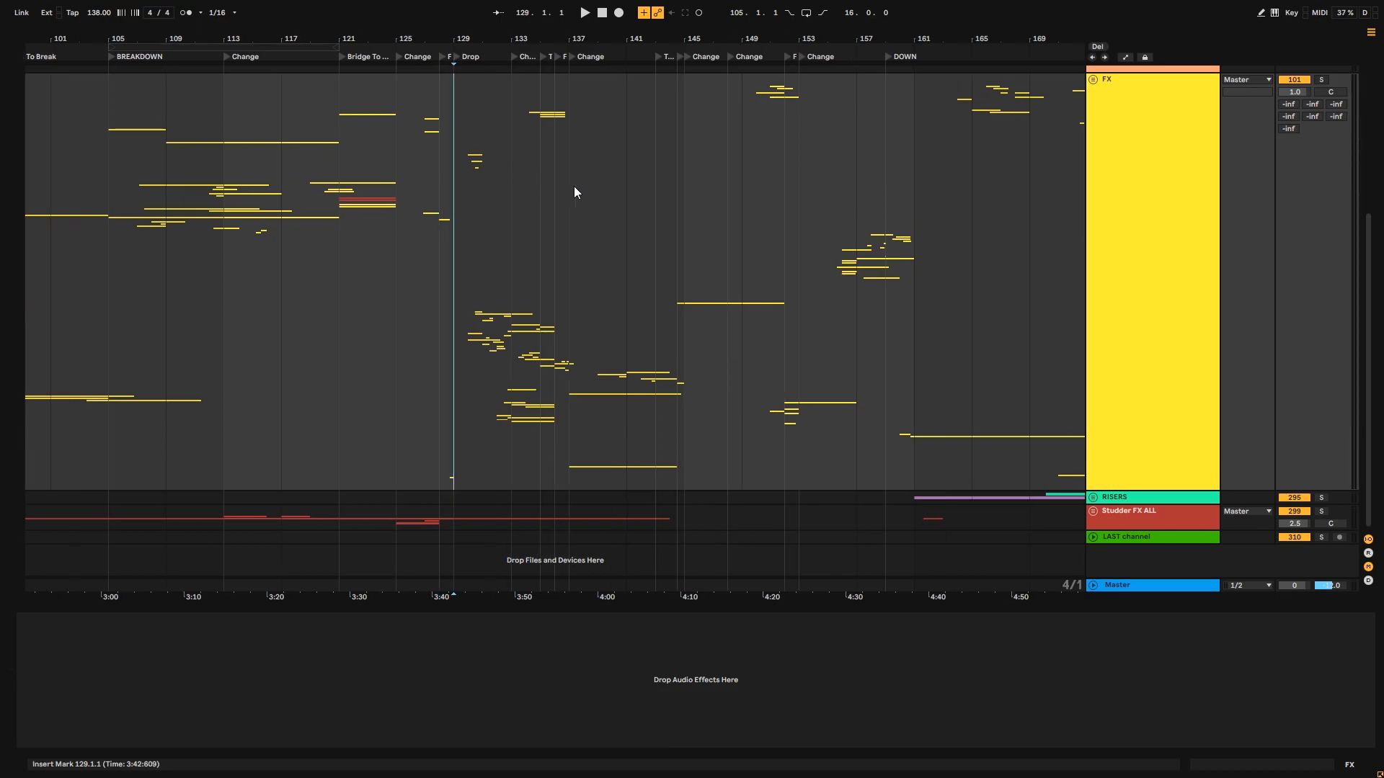
left_click_drag(964, 36, 963, 9)
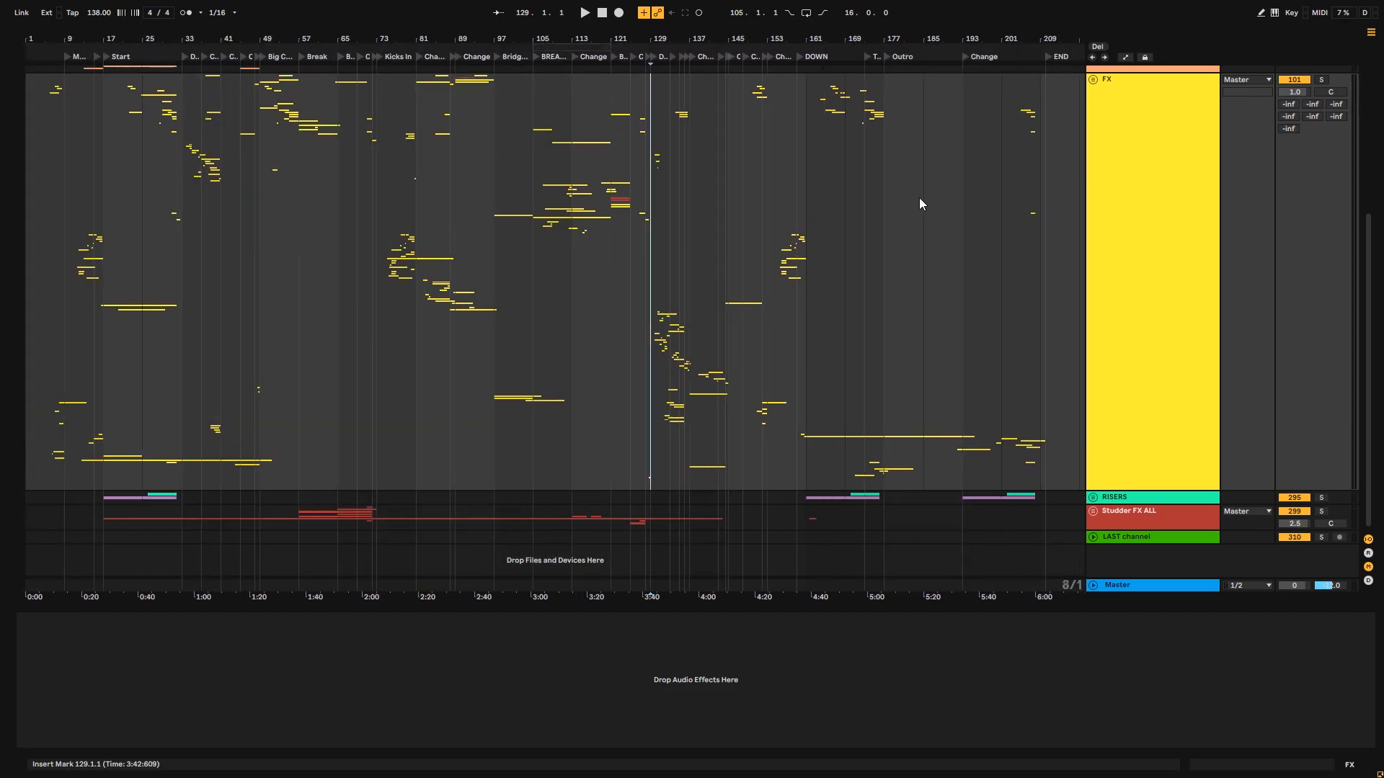
left_click_drag(634, 37, 693, 120)
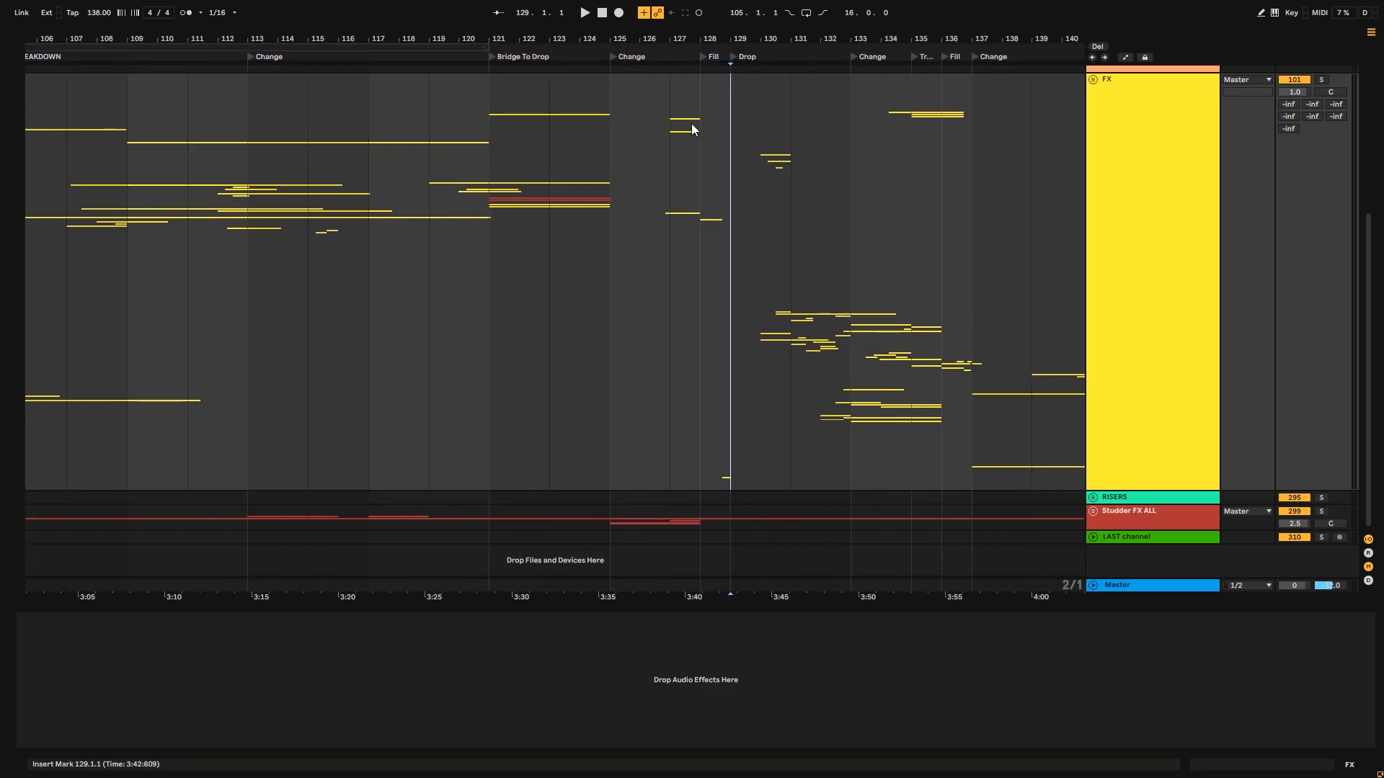
key("space")
left_click_drag(730, 31, 555, 87)
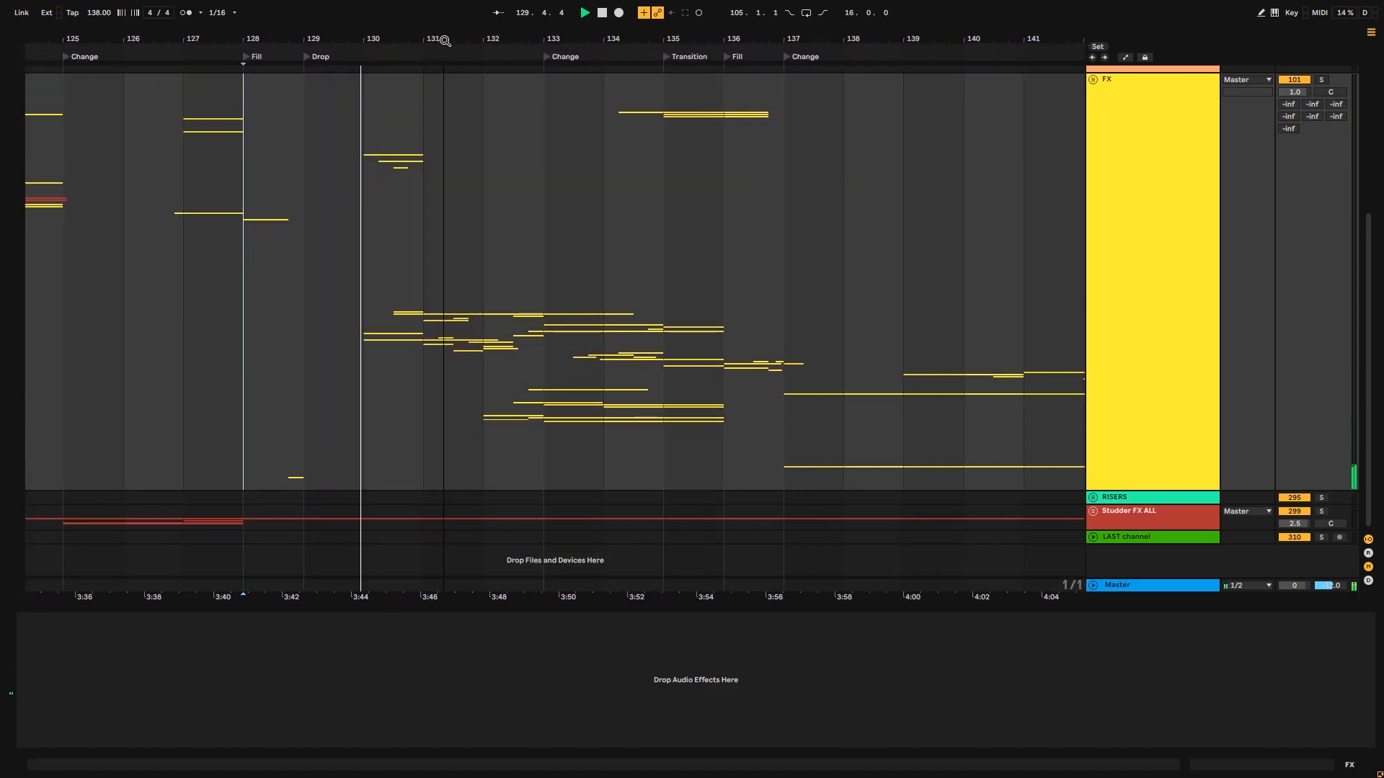
left_click_drag(524, 35, 549, 70)
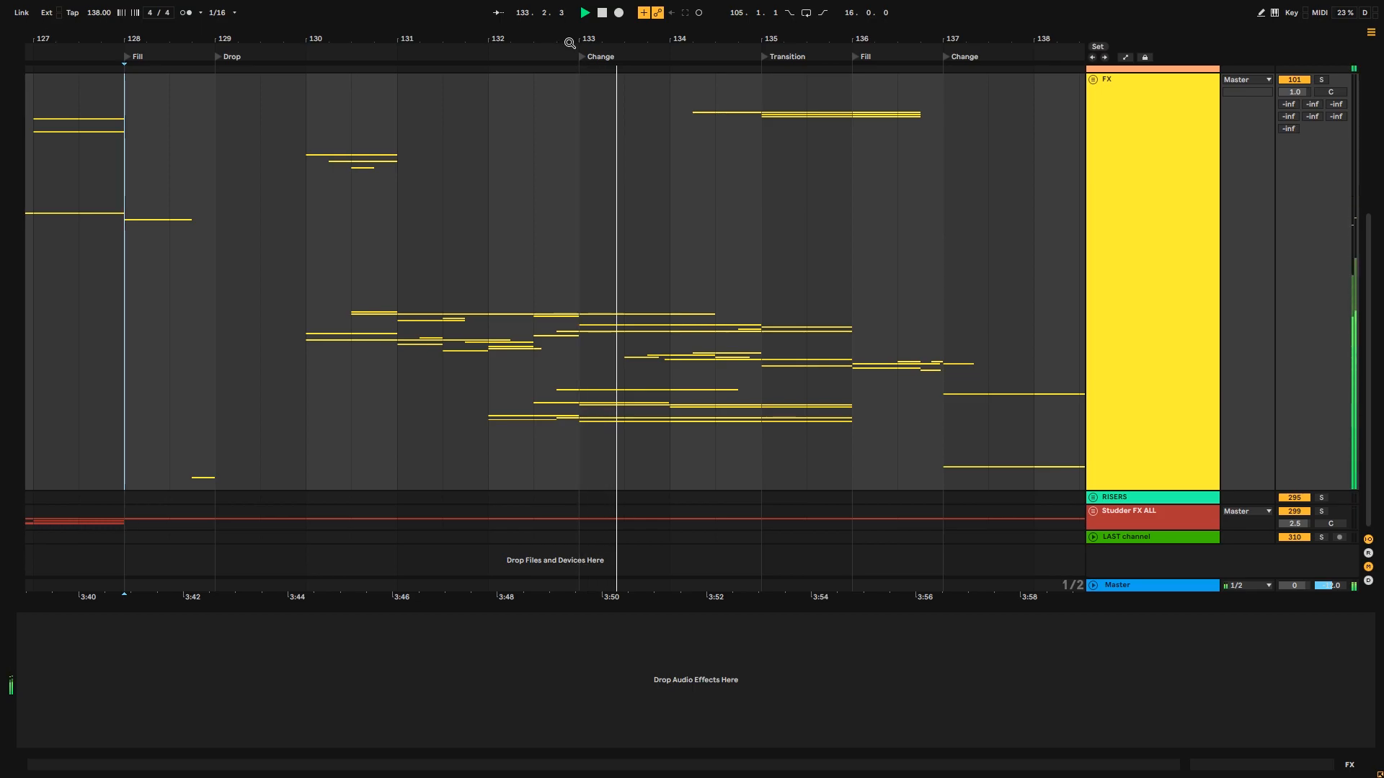
- Unfold the FX group, place the insert marker at bar 129 among the Drop's FX clips and stop playback
left_click(1092, 80)
left_click_drag(1370, 175, 1362, 400)
left_click(217, 144)
key("space")
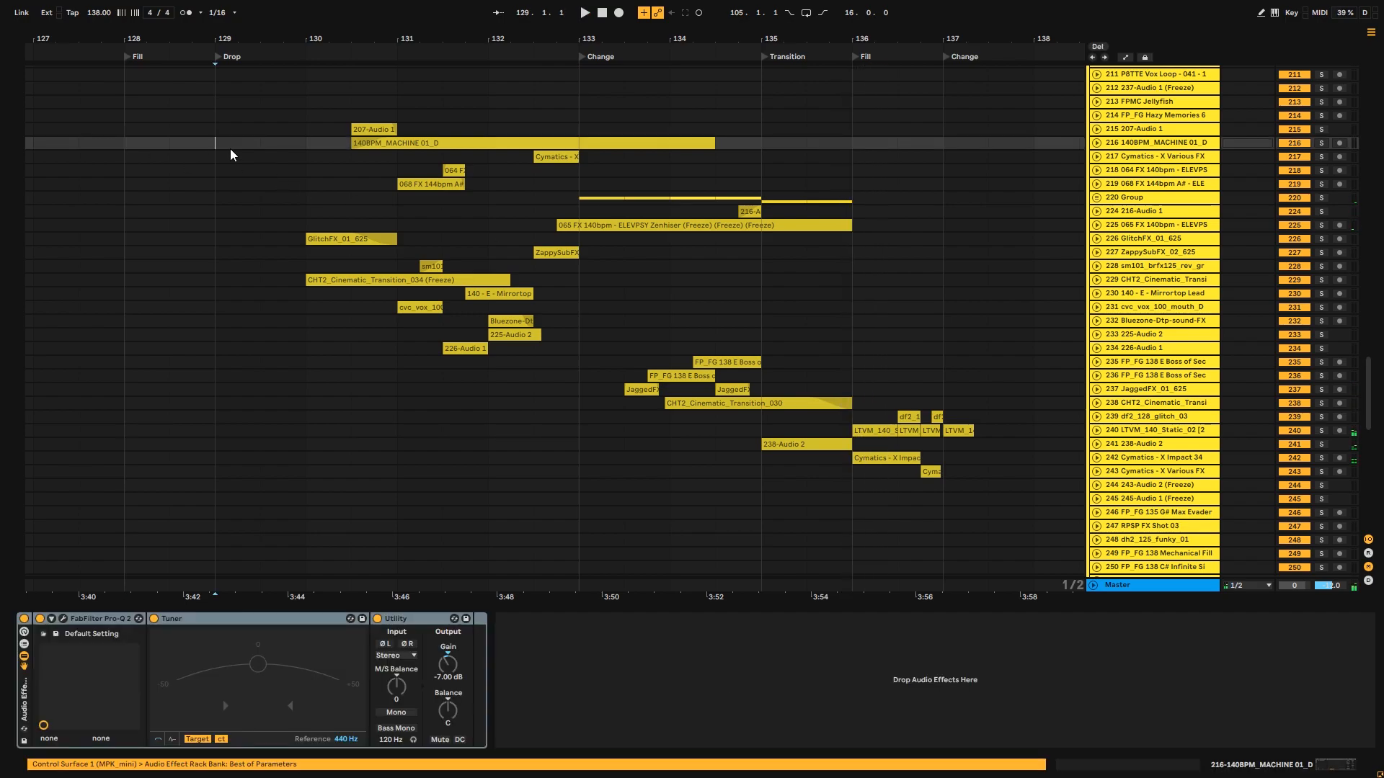
- Select tracks 215 207-Audio 1 through 243 Cymatics - X Various FX and enlarge them to show their waveforms
left_click(1149, 130)
left_click(1145, 472, "shift")
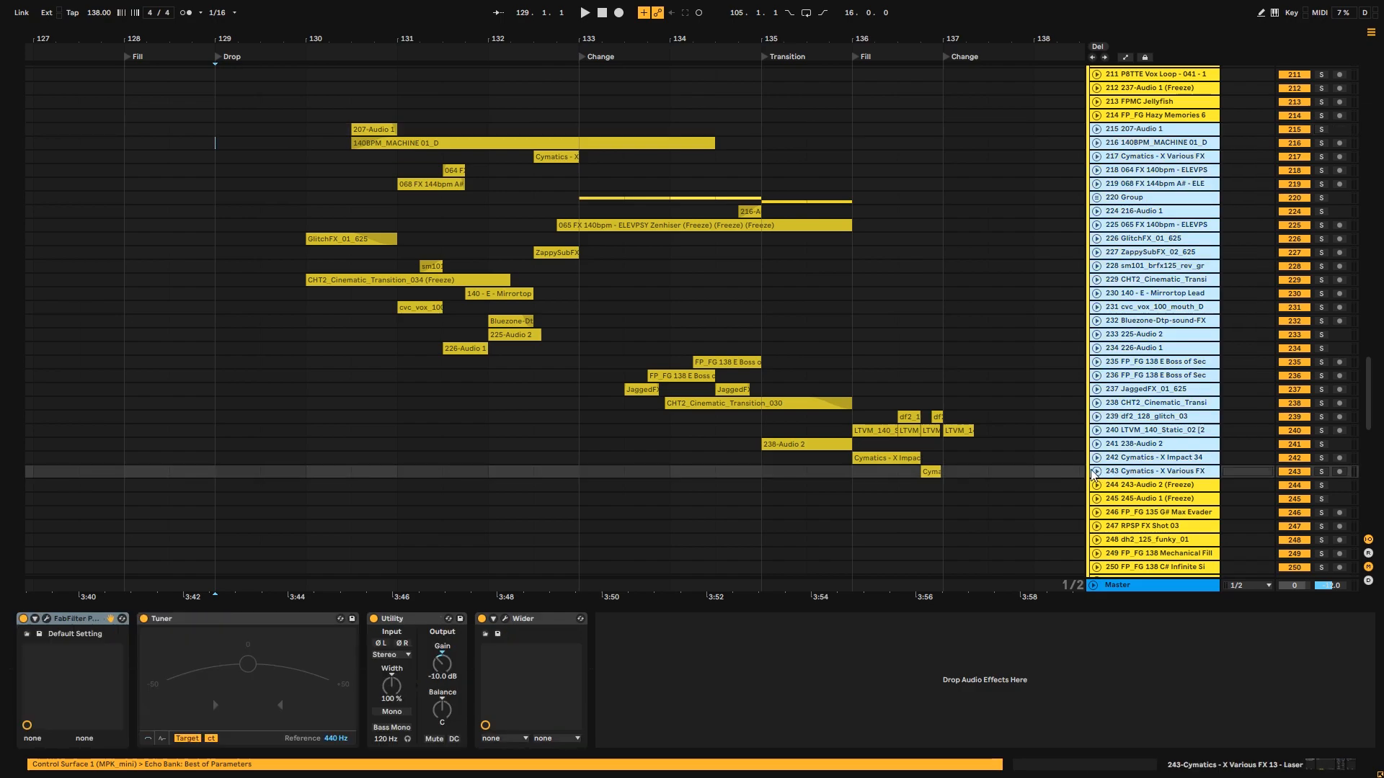
key("alt+plus")
key("alt+plus")
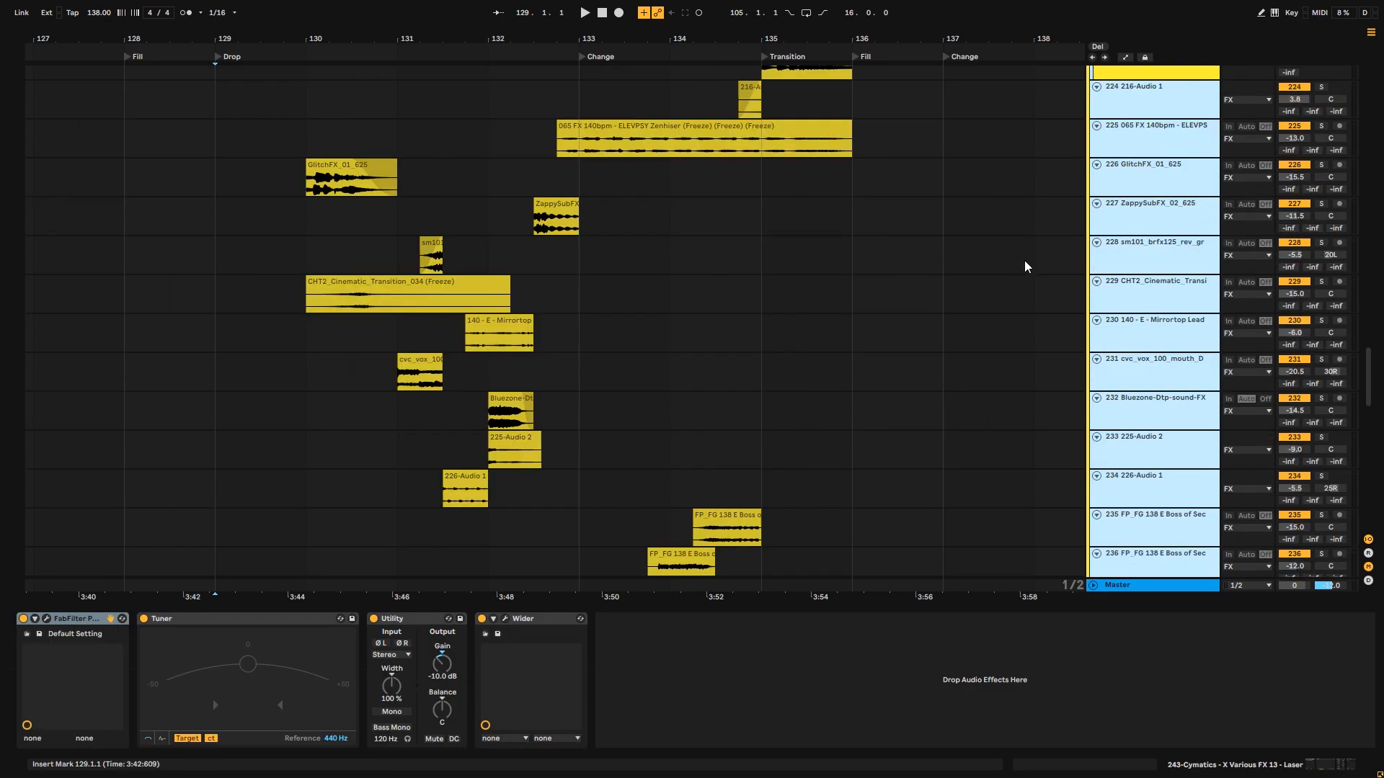
- Collapse the device area to give the arrangement more room and reduce the height of tracks 215 to 243
scroll(1372, 369, "up", 5)
left_click_drag(935, 604, 933, 750)
scroll(1372, 430, "up", 3)
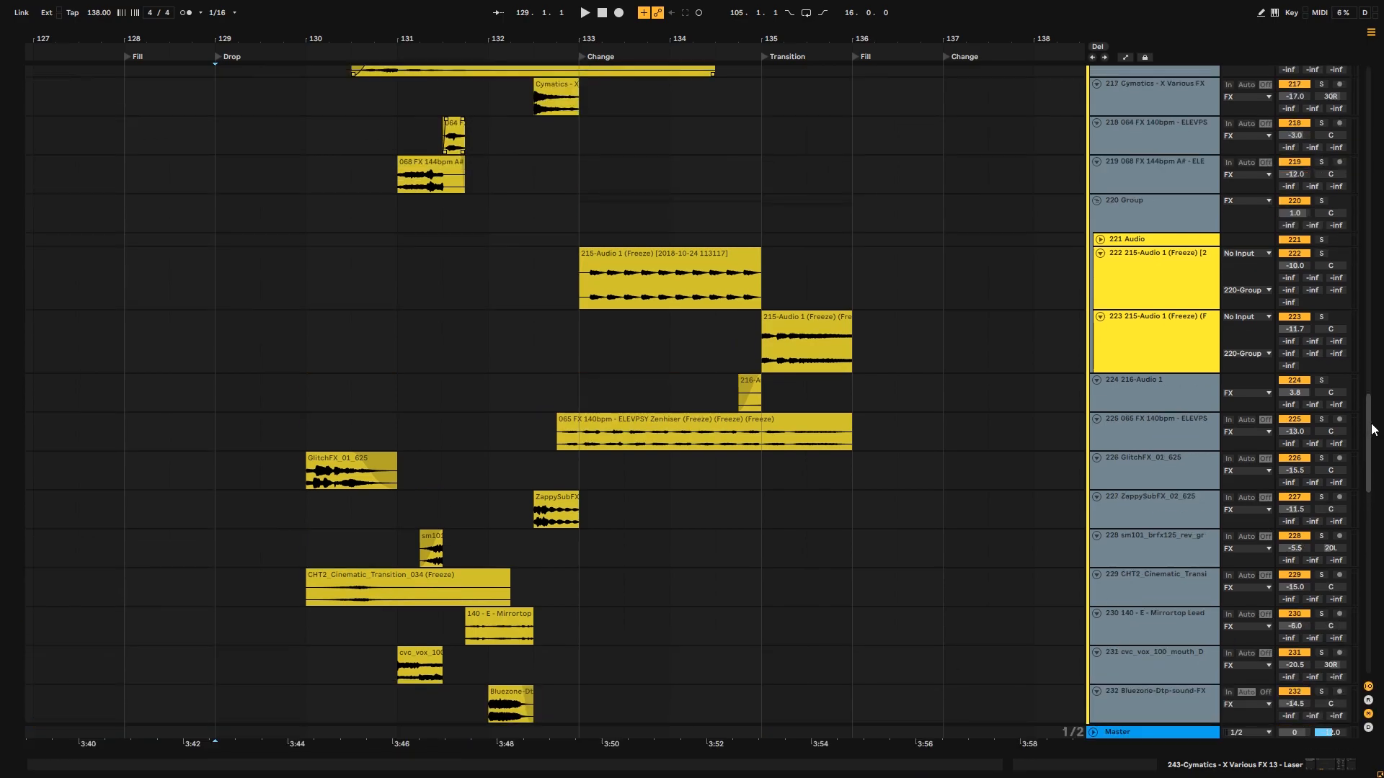
scroll(1307, 421, "up", 3)
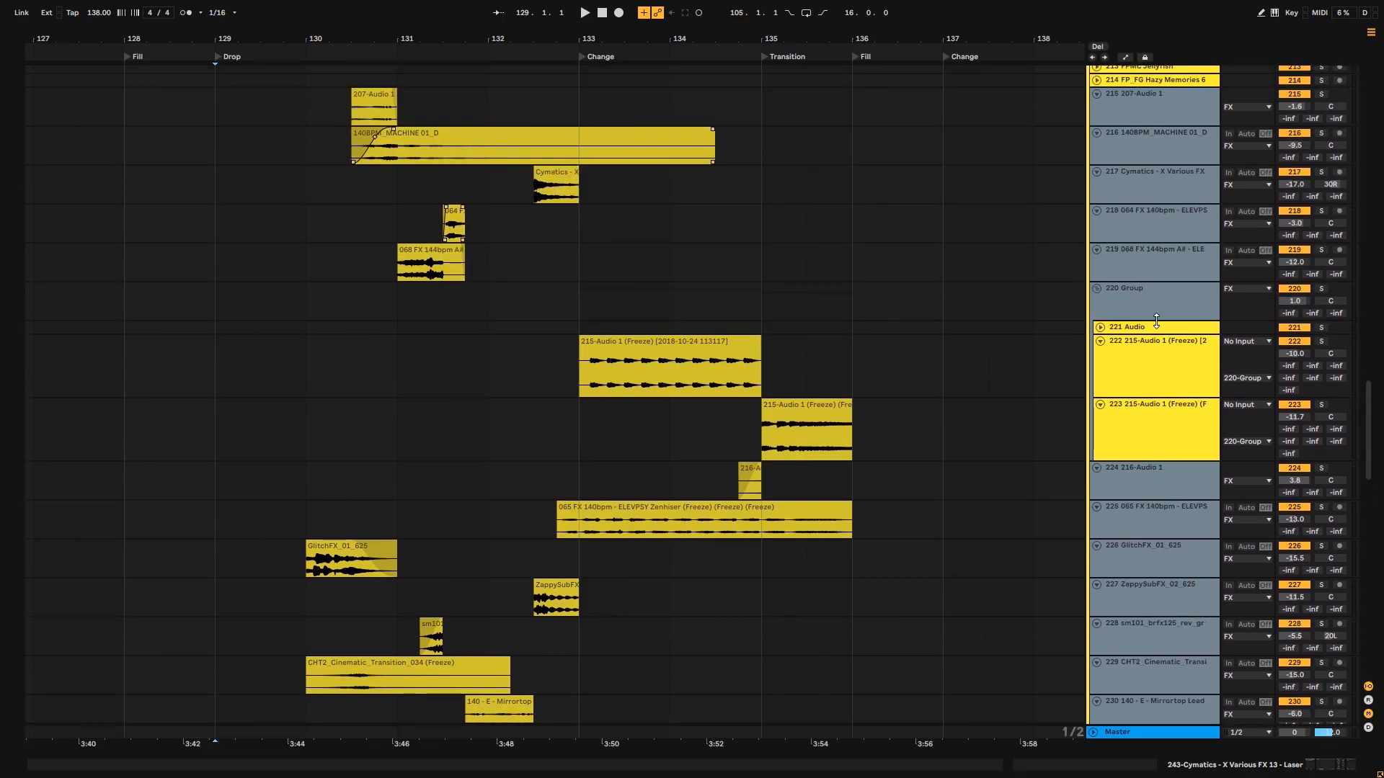
left_click_drag(1156, 318, 1158, 315)
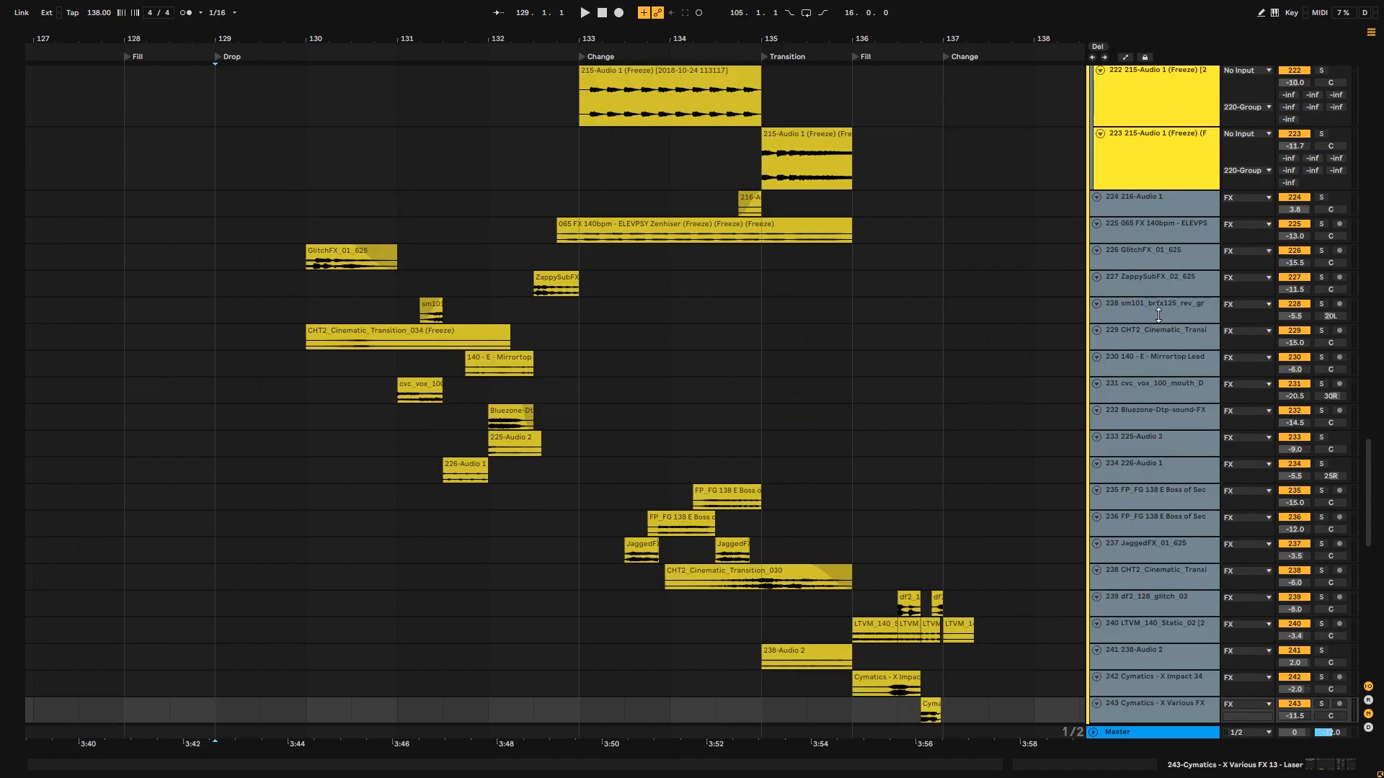
- Place the insert marker at the Drop, bar 129, on track 222 215-Audio 1 (Freeze)
left_click(216, 124)
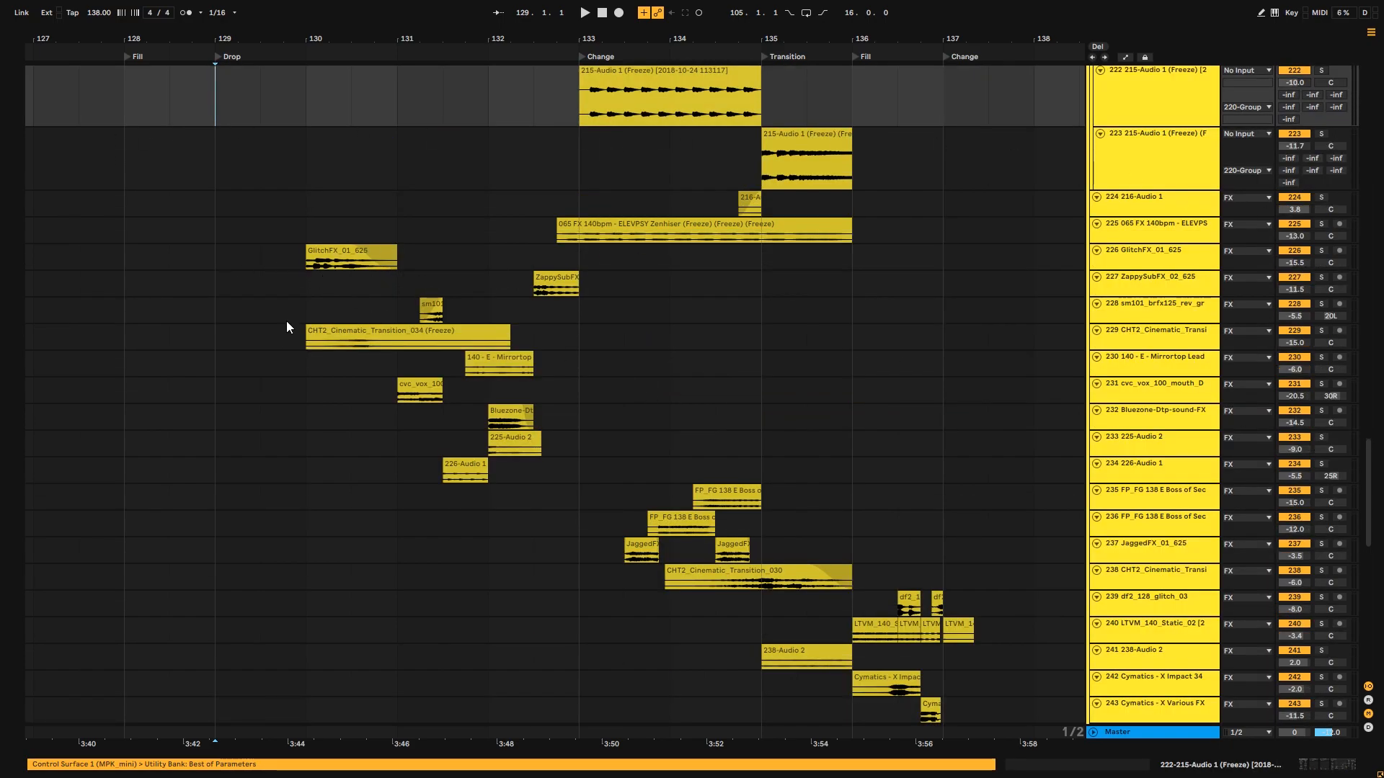
left_click_drag(391, 38, 401, 102)
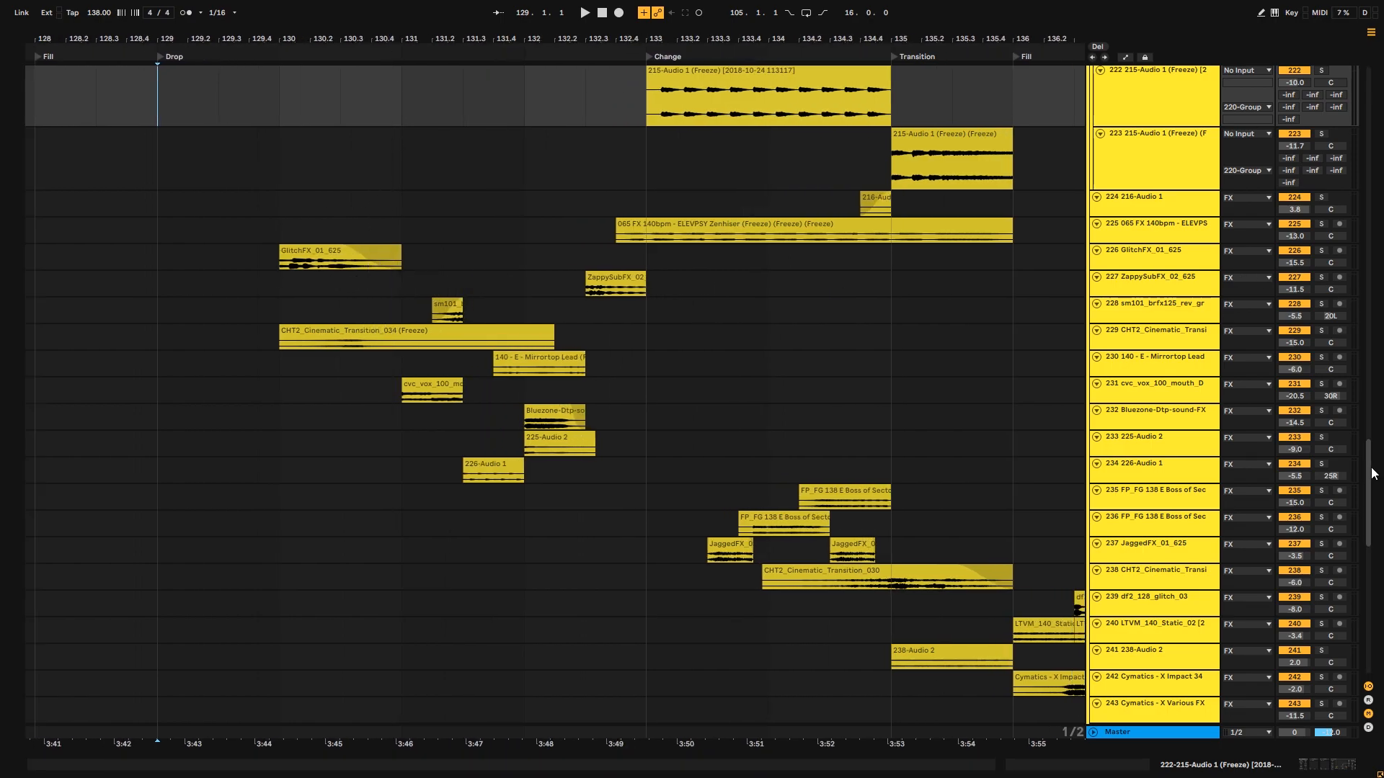
- Play the Drop's FX tracks together from bar 129 through to the start of the Fill at bar 136
scroll(1365, 433, "up", 10)
left_click_drag(1358, 411, 1353, 457)
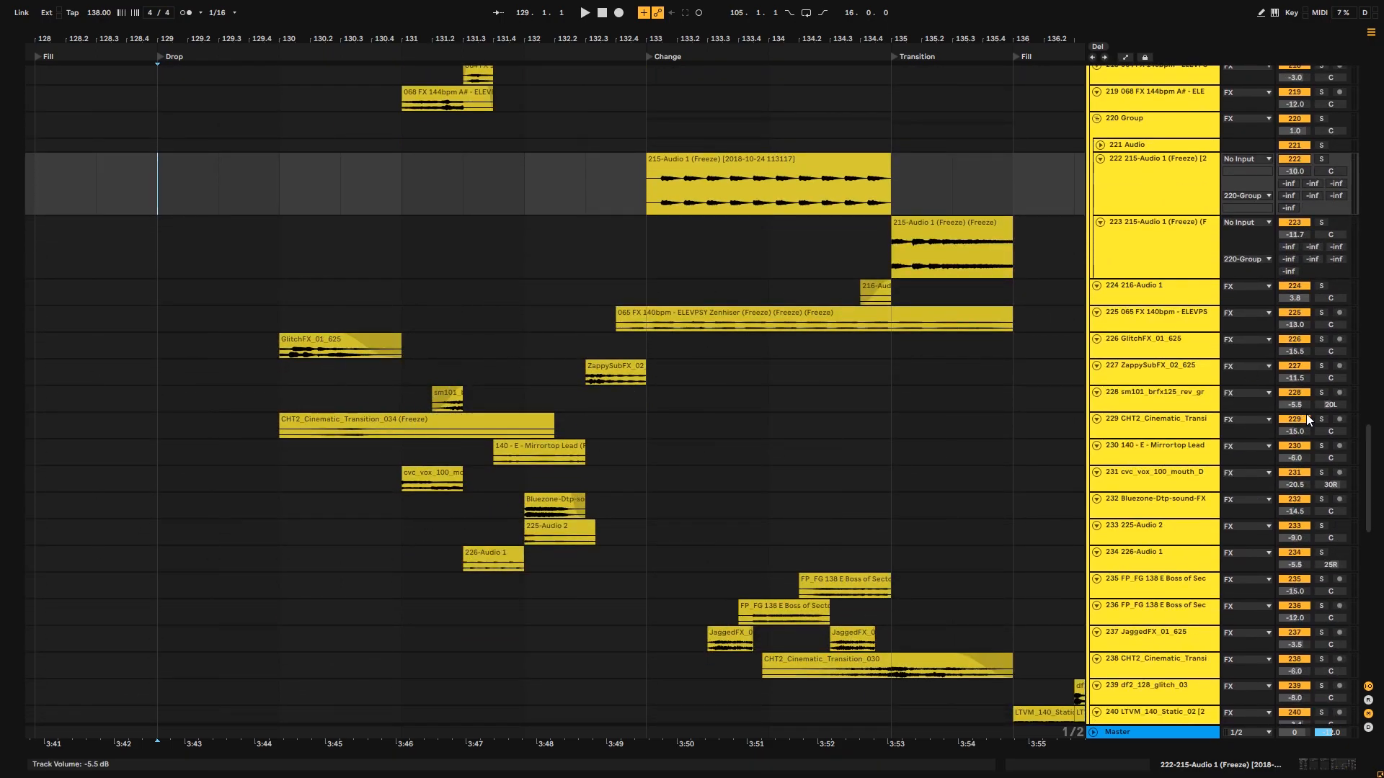
mouse_move(1364, 462)
left_mouse_down()
mouse_move(1364, 408)
mouse_move(1364, 437)
left_mouse_up()
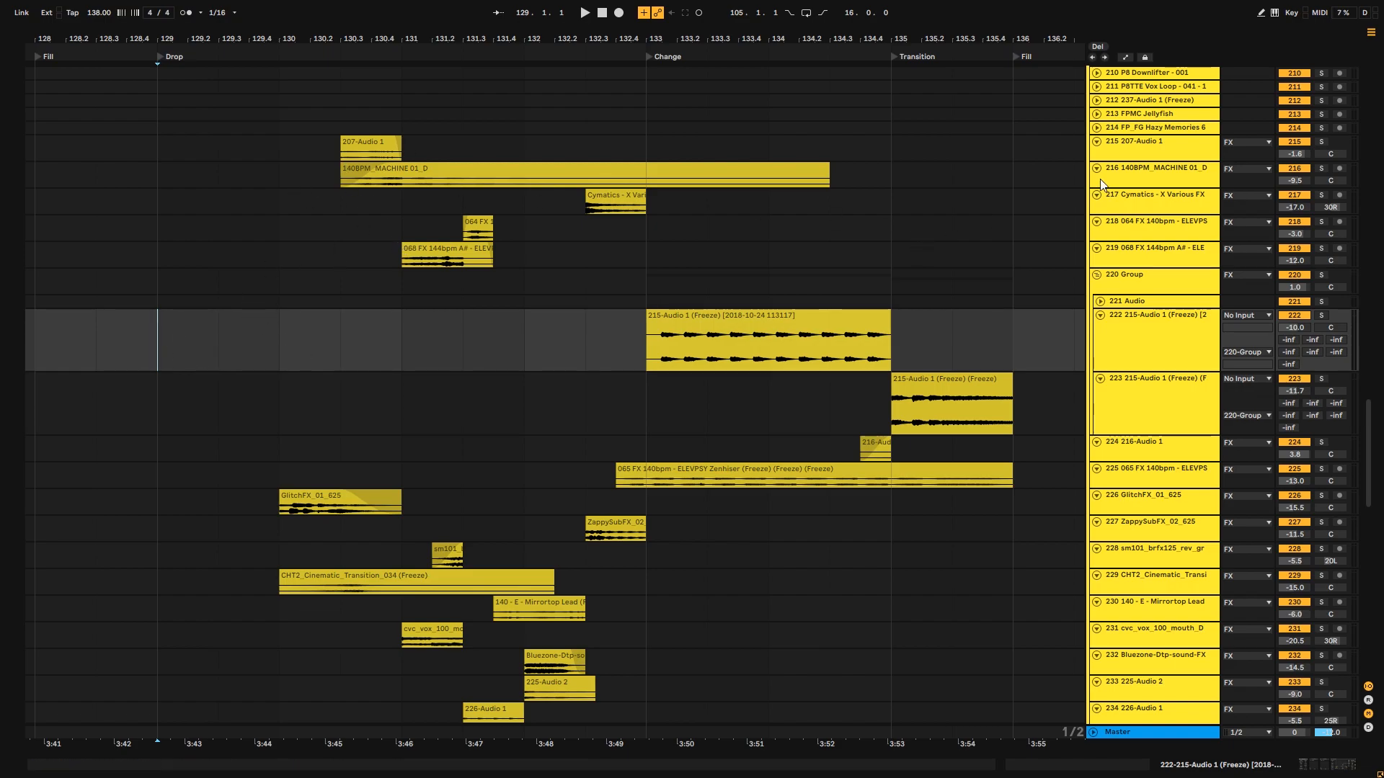
mouse_move(1367, 436)
left_mouse_down()
mouse_move(1368, 420)
mouse_move(1362, 432)
left_mouse_up()
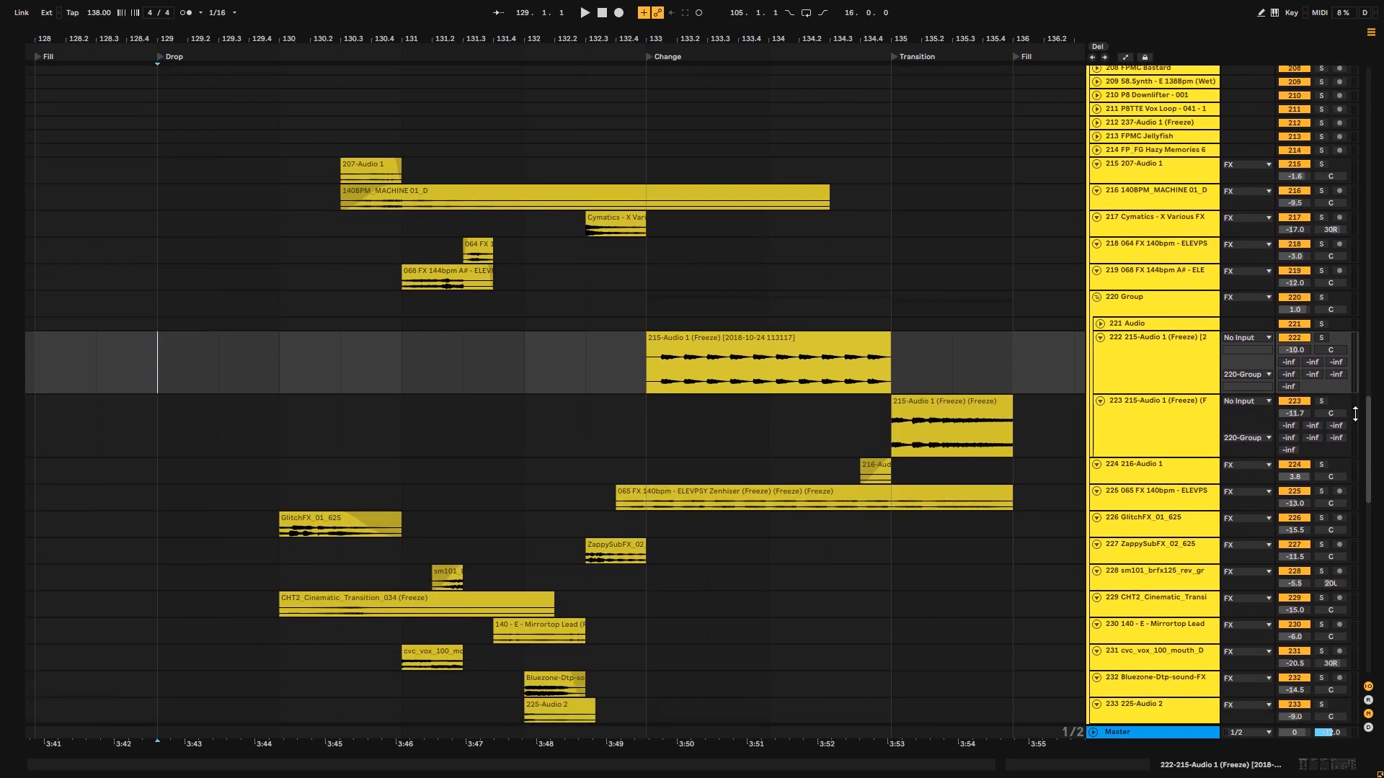
key("space")
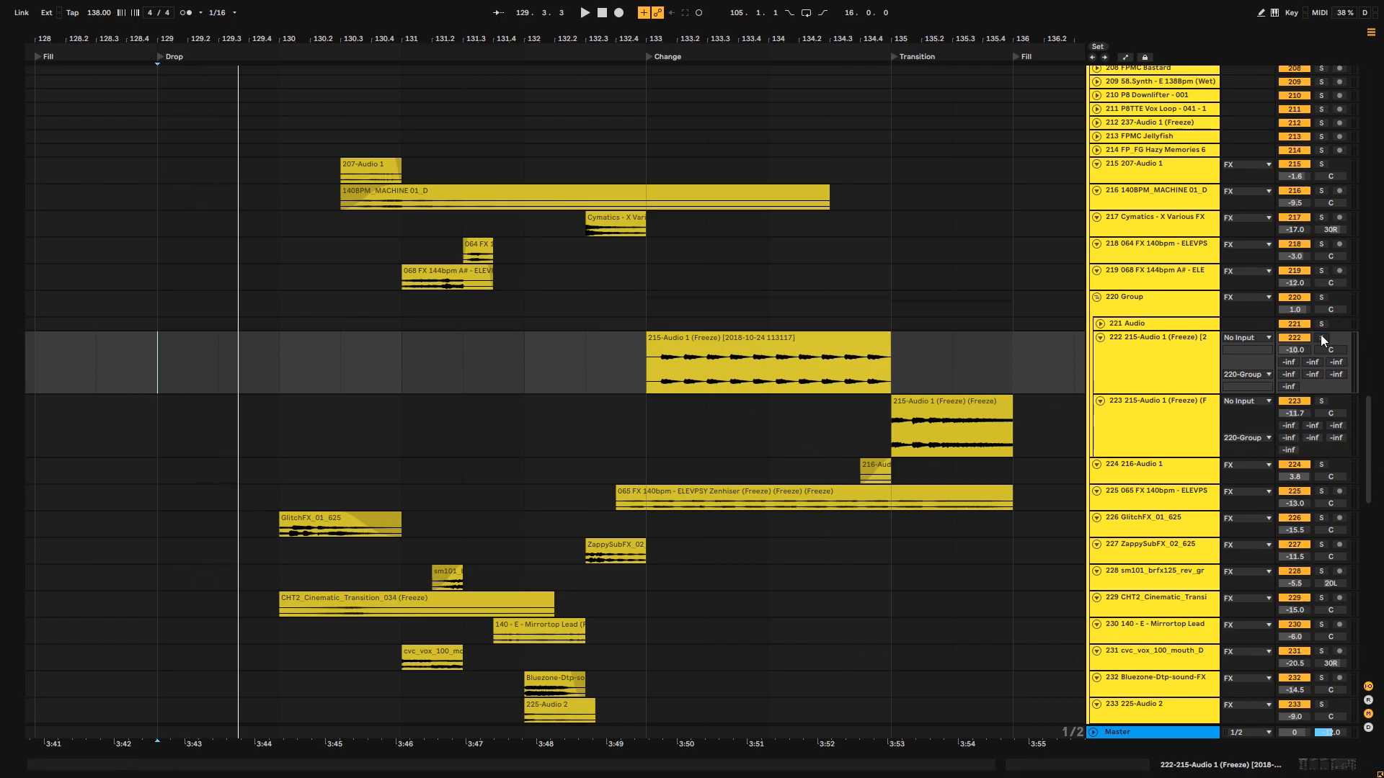
key("space")
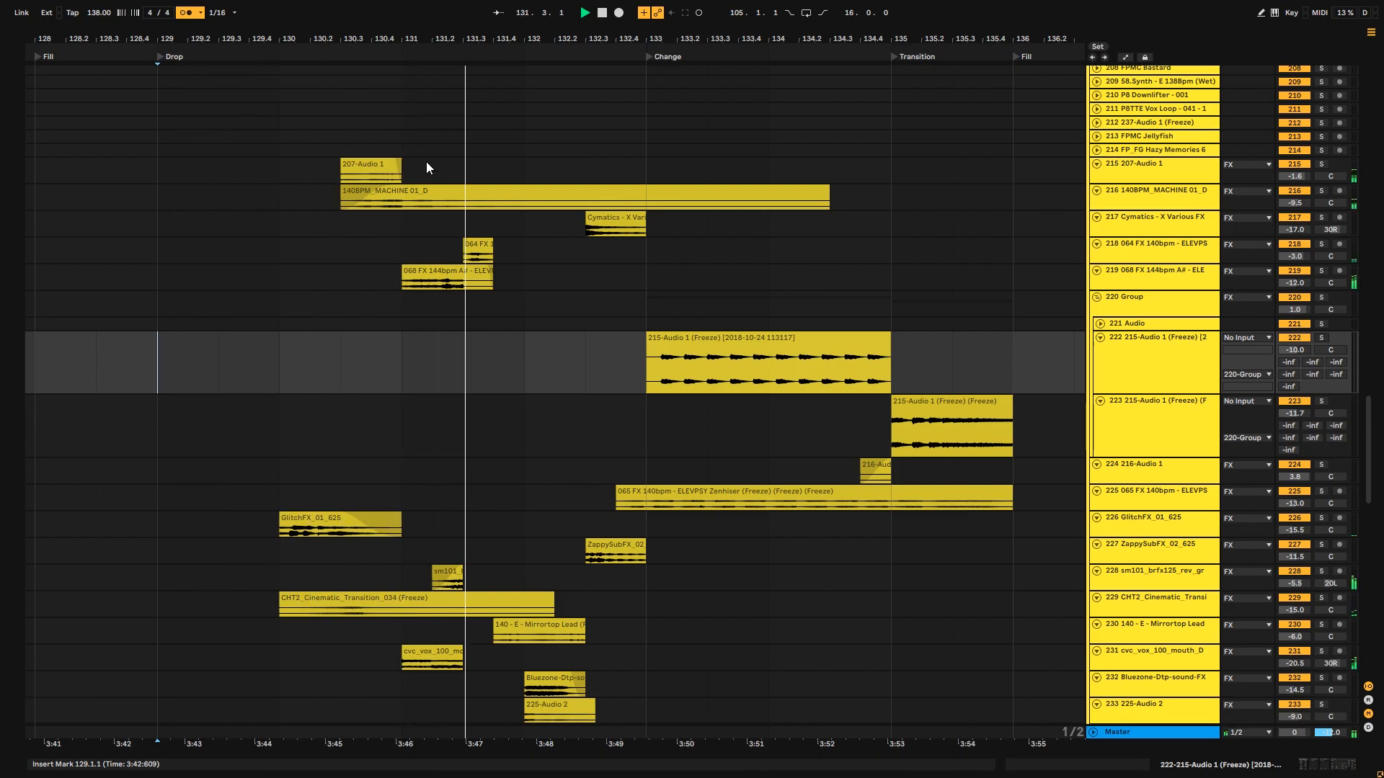
left_click_drag(639, 35, 507, 50)
left_click_drag(601, 50, 522, 26)
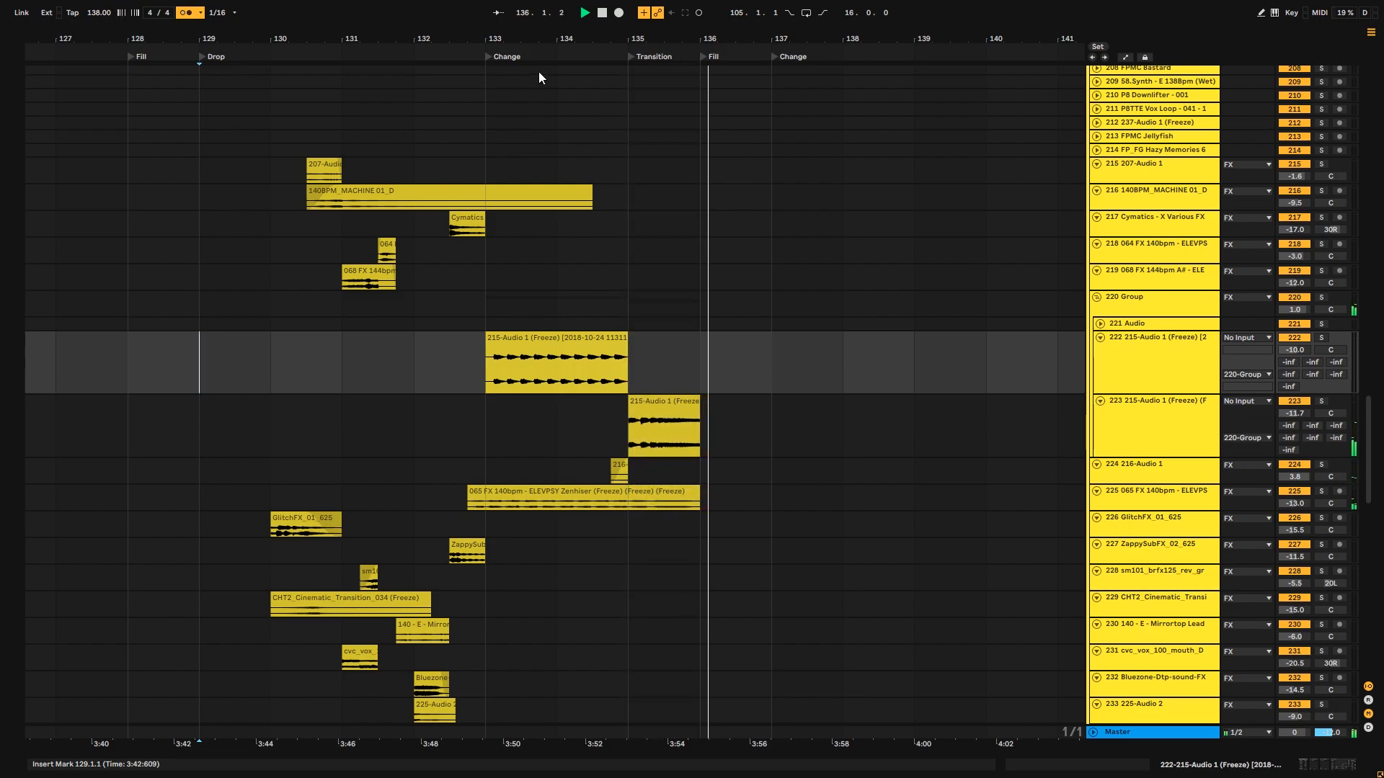
key("space")
- Solo track 222 215-Audio 1 (Freeze) and play its clip from the Change at bar 133
left_click(487, 379)
left_click(1321, 337)
key("space")
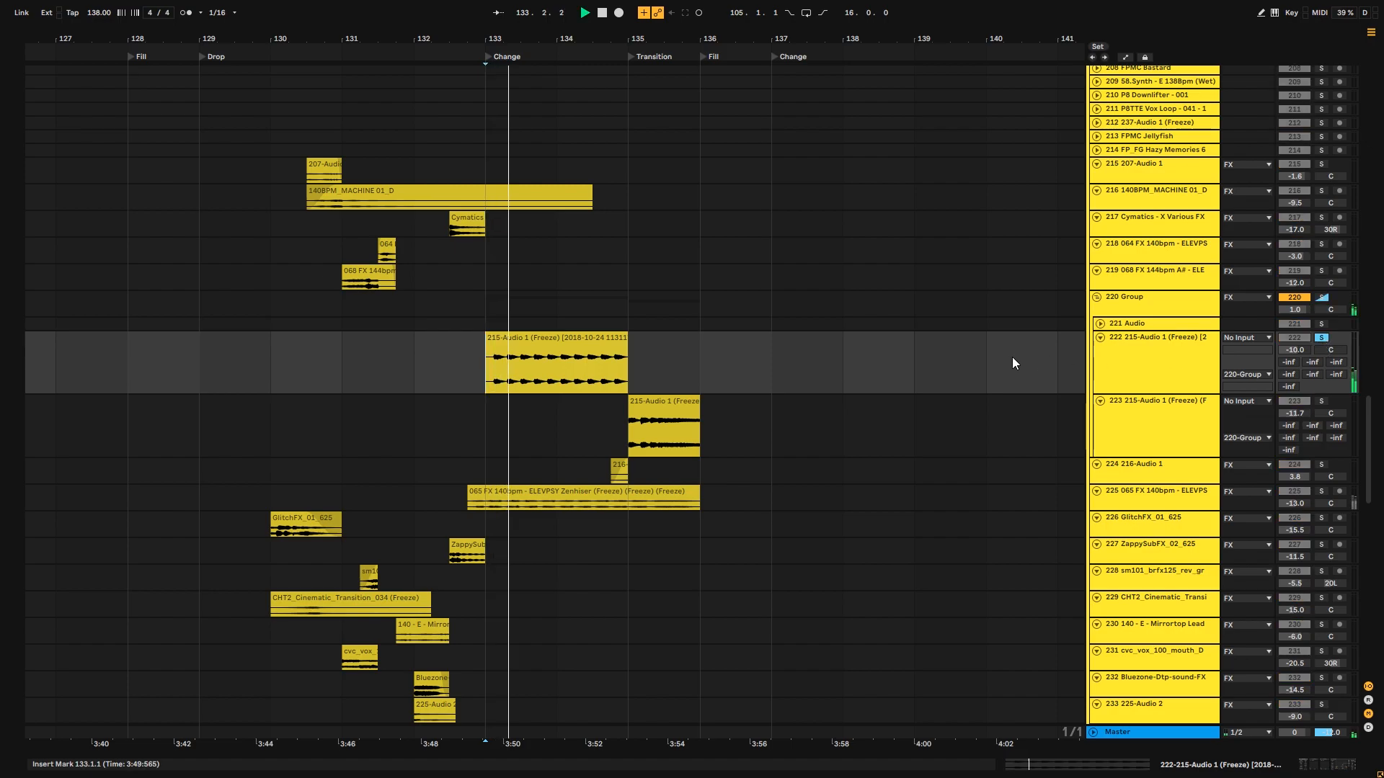
- Solo track 217 Cymatics - X Various FX and play its short clip from 132.3 up to the Change
left_click(449, 228)
key("space")
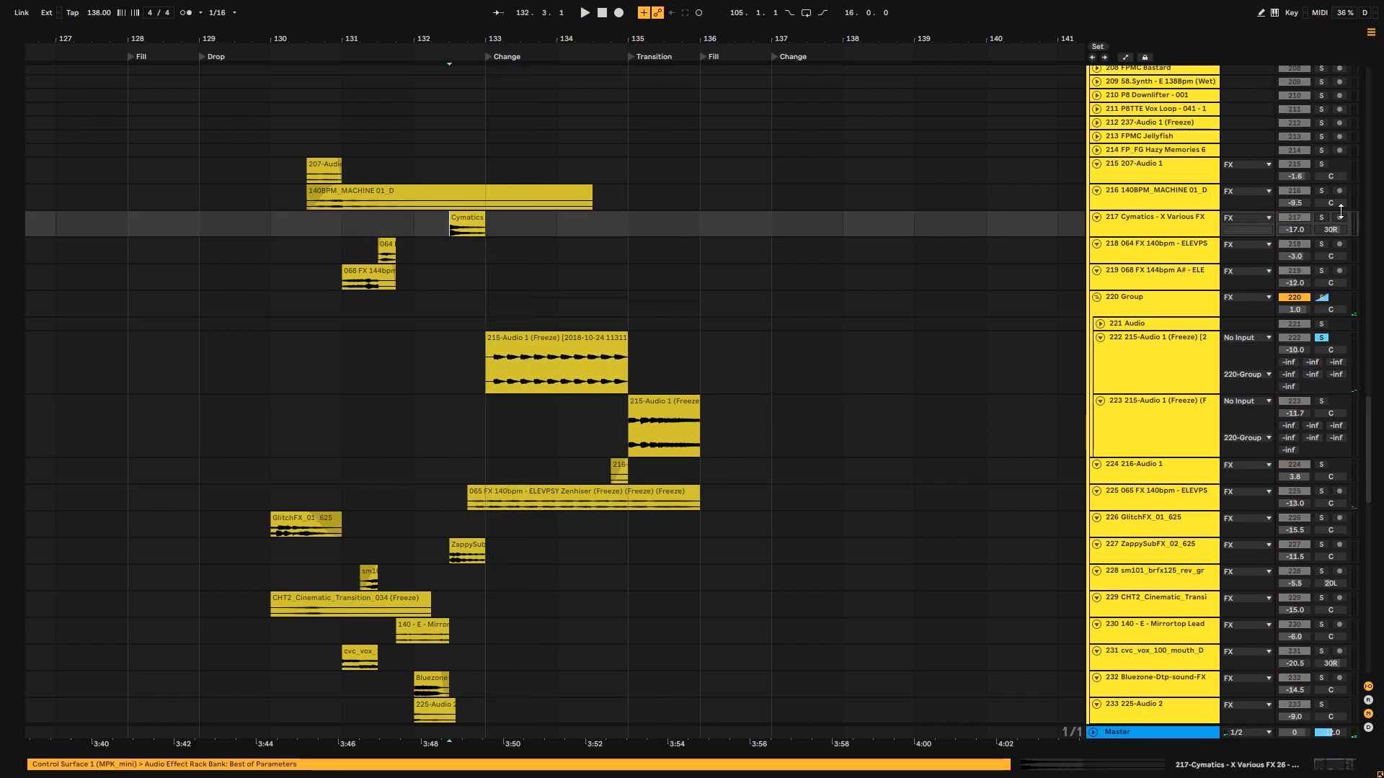
key("space")
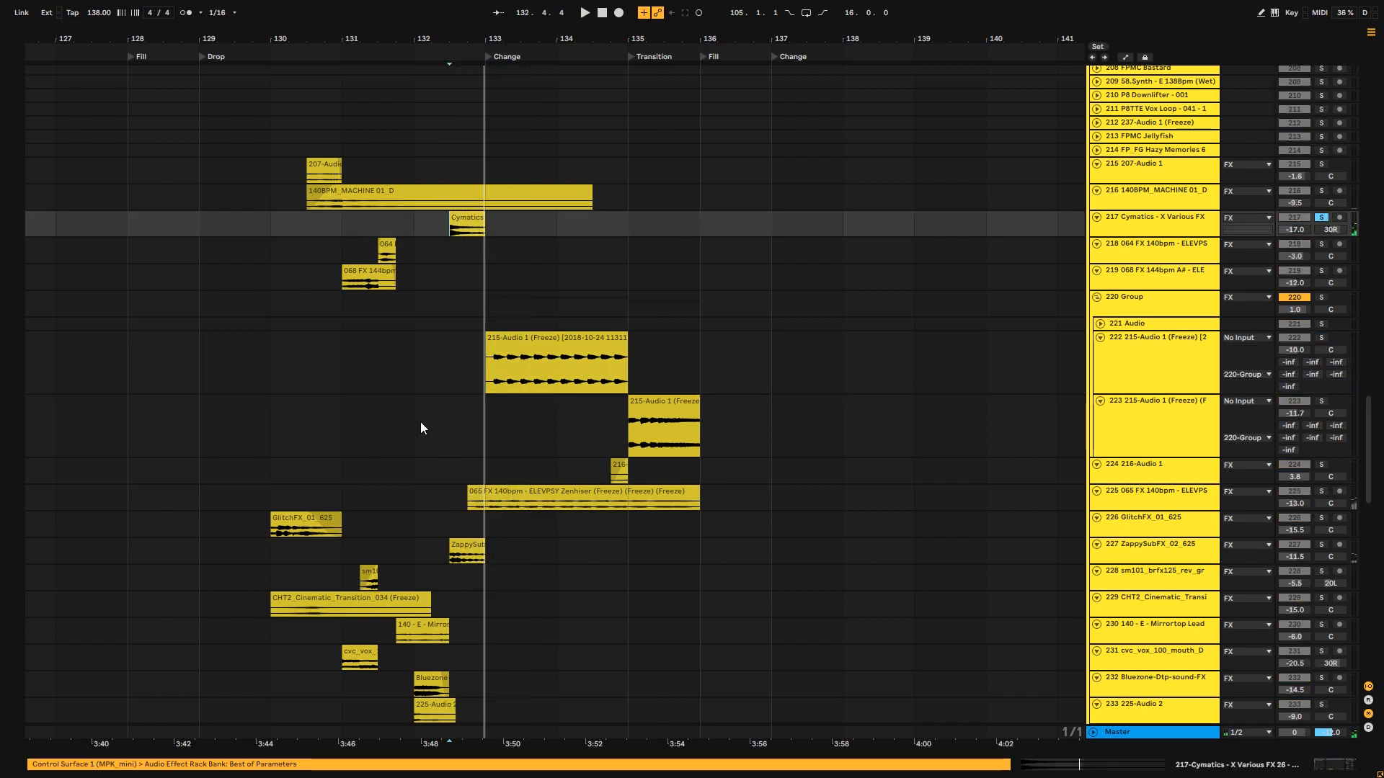
- Clear the solo and play all FX tracks into the Change, first from bar 132 and again from bar 131
left_click(470, 533)
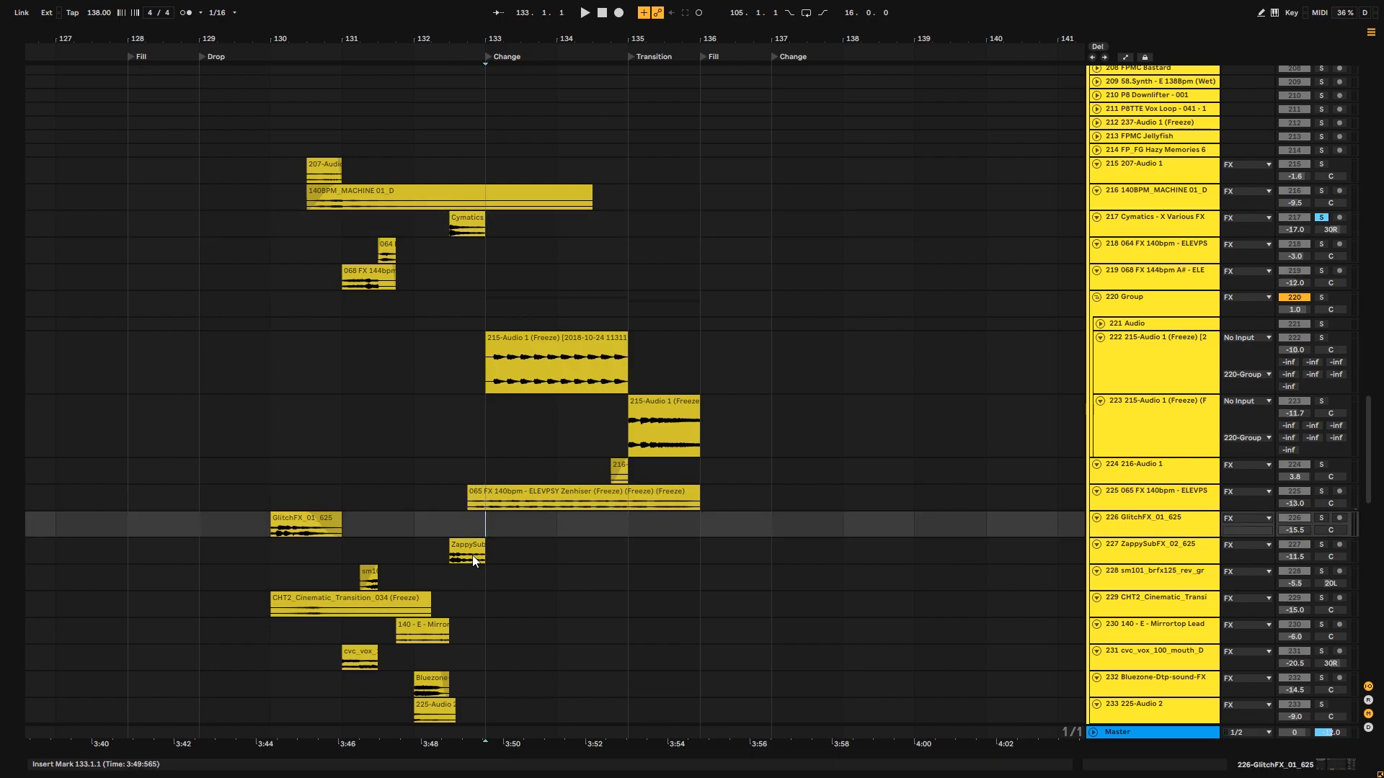
left_click(381, 516)
key("space")
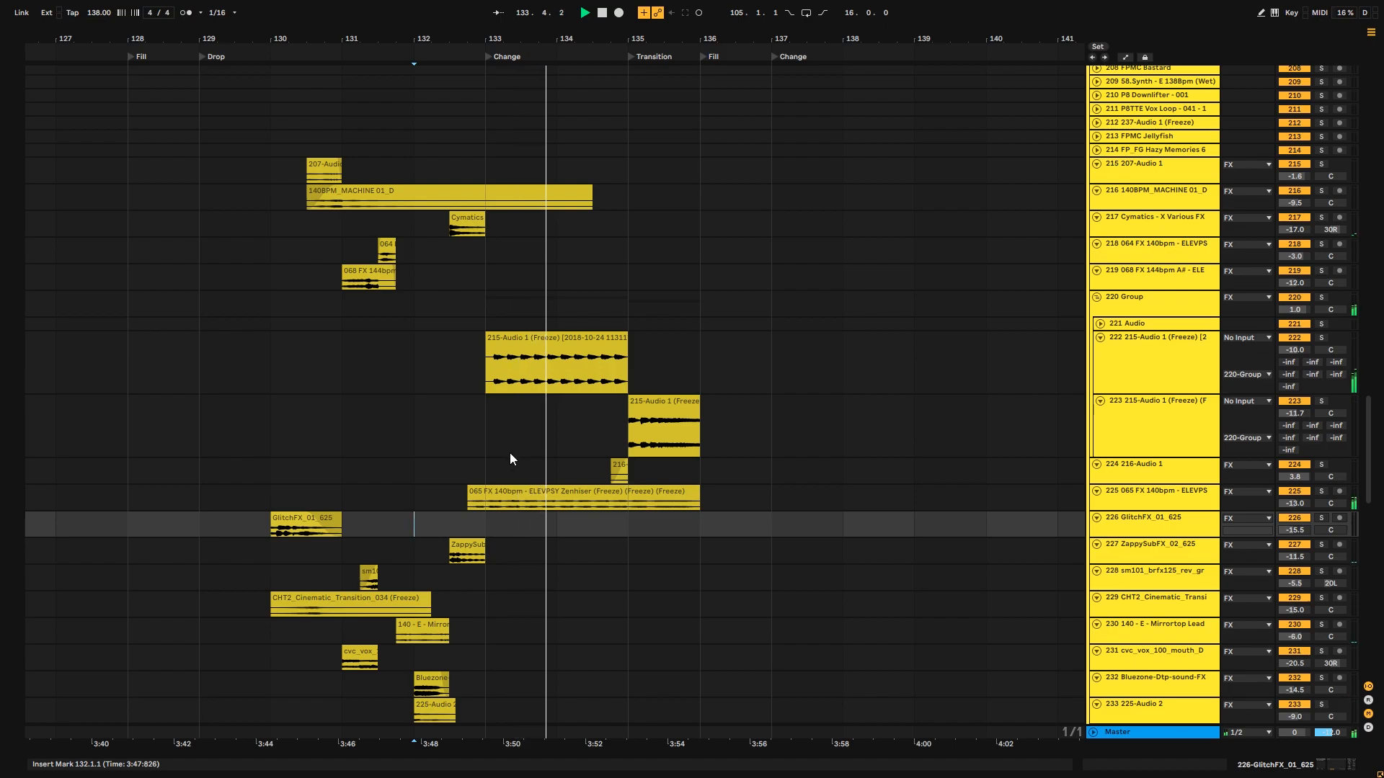
left_click(366, 348)
key("space")
key("space")
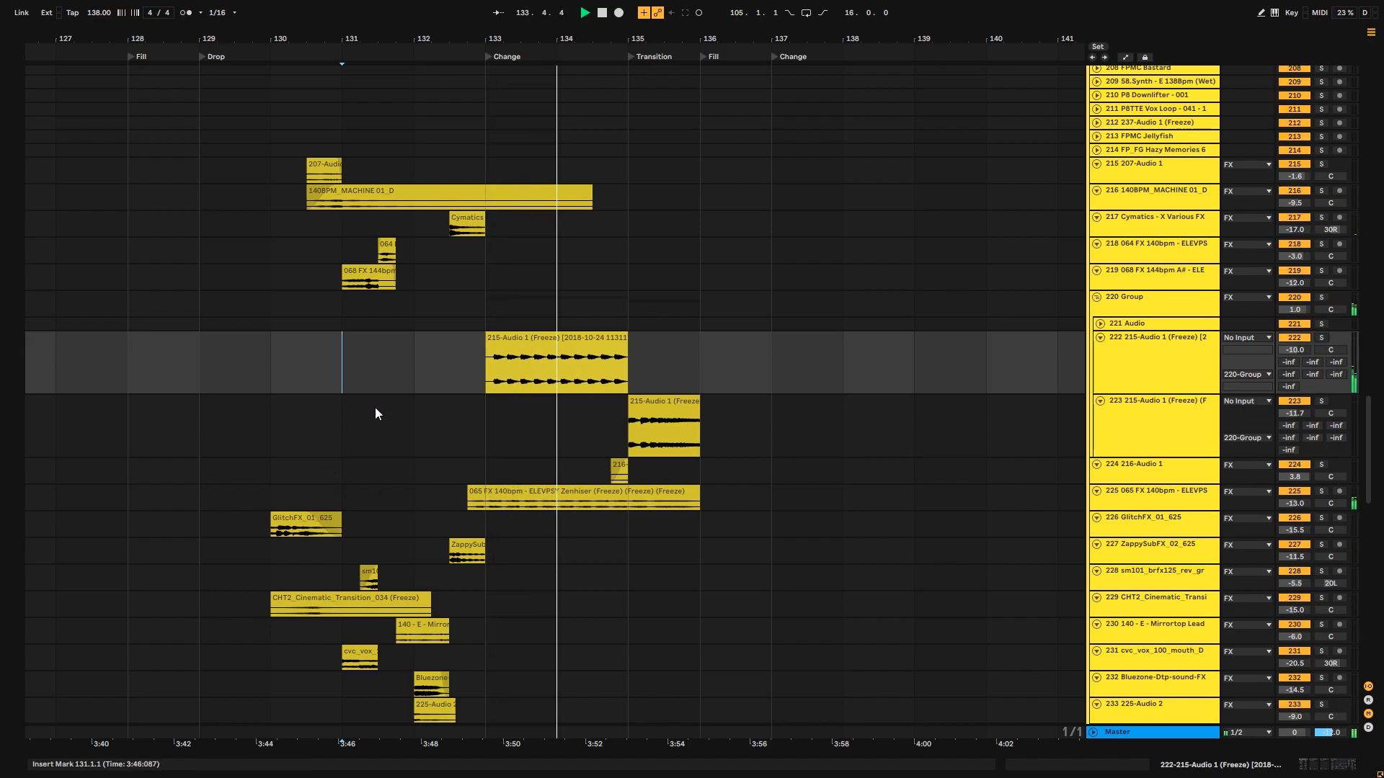
- Play track 222 soloed from bar 133 and add track 223 215-Audio 1 (Freeze) to the solo
left_click(484, 373)
key("space")
key("space")
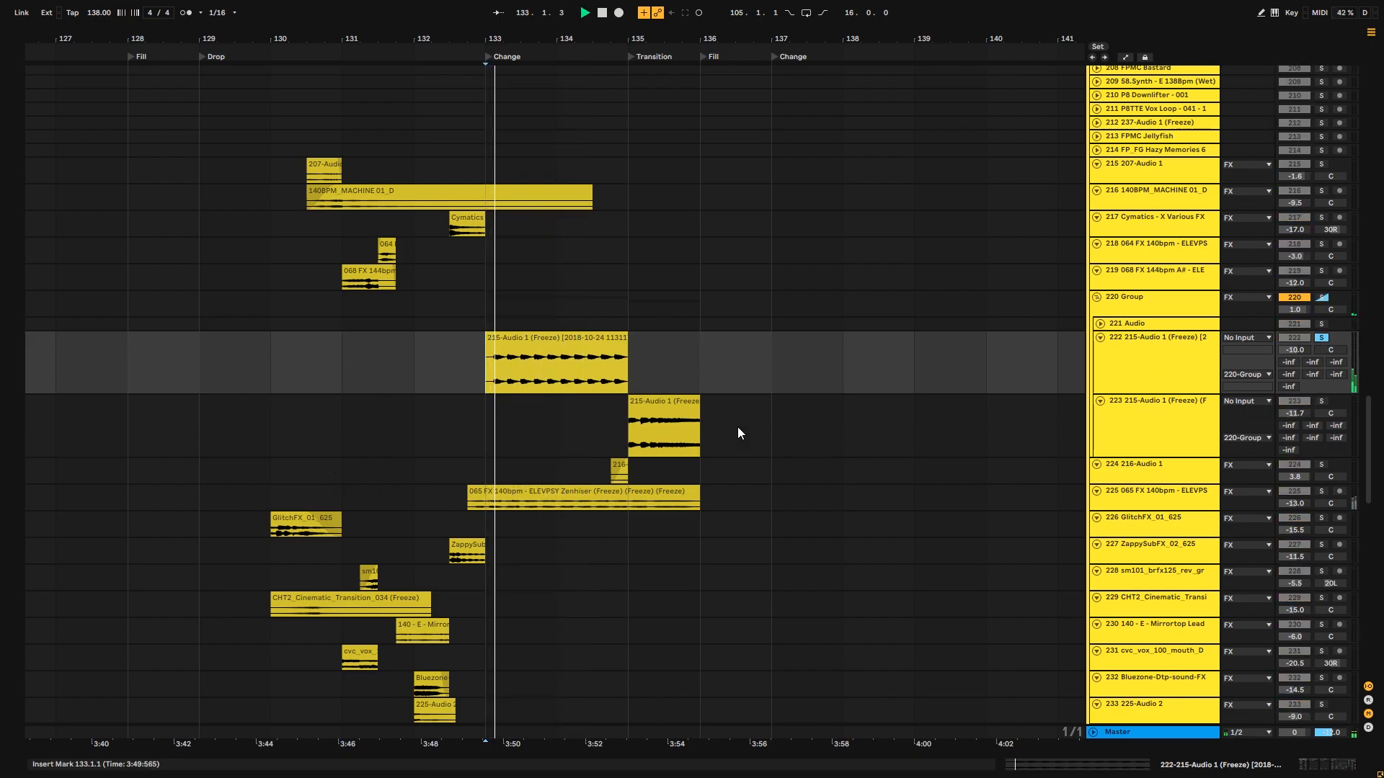
left_click(1320, 401, "ctrl")
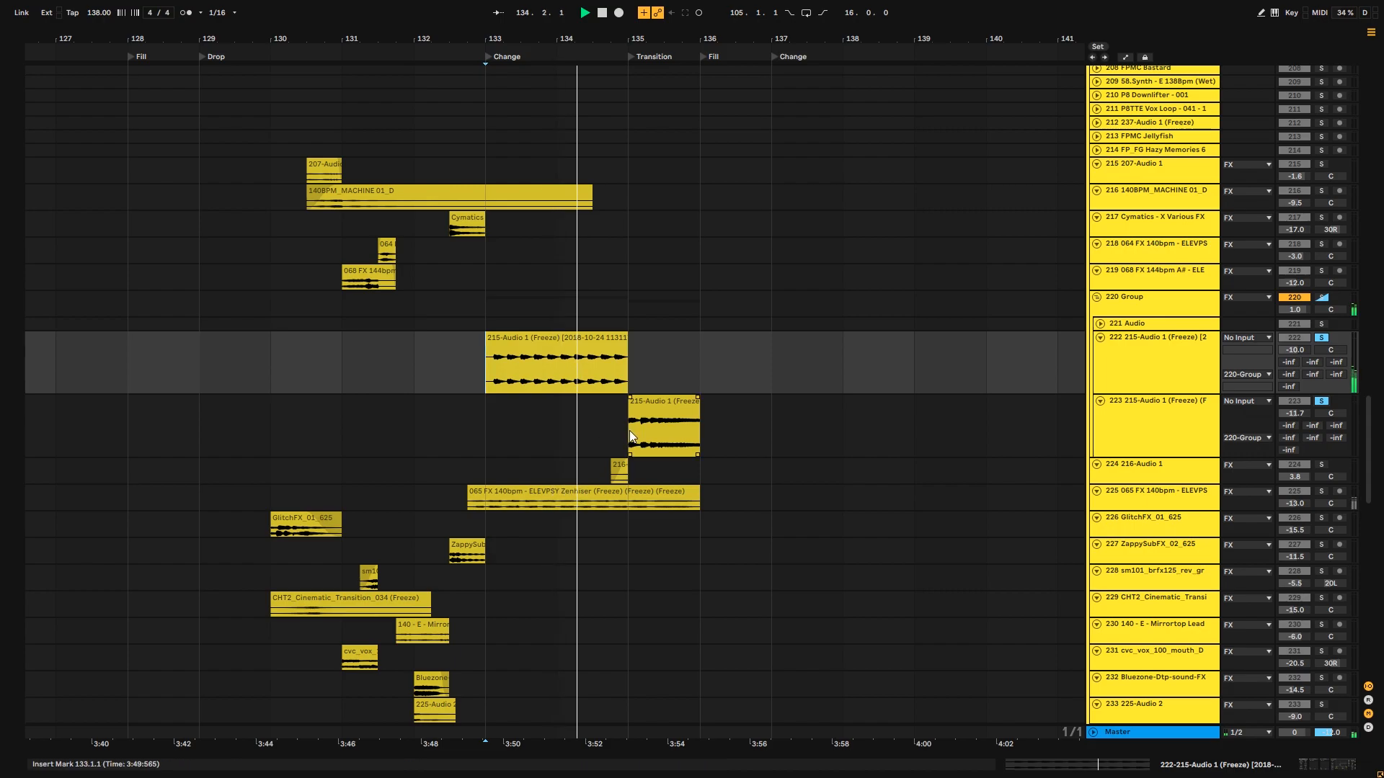
- Play the track 223 clip from the Transition at bar 135
left_click(629, 431)
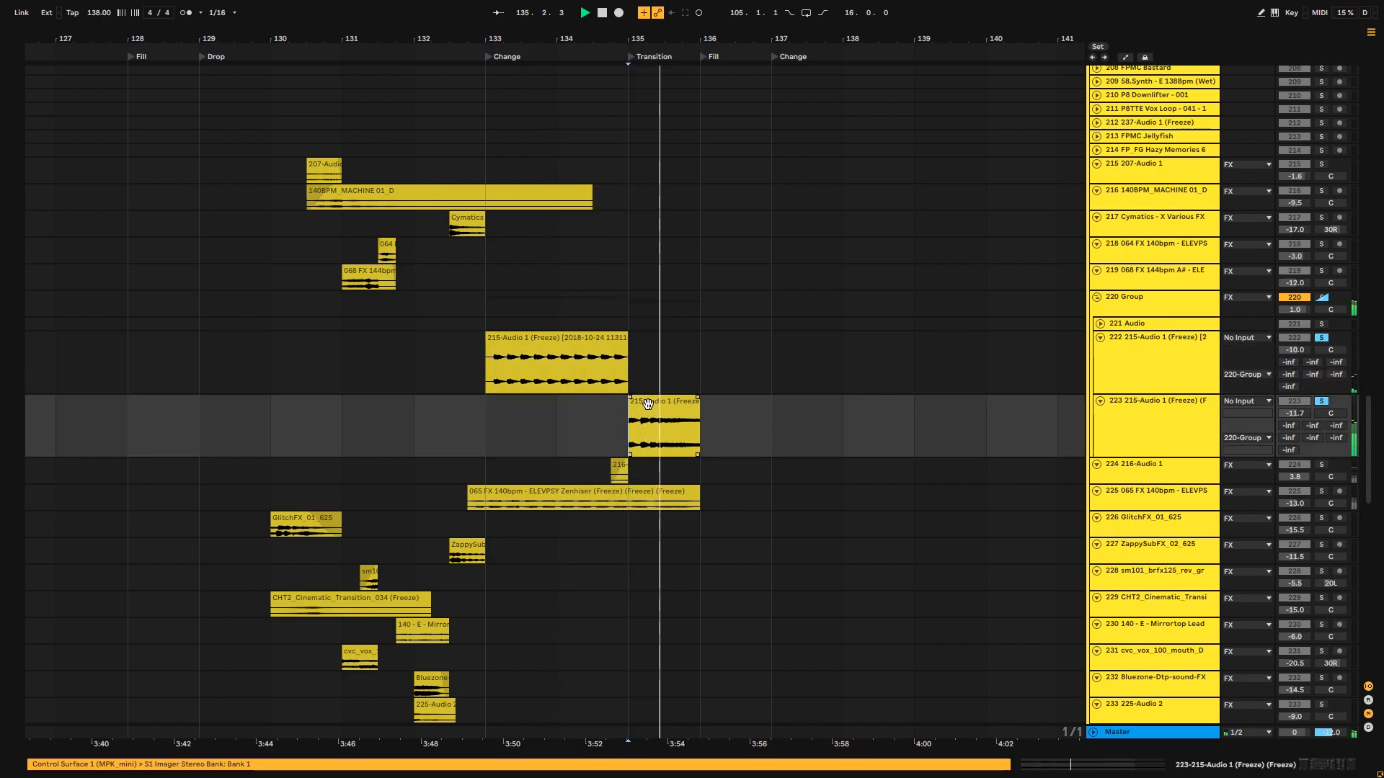
key("space")
key("space")
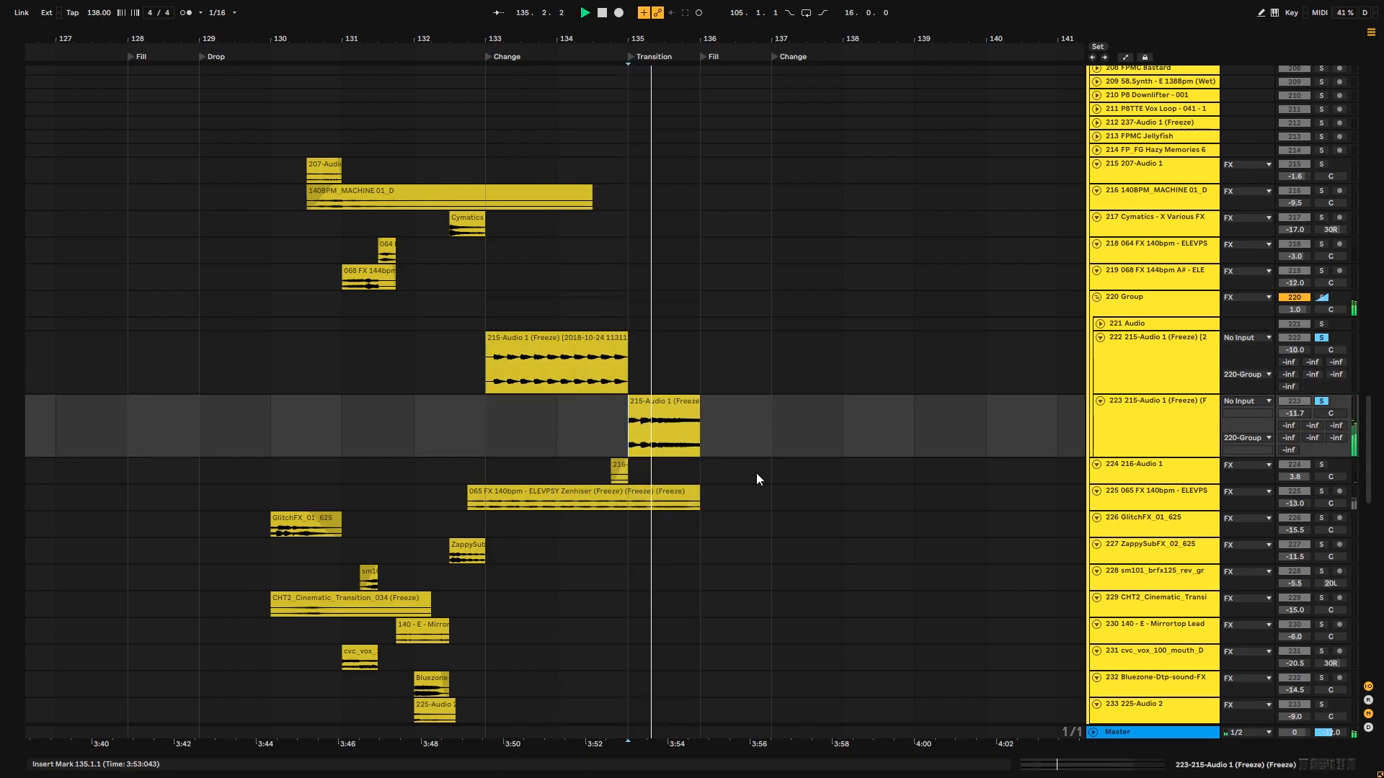
- Replay the opening stutters of the track 222 clip from bar 133
left_click(515, 359)
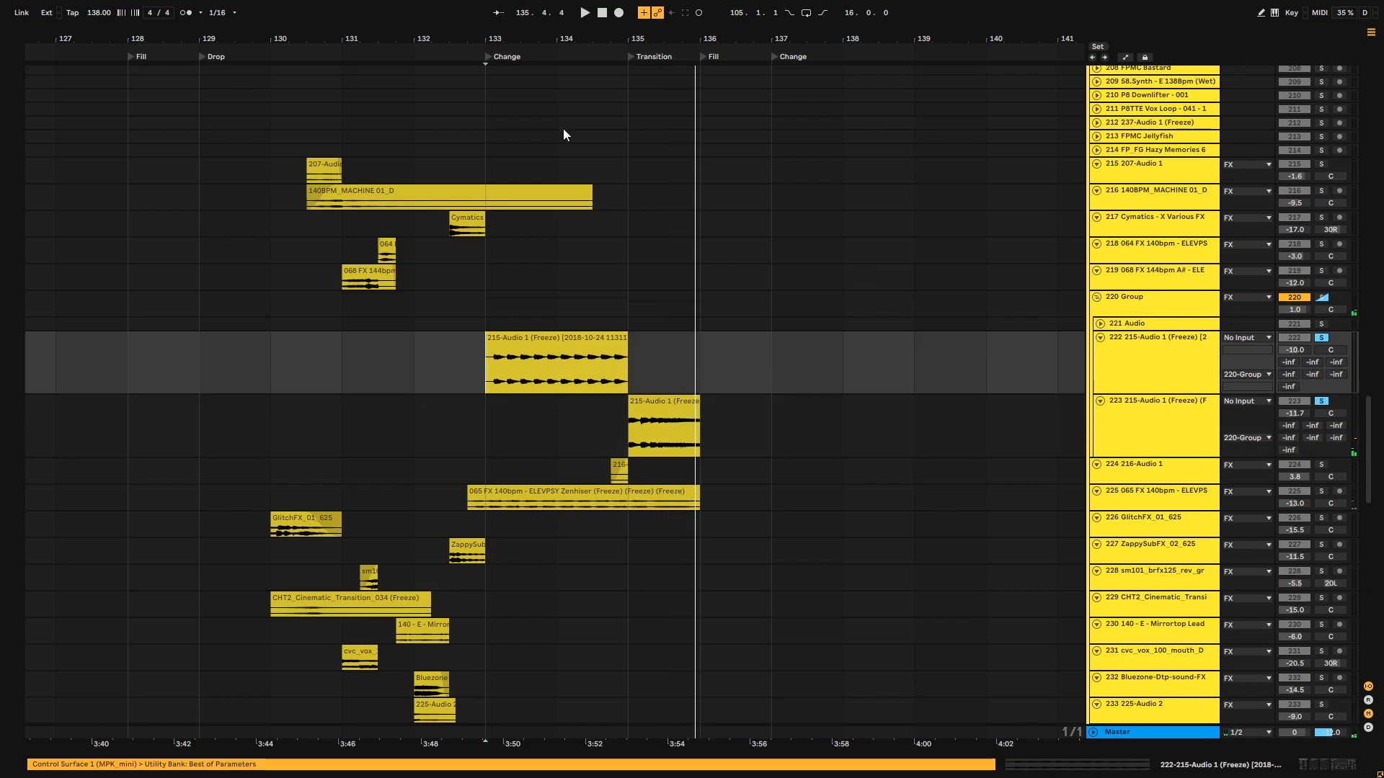
left_click_drag(509, 36, 499, 349)
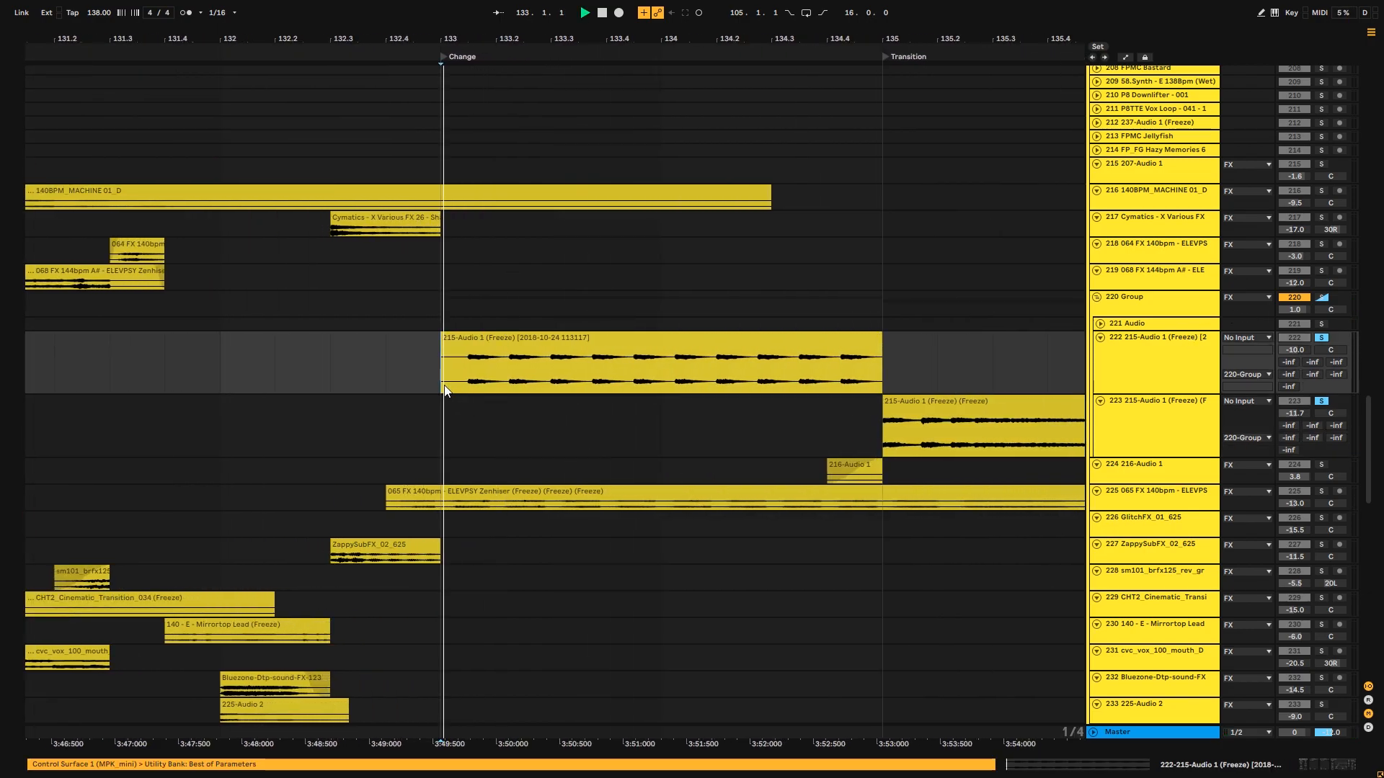
key("space")
key("space")
key("space")
key("space")
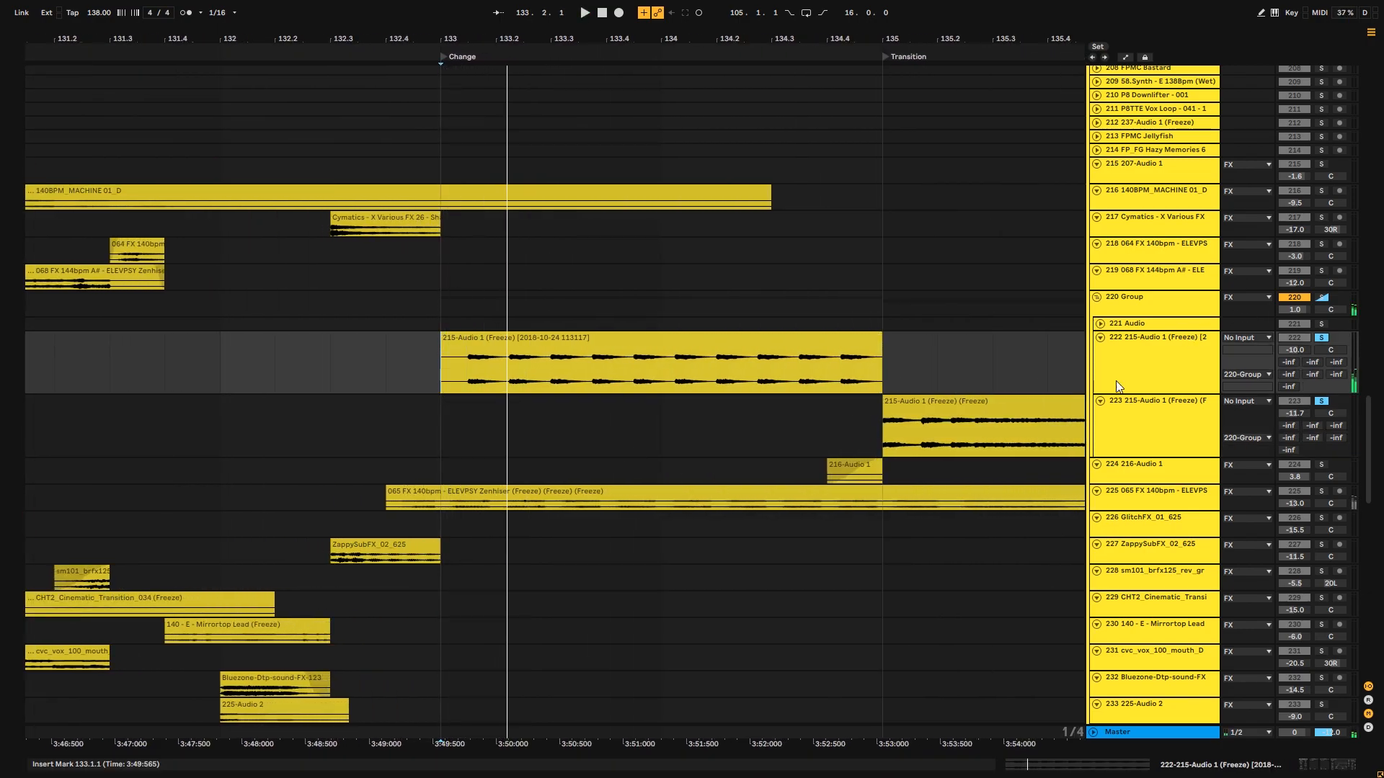
- Show track 222's effect devices and play its clip to watch the Auto Filter and Utility settings move
double_click(1151, 355)
key("space")
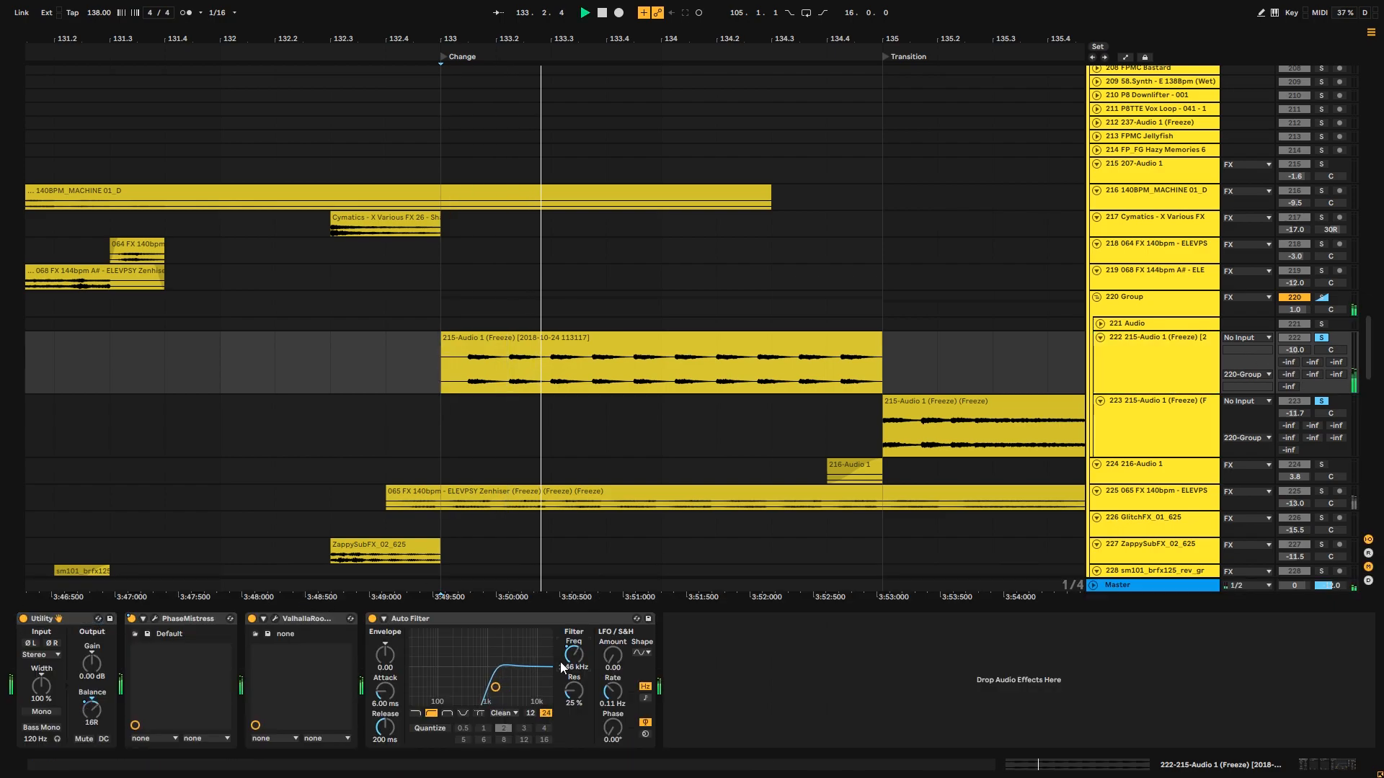
key("a")
key("a")
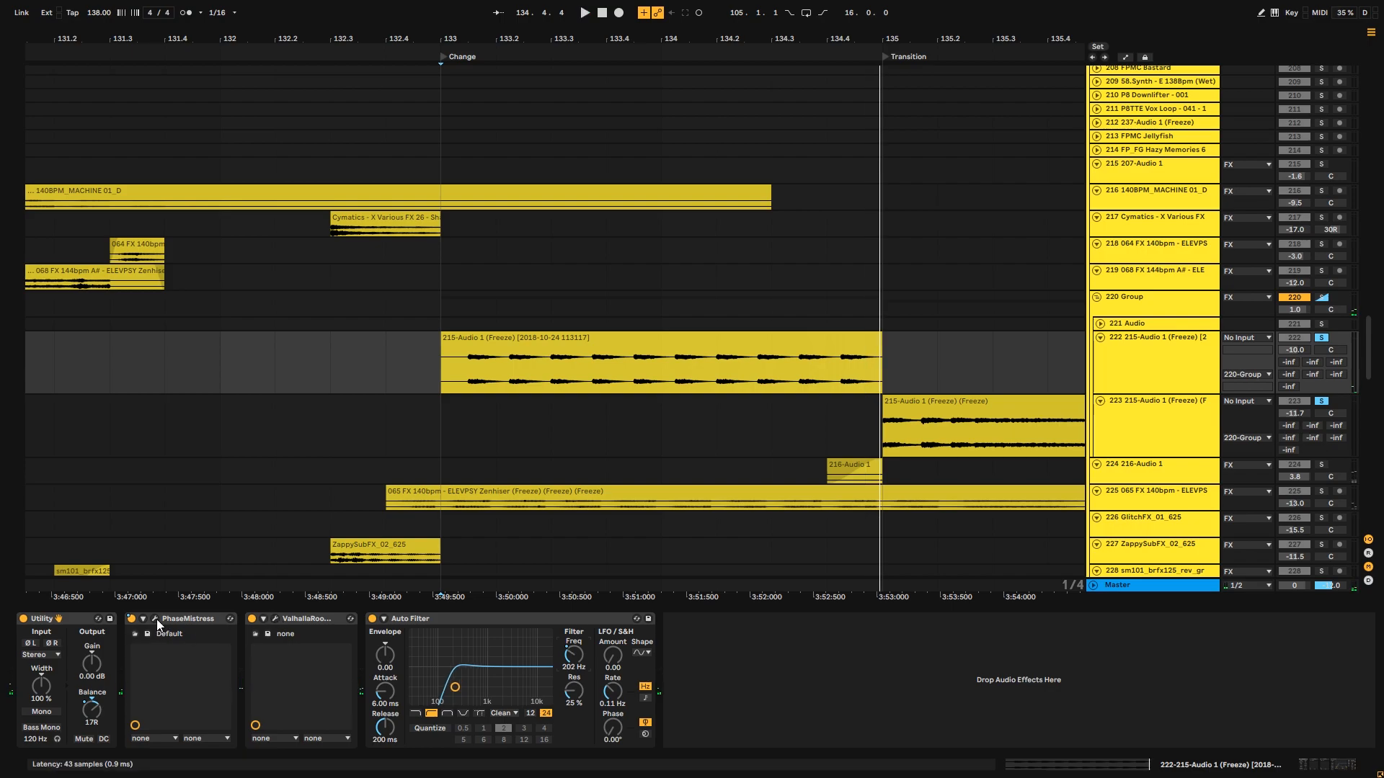
- Examine the Utility Balance automation on track 222, hide the automation again and replay the clip from bar 133
left_click(91, 710)
key("a")
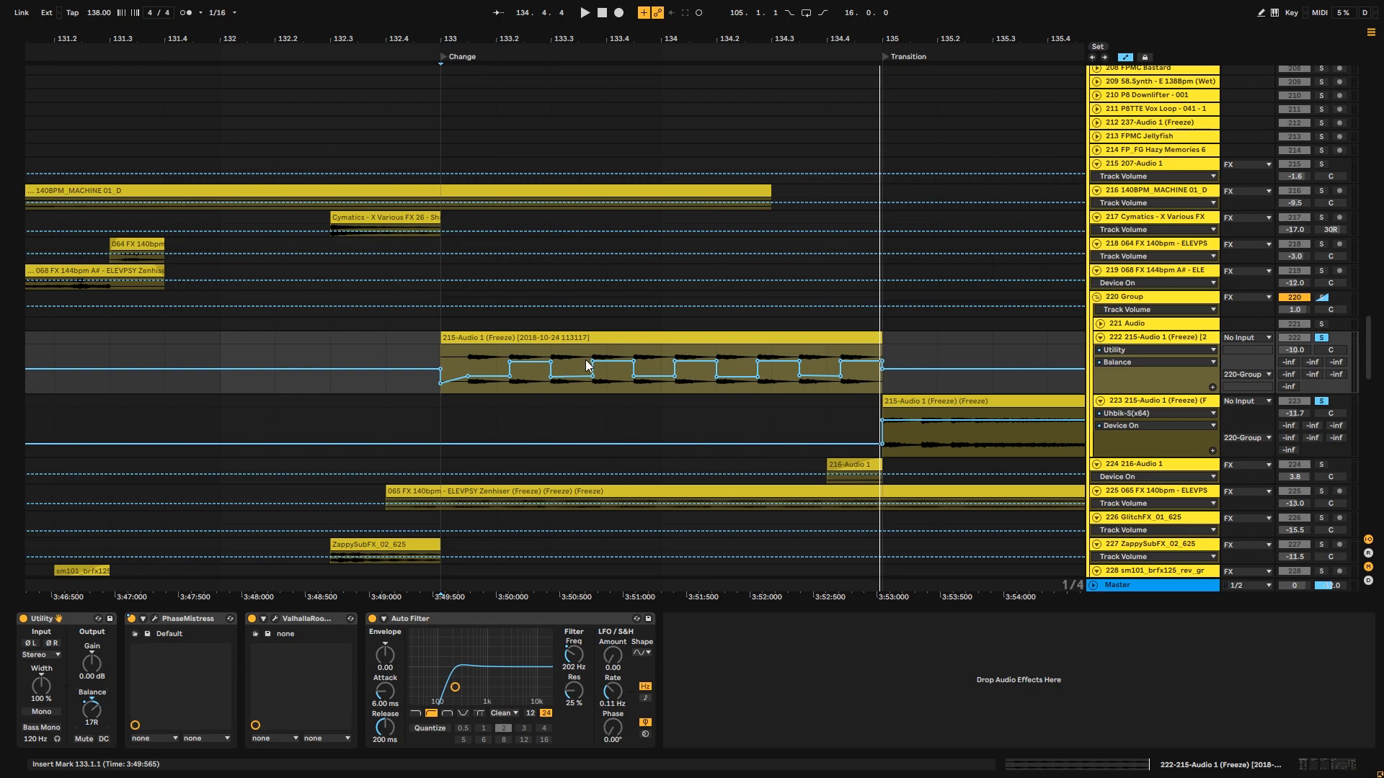
key("a")
key("space")
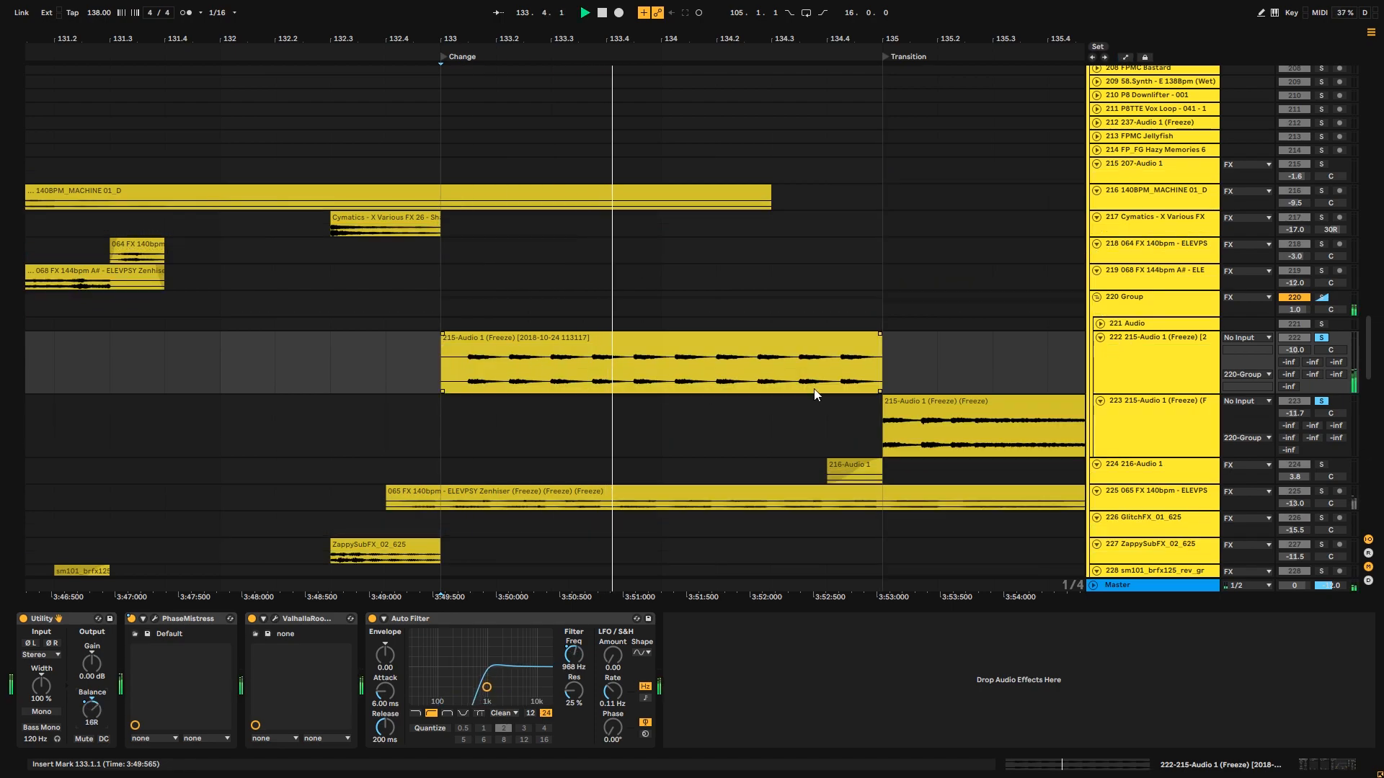
- Solo only track 223 215-Audio 1 (Freeze) (Freeze) and show its effect devices
left_click(1321, 401)
left_click(1322, 401)
left_click(1101, 431)
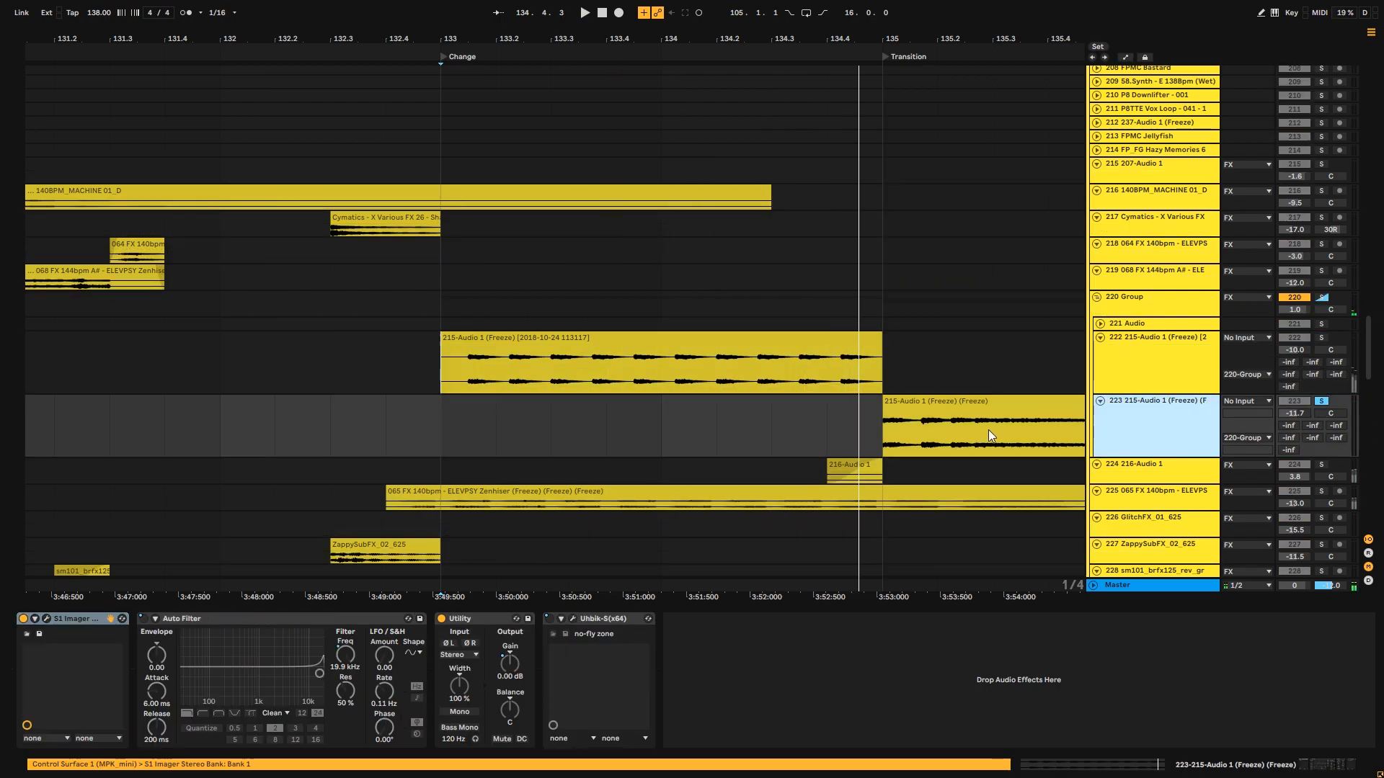
- Play the soloed Transition clip from bar 135 to bar 136, watching its Auto Filter and Utility Gain
key("space")
left_click(972, 422)
key("space")
left_click_drag(1020, 42, 550, 49)
left_click(402, 433)
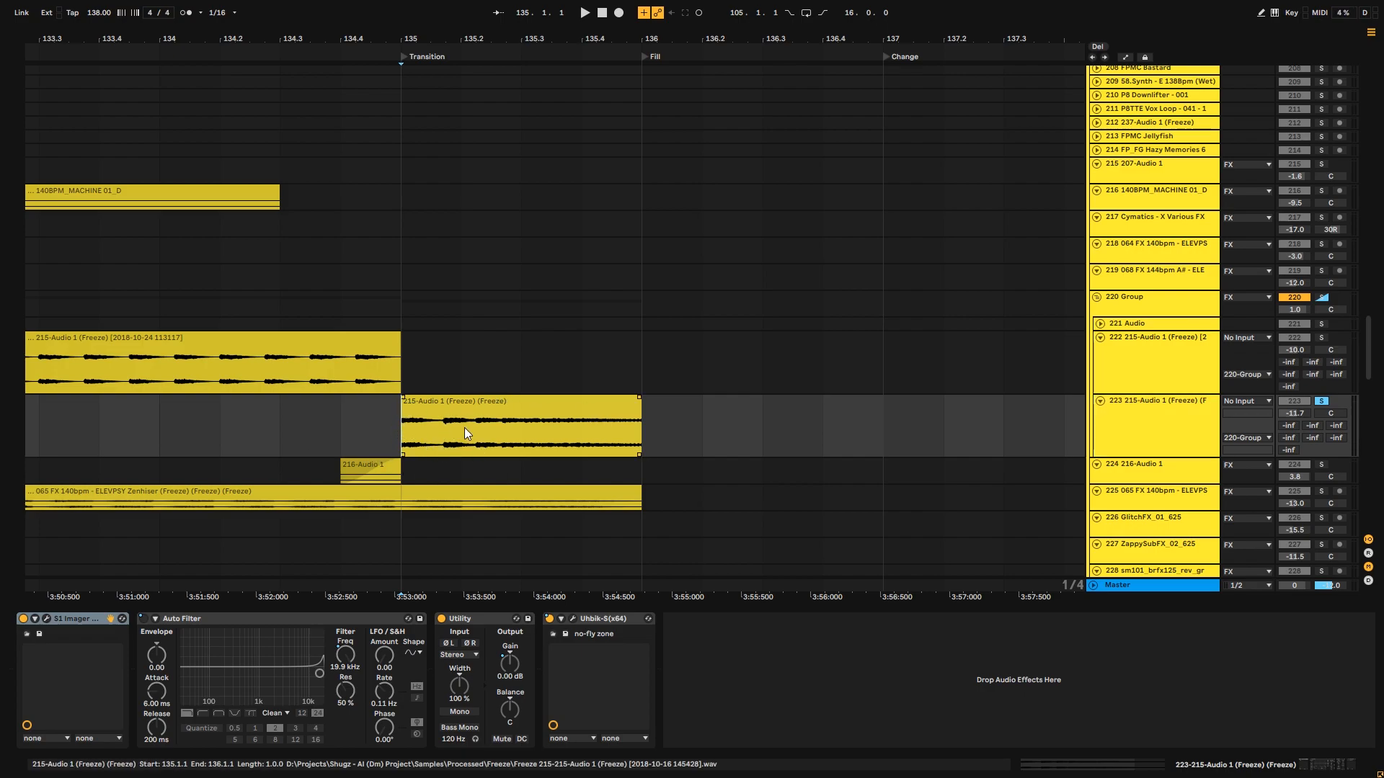
key("space")
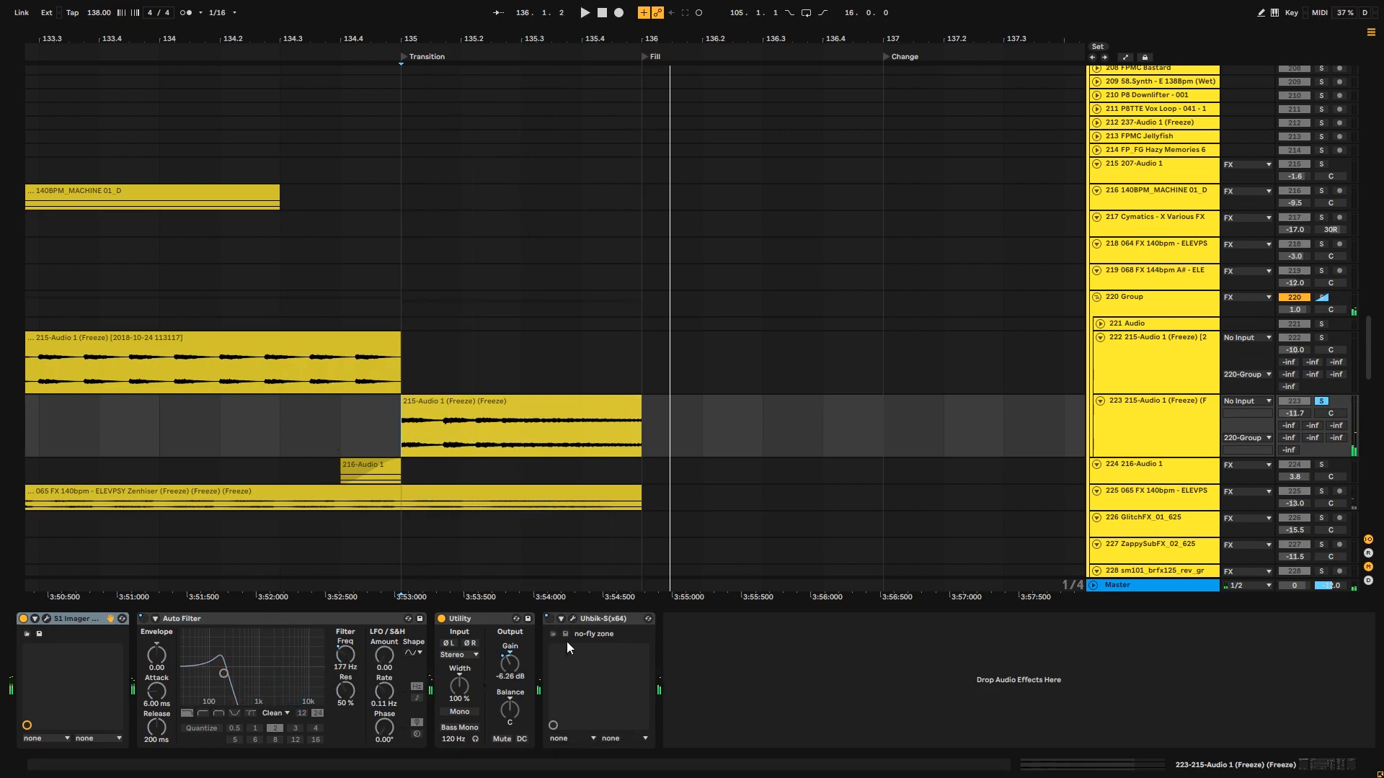
- Inspect the Uhbik-S frequency shifter's window on track 223, close it and replay the selected Transition clip
left_click(572, 619)
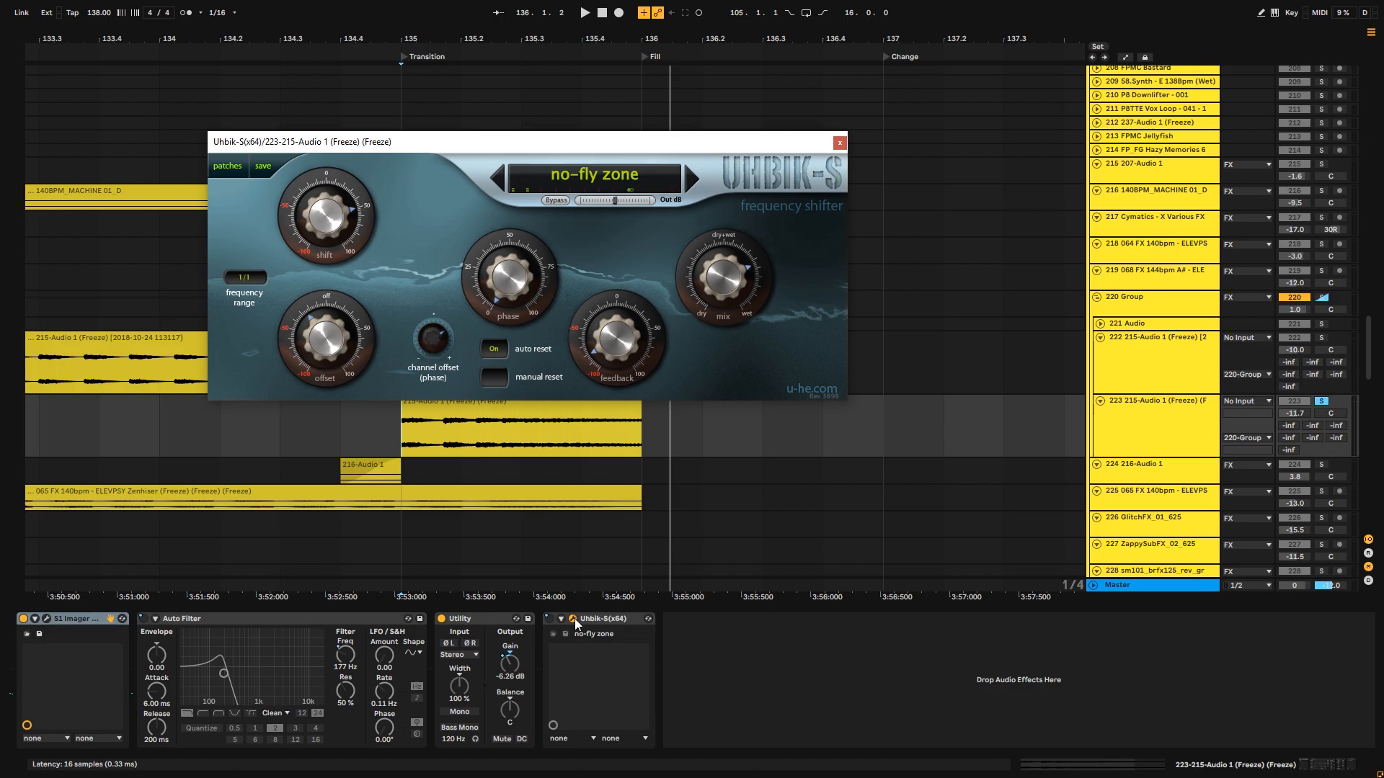
left_click(574, 618)
left_click(435, 427)
key("space")
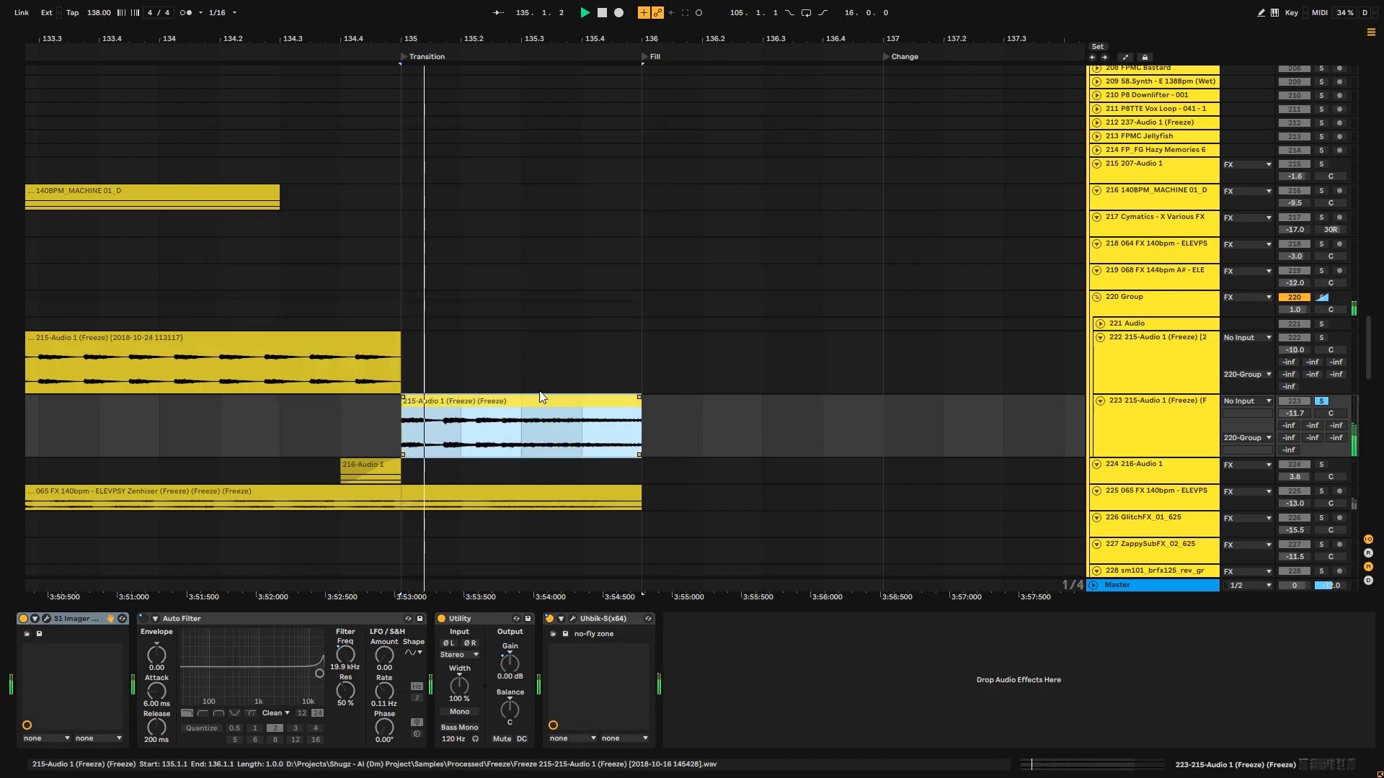
- Unsolo track 223 and play all FX tracks from the Change at bar 133 to the Fill at bar 136
left_click(1322, 402)
left_click_drag(516, 37, 821, 21)
key("space")
left_click(479, 419)
key("space")
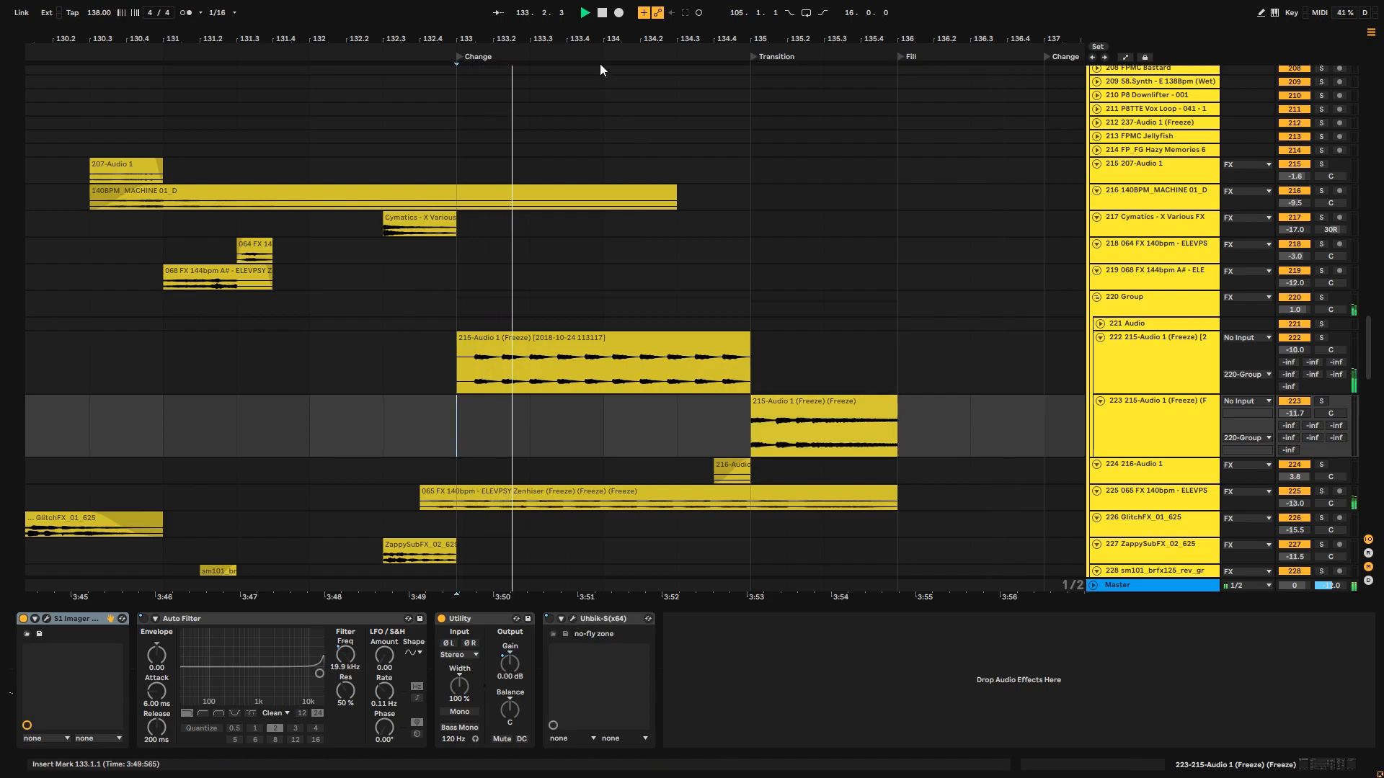
left_click_drag(593, 32, 657, 21)
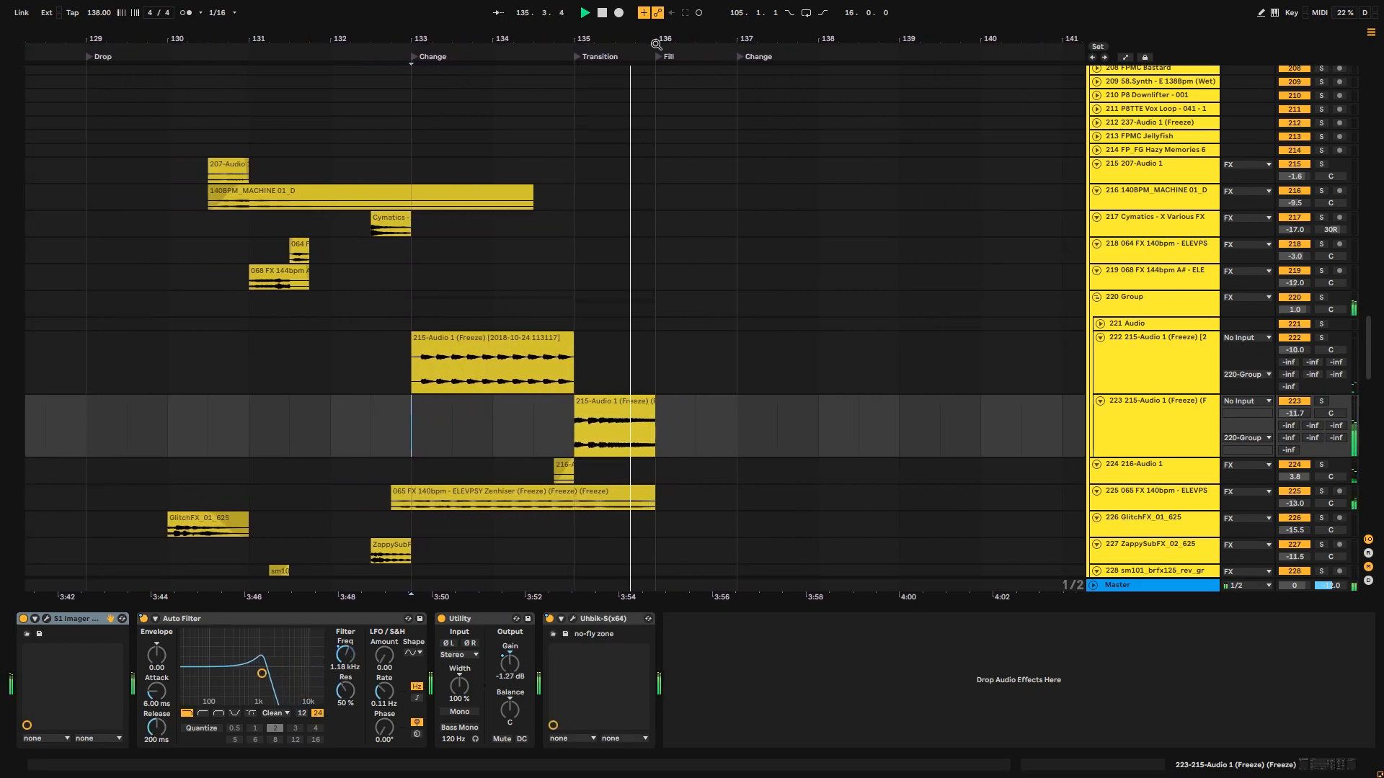
key("space")
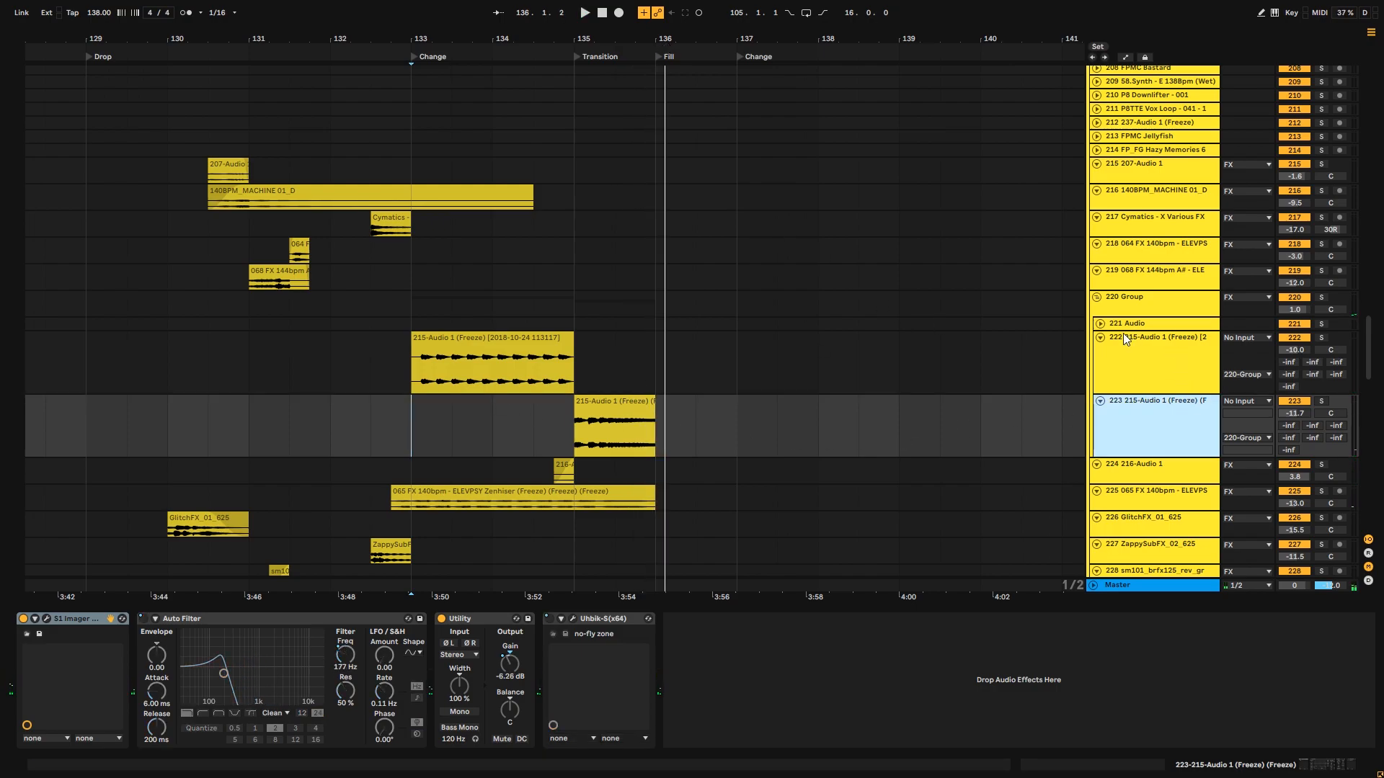
- Fold tracks 222 and 223 and place the insert marker at the Fill, bar 136, on track 222
left_click(1100, 337)
left_click(1100, 351)
key("space")
left_click(648, 338)
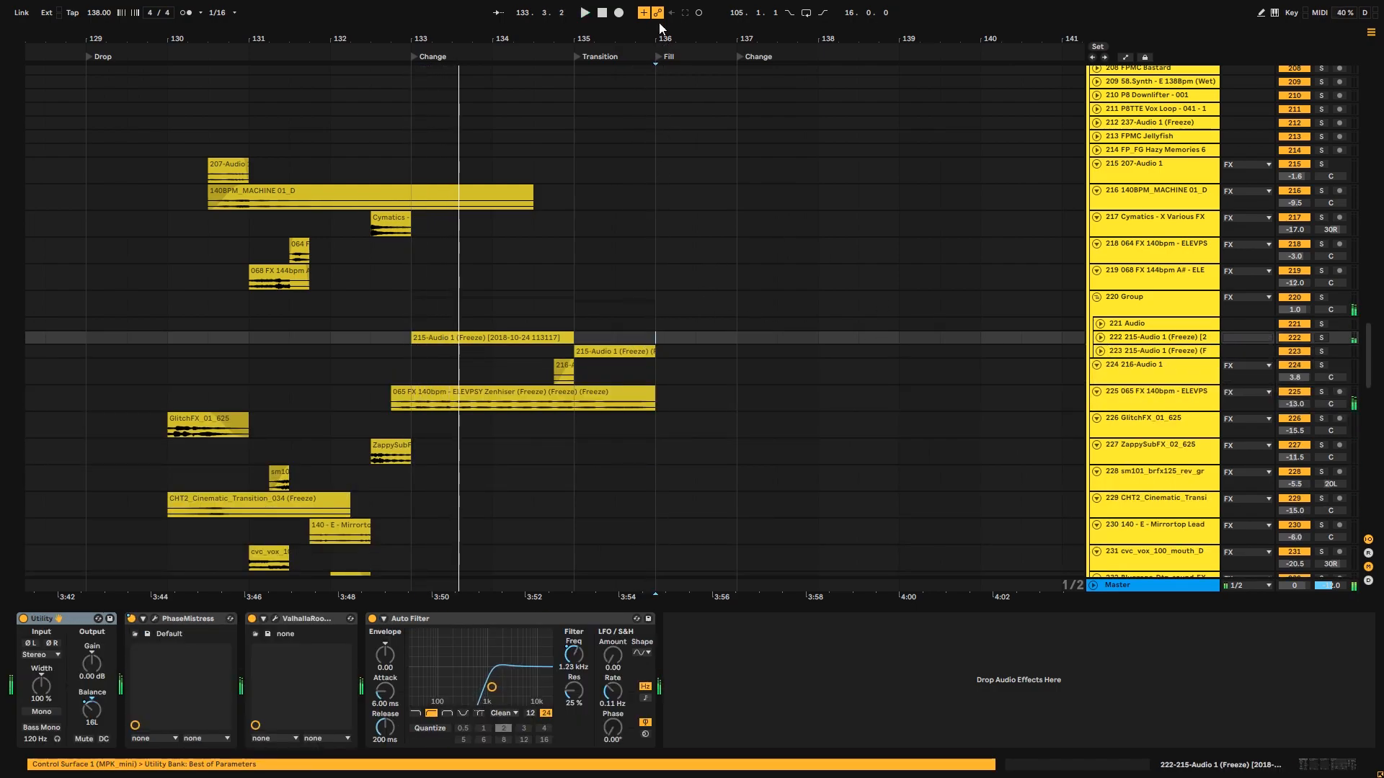
- Play the Fill's FX clips on tracks 239 to 243 from bar 136
left_click_drag(931, 38, 847, 43)
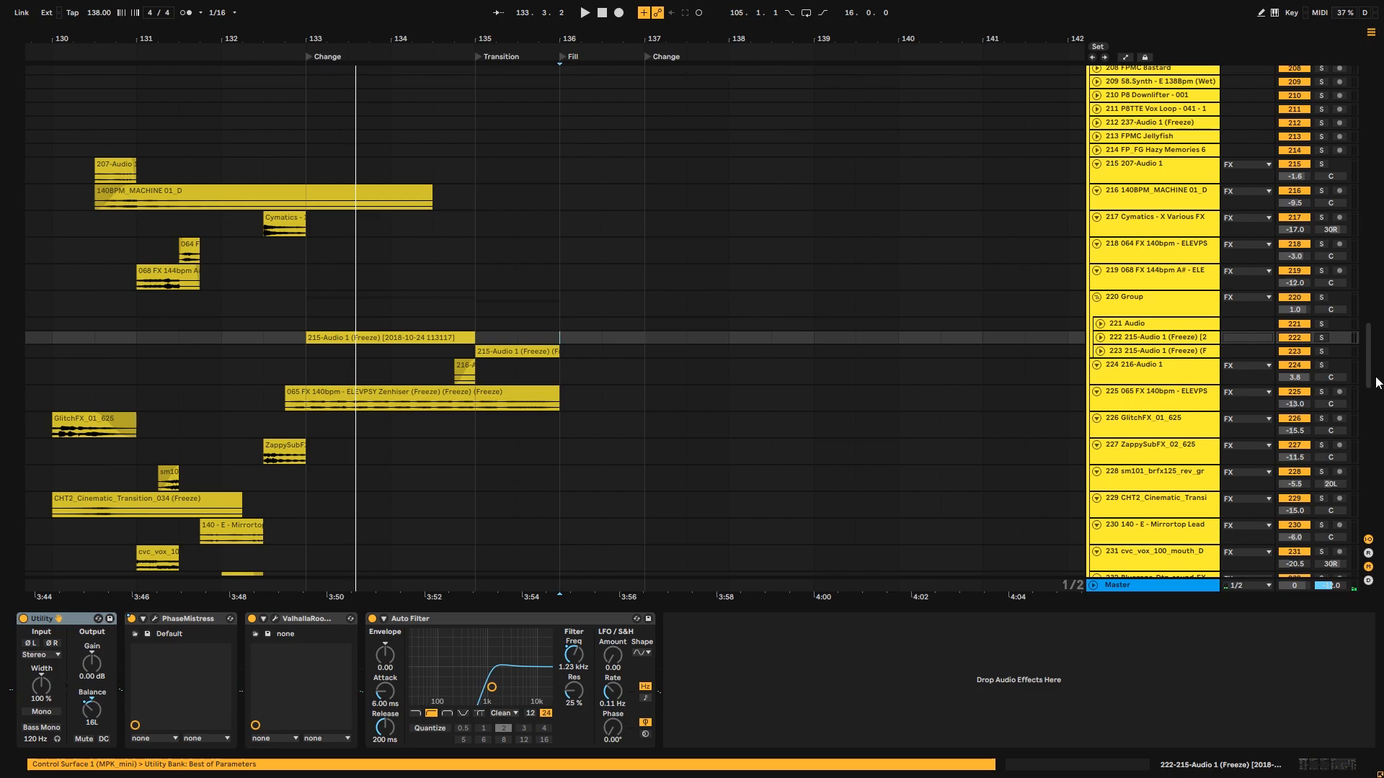
scroll(1353, 439, "down", 10)
key("space")
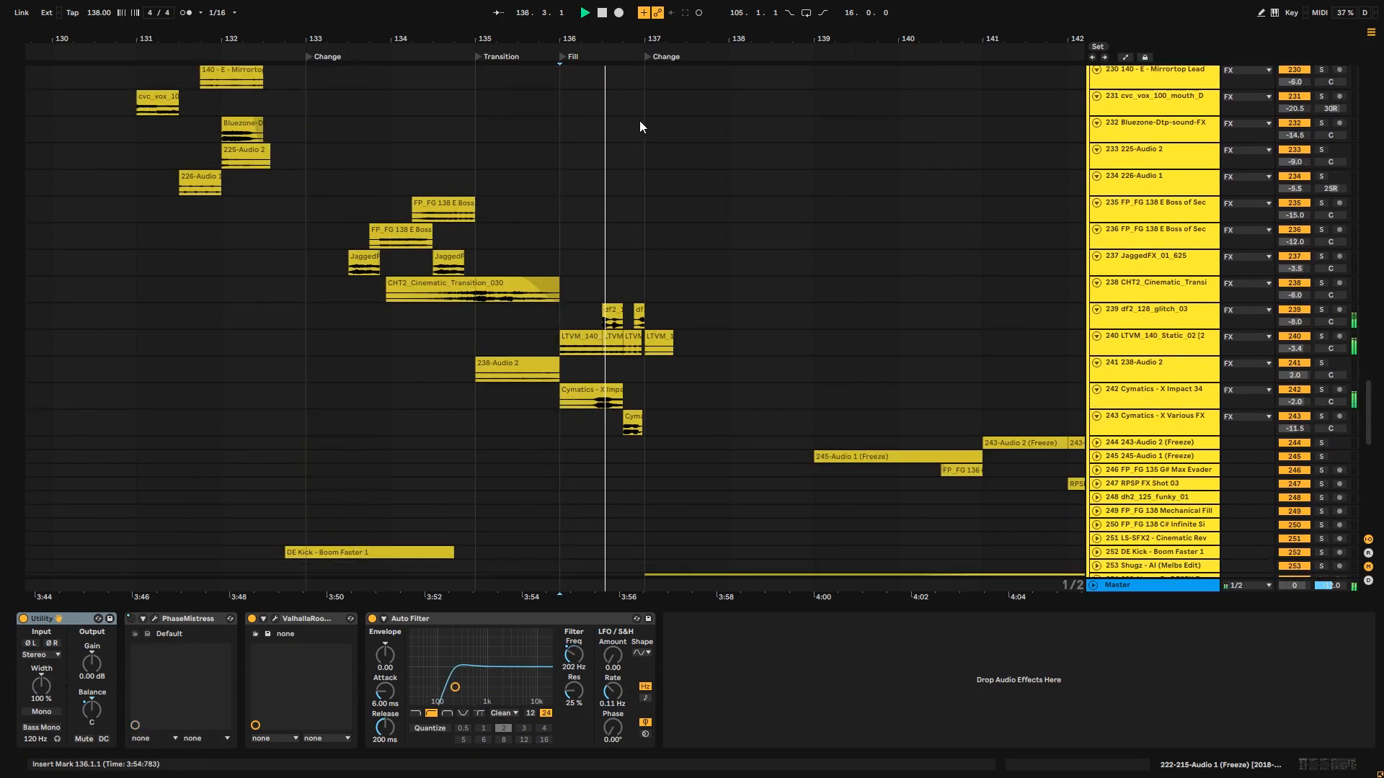
- Stop playback and select 136.1.1 to 136.3.1 of the LTVM_140_Static_02 clip on track 240
left_click_drag(615, 38, 617, 72)
key("space")
left_click_drag(430, 343, 572, 343)
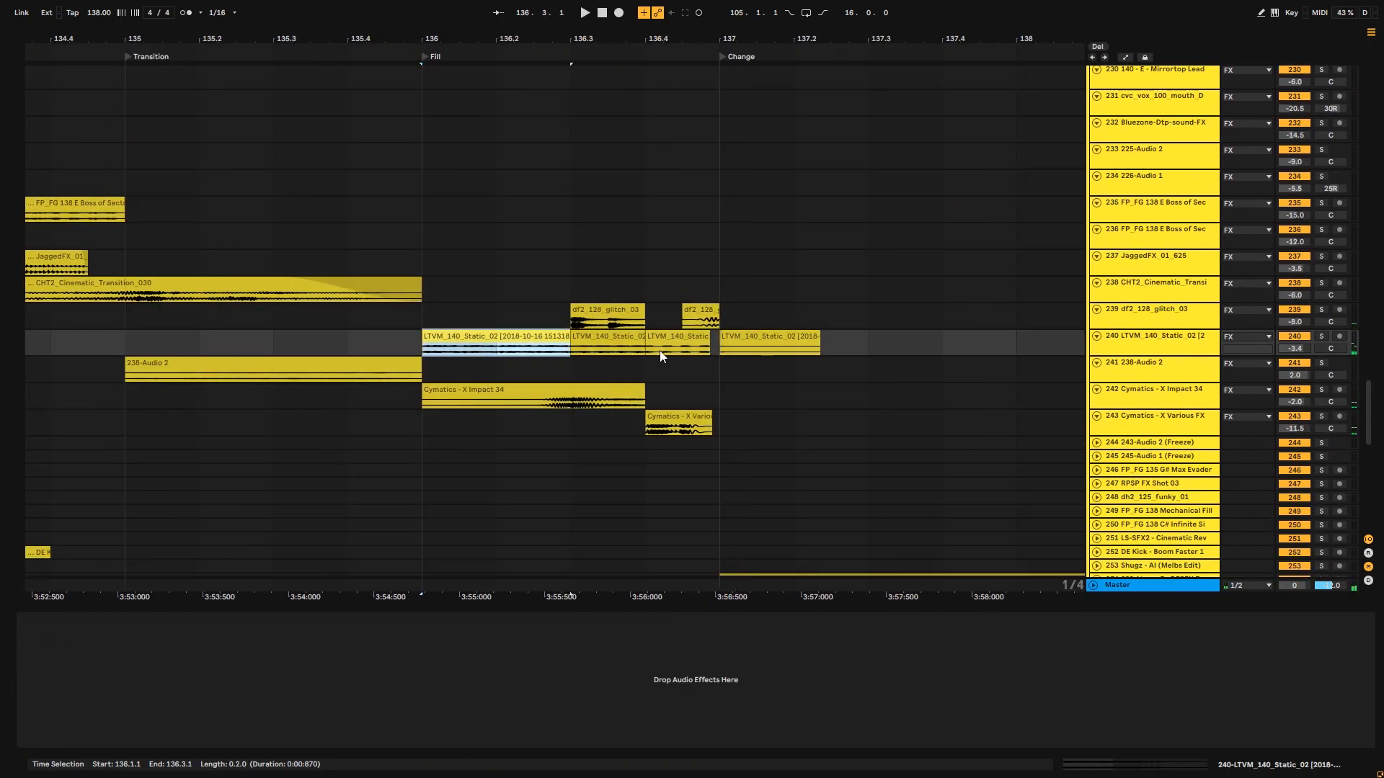
- Solo track 240 and play the LTVM_140_Static_02 clip from the Fill at bar 136
left_click(1320, 337)
key("space")
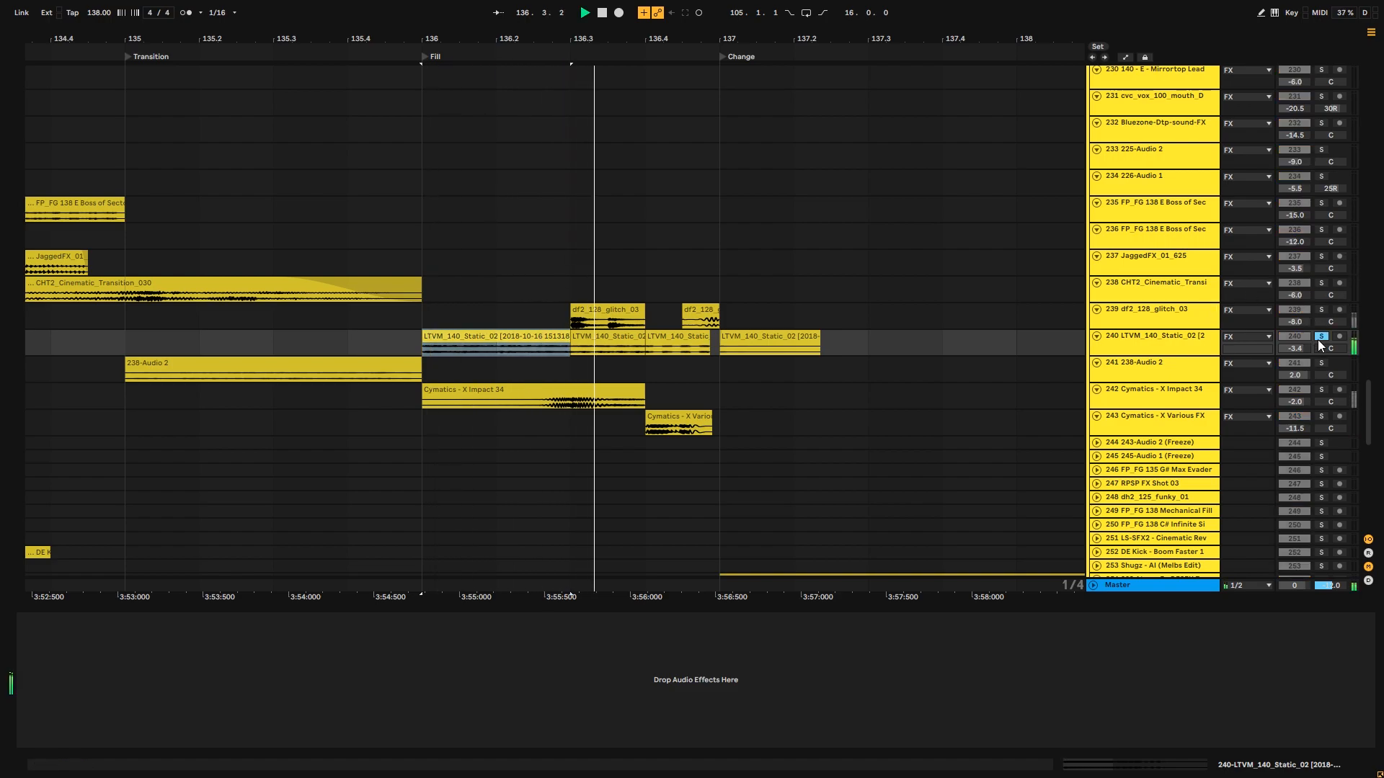
key("space")
key("space")
key("space")
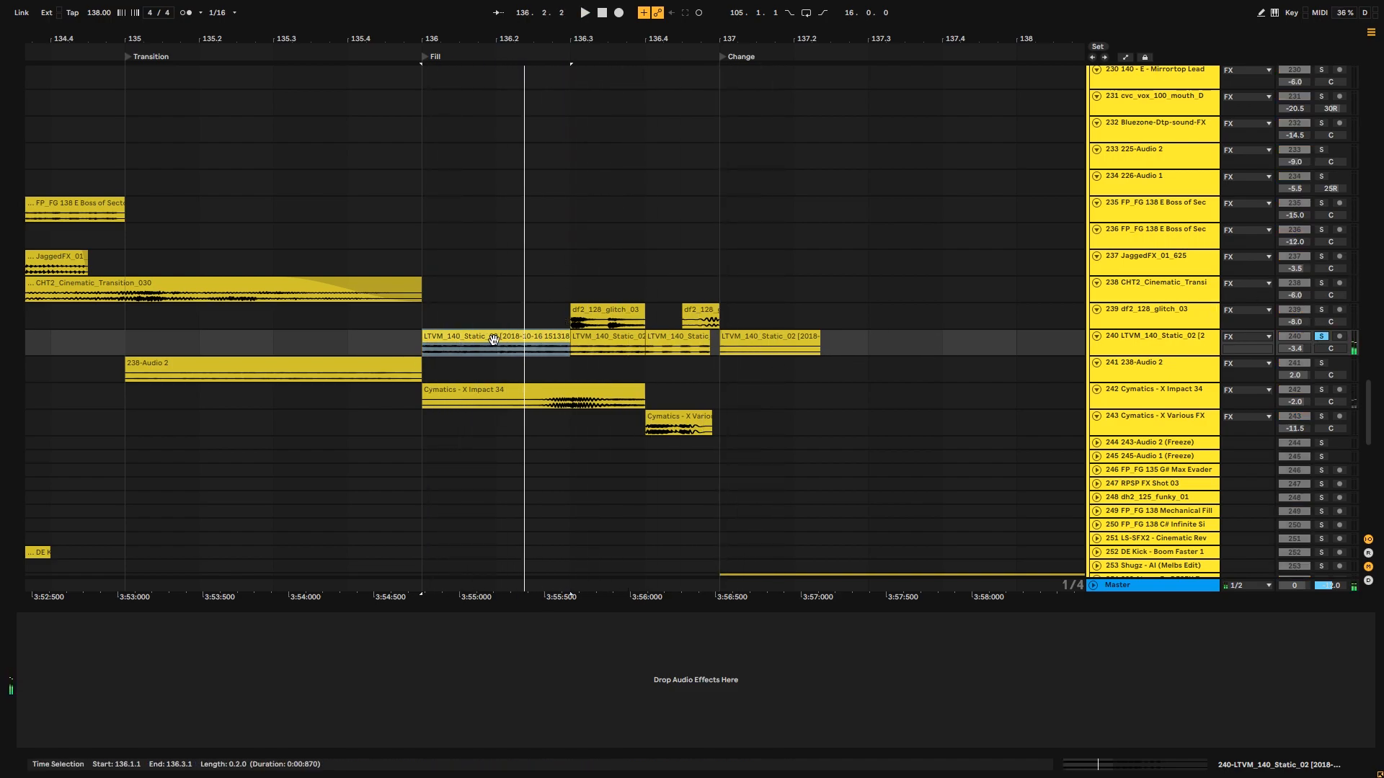
- Audition the successive LTVM_140_Static_02 slices up to 136.4 on track 240 and increase the track's height
left_click(573, 348)
left_click(505, 343)
key("space")
key("space")
left_click(573, 347)
left_click(604, 337)
key("space")
key("space")
left_click(674, 344)
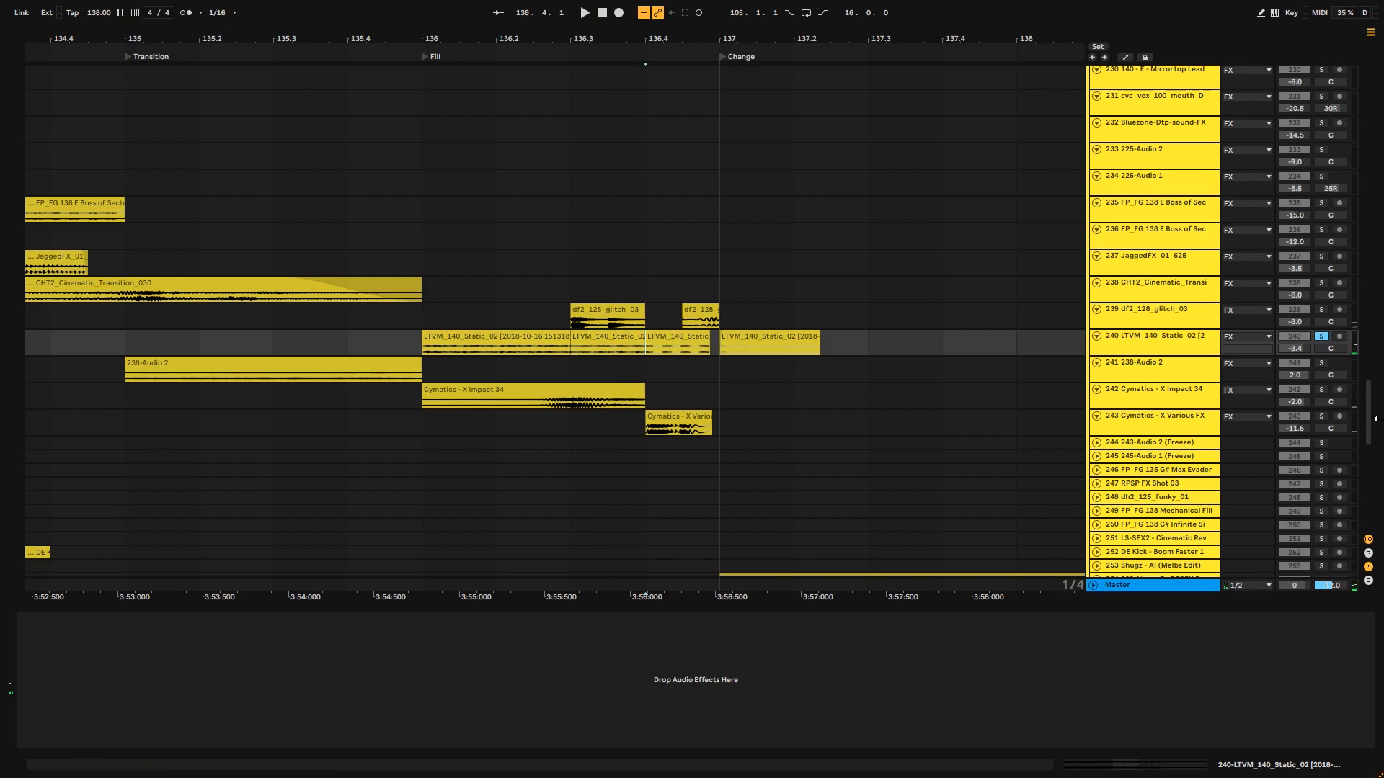
left_click_drag(1137, 355, 1136, 404)
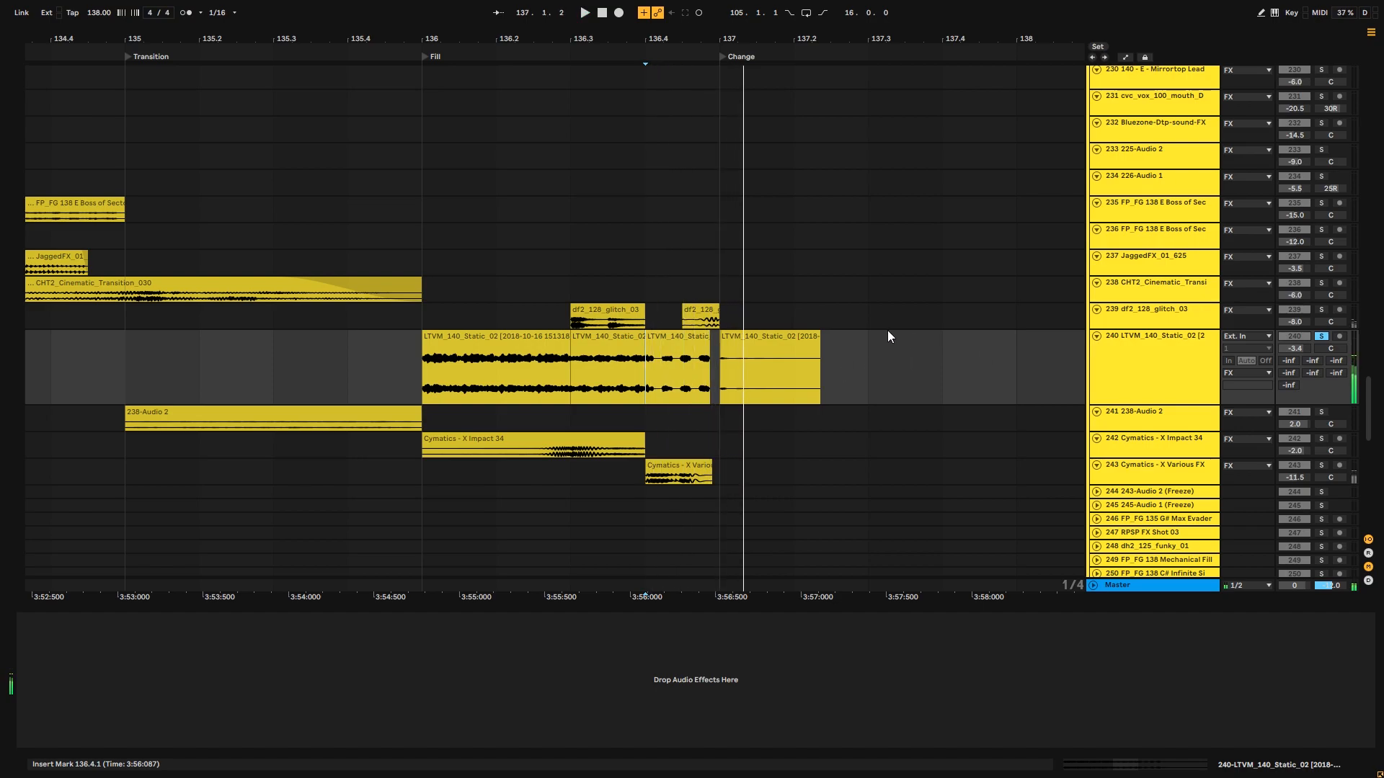
- Solo track 239 and play its df2_128_glitch_03 clips from 136.3
left_click(597, 323)
left_click(1321, 309)
key("space")
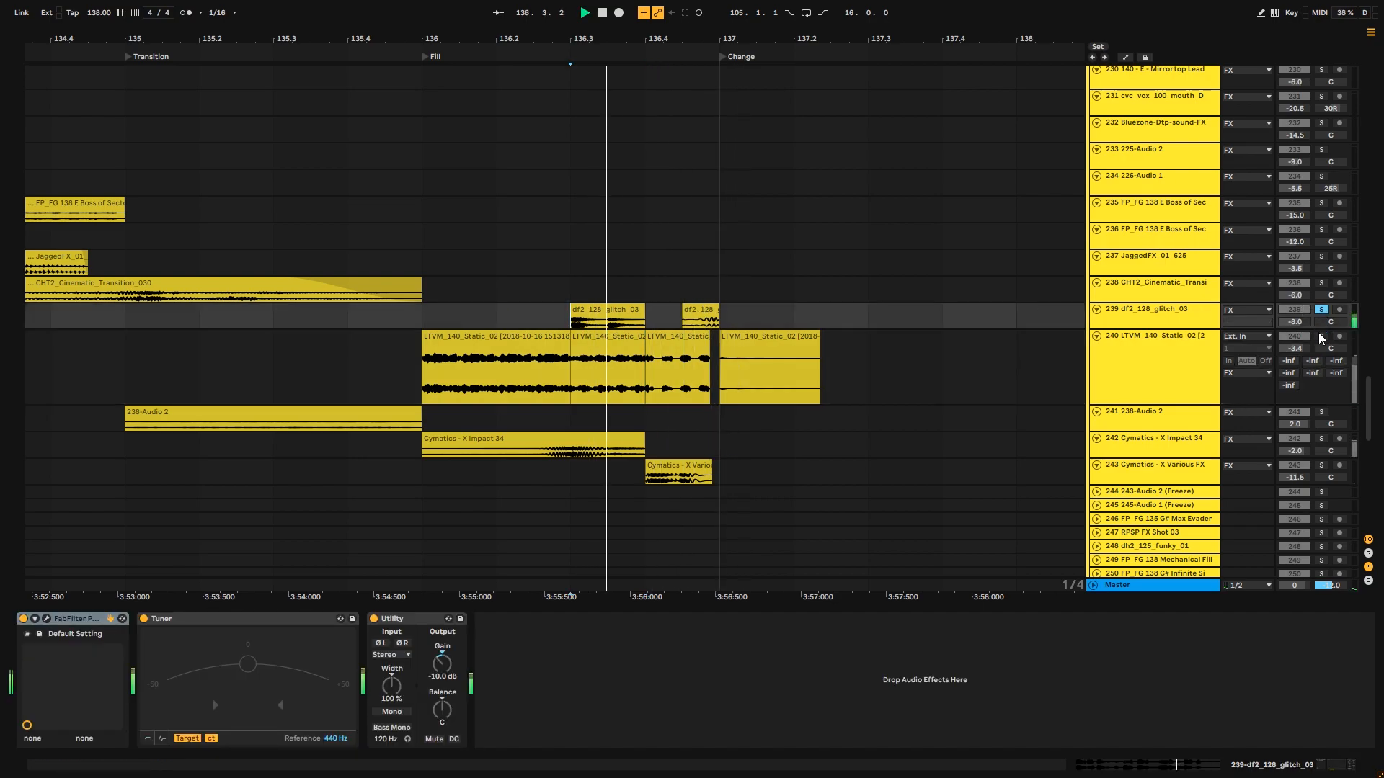
key("space")
key("space")
- Solo track 243 and play its Cymatics - X Various FX clip in the Fill
left_click(1321, 465)
key("space")
key("space")
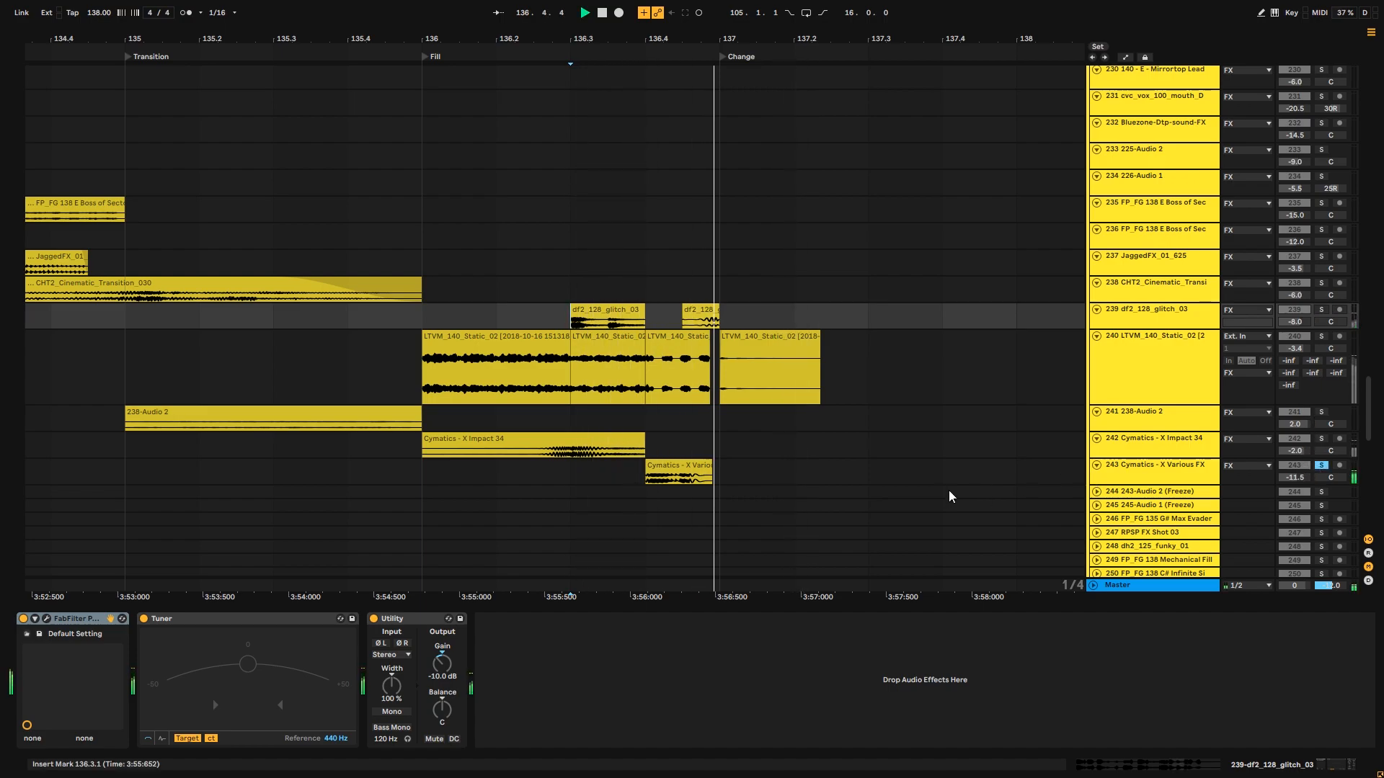
- Solo track 242 and play its Cymatics - X Impact 34 clip from bar 136
left_click(531, 441)
key("space")
left_click(1321, 438)
key("space")
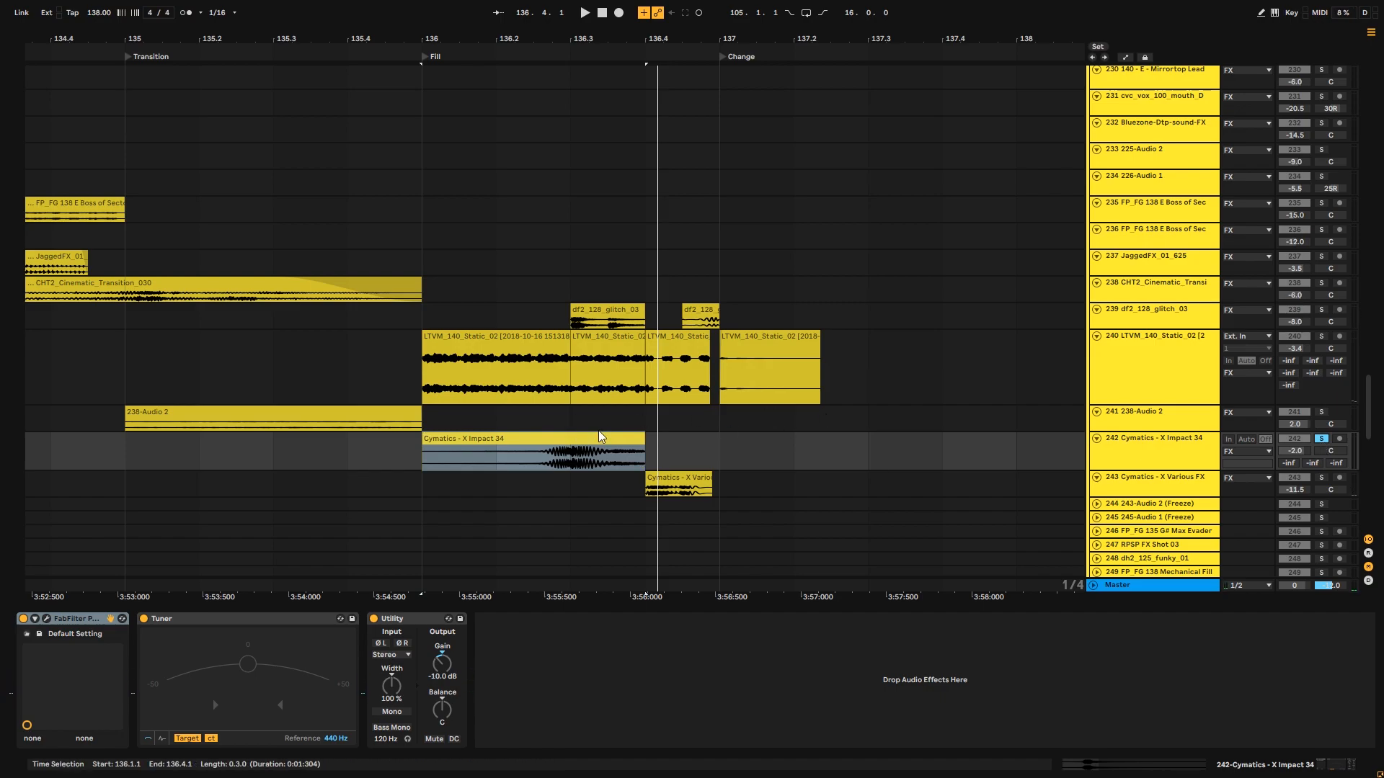
- Solo tracks 239 to 243, play them together from bar 136, and clear the solos
mouse_move(422, 460)
left_mouse_down()
mouse_move(723, 483)
mouse_move(739, 400)
left_mouse_up()
left_click(1321, 335)
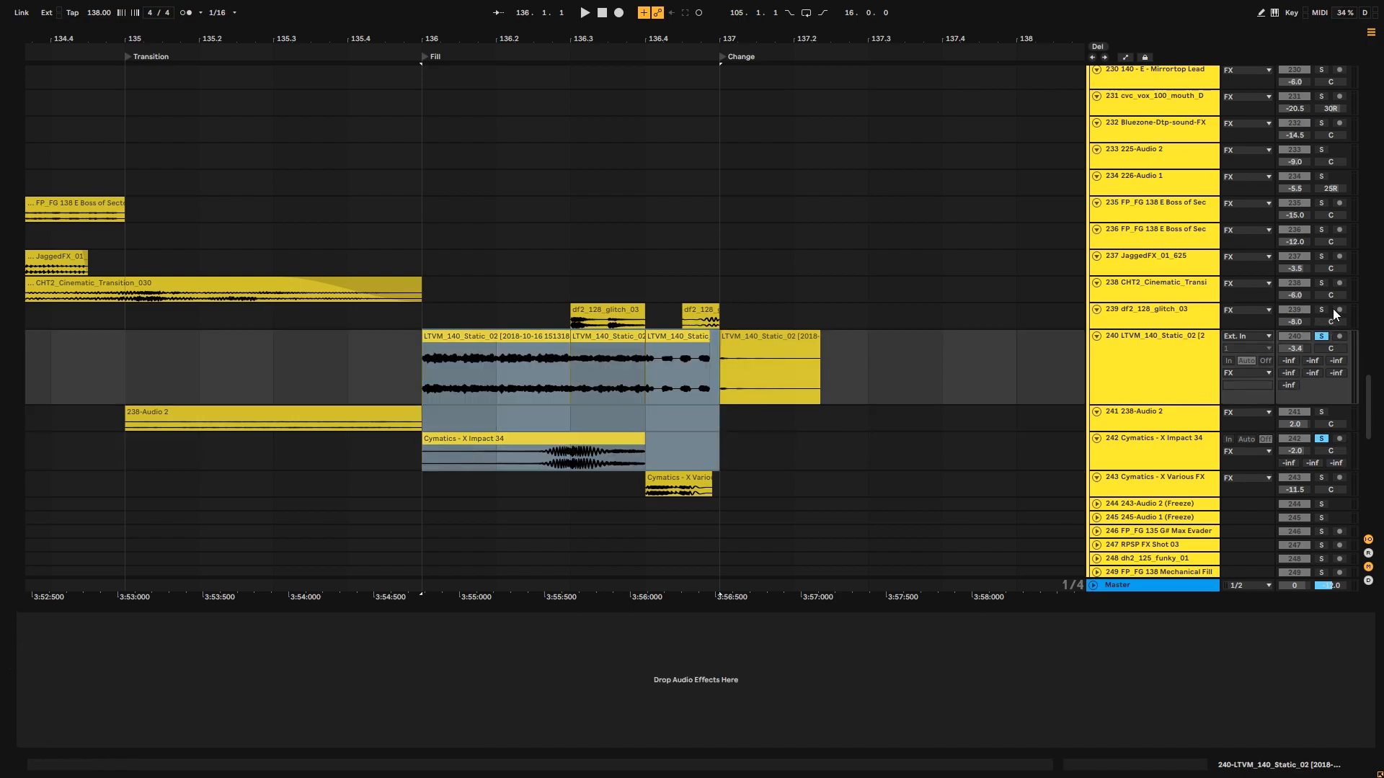
left_click(1322, 311)
left_click(412, 385)
key("space")
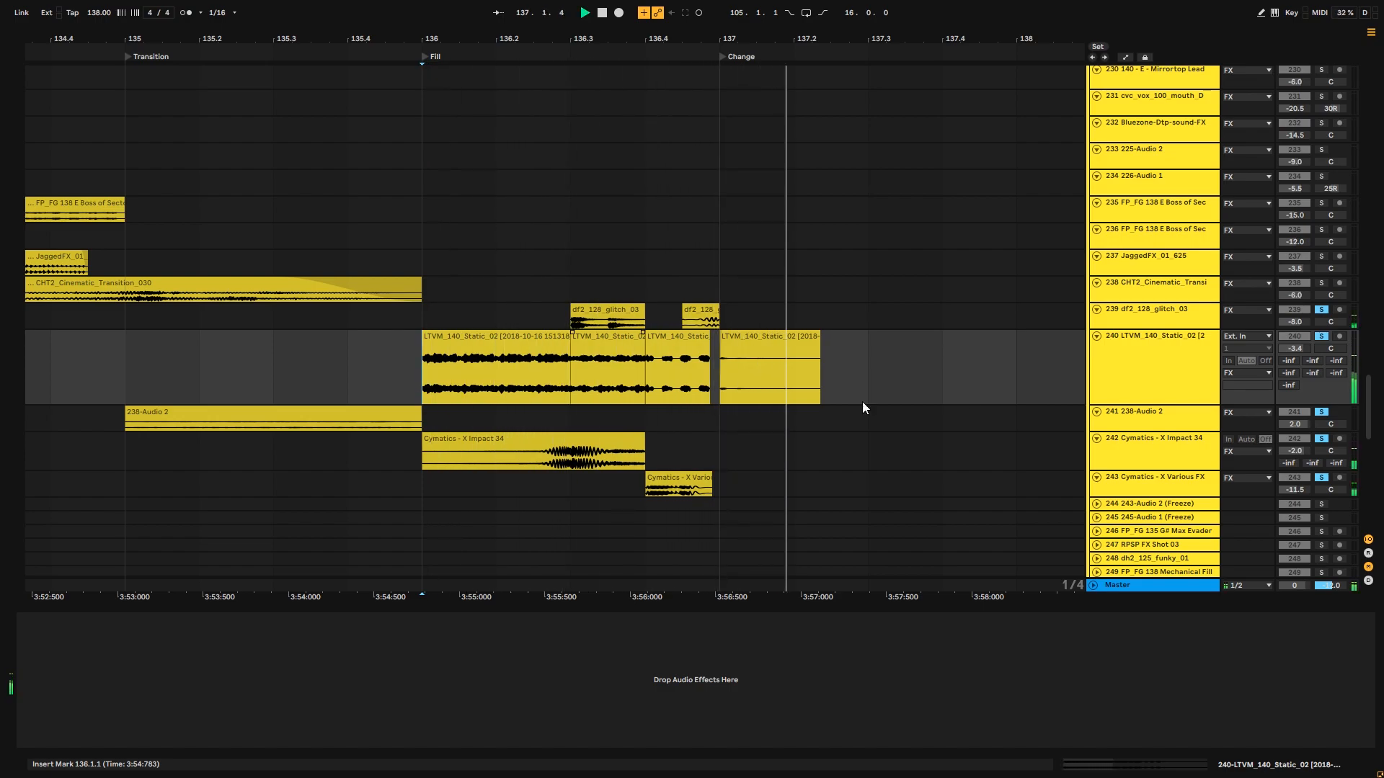
left_click(1324, 336)
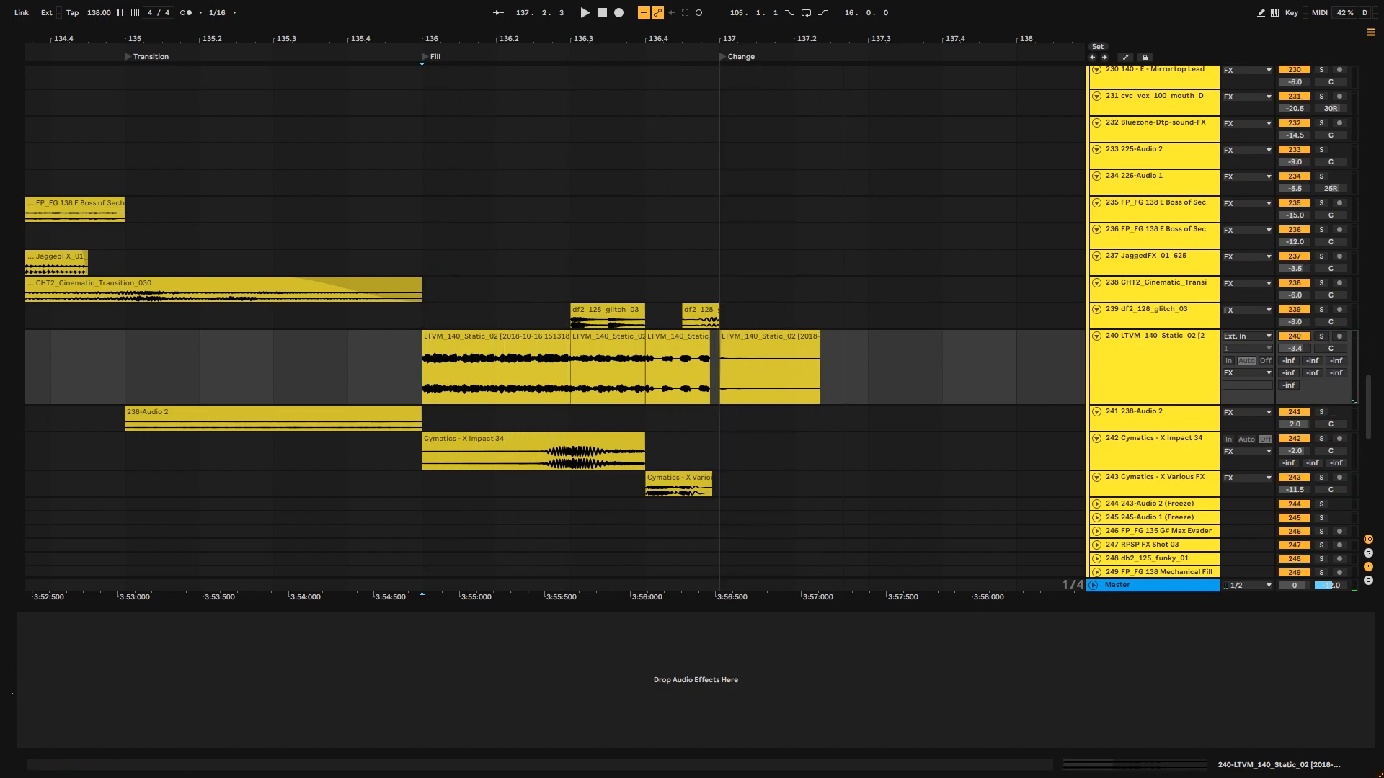
- Play all tracks from the Transition at bar 135 and fold the FX group
left_click_drag(503, 33, 695, 28)
left_click(374, 130)
key("space")
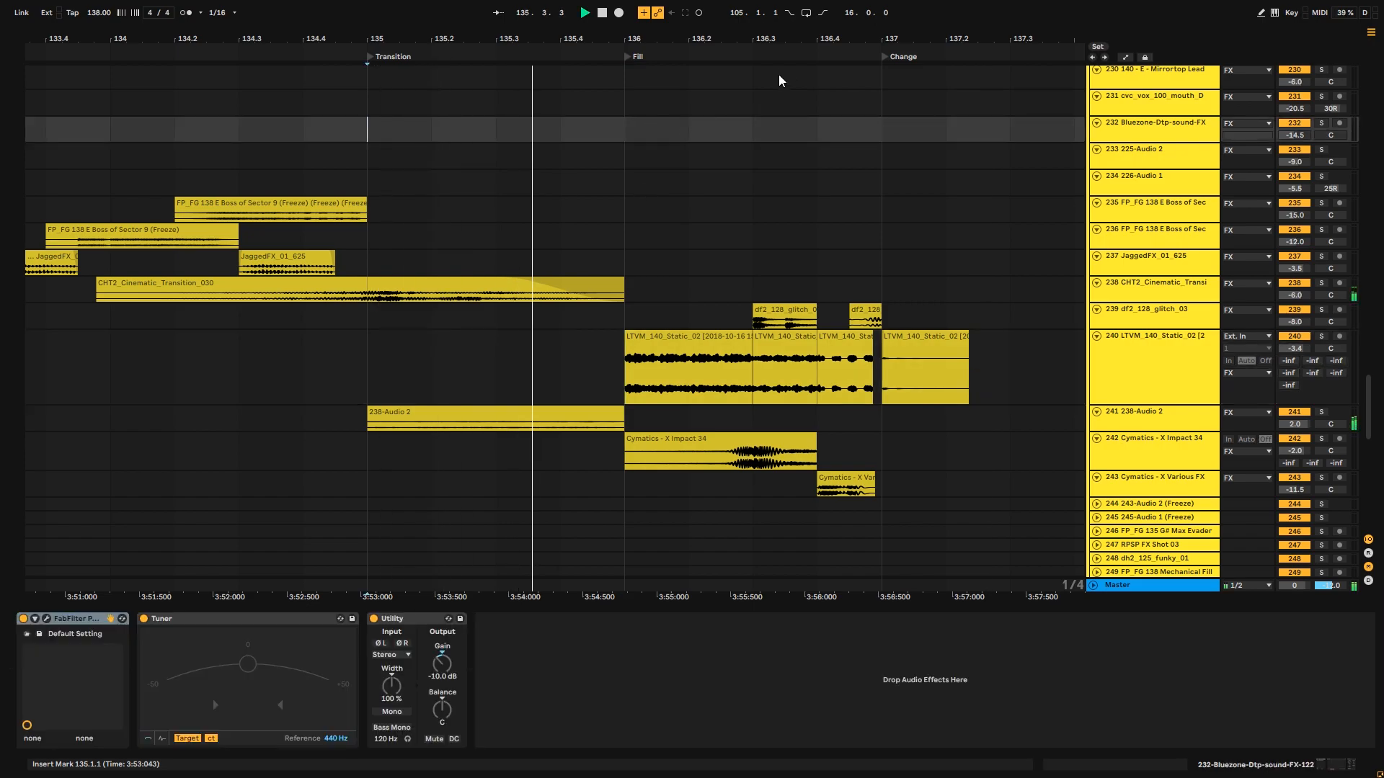
left_click_drag(790, 31, 625, 31)
scroll(1182, 383, "up", 10)
left_click(1093, 325)
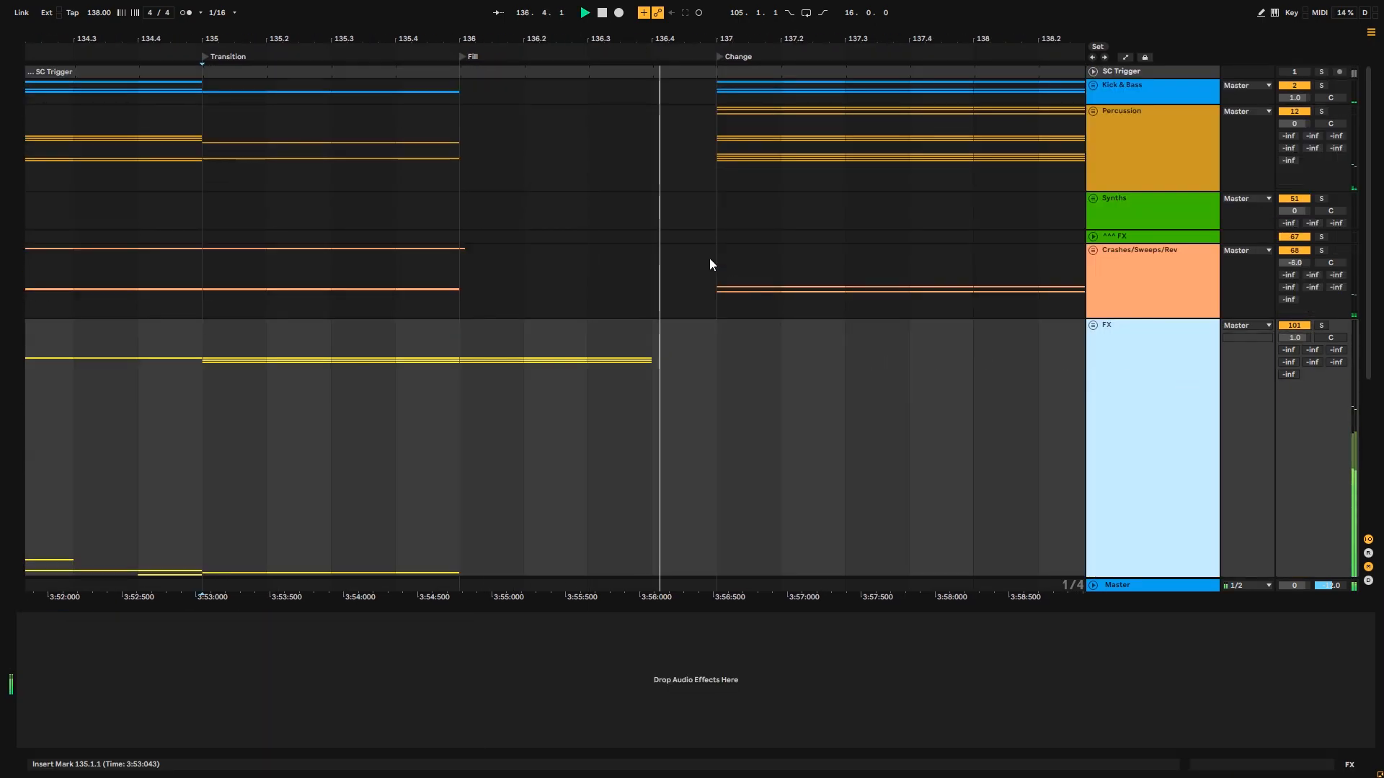
- Stop playback and place the insert marker at the Change, bar 137, on the FX group
left_click_drag(1370, 142, 1369, 213)
left_click(725, 360)
key("space")
left_click_drag(877, 39, 402, 36)
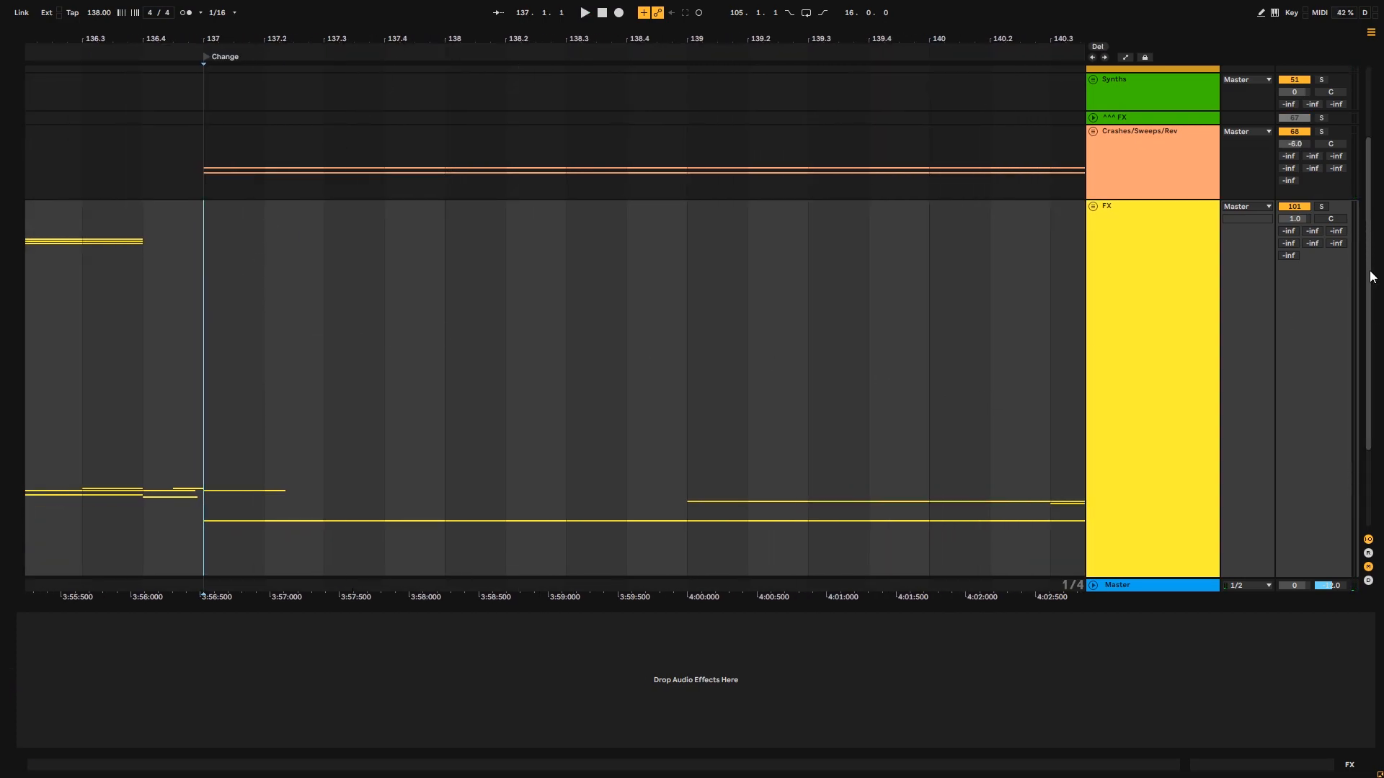
- Unfold the Percussion group and its Bass Hit Perc subgroup, collapsing the Kick Clap track
scroll(1369, 272, "up", 3)
left_click(1093, 111)
left_click(1156, 259)
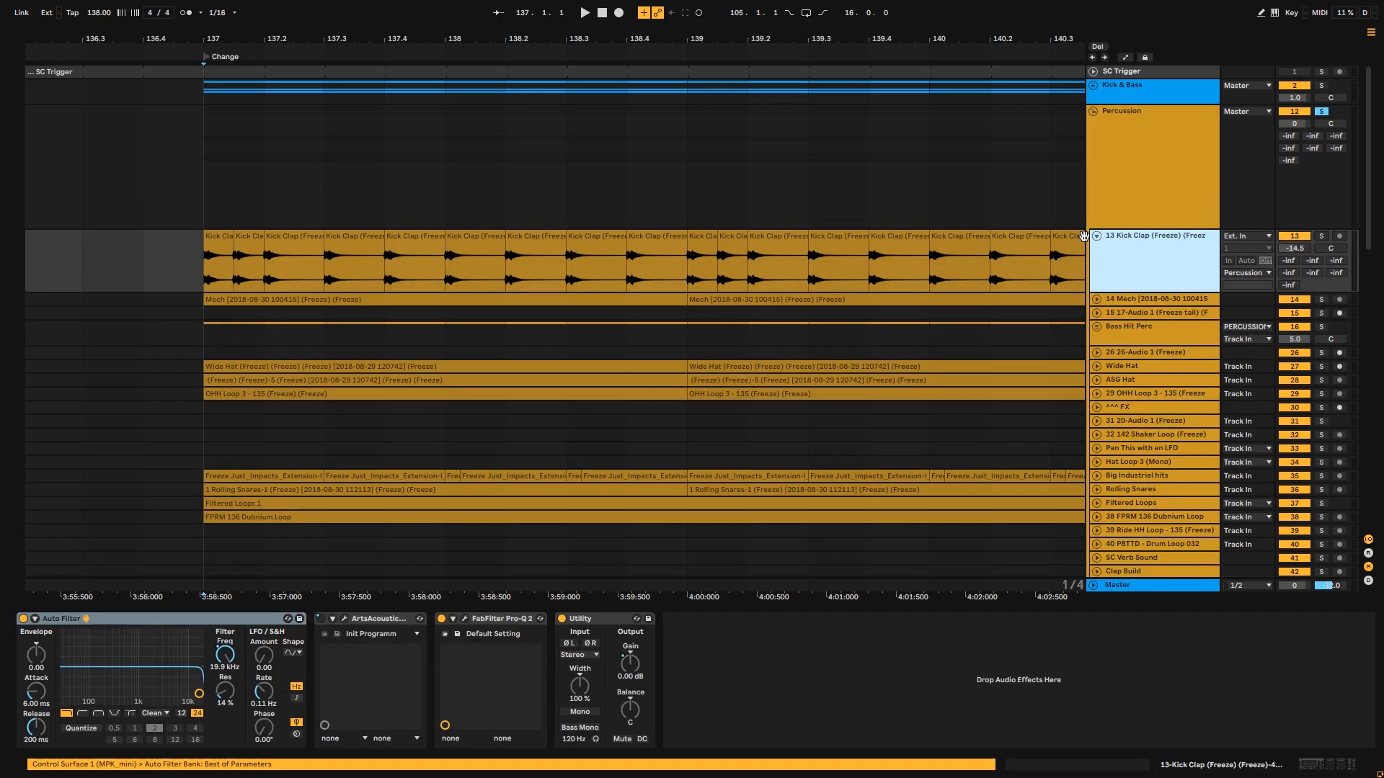
left_click(1097, 236)
left_click(1104, 284)
left_click(1097, 279)
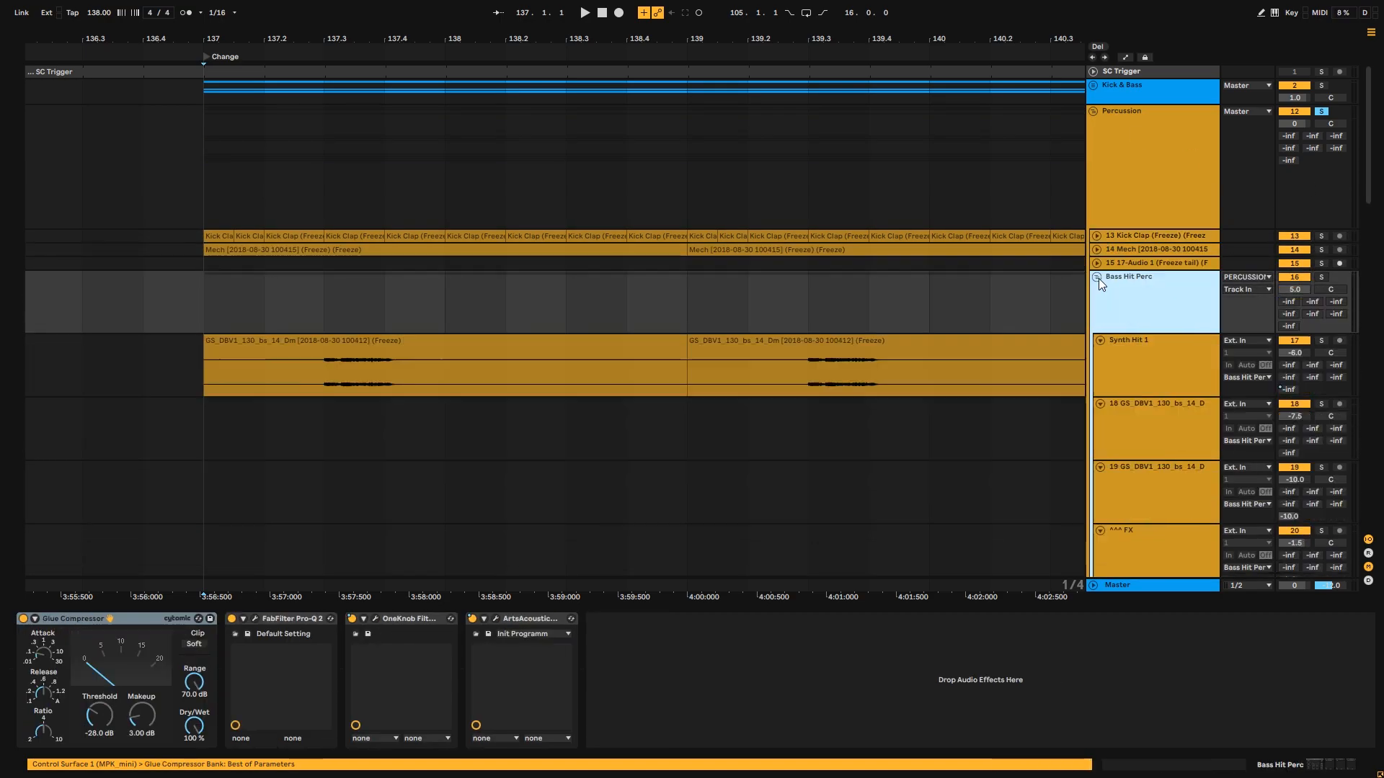
- Solo the Bass Hit Perc group and play it from the Change at bar 137
left_click(1321, 277)
key("space")
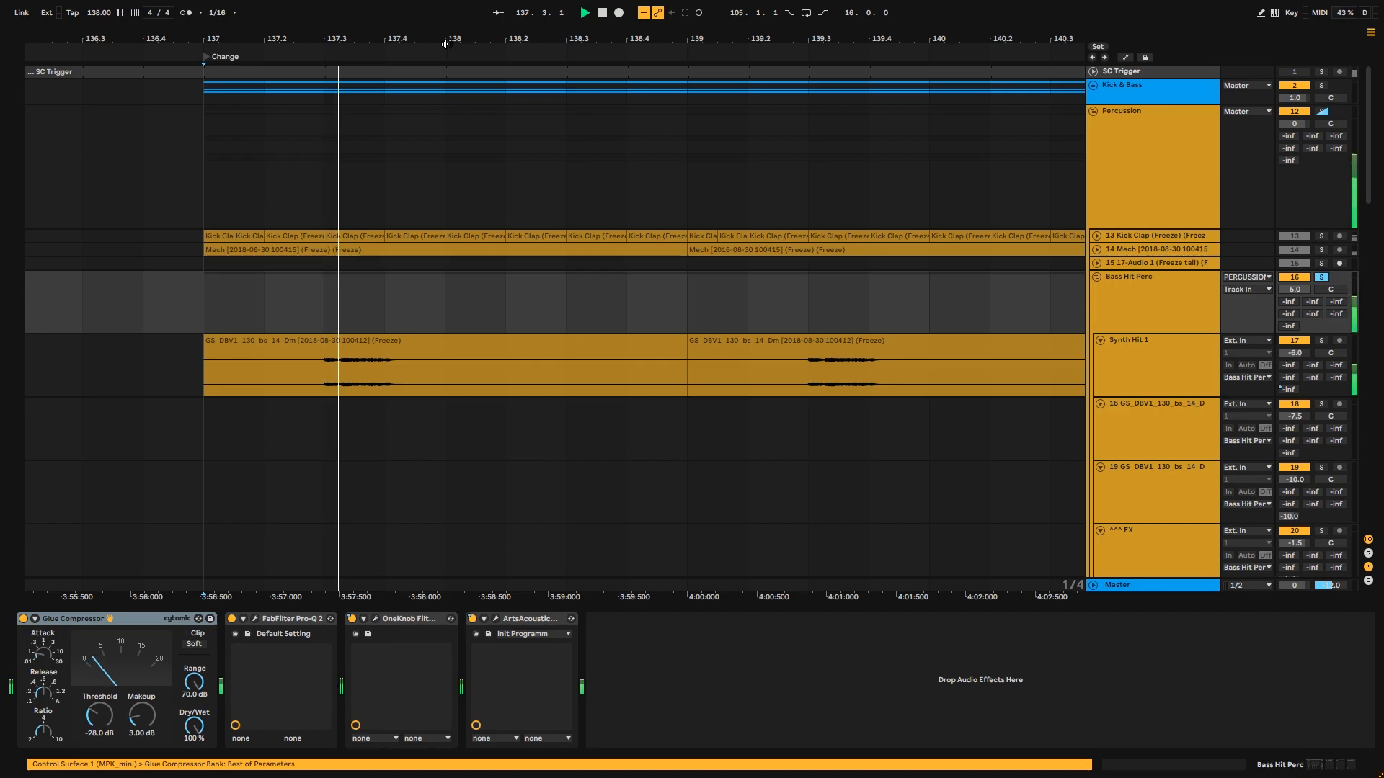
left_click_drag(452, 37, 384, 16)
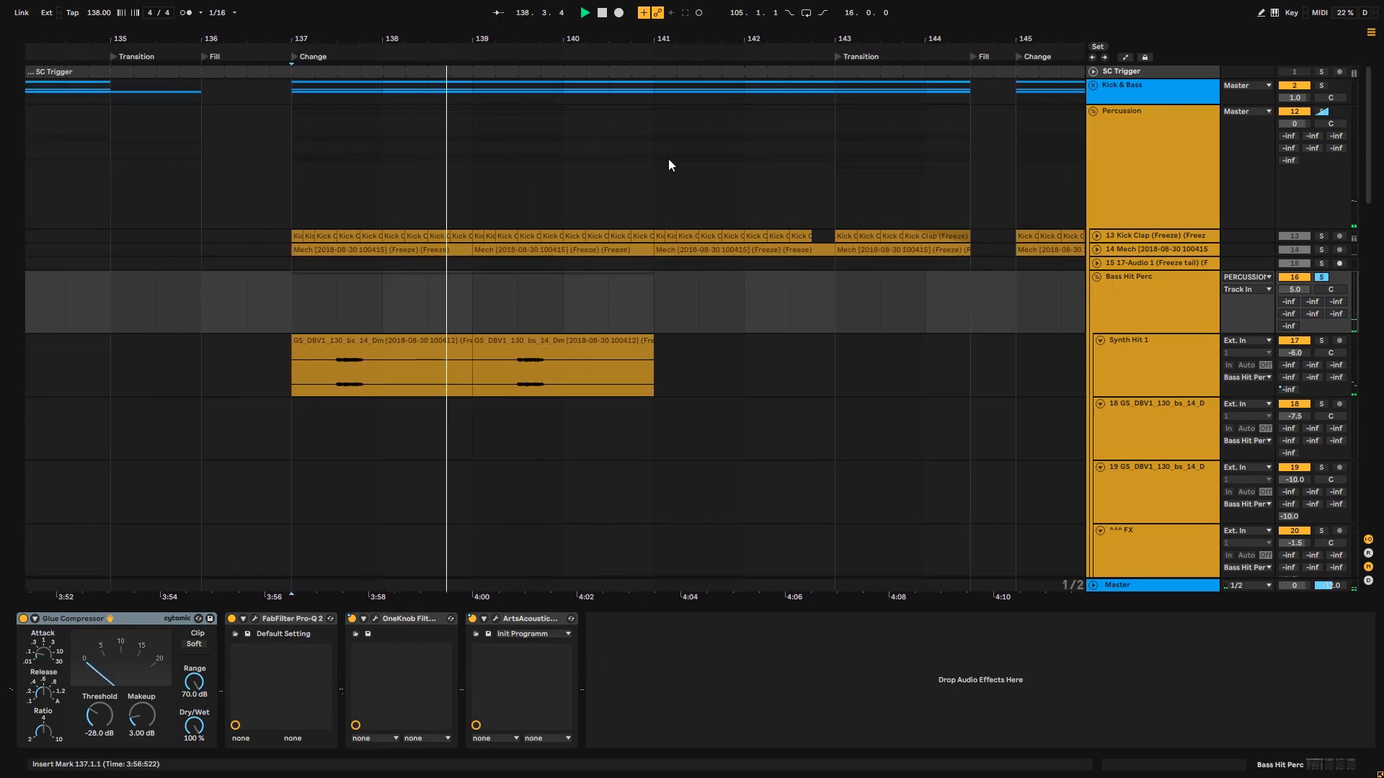
- Collapse tracks 17 to 25 inside the Bass Hit Perc group and stop playback
scroll(667, 163, "down", 5)
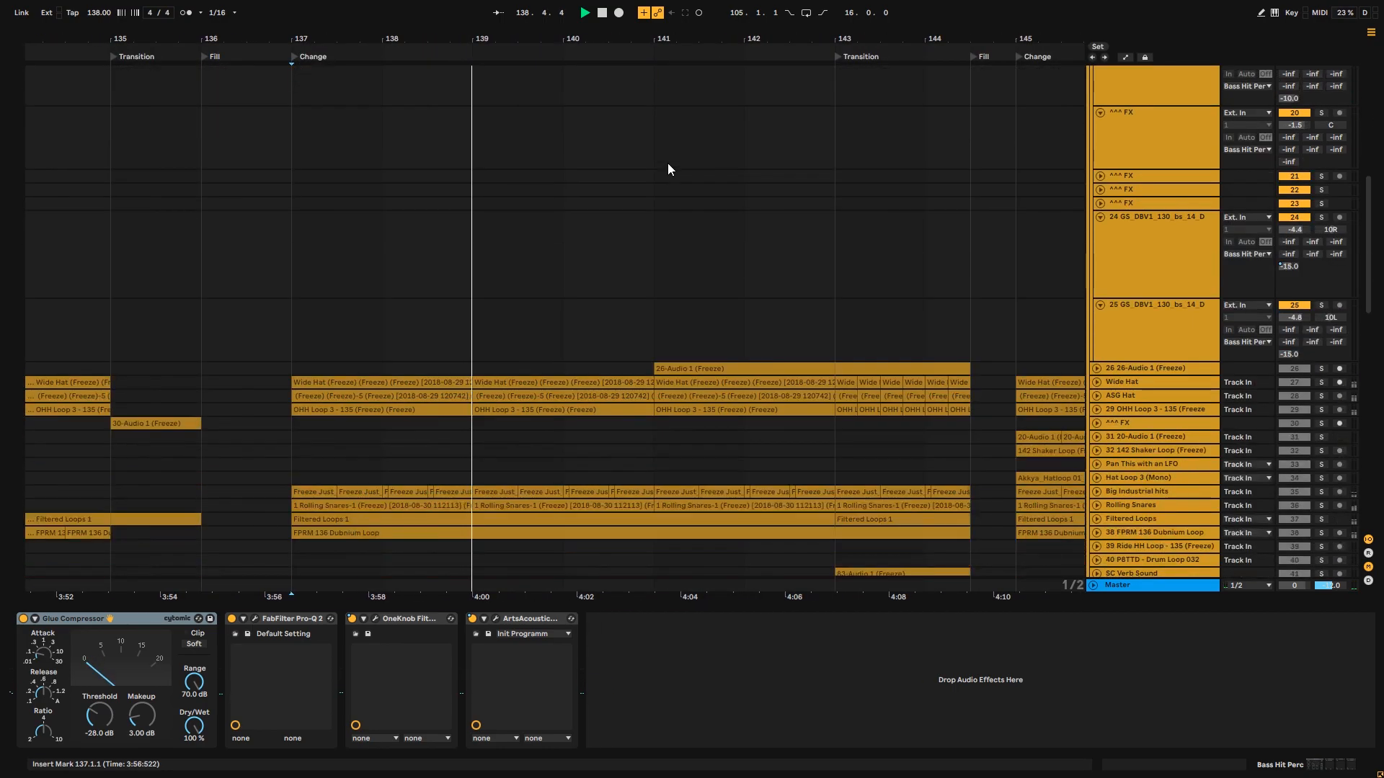
left_click(1134, 286)
key("ctrl+a")
key("u")
scroll(782, 216, "up", 4)
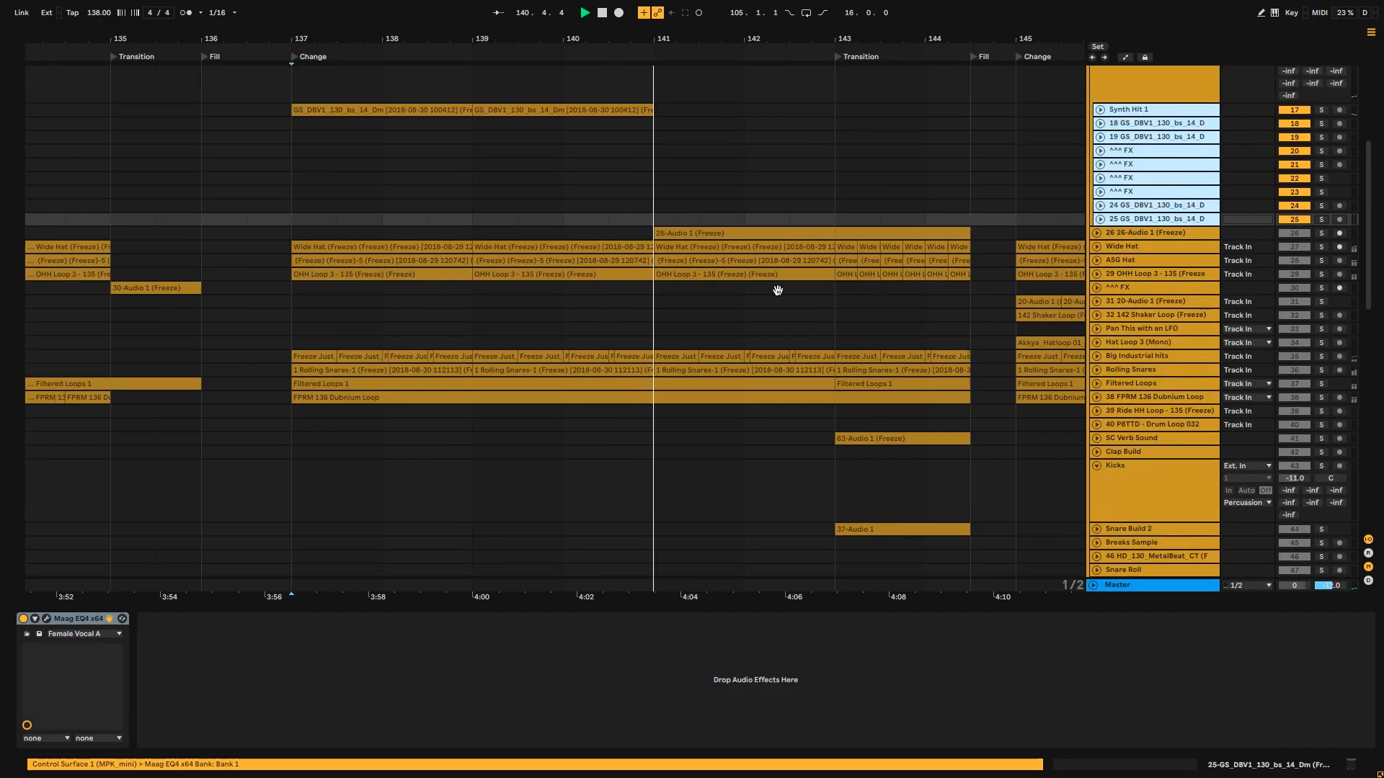
key("space")
- Expand track 26 and play its 26-Audio 1 (Freeze) clip from the middle of bar 141
scroll(1034, 285, "up", 1)
left_click(1146, 320)
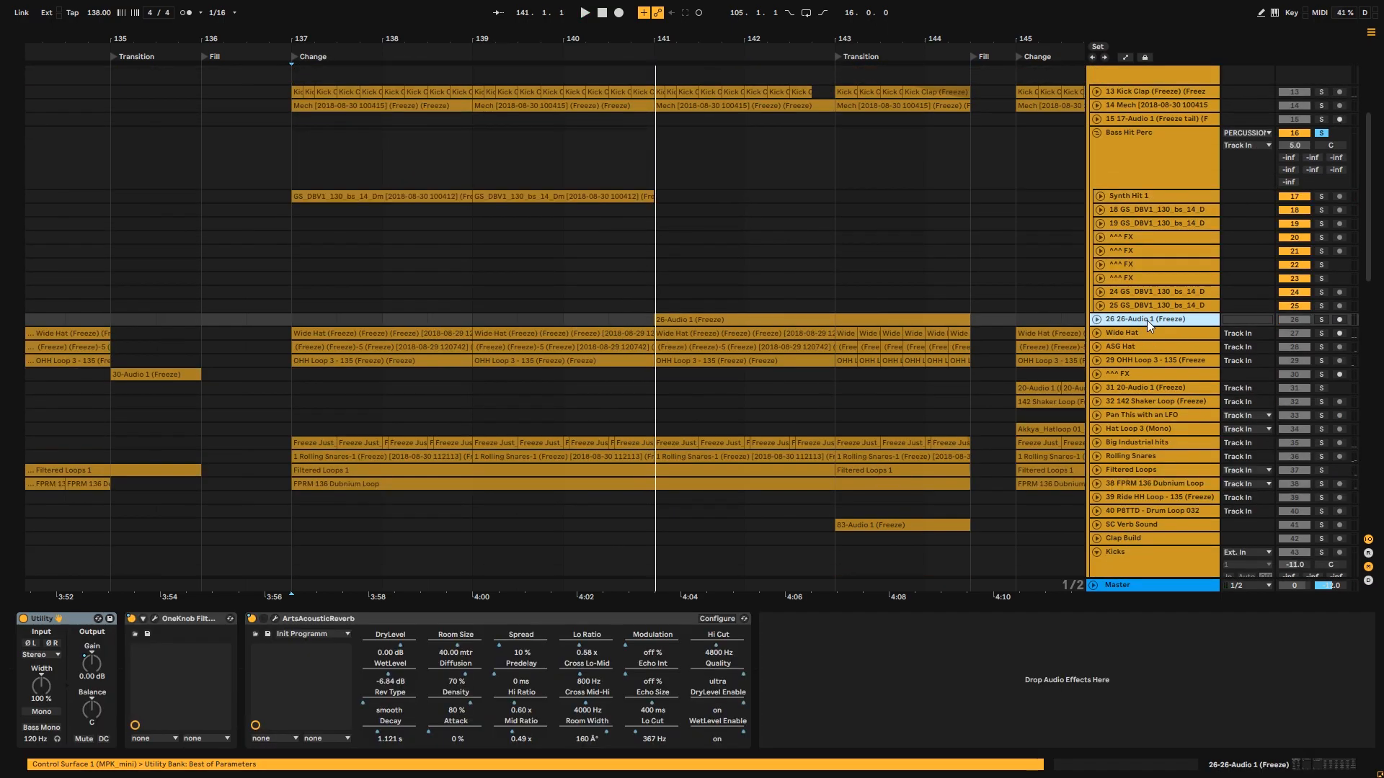
key("space")
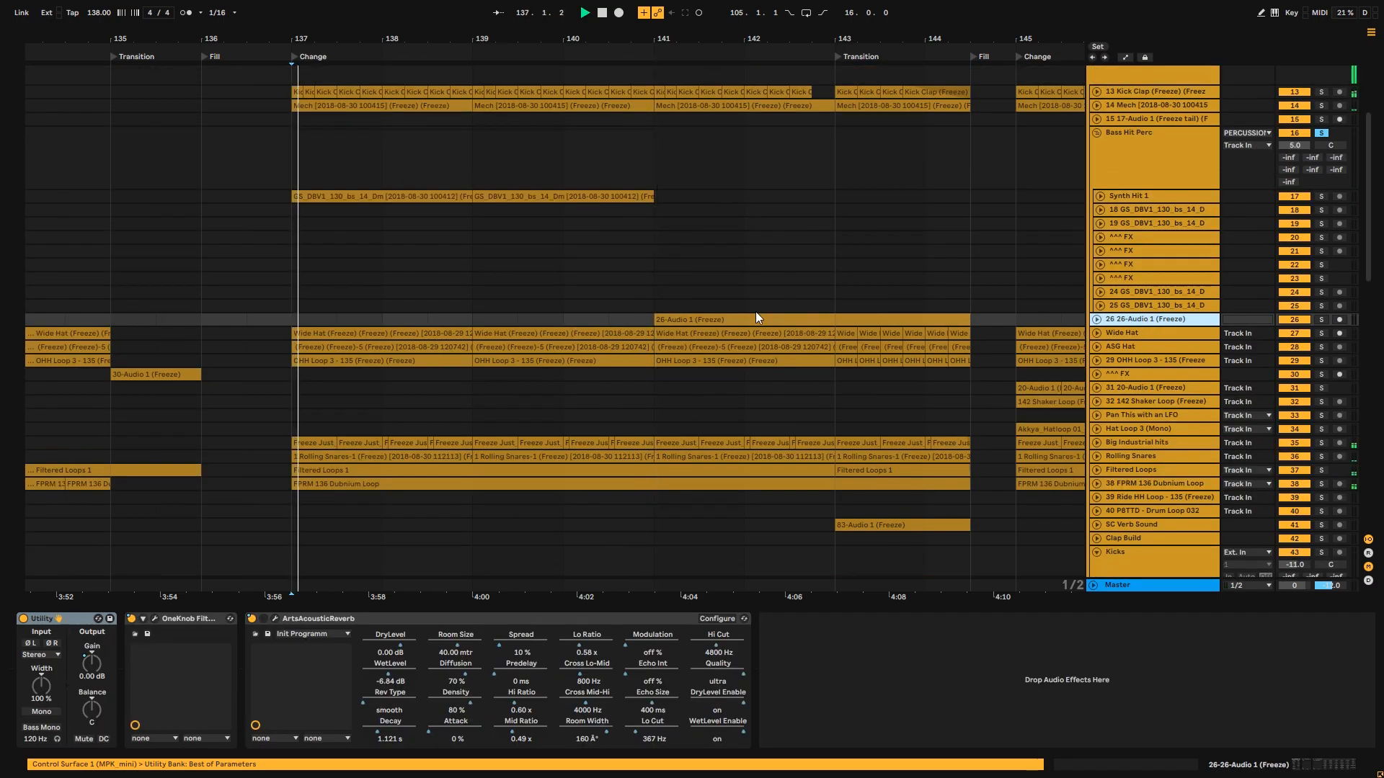
left_click(1096, 320)
left_click(706, 352)
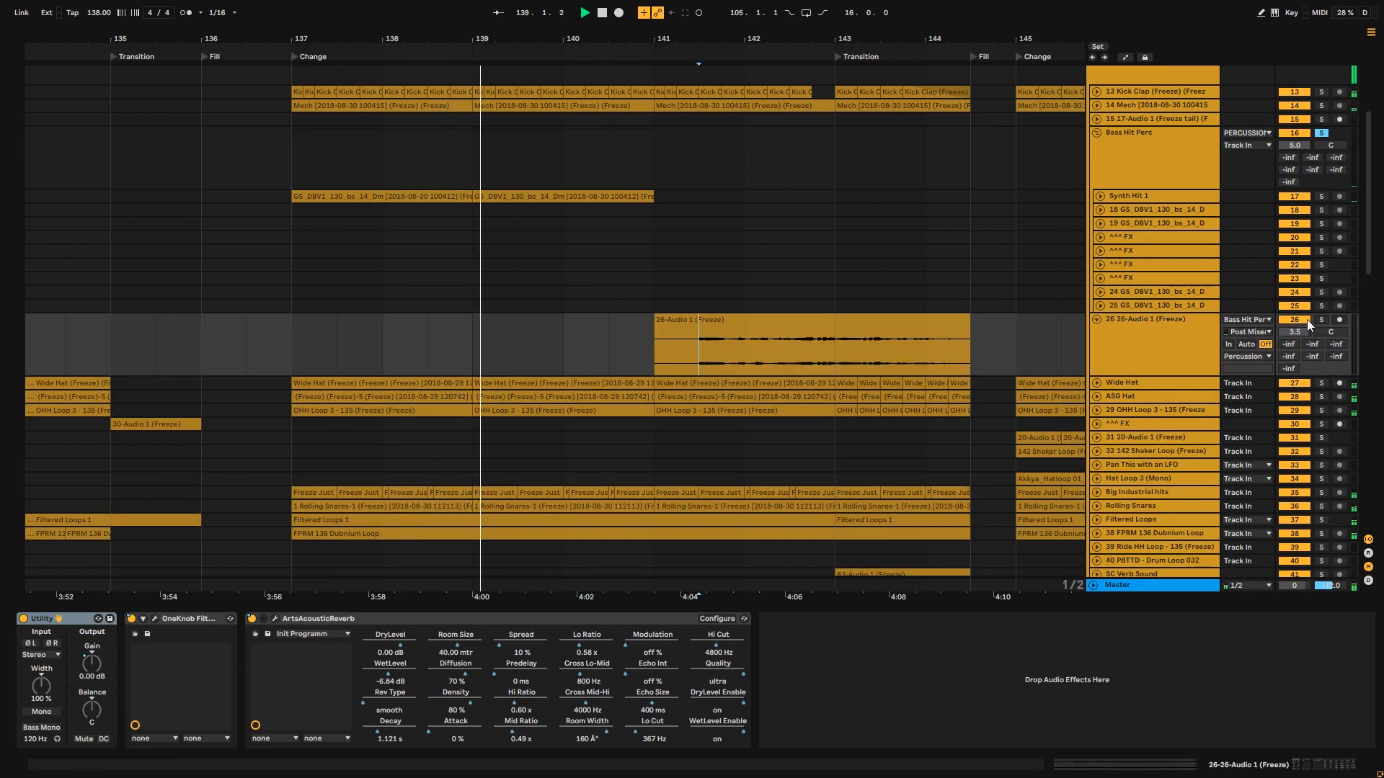
key("space")
key("space")
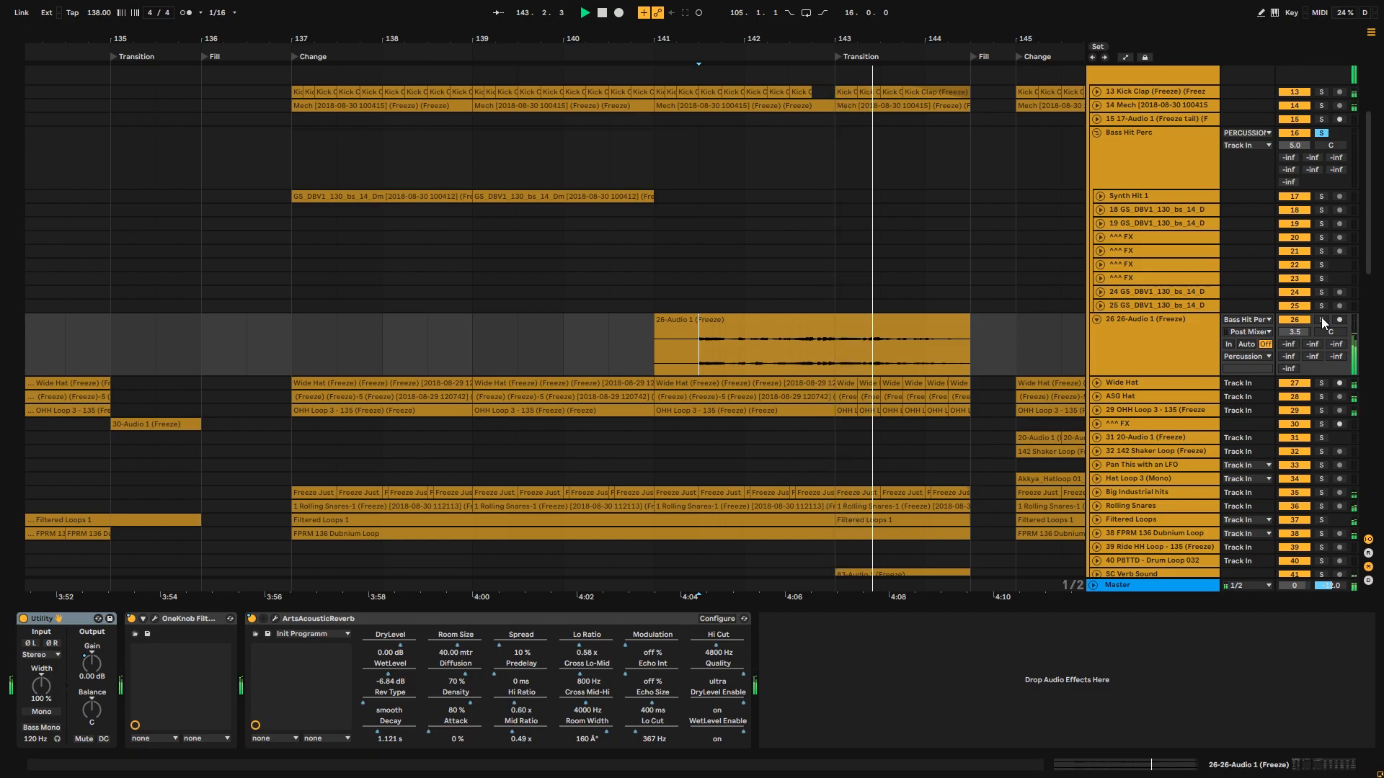
- Replay track 26 soloed and place the insert marker at the Change, bar 137
key("space")
left_click(1321, 318)
key("space")
left_click(313, 343)
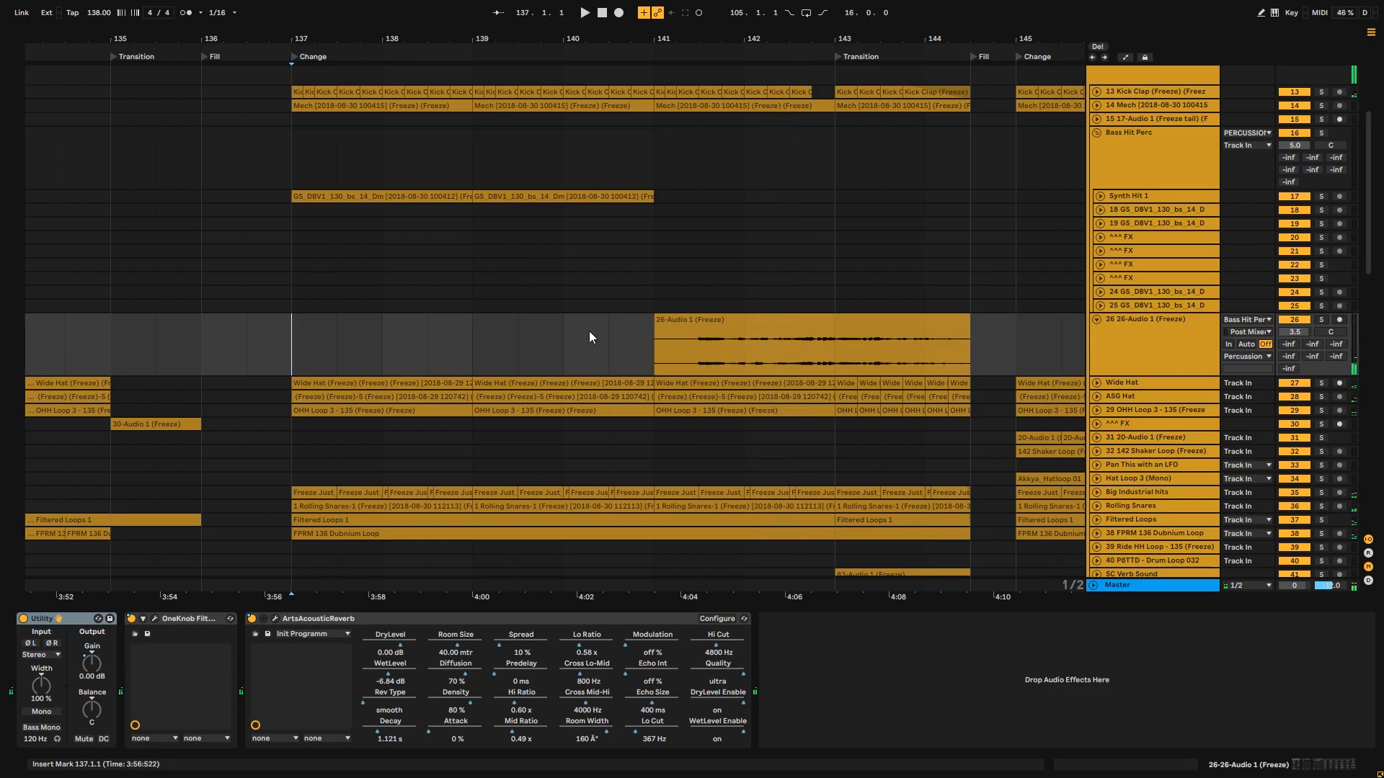
- Mark the Fill at 144.3, the Change at 145 and the 136.3 to 137 gap, and fold the Percussion group
left_click(958, 252)
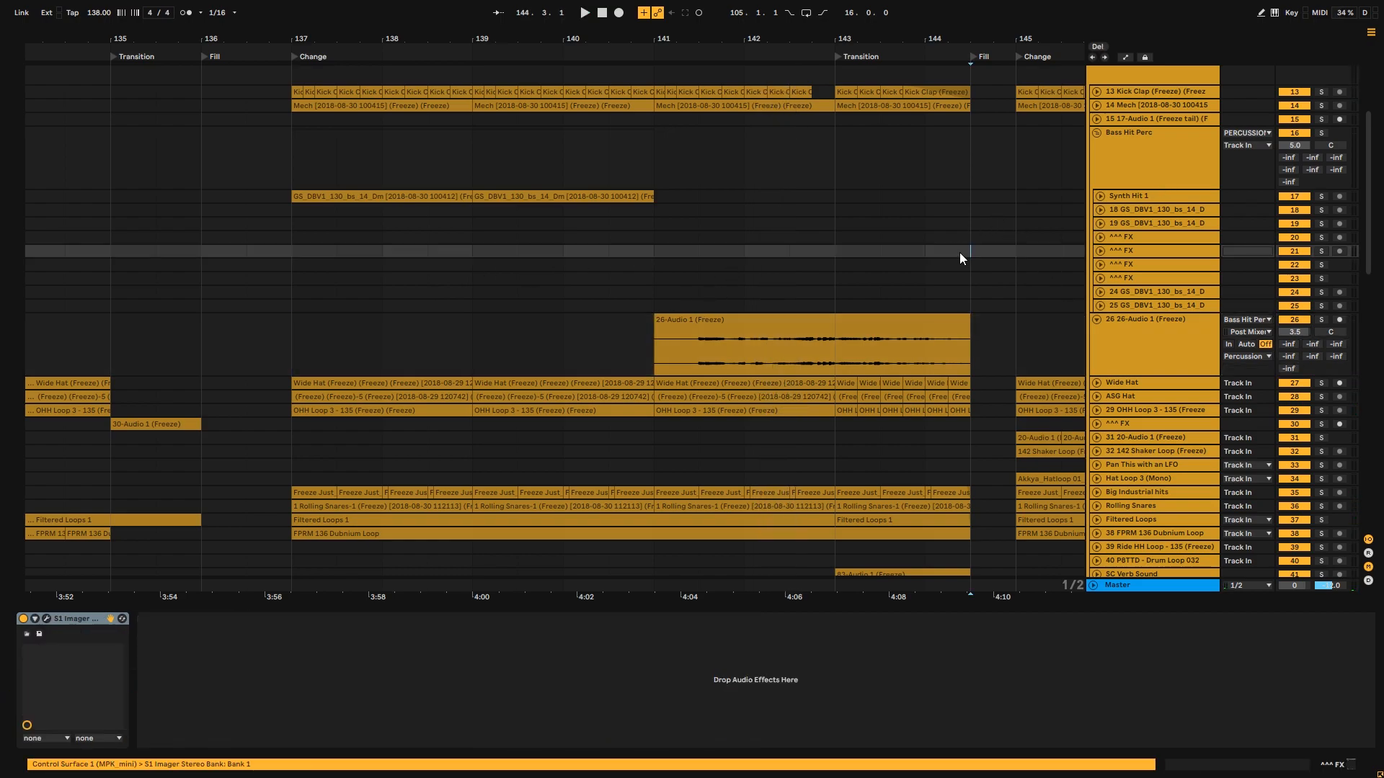
left_click(1013, 259)
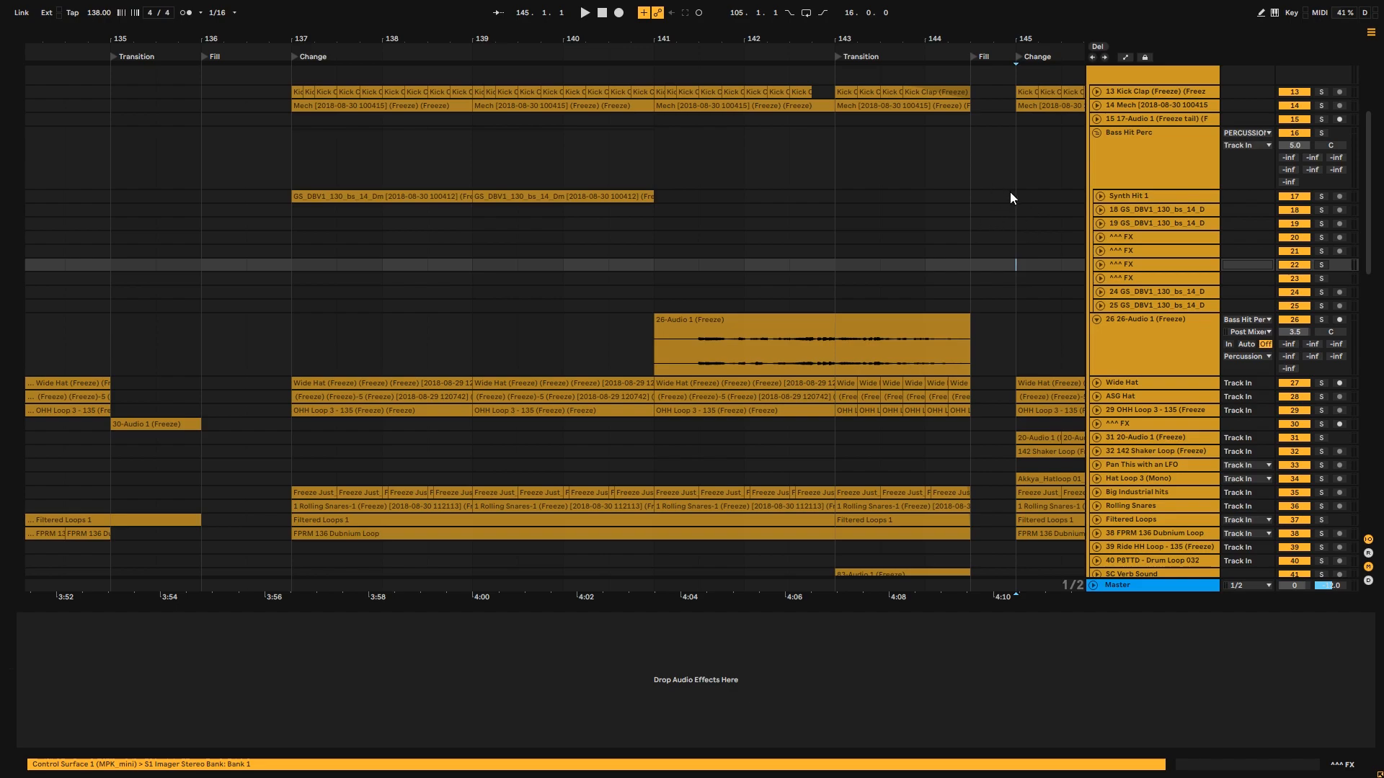
left_click_drag(291, 155, 274, 153)
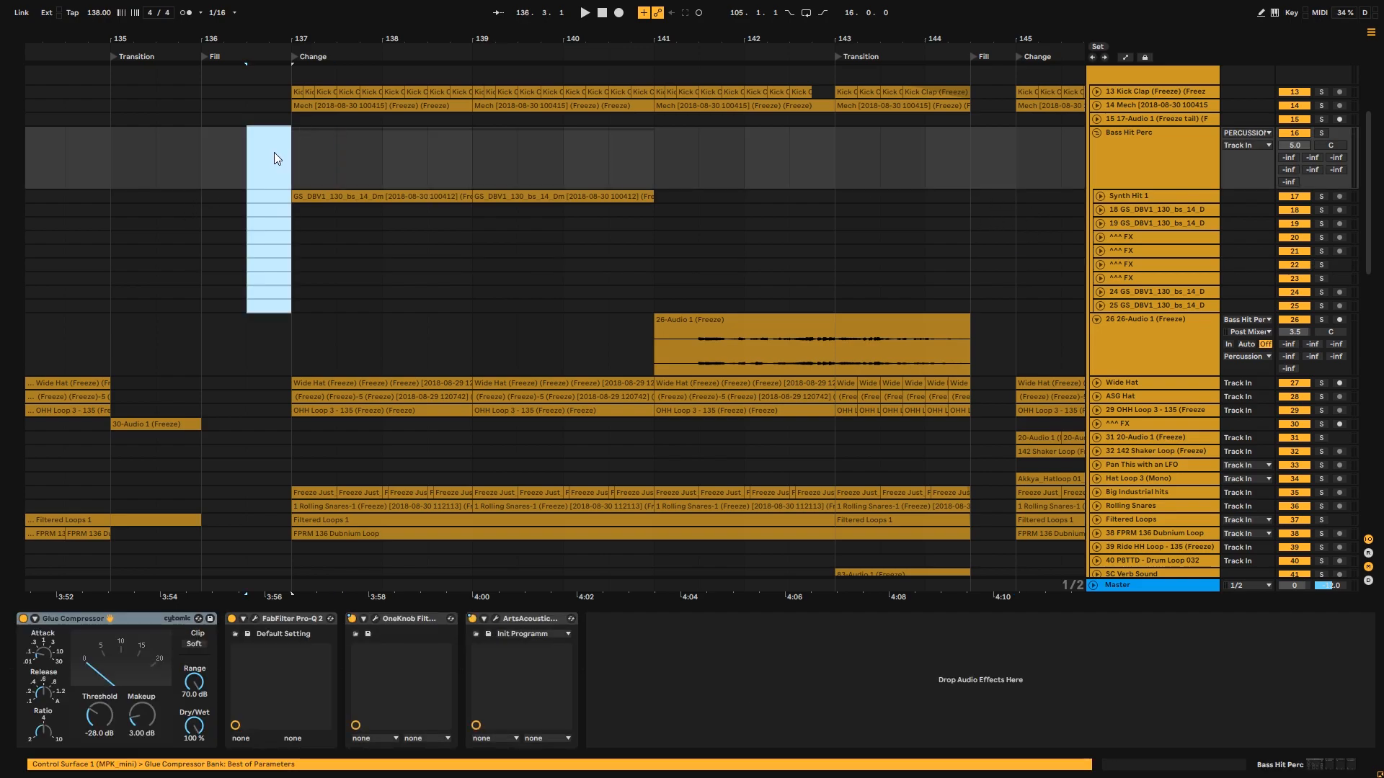
left_click(1134, 163)
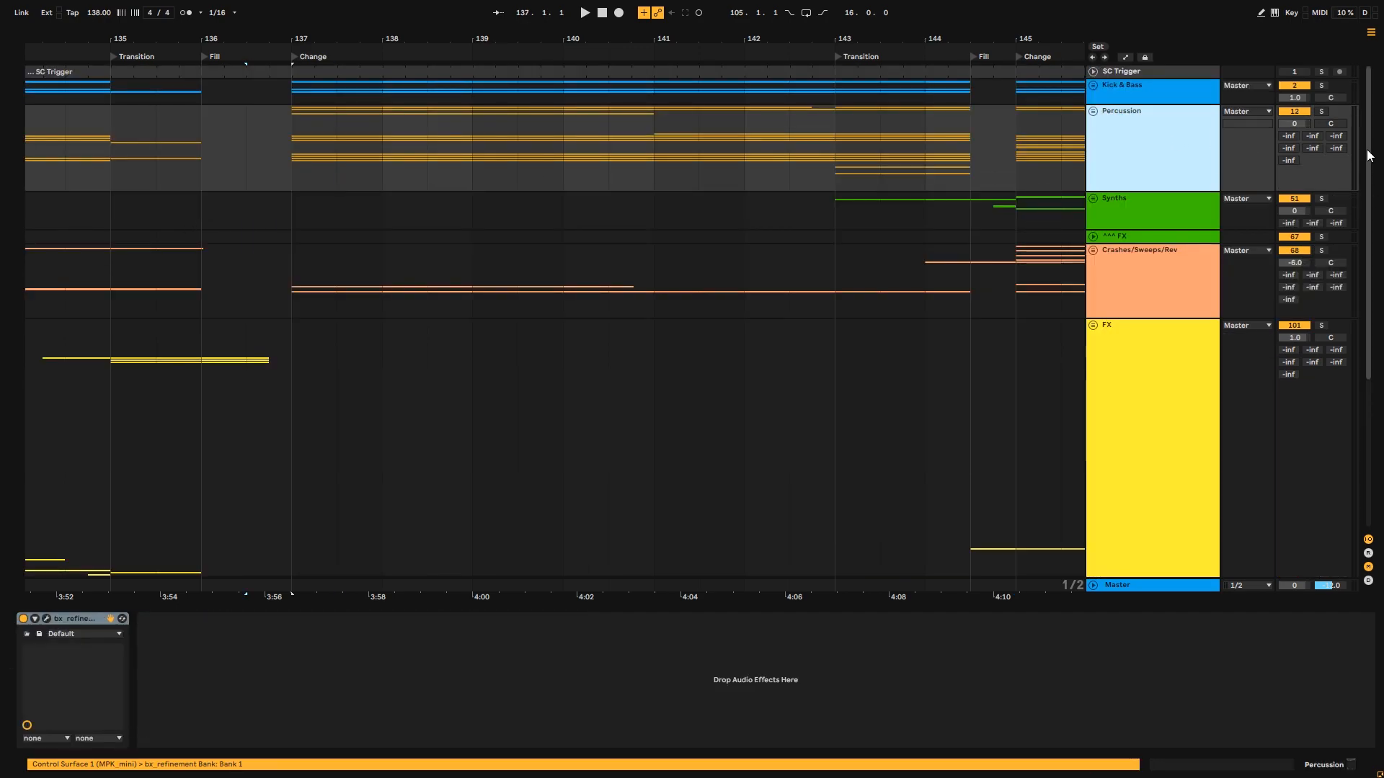
- Play the track from the Change at bar 137 into the Transition at bar 143, following the FX group's layers
left_click_drag(1368, 155, 1368, 303)
left_click(1202, 275)
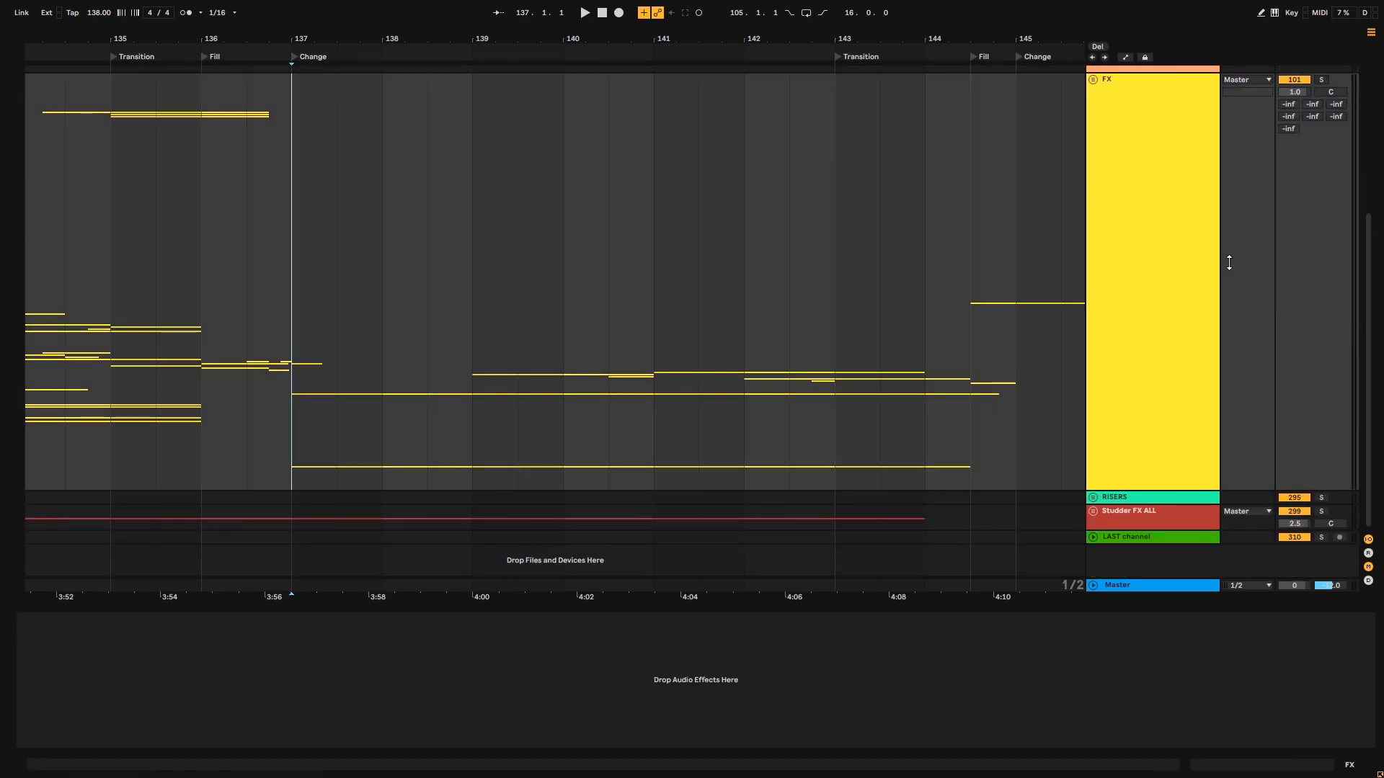
left_click(1322, 81)
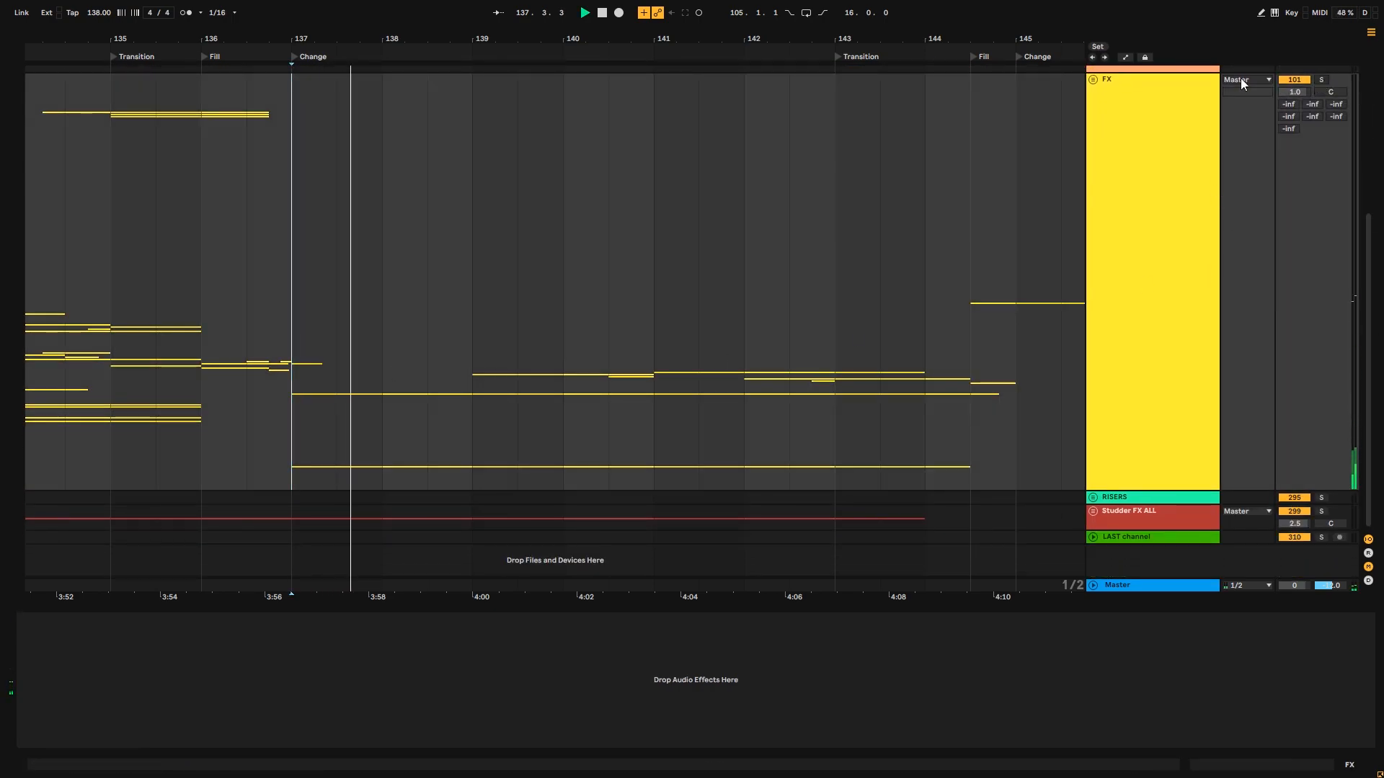
left_click_drag(553, 33, 472, 30)
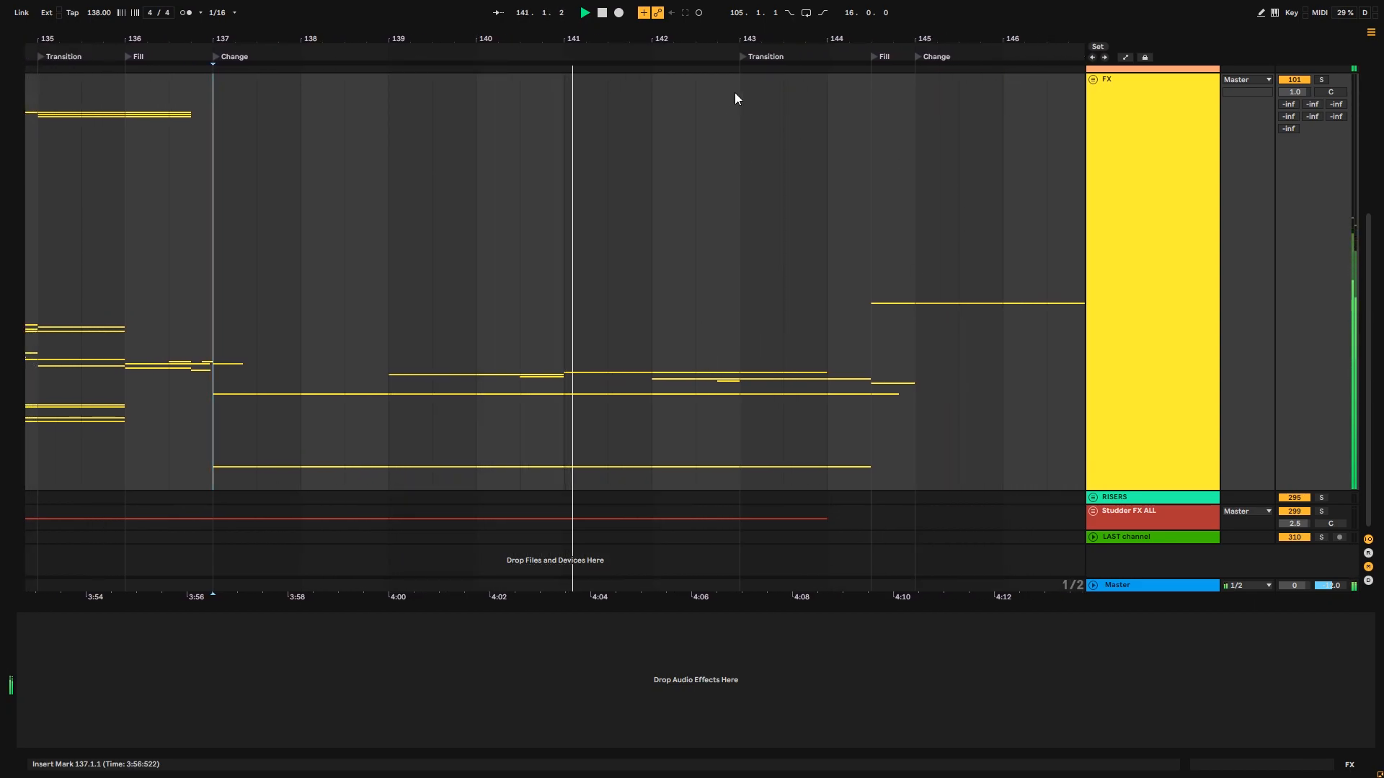
left_click_drag(748, 34, 638, 41)
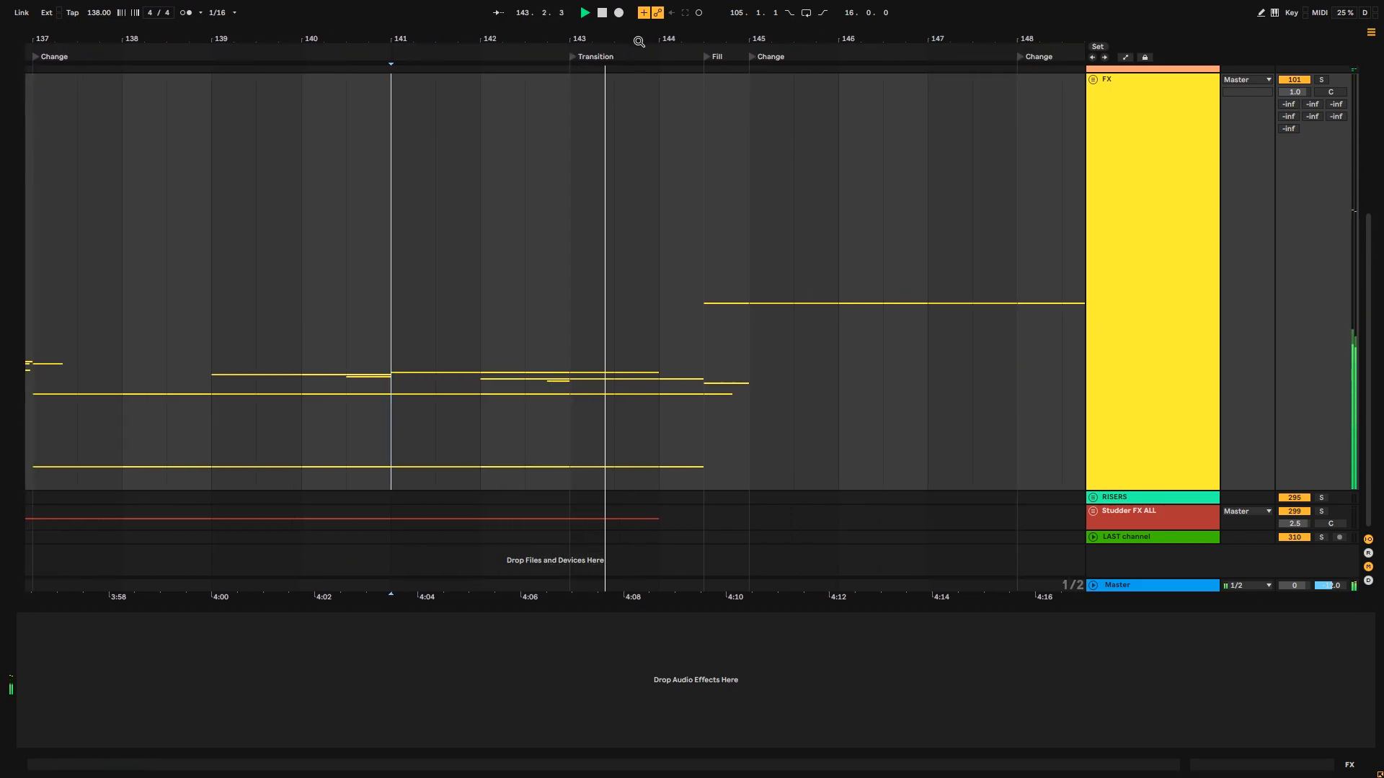
- Play from the Transition at bar 143 and place the insert marker at the Change, bar 145
left_click(573, 303)
key("space")
left_click(736, 299)
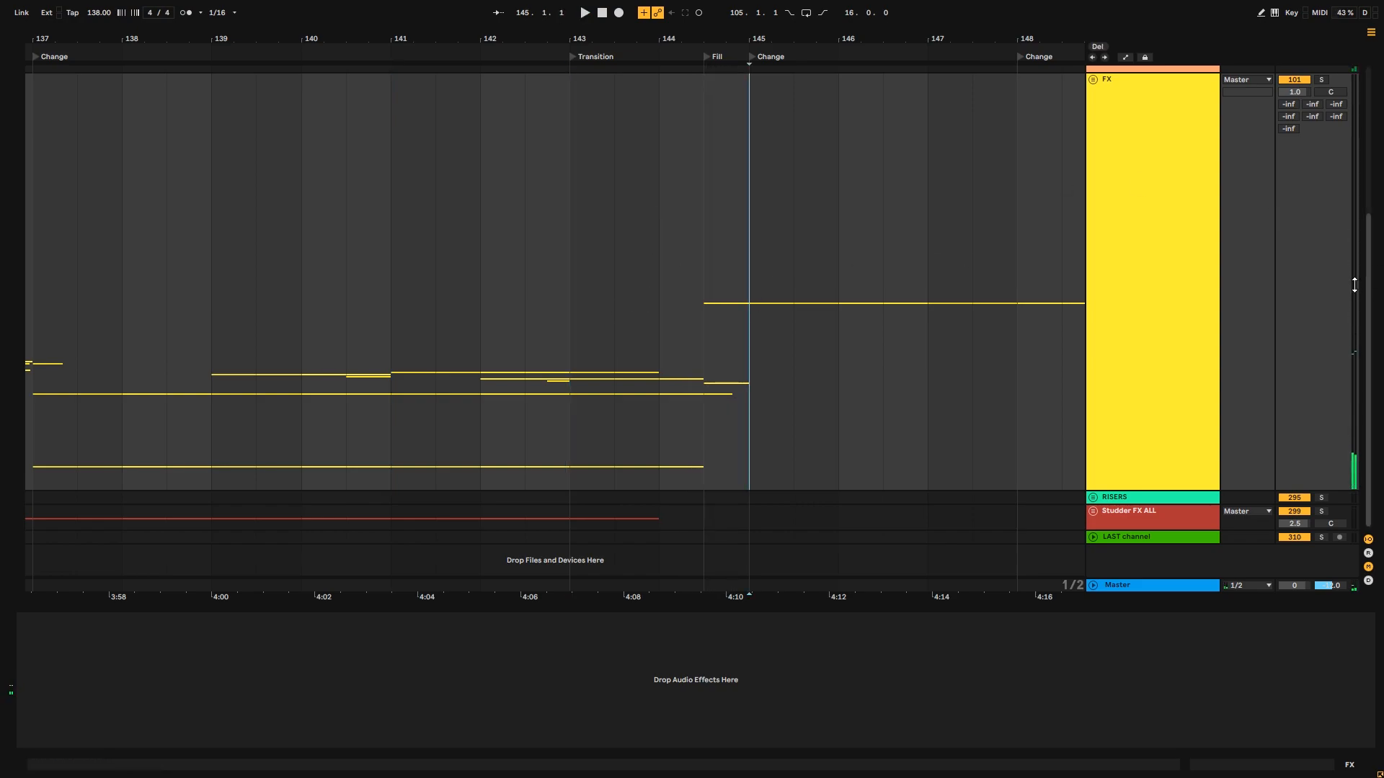
- Widen the track headers slightly and unfold the Synths group
scroll(1342, 144, "up", 5)
mouse_move(1088, 194)
left_mouse_down()
mouse_move(1108, 195)
mouse_move(1077, 215)
left_mouse_up()
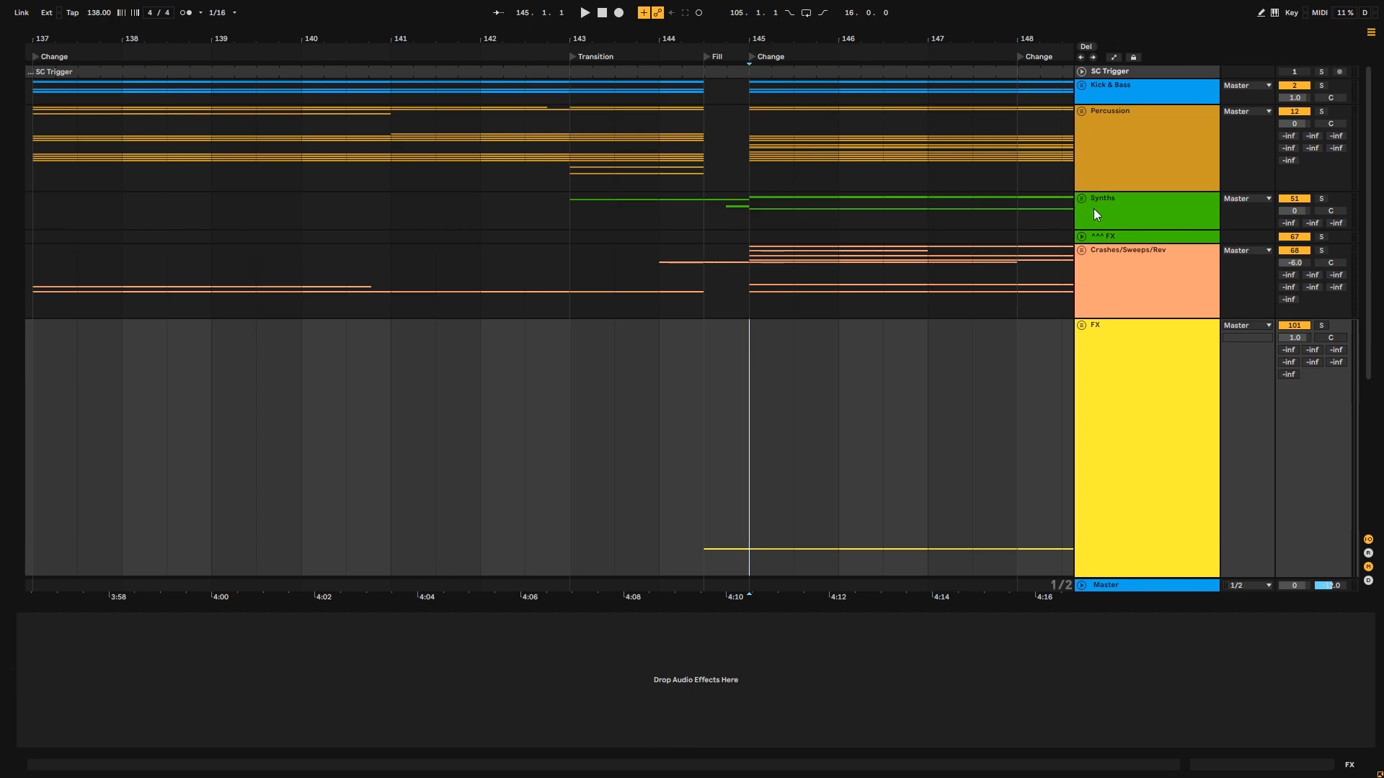
left_click(1082, 201)
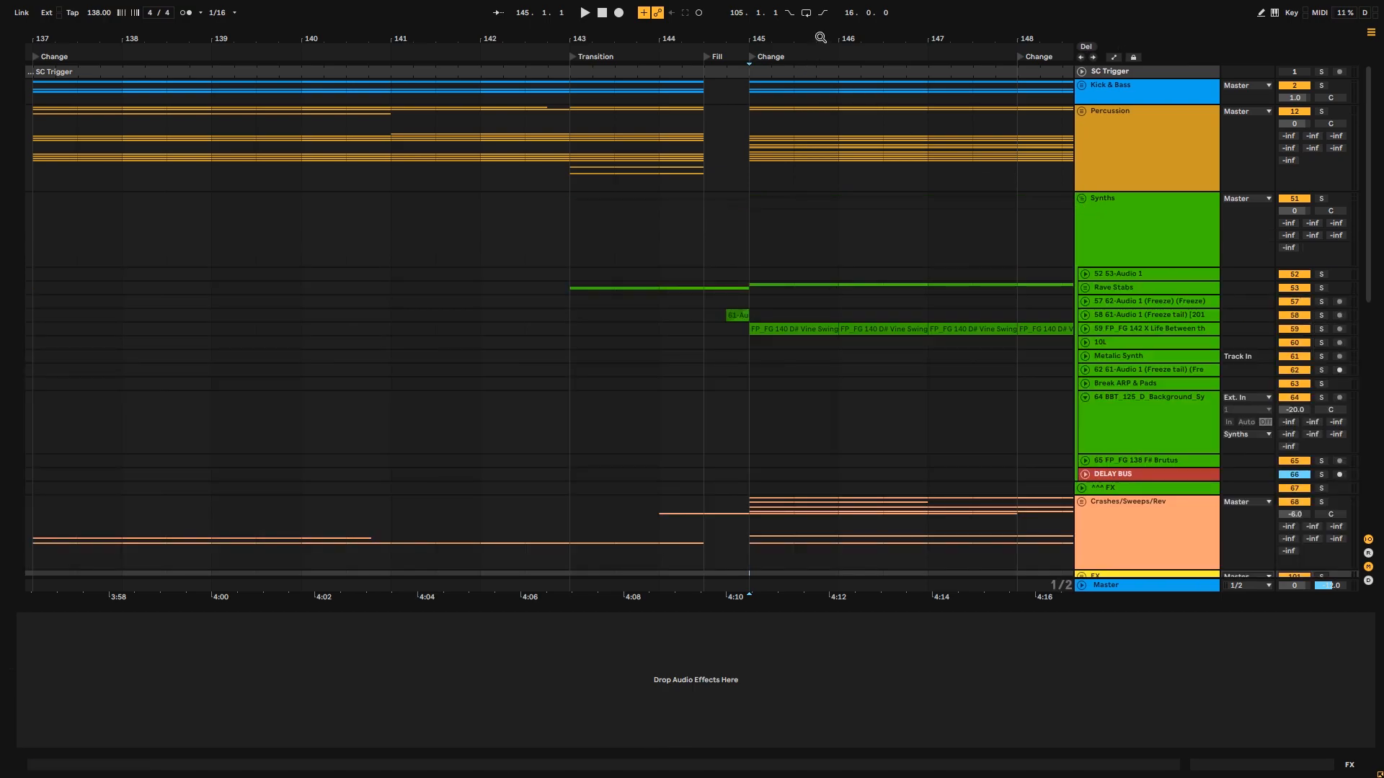
- Unfold and solo the Rave Stabs group, play it from the Change at bar 145, and expand its first track
left_click_drag(820, 38, 610, 42)
left_click(1085, 287)
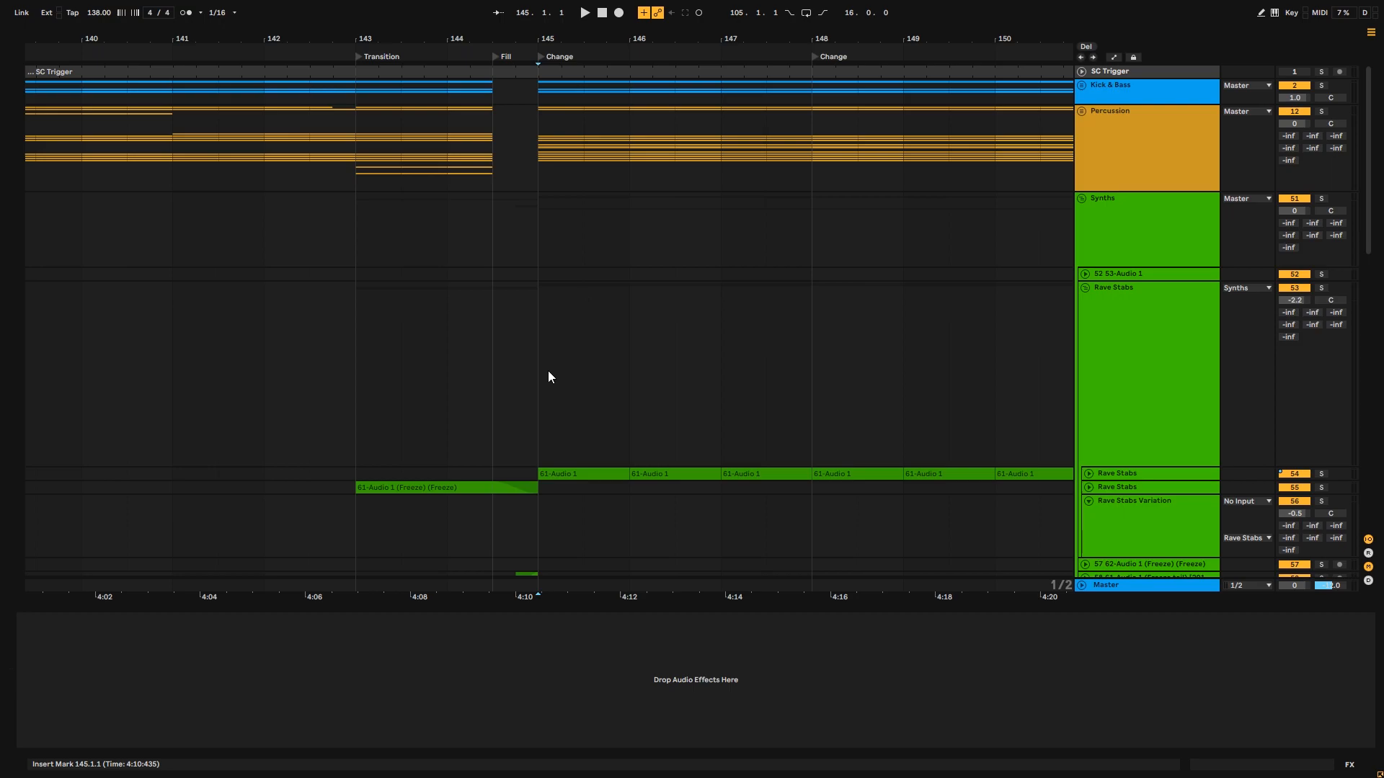
left_click(1175, 286)
left_click(1326, 290)
key("space")
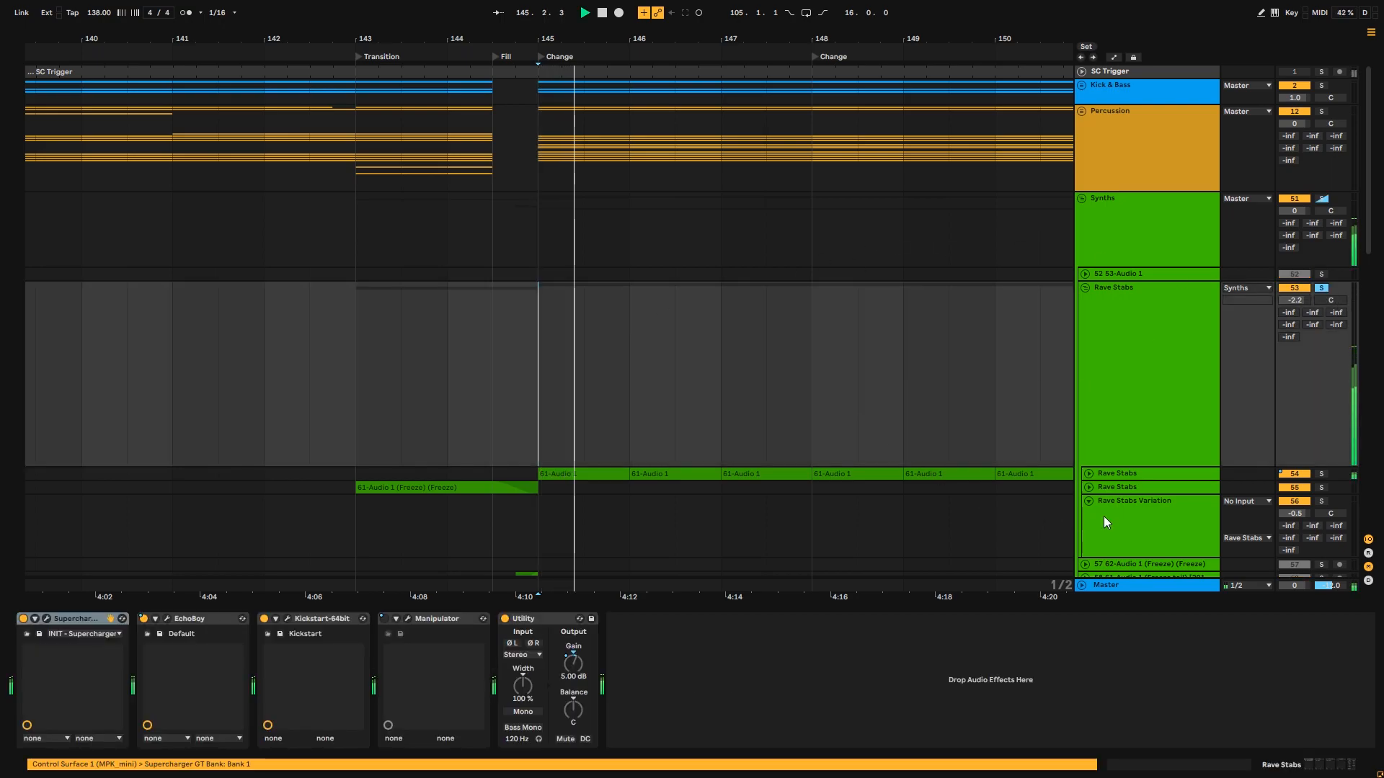
left_click(1087, 475)
left_click(1148, 492)
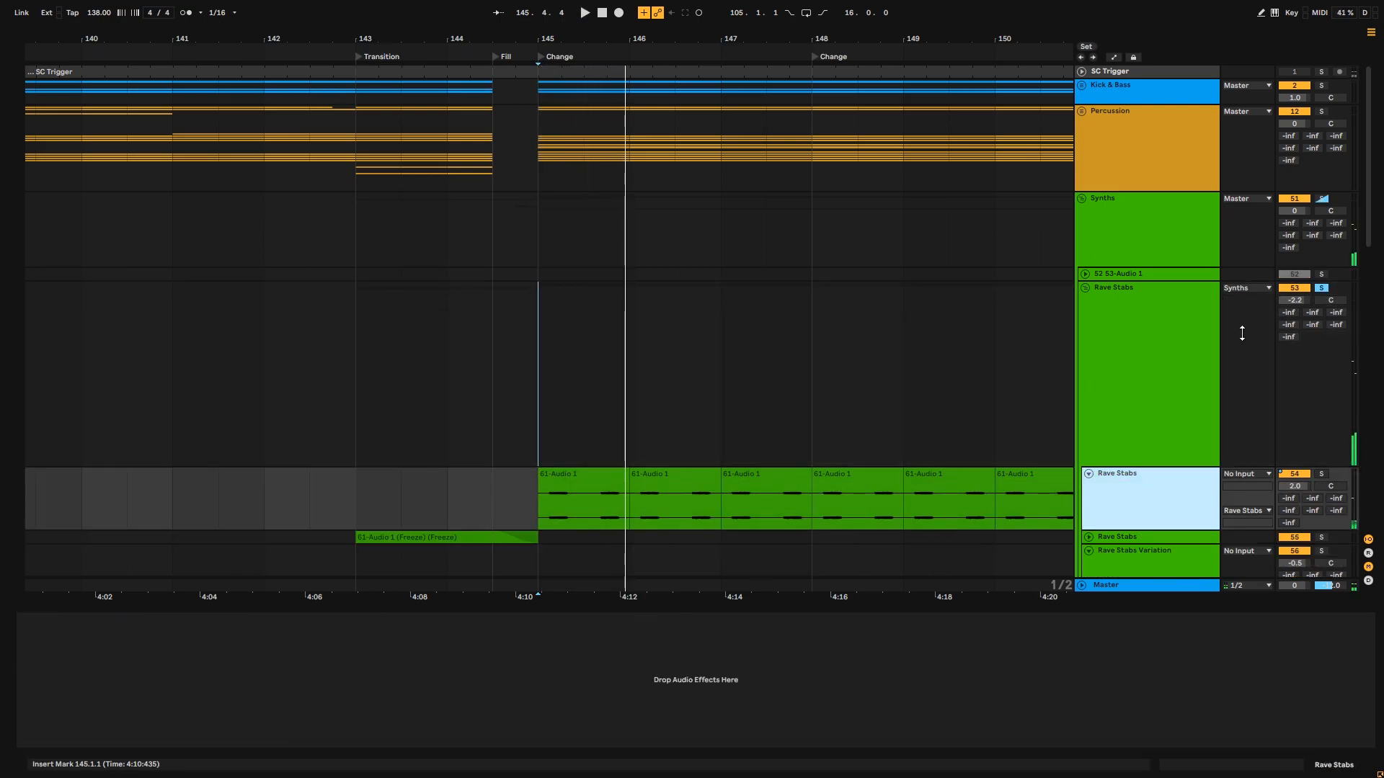
- Bypass the active effects on the Rave Stabs group and play it dry from bar 145
left_click(1216, 322)
left_click(22, 621)
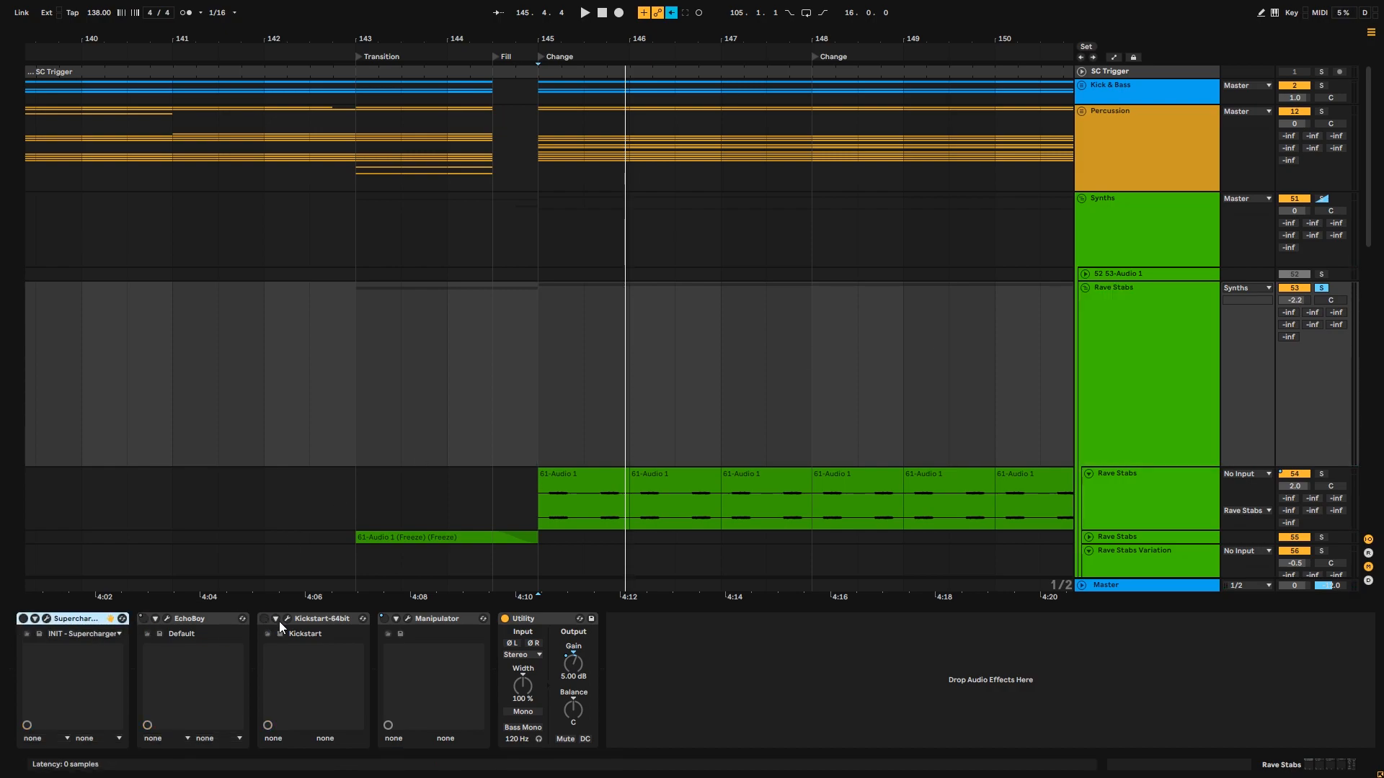
key("space")
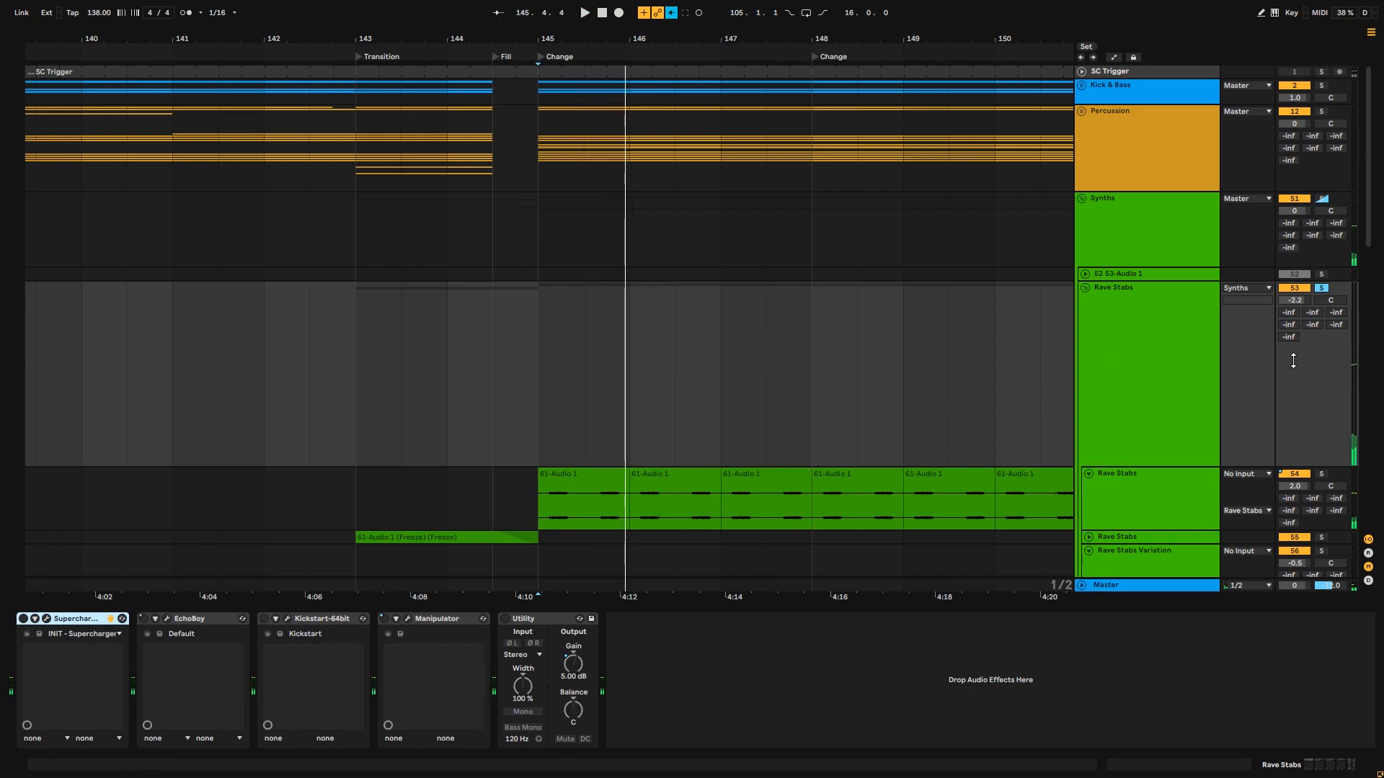
scroll(1368, 248, "down", 3)
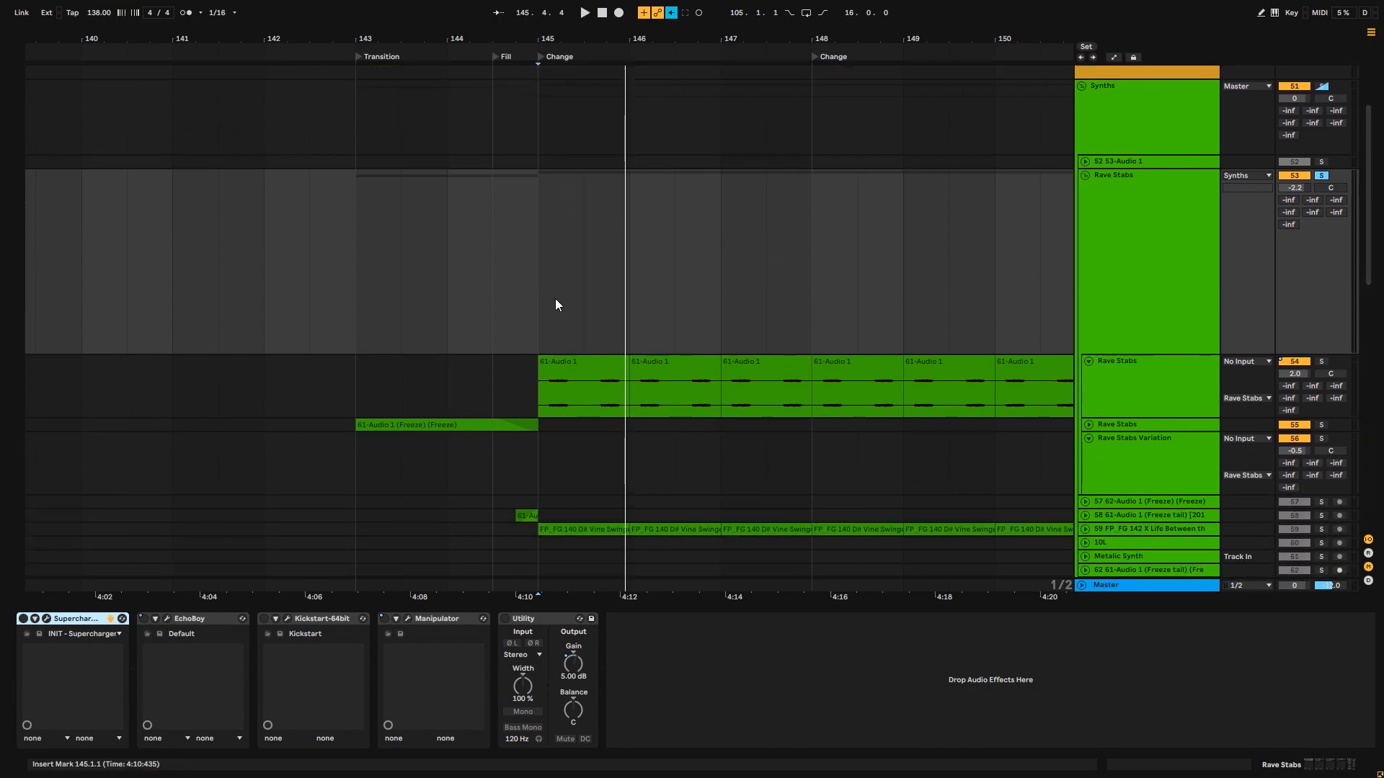
key("space")
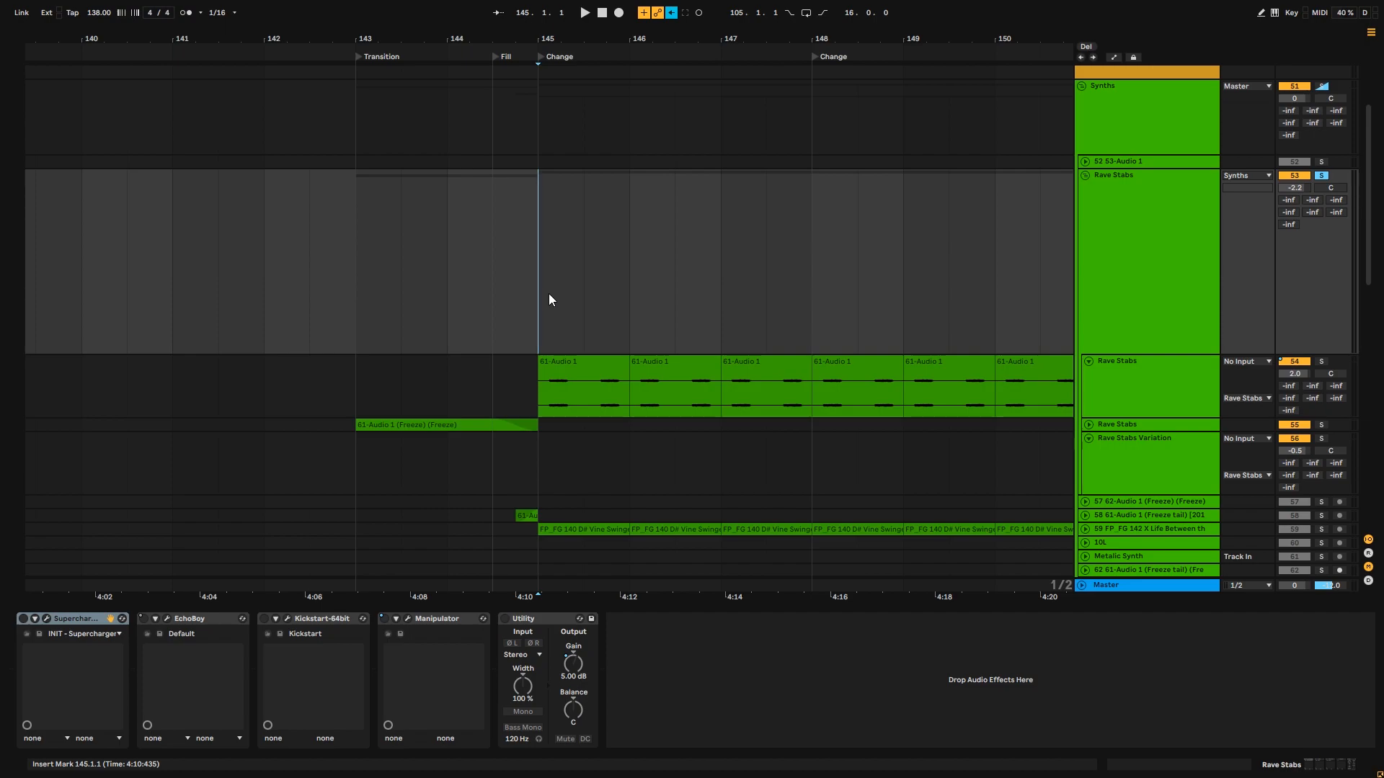
key("space")
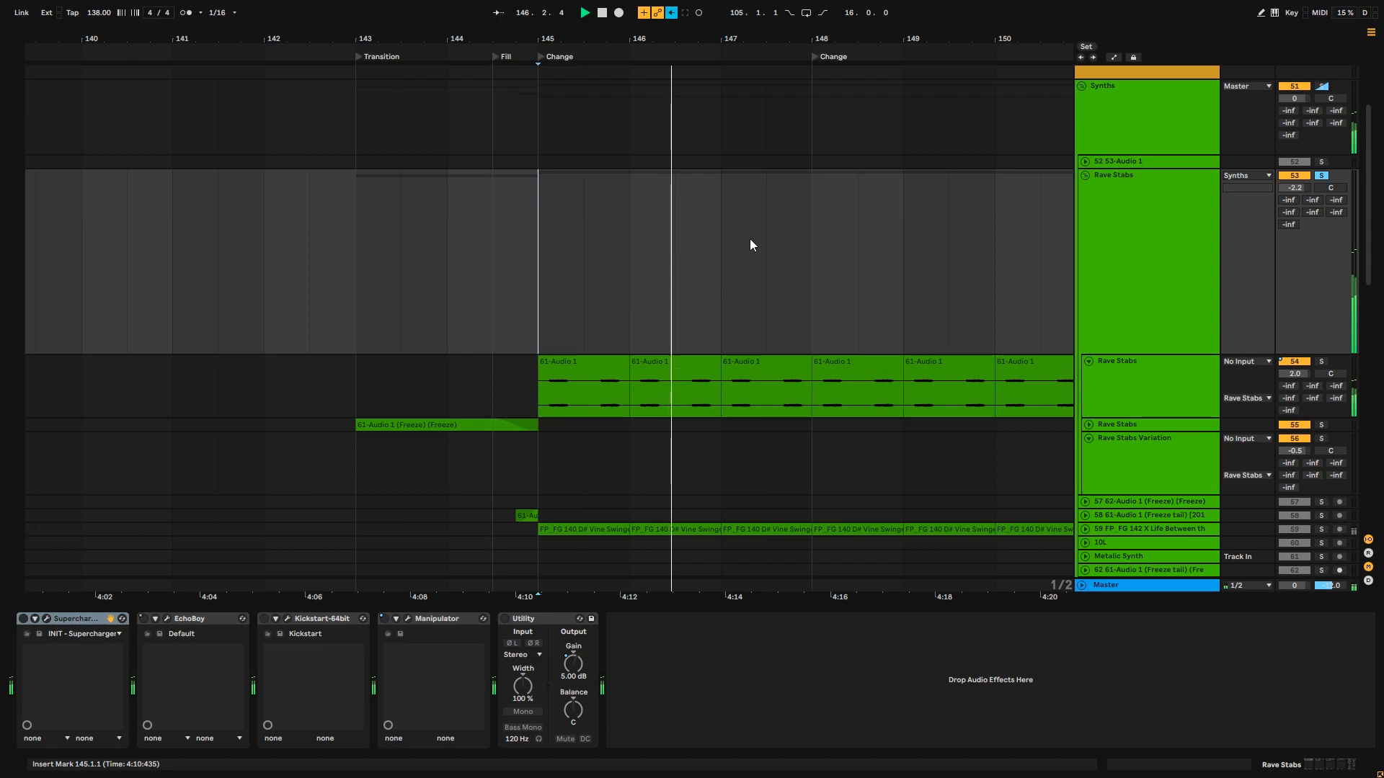
left_click(1320, 180)
key("space")
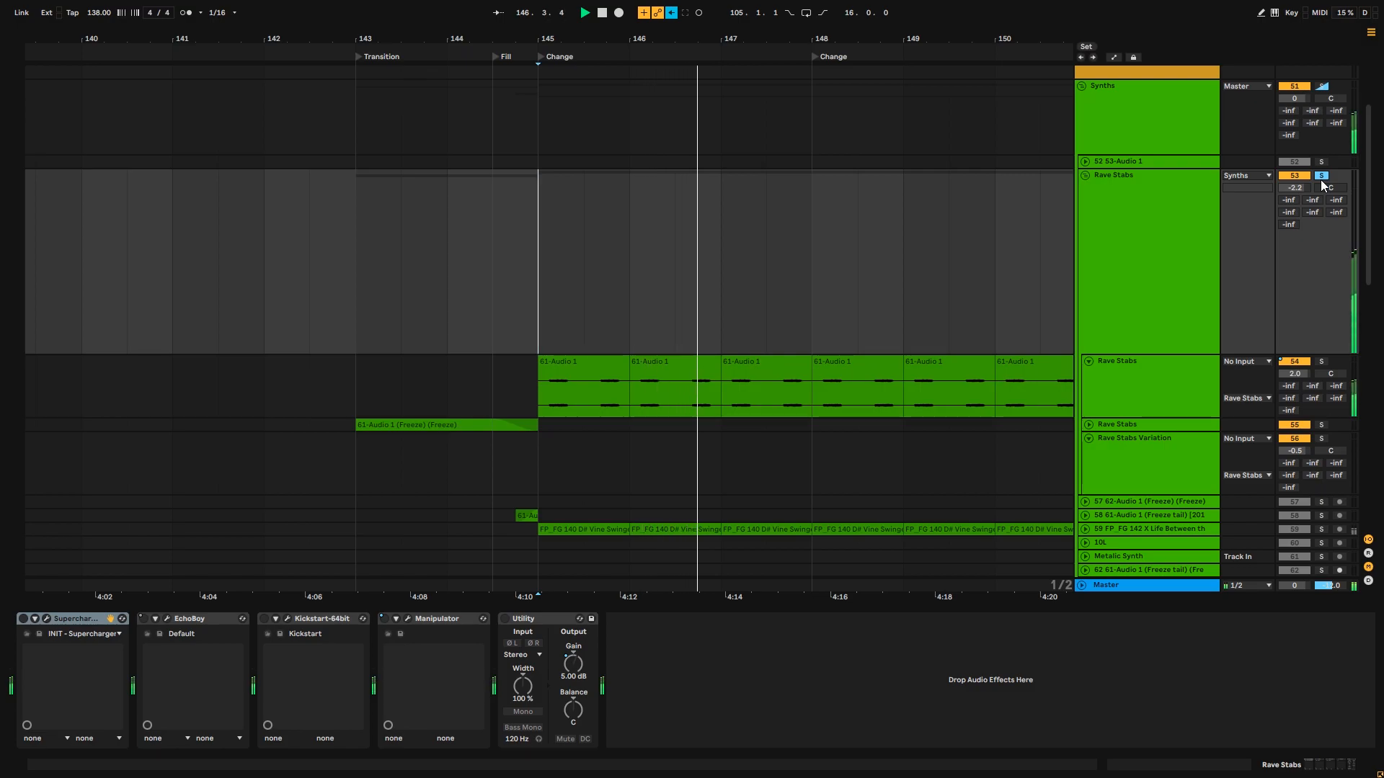
- Re-enable Supercharger and EchoBoy on the Rave Stabs group, show EchoBoy's parameters, and play from bar 145
left_click(23, 618)
left_click(147, 619)
left_click(157, 619)
left_click(166, 620)
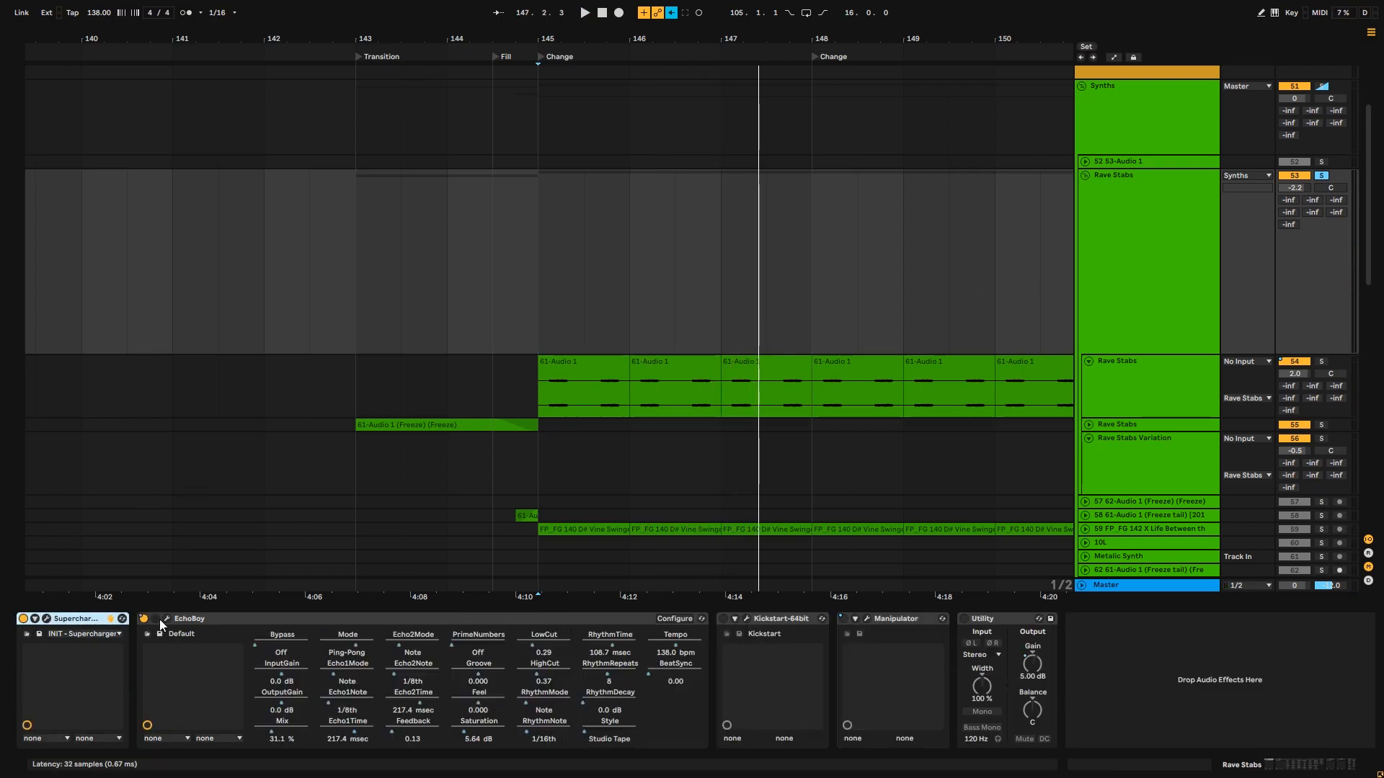
left_click(166, 619)
left_click(537, 302)
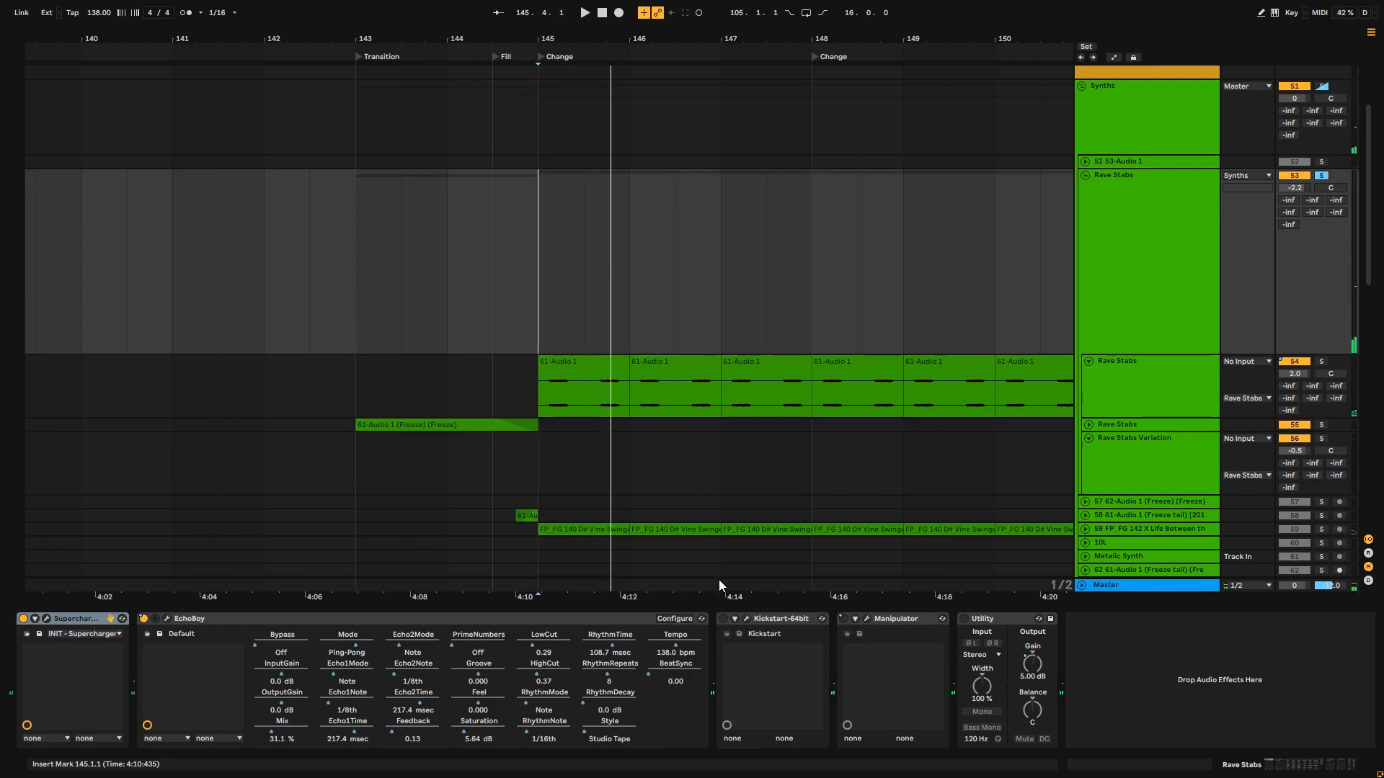
- Re-enable Kickstart and Utility on the Rave Stabs group and play the processed stabs from bar 145
left_click(752, 620)
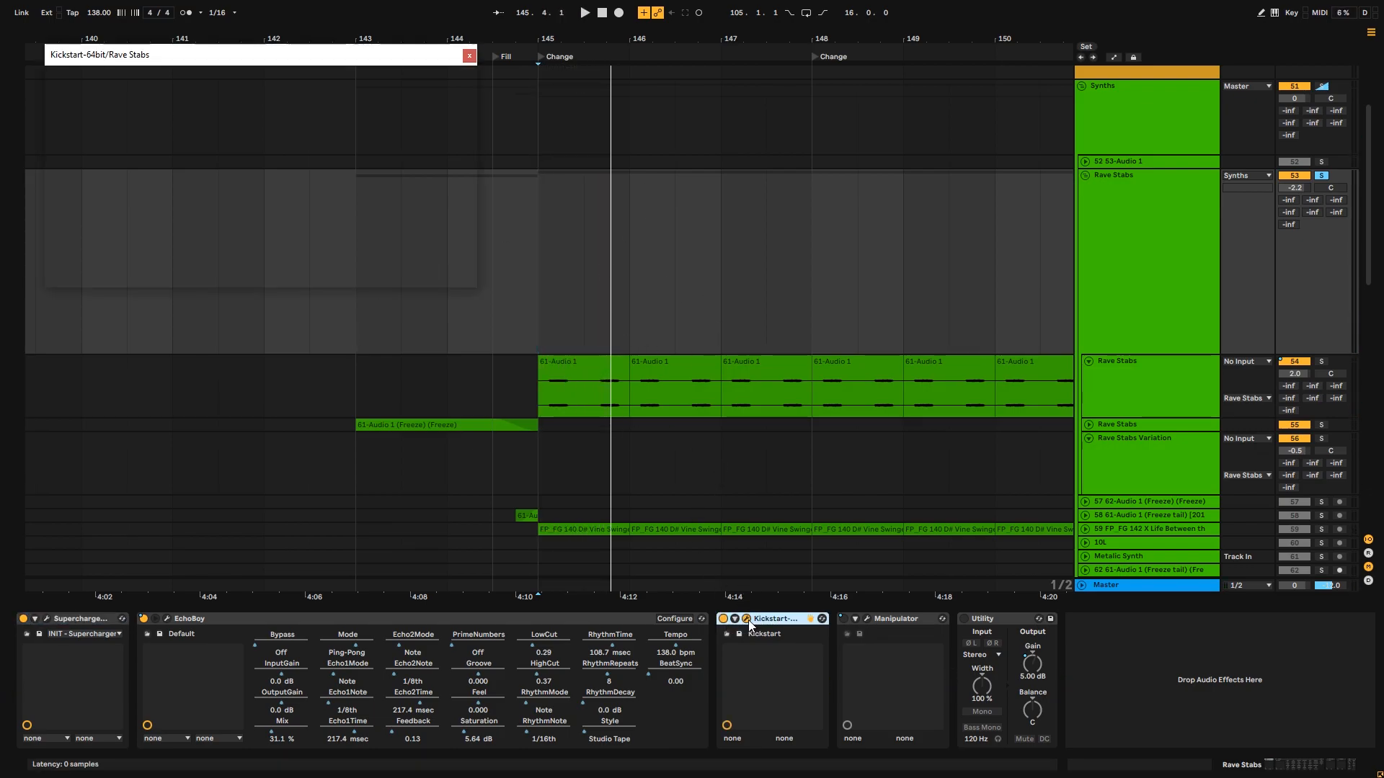
key("space")
left_click(964, 619)
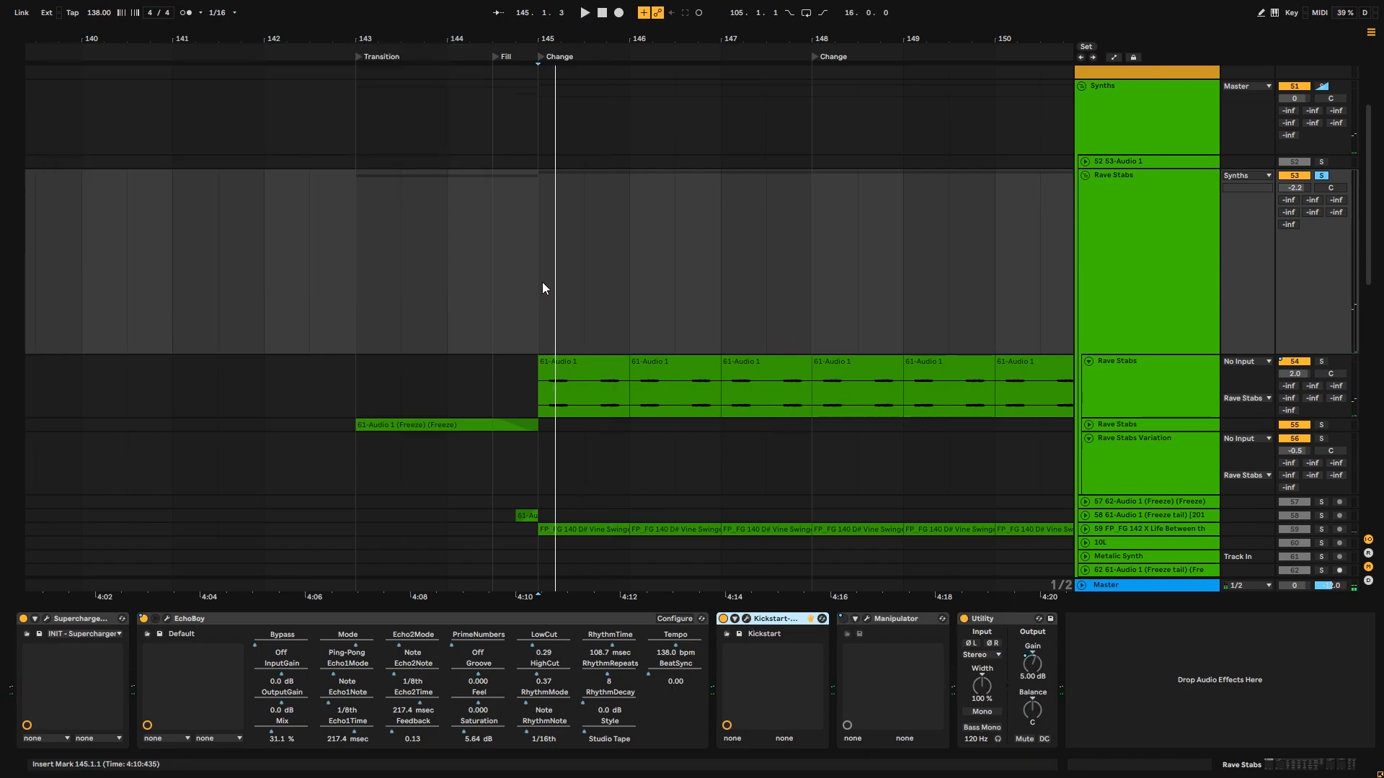
key("space")
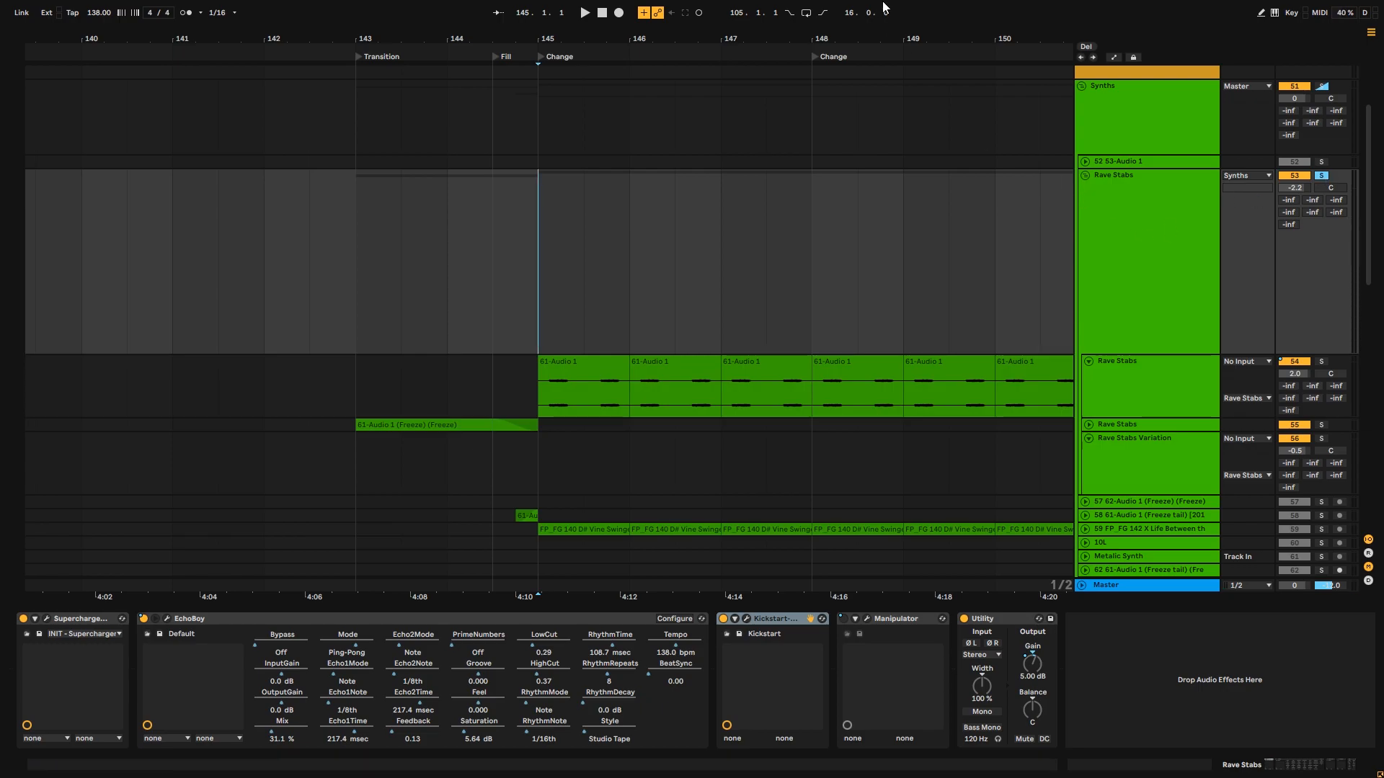
- Select bars 145 to 161 across the Rave Stabs group's tracks
left_click_drag(852, 41, 499, 8)
left_click_drag(816, 349, 410, 310)
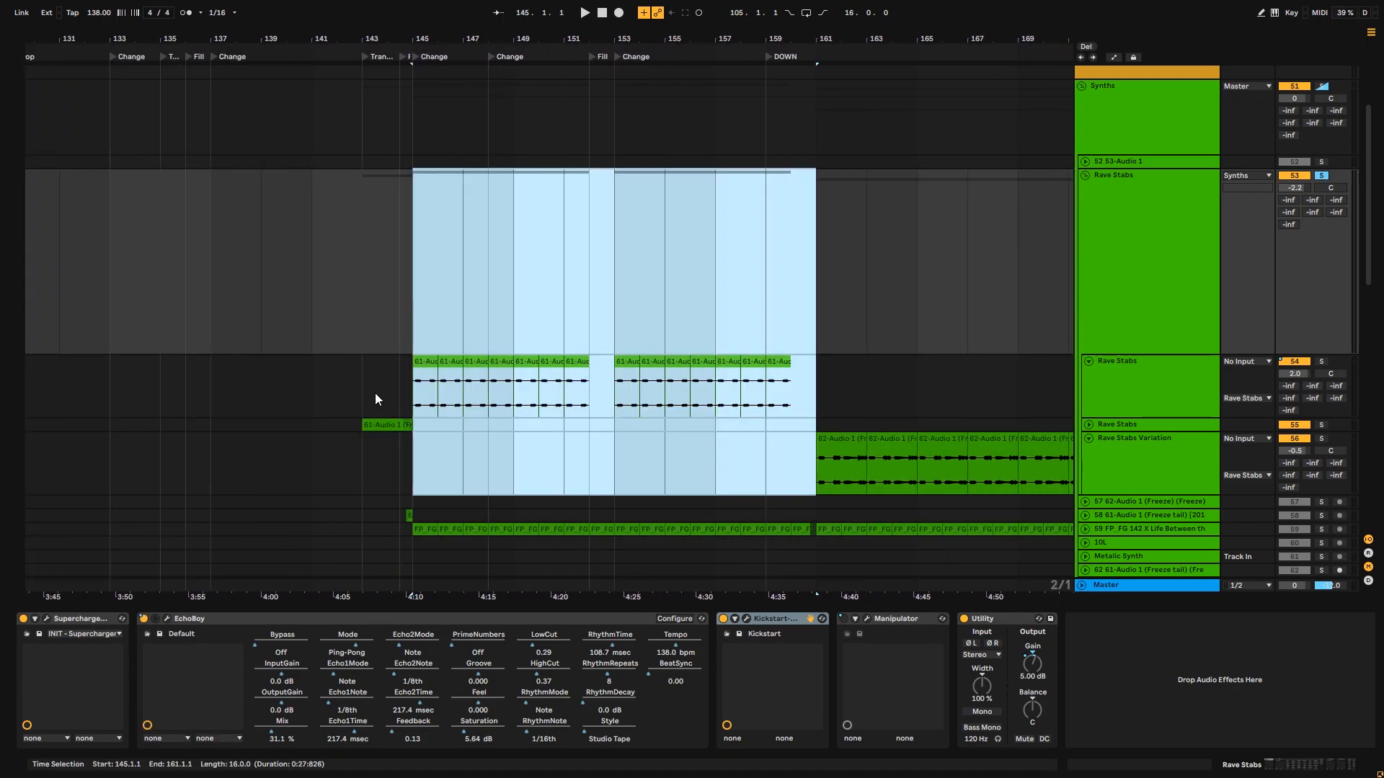
left_click_drag(473, 42, 509, 61)
- Unsolo the Rave Stabs group and play the whole Synths group soloed from bar 145
left_click(1325, 179)
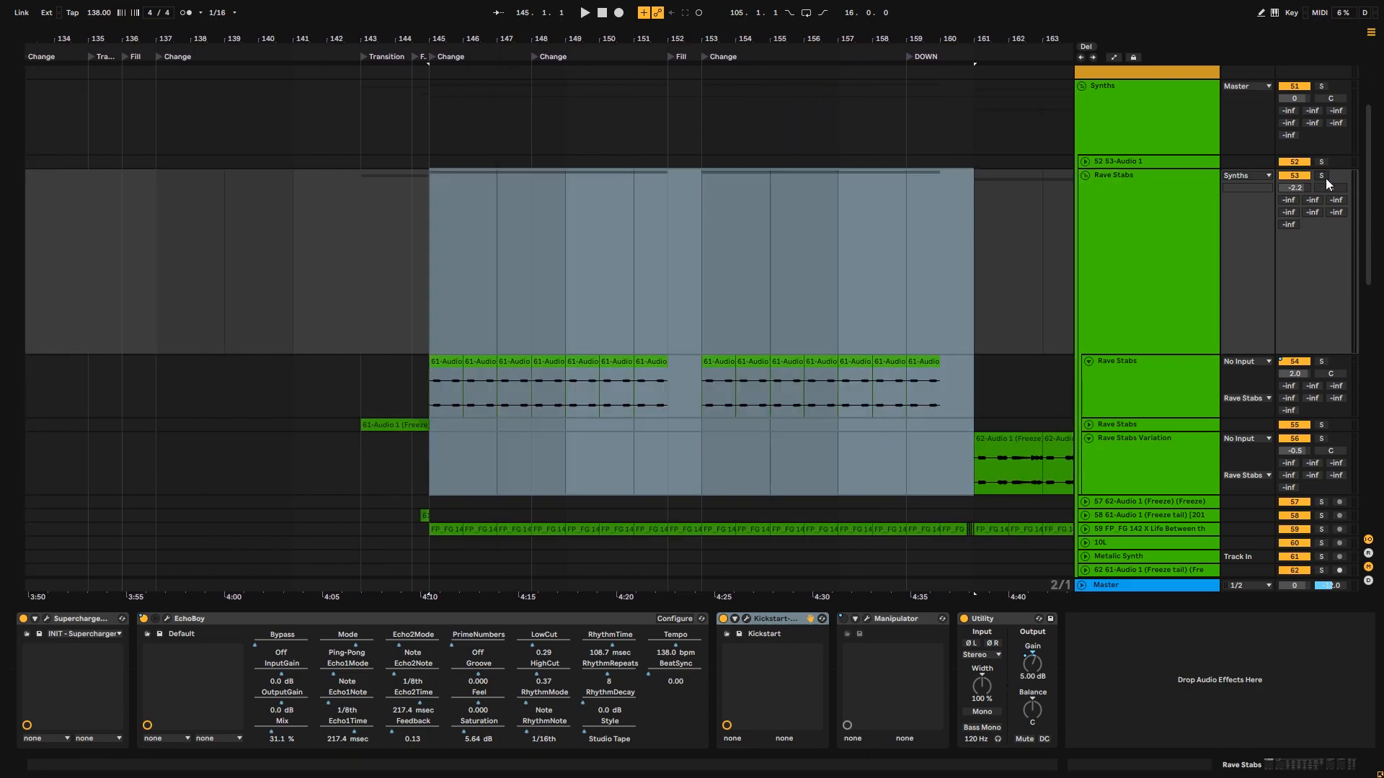
key("space")
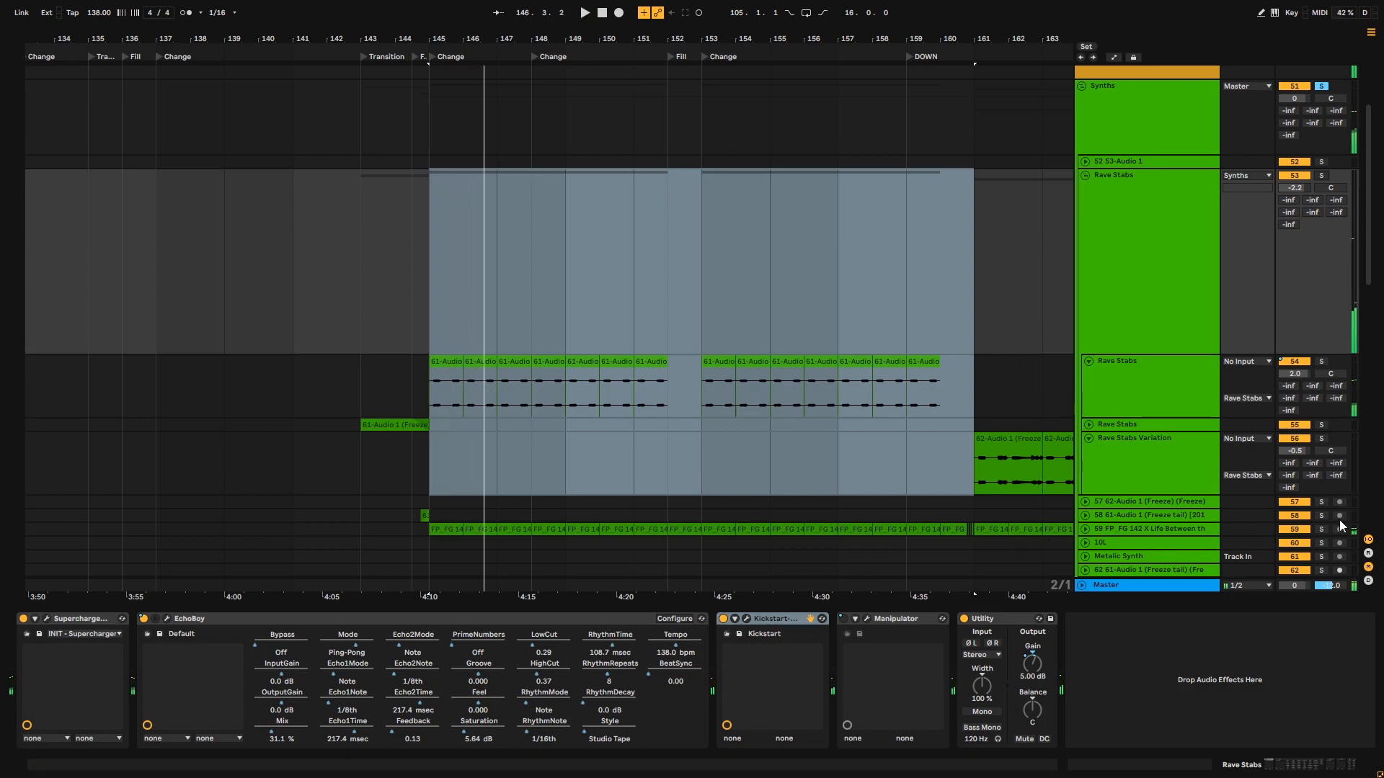
key("space")
- Solo track 59 (FP_FG 142) and play it from bar 145, adding the first Rave Stabs track to the solo
left_click(411, 490)
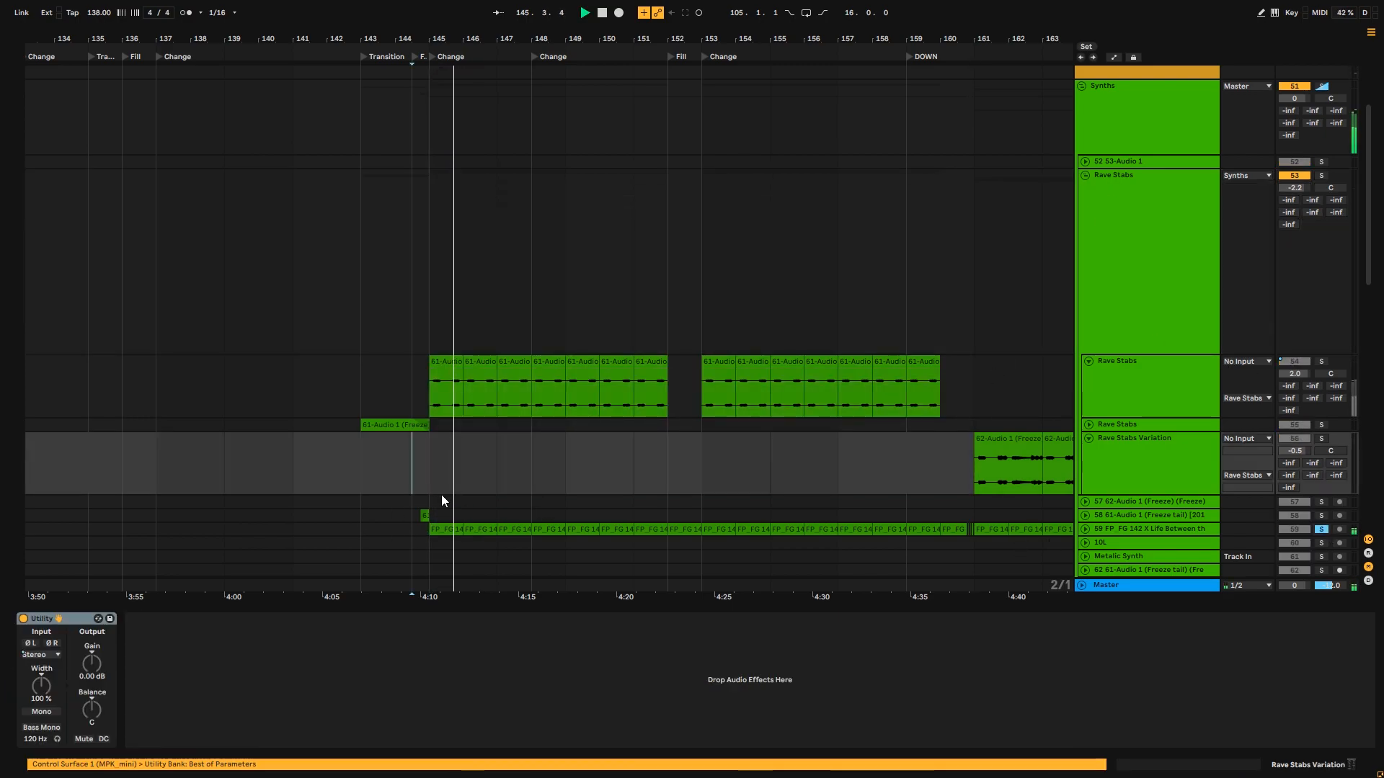
left_click(439, 527)
left_click(1321, 361)
key("space")
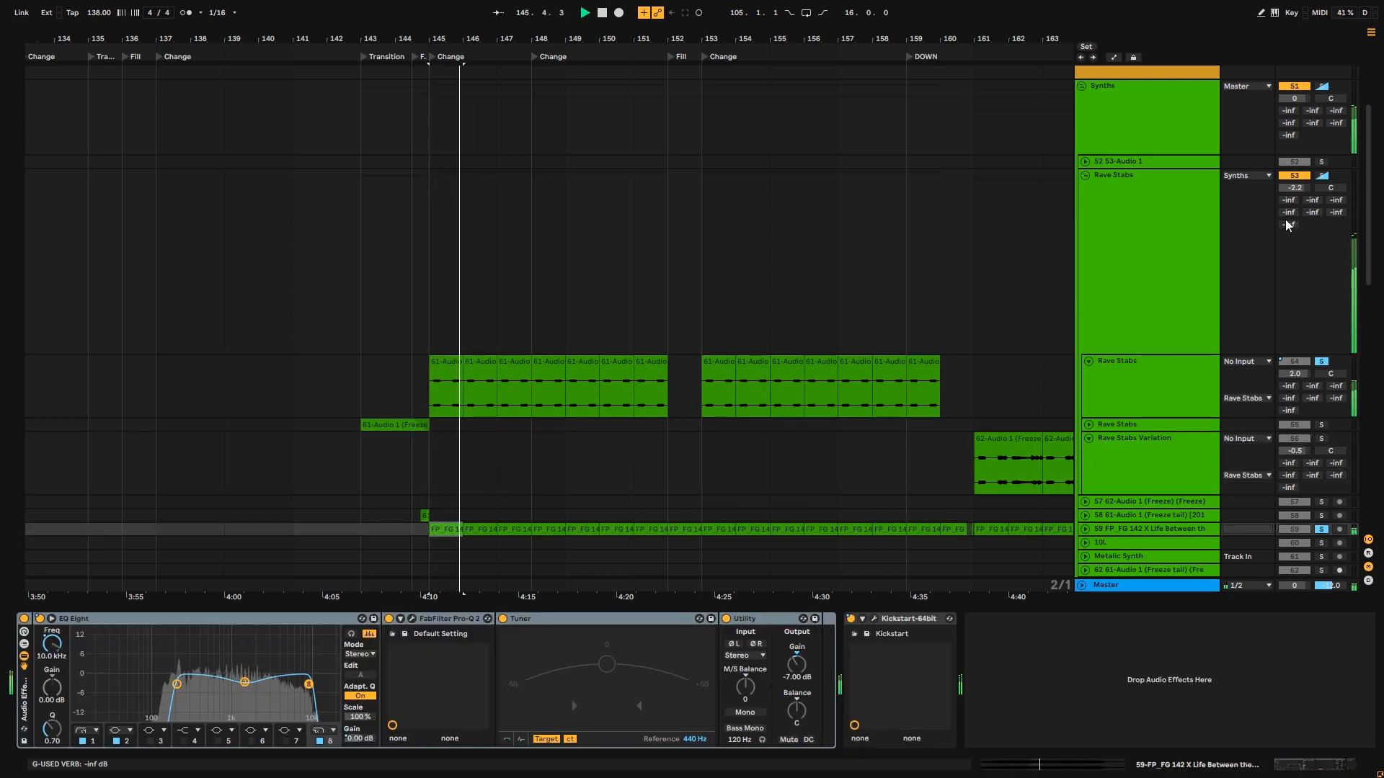
- Clear the synth solos and play the full mix from the Change at bar 145
scroll(1332, 138, "up", 3)
left_click(1322, 137)
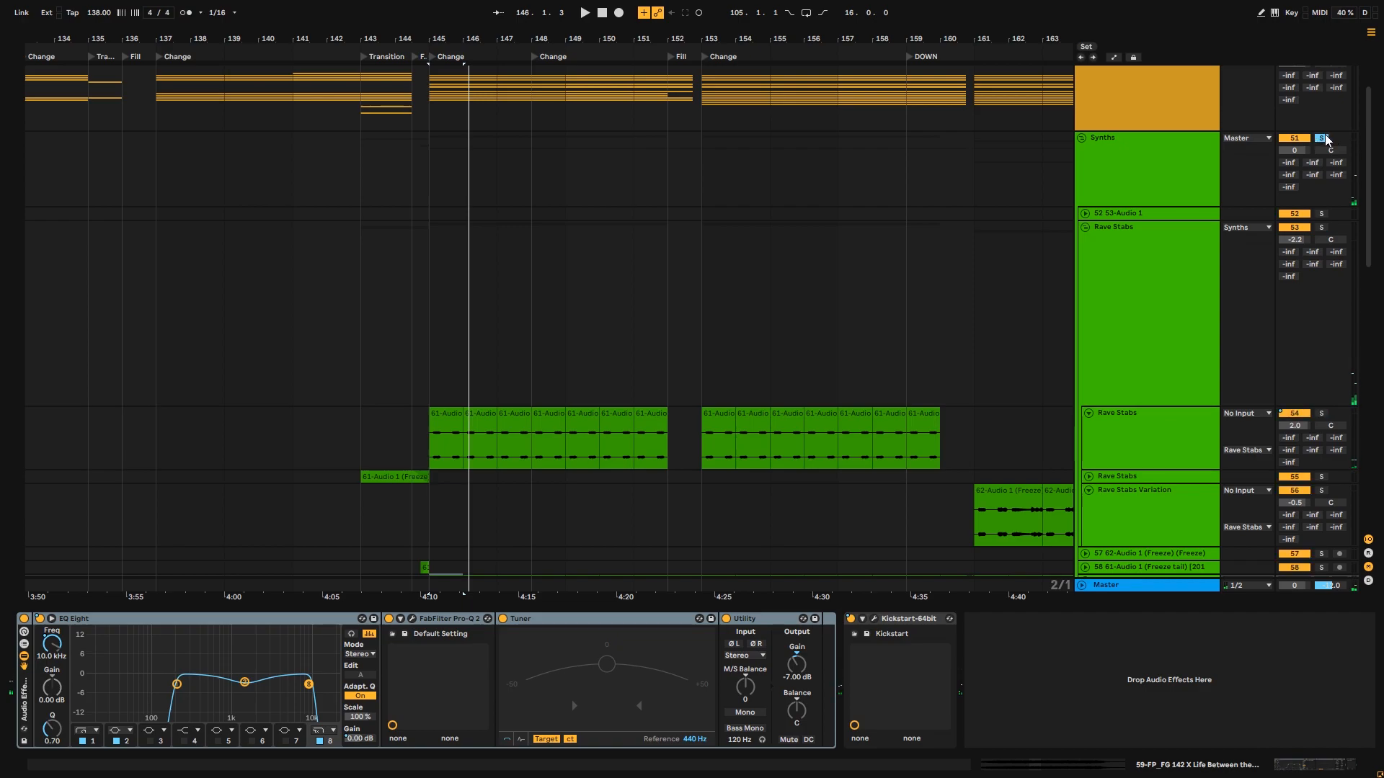
left_click(1322, 137)
key("space")
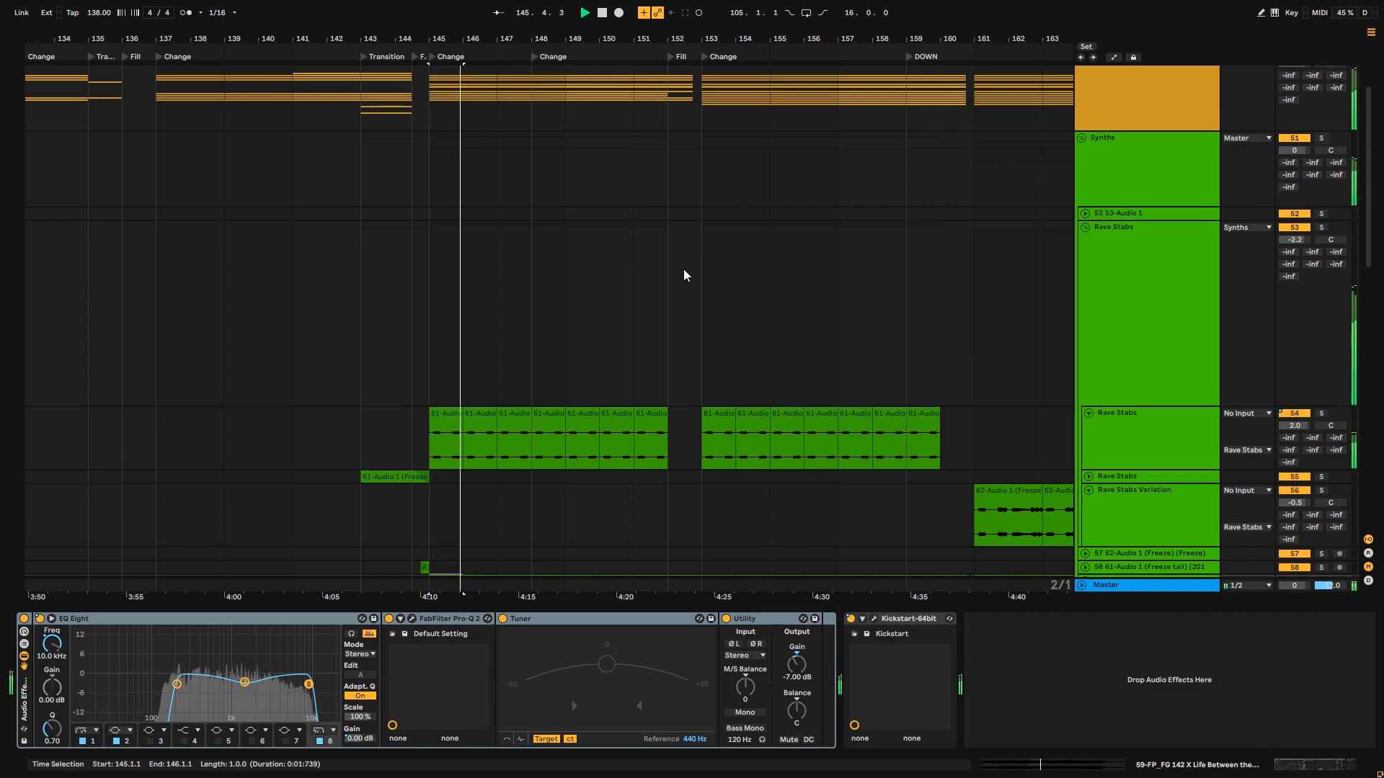
- Select the freeze clip spanning bars 143 to 145 and expand the second Rave Stabs track that holds it
left_click_drag(499, 29, 697, 57)
left_click(525, 353)
key("space")
left_click(462, 476)
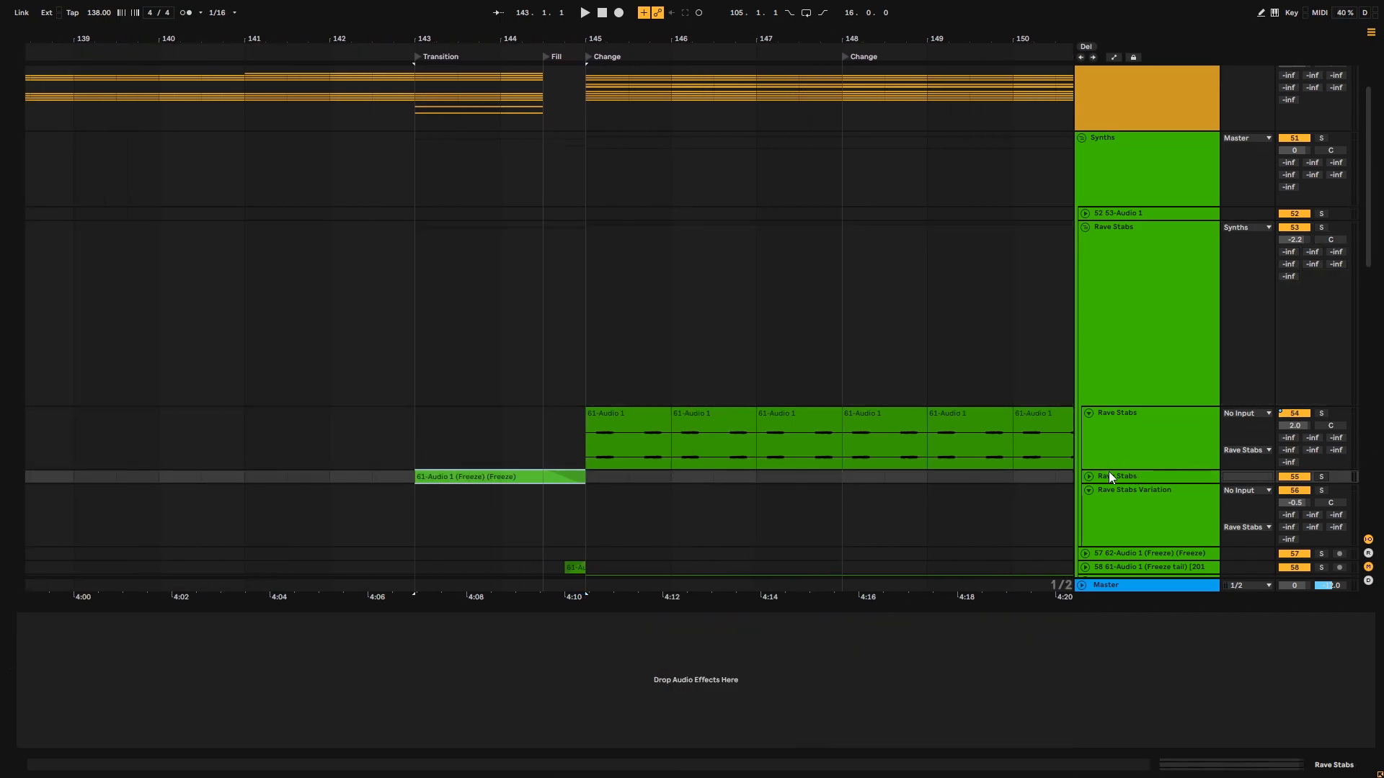
left_click(1083, 476)
left_click(1080, 477)
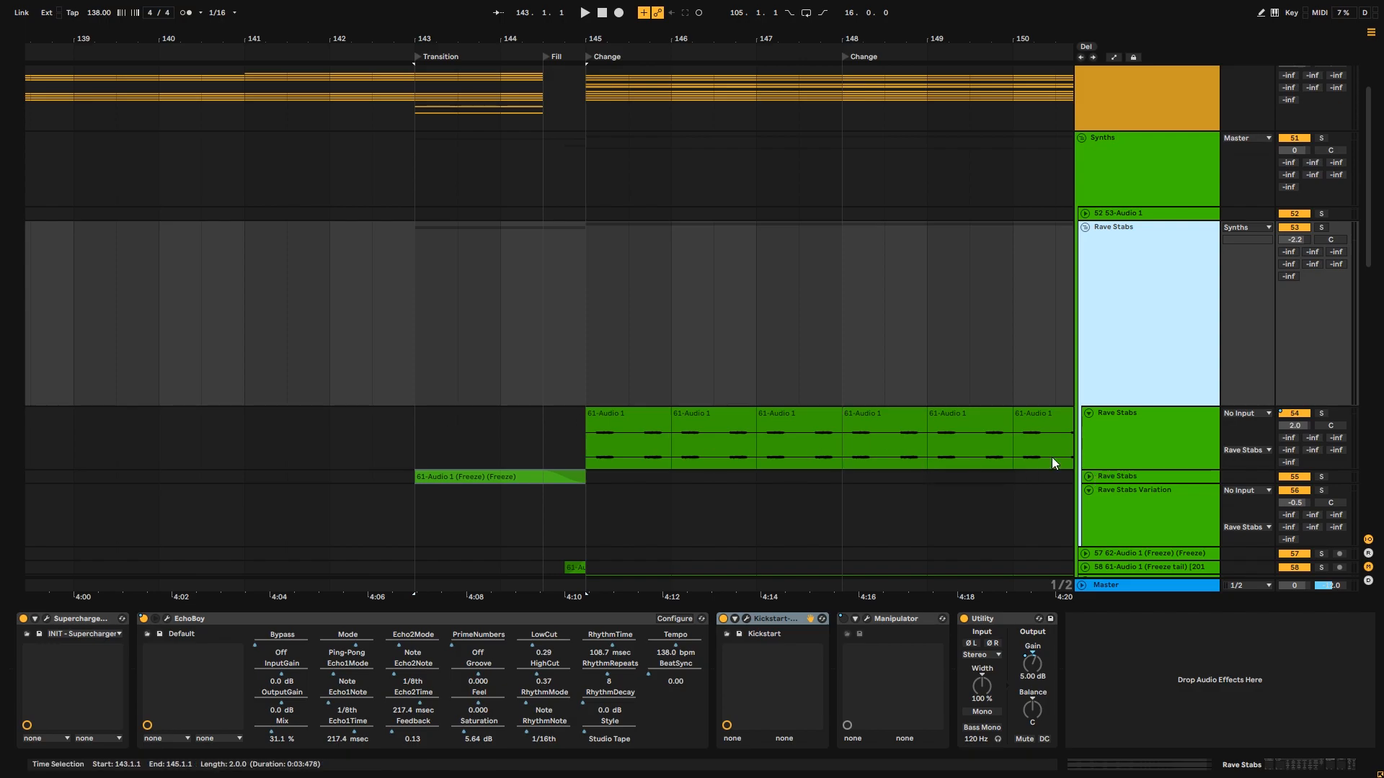
left_click(1089, 477)
- Solo the second Rave Stabs track and play it from the Transition at bar 143
left_click(397, 430)
key("space")
left_click(1324, 478)
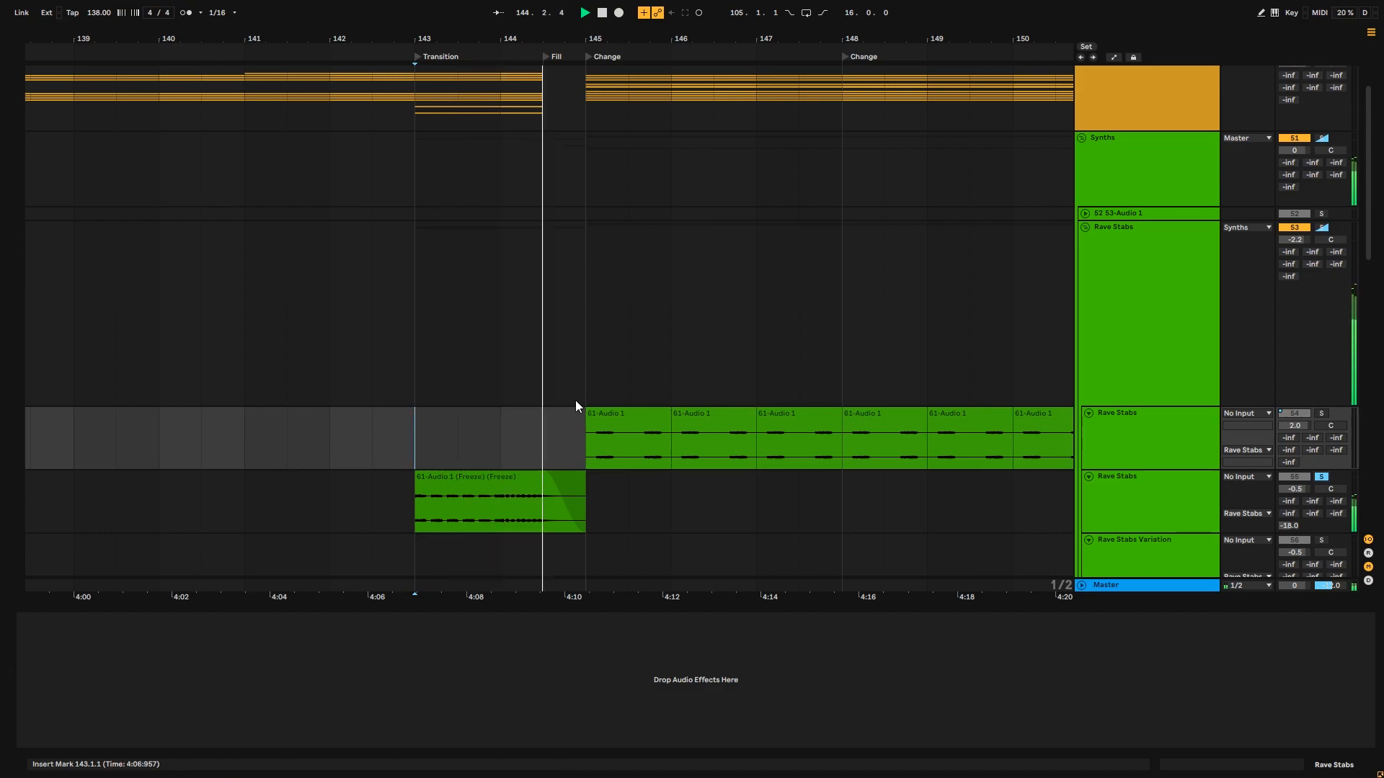
left_click(621, 424)
key("space")
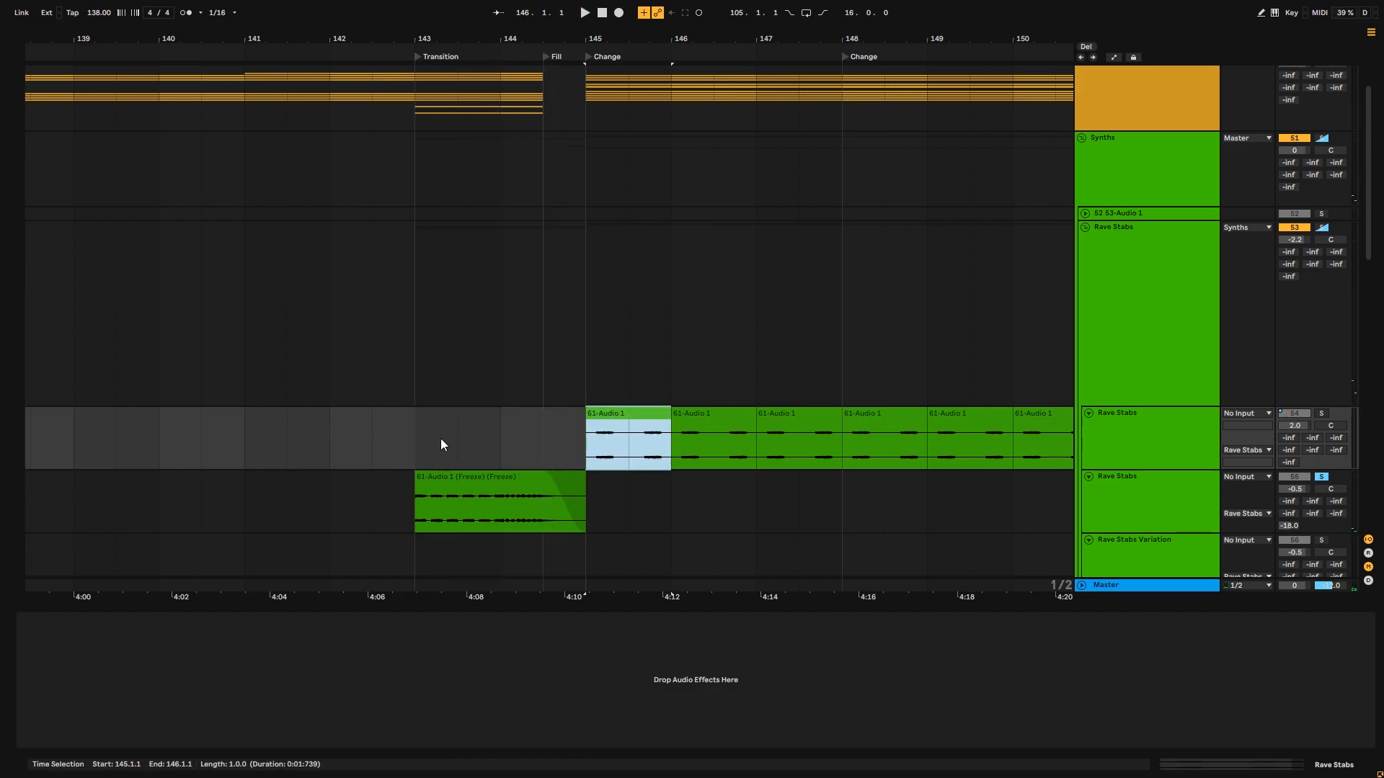
- Replay the soloed Rave Stabs transition clip from bar 143 with its waveform in close view
left_click(448, 55)
key("space")
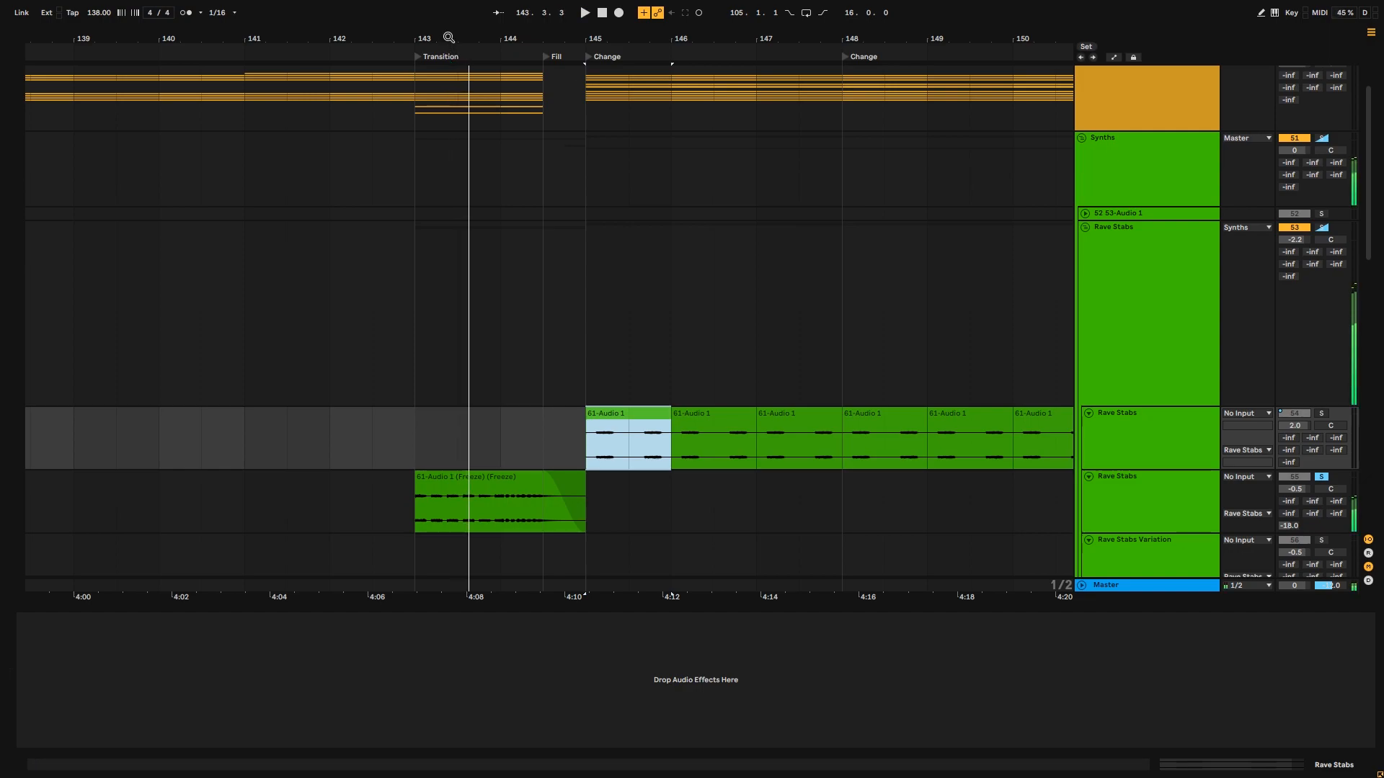
left_click_drag(448, 36, 447, 73)
left_click(1196, 492)
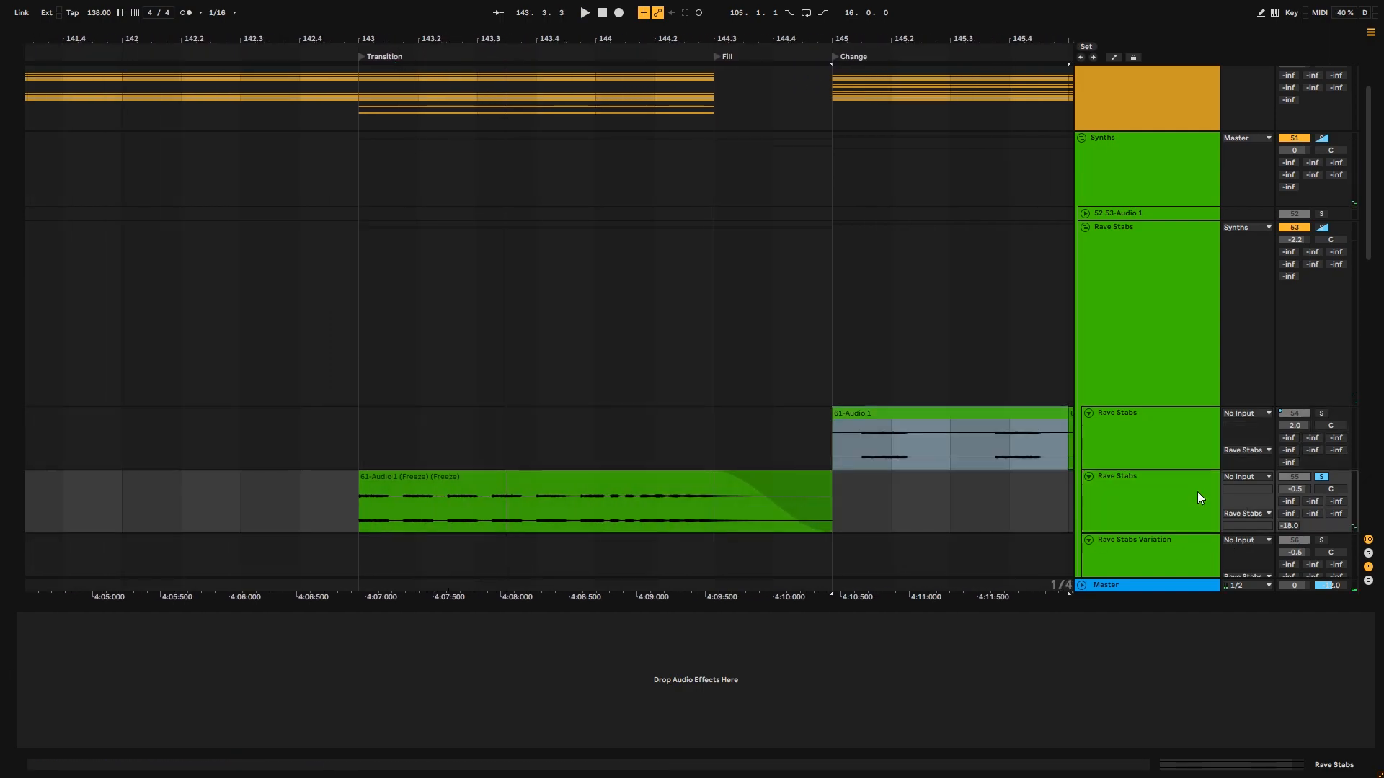
left_click(354, 449)
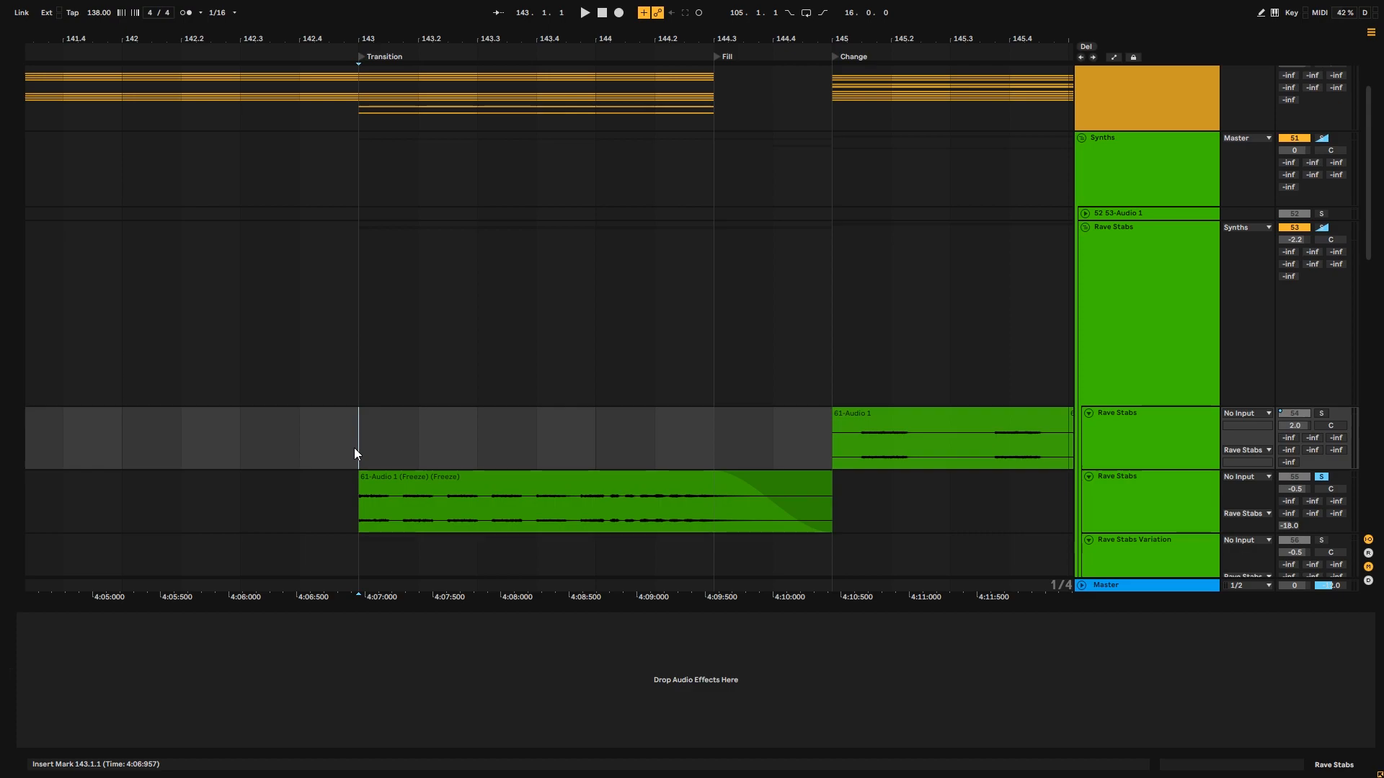
key("space")
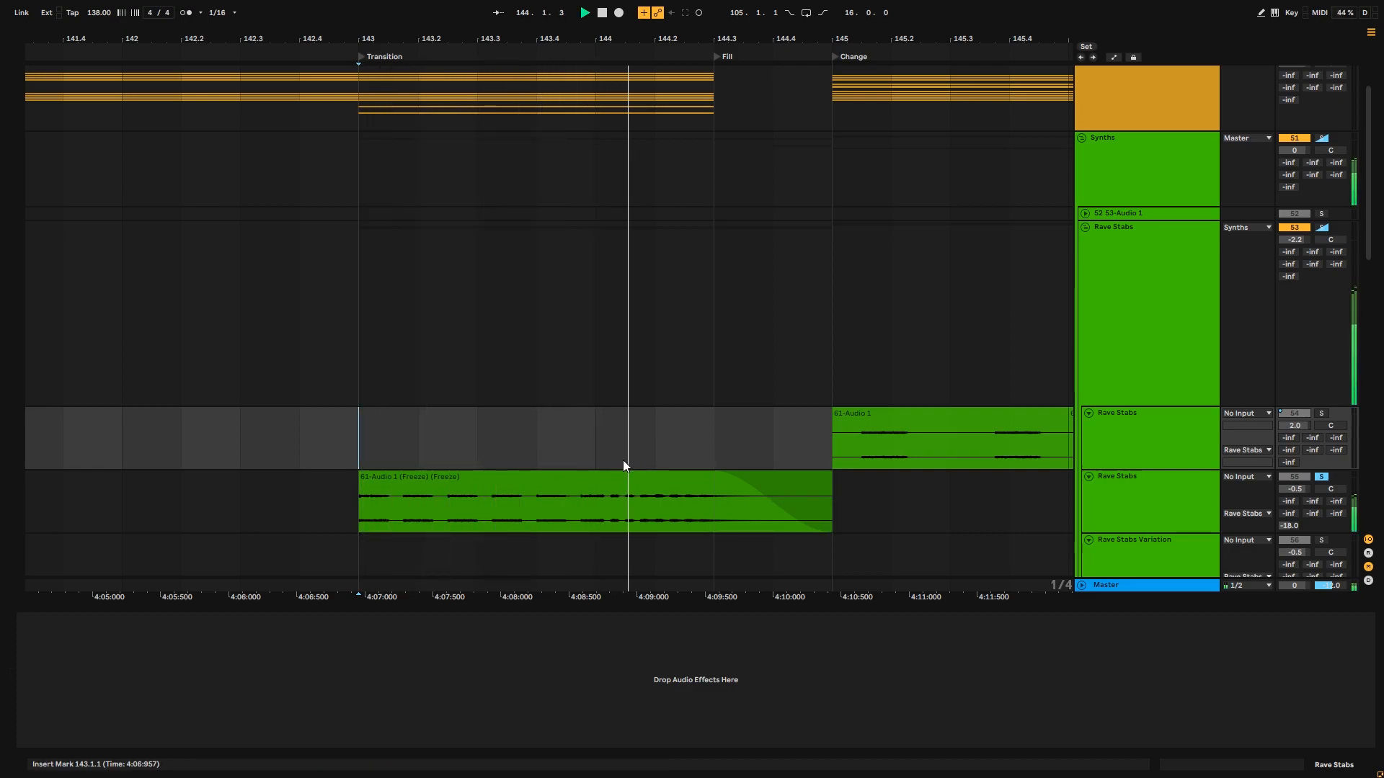
- Stop playback and mark the span from bar 144 to the Fill at 144.3 above the transition clip
left_click(606, 447)
key("space")
left_click_drag(713, 448, 577, 439)
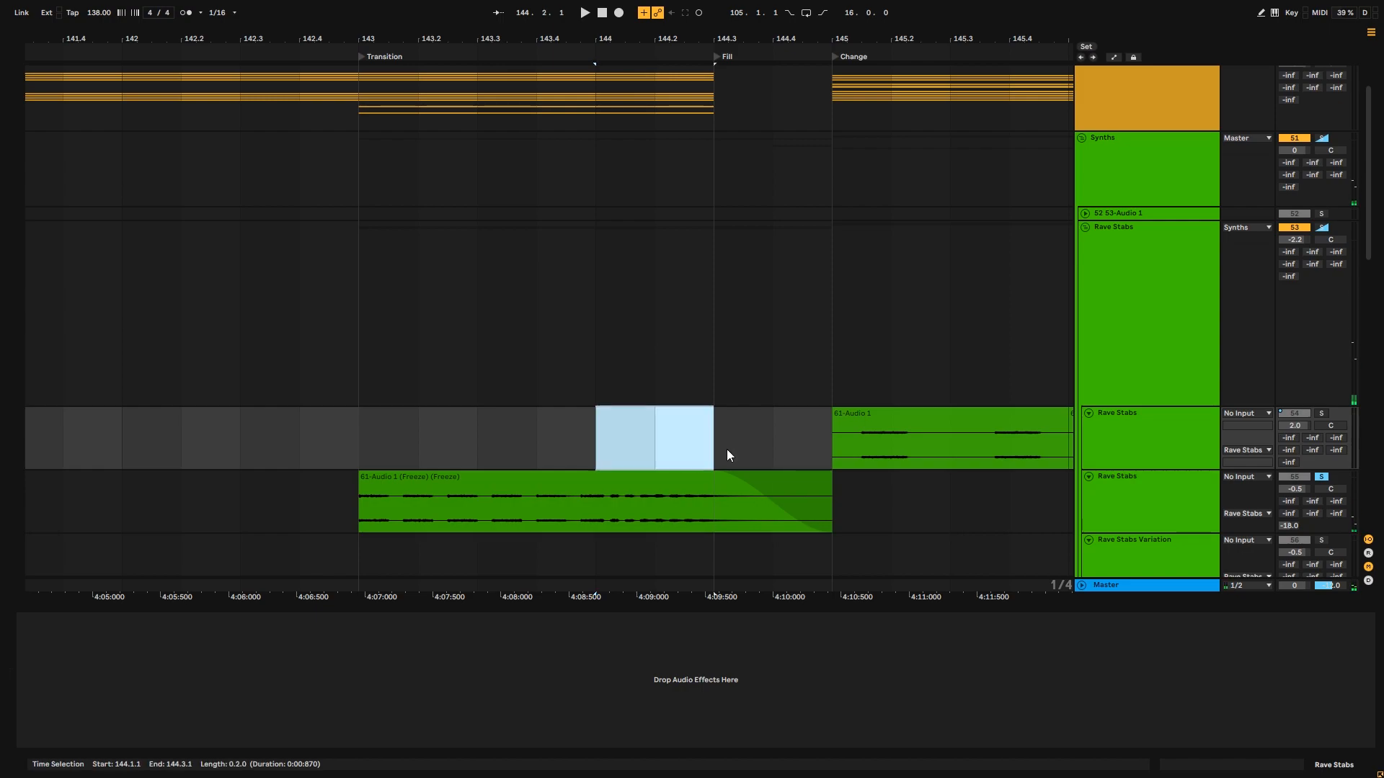
left_click(608, 441)
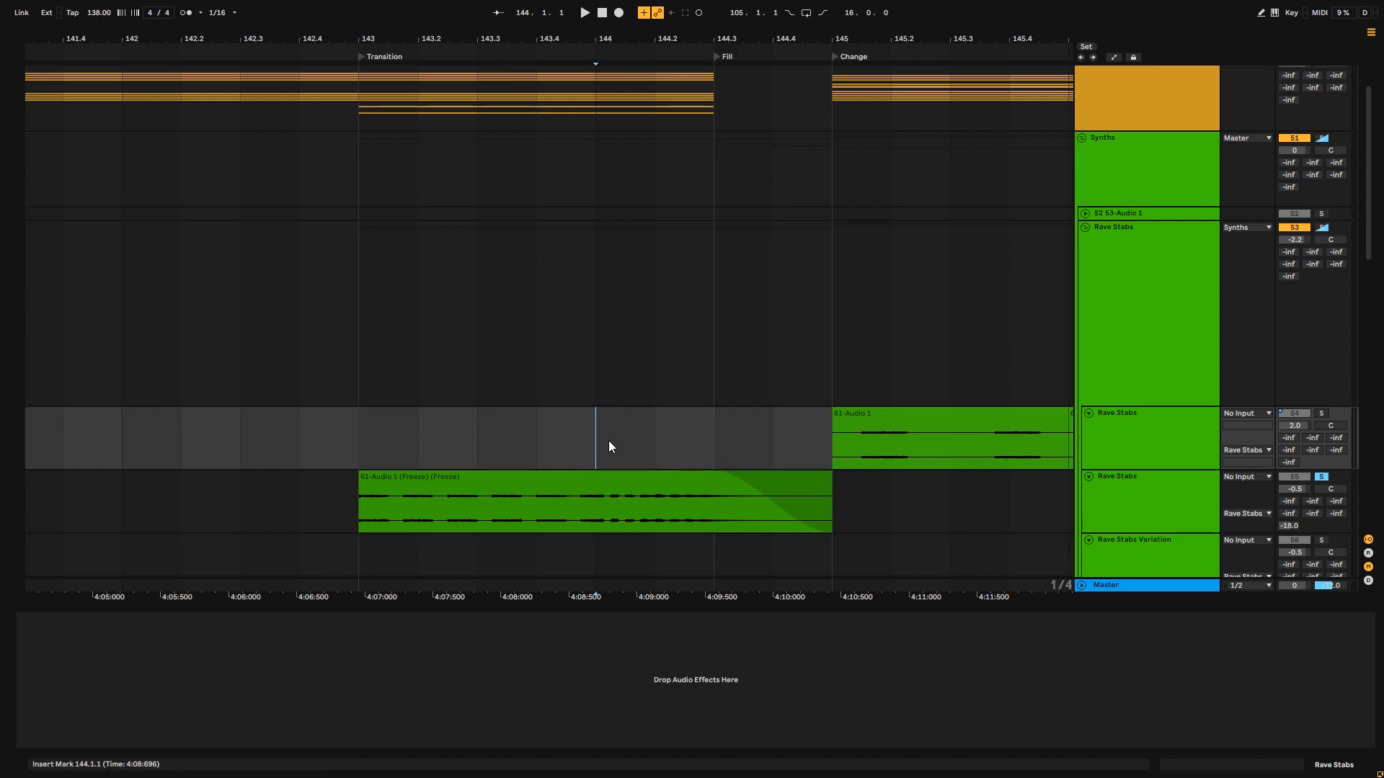
- Play the closing part of the soloed Rave Stabs transition clip from bar 144
left_click(371, 453)
left_click_drag(761, 38, 785, 39)
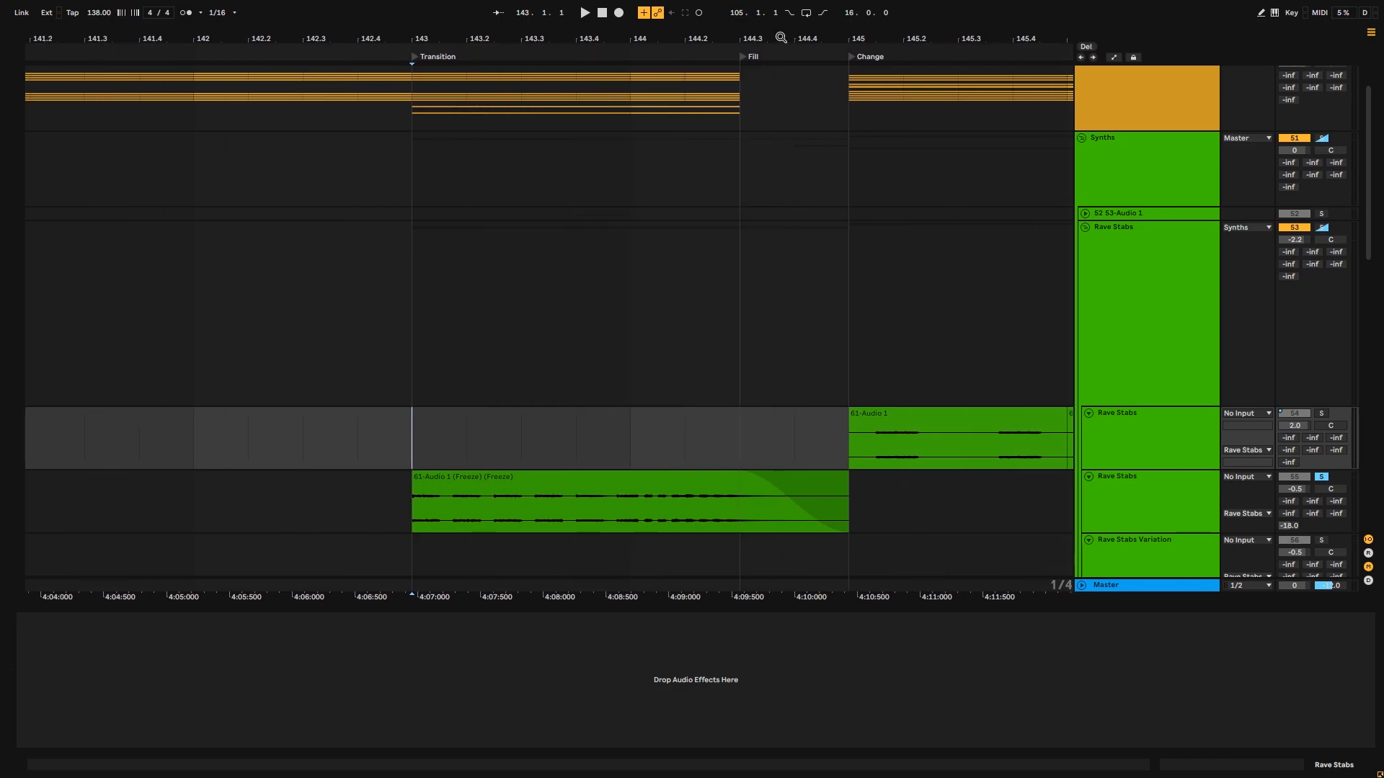
left_click(11, 54)
left_click(15, 54)
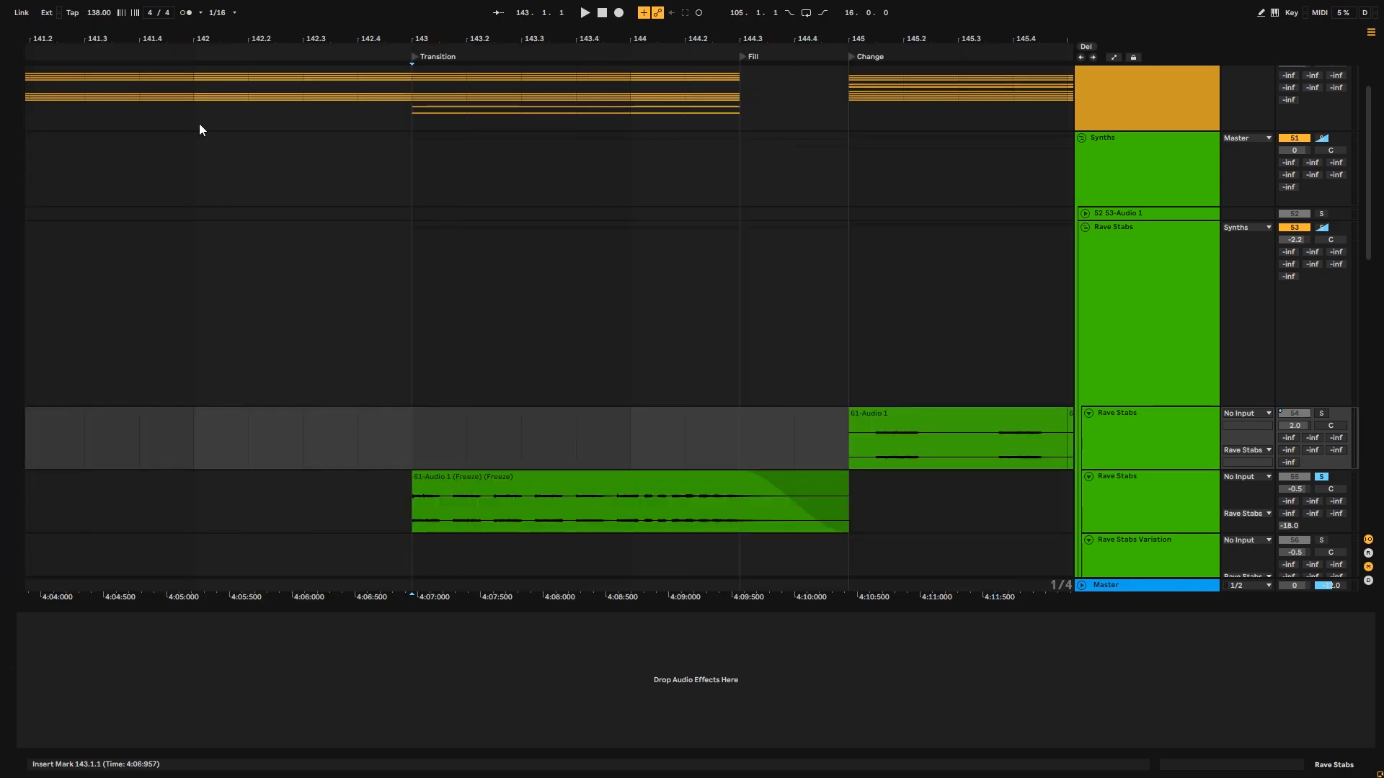
left_click(446, 453)
left_click(624, 452)
key("space")
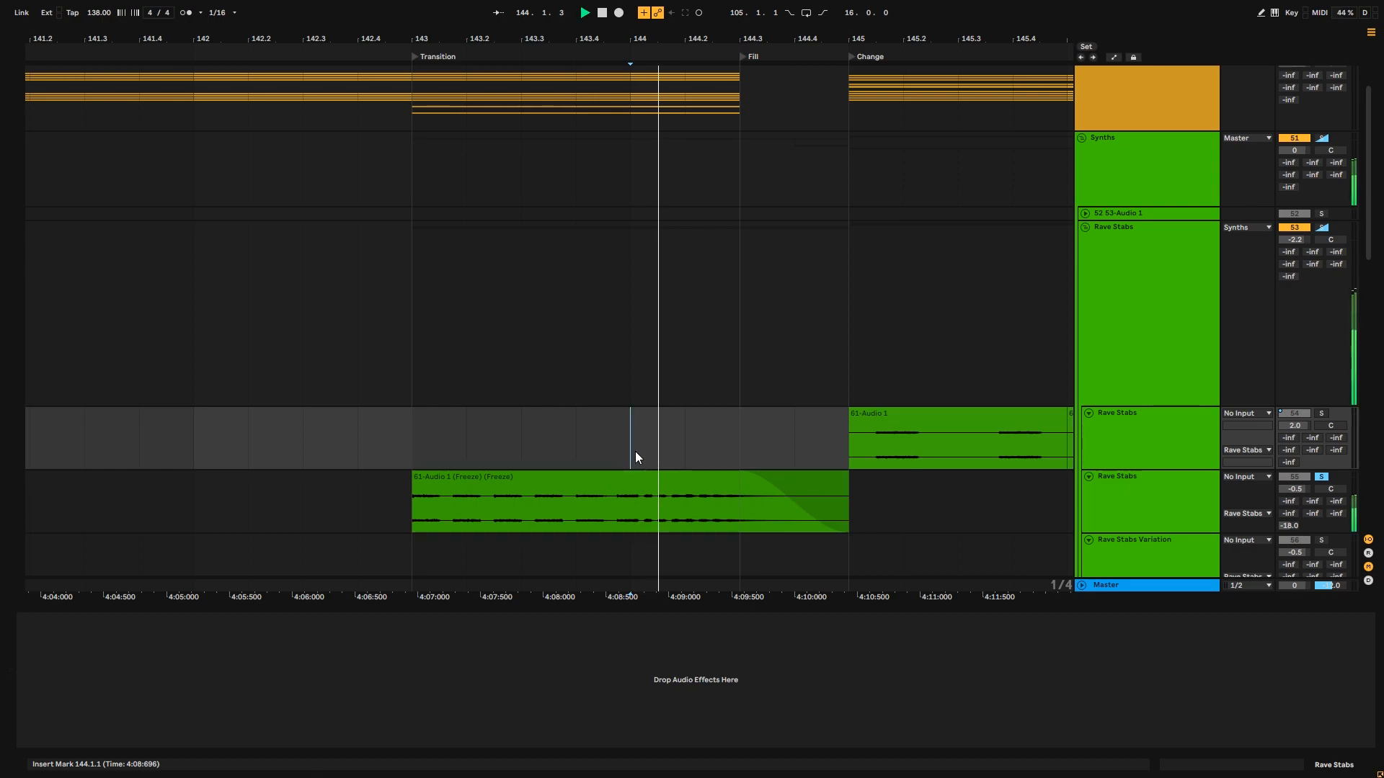
key("space")
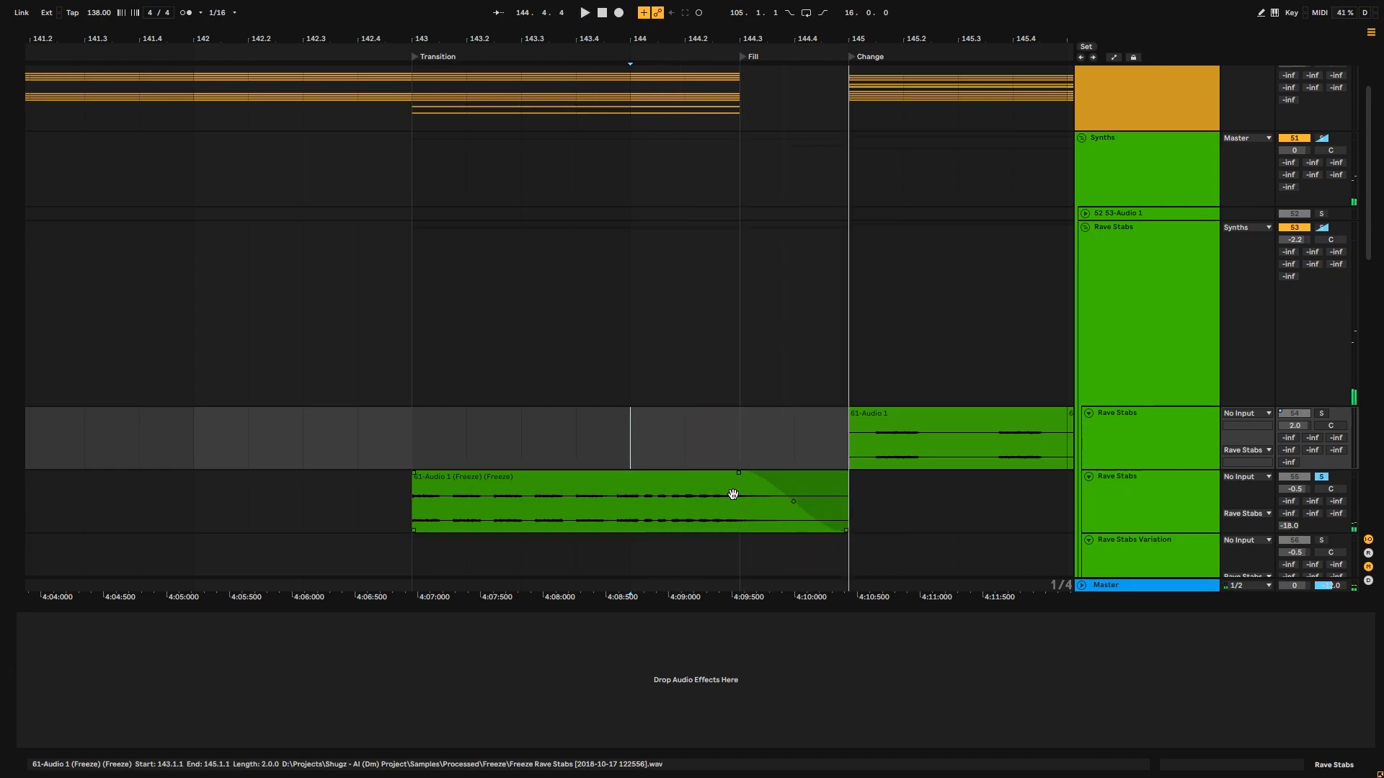
- Solo the Rave Stabs group and play it from the Transition at bar 143 into the Change at bar 145
mouse_move(742, 437)
left_mouse_down()
mouse_move(808, 443)
mouse_move(741, 441)
left_mouse_up()
left_click(388, 442)
left_click(657, 440)
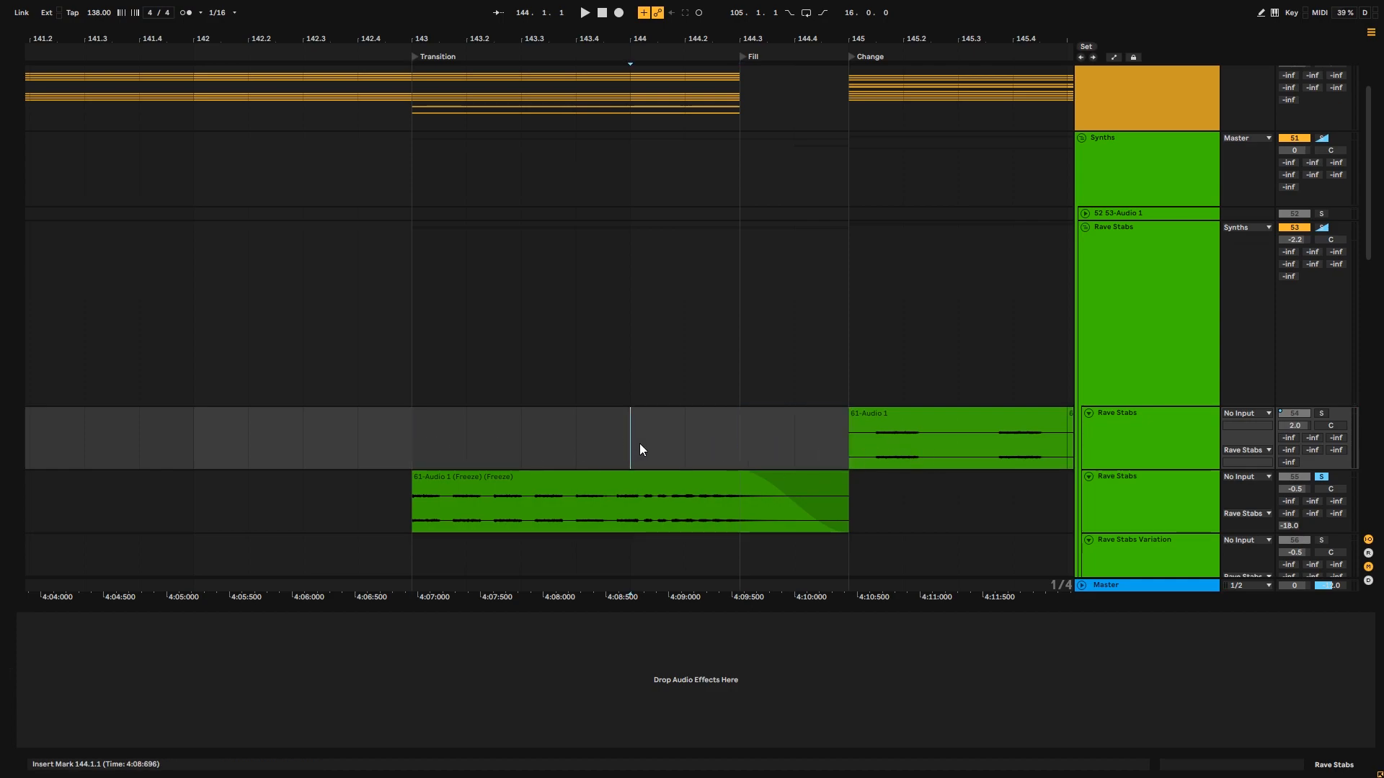
left_click(385, 430)
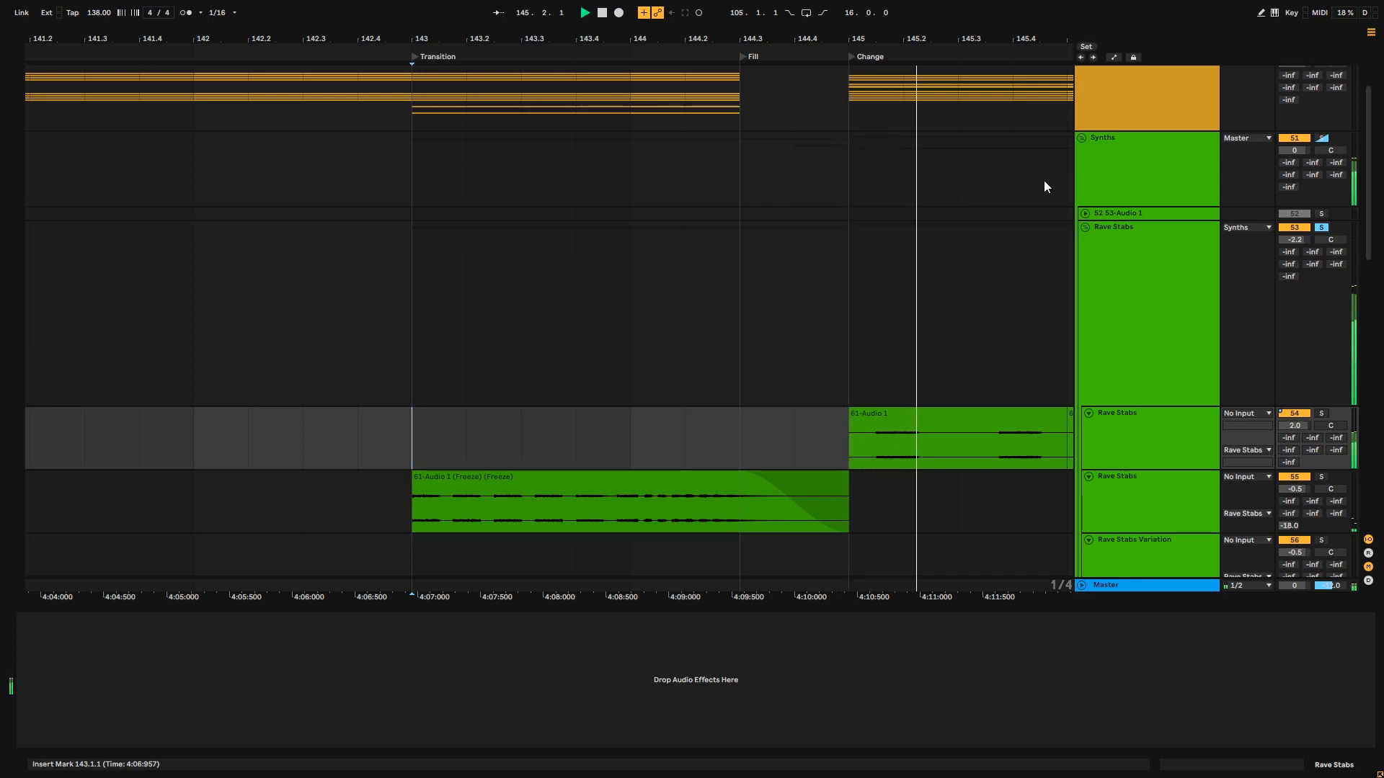
key("space")
- Mark the span from 141.3 to 142.1, clear the solos and play the full mix through the Transition and Fill
left_click_drag(888, 34, 715, 20)
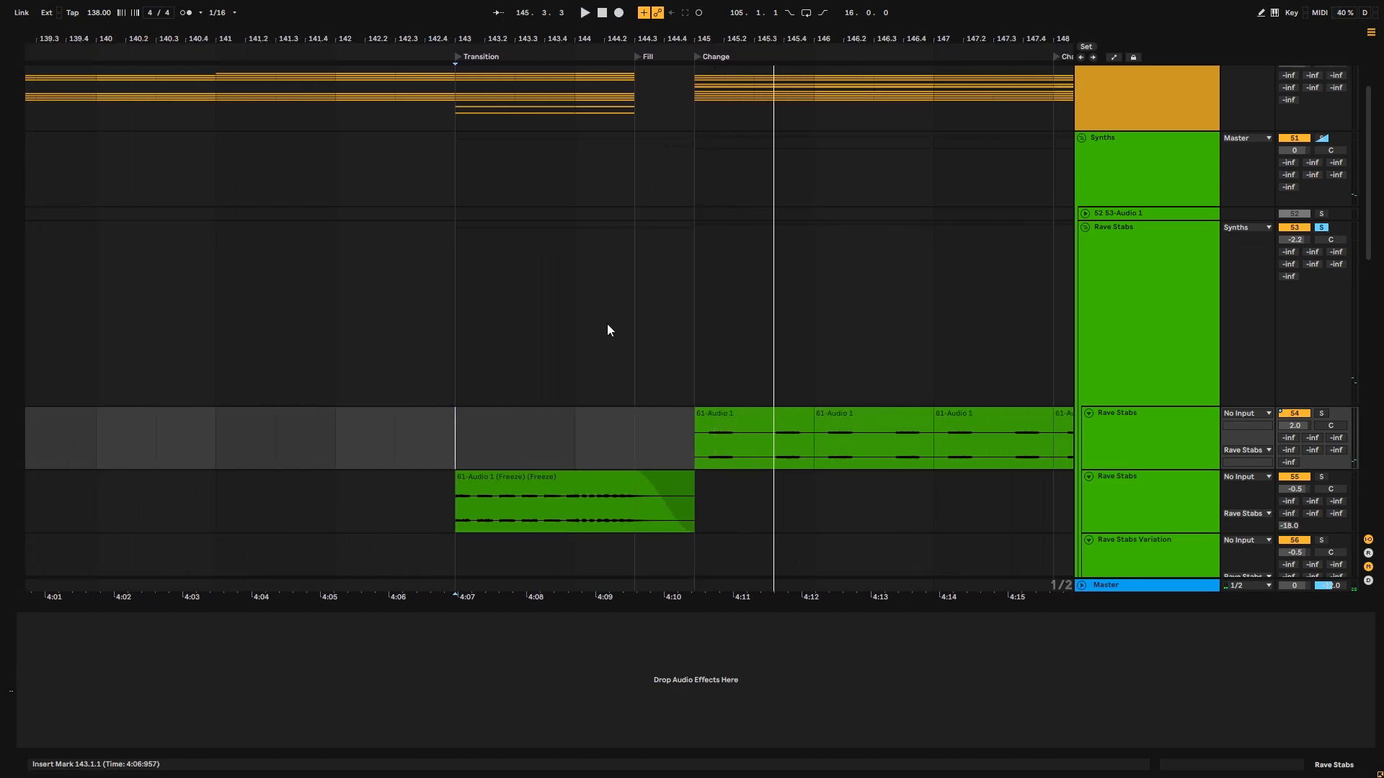
left_click_drag(291, 461, 312, 454)
left_click(1324, 414)
left_click(1324, 415)
key("space")
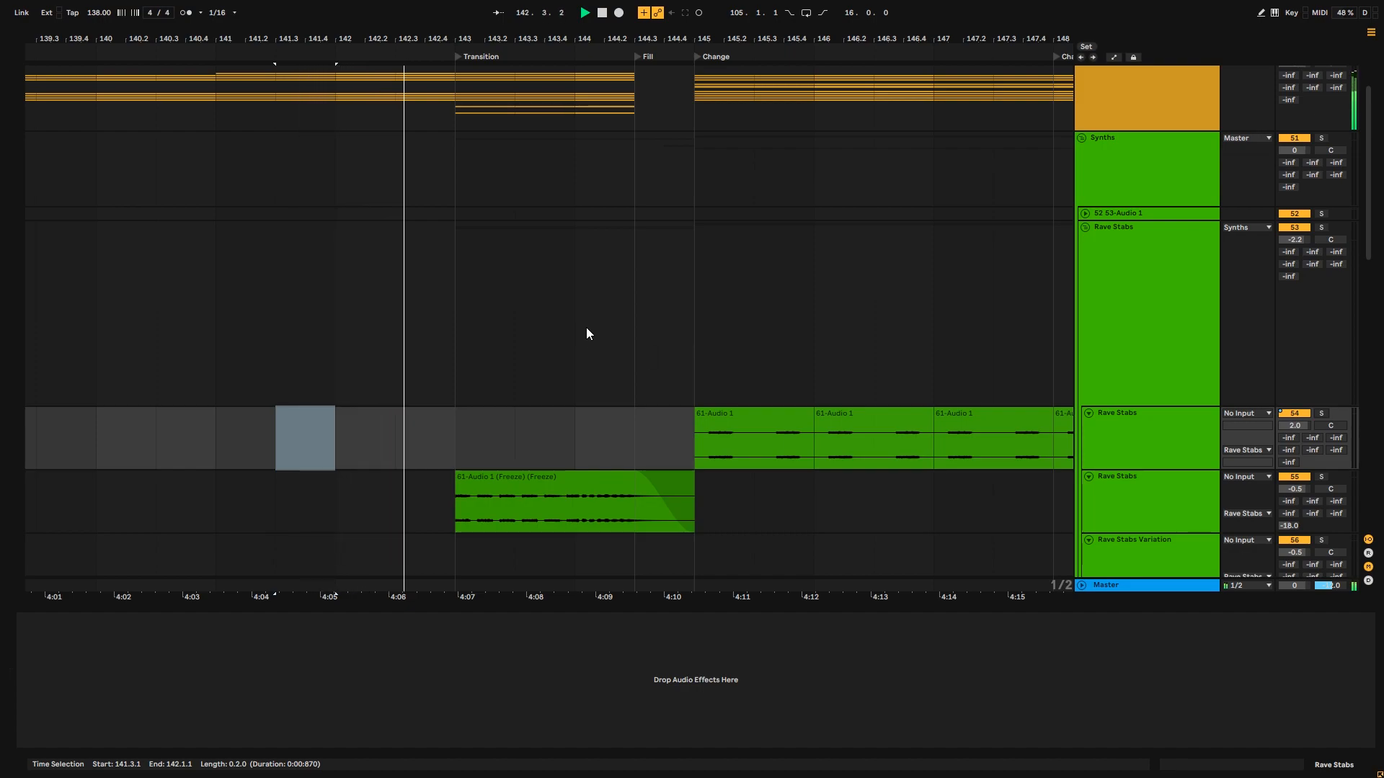
left_click_drag(614, 34, 487, 32)
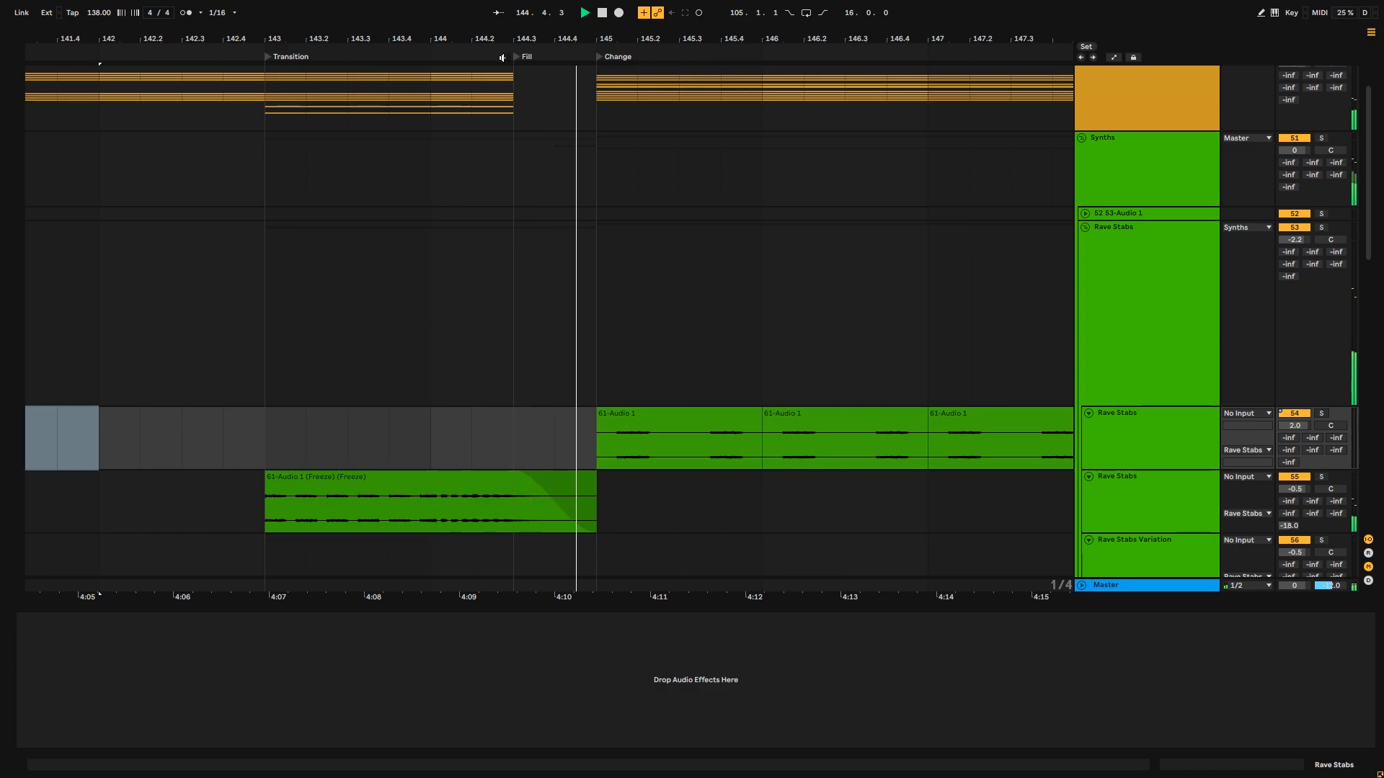
- Mark the Change at bar 145, collapse the Synths group, and follow the full-mix playback, marking the Fill at bar 152
left_click(587, 437)
left_click_drag(805, 31, 440, 29)
key("u")
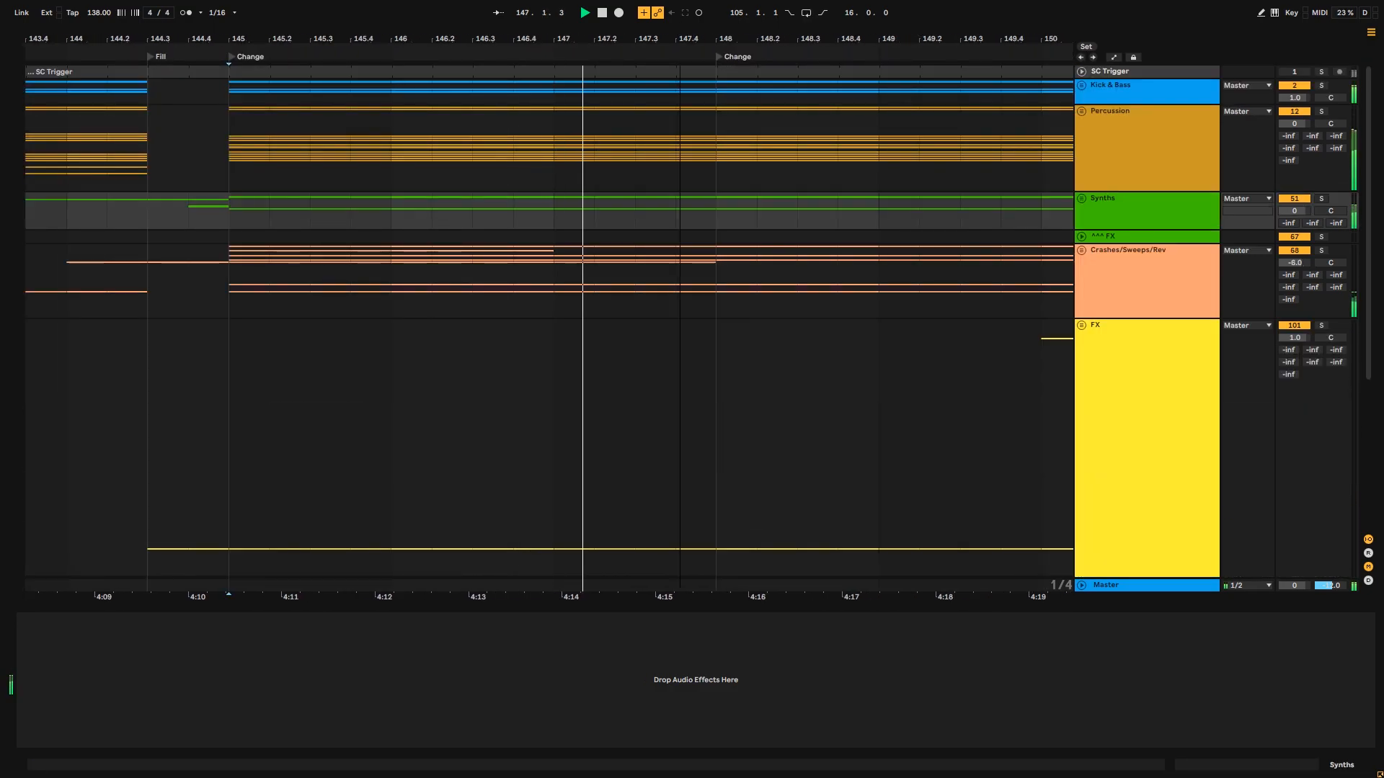
left_click_drag(701, 31, 543, 31)
left_click_drag(1368, 135, 1345, 170)
left_click_drag(904, 36, 605, 36)
left_click(684, 162)
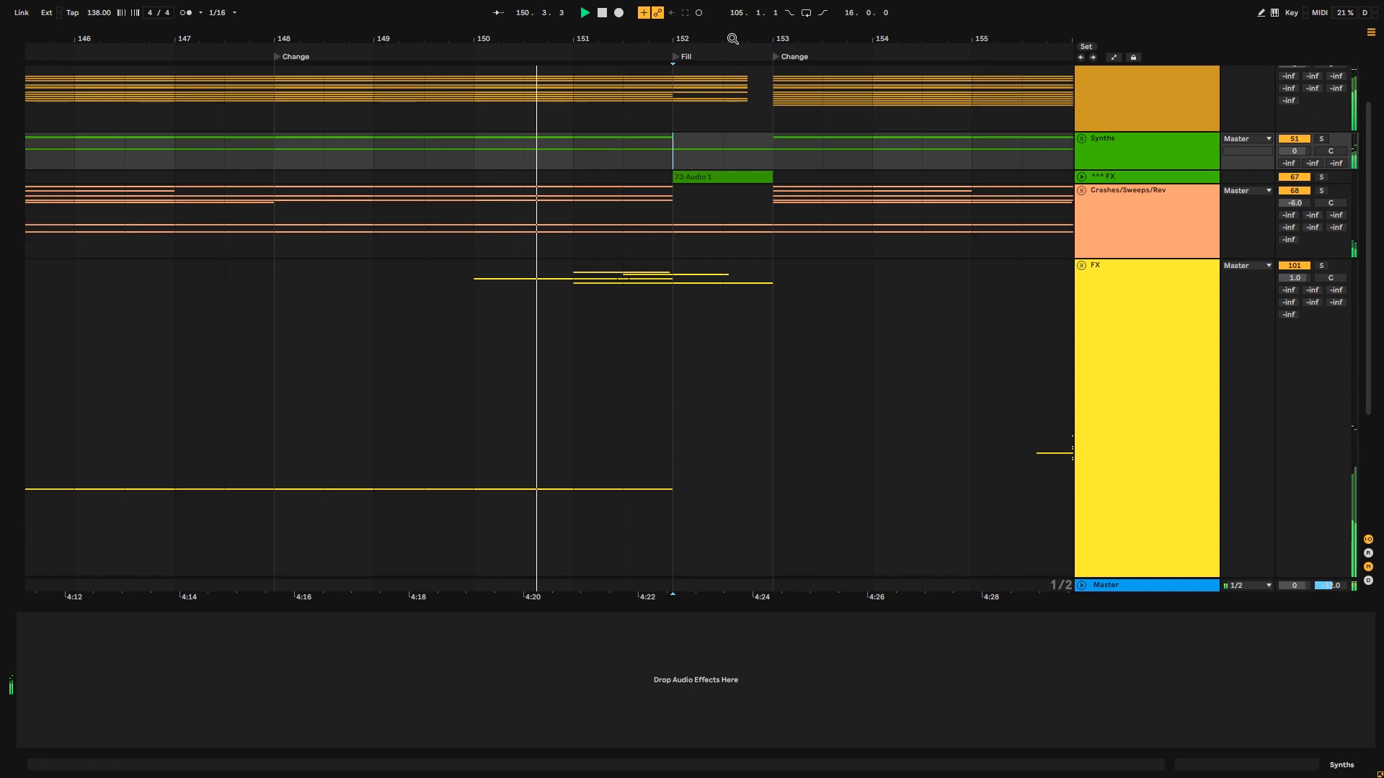
- Expand the ^^^ FX track and listen to its Fill clip at bar 152 soloed, adding the Synths group from 151.4
left_click_drag(731, 36, 731, 79)
left_click(1081, 177)
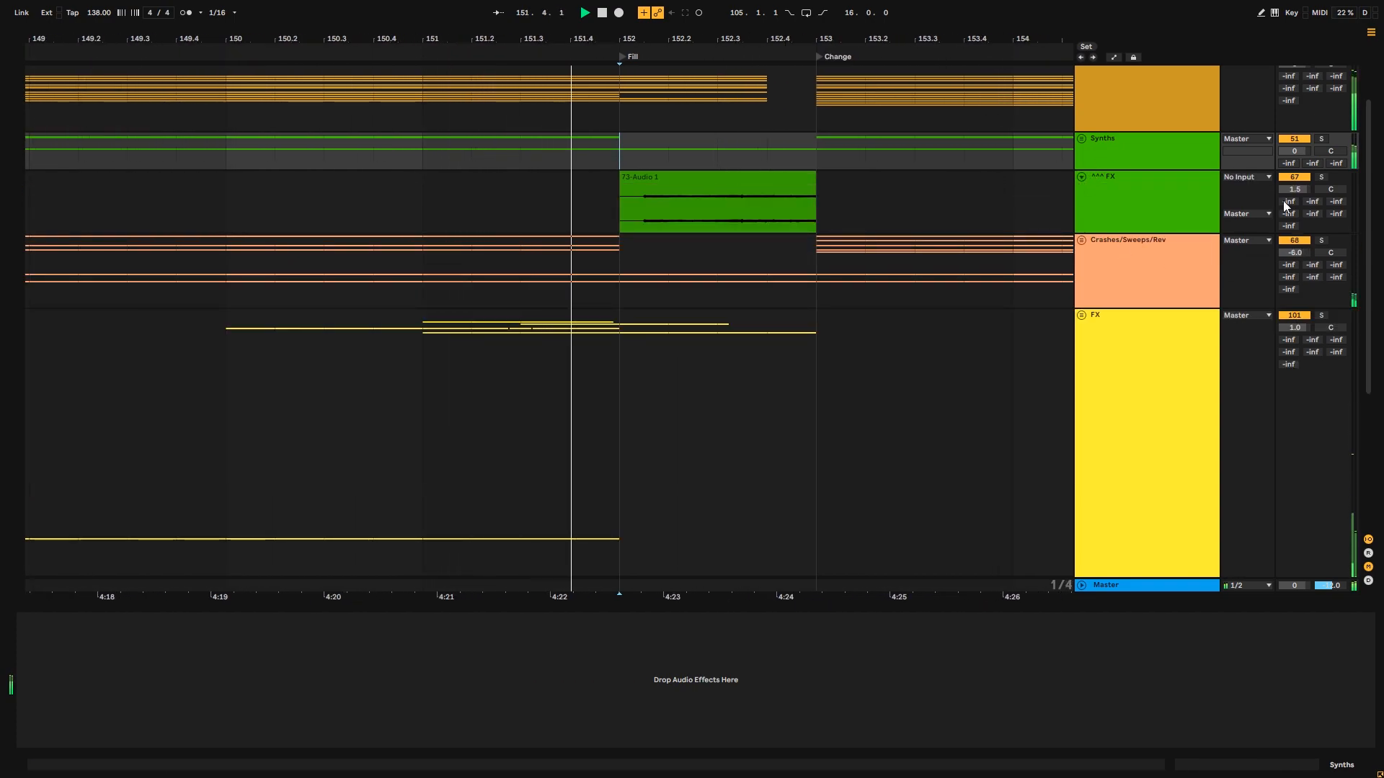
left_click(1323, 177)
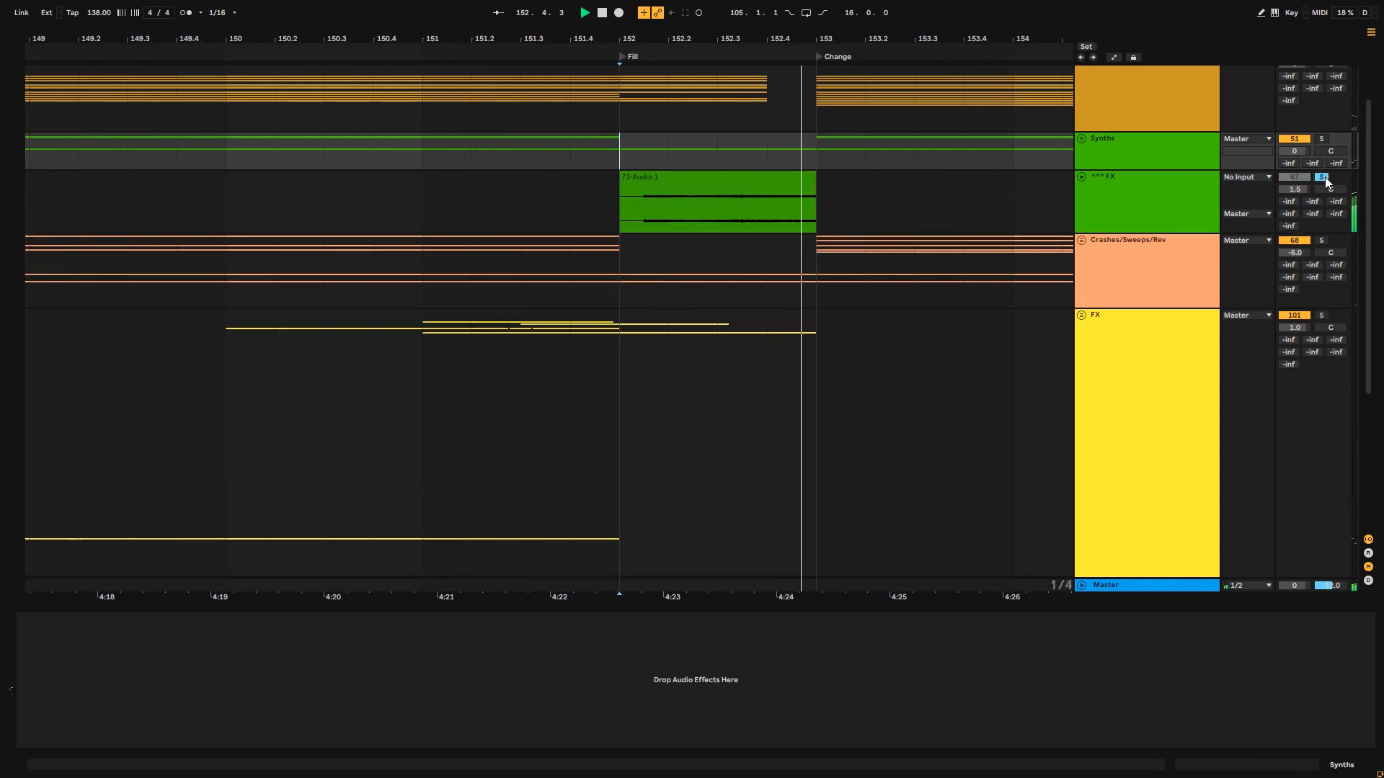
left_click(1324, 139)
left_click(563, 215)
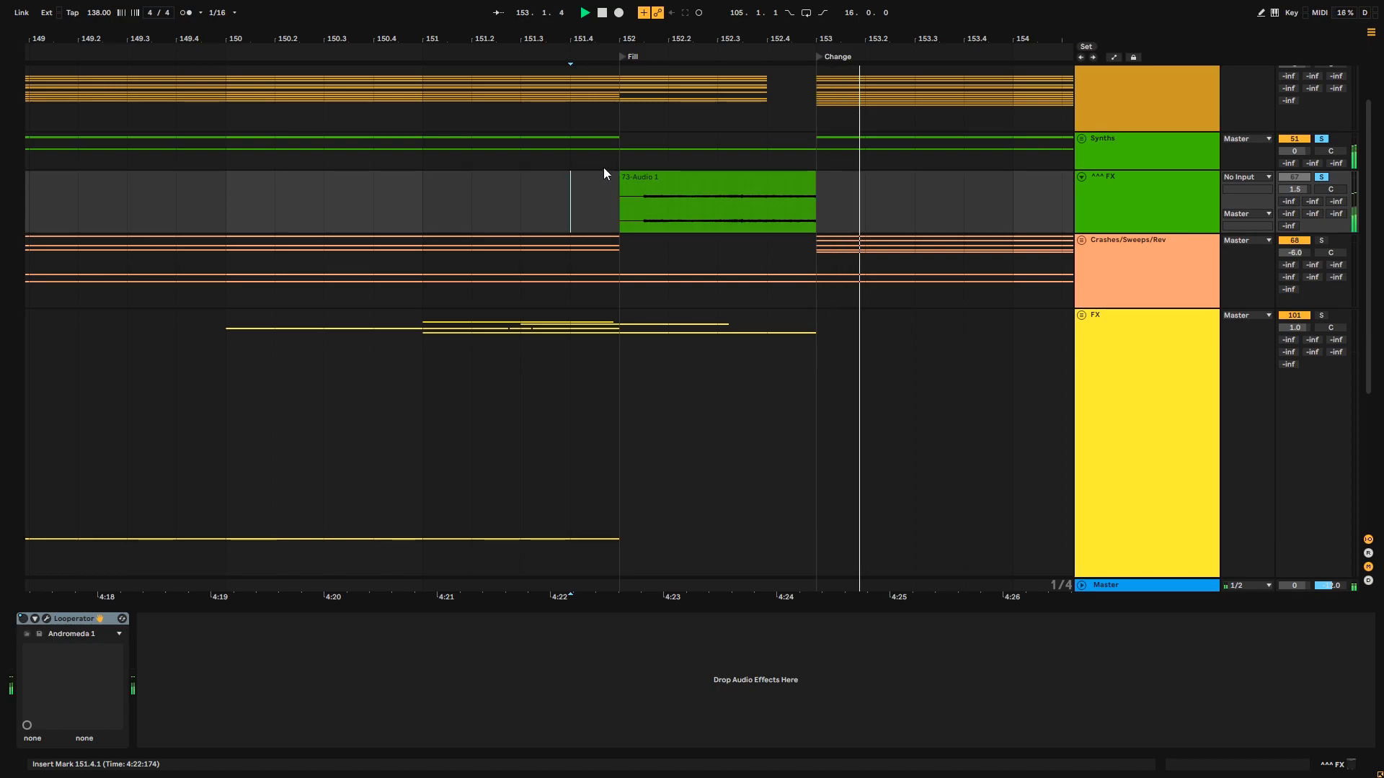
- Play the Fill from bar 152 with only Kick & Bass soloed, and again with only Percussion soloed
scroll(1333, 100, "up", 3)
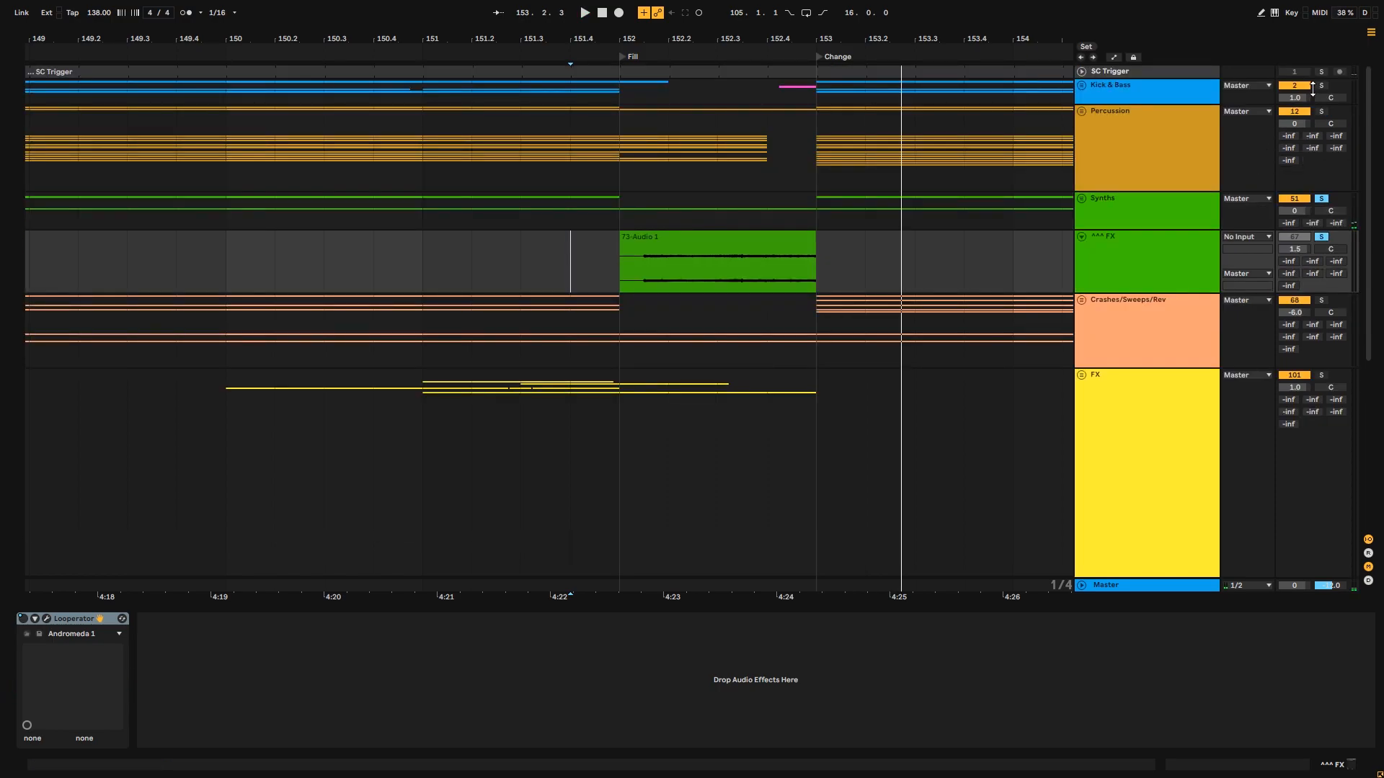
left_click(617, 95)
key("space")
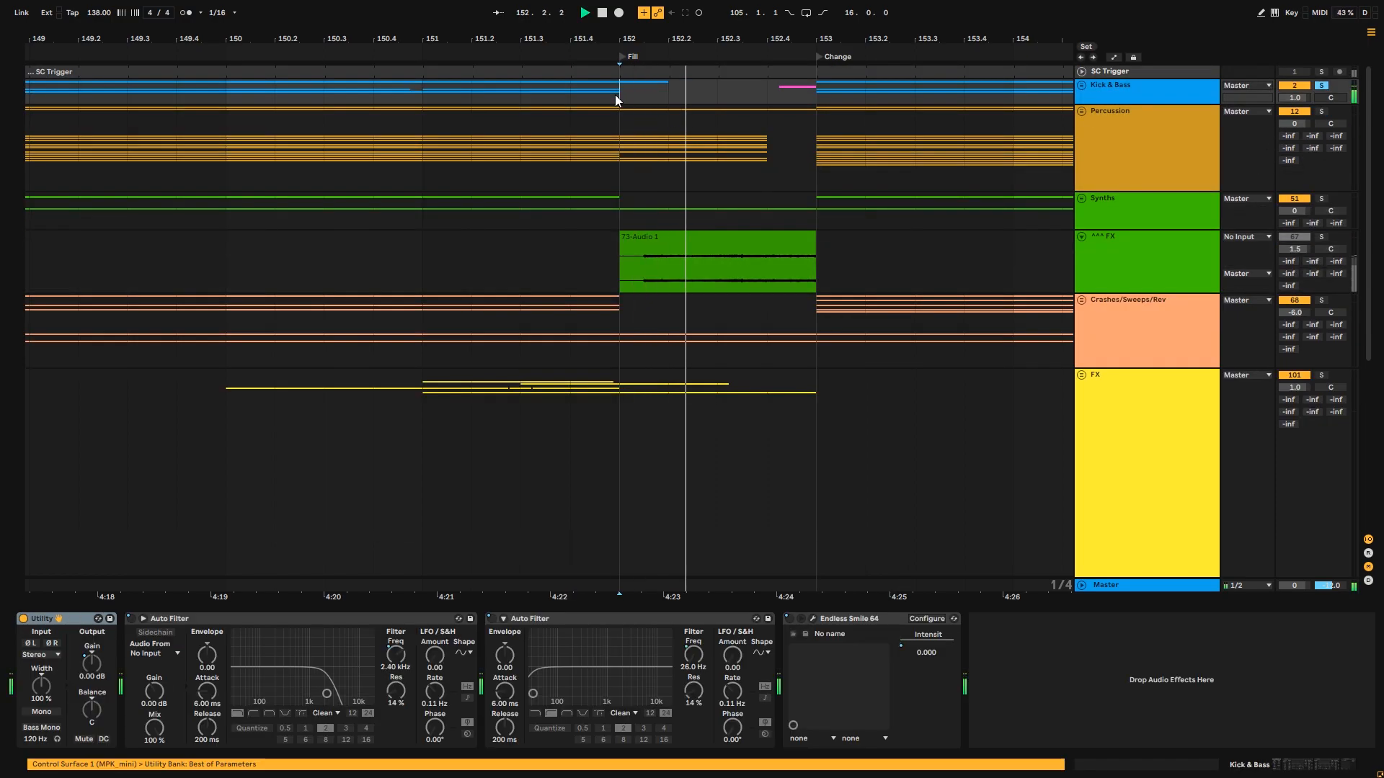
key("space")
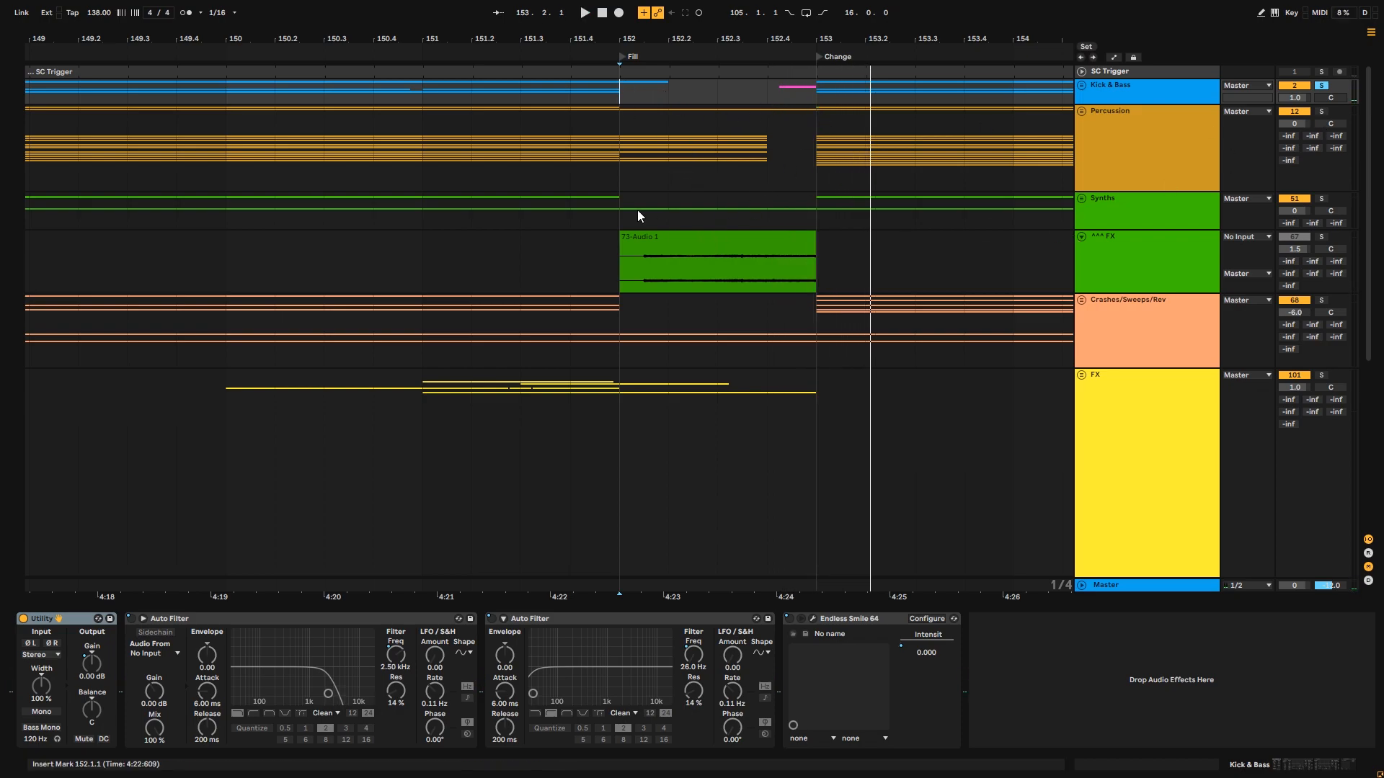
left_click(1324, 112)
key("space")
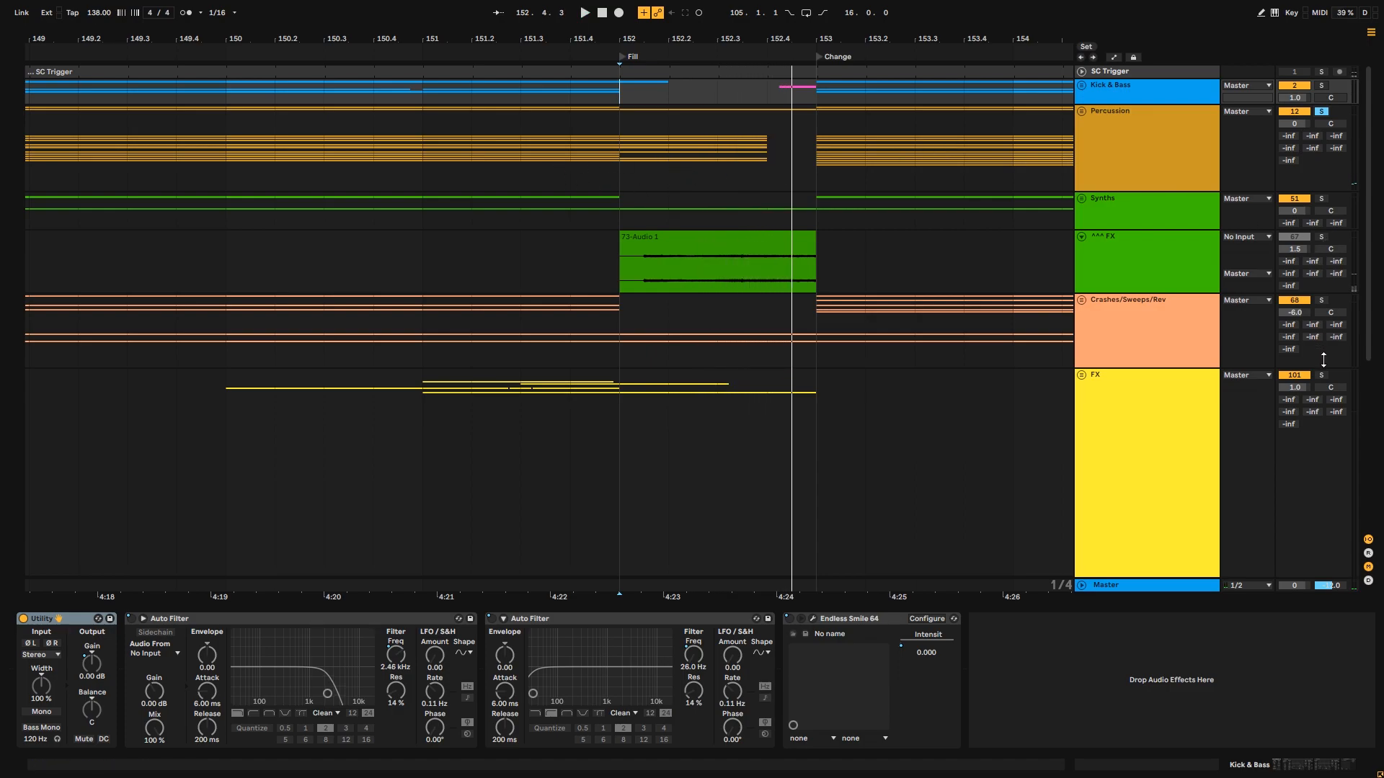
- Solo the FX group and play it from bar 151 through the Fill and past the Change at bar 153
scroll(1370, 292, "down", 5)
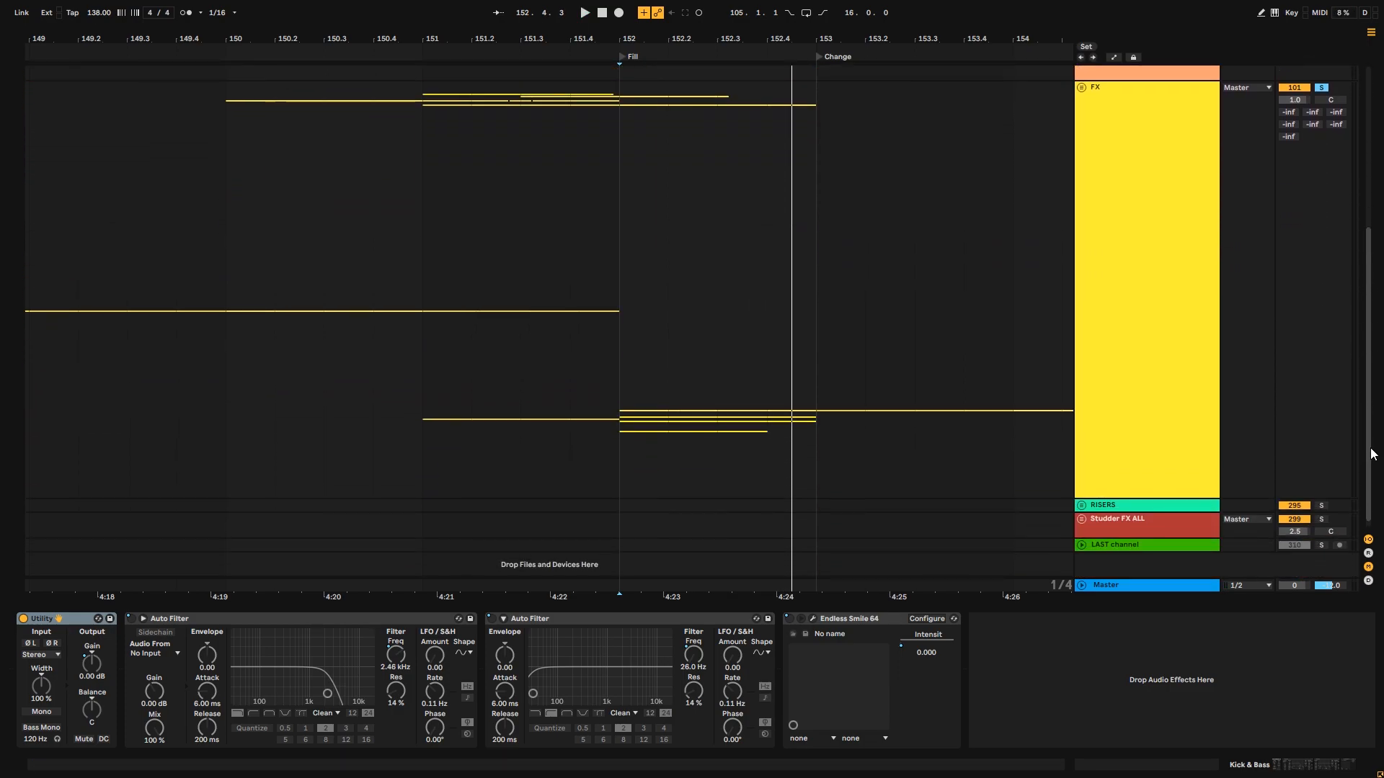
left_click(430, 386)
key("space")
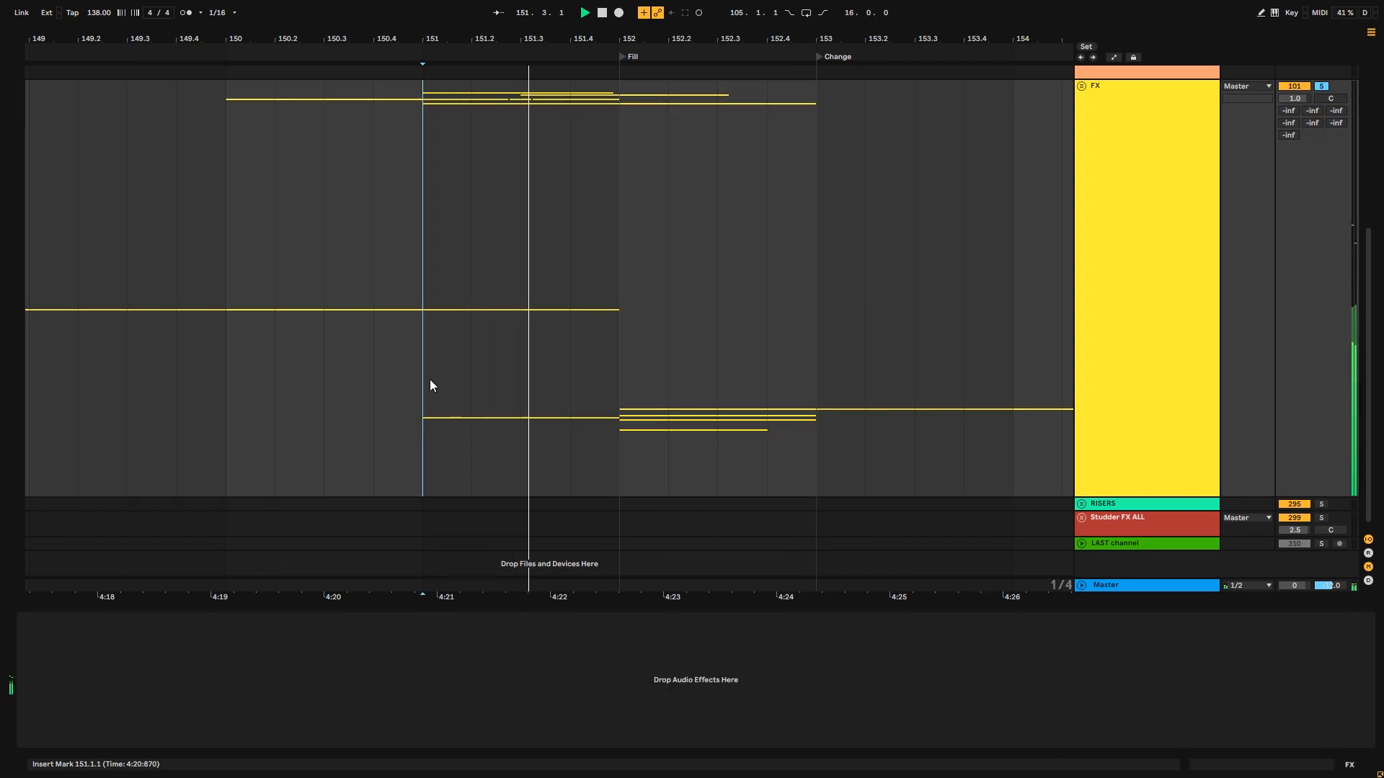
left_click_drag(712, 36, 740, 22)
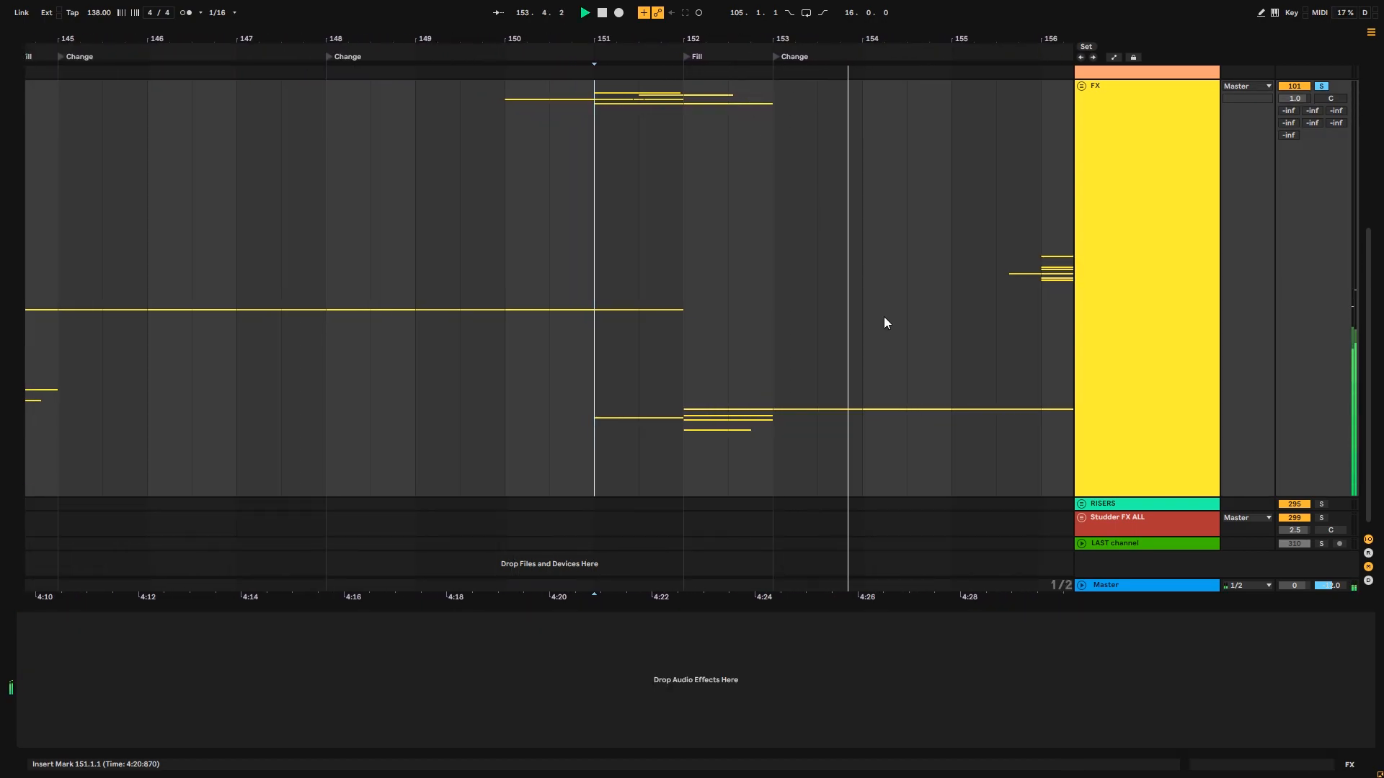
left_click_drag(1370, 358, 1368, 171)
key("space")
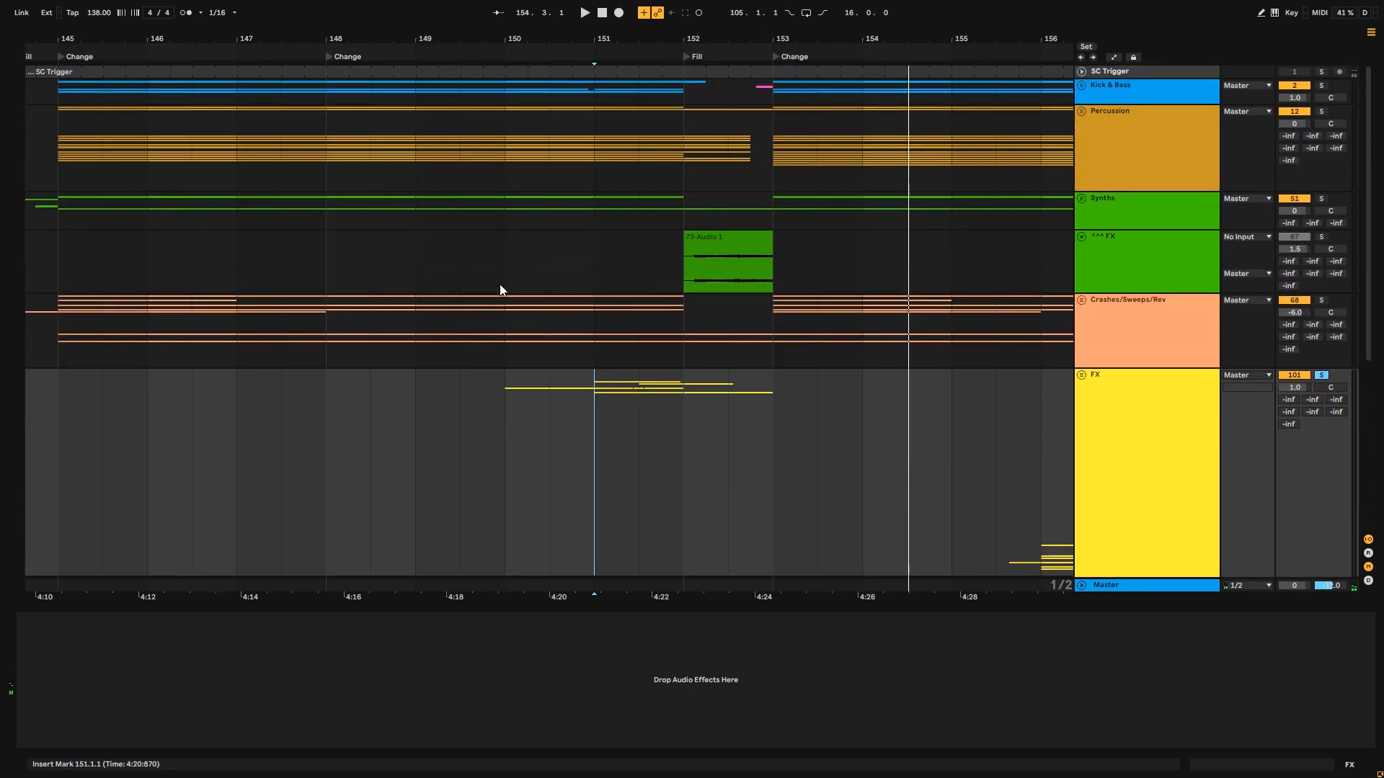
- Clear the solos and play the full mix from 150.3 through the Fill and into the Change
left_click(549, 283)
left_click(1318, 237)
key("space")
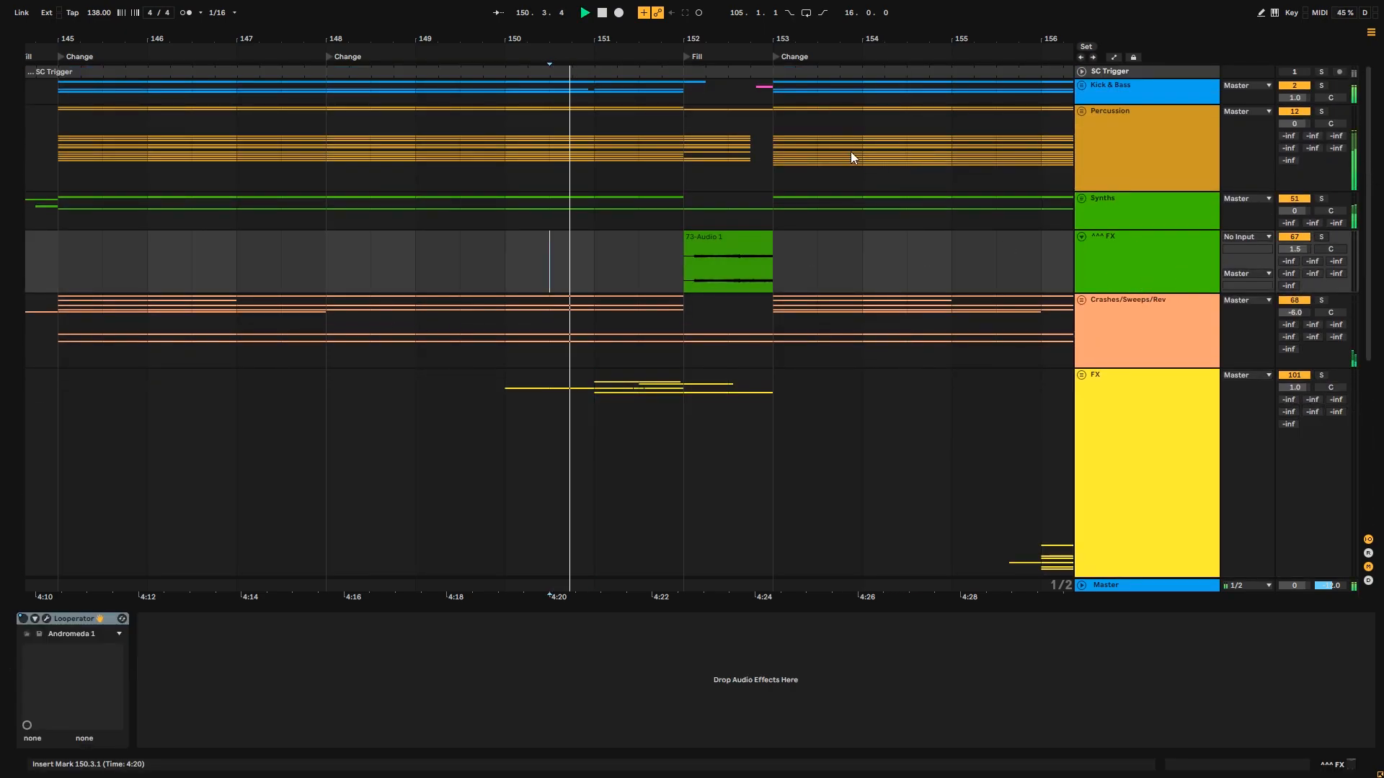
left_click_drag(700, 41, 504, 59)
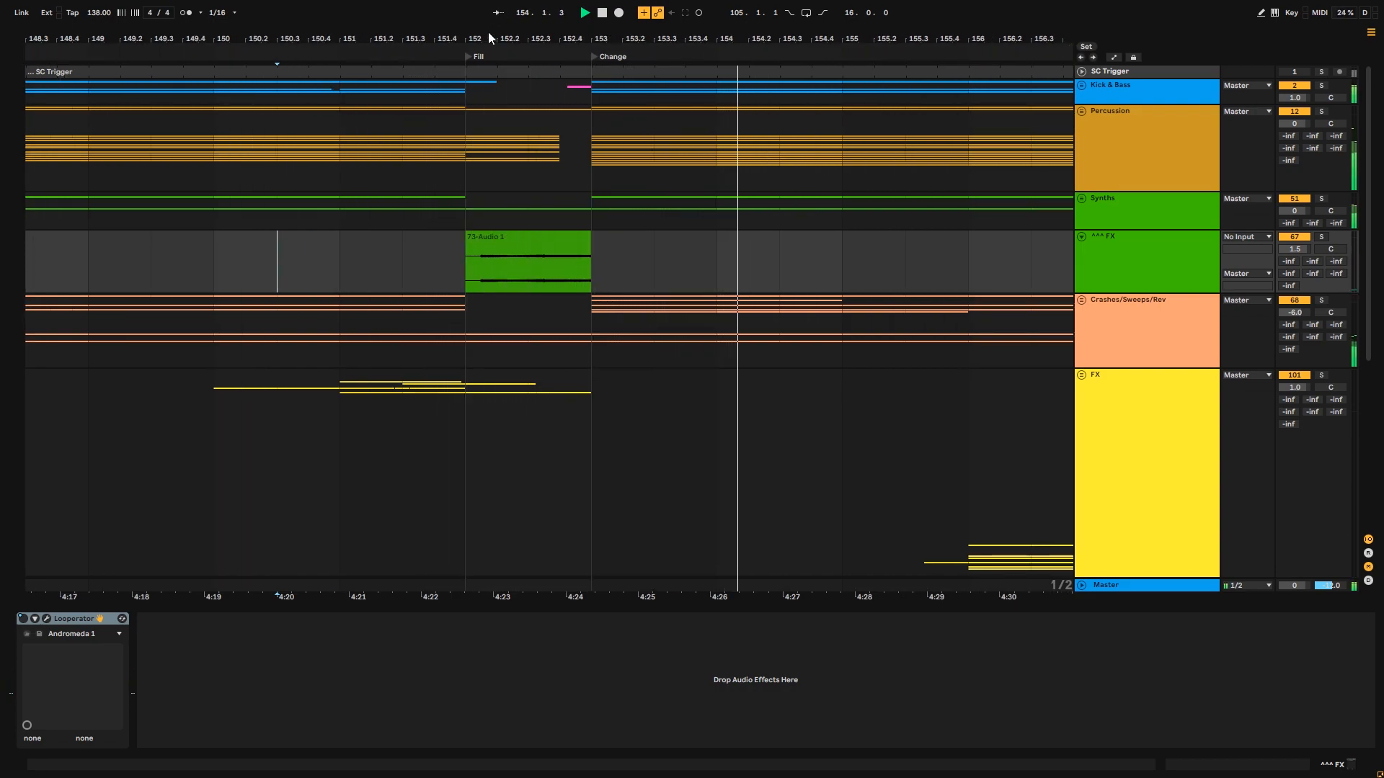
left_click_drag(836, 34, 404, 21)
key("space")
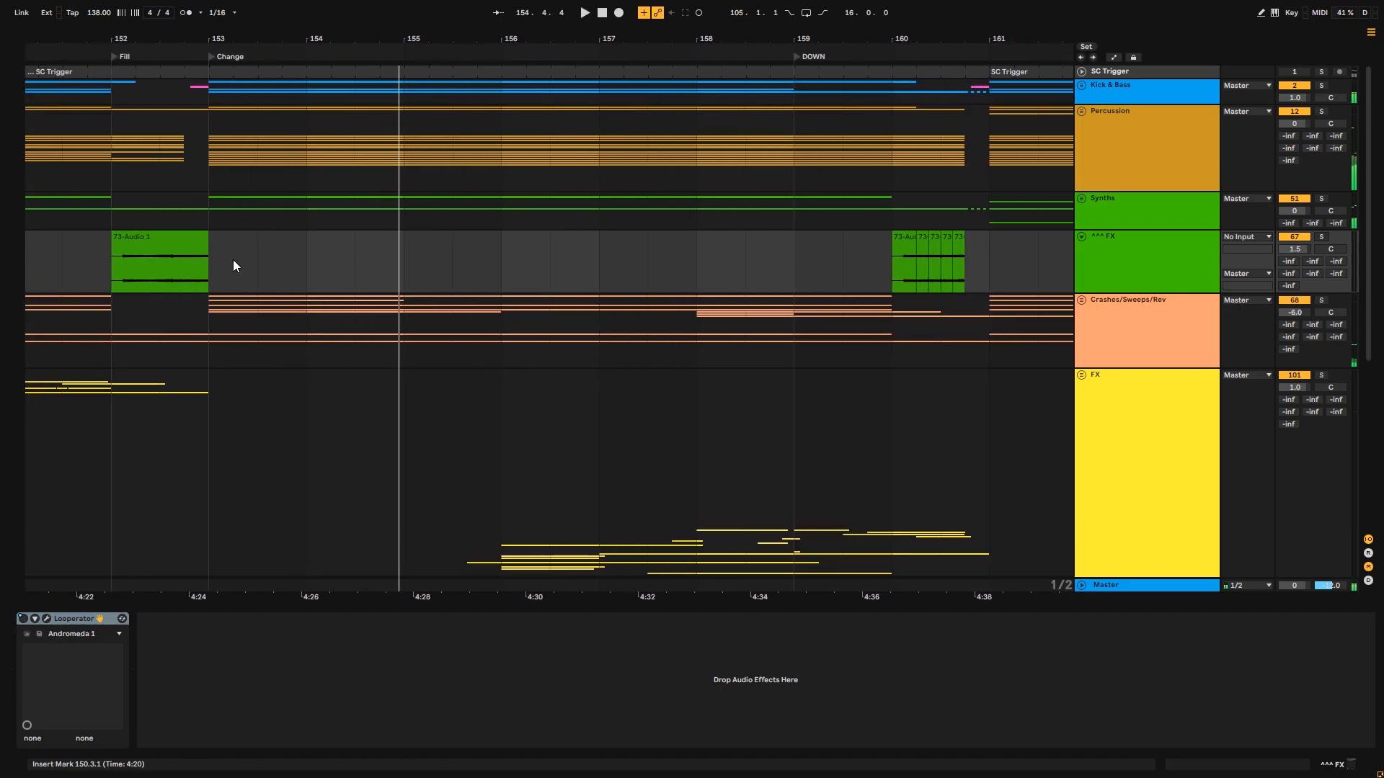
- Survey the section between the Fill and the new SC Trigger clip, marking bar 161 and the Change at bar 153
left_click_drag(234, 263, 823, 274)
left_click(966, 278)
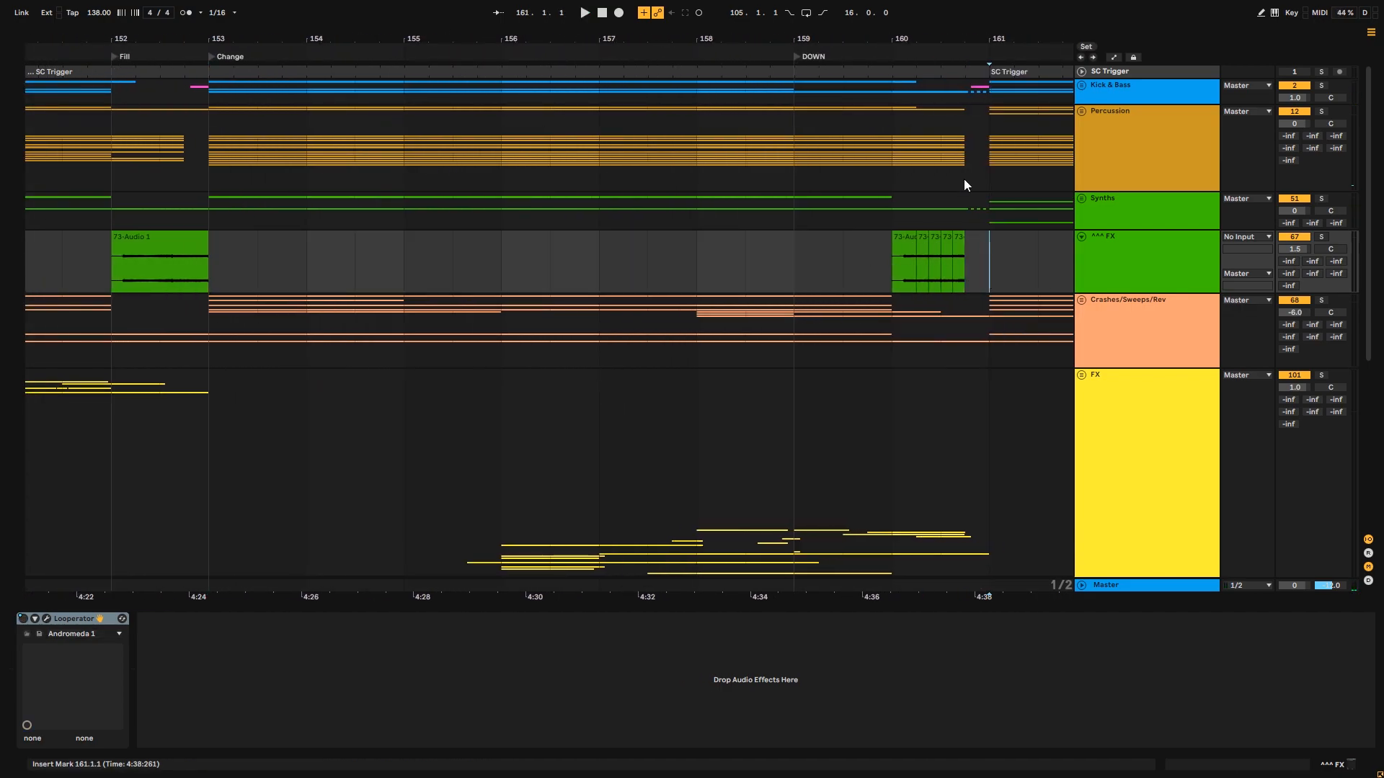
left_click_drag(982, 32, 550, 130)
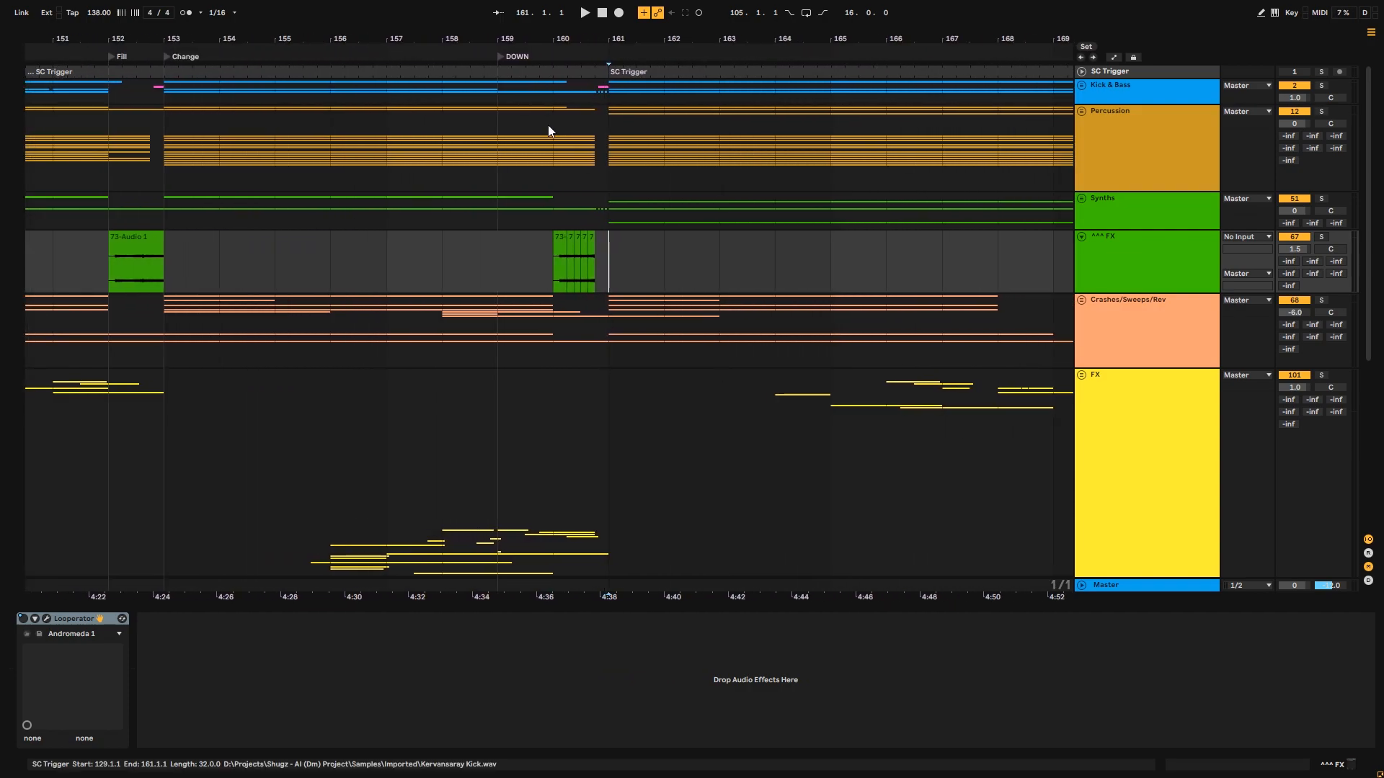
left_click(174, 215)
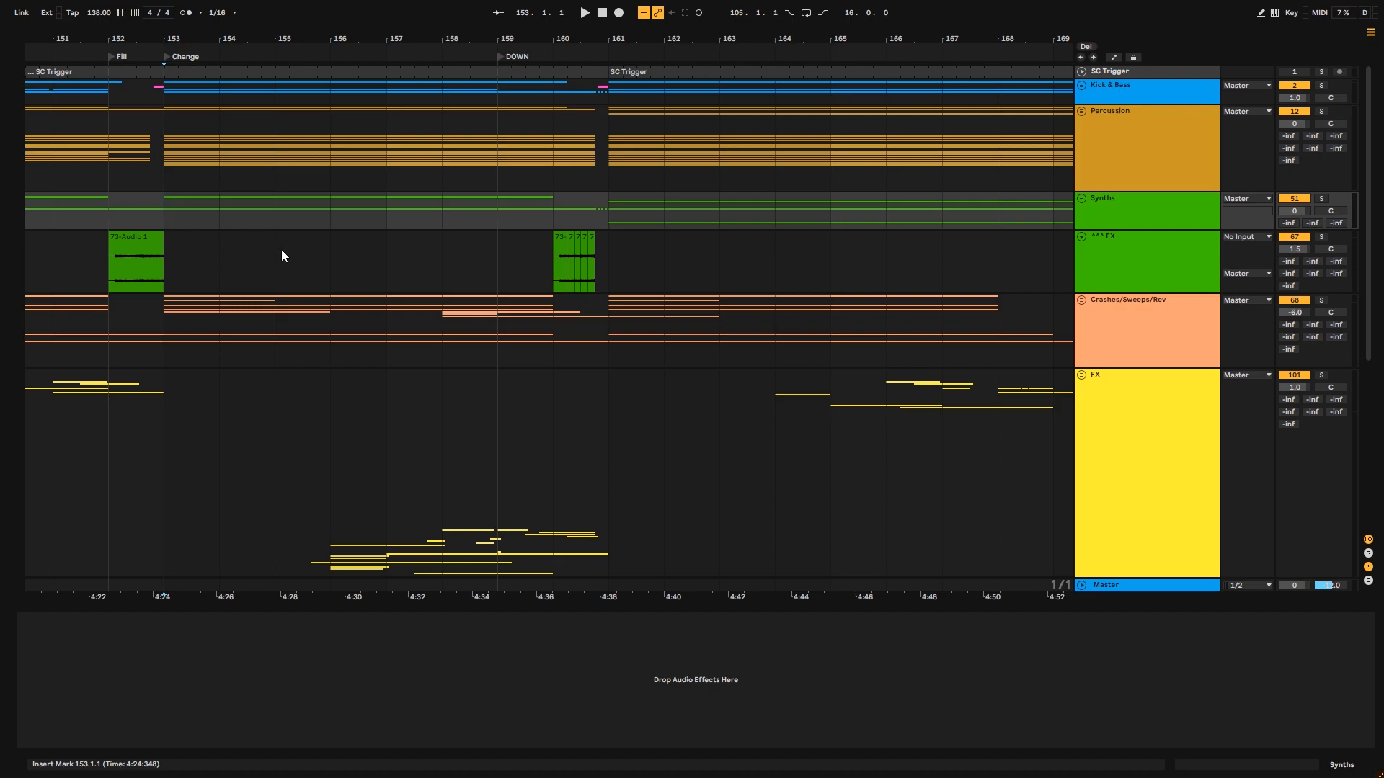
- Select the Synths section from bar 145 to the Outro at bar 177
left_click(538, 211)
left_click_drag(558, 42, 564, 4)
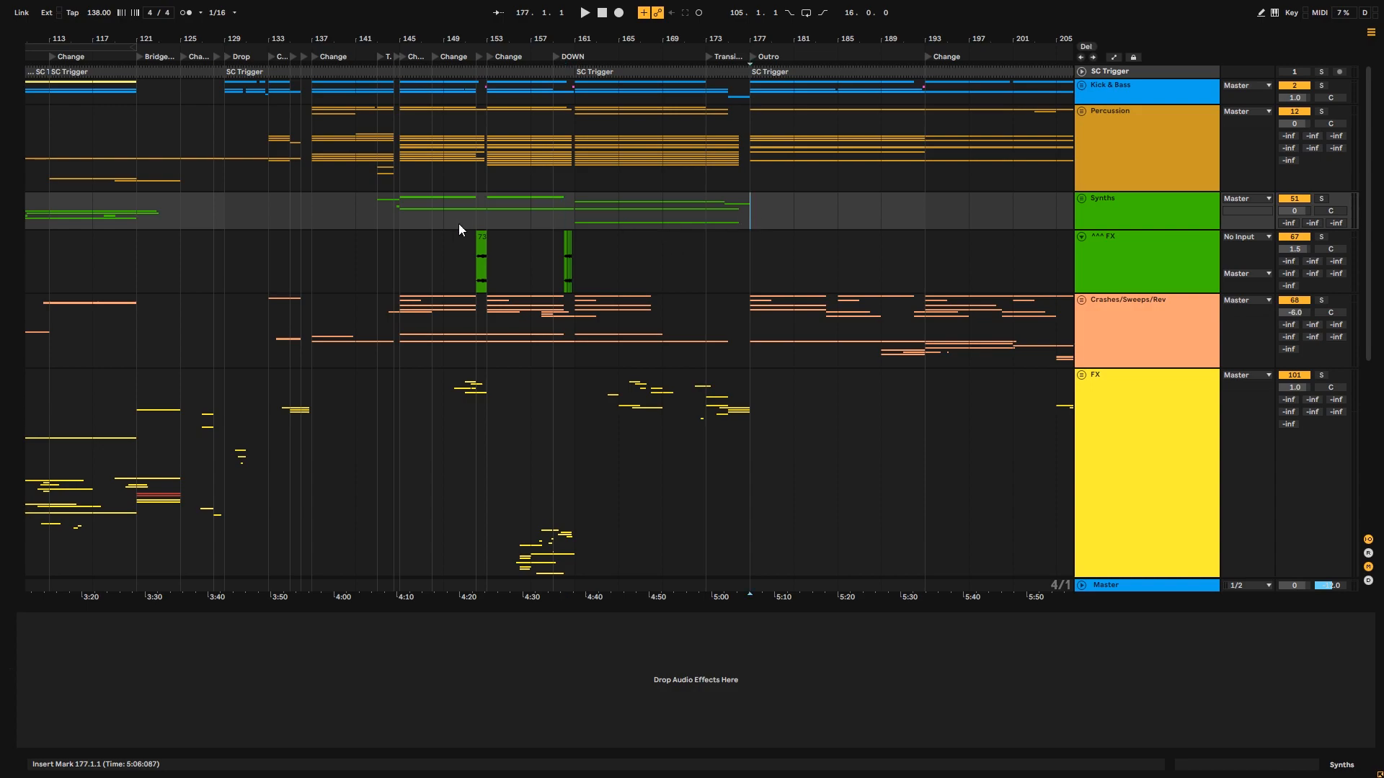
left_click(298, 220, "shift")
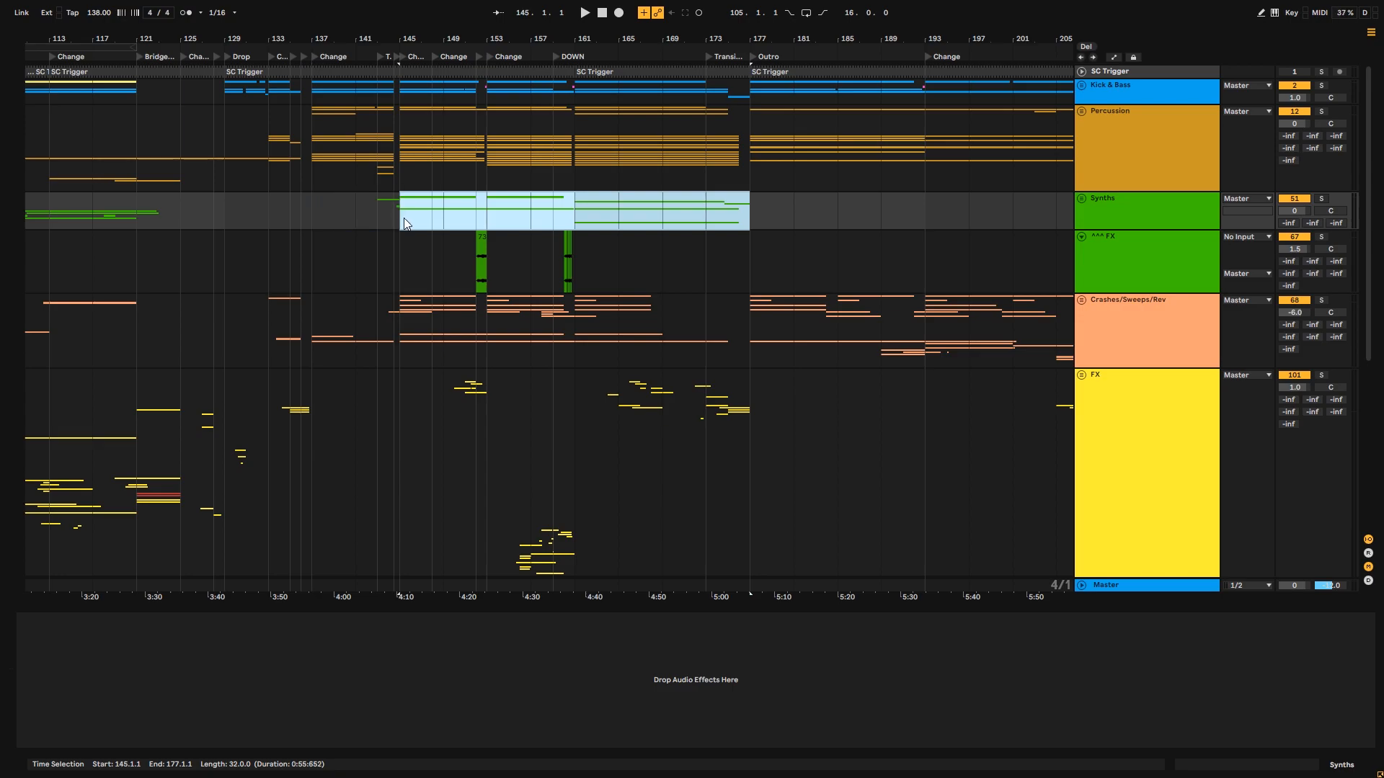
key("plus")
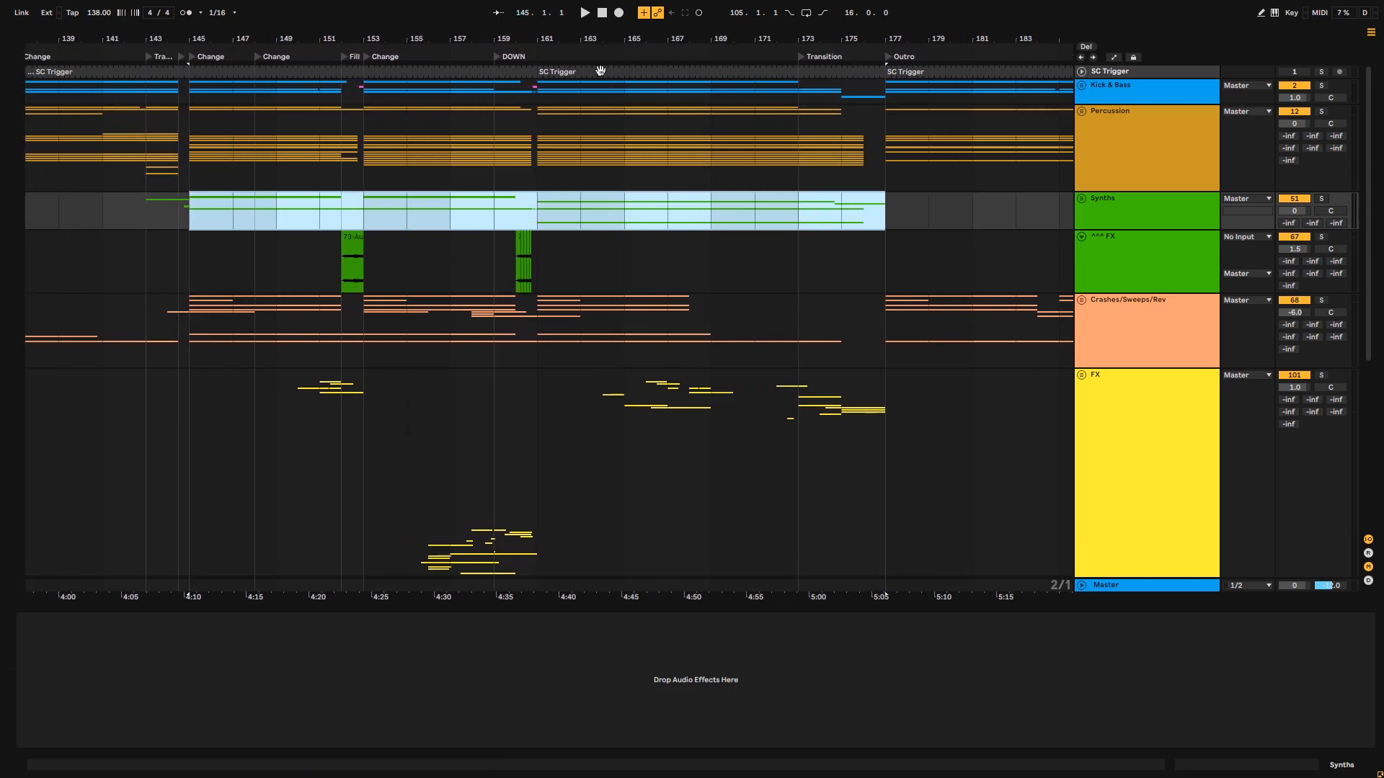
- Play the ^^^ FX clips from bar 160 soloed, and replay the same spot with the full mix
left_click(542, 215)
key("plus")
key("plus")
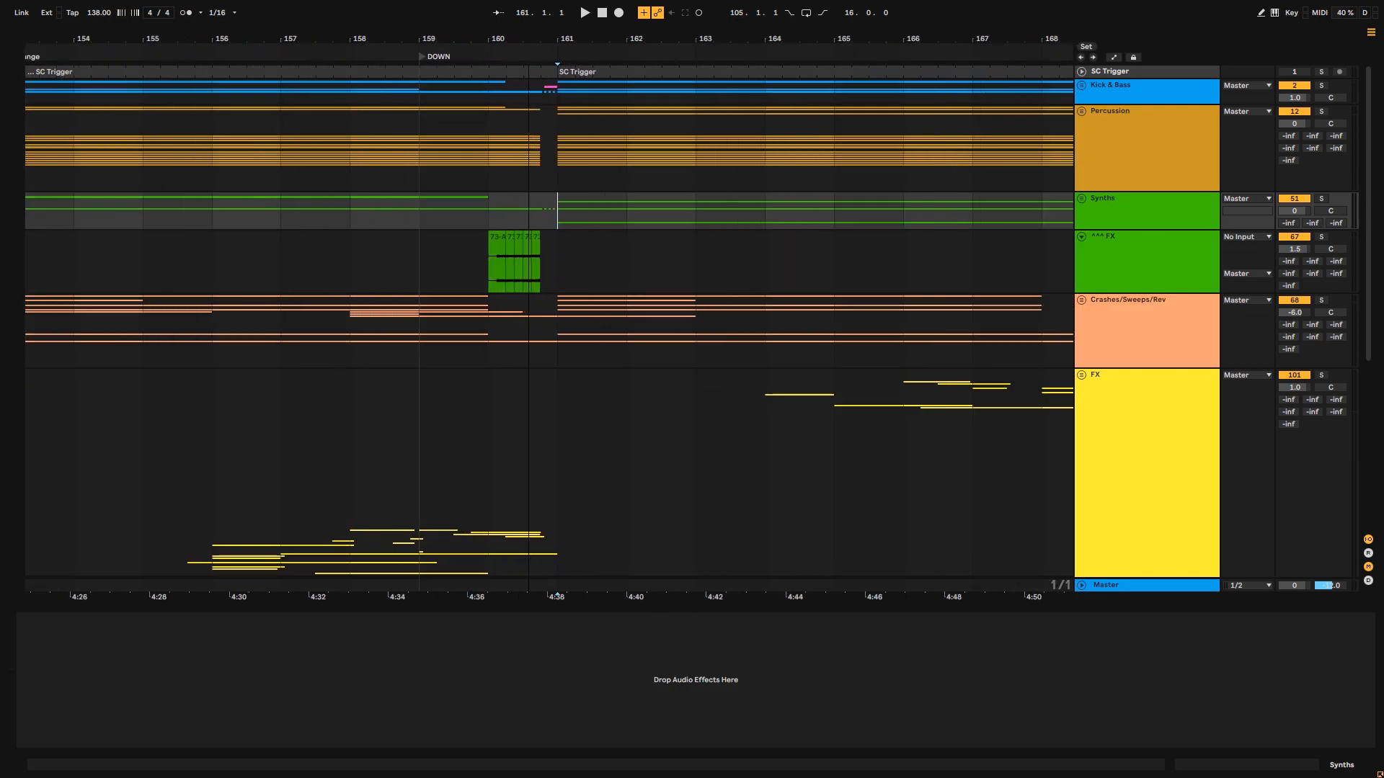
left_click(1322, 237)
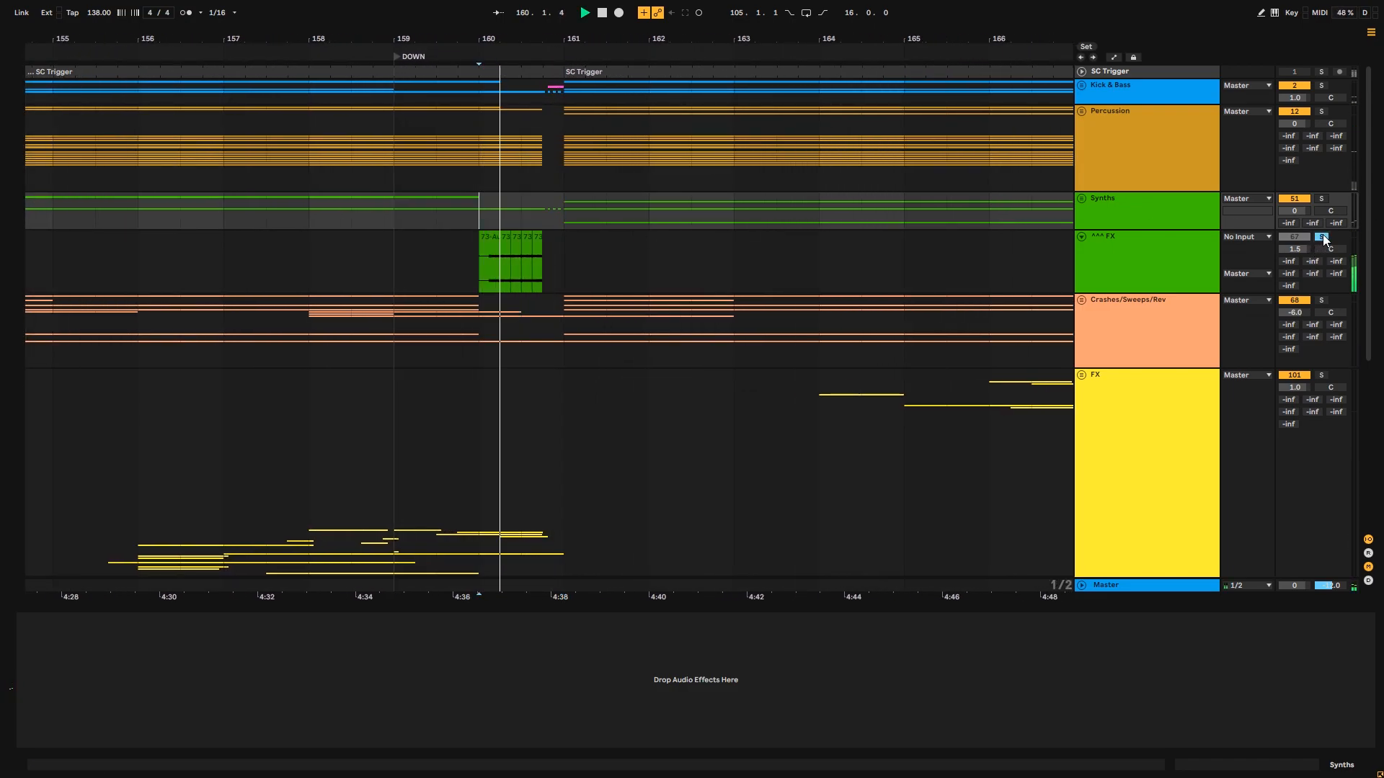
left_click(1322, 237)
left_click(499, 215)
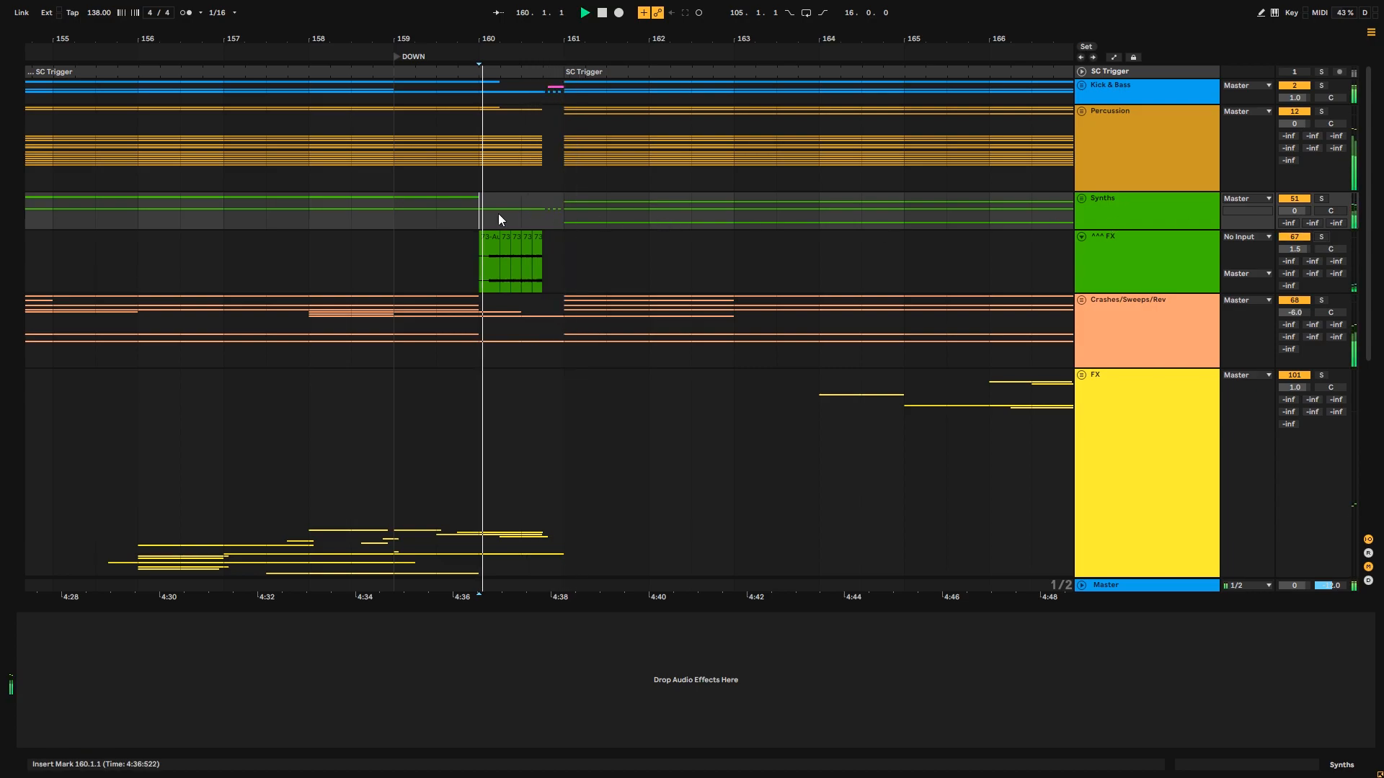
- Play the FX, RISERS and Studder FX ALL layers soloed from bar 160
left_click(495, 479)
scroll(486, 471, "down", 8)
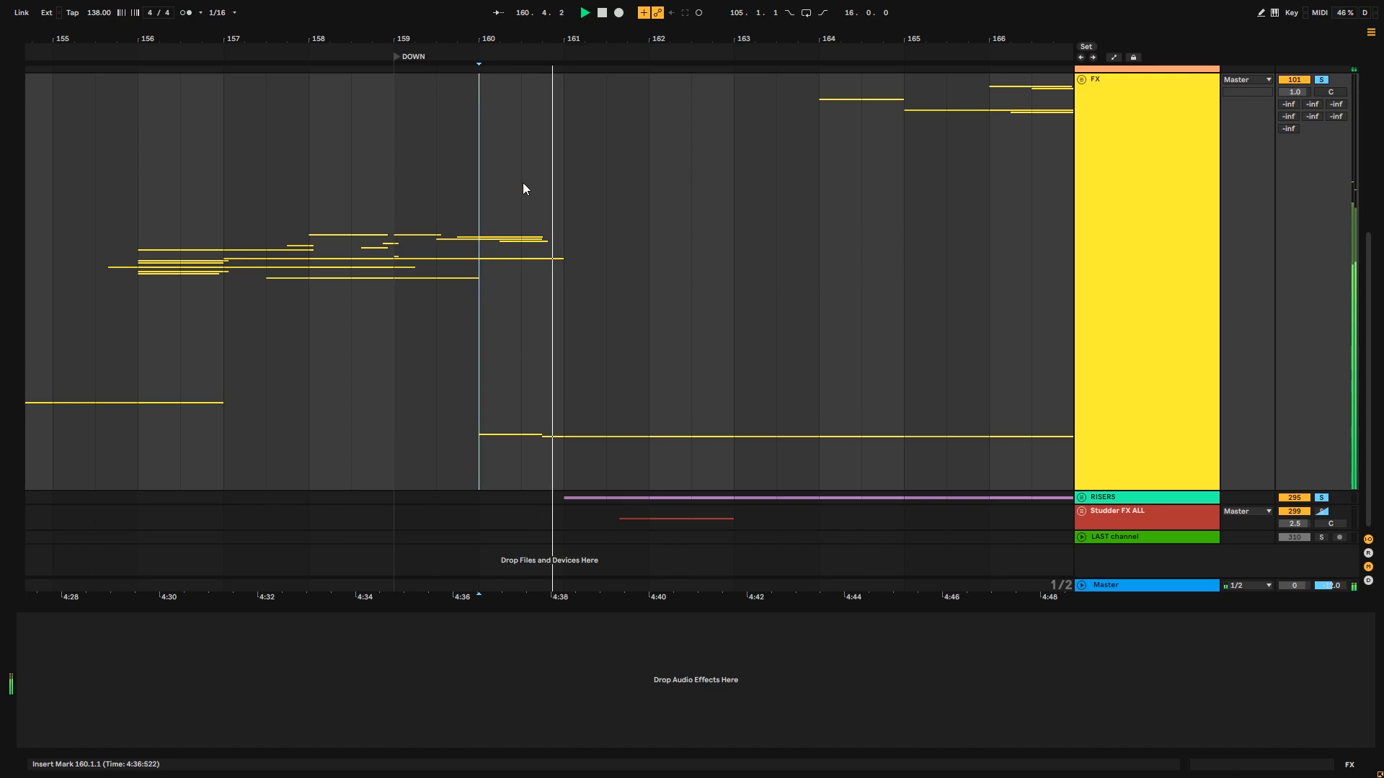
scroll(698, 315, "up", 8)
key("space")
- Play the fill from bar 160 with Kick & Bass soloed, add Percussion to the solo, and return to the full mix
left_click(1323, 86)
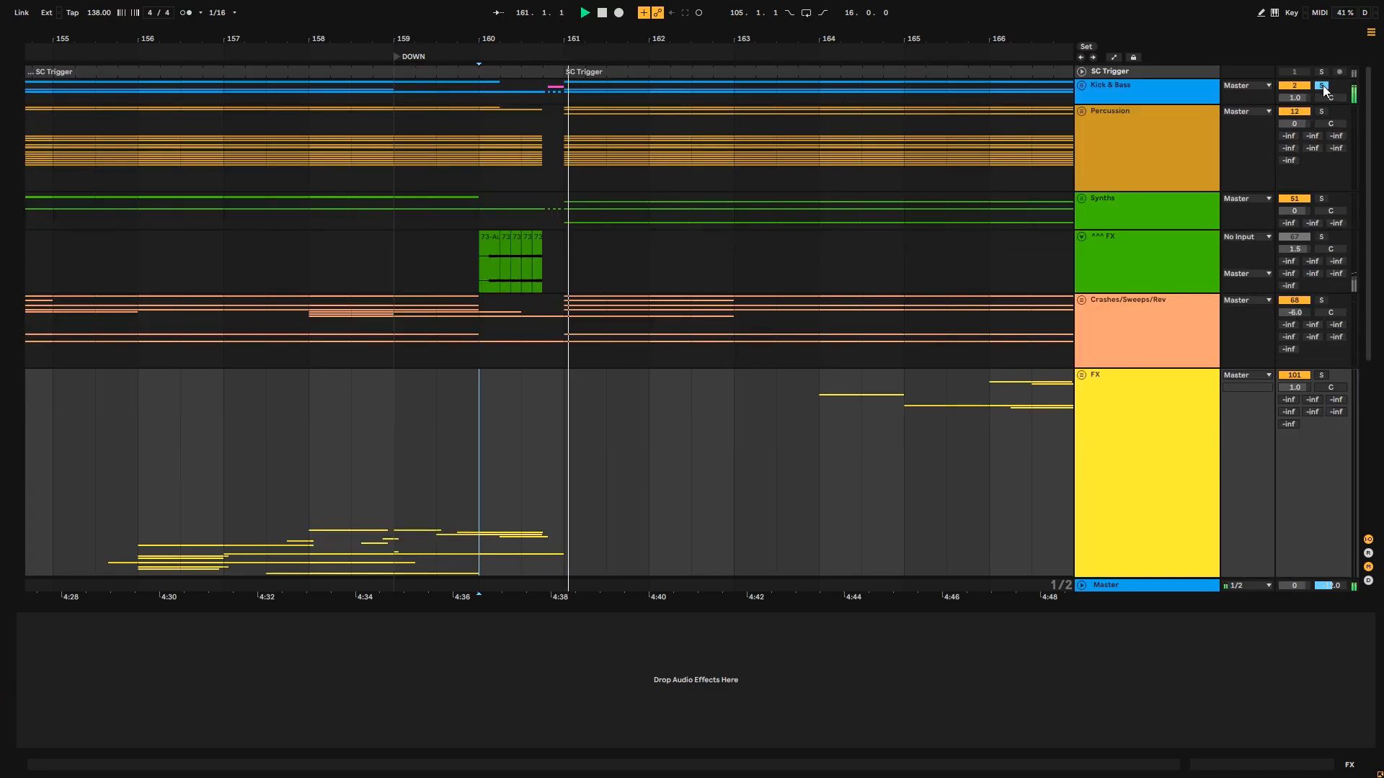
left_click(1321, 111)
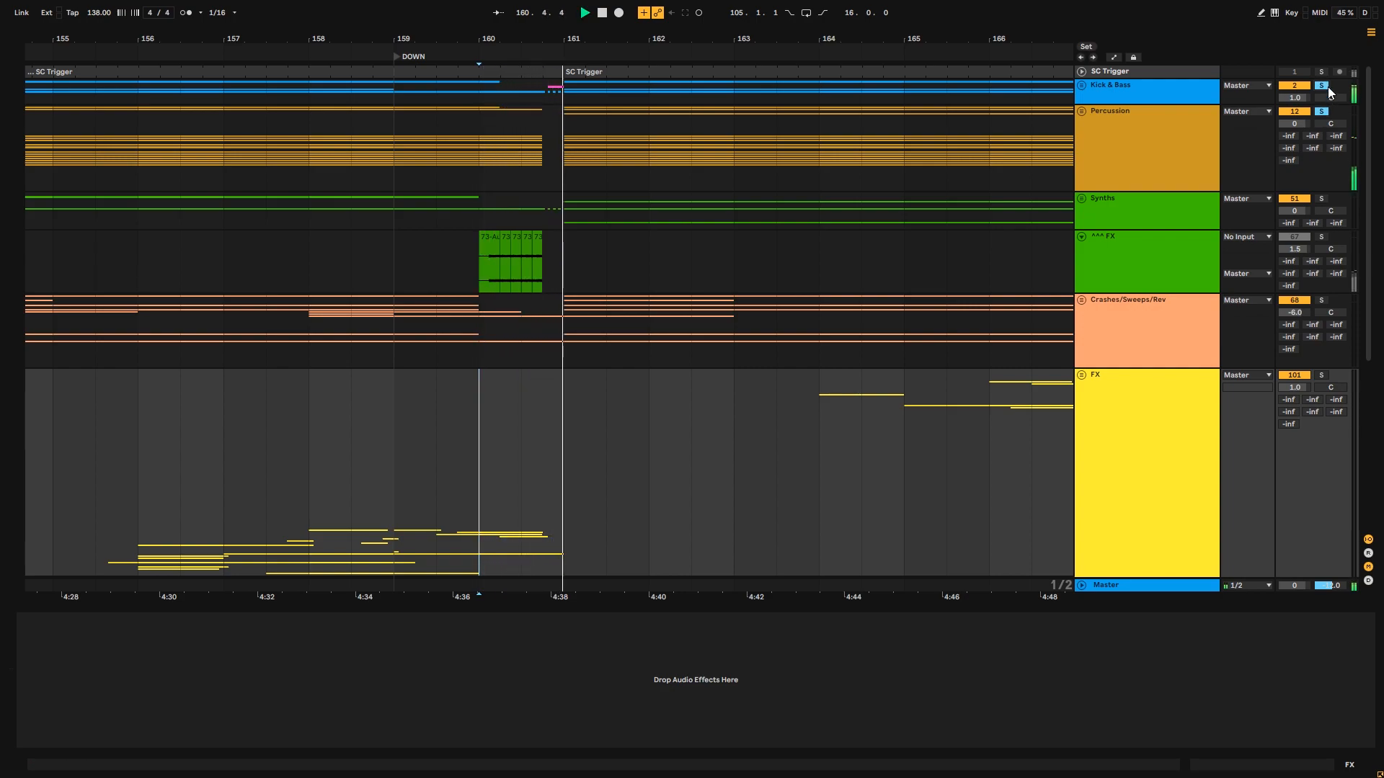
left_click(1328, 88)
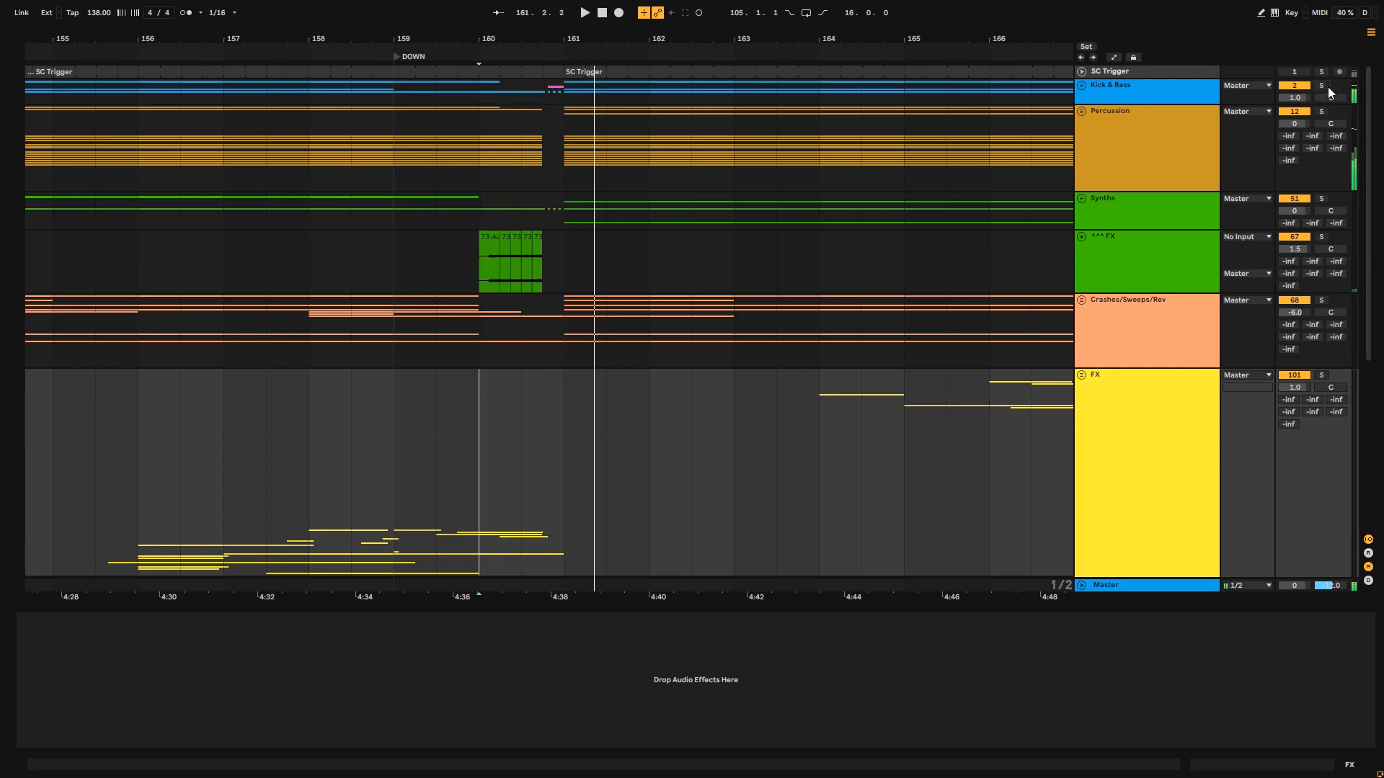
- Expand the Synths group and select the Rave Stabs Variation clip at bar 161
left_click(1082, 199)
scroll(1028, 395, "down", 5)
left_click(586, 441)
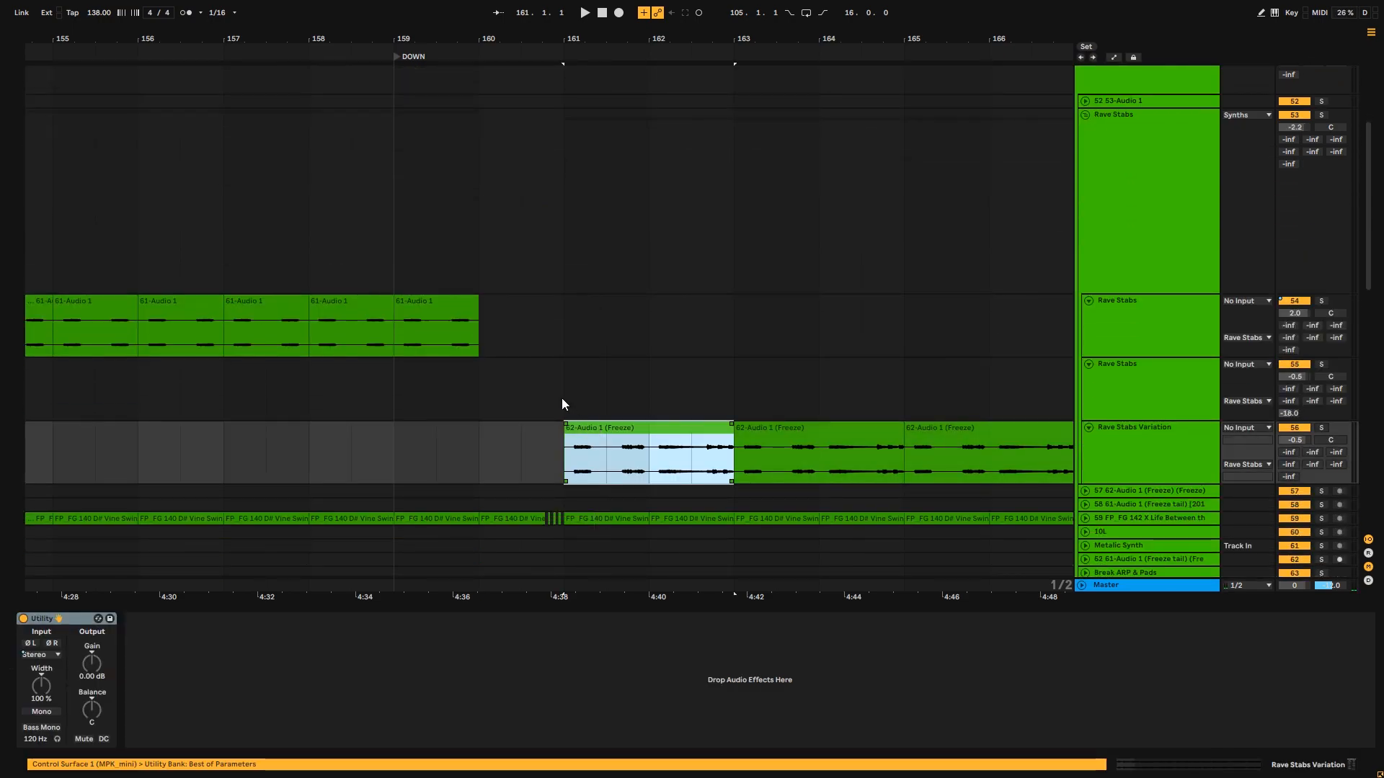
- Play the upper Rave Stabs clips soloed from bar 158
left_click(295, 343)
left_click(1323, 301)
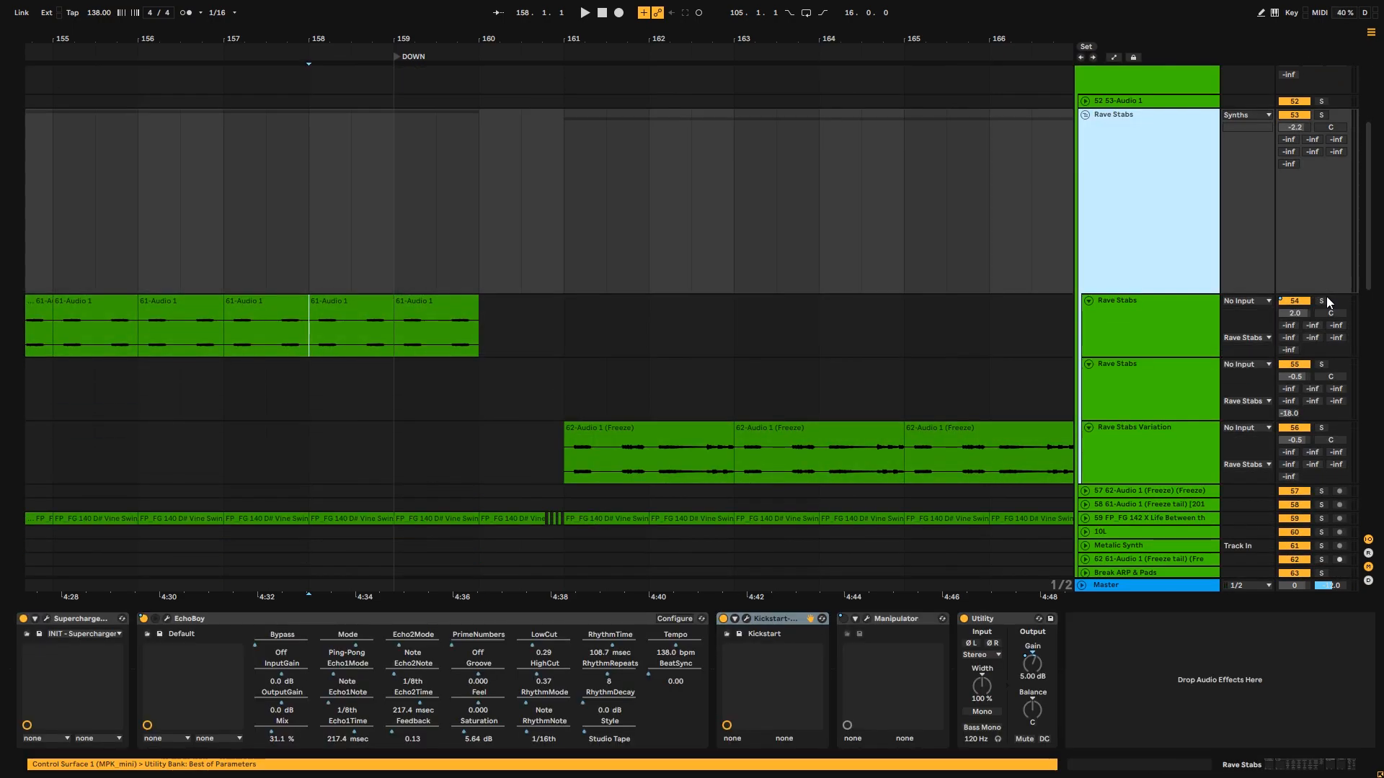
key("space")
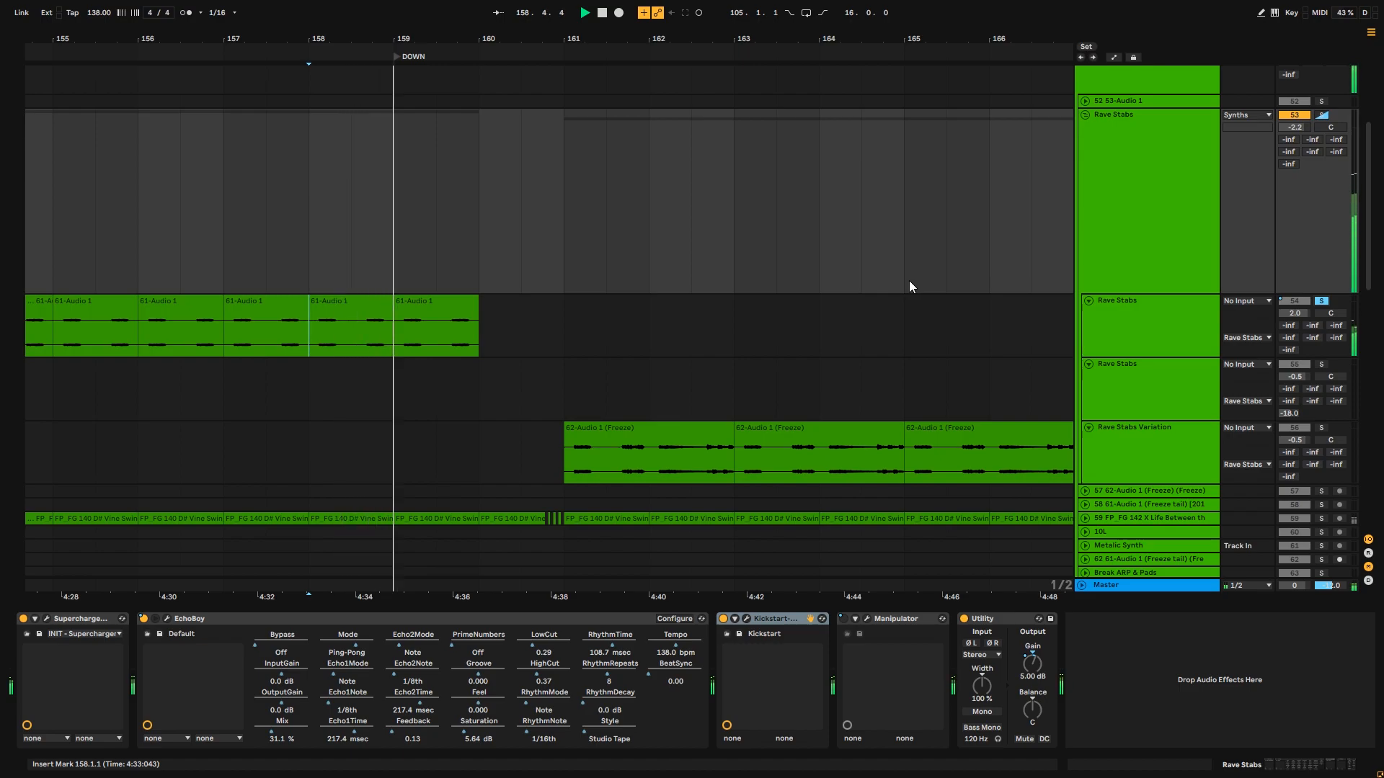
key("space")
- Play the Rave Stabs Variation clip soloed from bar 161, and clear the solo when stopping
left_click(606, 458)
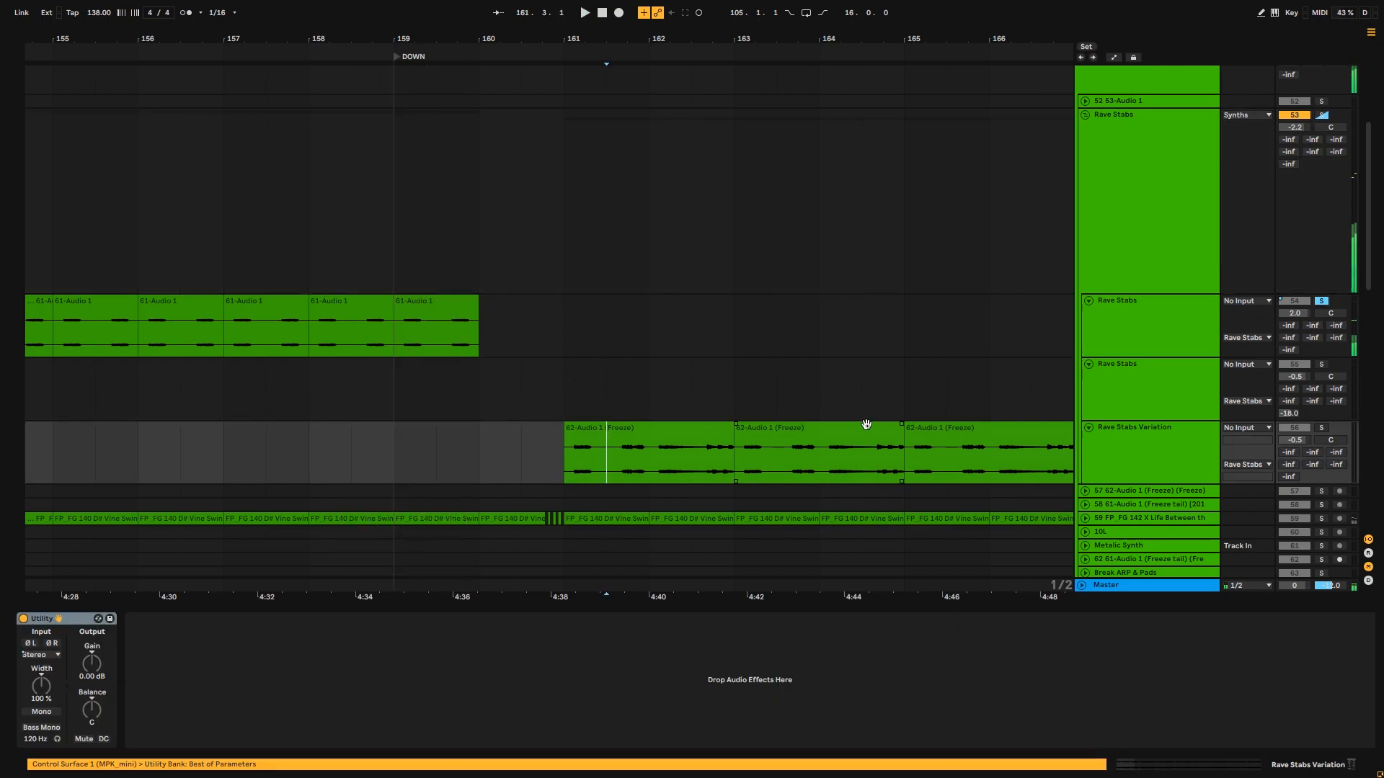
left_click(680, 435)
left_click(1324, 428)
key("space")
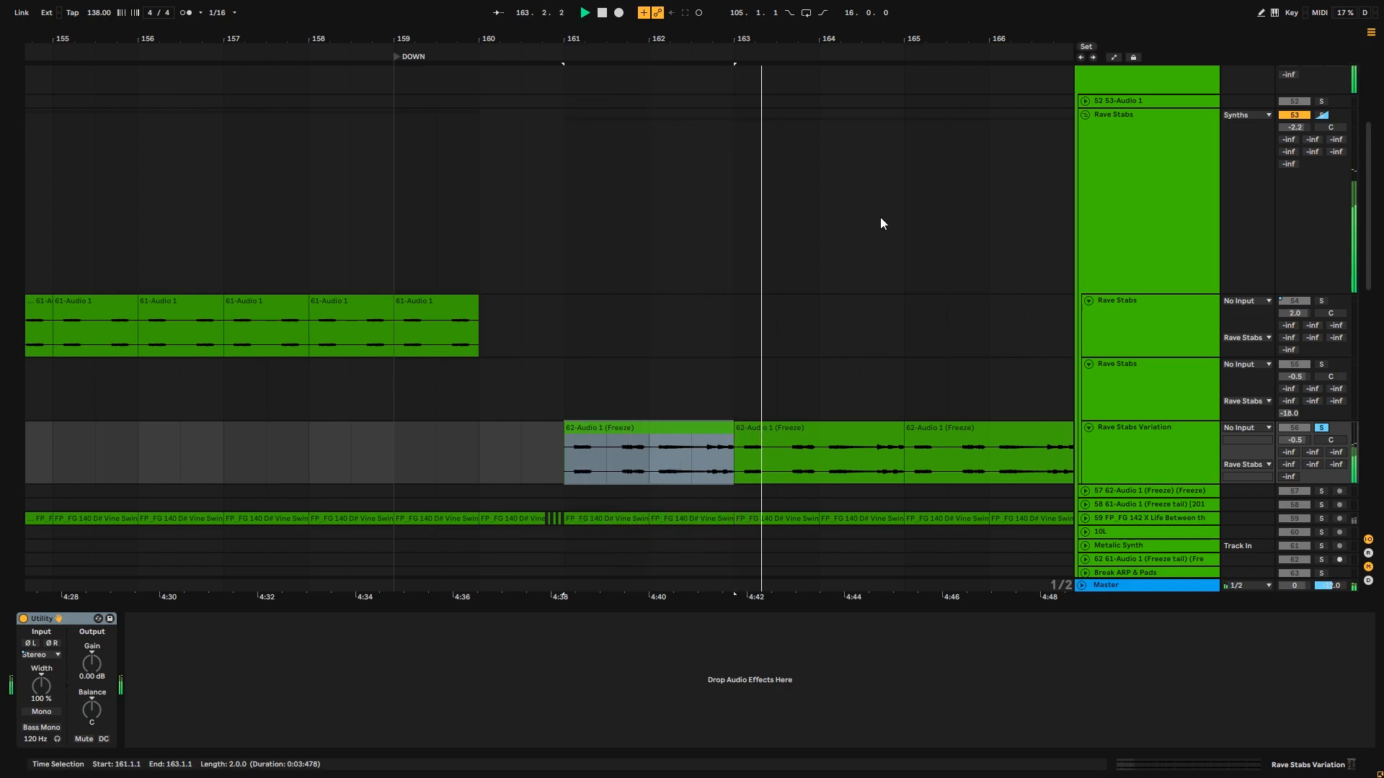
left_click_drag(904, 34, 567, 21)
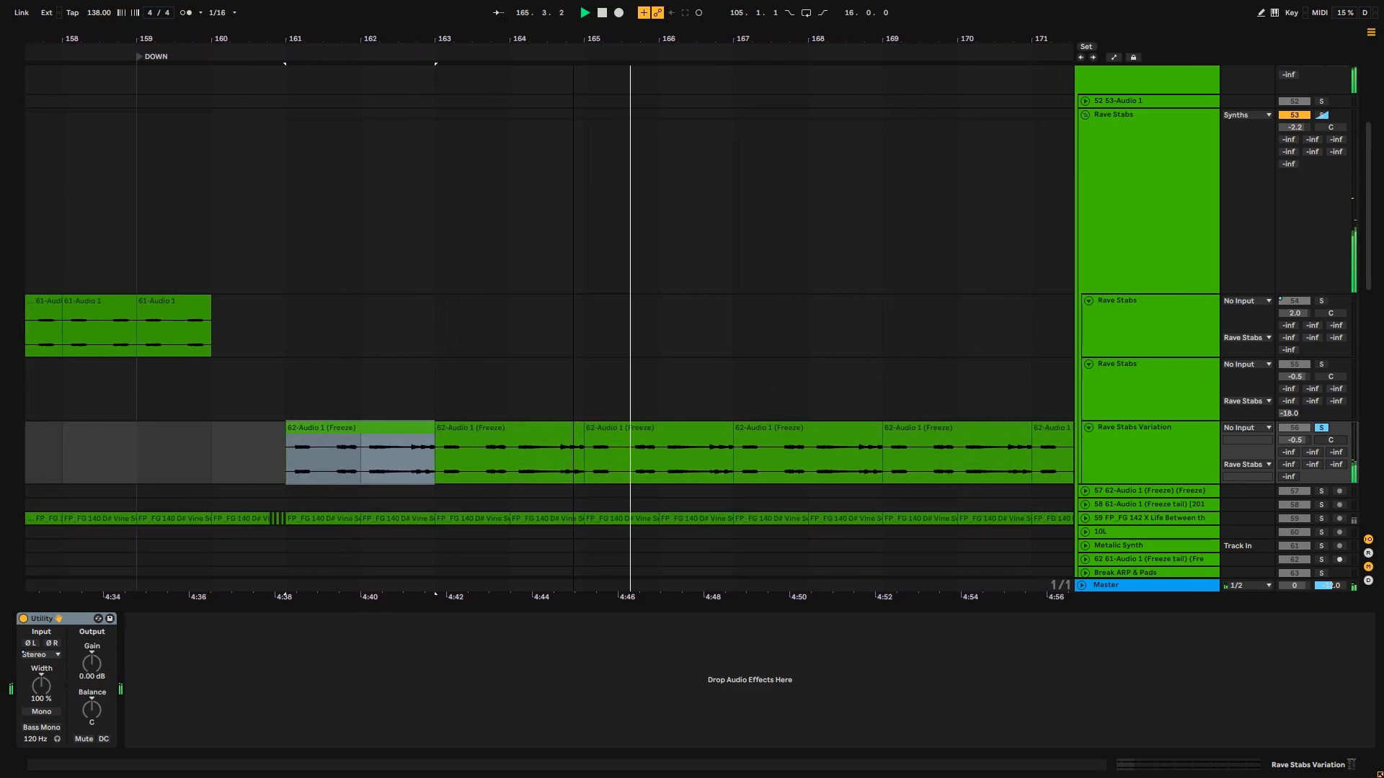
key("space")
left_click(1332, 428)
- Play the full mix from bar 159 across the change from Rave Stabs to its variation
left_click_drag(358, 32, 677, 29)
left_click(413, 394)
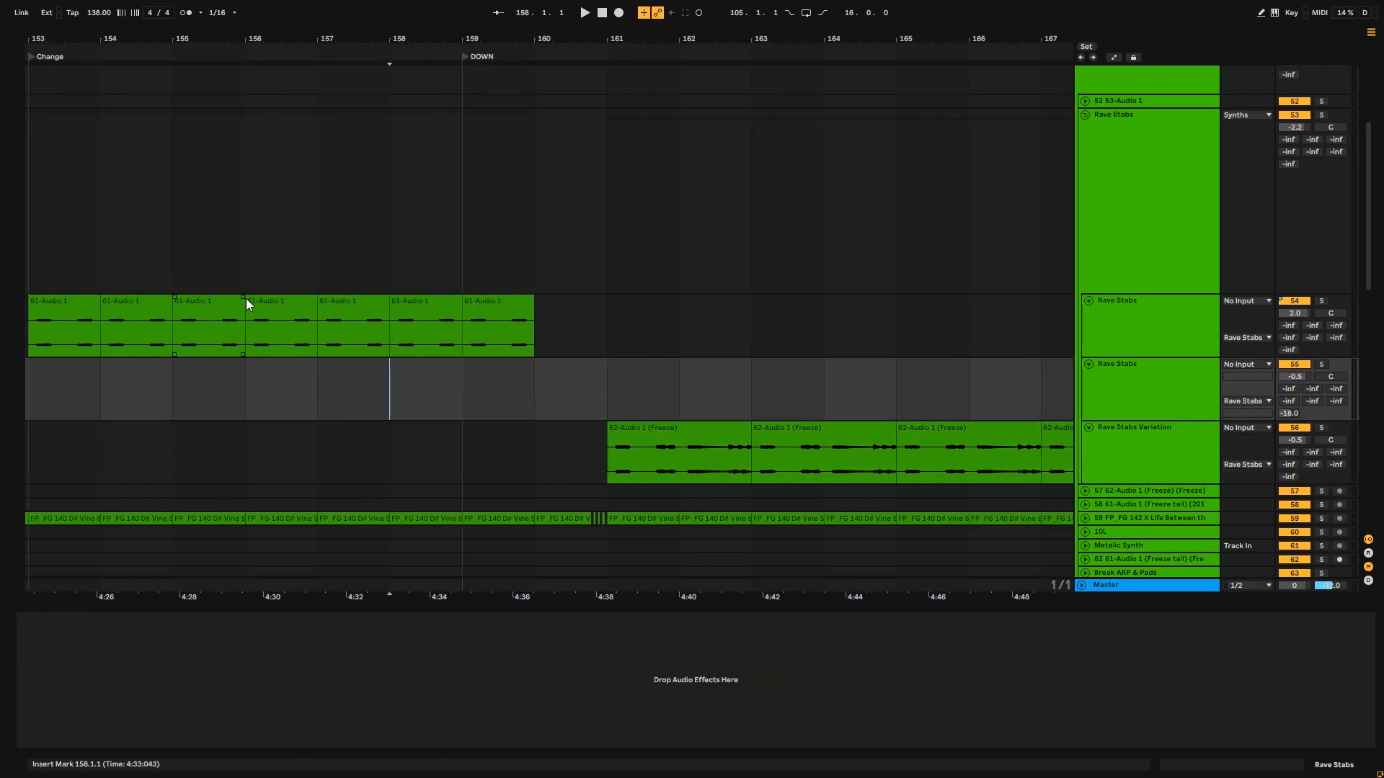
left_click(441, 182)
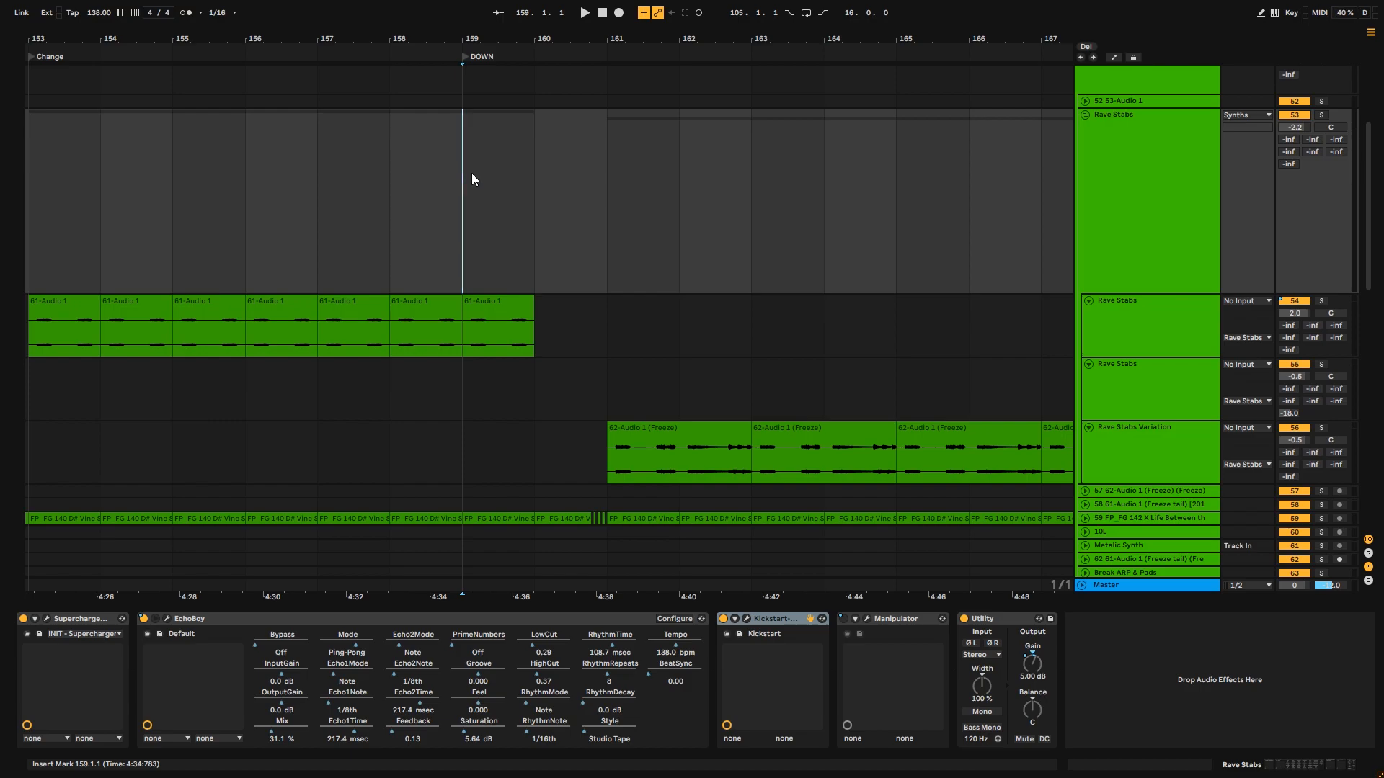
key("space")
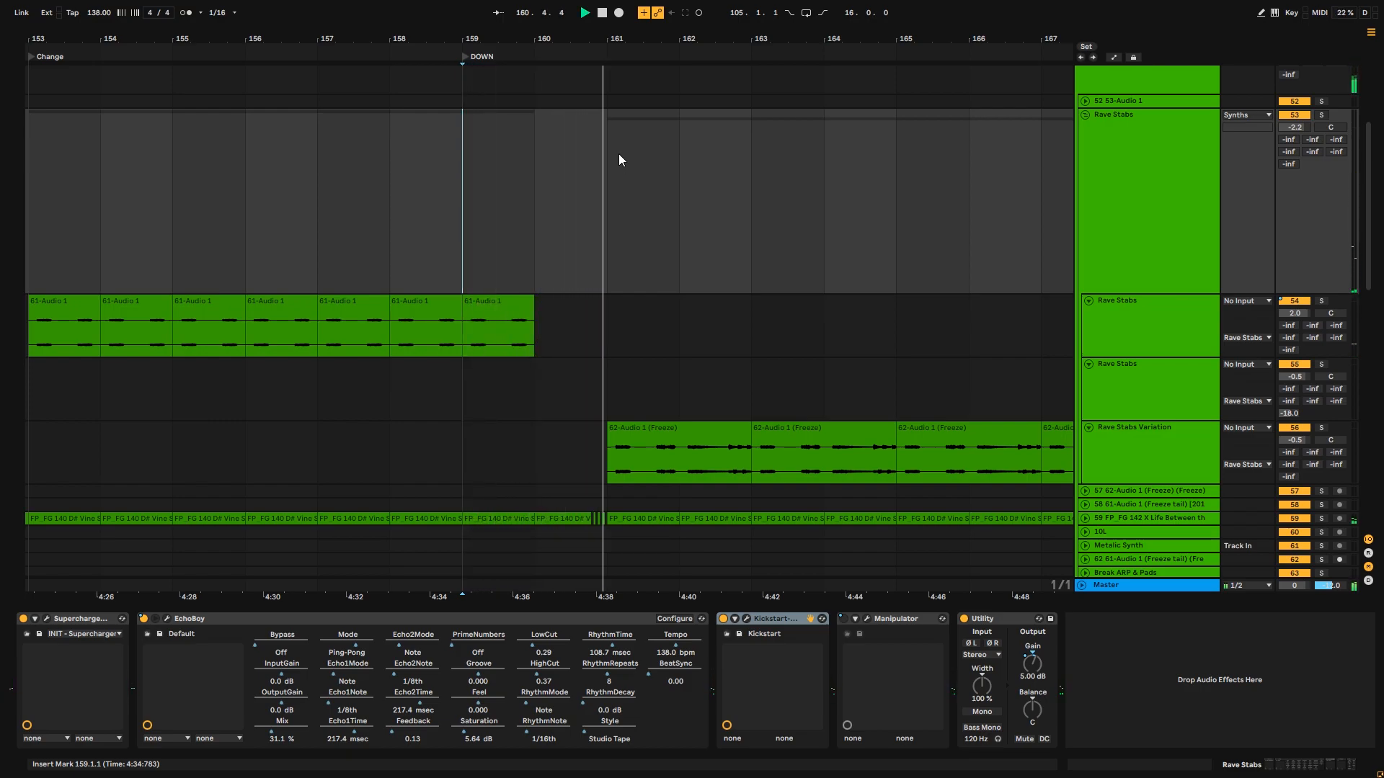
- Fold all the tracks inside the Synths group, collapse the group itself and stop playback
left_click(1174, 193)
key("ctrl+a")
key("u")
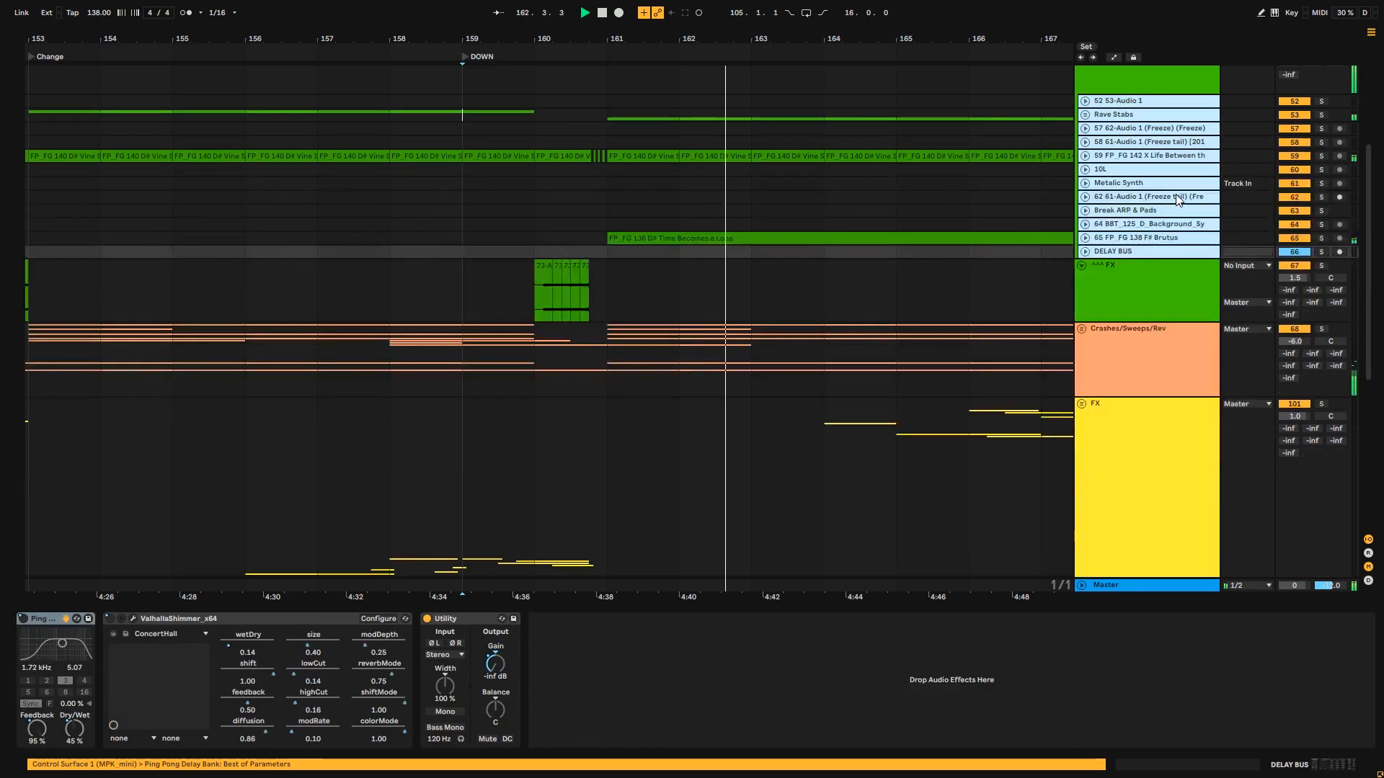
left_click(849, 195)
left_click_drag(636, 37, 485, 17)
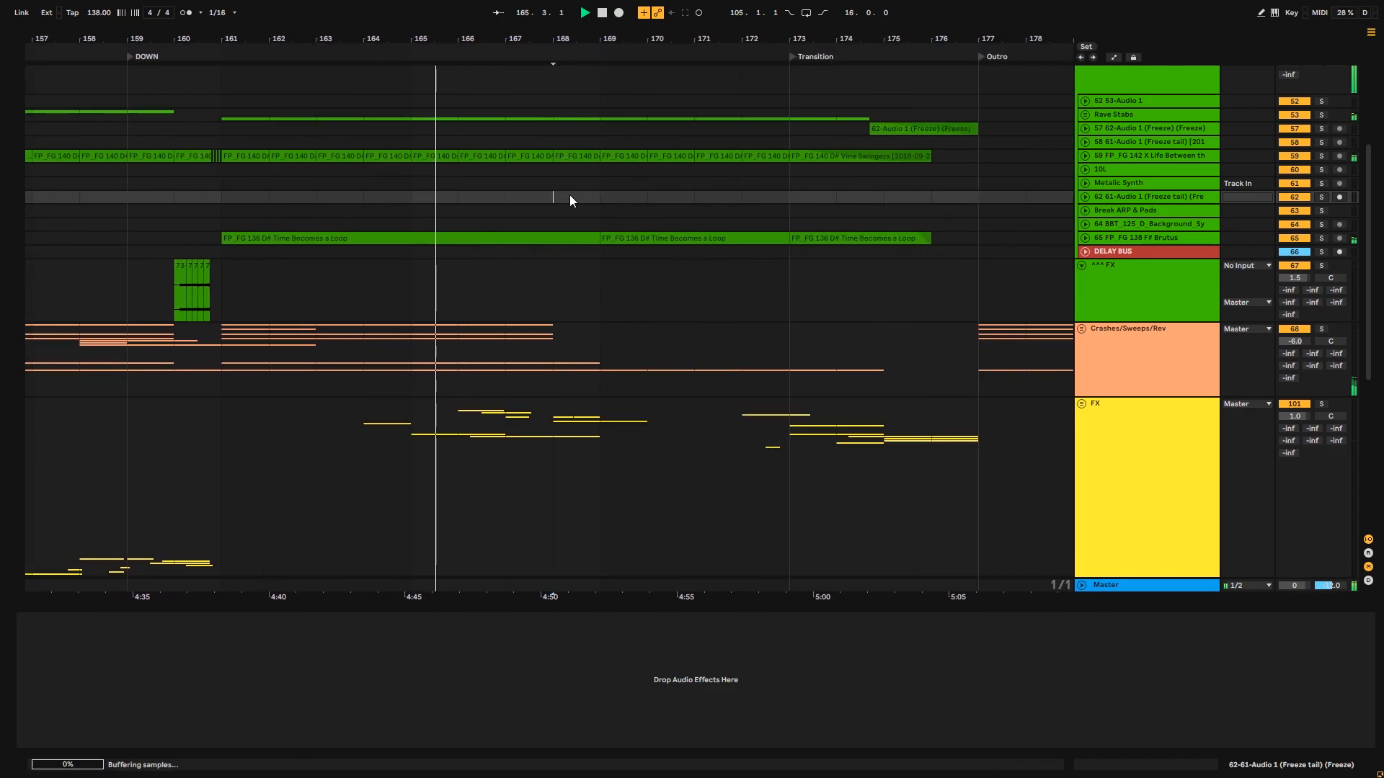
right_click(569, 194)
left_click(694, 306)
scroll(1248, 343, "up", 4)
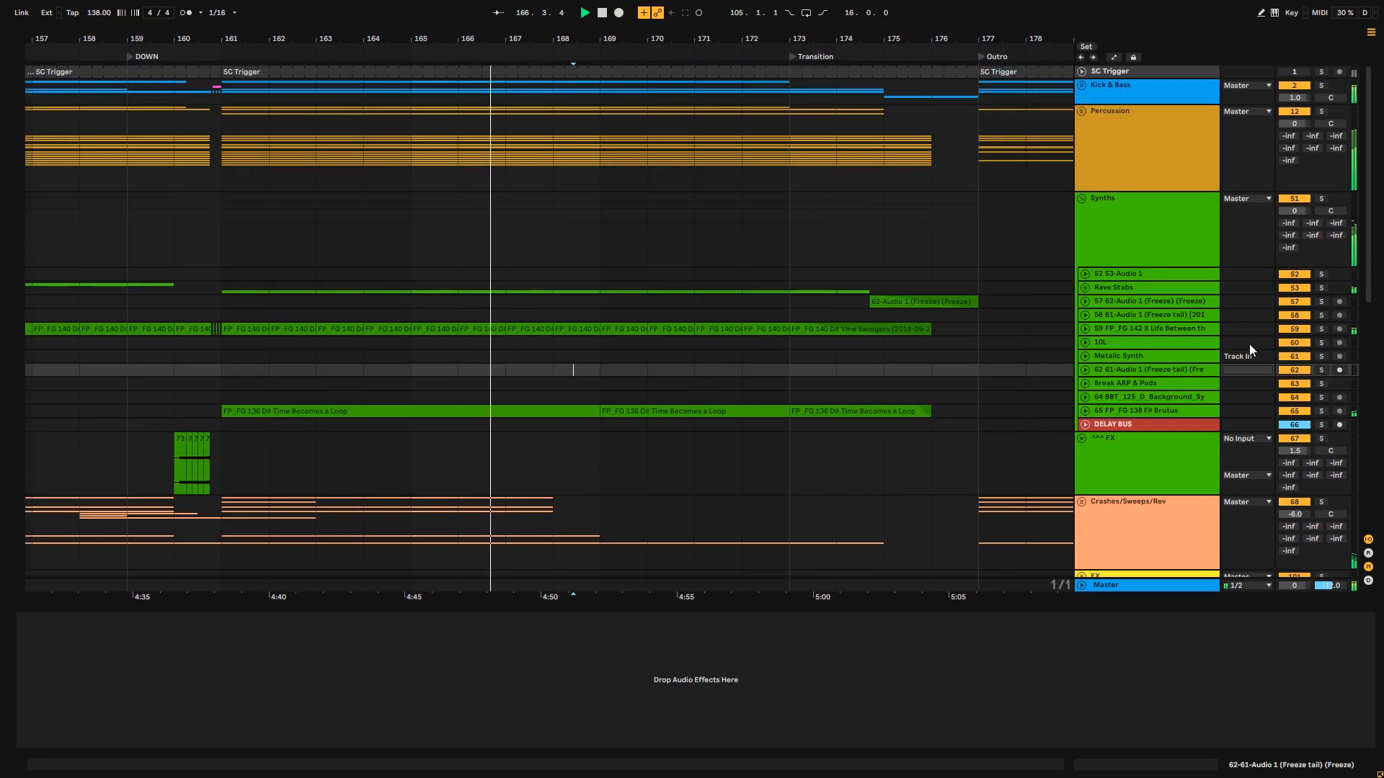
left_click(1082, 199)
left_click_drag(627, 39, 600, 104)
key("space")
- Highlight the Synths group from bar 169 to 177, and its outro range from bar 177 to 209
left_click_drag(733, 39, 628, 42)
left_click(843, 214)
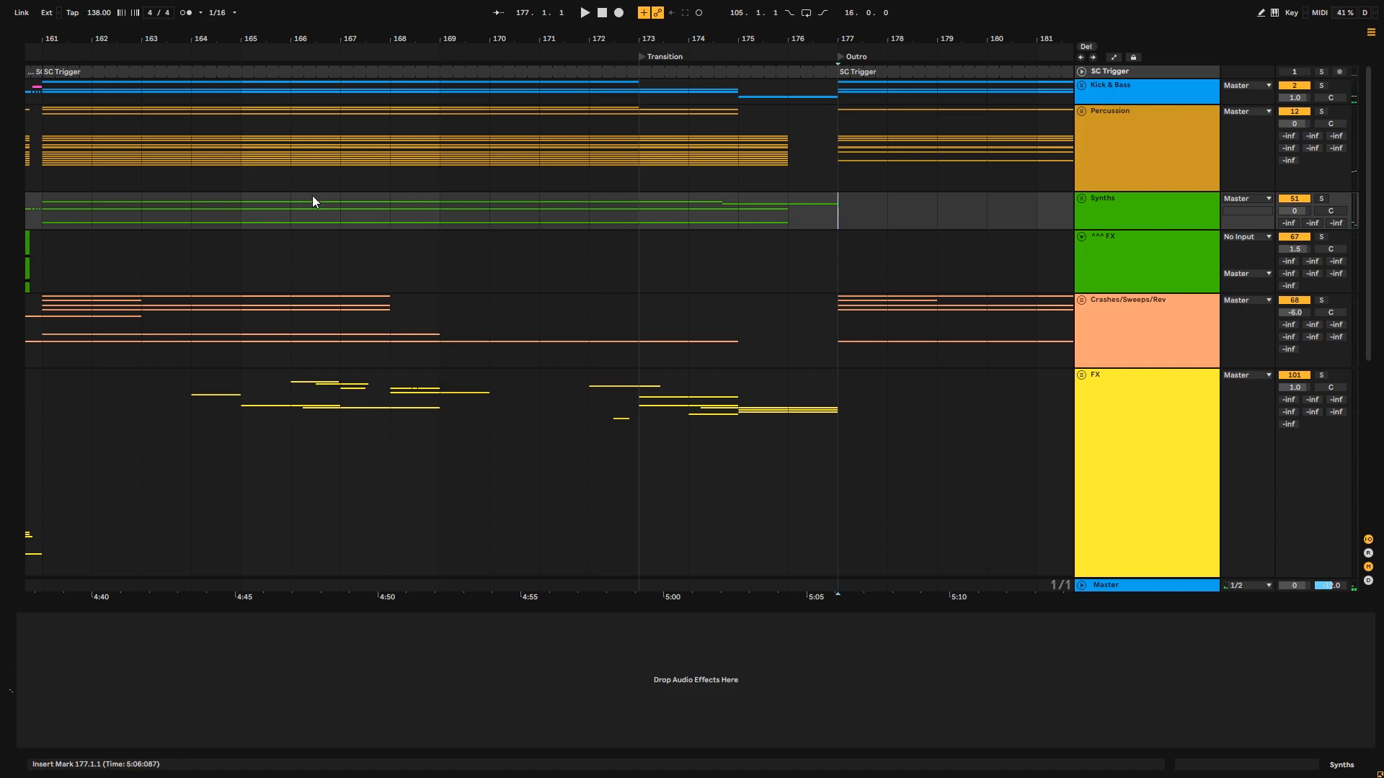
left_click_drag(436, 217, 836, 214)
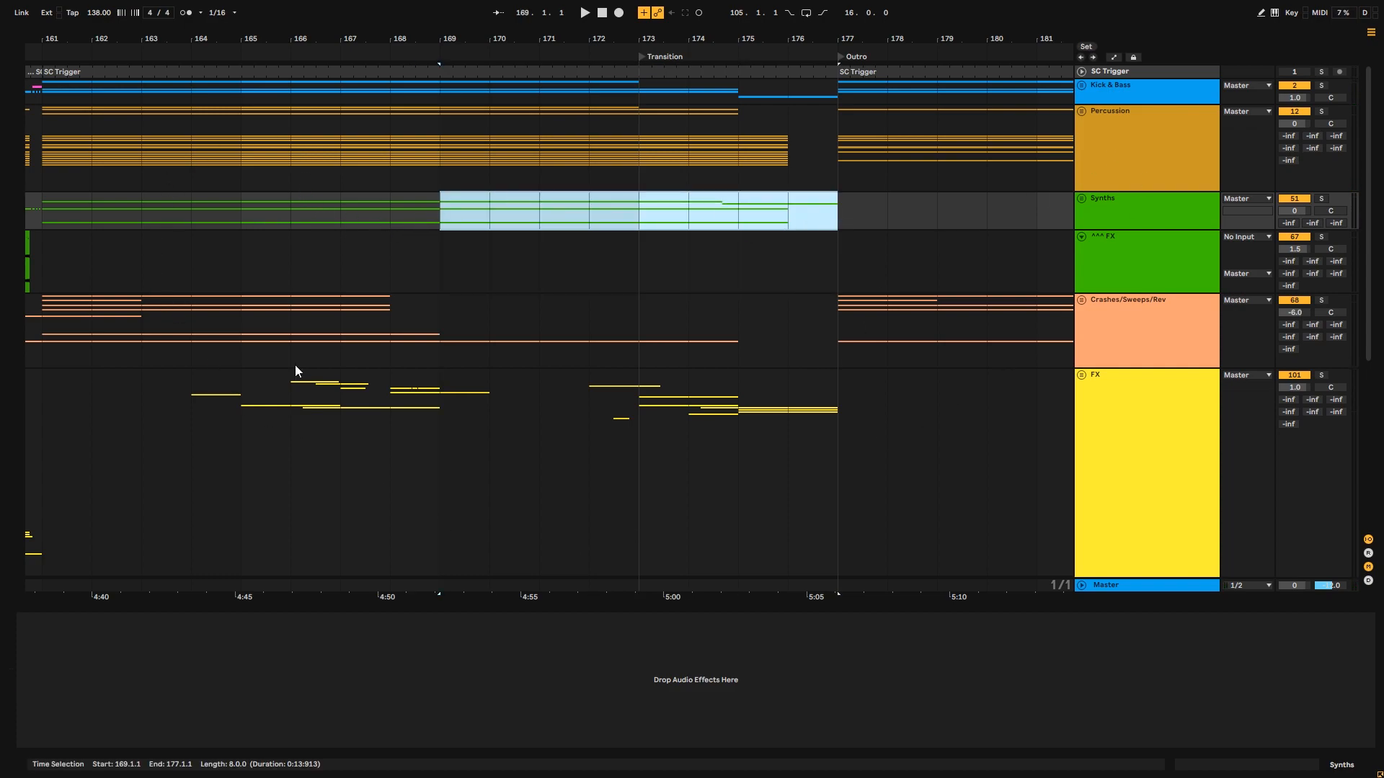
left_click(791, 201)
left_click_drag(796, 198, 888, 203)
left_click_drag(891, 40, 443, 14)
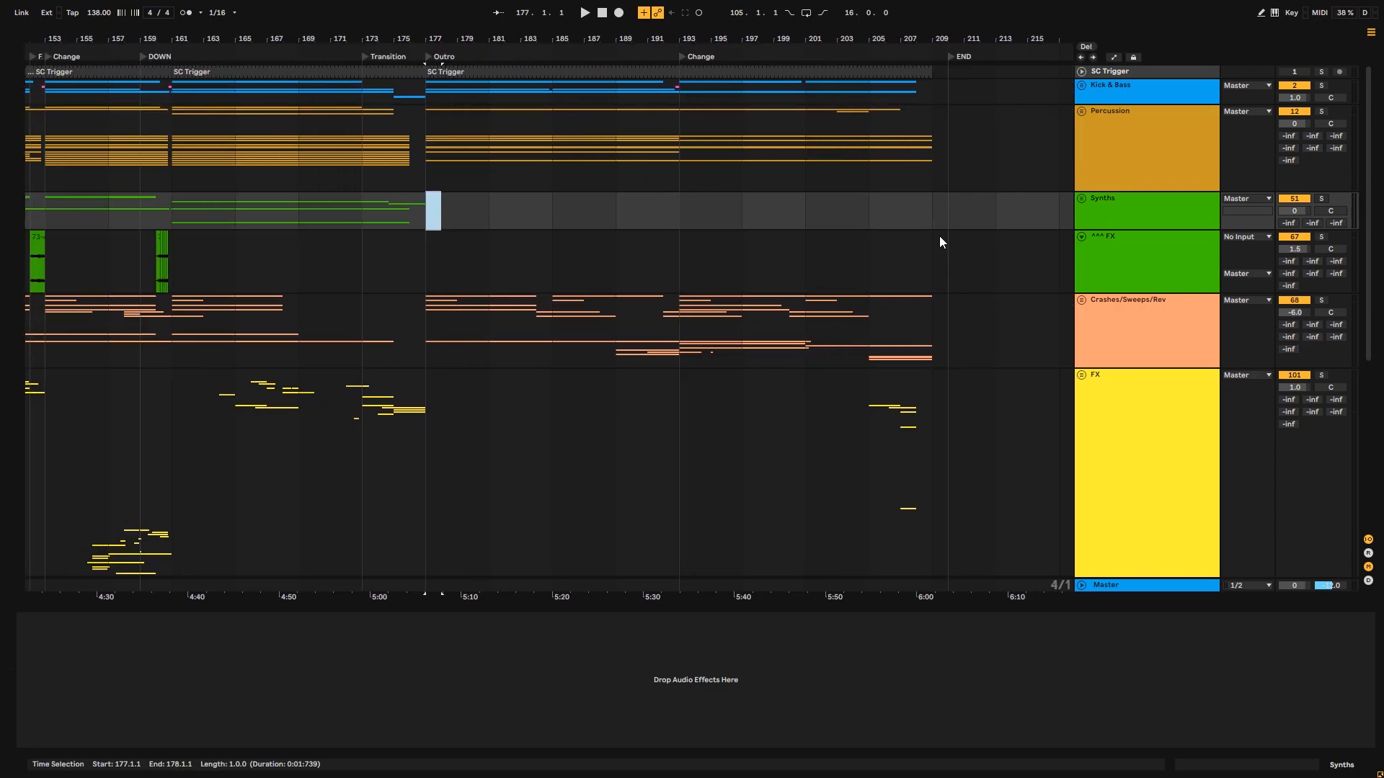
left_click(938, 227, "shift")
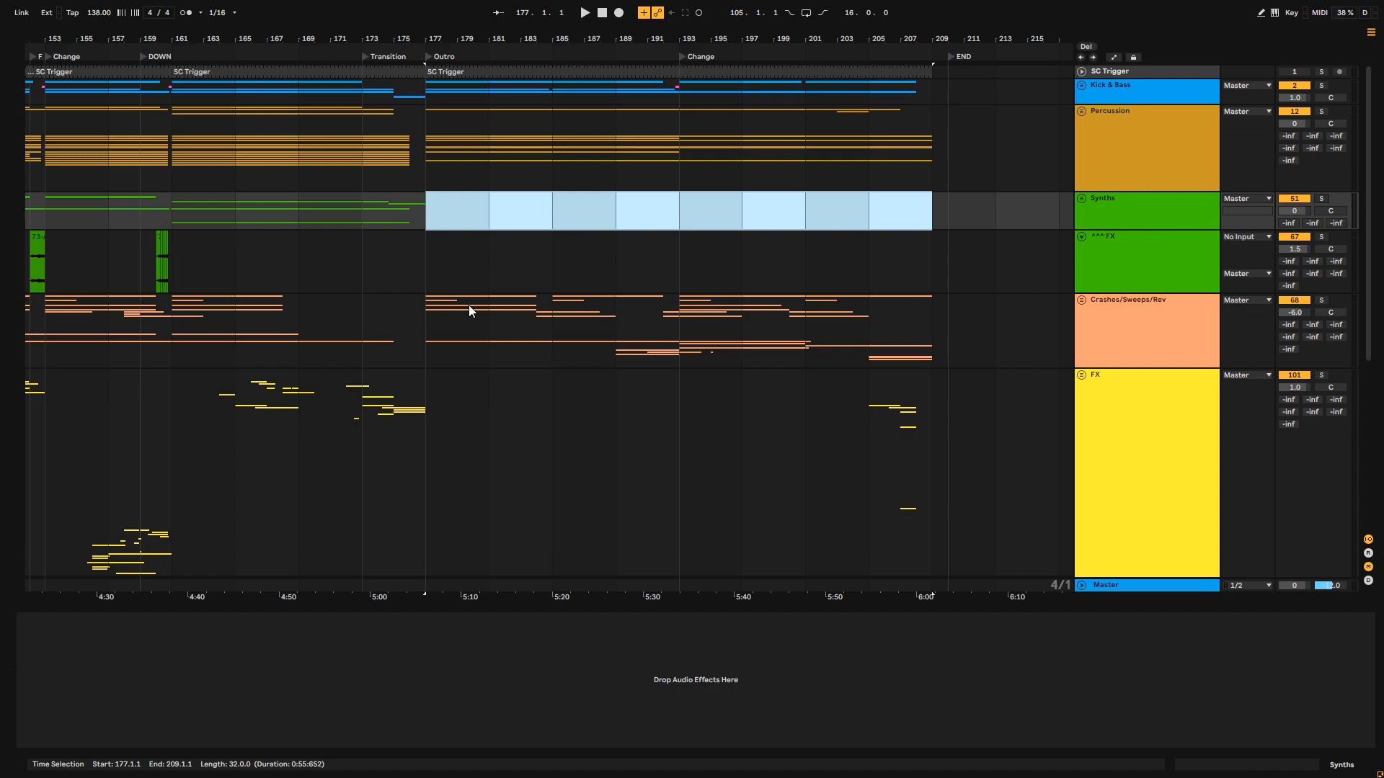
- Highlight the Percussion and Synths groups from bar 145 to 173 within the wider arrangement
left_click(464, 204)
left_click_drag(454, 30, 663, 35)
left_click_drag(599, 214, 62, 137)
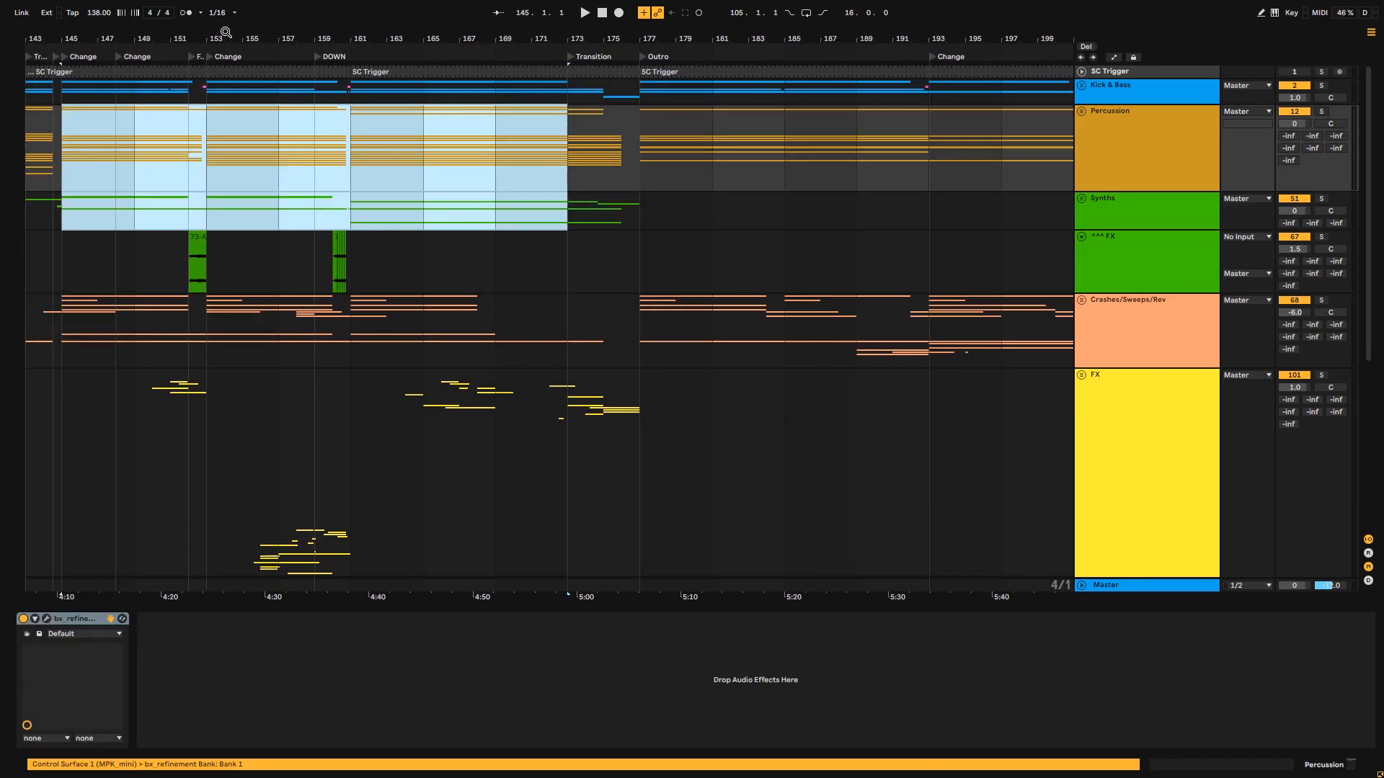
left_click_drag(218, 32, 692, 20)
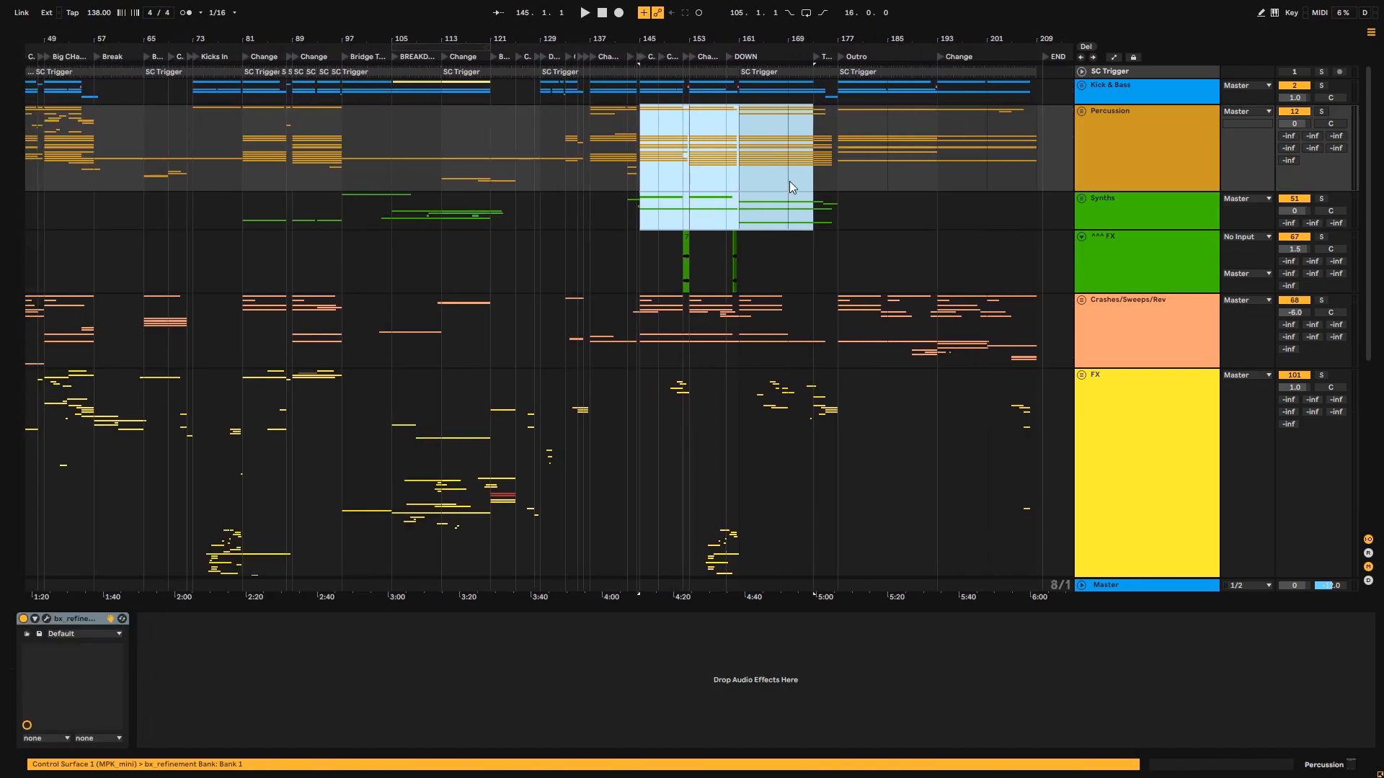
- Play the lead-in to the Transition from bar 169 with FX, RISERS and Studder FX ALL soloed
left_click(835, 119)
left_click_drag(869, 30, 867, 79)
left_click_drag(867, 32, 640, 45)
left_click_drag(365, 39, 363, 79)
key("space")
left_click(558, 178)
key("space")
key("space")
- Place the insert mark at the Transition, bar 173, clear the effect solos and stop playback
scroll(1373, 216, "down", 5)
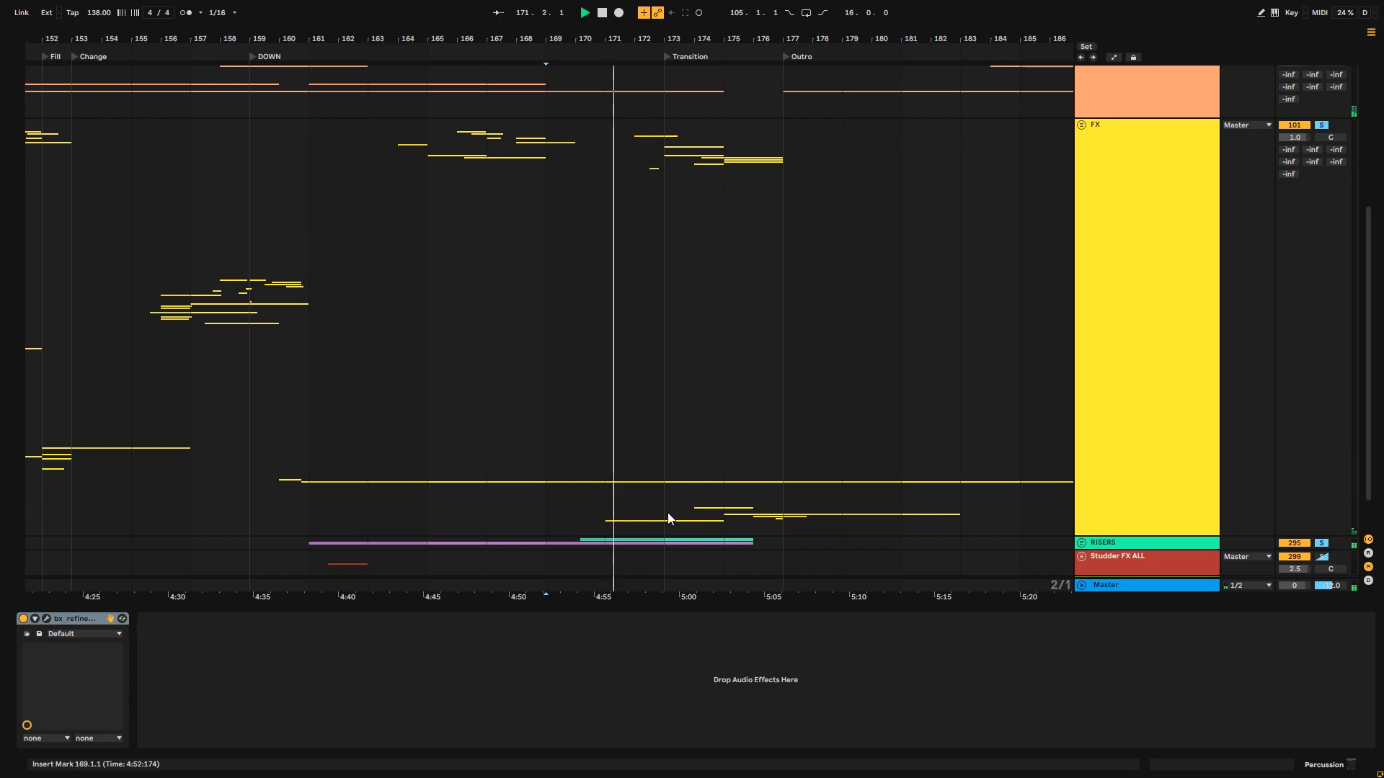
left_click(668, 514)
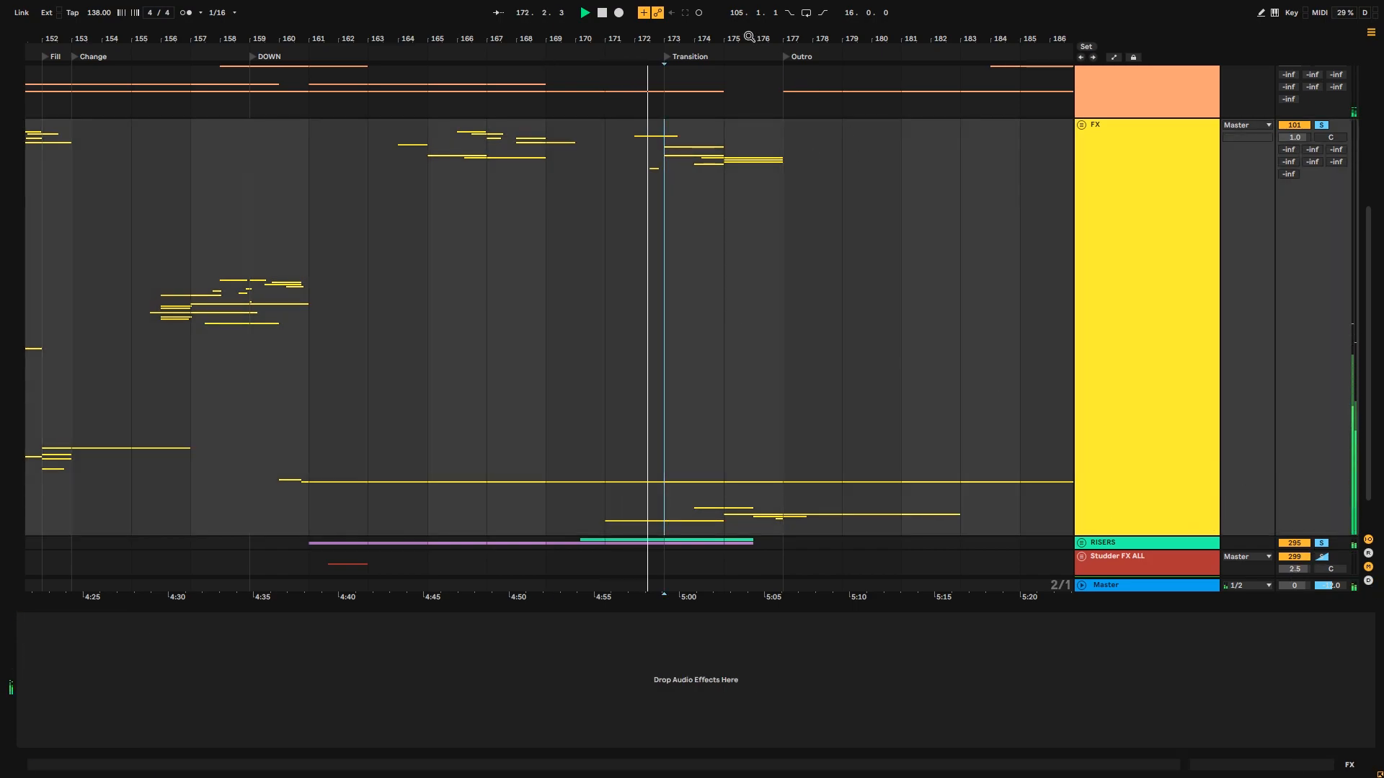
left_click(1326, 125)
left_click(1326, 125)
key("space")
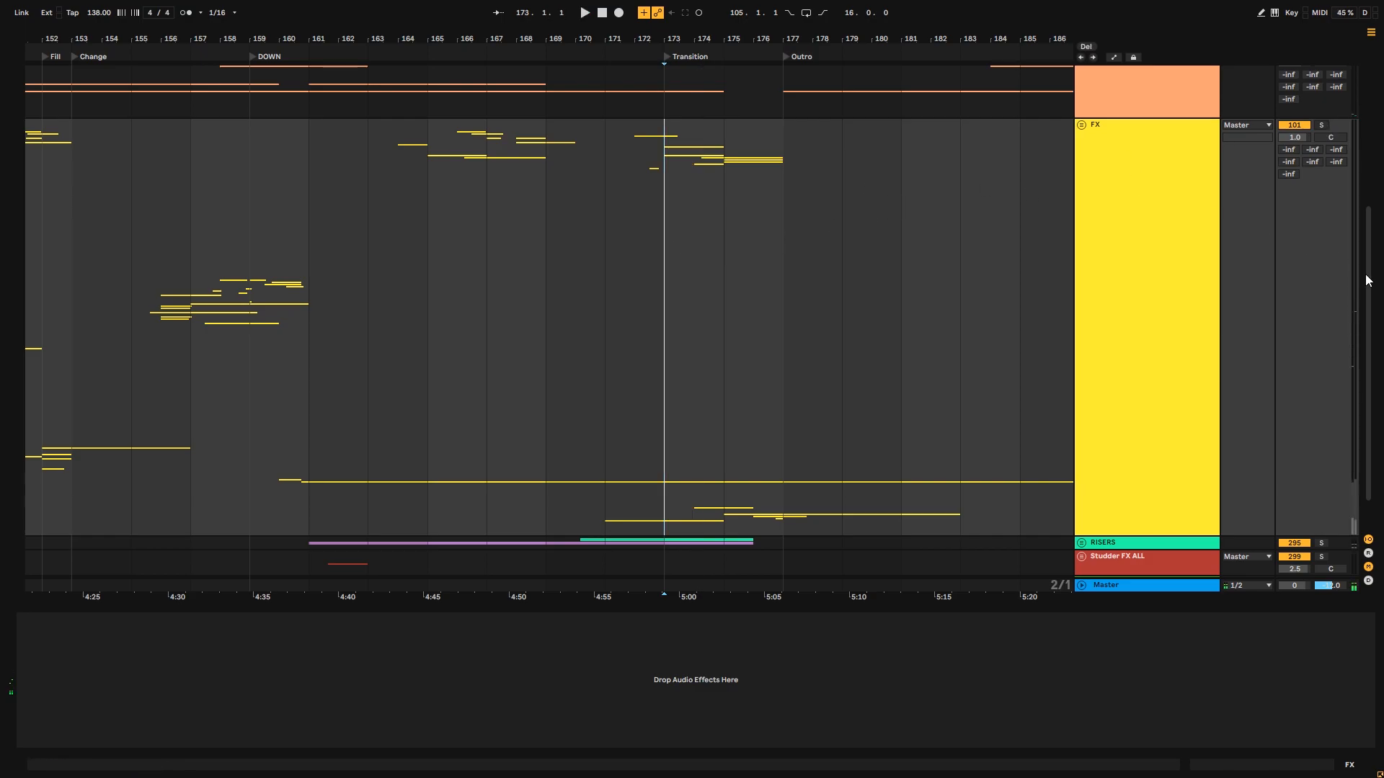
- Play the Transition from bar 173 with Kick & Bass soloed
scroll(730, 93, "up", 5)
key("space")
left_click_drag(704, 35, 659, 101)
key("space")
left_click(650, 264)
left_click(508, 253)
key("space")
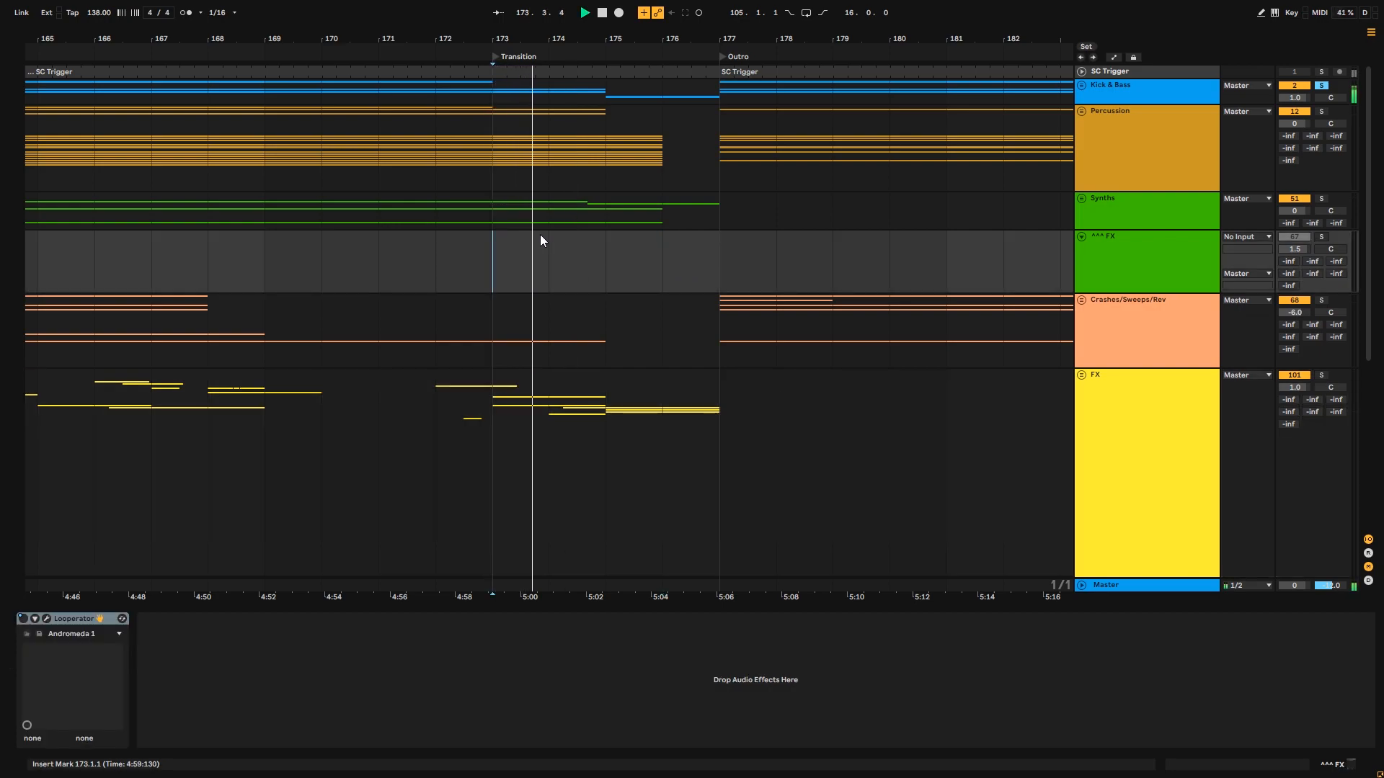
key("space")
- Replay the Transition from bar 173 and solo the Percussion group
left_click(608, 102)
left_click(490, 141)
key("space")
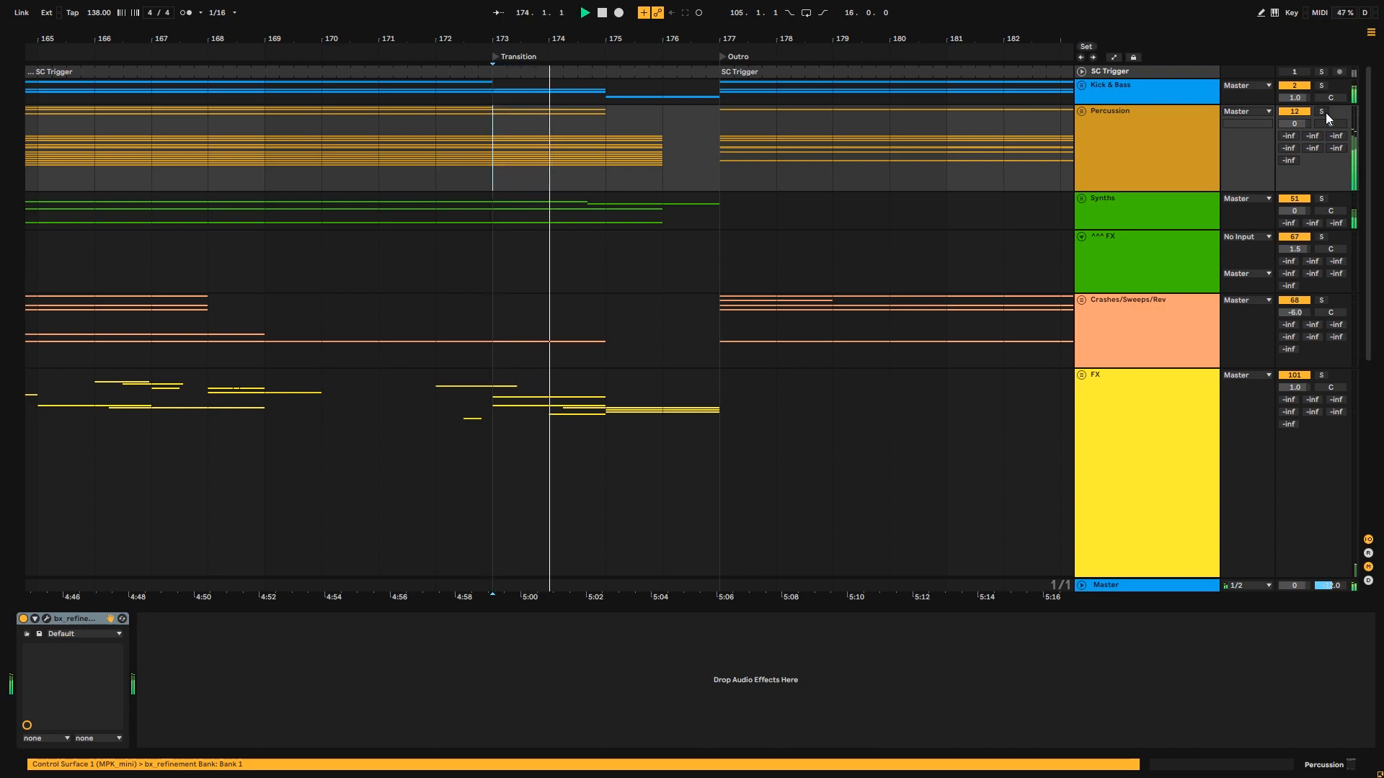
left_click(1326, 113)
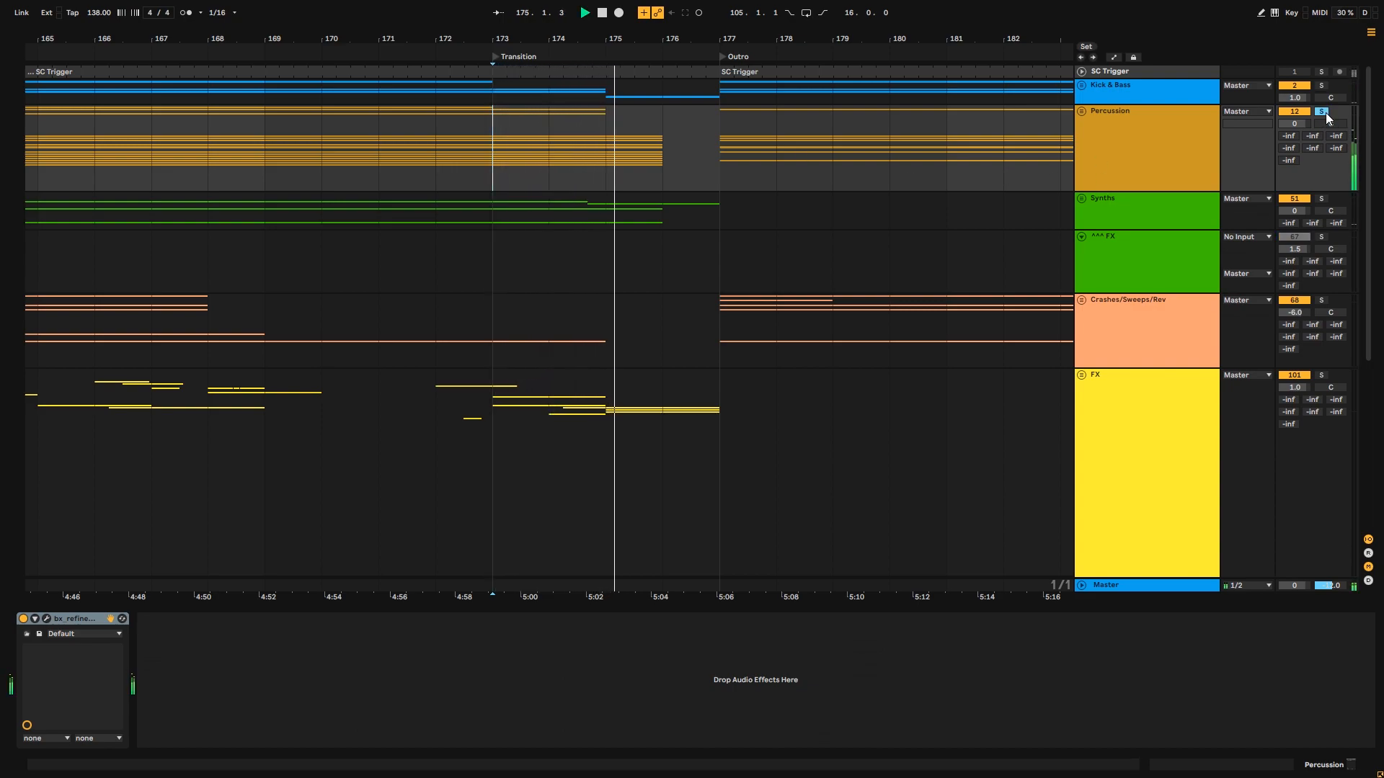
- Solo the Synths group over the Transition, clear its solo and stop playback
left_click(1323, 202)
left_click(481, 222)
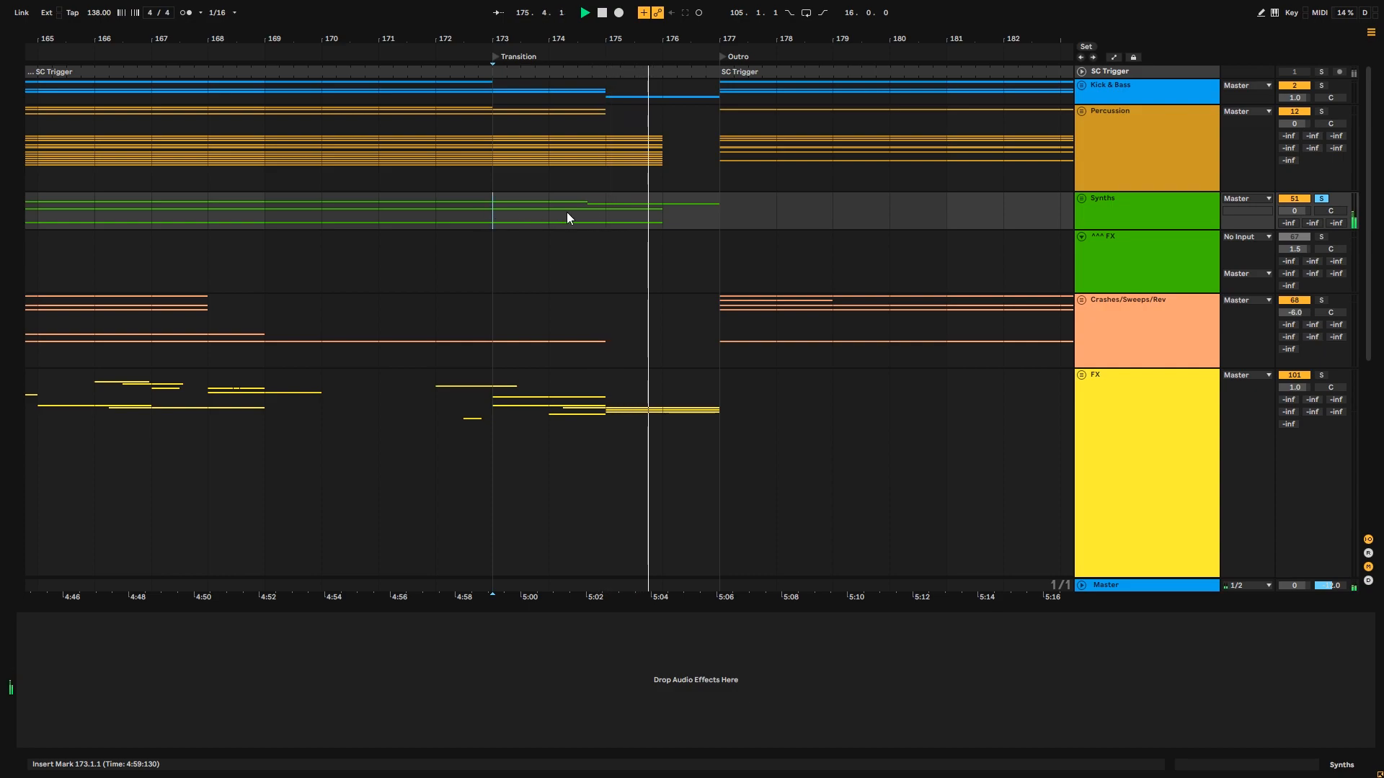
left_click(1322, 199)
left_click_drag(1374, 233, 1367, 283)
key("space")
- Play the FX group soloed from bar 173, and replay the same spot with the full mix
left_click(1177, 319)
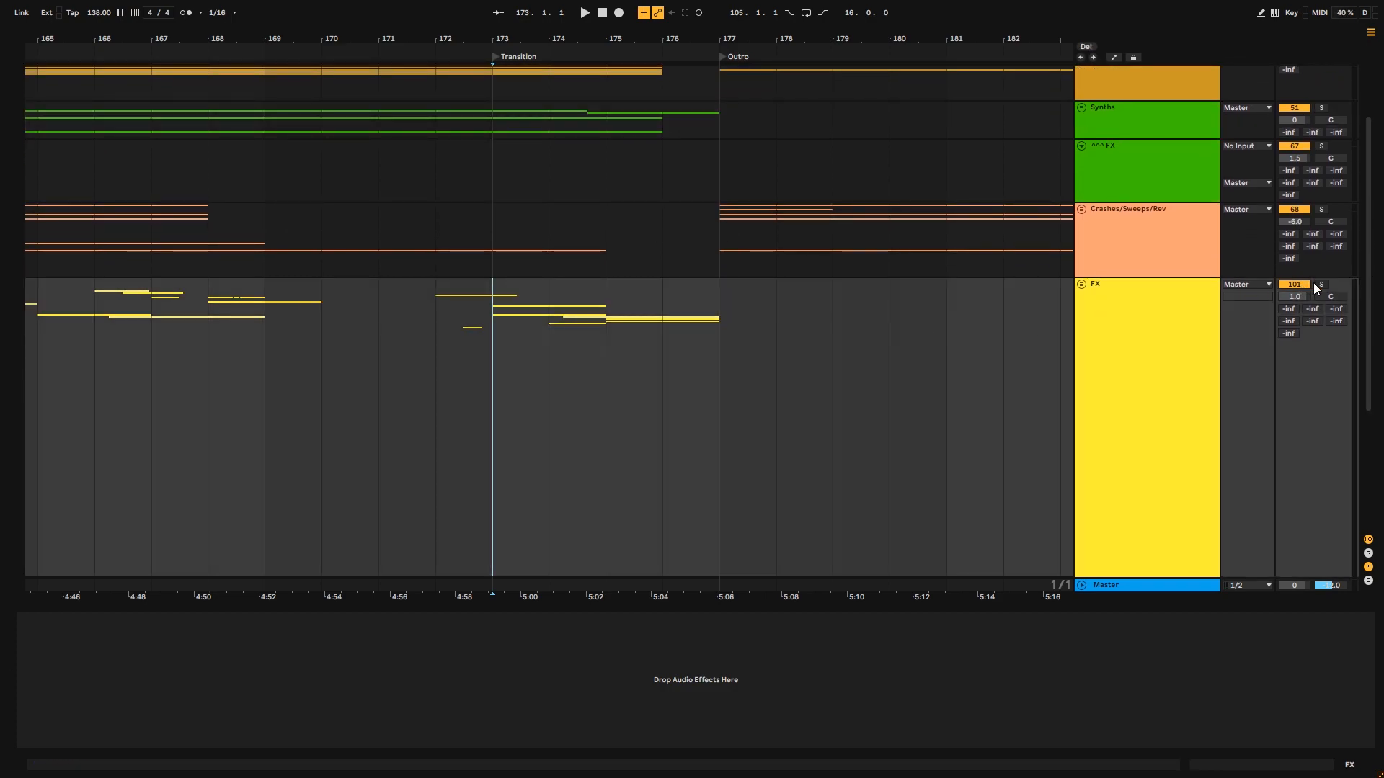
key("space")
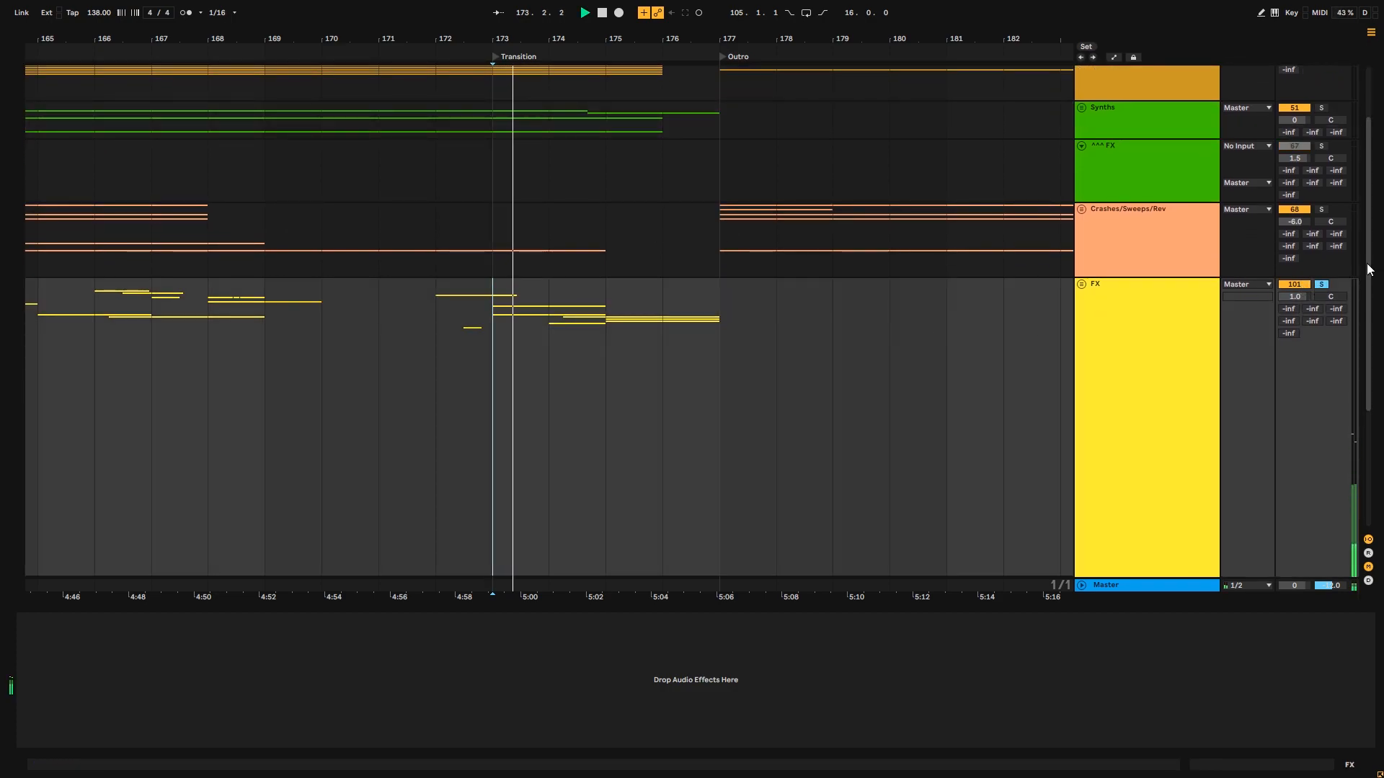
scroll(1368, 281, "down", 1)
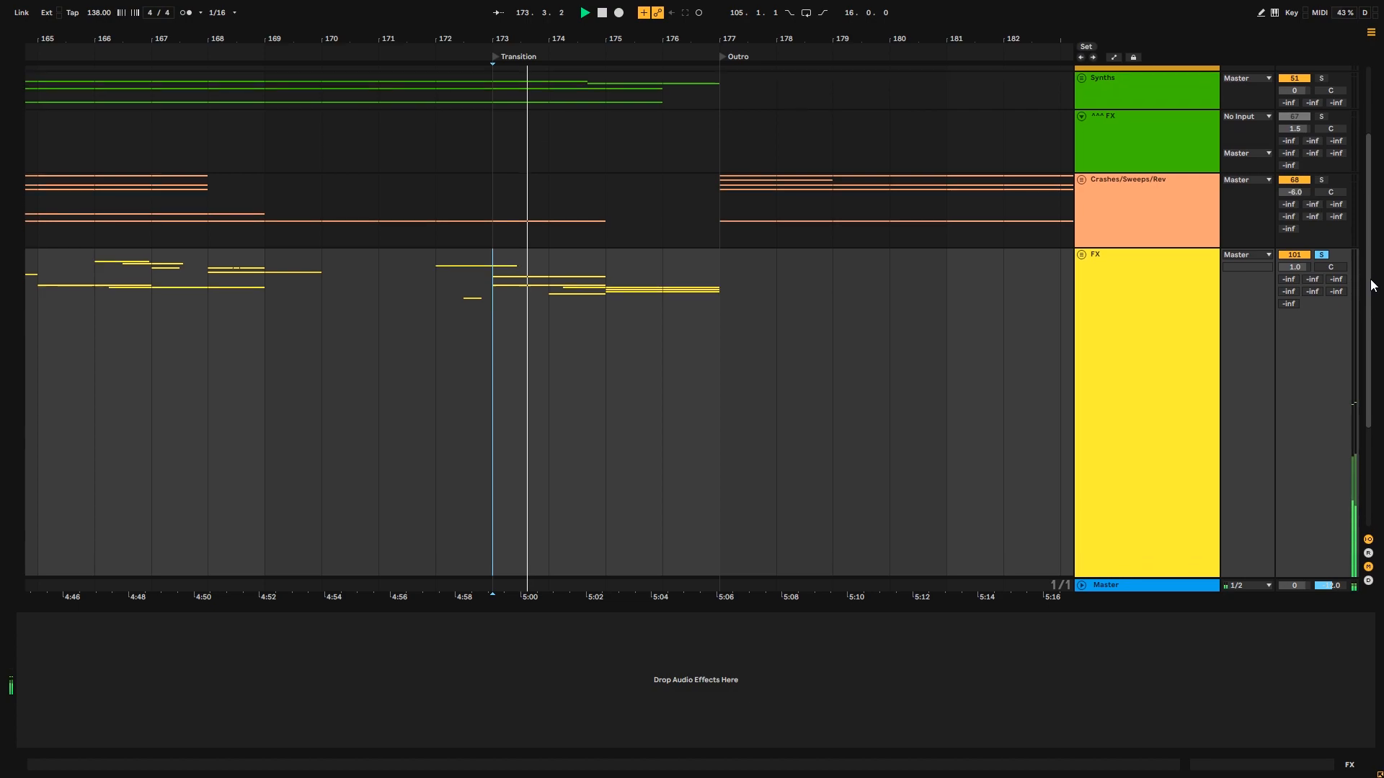
key("space")
left_click(713, 335)
left_click(1321, 253)
left_click(487, 332)
key("space")
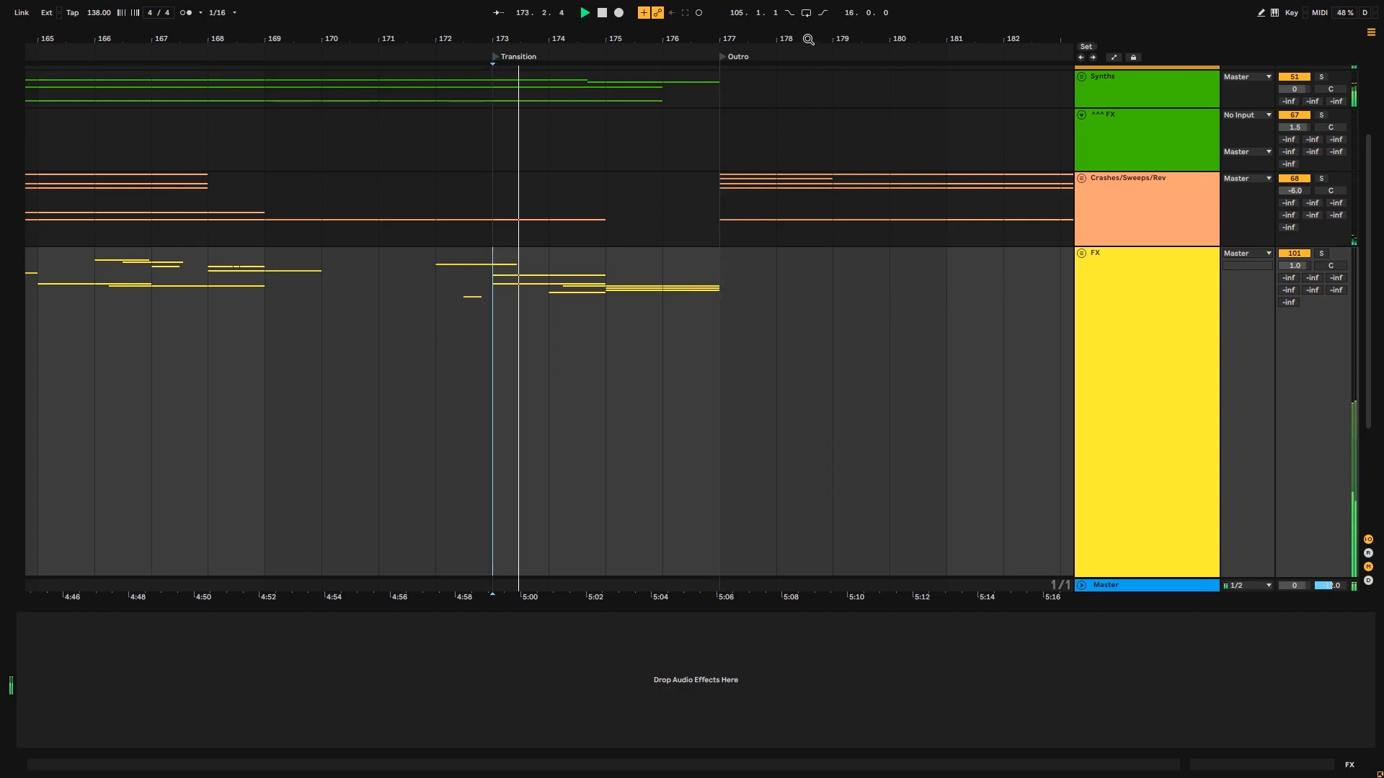
- Collapse the ^^^ FX track and hide the device view to enlarge the arrangement
left_click(1161, 405)
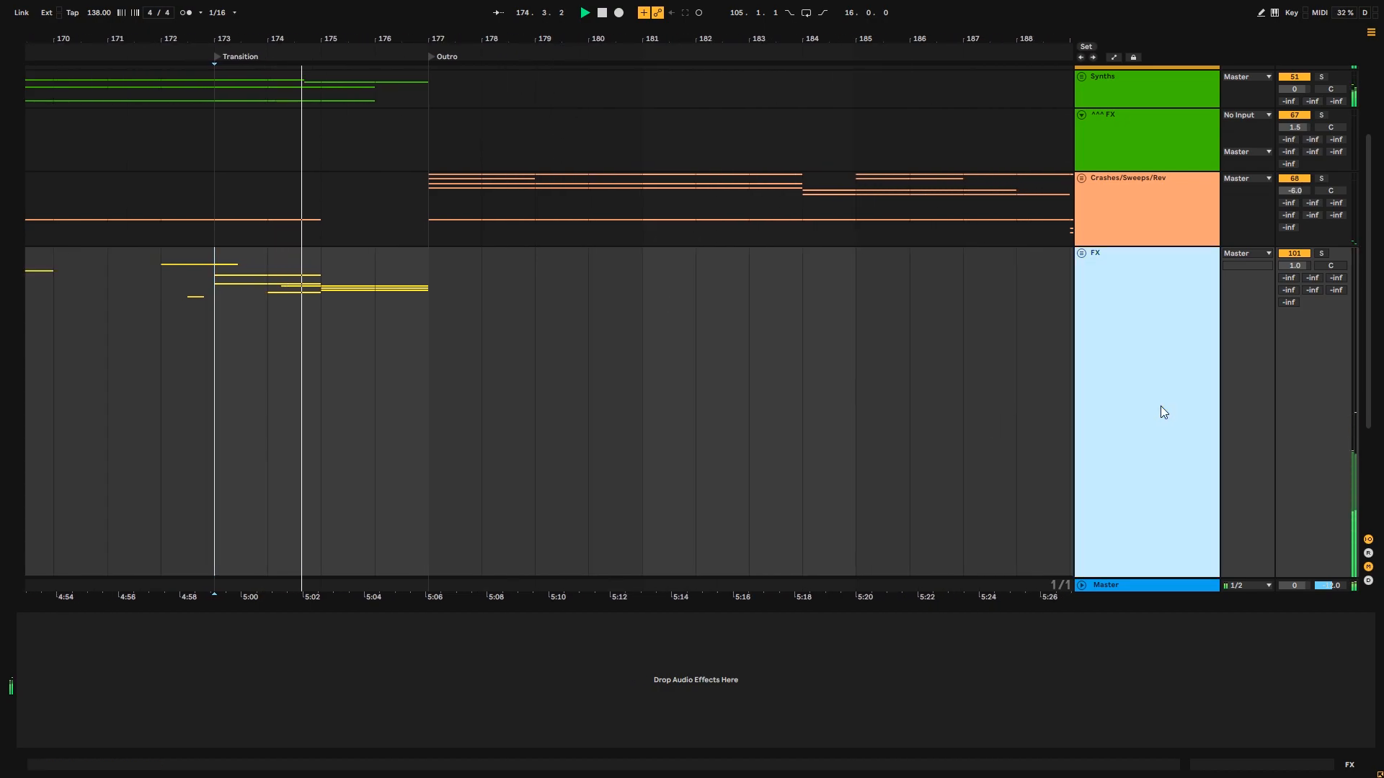
scroll(914, 419, "up", 3)
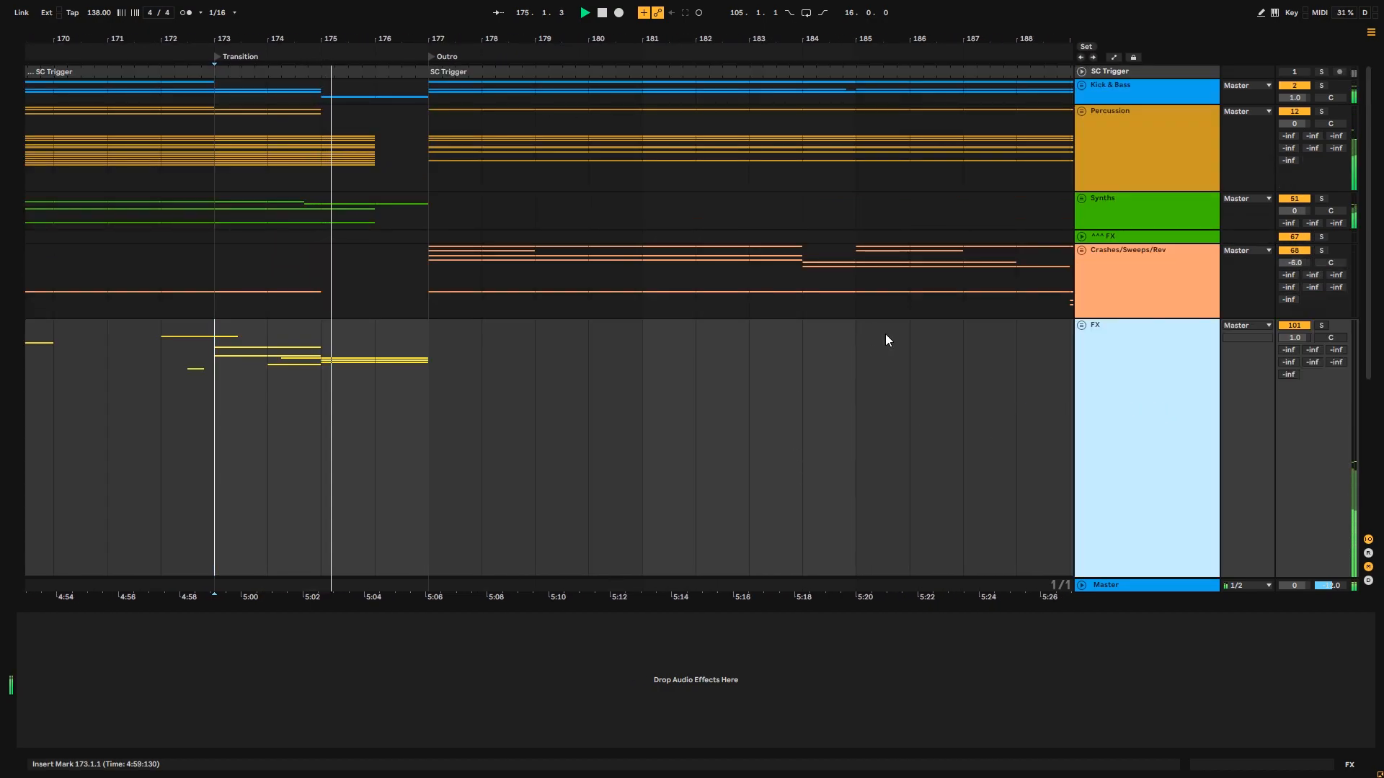
double_click(915, 609)
- Play the Outro at bar 177, the Change at bar 193 and the ending at bar 209
left_click(527, 476)
left_click(441, 364)
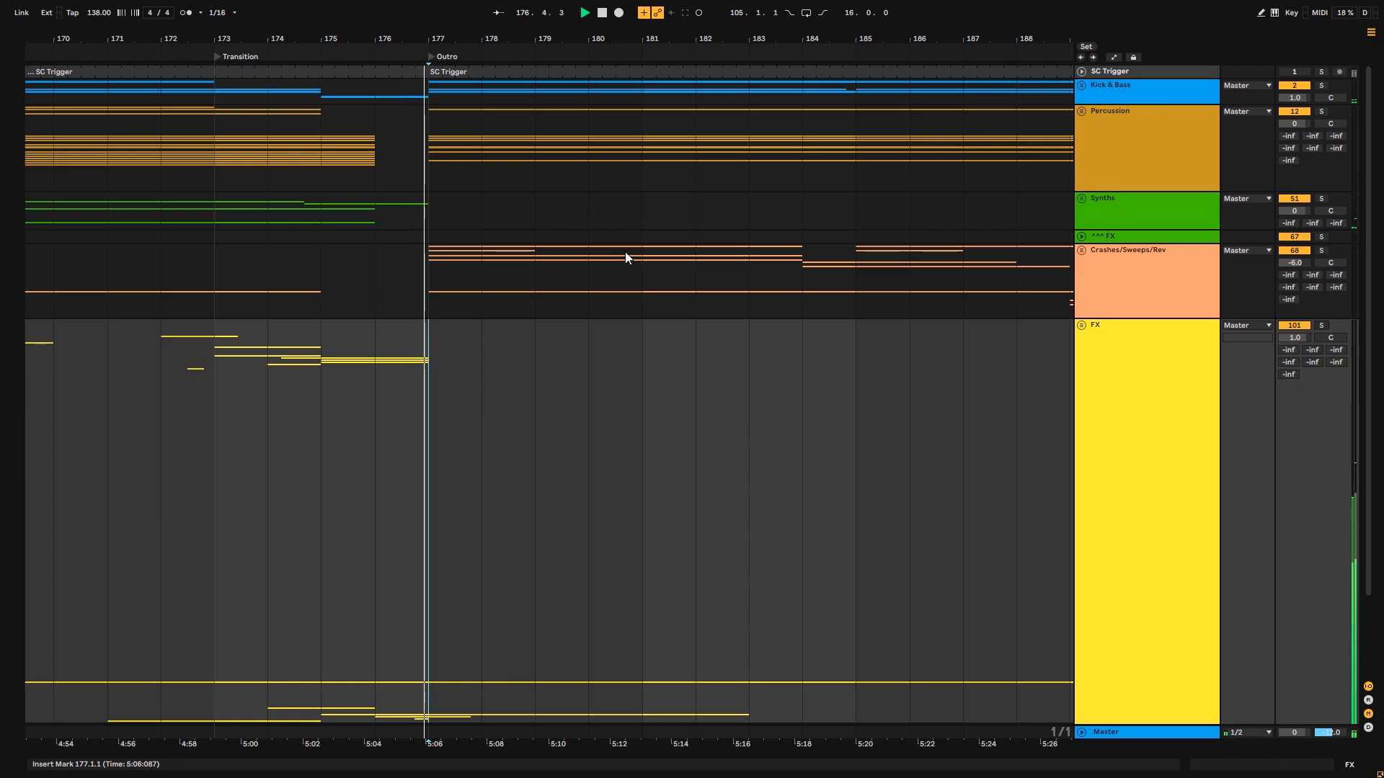
left_click_drag(659, 34, 580, 15)
left_click(734, 220)
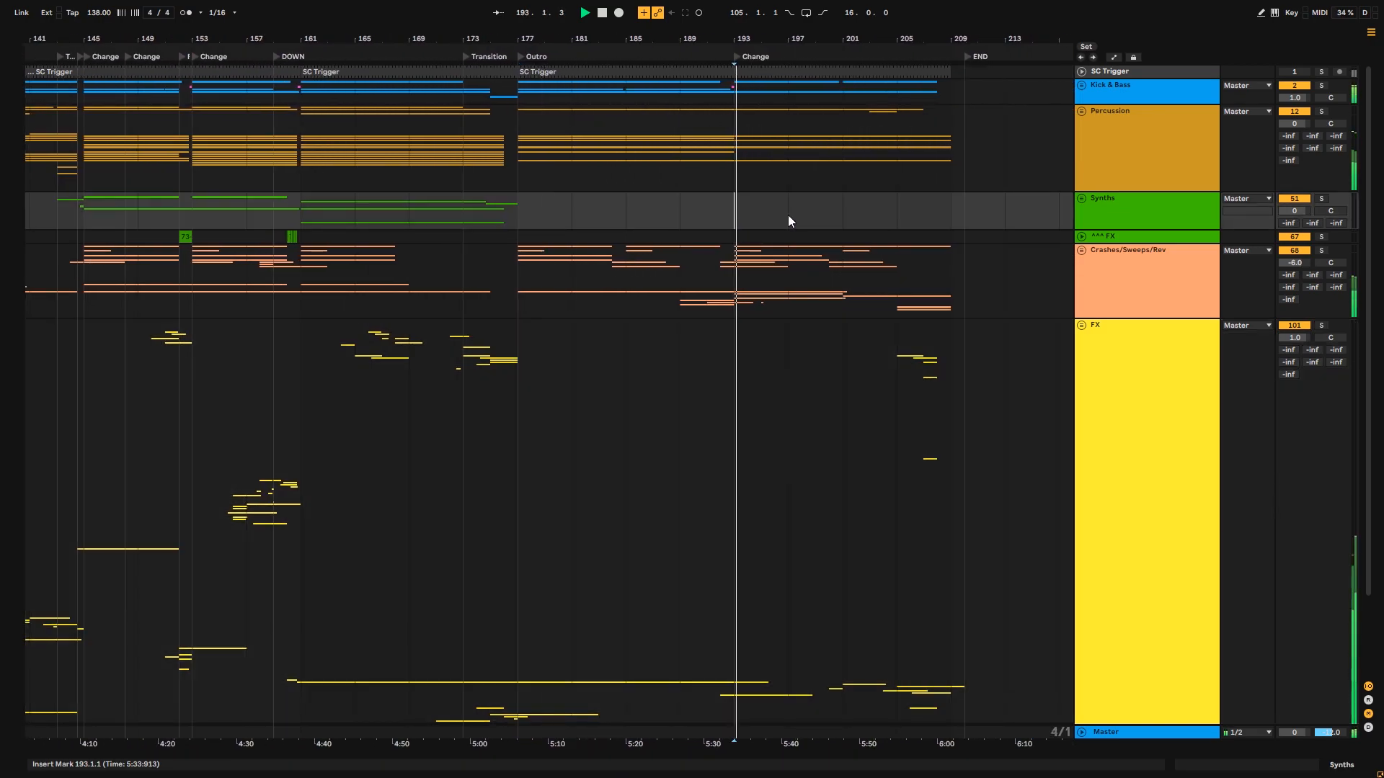
left_click(897, 207)
left_click(957, 199)
key("space")
key("space")
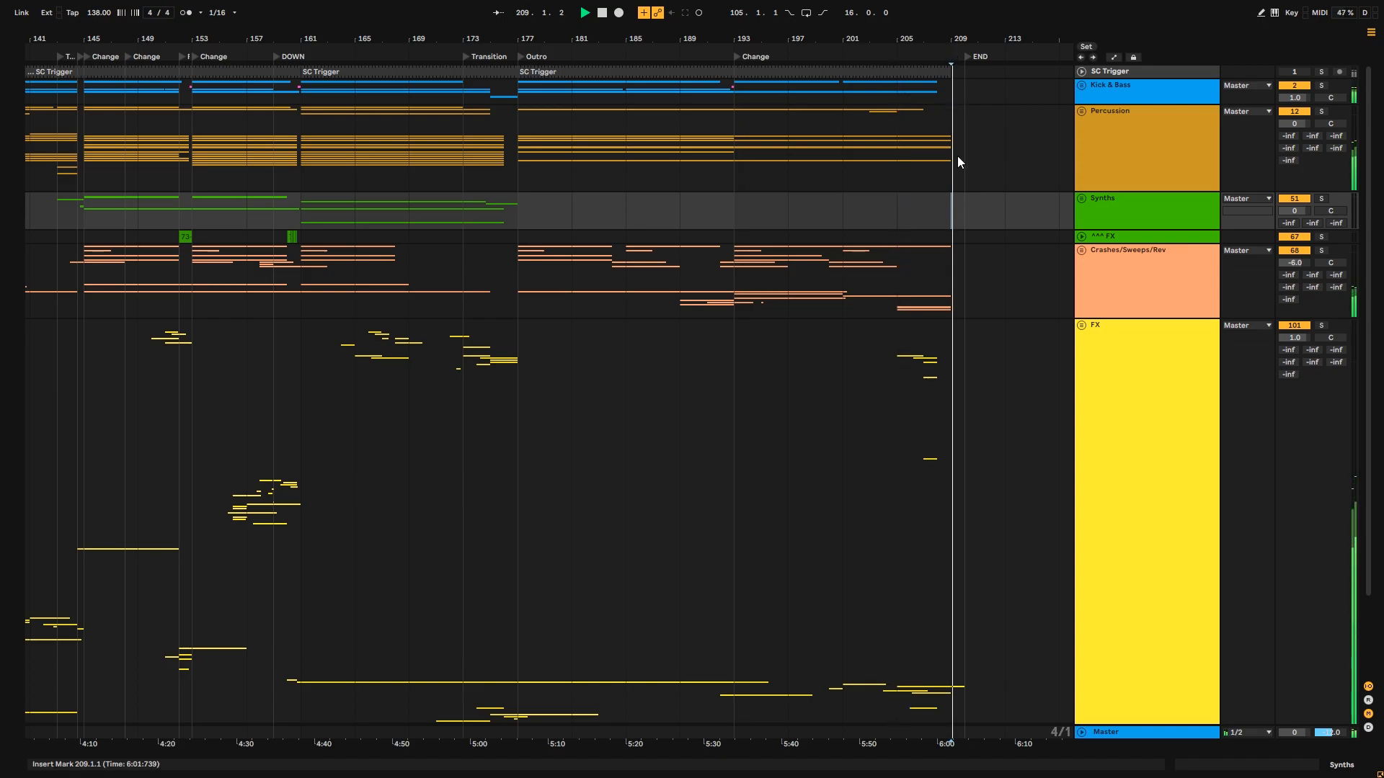
left_click_drag(975, 39, 975, 72)
key("space")
- Return to the early part of the arrangement and place the insert mark at Start, bar 17
left_click_drag(714, 43, 1059, 14)
scroll(1372, 144, "down", 3)
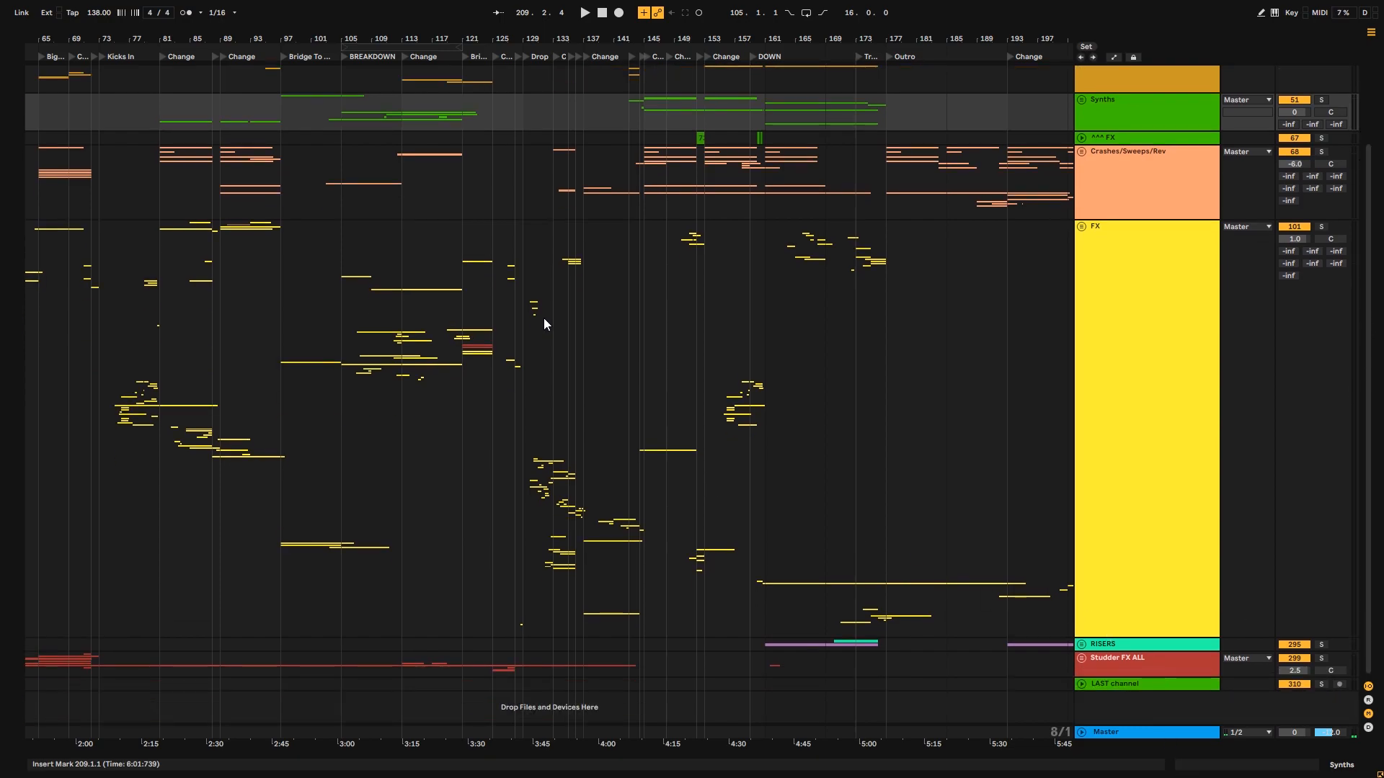
left_click(551, 283)
mouse_move(517, 33)
left_mouse_down()
mouse_move(108, 32)
mouse_move(149, 32)
mouse_move(166, 72)
mouse_move(155, 108)
left_mouse_up()
left_click(63, 107)
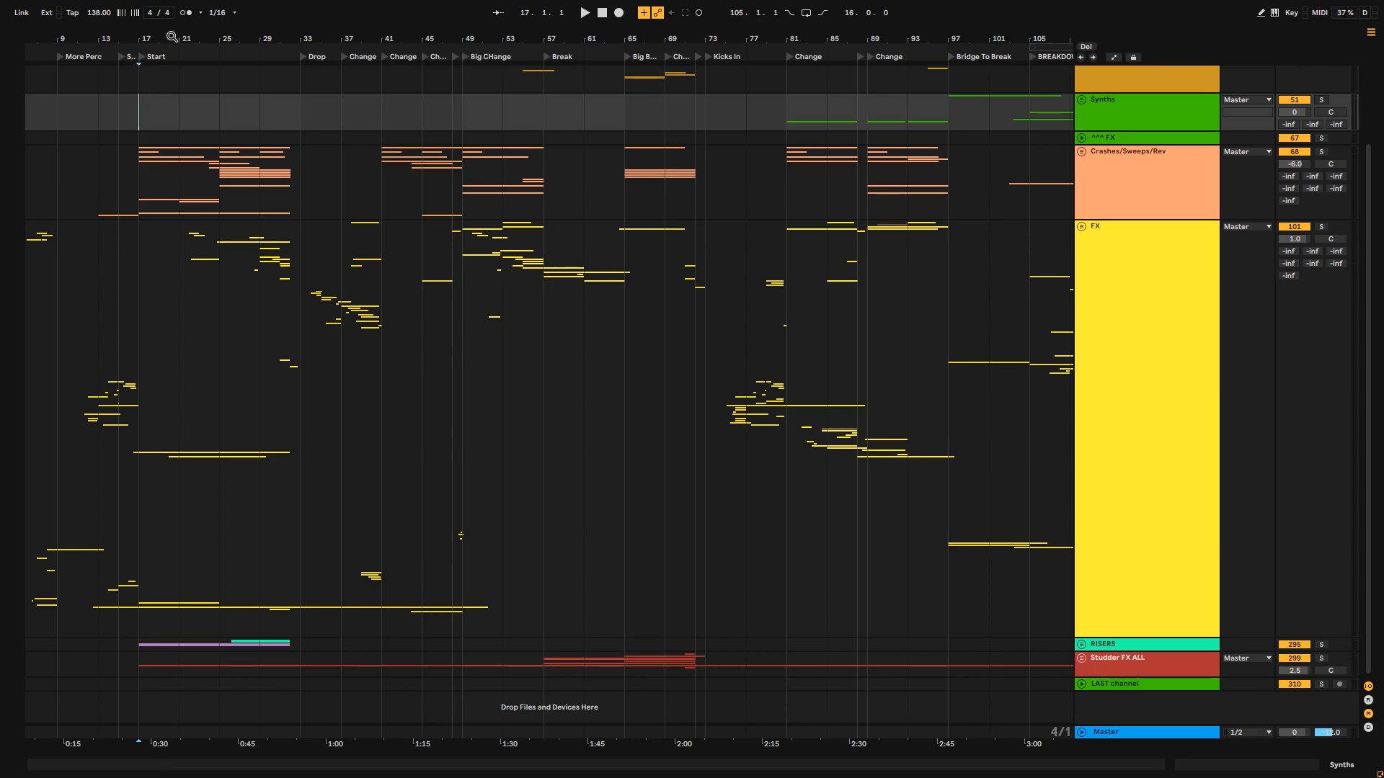
- Bring the uppermost tracks of the arrangement into view and place the insert mark on Percussion at the Big Change, bar 49
left_click_drag(172, 39, 223, 42)
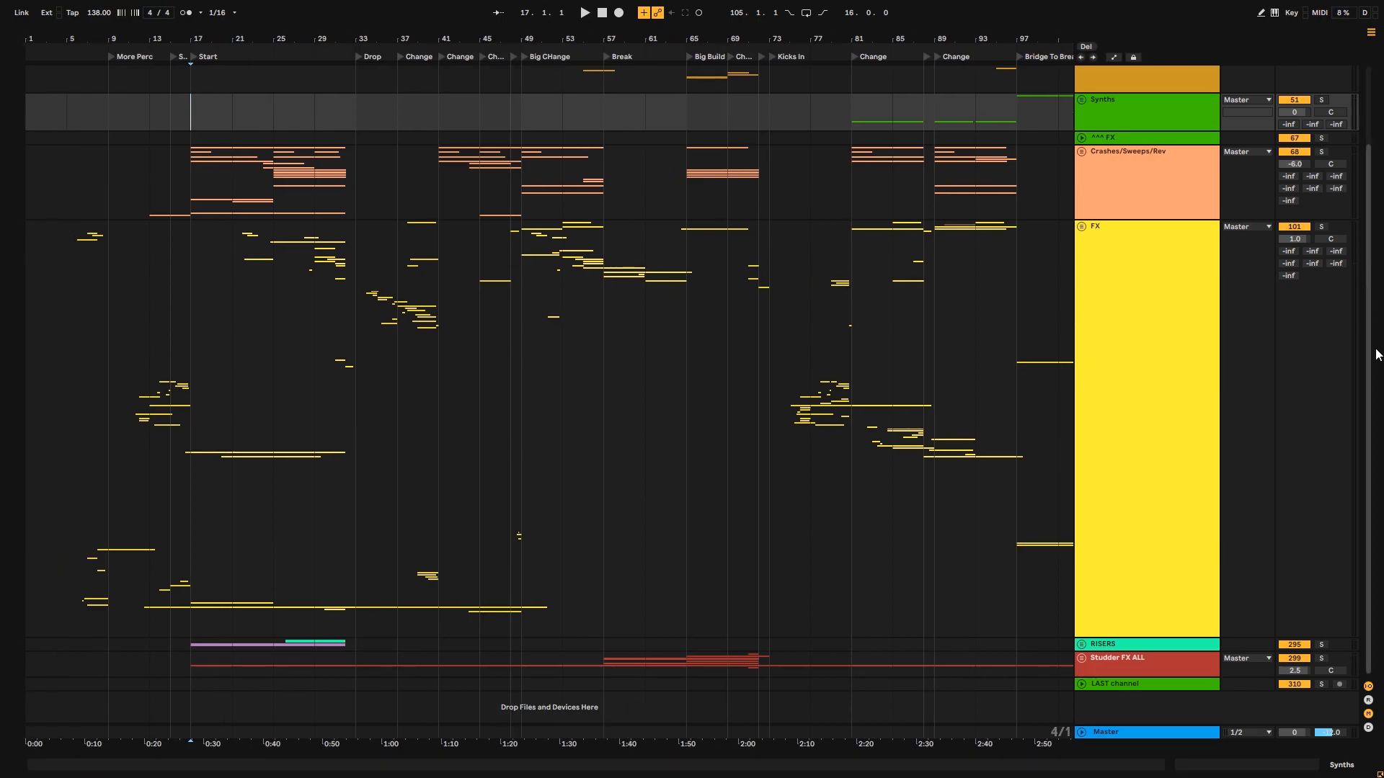
scroll(1311, 246, "up", 3)
scroll(1312, 246, "down", 2)
scroll(1312, 246, "up", 2)
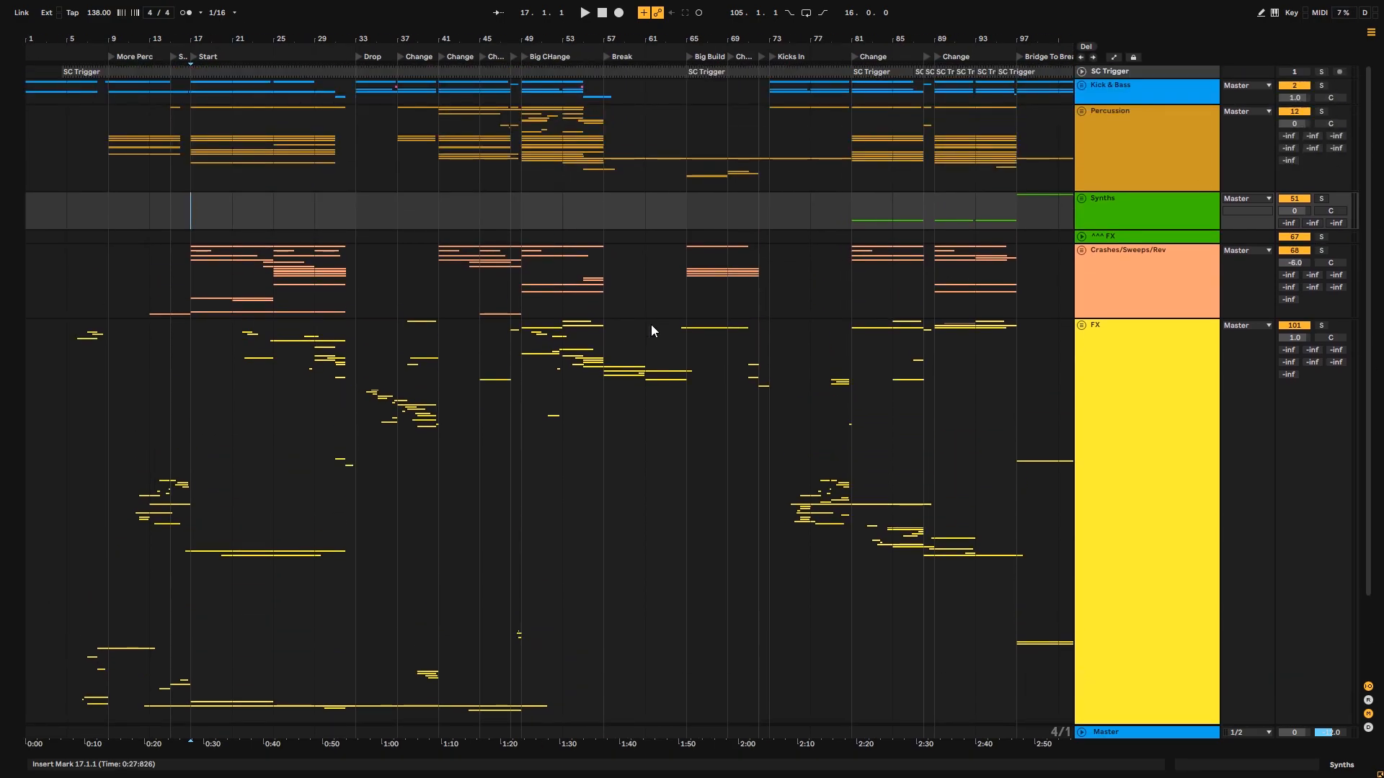
left_click(522, 163)
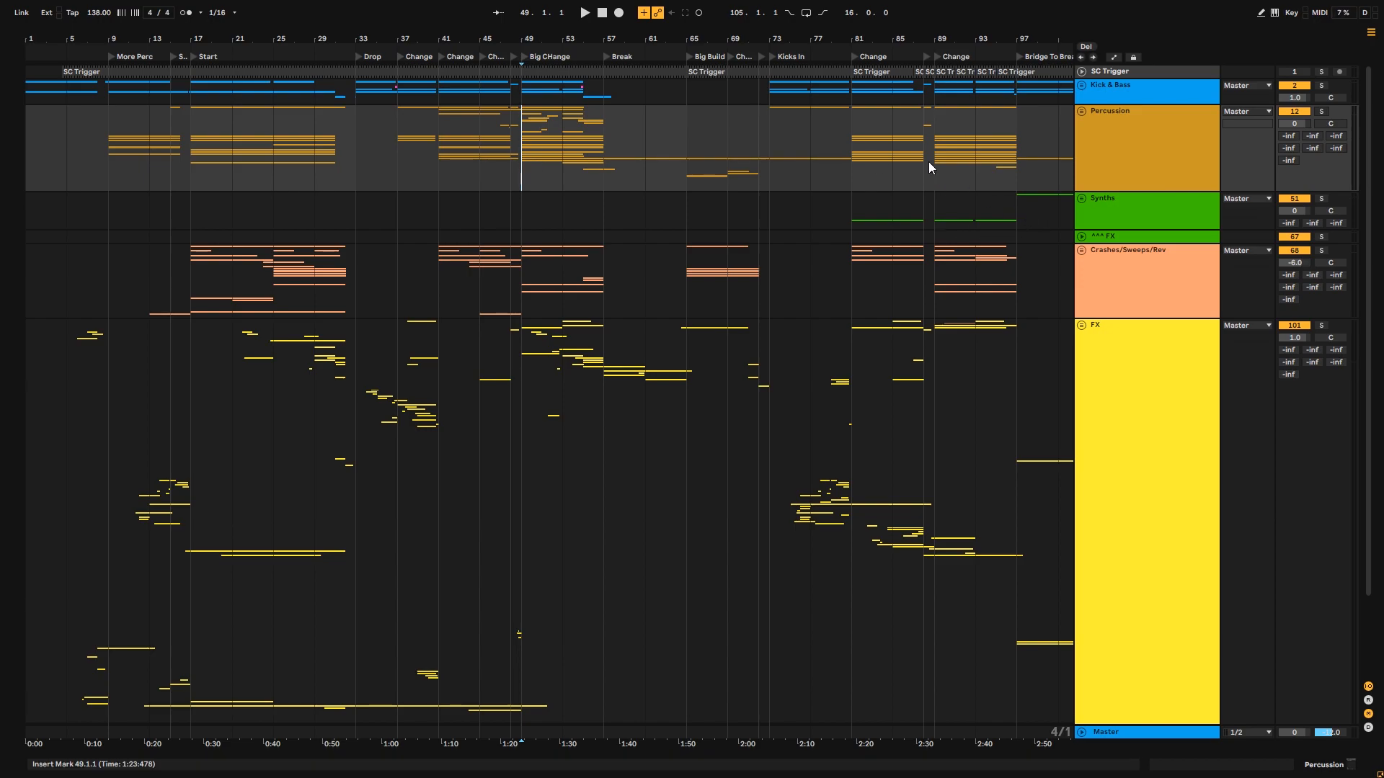
- Show the whole arrangement from Start to END, place the insert mark at Kicks In, bar 73, and select the Percussion track
left_click_drag(751, 39, 379, 45)
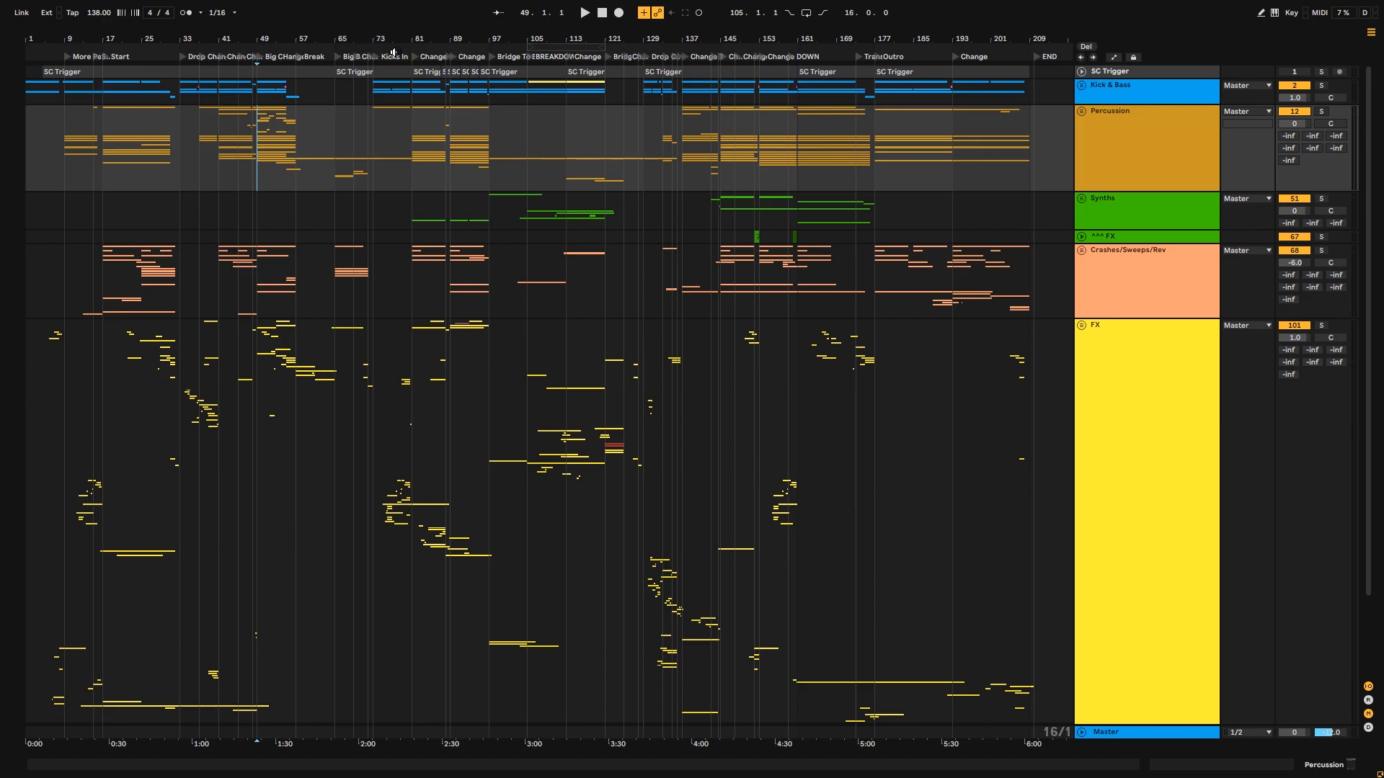
scroll(815, 109, "up", 1)
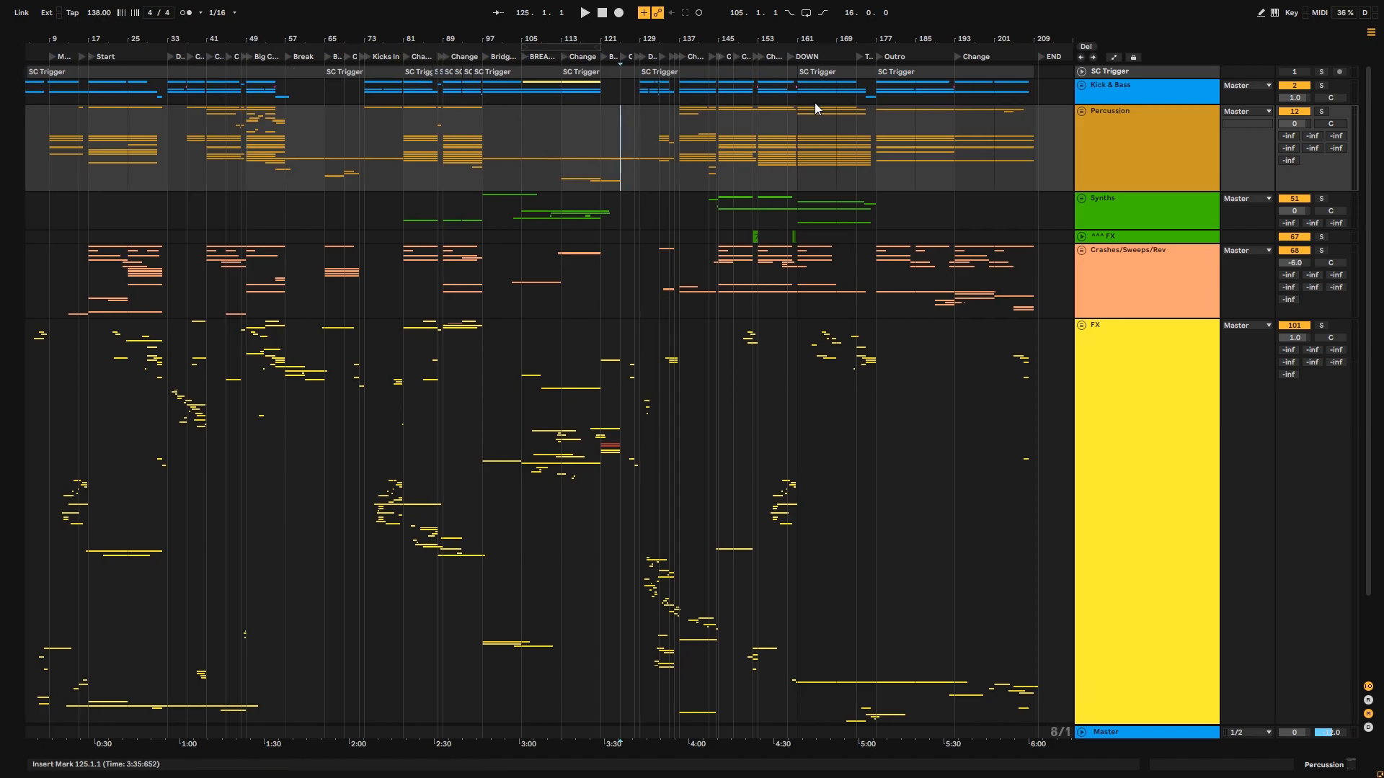
left_click_drag(671, 35, 690, 136)
left_click_drag(691, 38, 681, 3)
left_click(352, 174)
left_click_drag(403, 40, 404, 40)
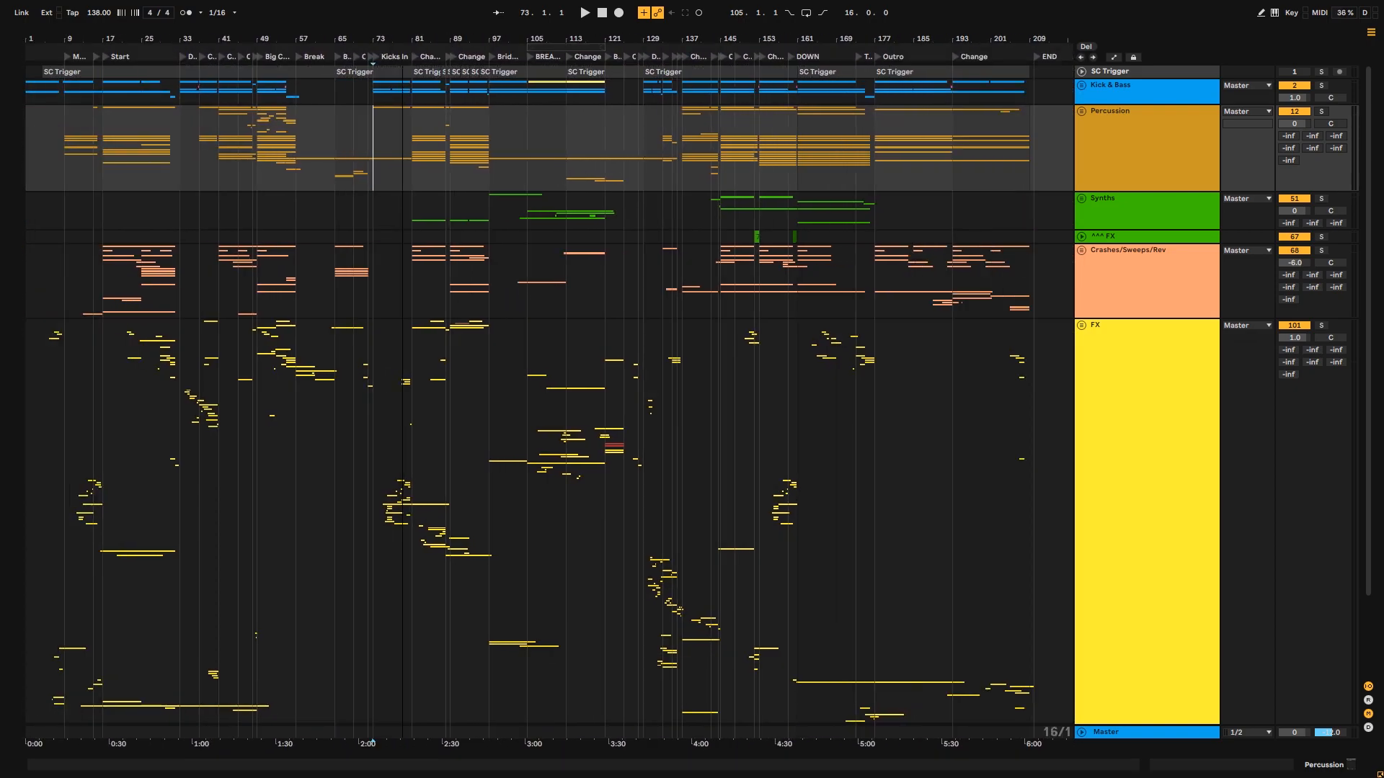
left_click(1121, 124)
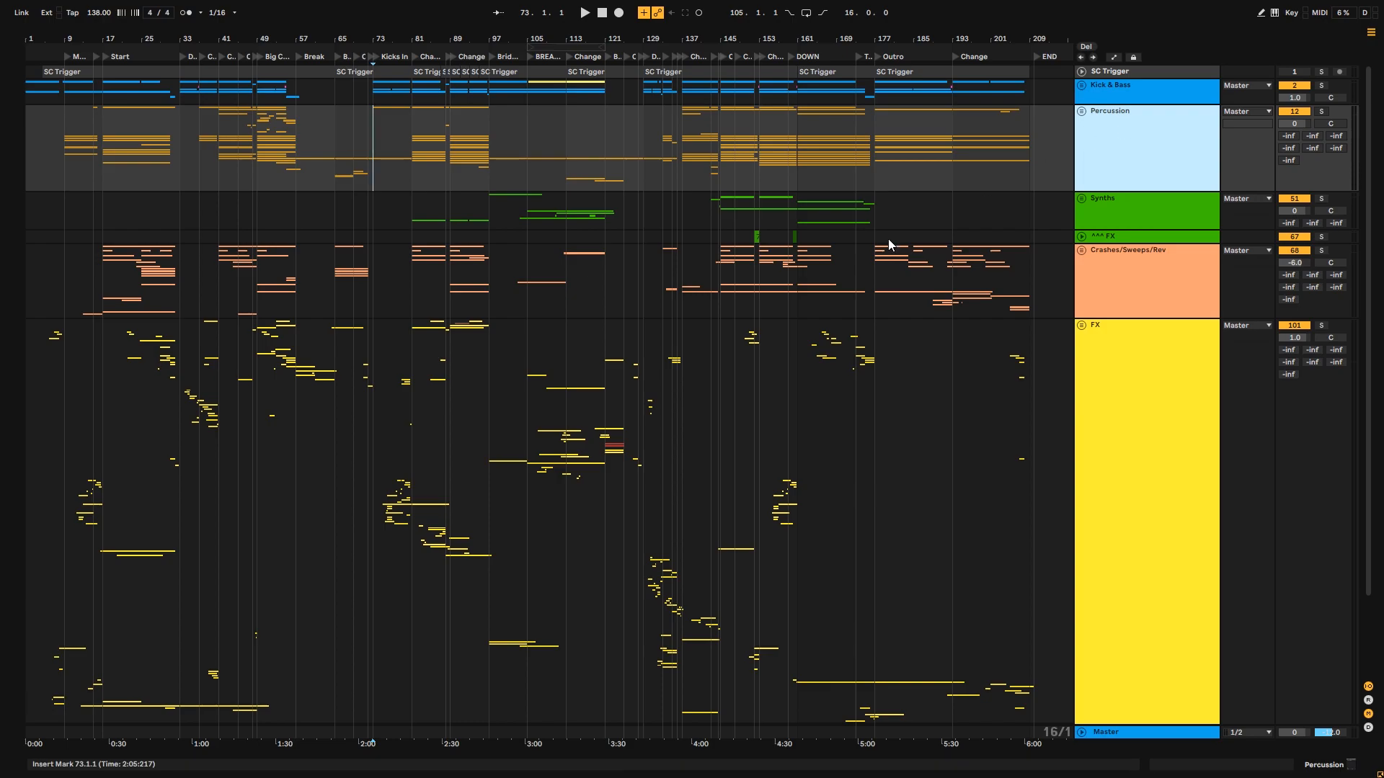
- Examine the Percussion layer around bars 128 to 136, and return to the full overview with the insert mark at the Drop, bar 129
left_click(637, 164)
left_click_drag(672, 31, 671, 158)
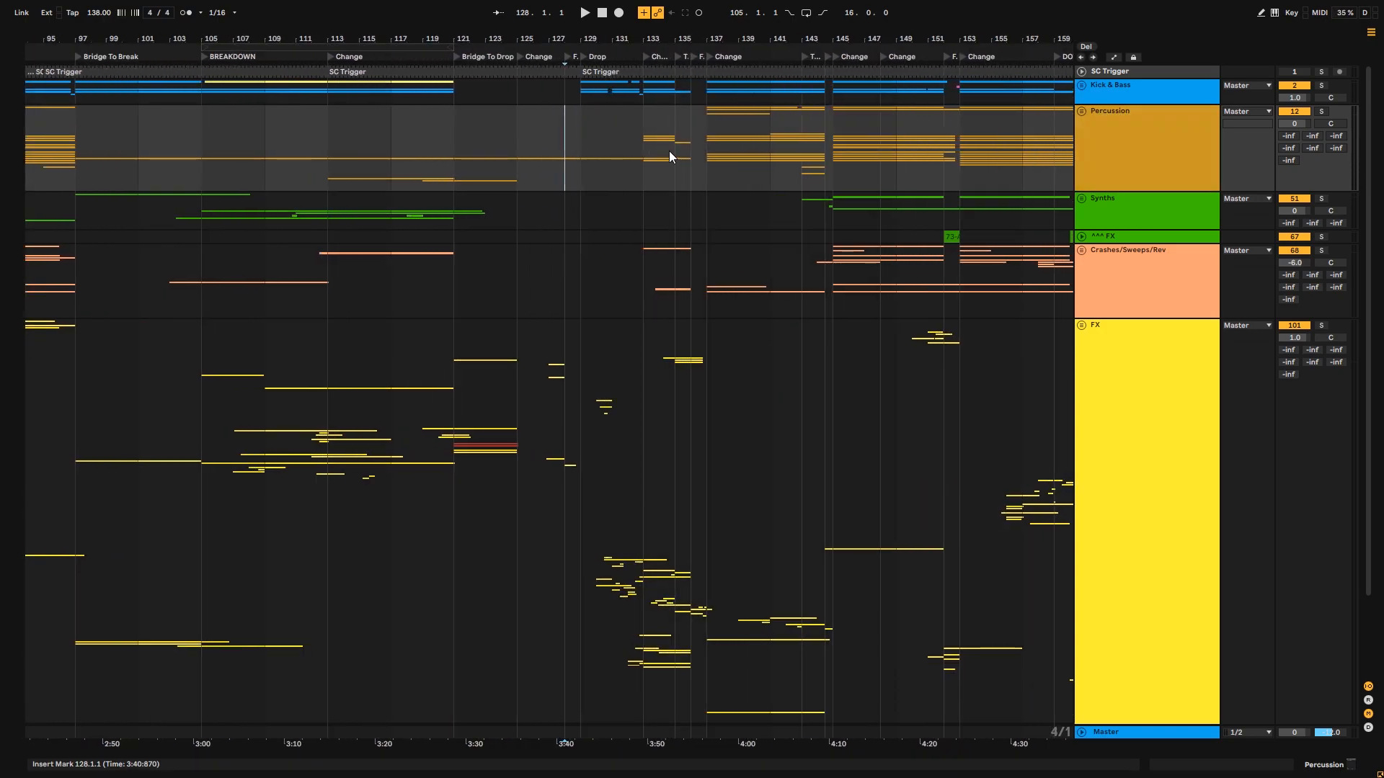
left_click_drag(669, 34, 678, 130)
left_click_drag(679, 34, 648, 26)
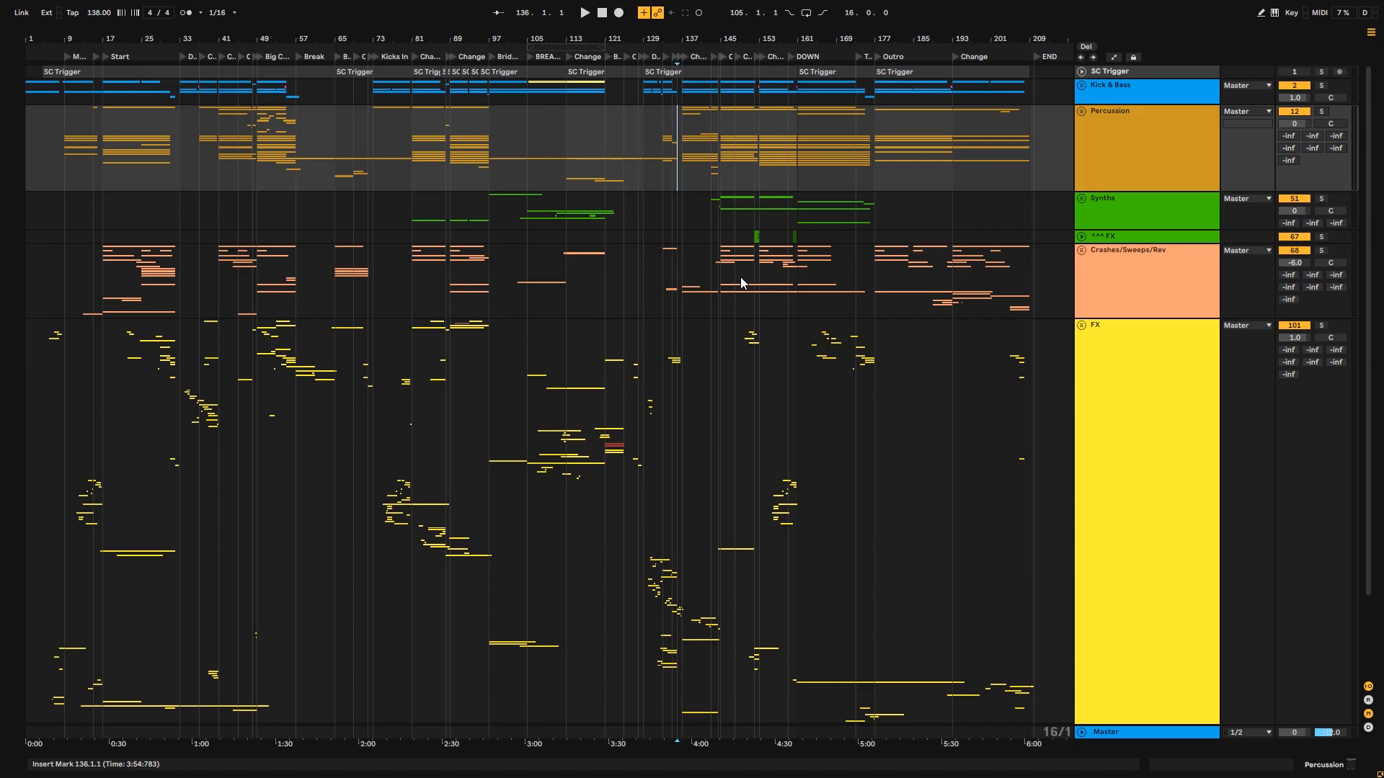
left_click(642, 154)
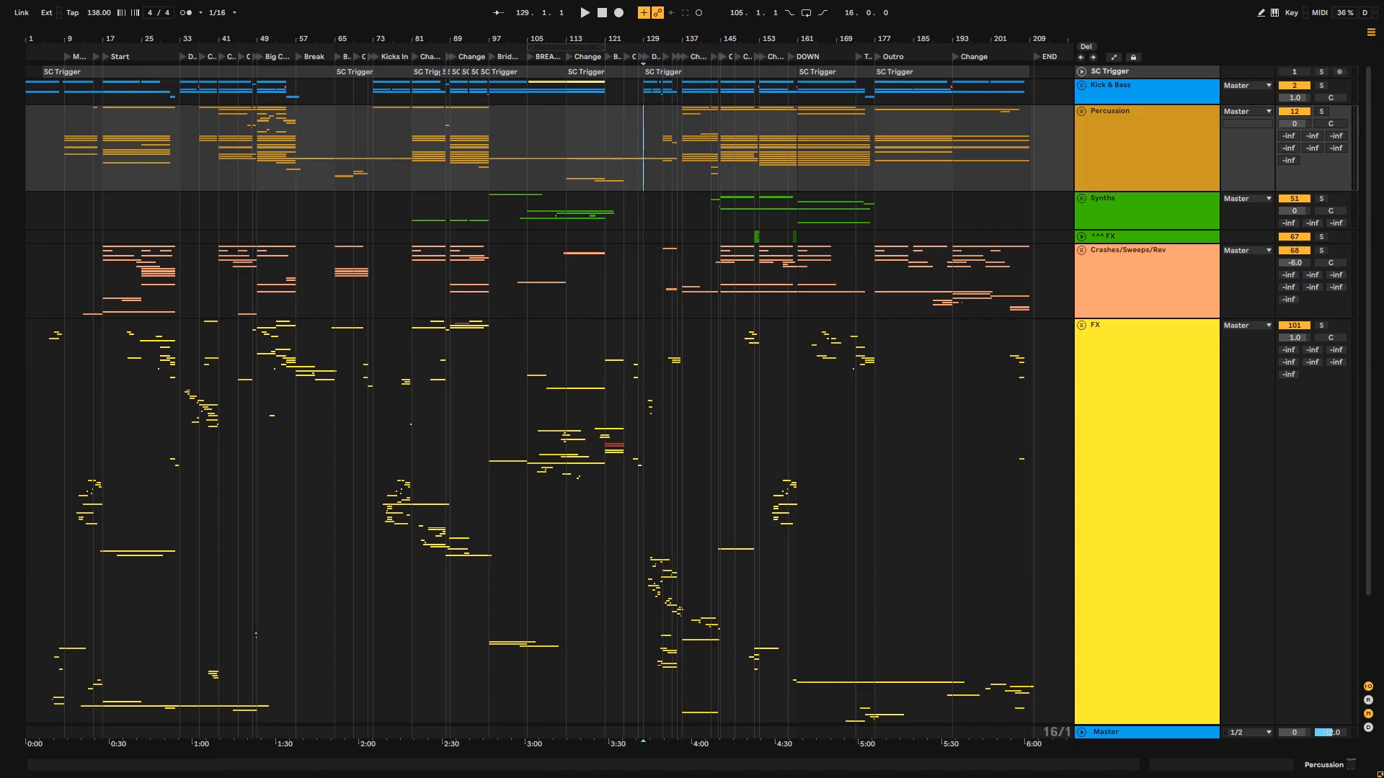